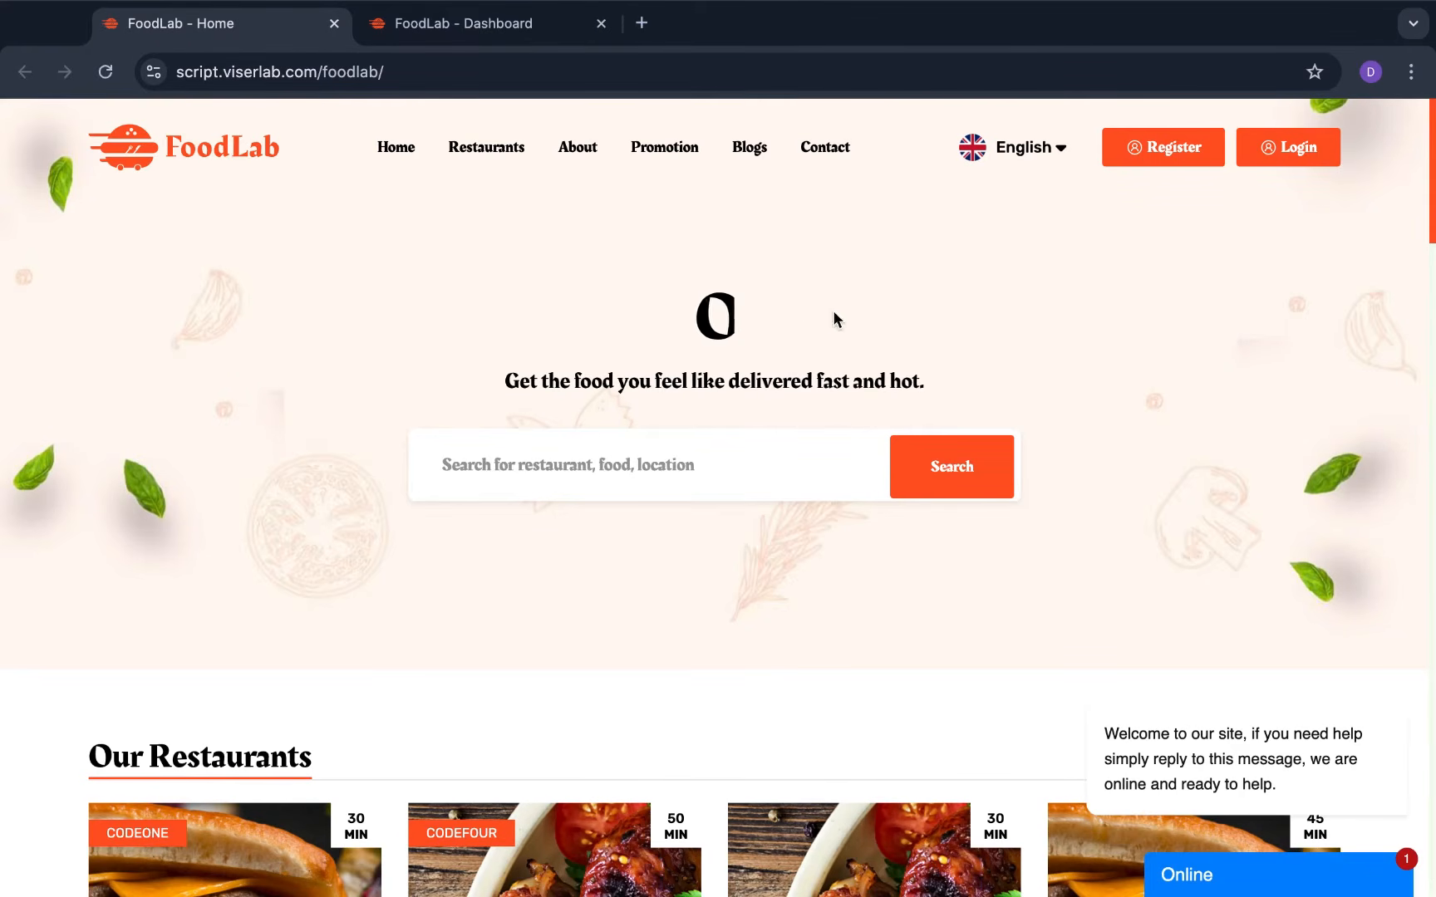
Scroll up and down through the current FoodLab storefront page
scroll(827, 481, down, 3)
scroll(827, 479, down, 5)
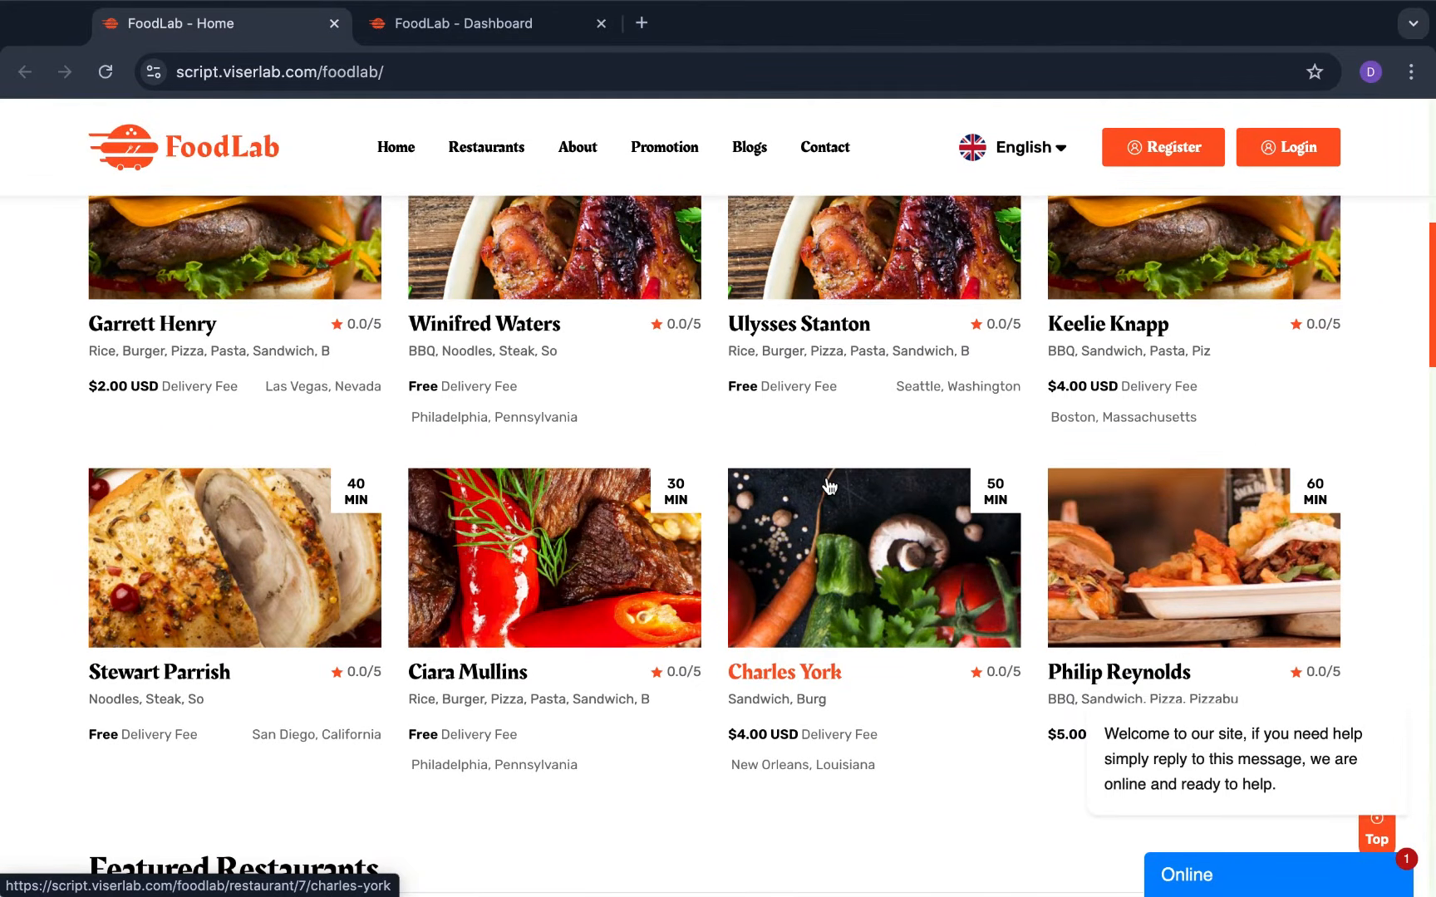
scroll(828, 486, up, 2)
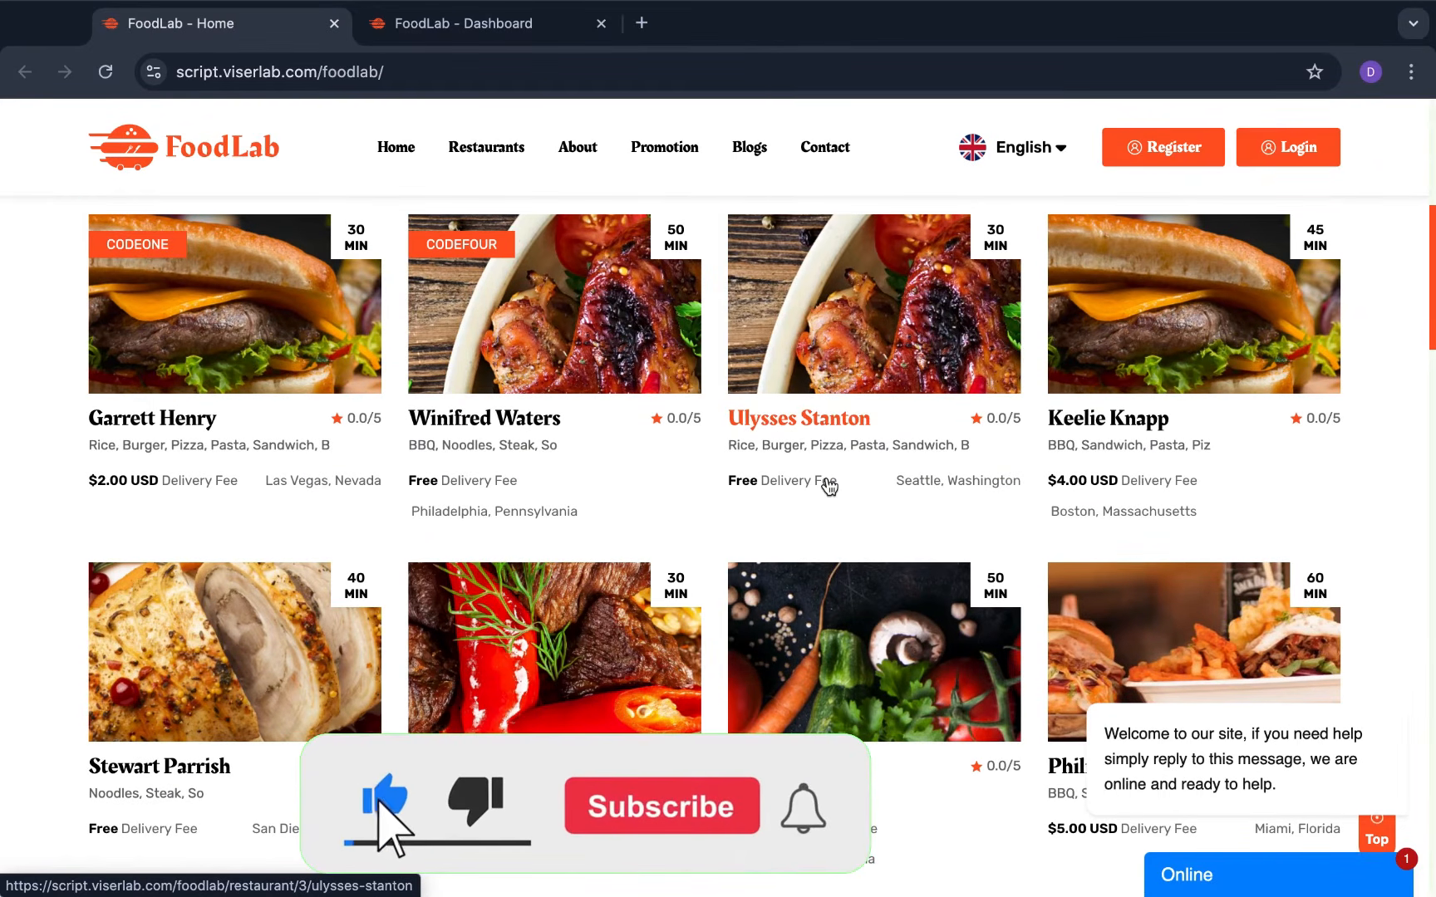
scroll(829, 486, up, 2)
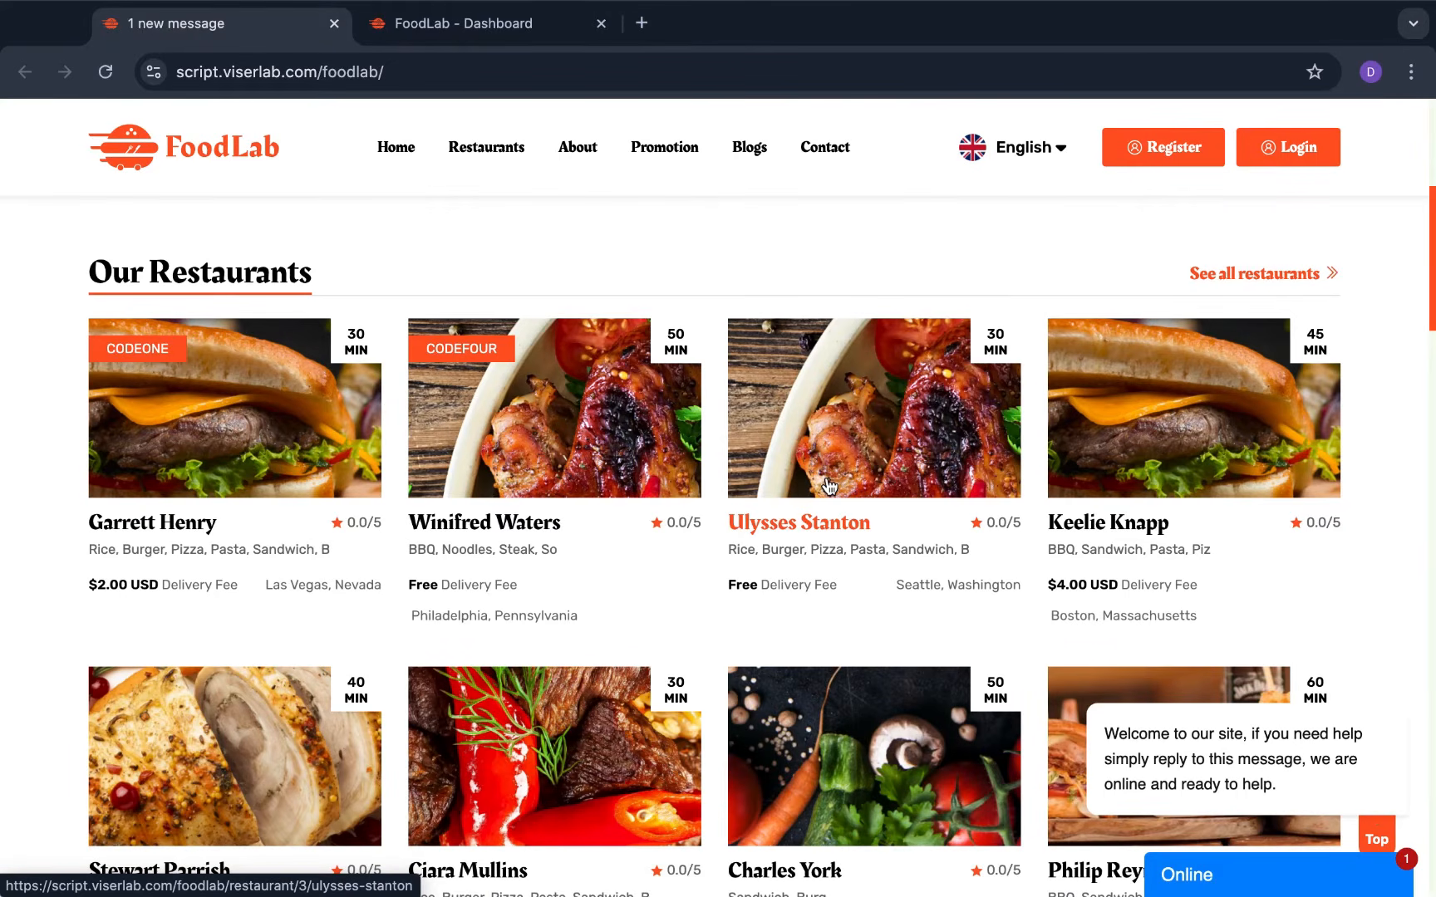
scroll(828, 486, down, 2)
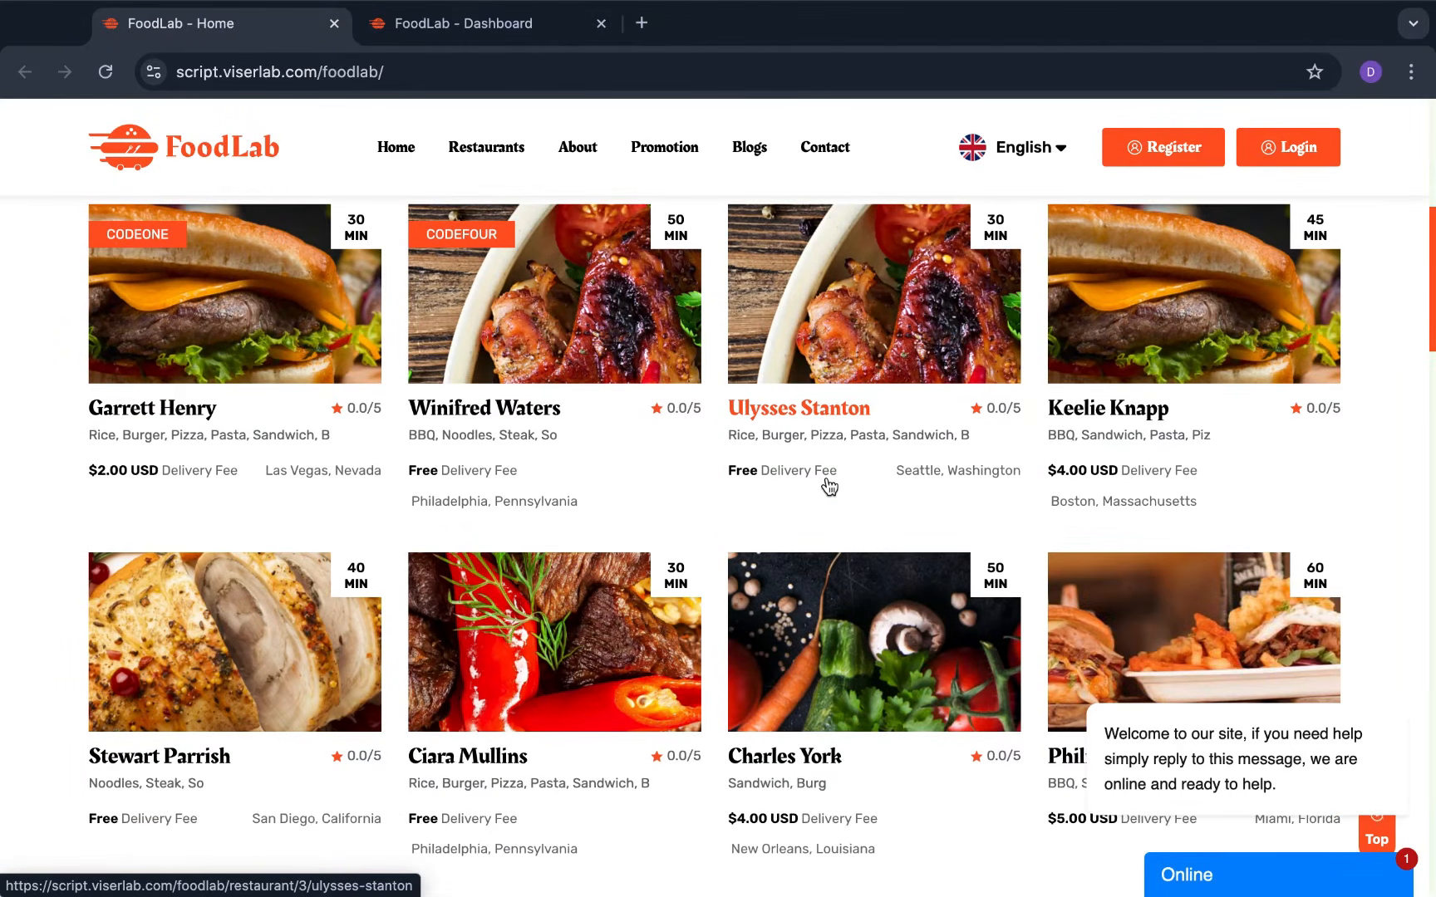
scroll(828, 486, down, 4)
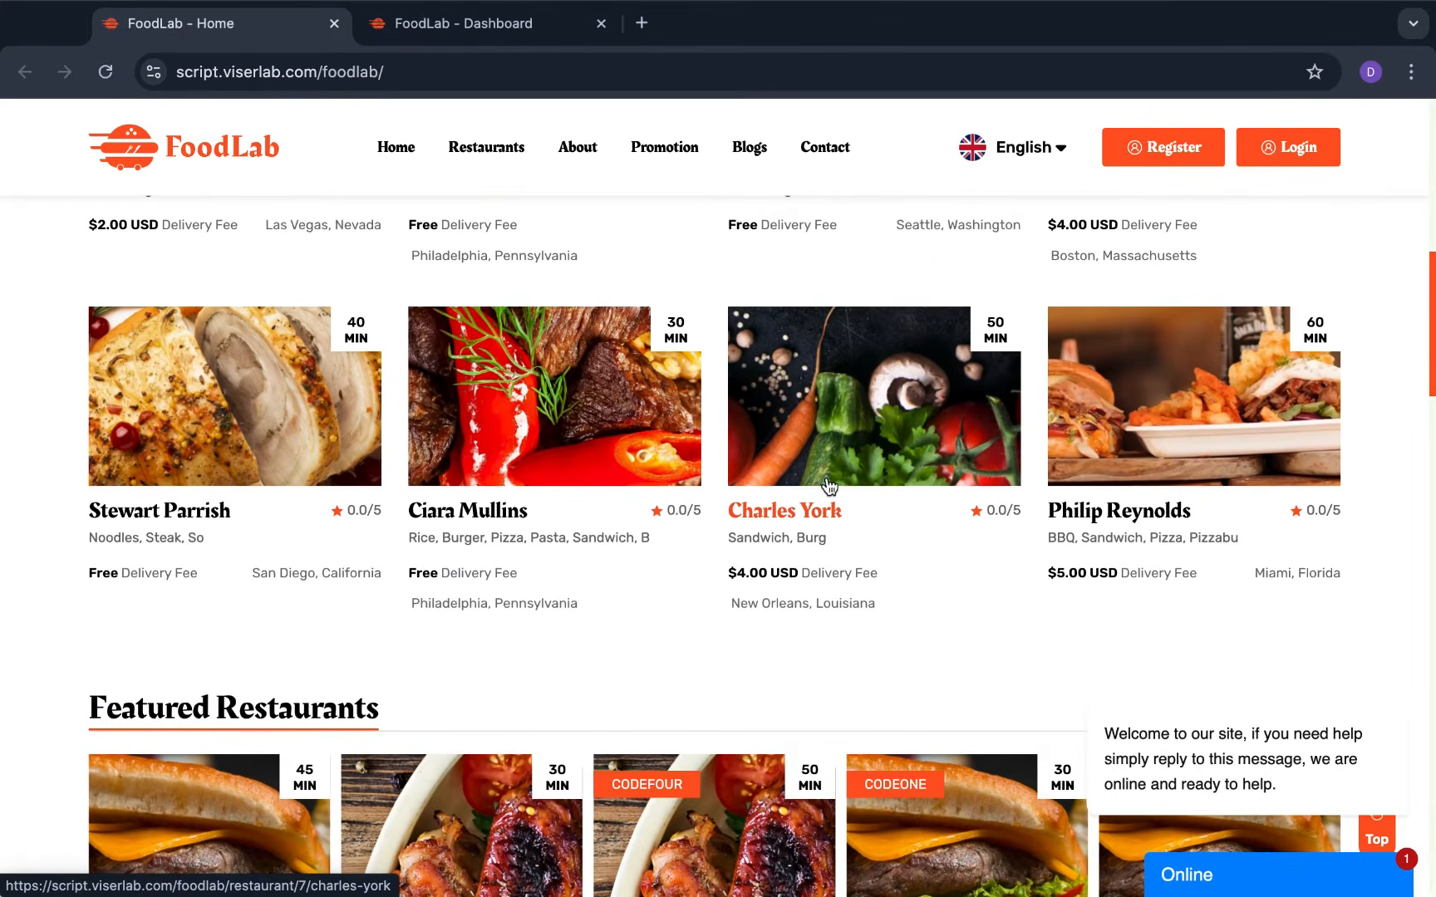
scroll(828, 486, down, 1)
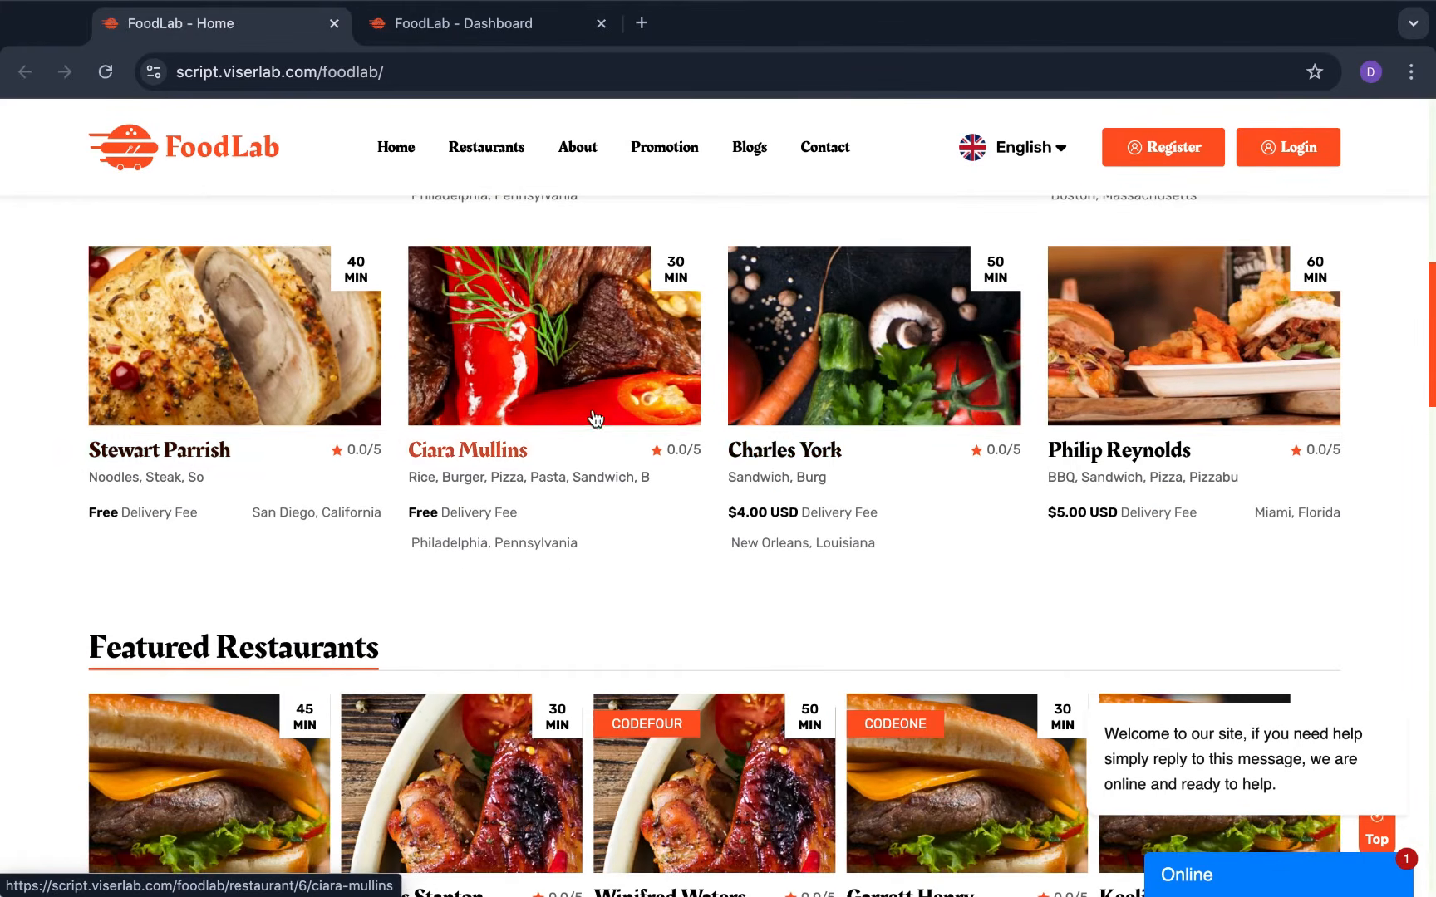
scroll(597, 420, down, 1)
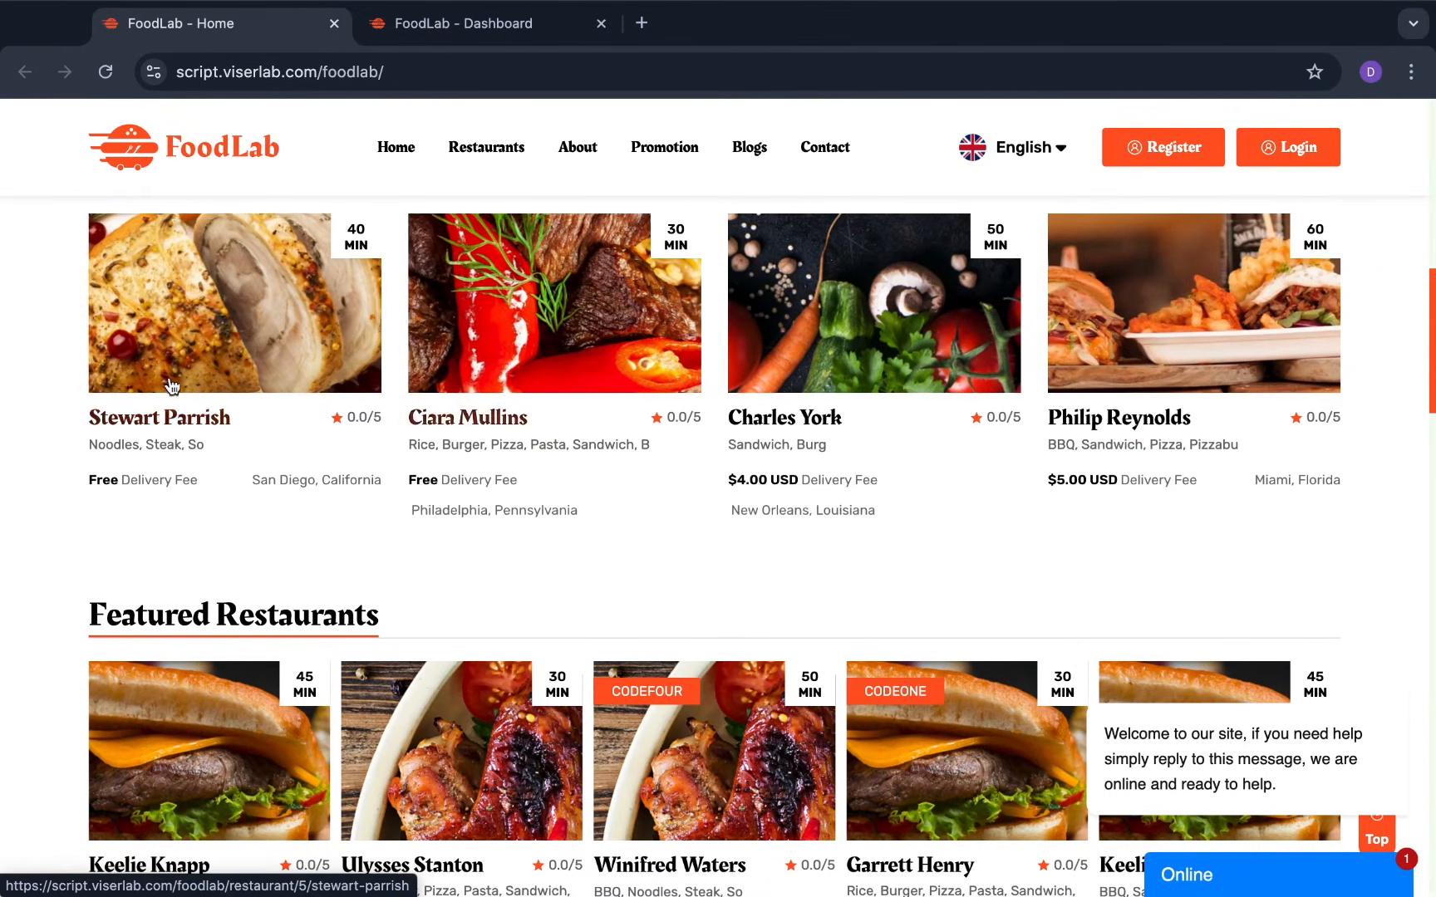
scroll(716, 535, down, 3)
scroll(711, 536, down, 5)
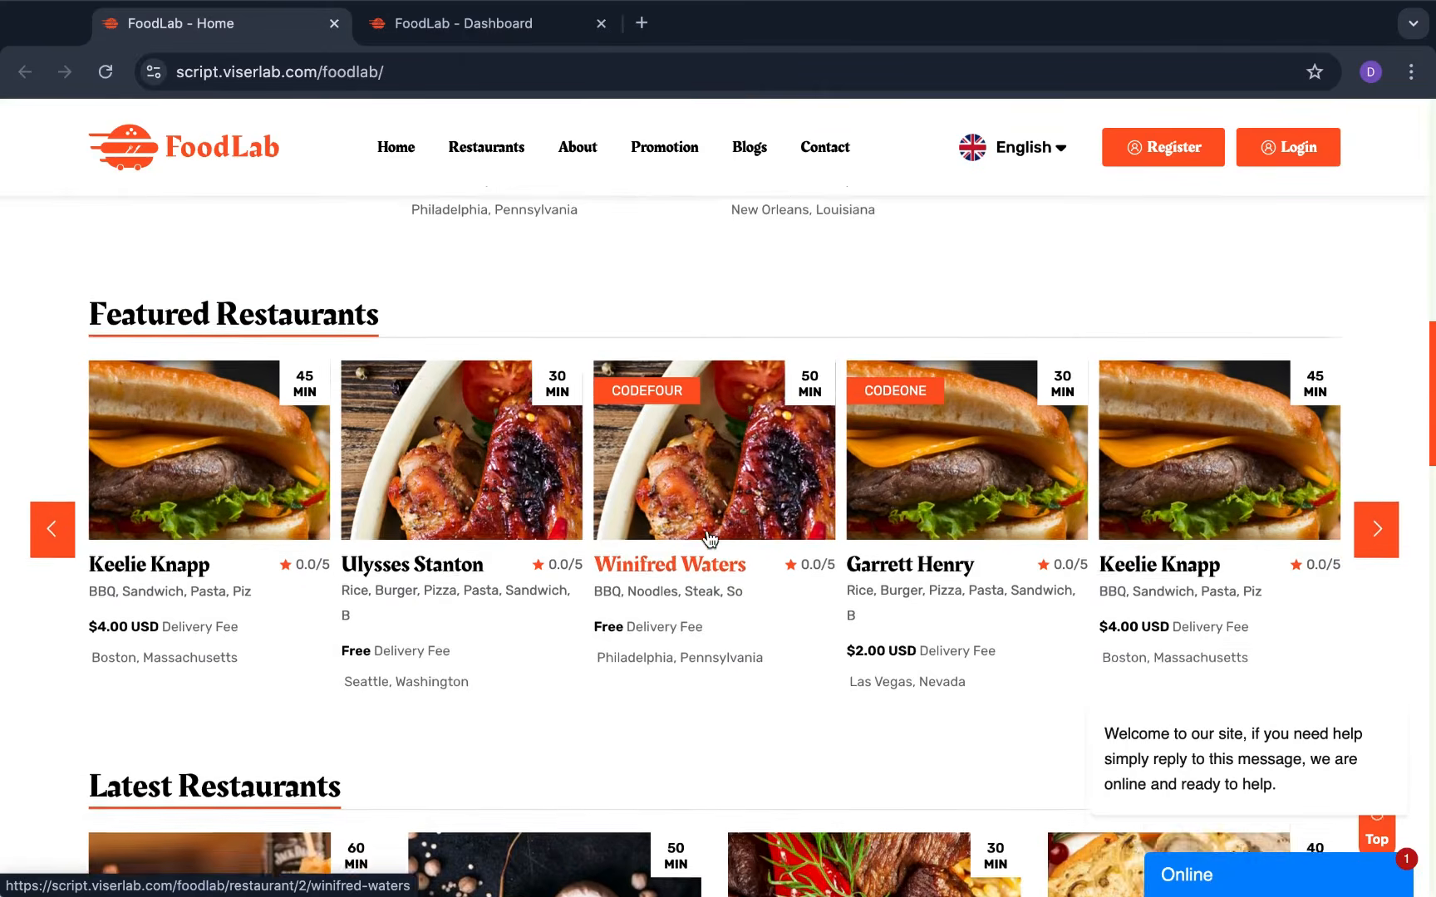
scroll(706, 537, up, 12)
scroll(706, 537, up, 10)
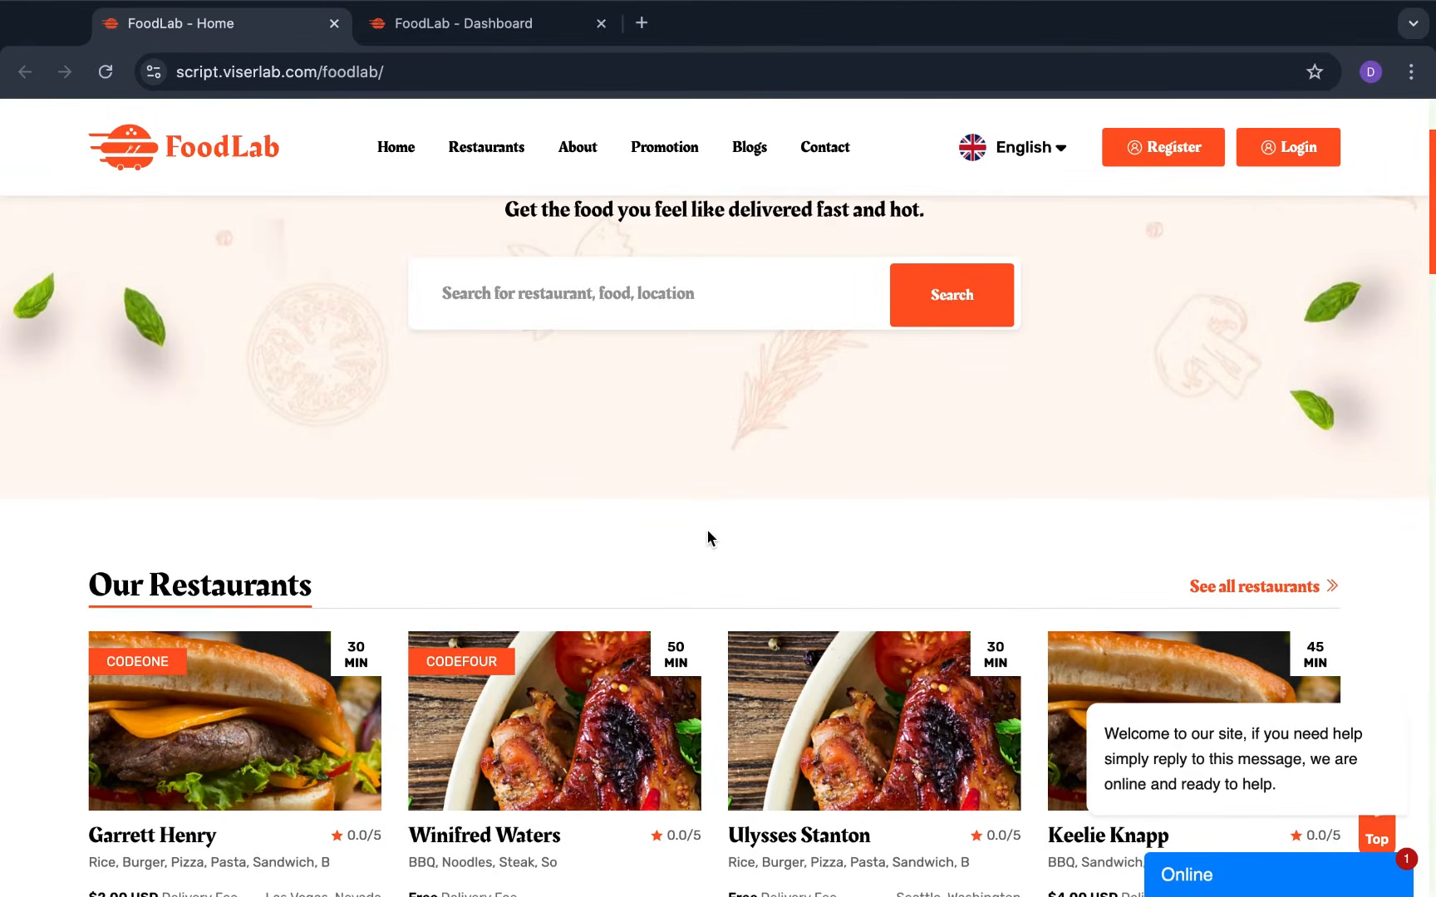
scroll(706, 536, down, 6)
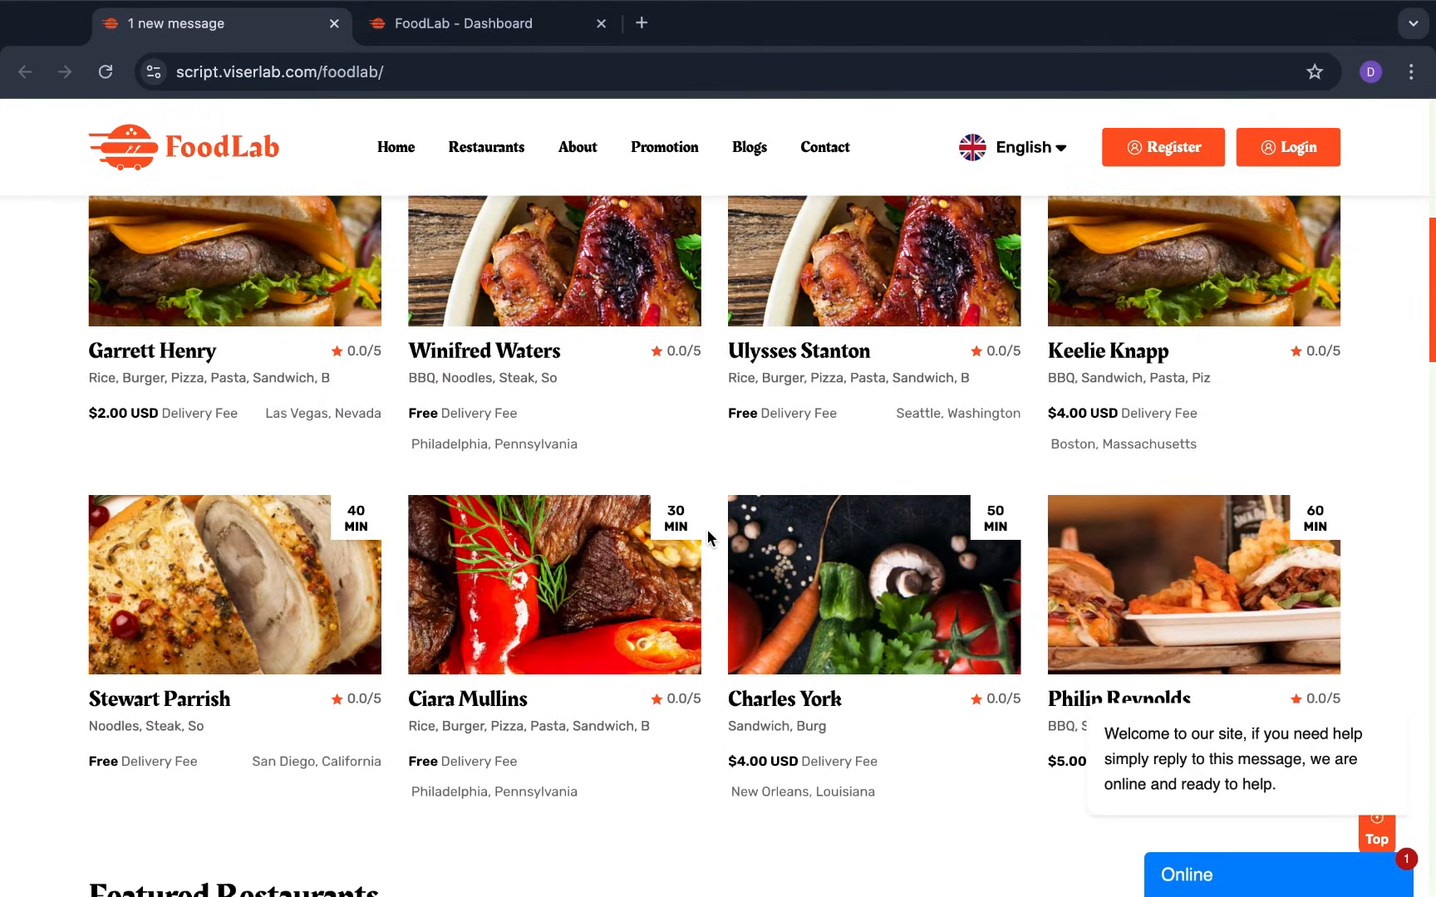
scroll(706, 536, down, 1)
scroll(706, 537, up, 2)
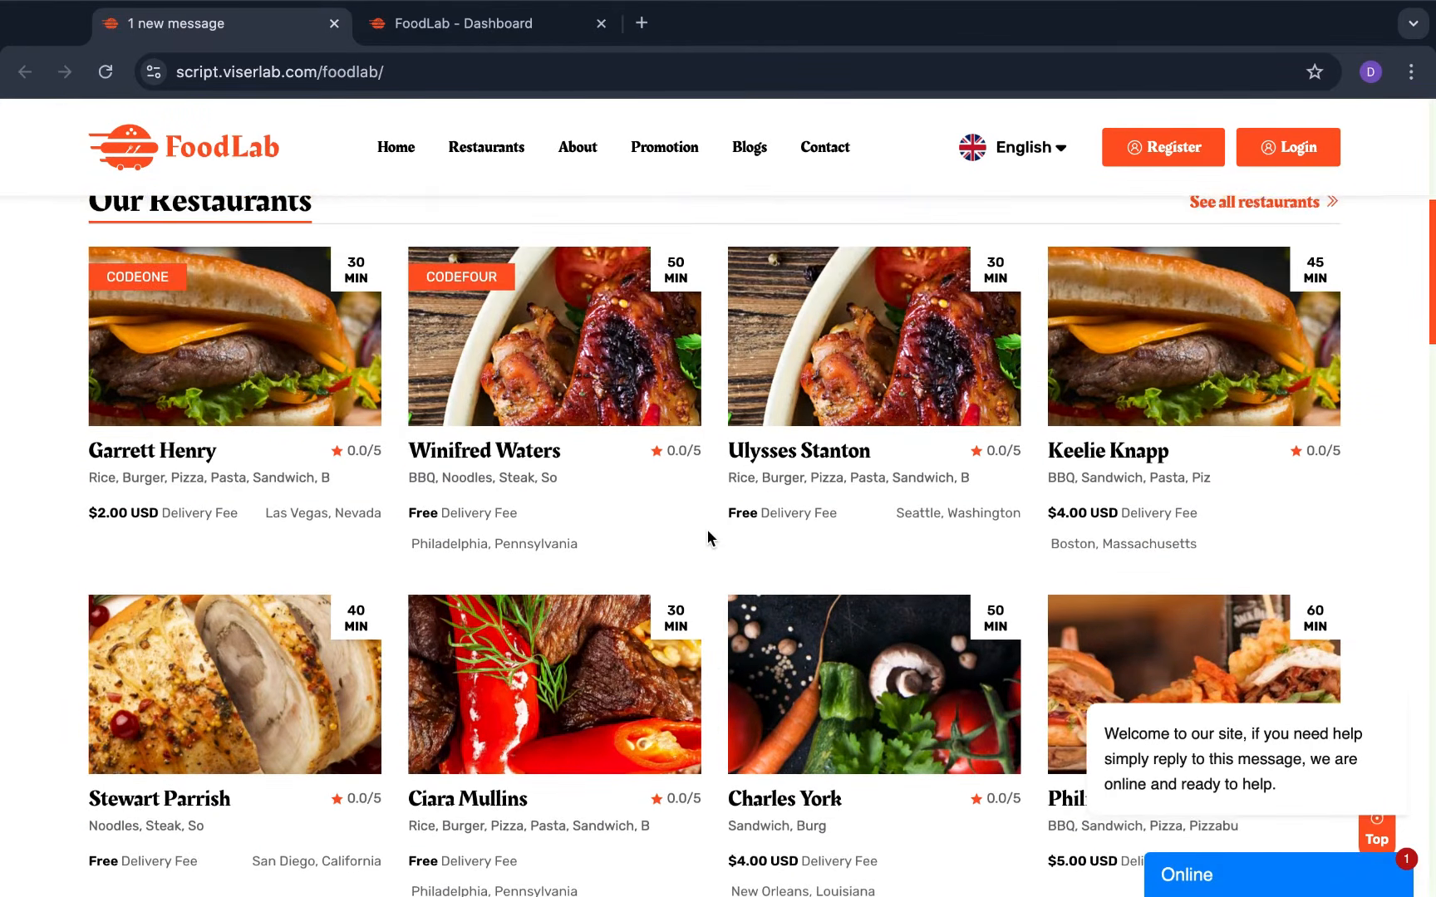
scroll(706, 537, down, 1)
scroll(706, 532, up, 1)
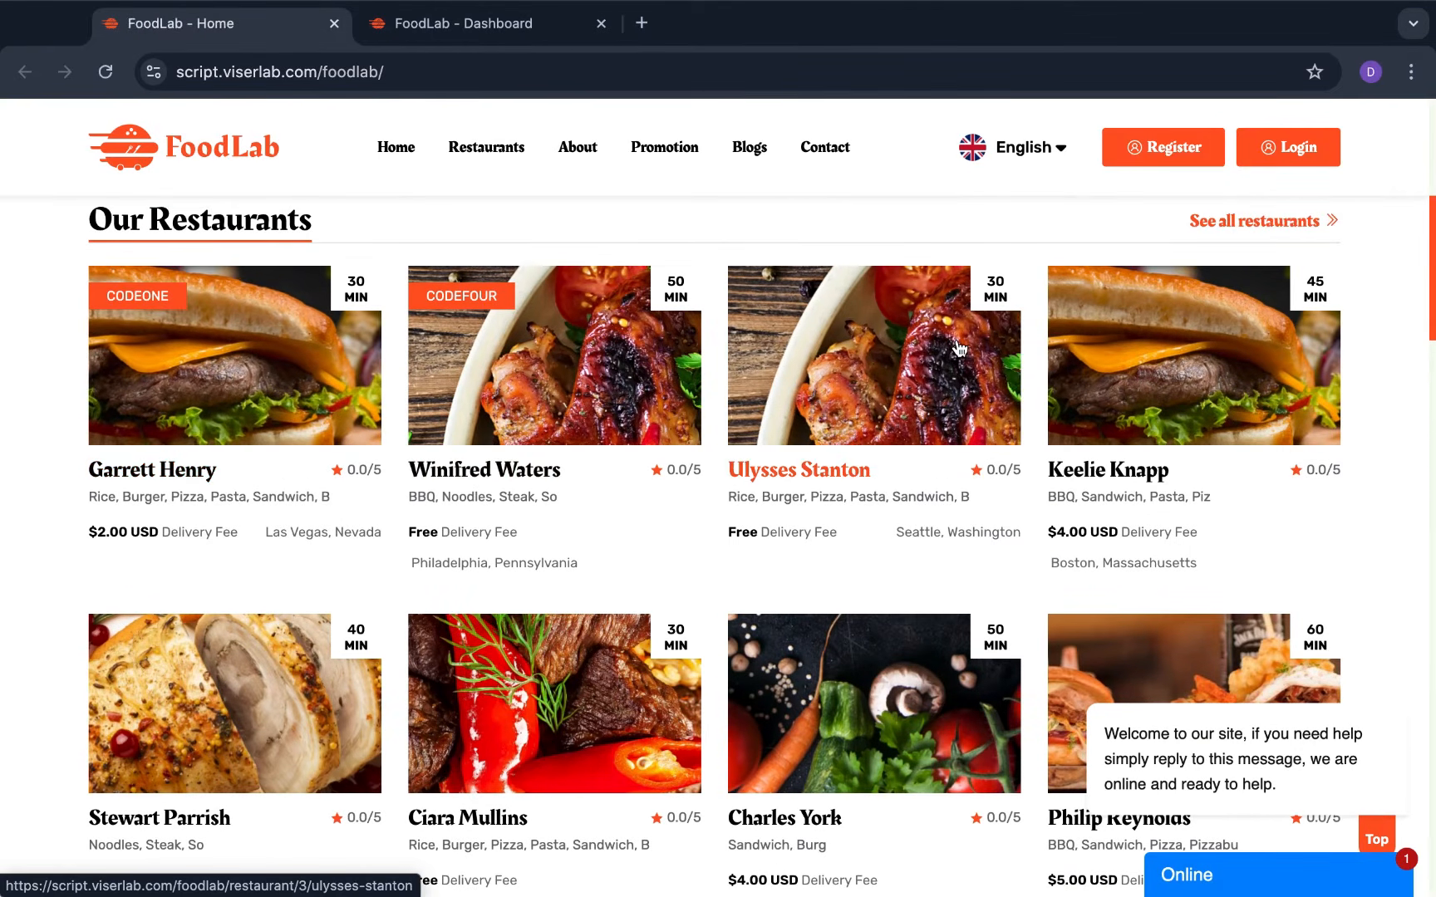
scroll(284, 433, down, 4)
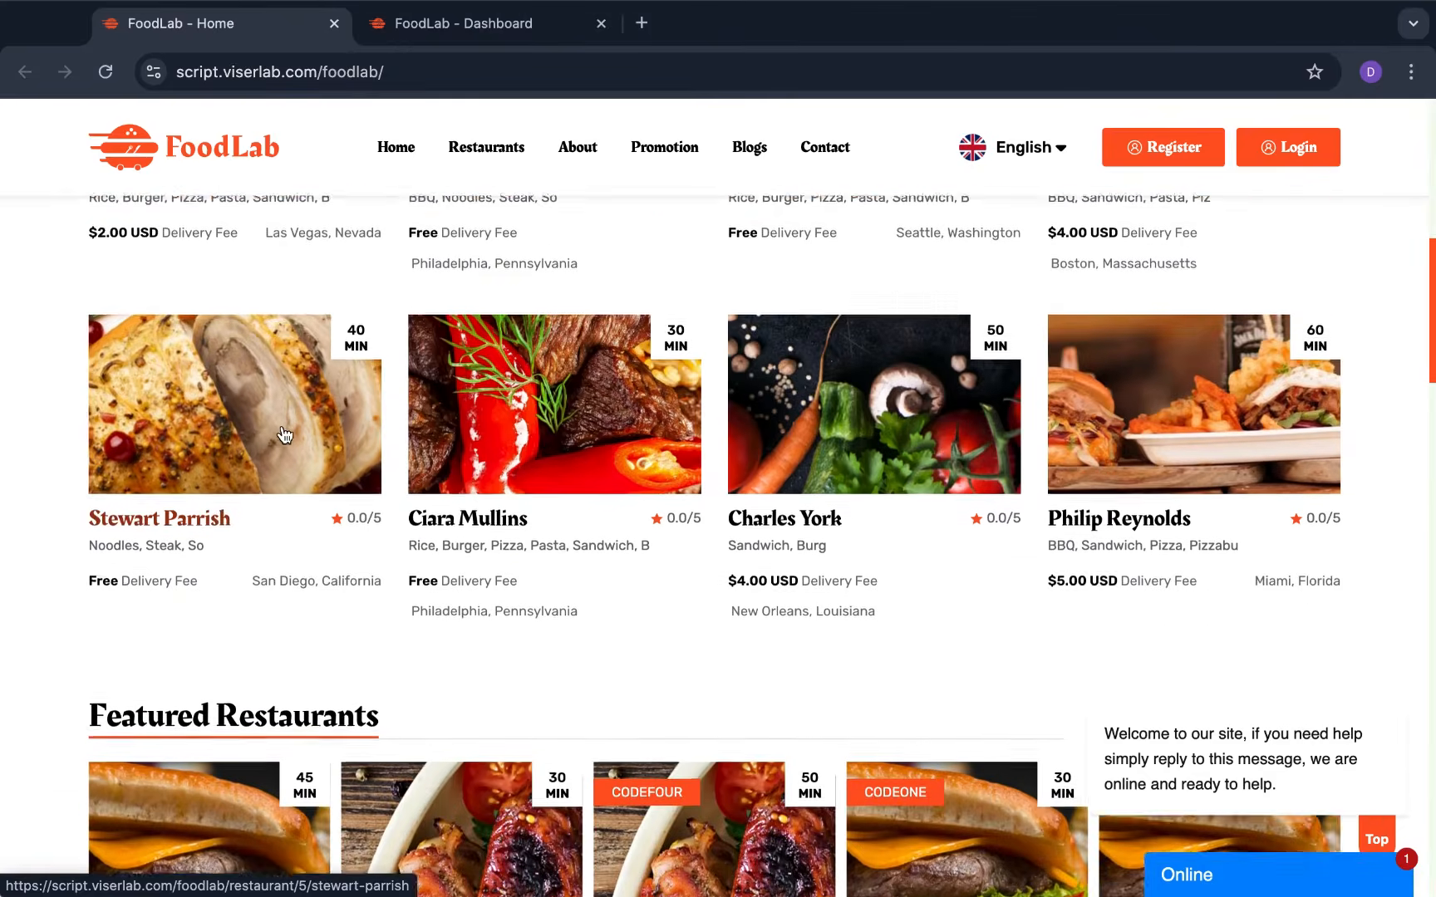
scroll(283, 433, down, 6)
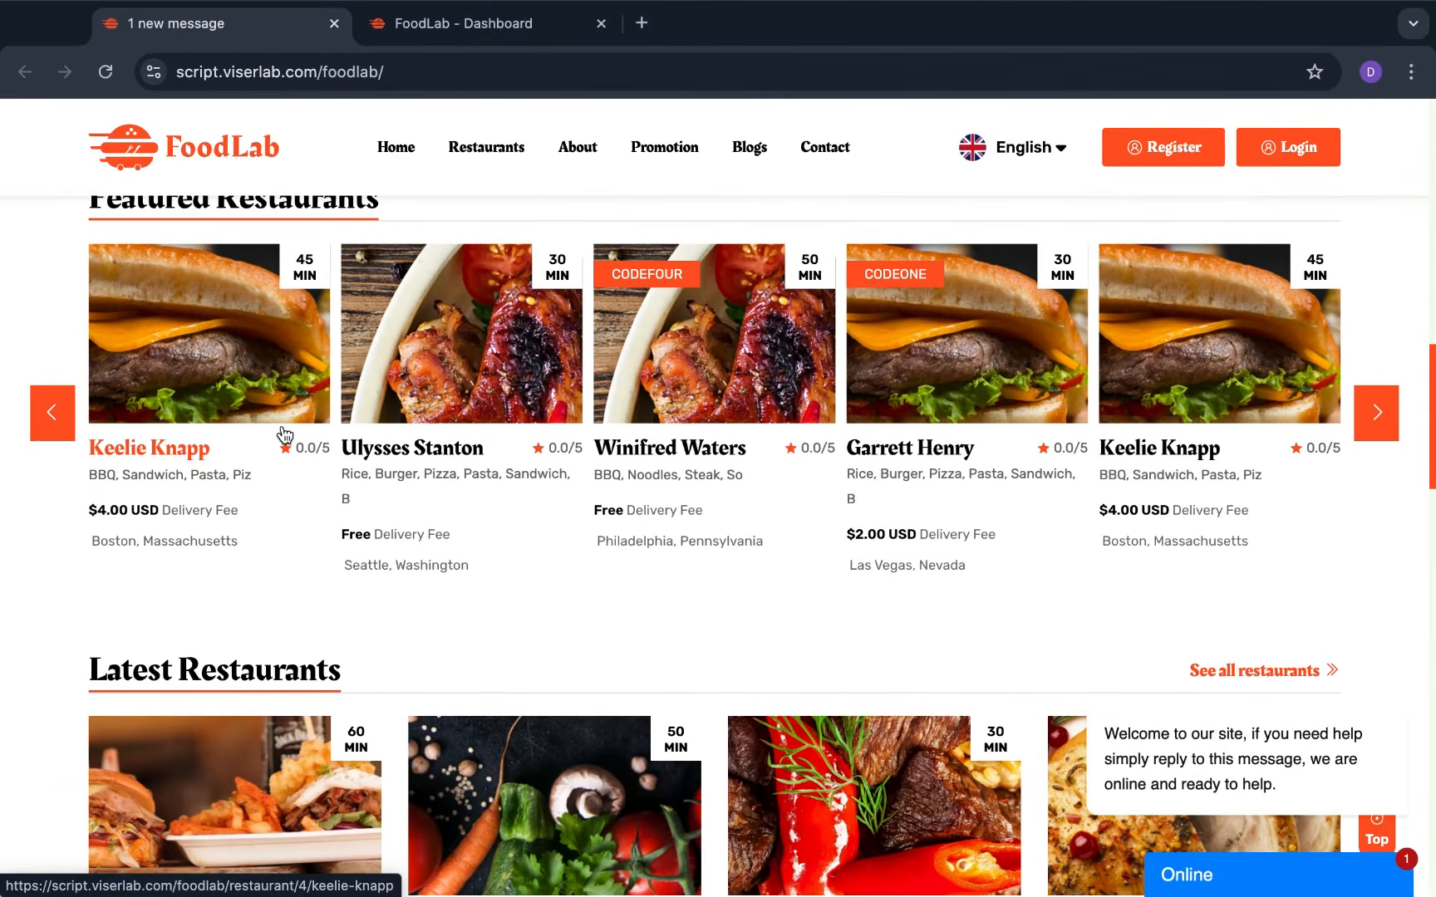
scroll(284, 434, up, 1)
scroll(283, 434, down, 5)
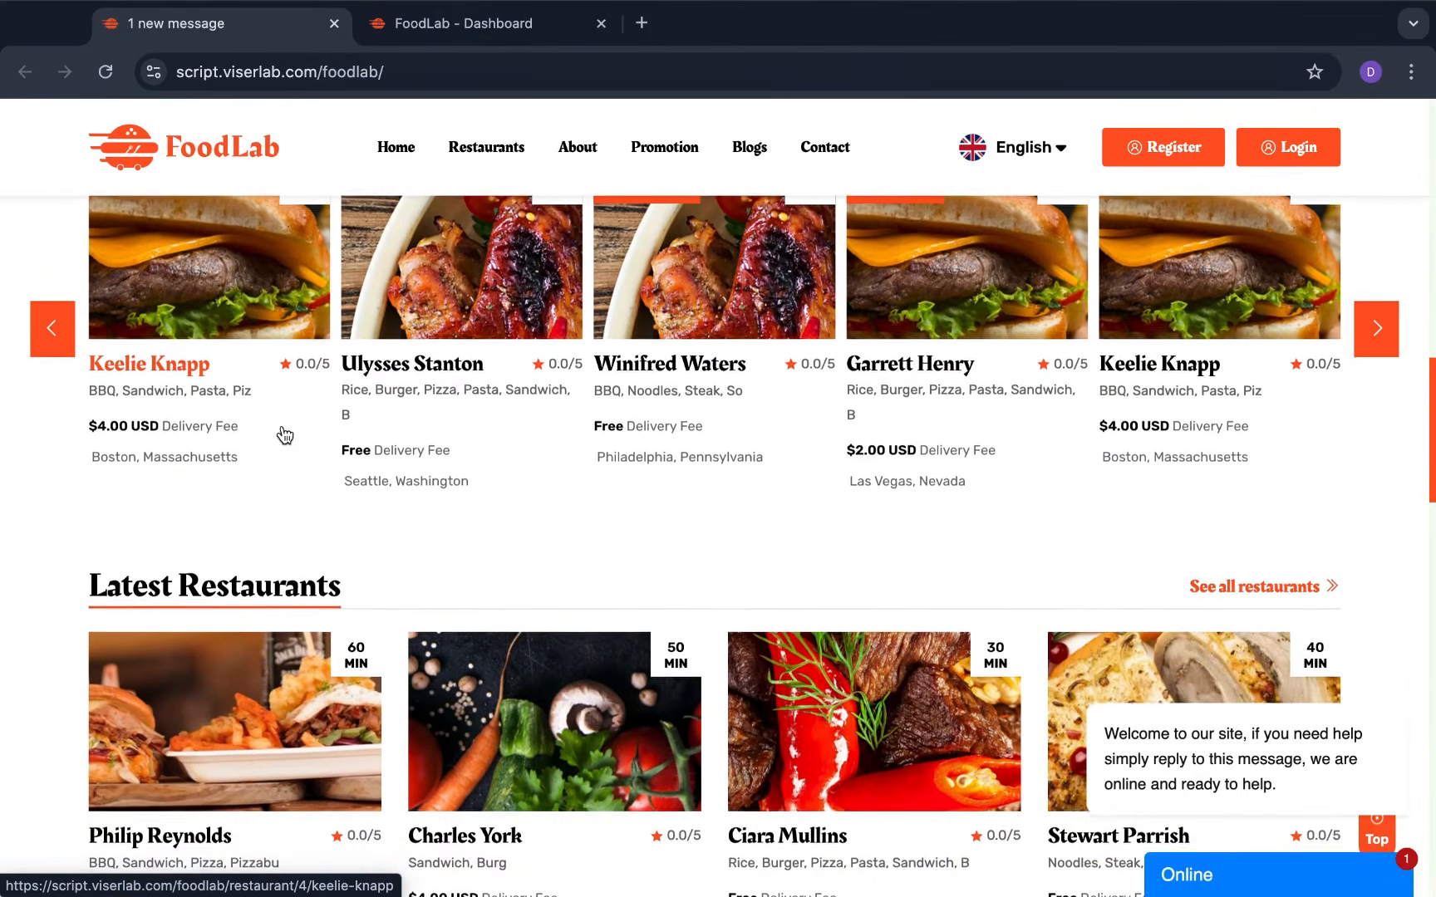
scroll(283, 434, down, 13)
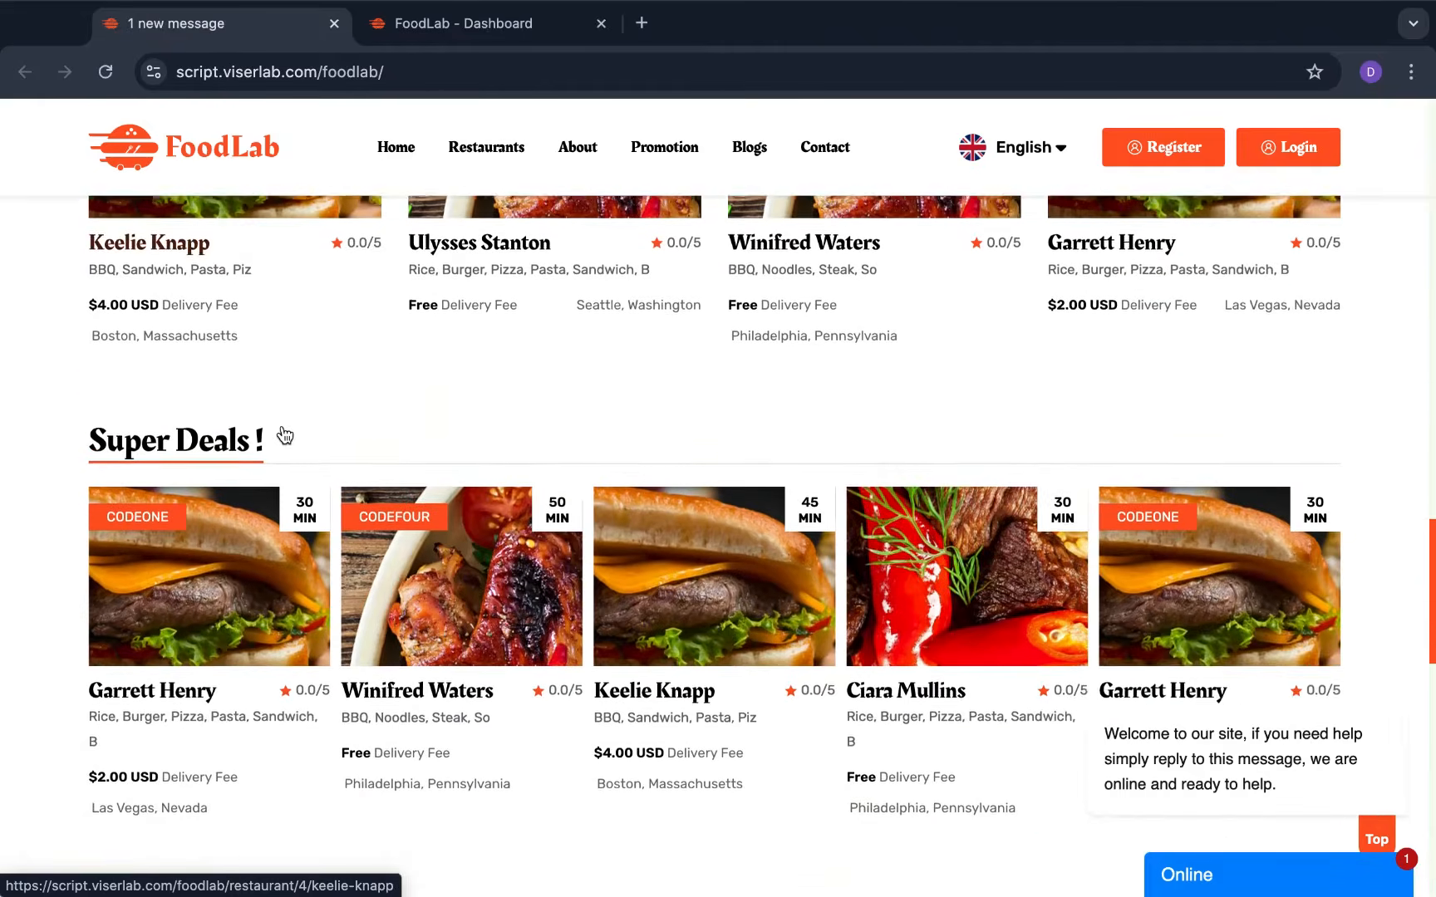
scroll(284, 434, down, 7)
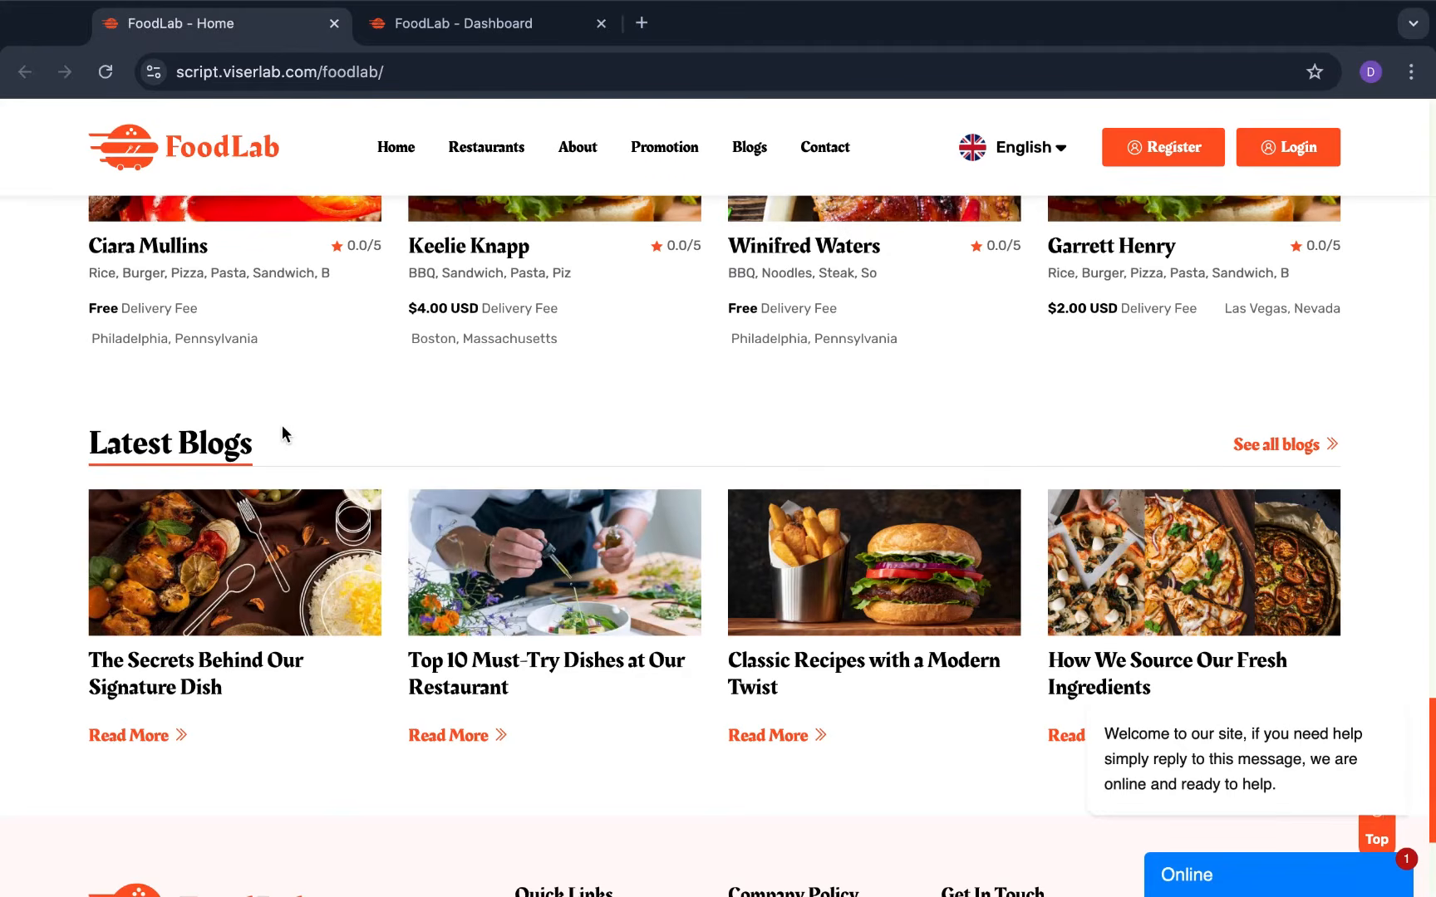
scroll(282, 425, up, 15)
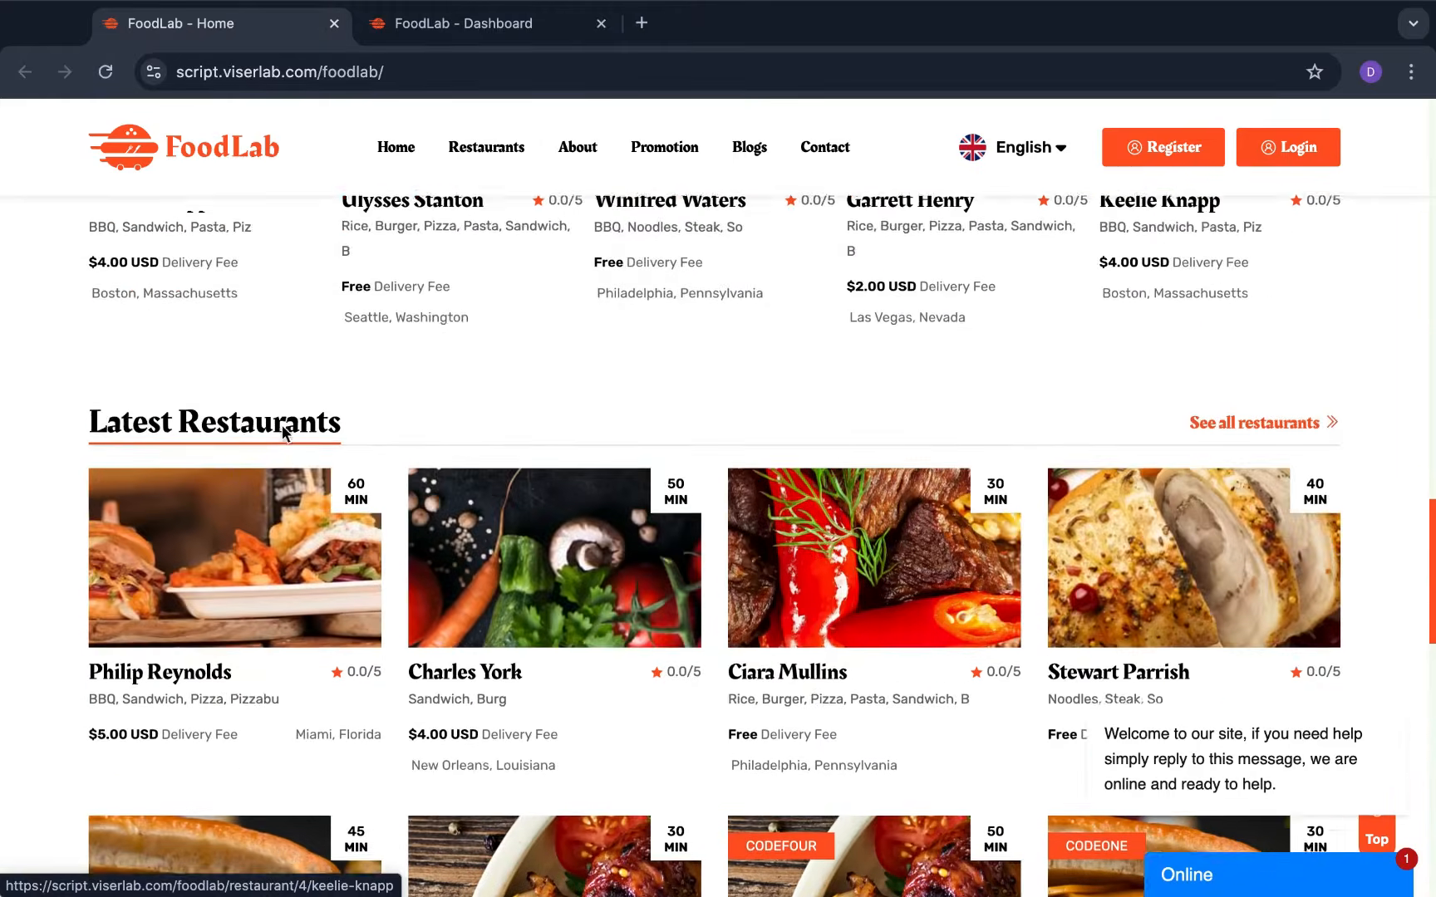
scroll(281, 426, up, 3)
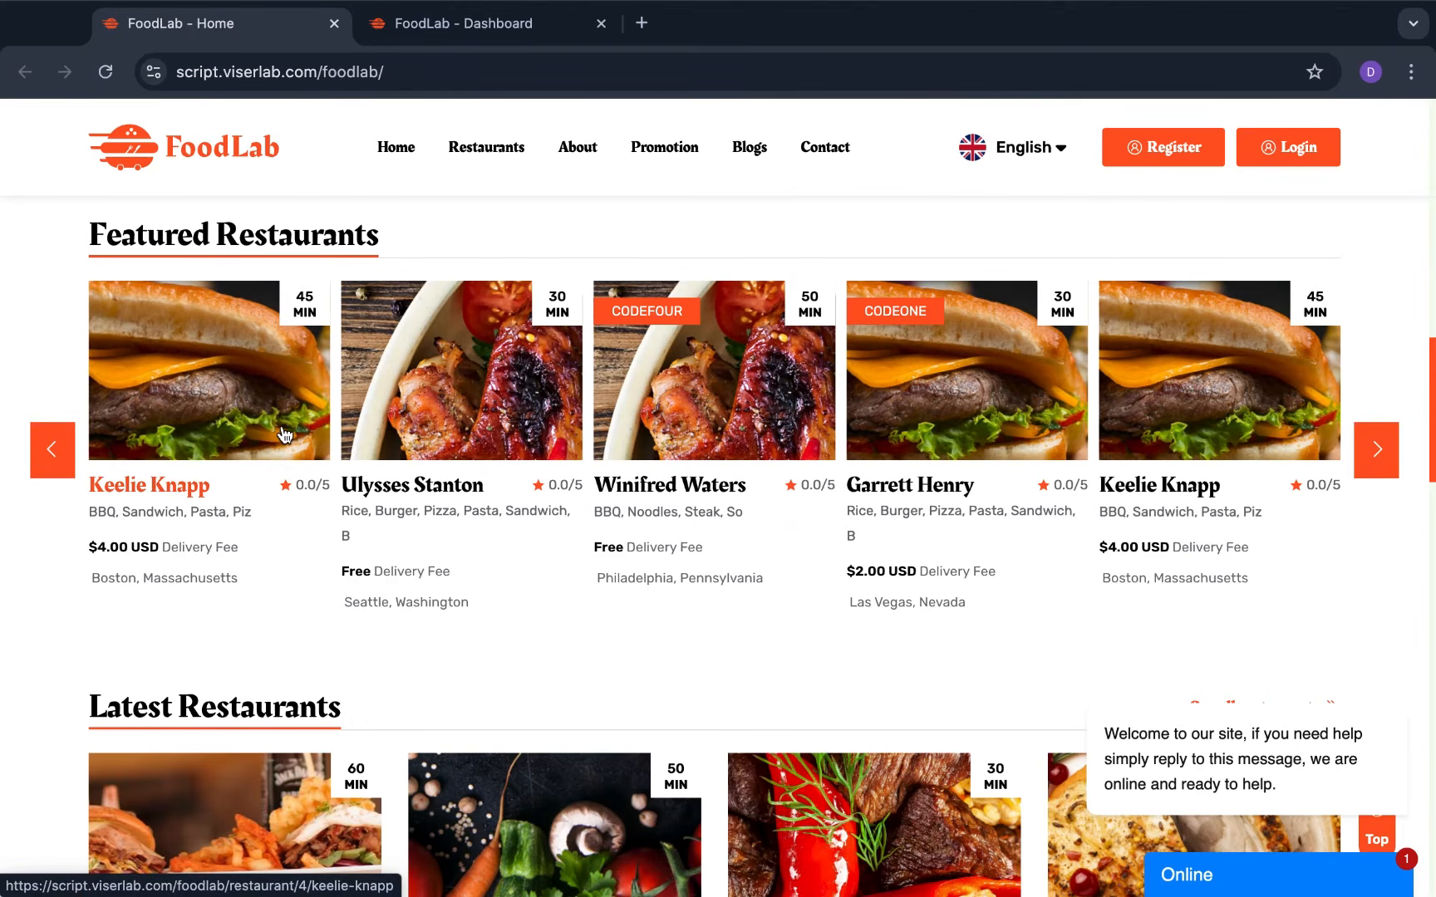
scroll(283, 432, up, 11)
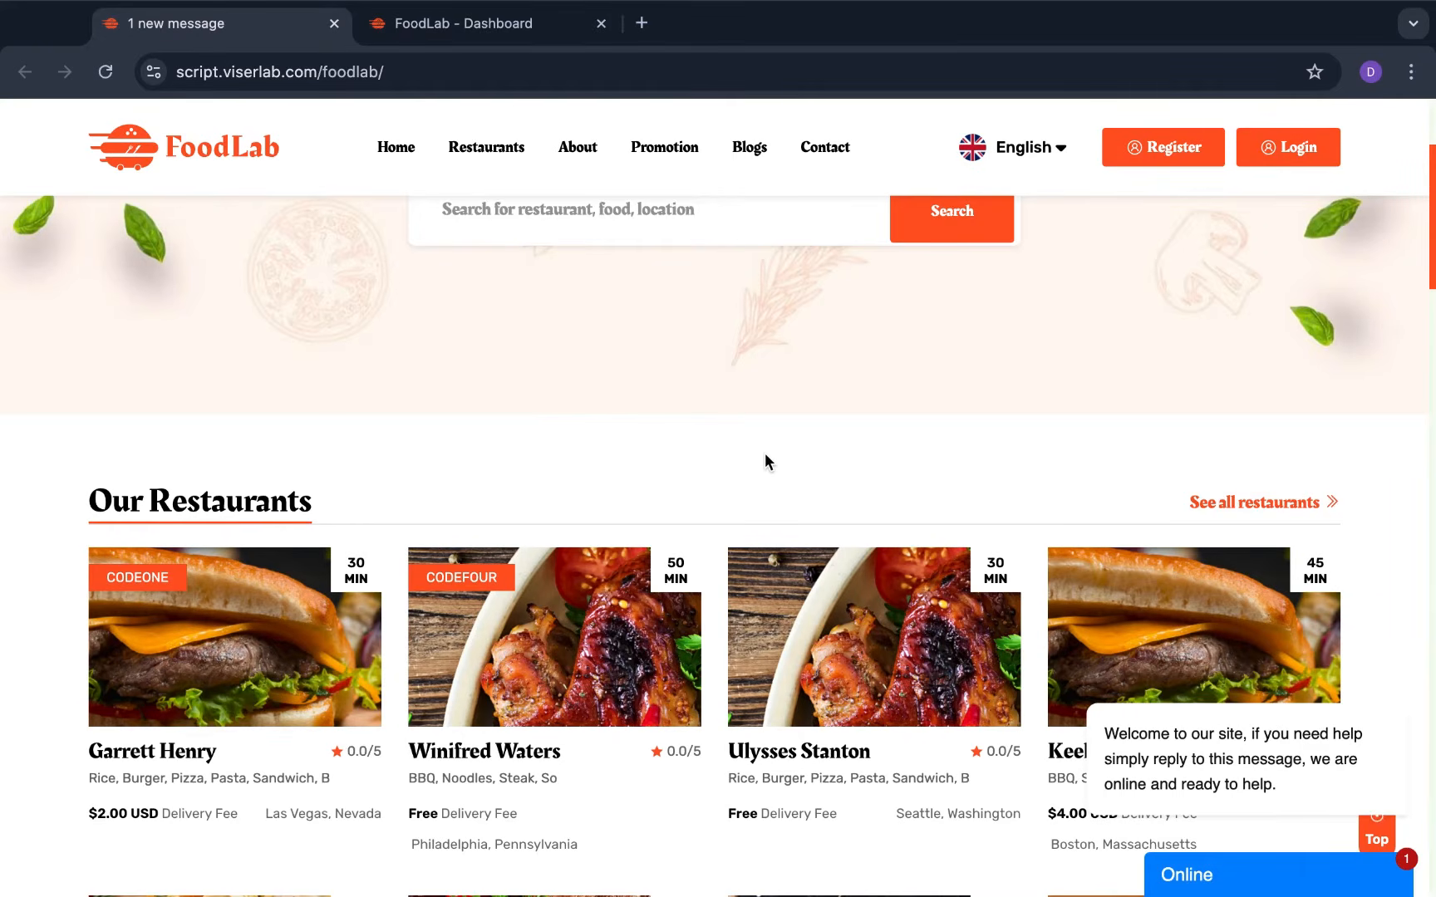
scroll(763, 453, up, 3)
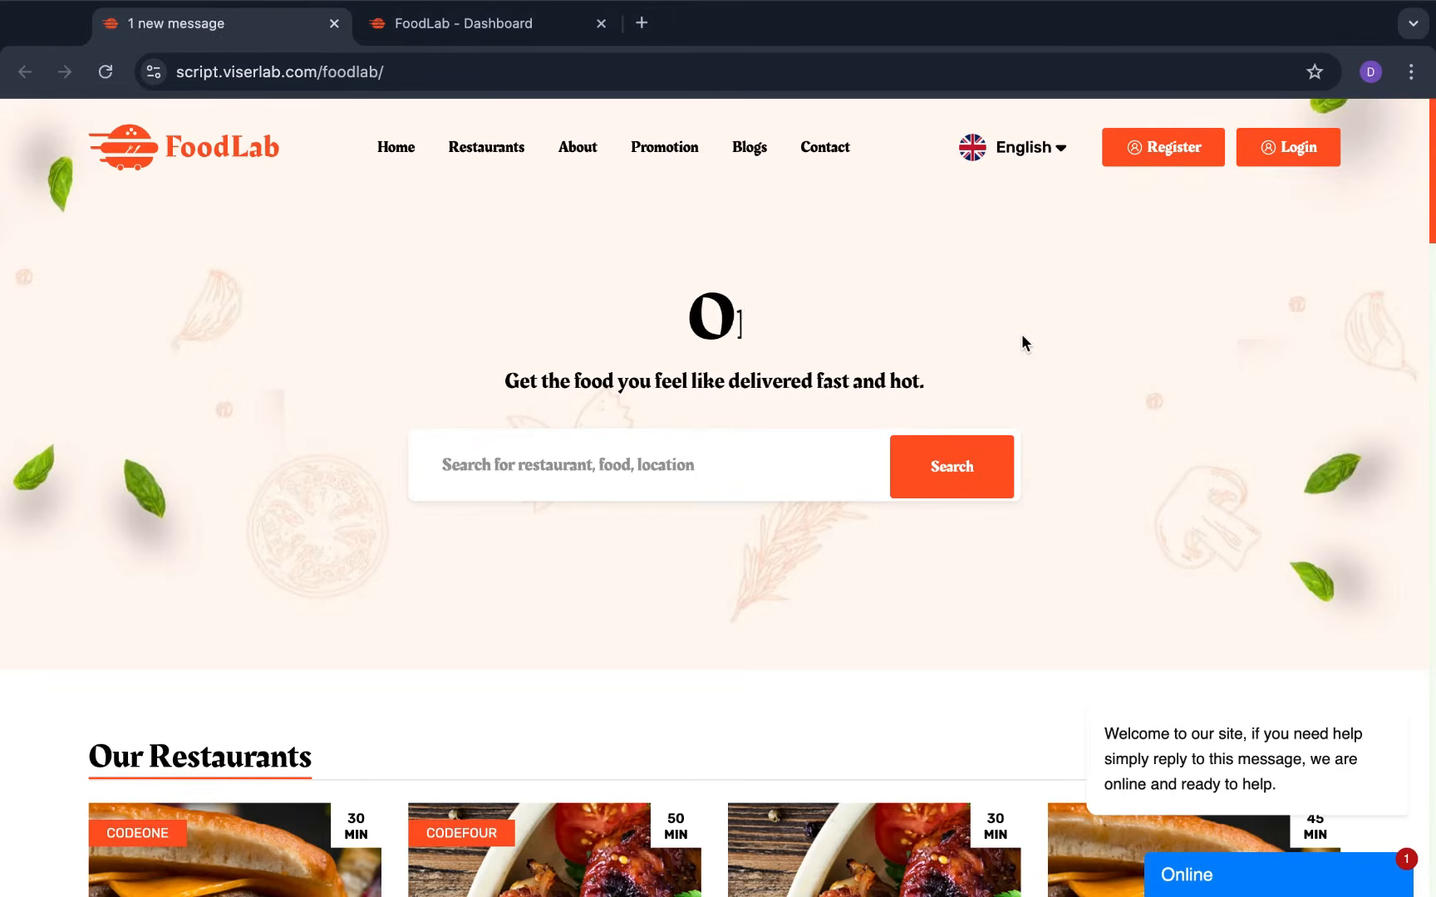
scroll(1020, 333, down, 2)
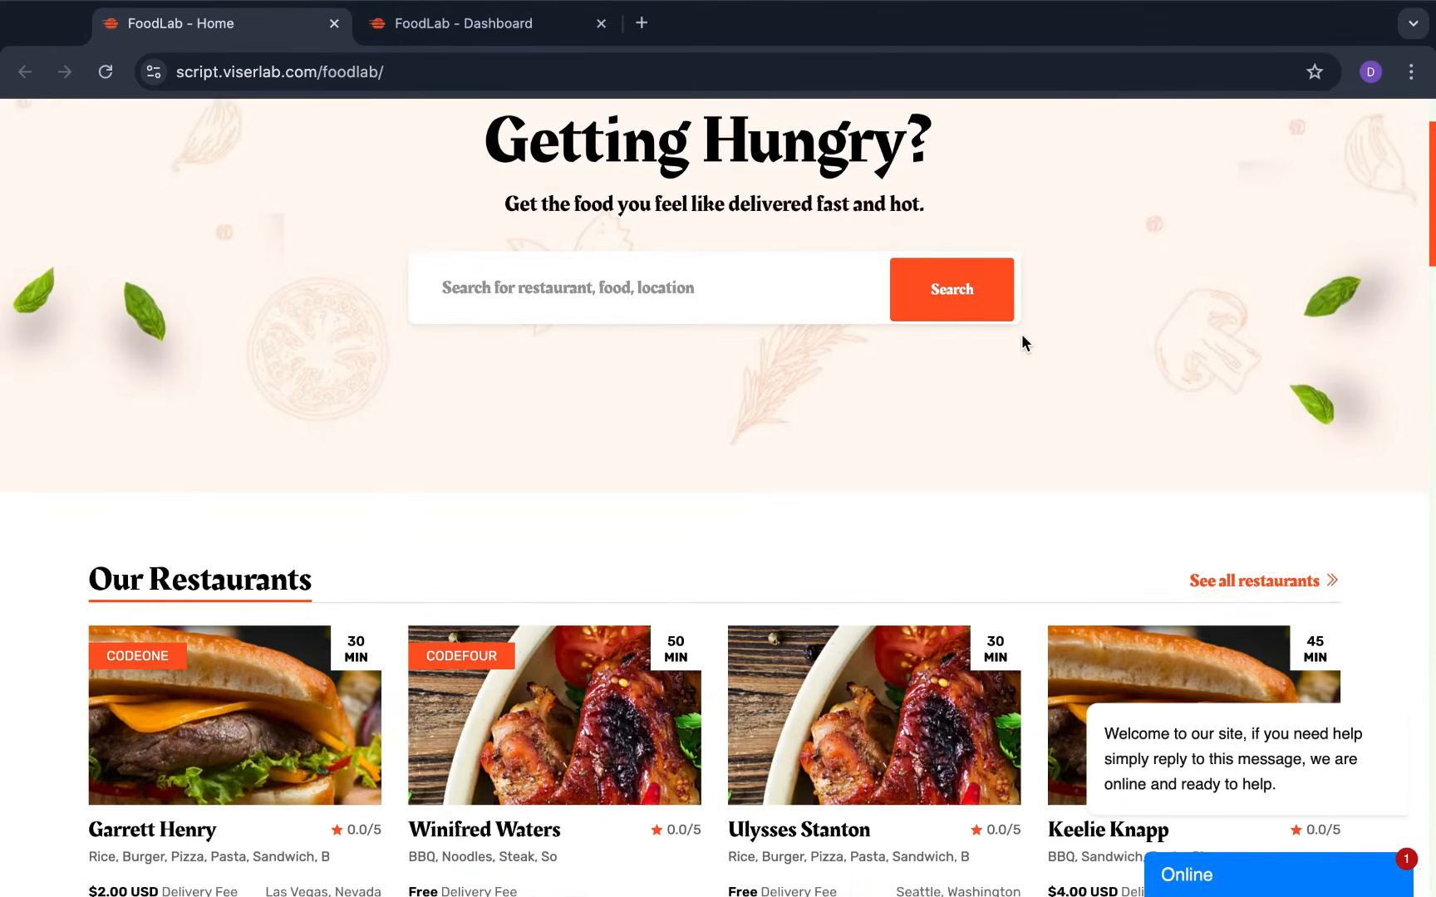
scroll(517, 735, down, 2)
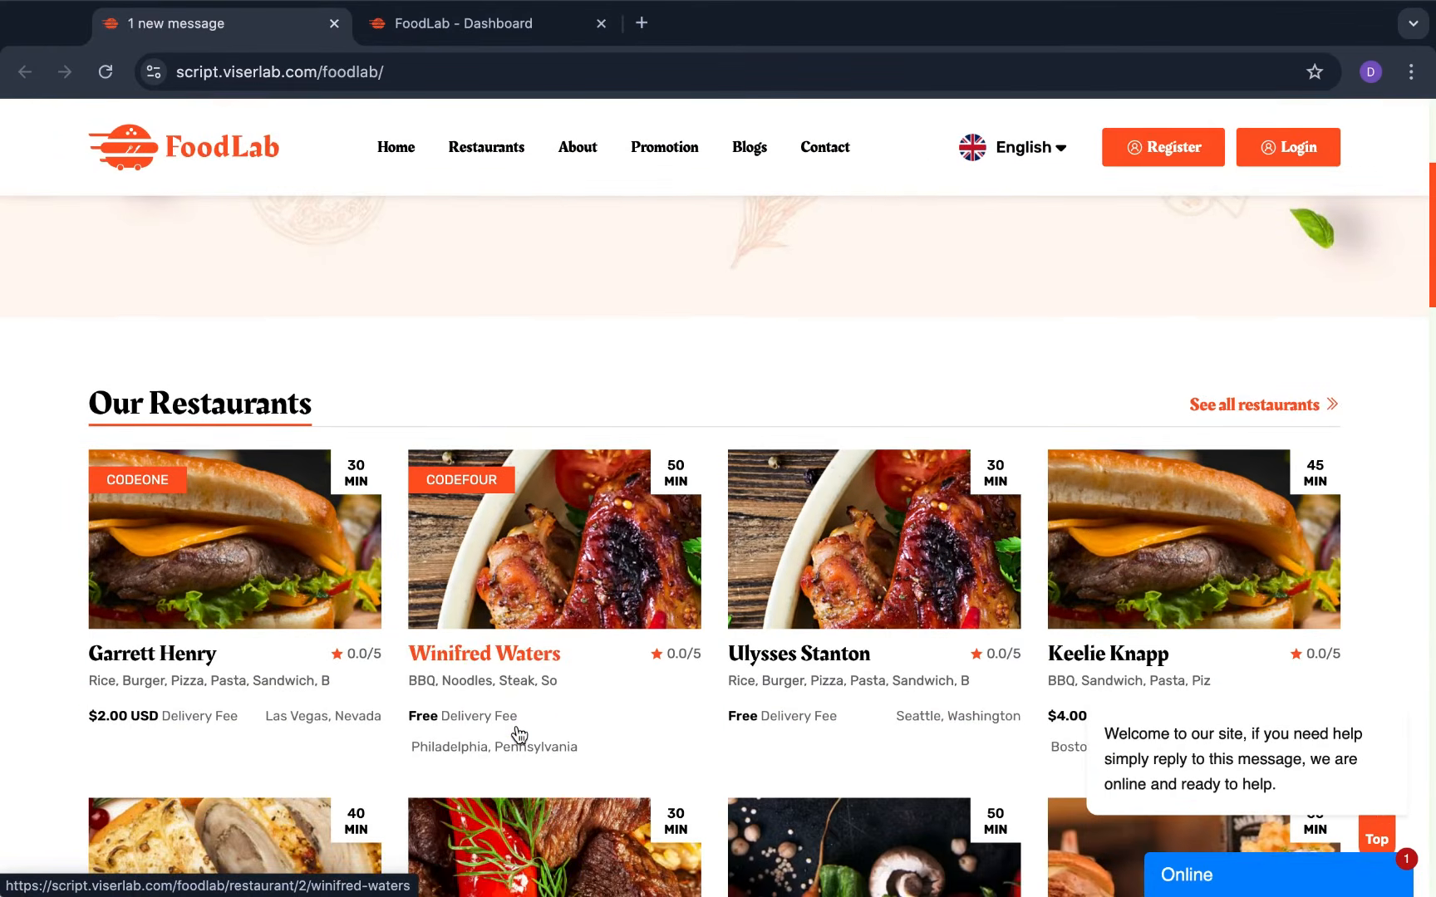
scroll(517, 735, down, 1)
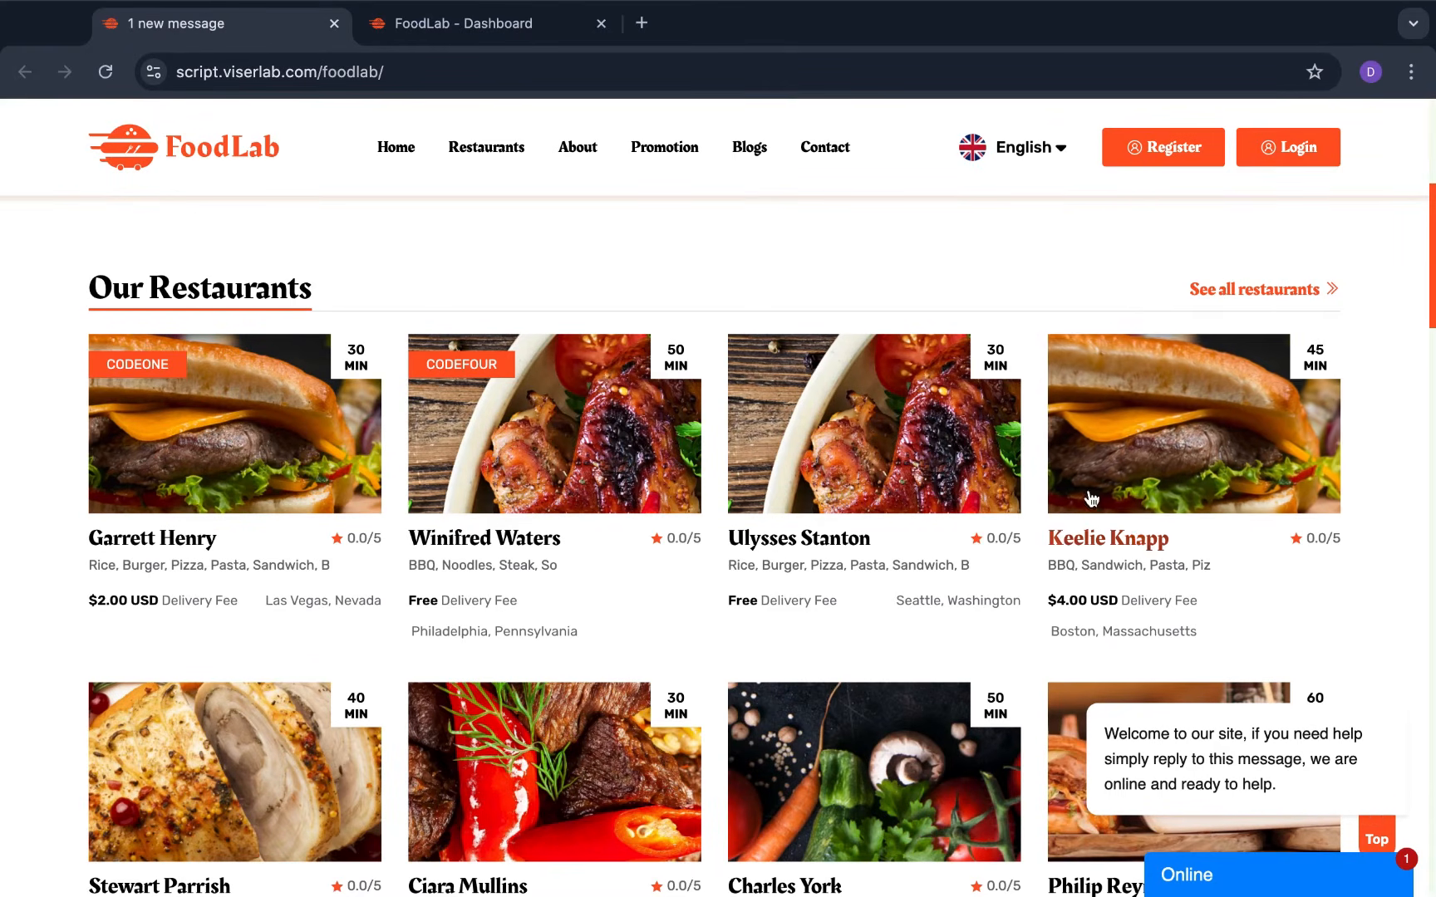
scroll(1090, 498, down, 2)
scroll(1090, 499, down, 3)
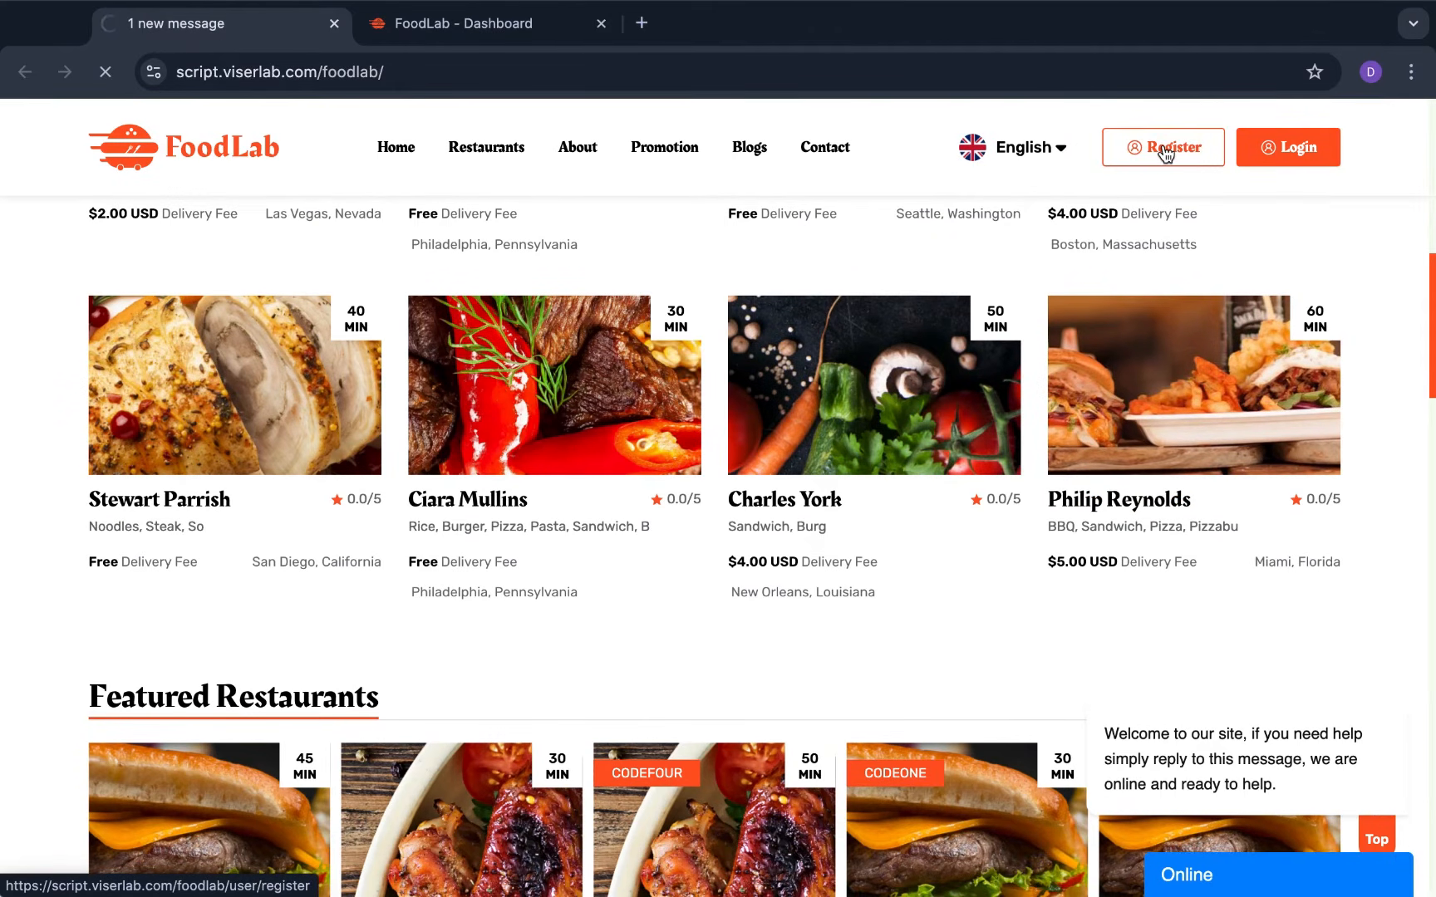
Review the Register form's name, e-mail, password and policy fields, then go to Login
click(1164, 148)
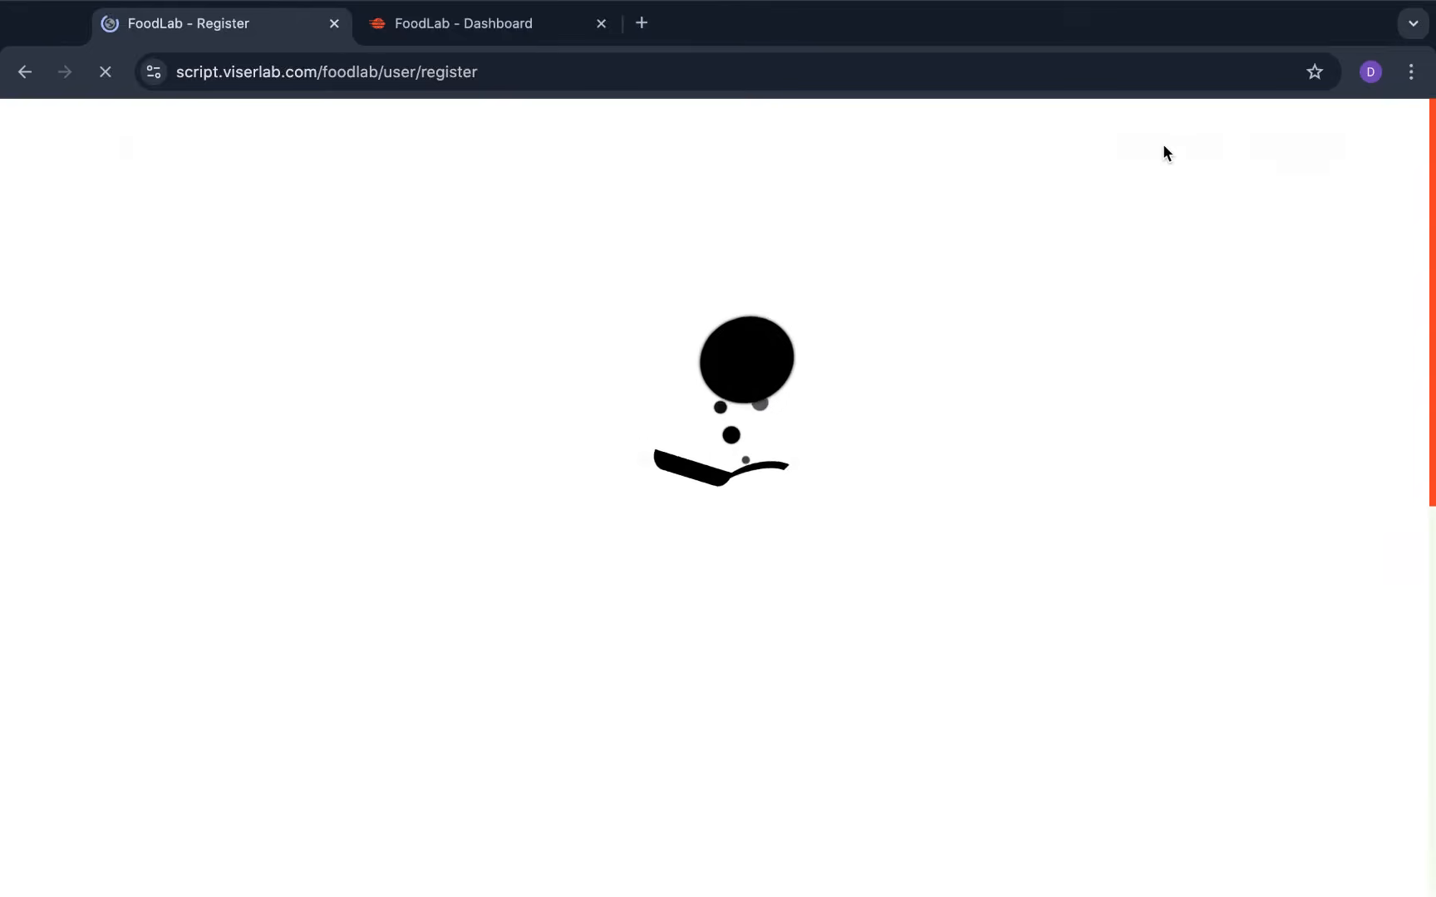
scroll(843, 486, down, 3)
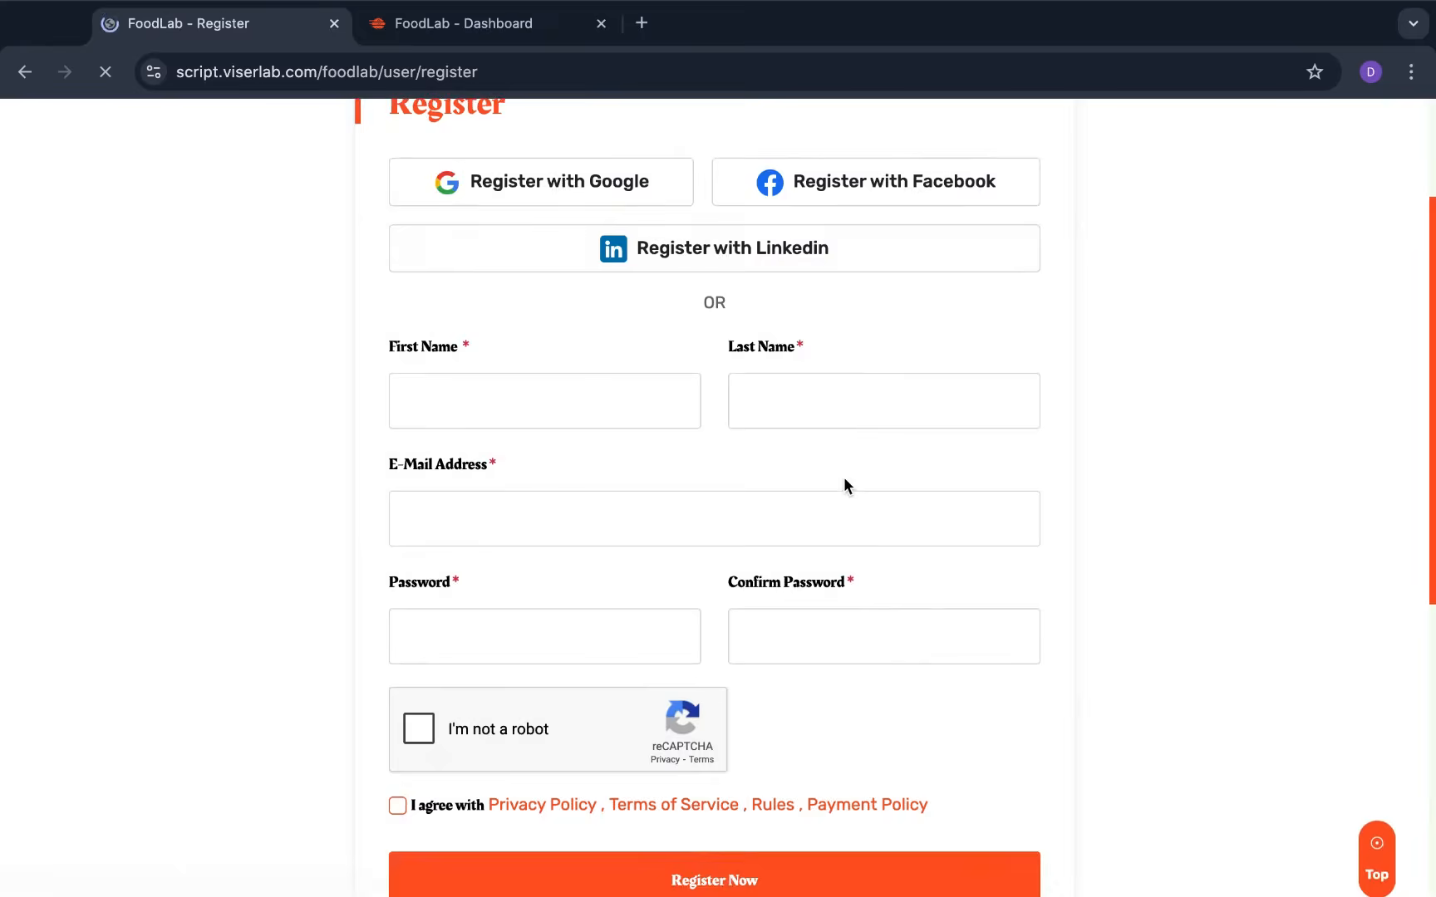
scroll(843, 483, up, 3)
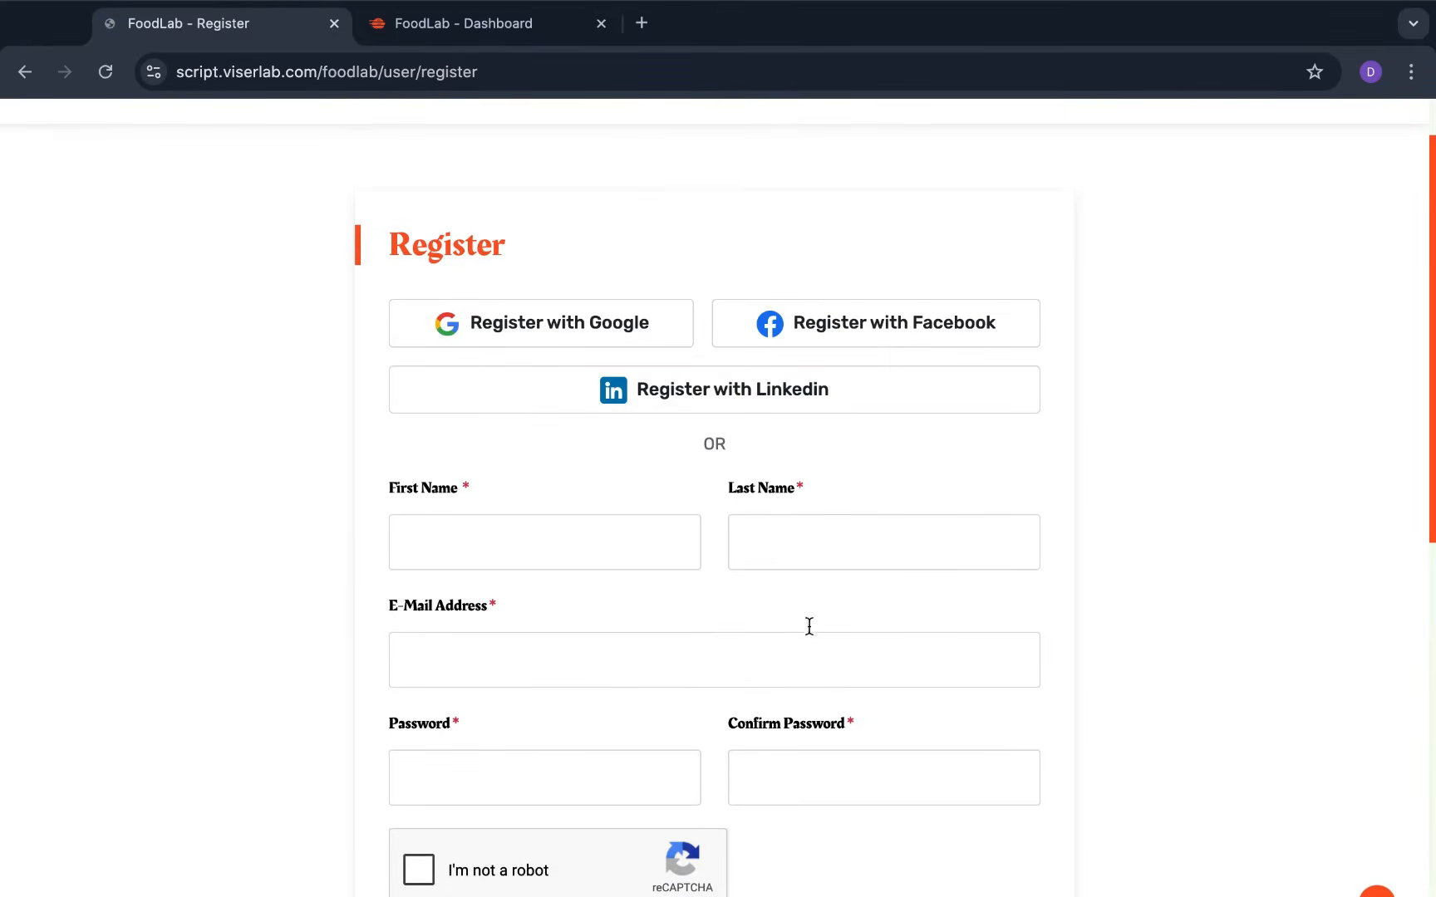
scroll(644, 736, down, 2)
scroll(643, 731, up, 4)
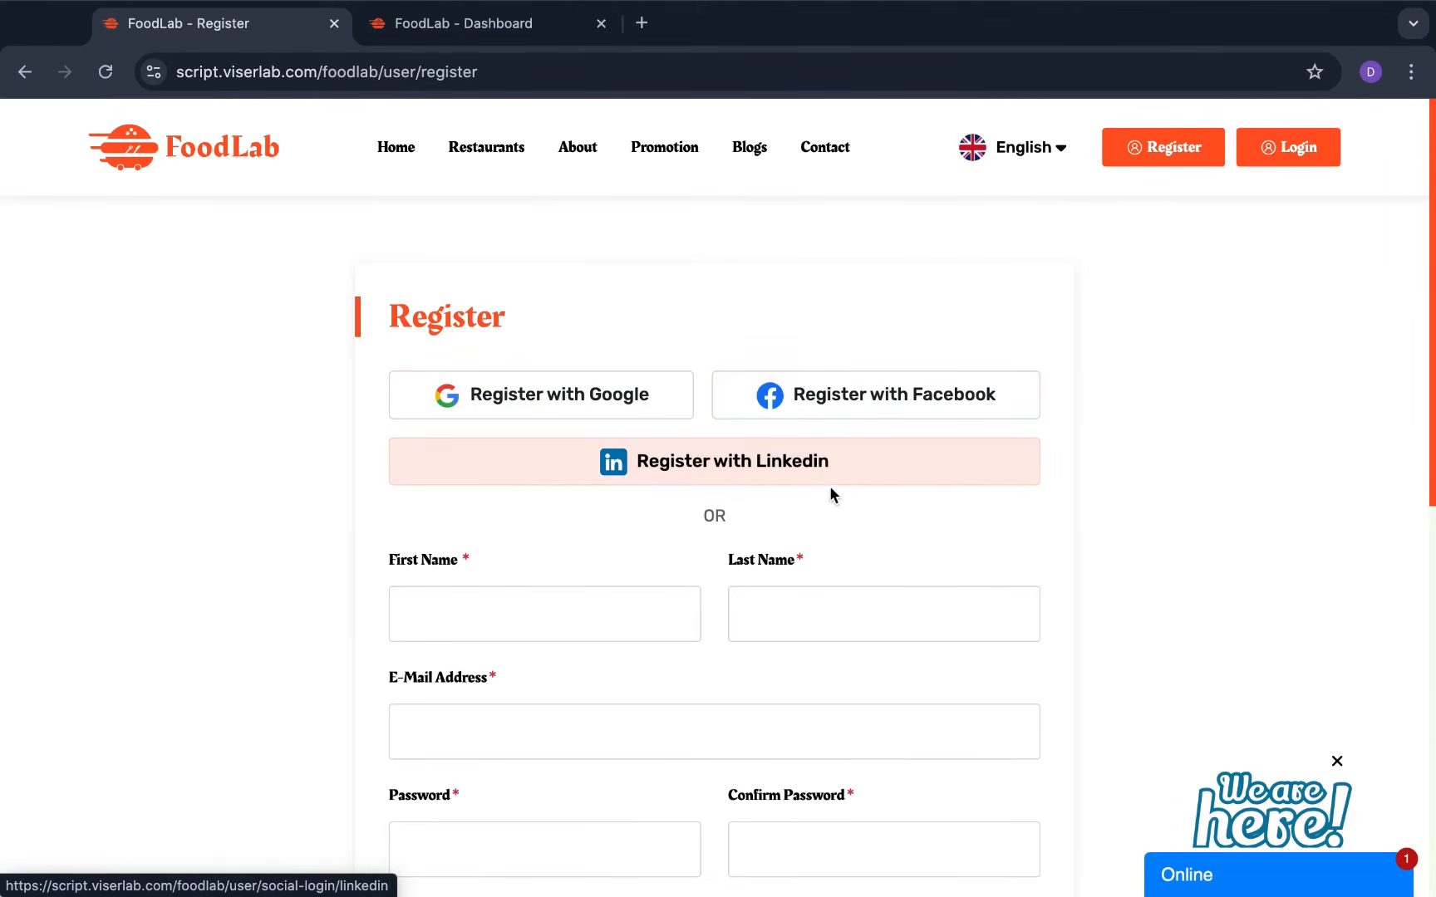
scroll(837, 489, down, 3)
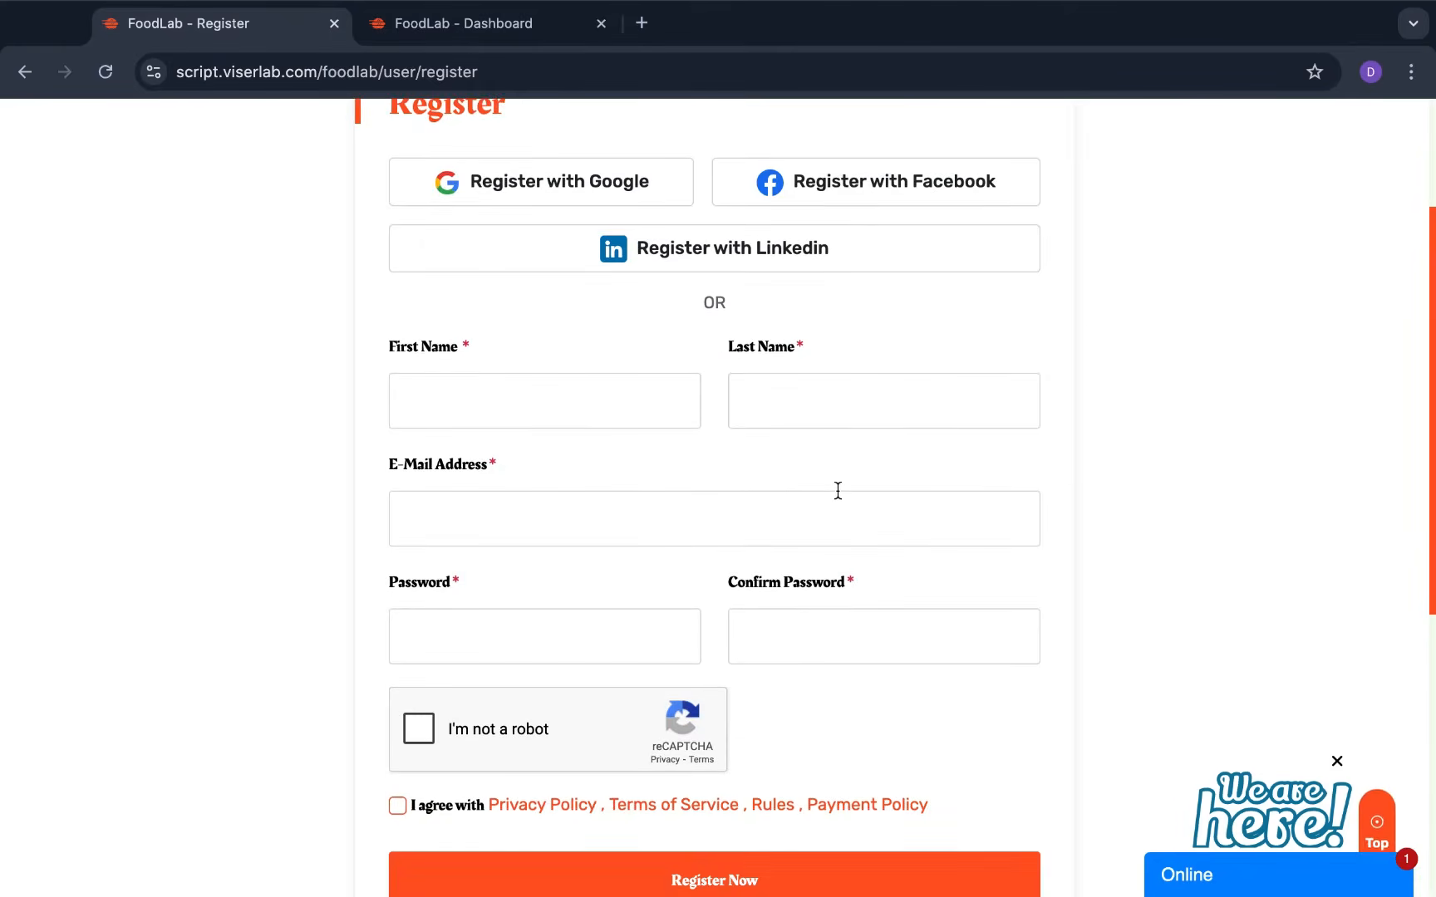
scroll(837, 490, up, 3)
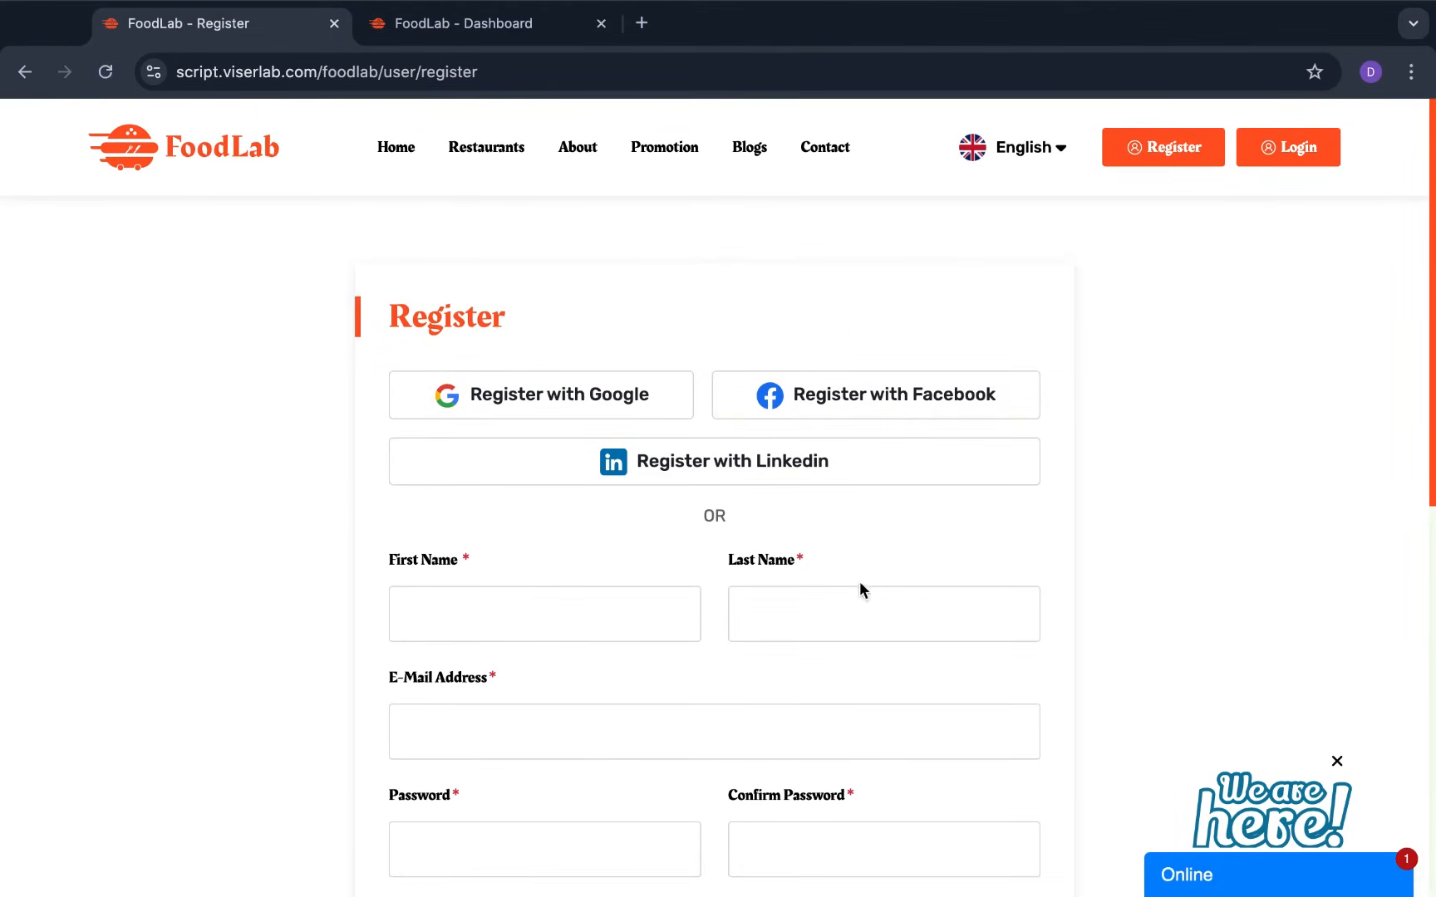
scroll(864, 589, down, 2)
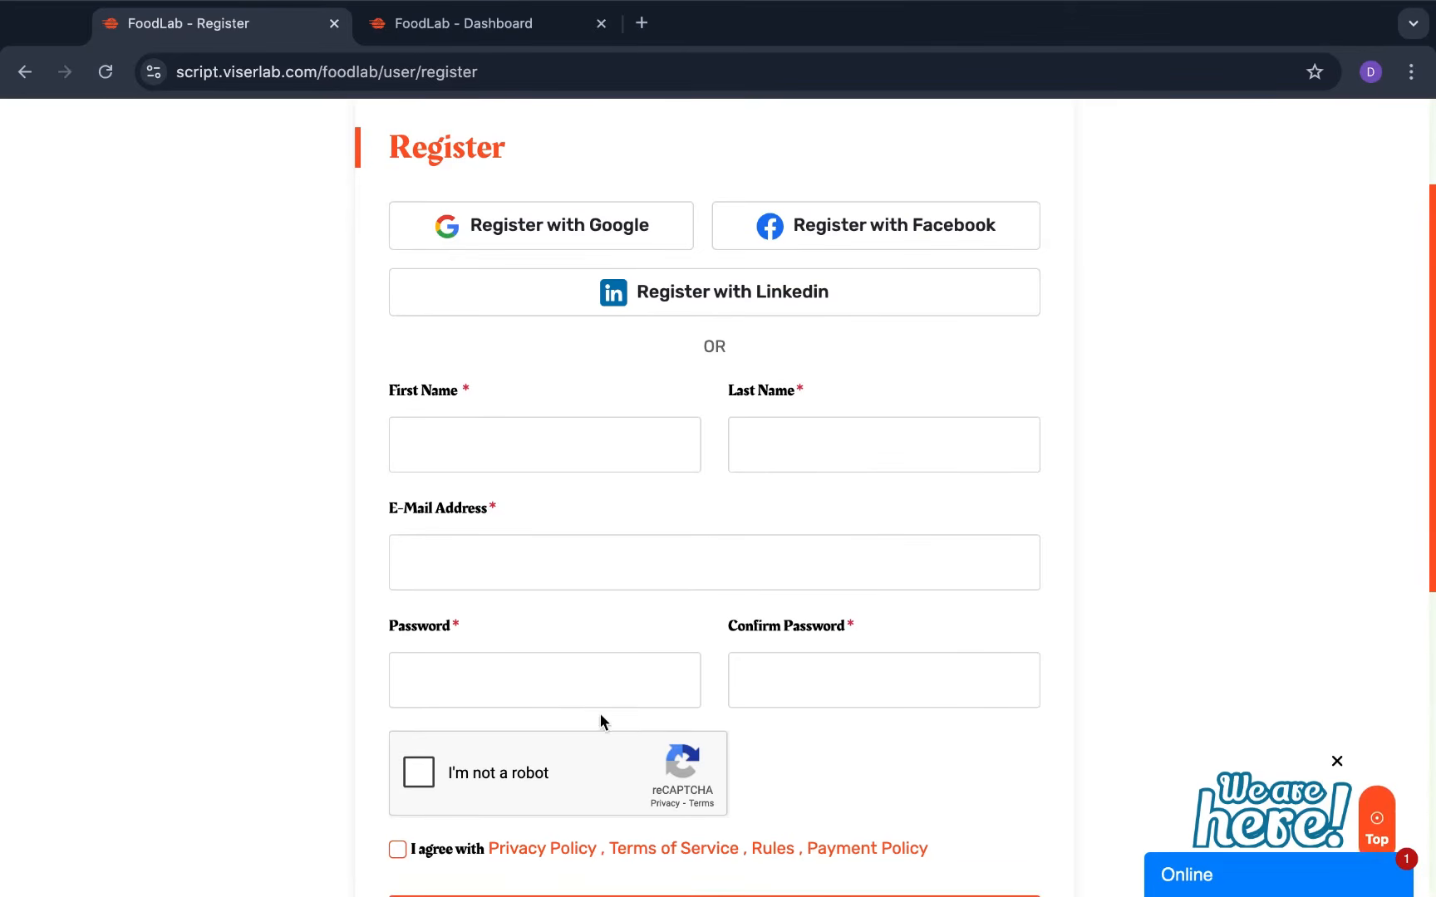
scroll(687, 739, down, 2)
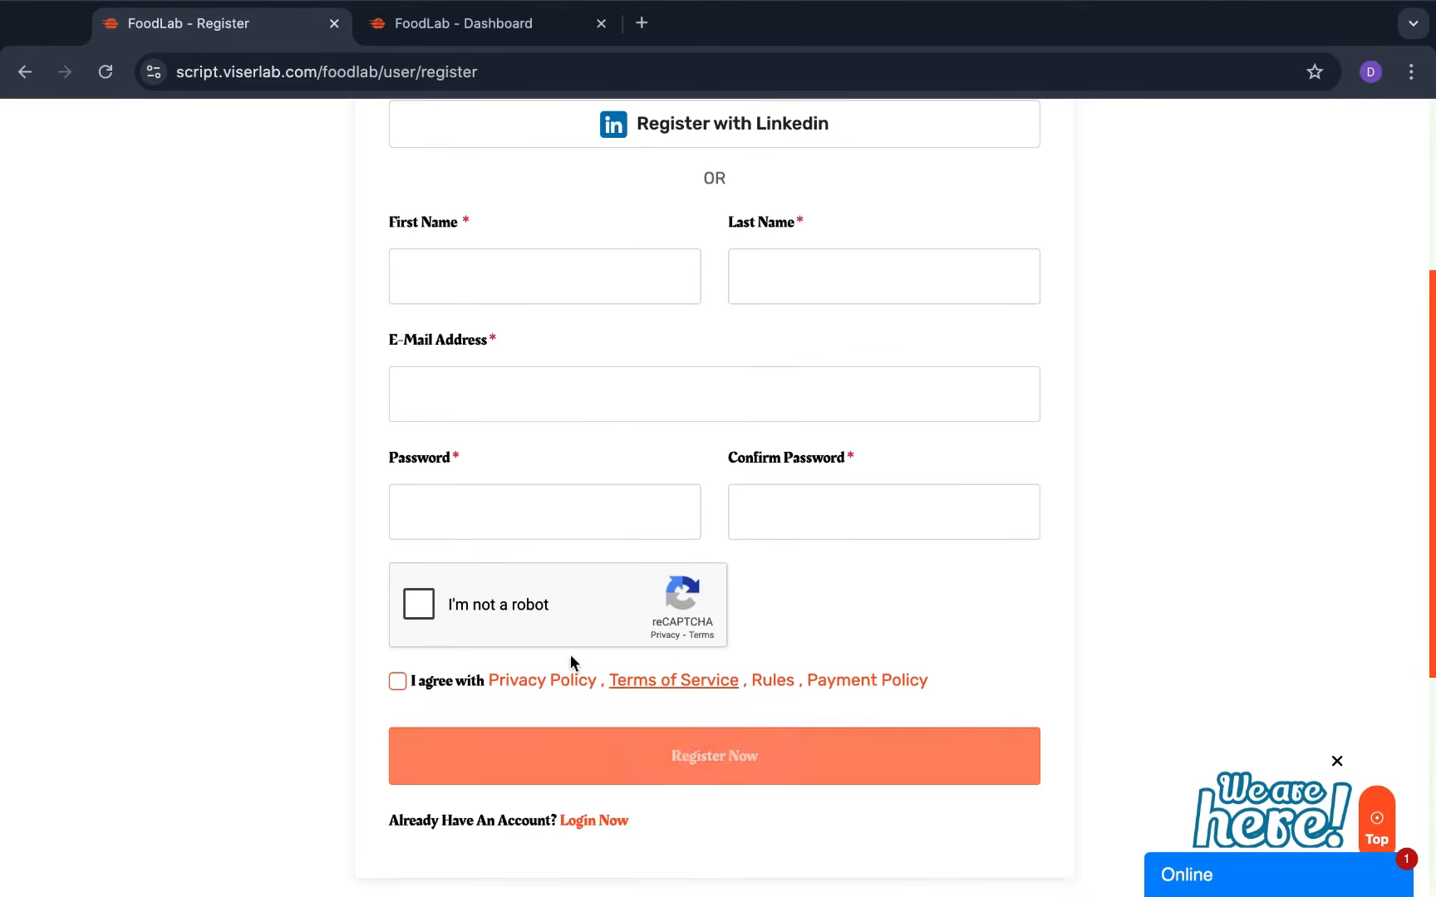
scroll(762, 609, up, 1)
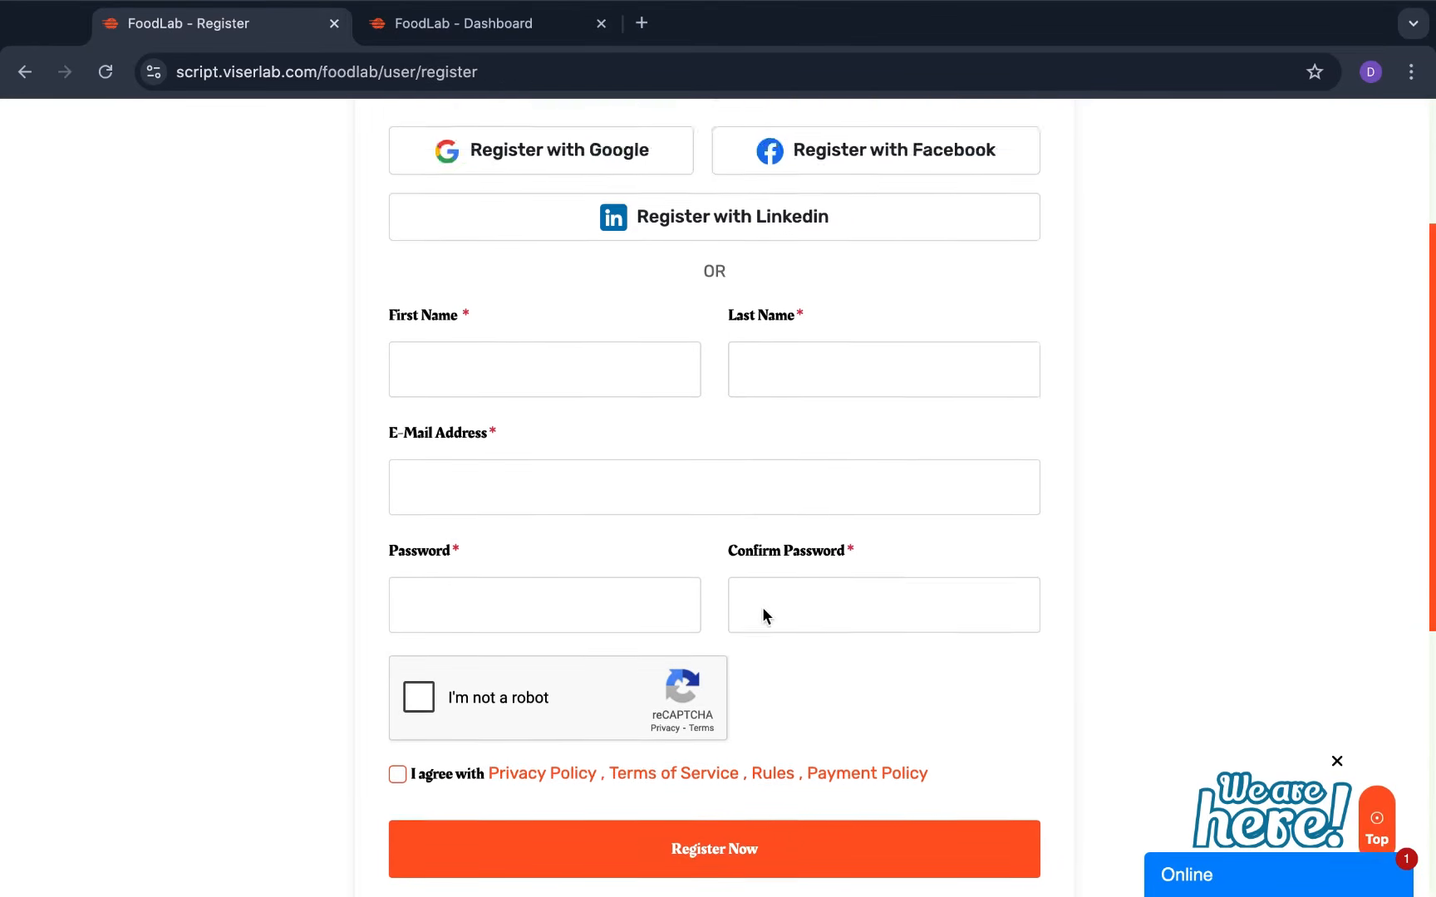
scroll(763, 609, down, 1)
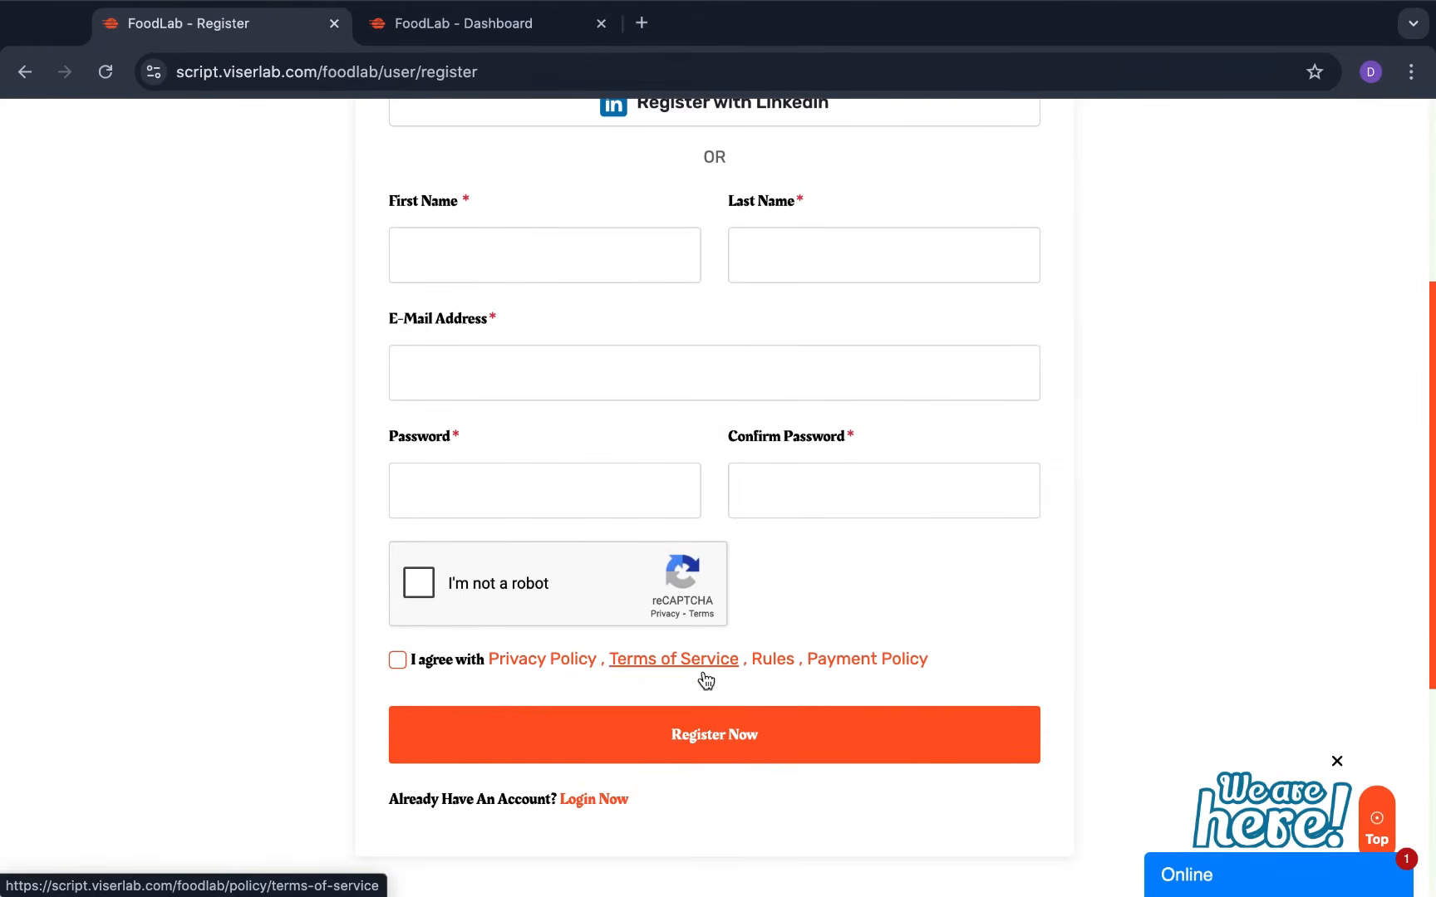
scroll(703, 679, up, 4)
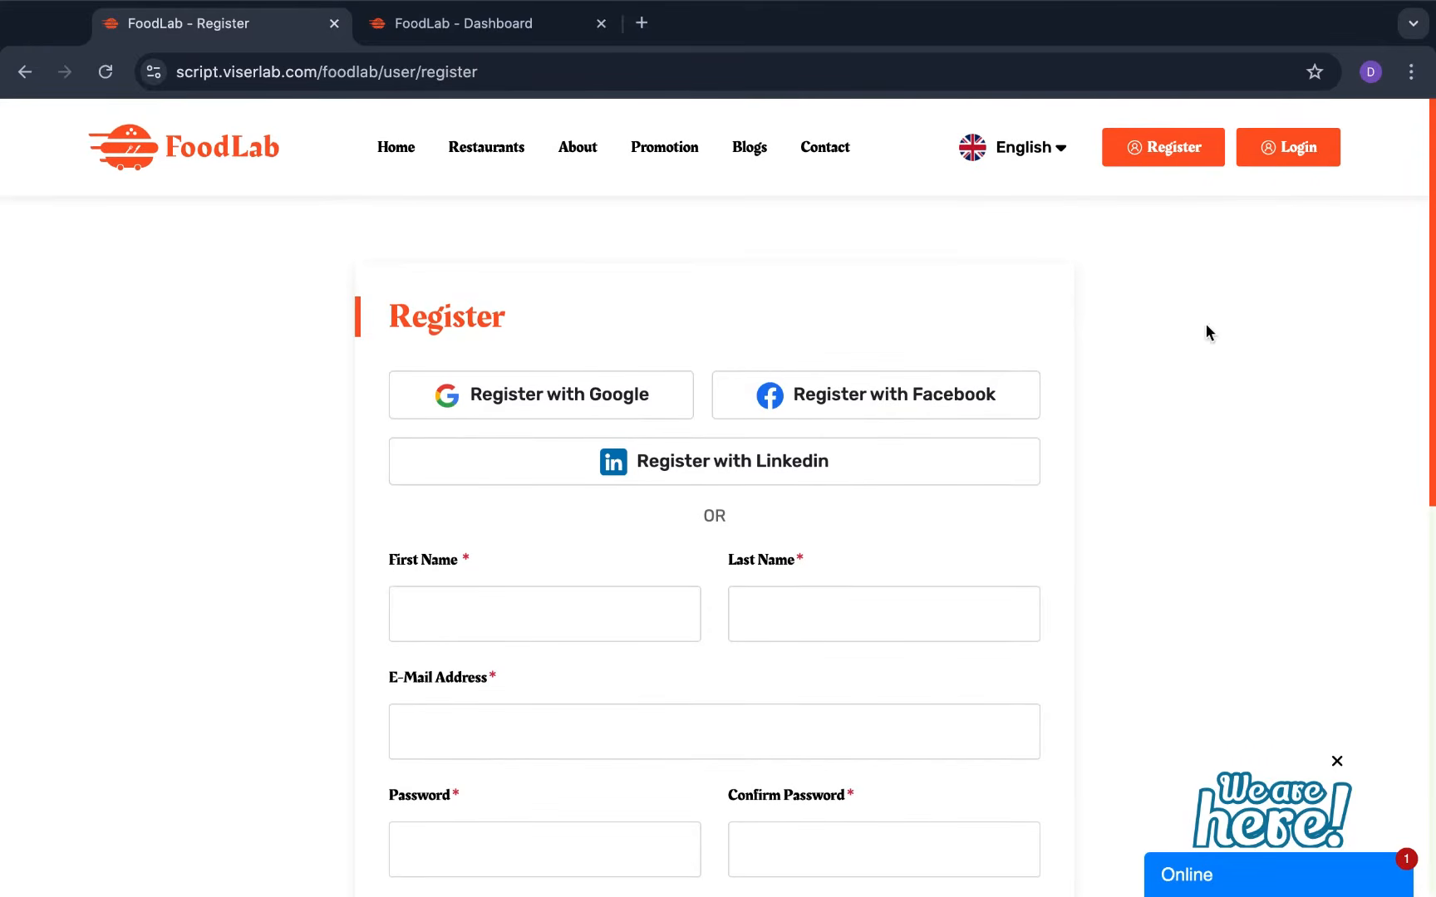
click(1304, 147)
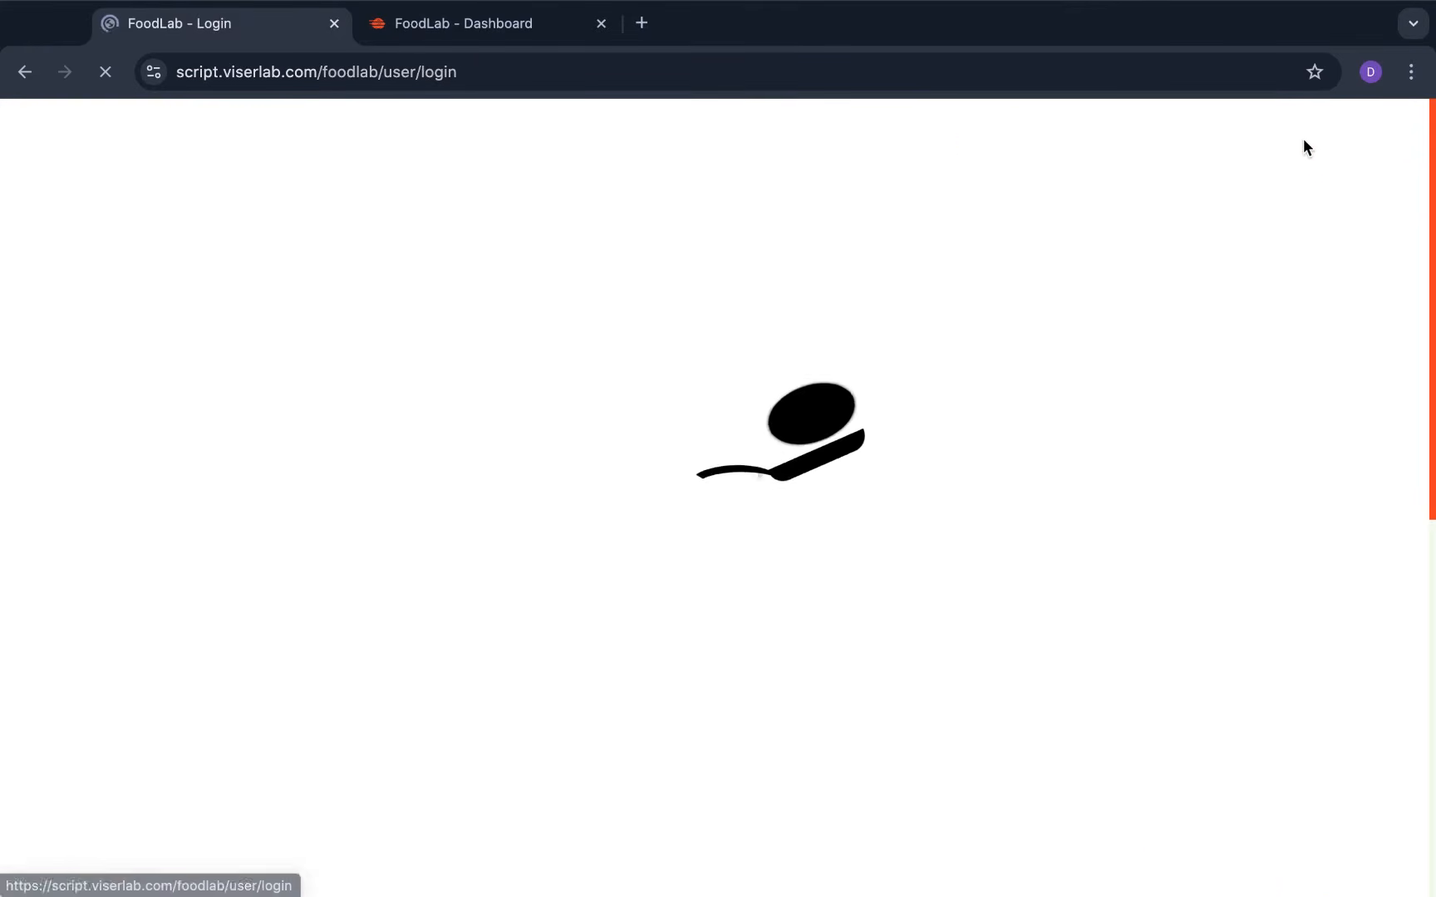
Scroll the Login page showing Google, Facebook, LinkedIn and username/password sign-in
scroll(802, 413, down, 5)
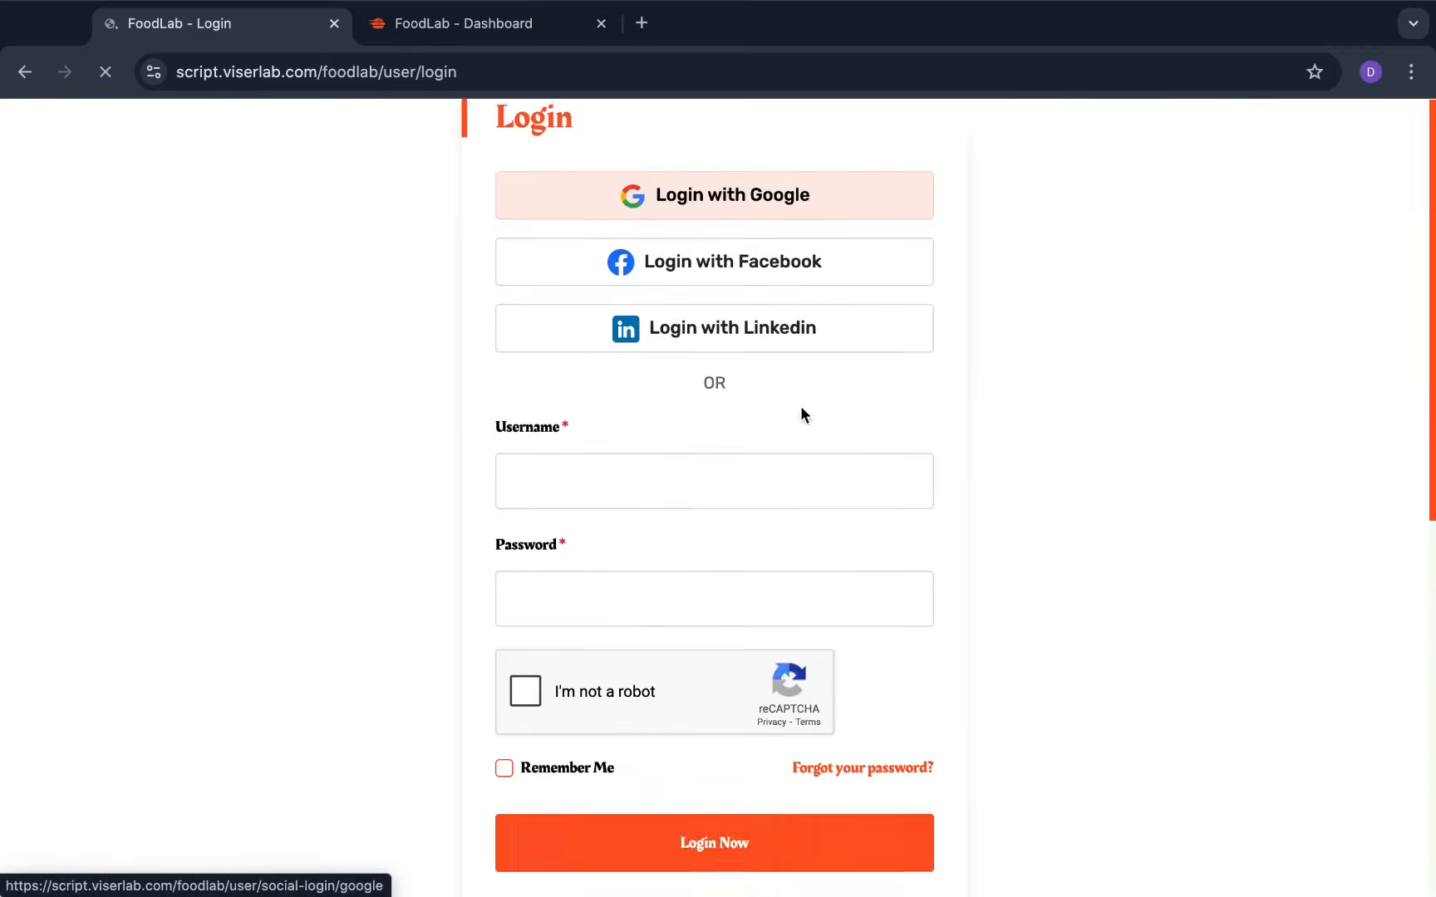
scroll(802, 413, up, 4)
scroll(803, 413, up, 2)
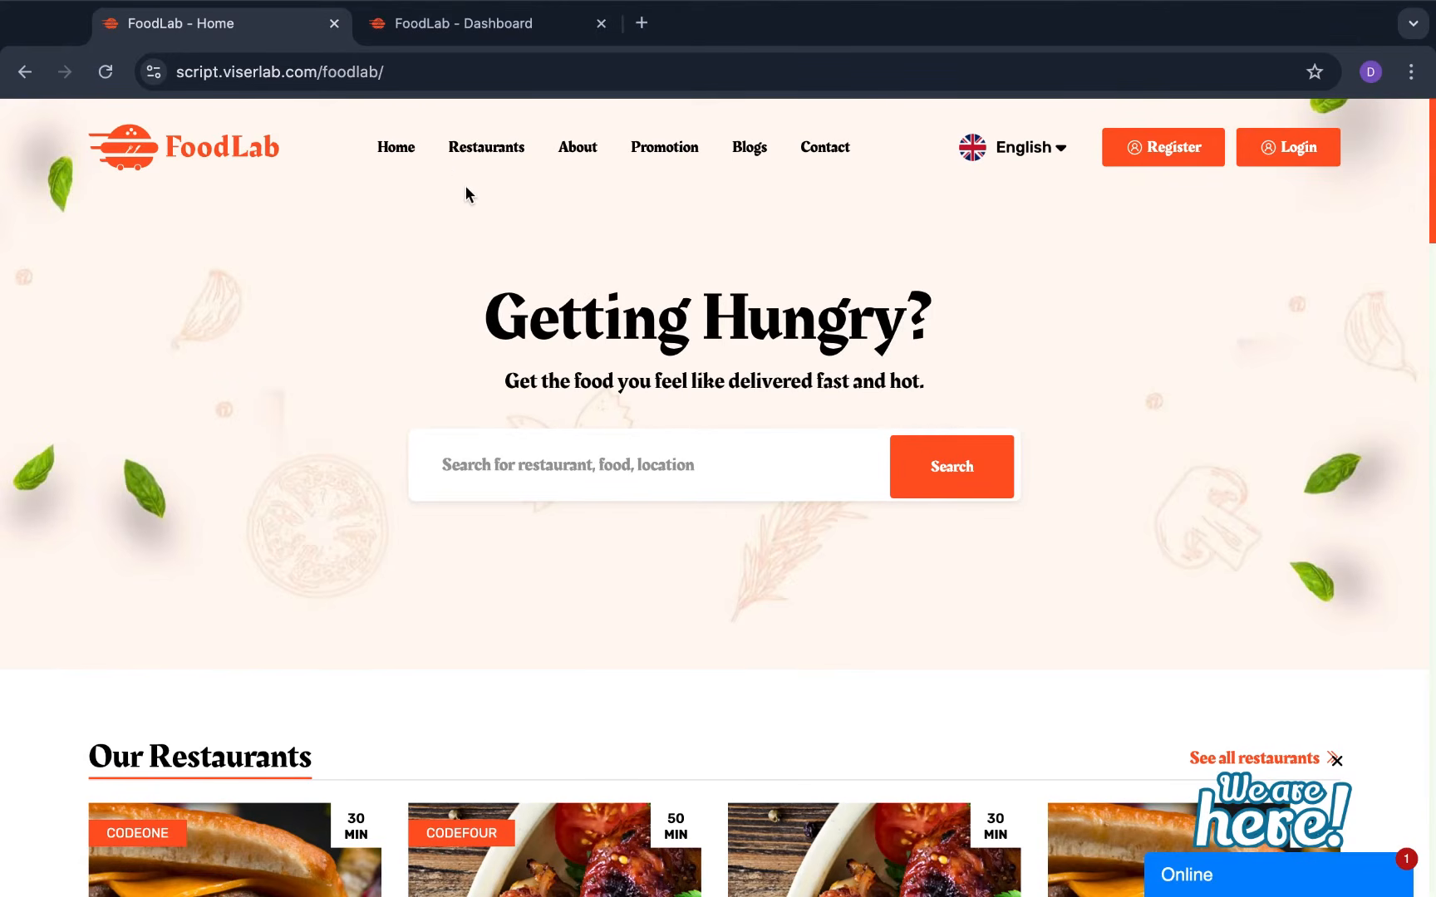
Open the full Restaurants listing and scroll through it
click(479, 166)
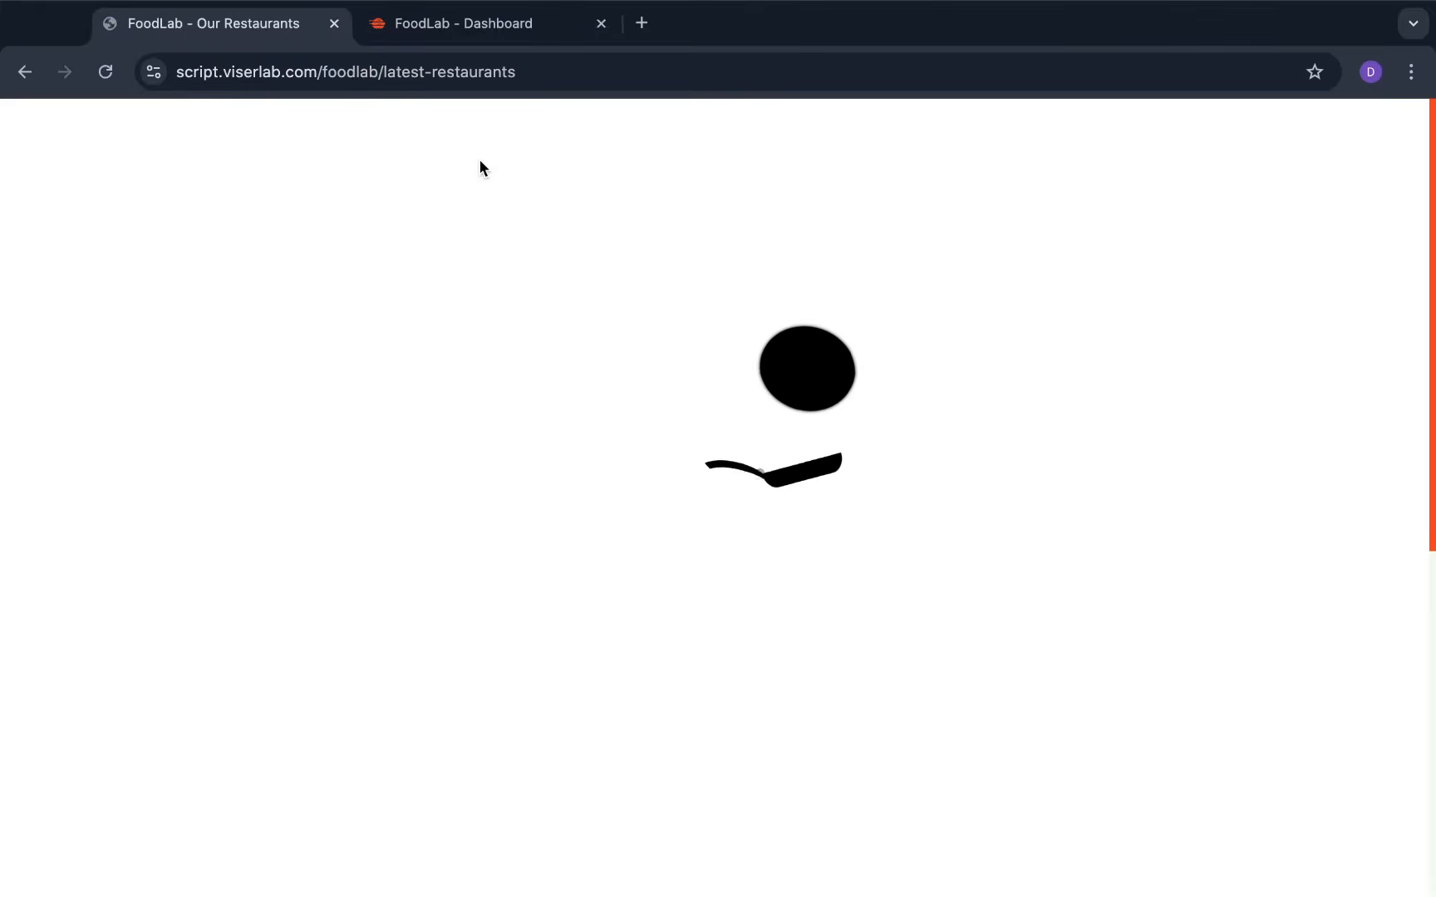
scroll(576, 297, down, 8)
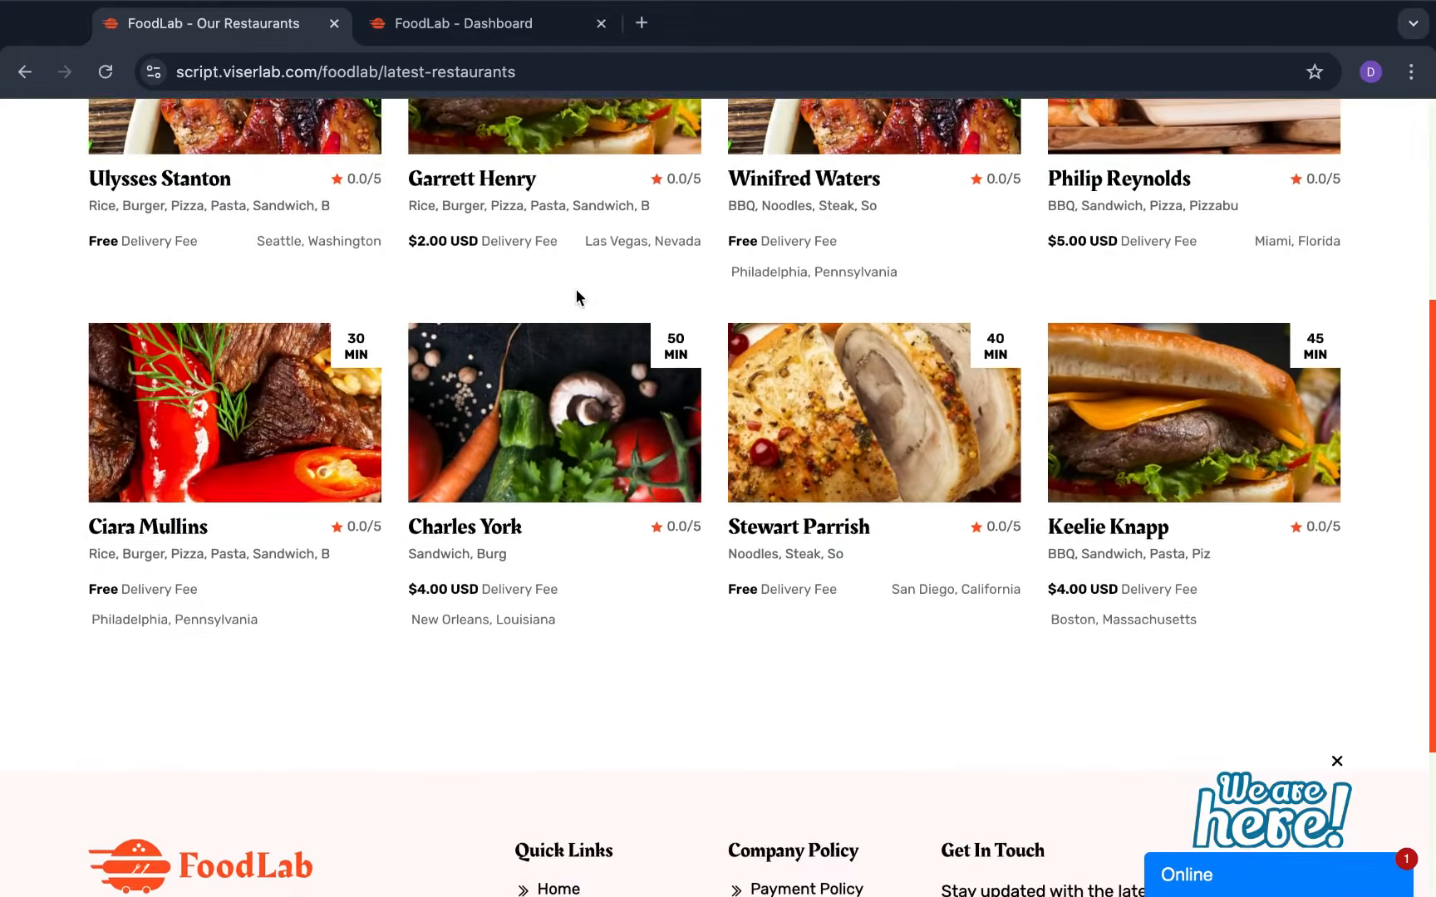
scroll(579, 297, up, 8)
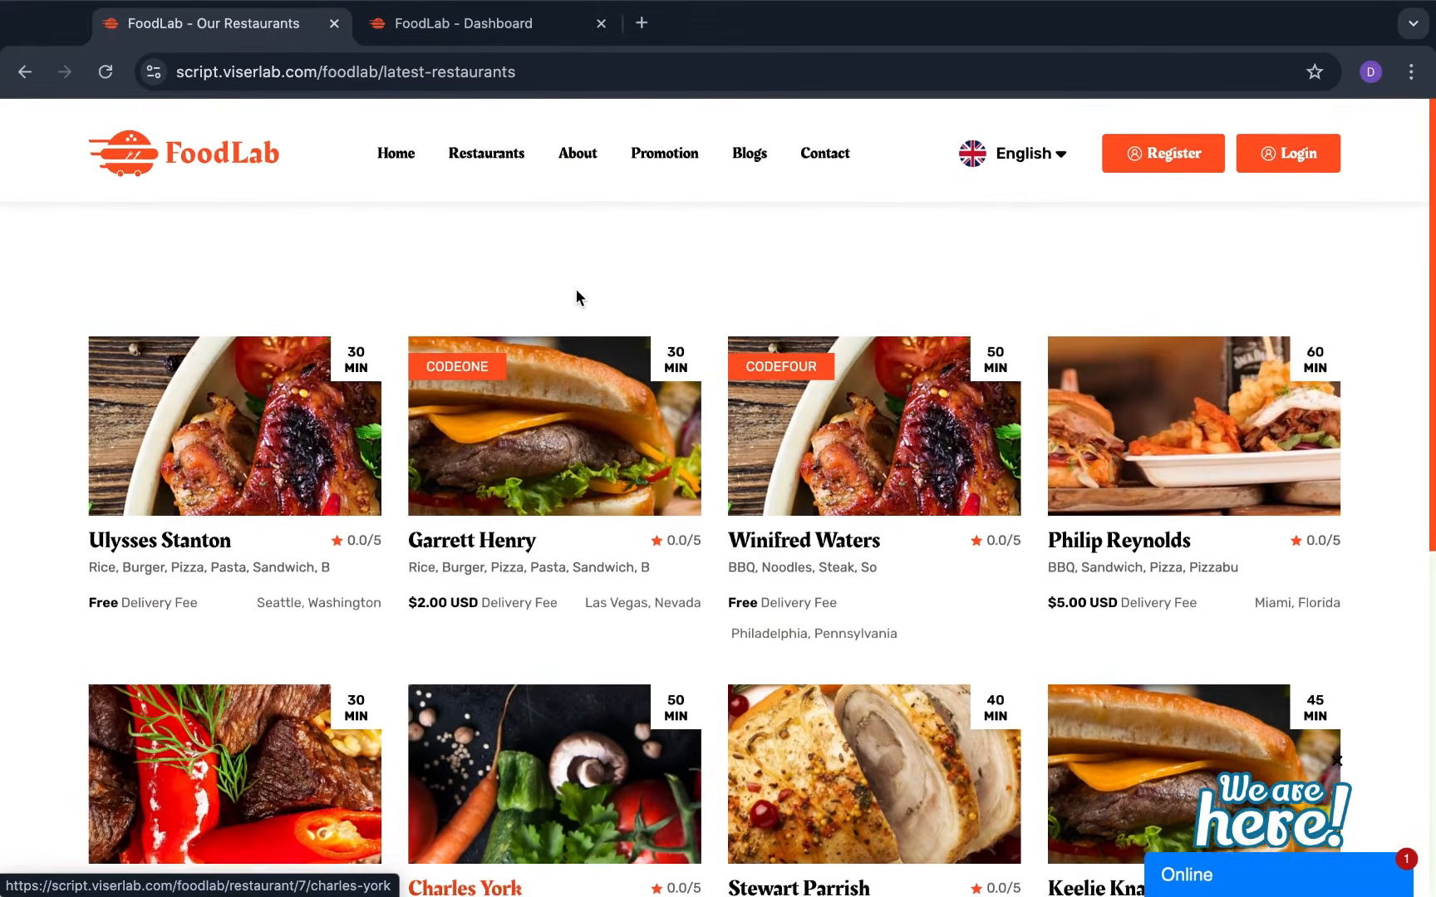
Open the About page and scroll past Featured Restaurants and Super Deals
click(589, 147)
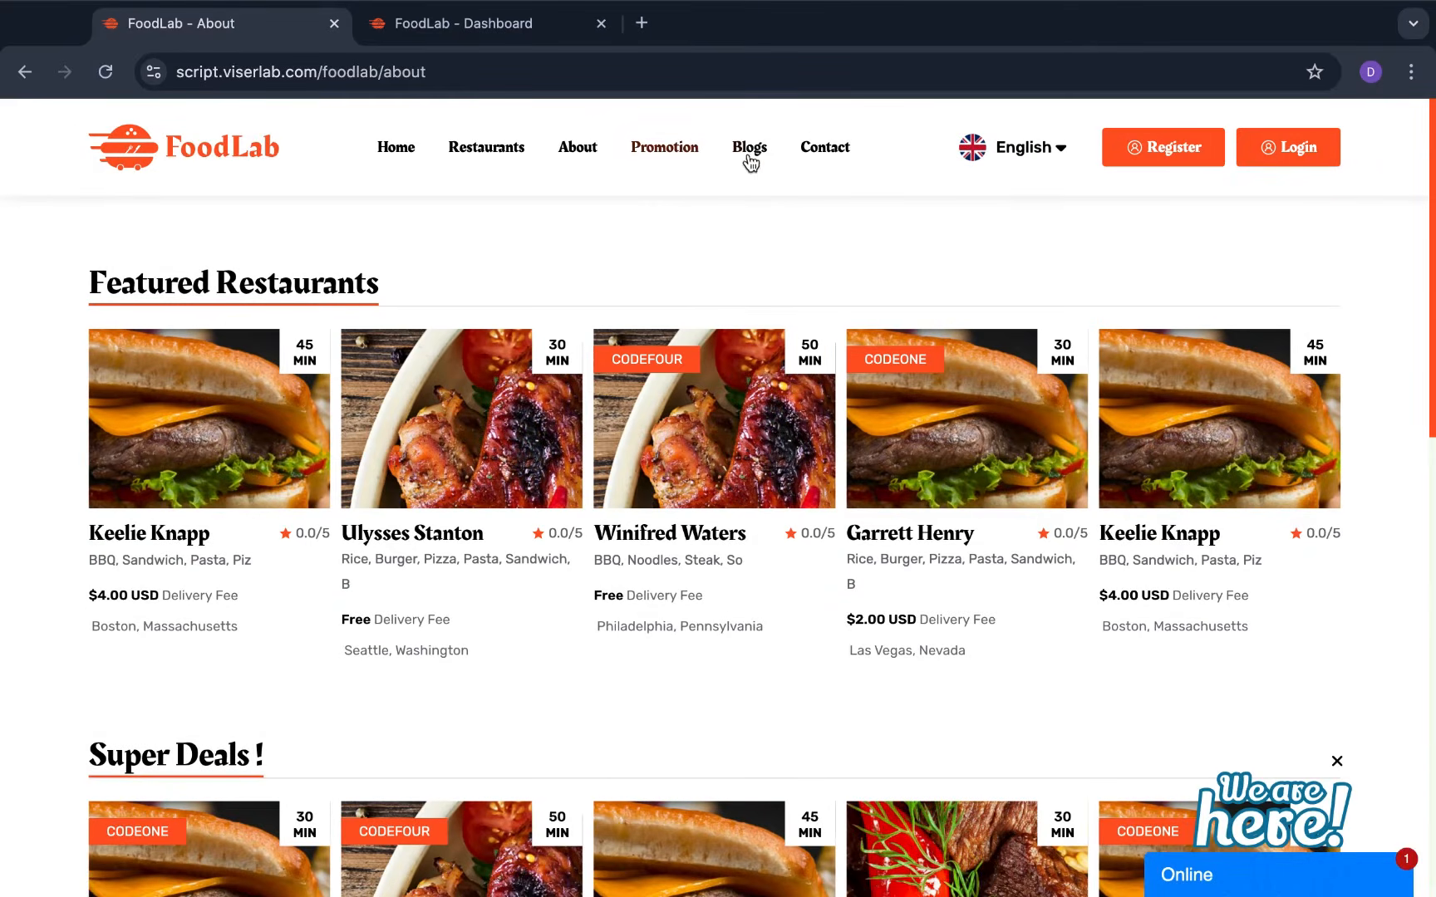
scroll(499, 482, down, 2)
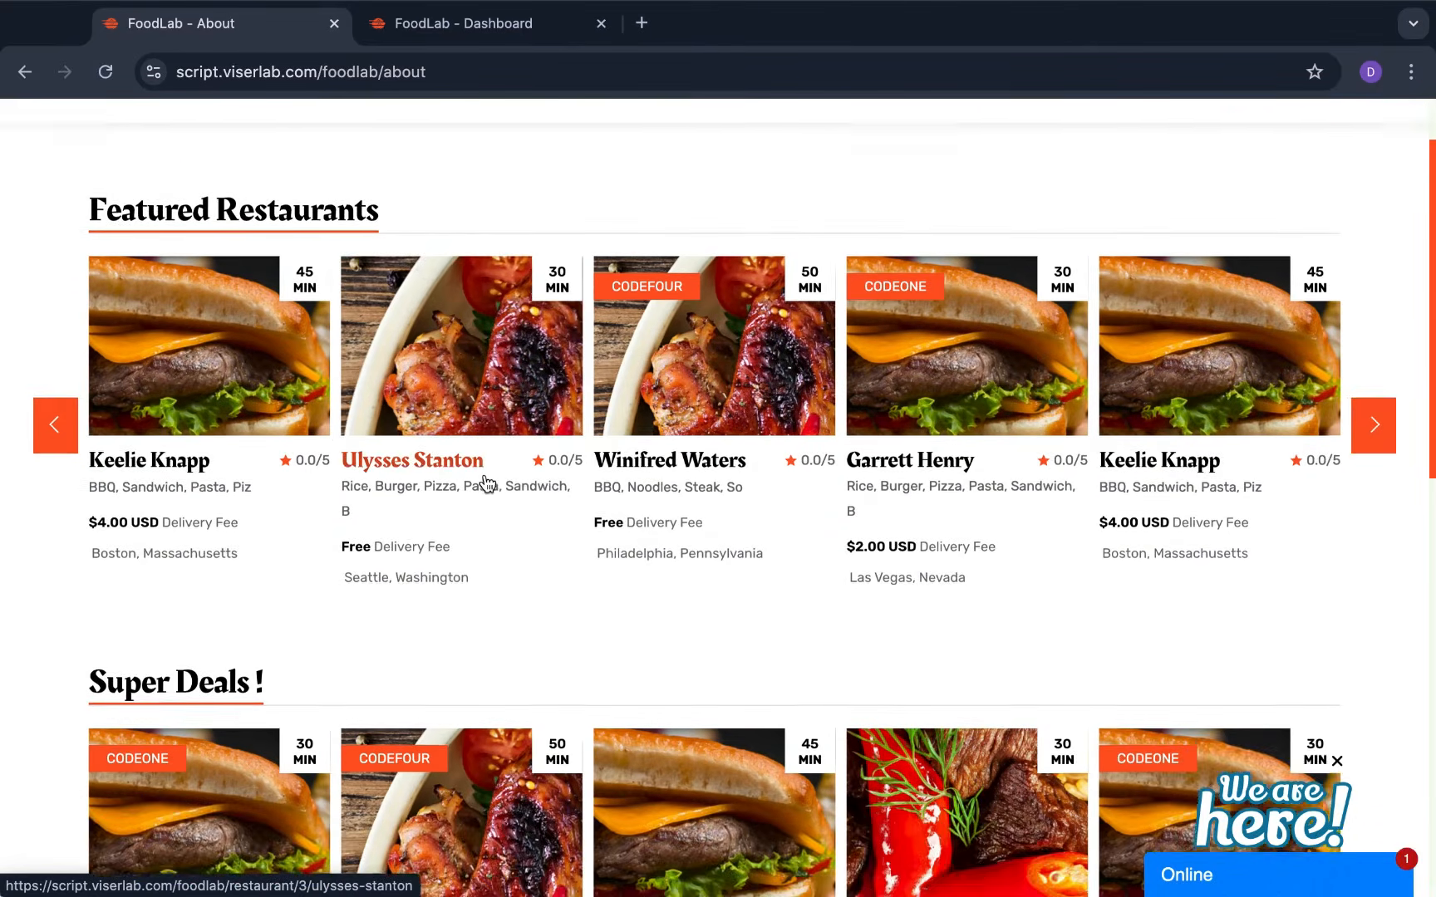
scroll(488, 483, up, 2)
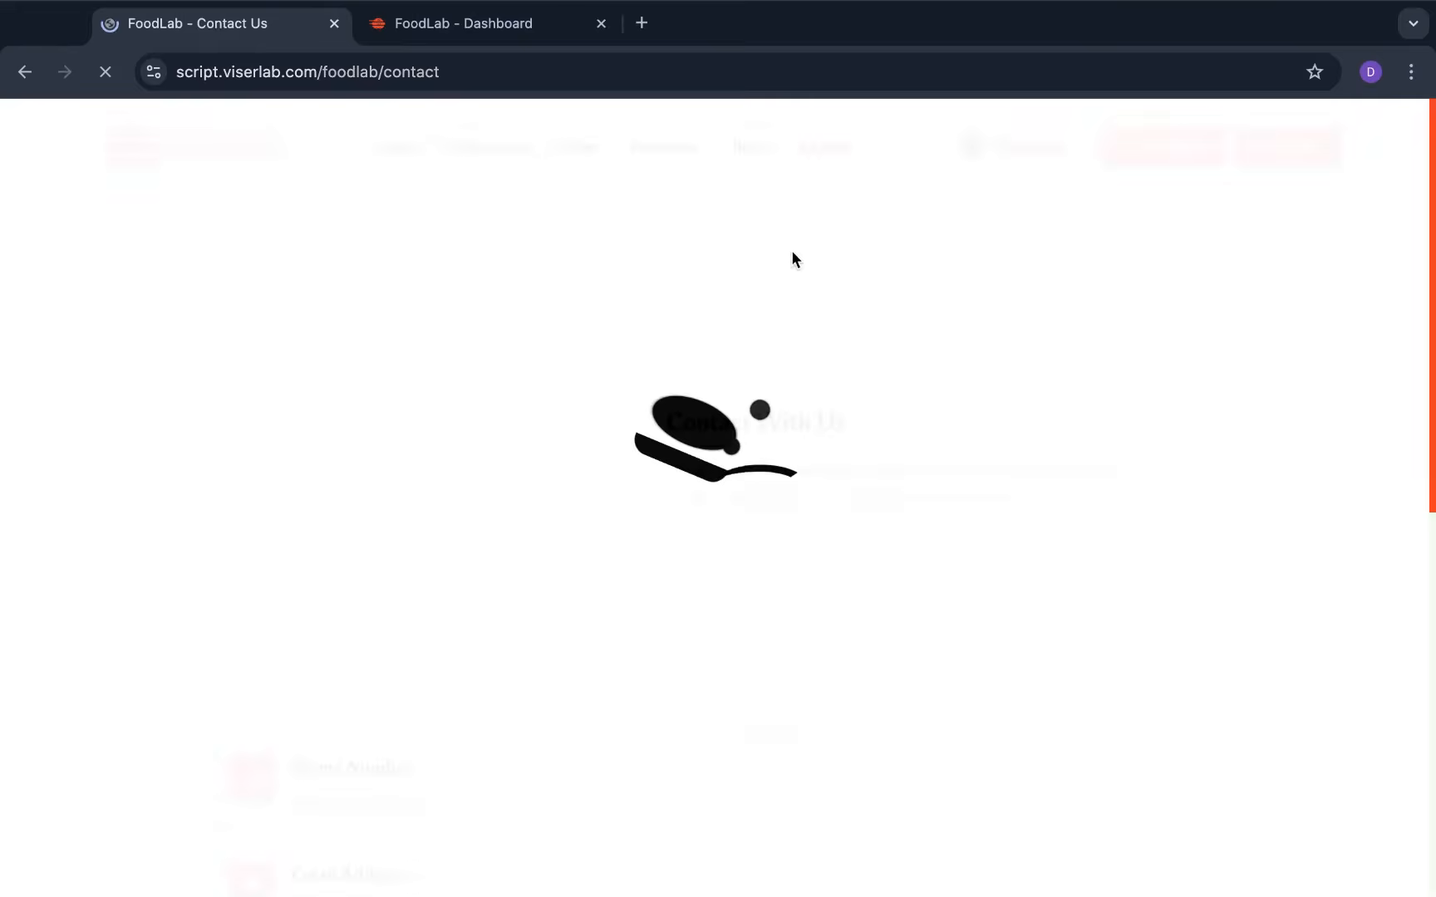
Scroll through the Contact page's map, contact form and site contact details
scroll(707, 534, down, 4)
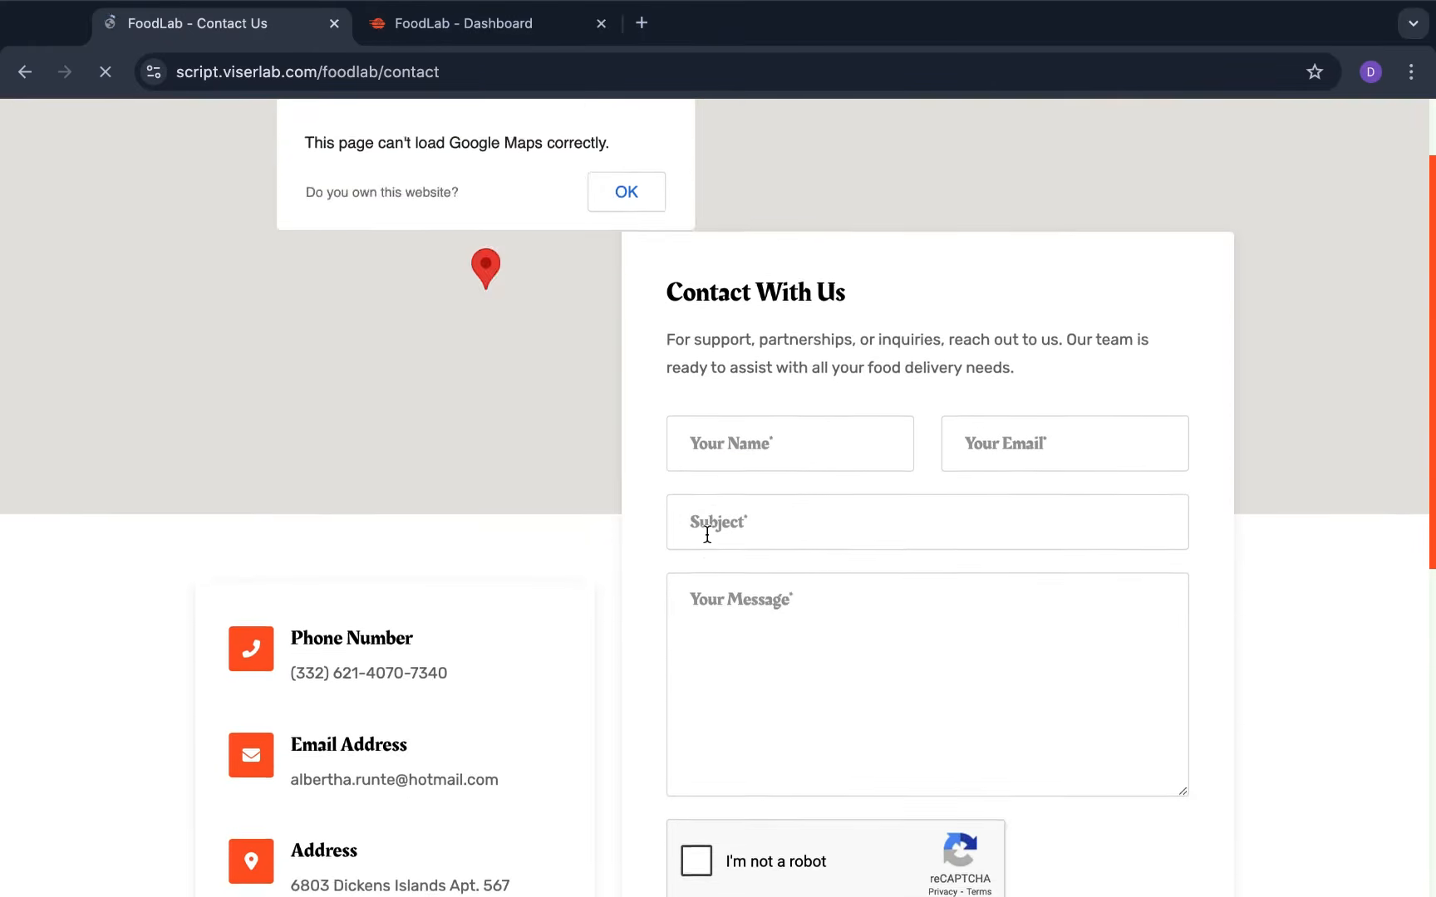
scroll(707, 535, up, 5)
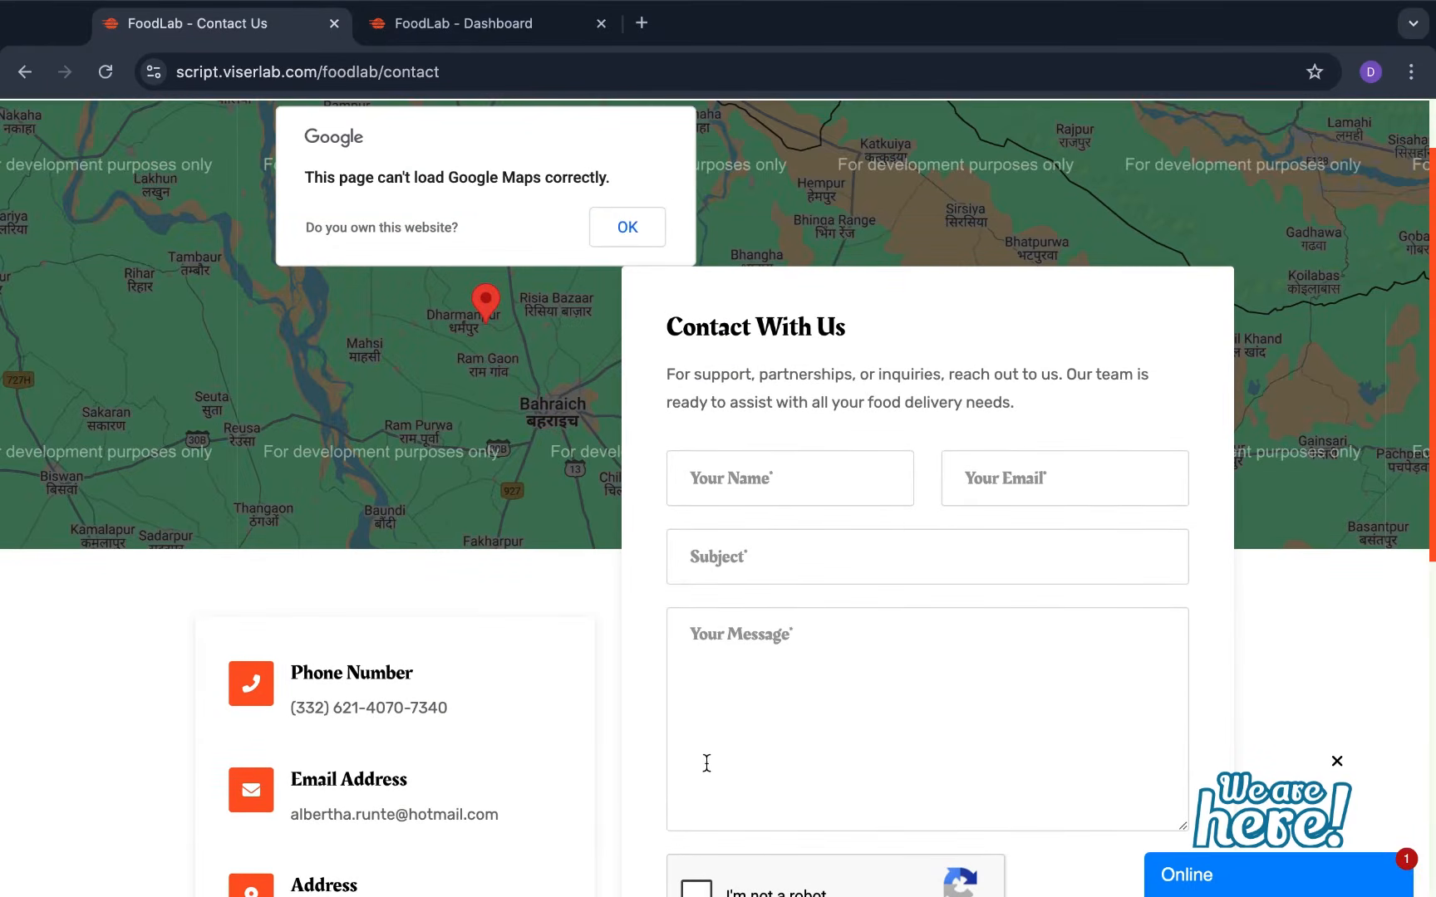
scroll(721, 727, down, 5)
scroll(720, 727, up, 1)
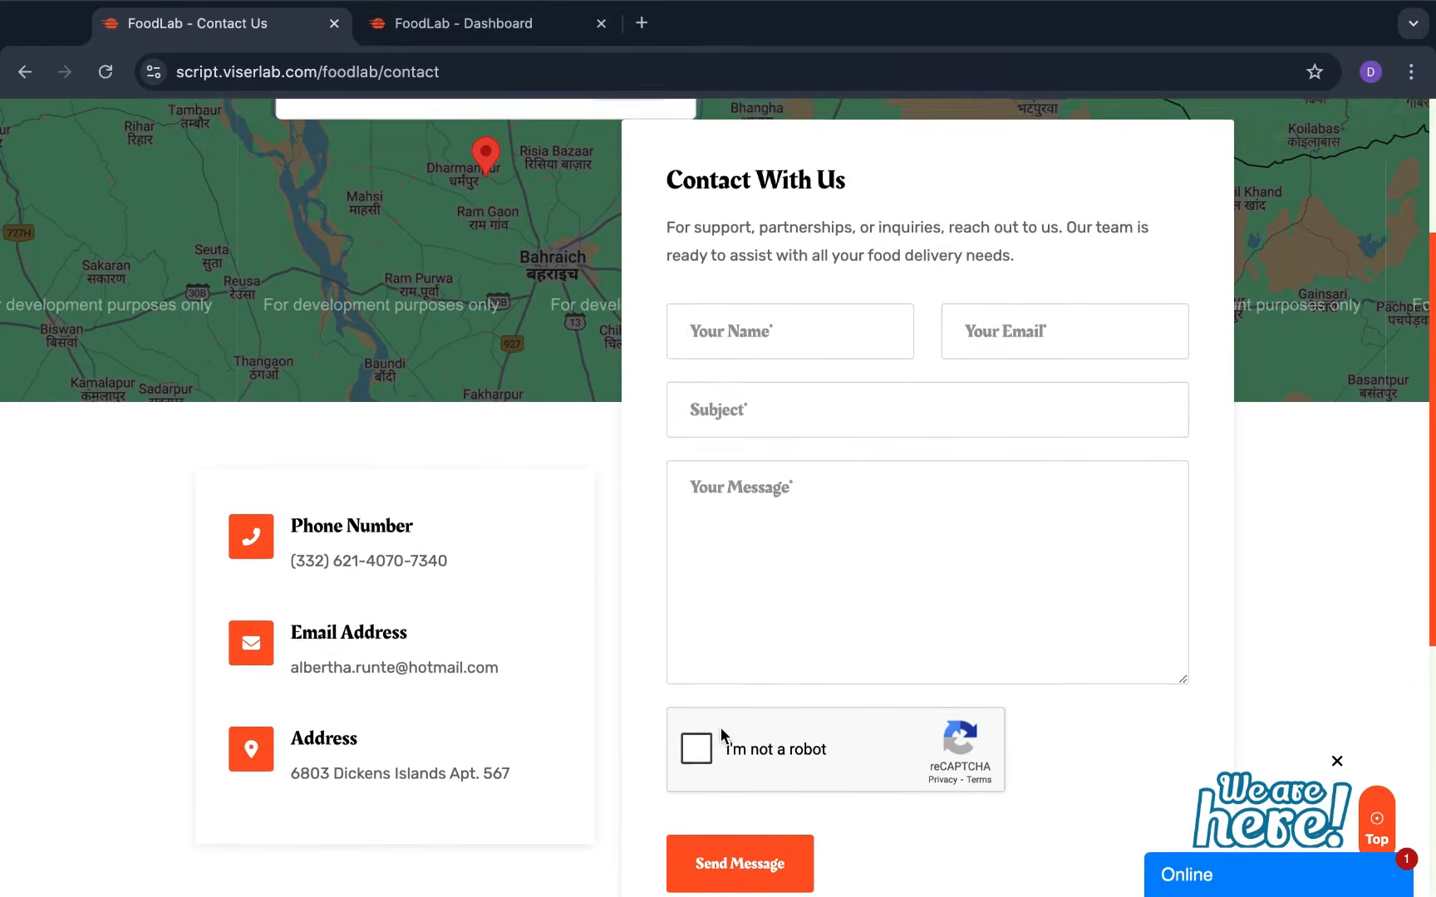
Show the language options Bangla, Turkish and Espanish, then return to Home
scroll(720, 727, up, 6)
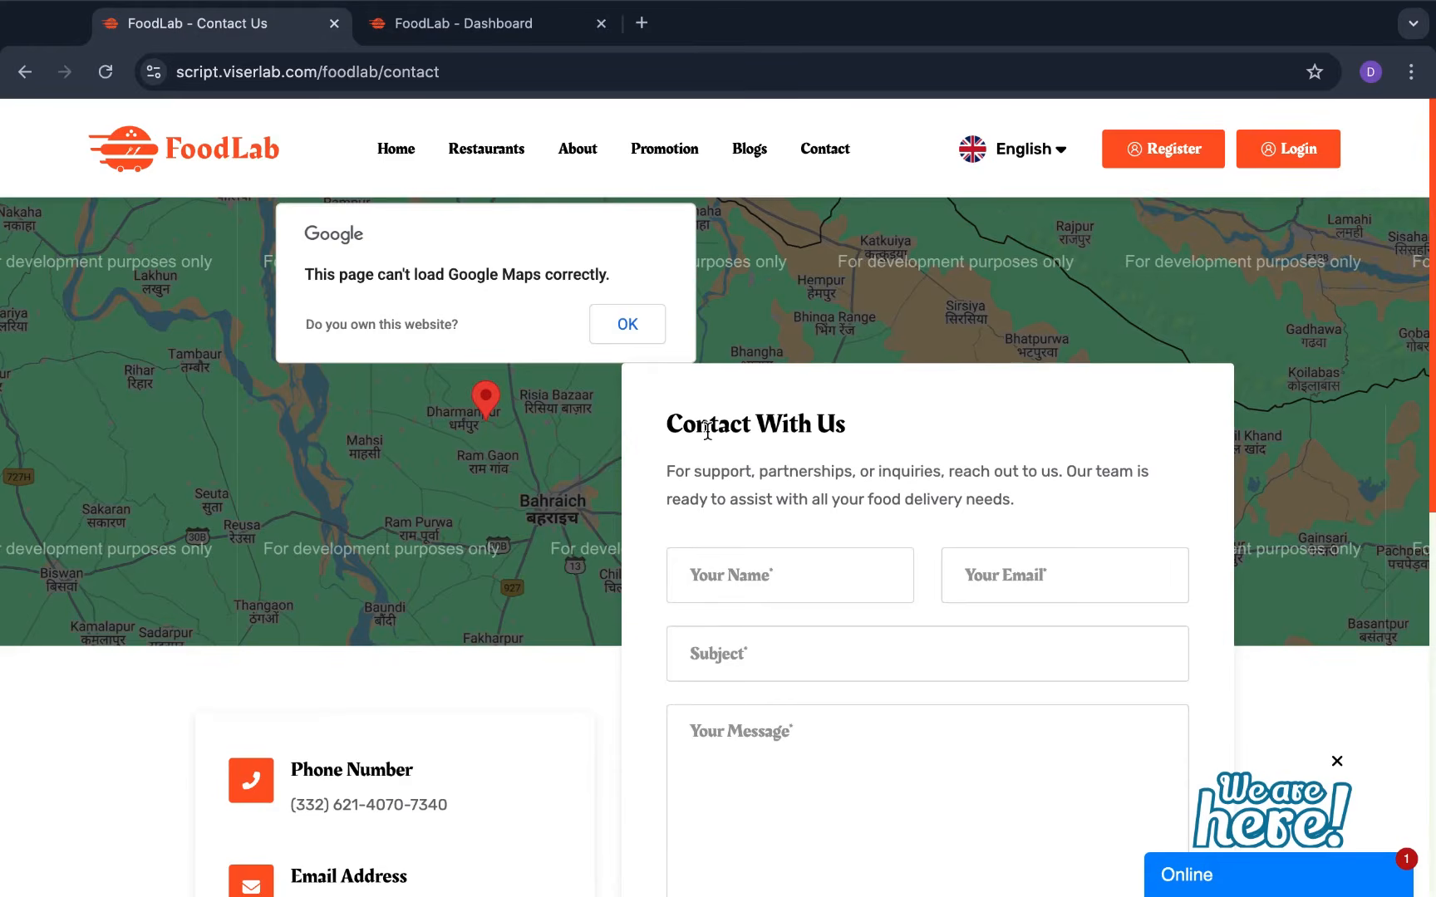
click(1034, 150)
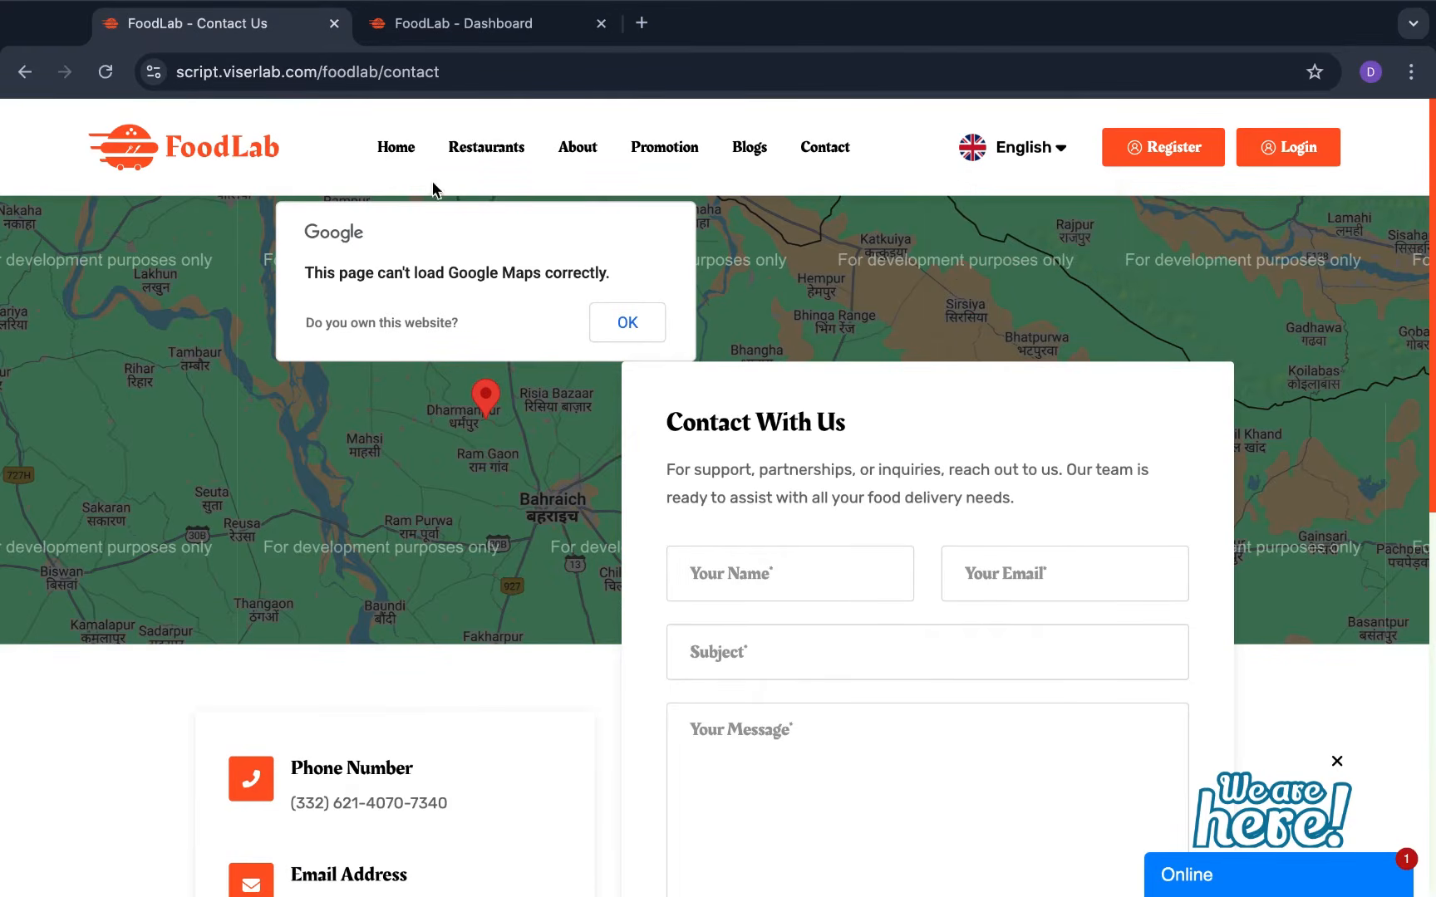
click(405, 160)
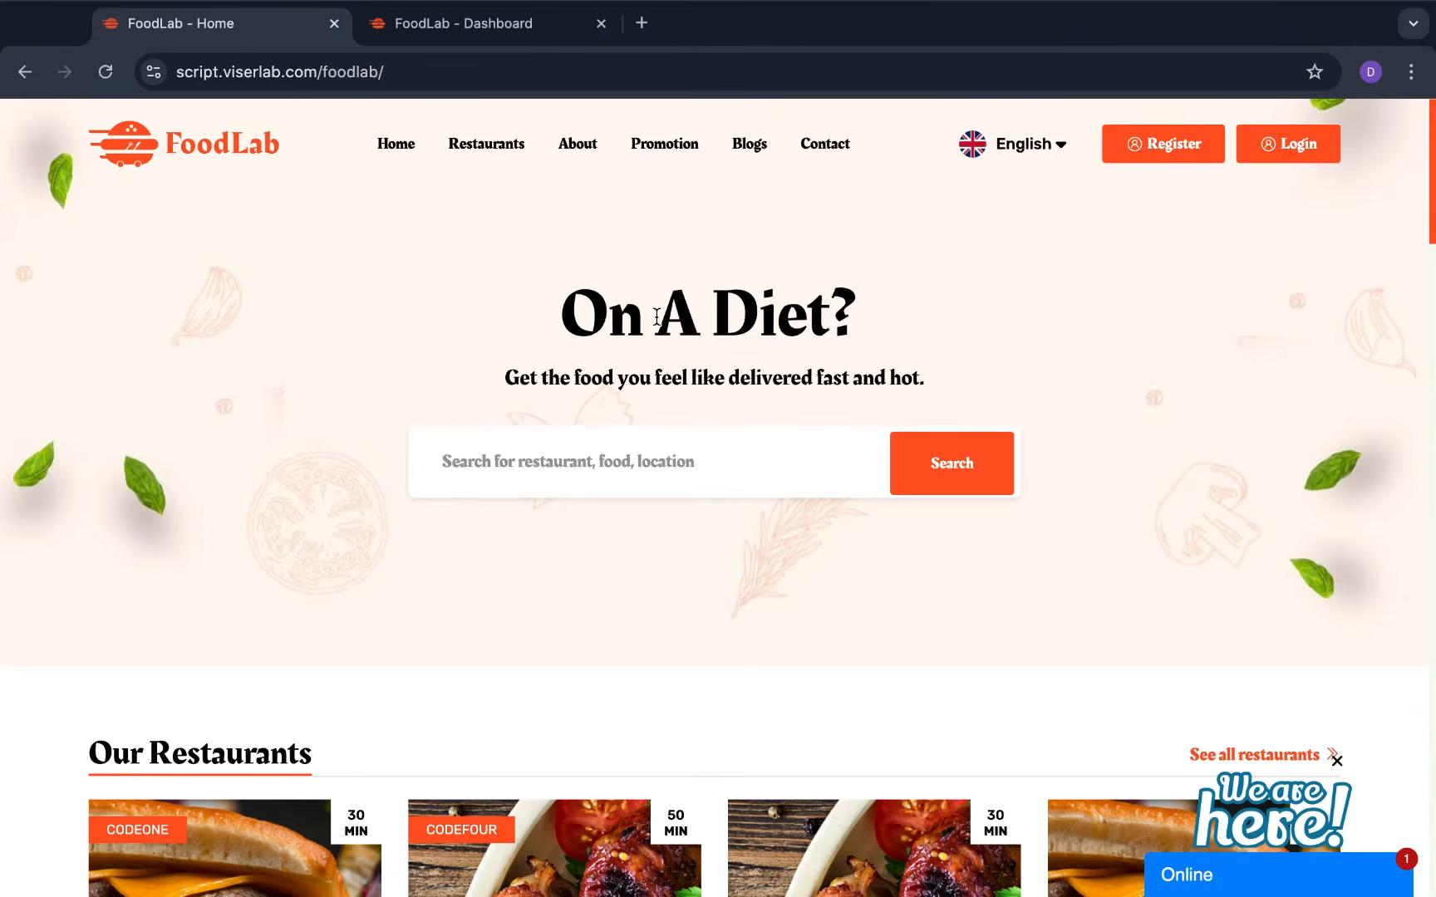
Browse the Our Restaurants and Featured Restaurants cards, then switch to the Dashboard tab
scroll(1043, 666, down, 5)
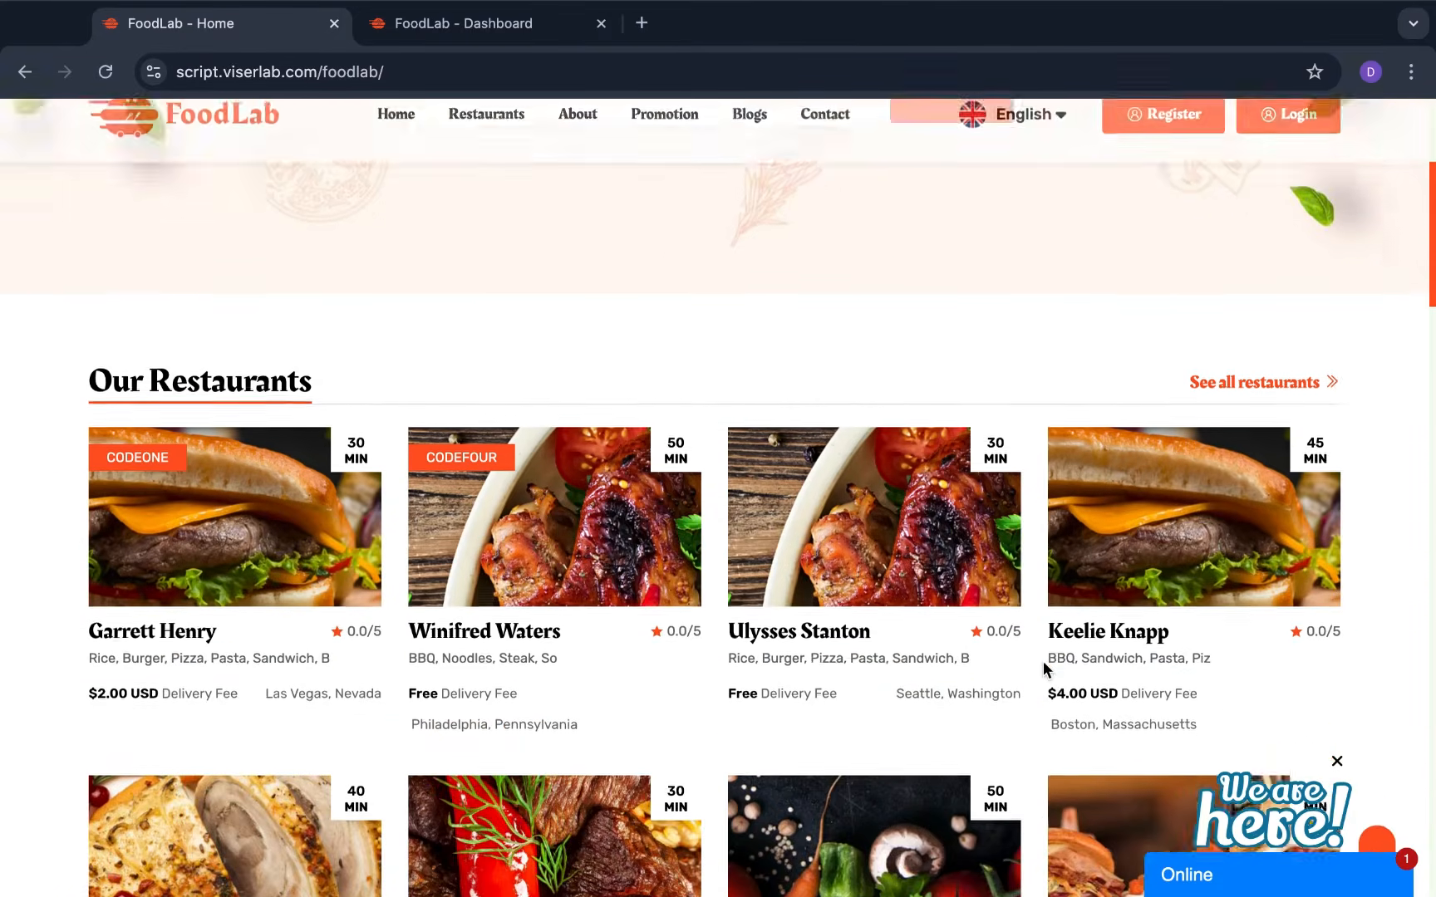
scroll(1044, 666, down, 3)
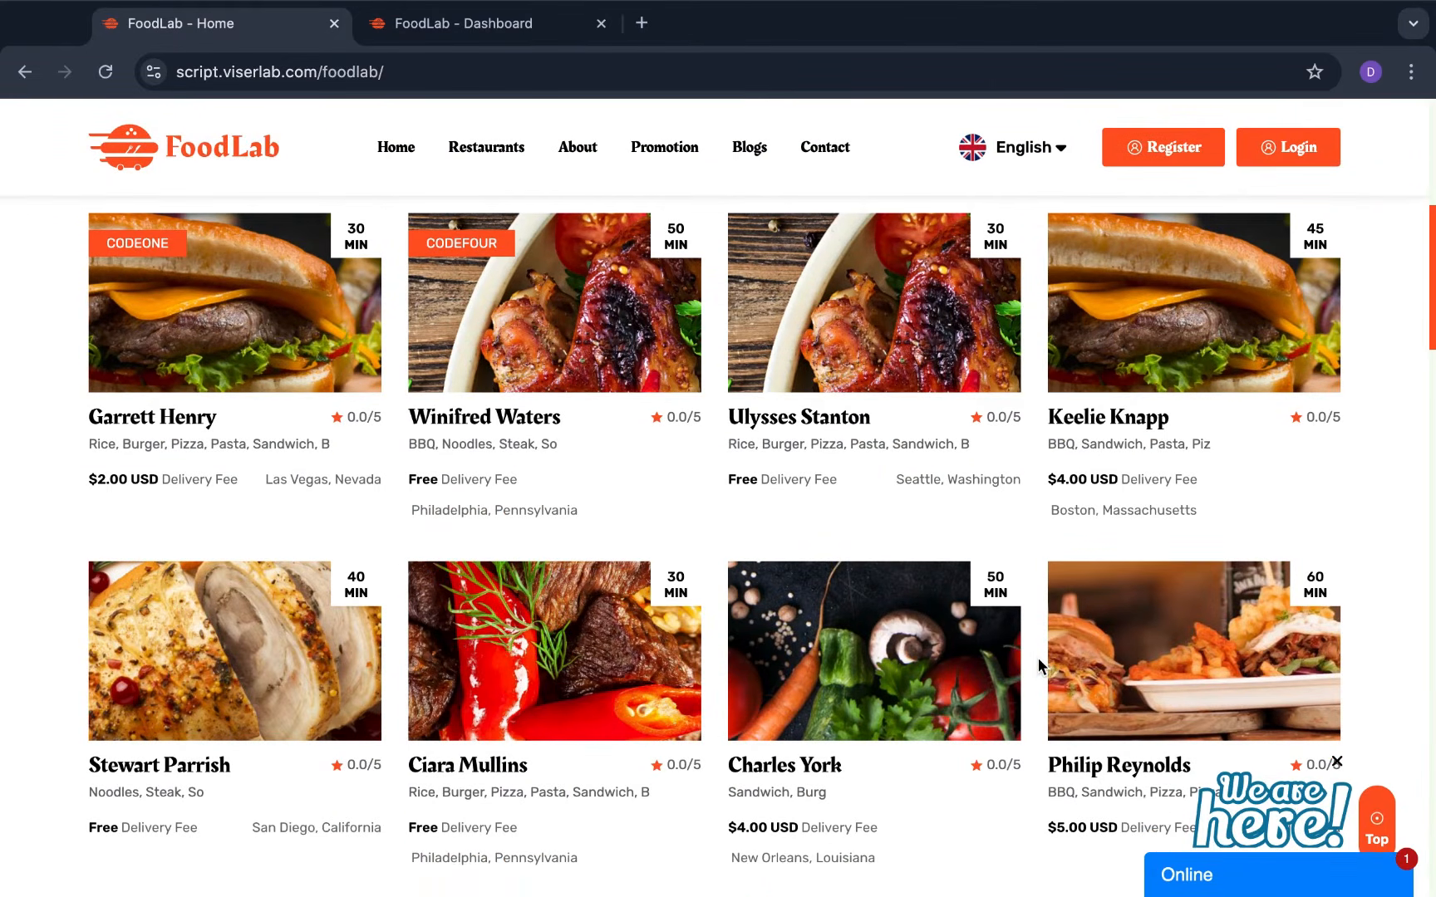
scroll(1039, 660, up, 3)
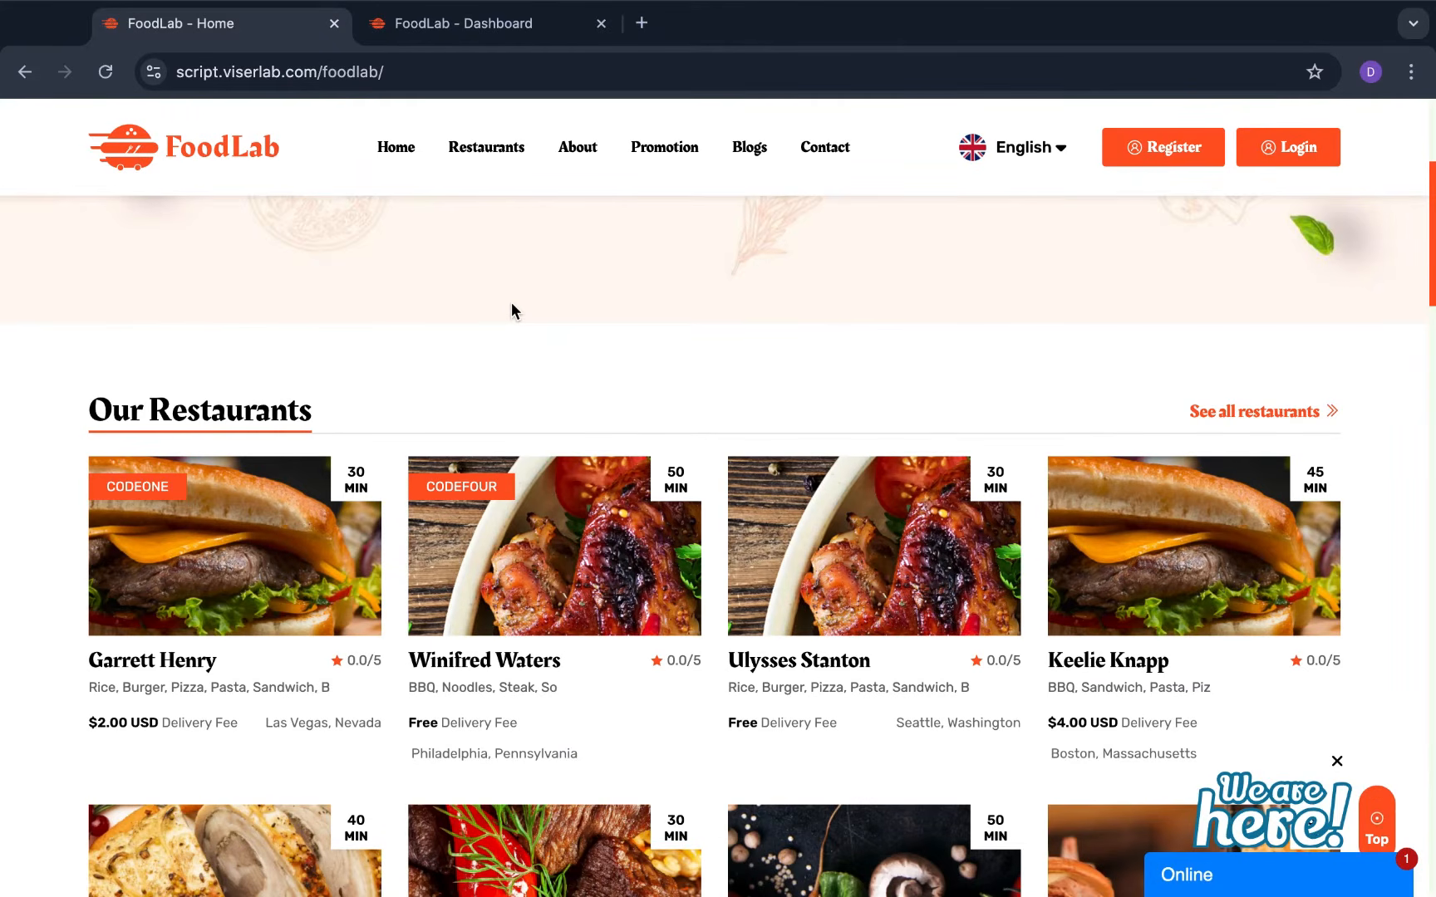
scroll(511, 295, down, 1)
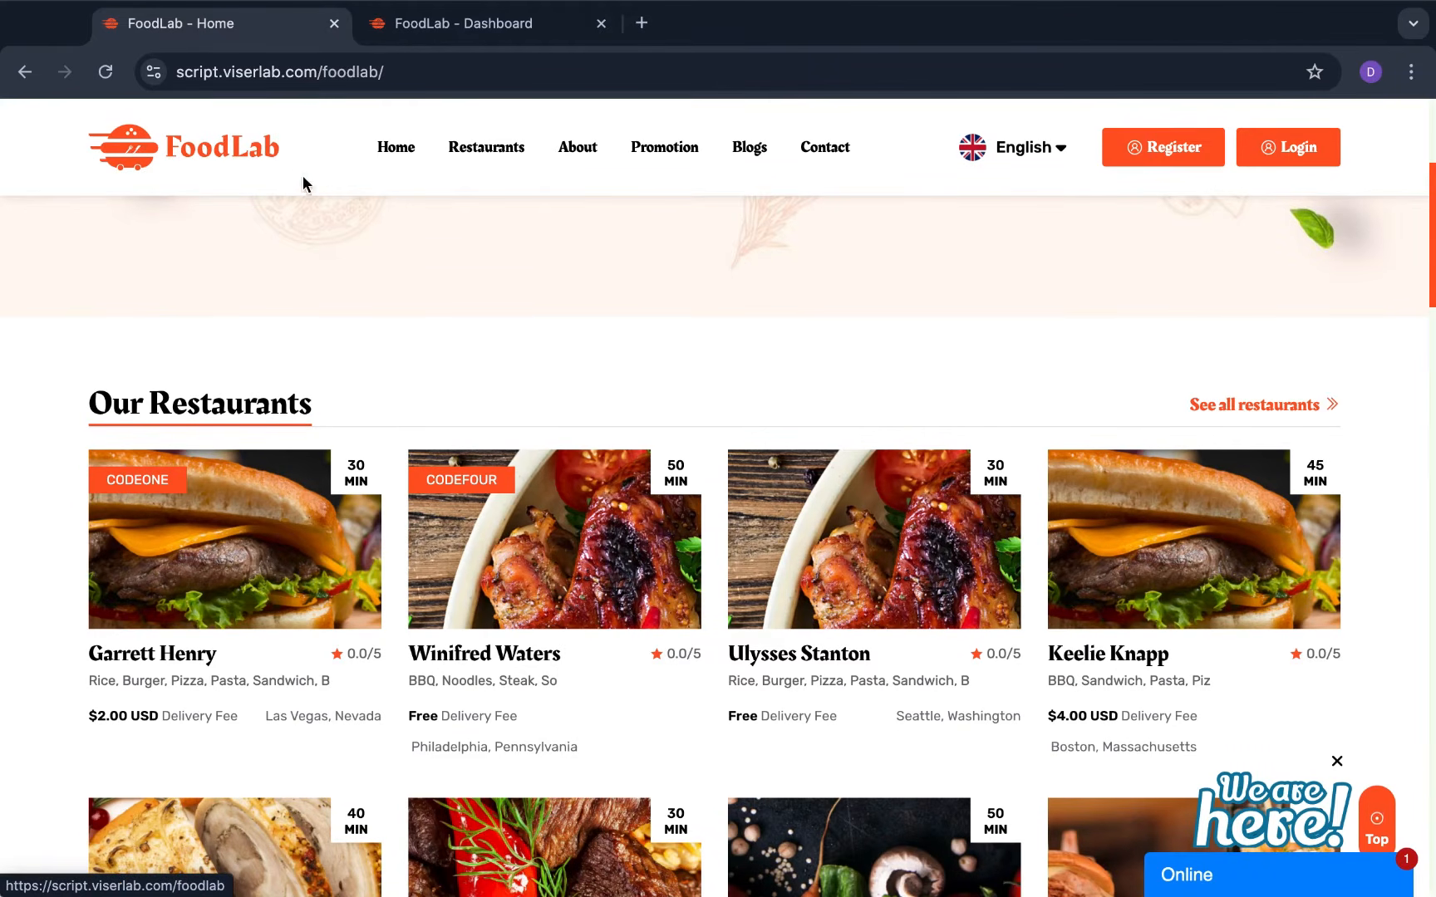
scroll(472, 287, down, 9)
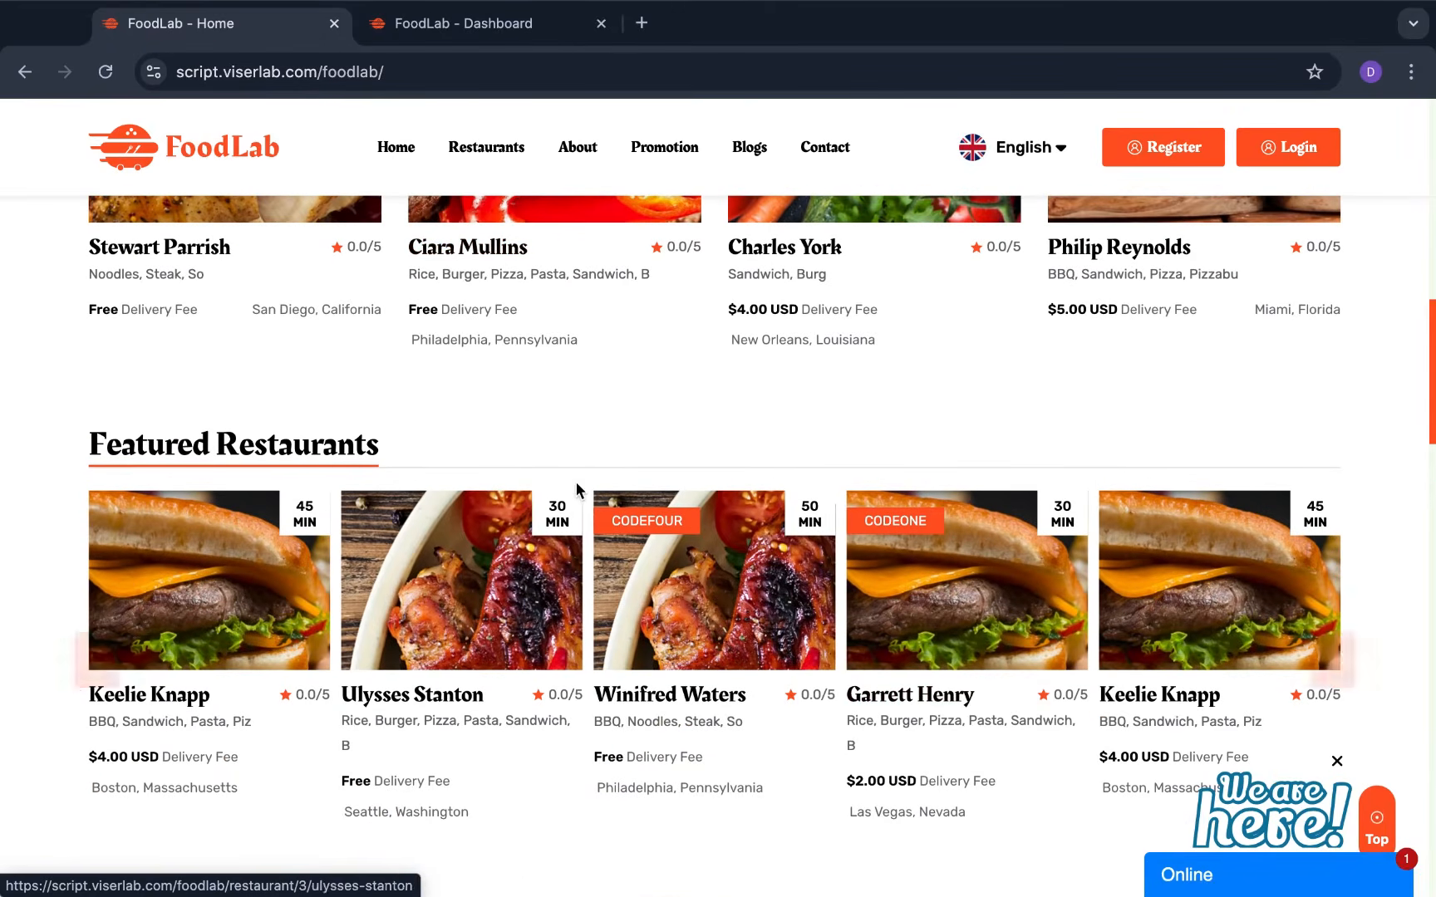
scroll(576, 487, up, 5)
scroll(576, 487, up, 7)
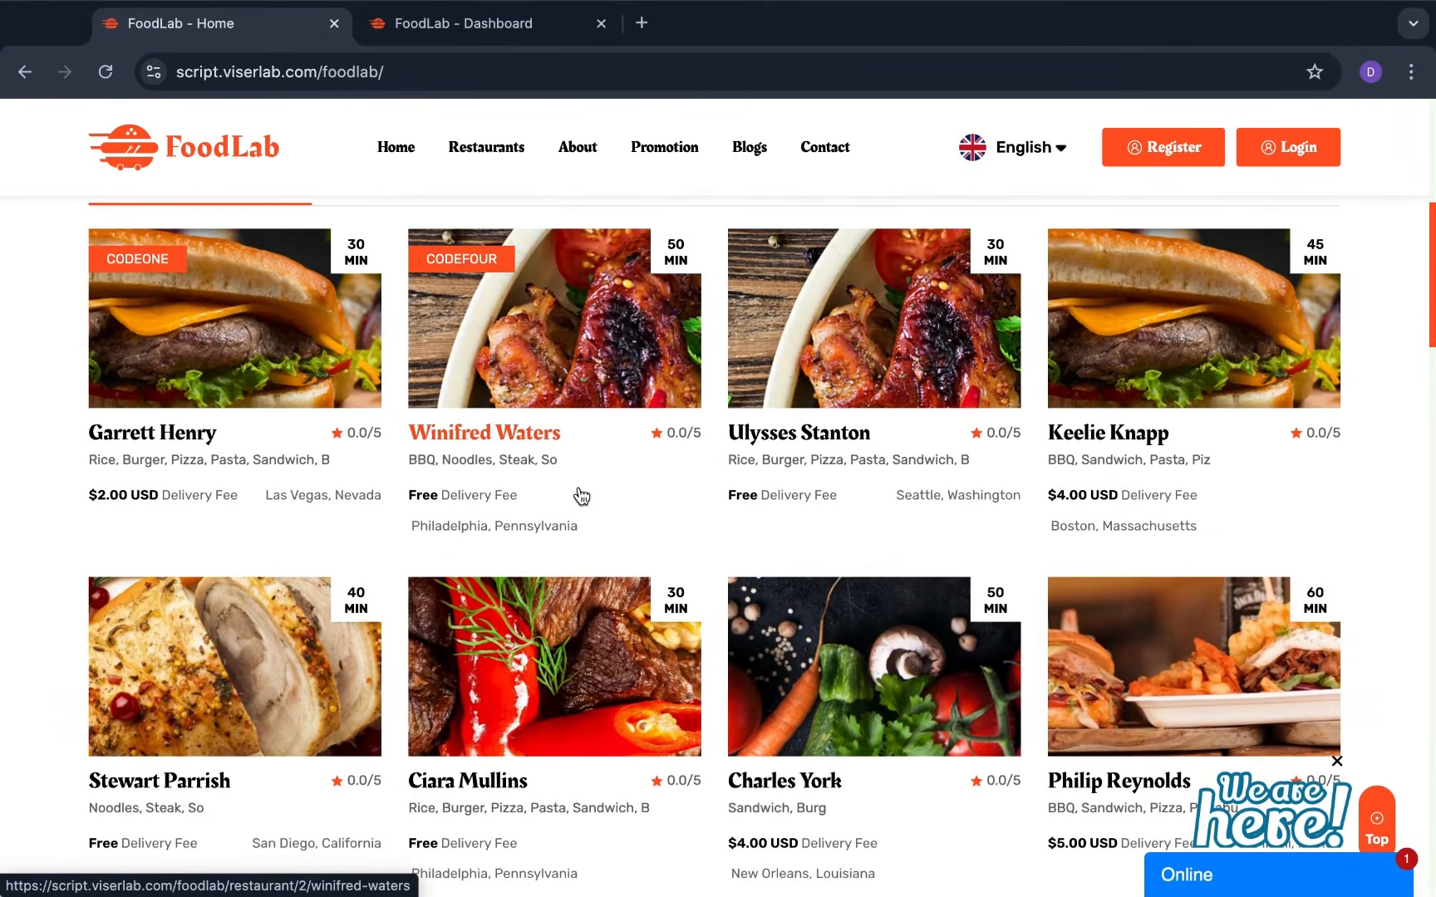
scroll(576, 487, up, 1)
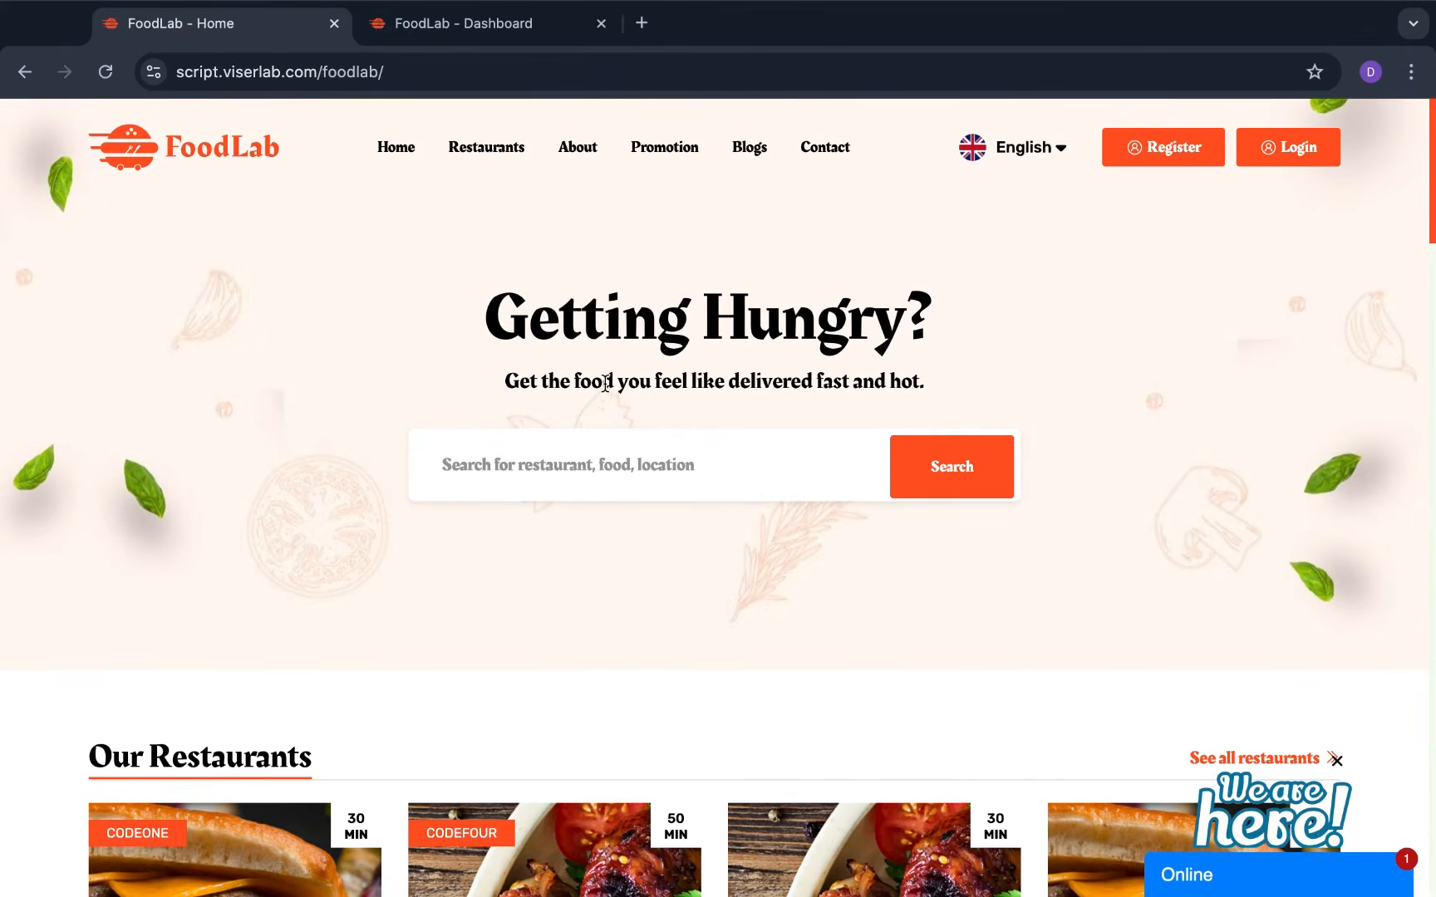
key(ctrl+Tab)
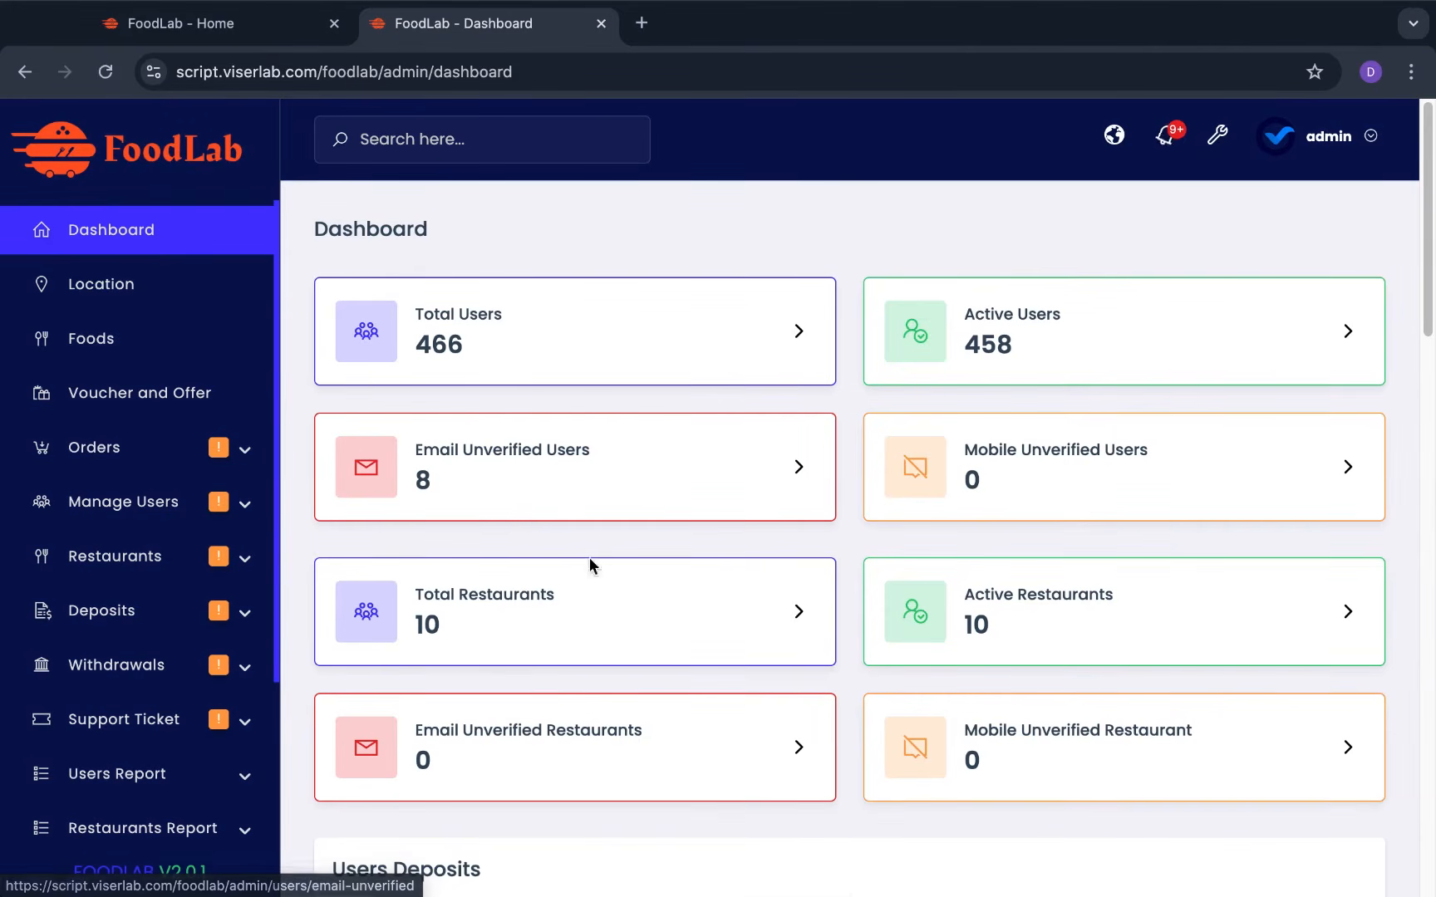
Scroll the dashboard down to the Login By Browser/OS/Country charts, then open Location
scroll(583, 573, down, 2)
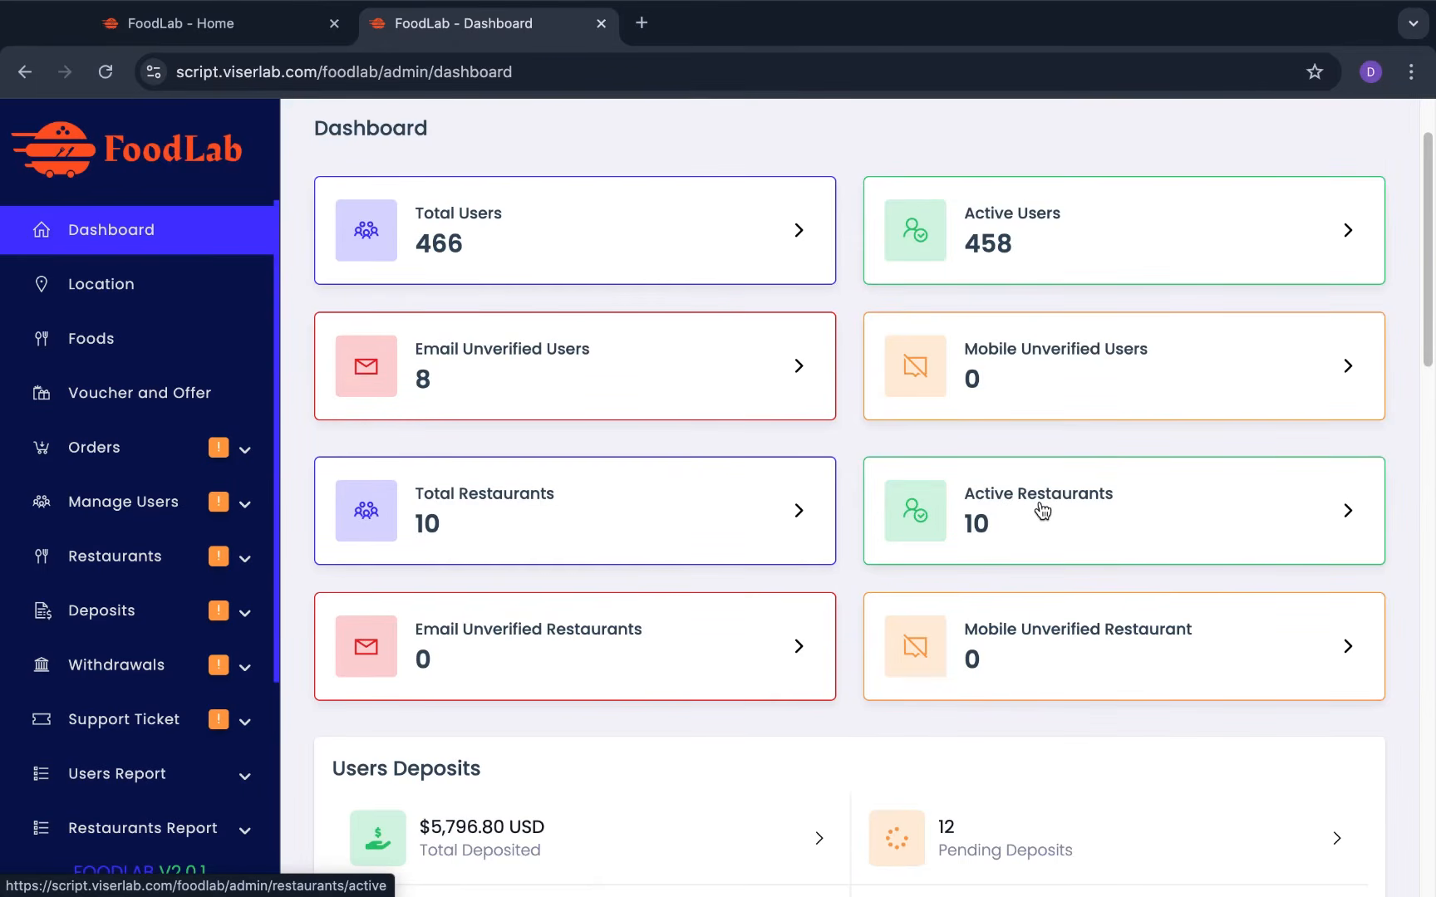
scroll(1042, 509, down, 2)
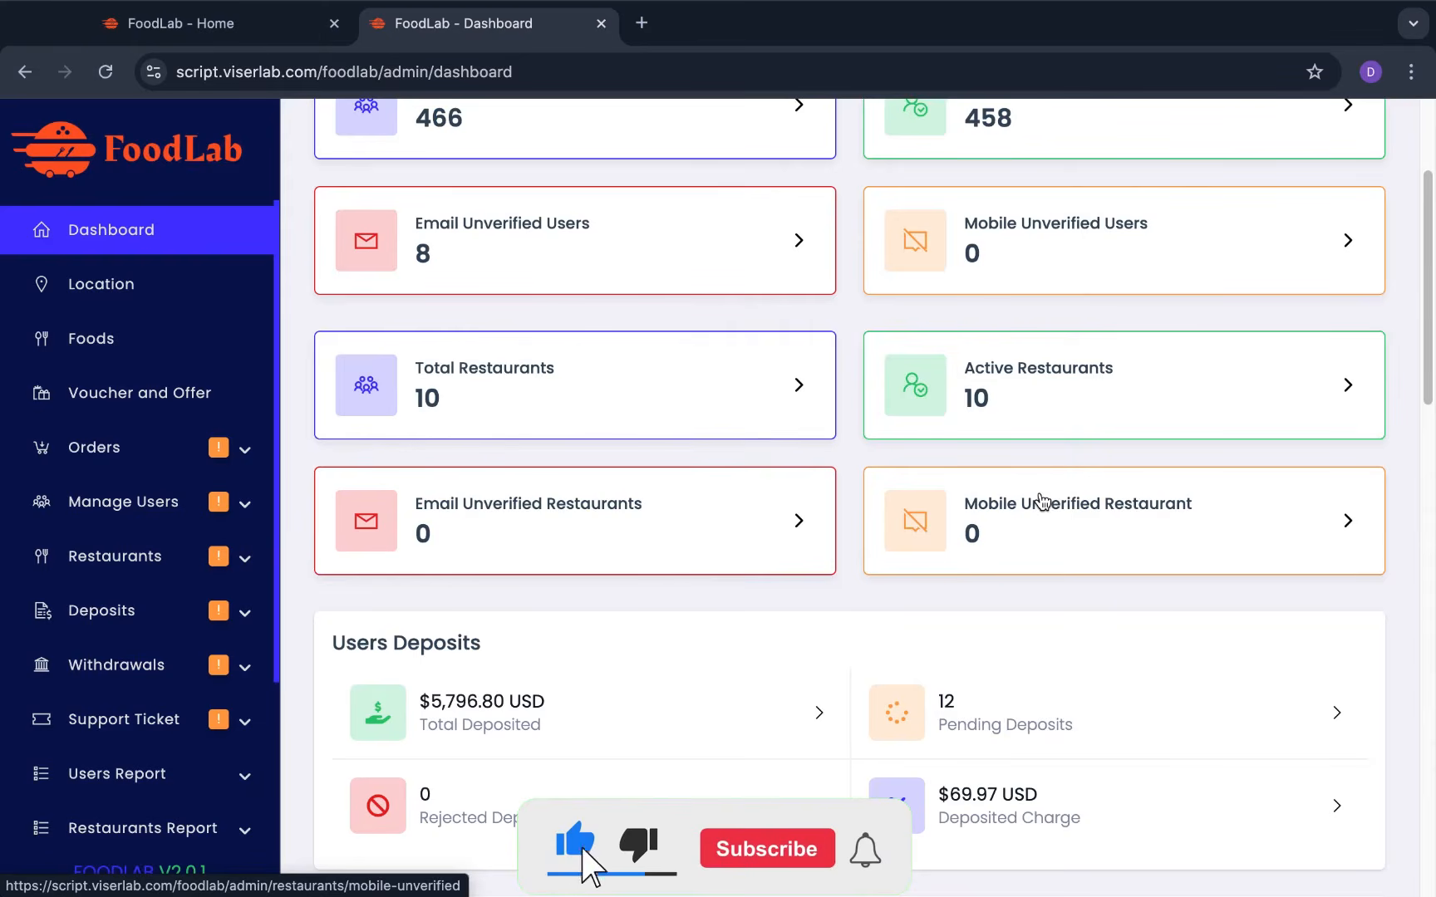
scroll(1042, 501, down, 2)
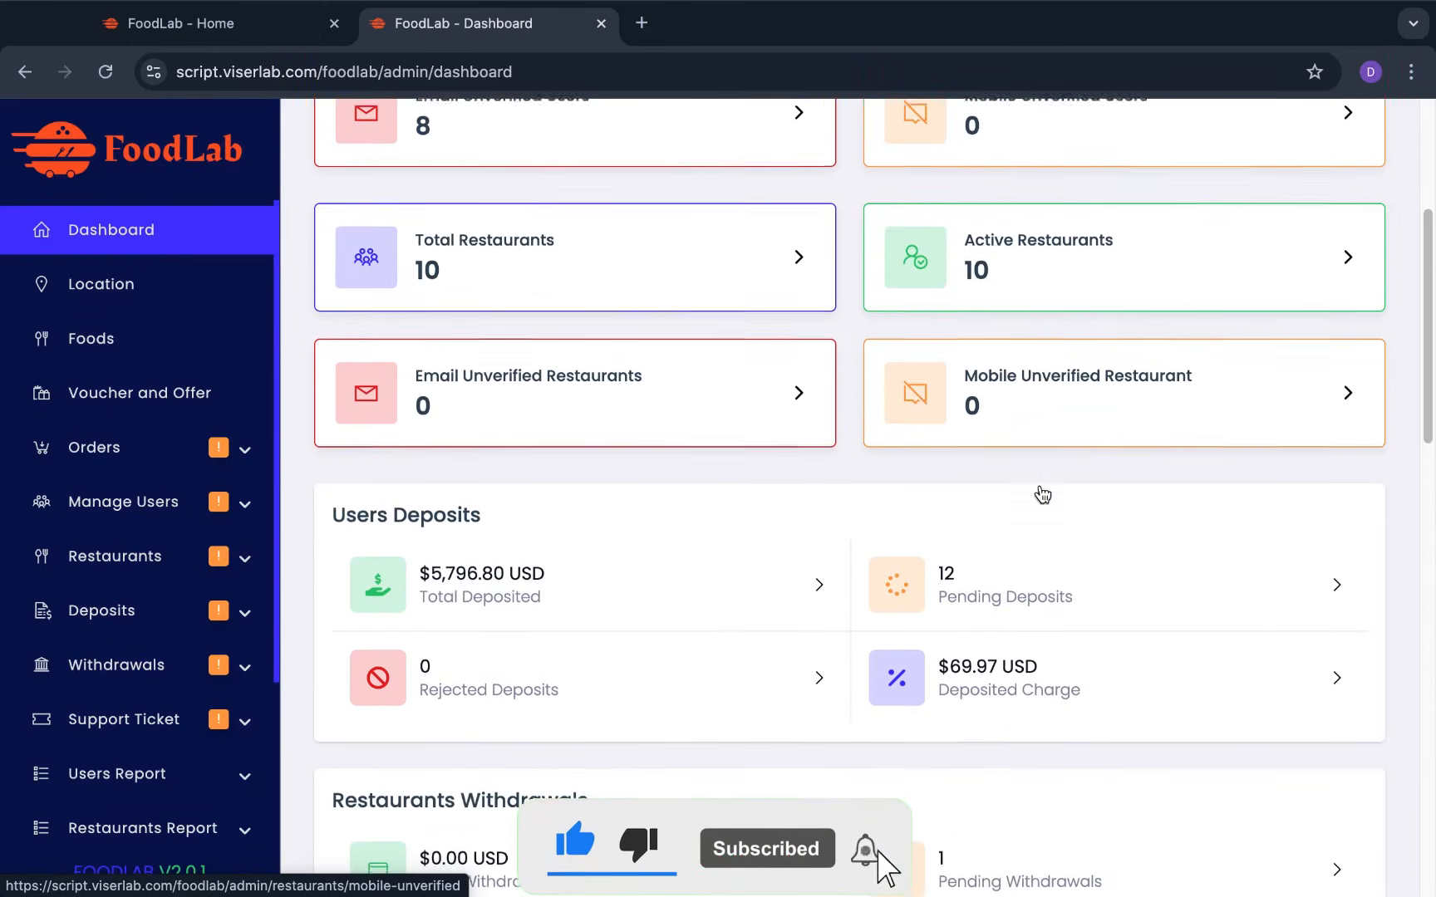
scroll(679, 649, down, 3)
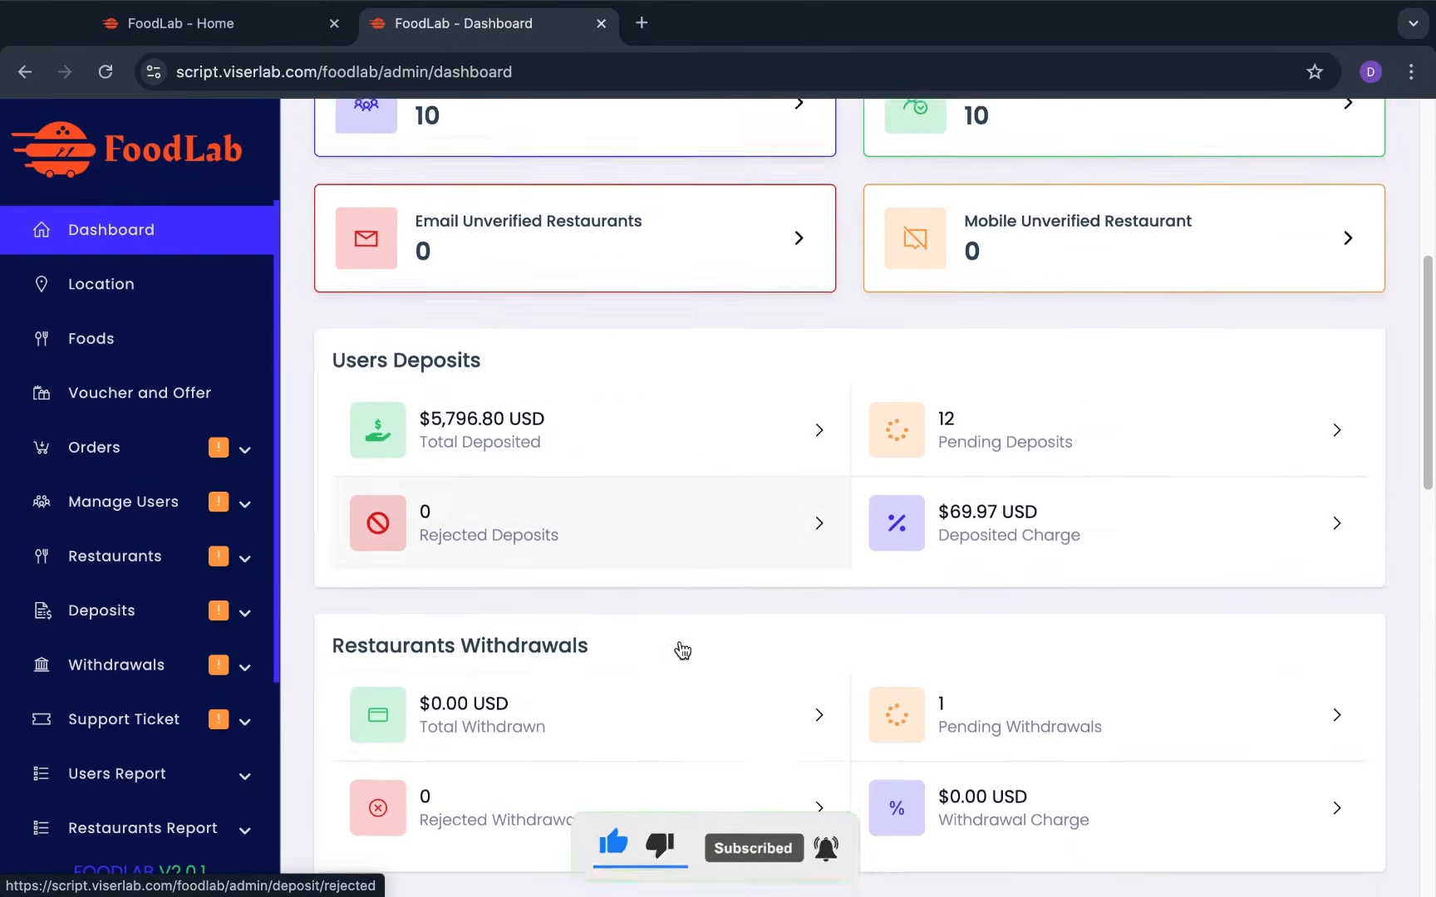
scroll(588, 663, down, 2)
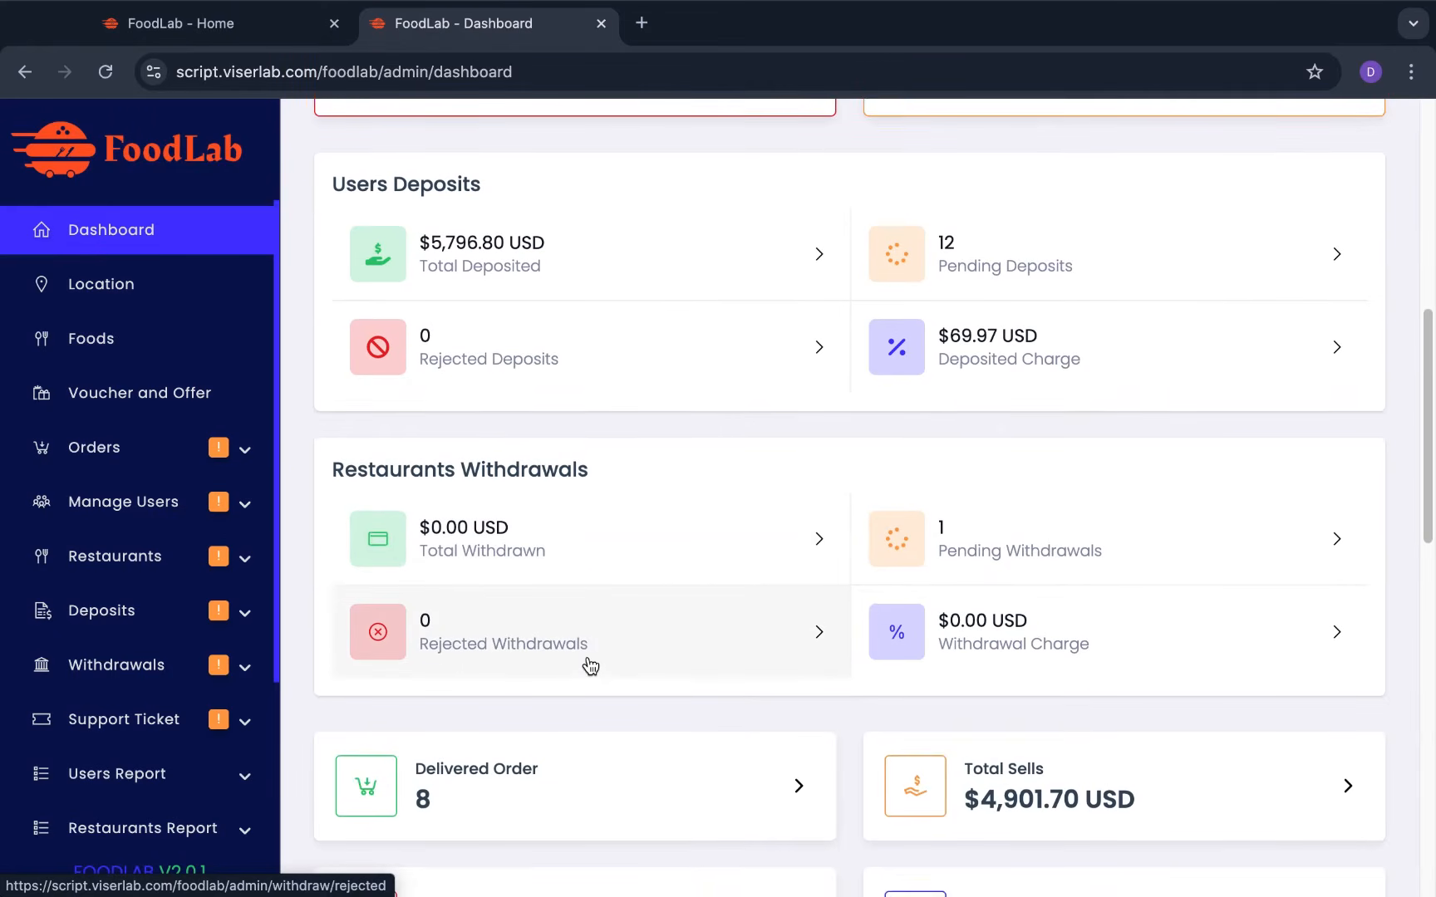
scroll(590, 664, down, 4)
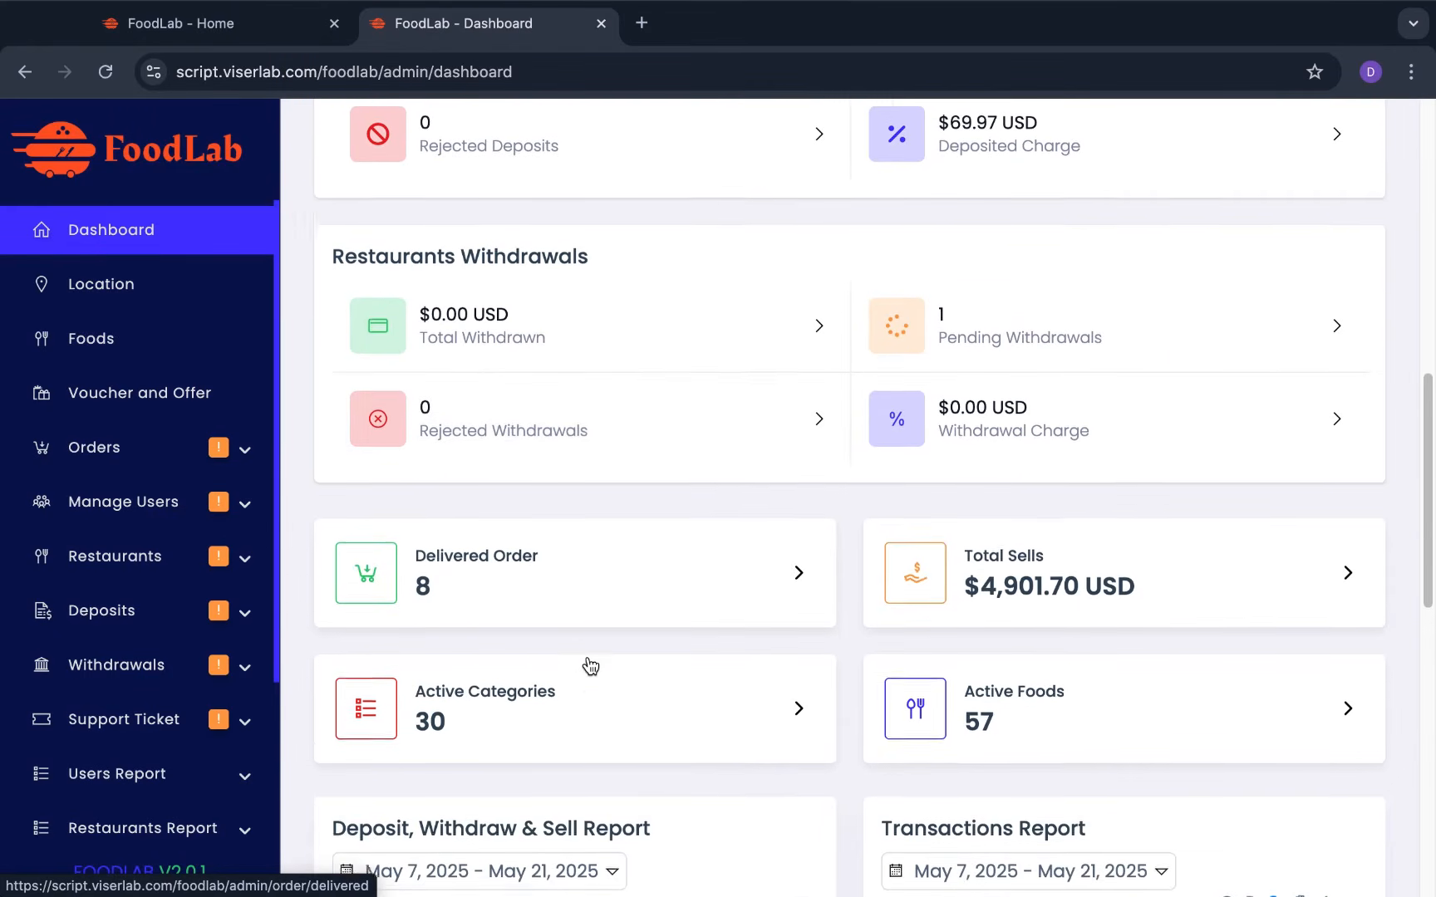
scroll(590, 665, down, 2)
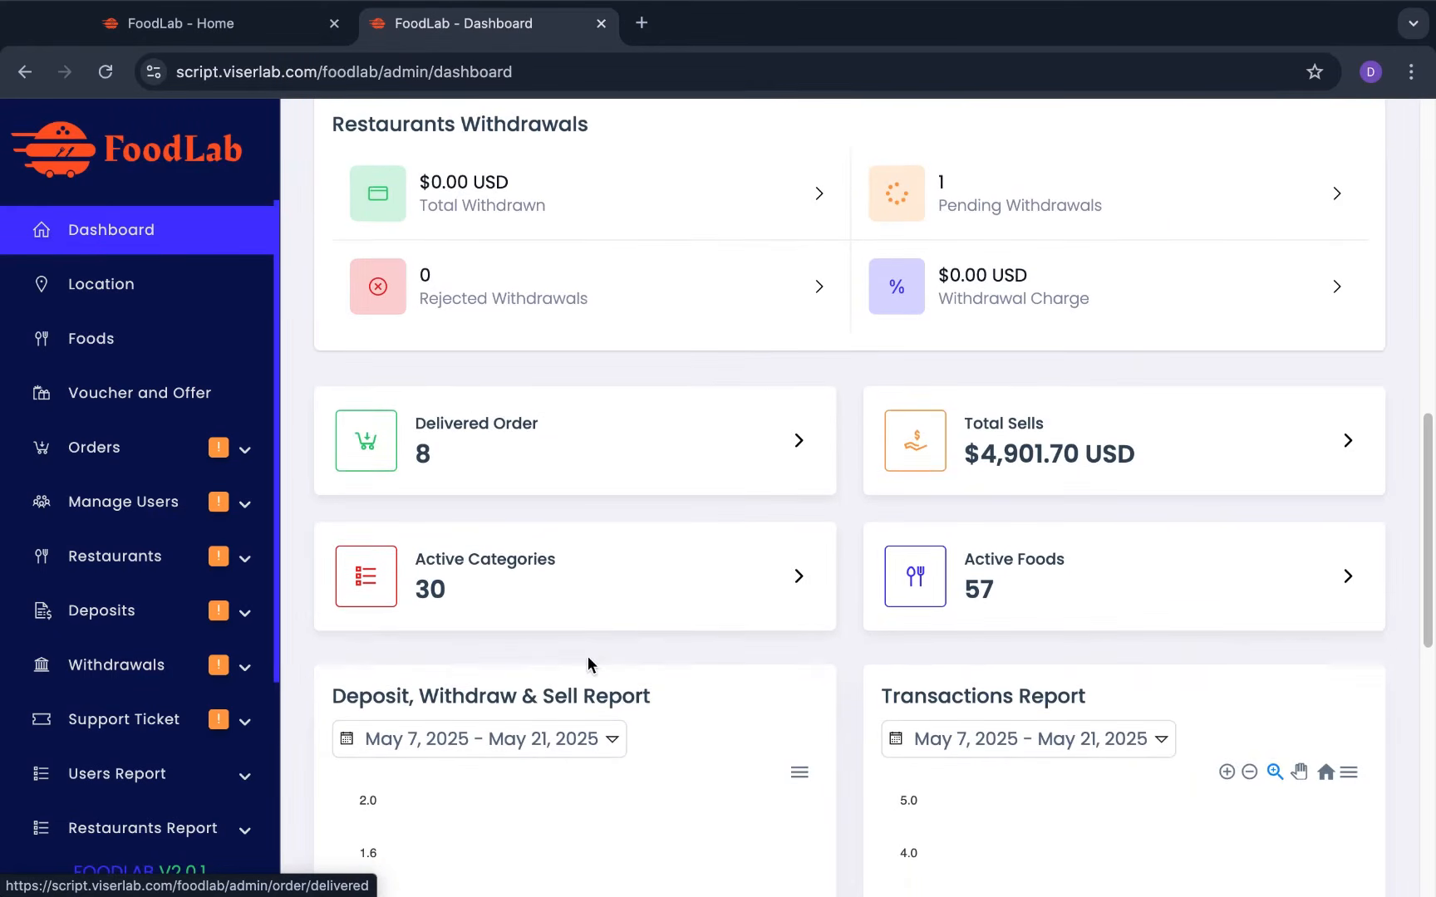
scroll(587, 664, down, 3)
scroll(588, 663, down, 10)
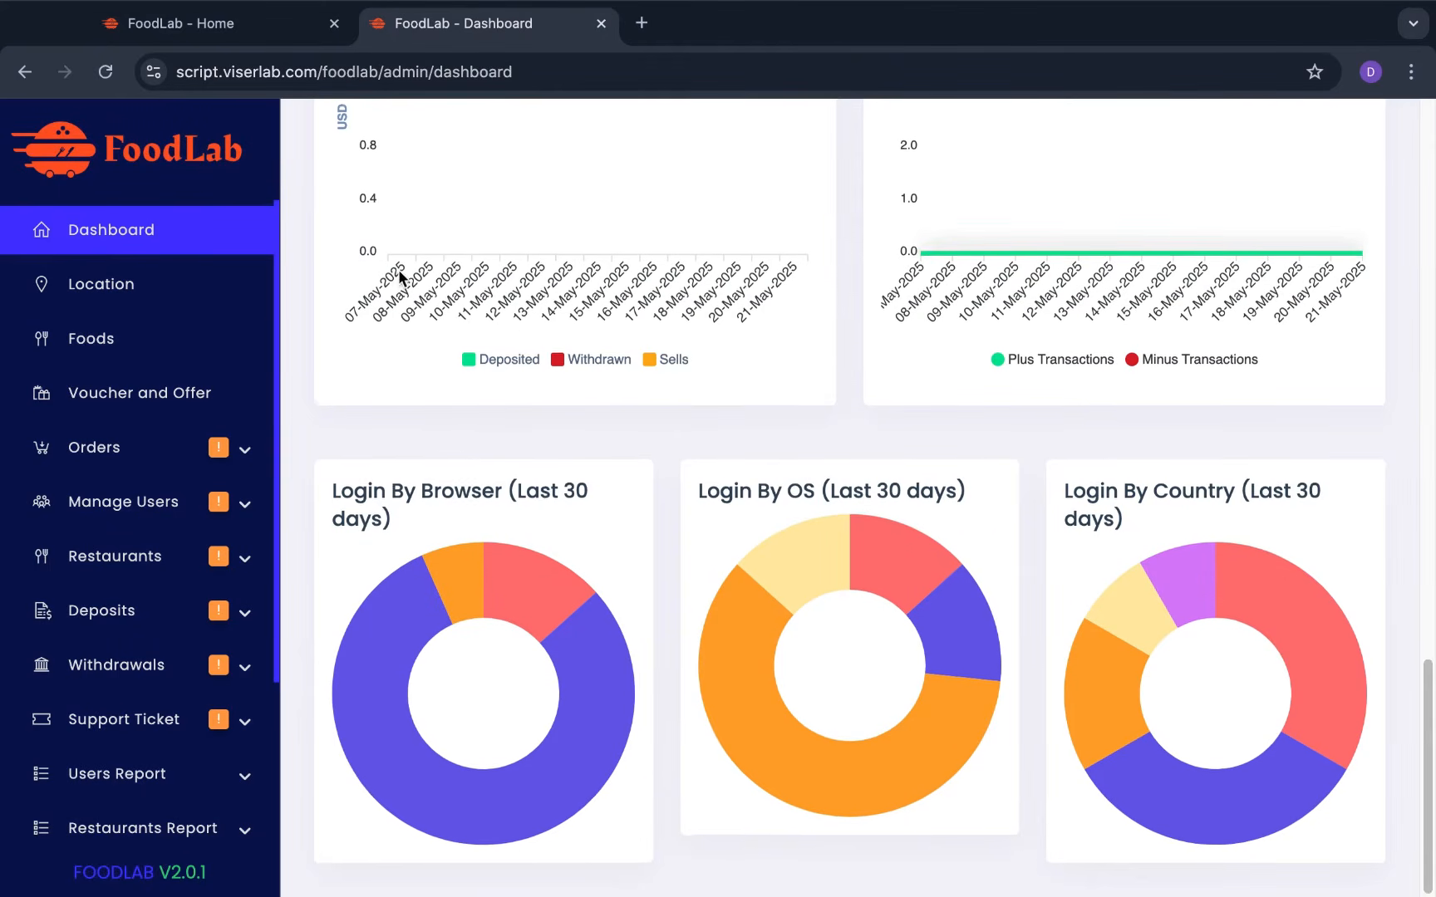
click(137, 283)
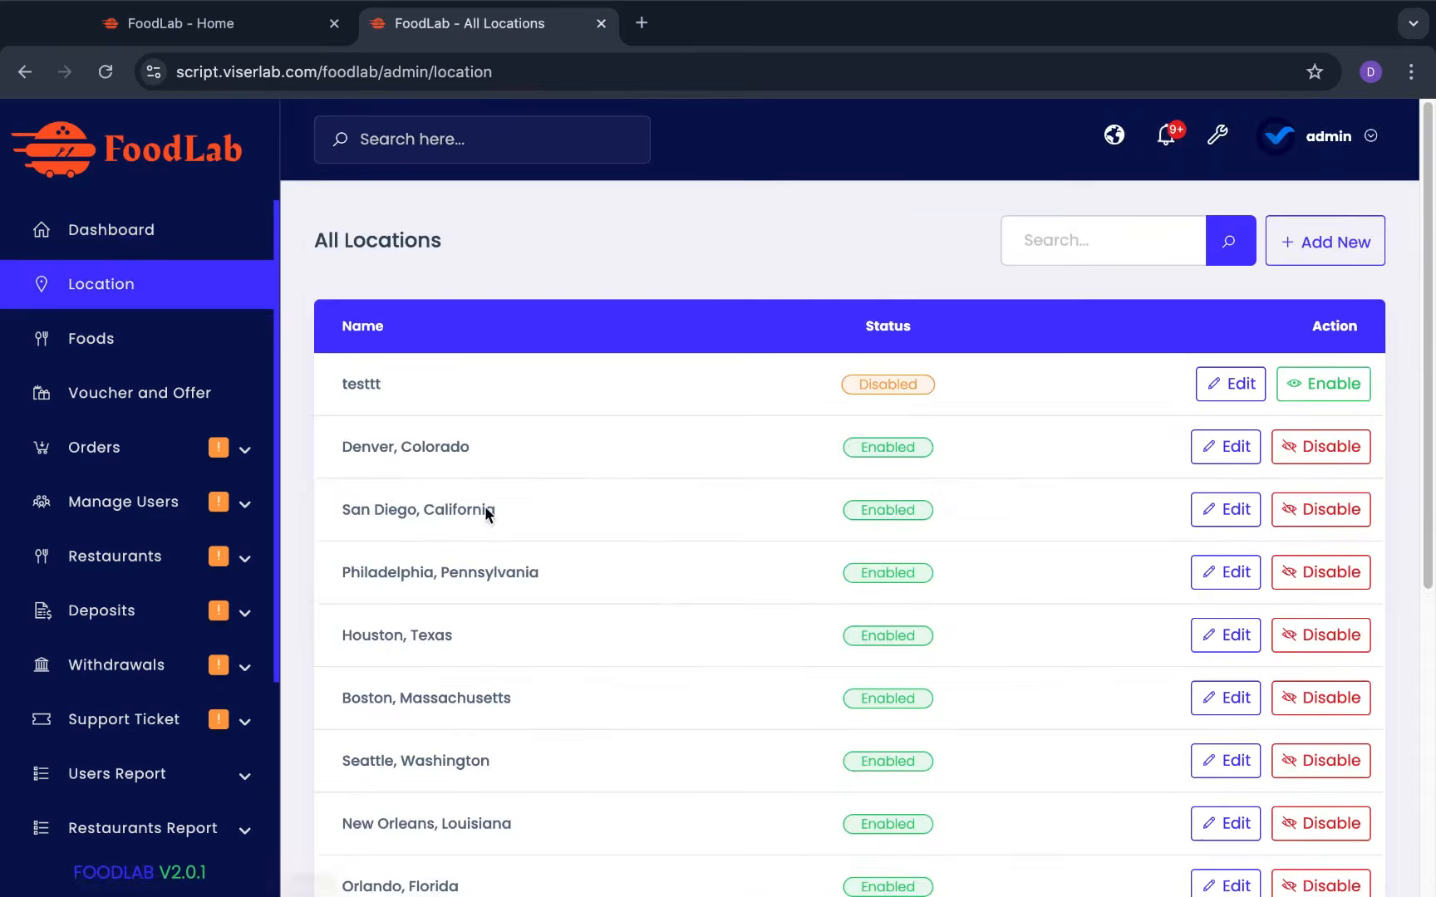
Scroll the All Locations table down to New York City, then open Foods
scroll(657, 627, down, 6)
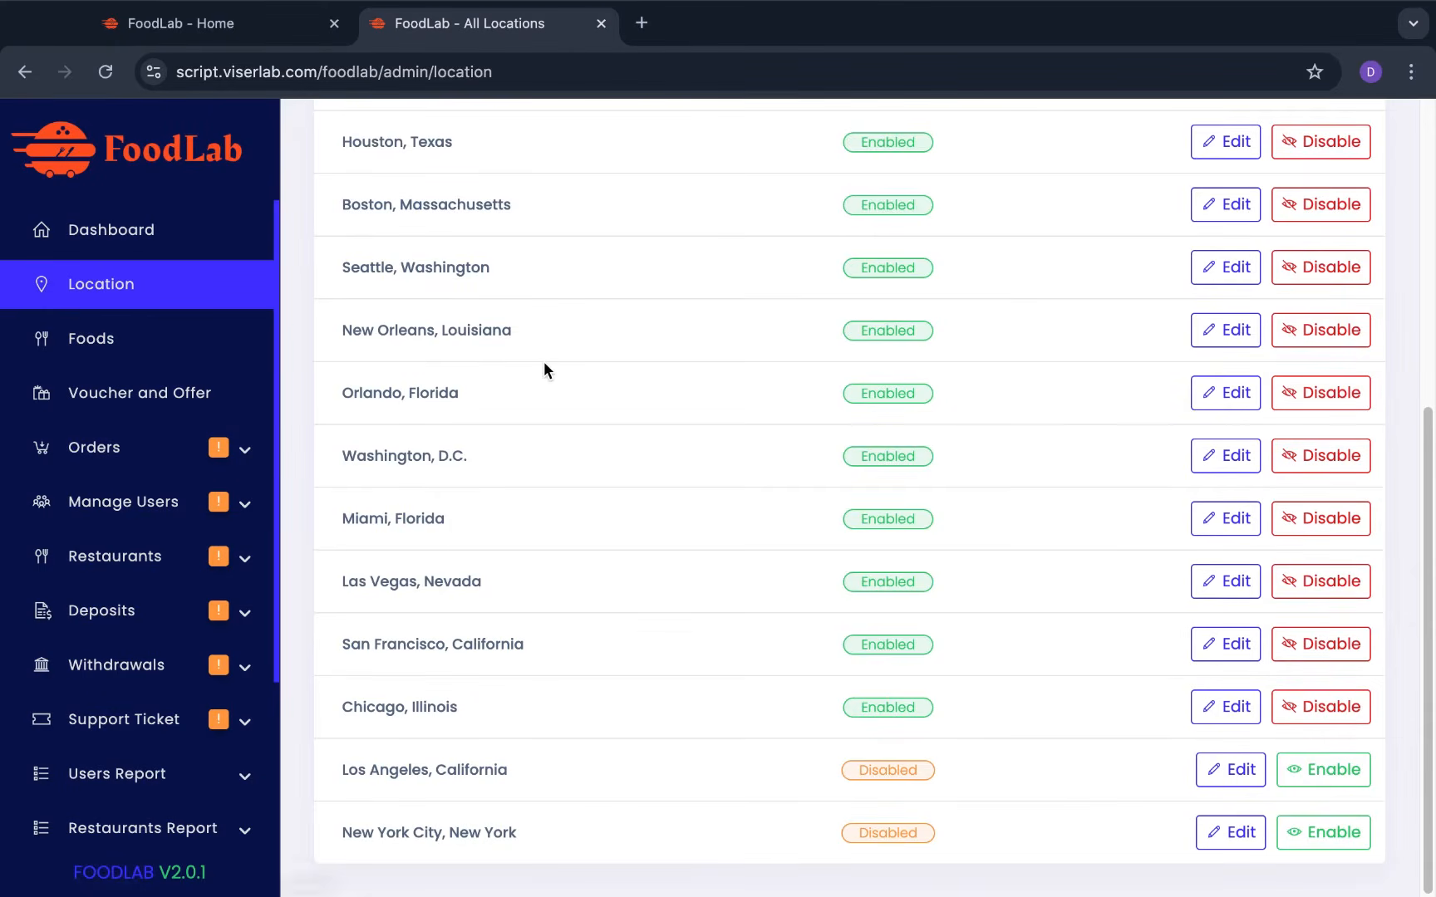
click(169, 349)
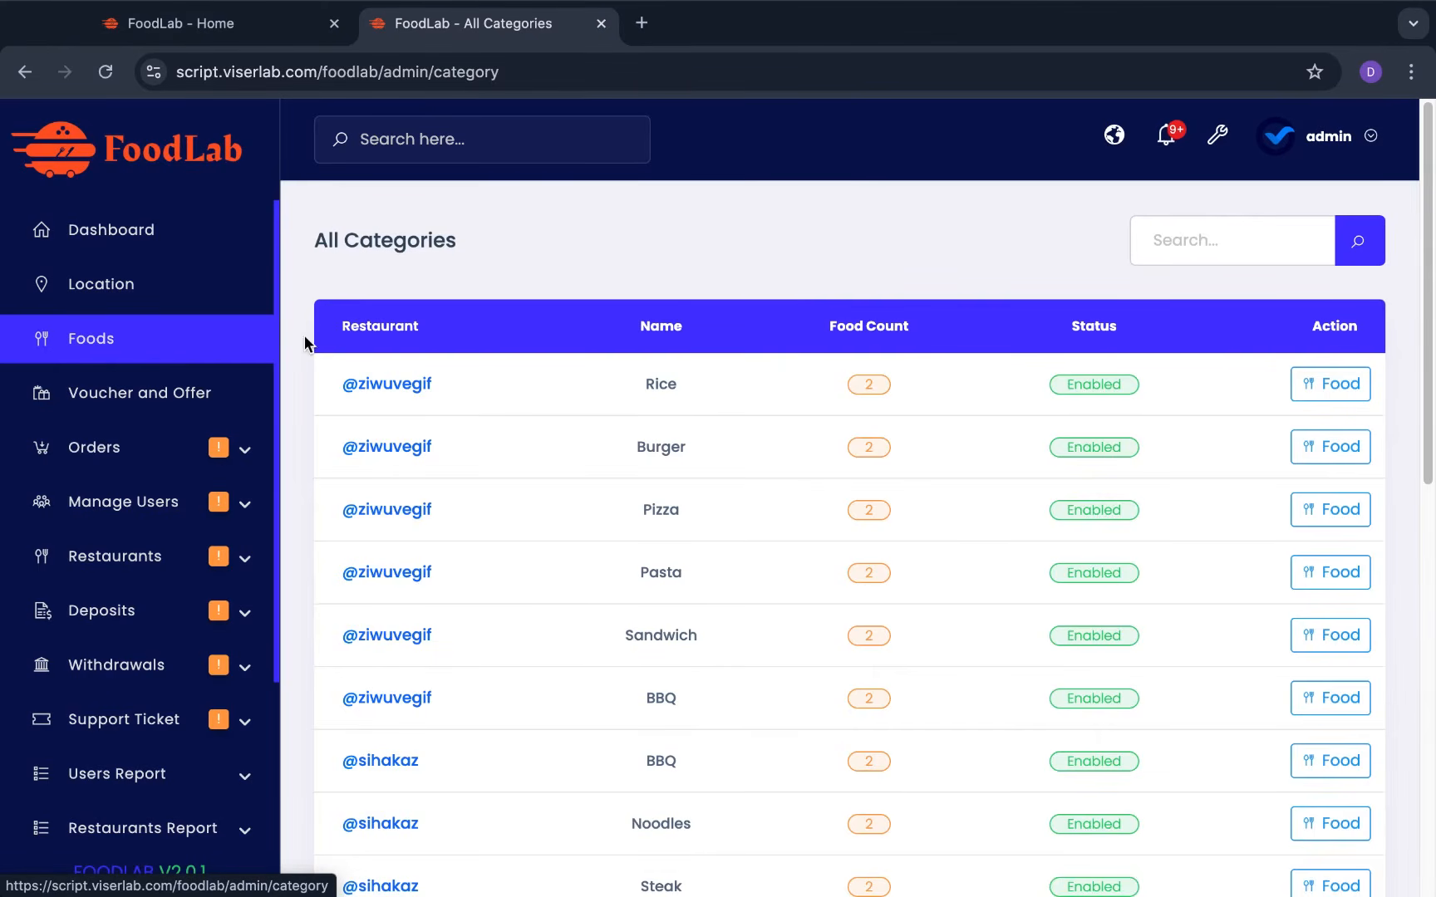
Scroll through the food categories like Rice, Burger and Pizza with their counts
scroll(439, 459, down, 2)
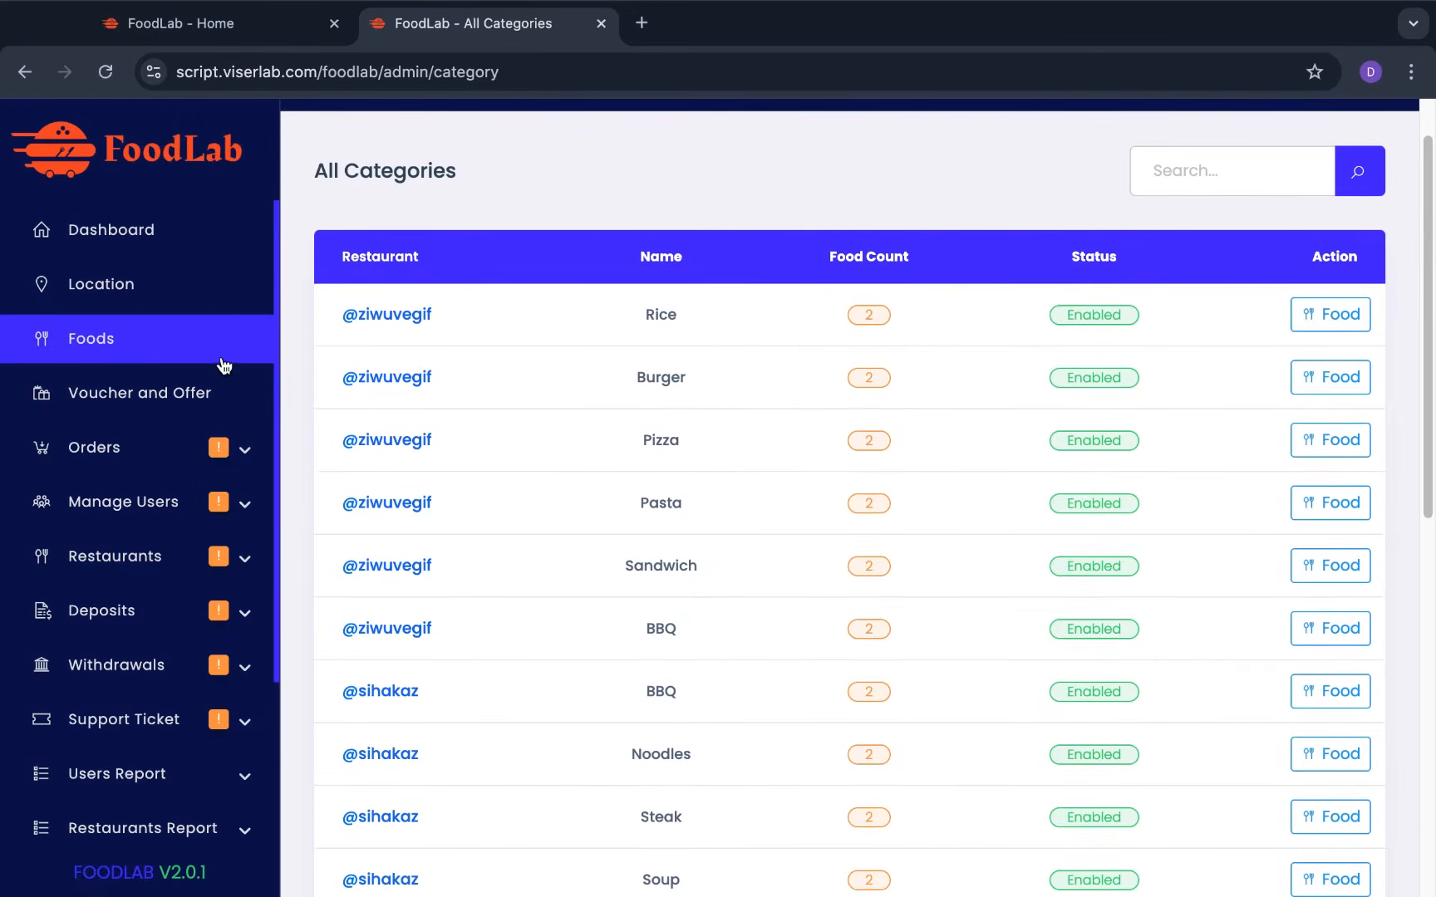
scroll(487, 602, down, 5)
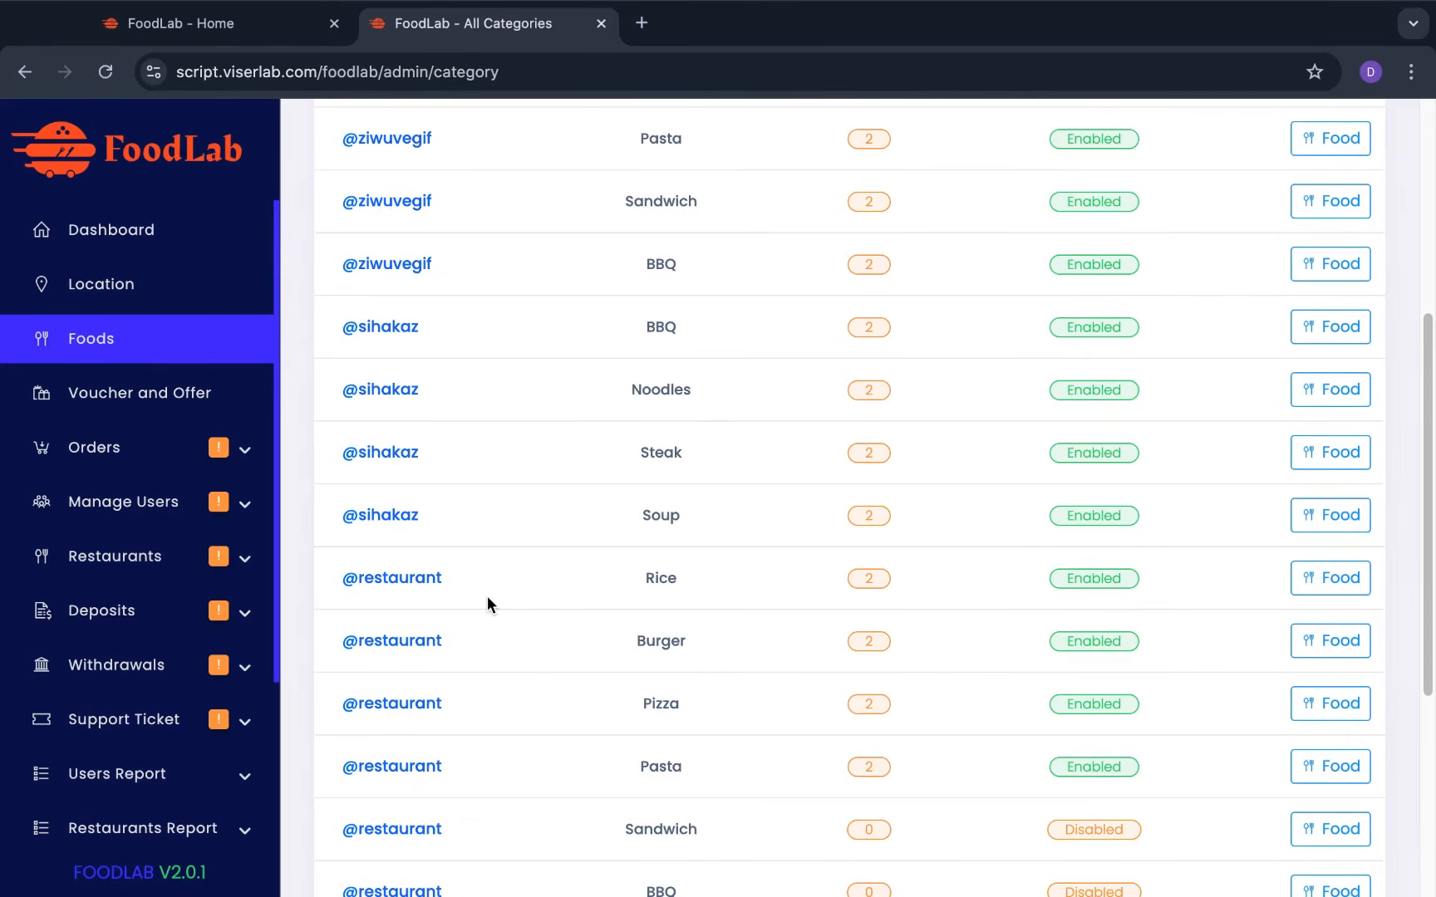
scroll(487, 596, down, 1)
scroll(487, 596, up, 7)
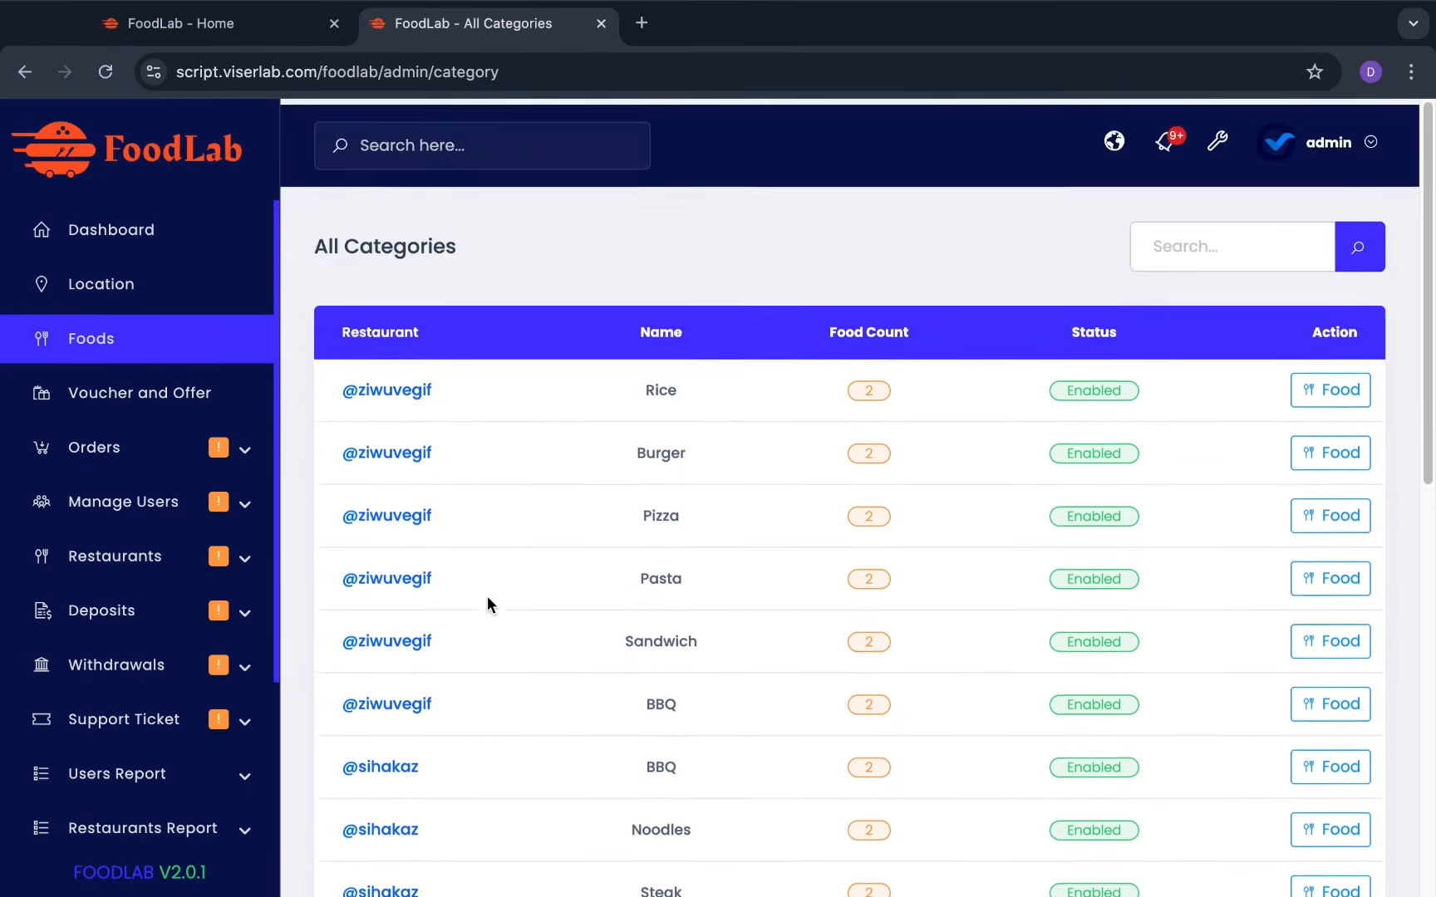
scroll(487, 596, down, 1)
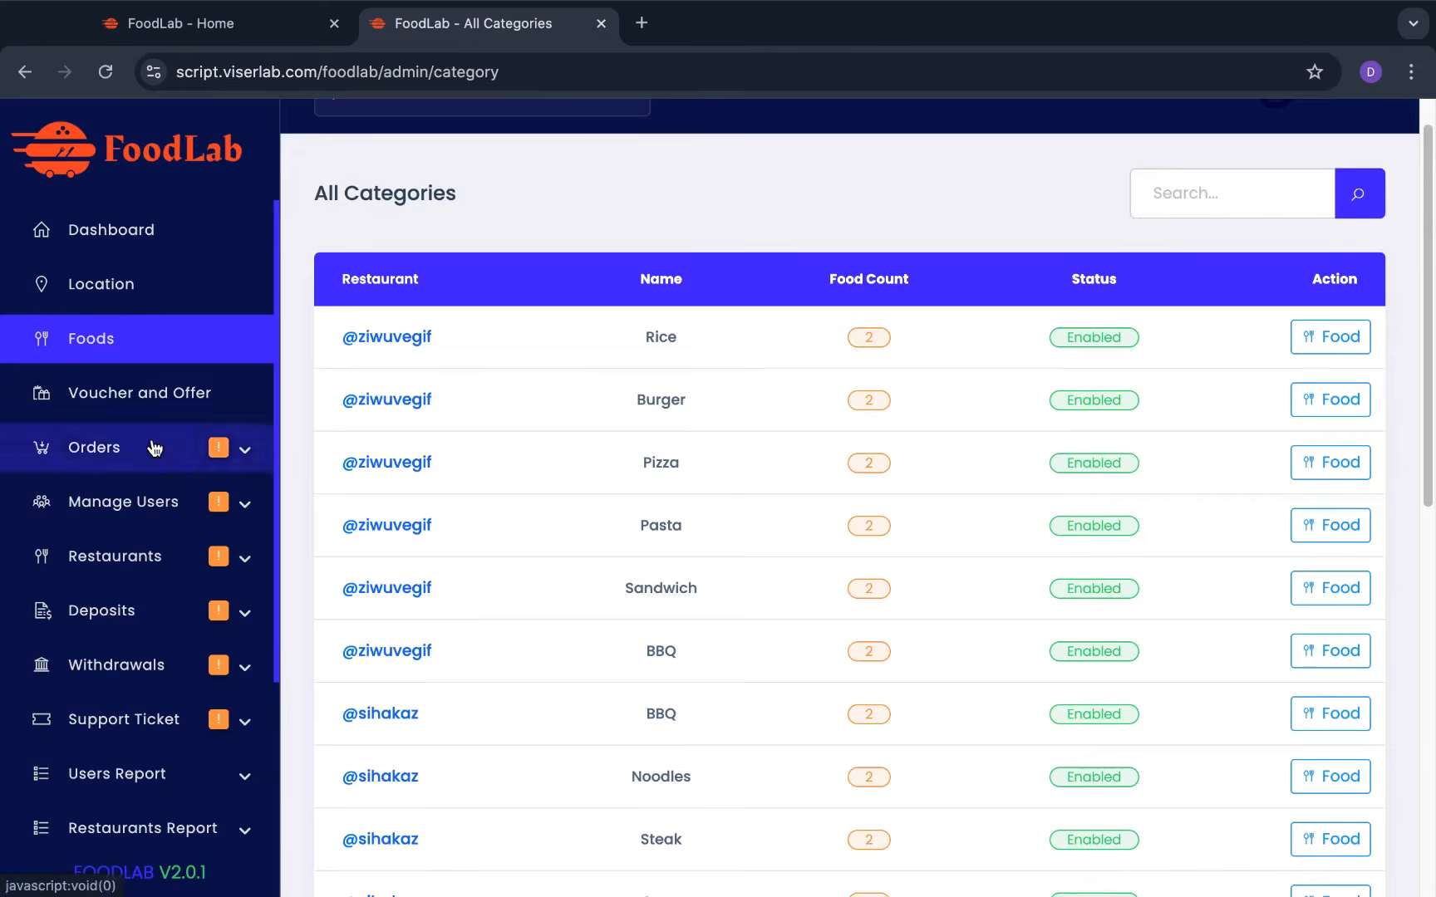
scroll(635, 474, up, 1)
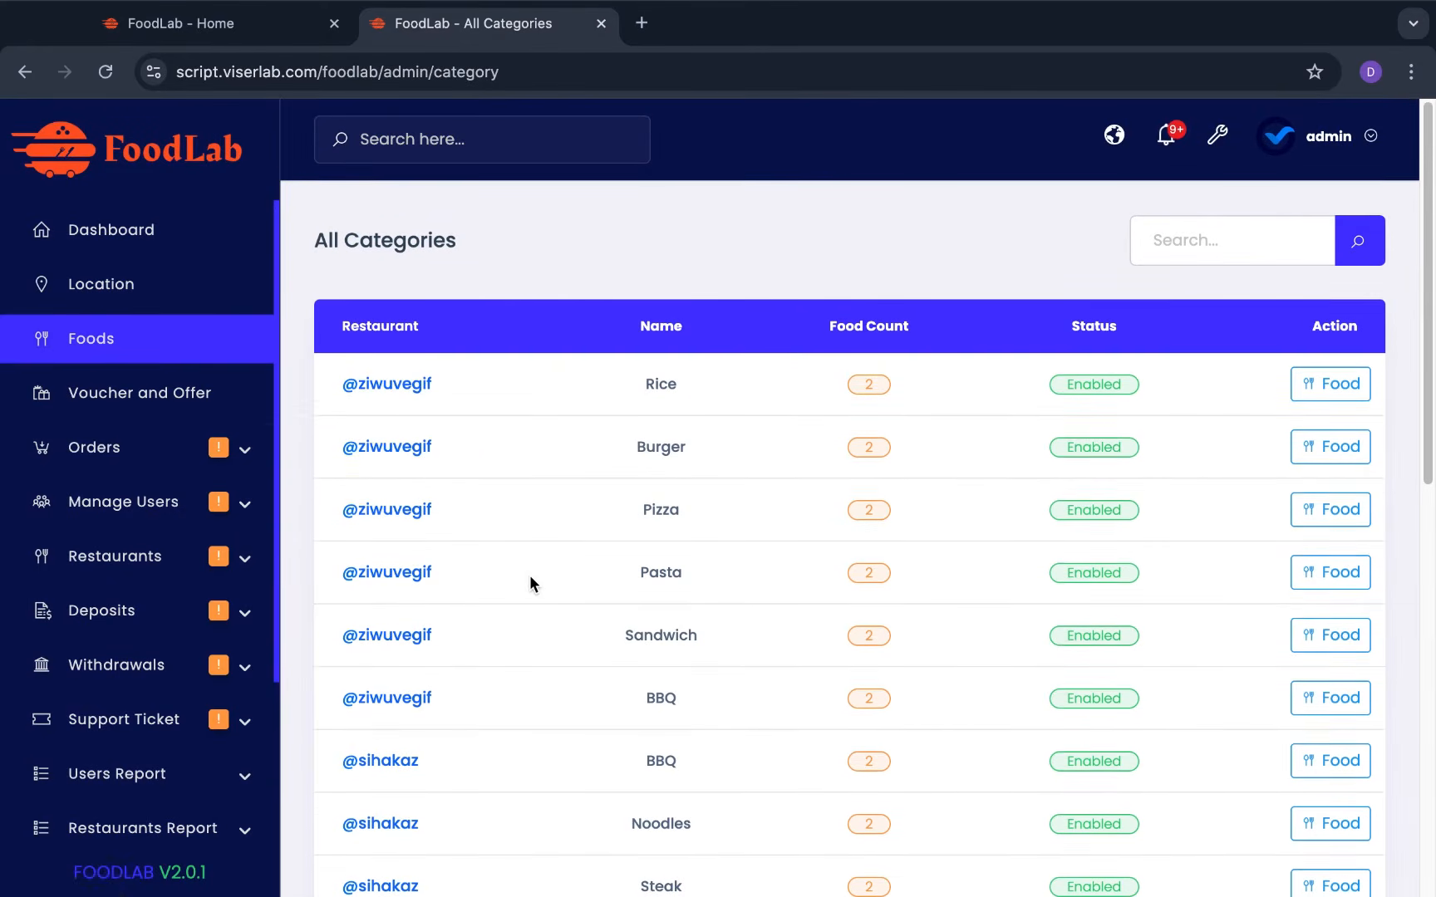
Expand Manage Users and Restaurants in the sidebar and open Active Restaurants
click(127, 503)
scroll(128, 506, down, 5)
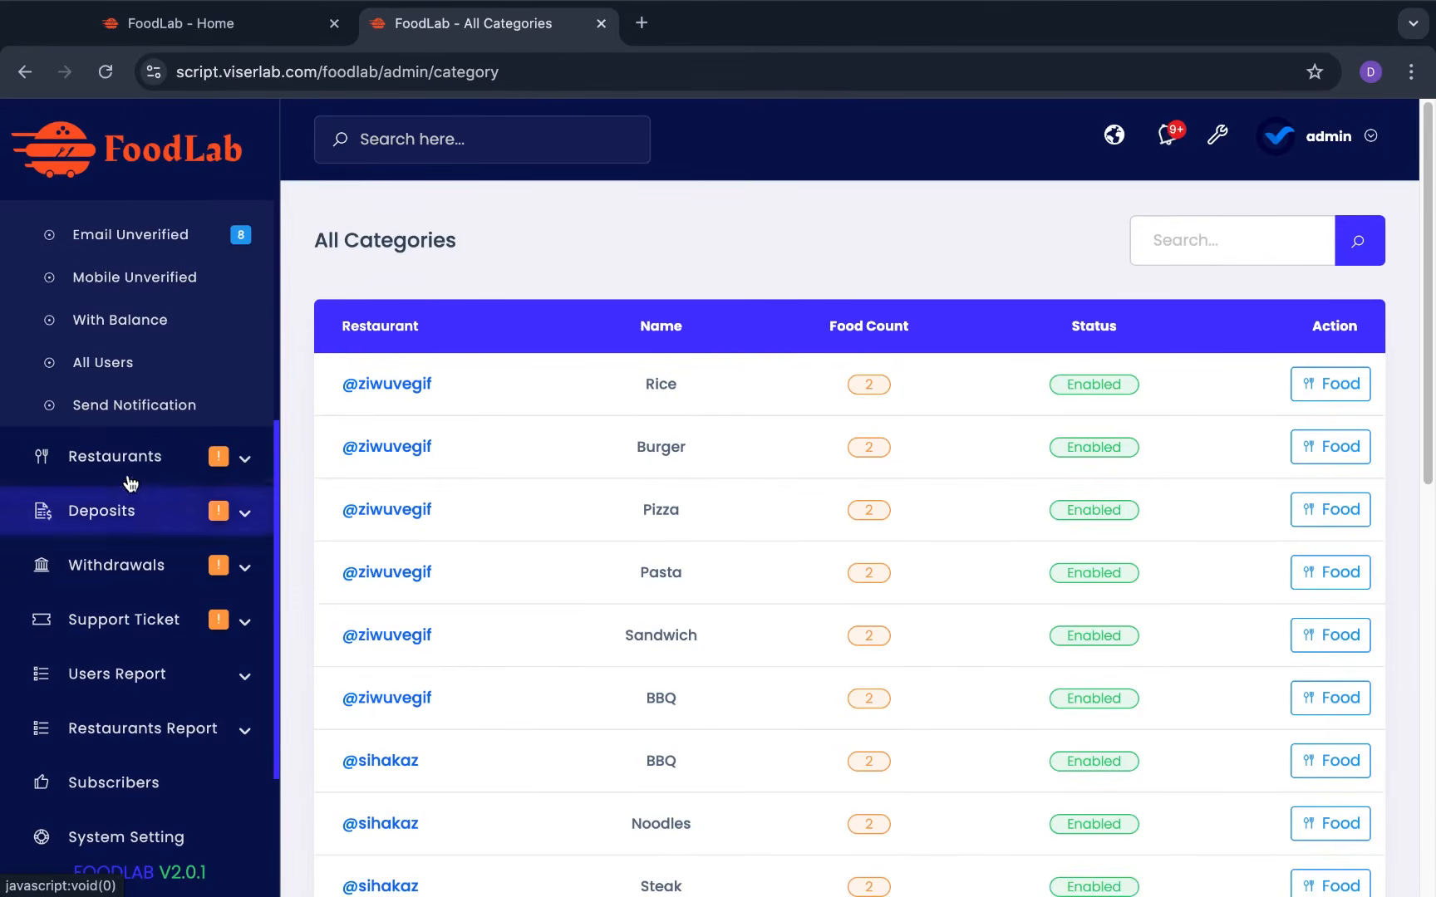
click(139, 453)
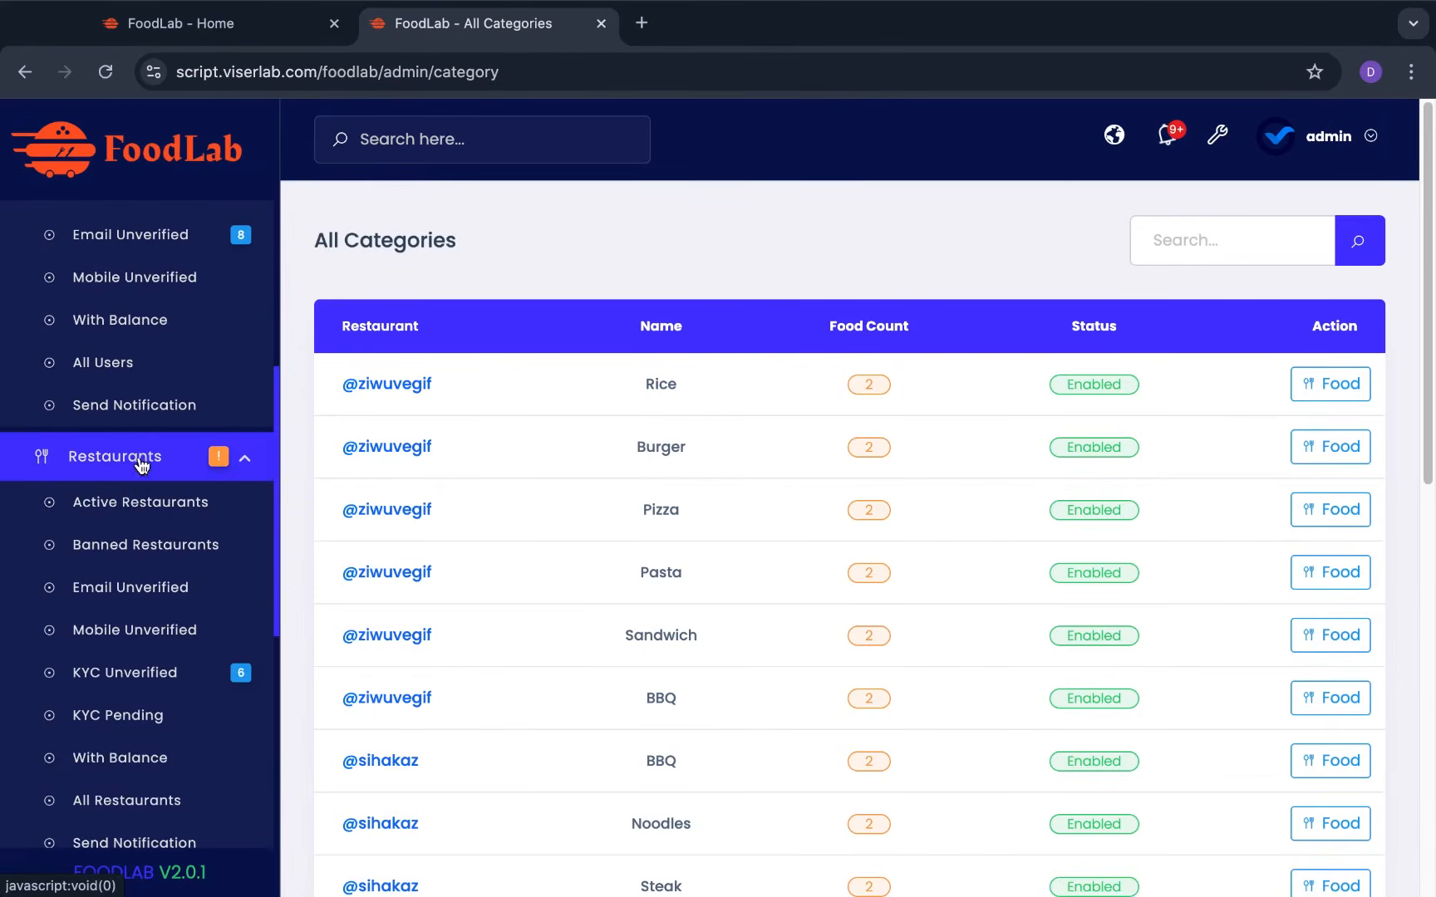
click(143, 517)
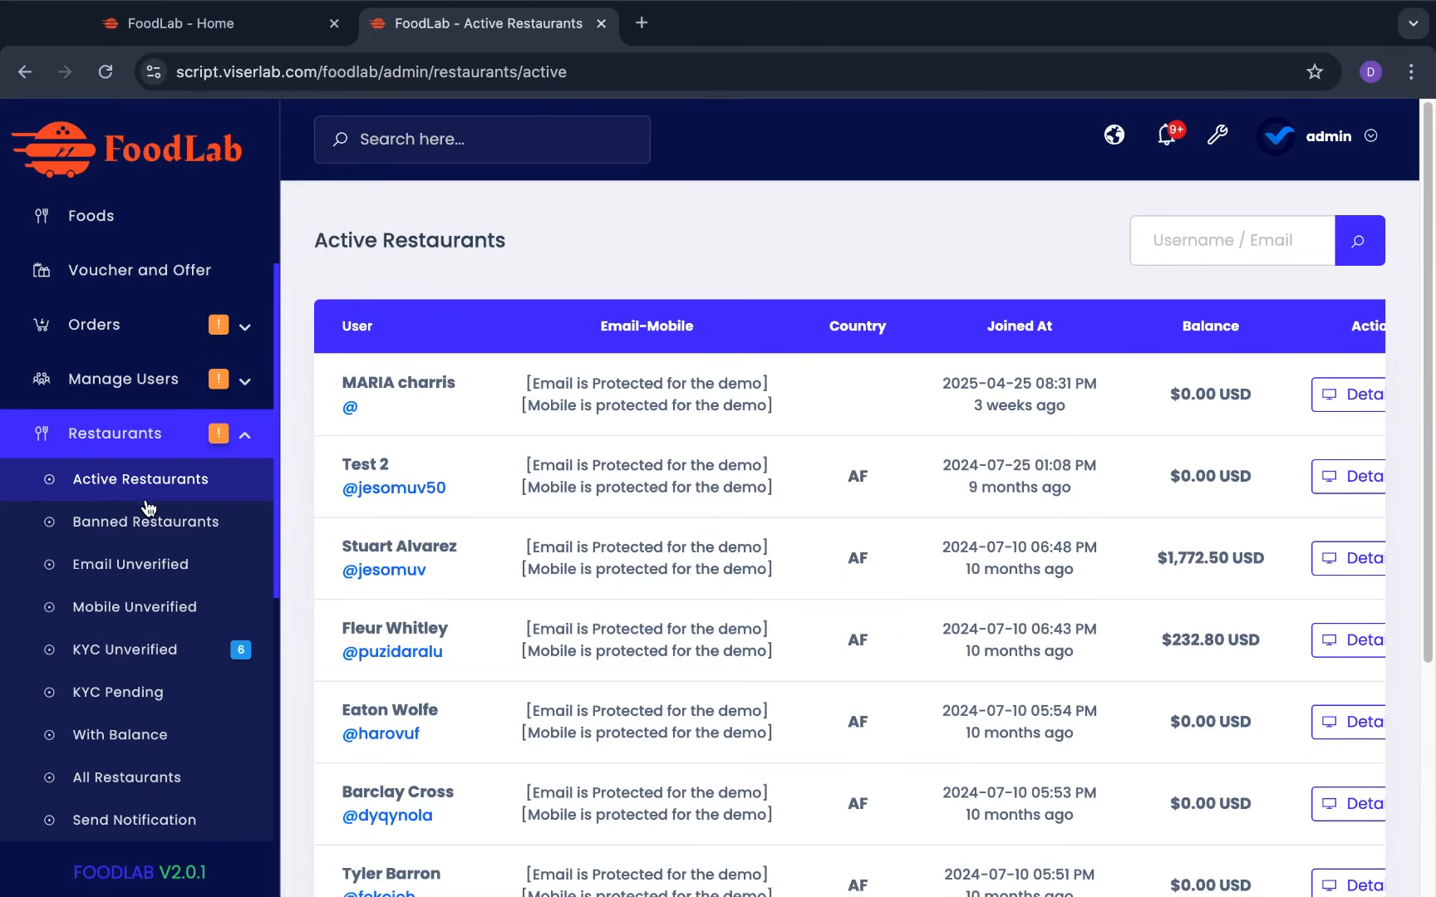
Expand the Deposits, Withdrawals and Restaurants Report sections in the sidebar
scroll(149, 573, down, 4)
click(154, 577)
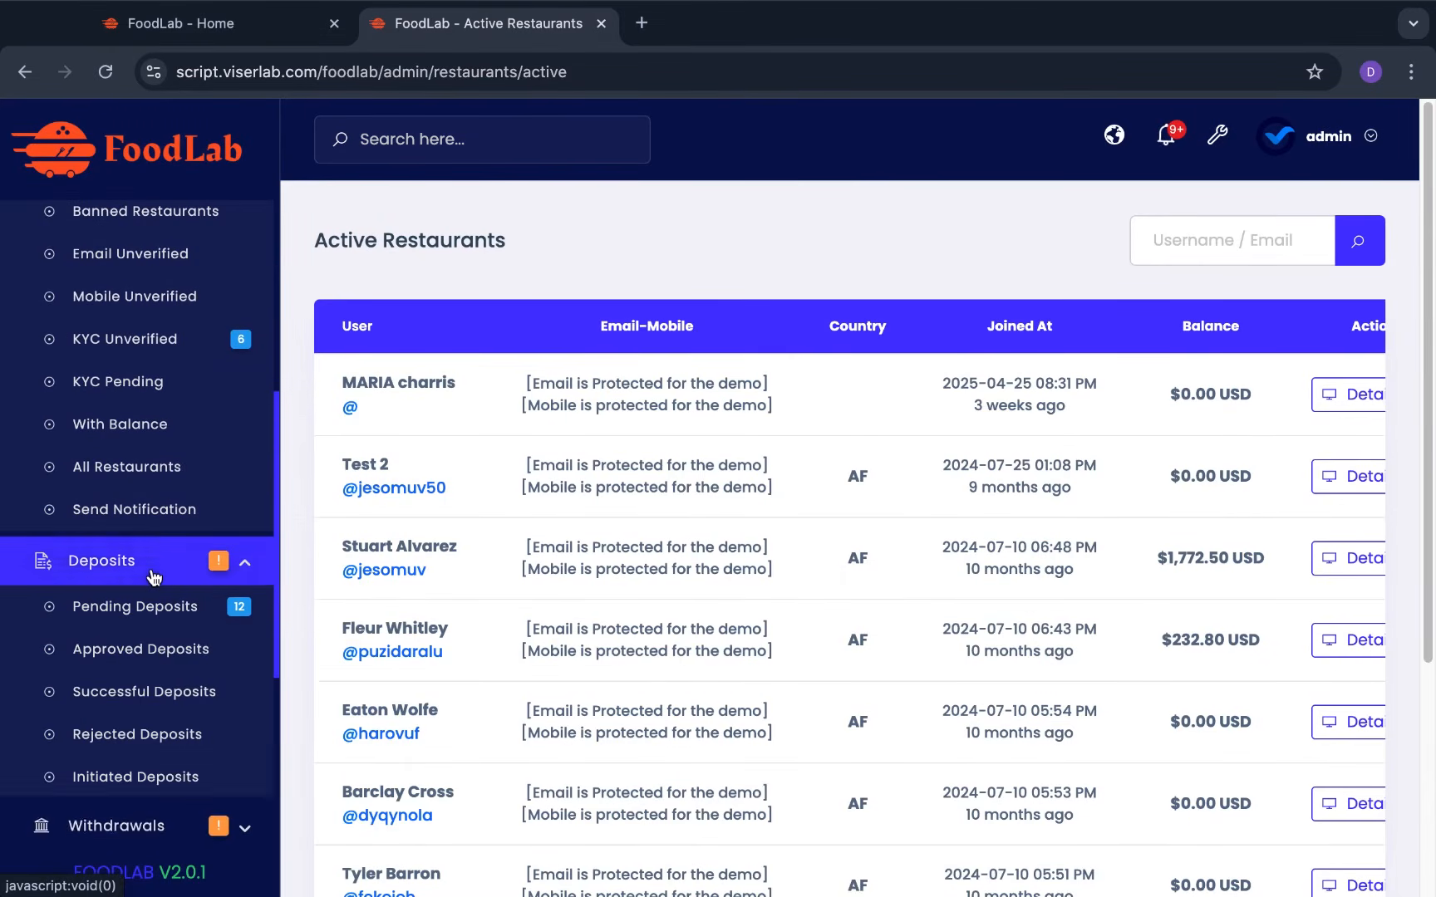
scroll(153, 577, down, 4)
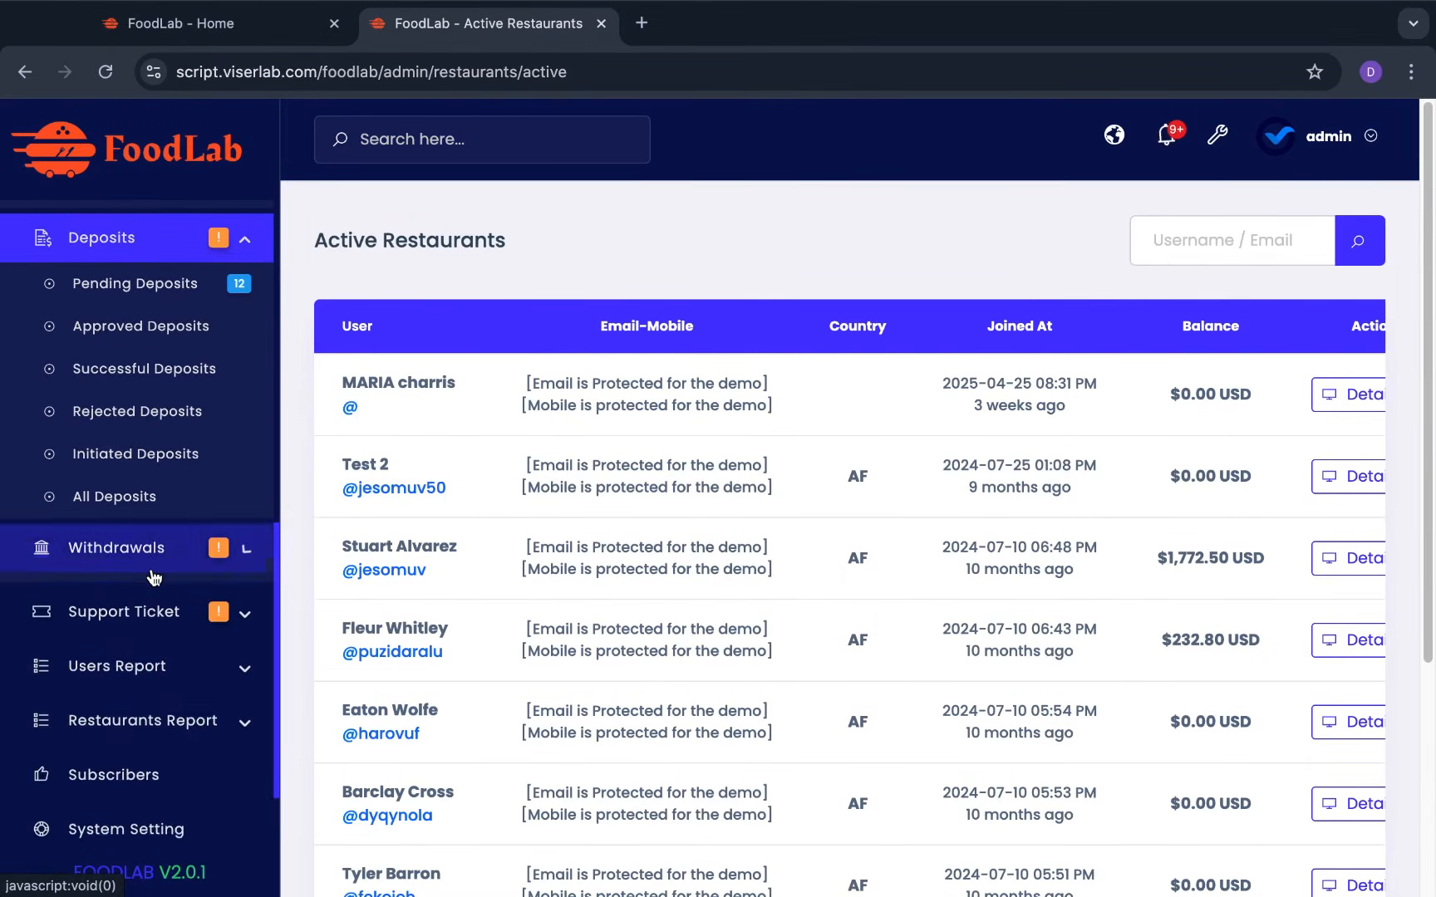
click(154, 577)
scroll(154, 565, down, 3)
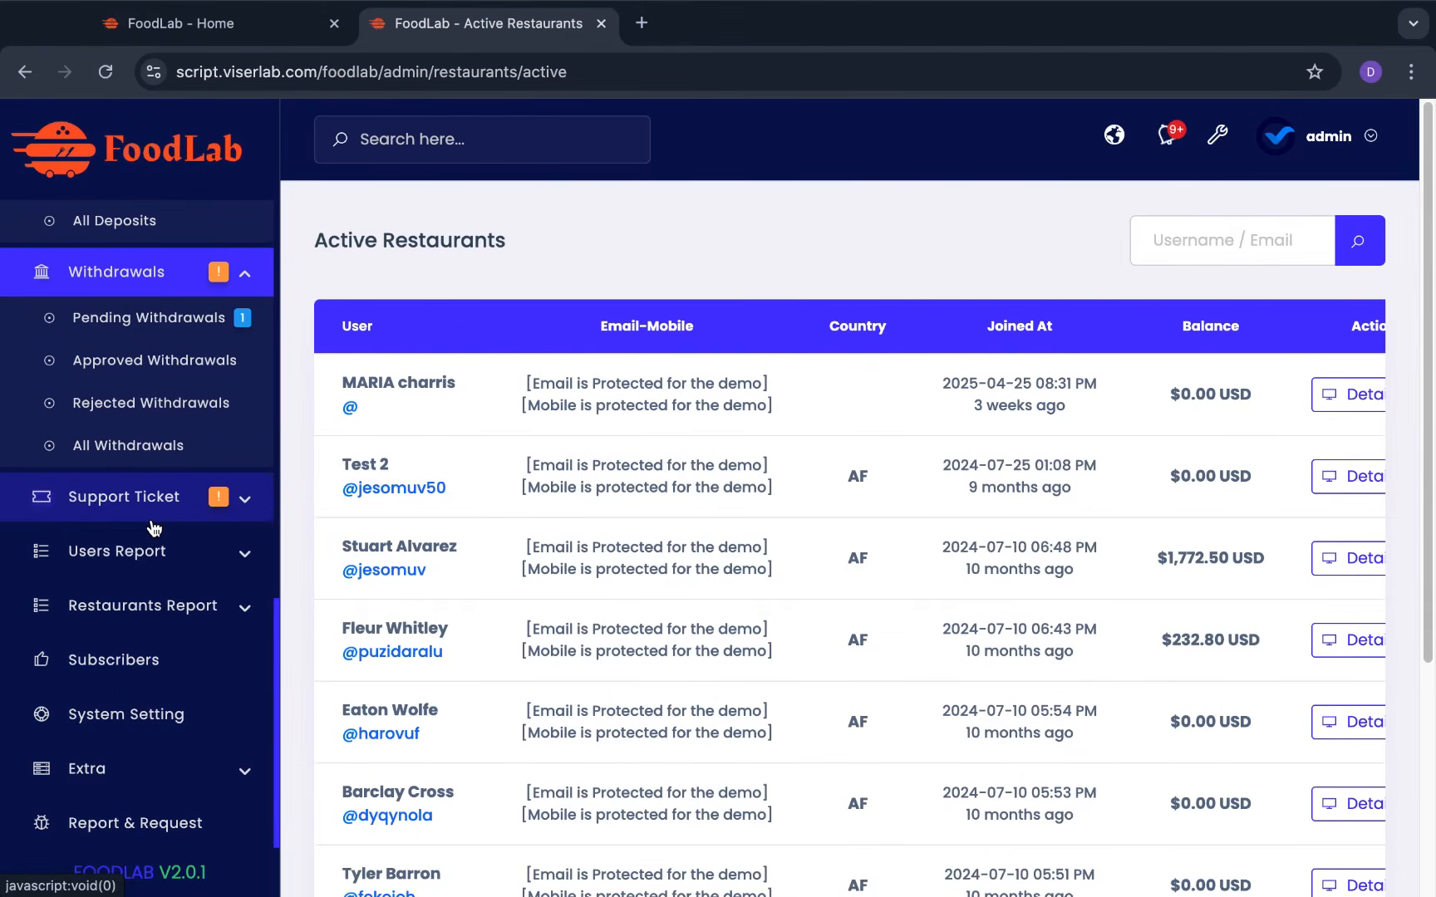
scroll(154, 528, down, 3)
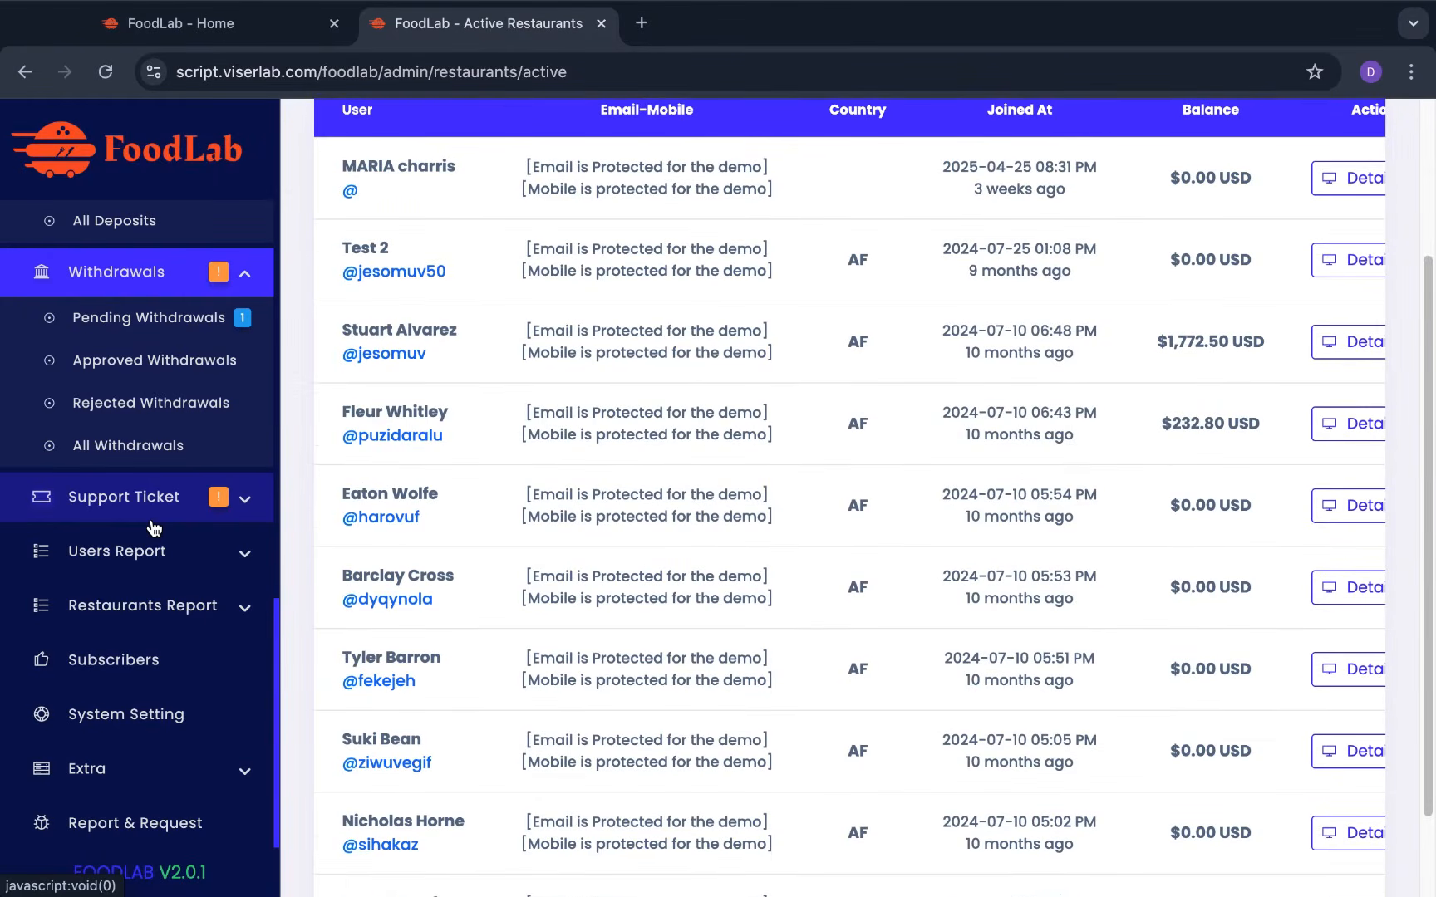
click(160, 606)
Scroll the active restaurants table, then open System Setting
scroll(162, 609, down, 2)
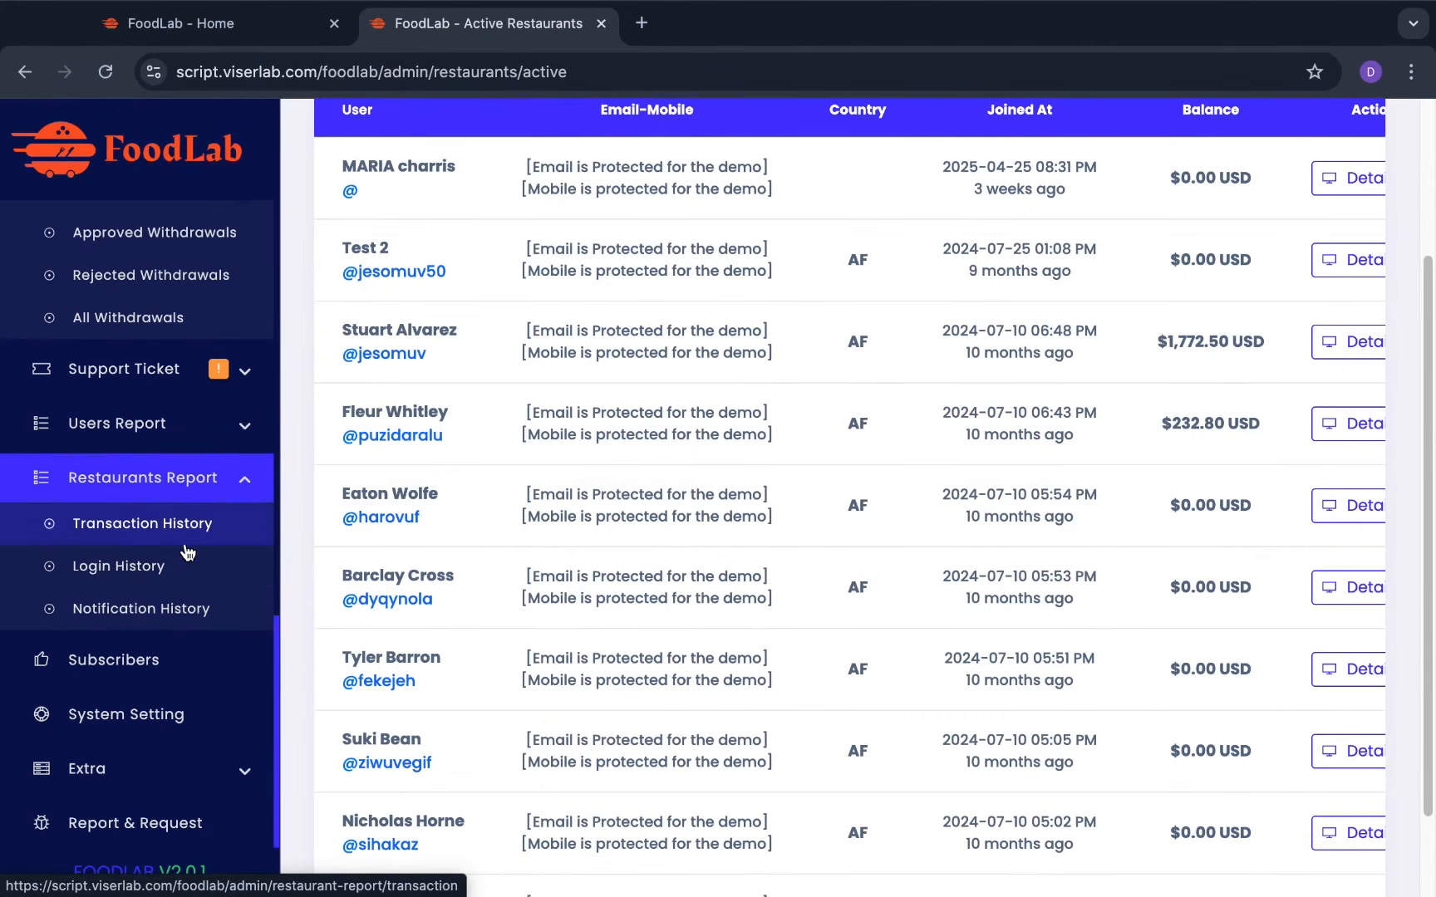
scroll(154, 428, up, 1)
scroll(154, 428, up, 3)
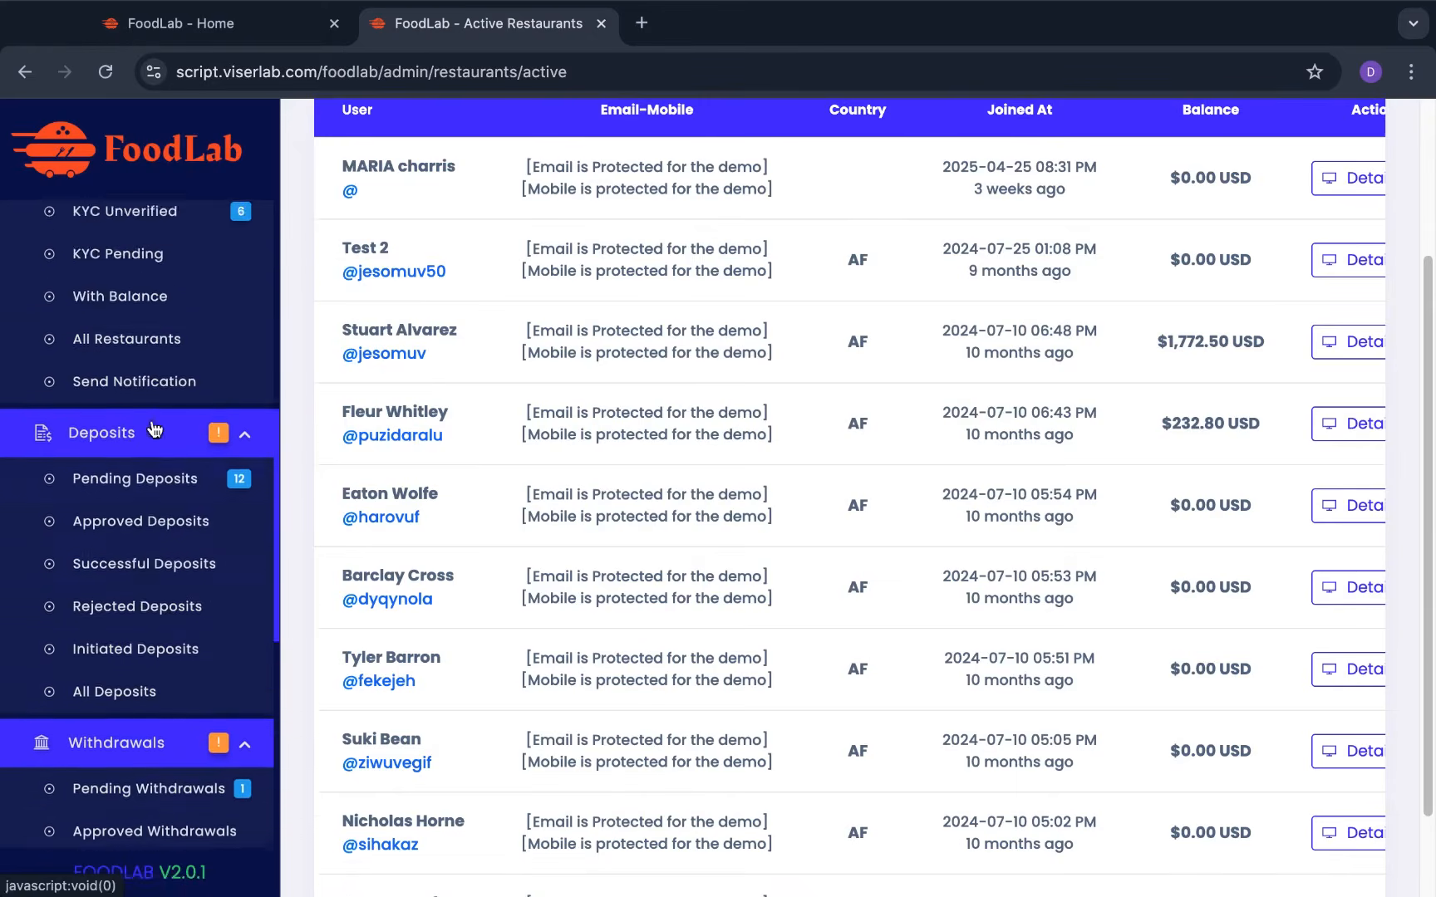
scroll(154, 428, down, 4)
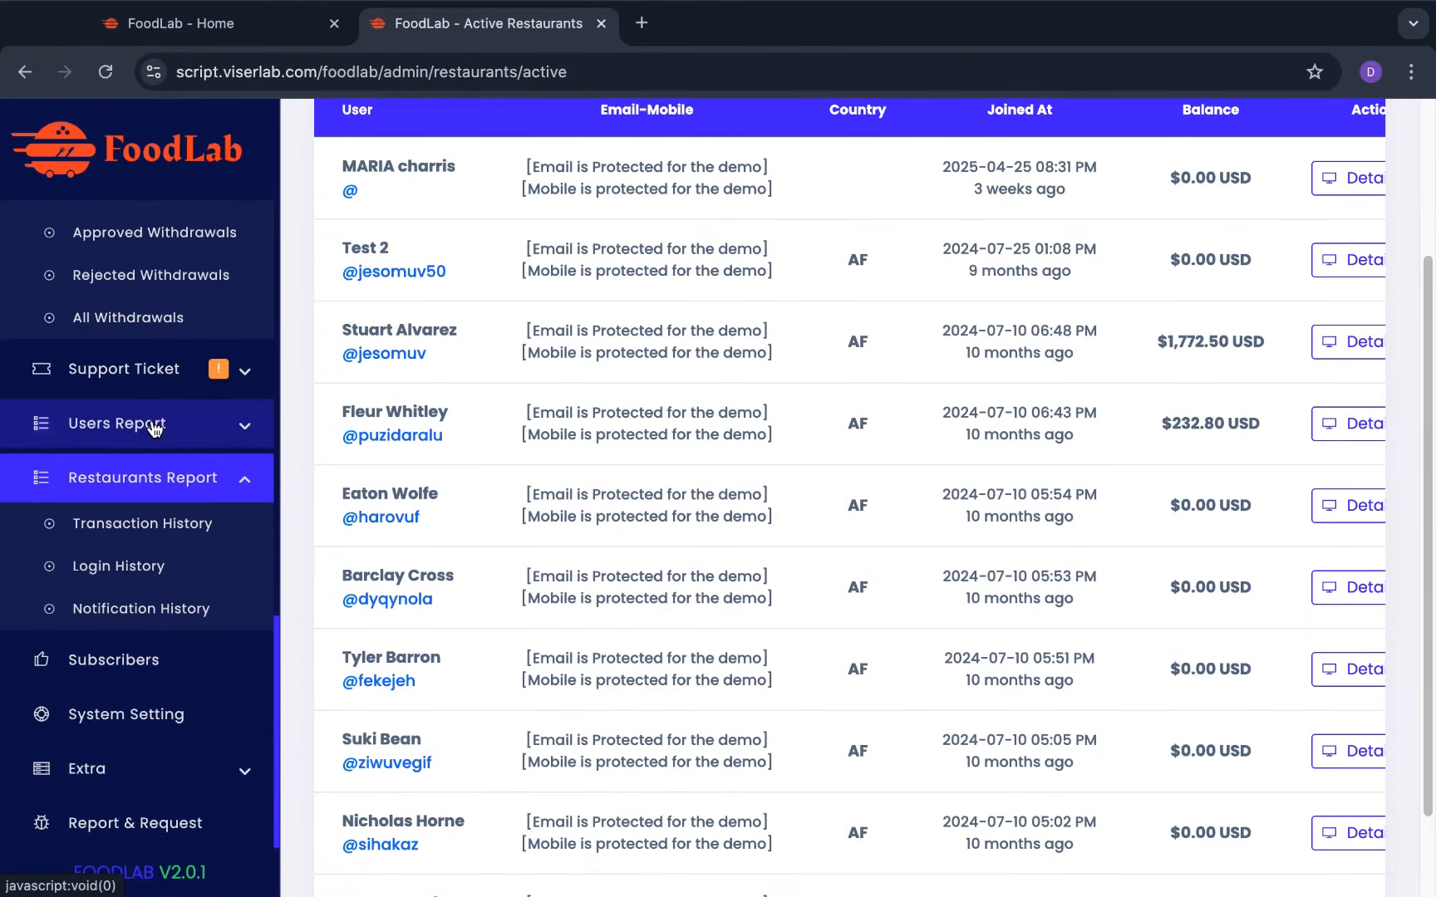
scroll(110, 723, down, 1)
click(109, 723)
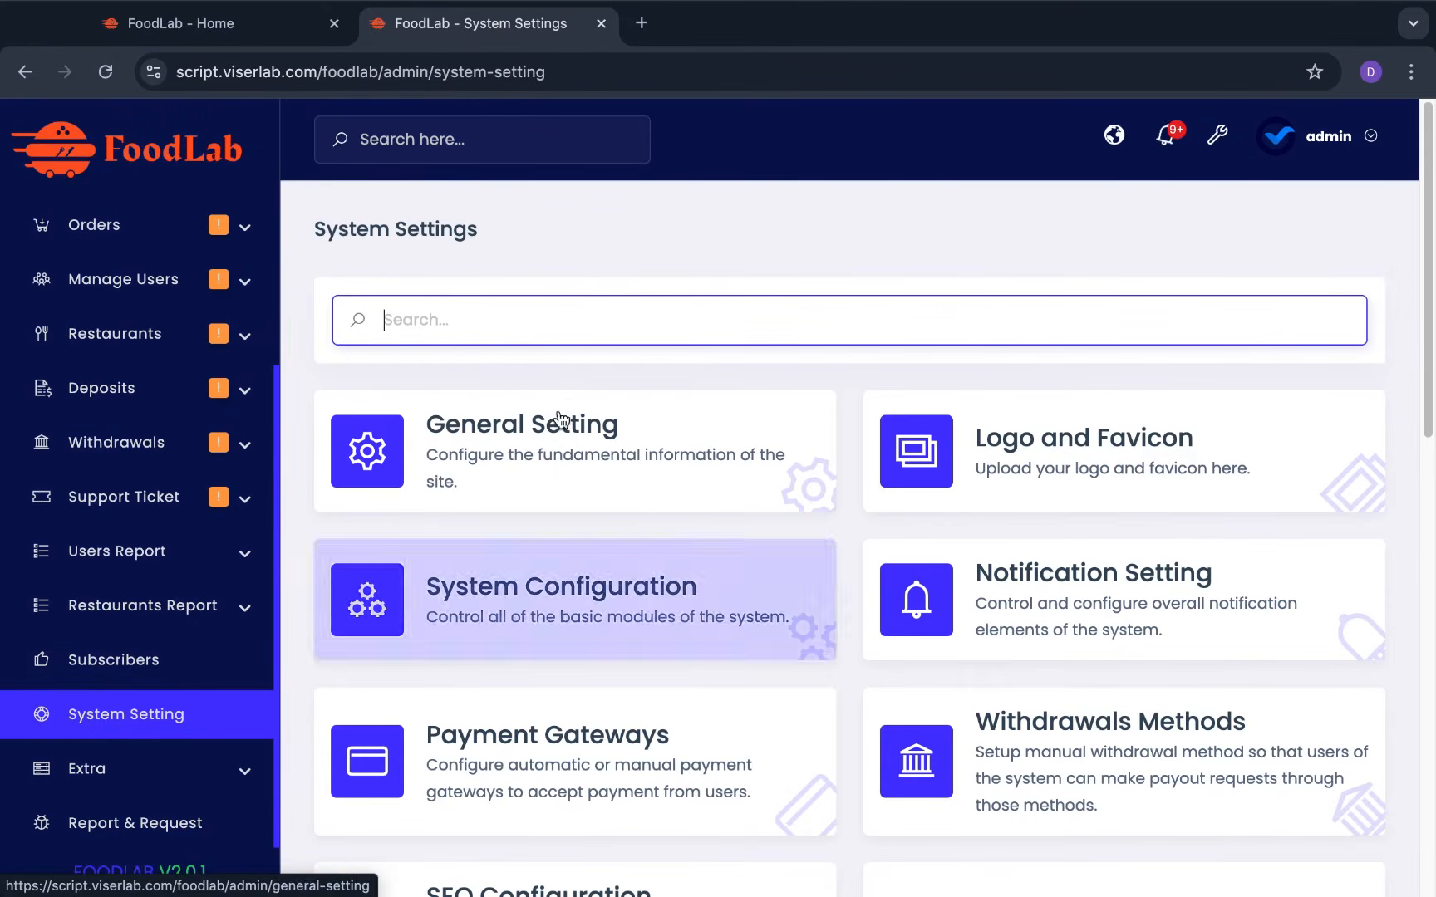
Look at General Setting and return to the System Settings overview
scroll(577, 322, down, 2)
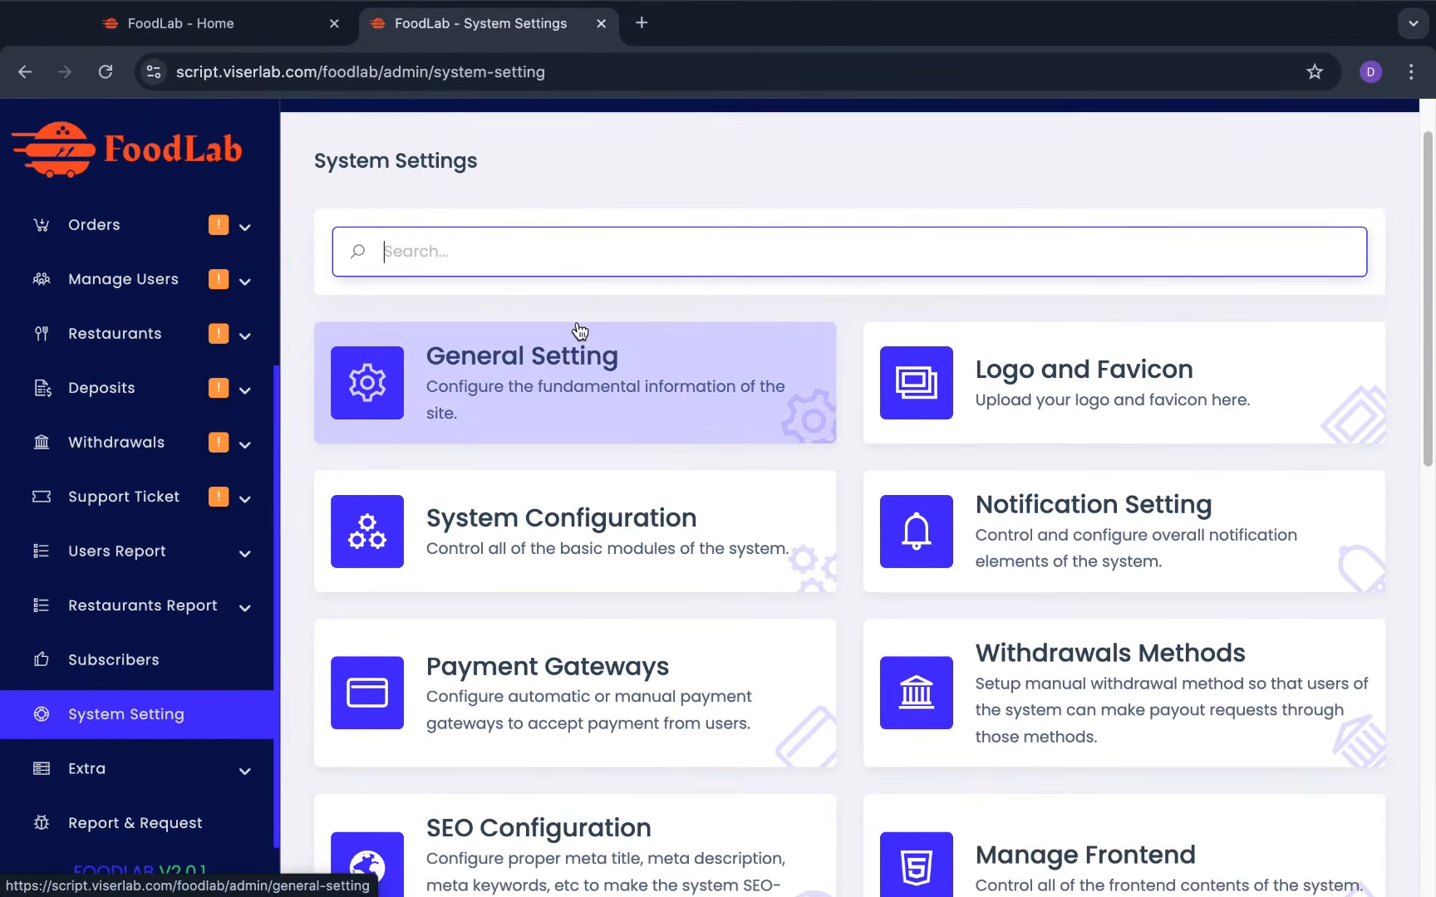
click(597, 374)
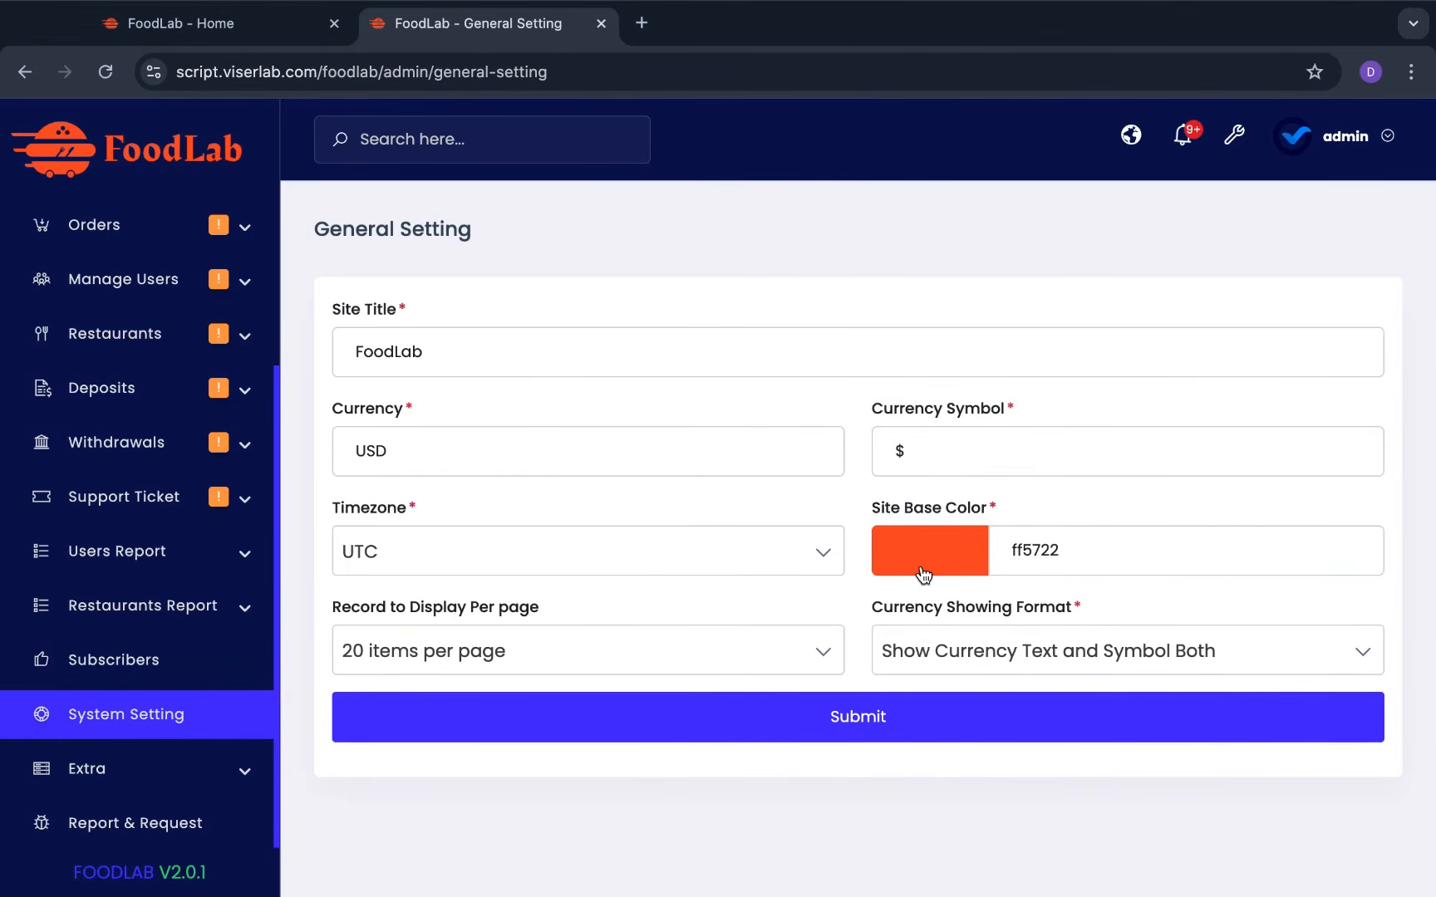
click(133, 719)
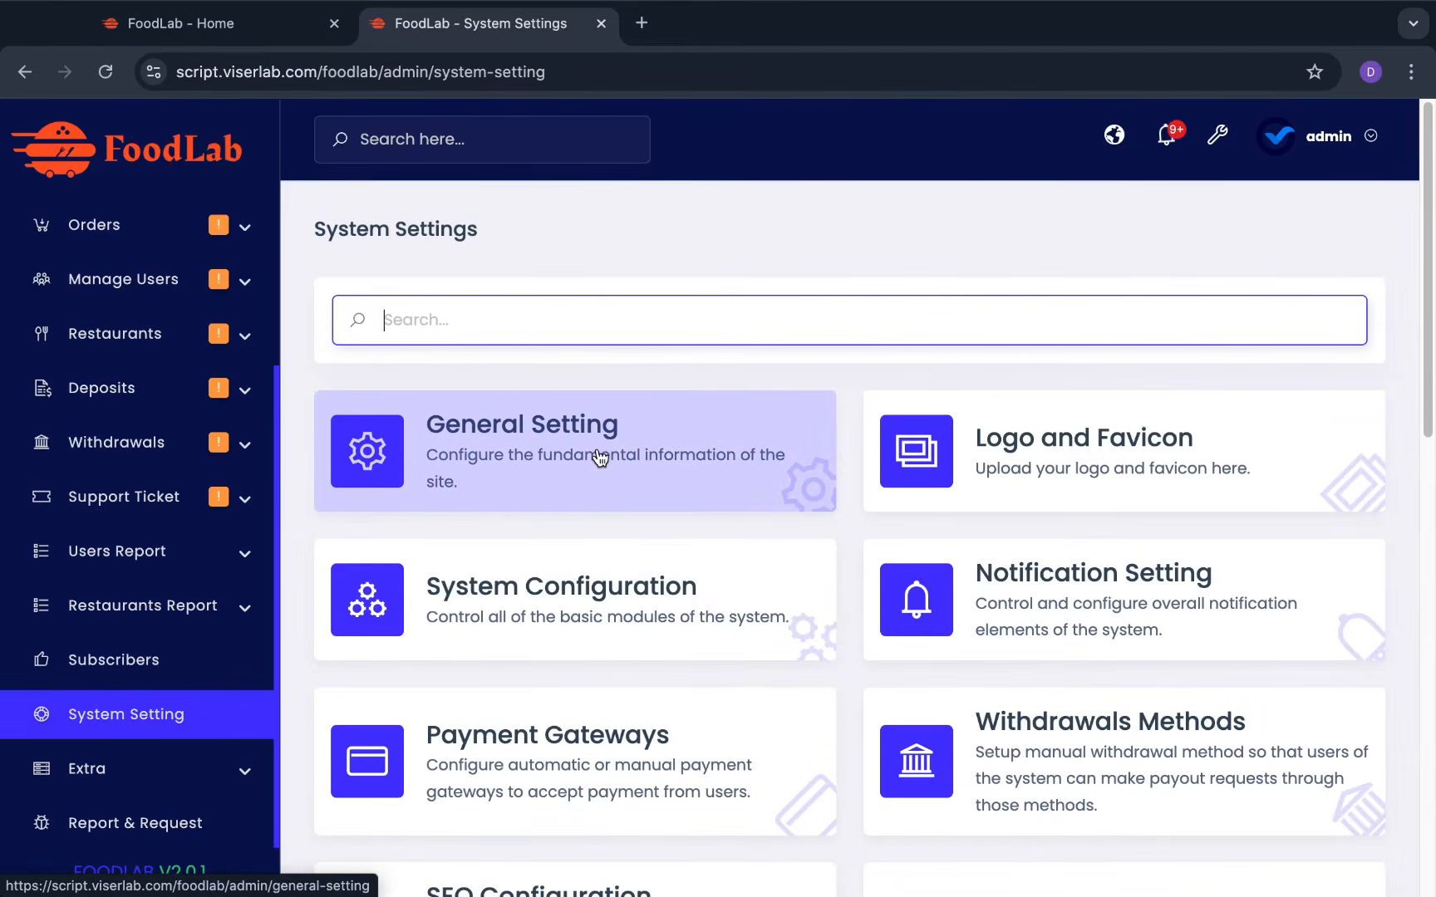
Scroll down to view the site pages list, then return to System Settings
scroll(575, 628, down, 2)
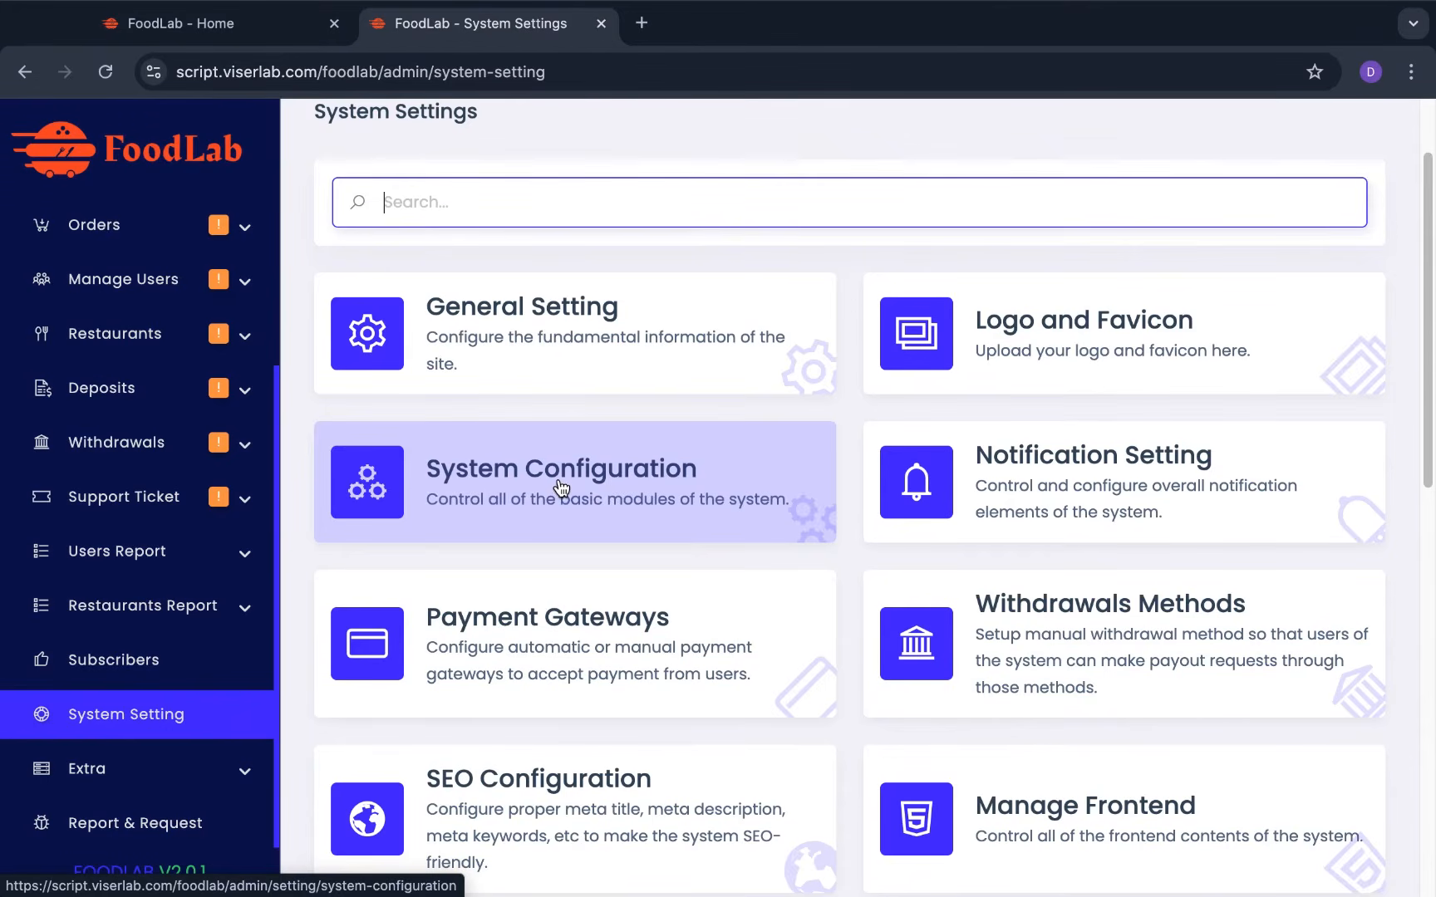
scroll(548, 627, down, 2)
scroll(544, 632, down, 4)
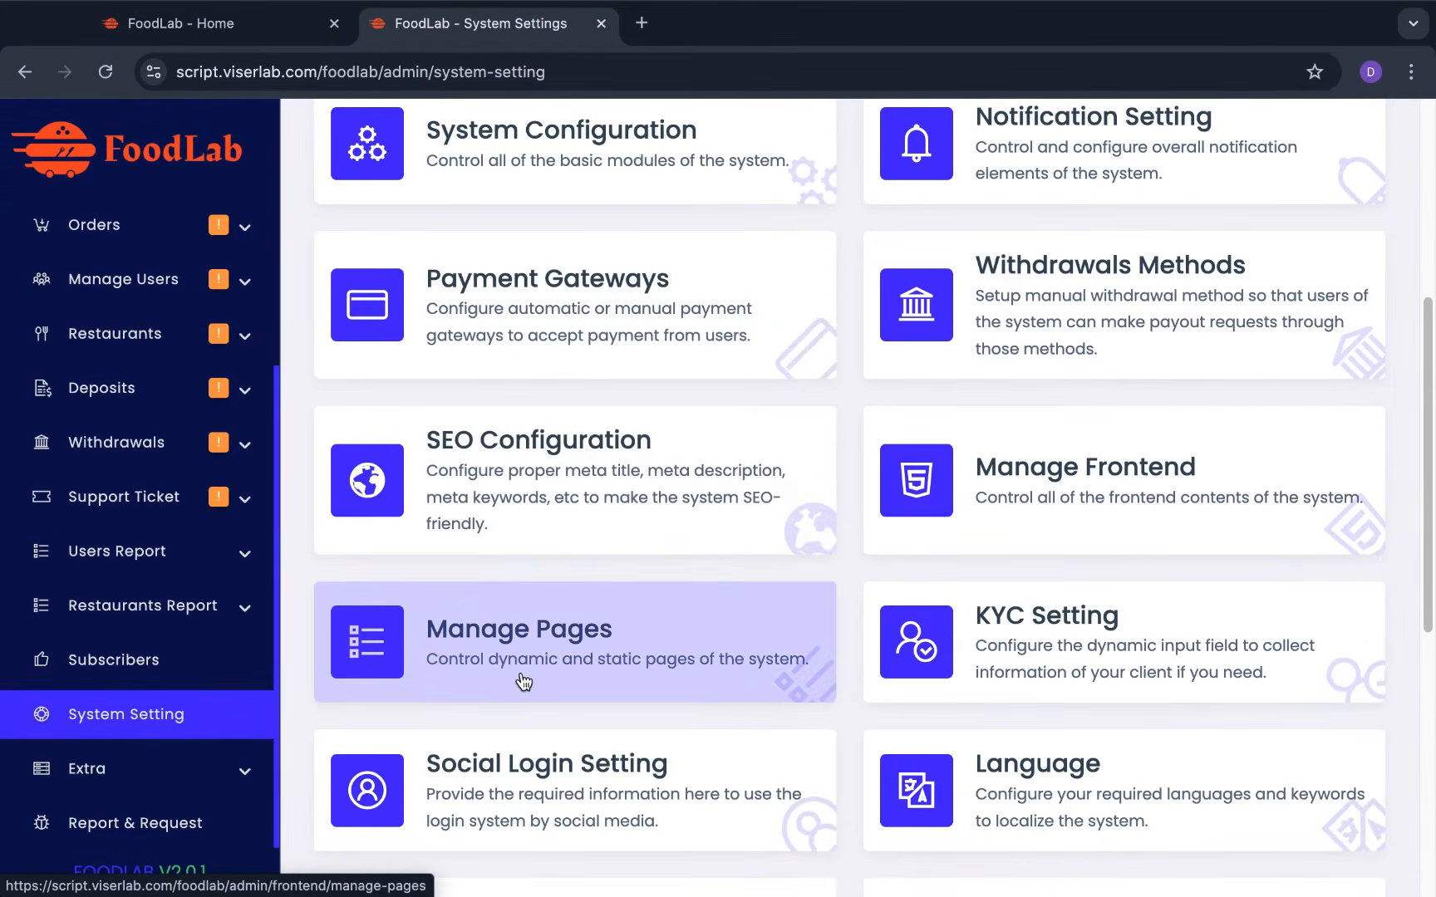
scroll(523, 679, down, 1)
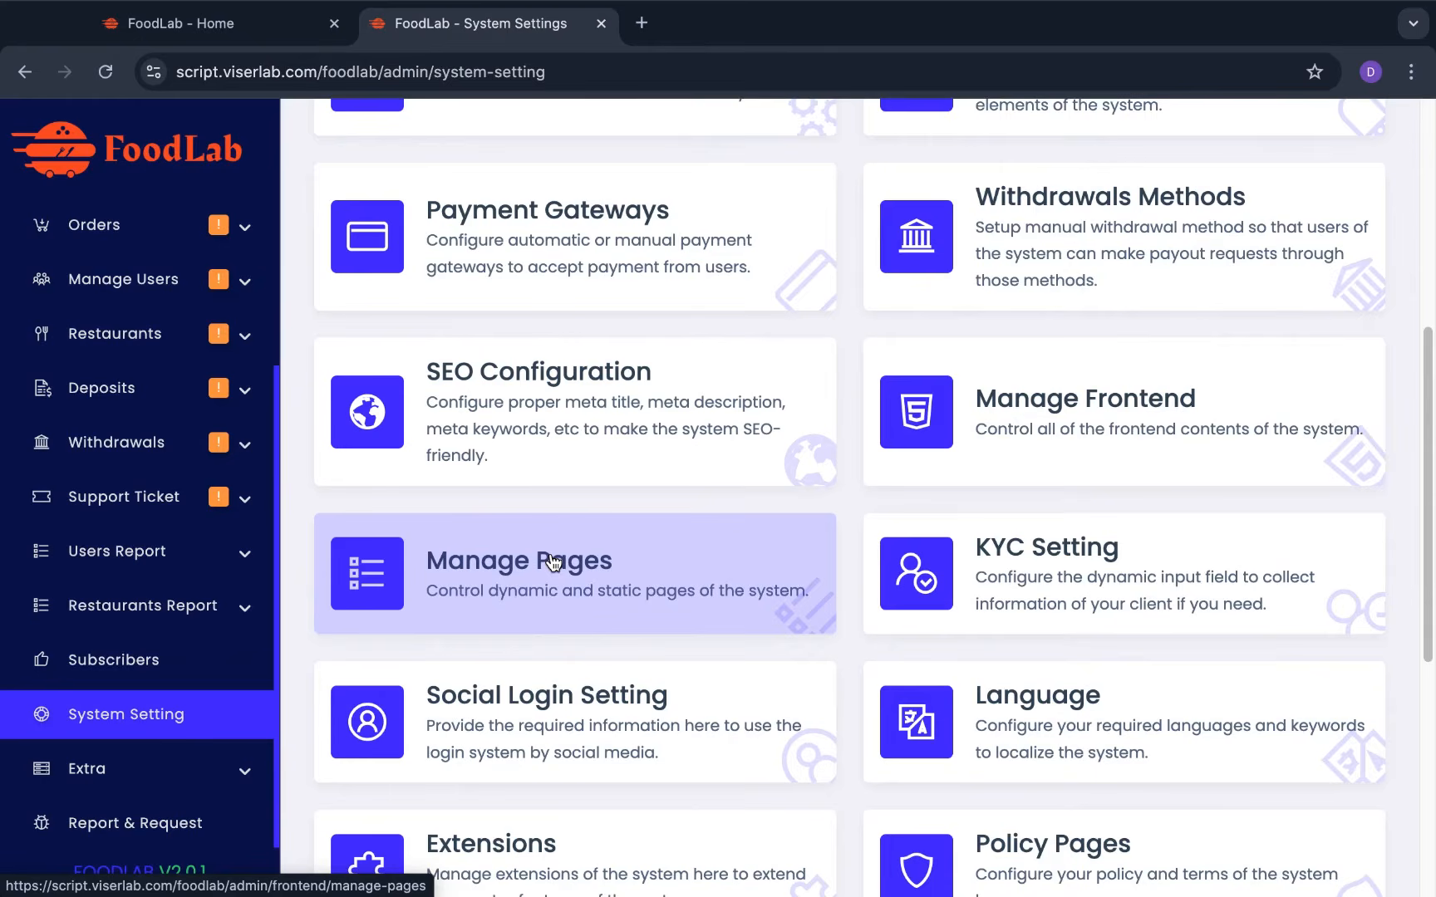
click(552, 564)
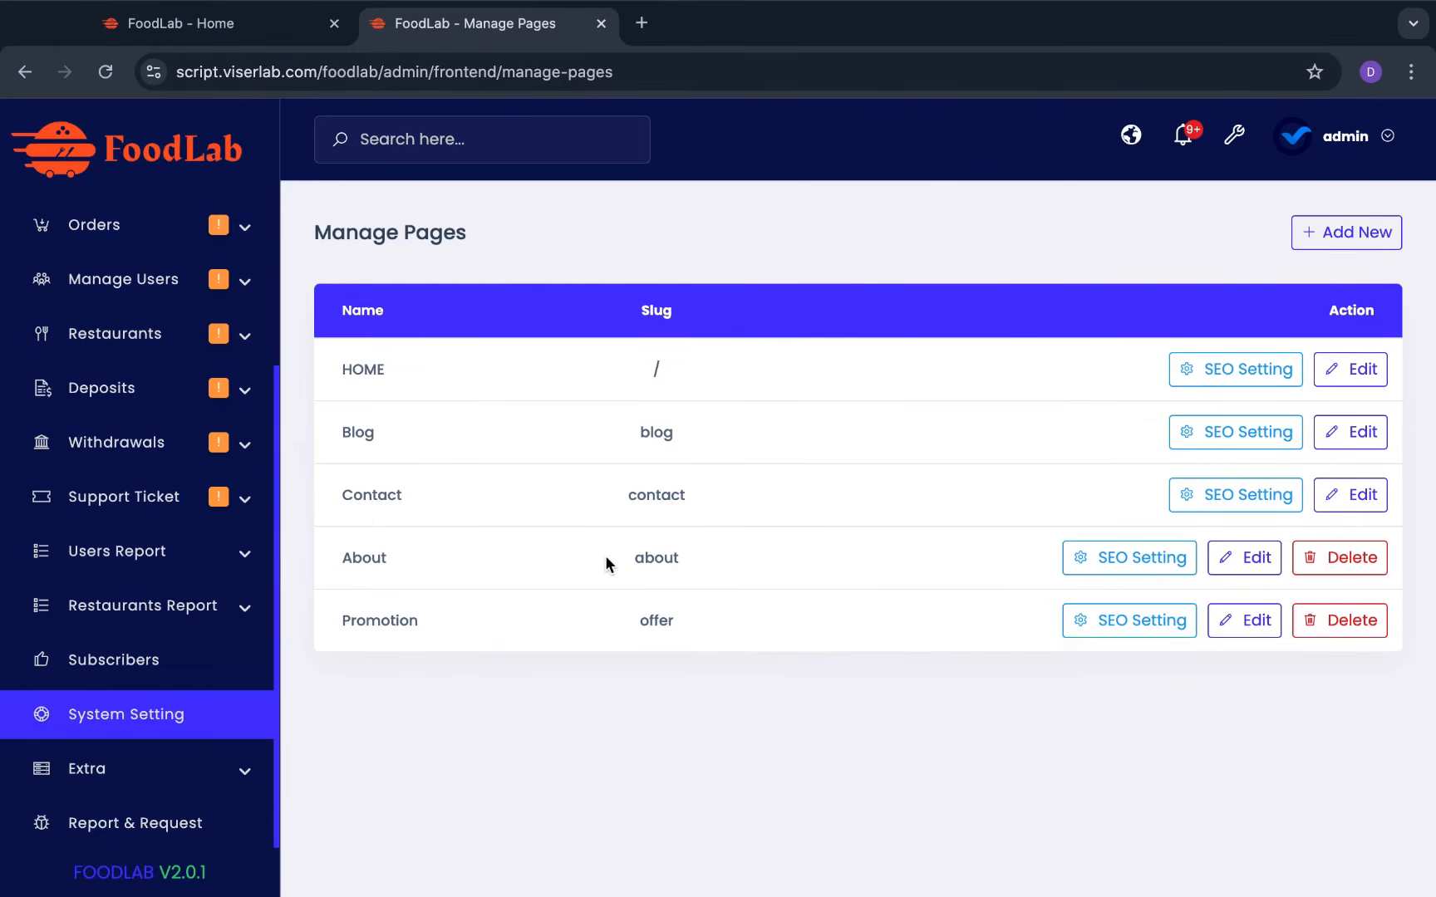
click(118, 716)
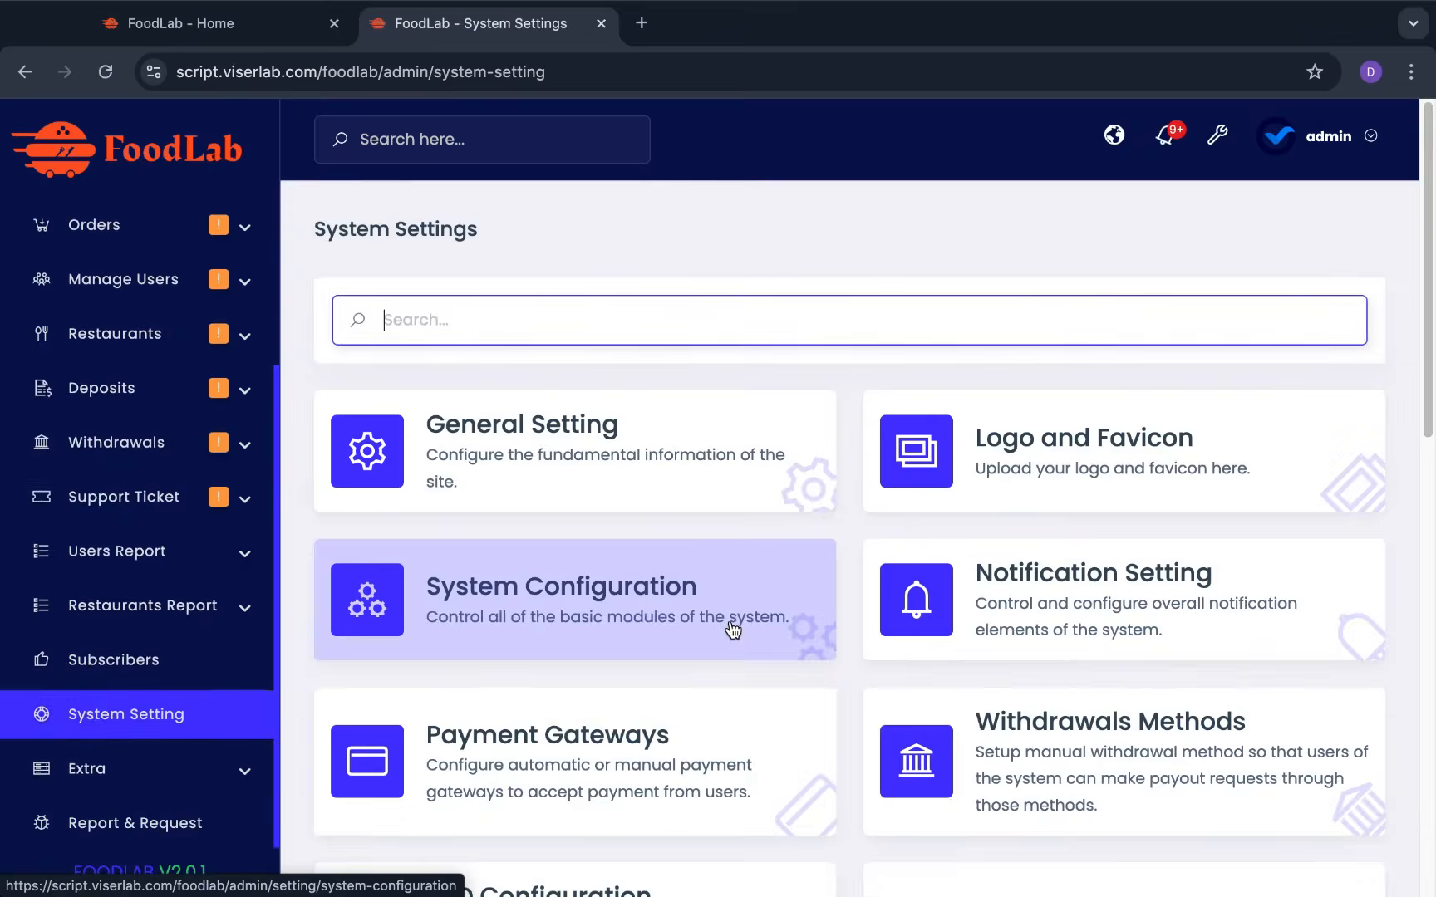
Scroll the System Settings overview and clear focus from the settings search field
scroll(732, 629, down, 9)
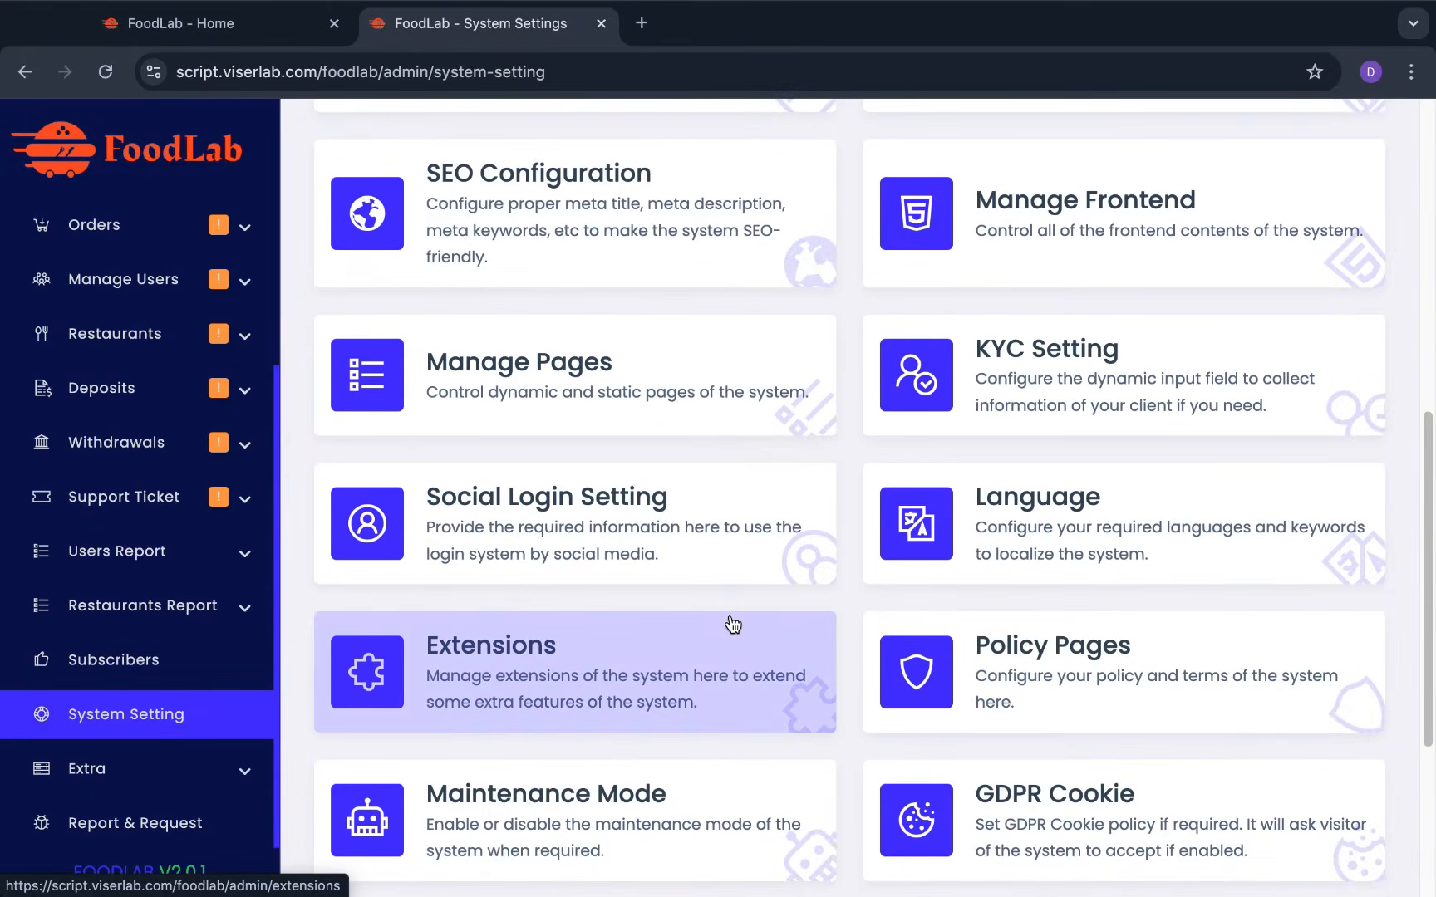
scroll(732, 625, down, 4)
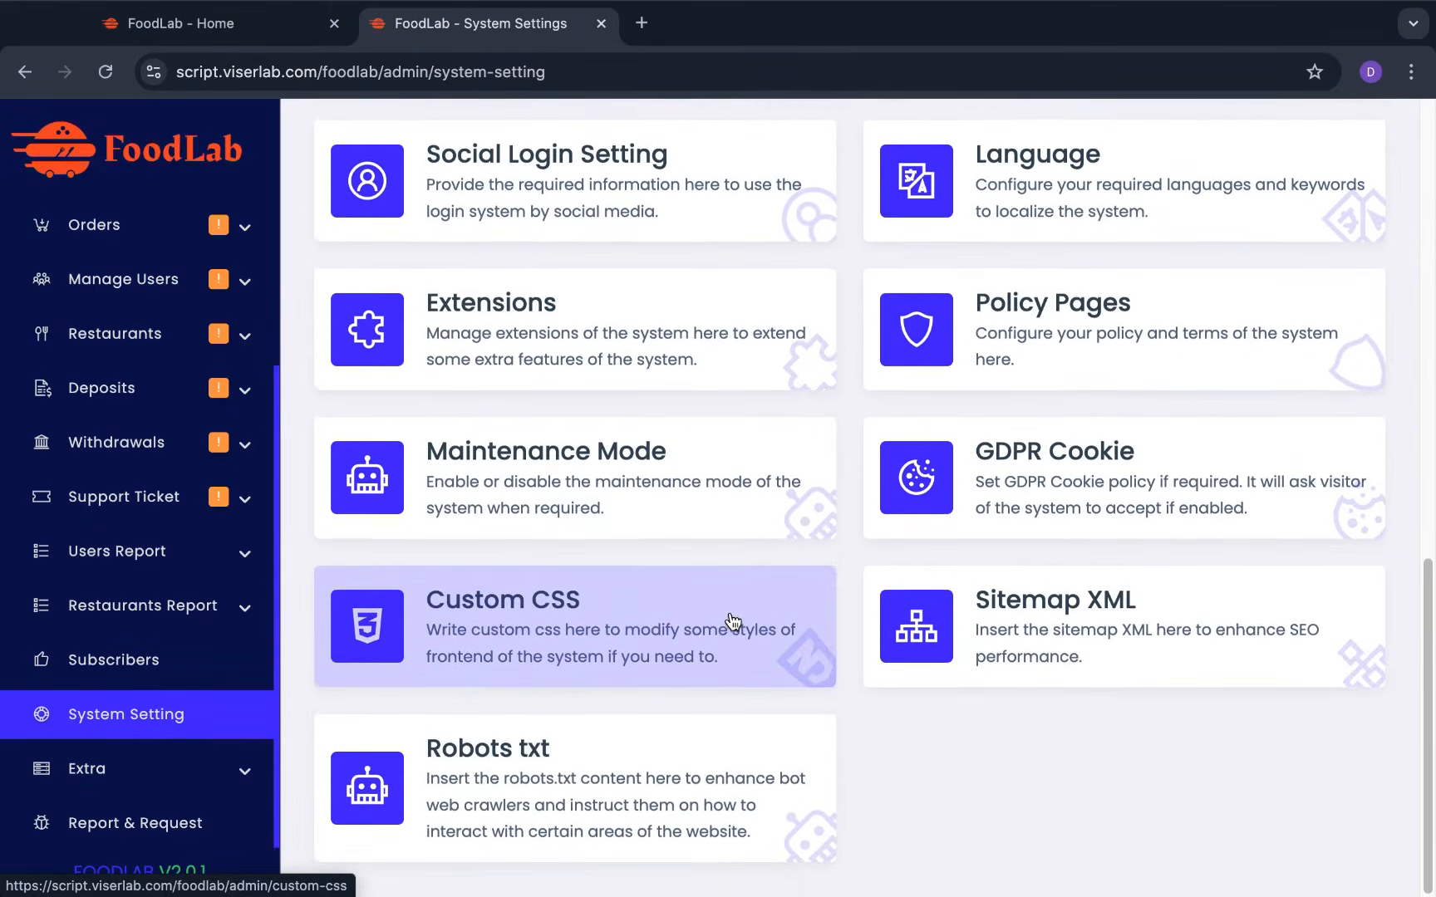
scroll(732, 623, up, 13)
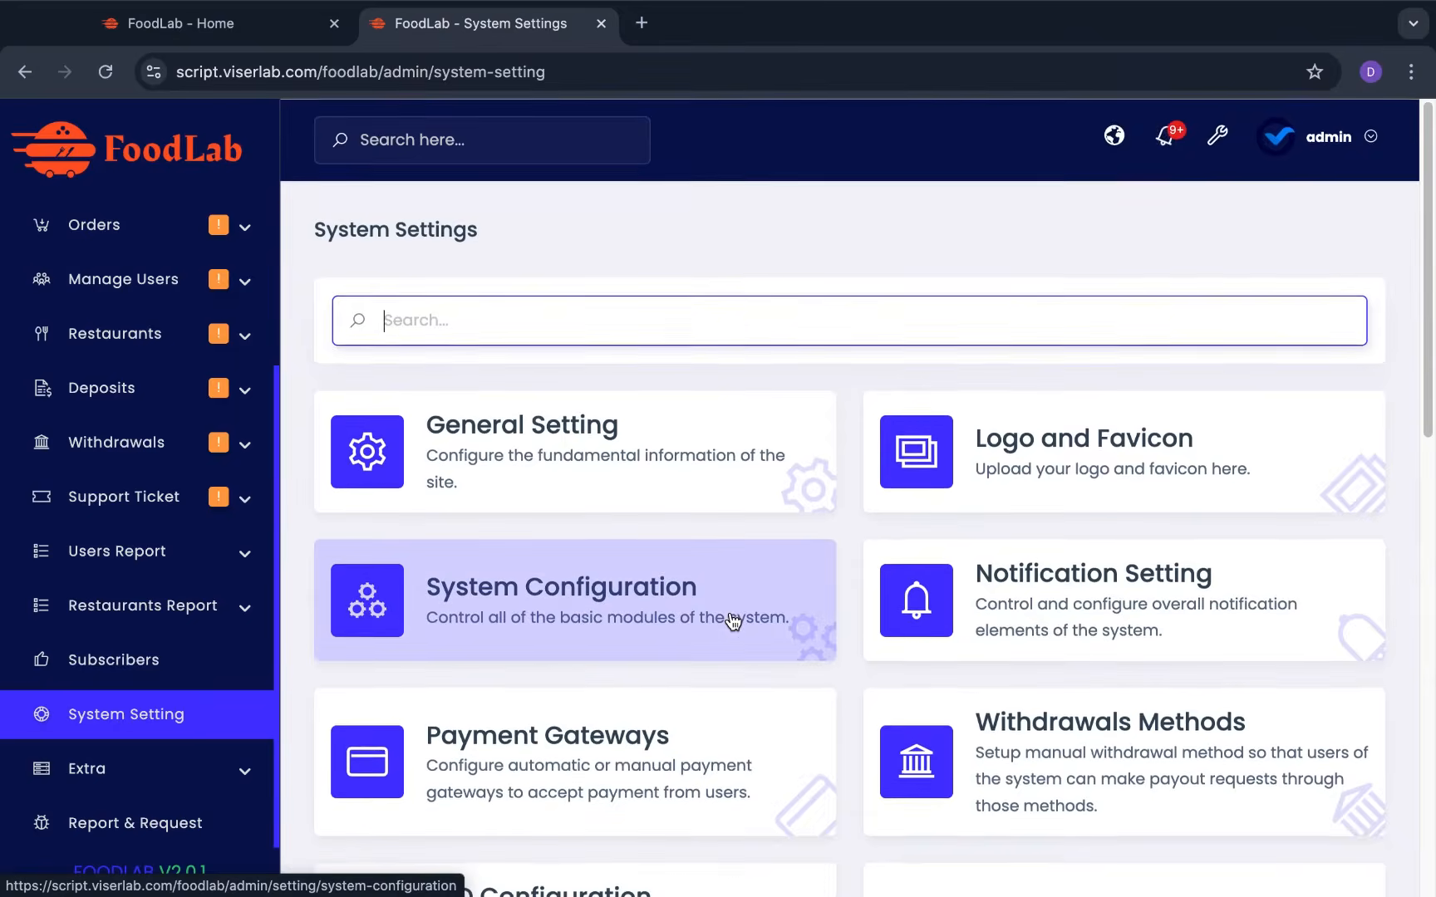
click(776, 240)
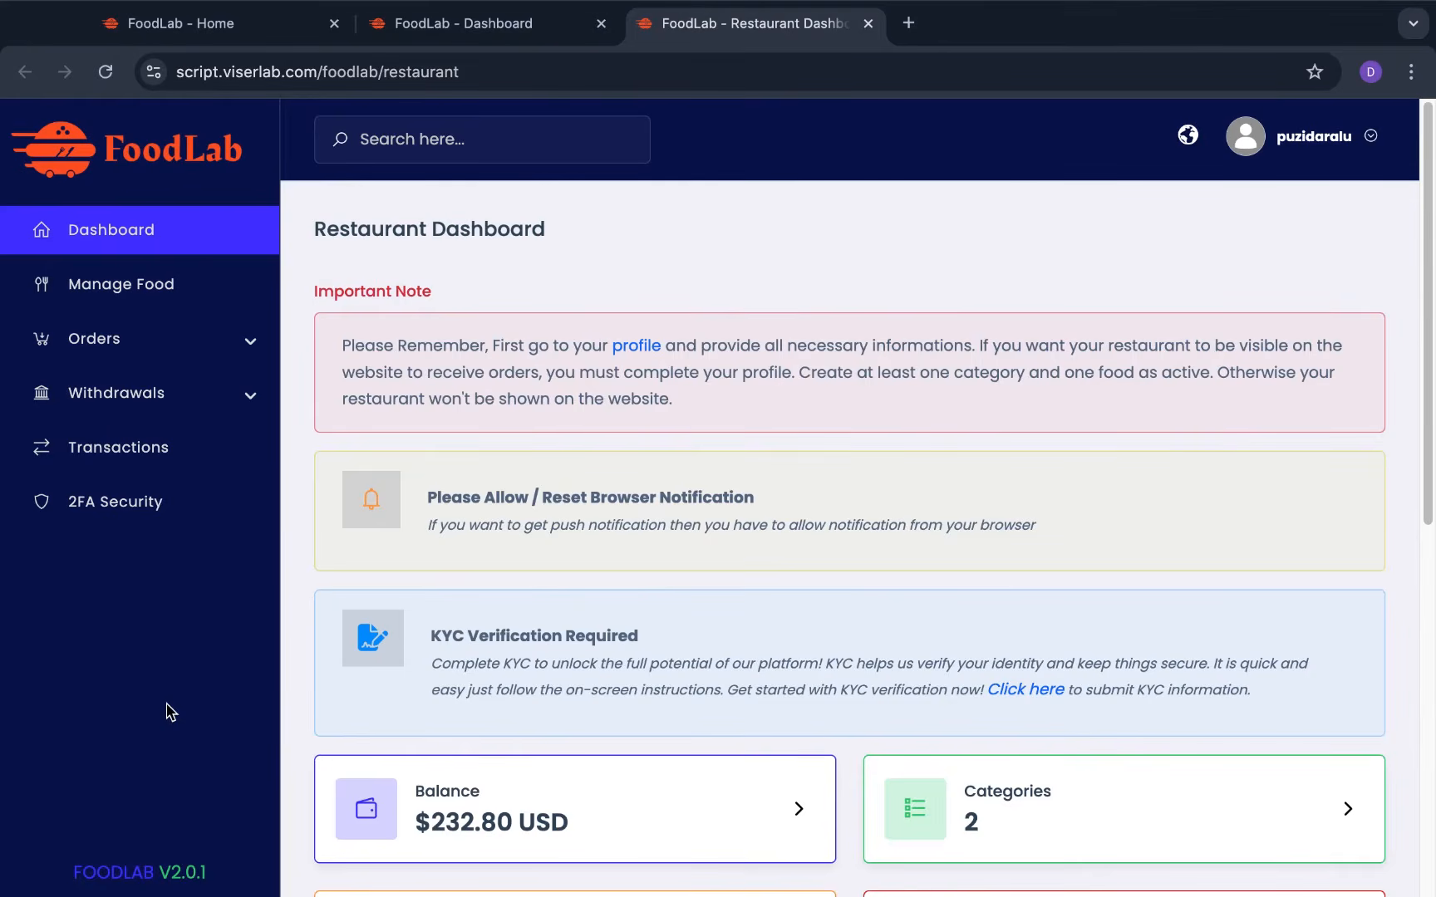
Scroll through the restaurant dashboard's stat cards and the May 7 – May 21, 2025 Sells Report
scroll(725, 505, down, 5)
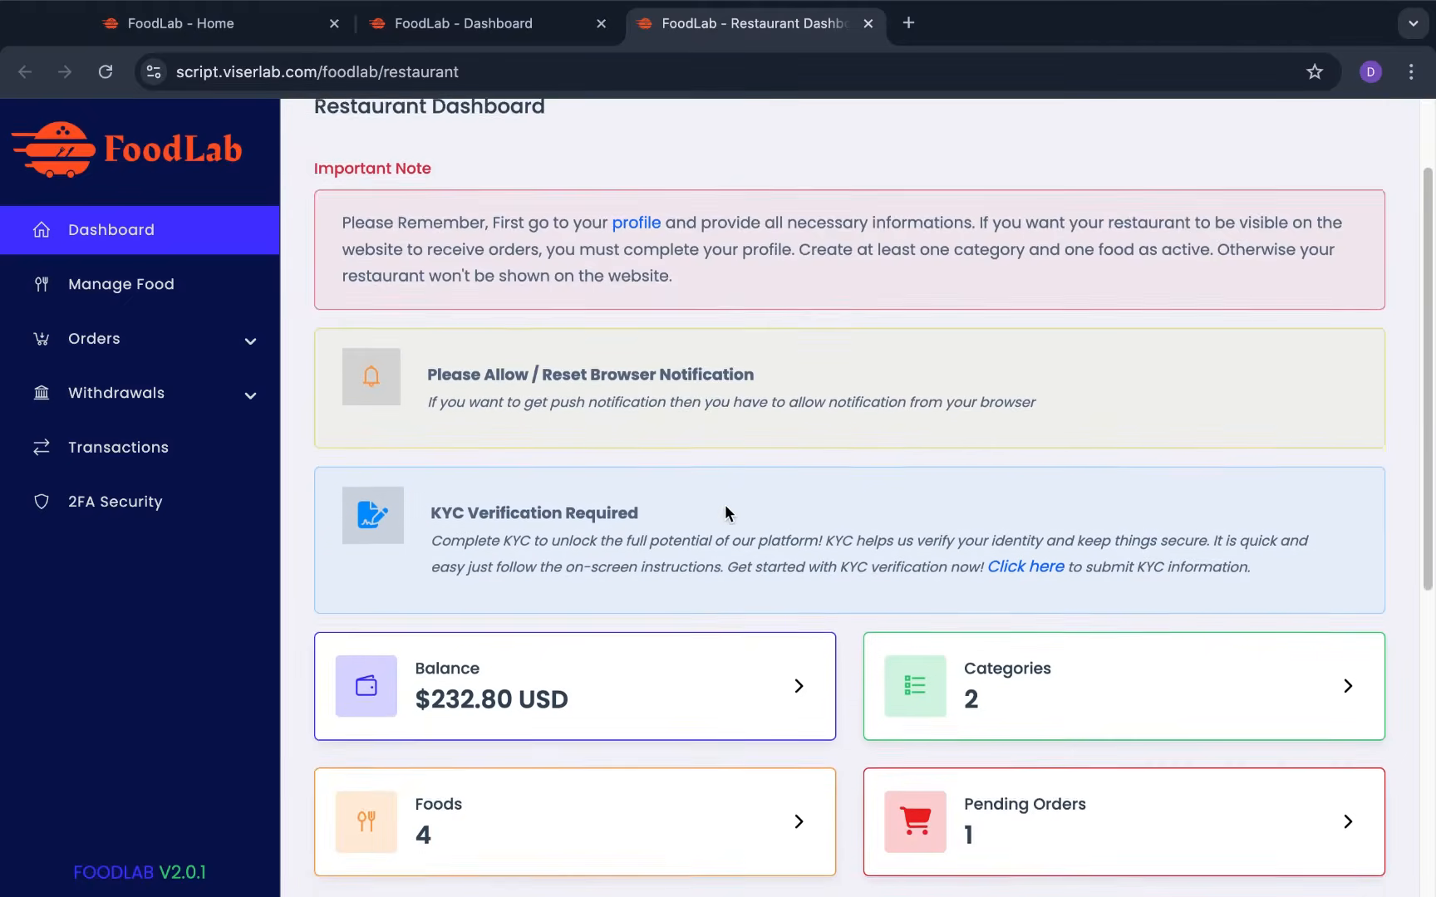
scroll(724, 505, down, 3)
scroll(724, 505, up, 5)
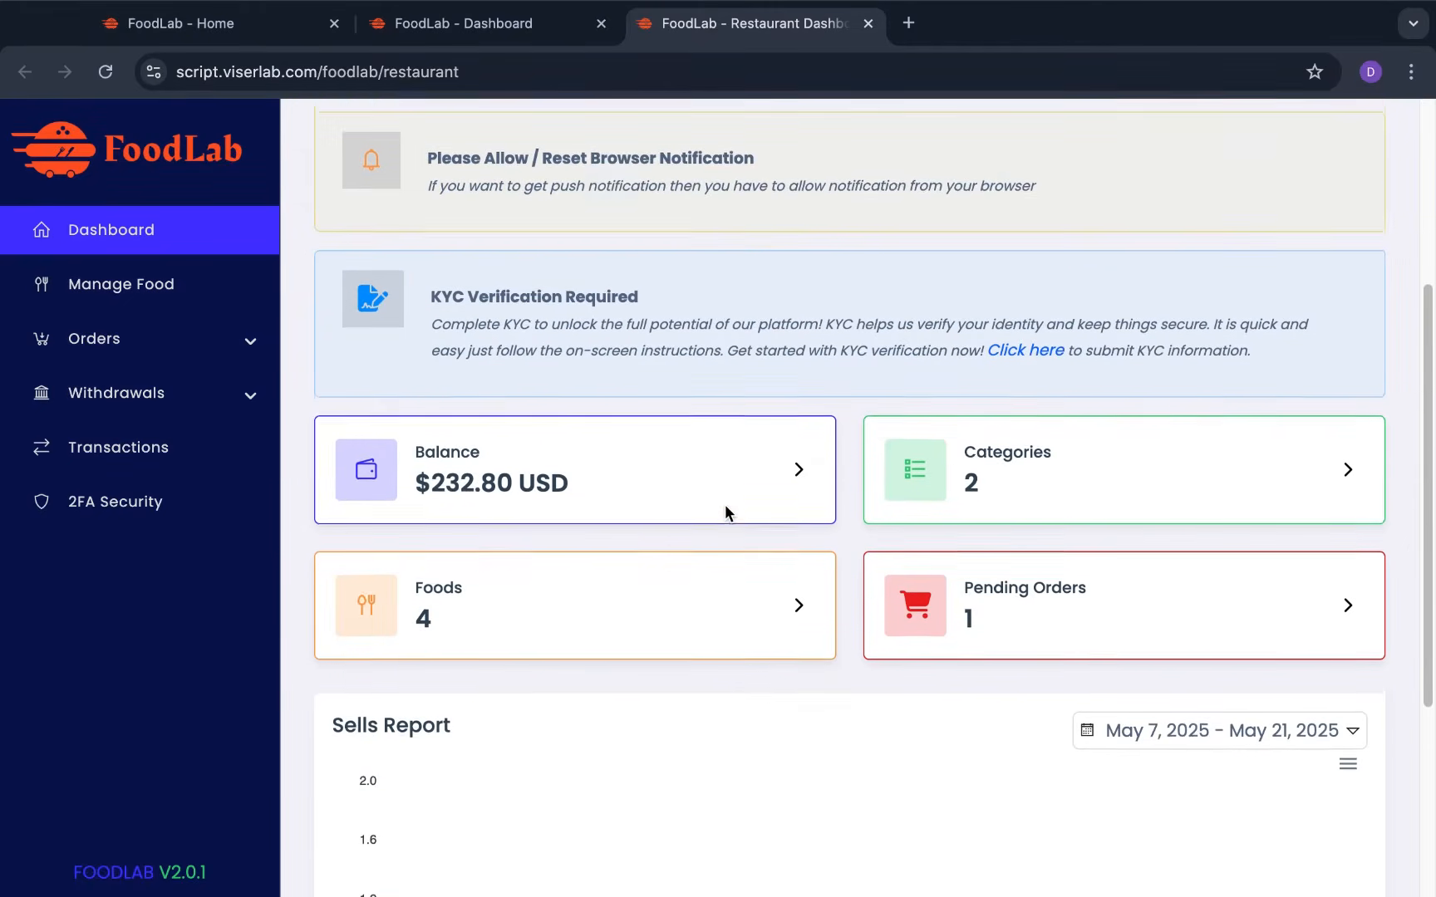
scroll(813, 561, down, 4)
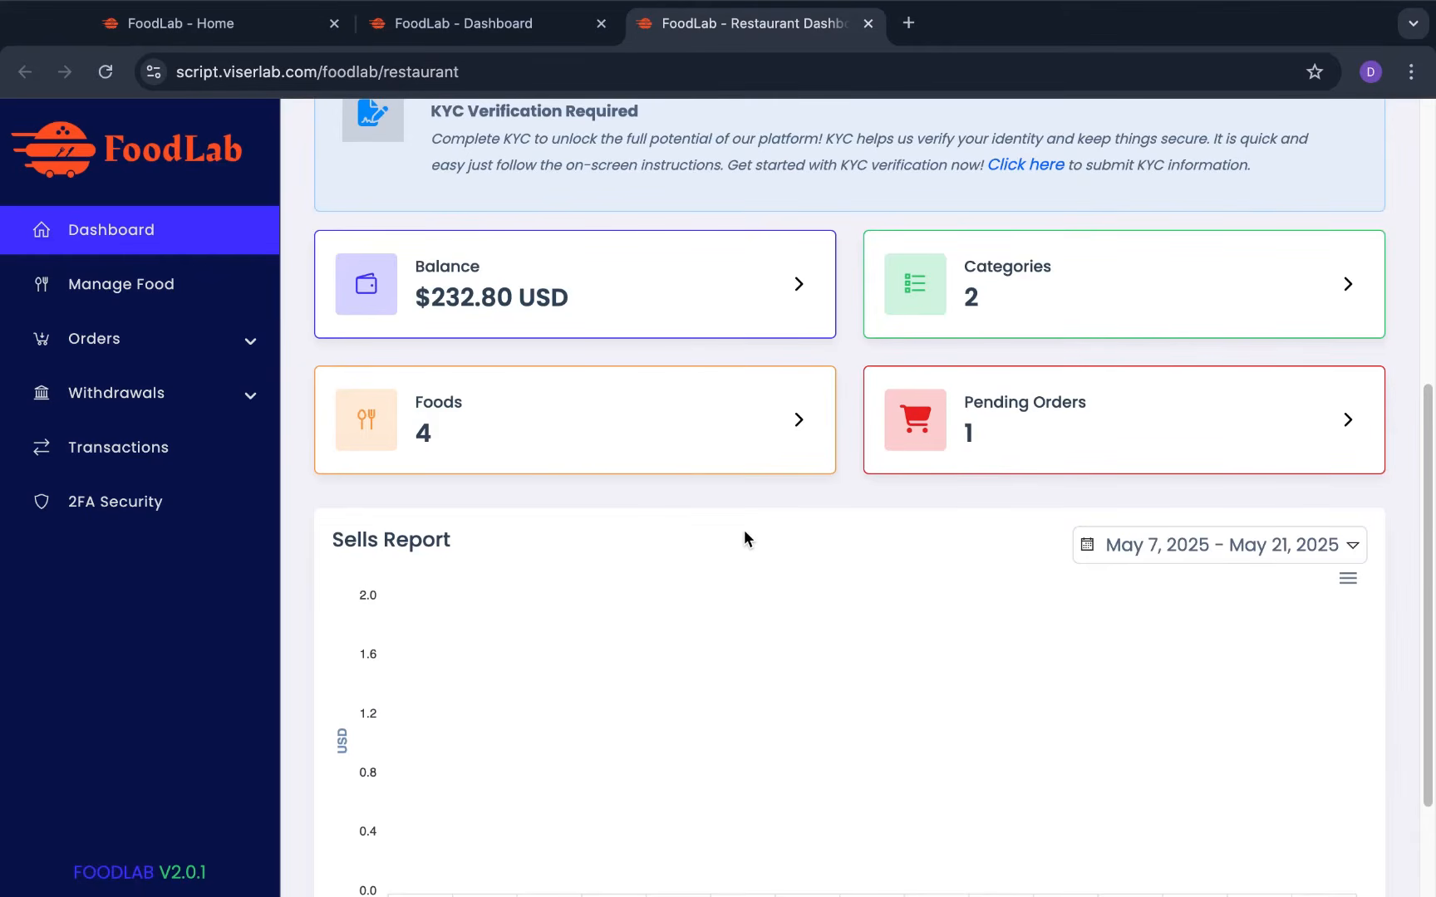
scroll(861, 505, up, 1)
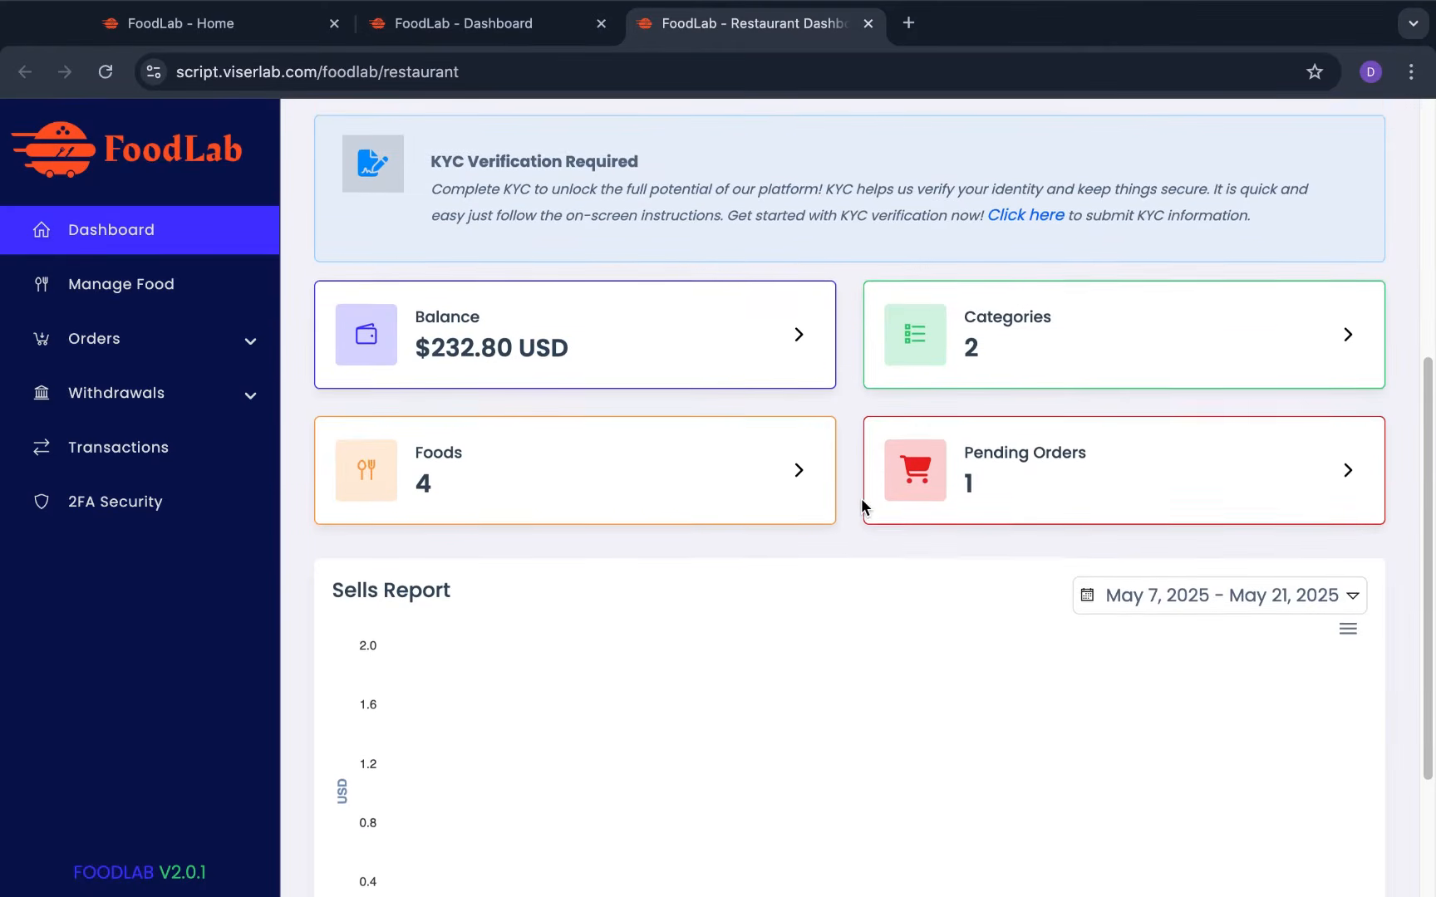
scroll(862, 504, down, 2)
scroll(861, 504, down, 2)
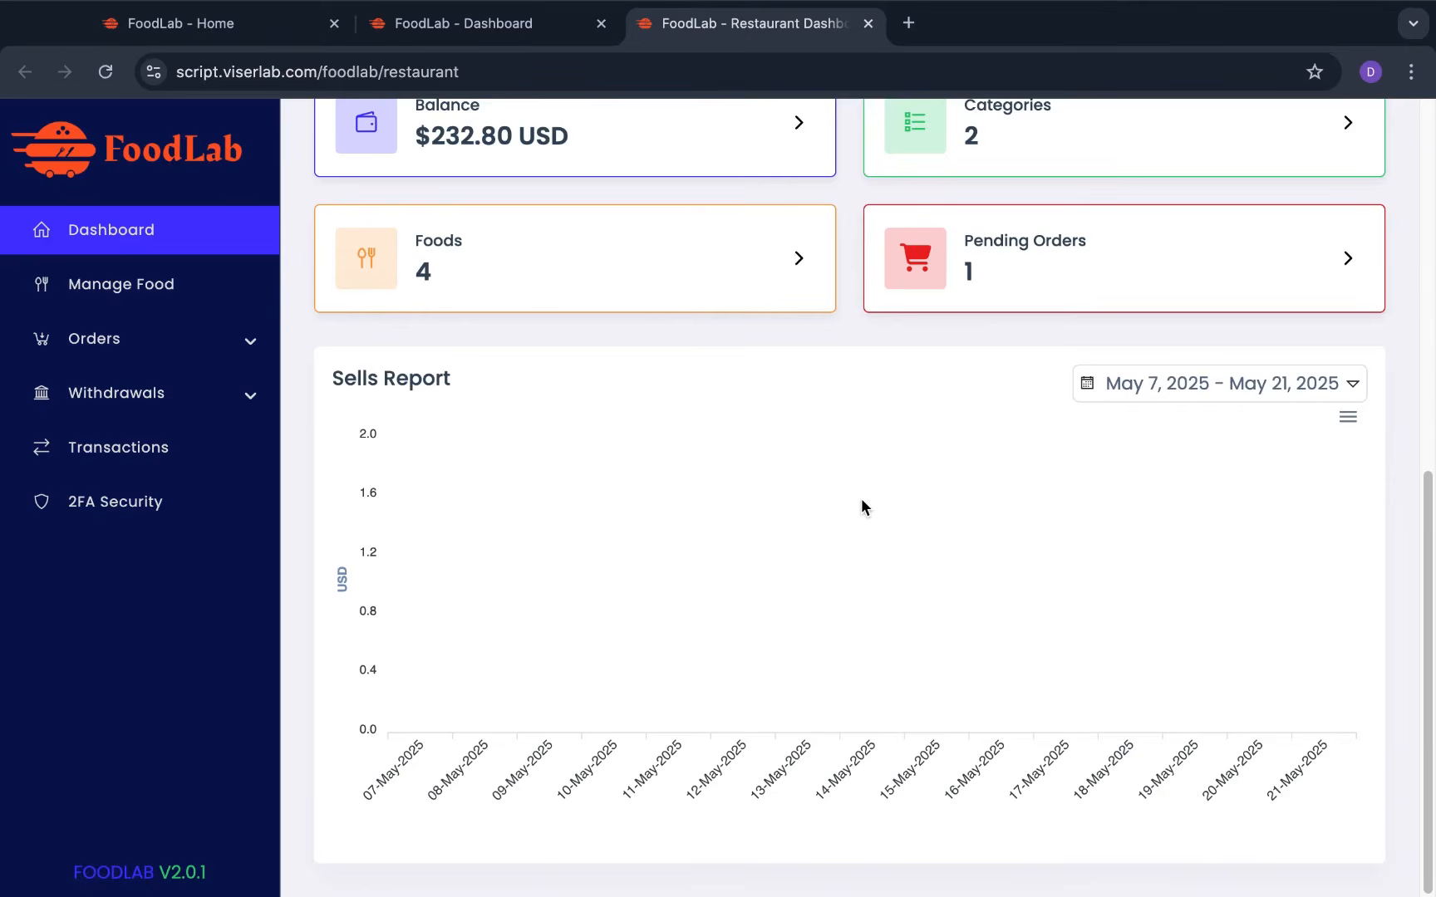
scroll(862, 504, up, 3)
scroll(862, 504, up, 4)
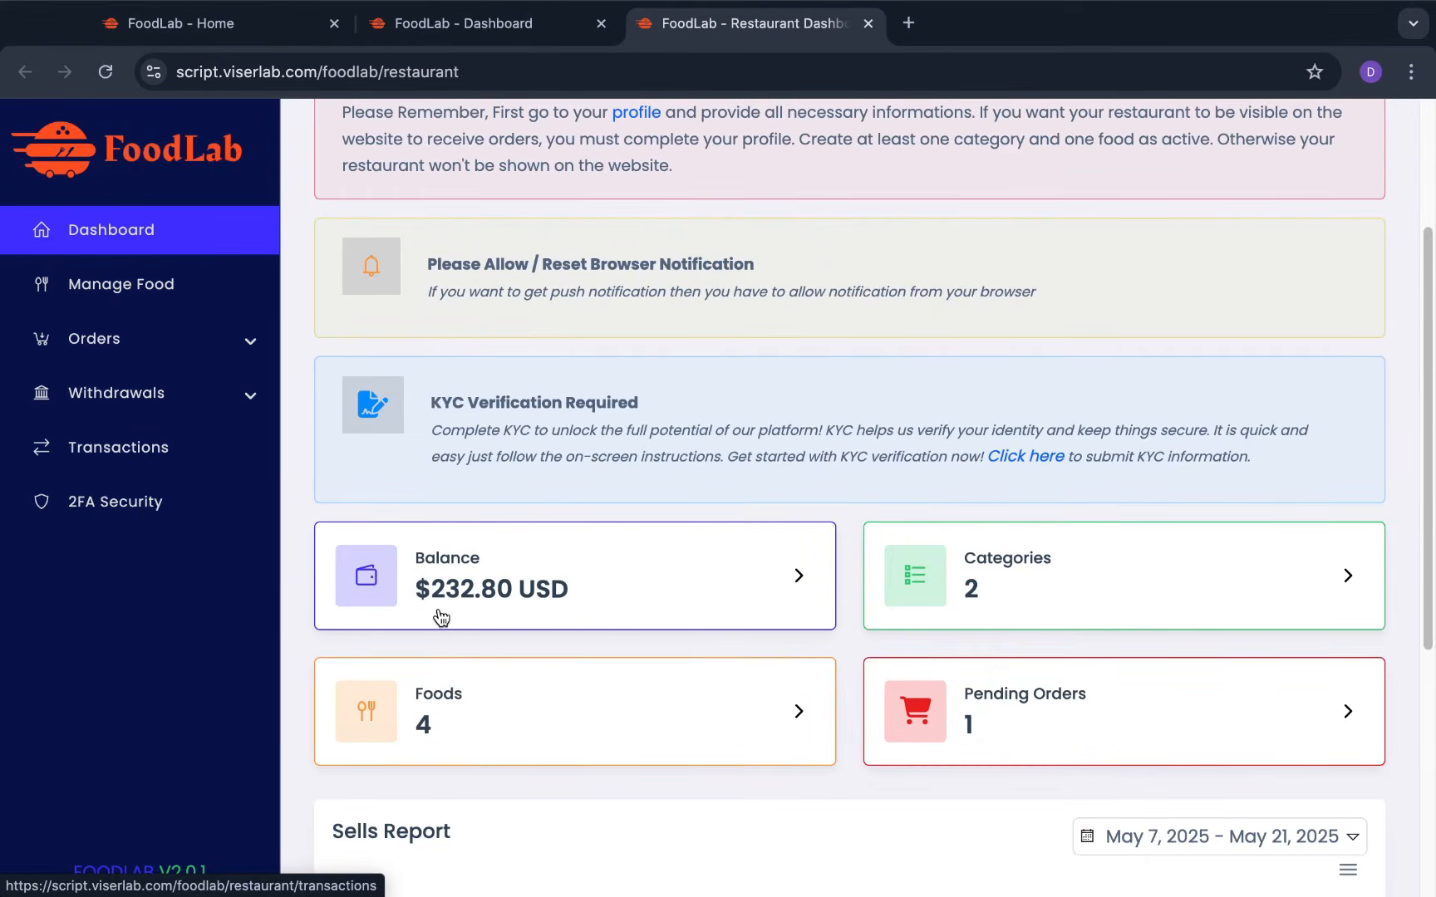
Open the food categories list, then open and close the Add New form without saving
click(188, 294)
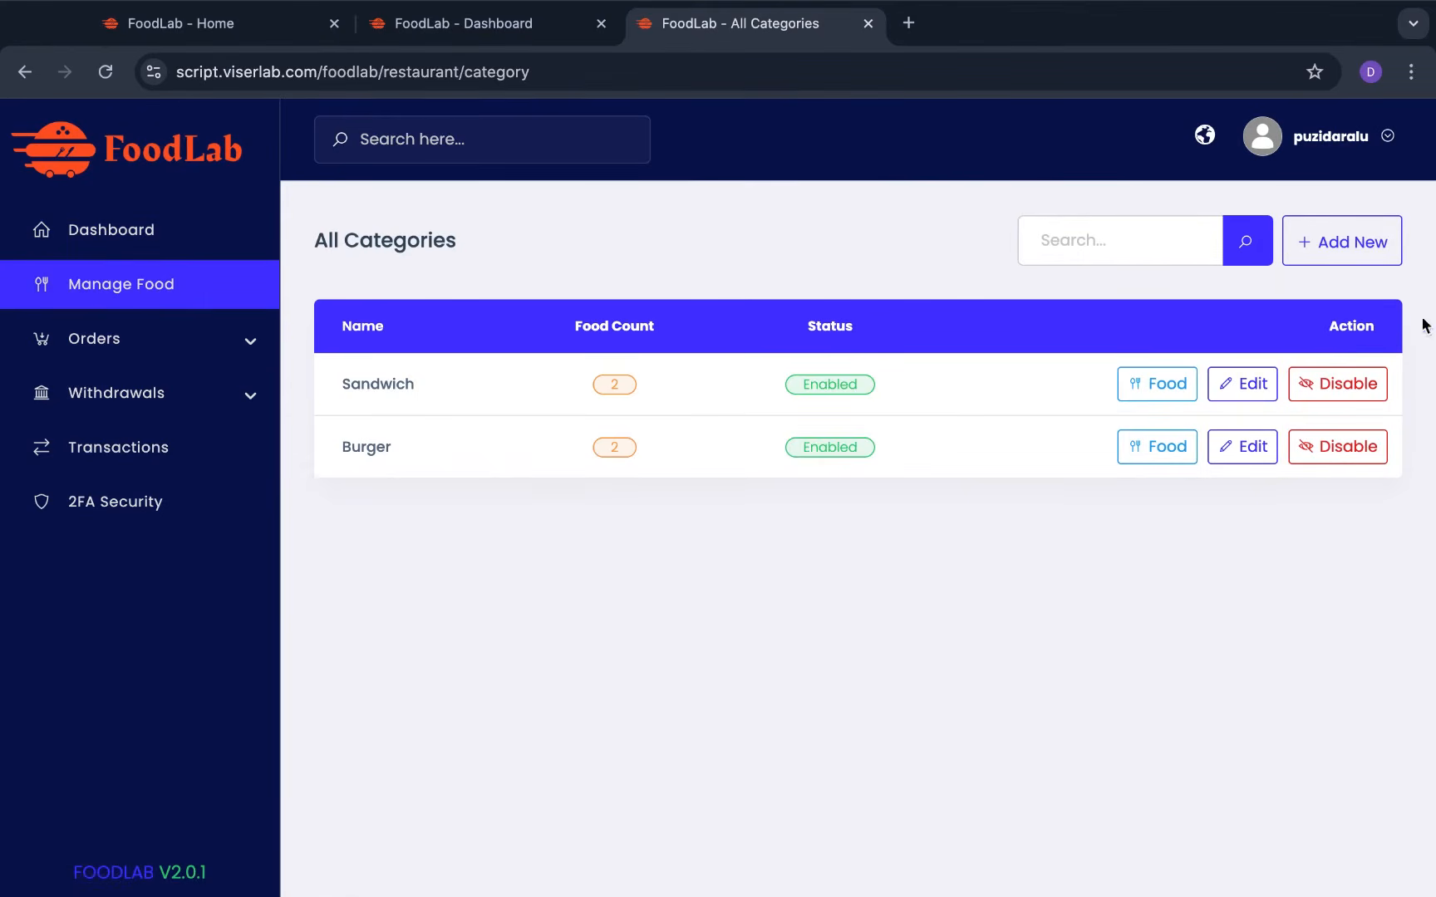
click(1372, 264)
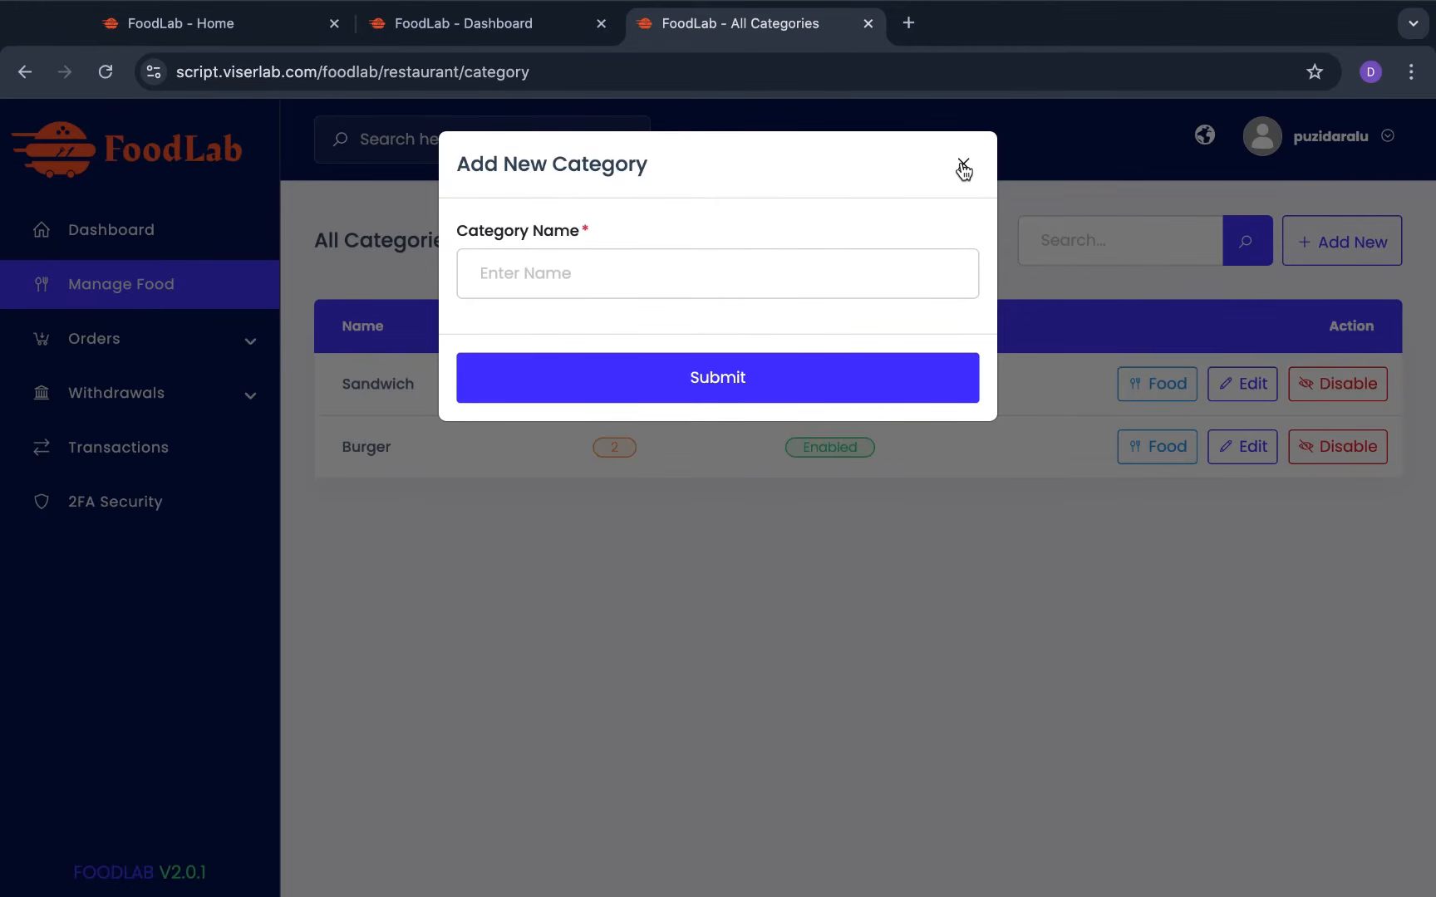
click(807, 268)
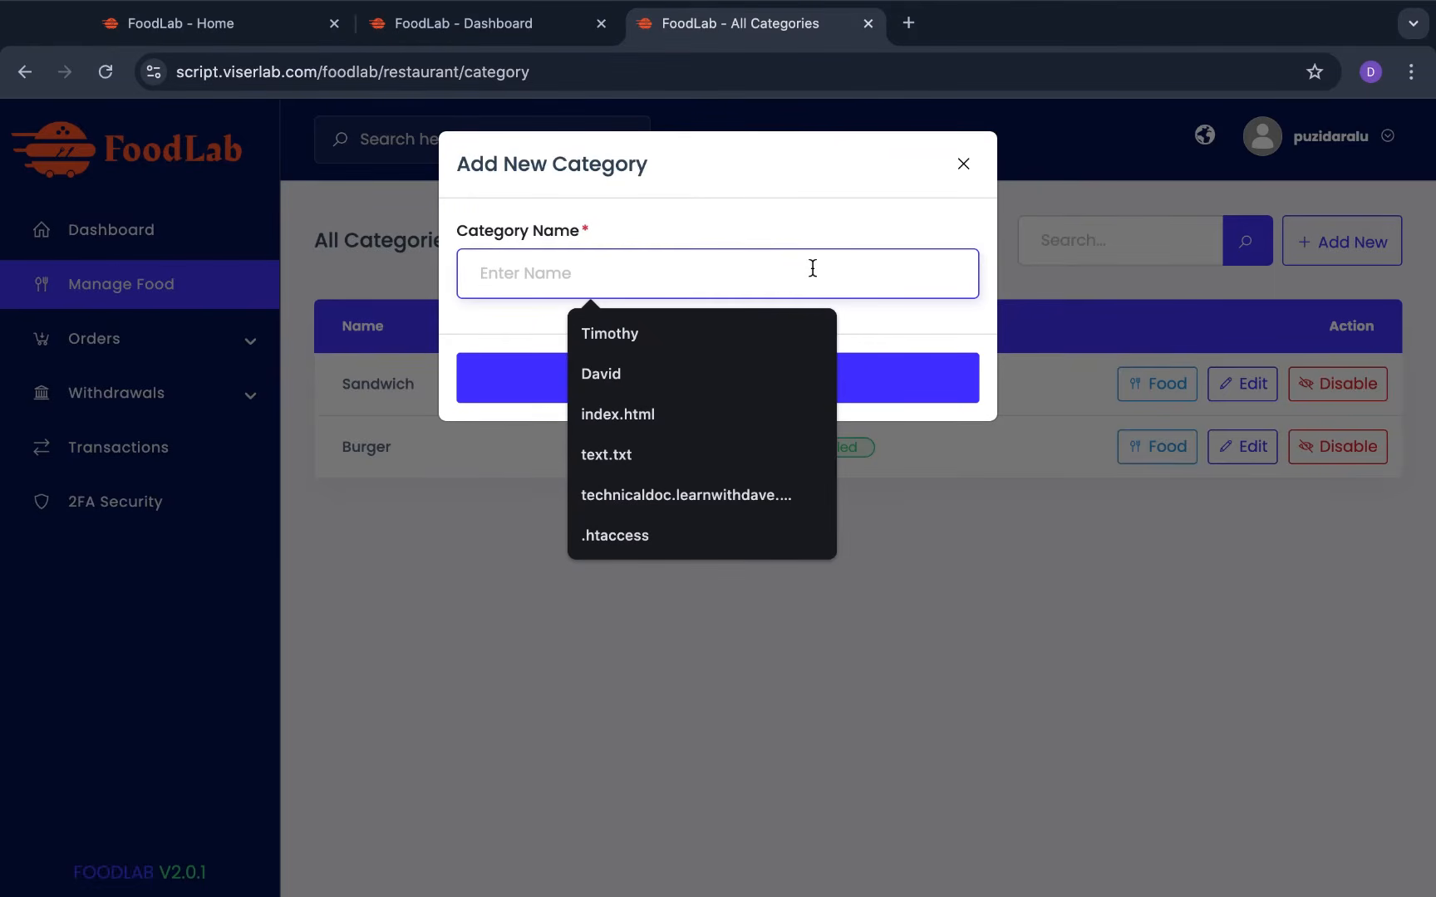
click(978, 323)
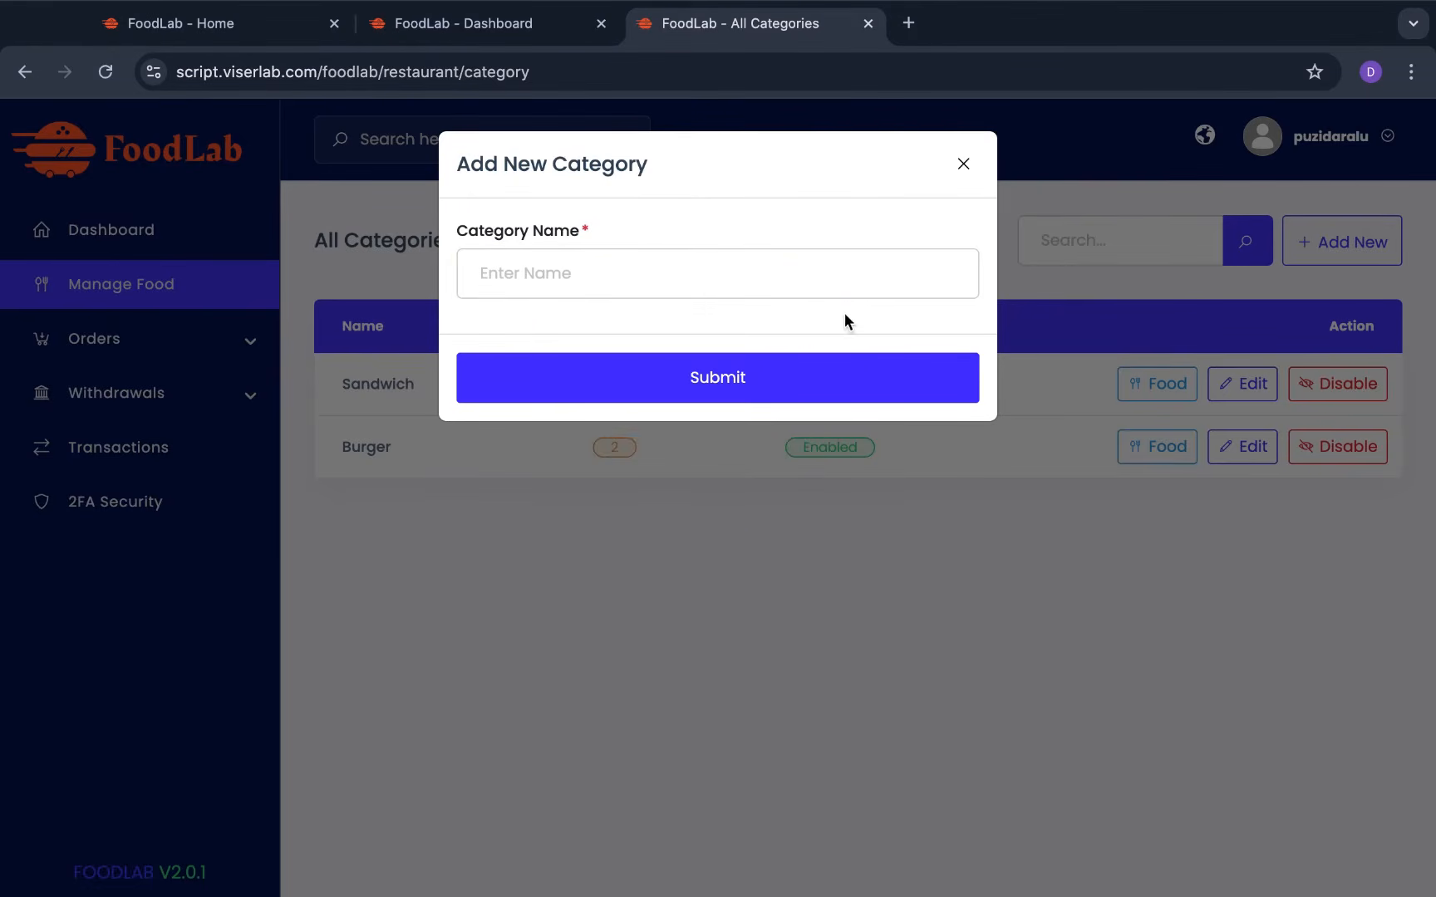
click(964, 164)
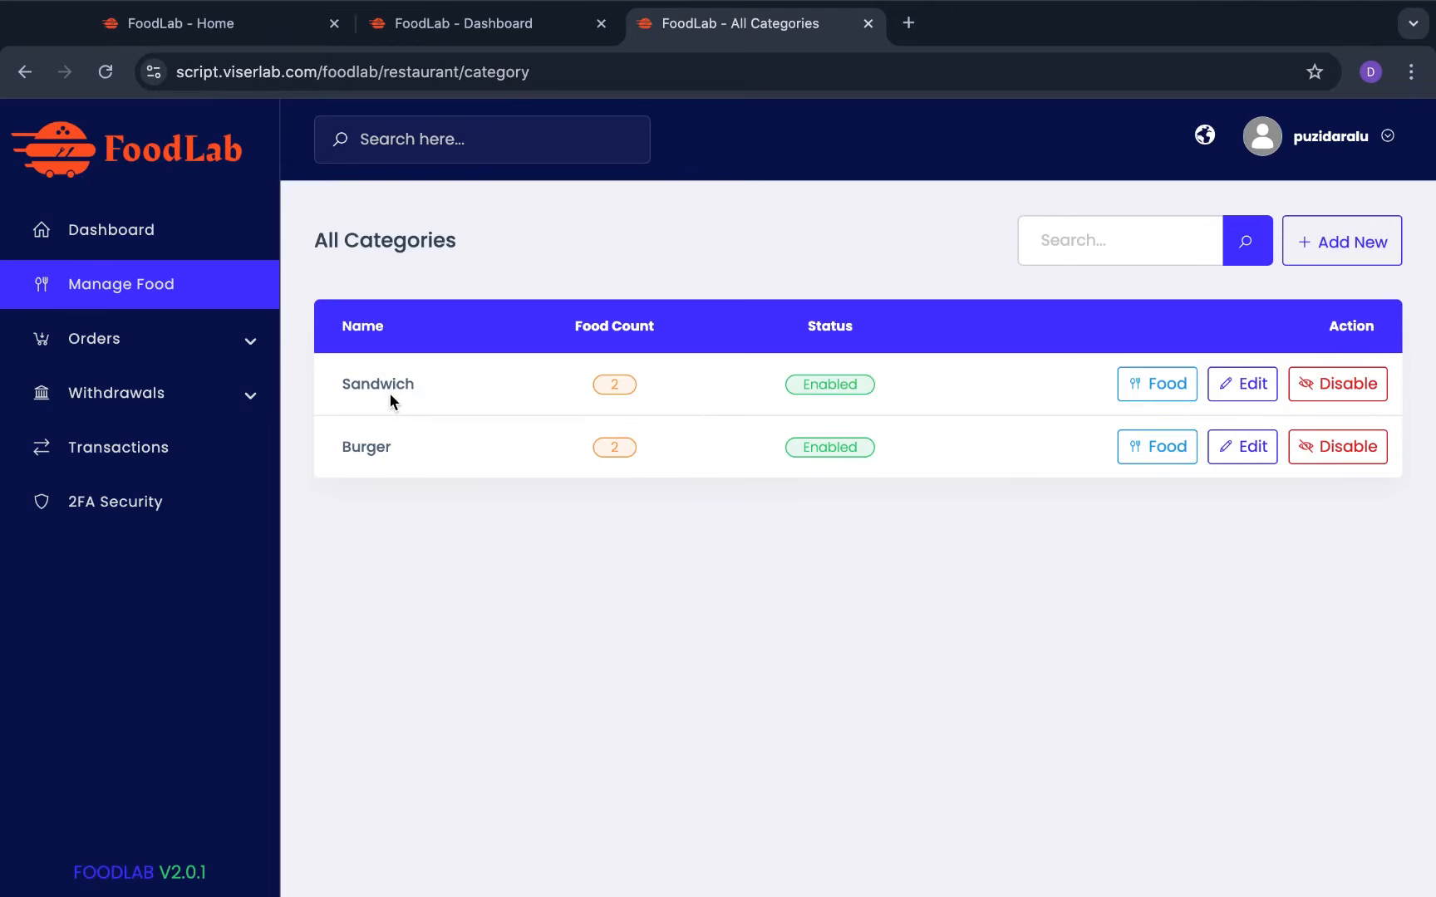
Review pending orders and their details, then delivered and canceled orders, and go to Withdraw Money
click(249, 354)
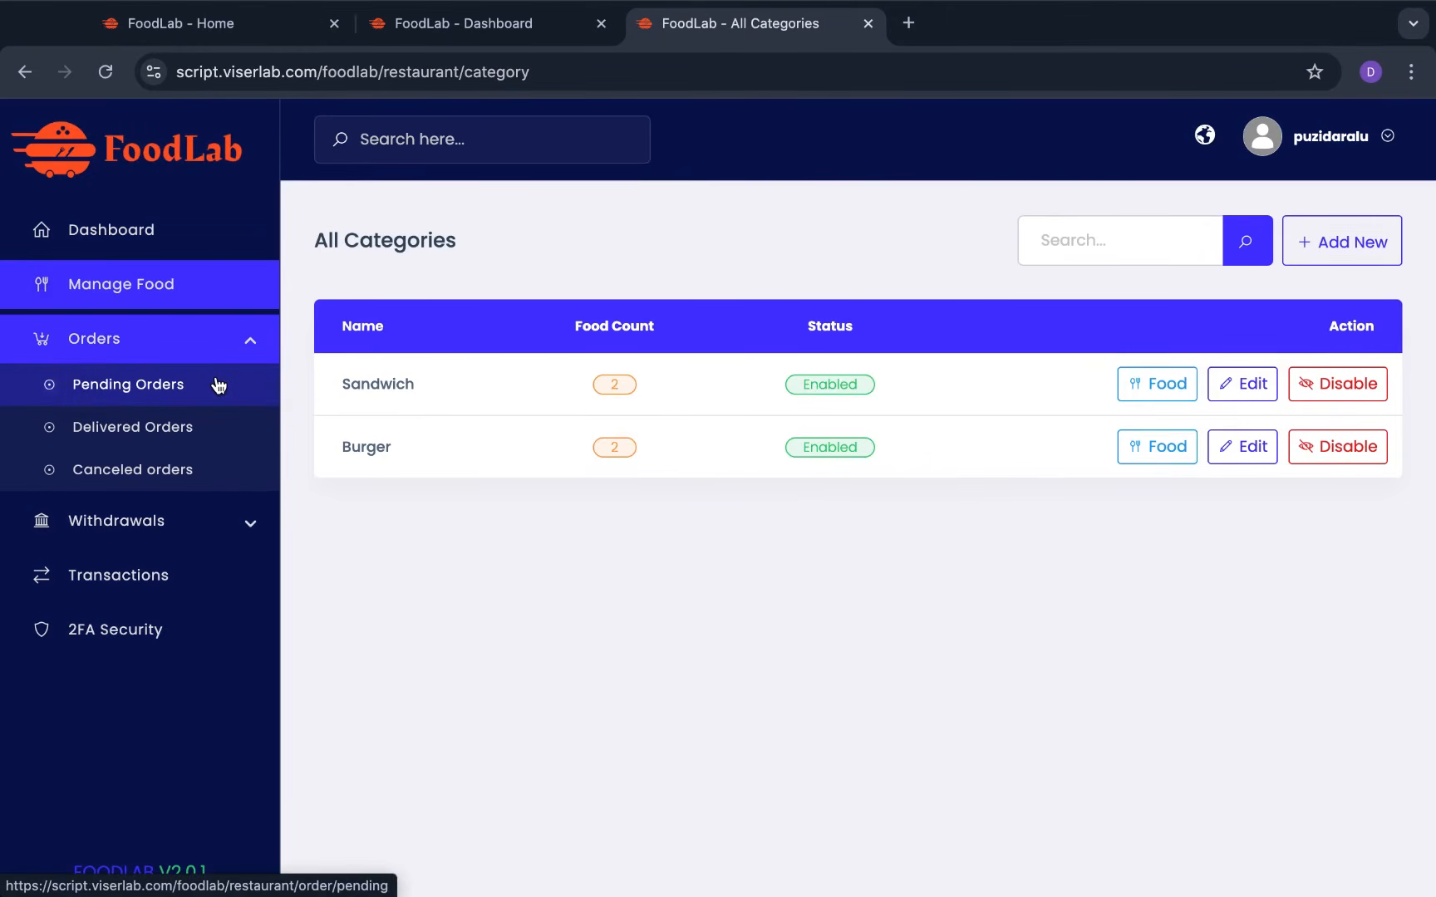
click(217, 384)
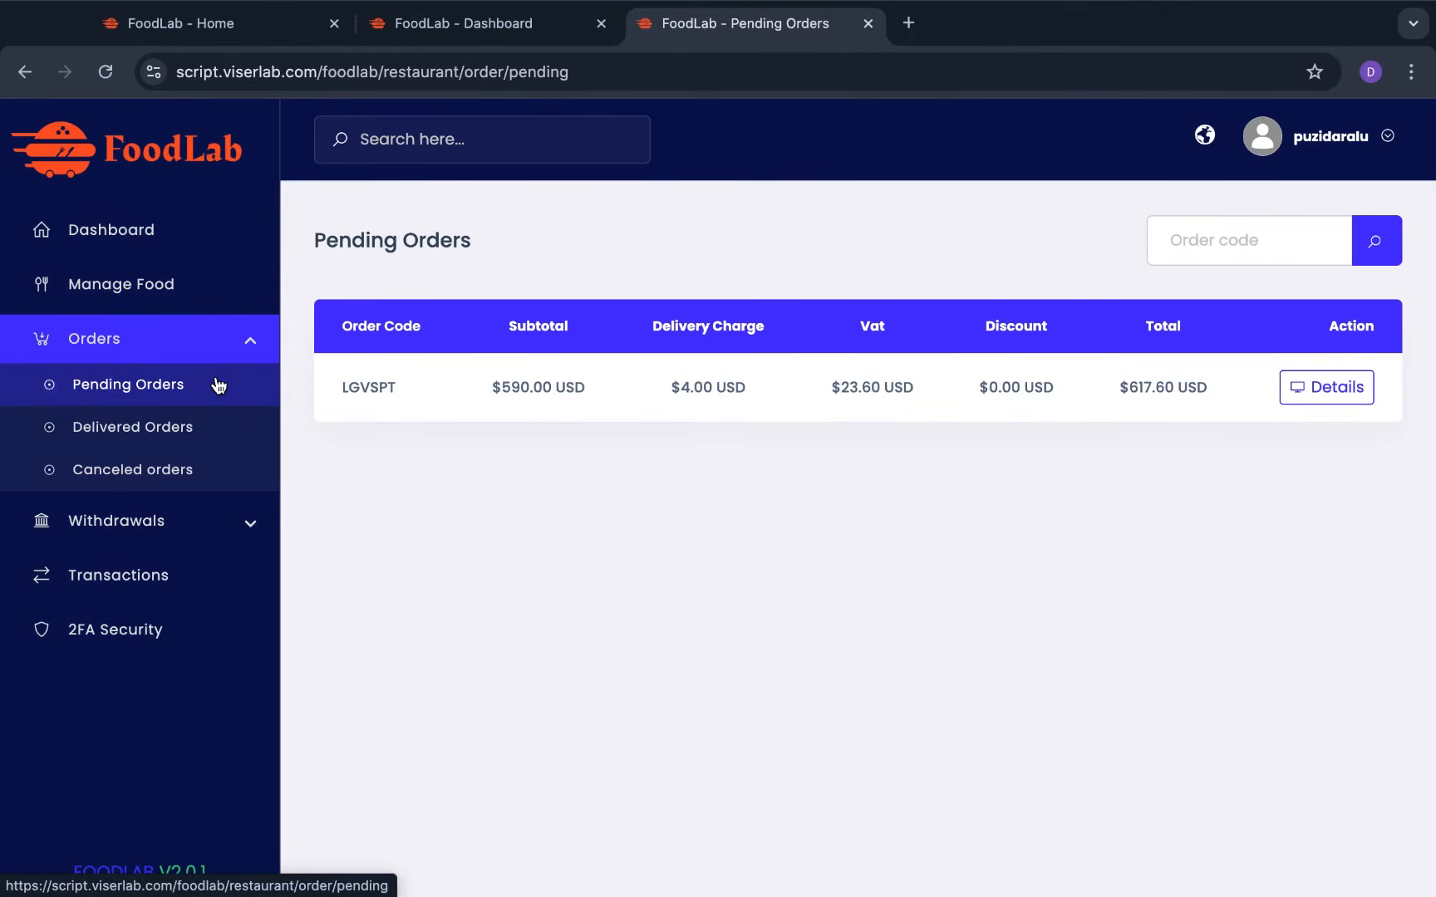
click(1313, 391)
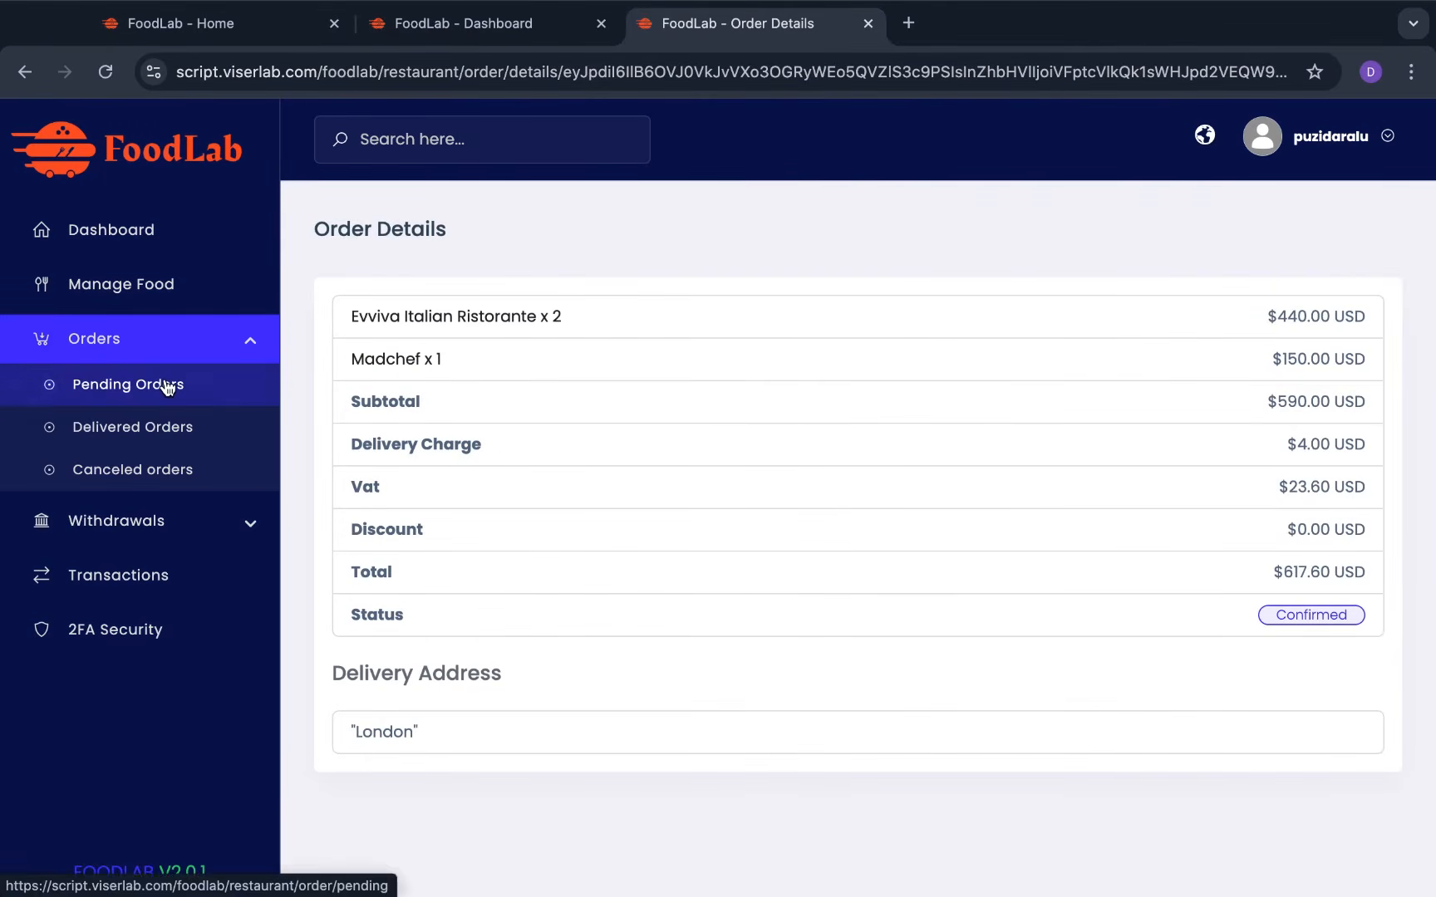
click(169, 432)
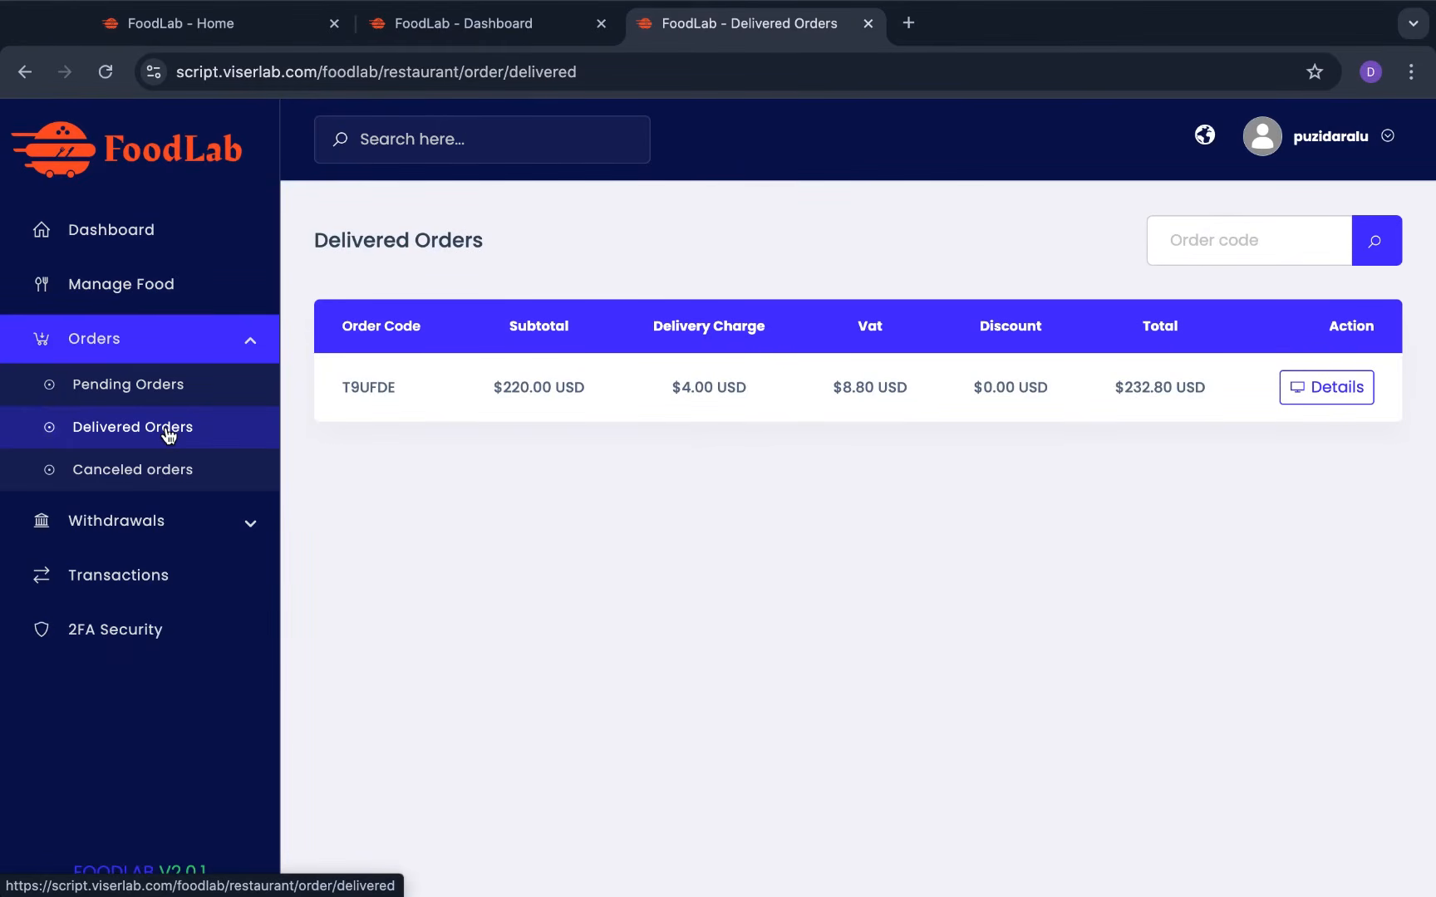
click(131, 474)
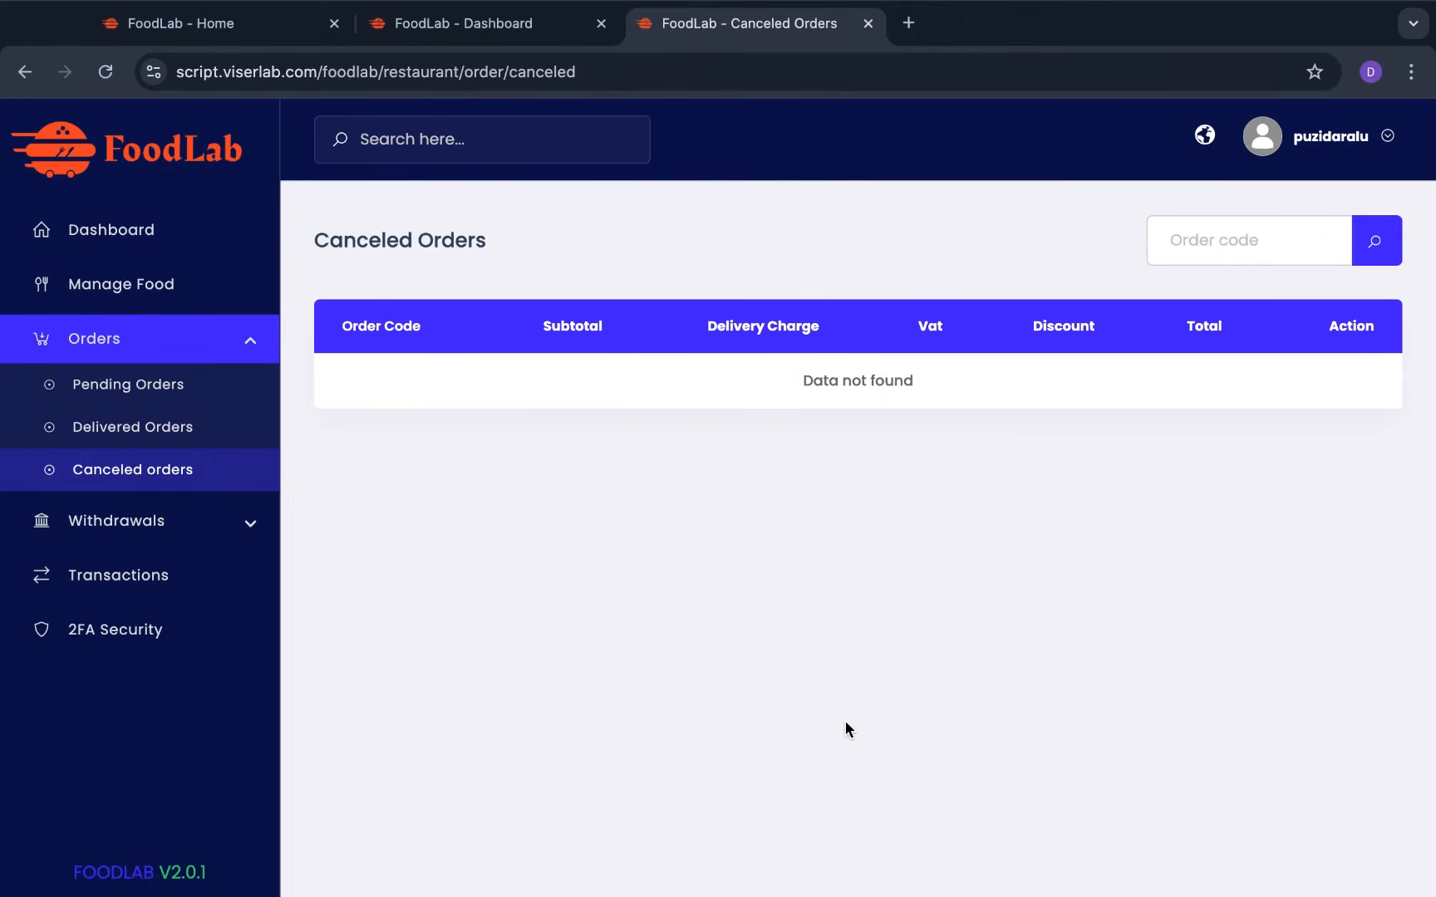
click(218, 536)
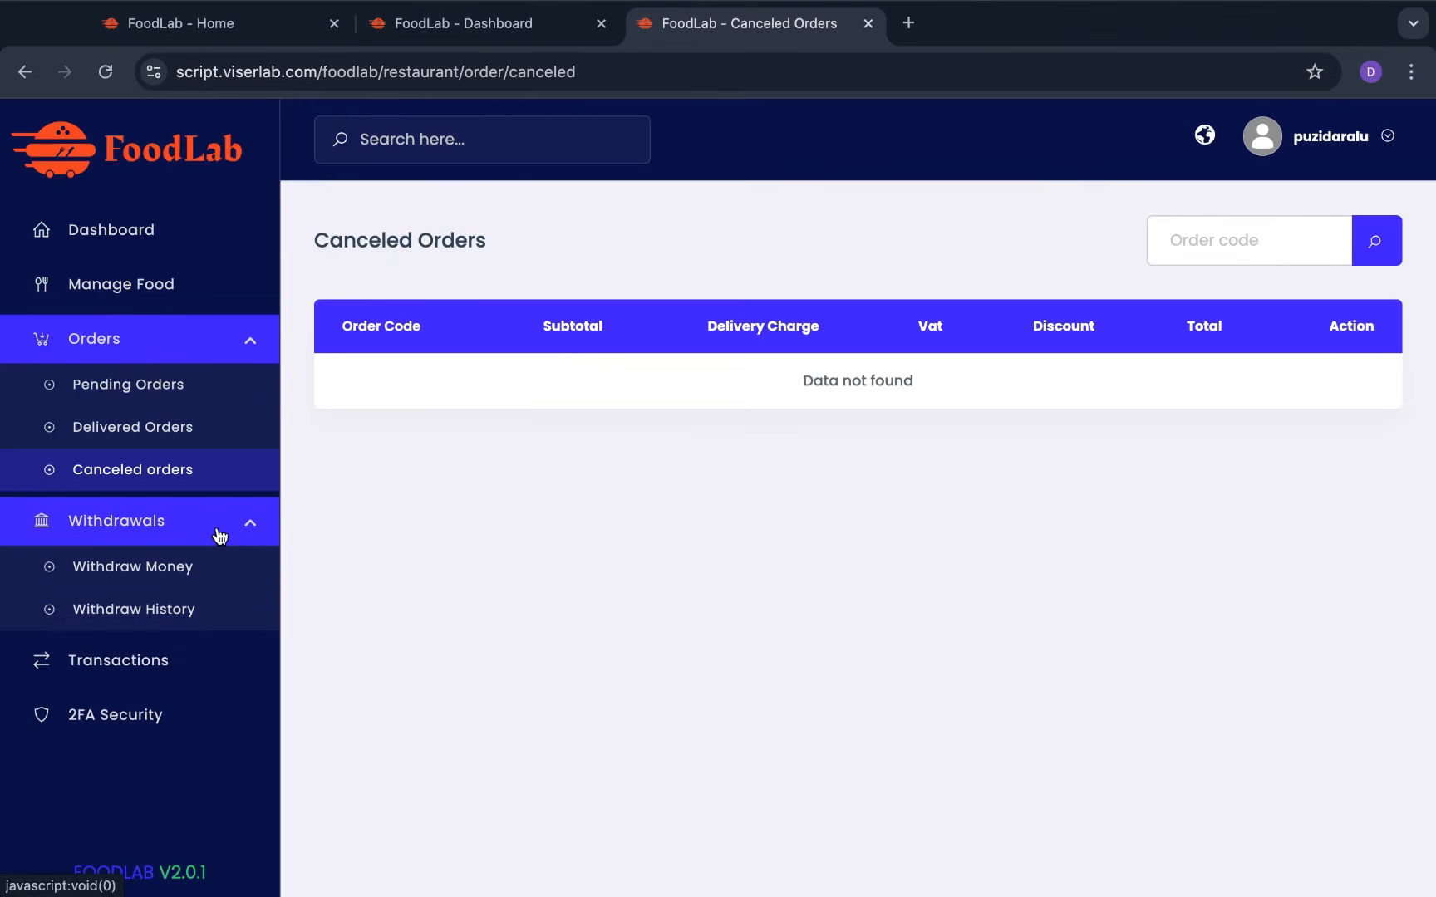
click(172, 567)
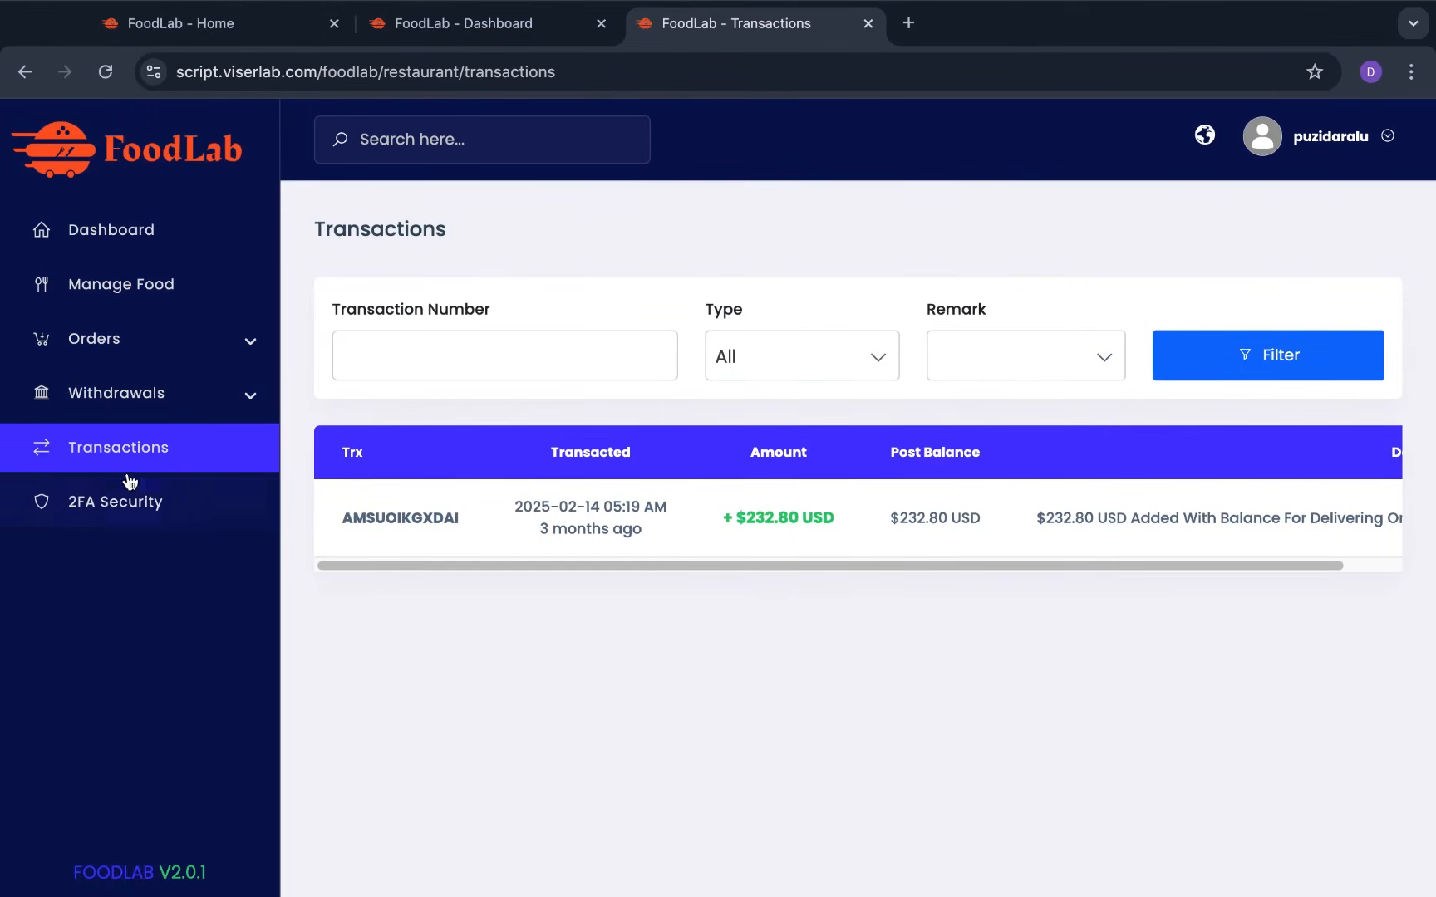
Look over the 2FA Security page's QR code and setup key, then go back to the Dashboard
click(129, 502)
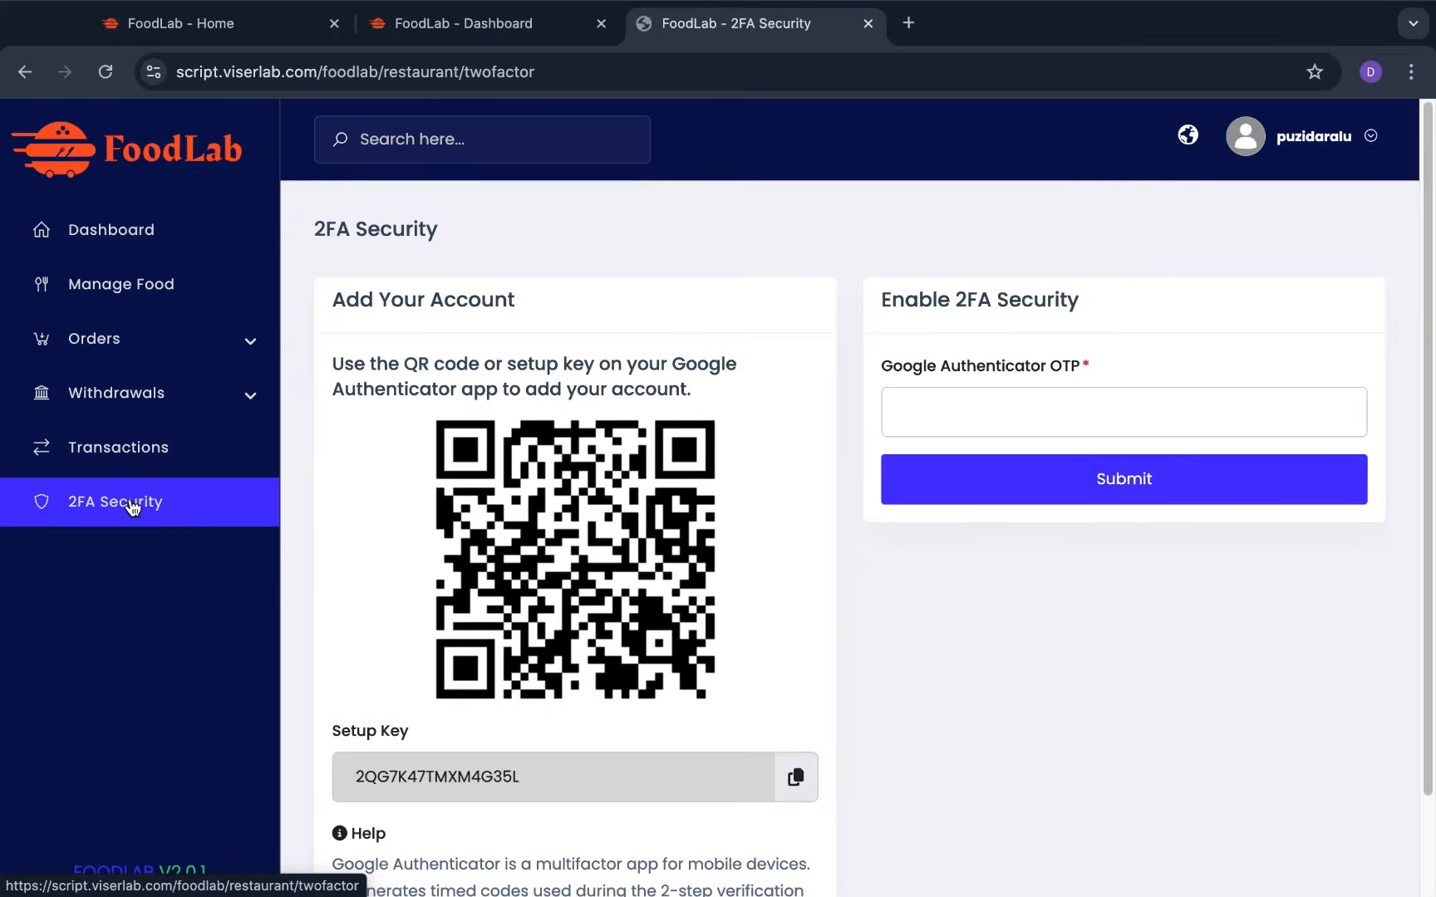
scroll(978, 478, down, 2)
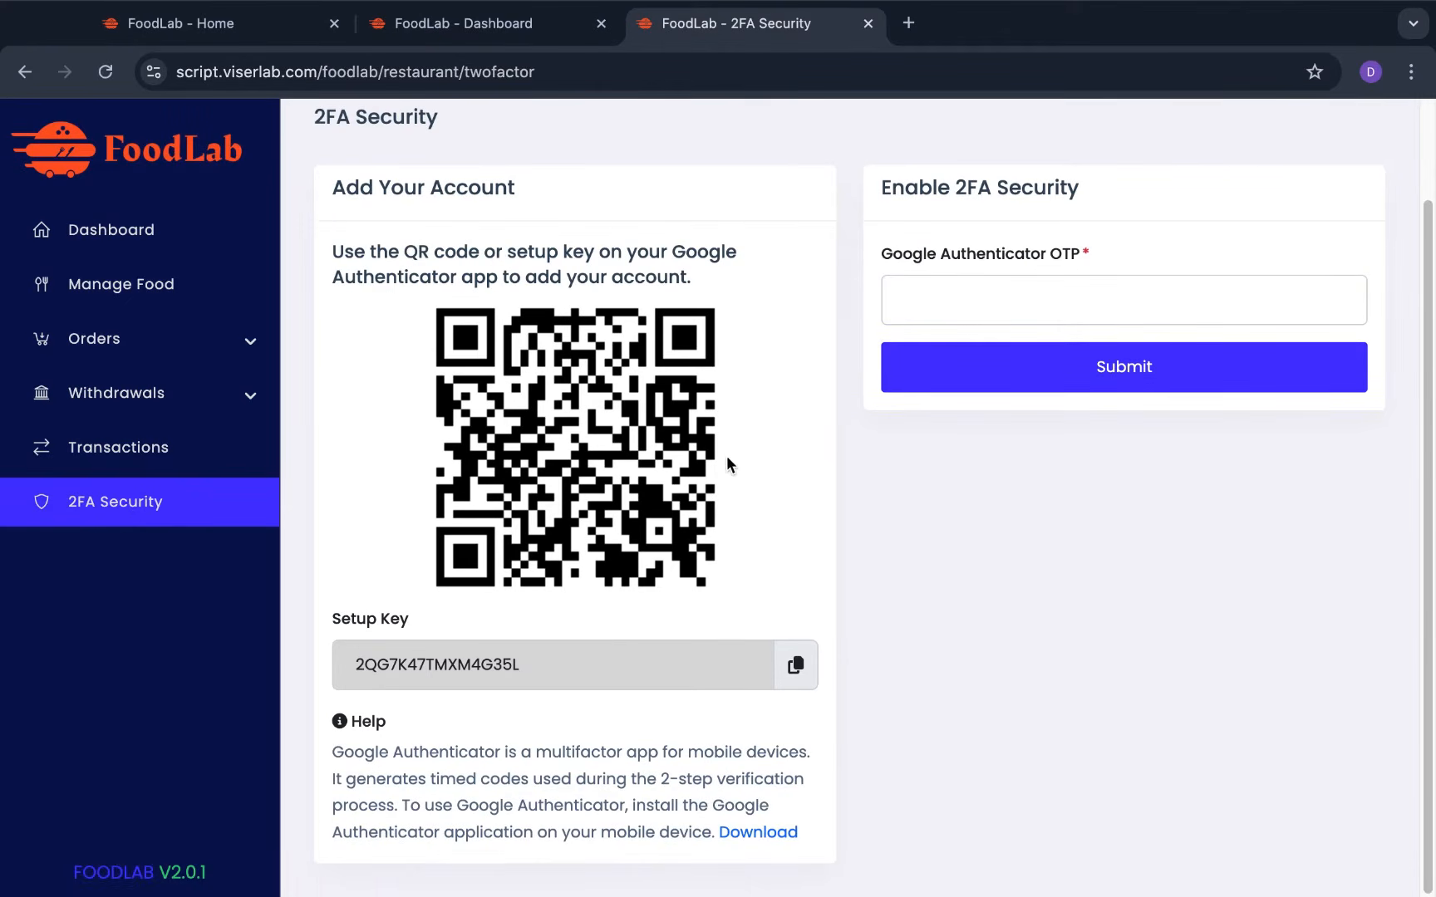
scroll(605, 405, up, 2)
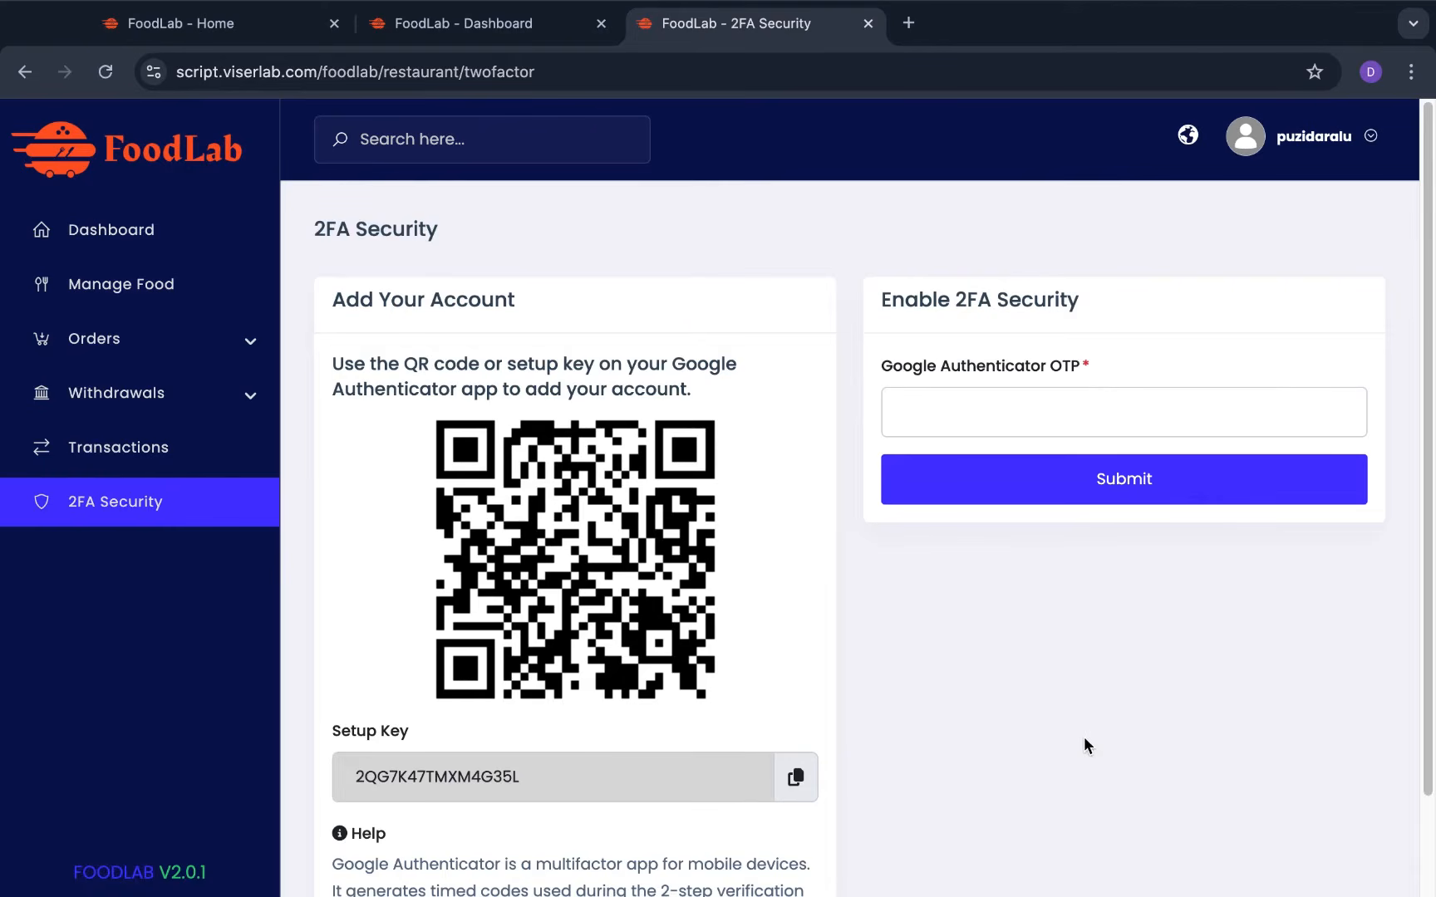
scroll(844, 688, down, 2)
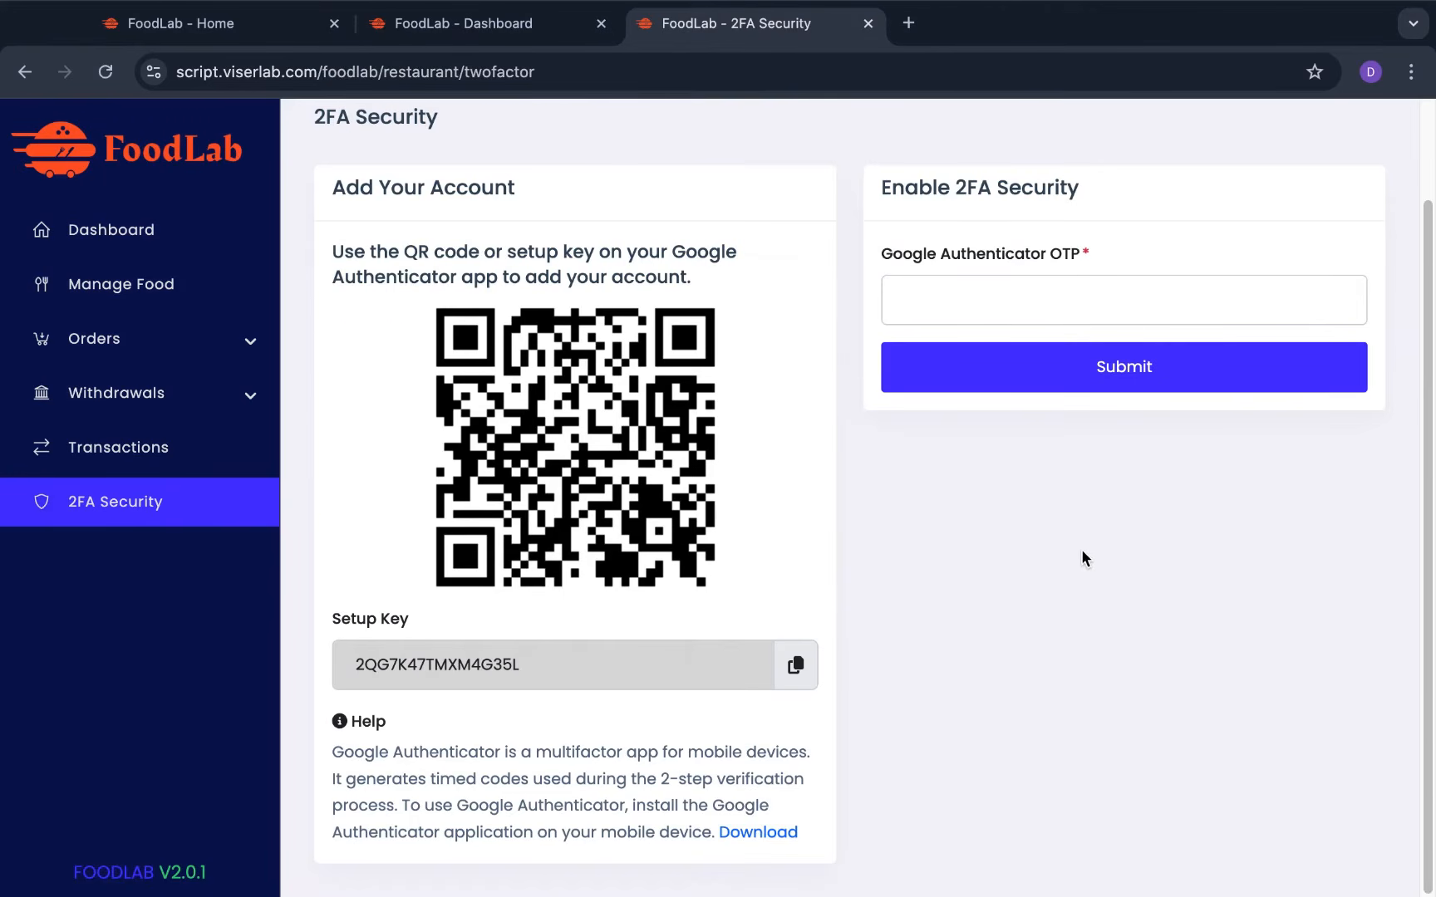
scroll(1080, 553, up, 2)
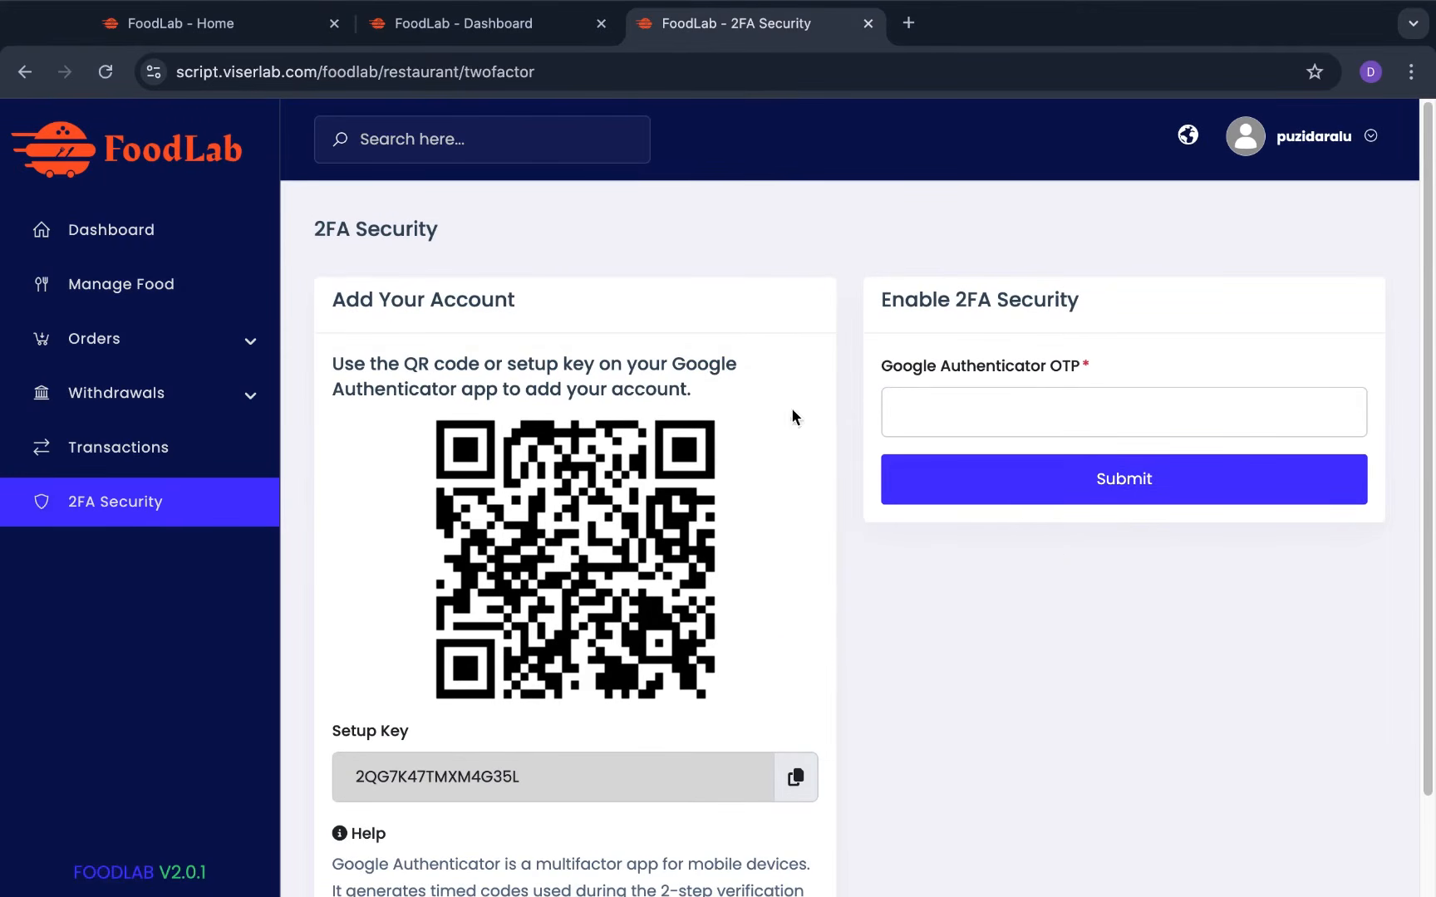
click(54, 229)
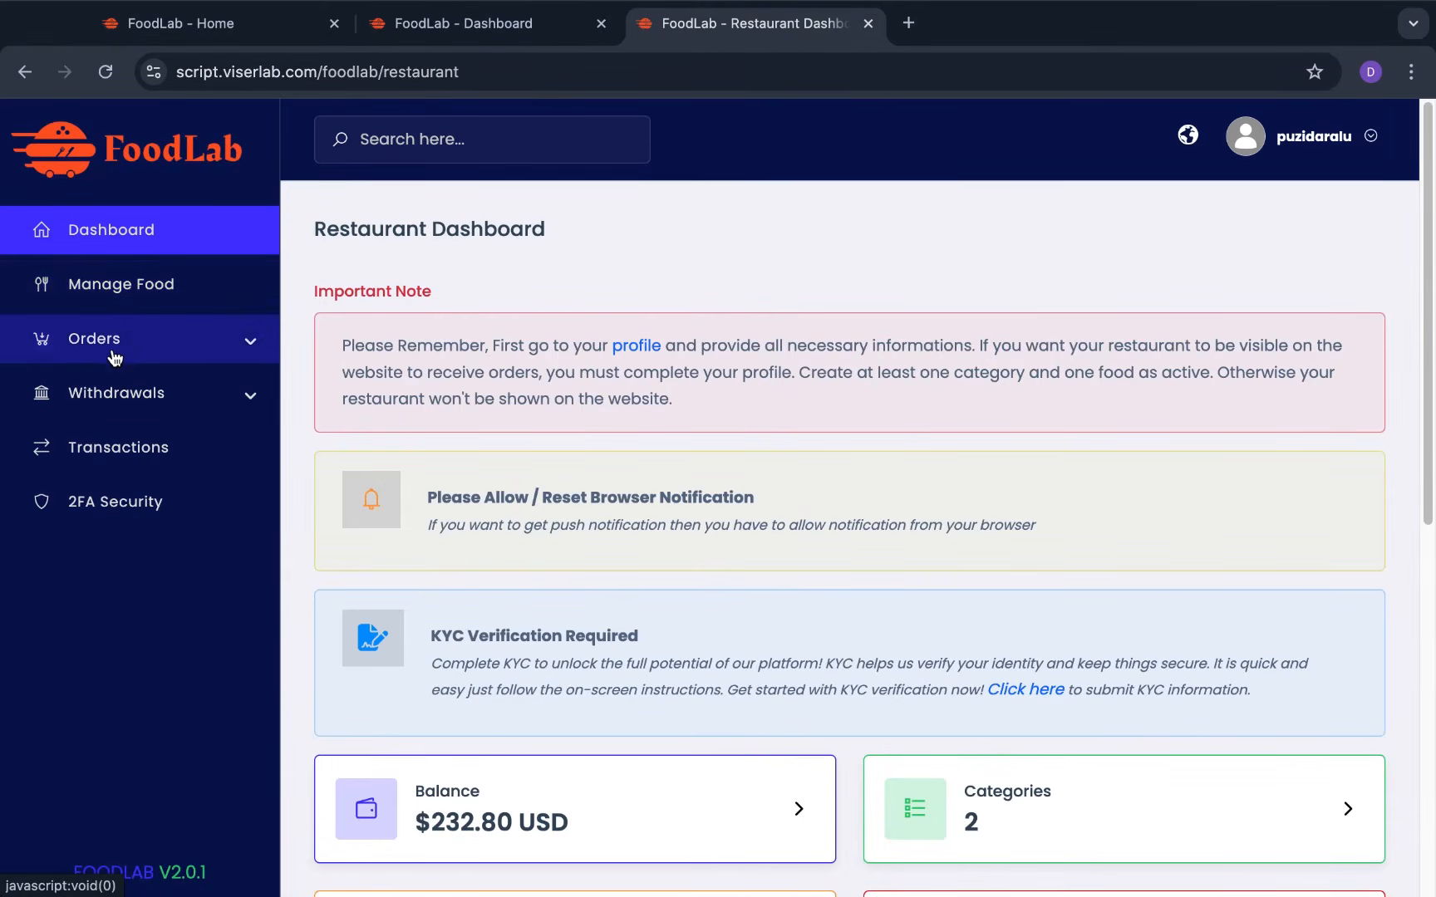
Switch to the FoodLab - Home tab and scroll through Our Restaurants and Featured Restaurants
click(181, 12)
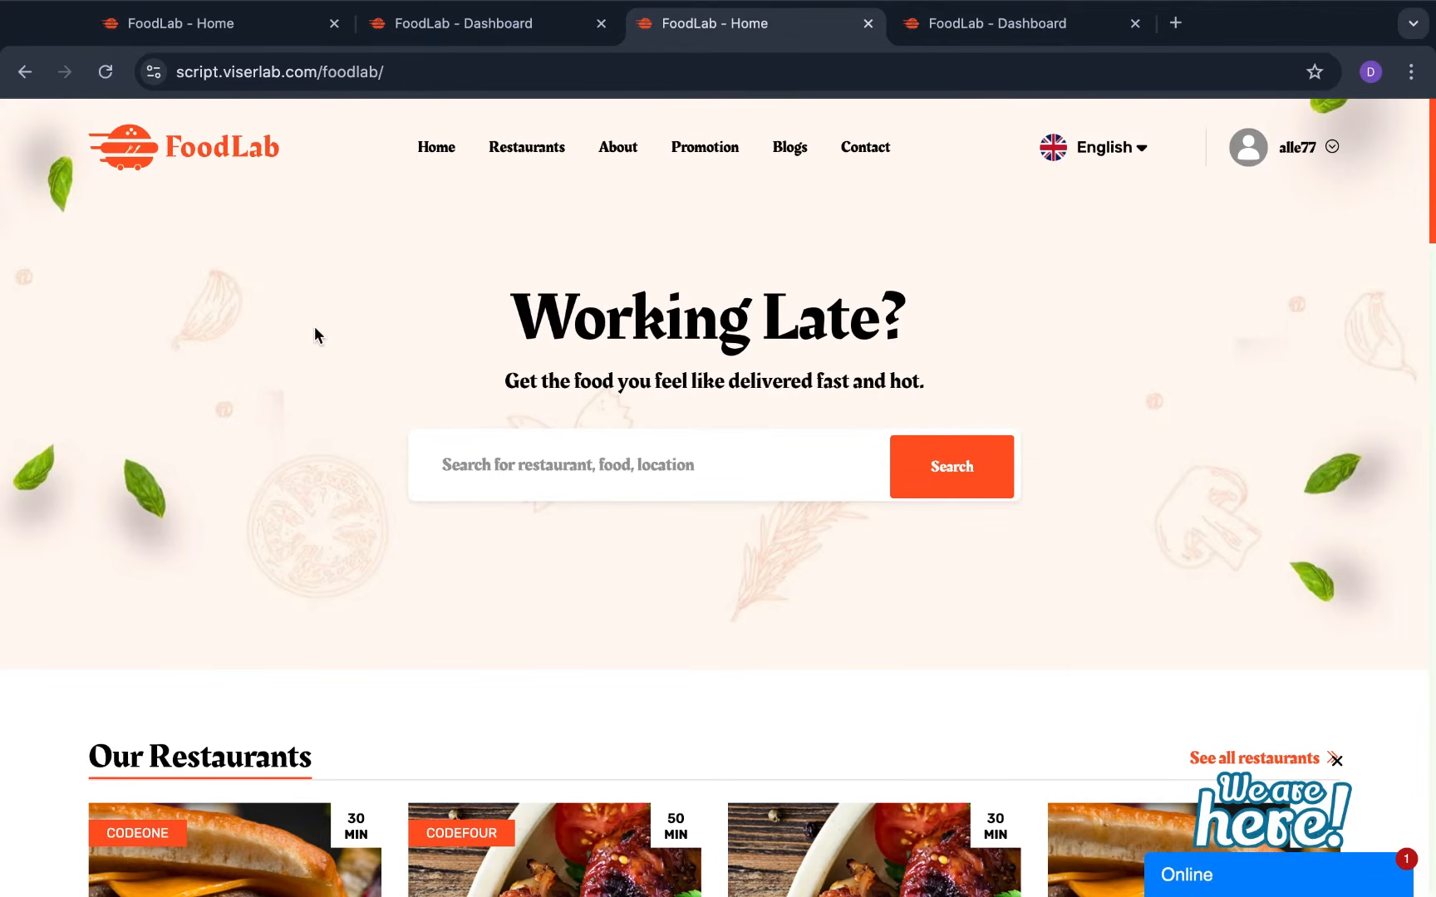
scroll(314, 331, down, 8)
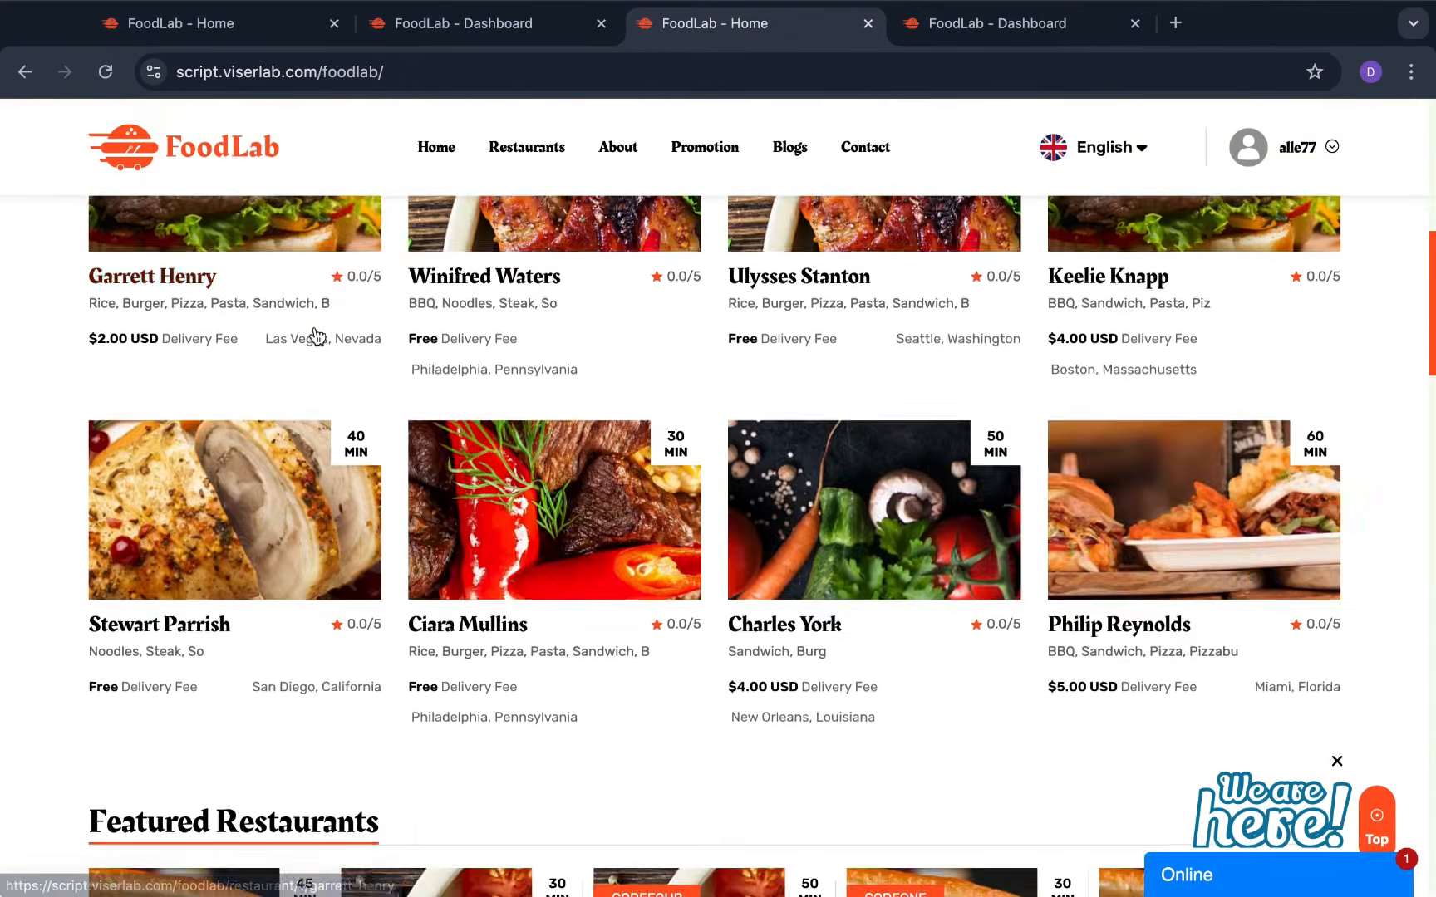
scroll(316, 335, down, 5)
scroll(314, 335, up, 15)
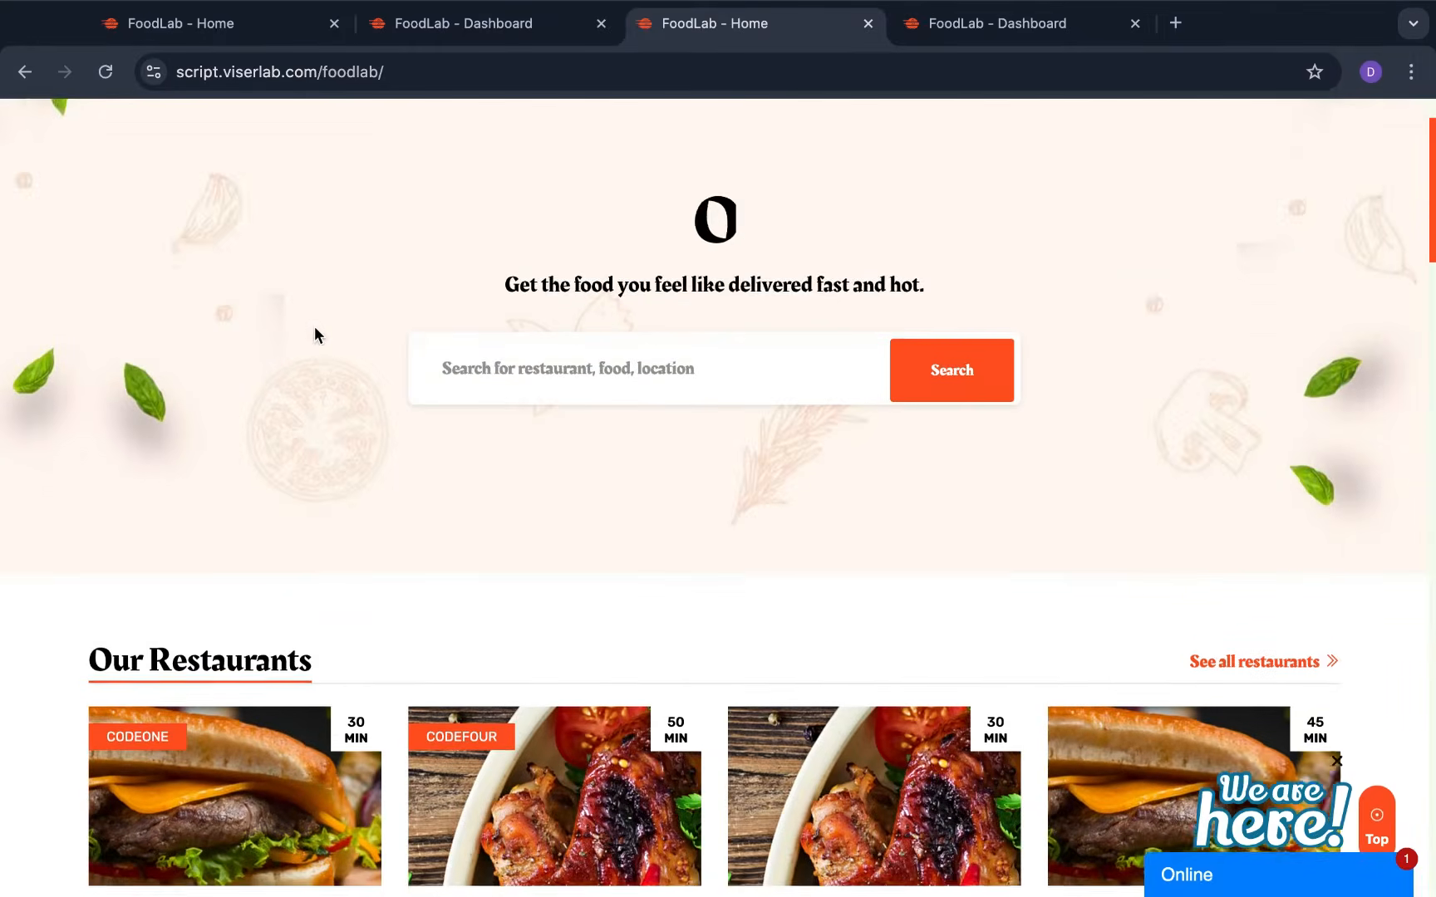
scroll(314, 335, down, 6)
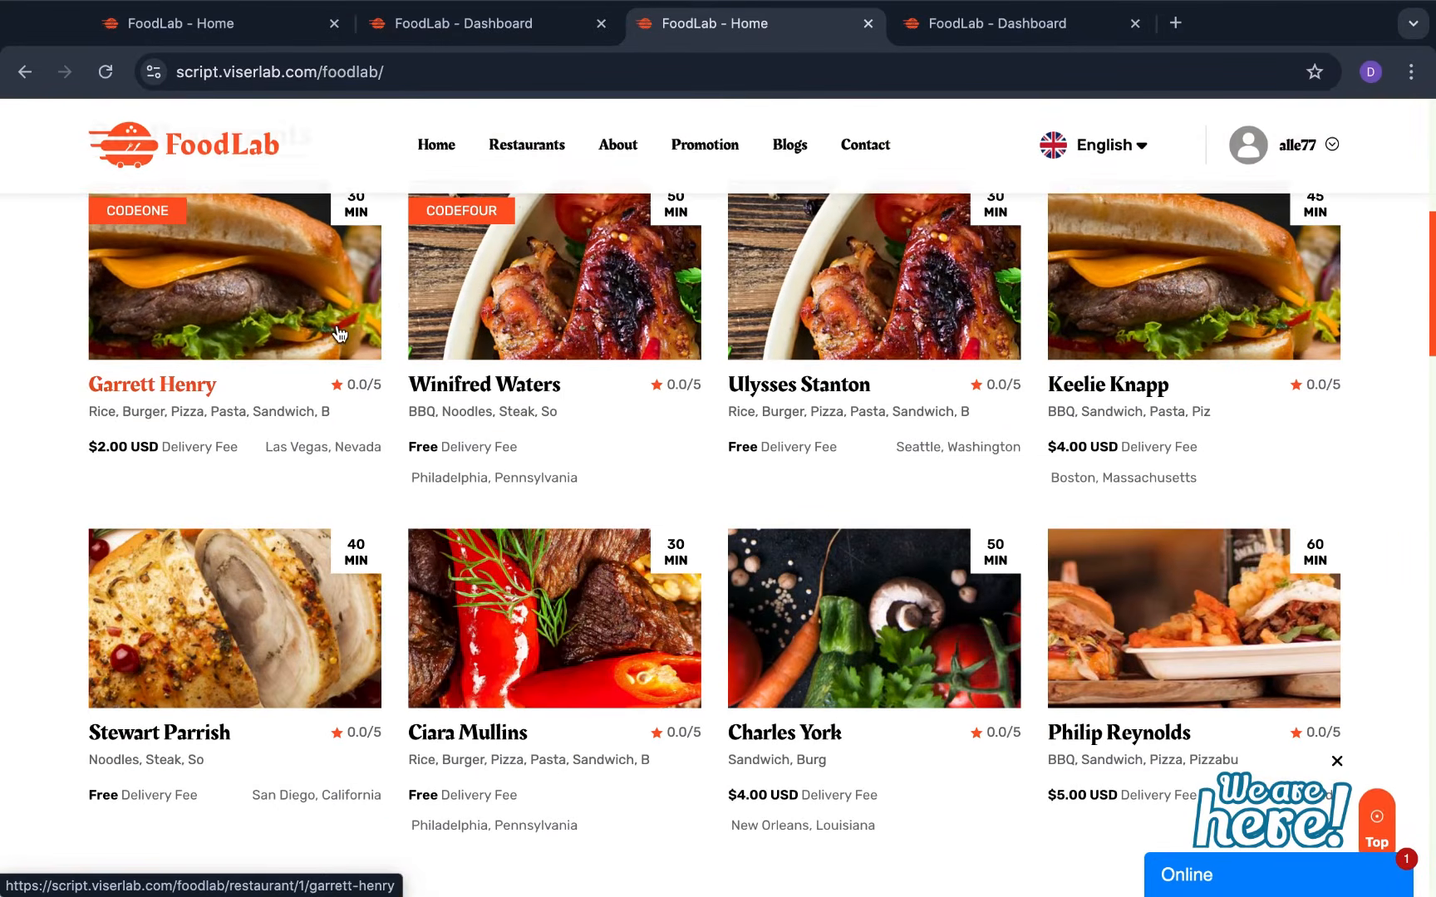
scroll(563, 669, down, 4)
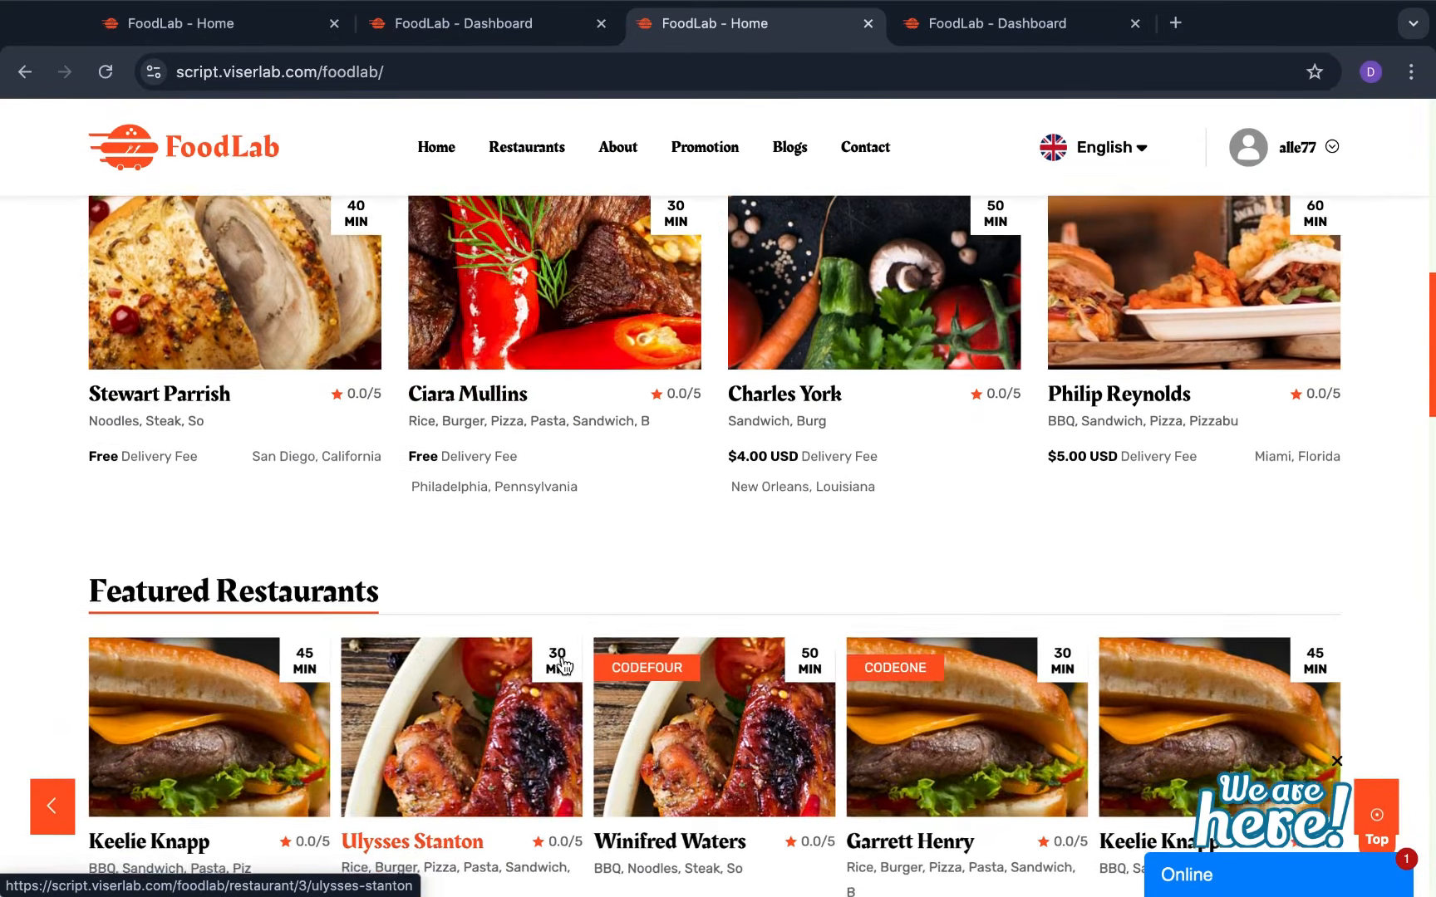
scroll(562, 664, down, 5)
scroll(562, 660, up, 15)
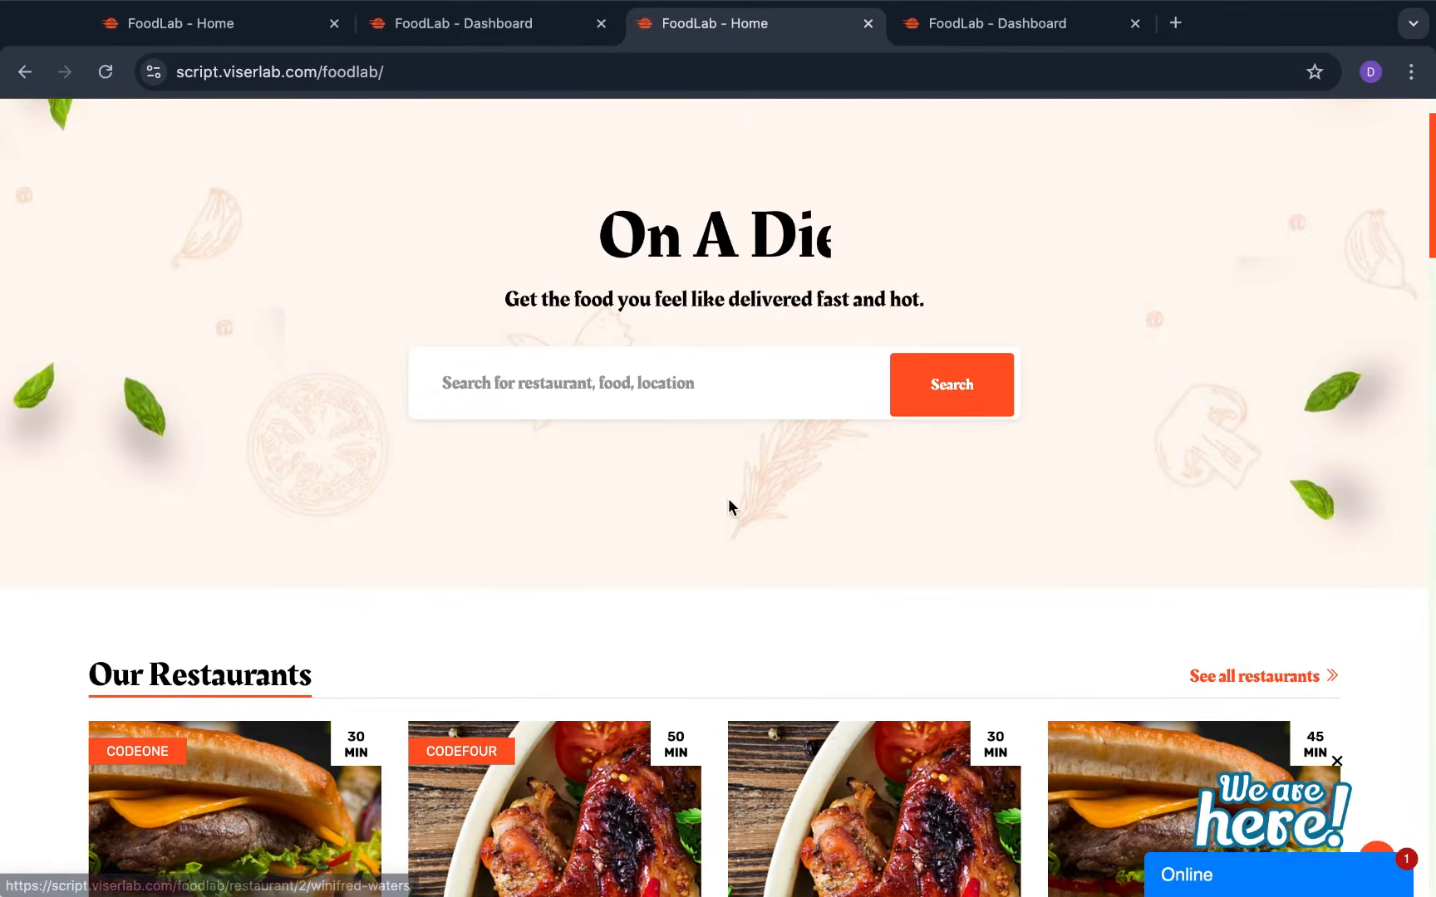
scroll(997, 299, up, 1)
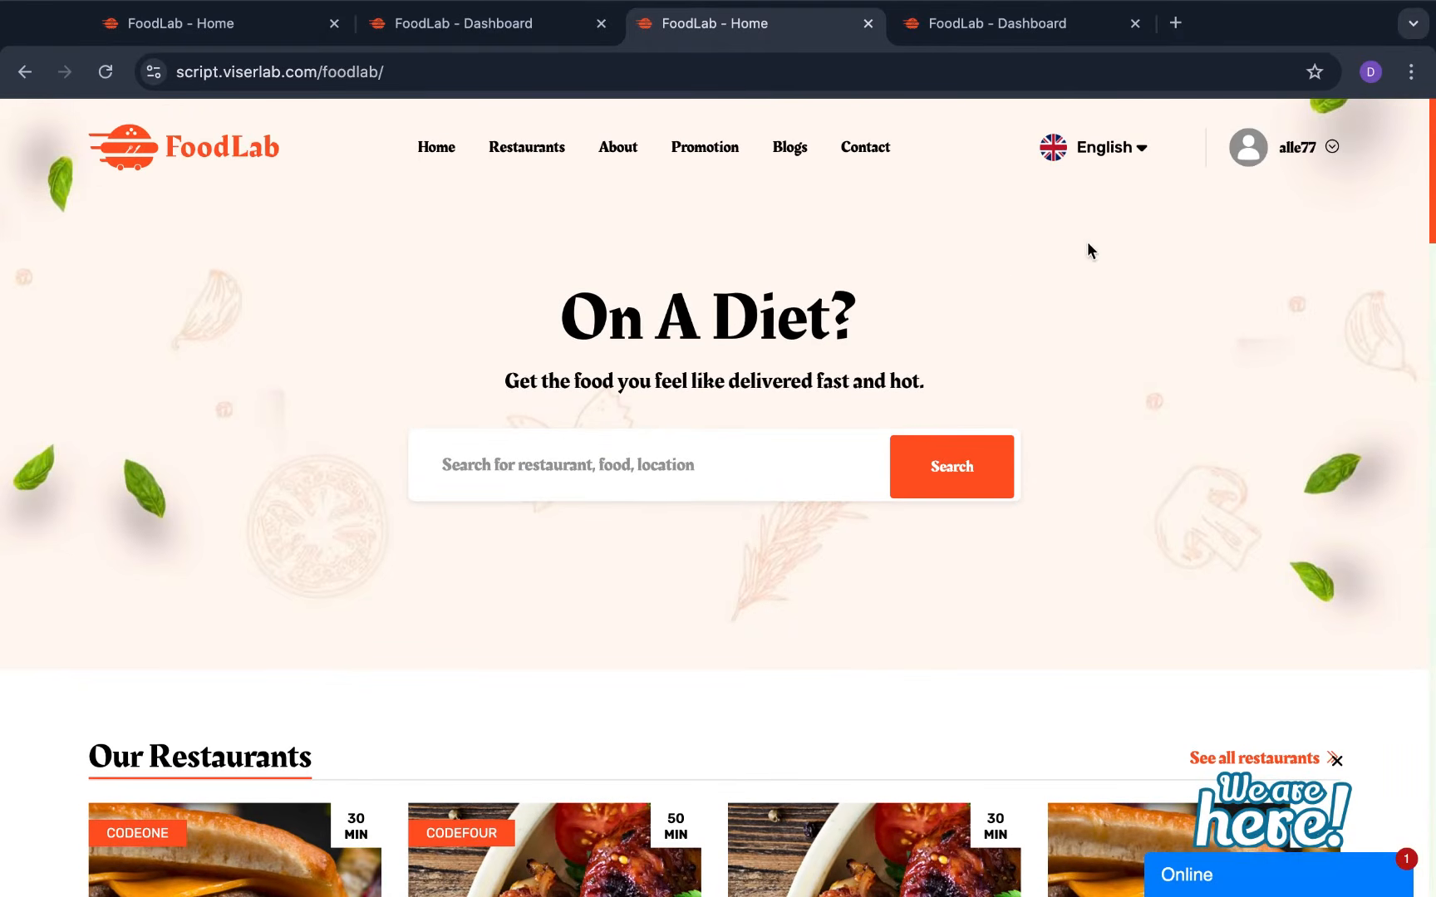
click(1256, 153)
Go to the customer Dashboard and scroll over its $0.00 USD balance and zero-count stat cards
click(1243, 194)
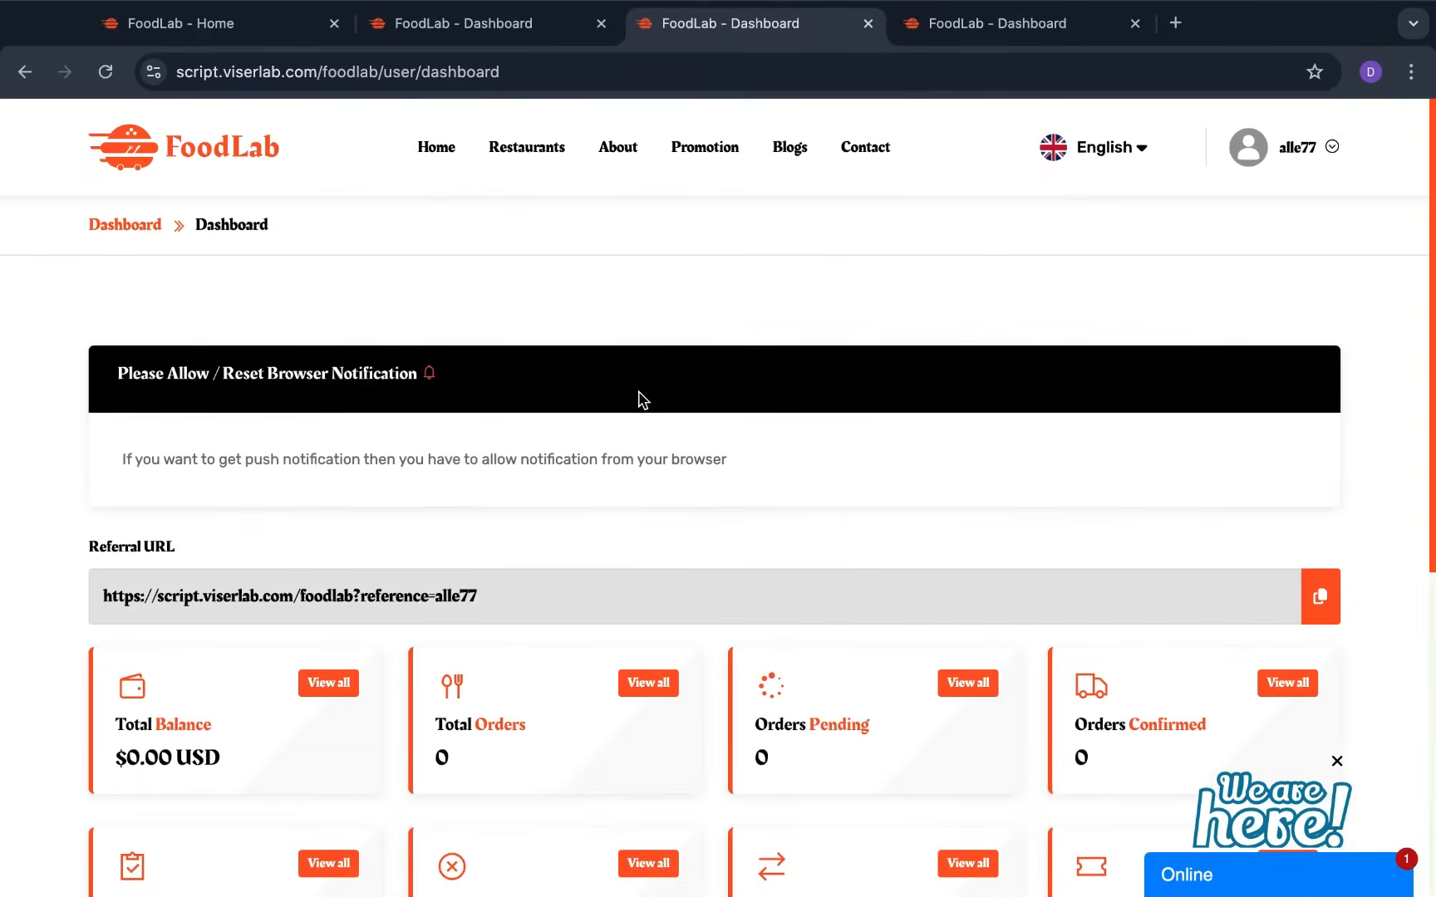
scroll(399, 403, down, 7)
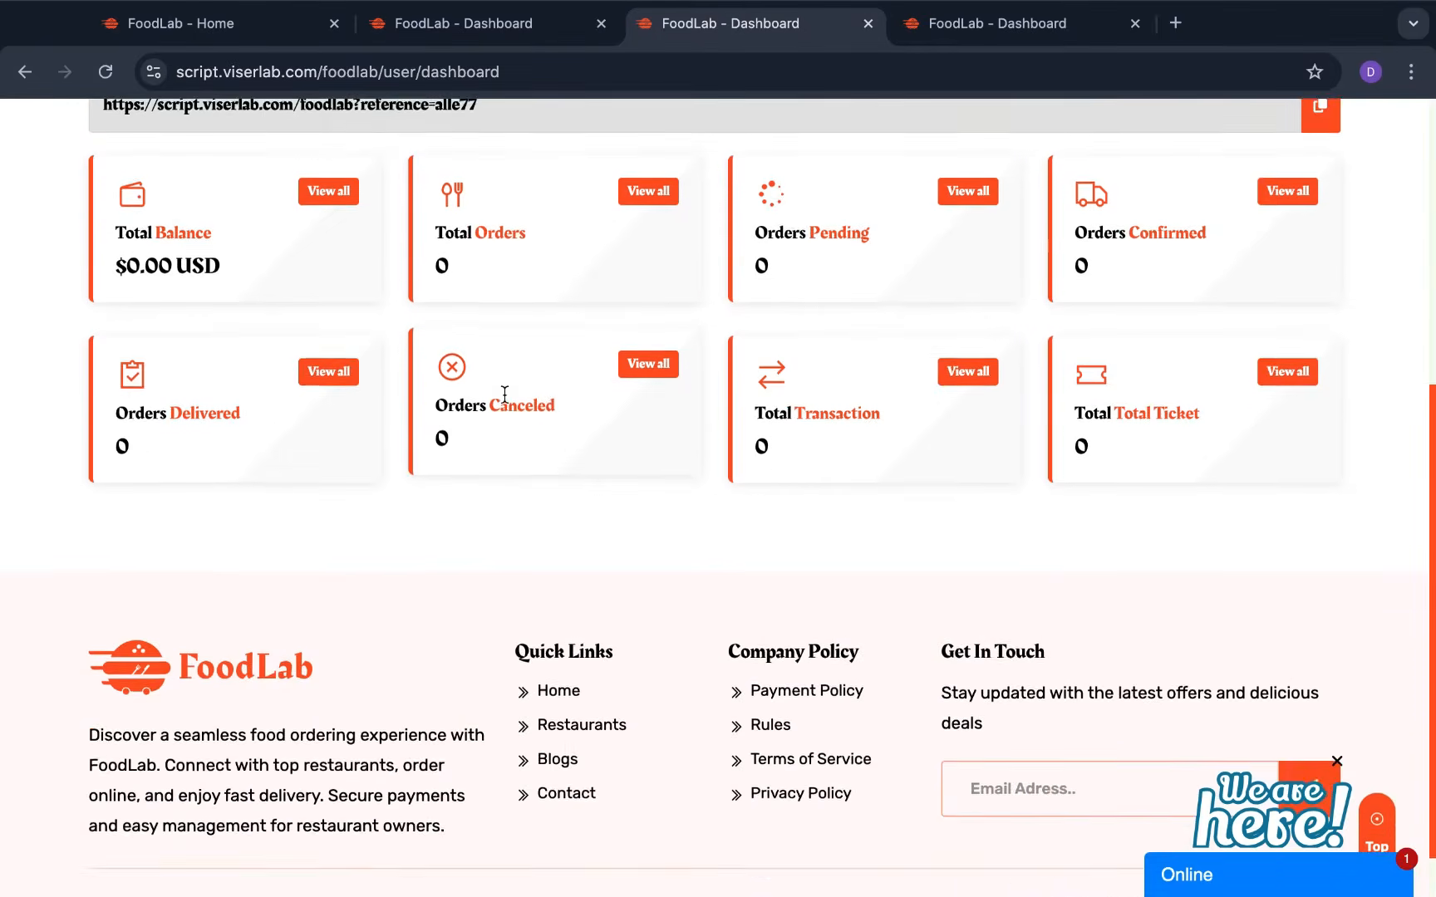
scroll(542, 394, up, 2)
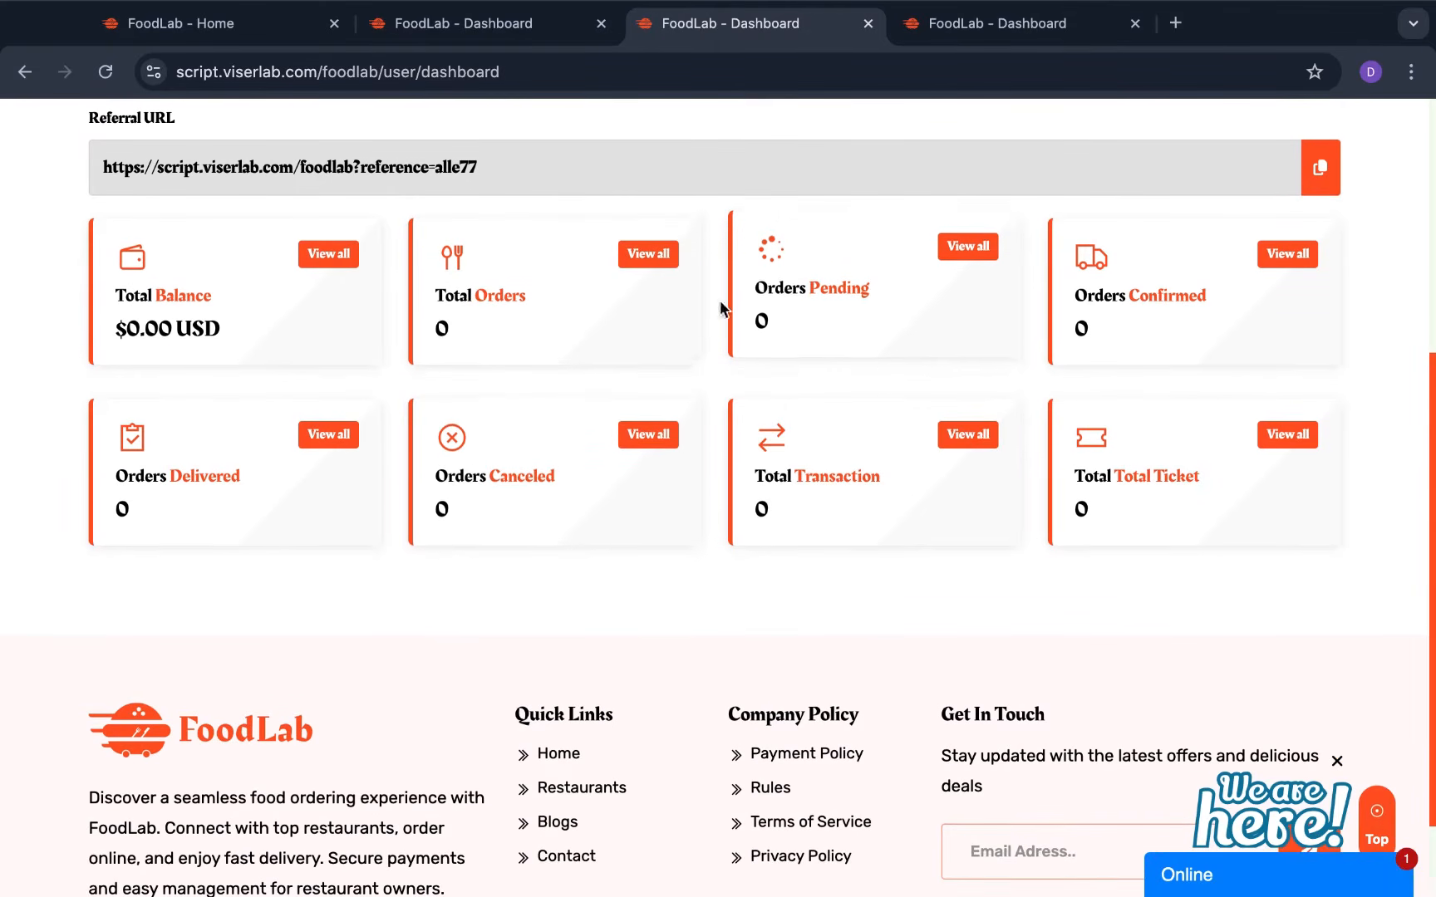
scroll(897, 478, up, 5)
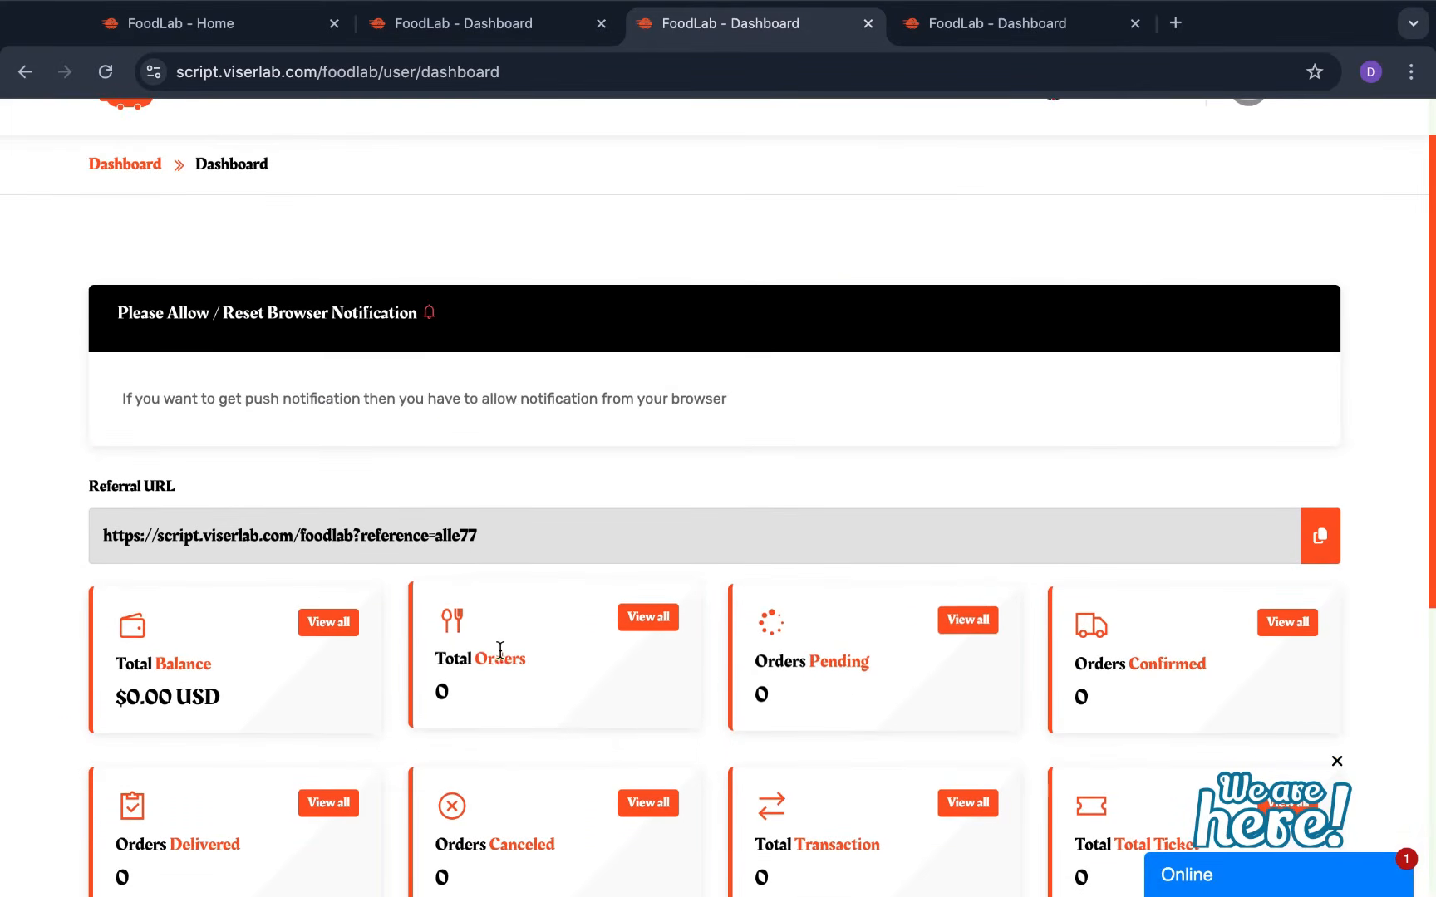
scroll(677, 672, down, 3)
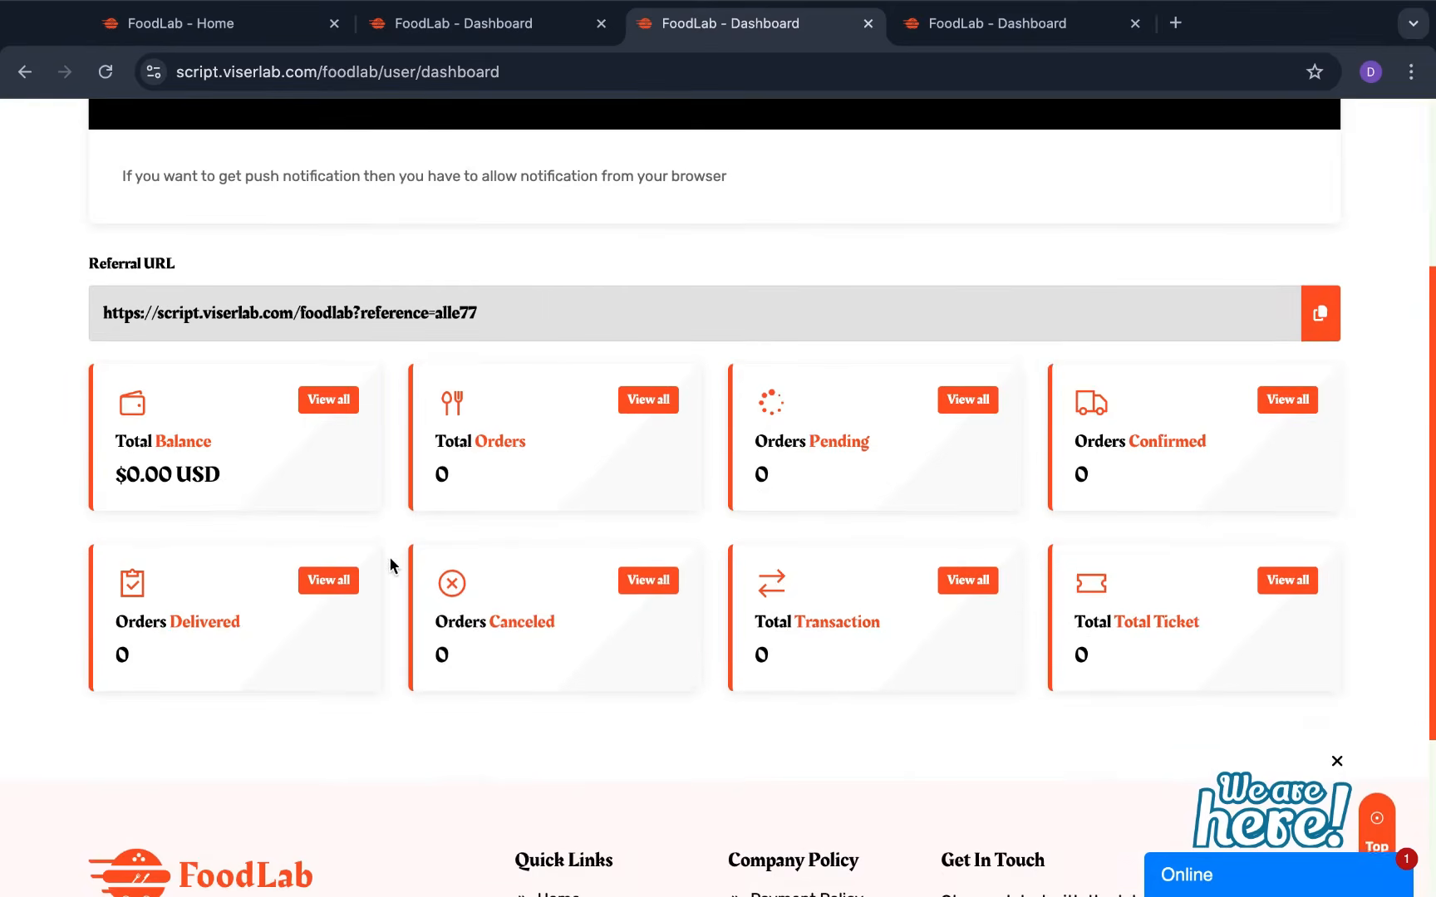
scroll(390, 567, up, 4)
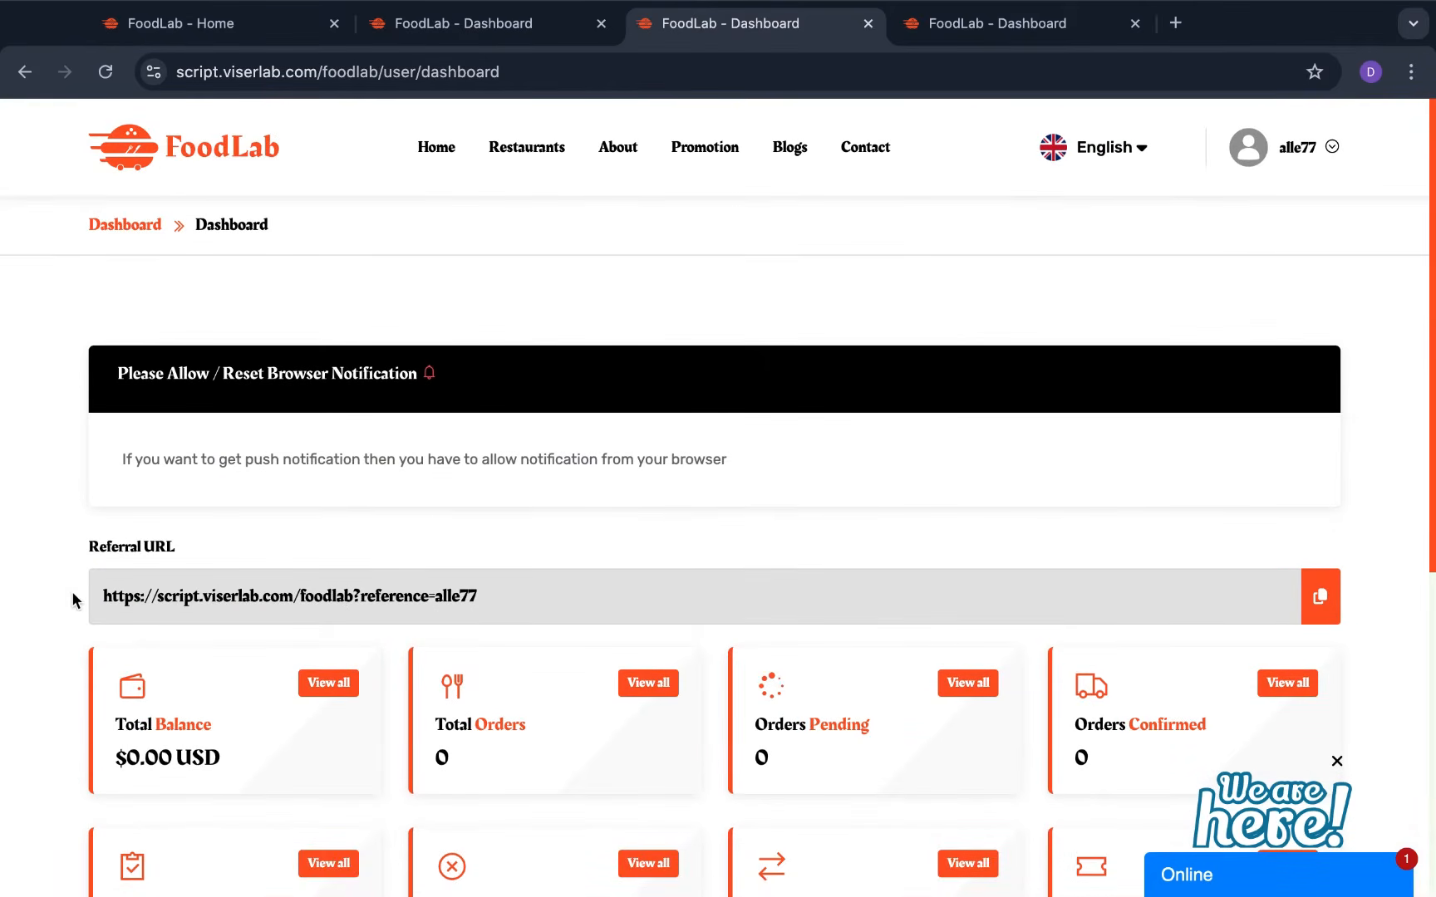
Try selecting the Referral URL text a few times, then clear the selection
triple_click(632, 598)
click(632, 599)
drag(102, 595, 439, 651)
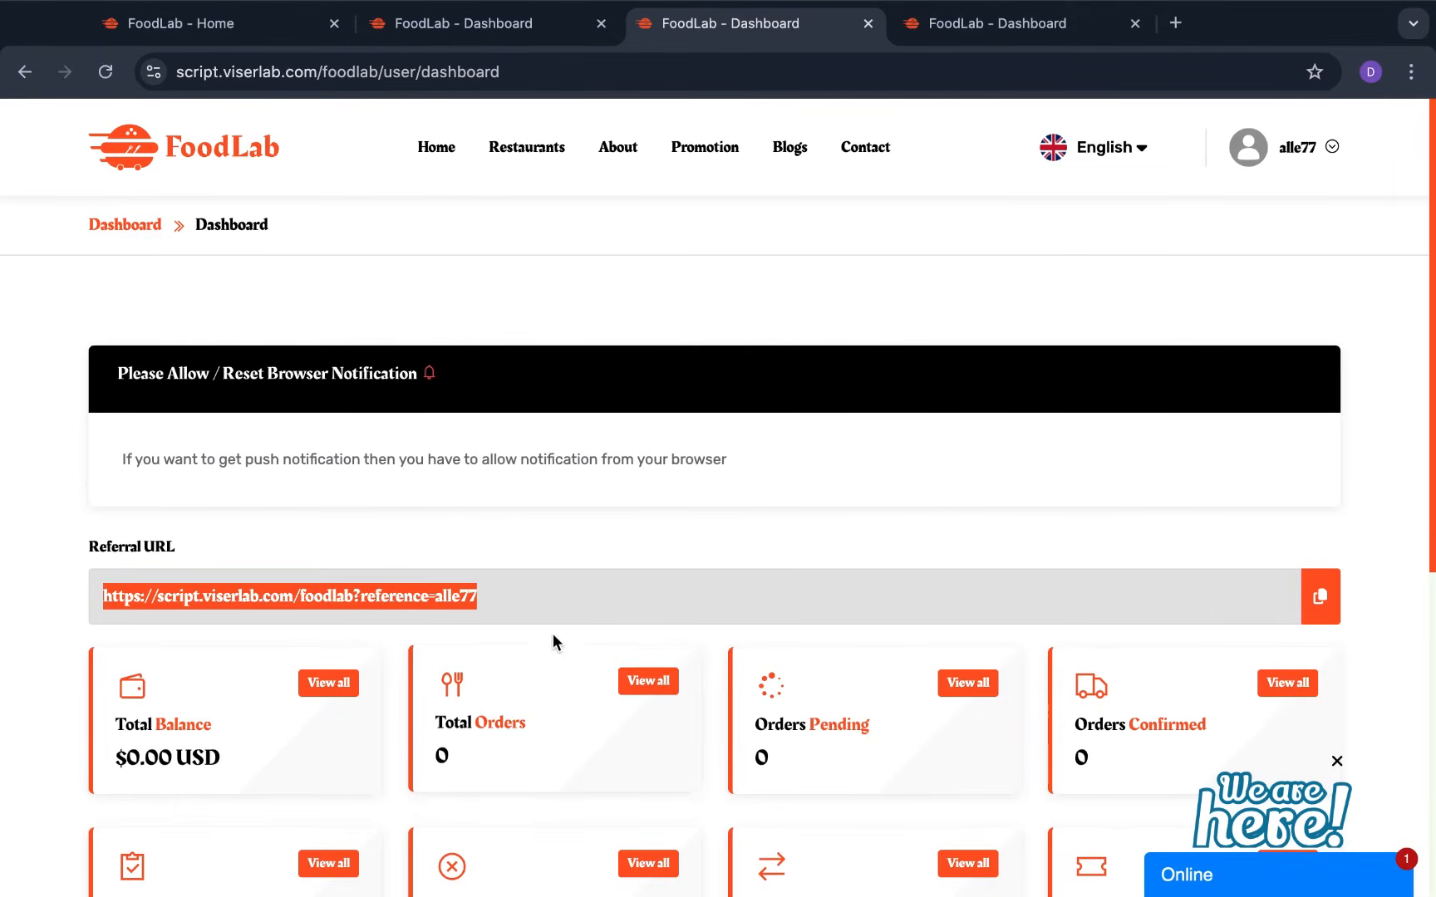
click(570, 598)
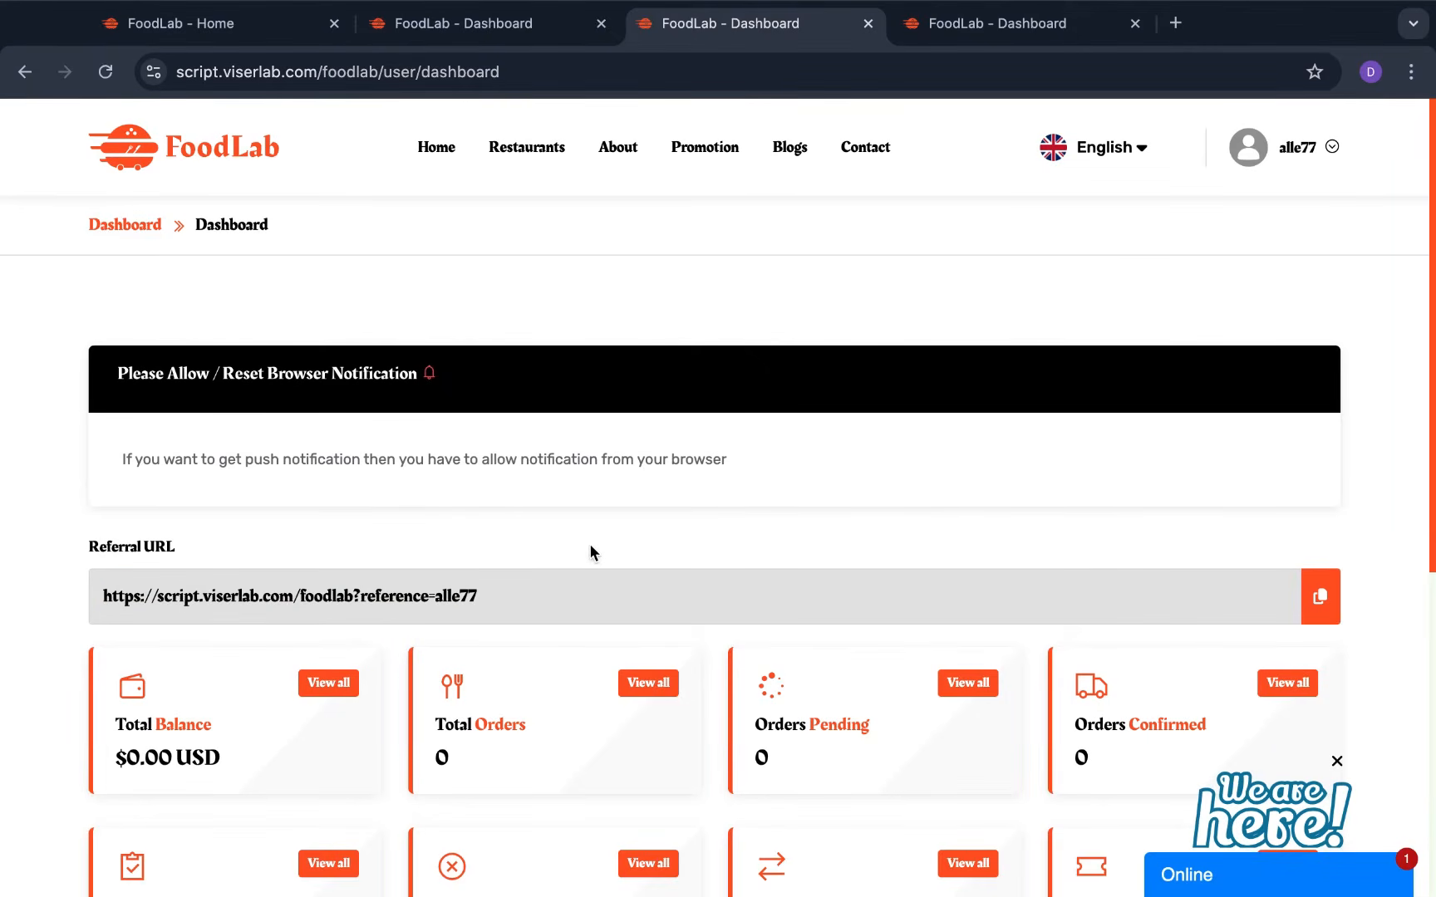
triple_click(533, 600)
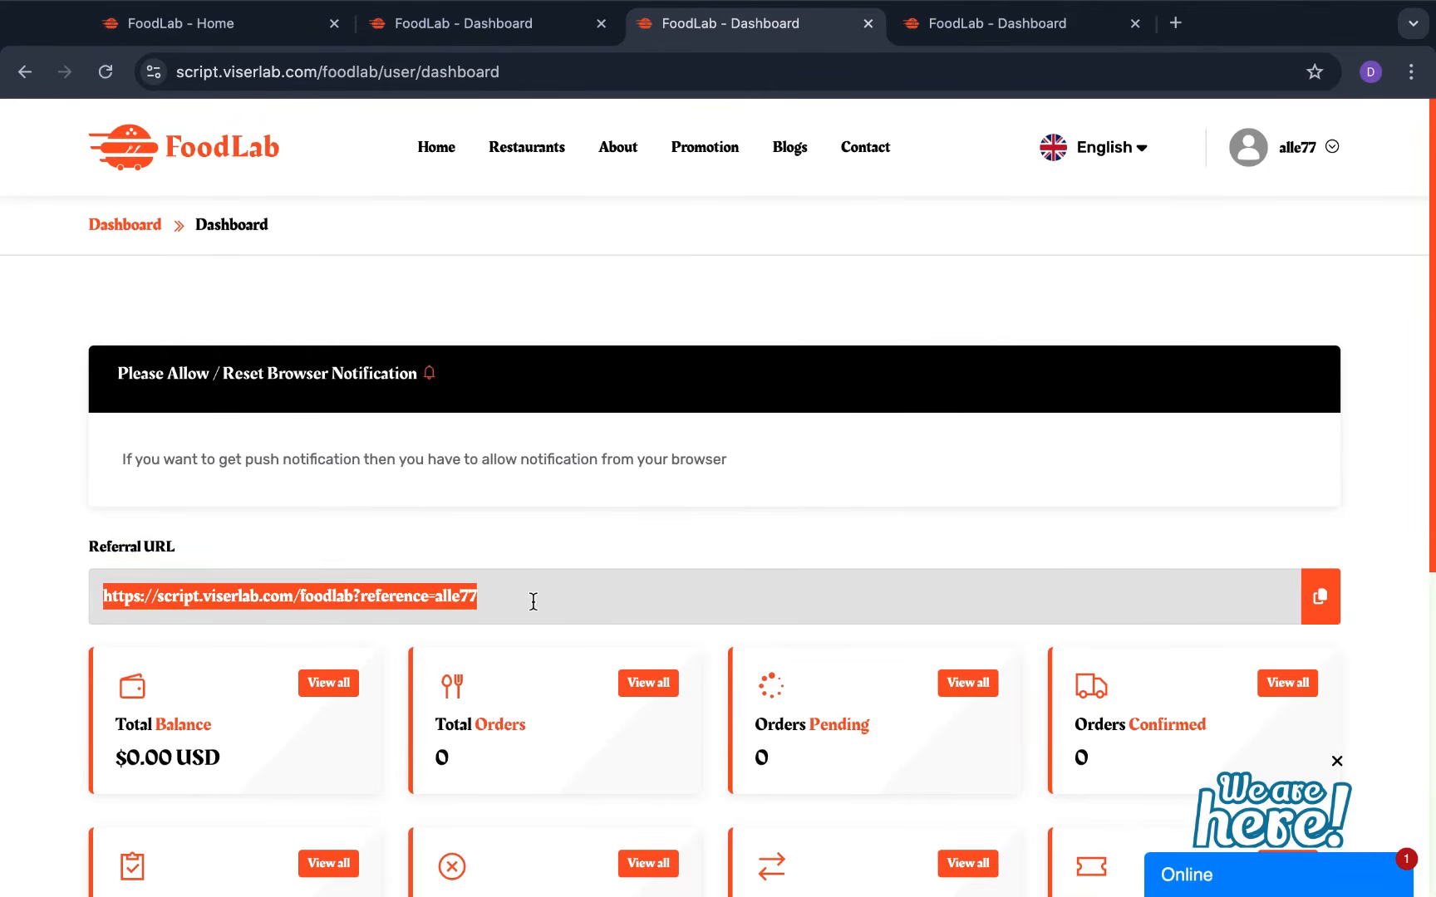
click(696, 520)
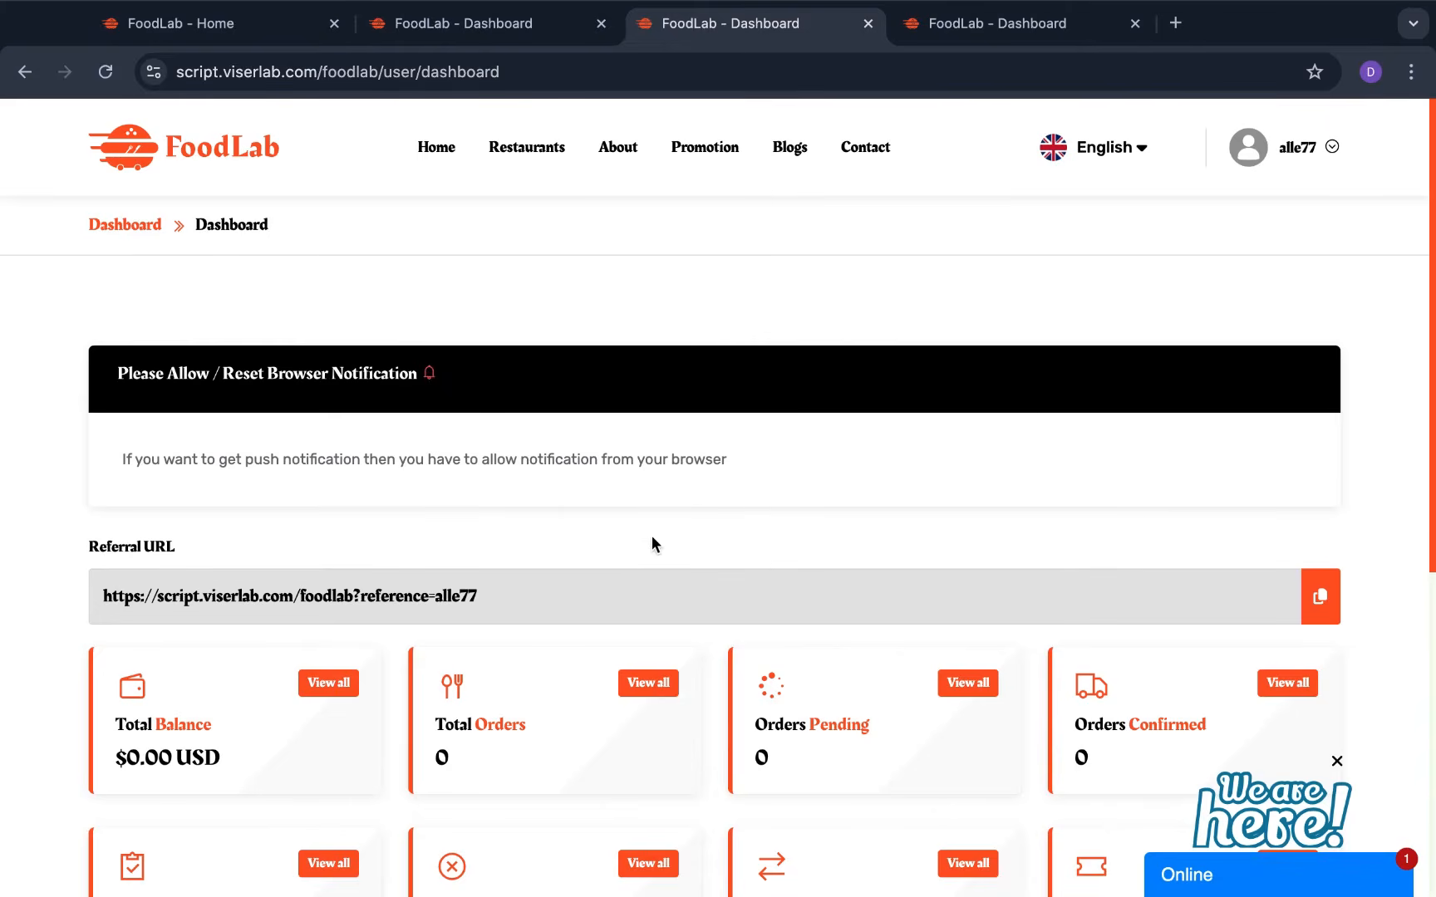
scroll(648, 555, down, 3)
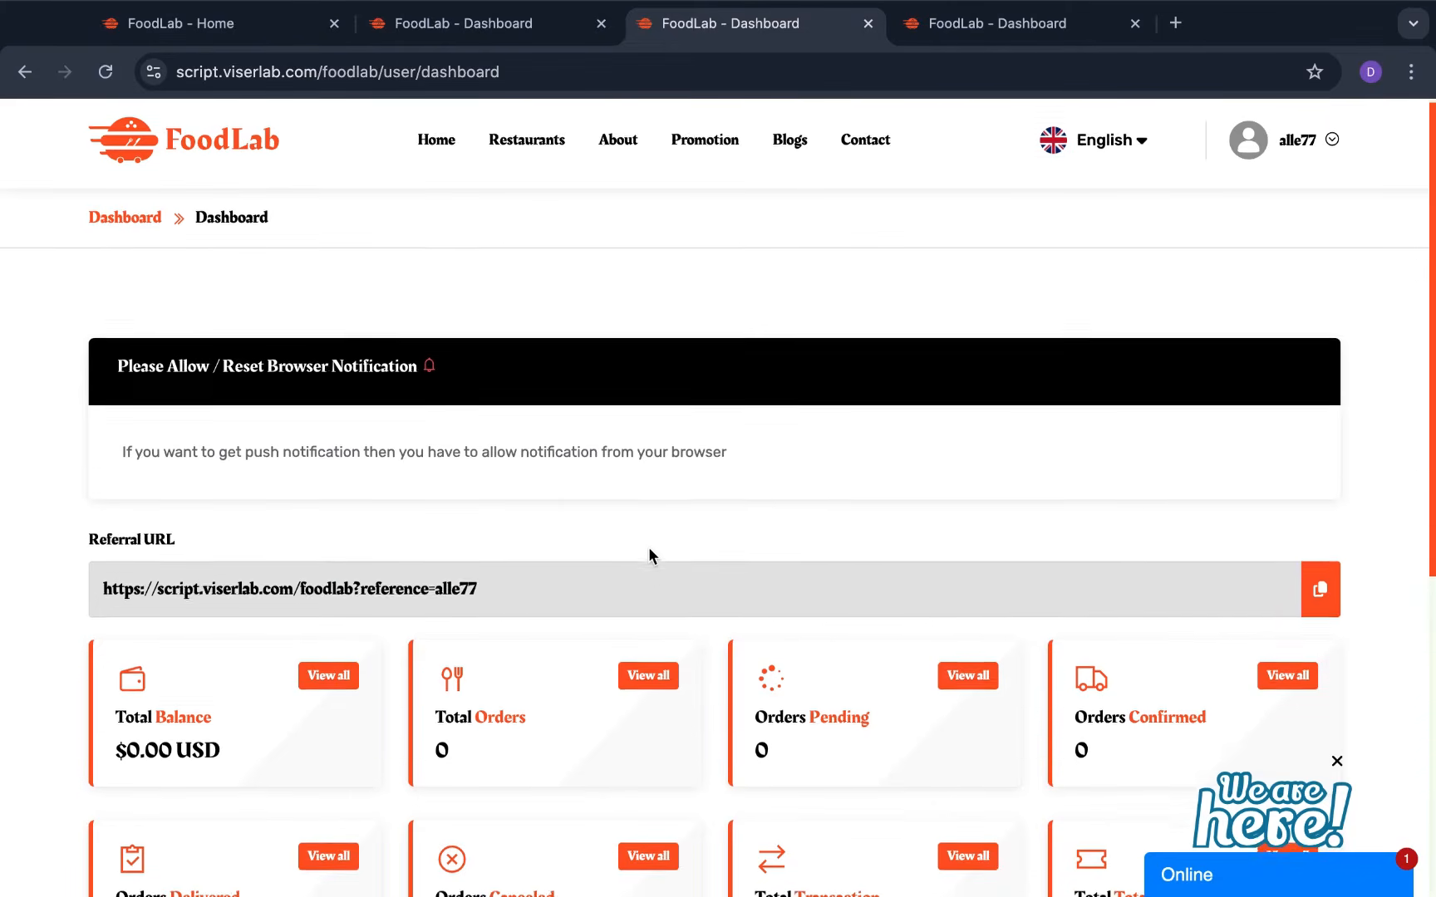
scroll(650, 552, down, 2)
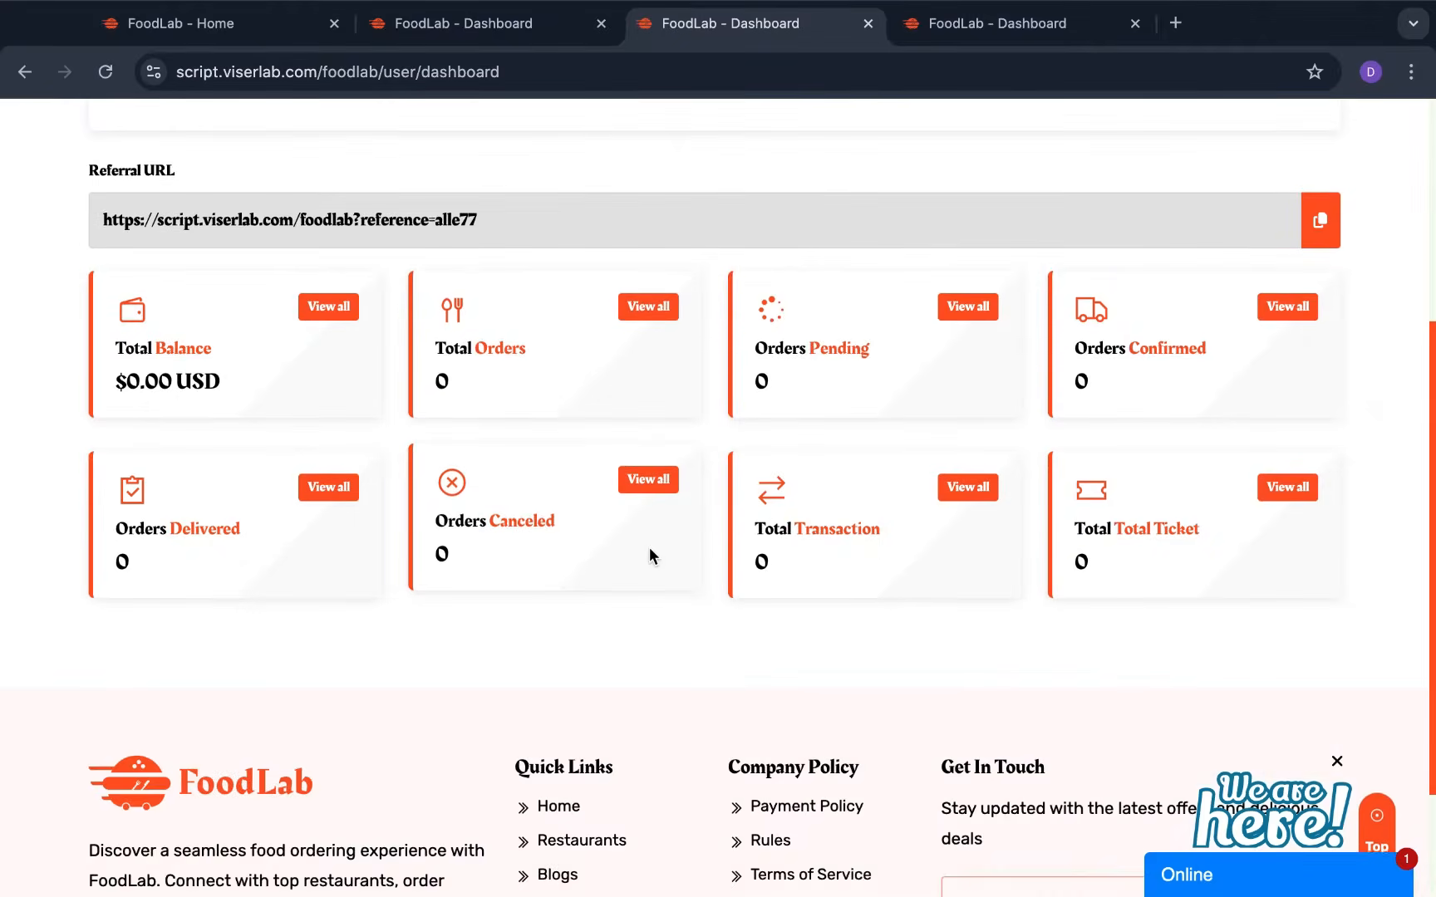
scroll(665, 532, up, 5)
click(1247, 158)
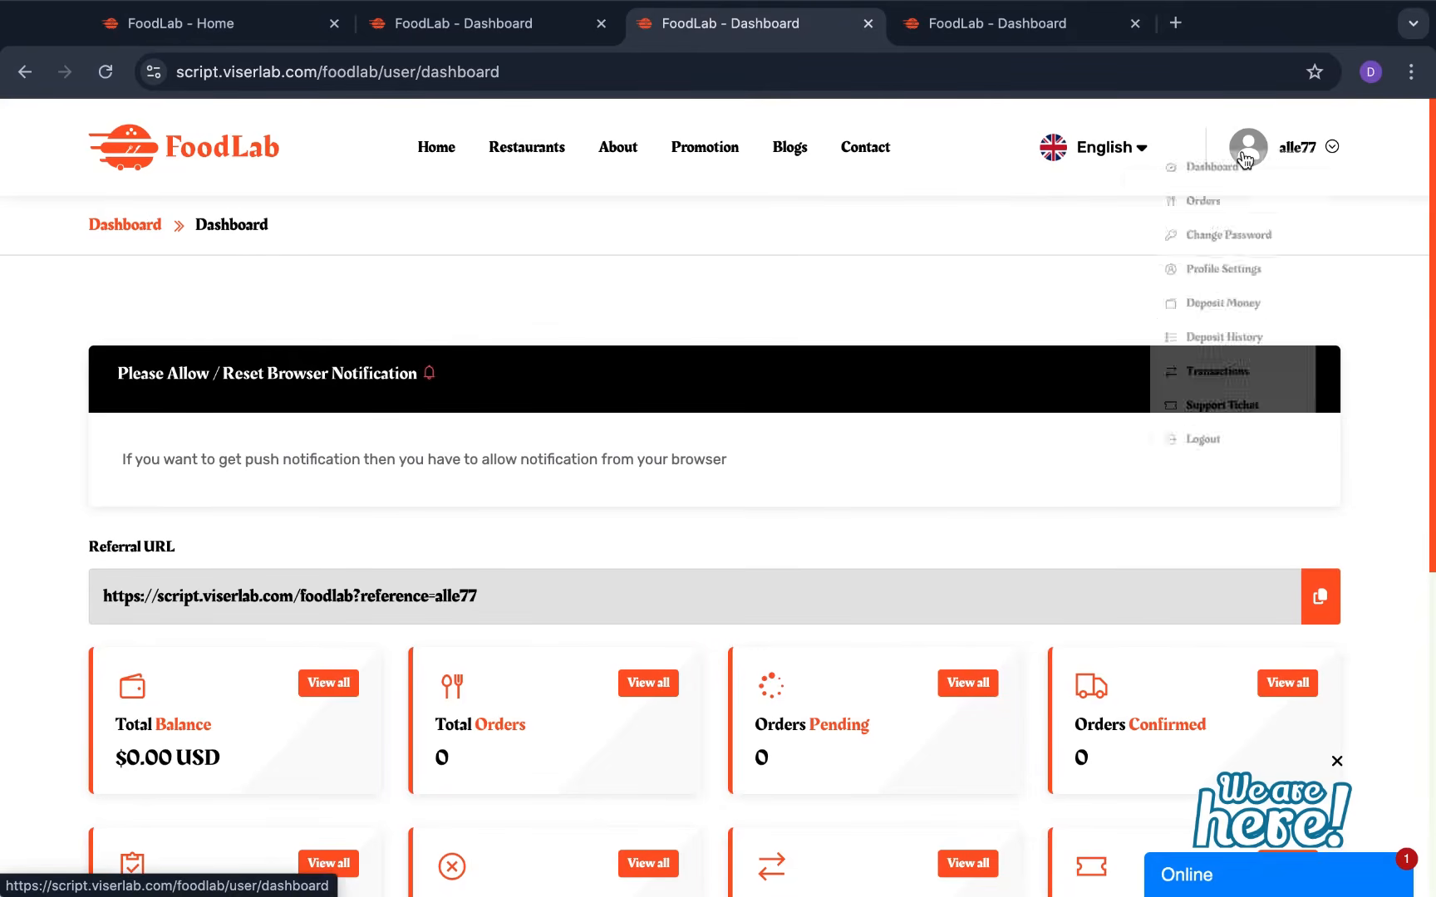
View the empty customer Orders table, then return to the Home page
click(1234, 231)
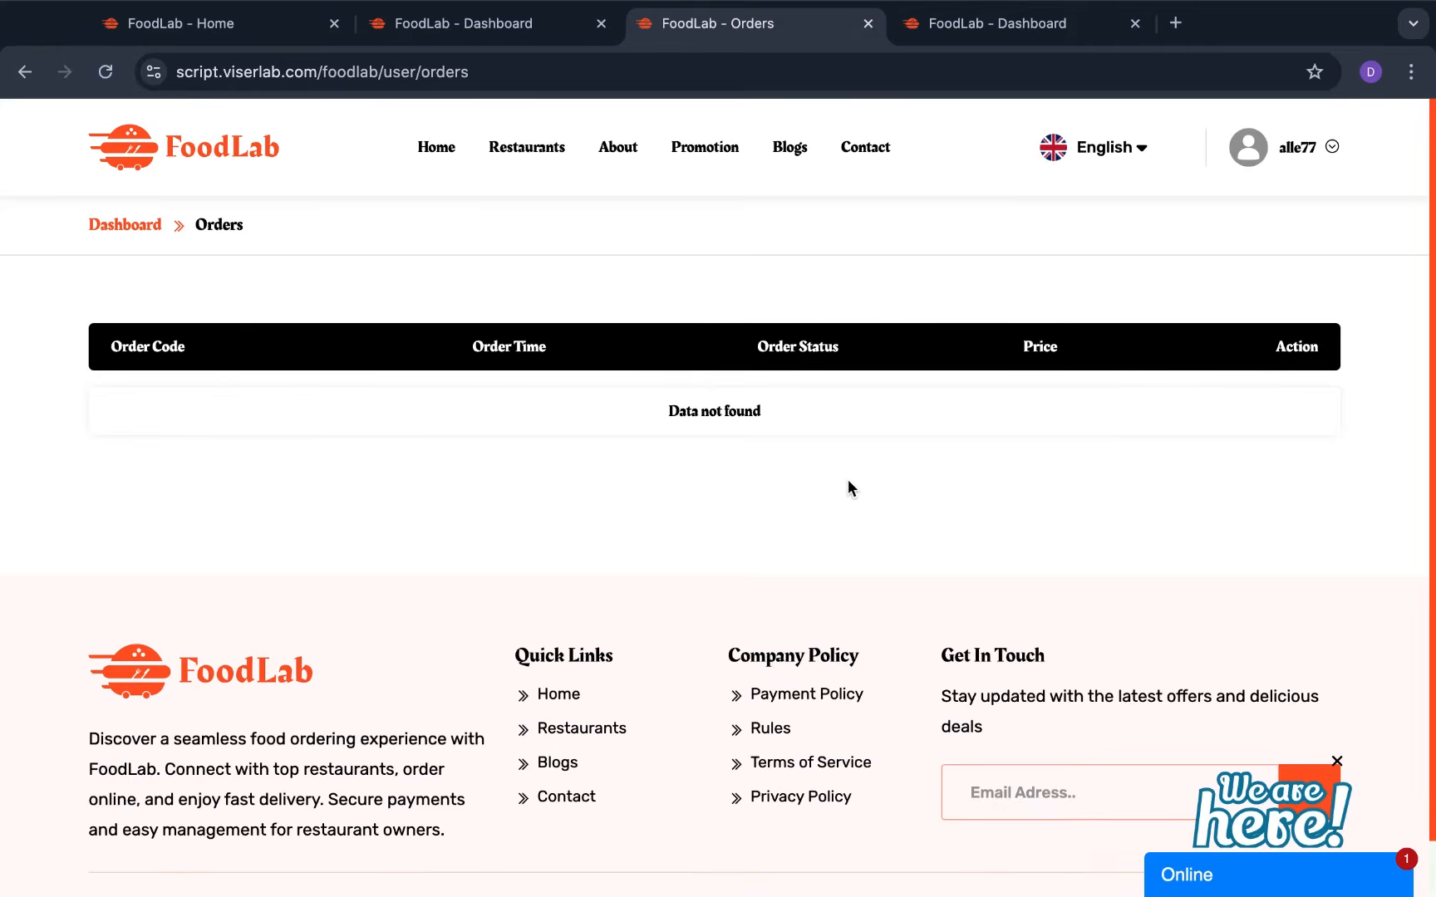
scroll(835, 499, down, 1)
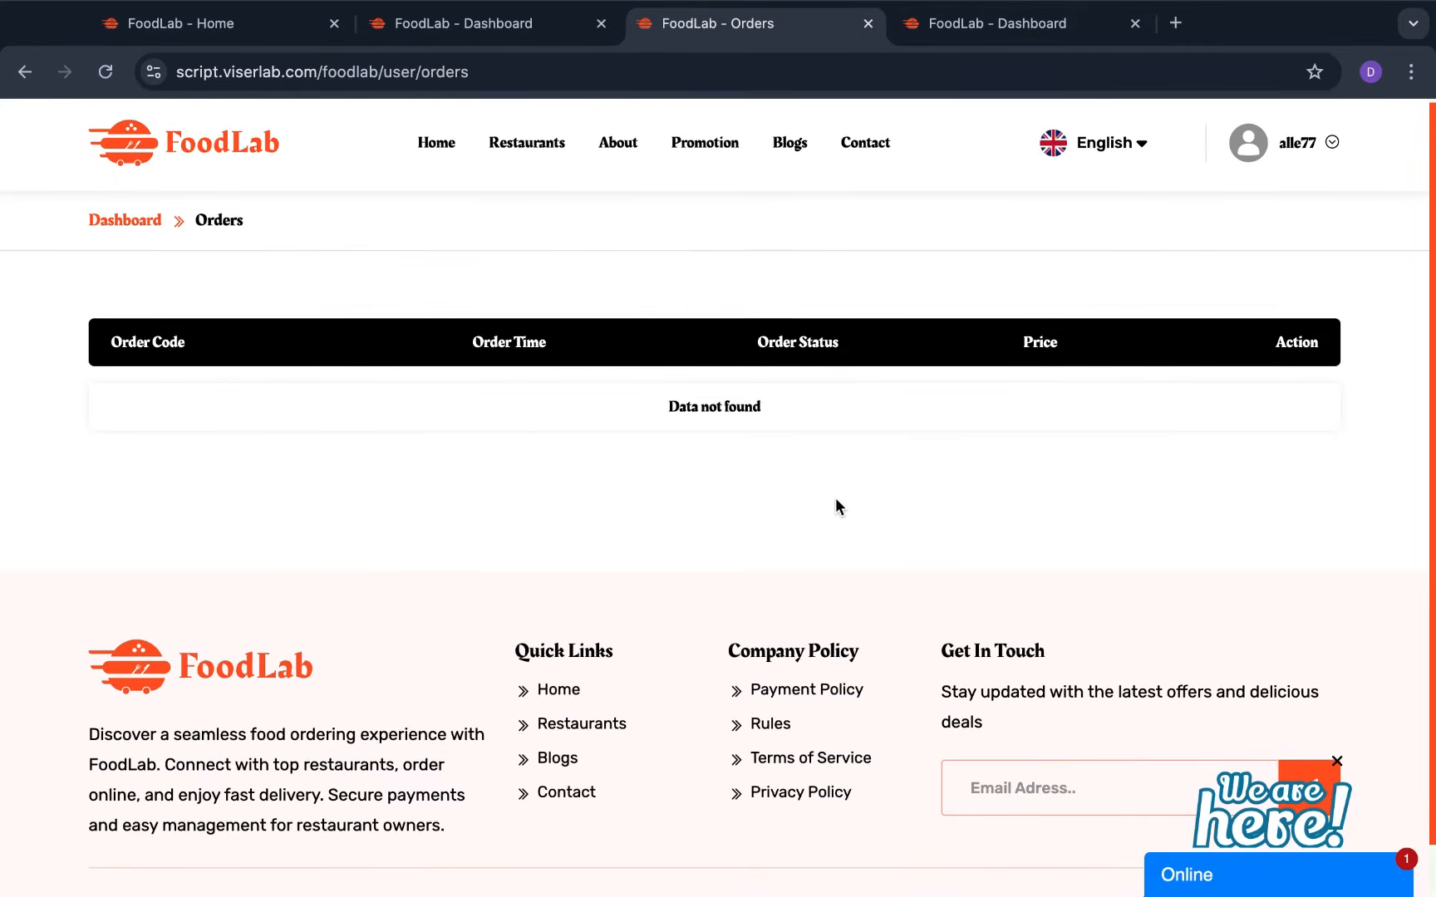
click(450, 148)
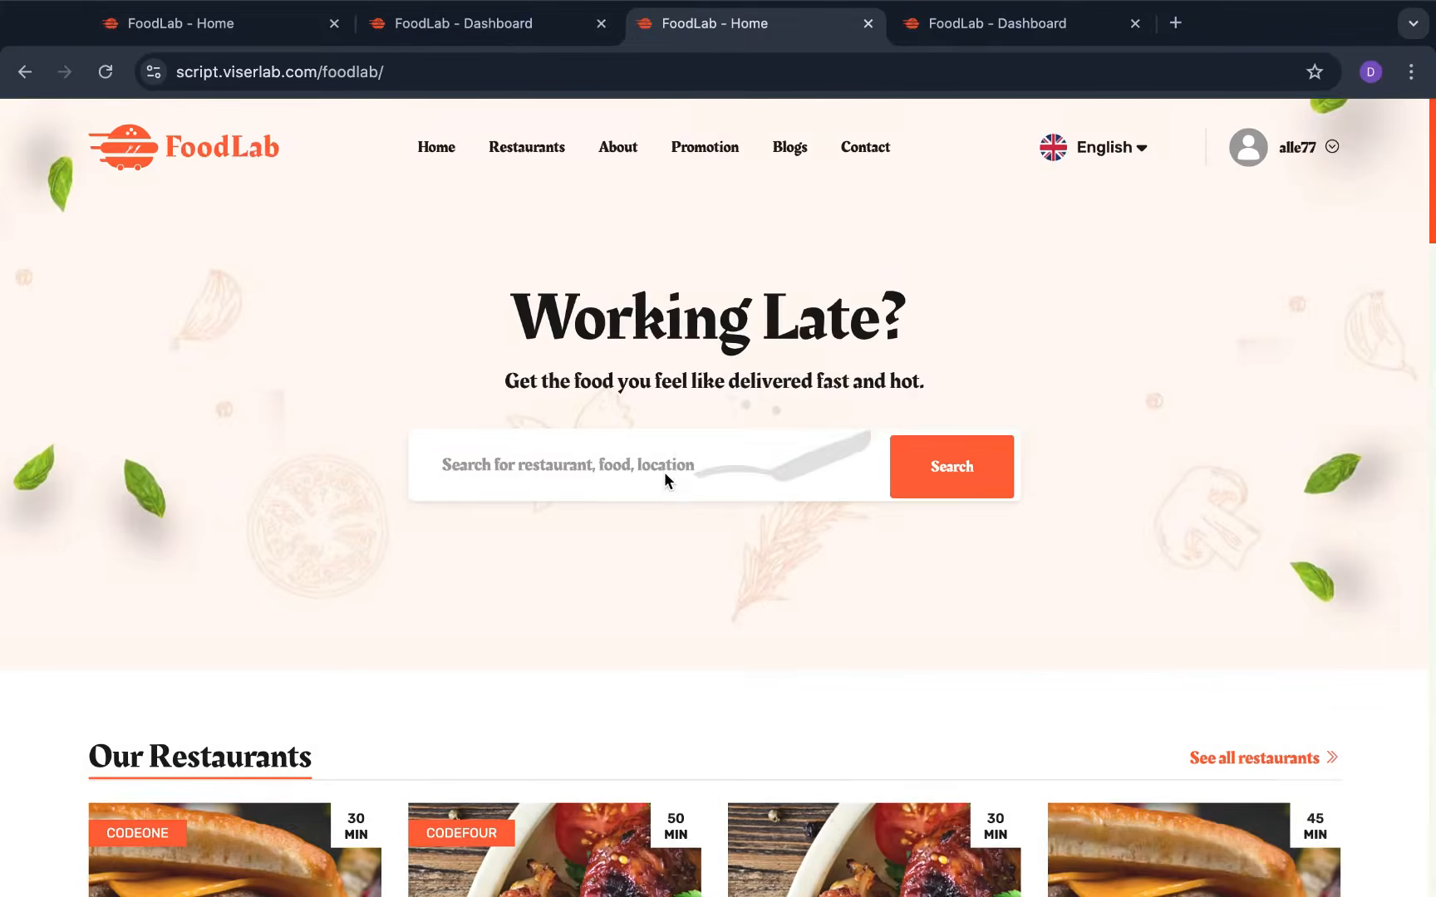
scroll(645, 452, down, 1)
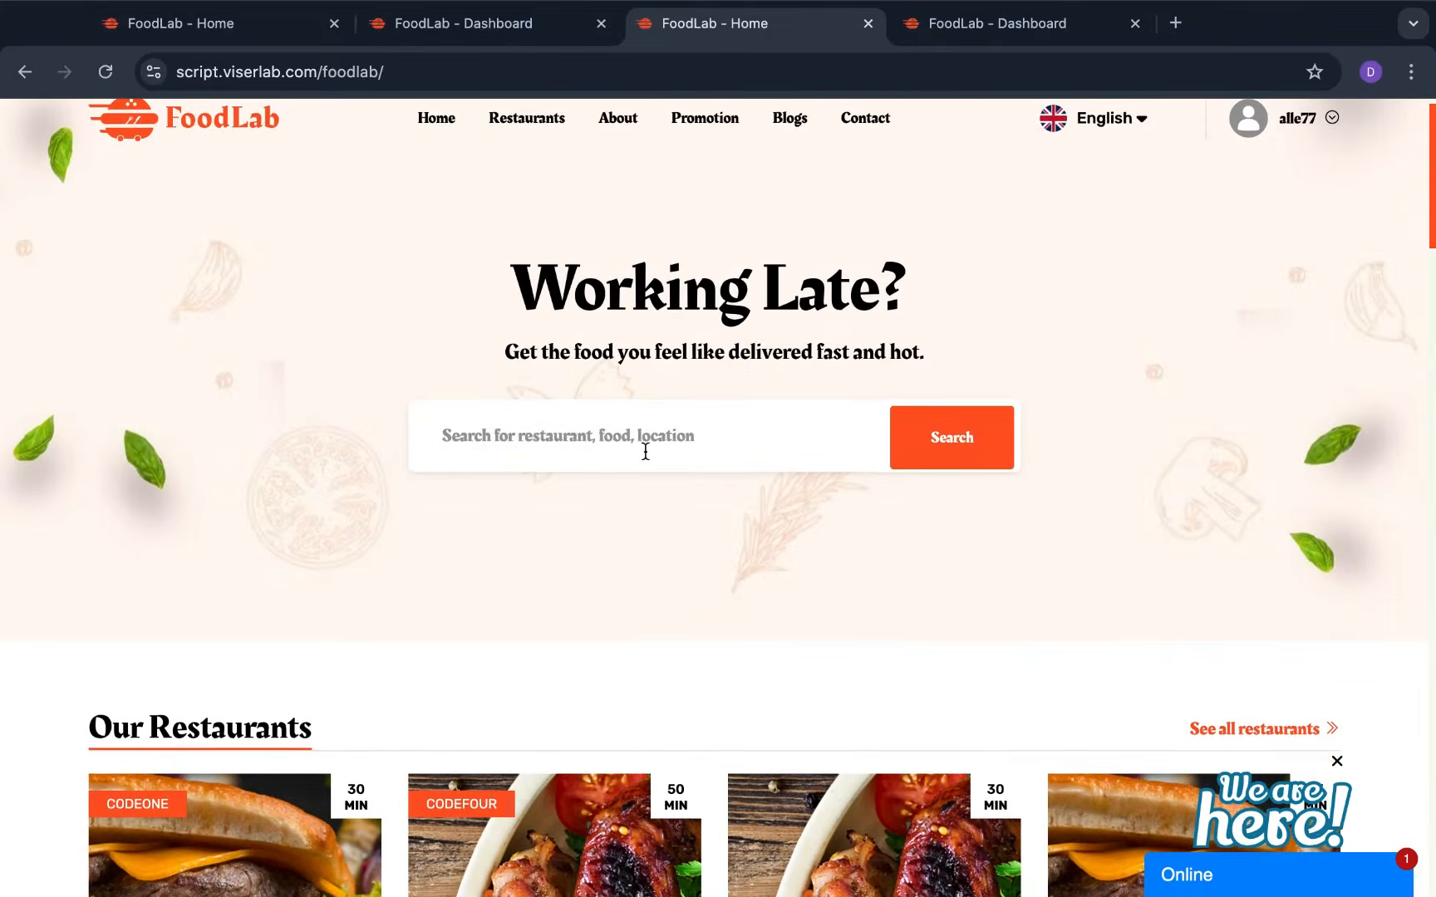
Open the Restaurants page and scroll through the full list of restaurant cards
click(565, 126)
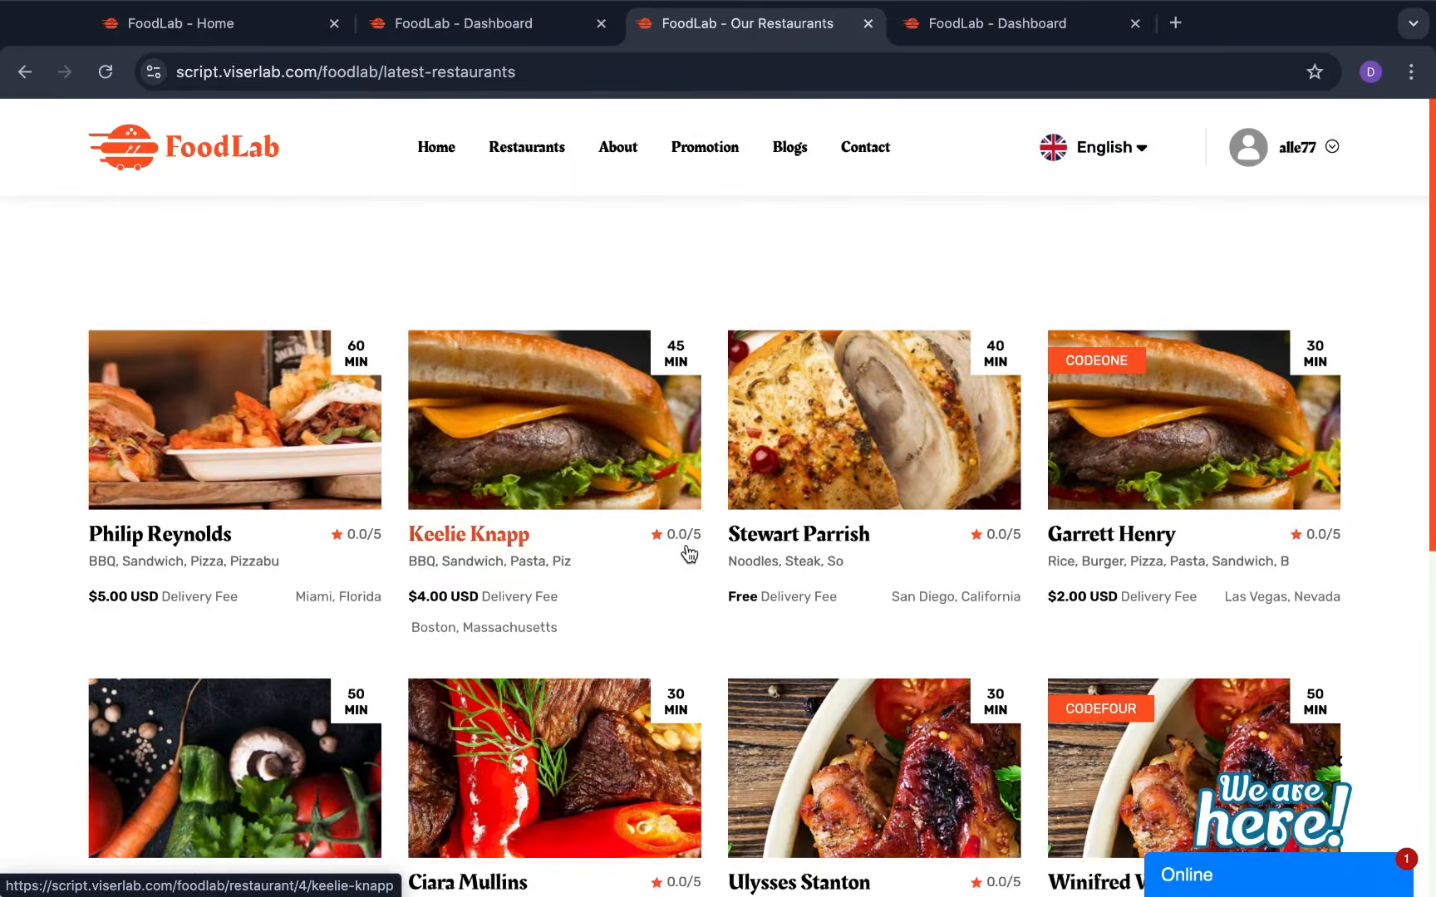
scroll(687, 550, down, 2)
scroll(527, 562, down, 5)
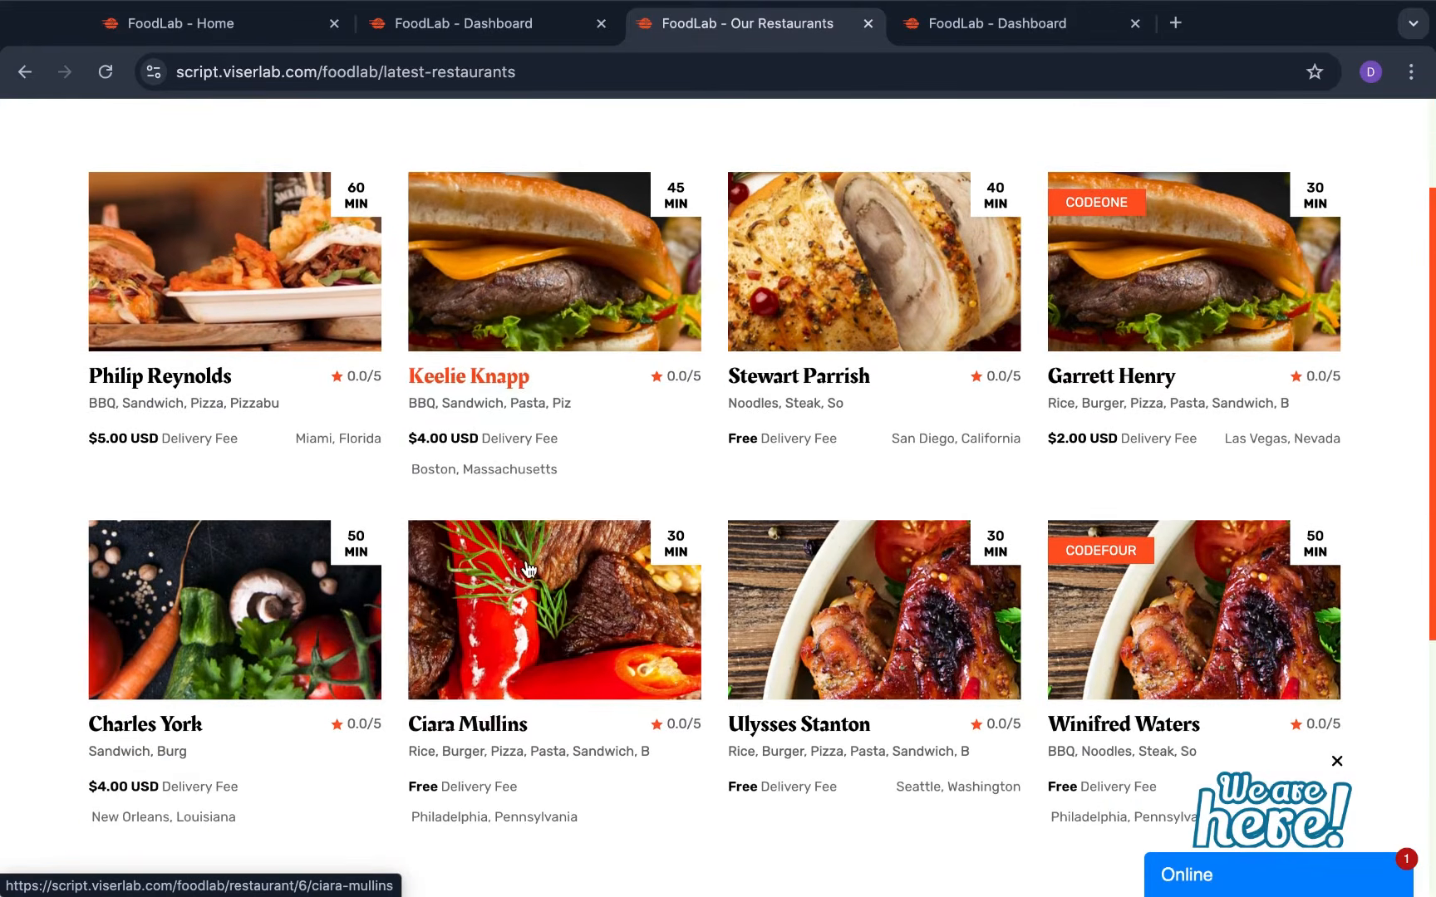
scroll(526, 561, up, 3)
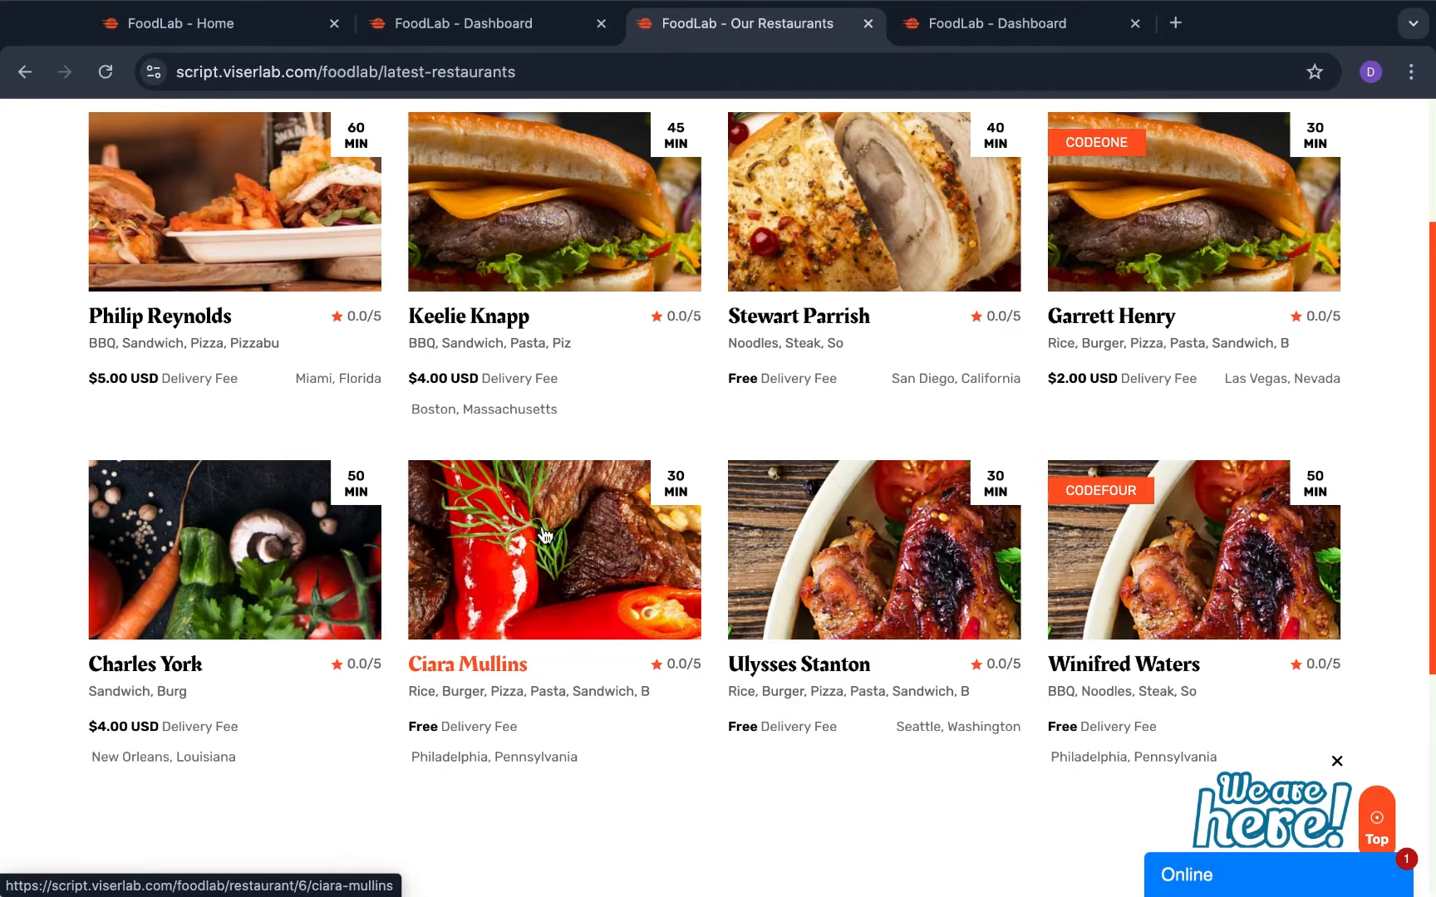
scroll(579, 511, up, 3)
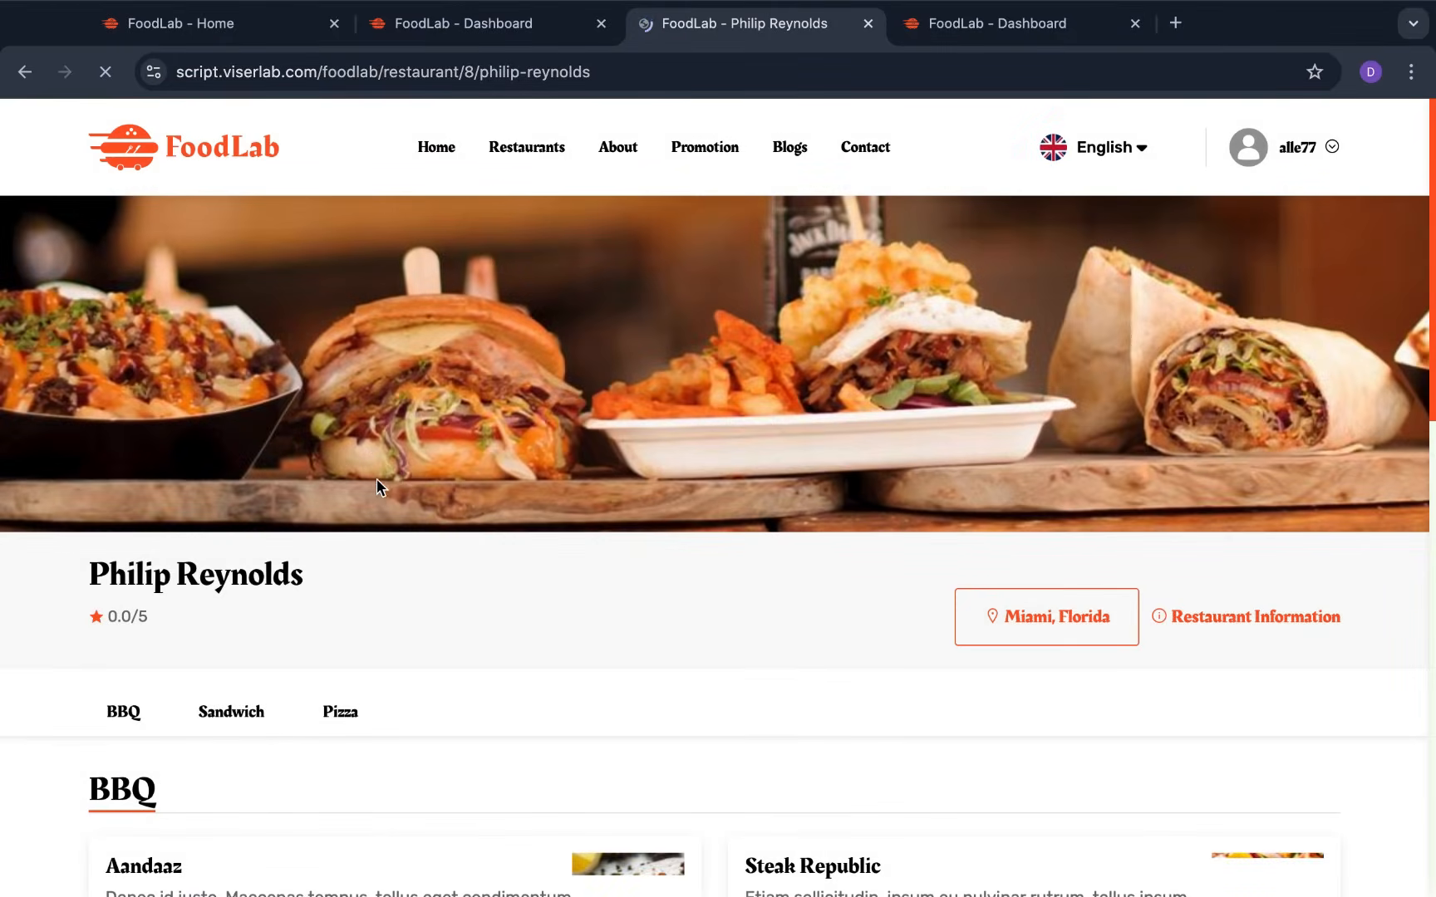
Add one Aandaaz from the BBQ section to the order
scroll(385, 475, down, 2)
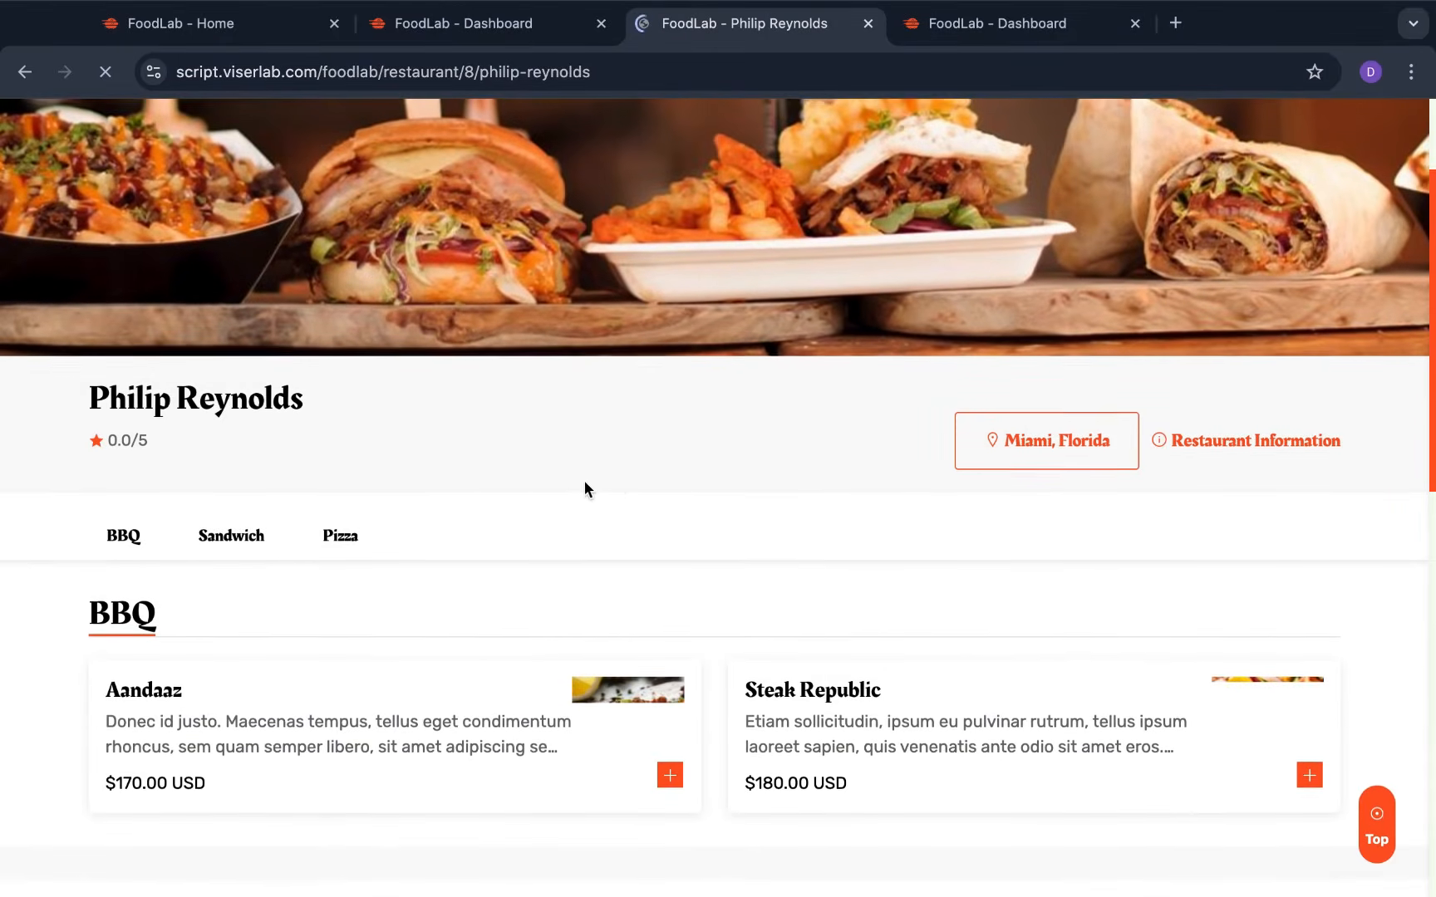
scroll(523, 487, down, 4)
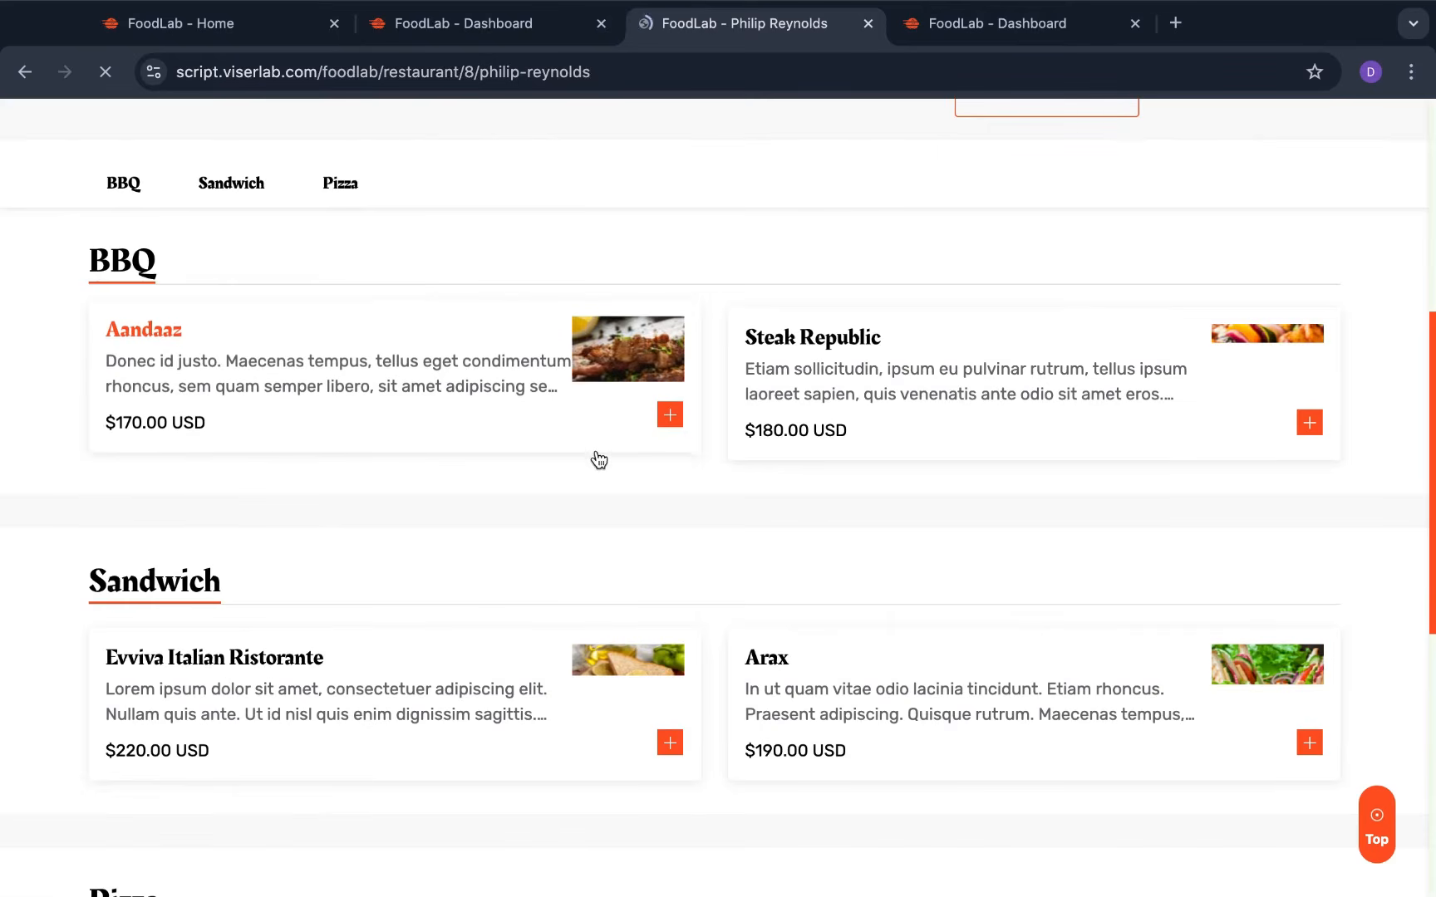
click(444, 373)
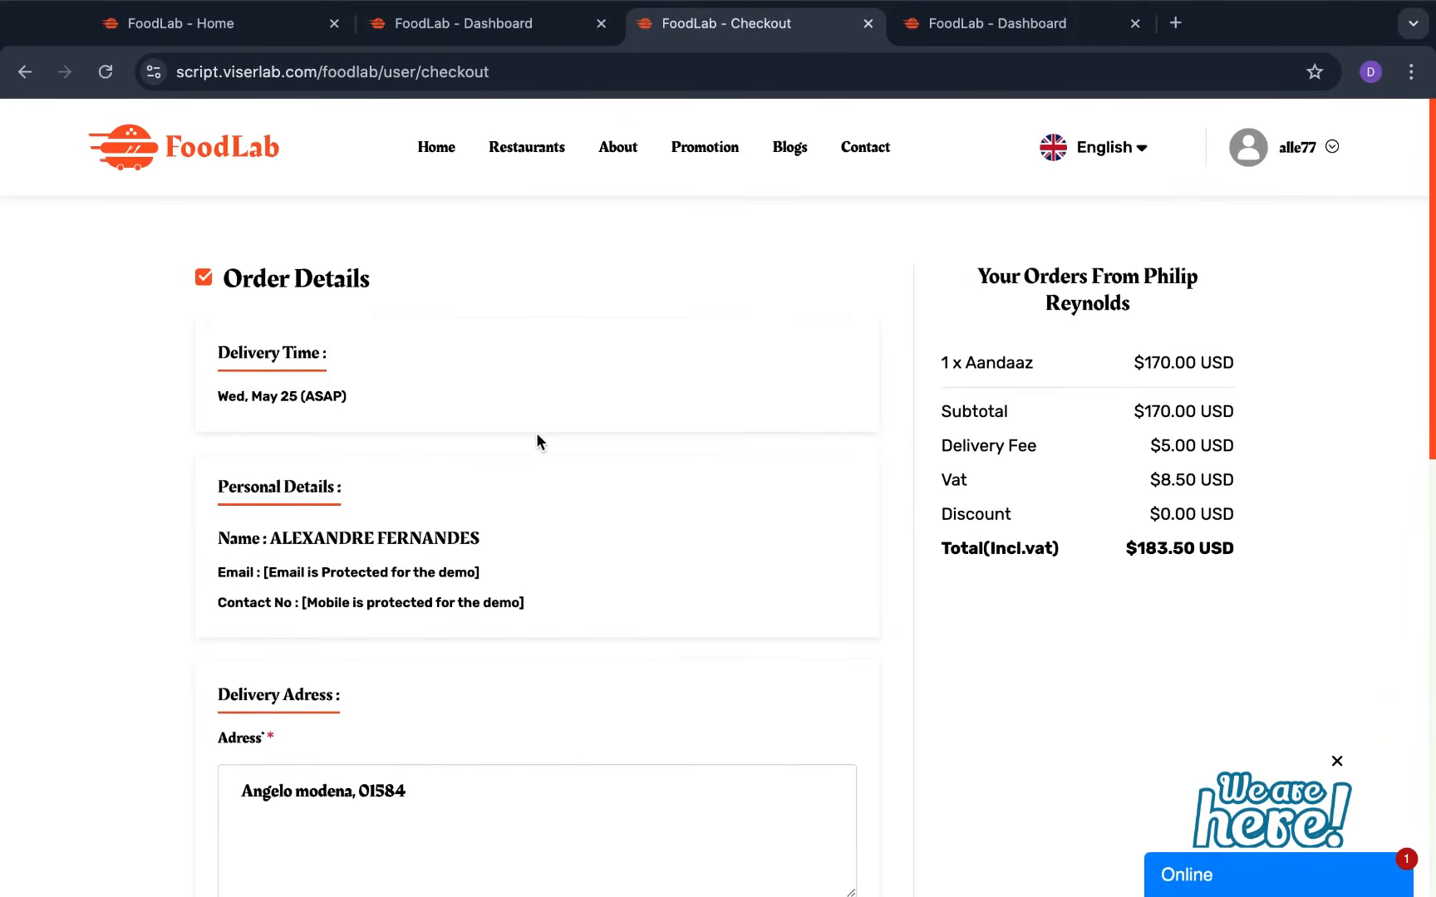
Check the Payments dropdown options, close it unchosen, and click Place Your Order for the $183.50 order
scroll(596, 572, down, 6)
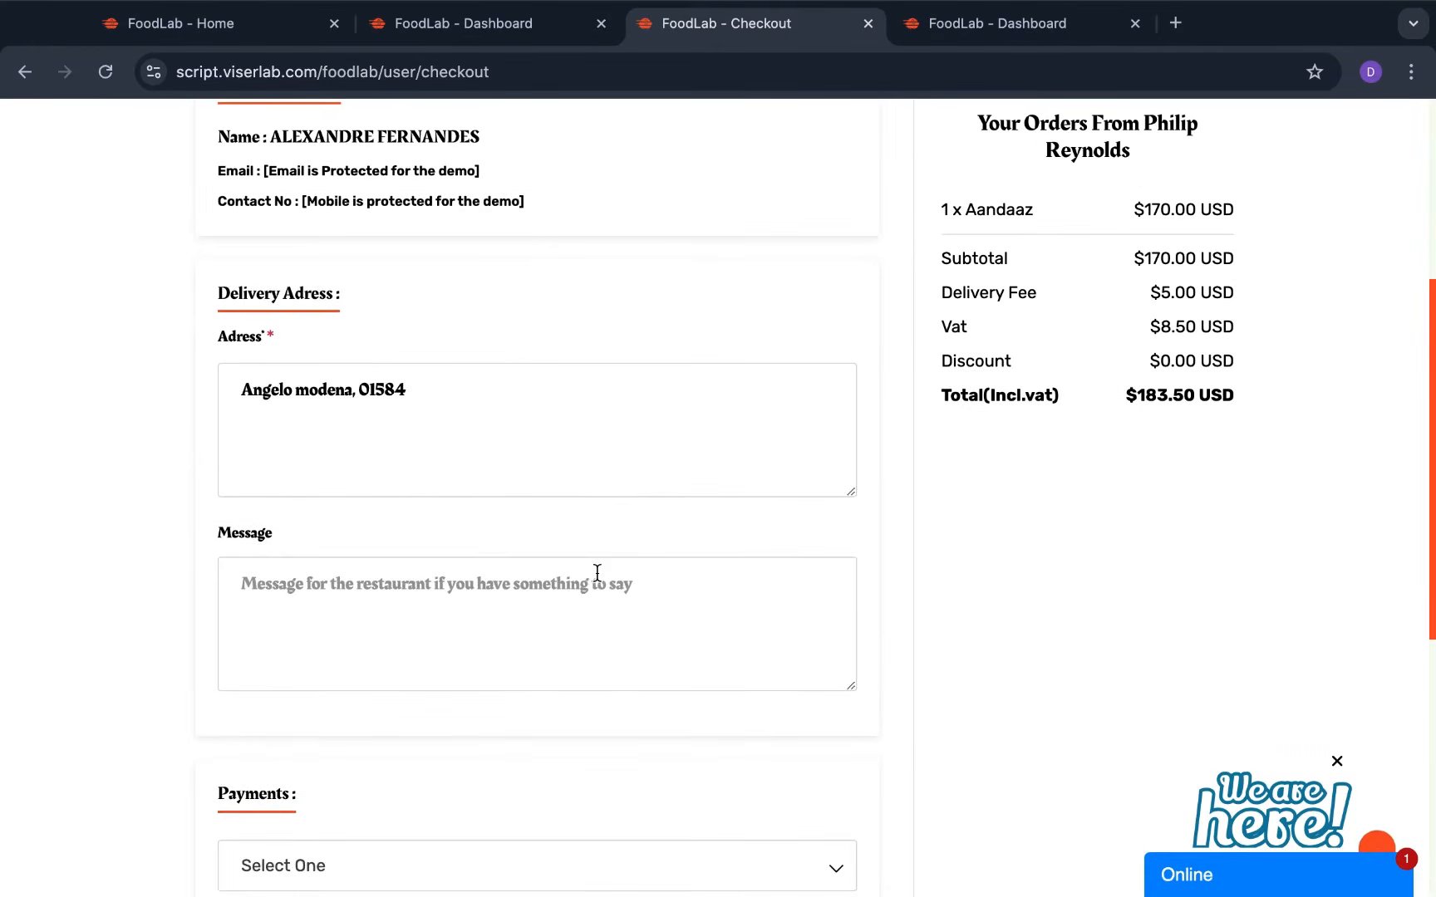
scroll(597, 572, down, 4)
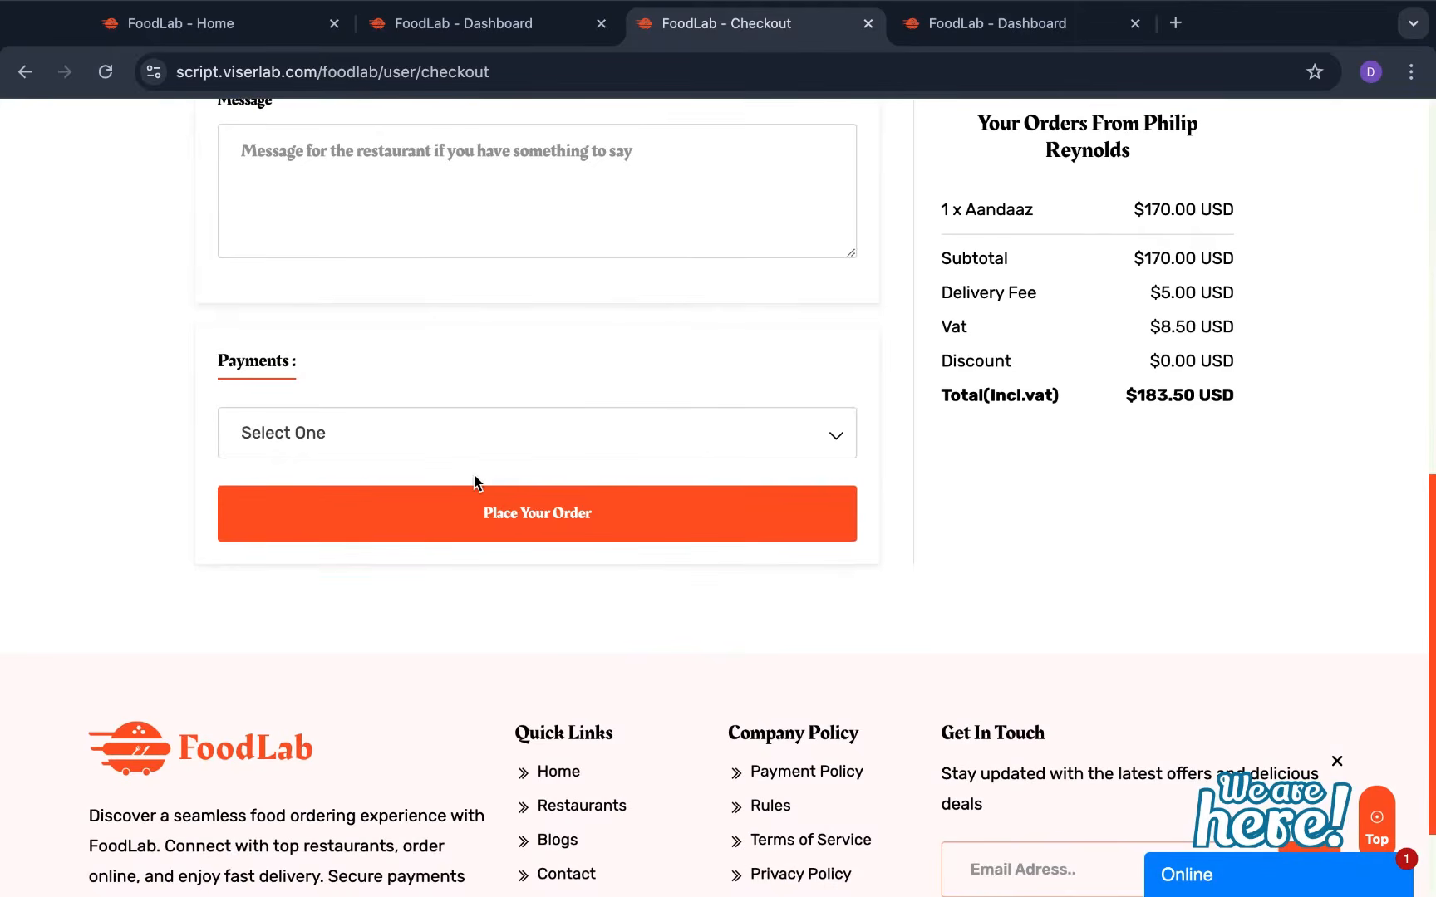
click(488, 442)
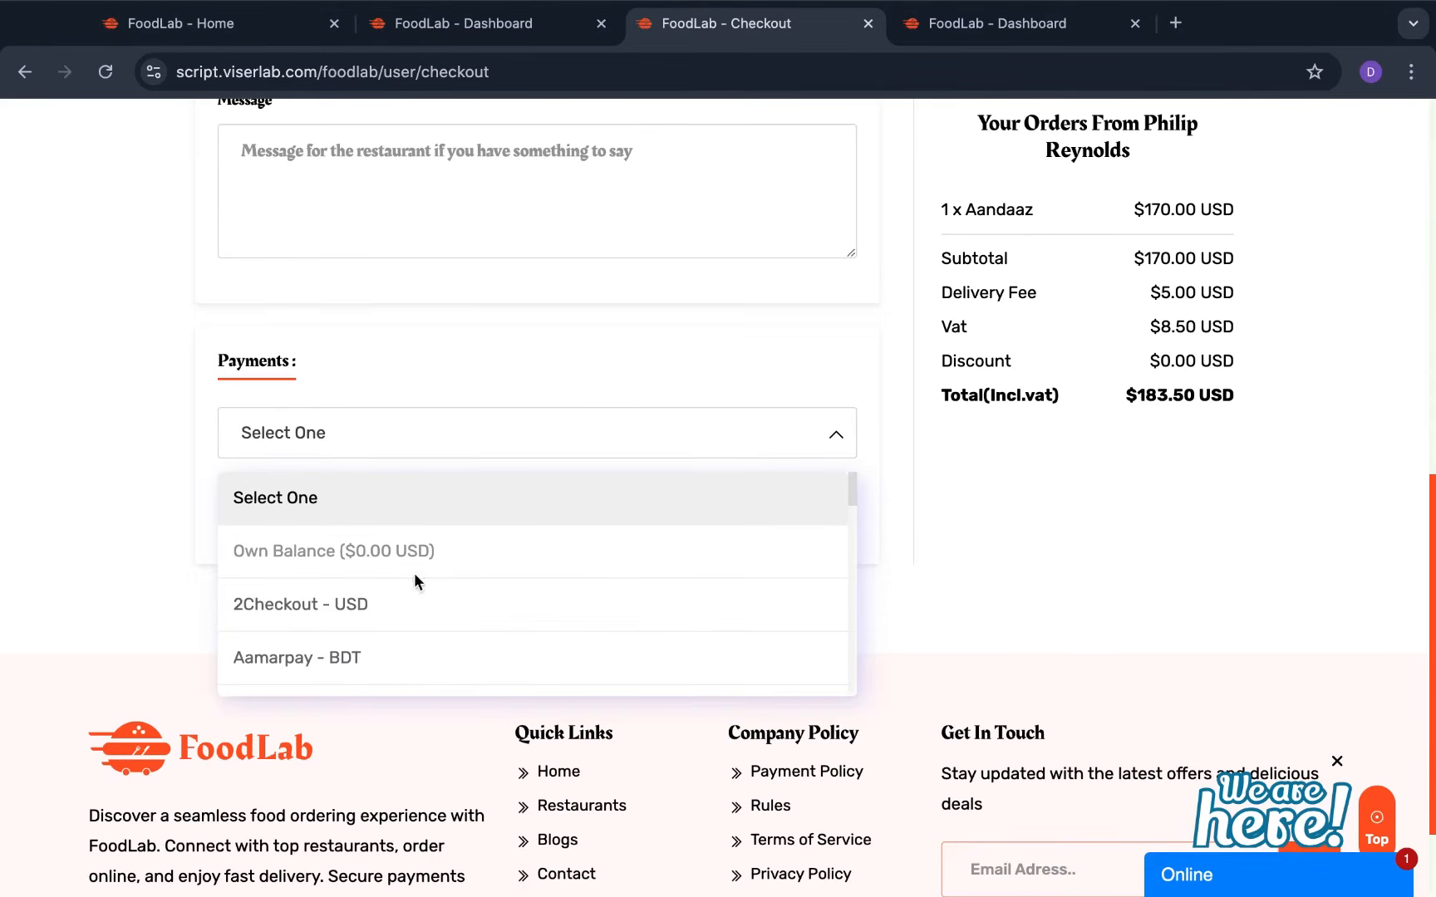
click(162, 459)
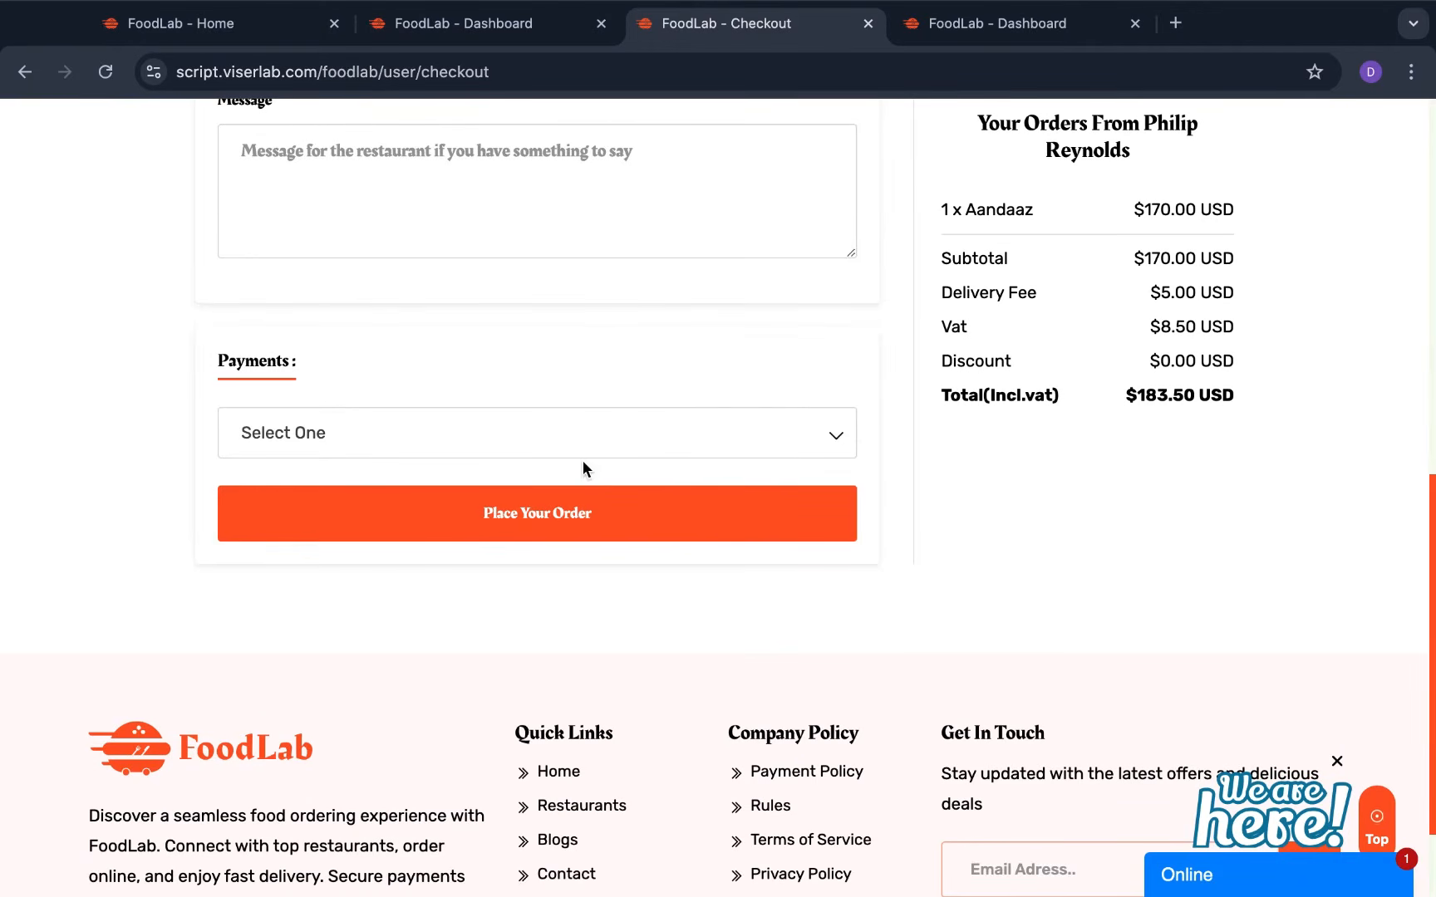
click(579, 516)
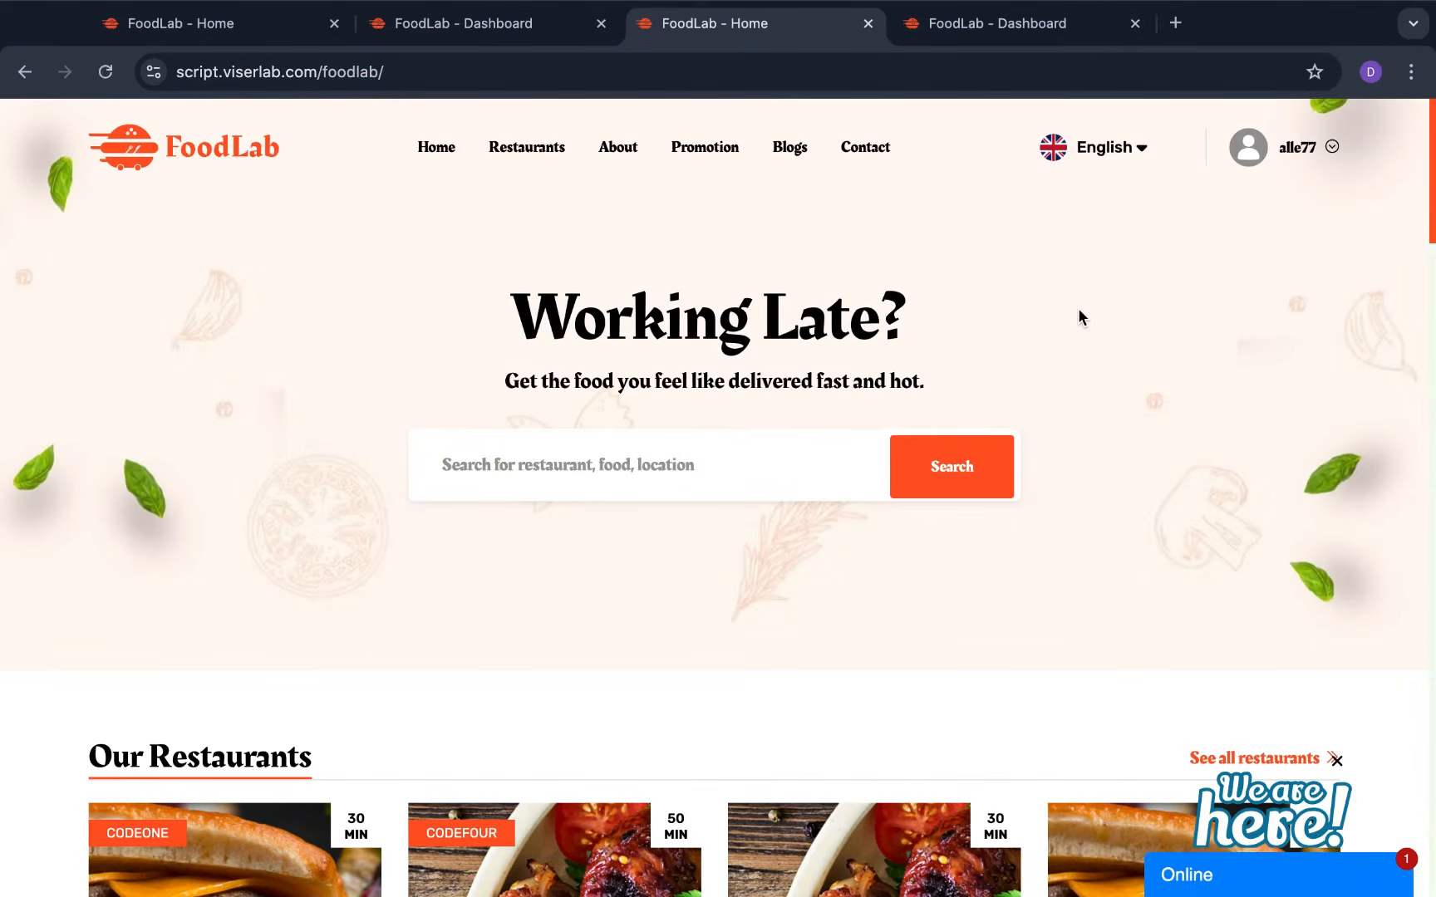
Glance at the admin dashboard tab, then return to the storefront home page
scroll(1079, 310, down, 2)
scroll(1079, 310, up, 2)
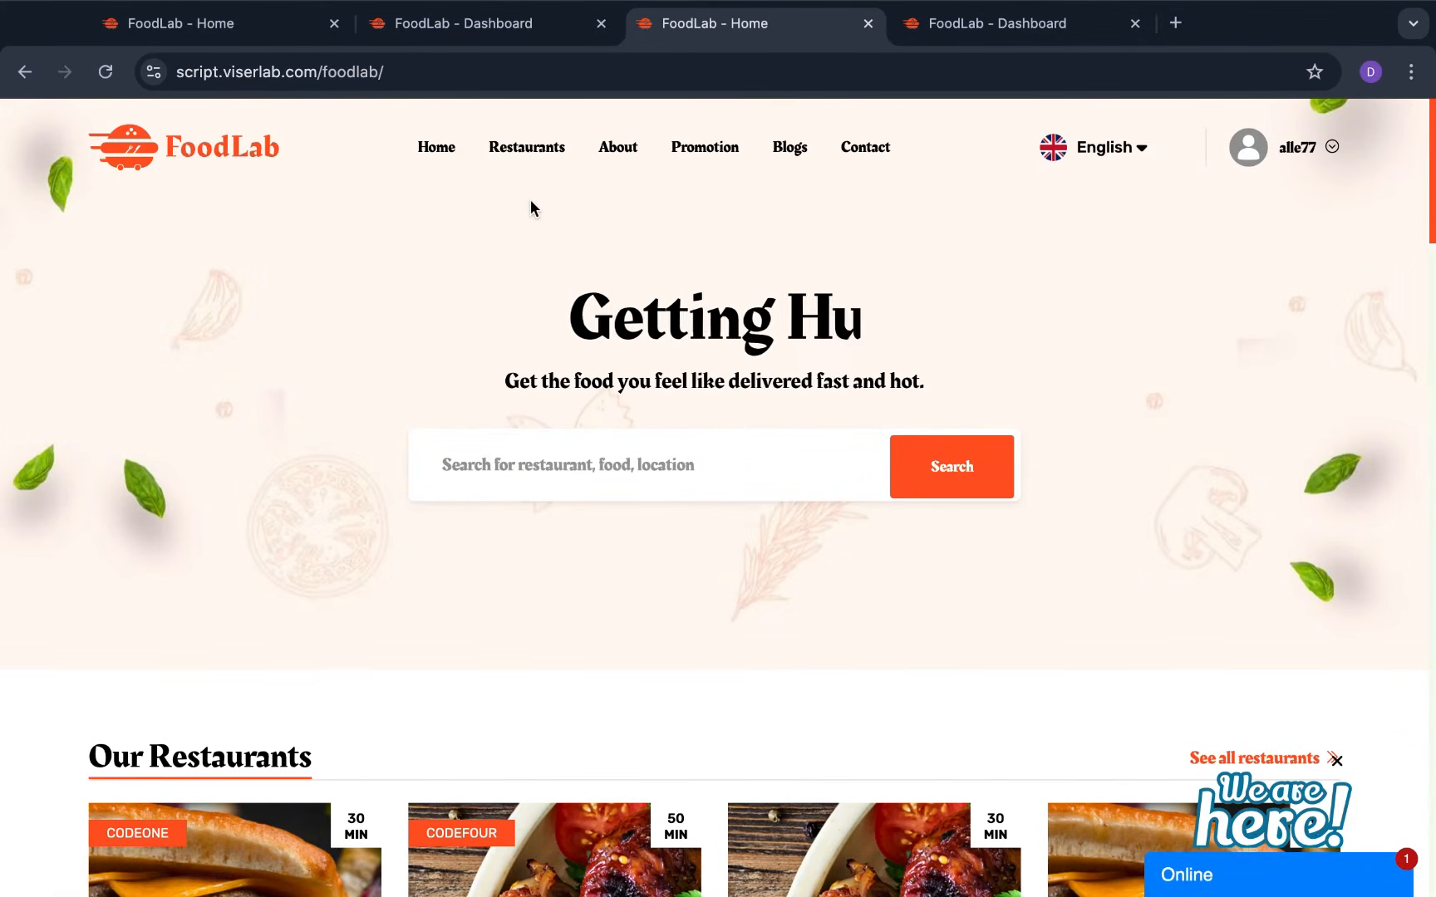
click(494, 27)
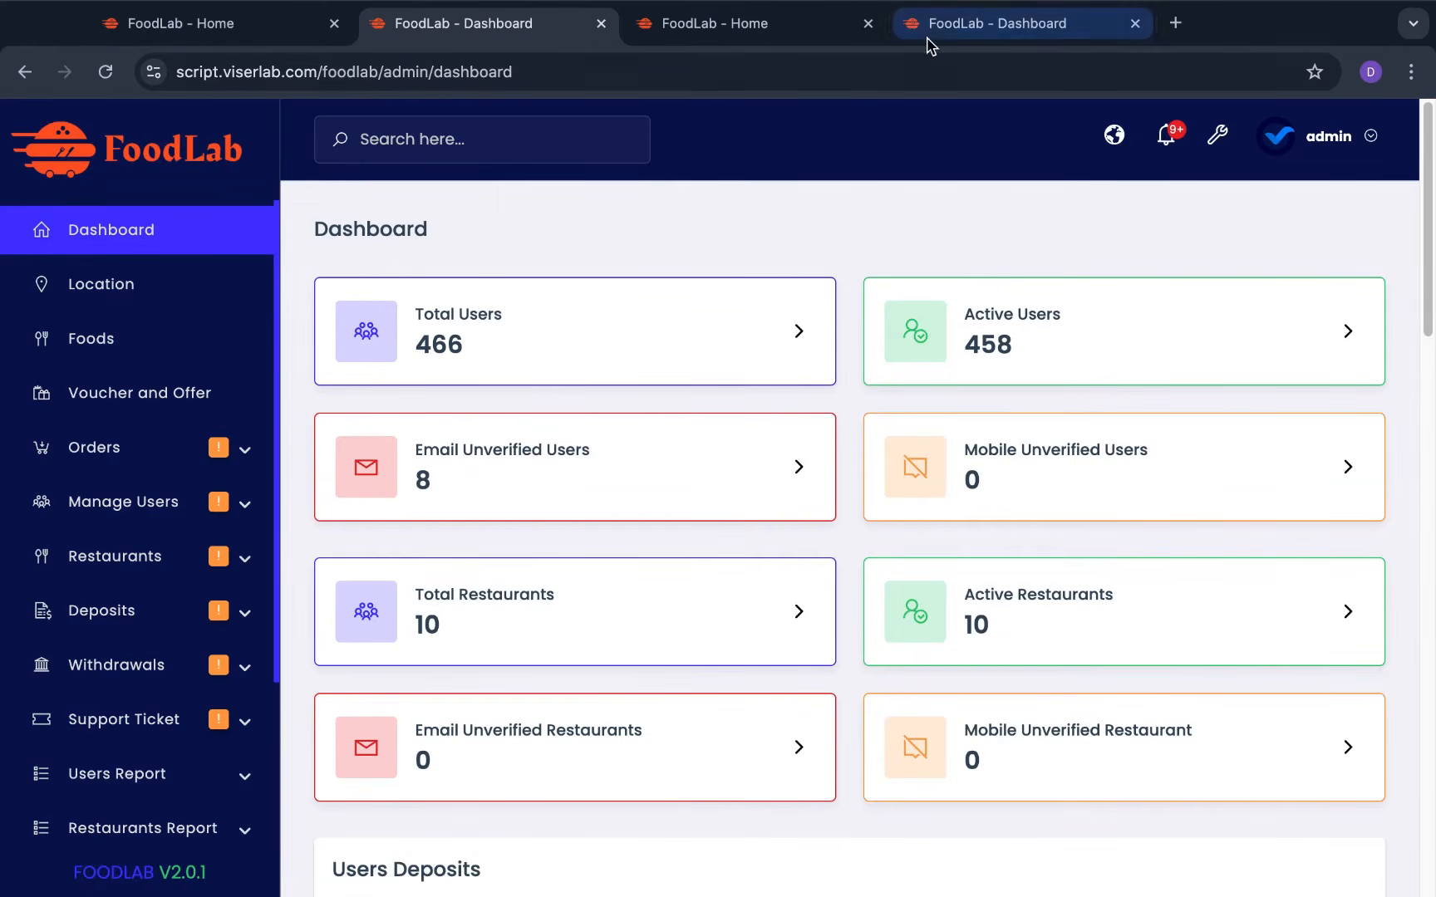
click(714, 23)
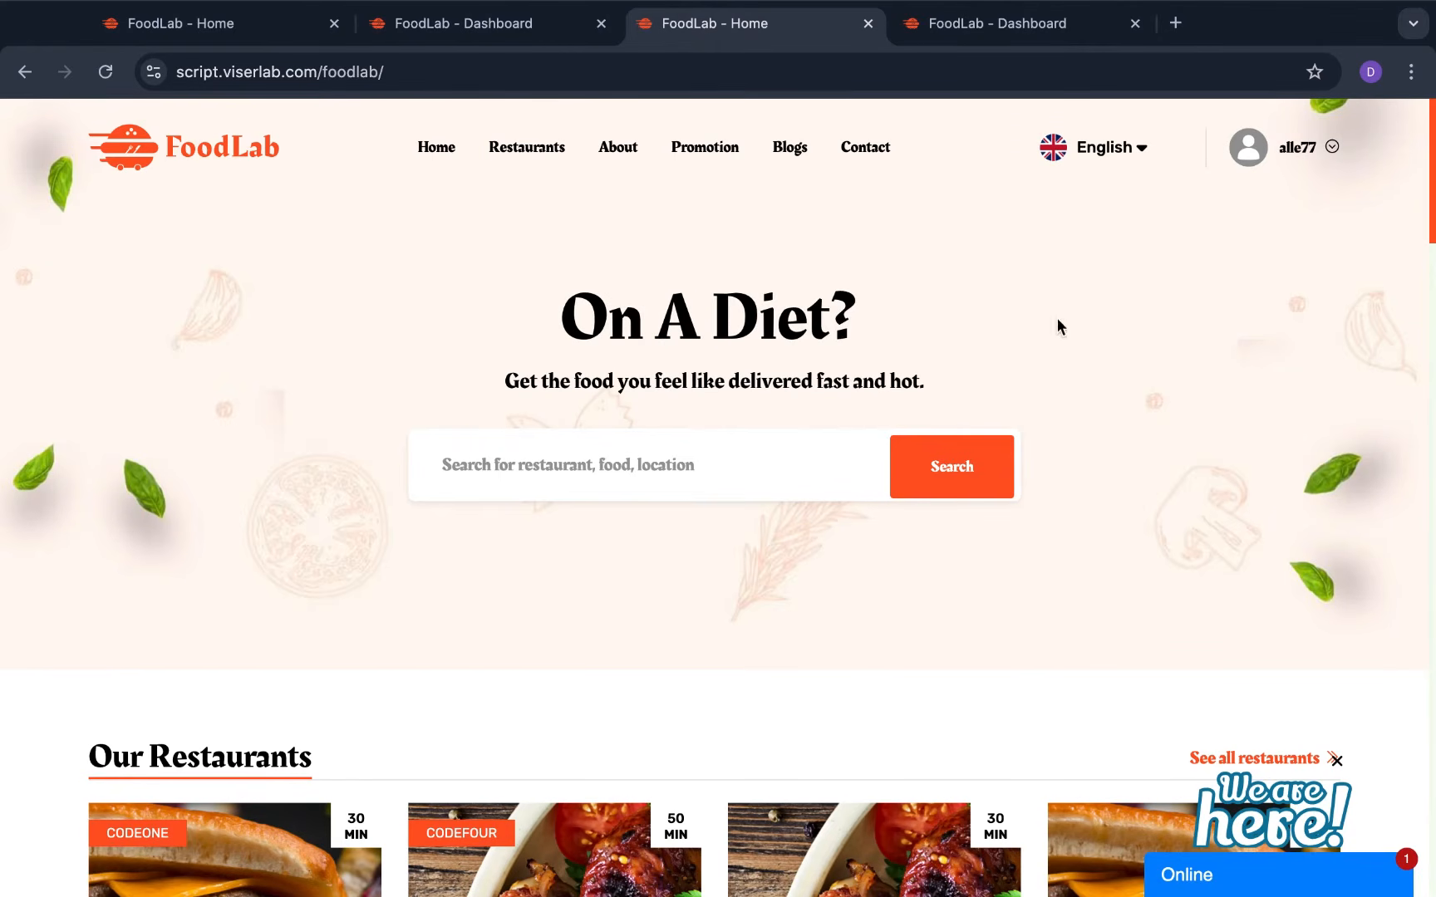
Scroll through the Our, Featured and Latest Restaurants sections, then select and deselect the web address
scroll(1096, 602, down, 3)
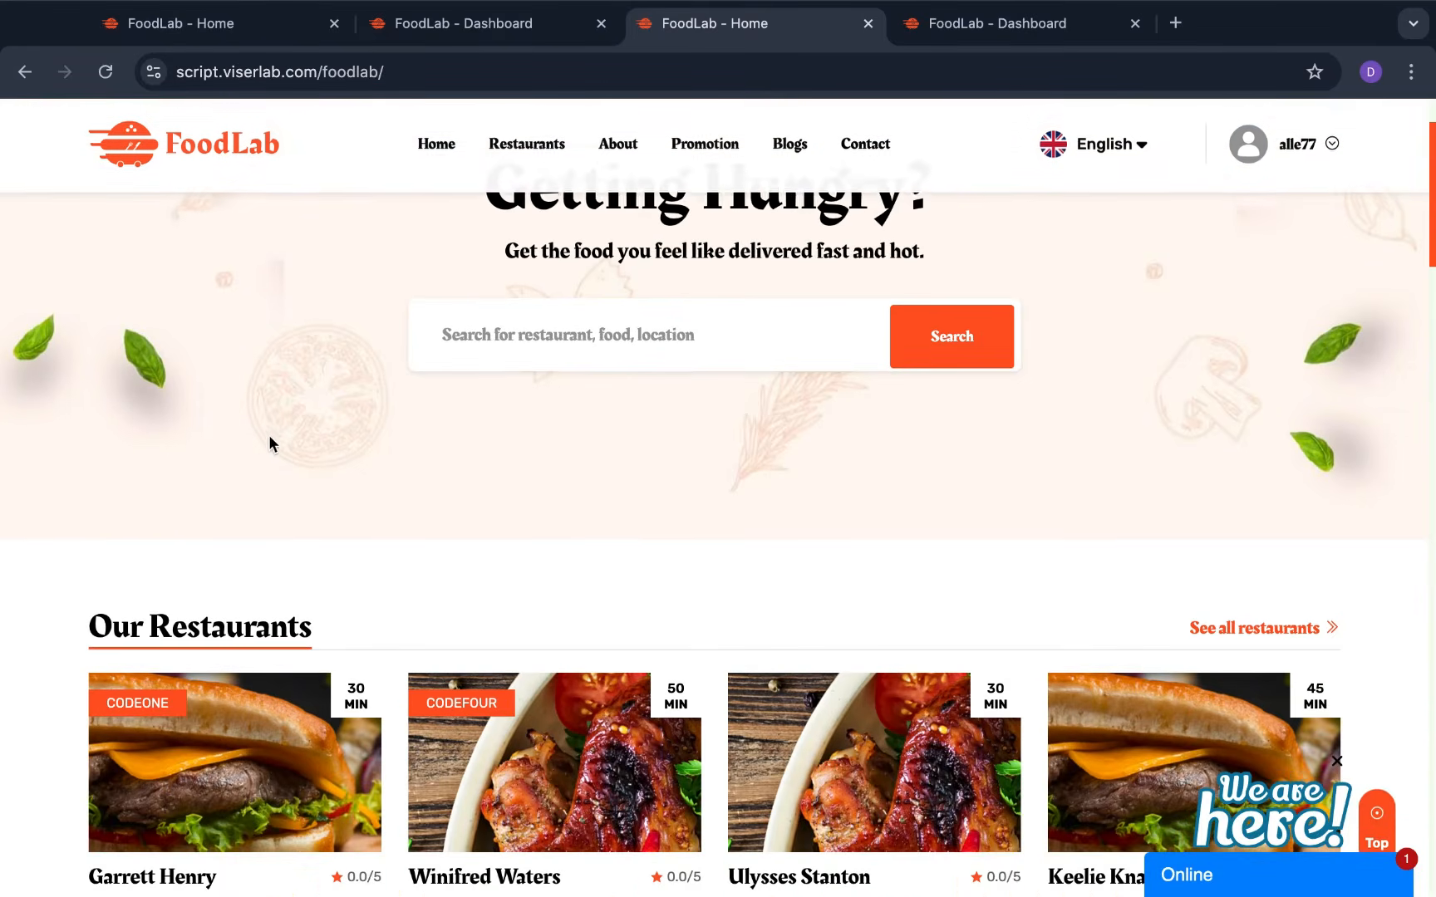
scroll(266, 436, down, 12)
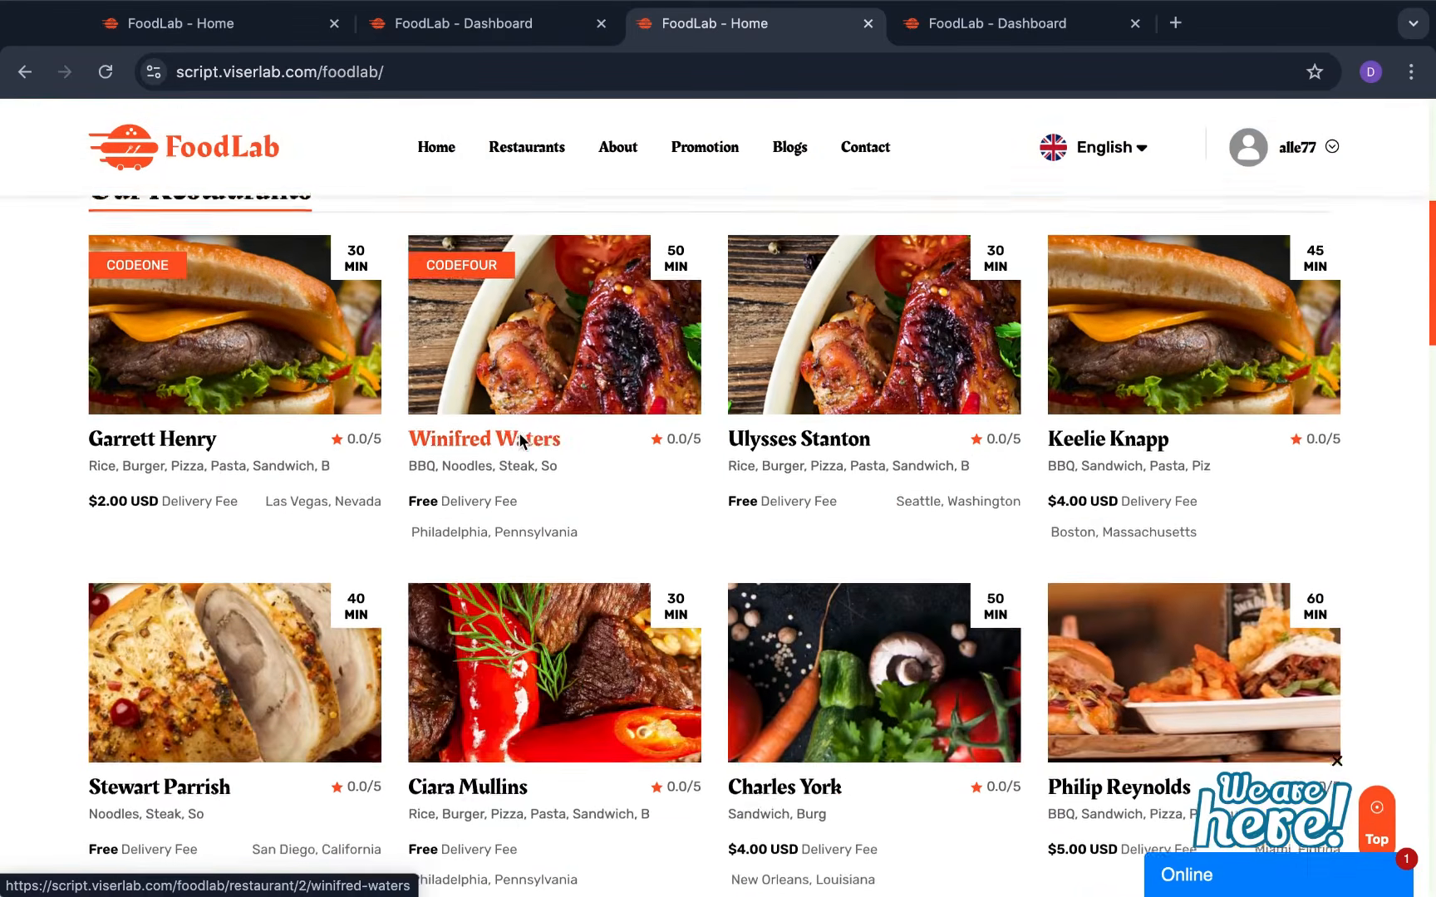
scroll(572, 506, down, 4)
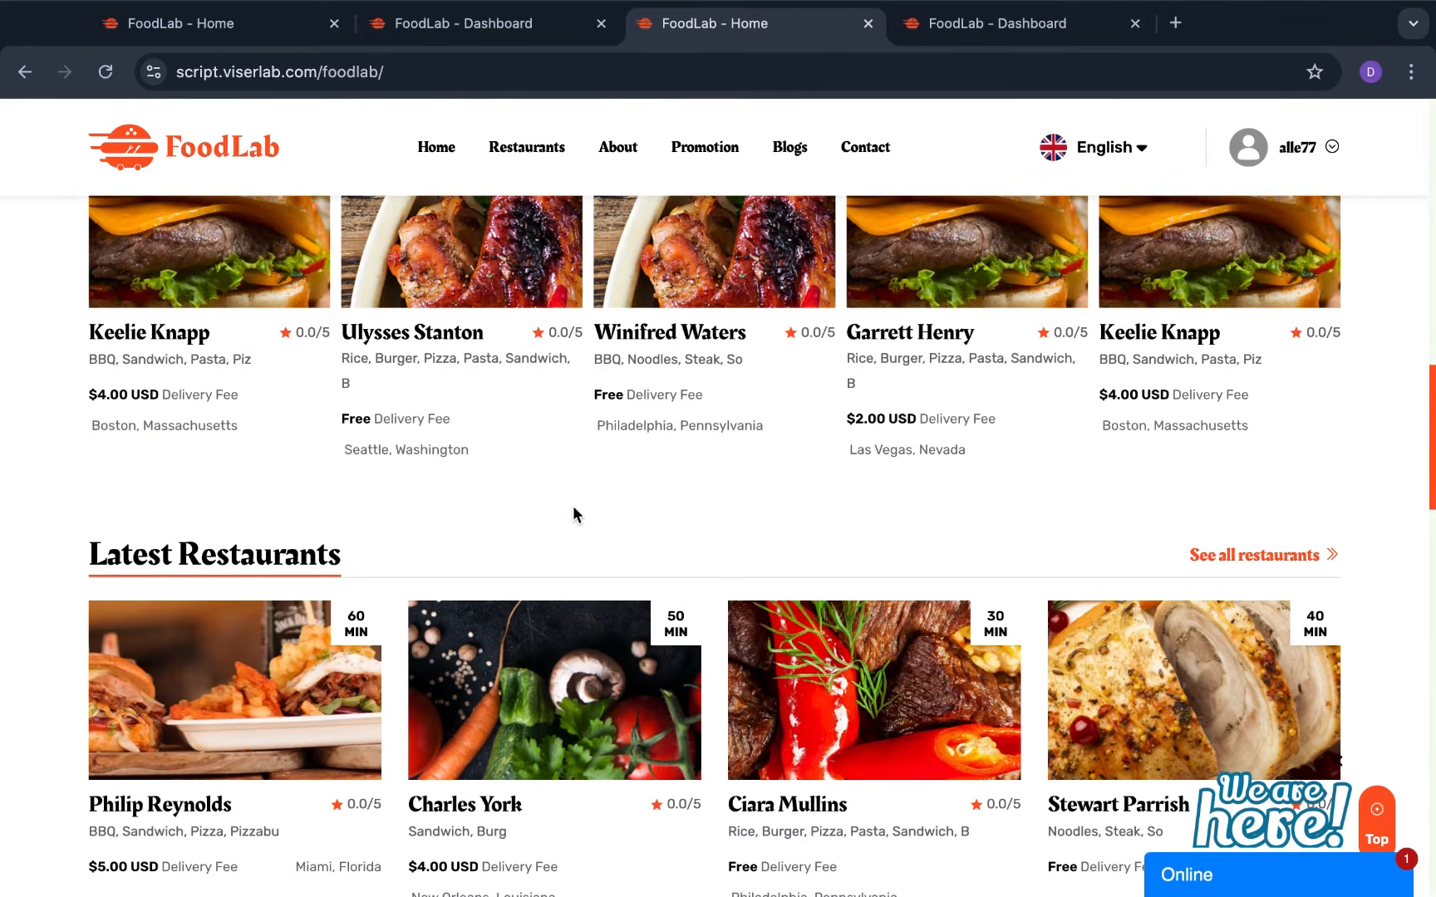
scroll(557, 498, up, 10)
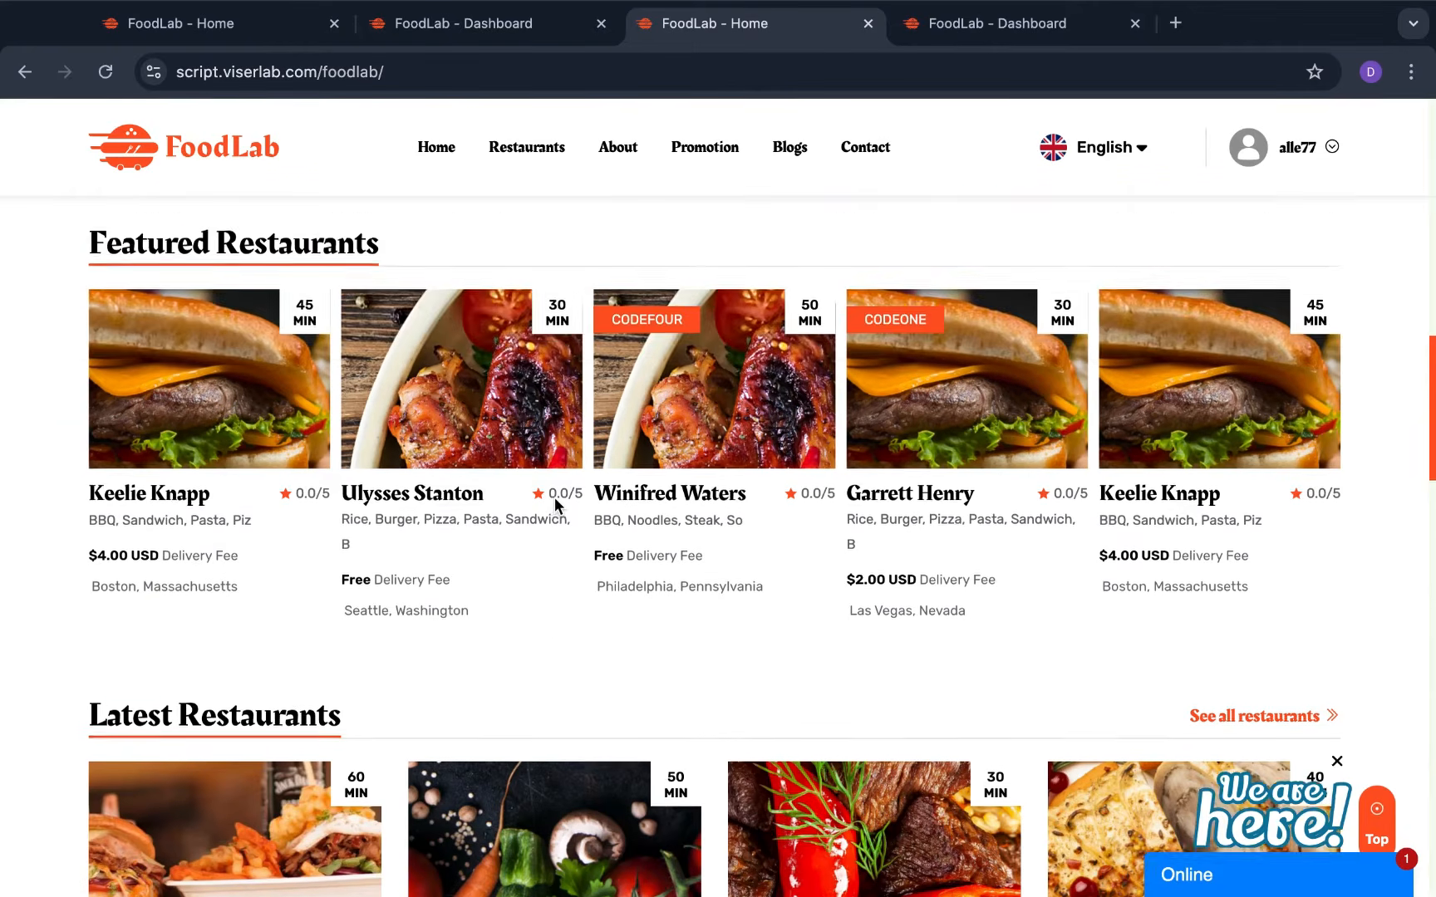
scroll(557, 499, up, 5)
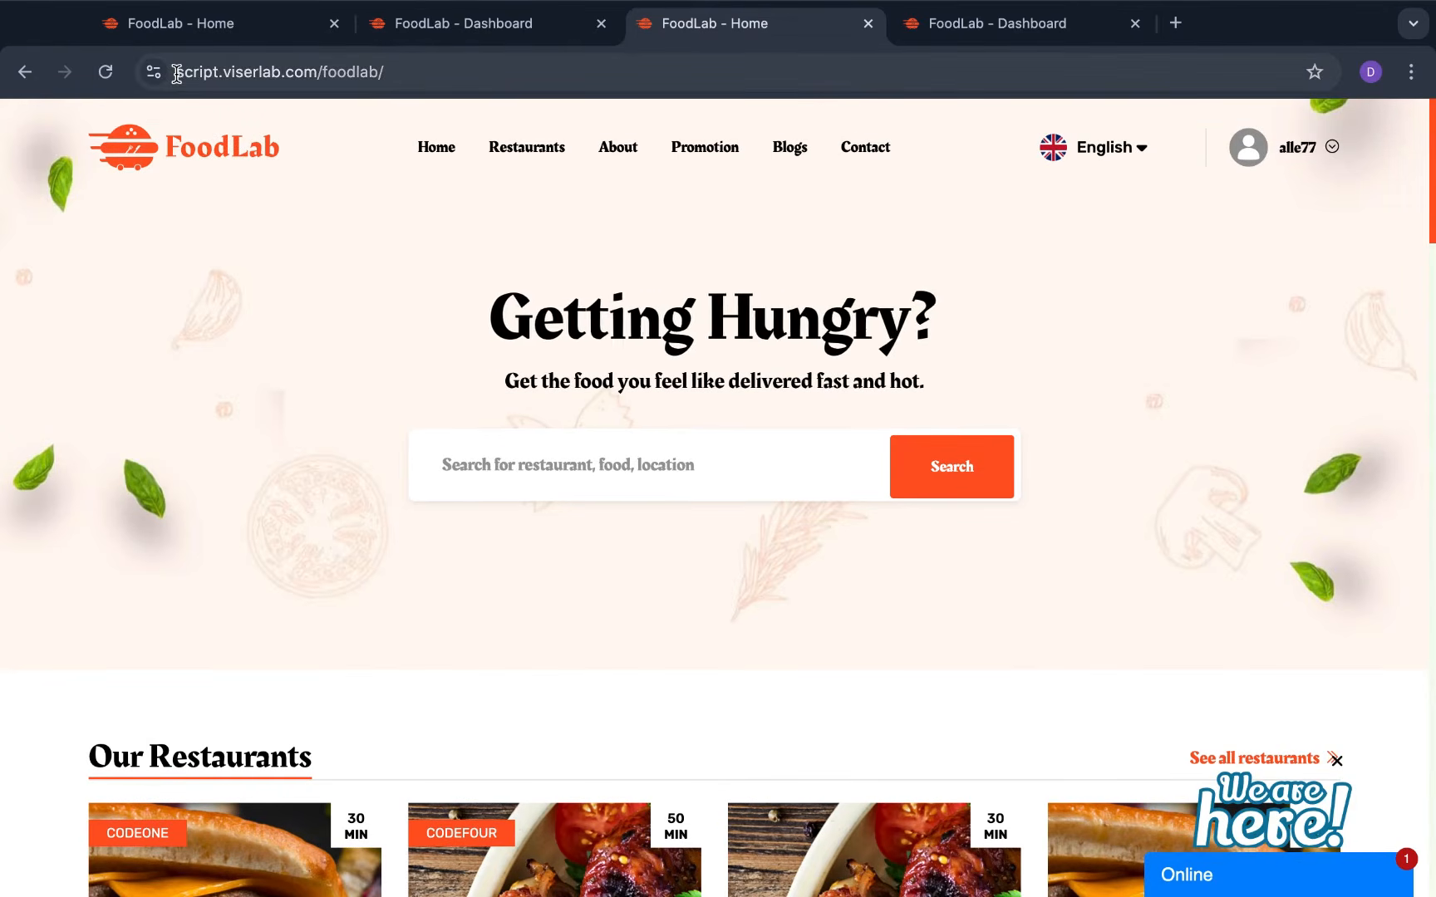
click(399, 74)
click(396, 304)
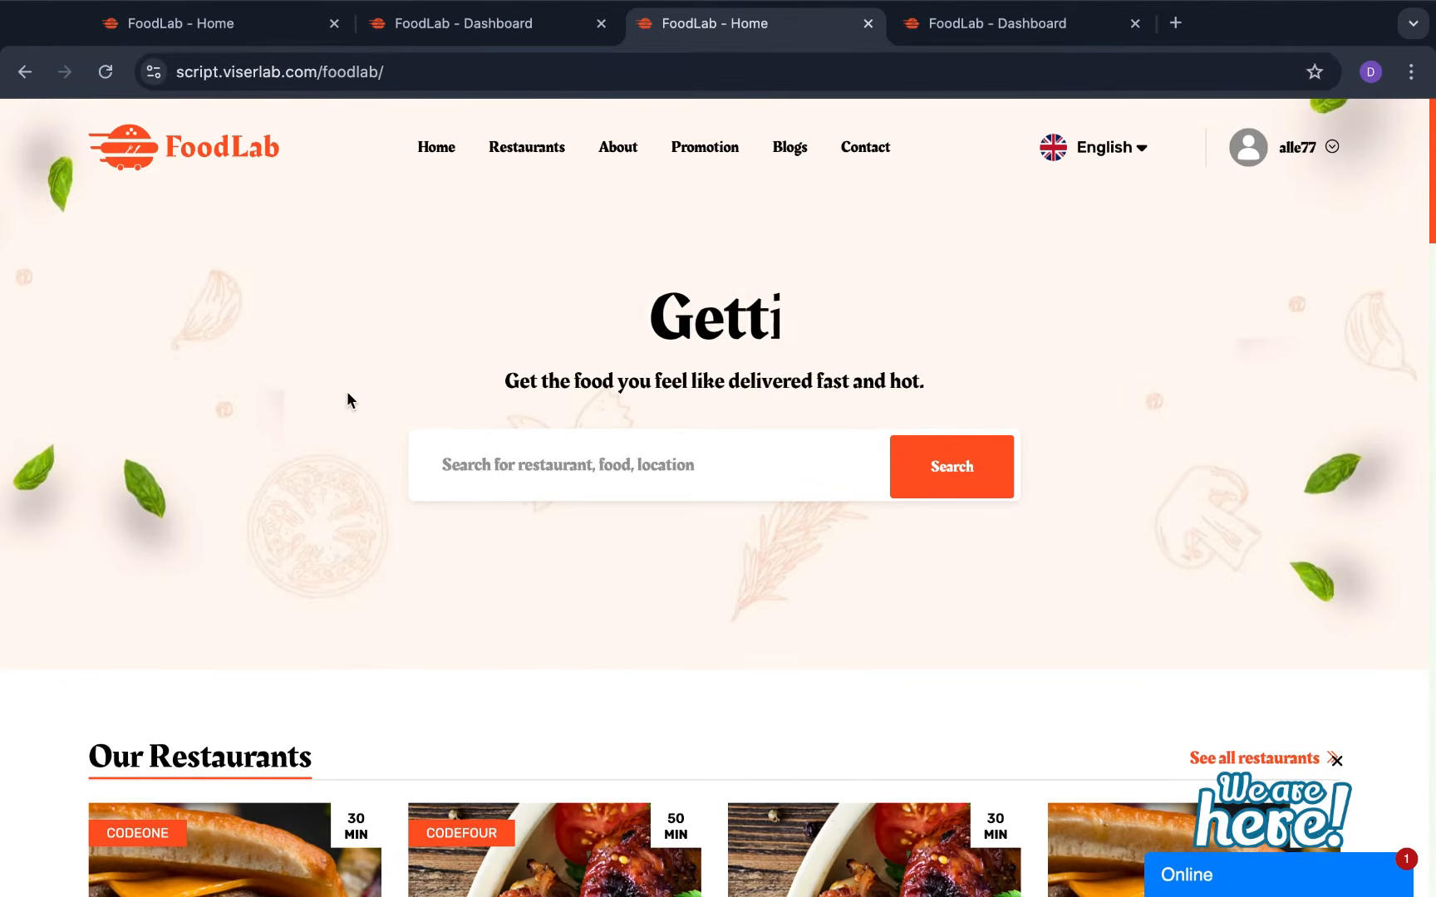
scroll(347, 402, down, 5)
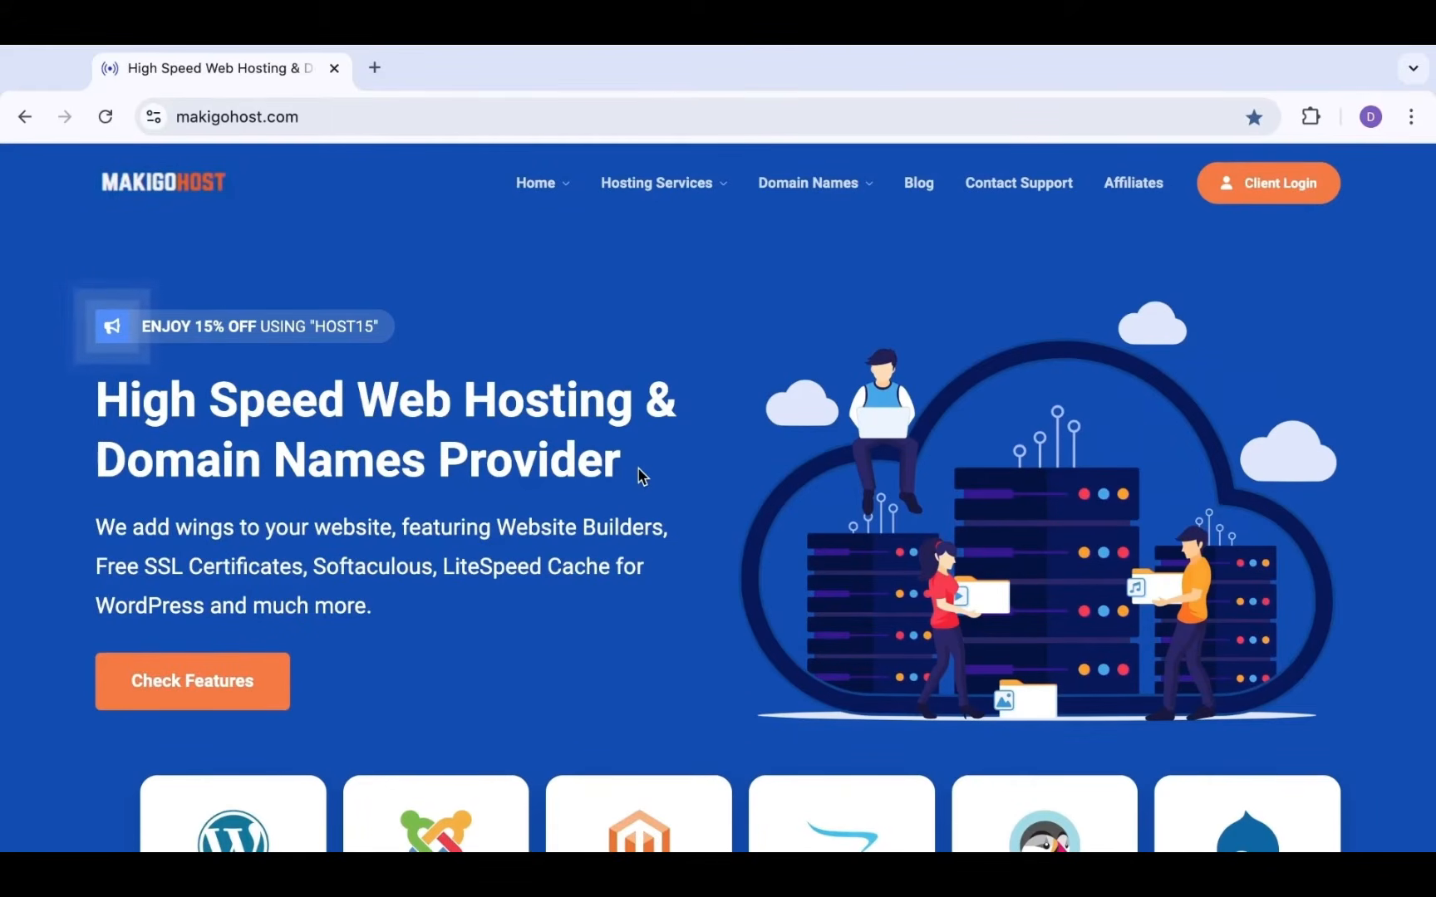
Browse the MakigoHost homepage, then open Hosting Services to see Shared Hosting cPanel at $2.99/mo and Reseller cPanel at $5.00/mo
scroll(643, 477, down, 1)
scroll(643, 477, up, 1)
scroll(614, 505, down, 10)
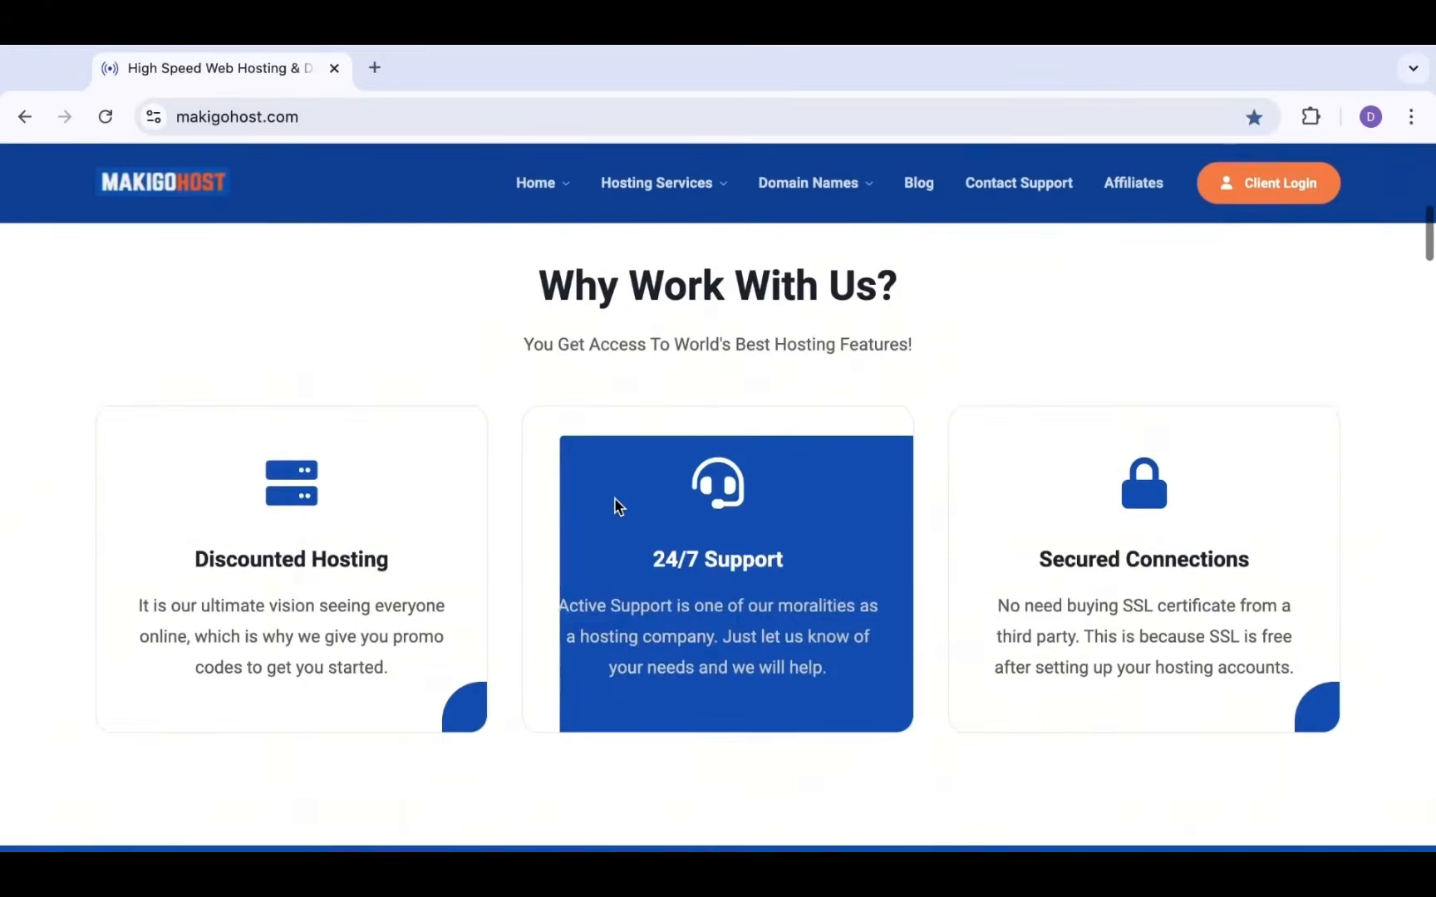
scroll(615, 505, down, 10)
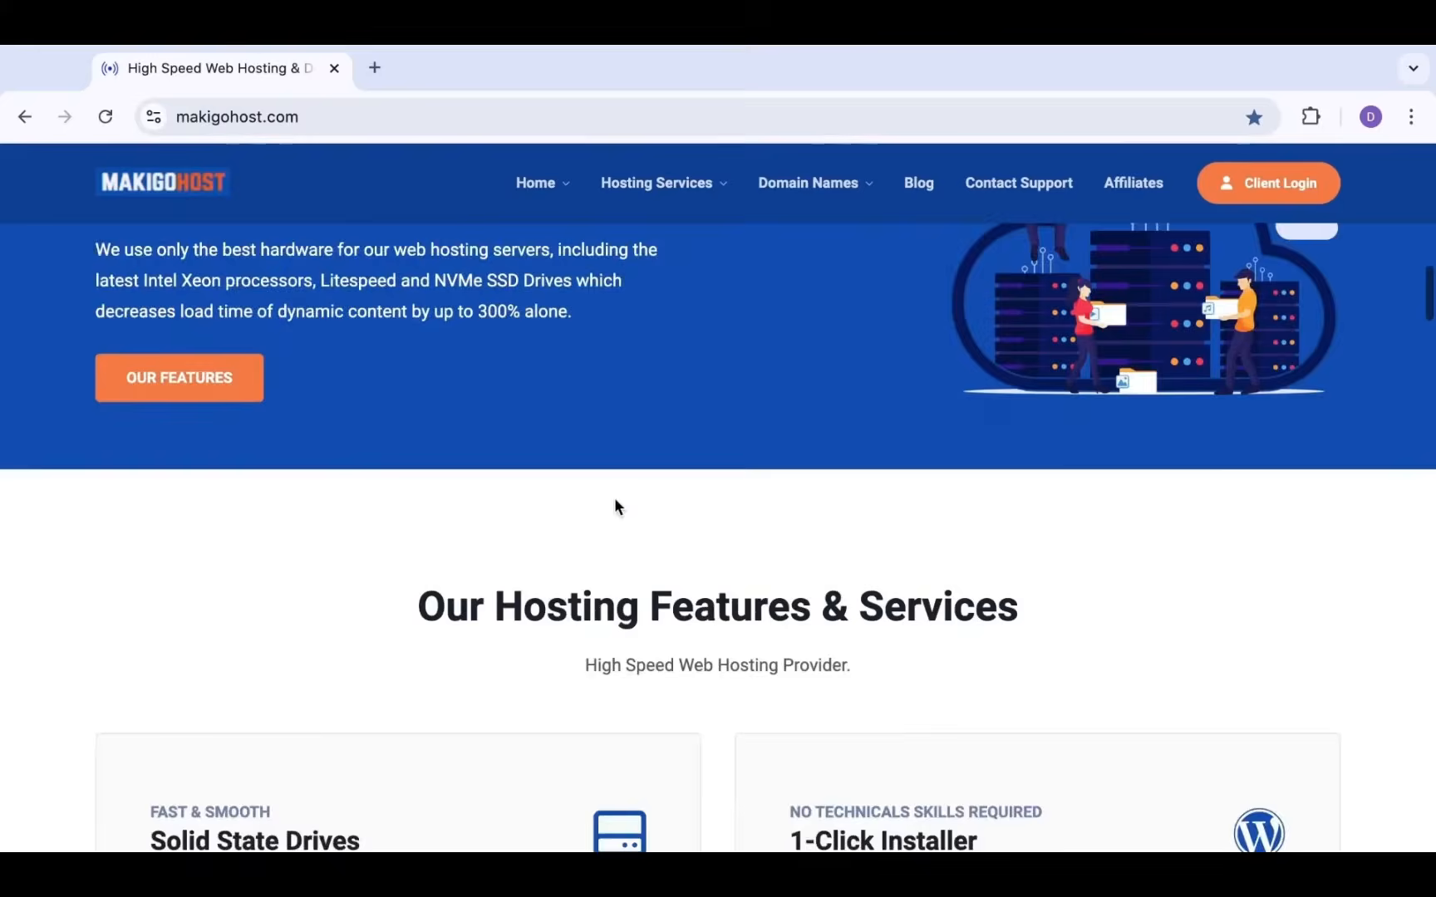
scroll(615, 505, down, 10)
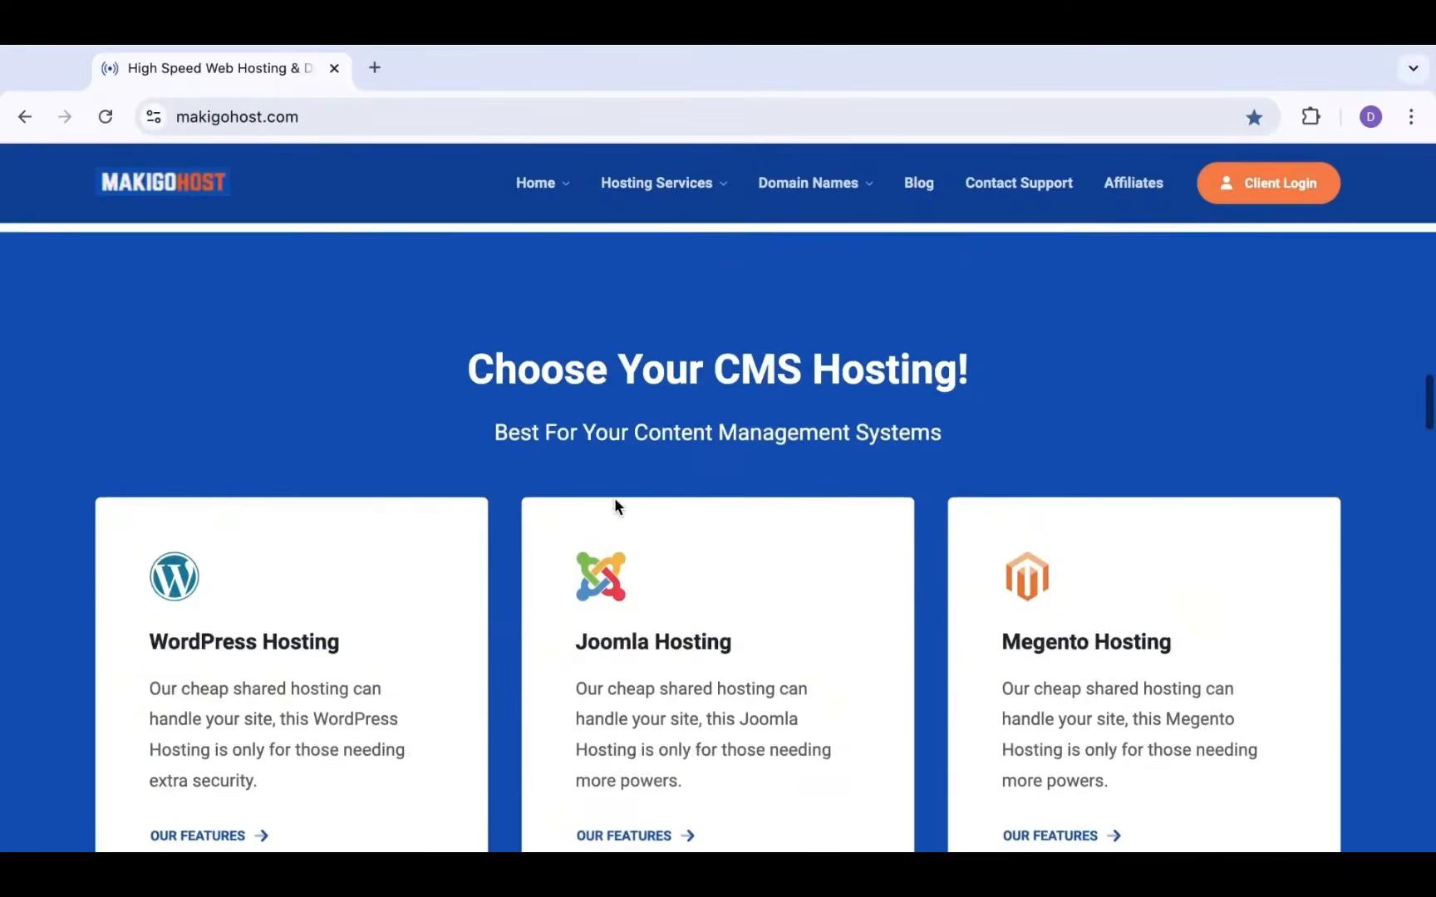
scroll(615, 505, down, 10)
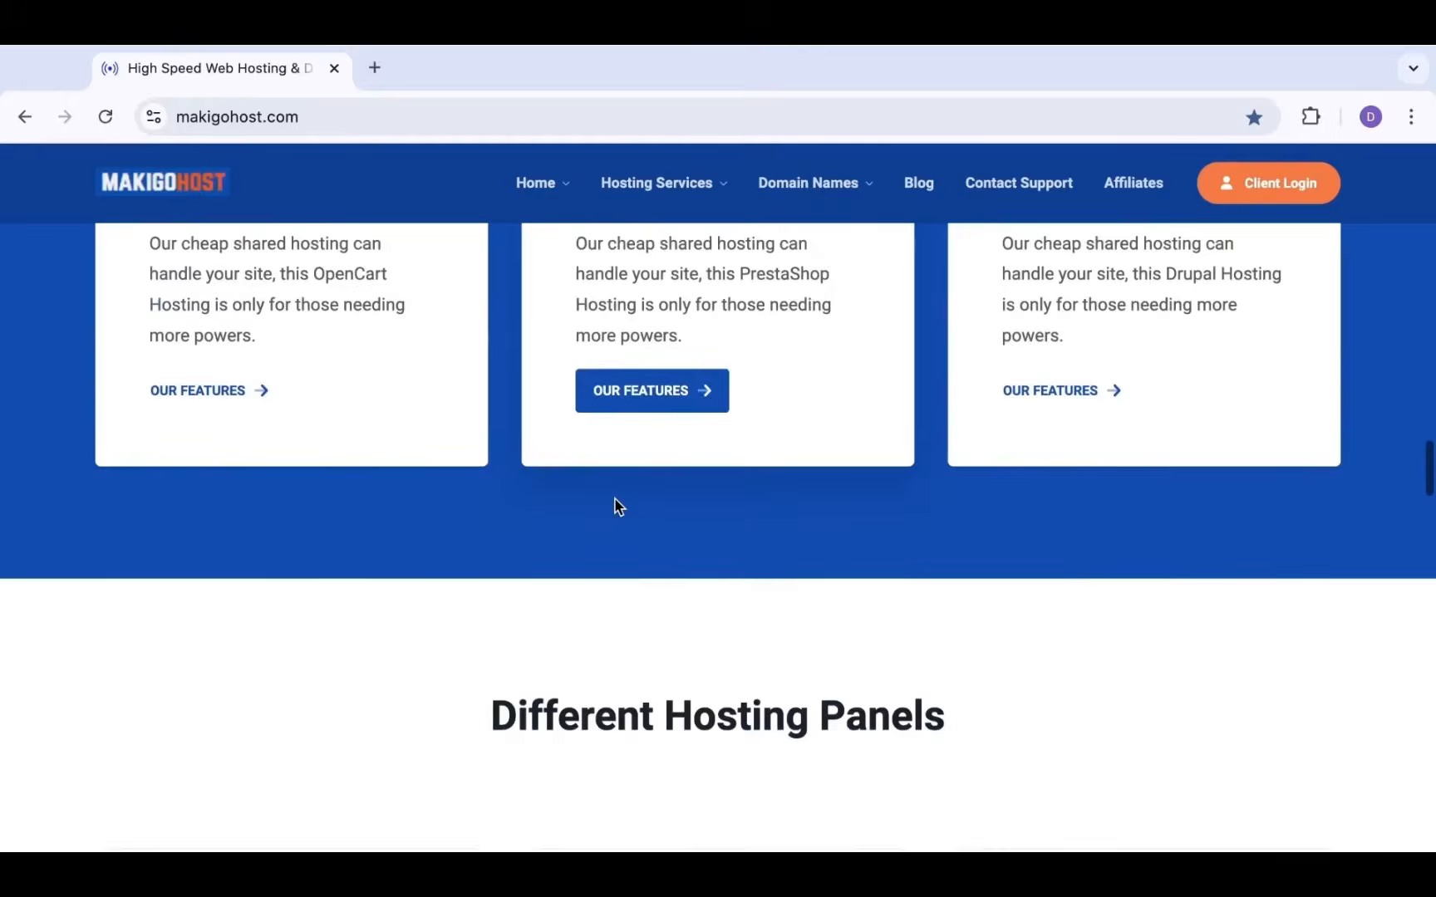
scroll(615, 505, down, 10)
scroll(615, 505, up, 12)
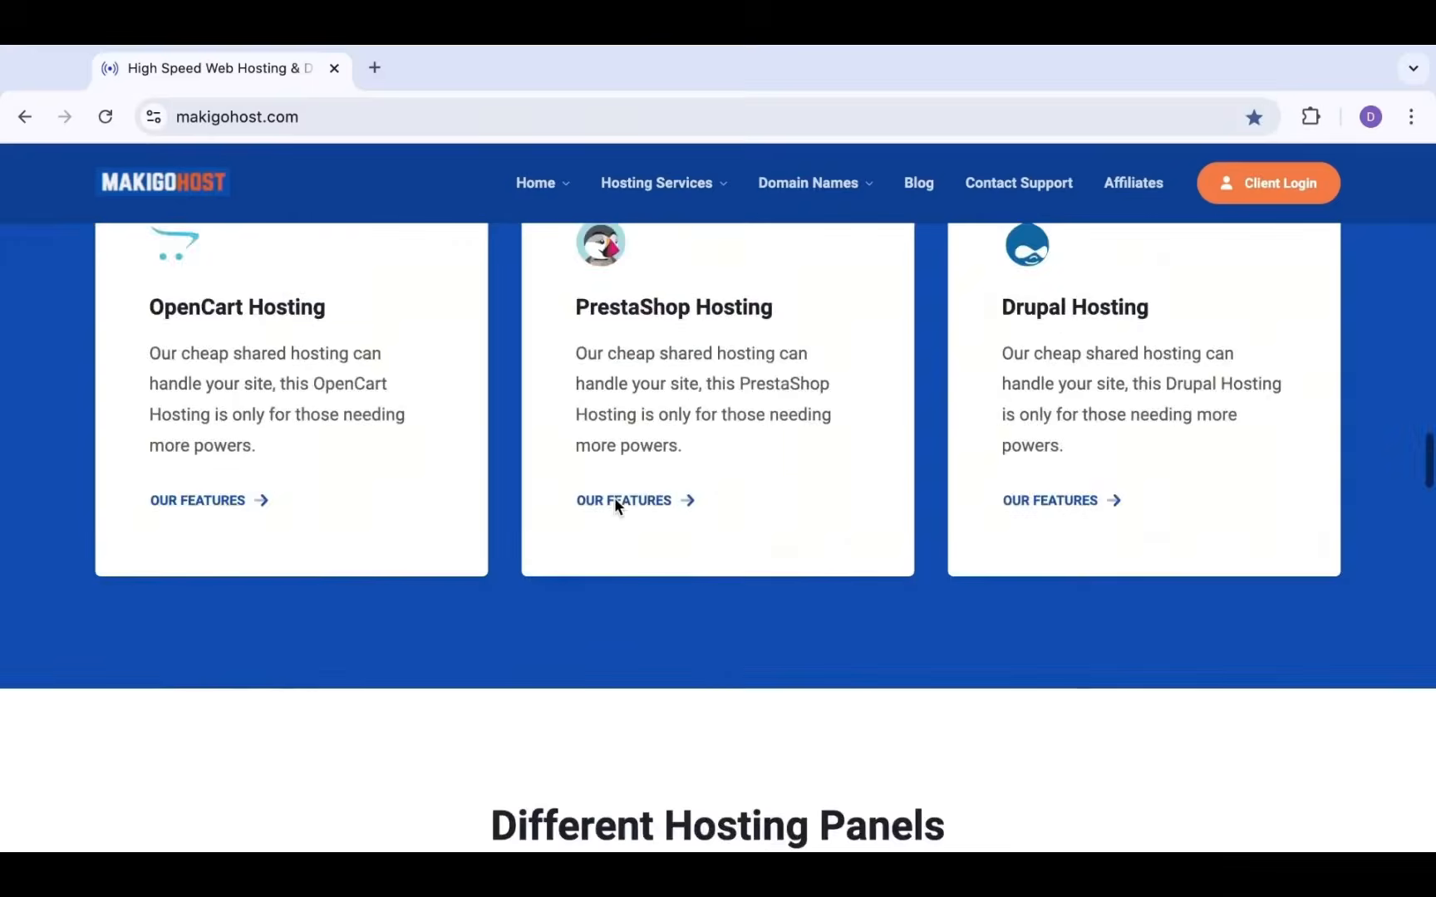
scroll(615, 505, up, 15)
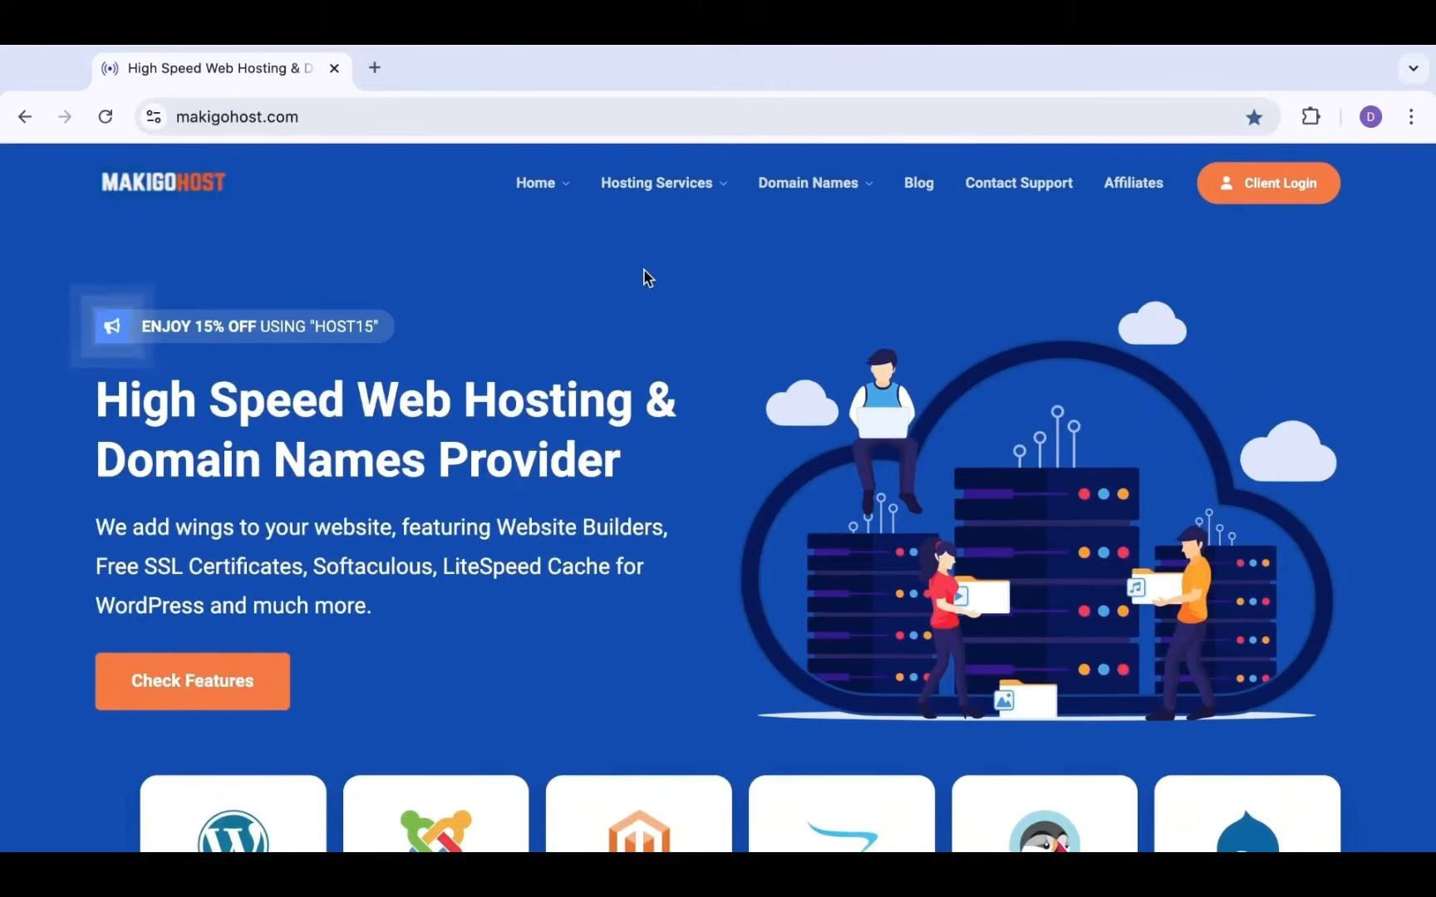
mouse_move(685, 183)
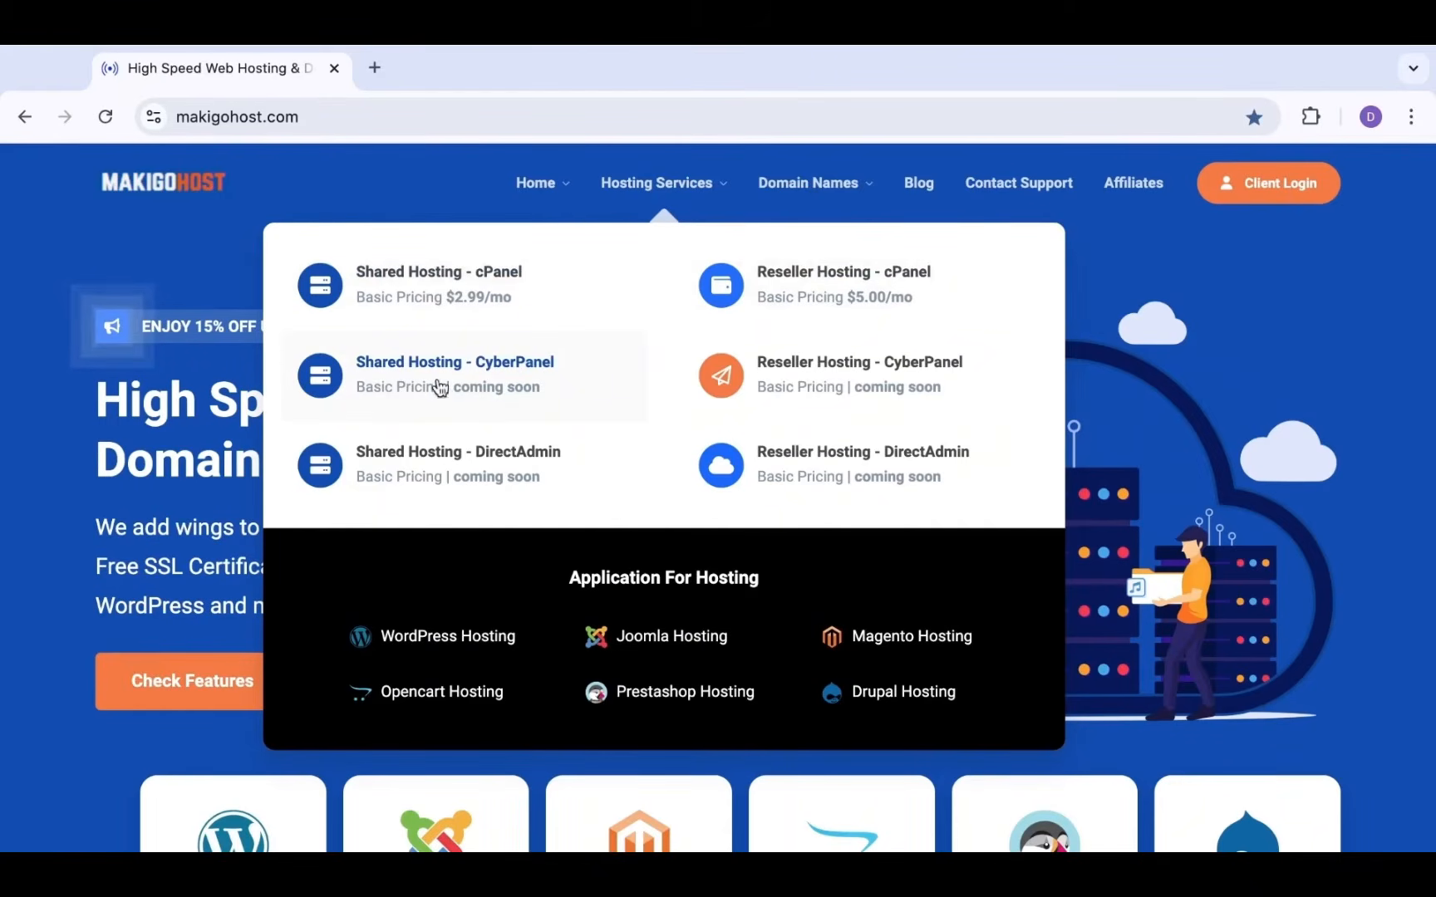
Open the cPanel Shared Hosting page and compare GO BASIC $2.99, STANDARD $4.99 and GO UNLIMITED $9.99 plans
click(474, 286)
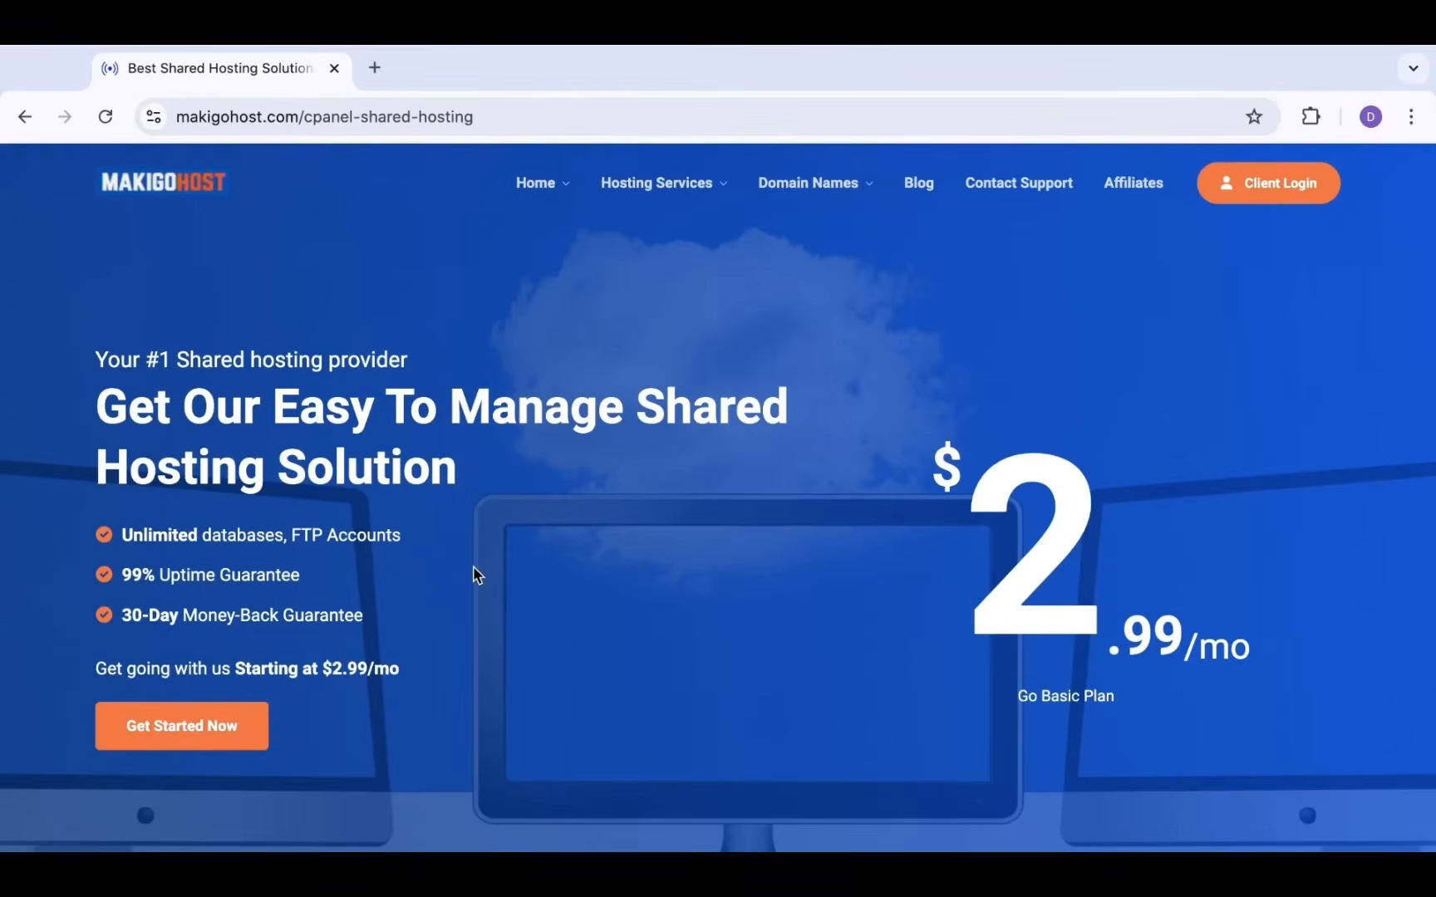
scroll(473, 568, down, 1)
scroll(472, 567, up, 1)
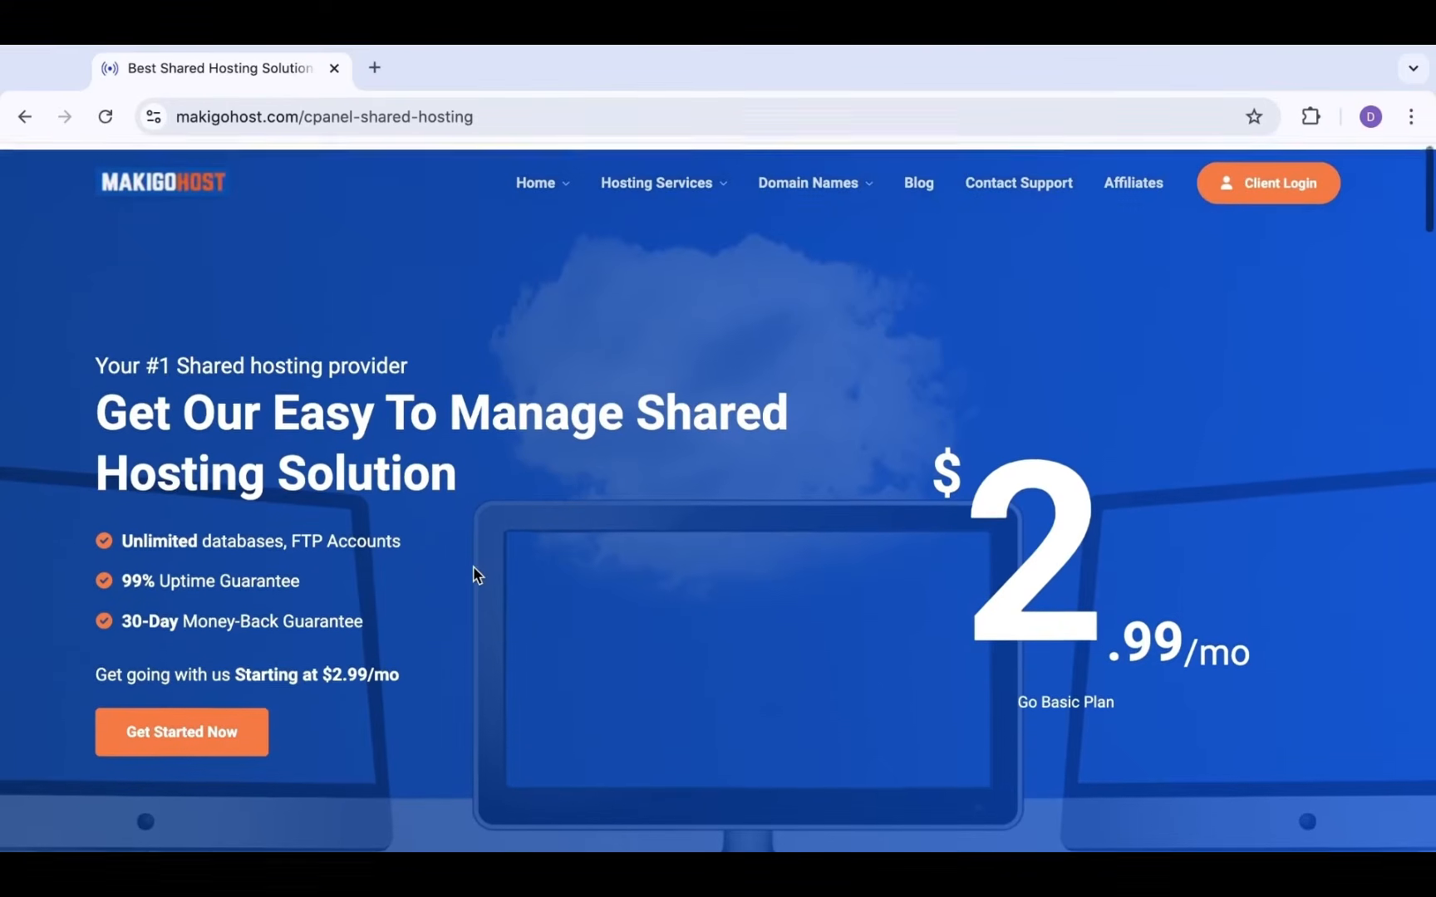
scroll(471, 565, down, 1)
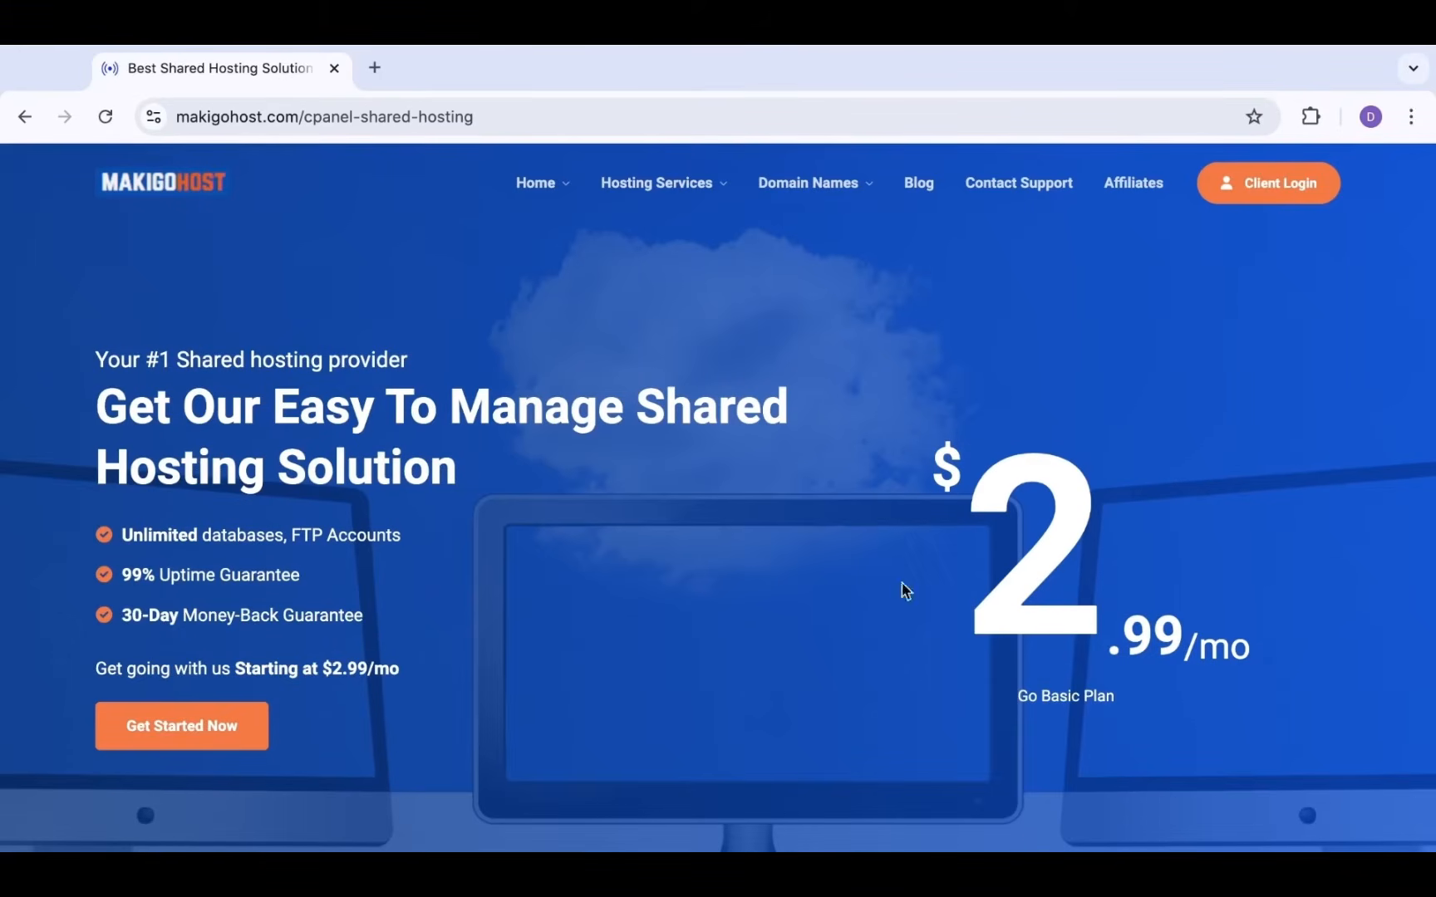
scroll(1031, 661, down, 4)
scroll(919, 651, up, 4)
scroll(919, 648, down, 6)
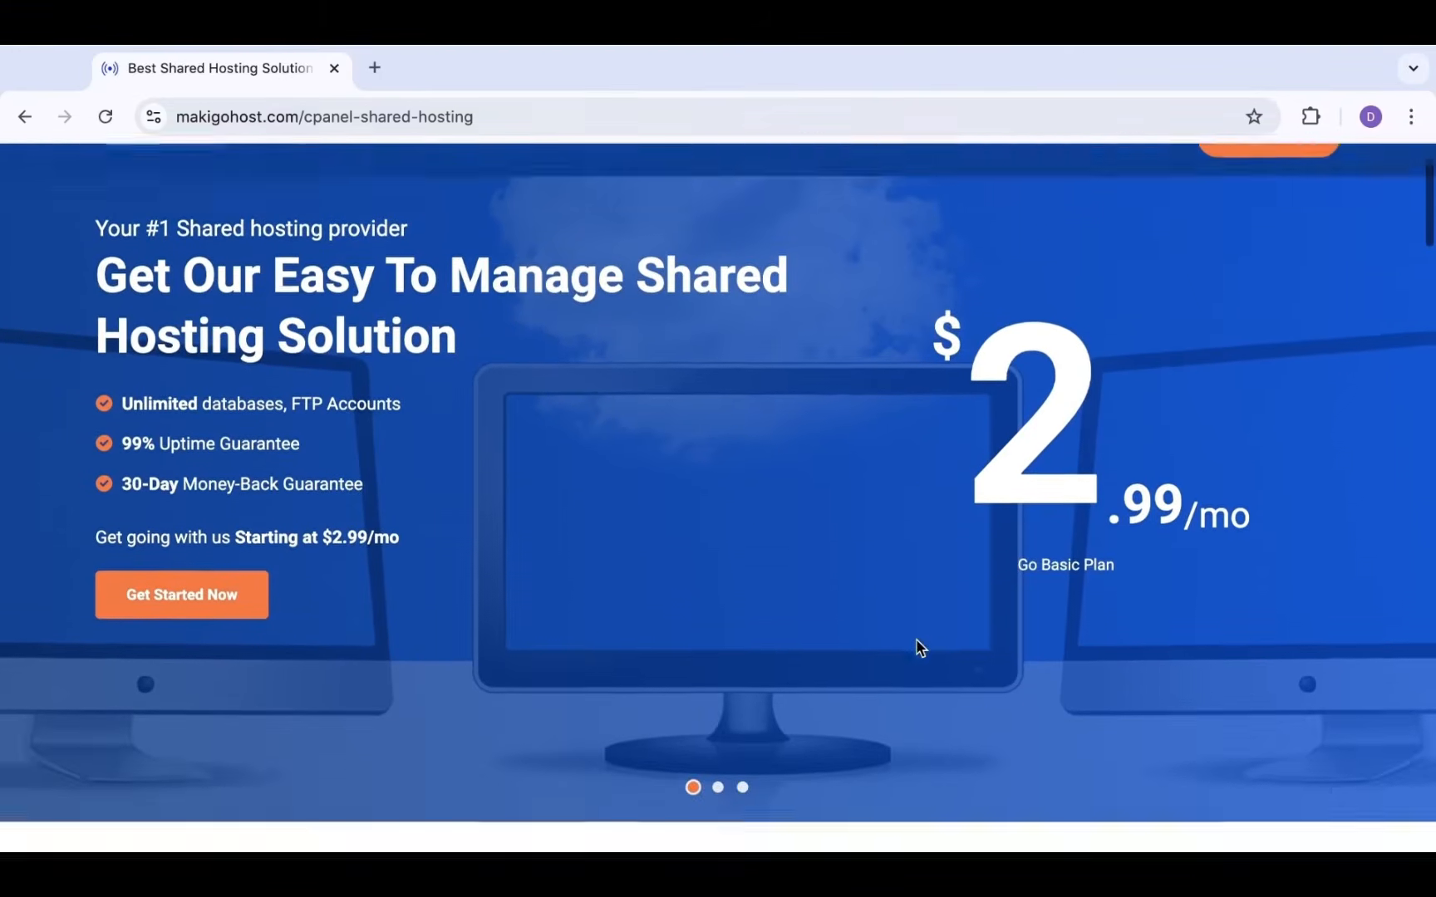
scroll(917, 647, down, 4)
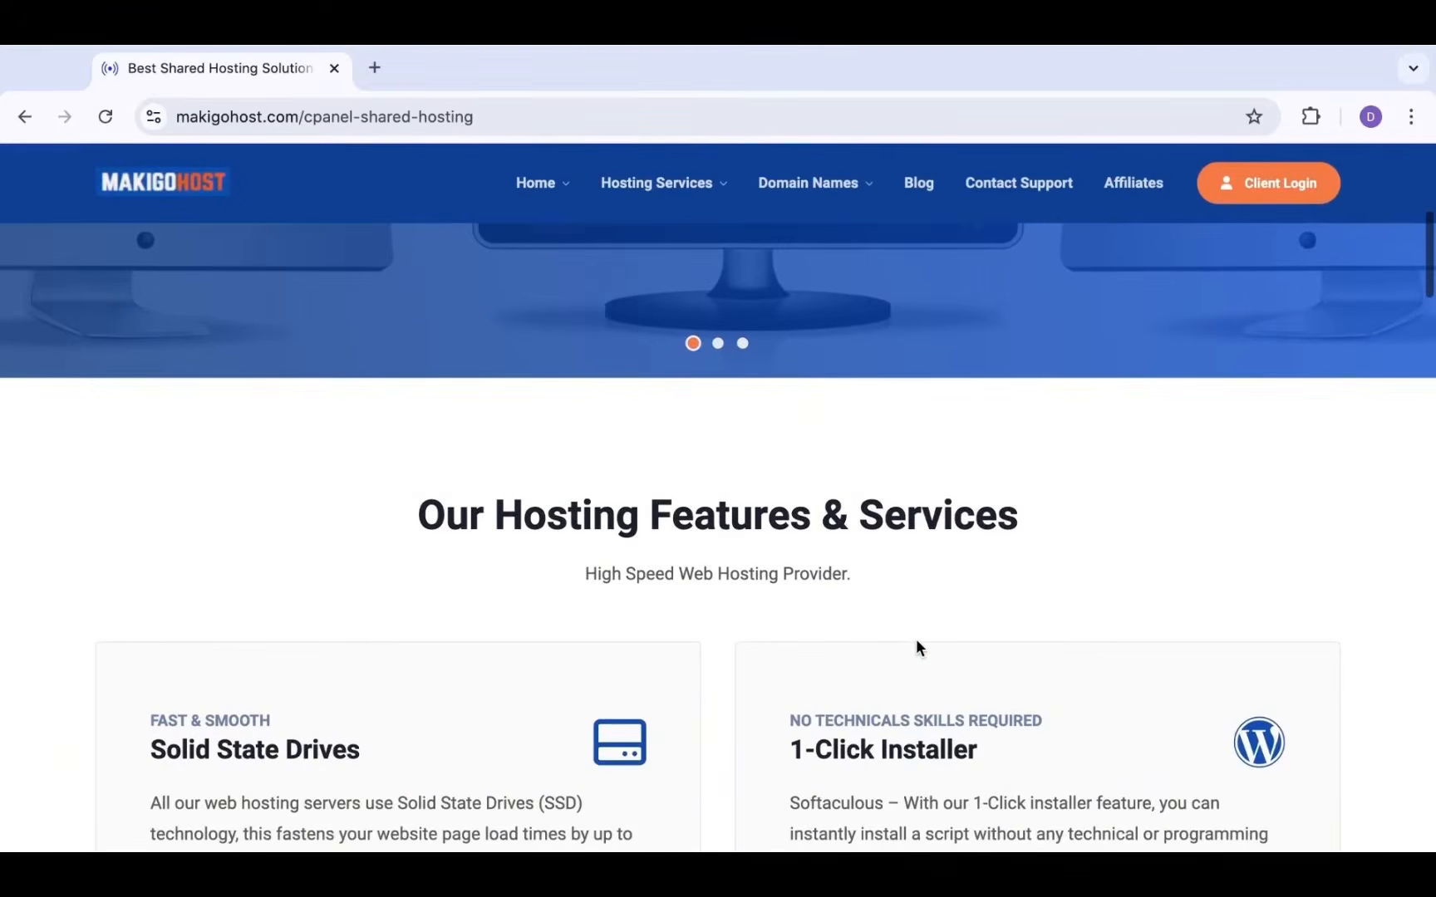
scroll(917, 646, up, 1)
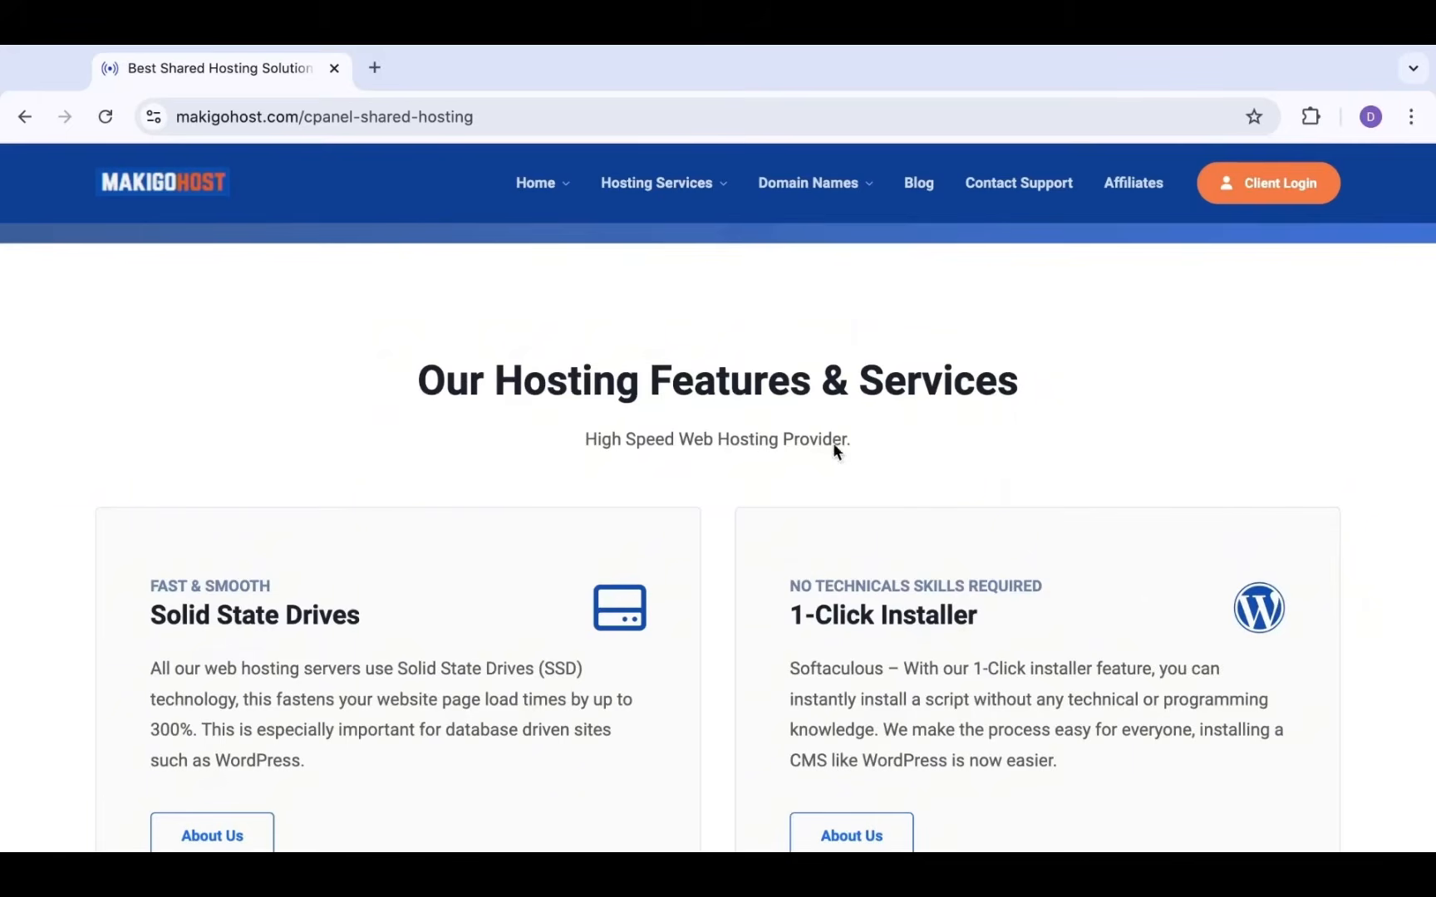
scroll(891, 416, down, 1)
scroll(892, 415, down, 12)
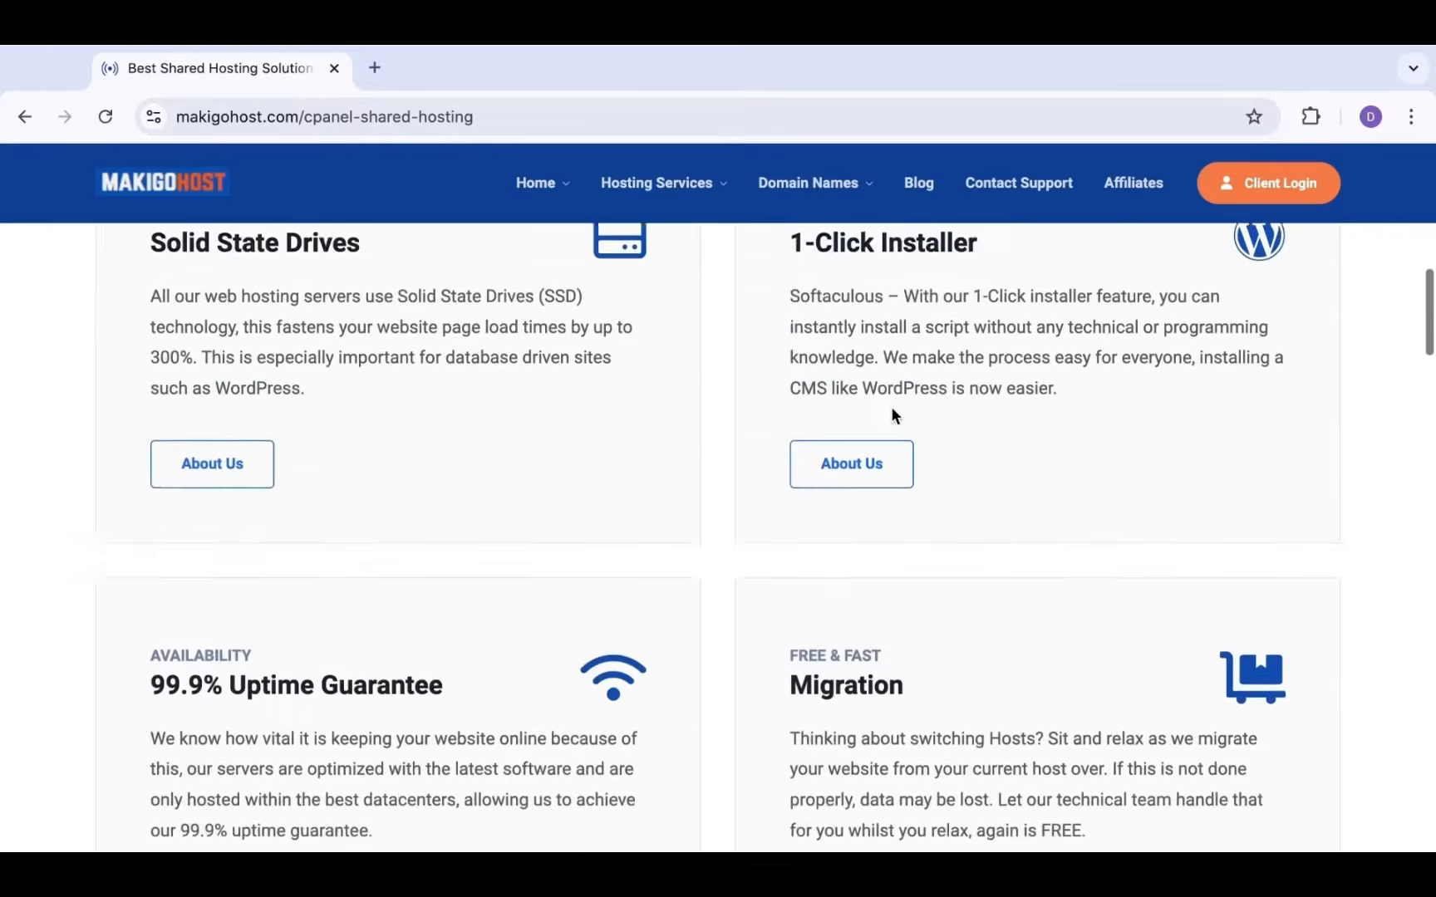
scroll(892, 407, down, 3)
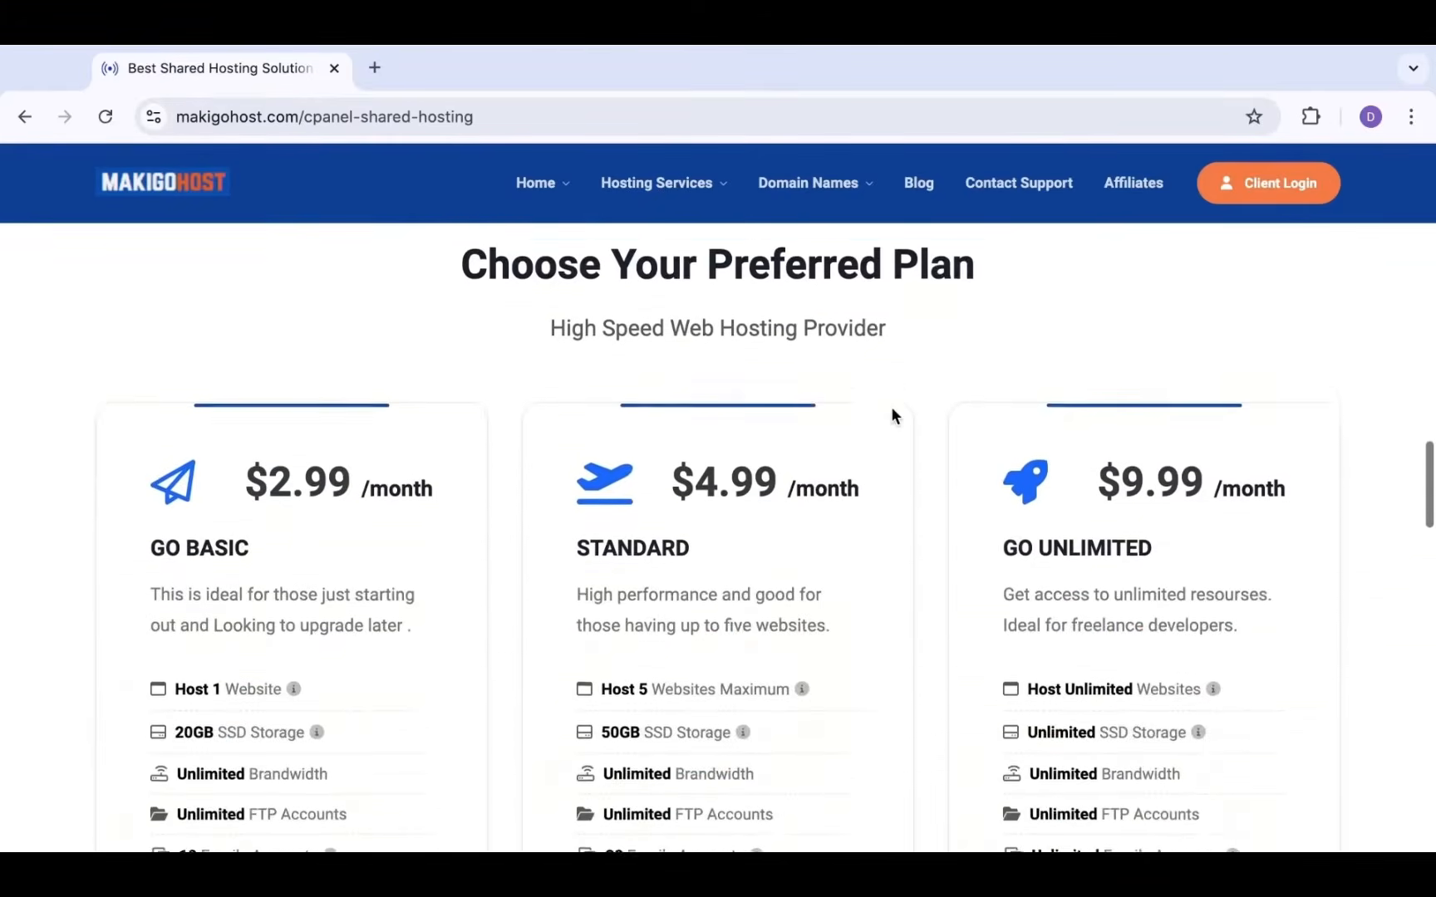
scroll(892, 407, up, 6)
scroll(892, 407, down, 5)
scroll(891, 410, down, 1)
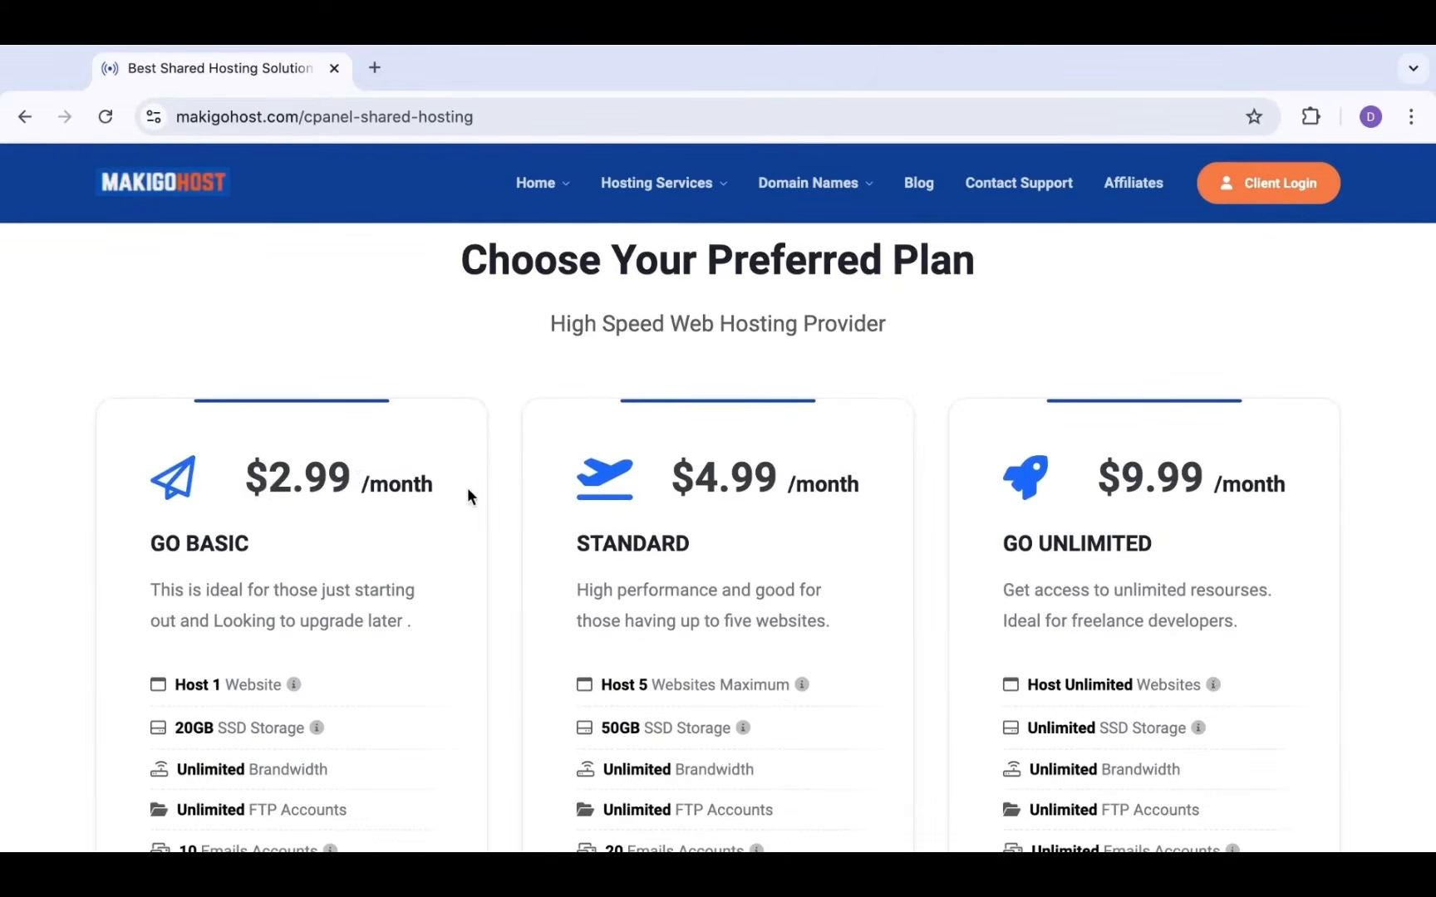
scroll(478, 592, down, 1)
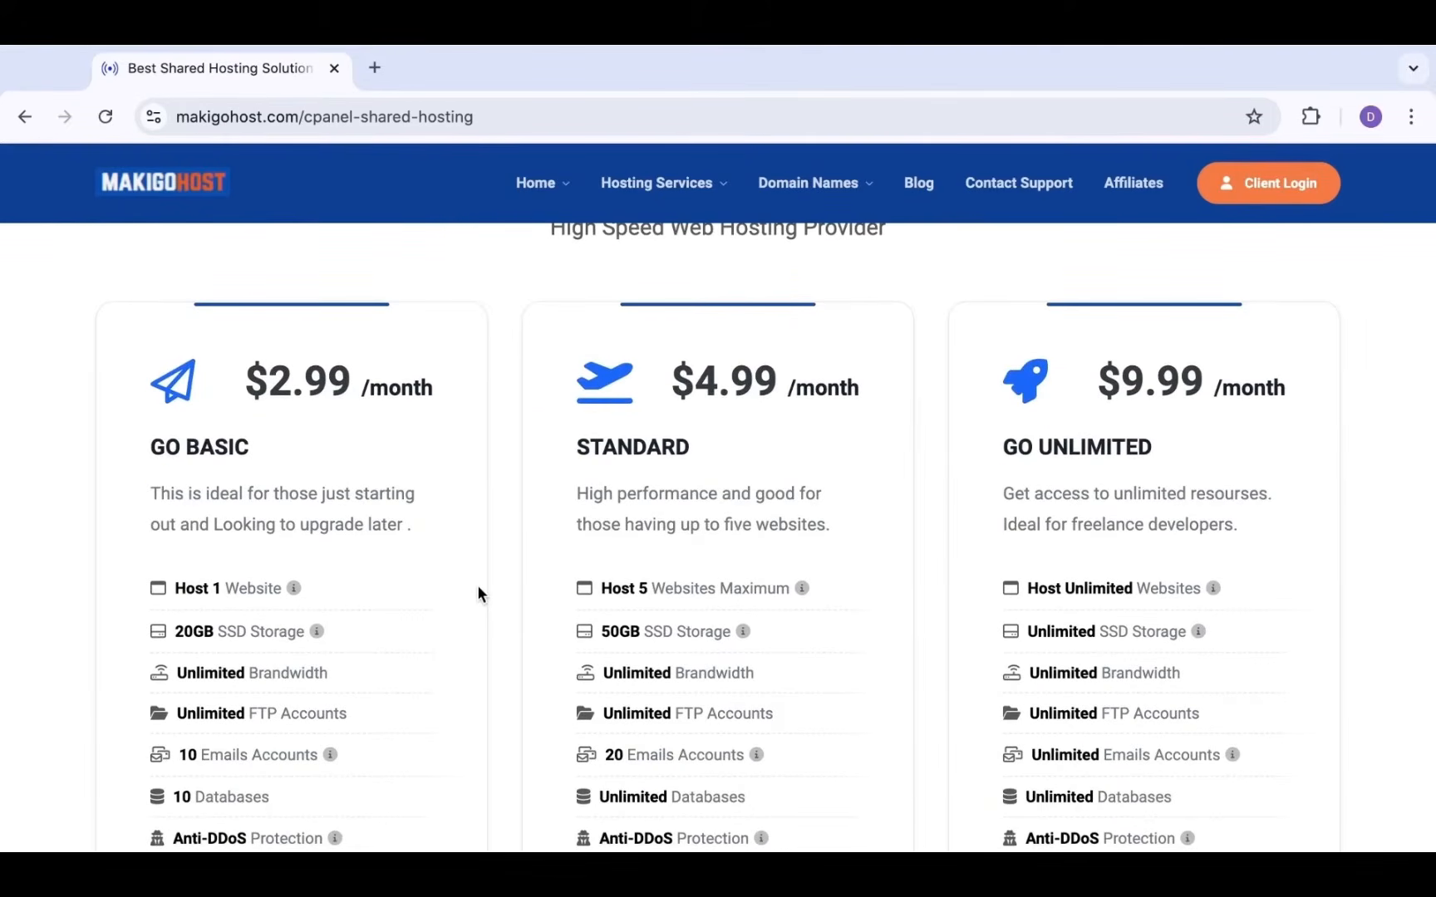
scroll(478, 588, down, 1)
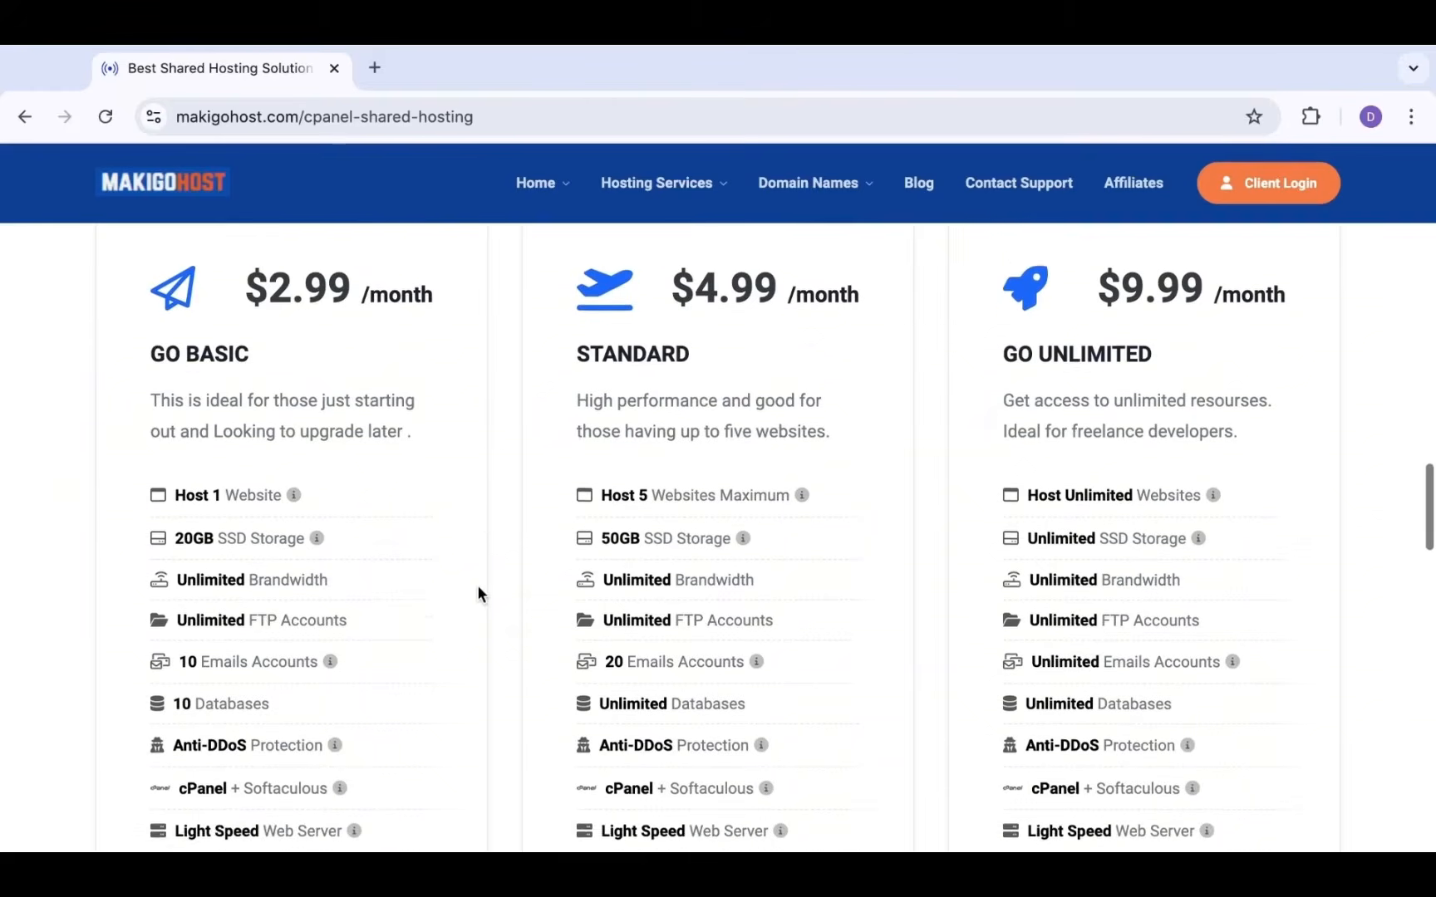
scroll(478, 592, down, 1)
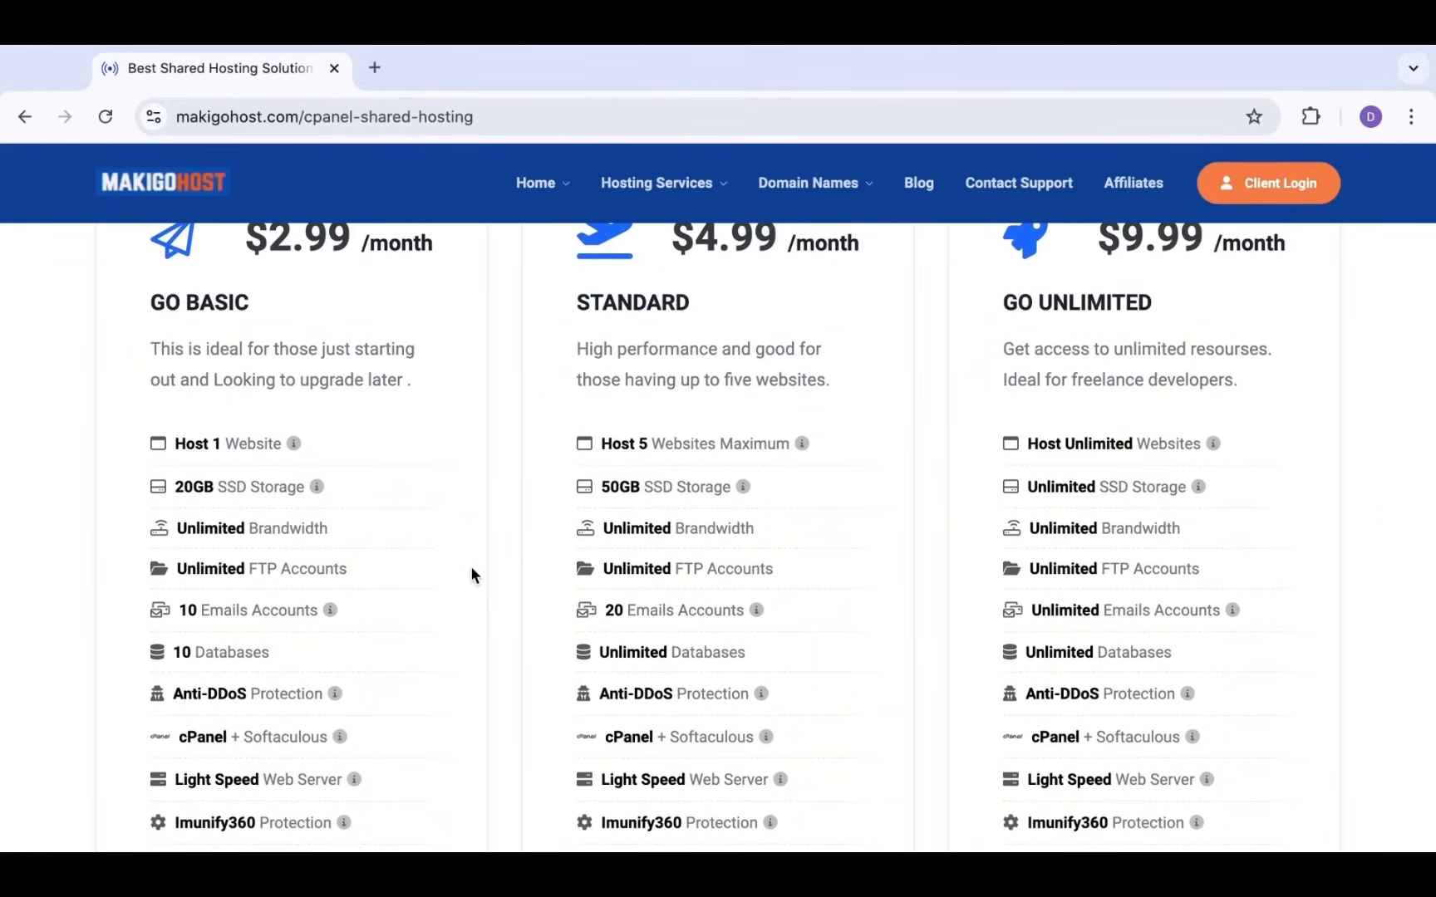
scroll(471, 567, down, 1)
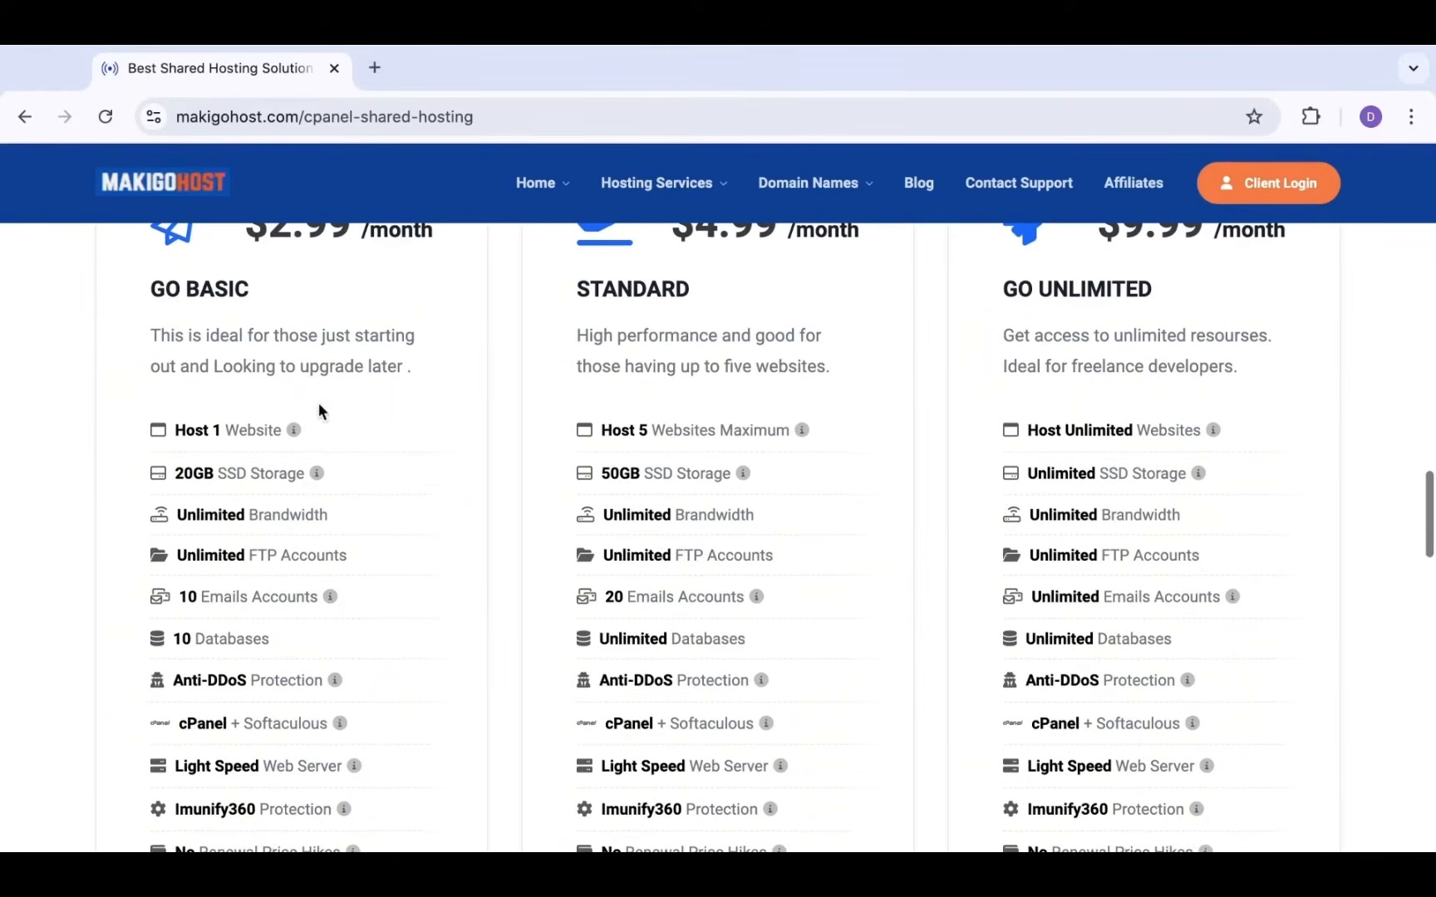
scroll(220, 548, down, 3)
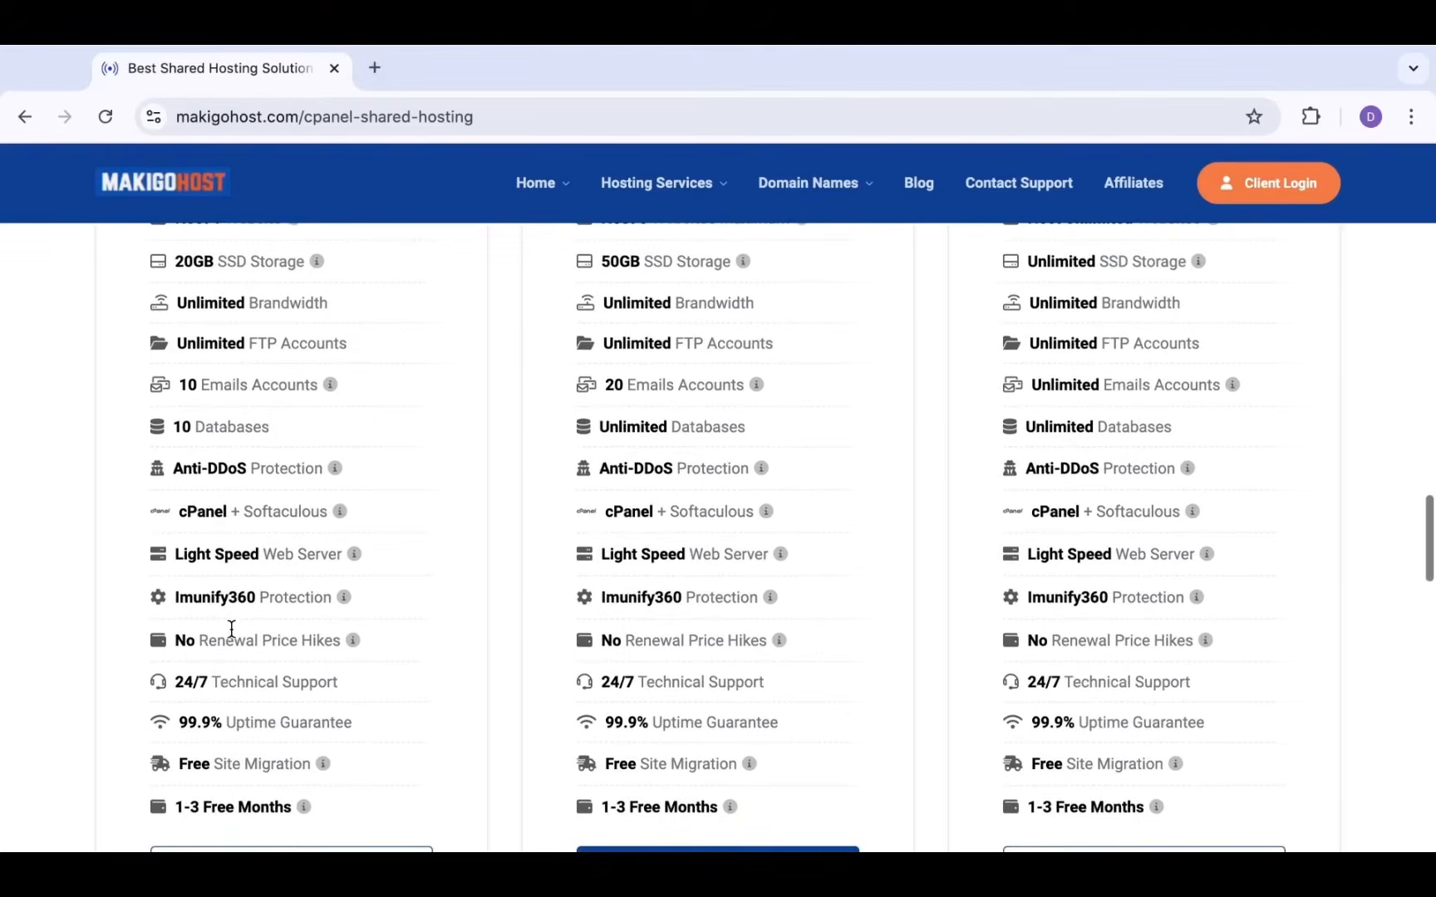
scroll(231, 628, up, 3)
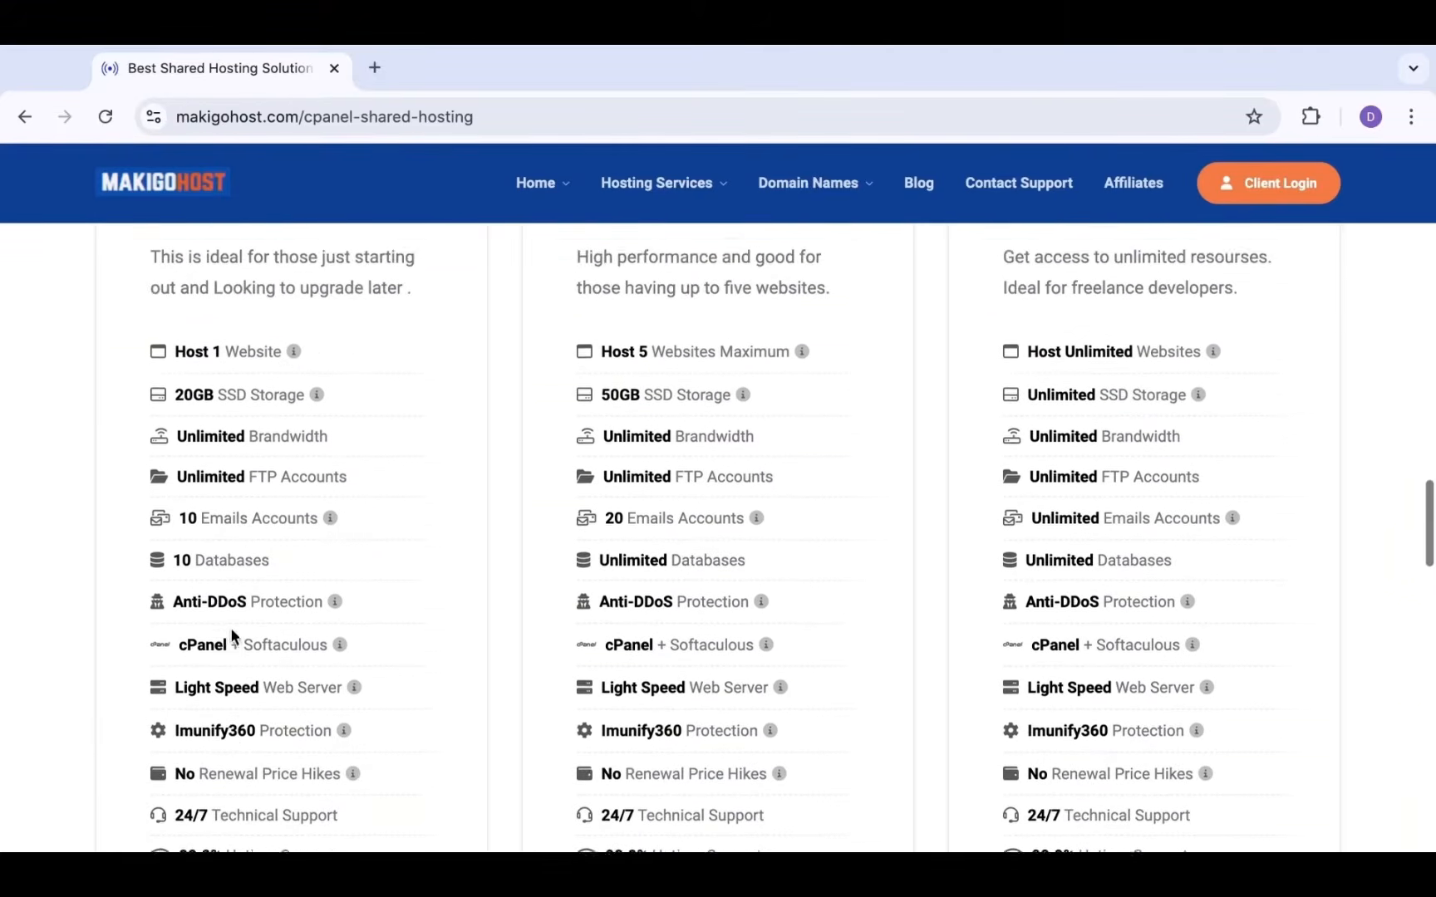
scroll(386, 461, up, 1)
scroll(595, 398, up, 1)
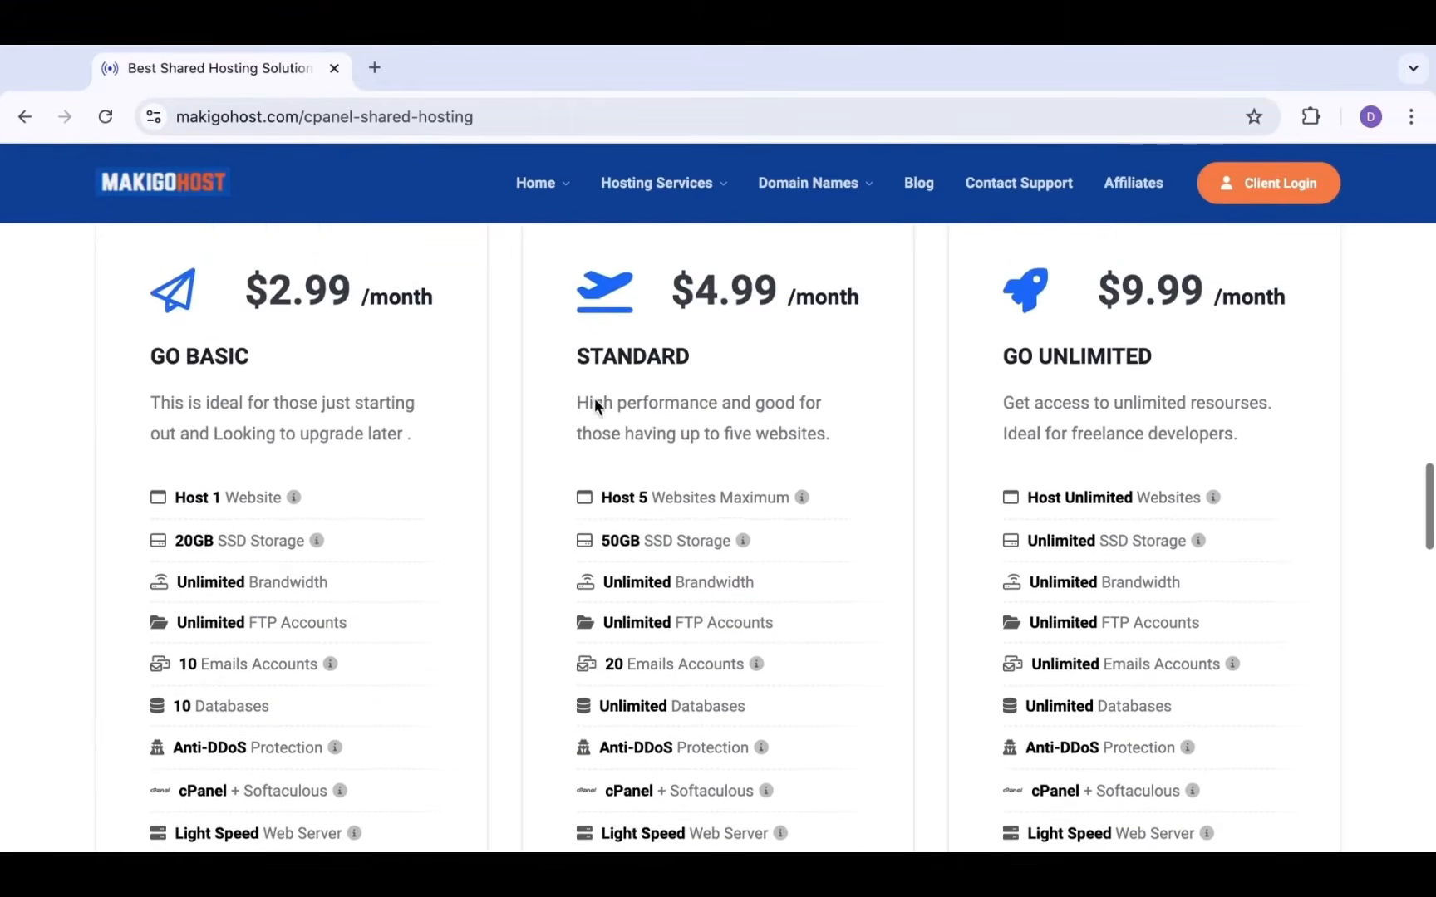
scroll(594, 398, down, 1)
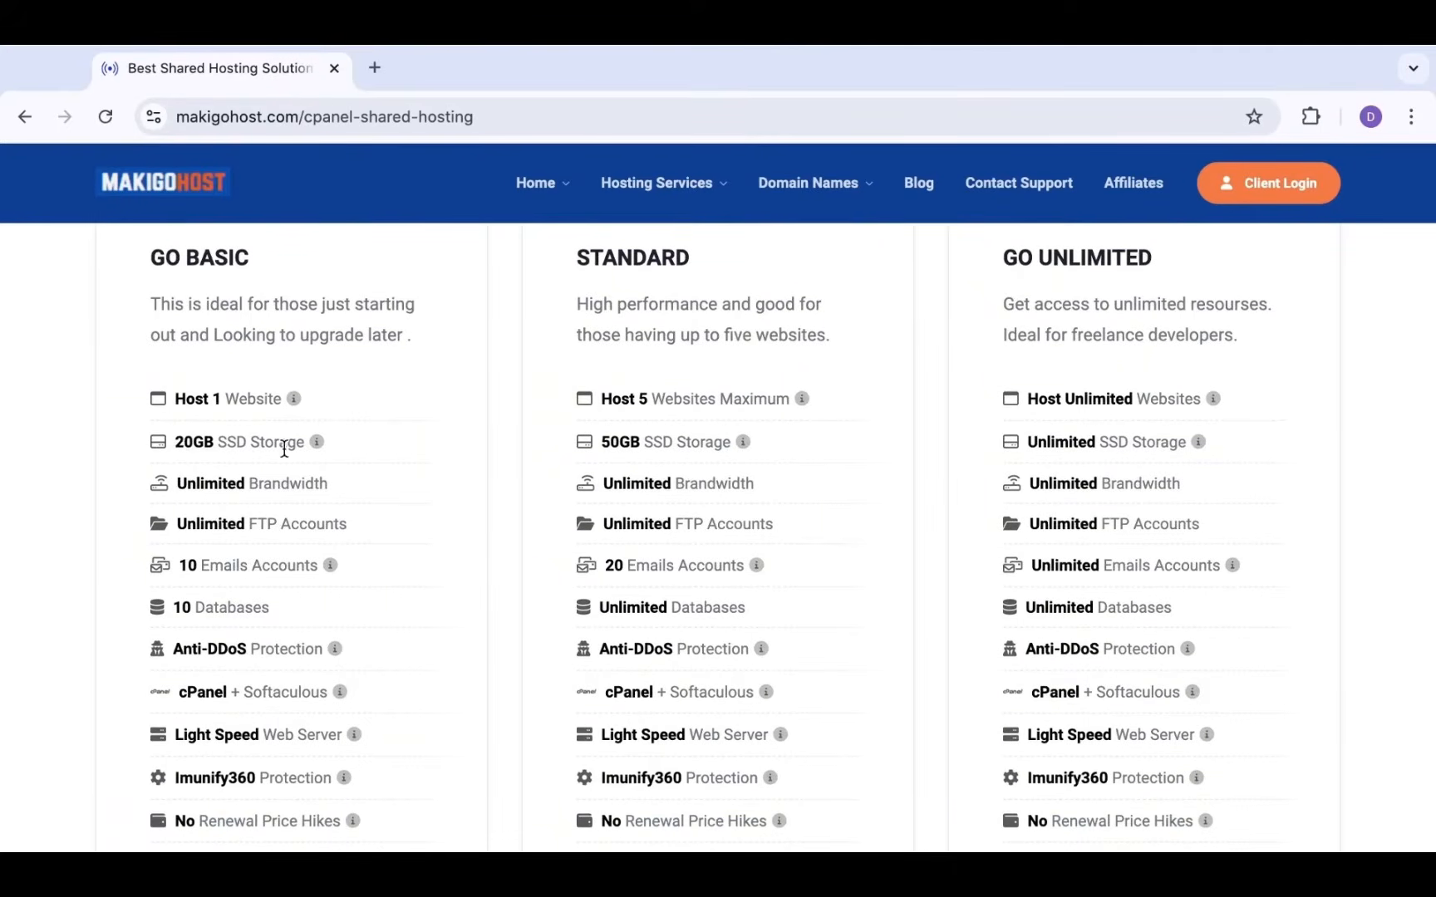
scroll(330, 453, up, 1)
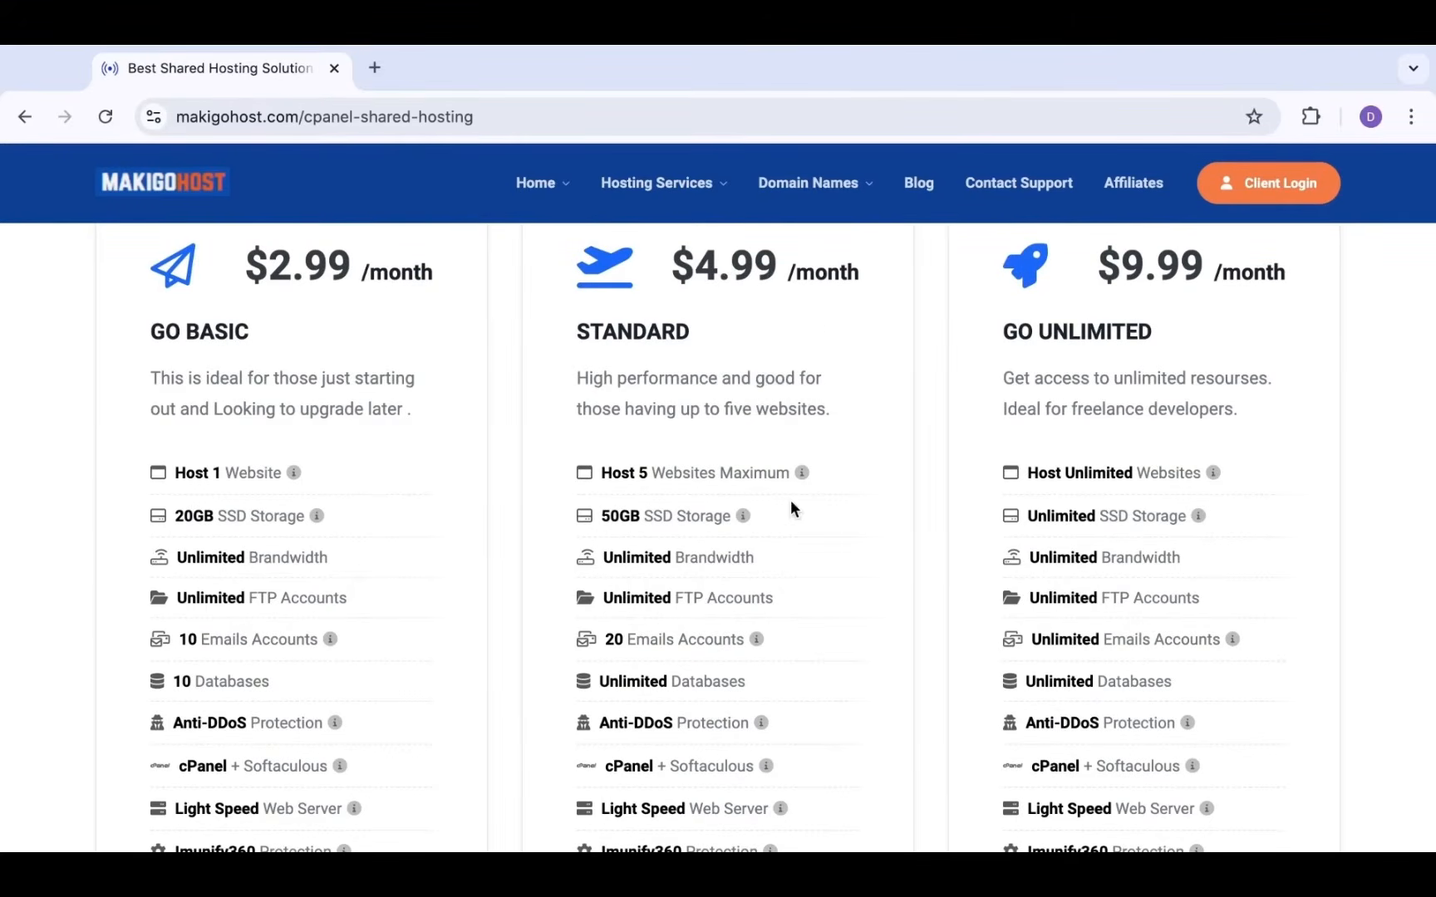
scroll(791, 506, down, 6)
scroll(790, 508, up, 1)
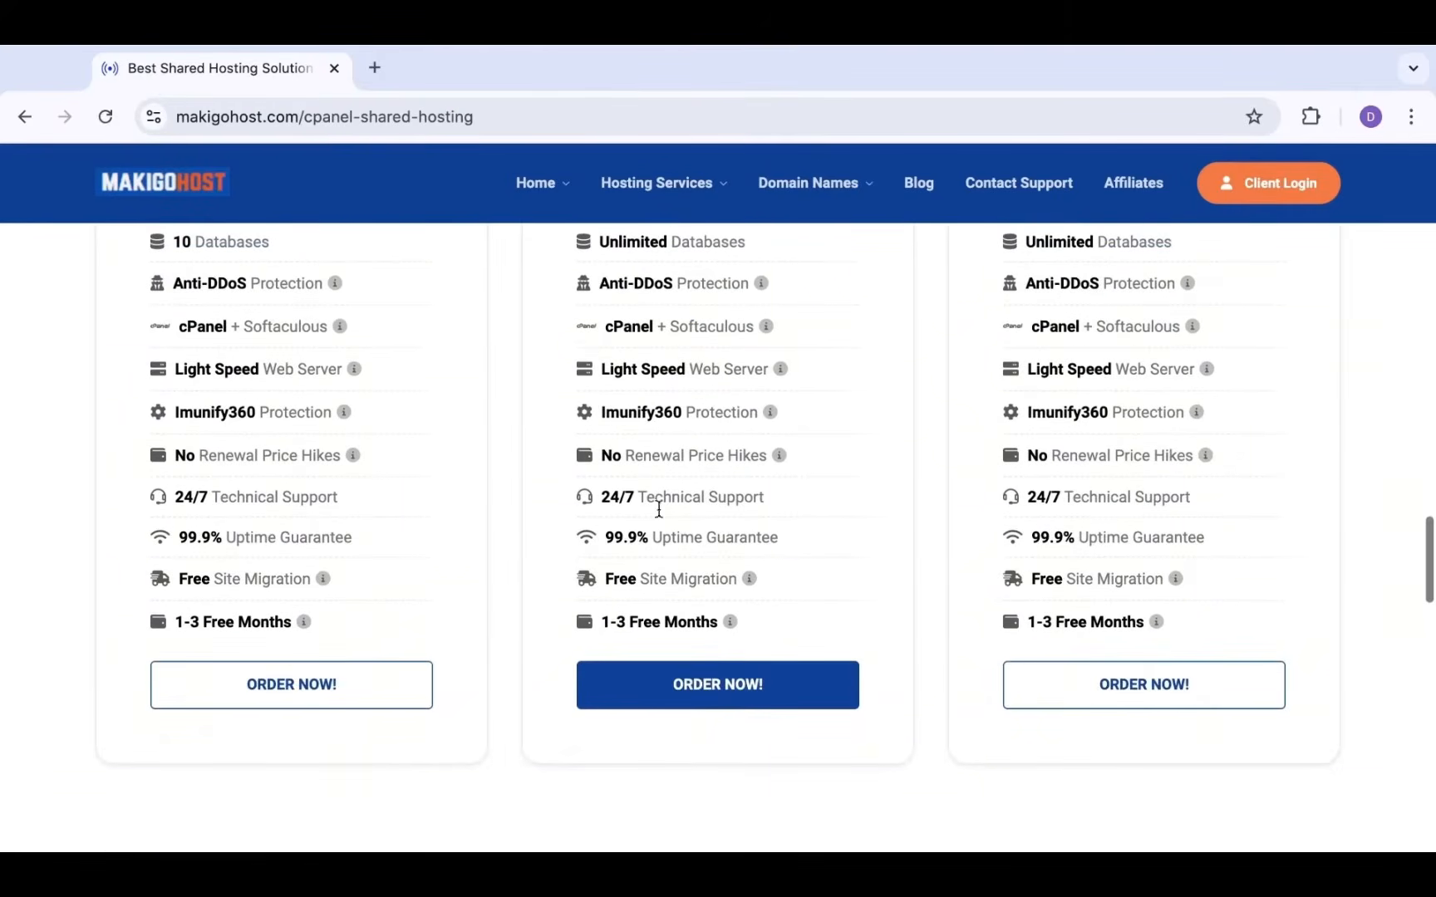
Start an order for the GO BASIC plan and review its Configure Product page
click(363, 695)
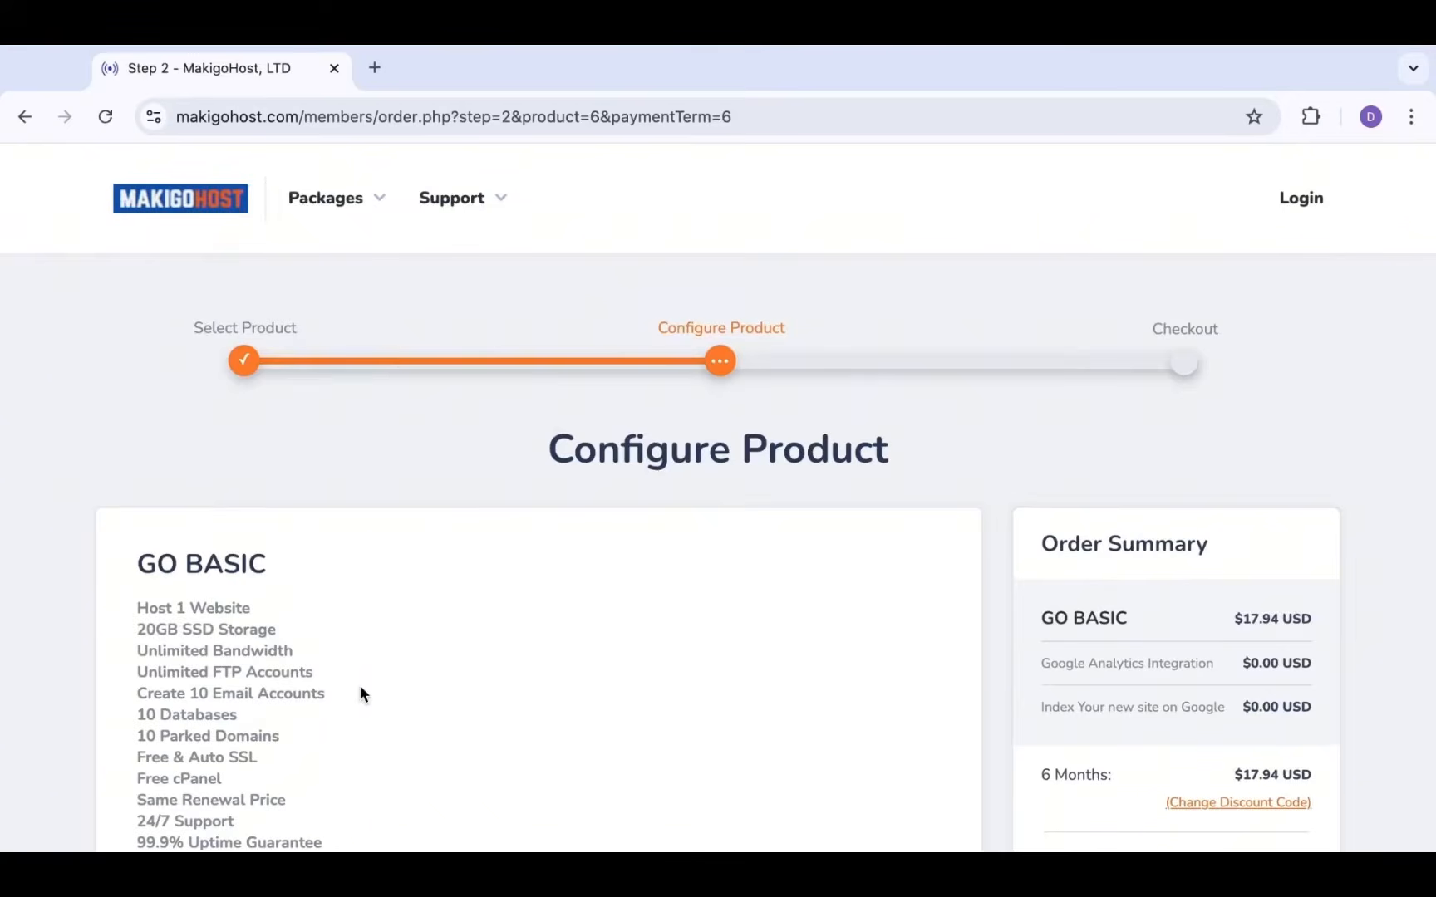
scroll(363, 694, down, 3)
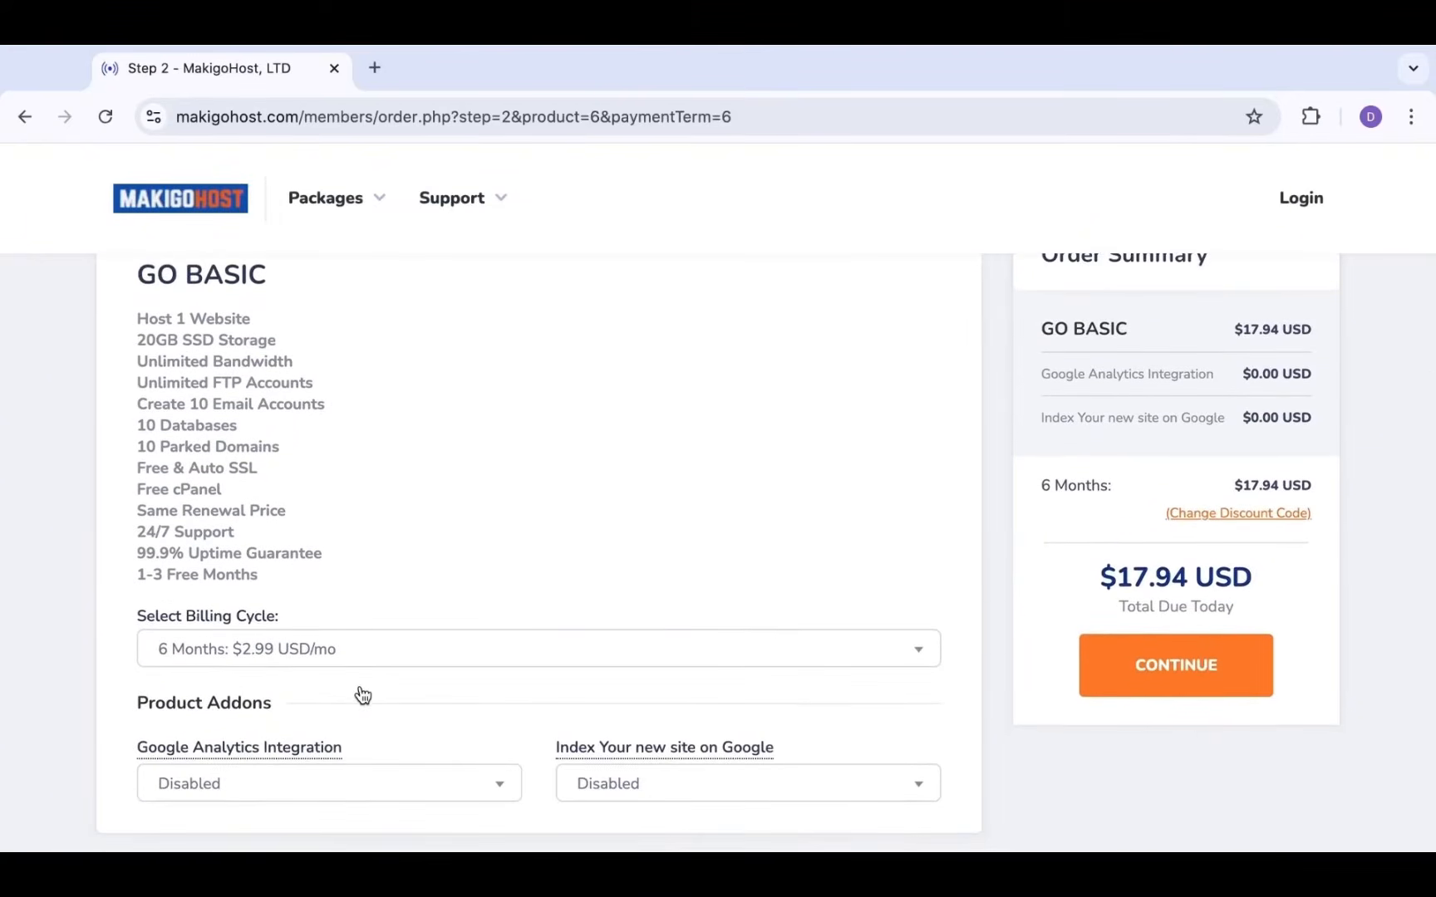
scroll(360, 688, up, 1)
scroll(360, 684, up, 3)
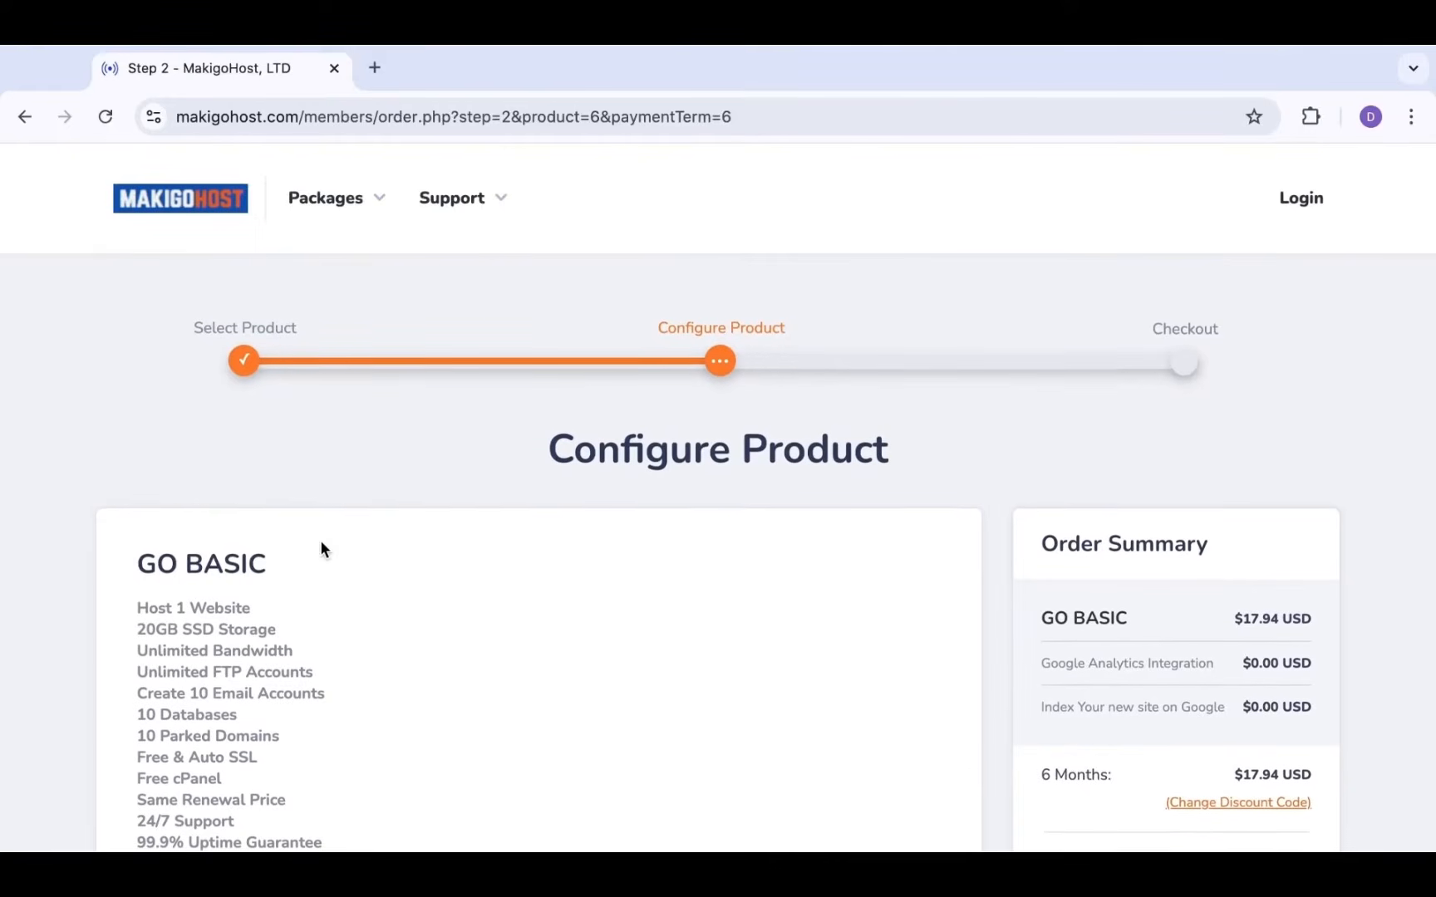
scroll(370, 582, down, 1)
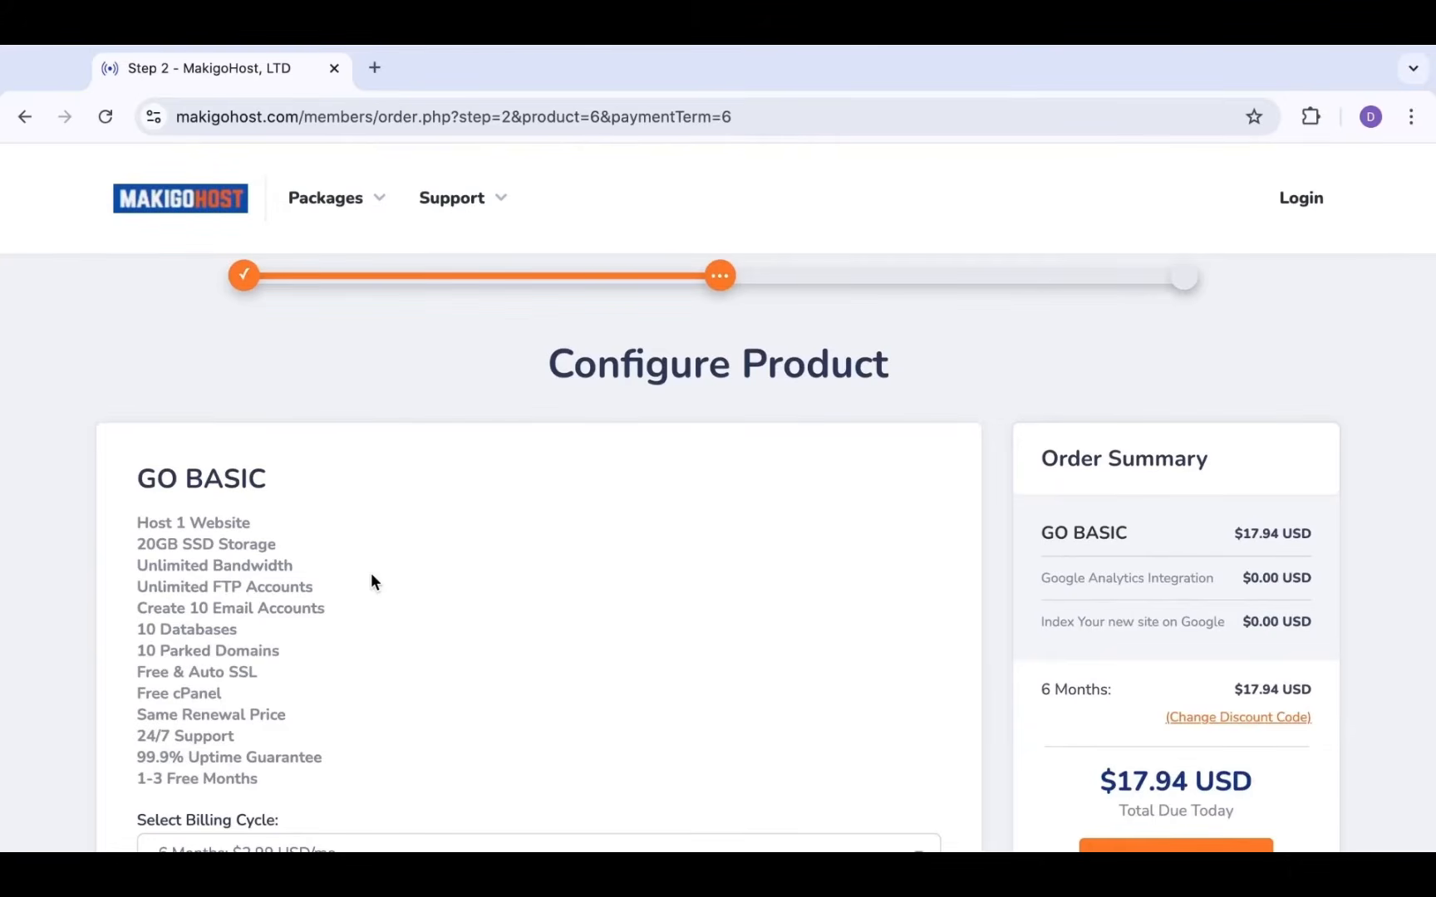
scroll(370, 582, down, 2)
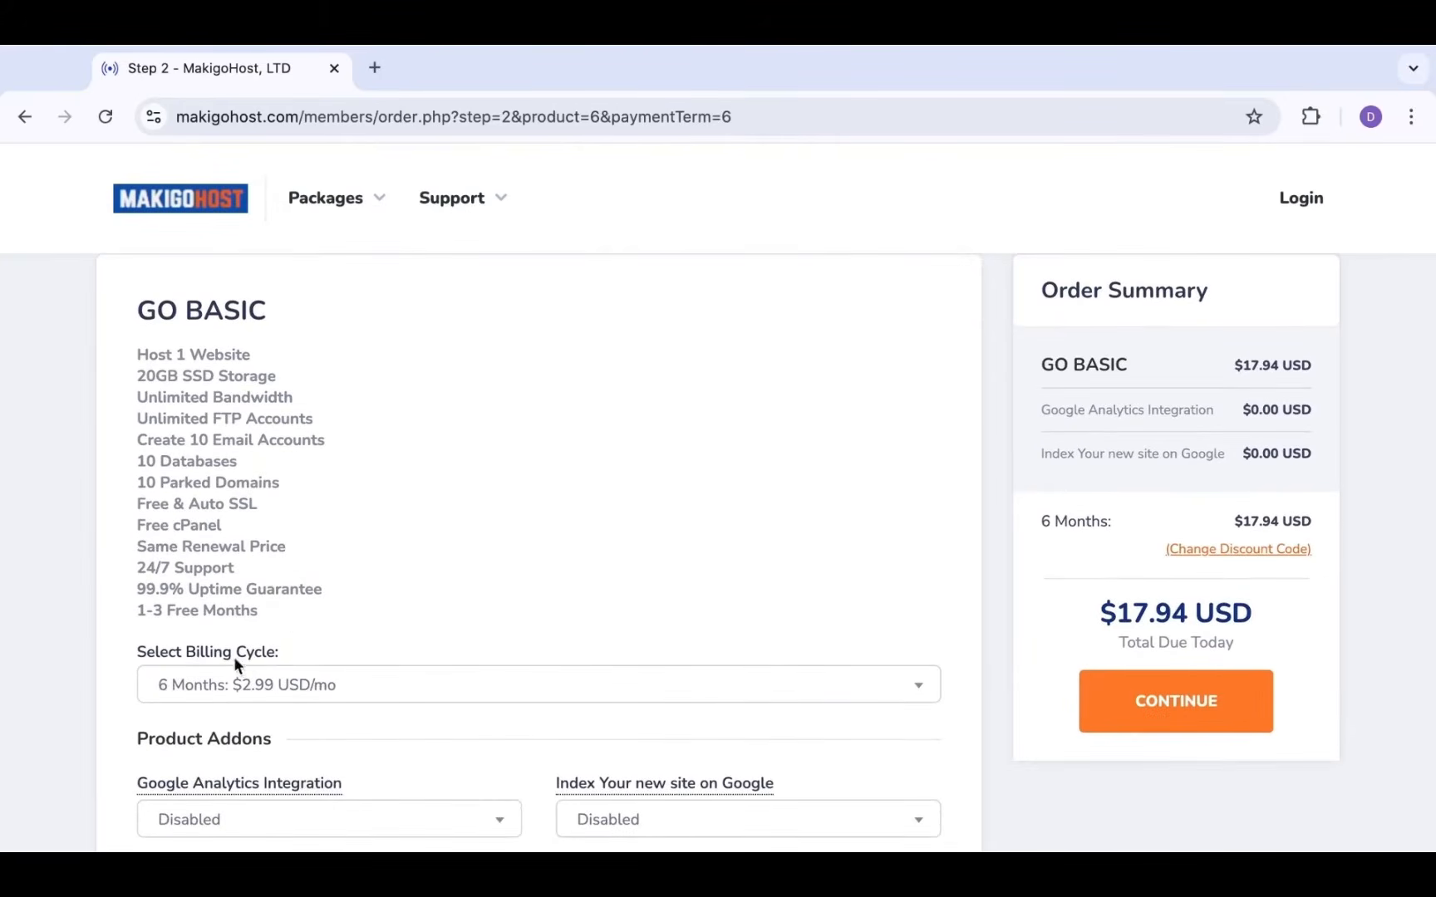
Switch the billing cycle to 1 Year at $2.74 USD/mo, totalling $32.89 USD due today
click(333, 685)
click(305, 763)
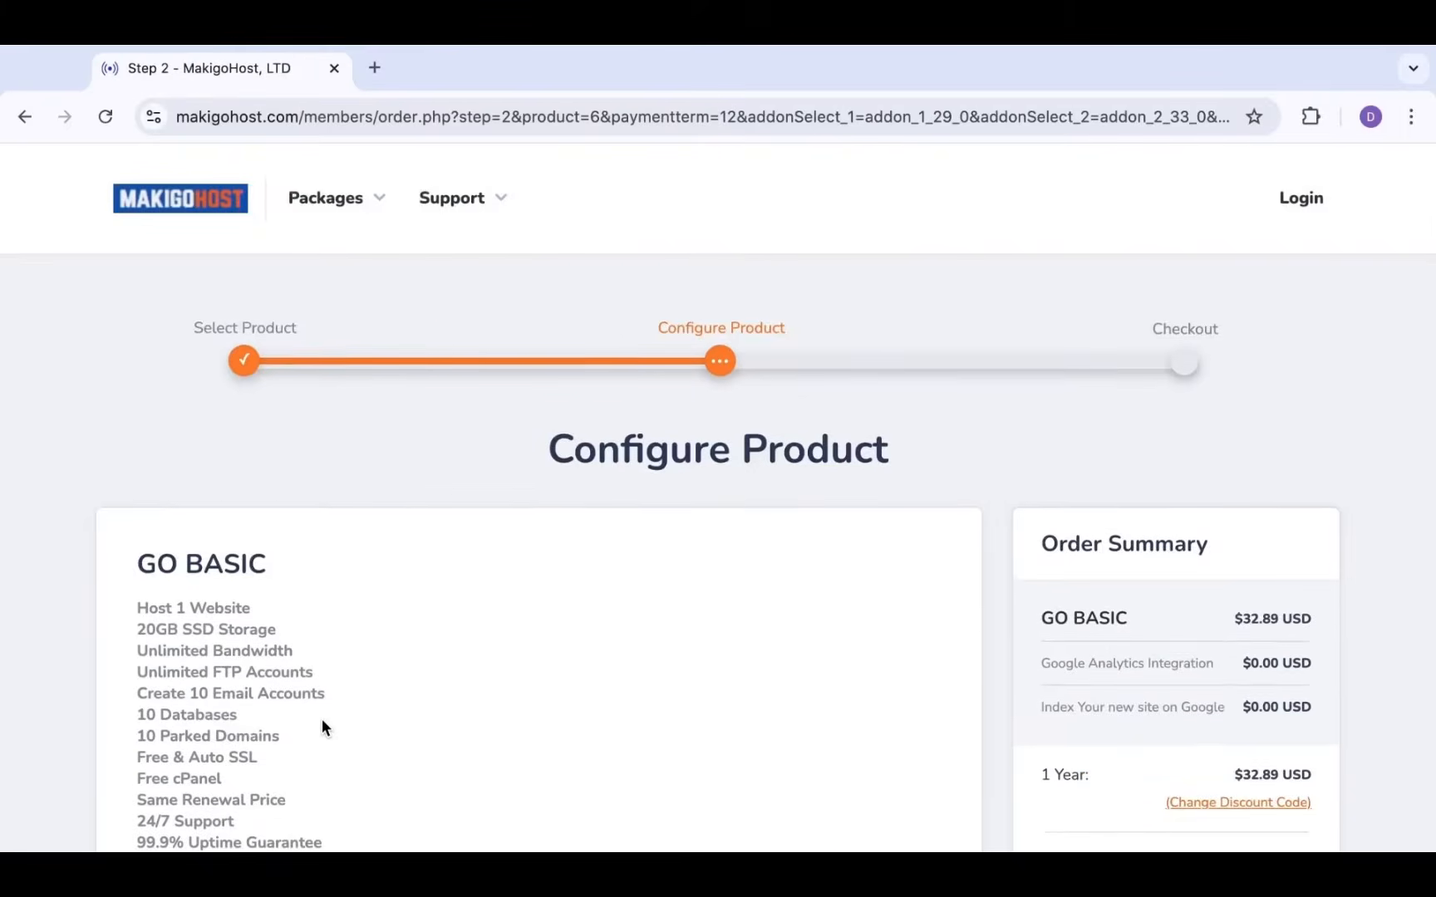
scroll(323, 711, down, 2)
scroll(323, 708, down, 2)
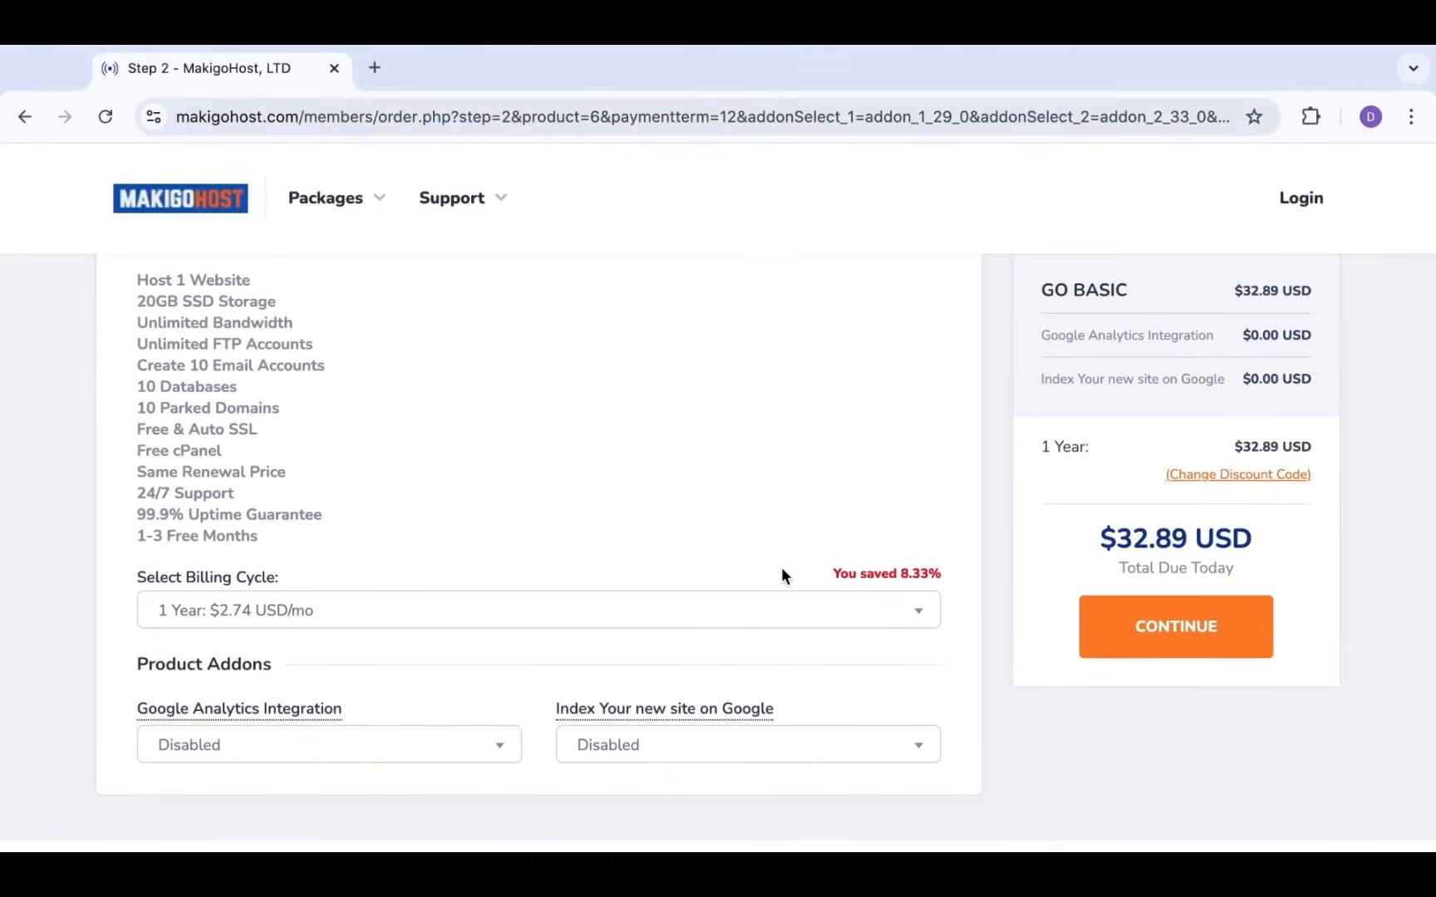
scroll(781, 566, down, 1)
scroll(781, 567, down, 1)
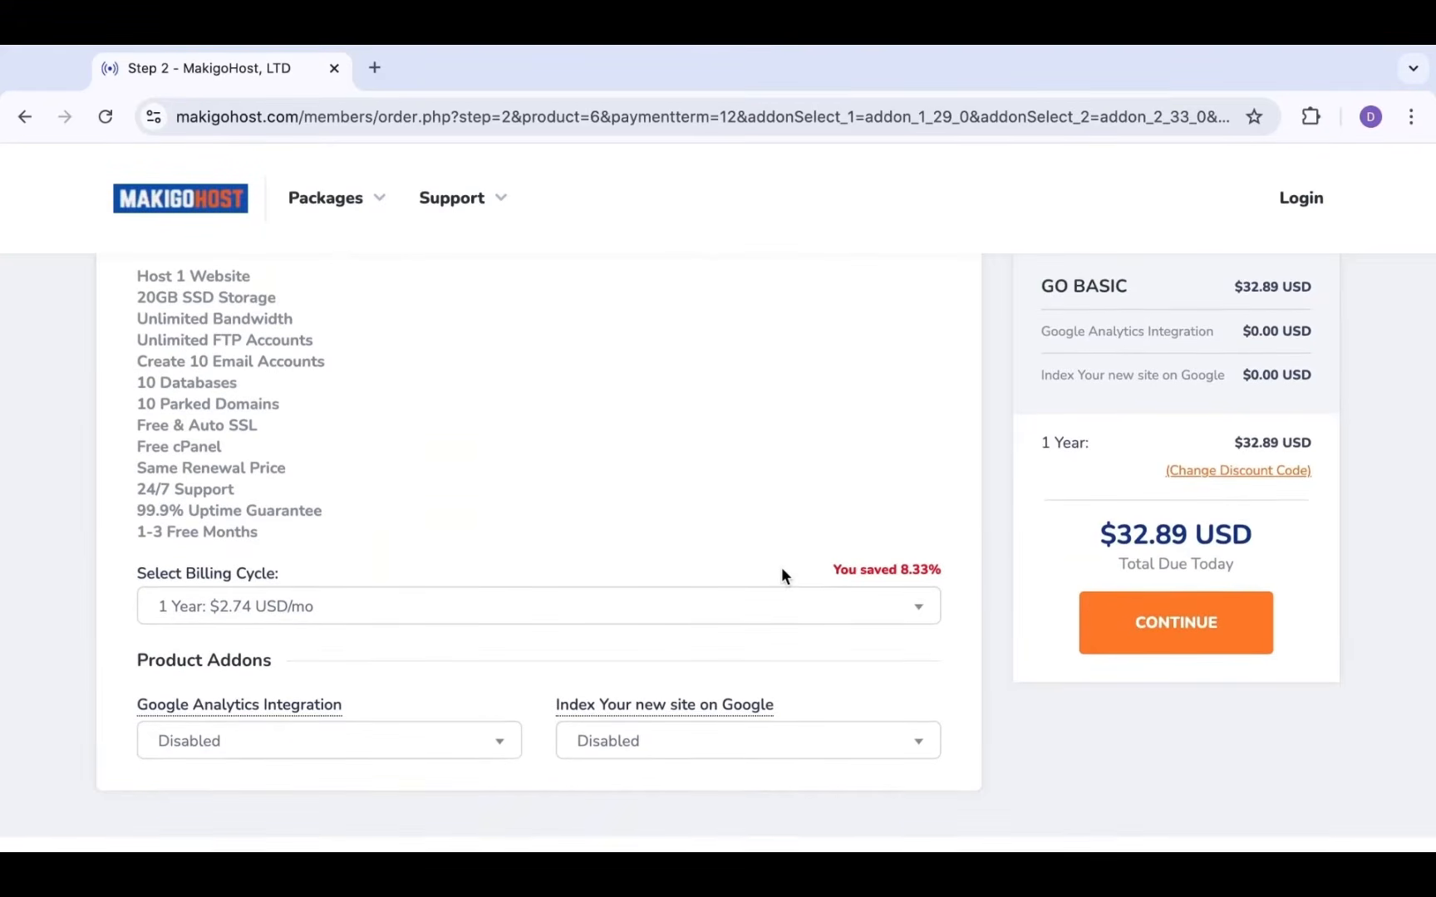
scroll(781, 566, up, 1)
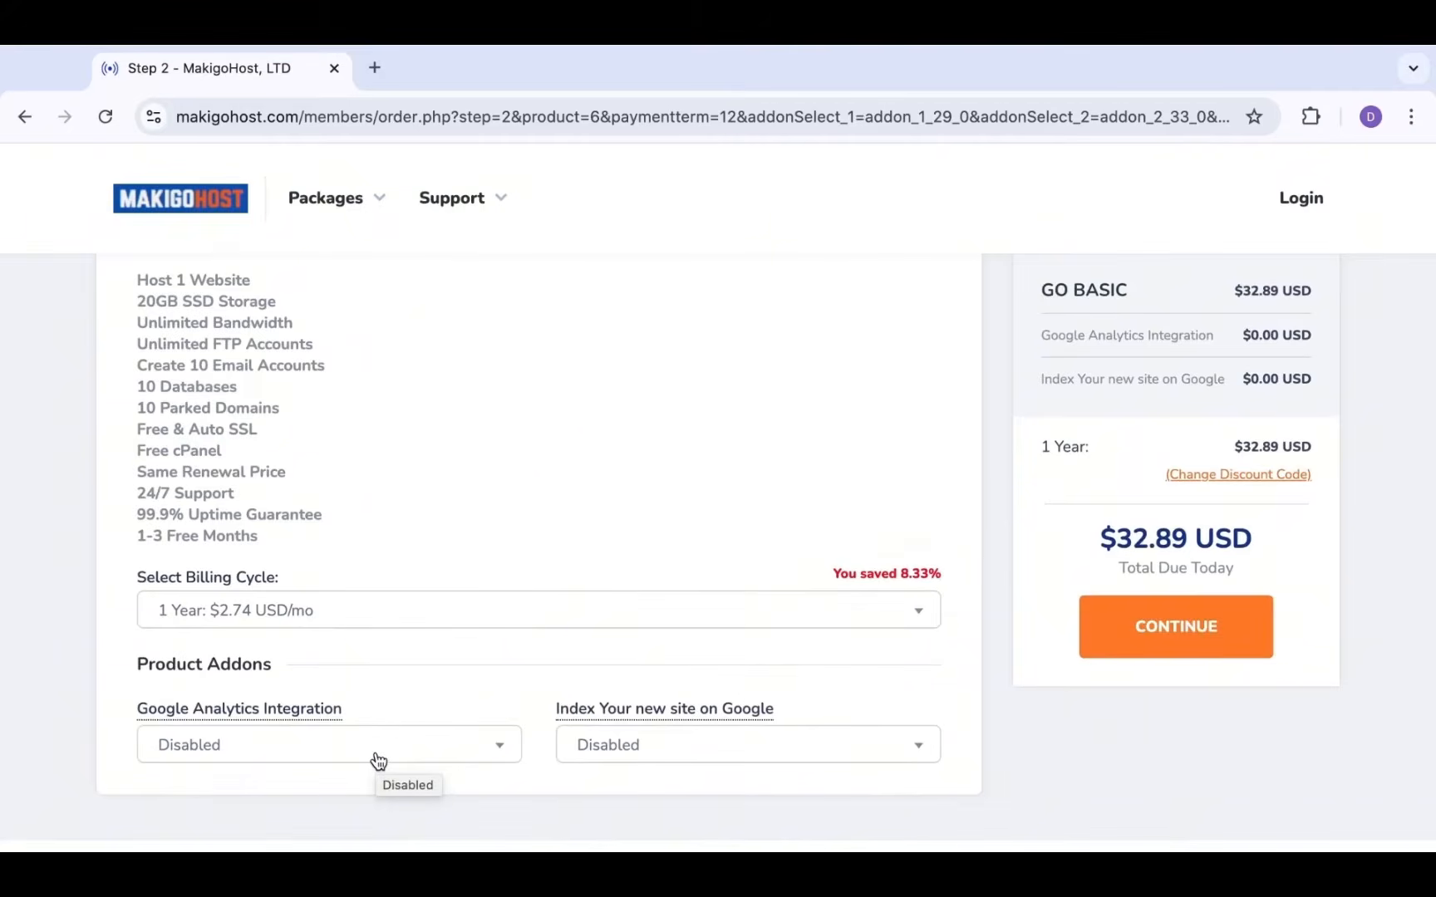
Enable Google Analytics Integration and Index Your new site on Google, each at a $15.00 USD one-time fee
click(428, 749)
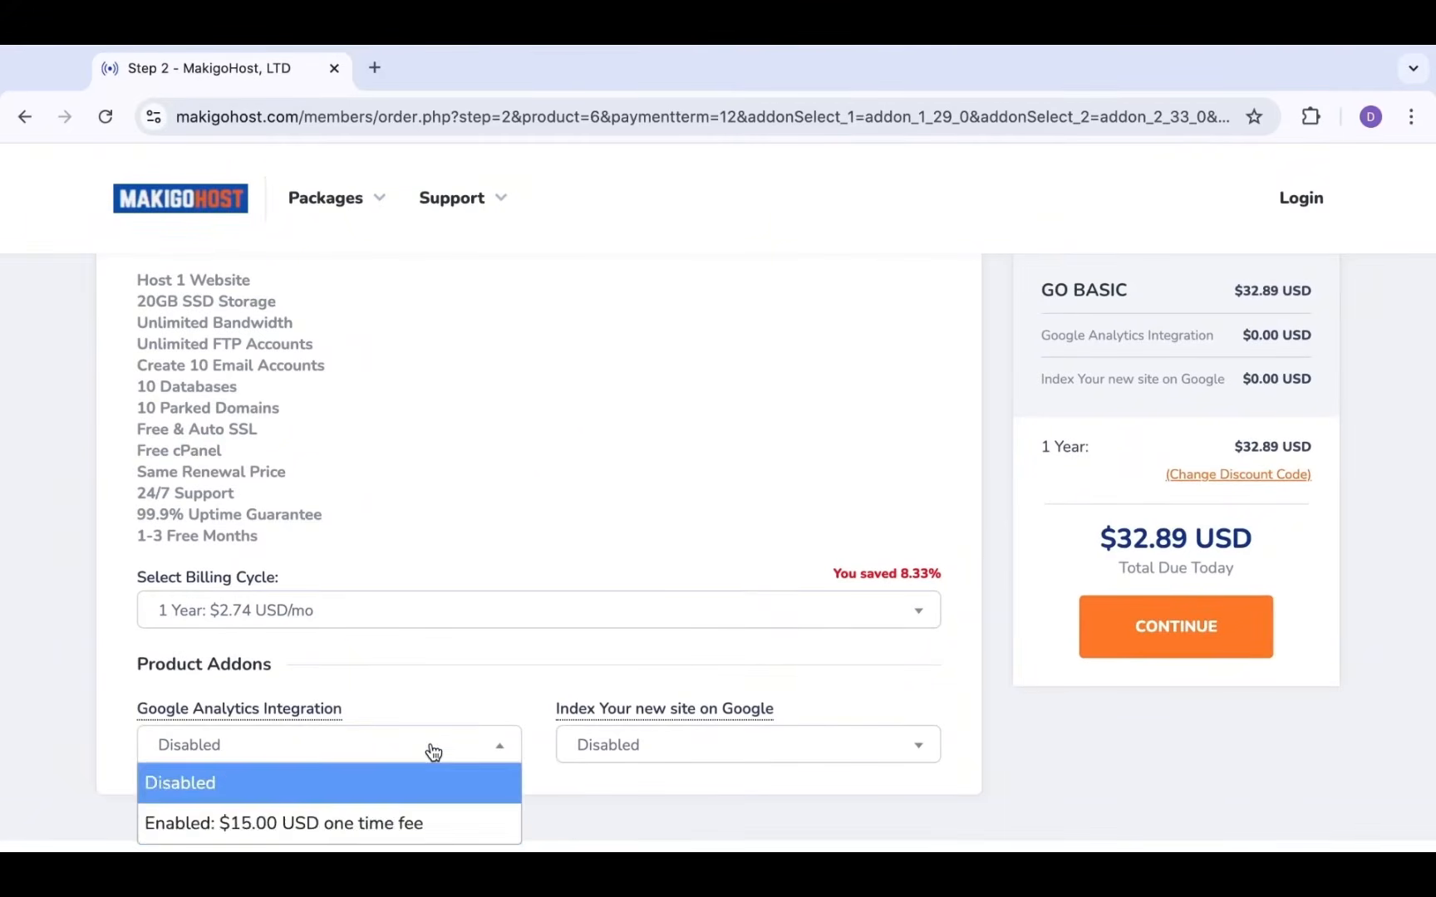
click(423, 820)
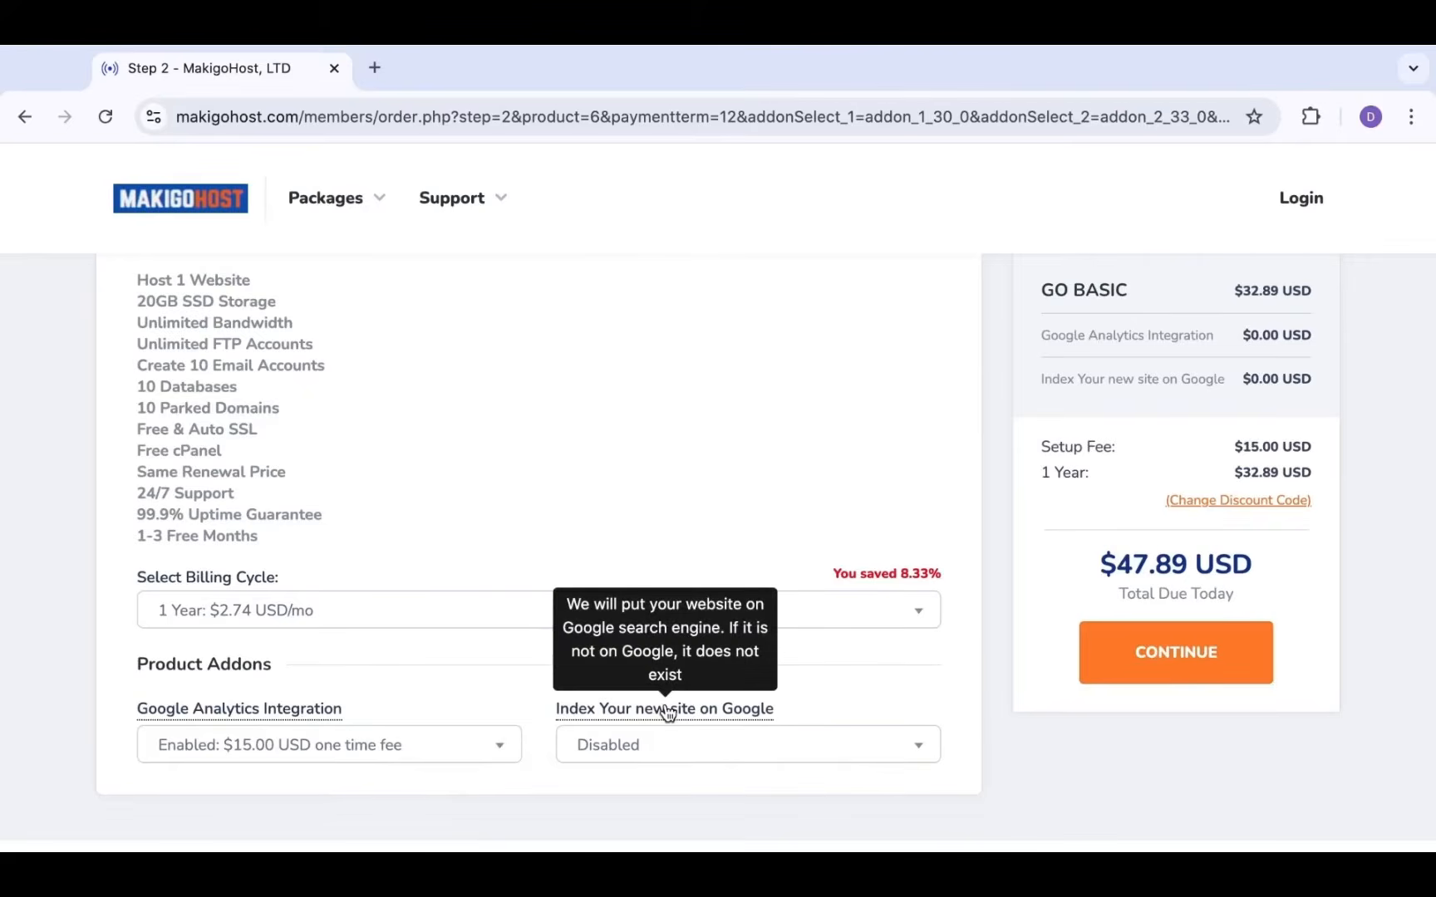
click(719, 746)
click(715, 824)
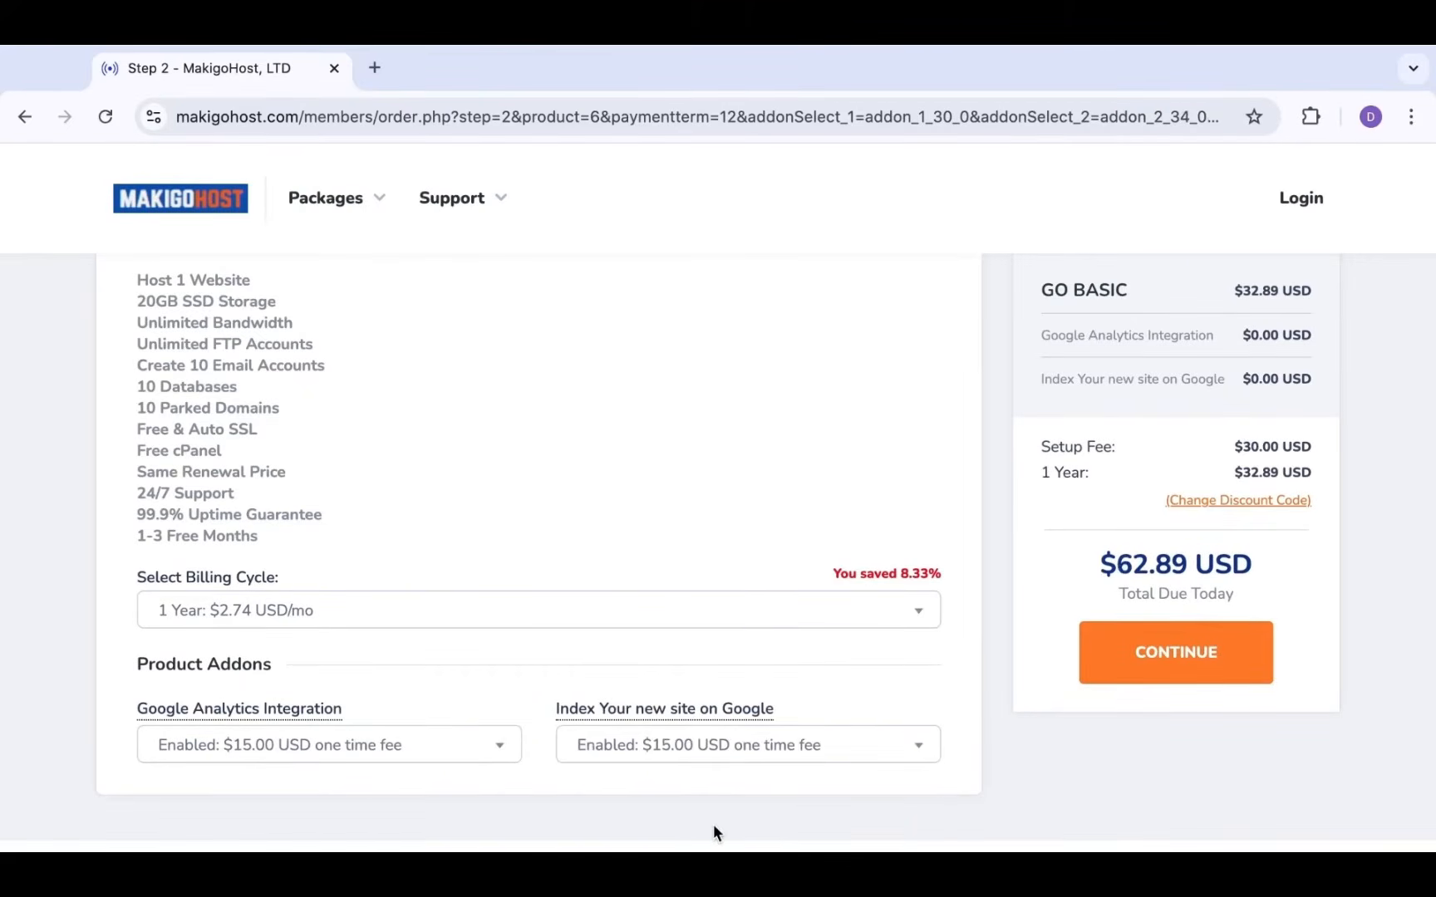
scroll(713, 824, up, 2)
scroll(714, 824, down, 2)
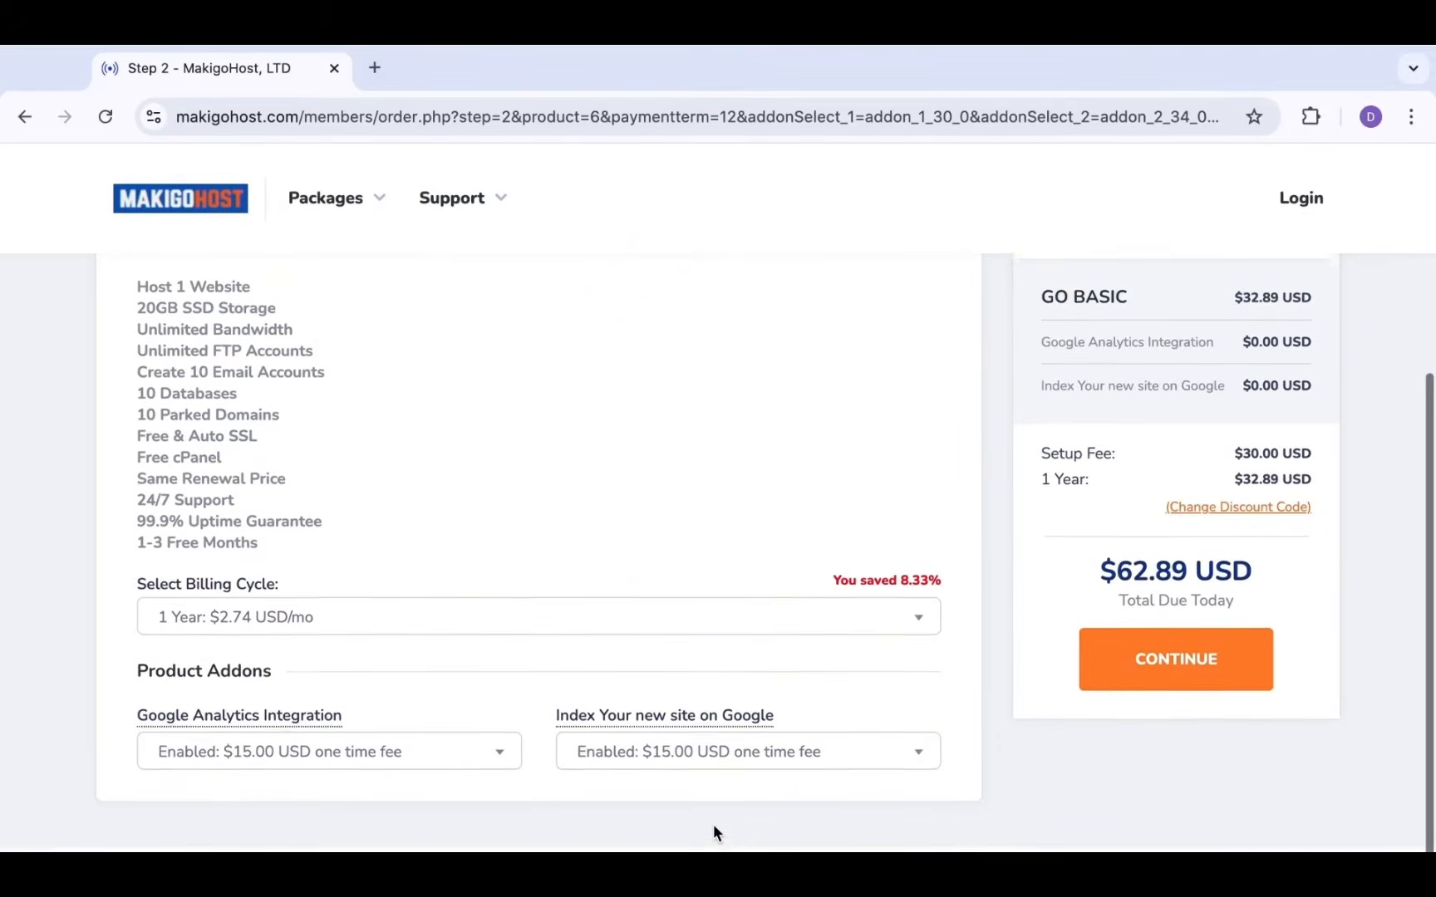
scroll(963, 763, up, 2)
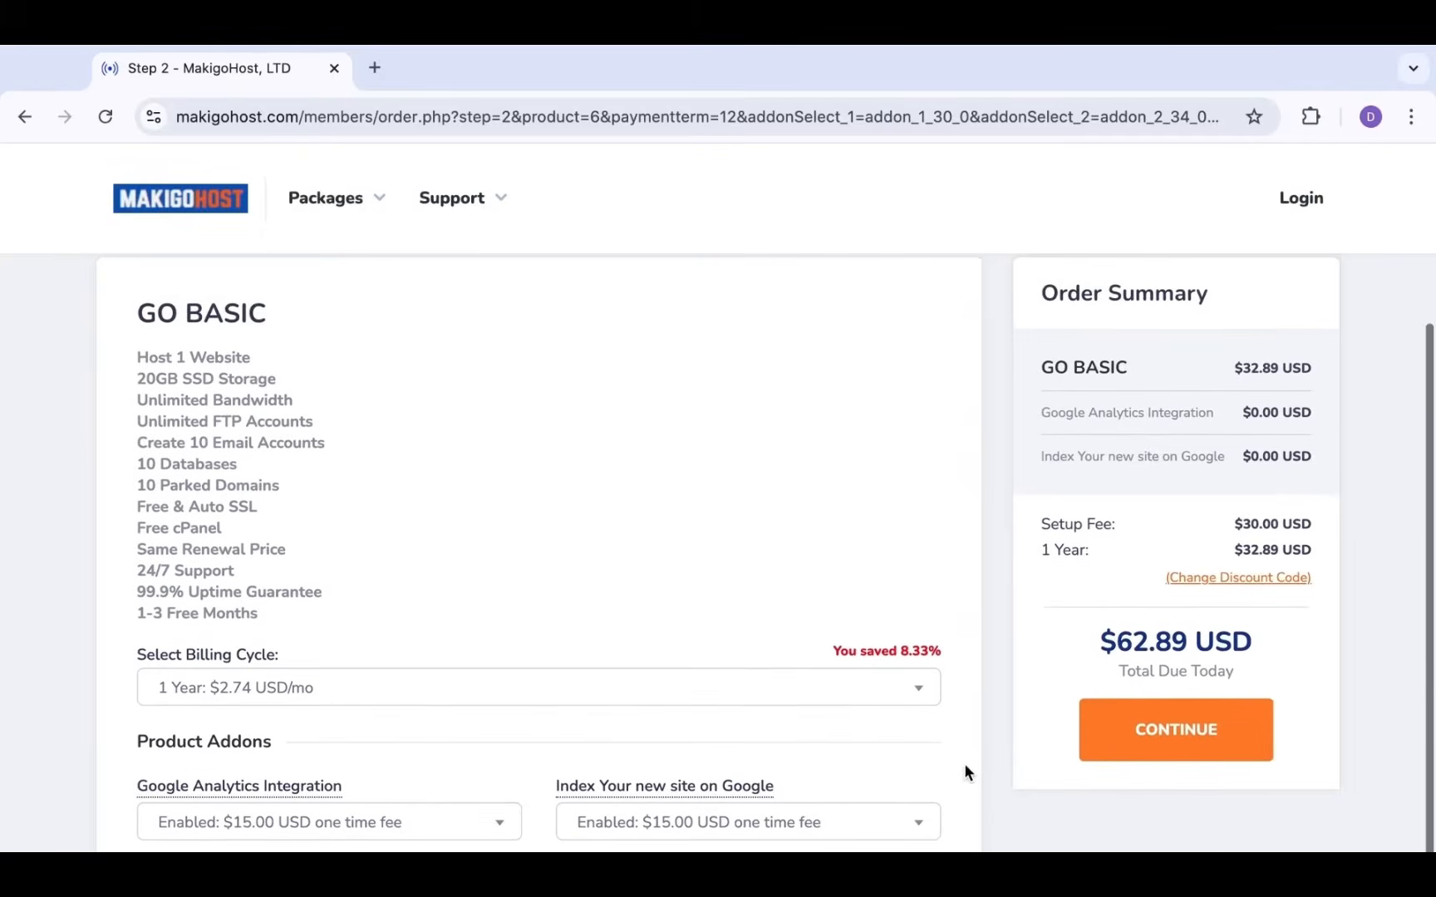
Apply coupon code DAVE25 for a 25% discount, bringing the total due to $54.67 USD
click(1207, 580)
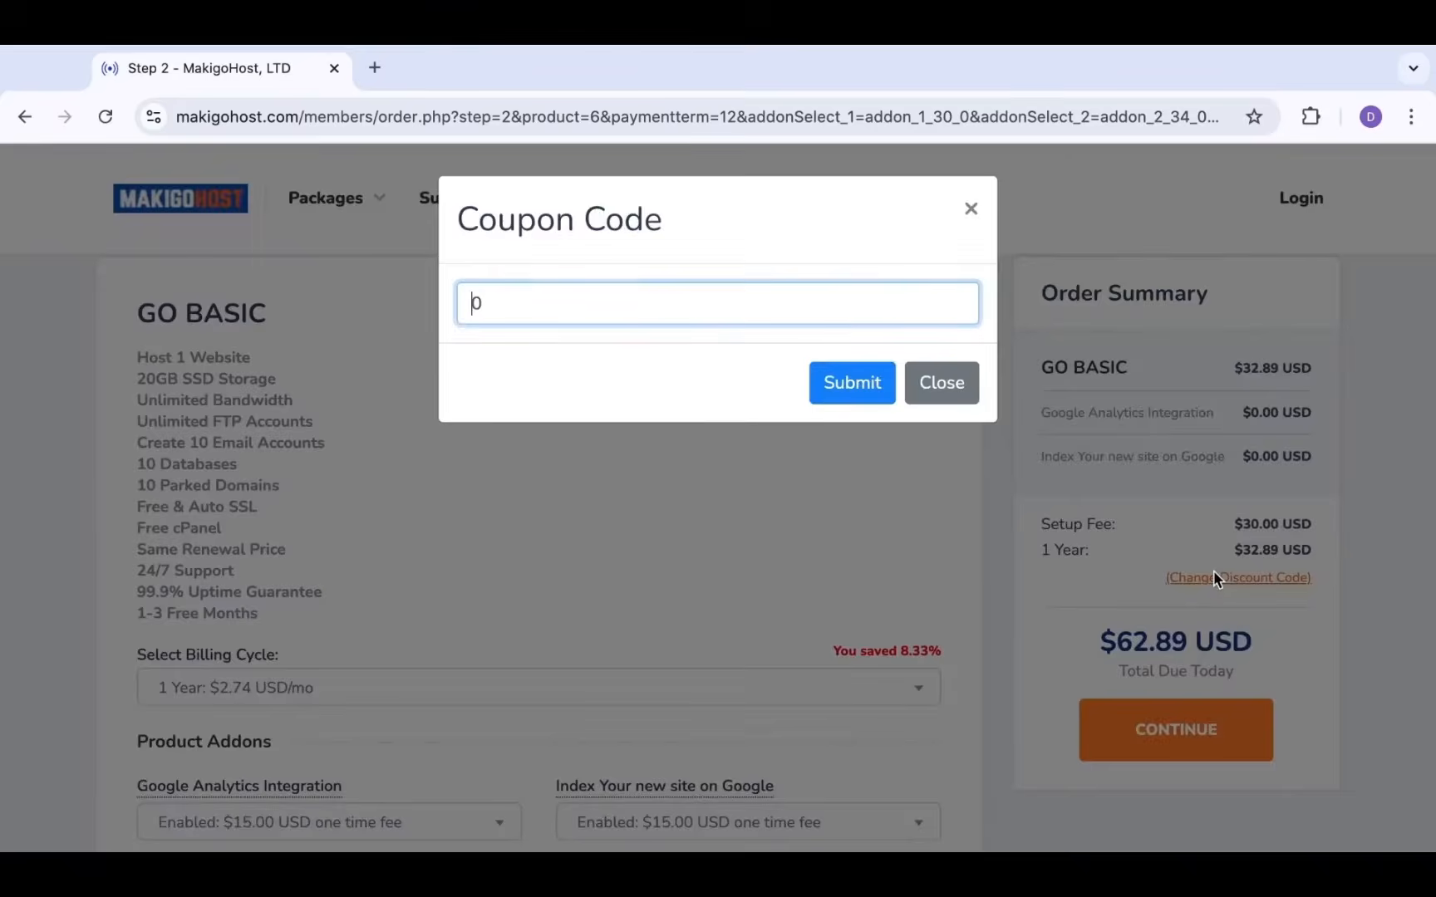
click(1202, 589)
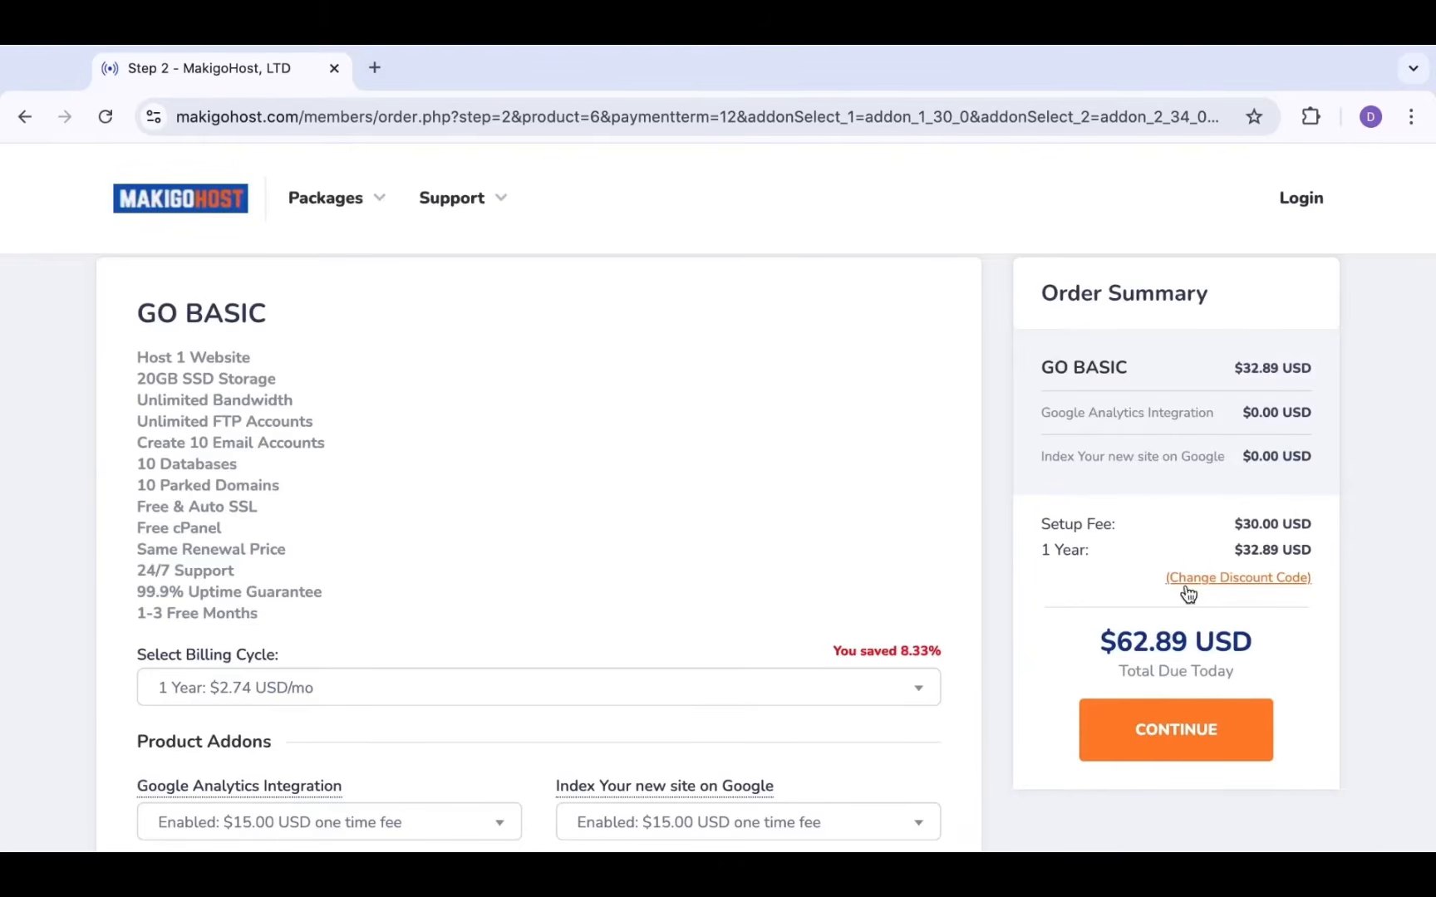
click(1260, 580)
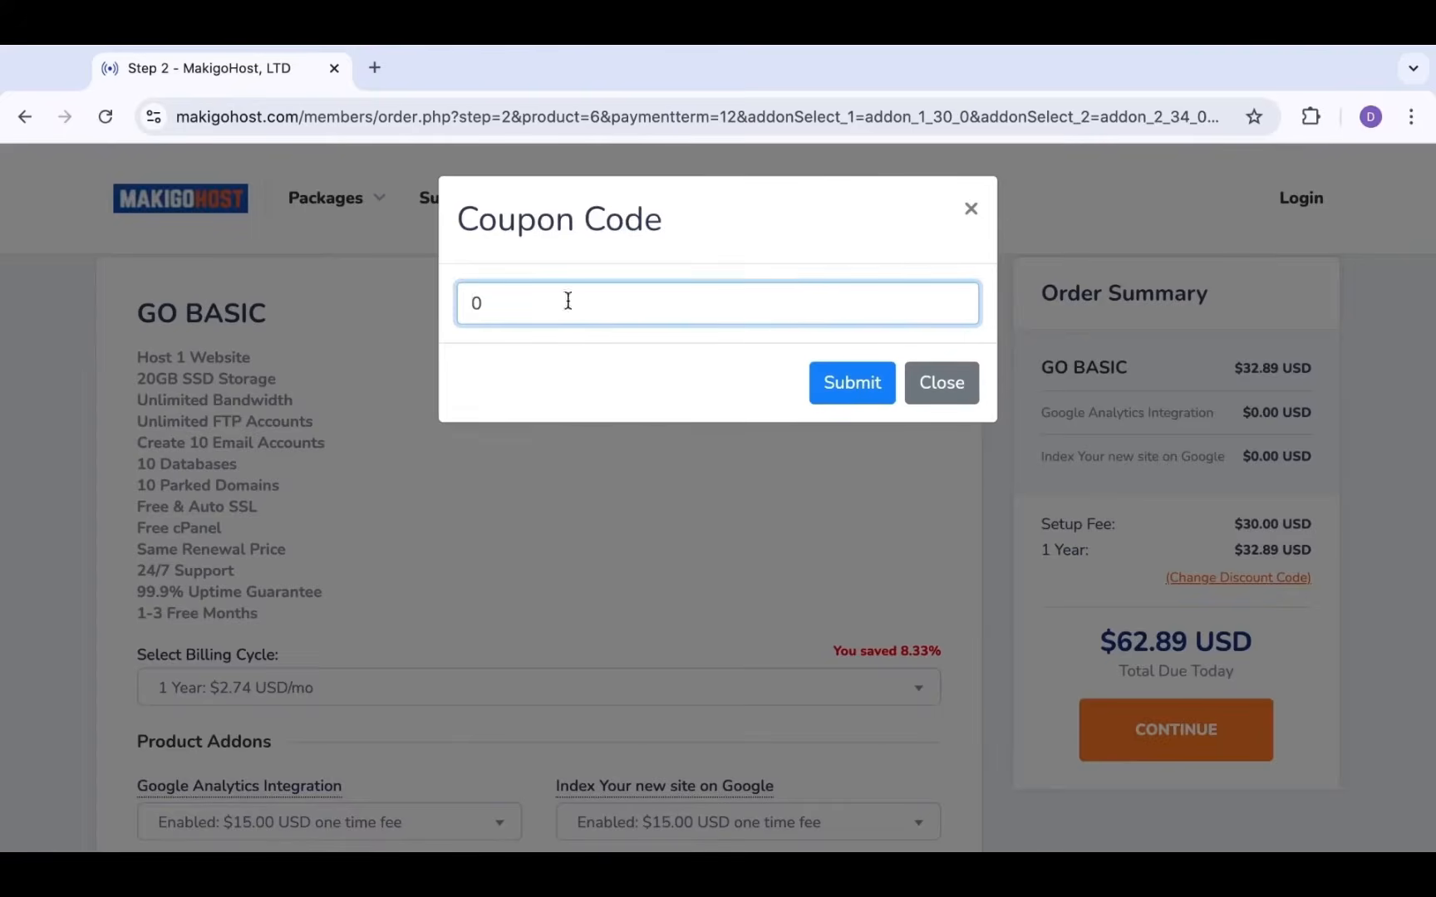
key(ctrl+a)
text(DAVE25)
click(849, 399)
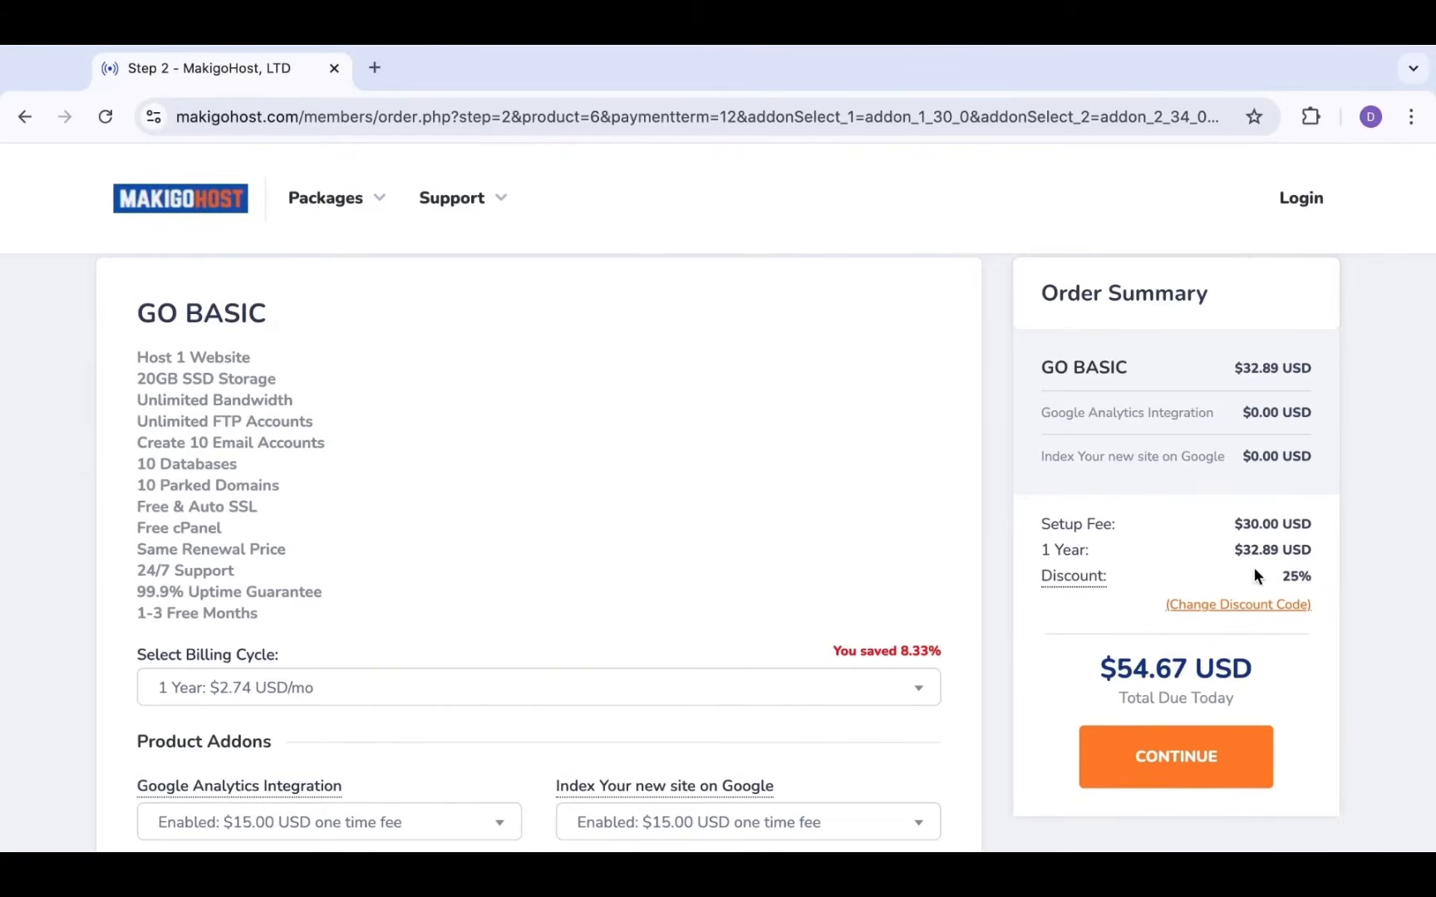
scroll(1244, 555, down, 1)
scroll(1173, 609, up, 2)
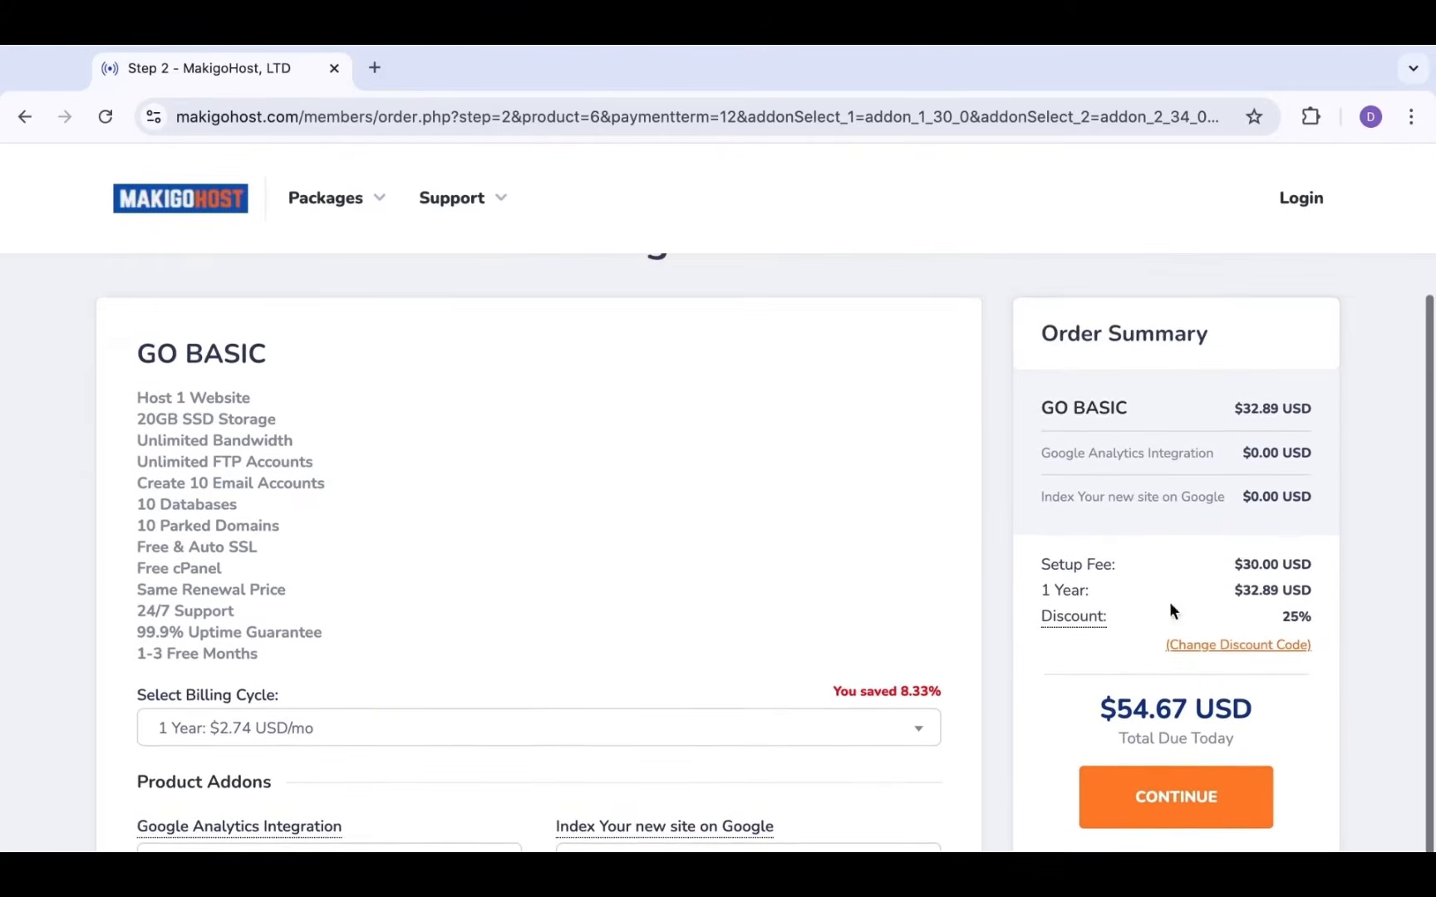
scroll(1122, 673, down, 2)
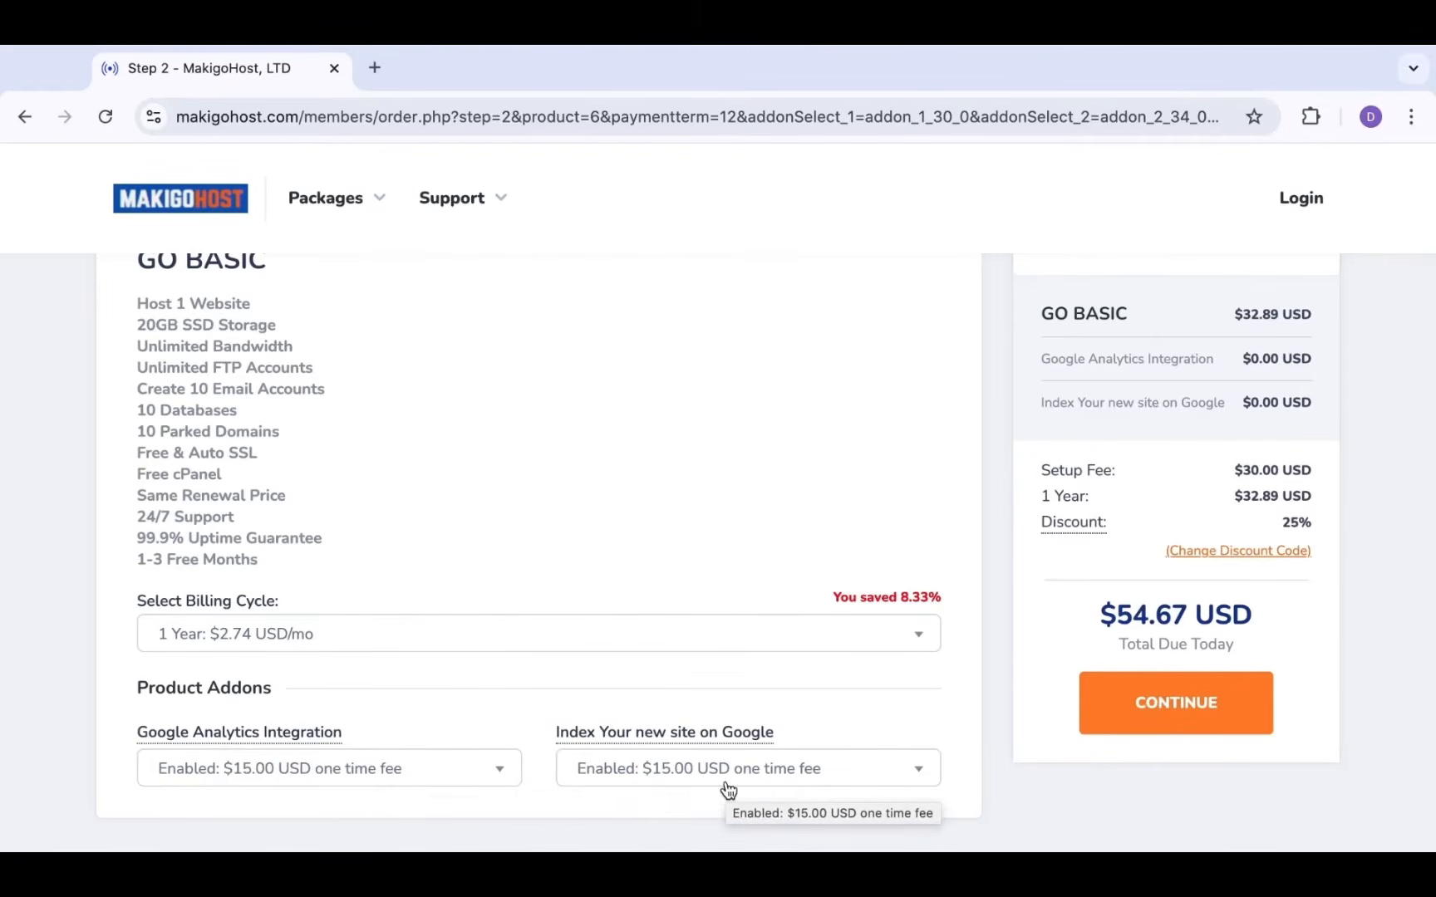
scroll(688, 595, up, 3)
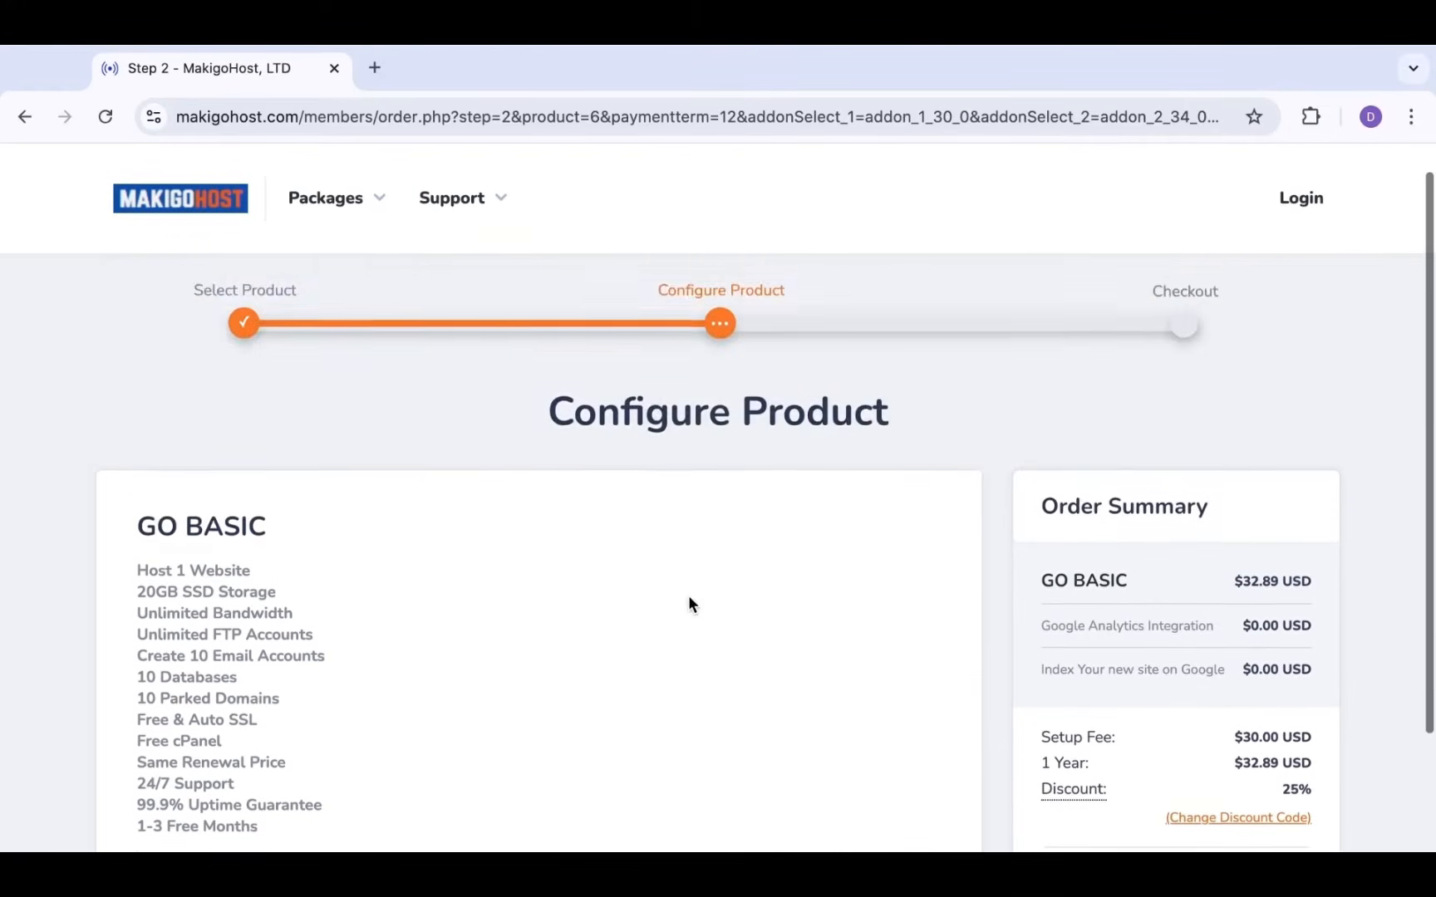
scroll(687, 595, down, 1)
scroll(688, 594, down, 2)
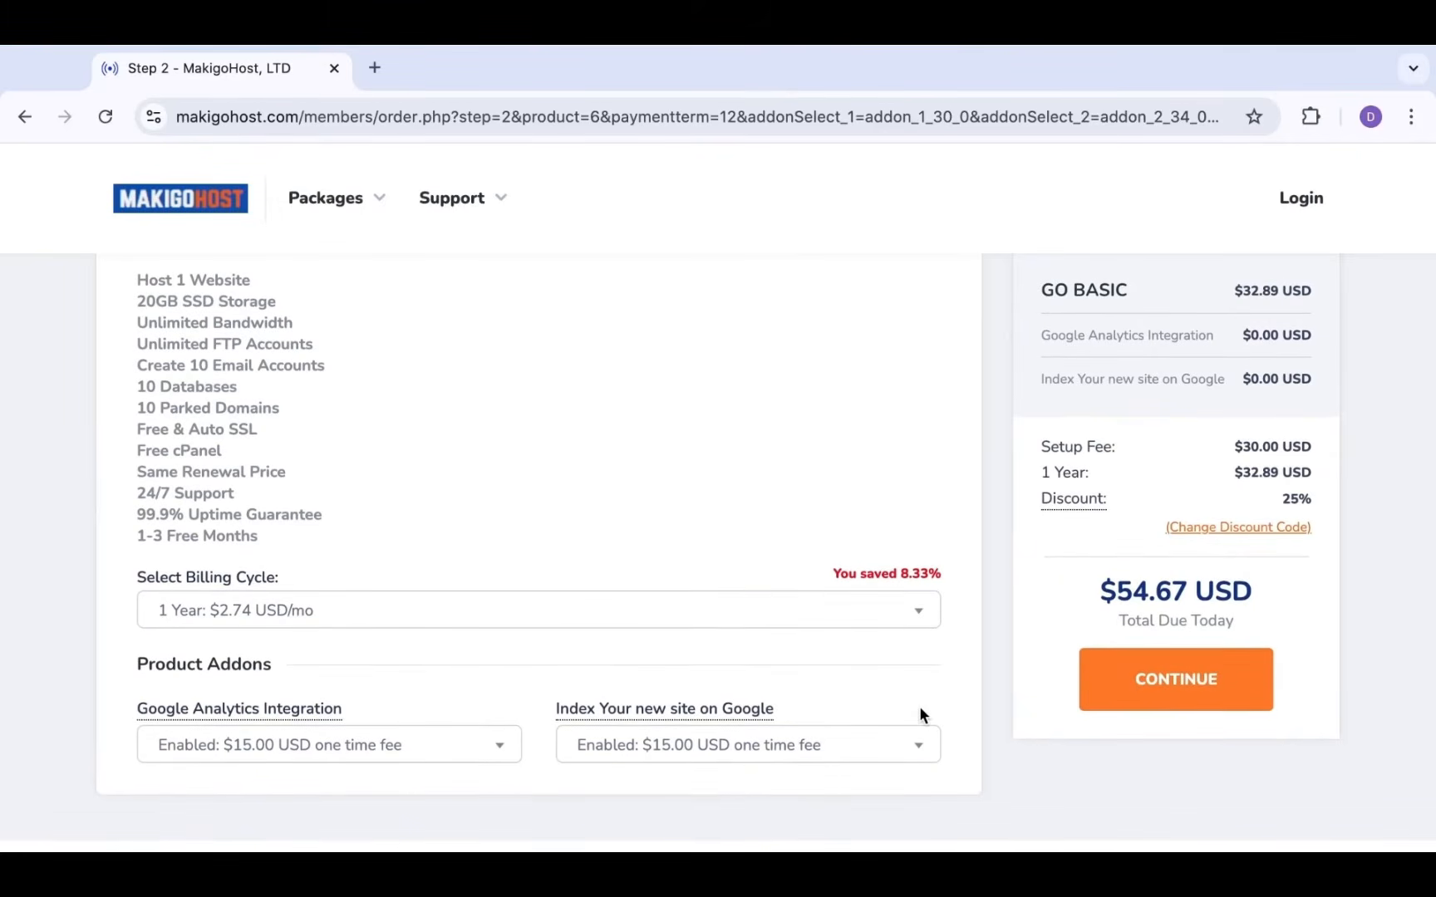
scroll(888, 517, up, 3)
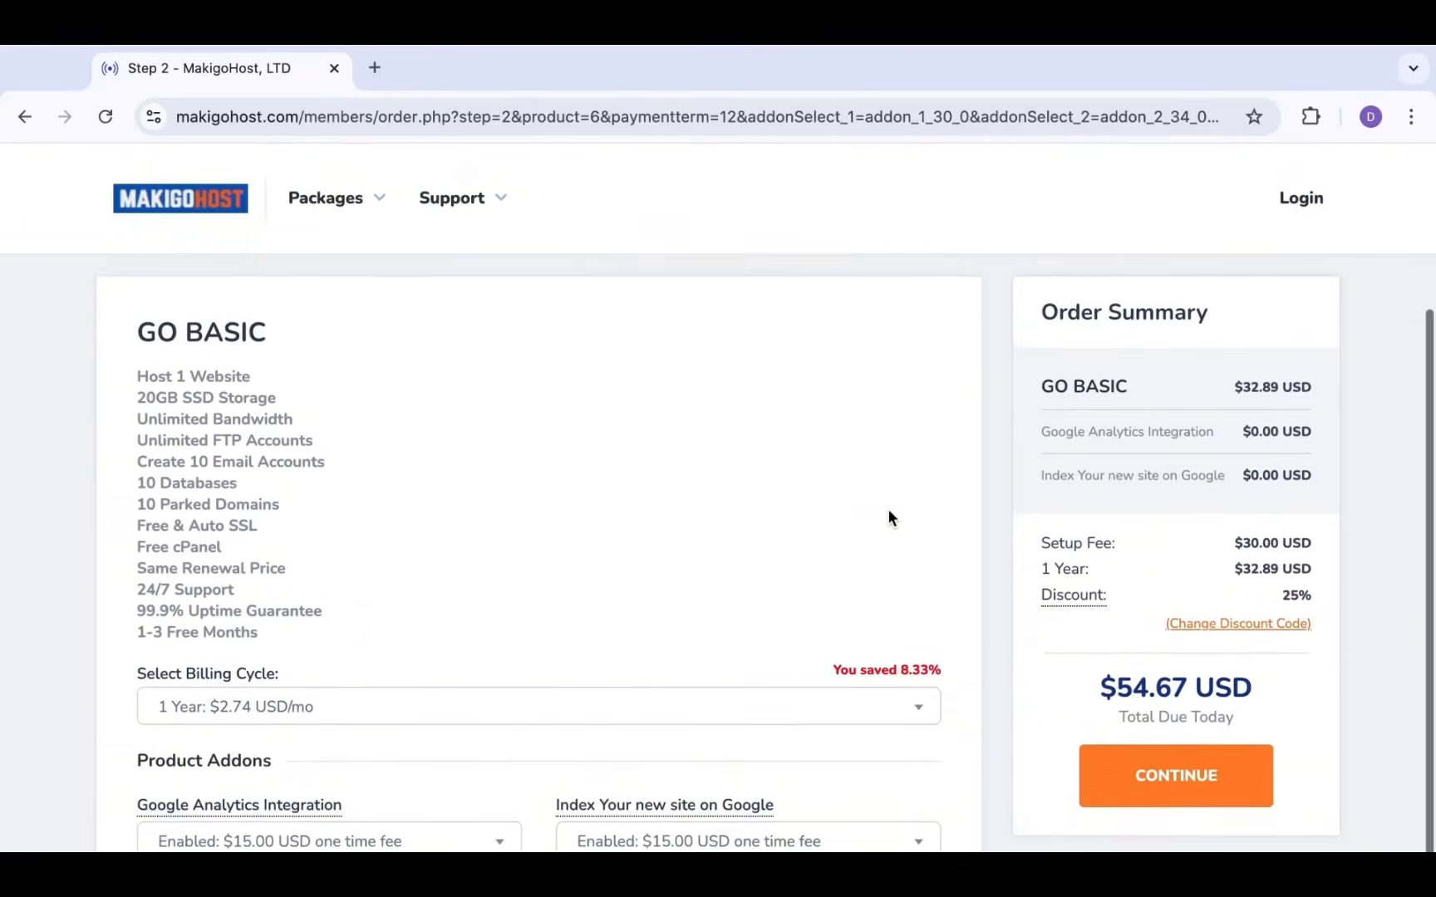
scroll(889, 517, up, 1)
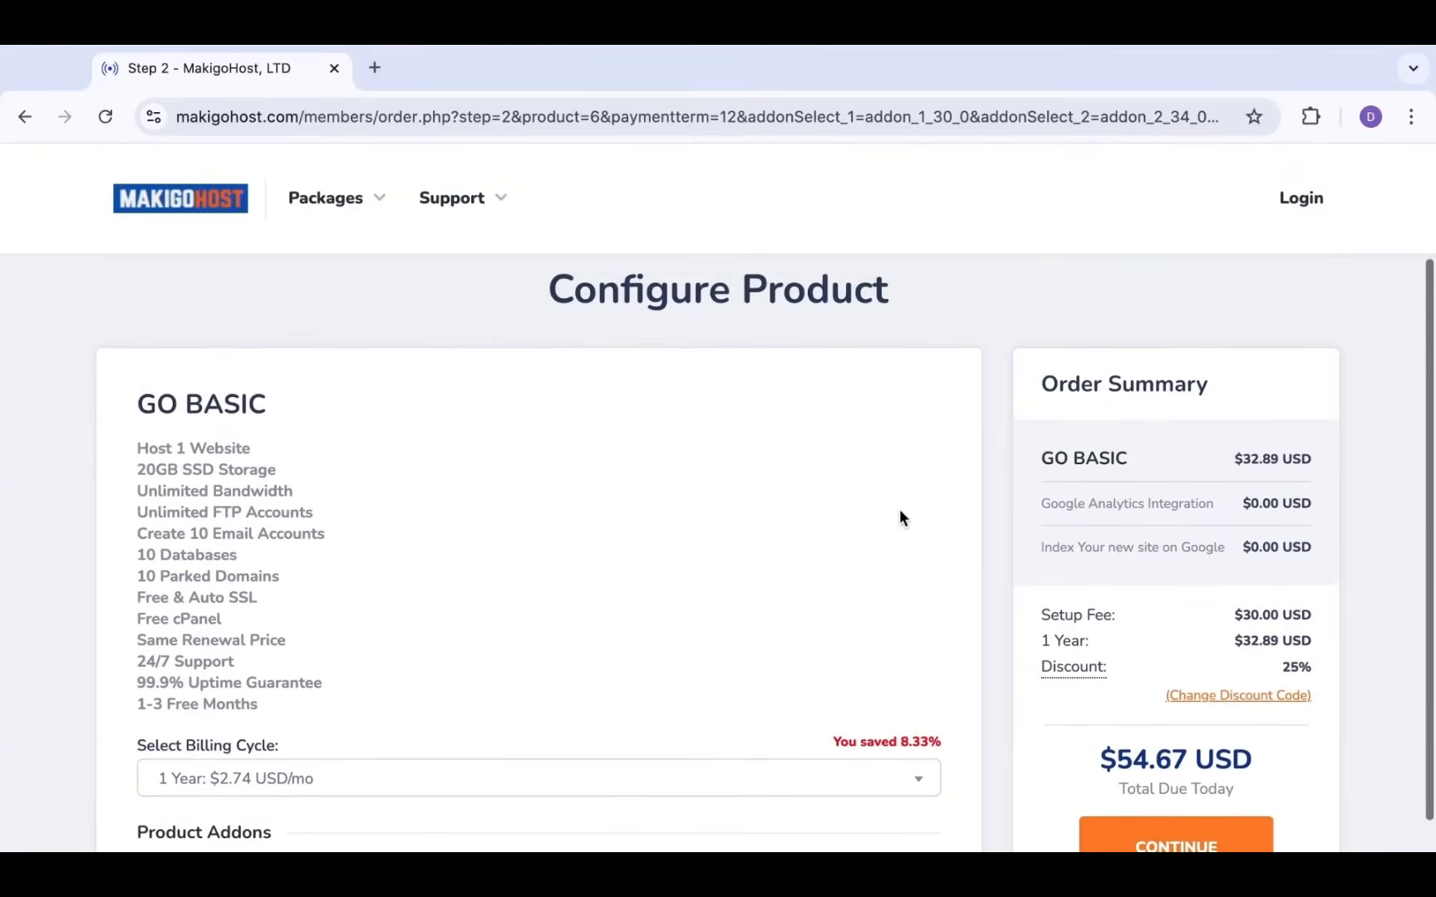
scroll(1263, 666, down, 3)
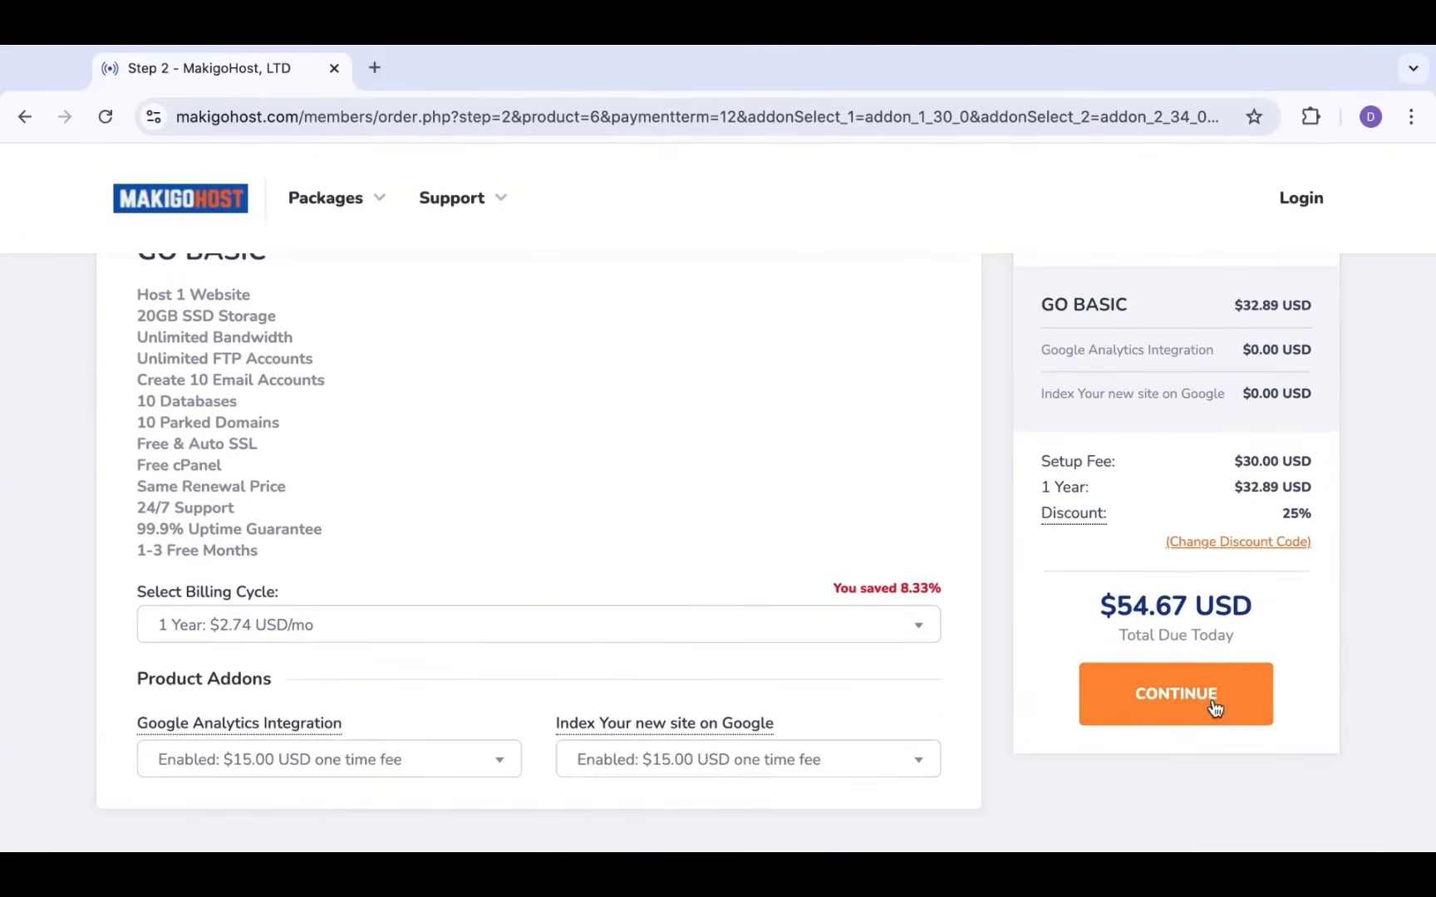
Continue from the Order Summary to the Choose a Domain Name step
click(1214, 695)
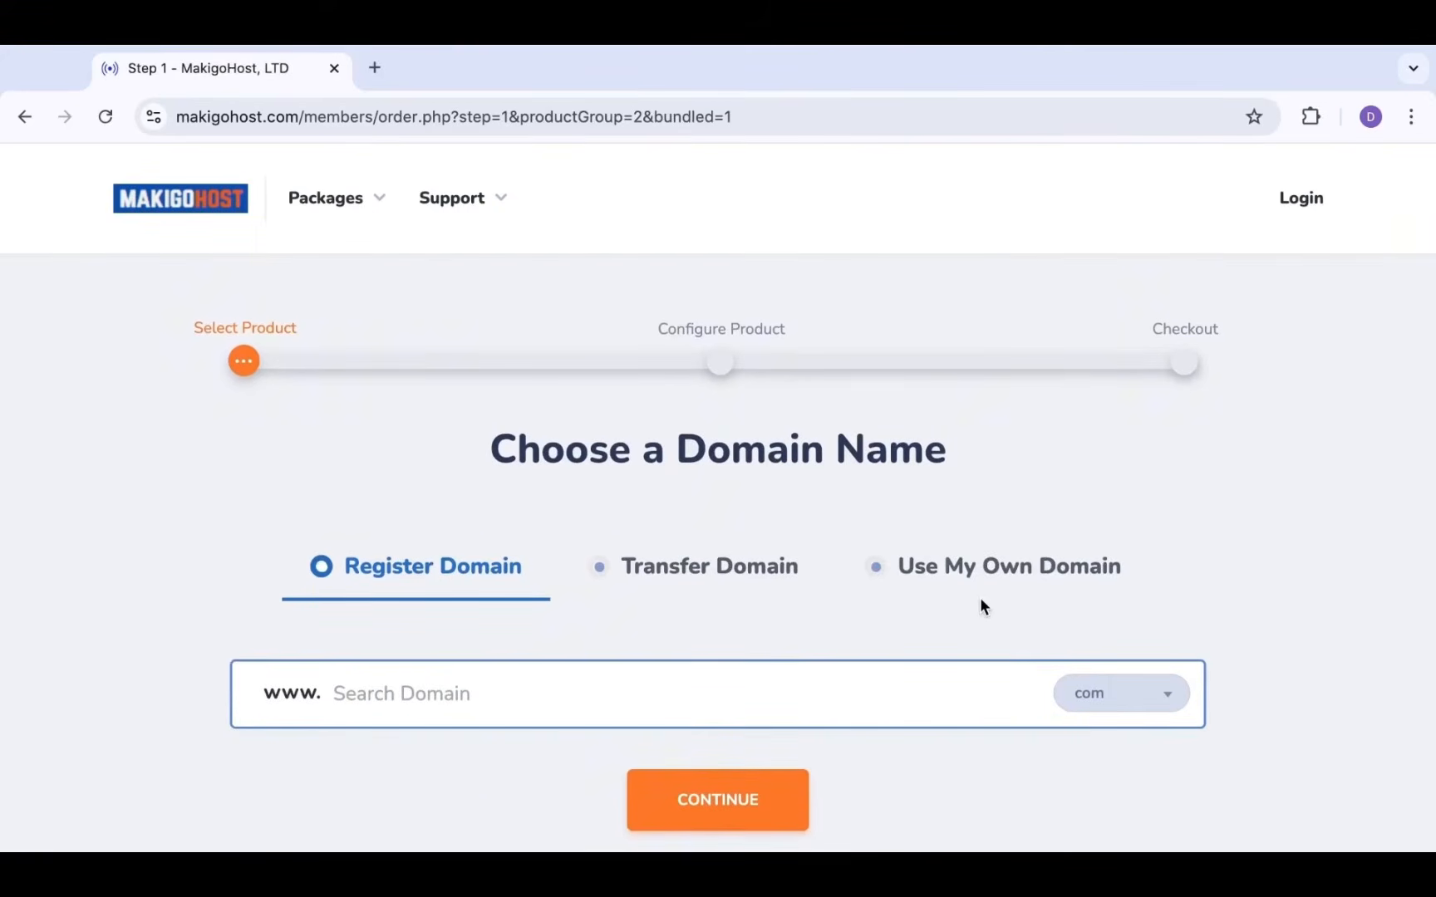
scroll(981, 601, down, 2)
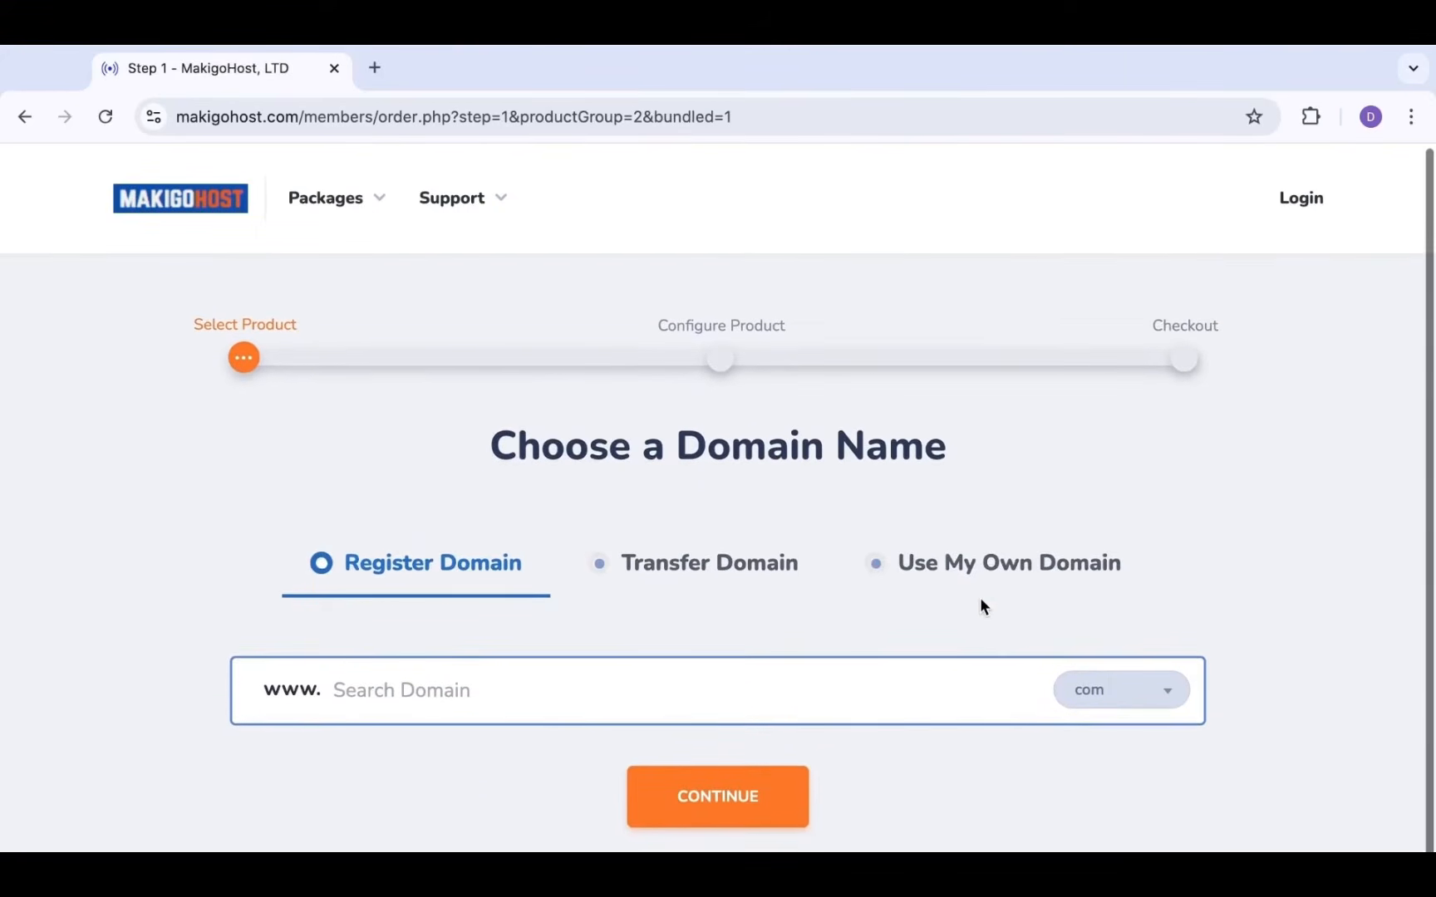
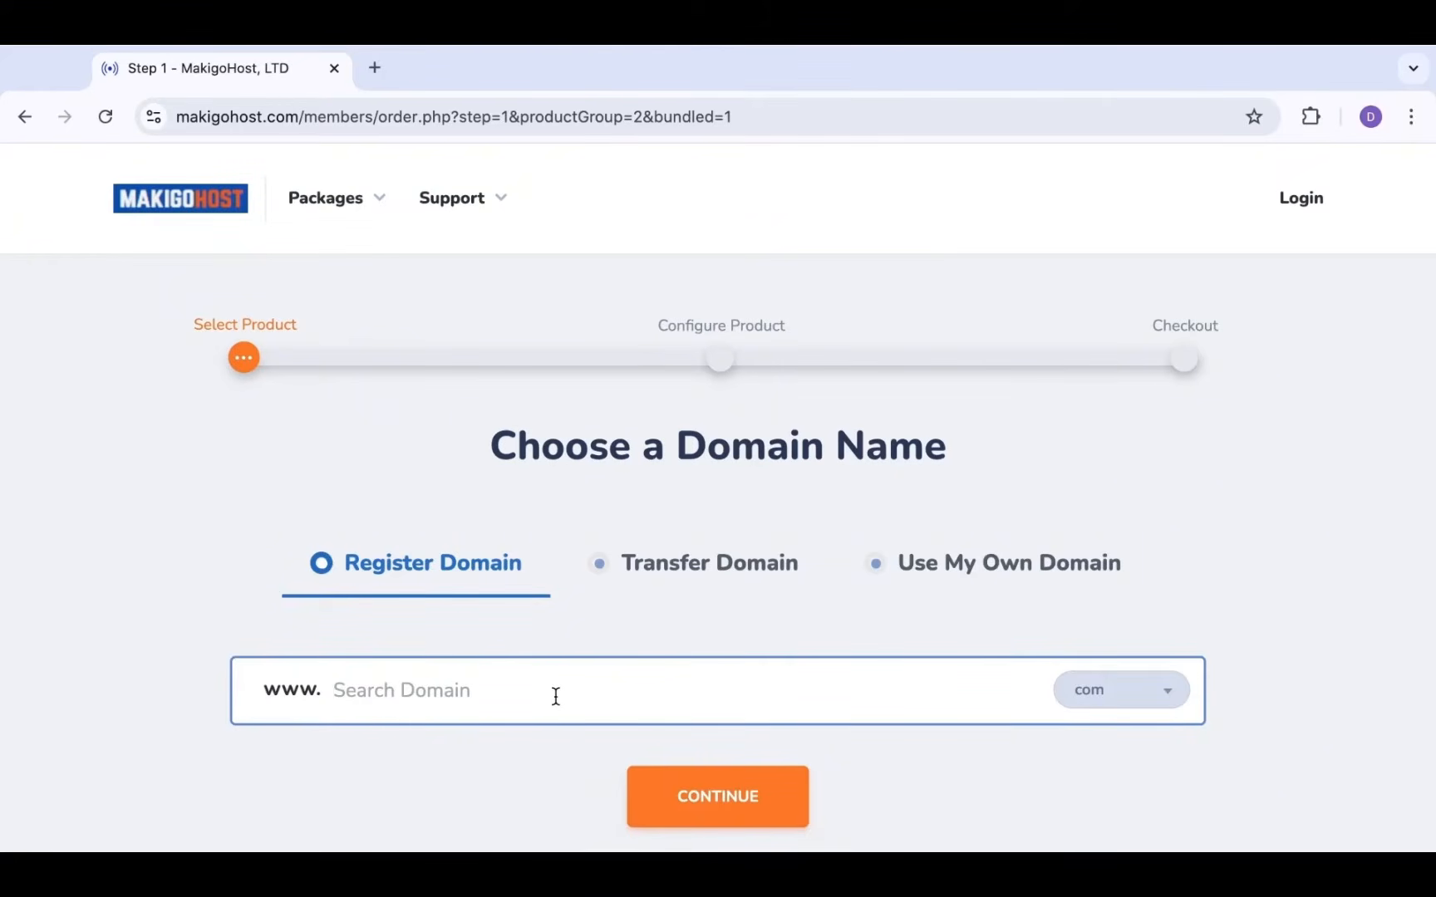
Search for the domain learntoday.com, which turns out to be already registered
text(lw)
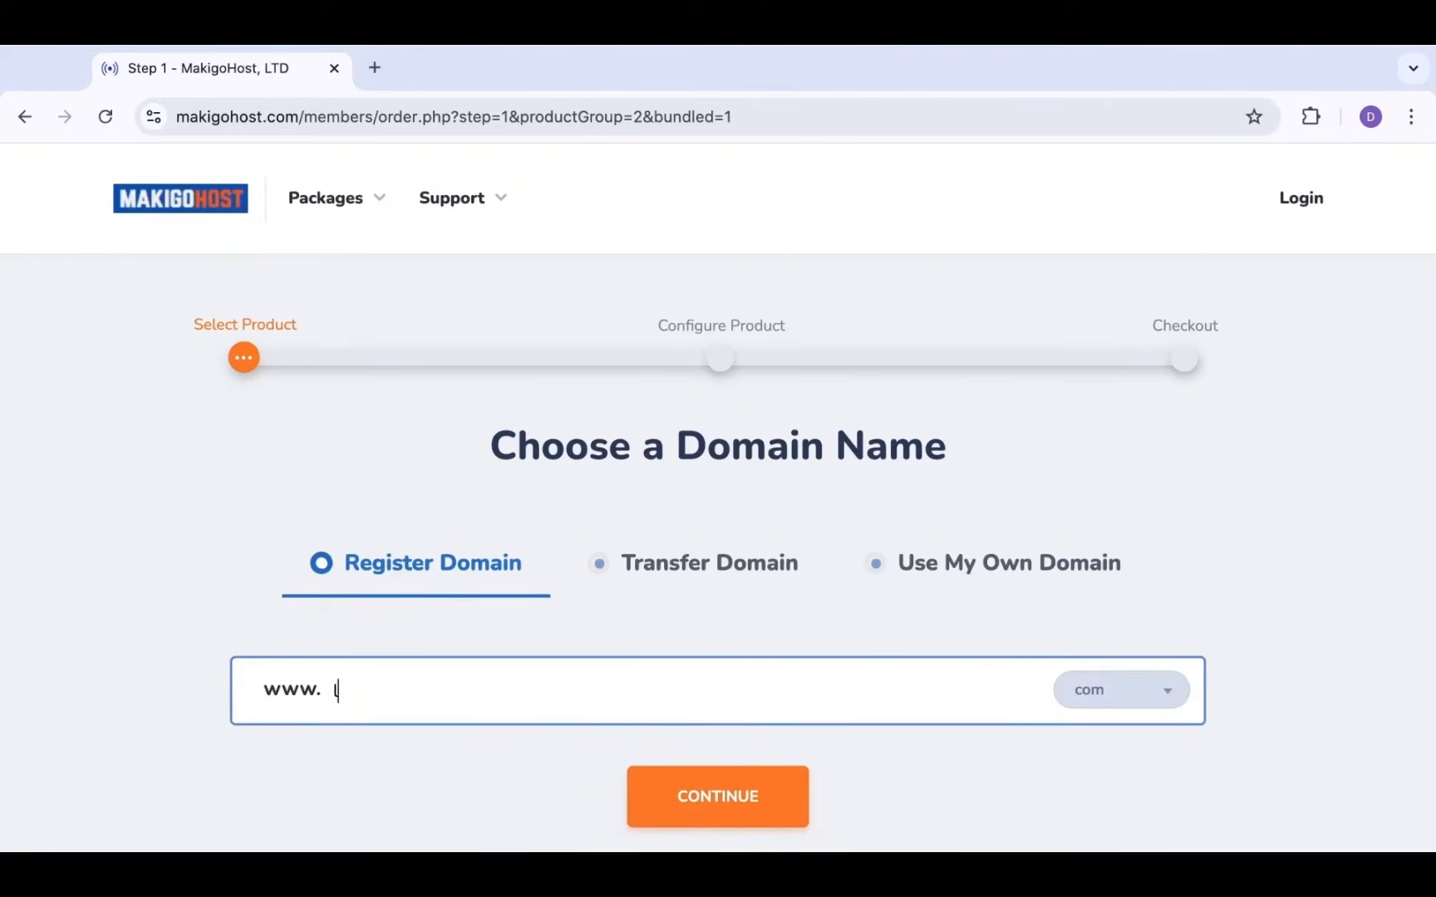
key(BackSpace)
key(BackSpace)
text(learntoday)
scroll(779, 795, down, 1)
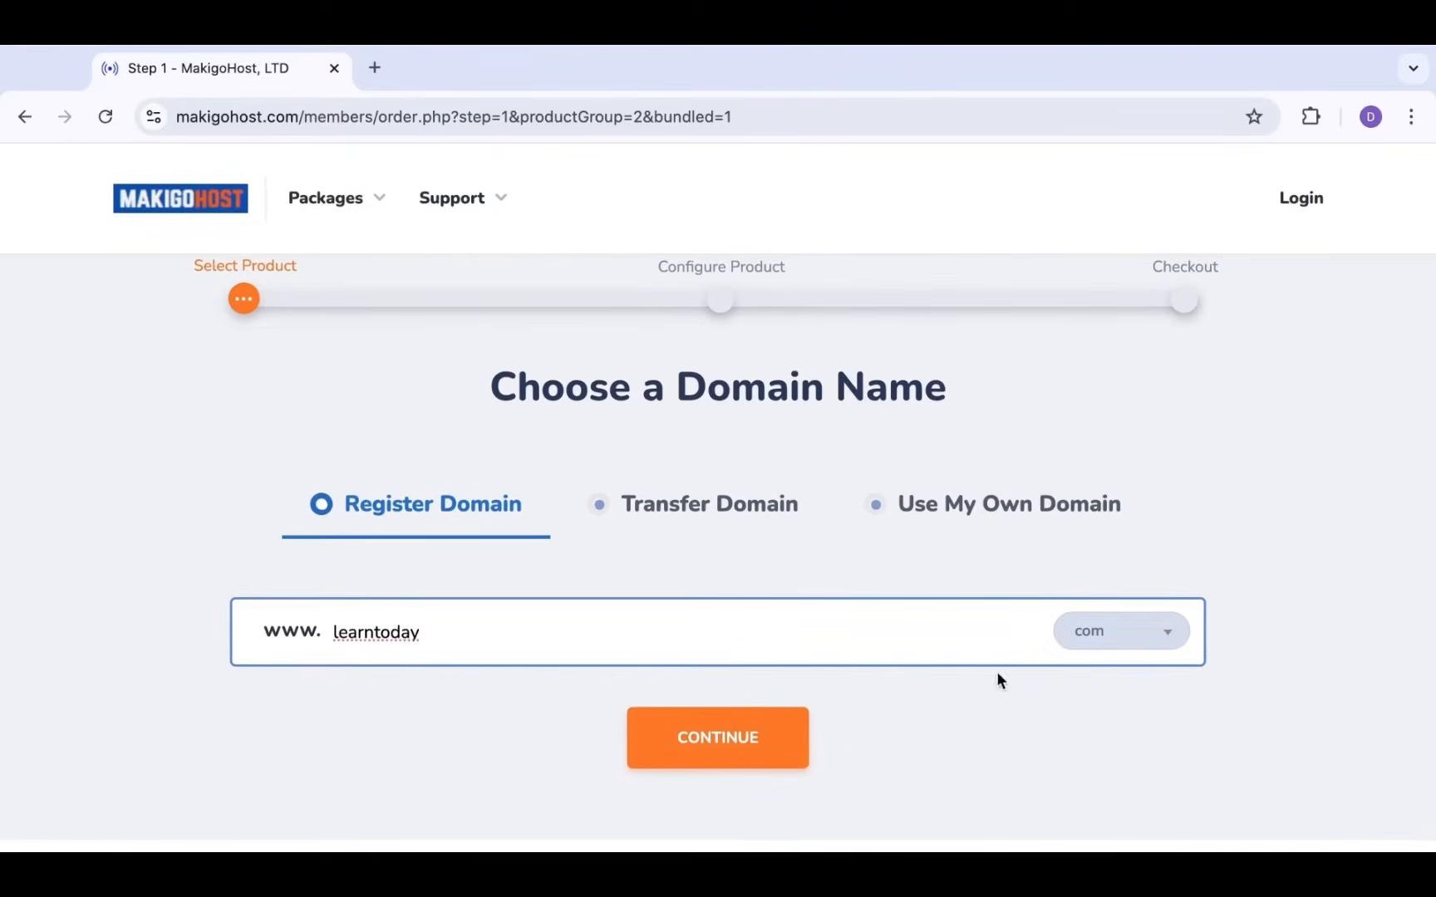
click(761, 746)
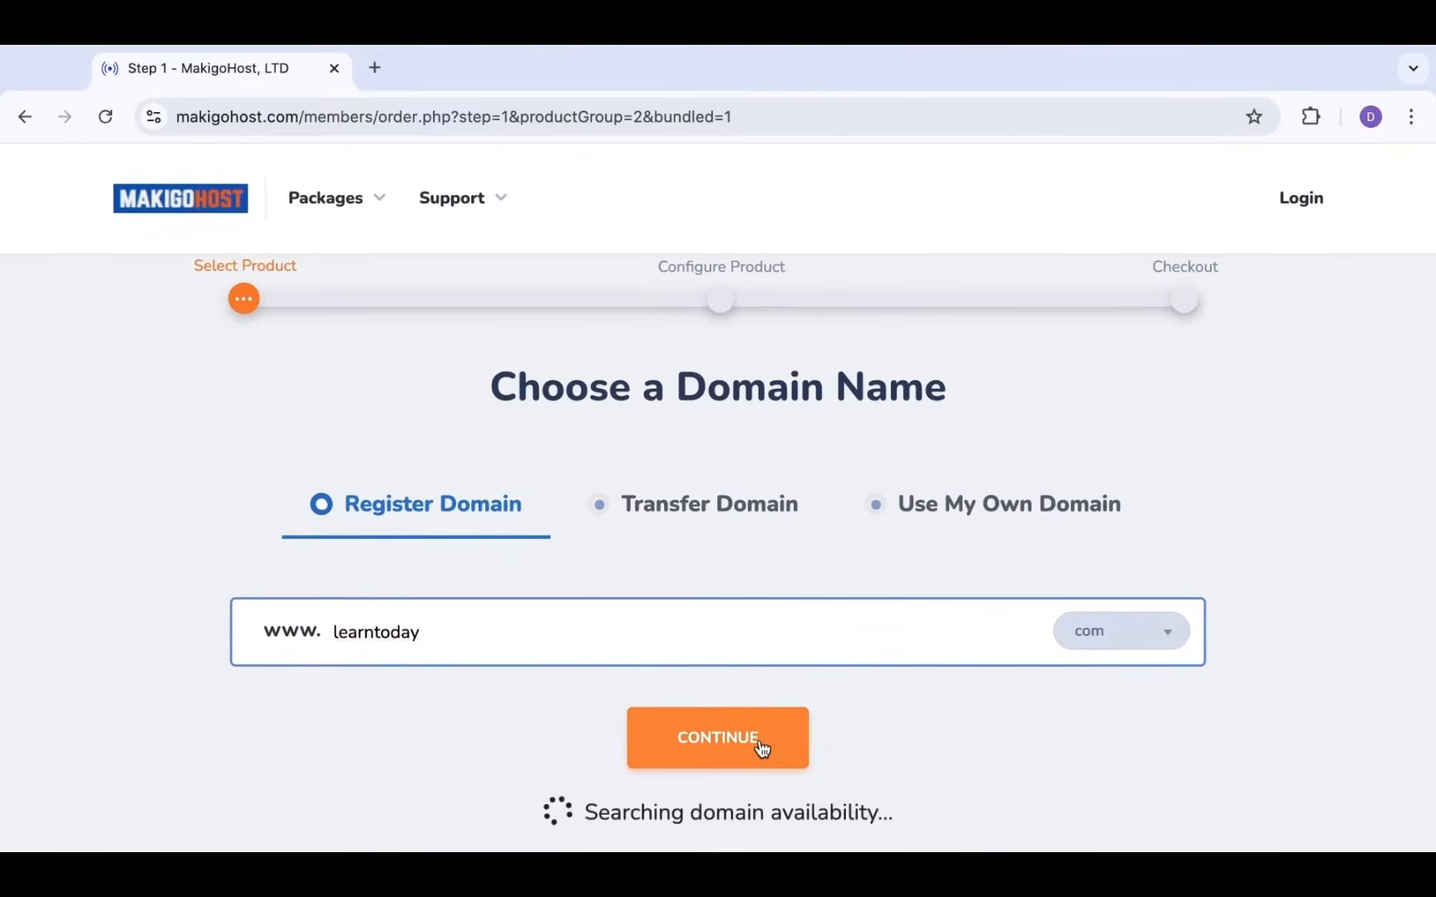
Search learndavidtoday.com instead, confirming it is available at $15.00 USD for 1 year
scroll(759, 746, down, 1)
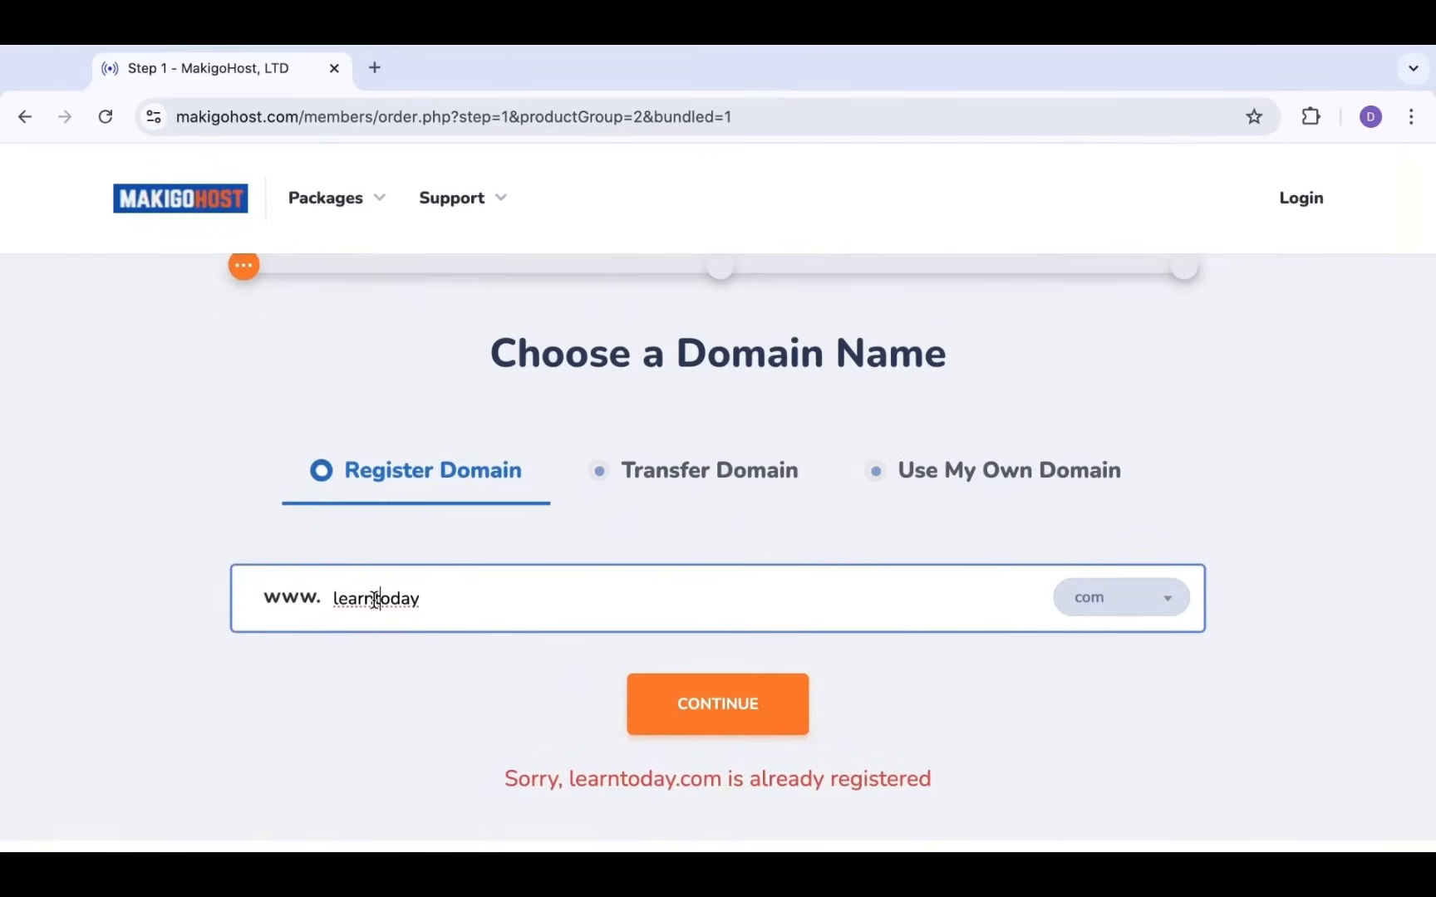
text(david)
click(744, 695)
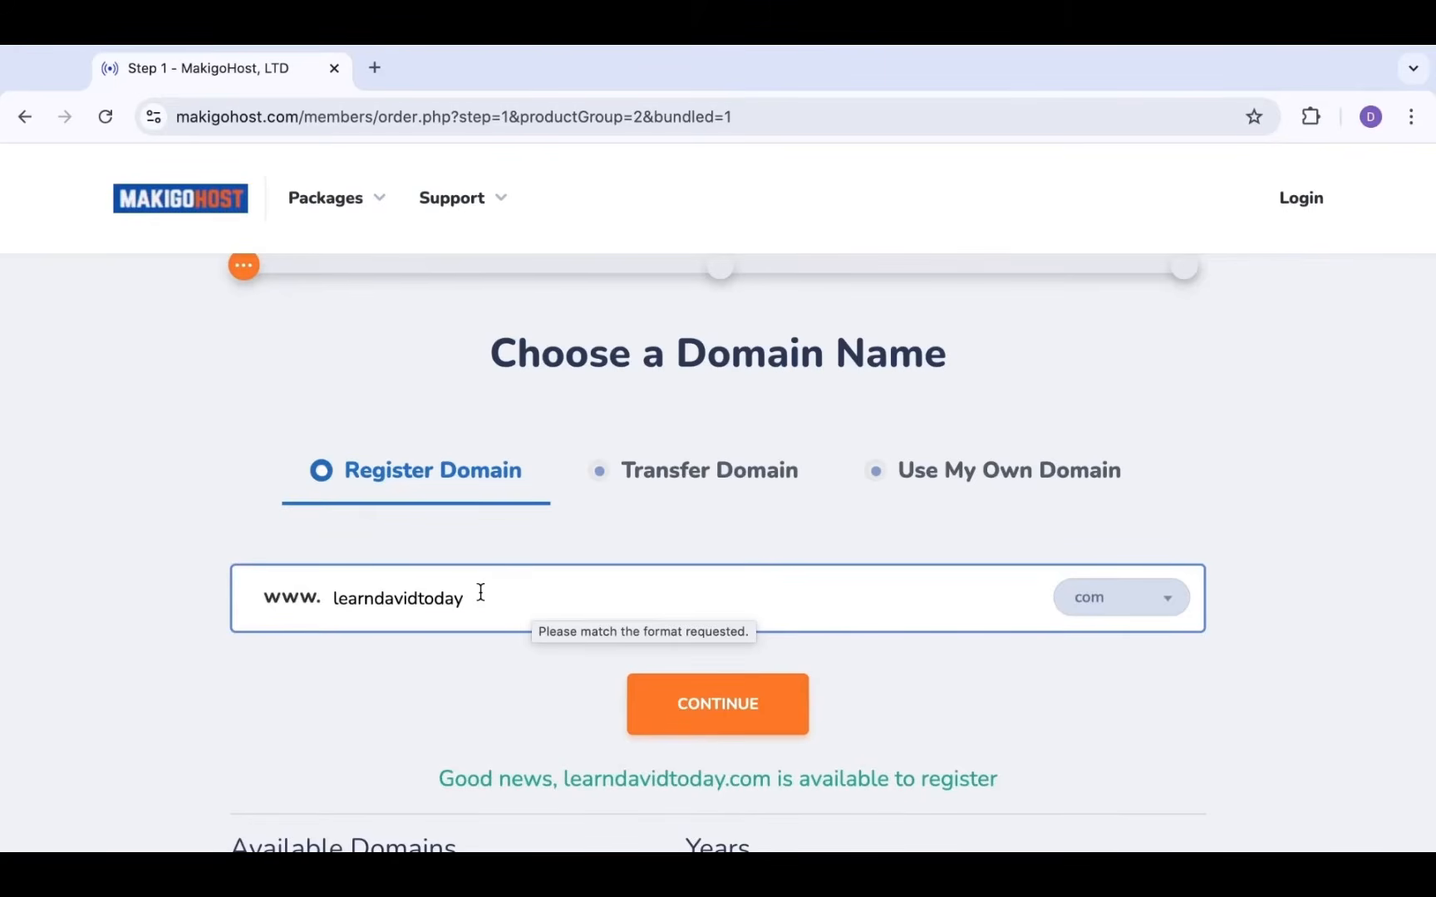
scroll(480, 591, down, 1)
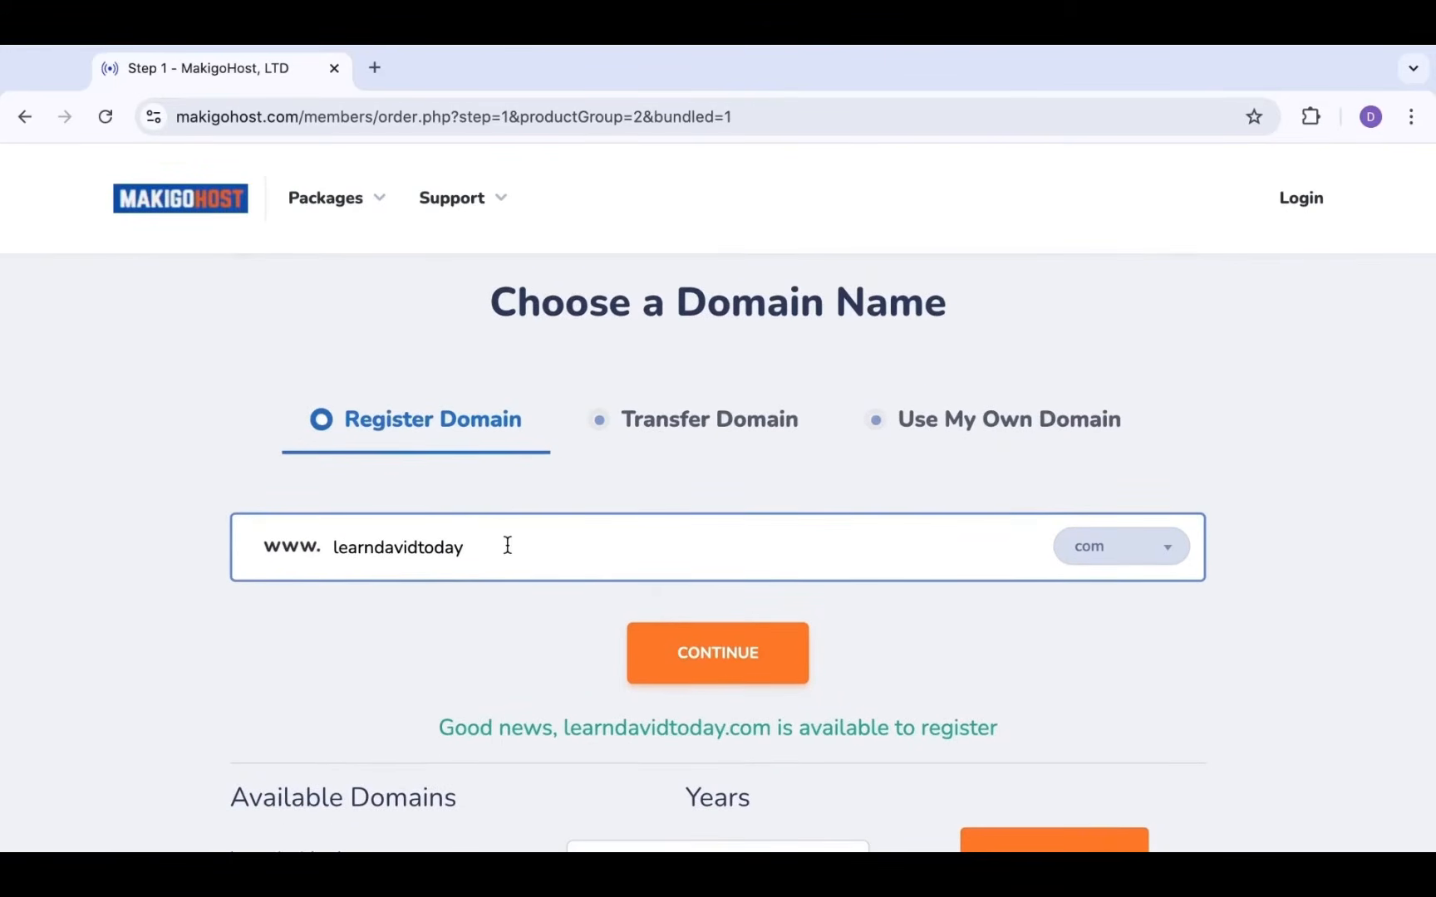
scroll(507, 545, down, 2)
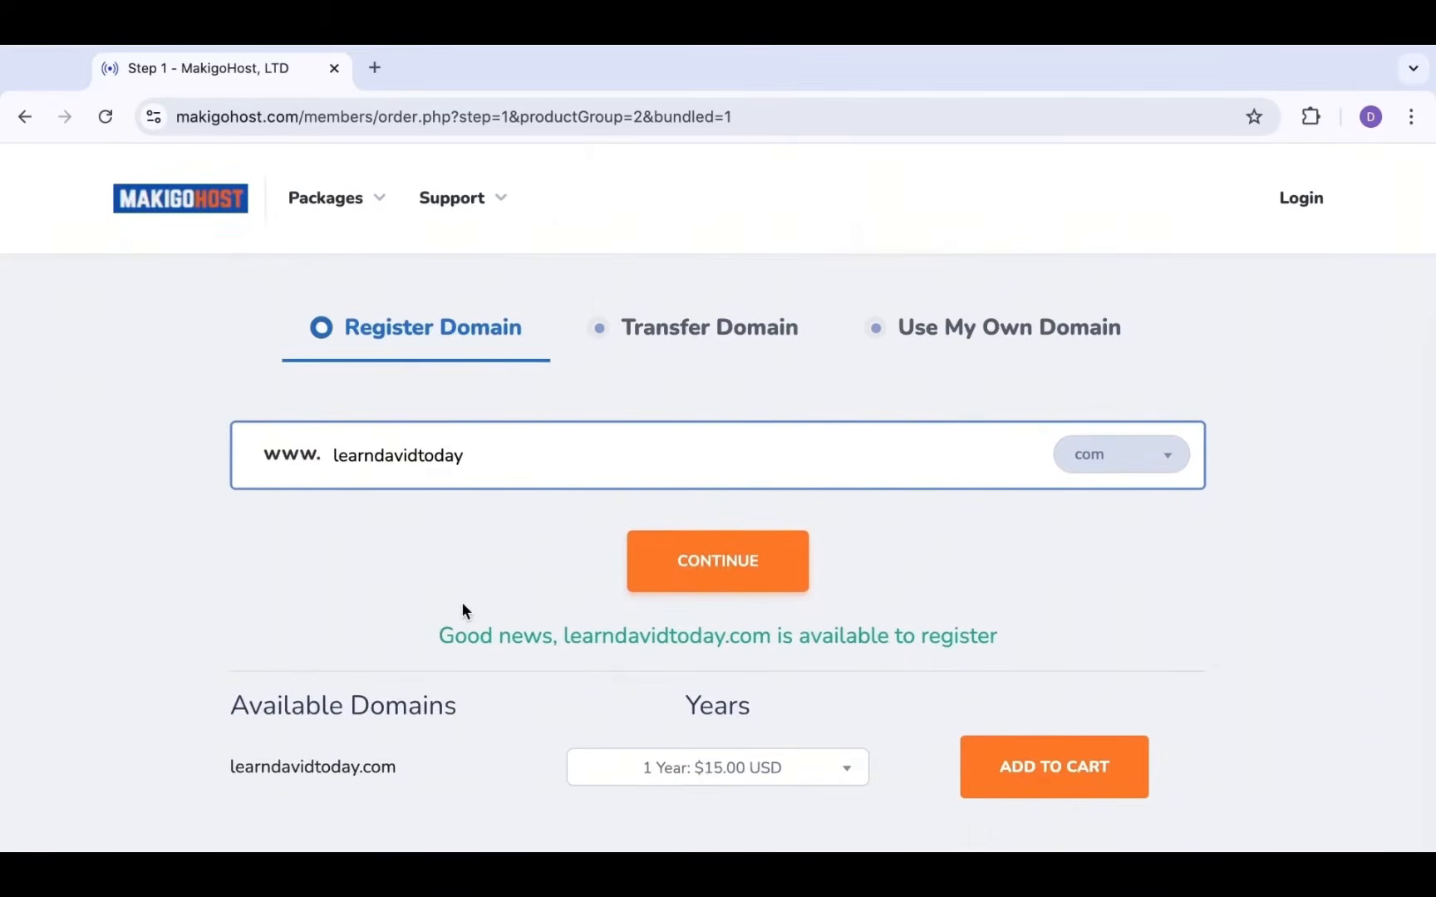
scroll(461, 602, down, 1)
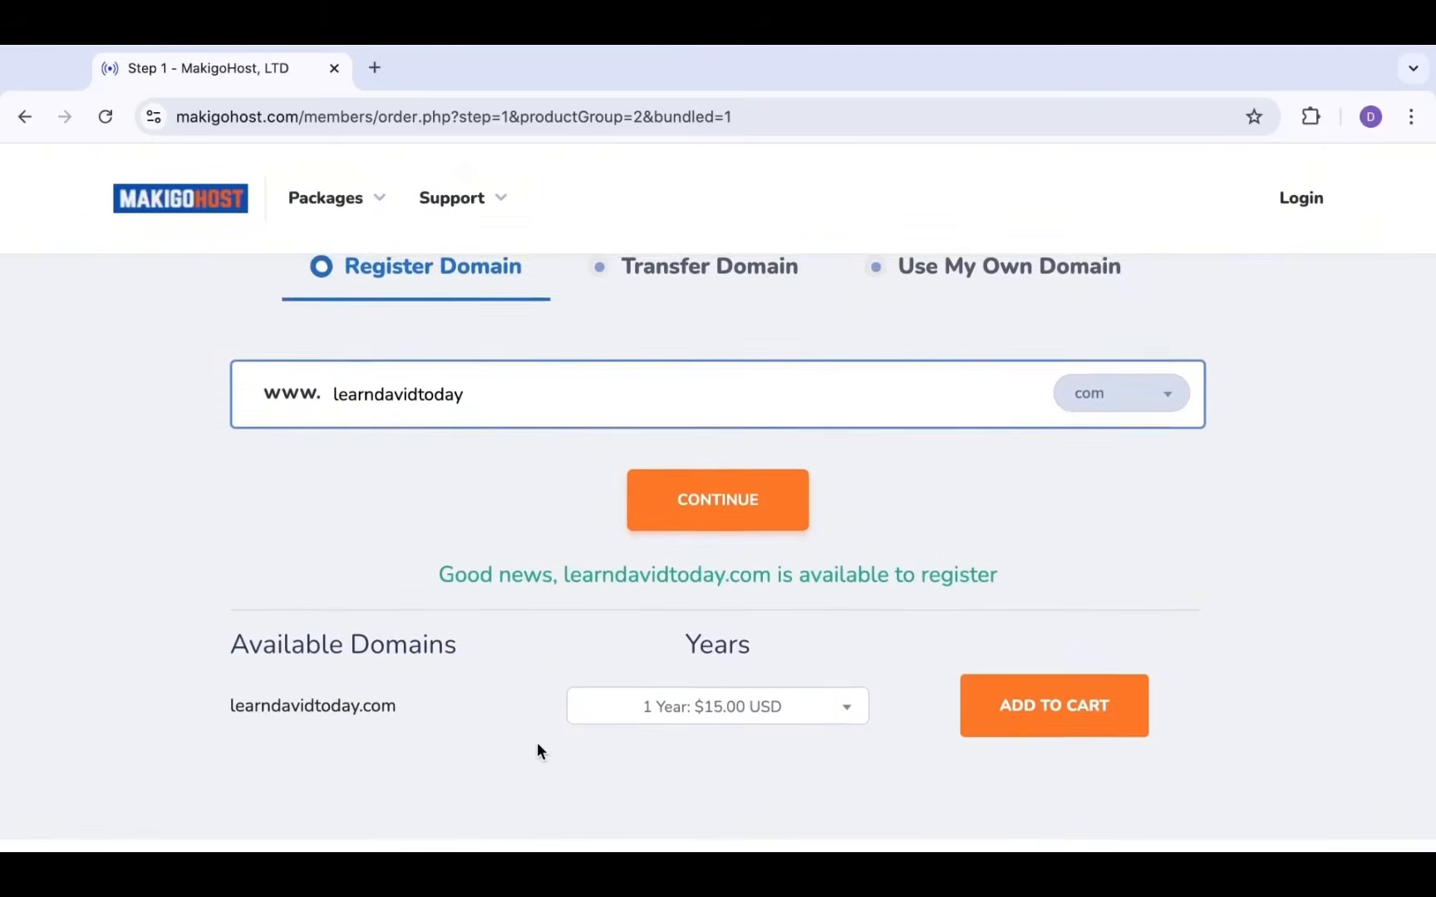
scroll(537, 736, up, 2)
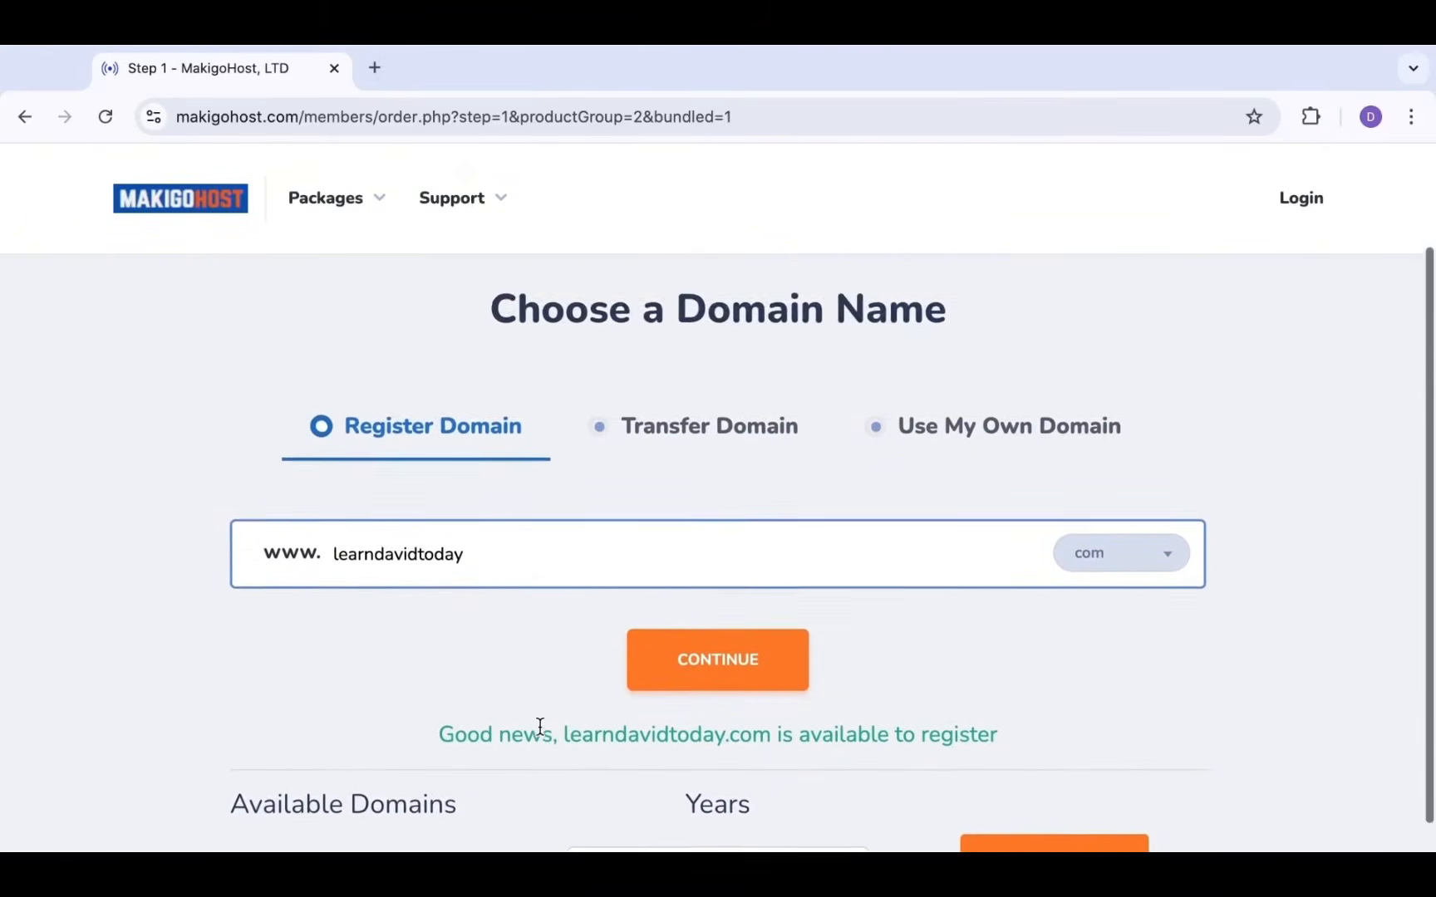
scroll(539, 725, down, 2)
Add learndavidtoday.com to the cart and enable ID Protection and DNS Management at $5.00/year each
click(1049, 724)
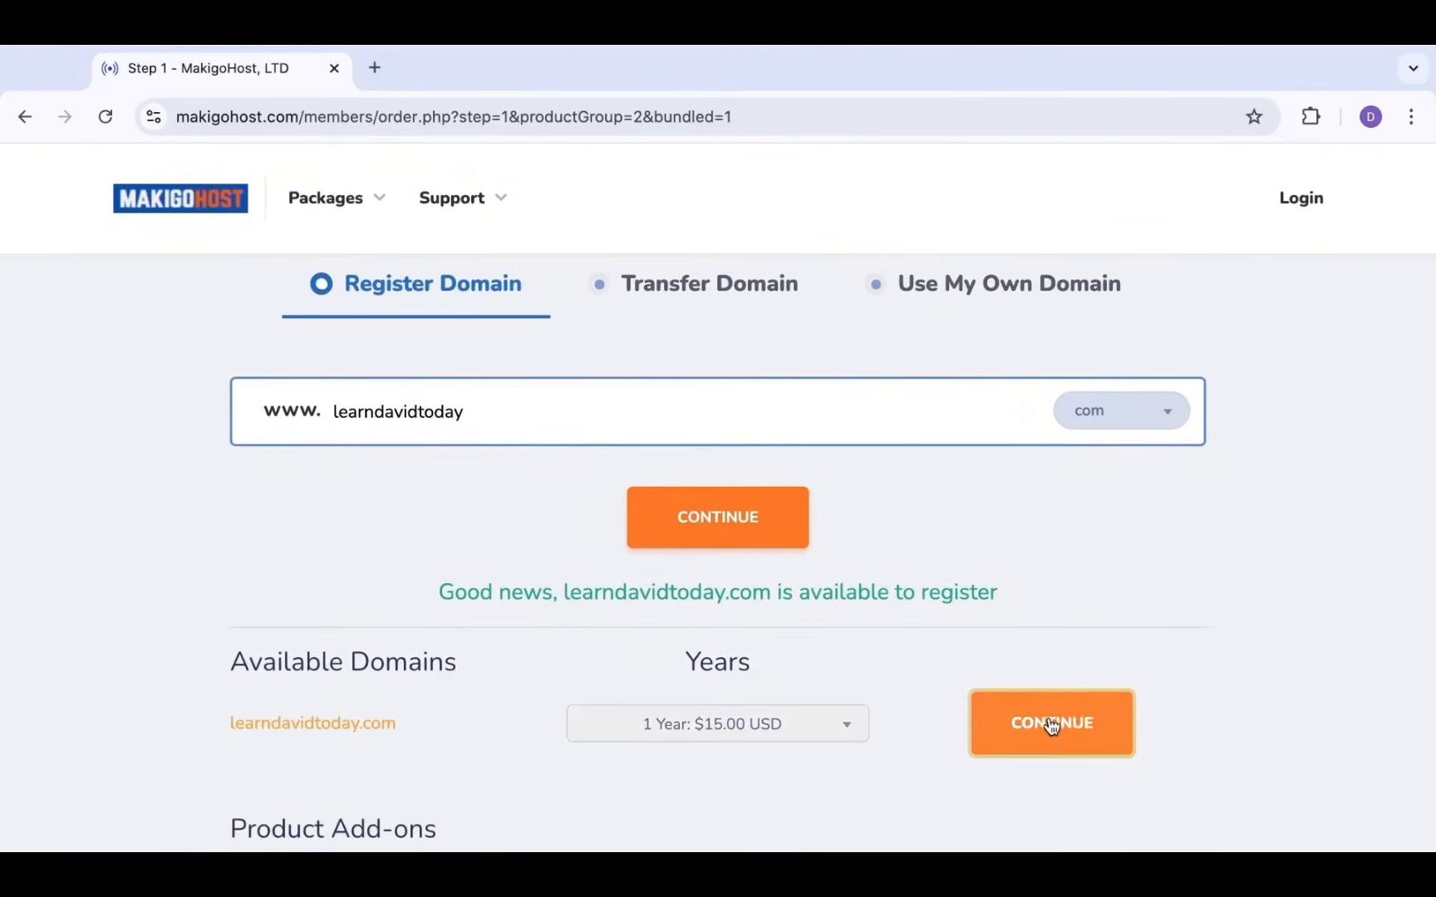
scroll(1175, 622, down, 2)
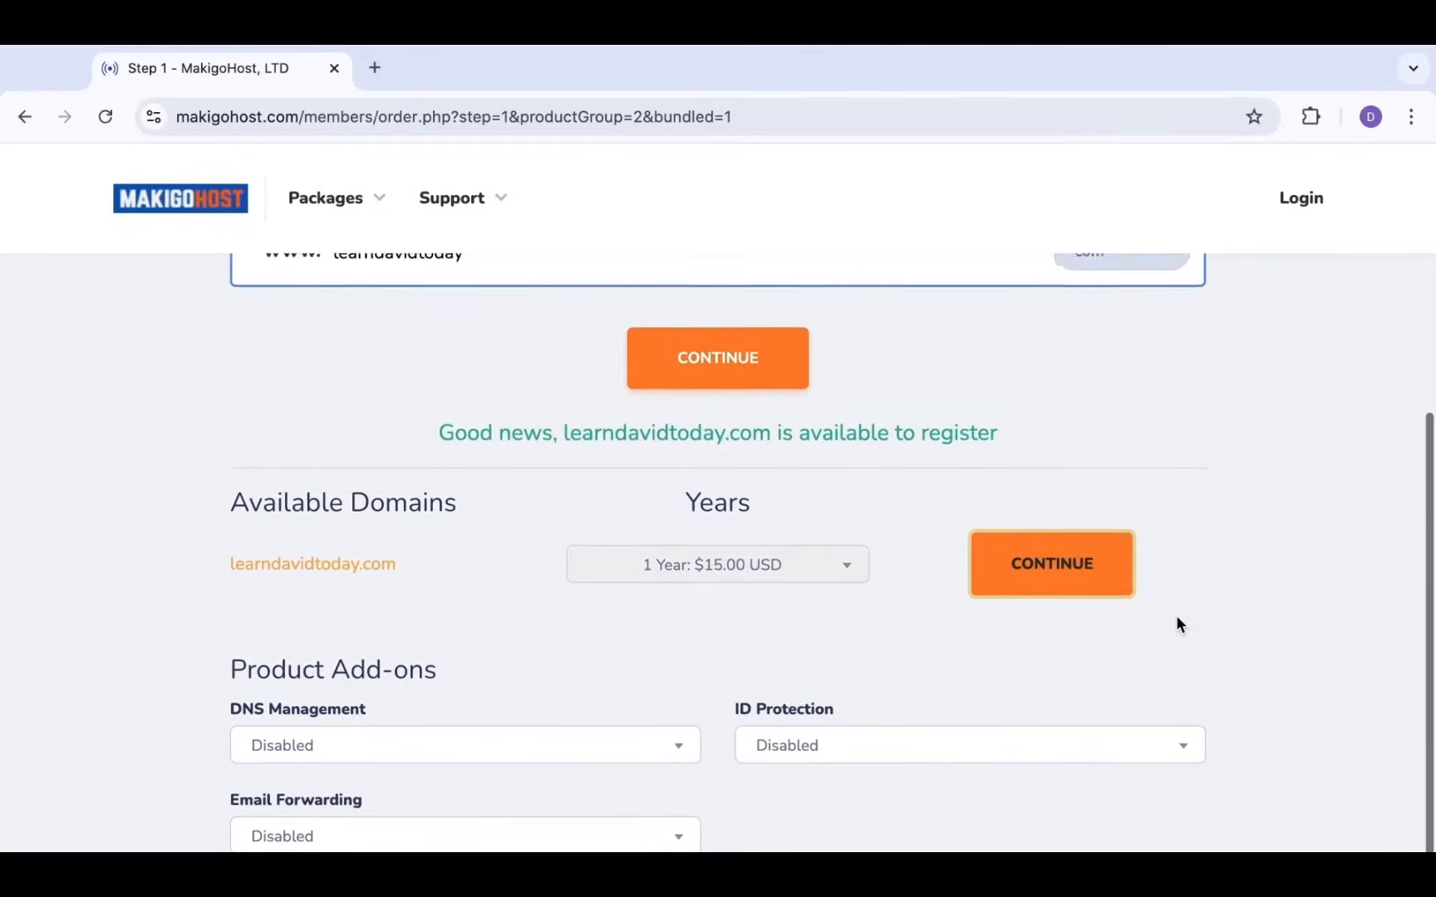
scroll(1177, 624, down, 1)
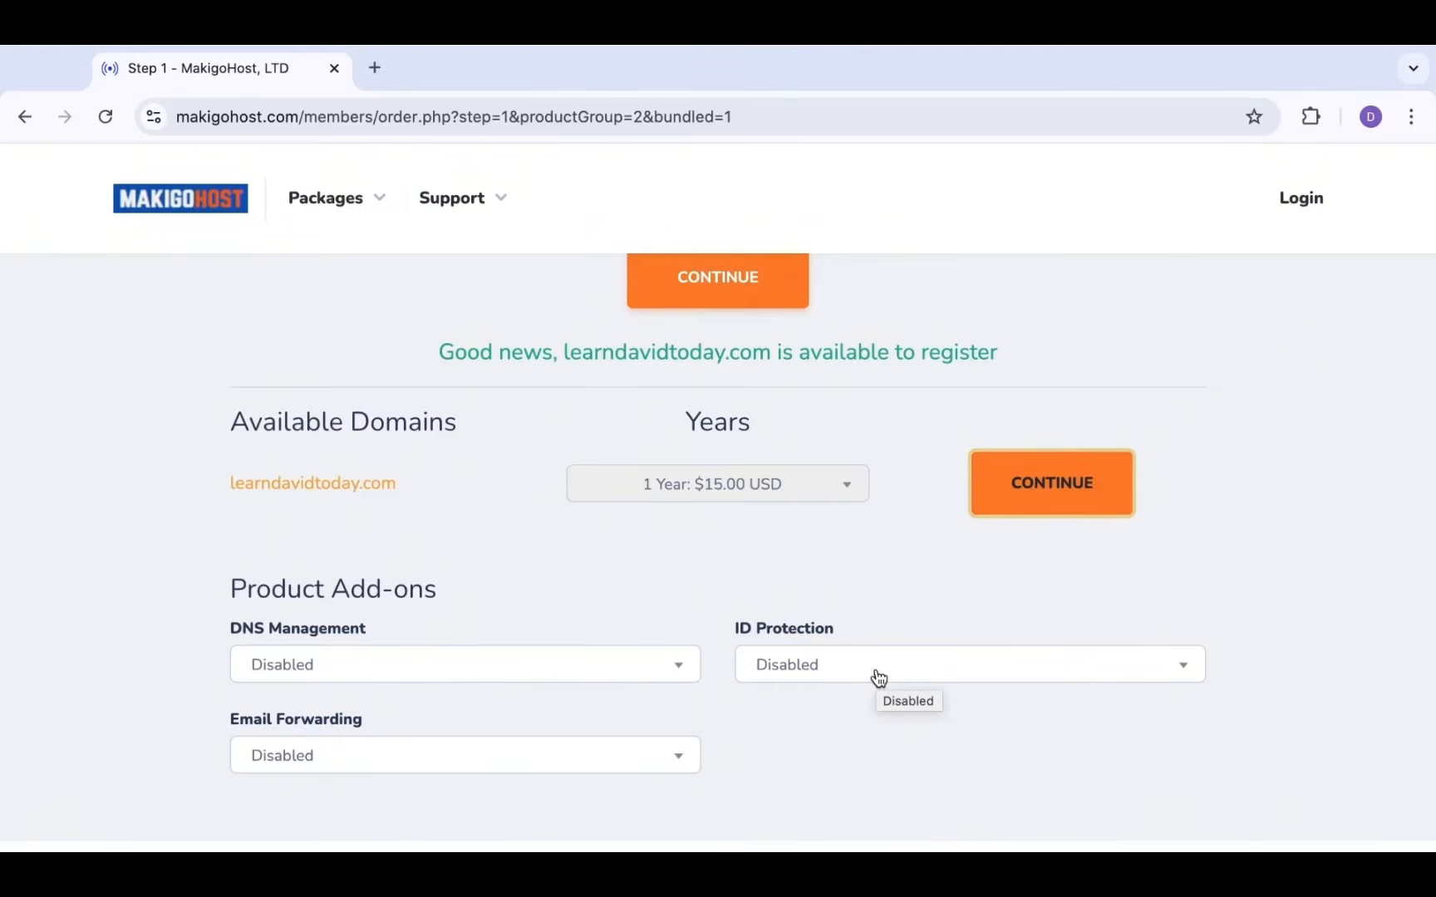
click(787, 671)
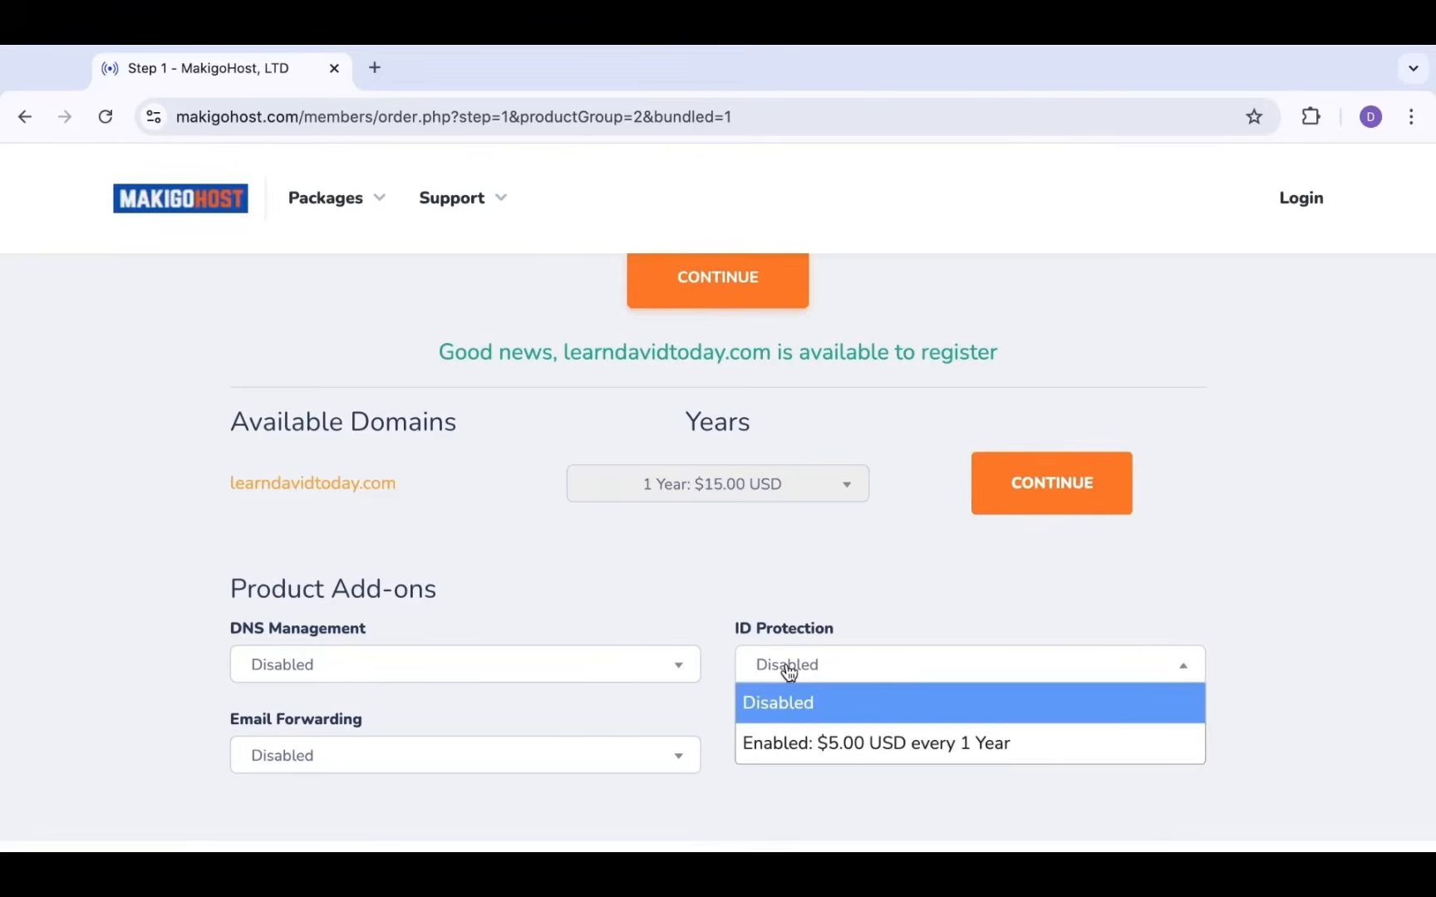
click(817, 752)
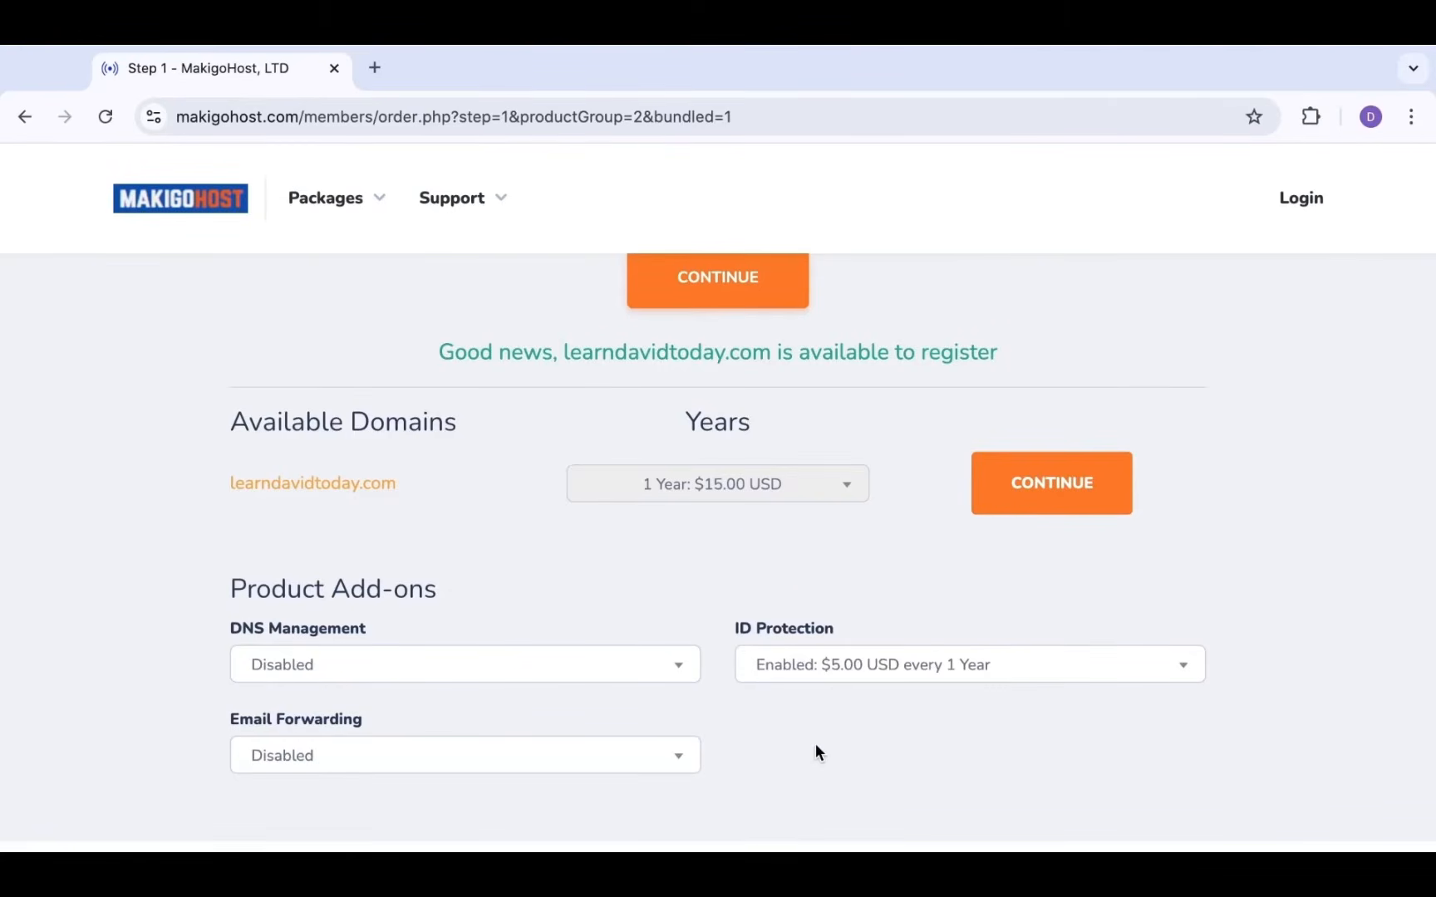
click(668, 678)
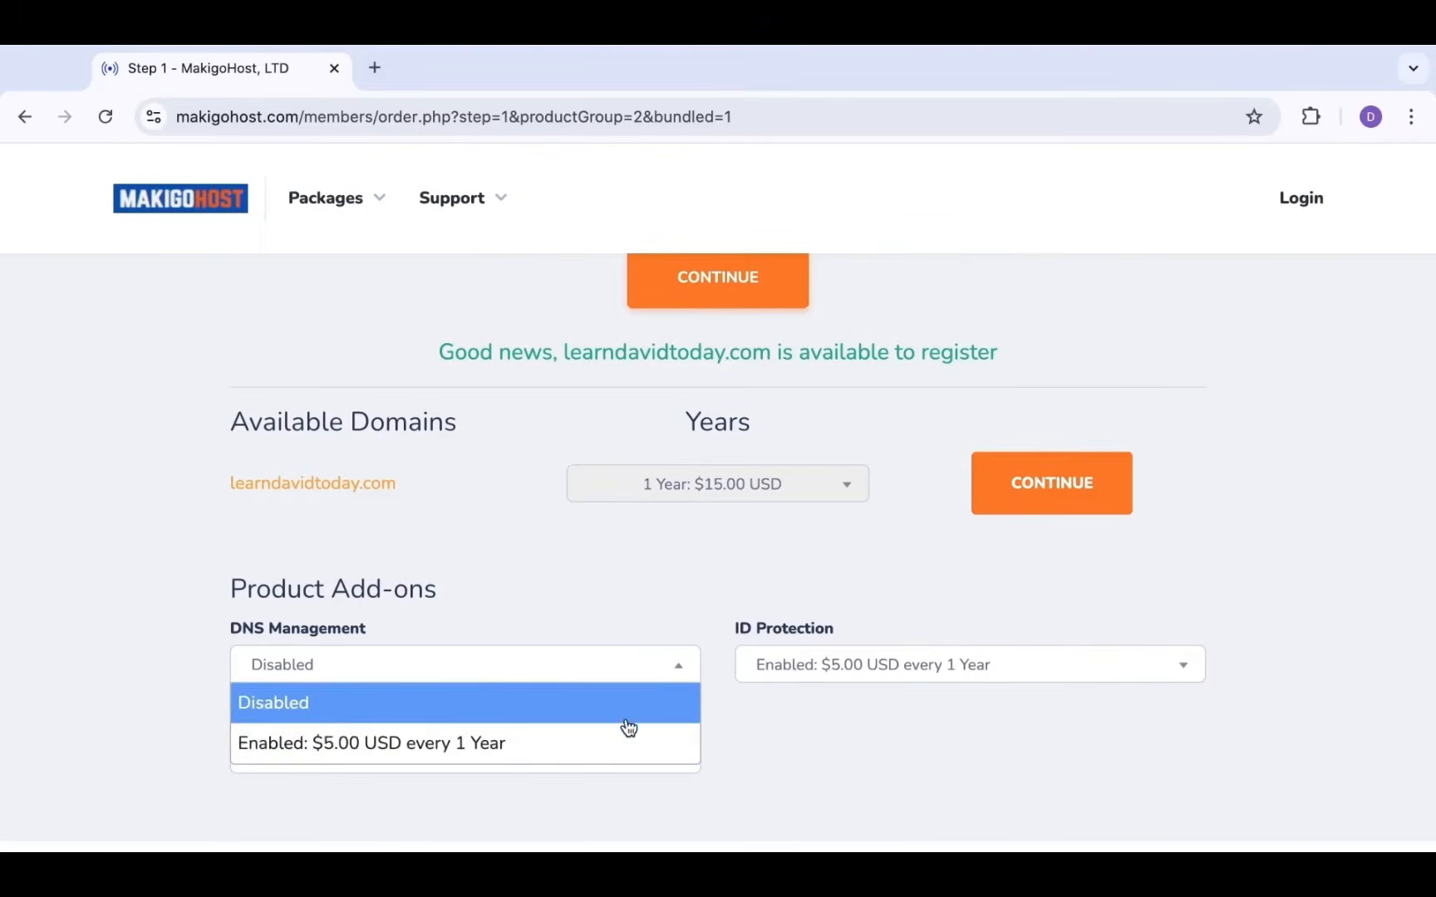
click(615, 751)
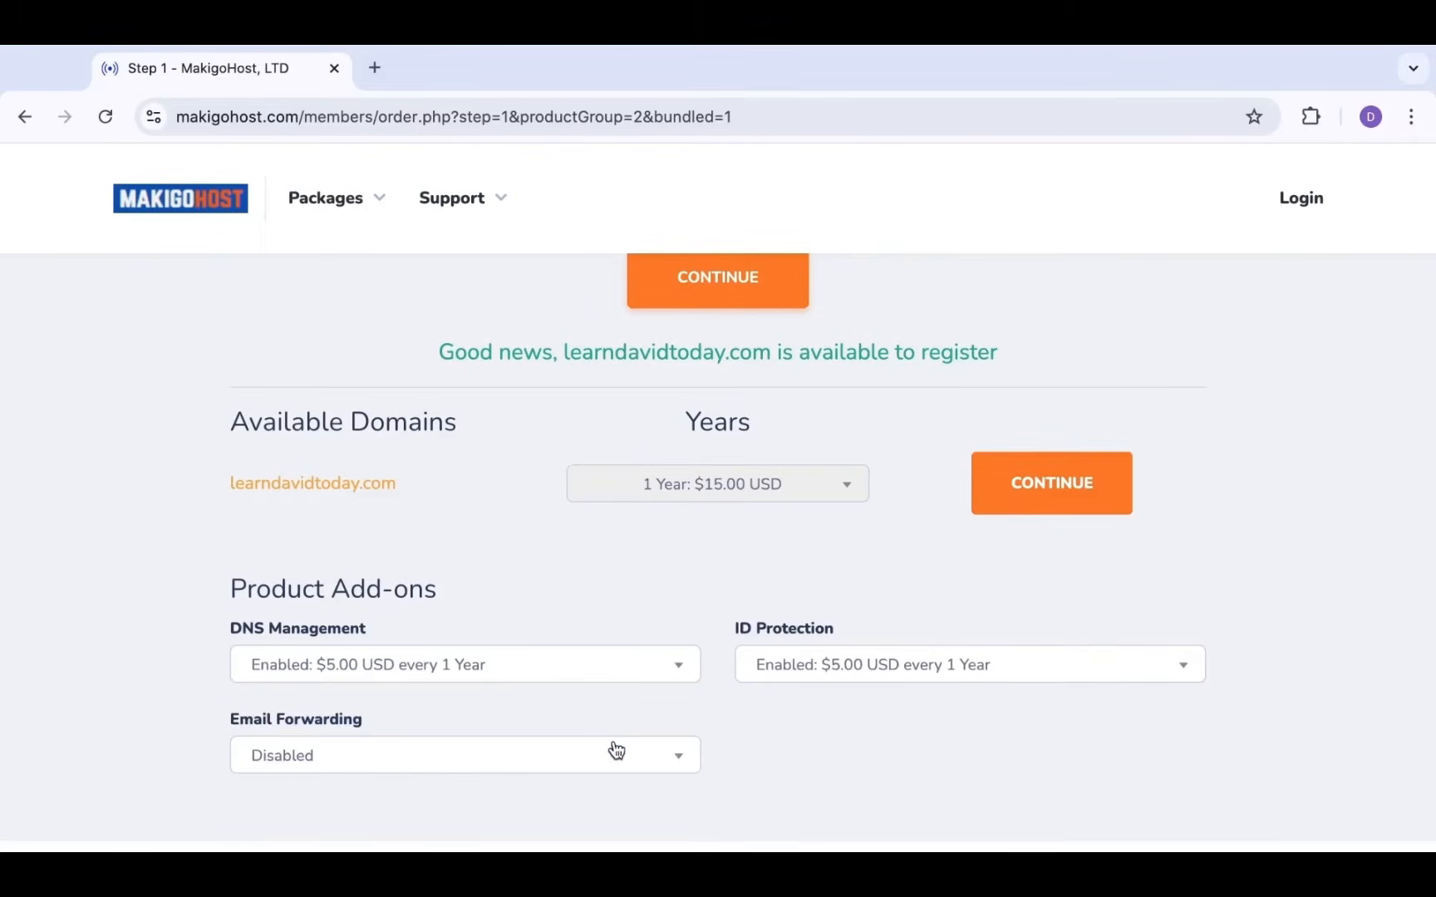
Set DNS Management and ID Protection back to Disabled
click(631, 670)
click(591, 709)
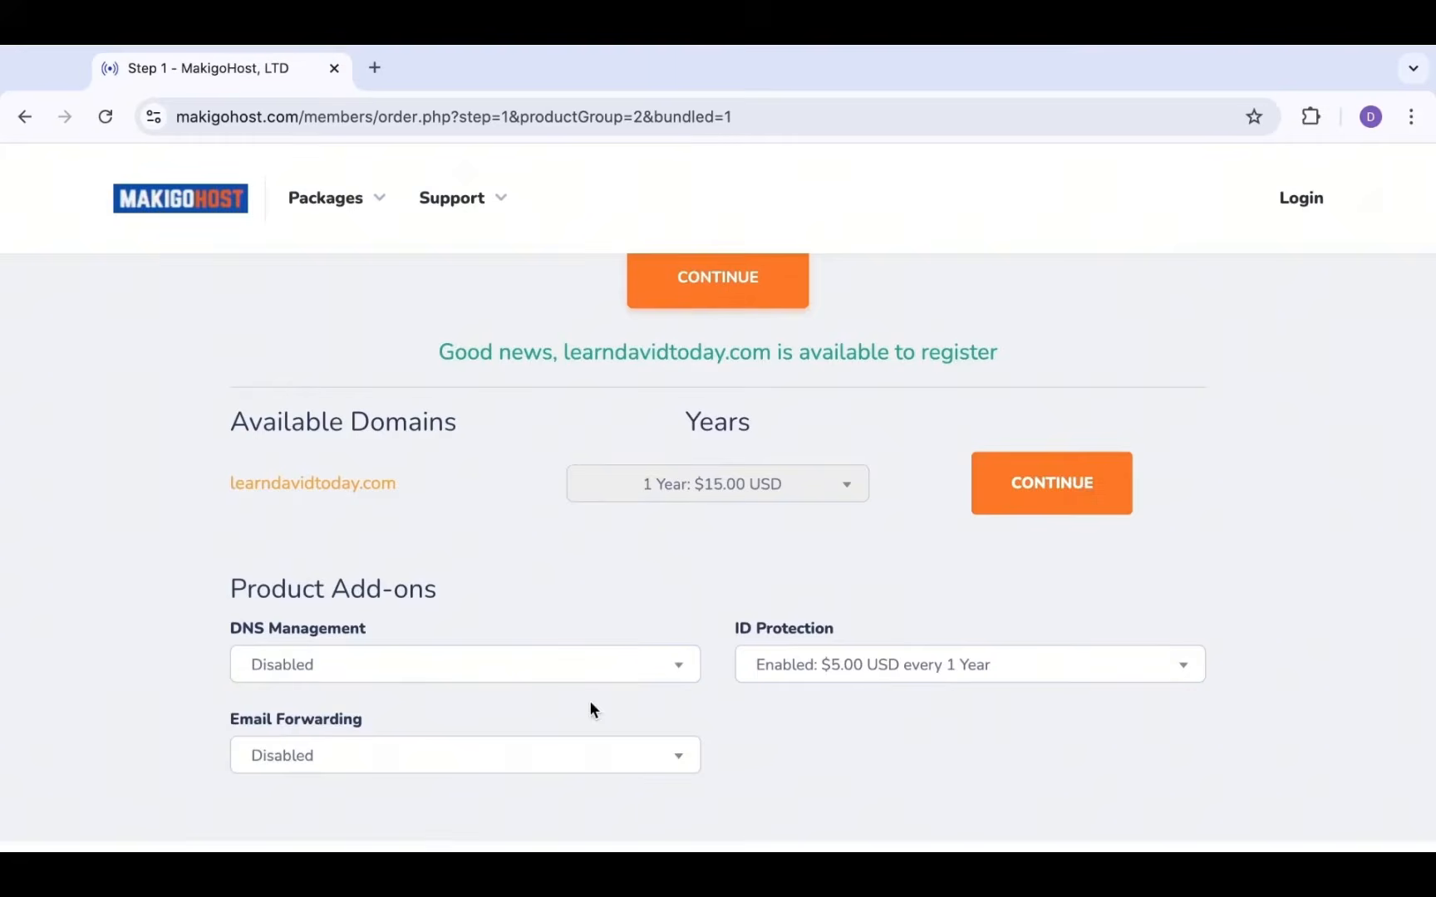
click(827, 666)
click(864, 710)
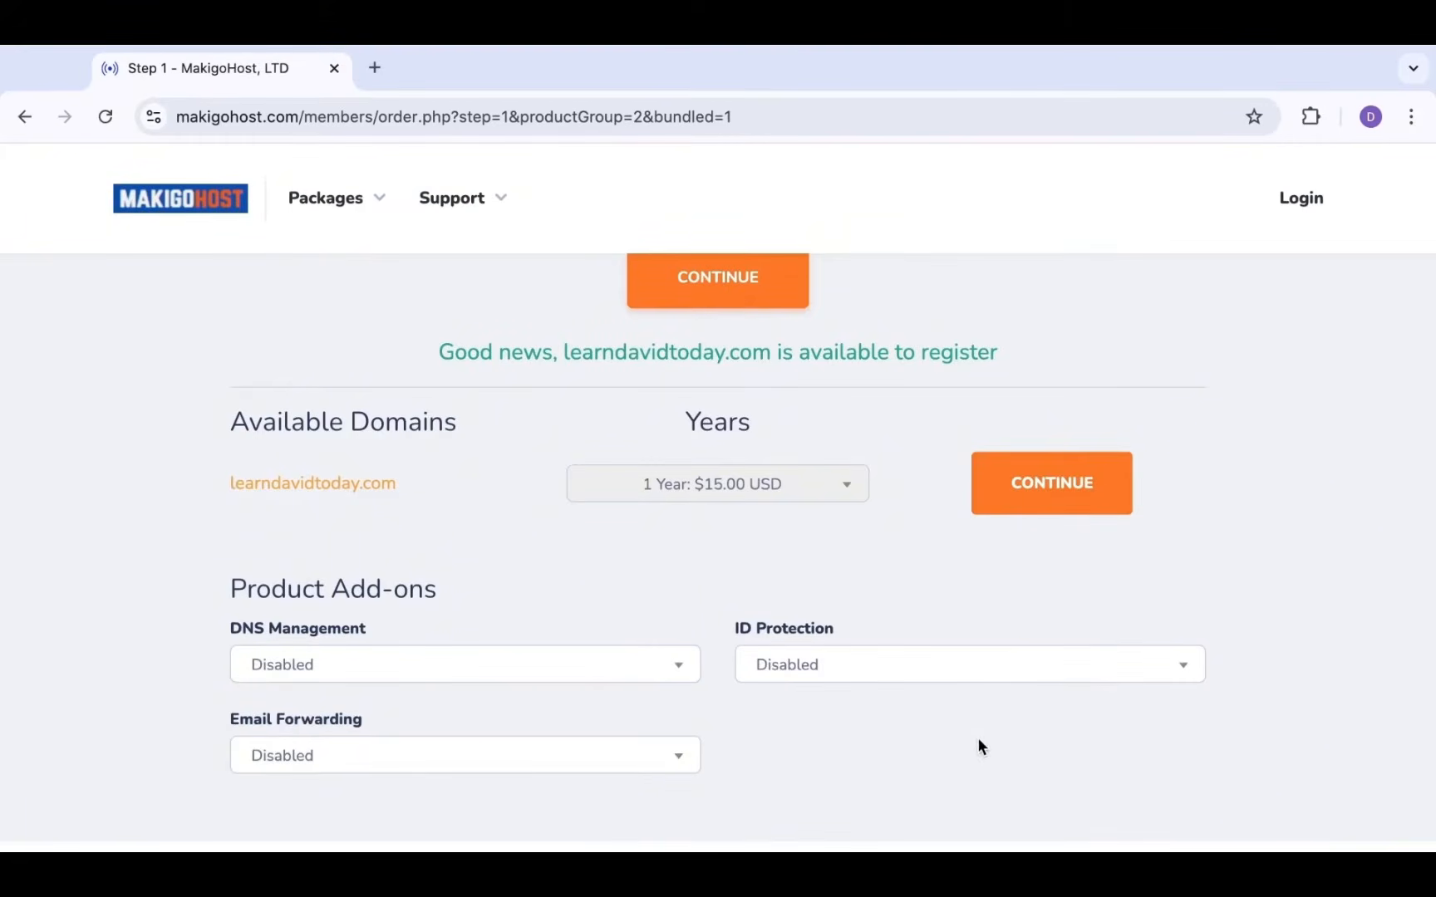
scroll(979, 748, up, 3)
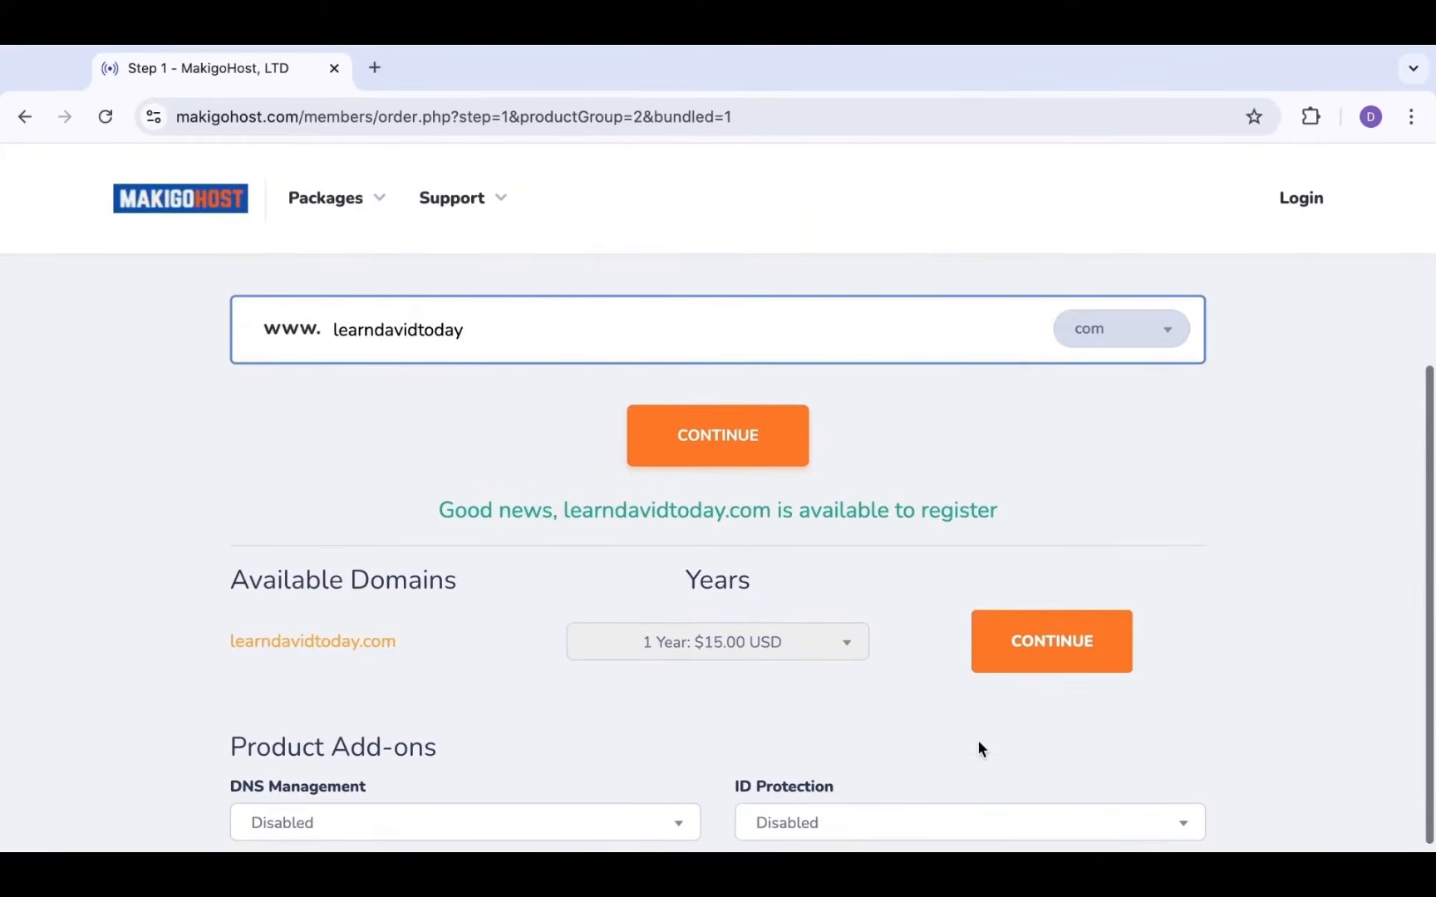
Proceed to checkout and review GO BASIC hosting plus learndavidtoday.com, totaling $69.67 USD
click(1052, 642)
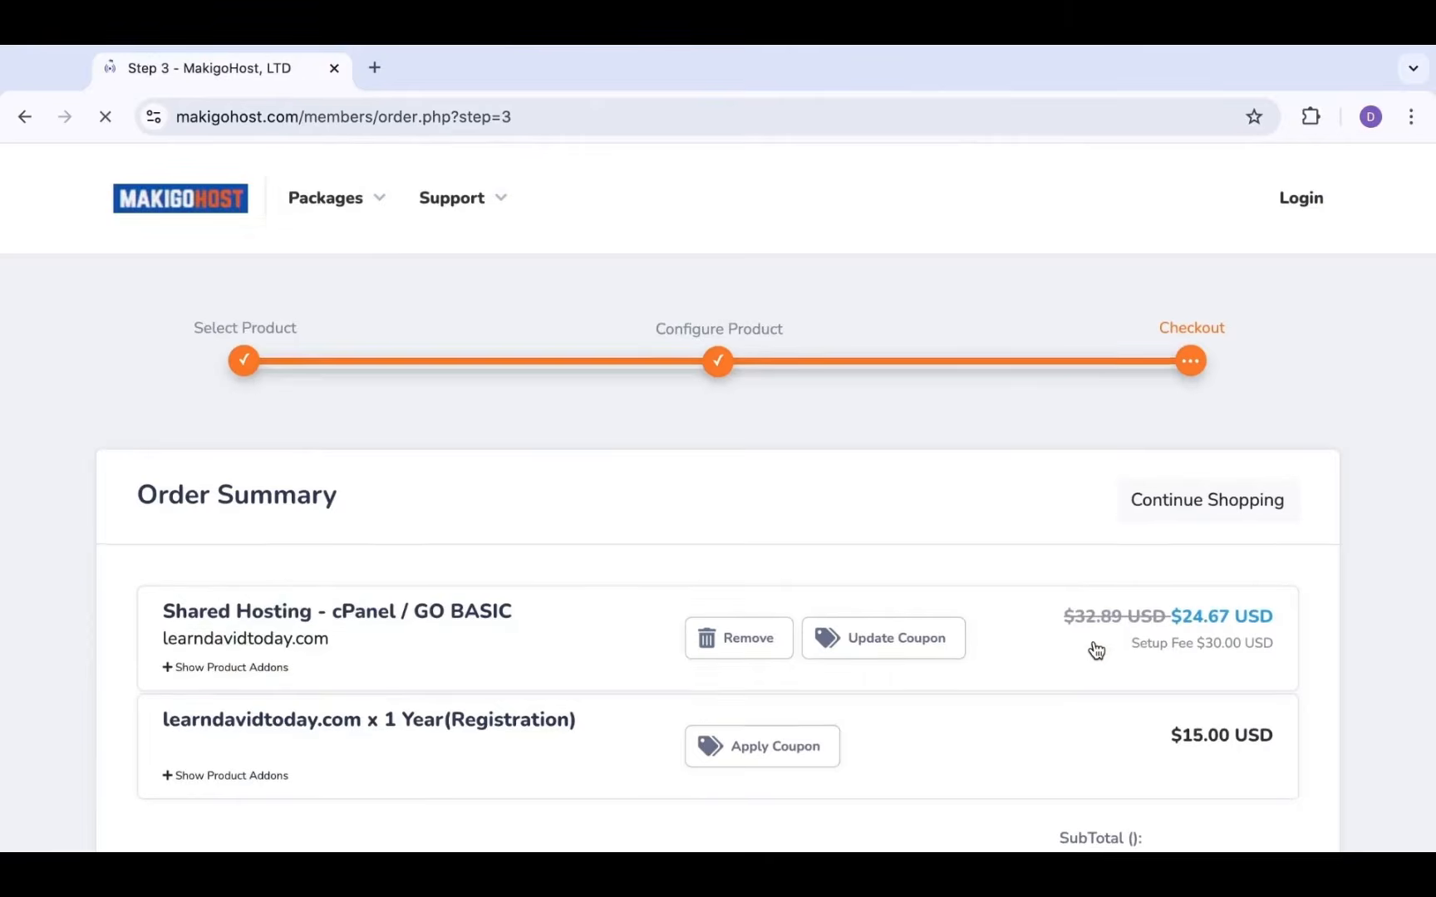
scroll(1097, 650, down, 3)
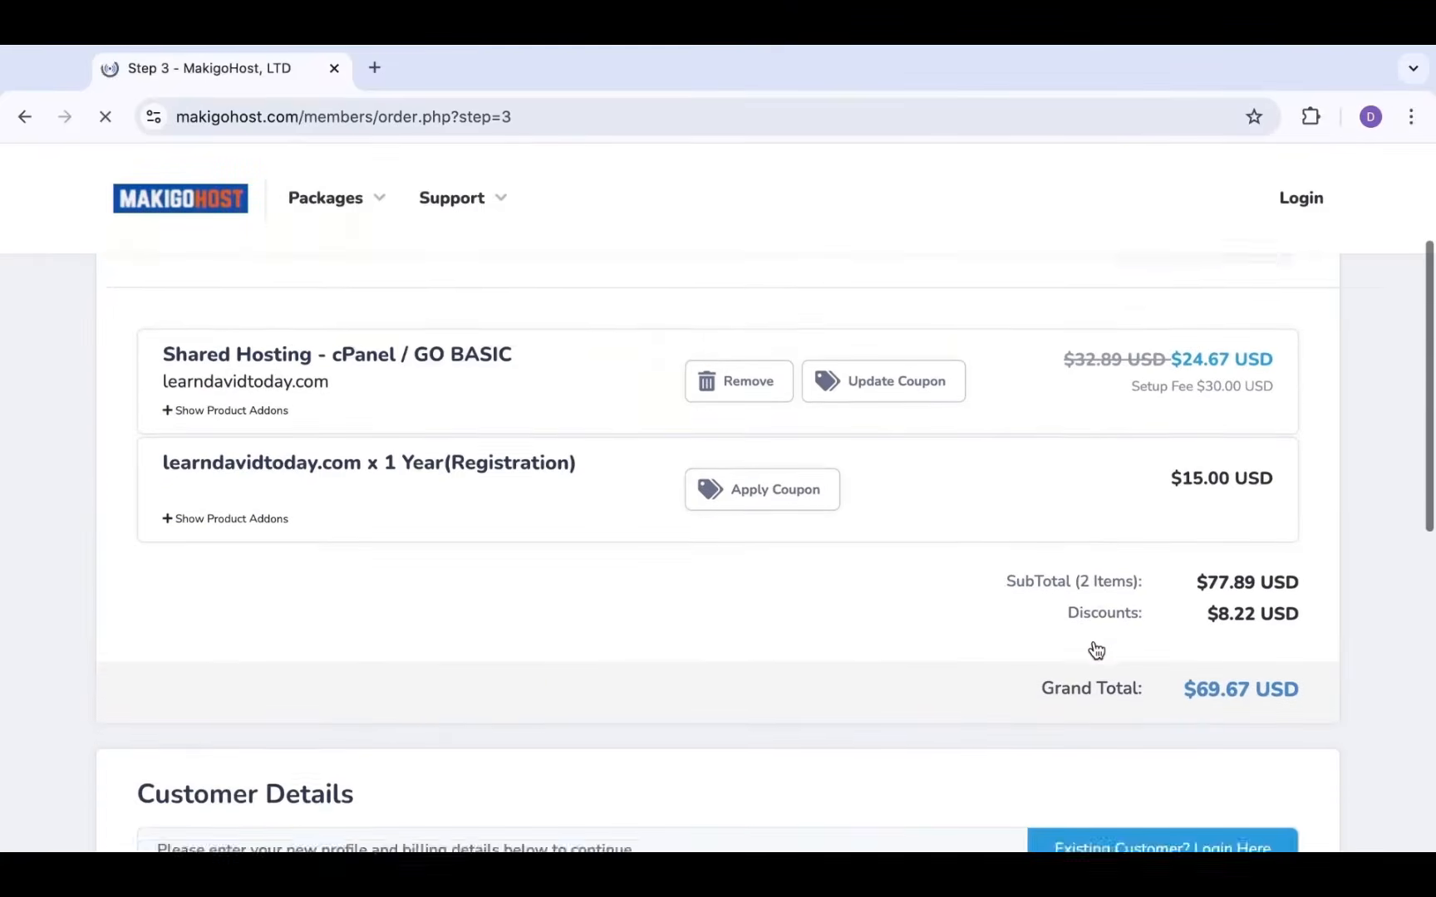
scroll(1096, 650, up, 4)
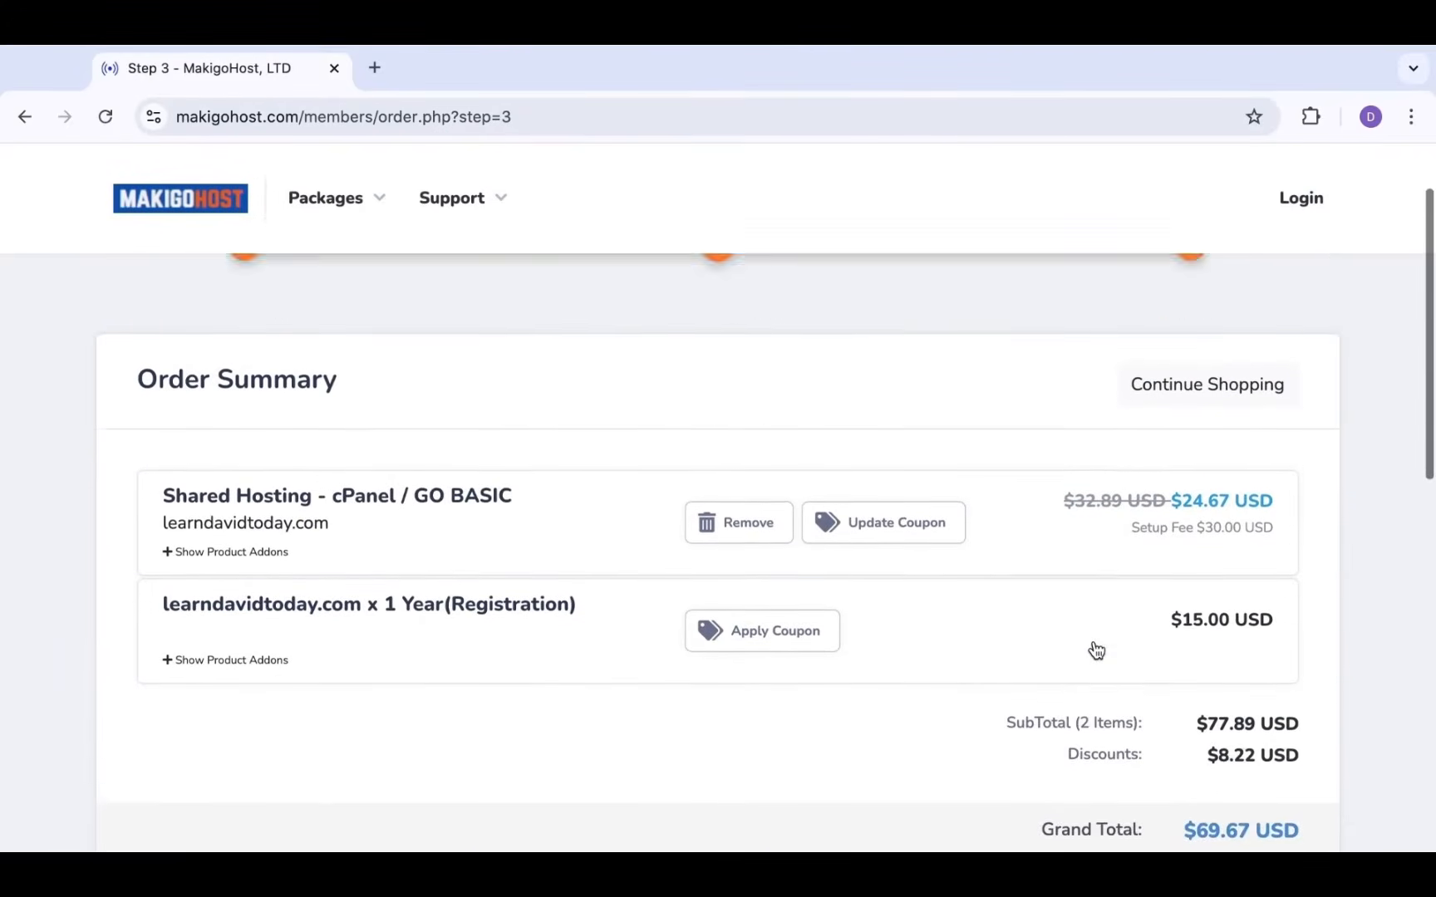
scroll(1097, 651, down, 1)
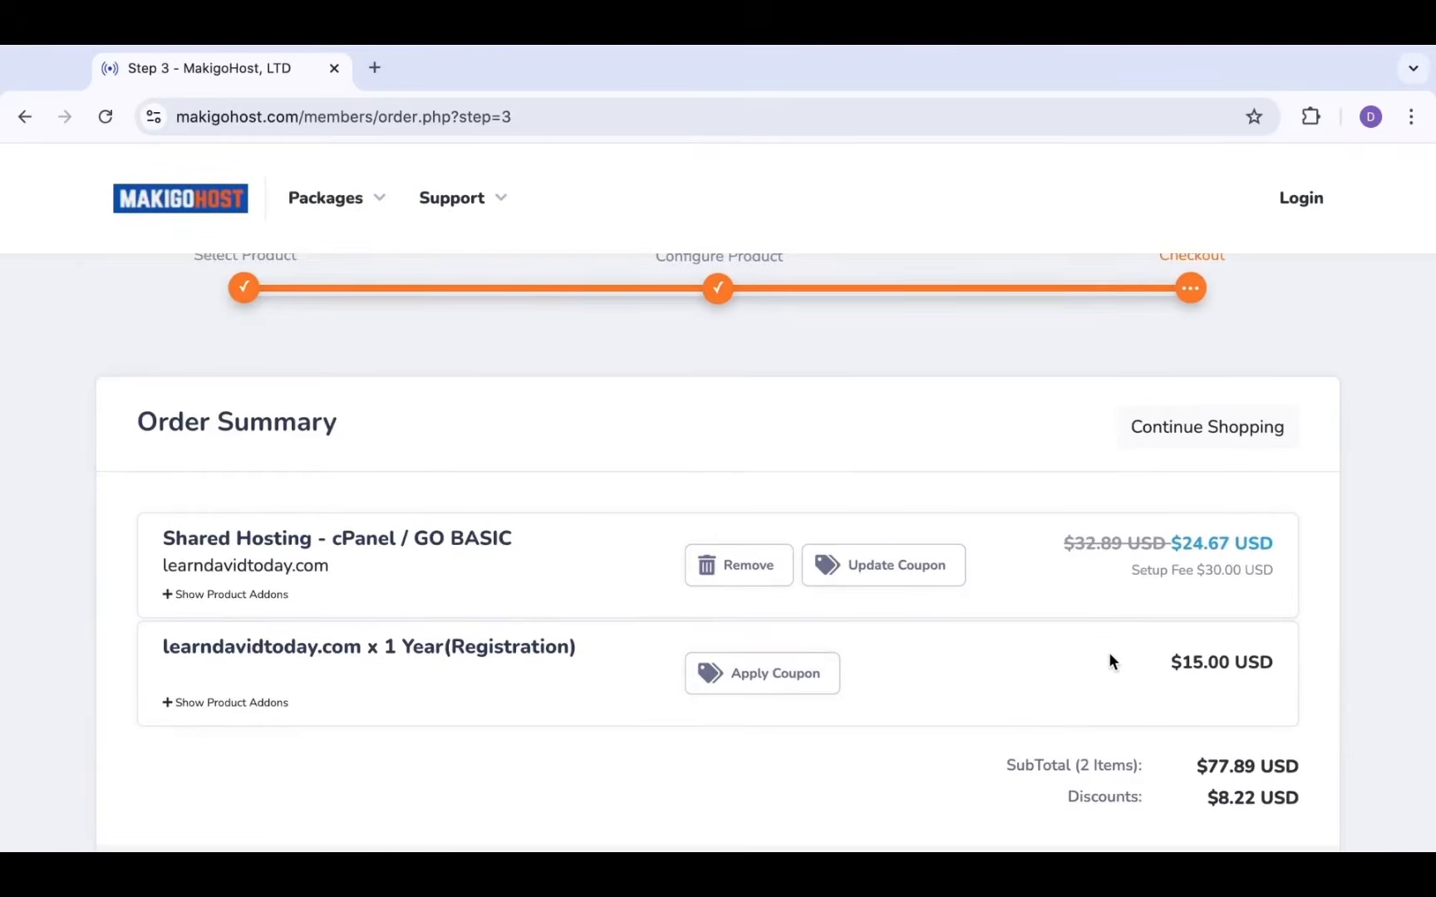
scroll(1110, 660, down, 1)
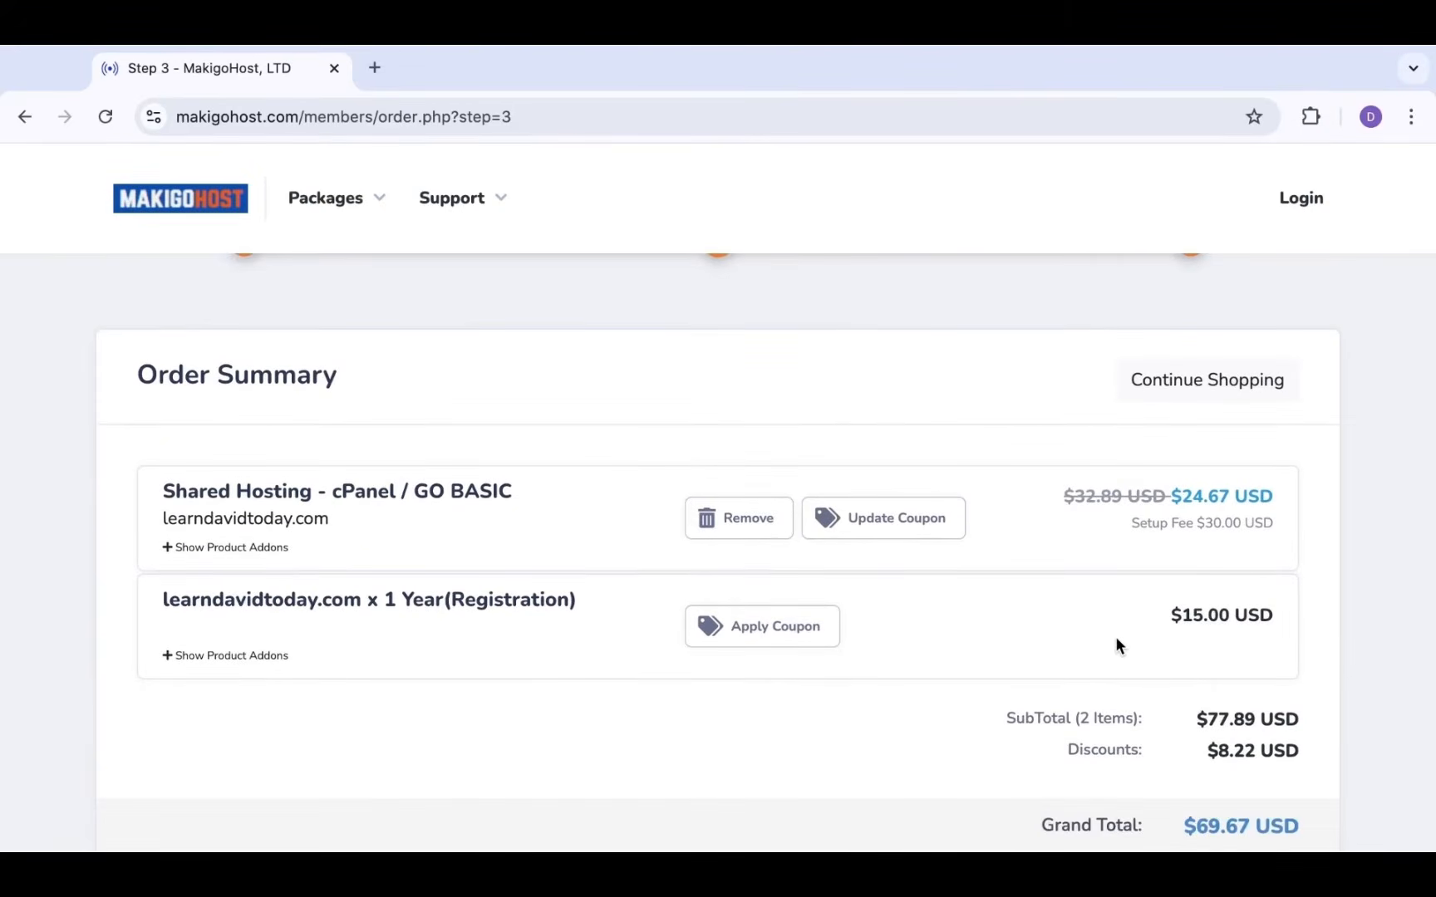
scroll(1117, 638, down, 3)
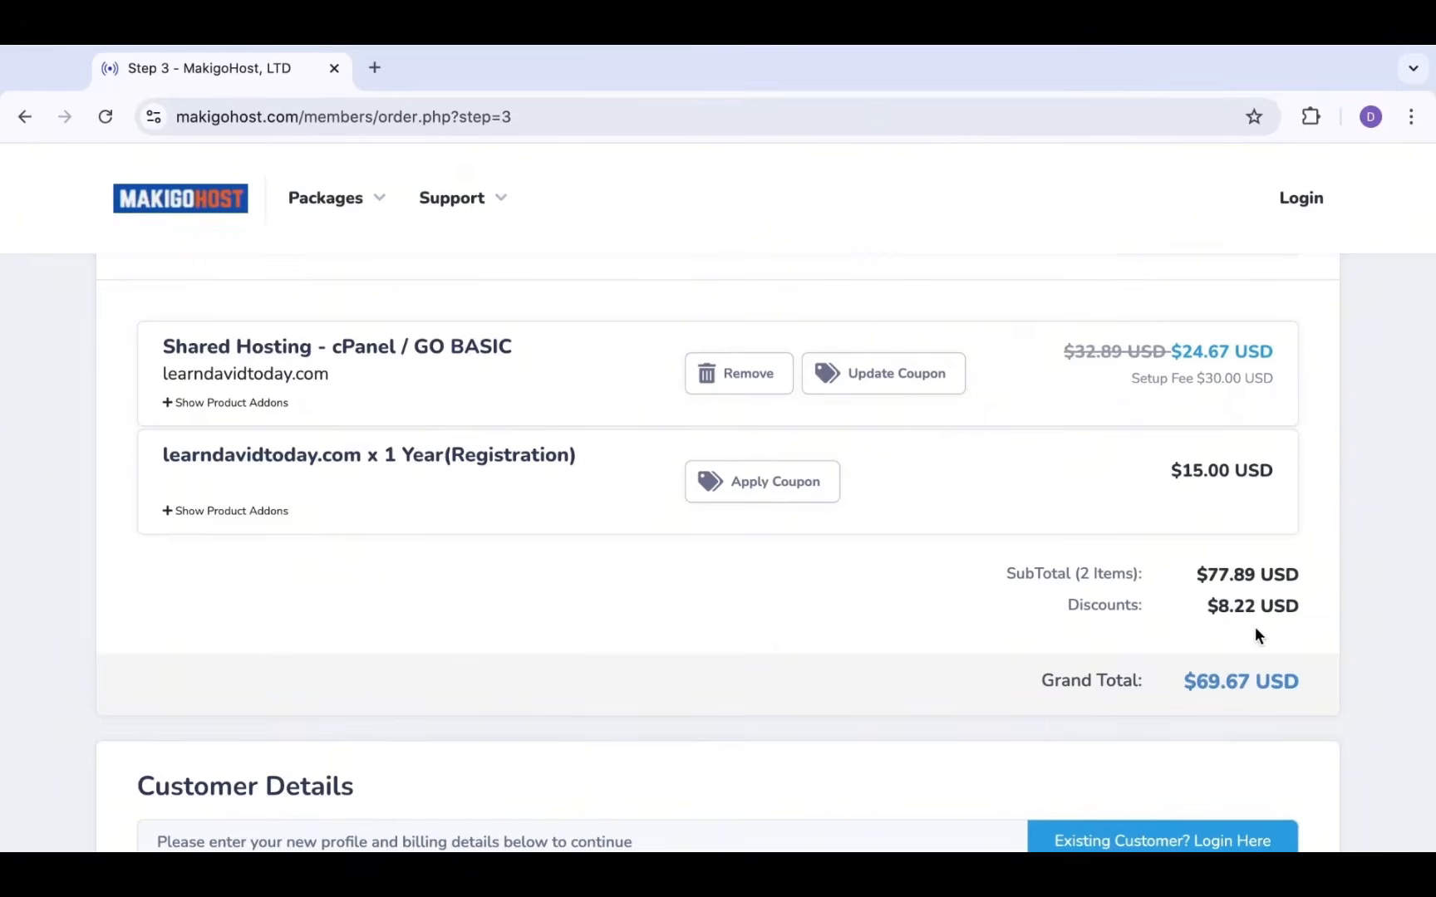
scroll(1246, 619, down, 2)
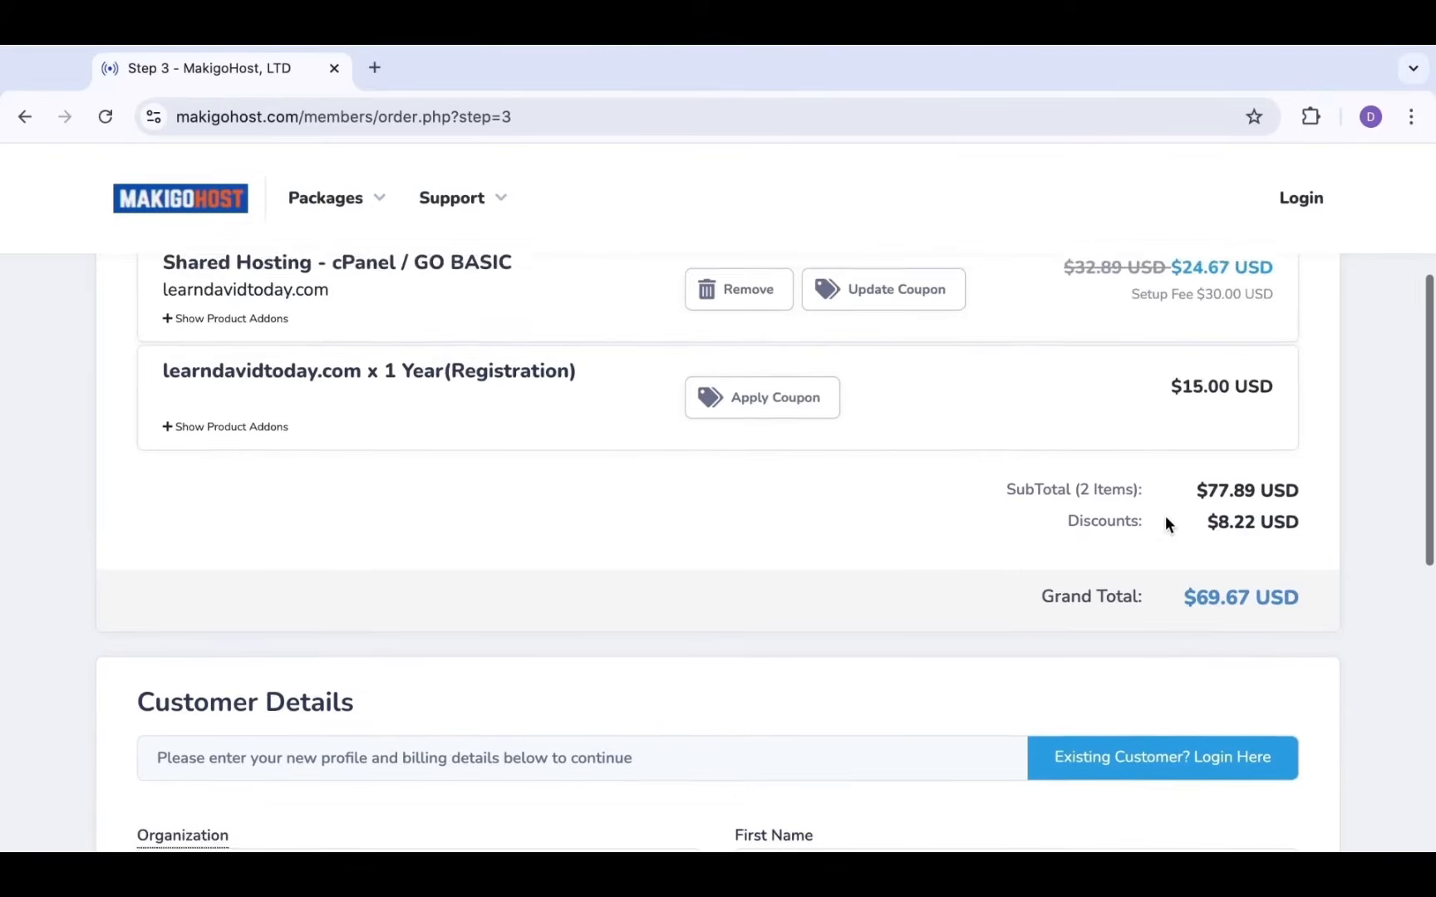
scroll(1166, 519, down, 3)
scroll(1166, 524, down, 2)
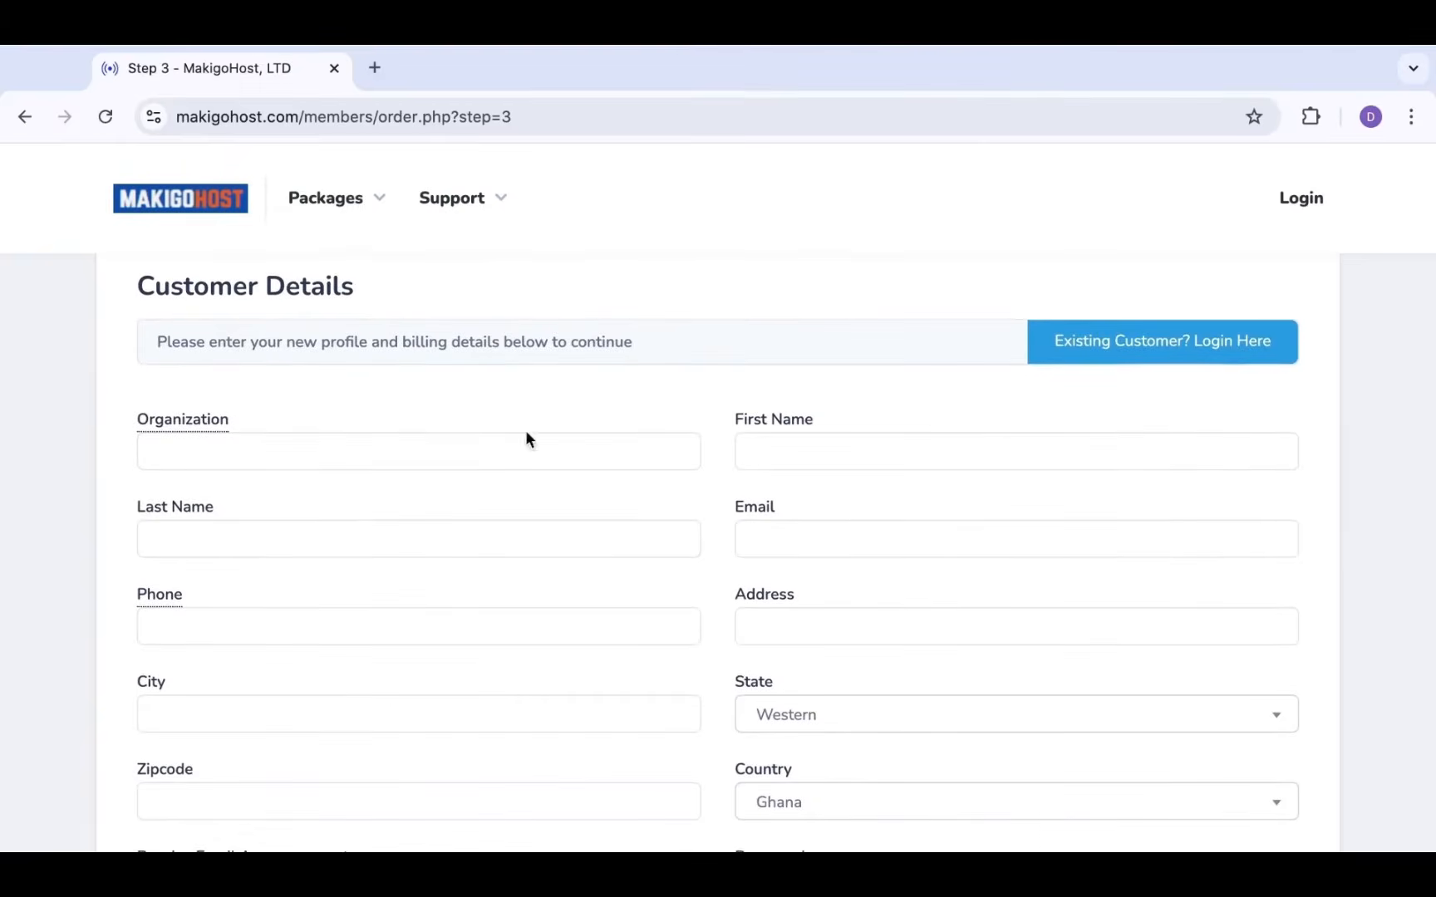
scroll(519, 457, up, 2)
scroll(520, 453, down, 3)
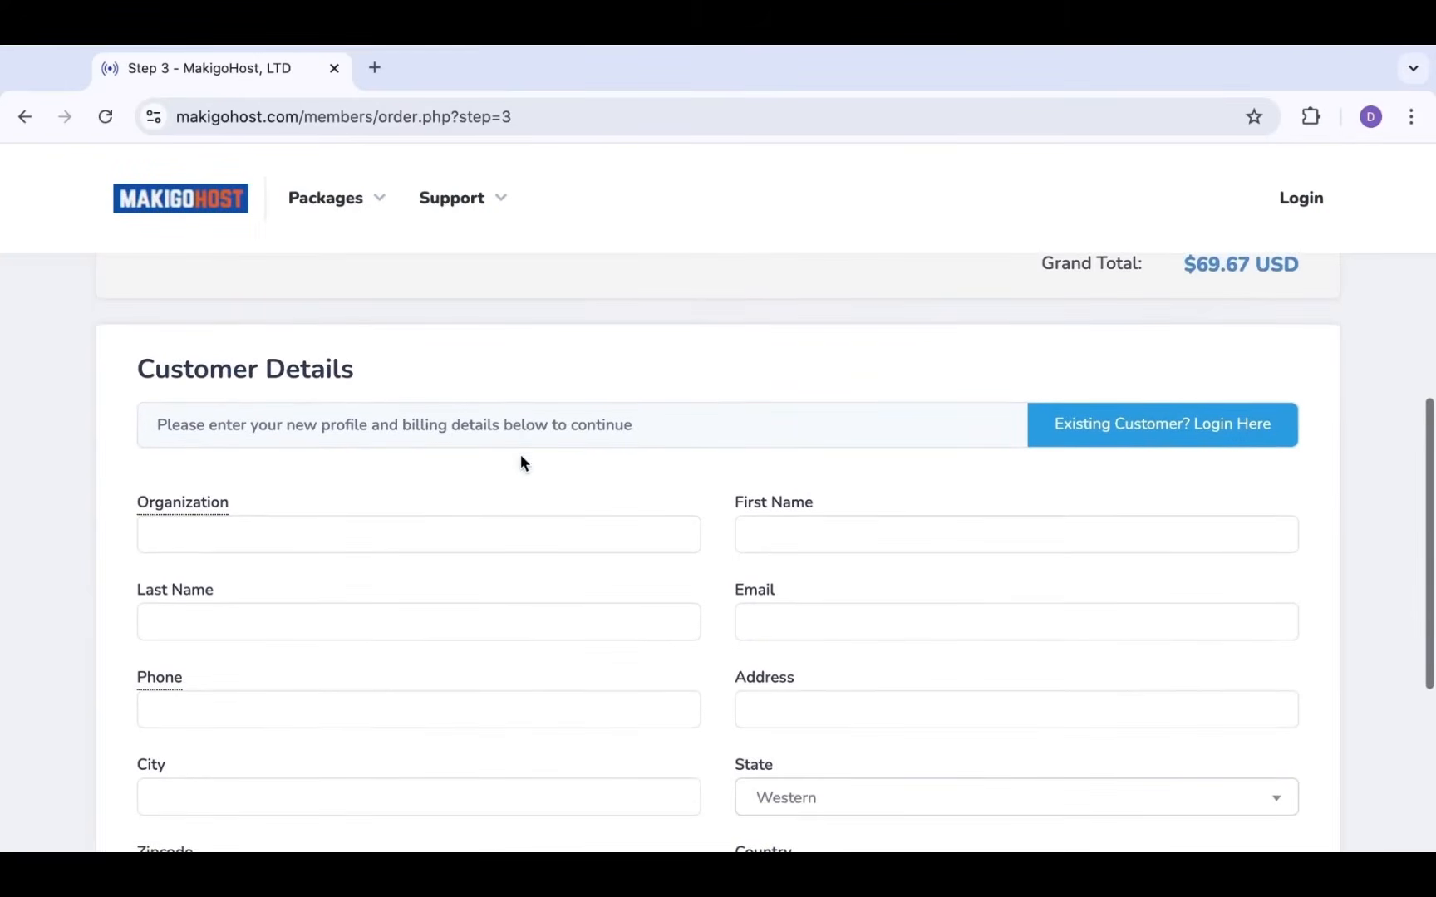
scroll(519, 455, up, 2)
Fill Organization and the customer's first and last name from autofill suggestions
click(467, 516)
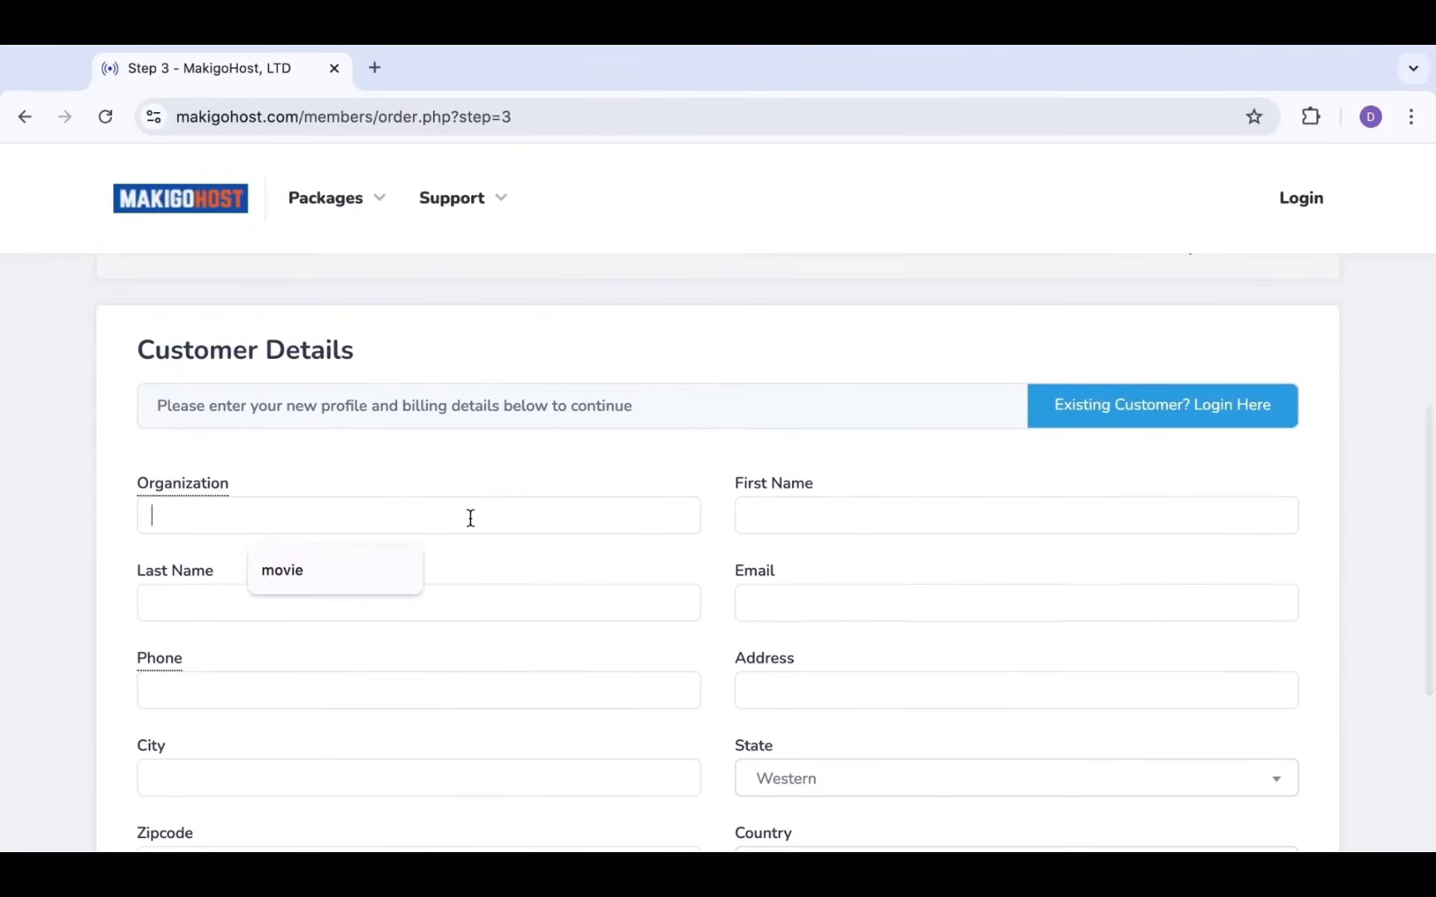
click(364, 575)
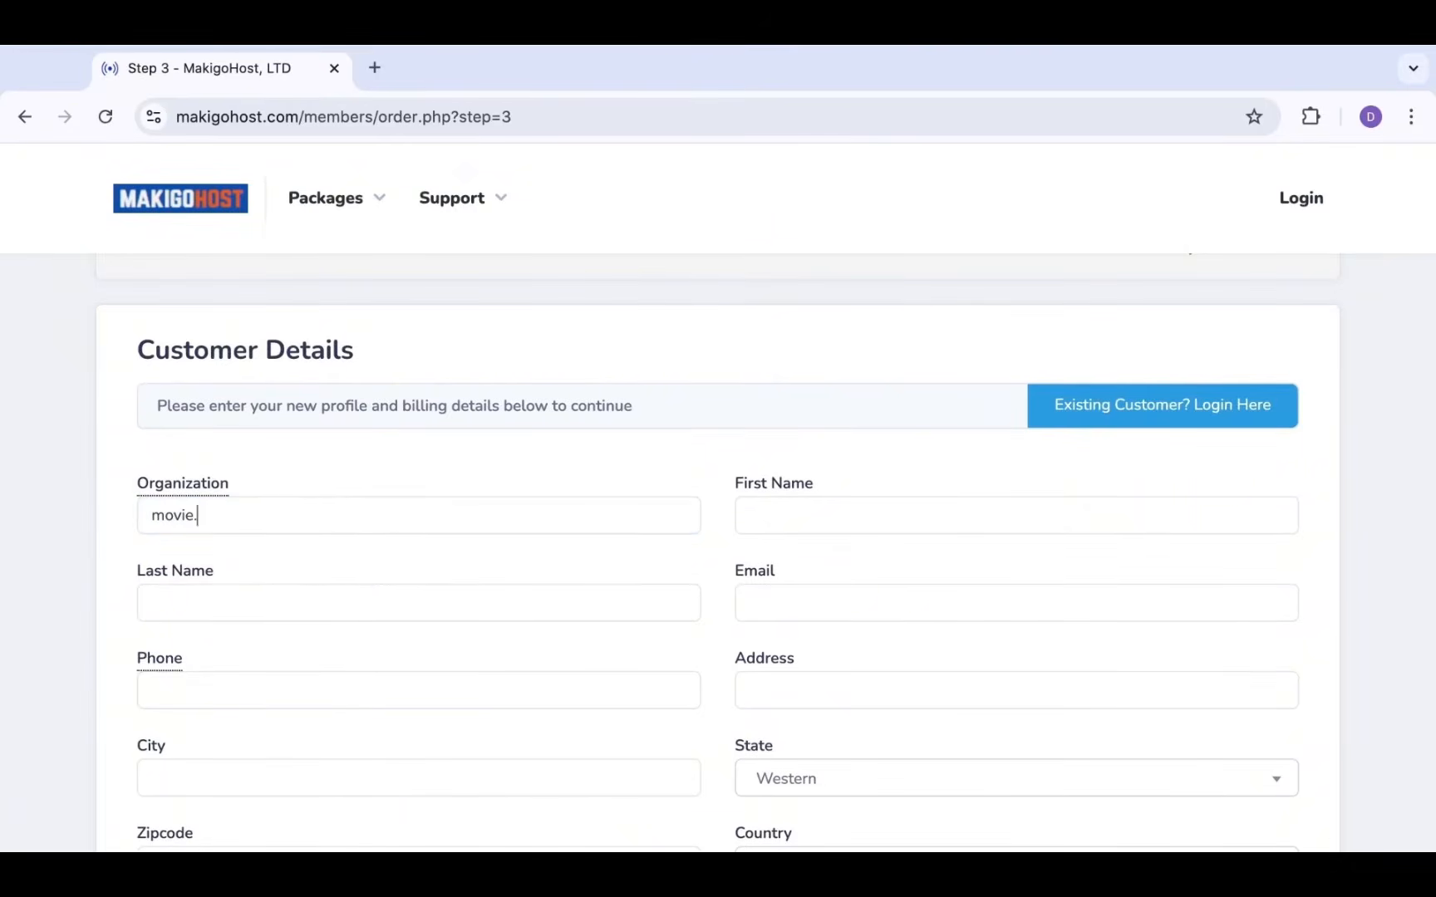
key(BackSpace)
click(787, 516)
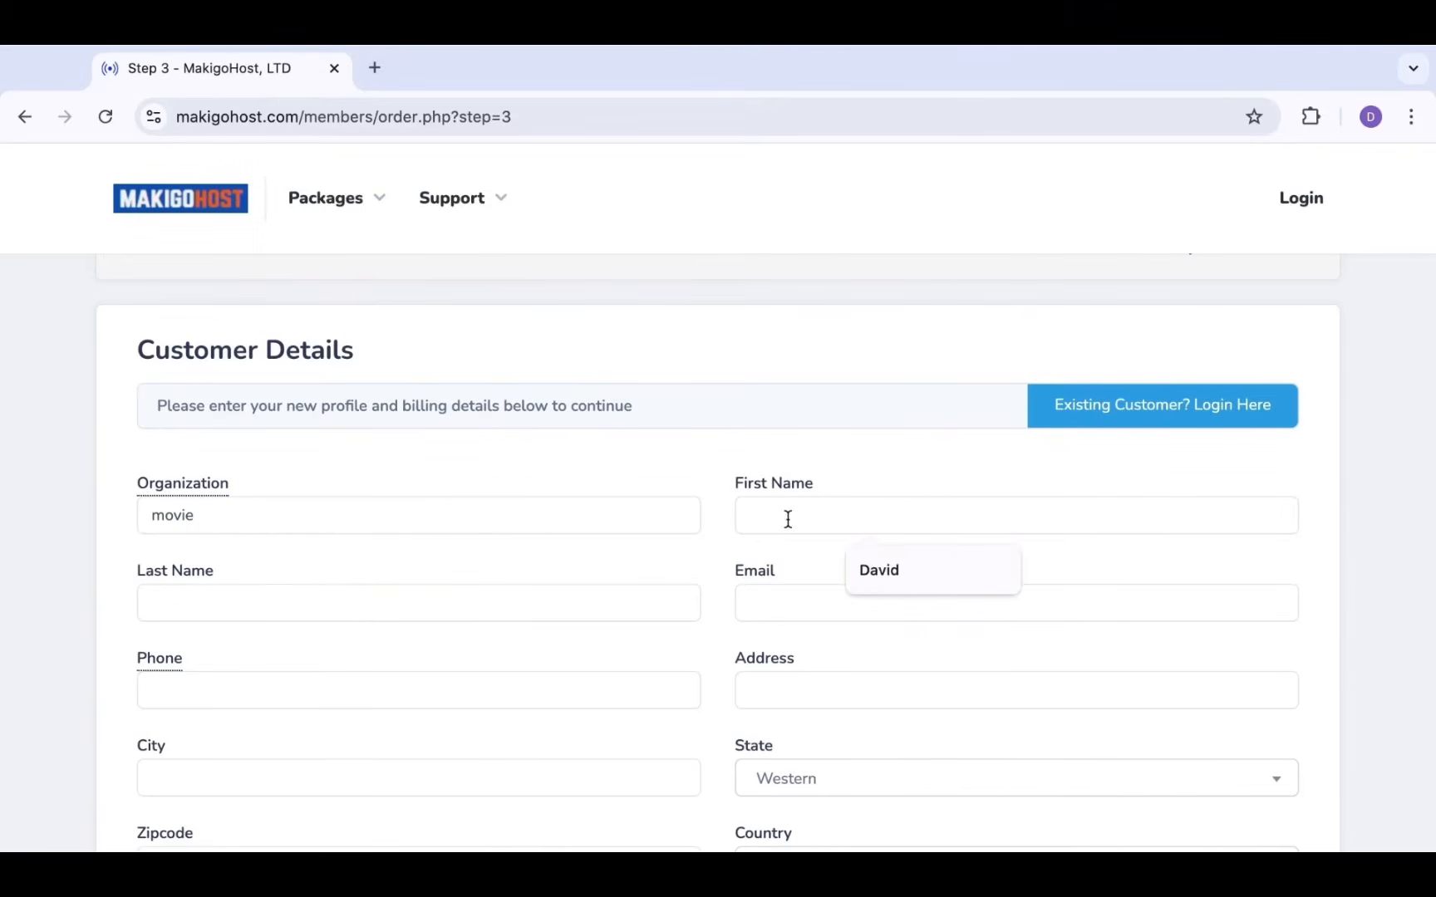
text(David)
click(917, 570)
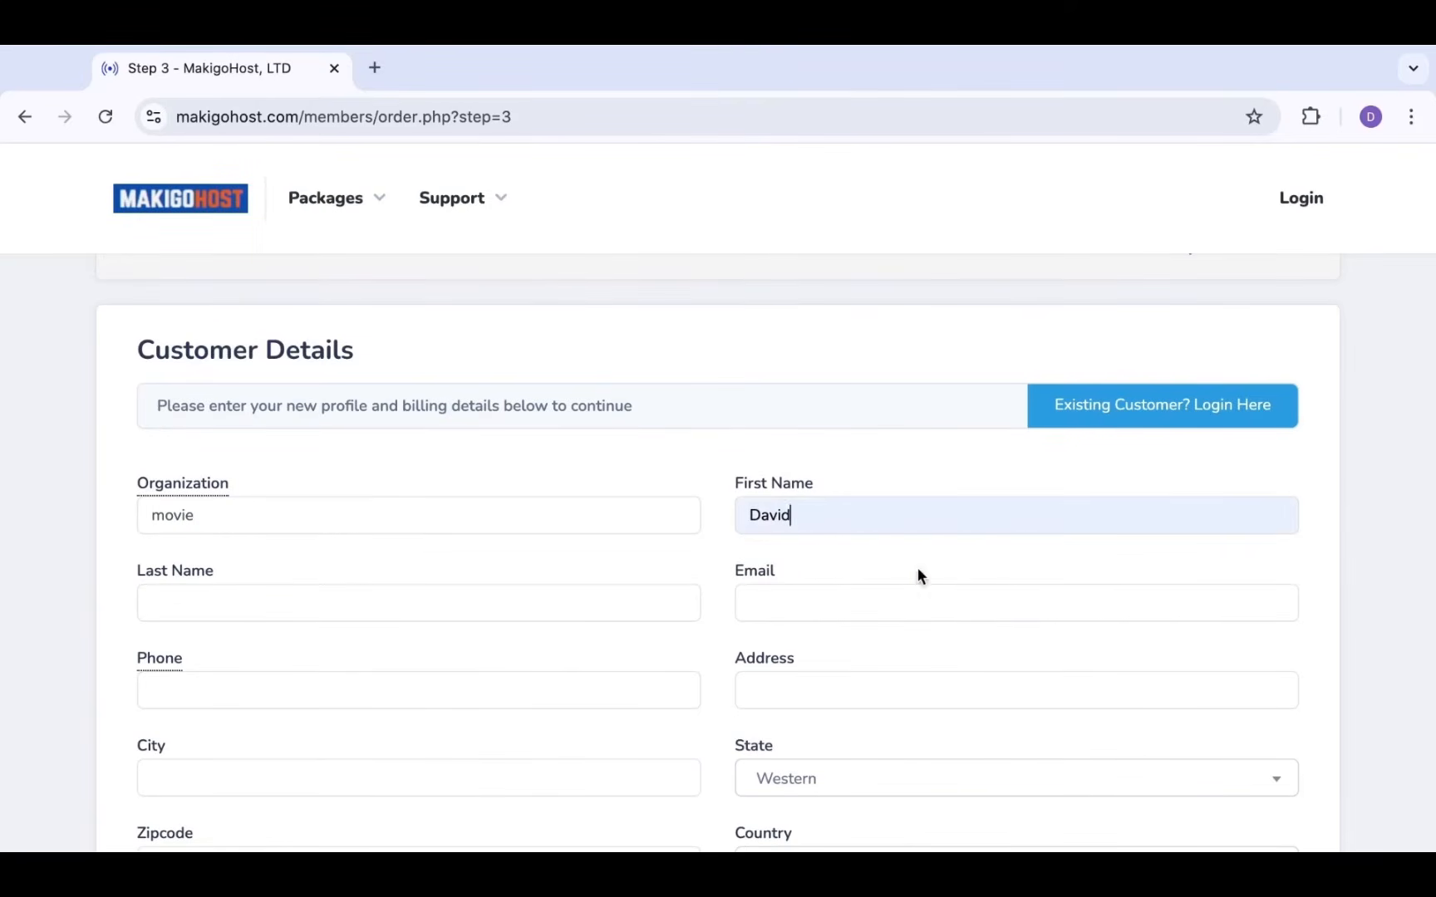
click(349, 600)
click(344, 660)
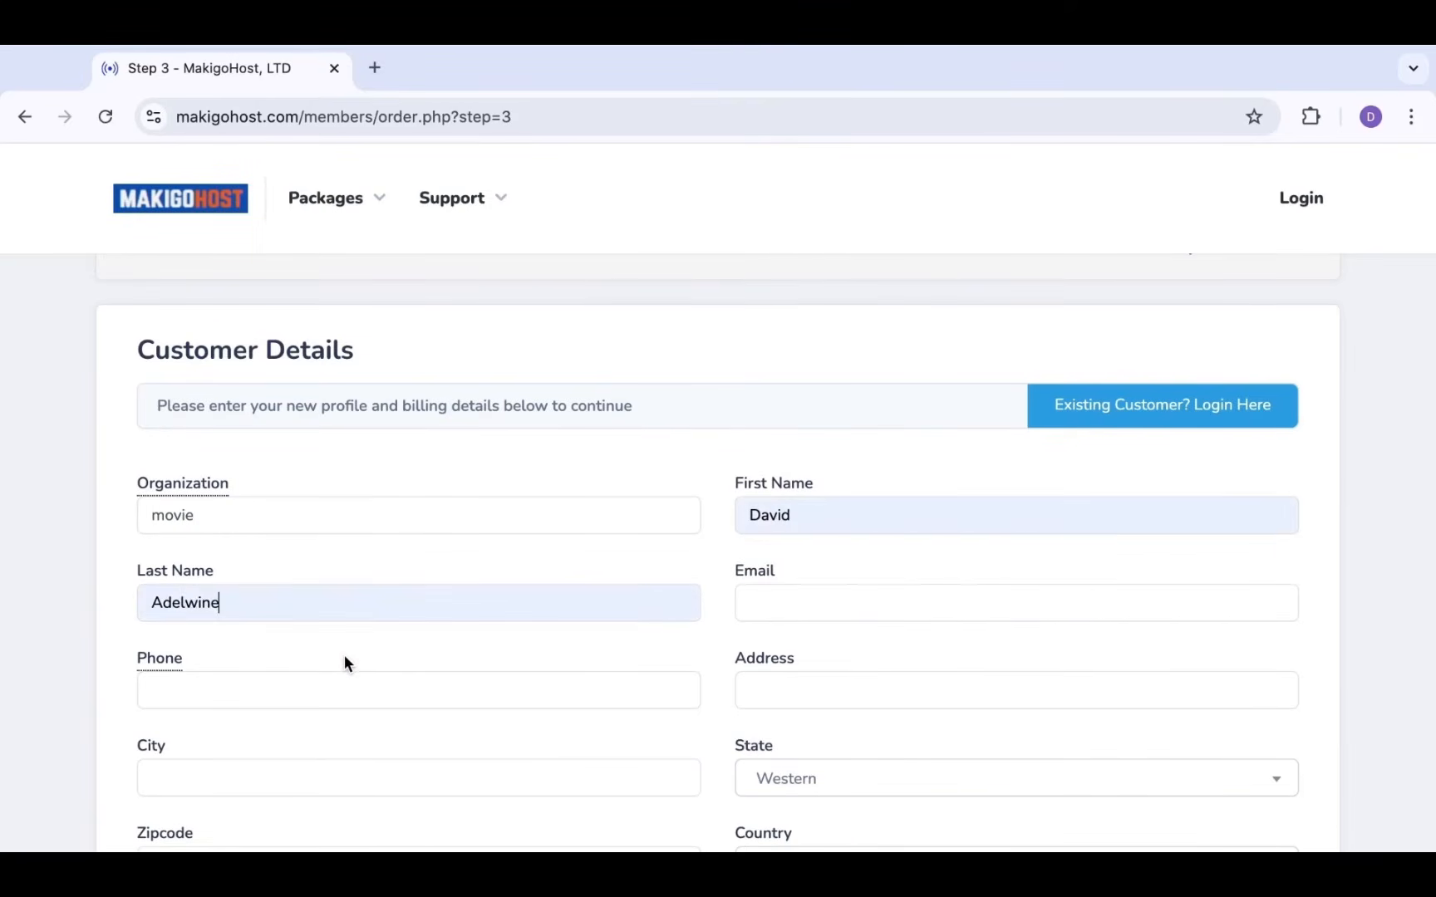
Enter the customer's e-mail address, with a small correction, and their phone number
click(759, 604)
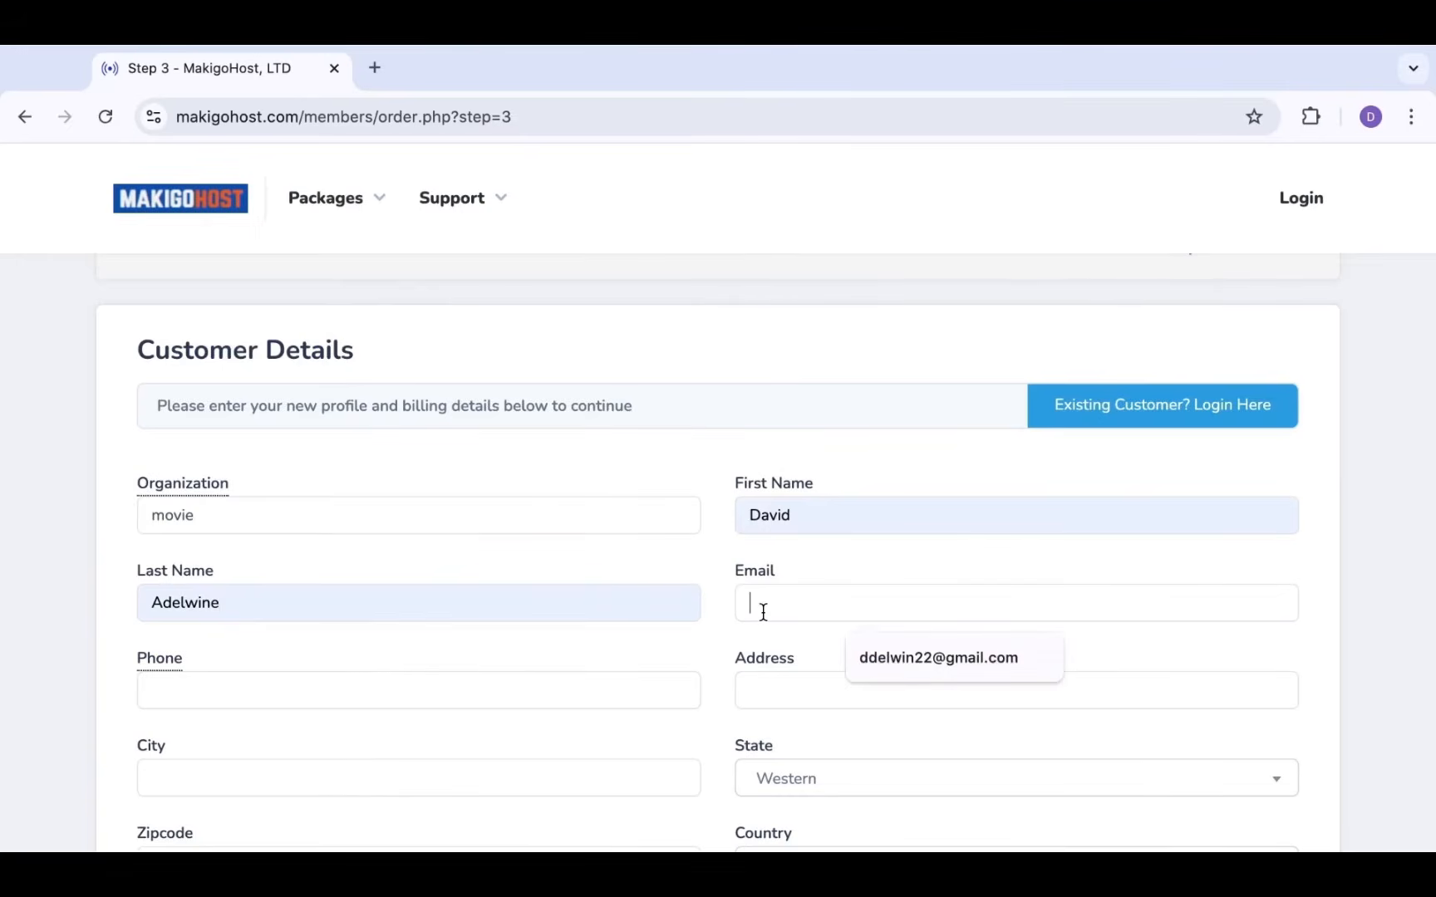
click(954, 667)
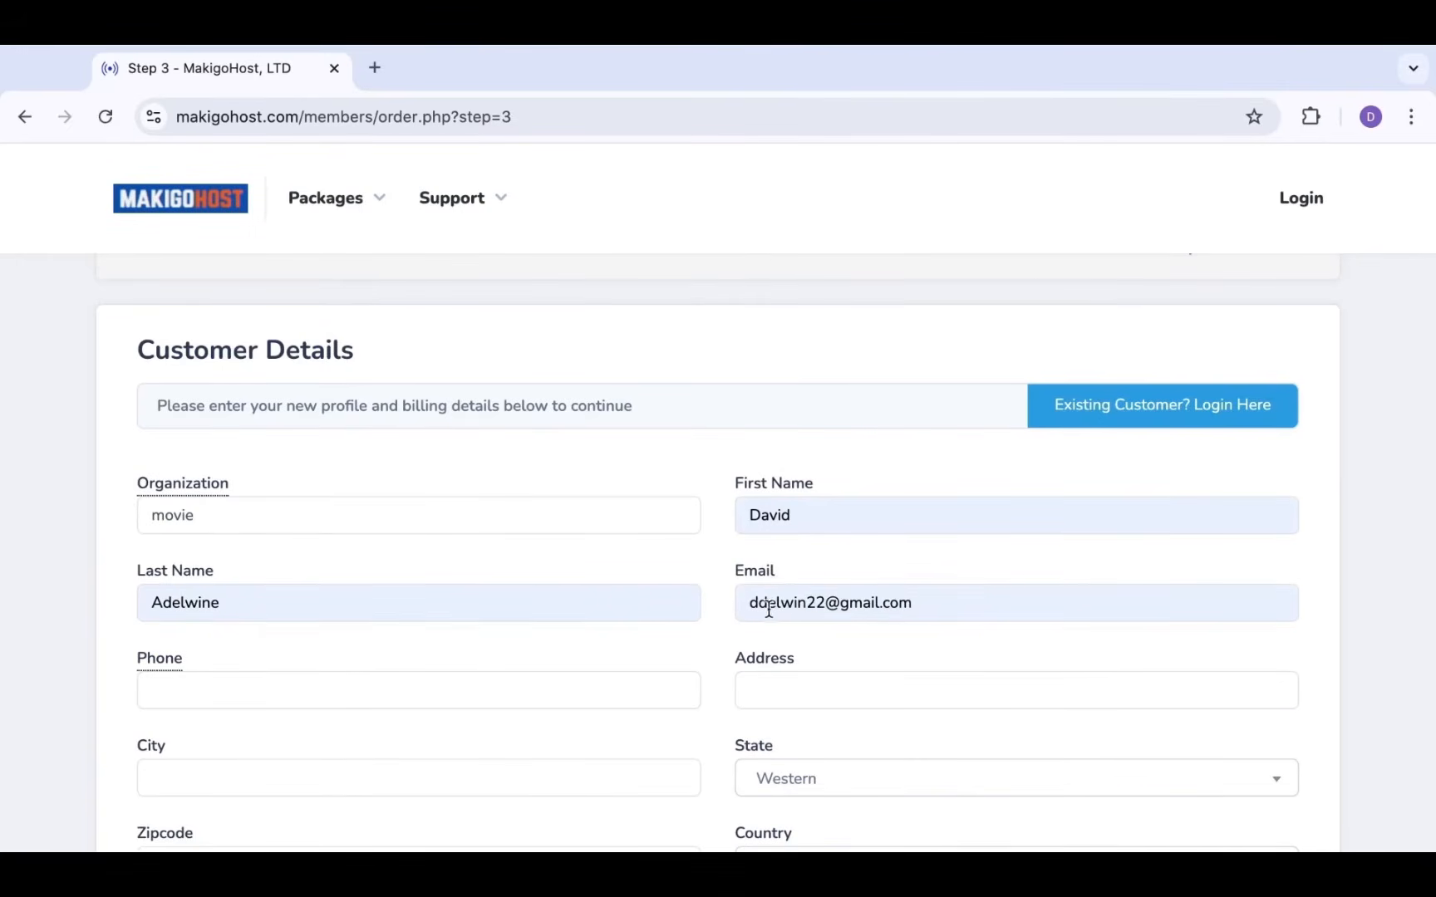
click(805, 602)
text(e)
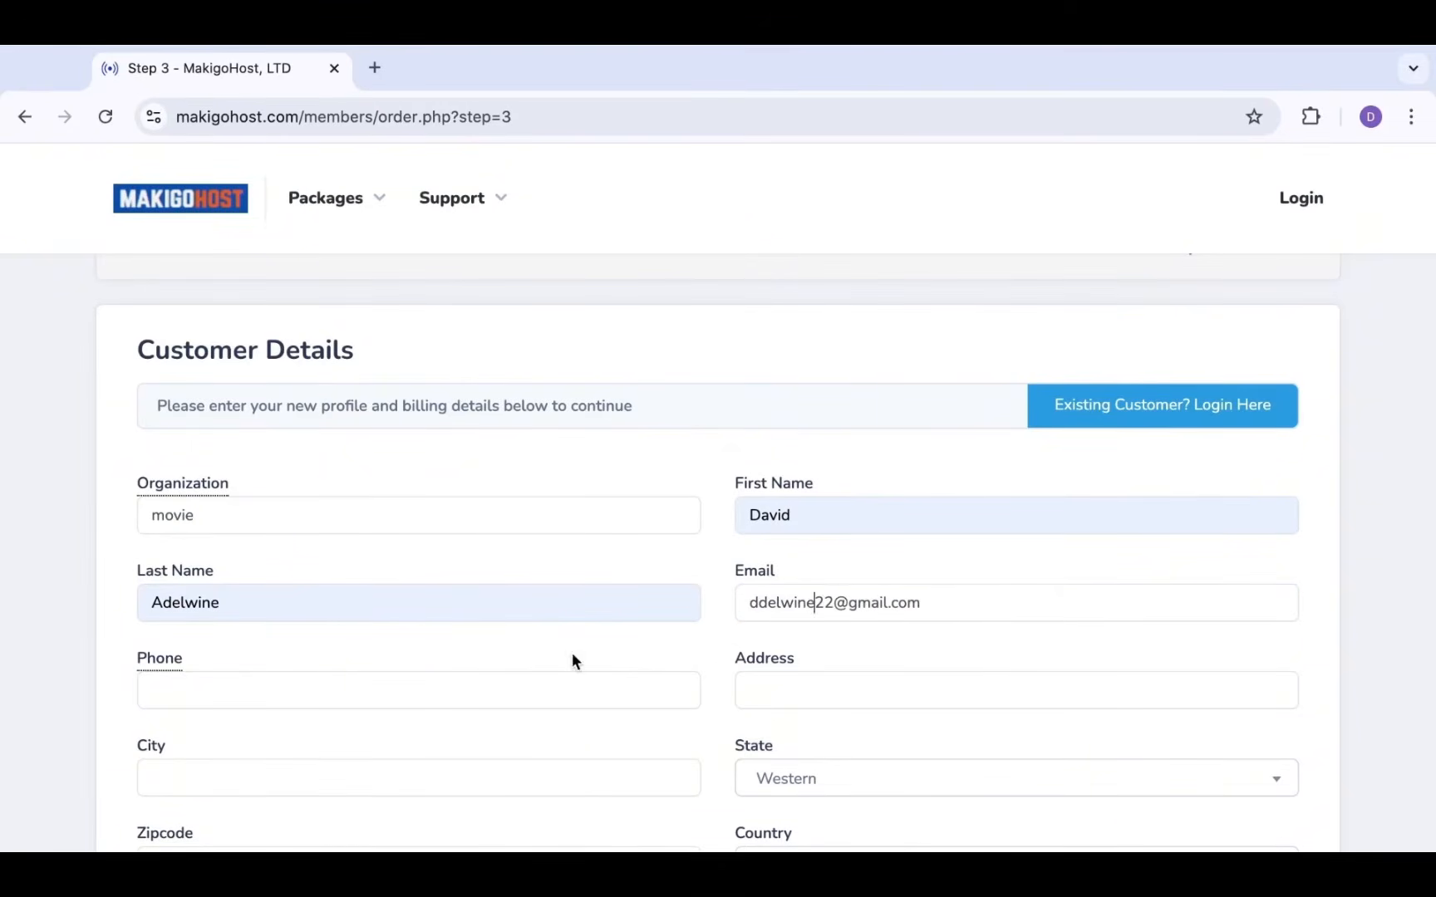
click(500, 700)
Enter the customer's street address, city and zipcode
click(845, 684)
text(No)
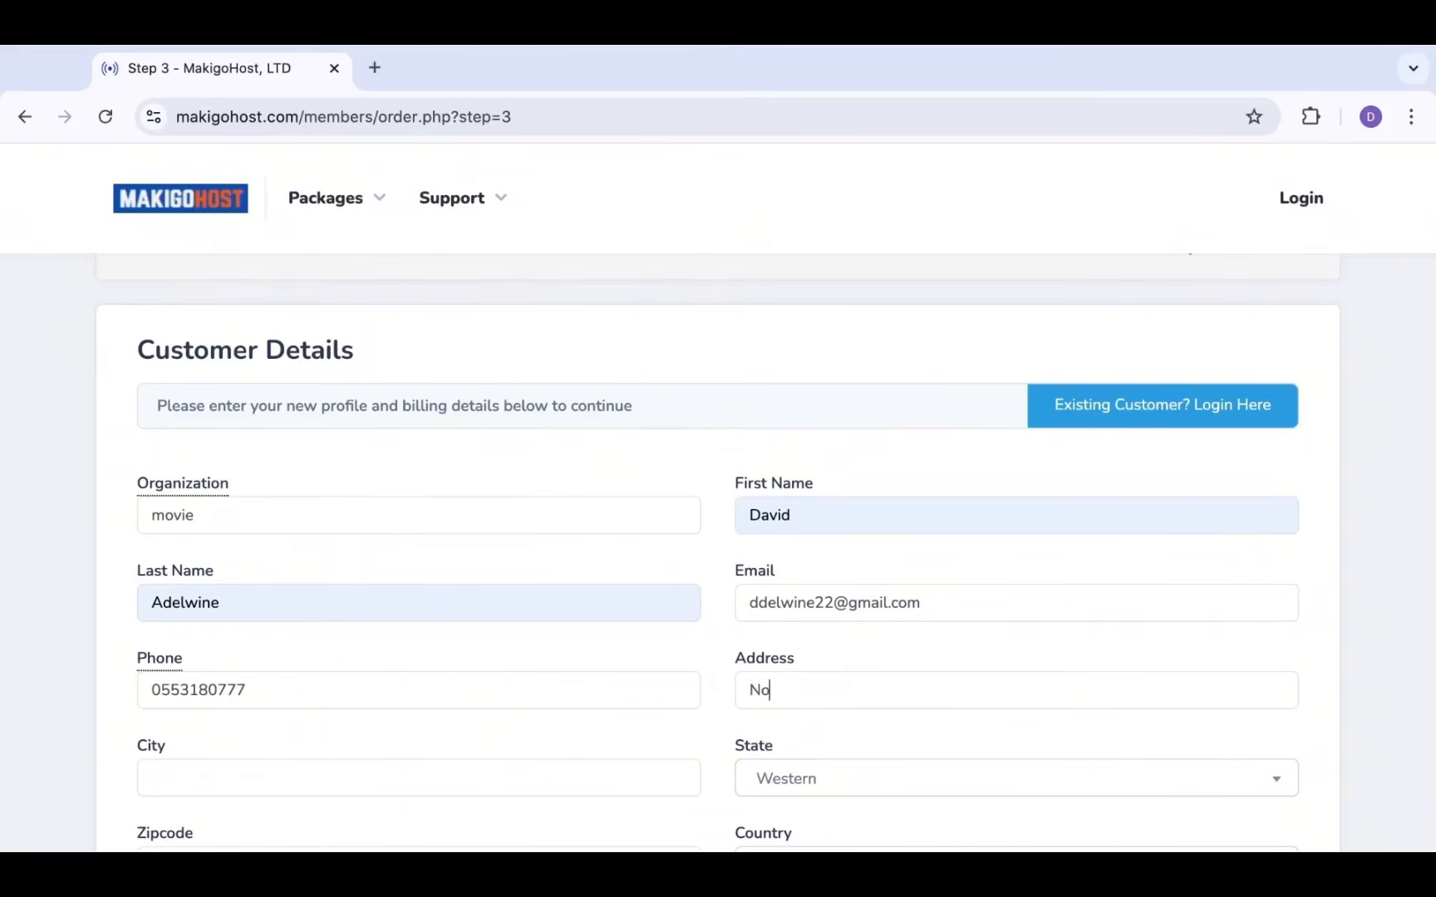
text(rthern)
click(416, 792)
text(Bolgatana)
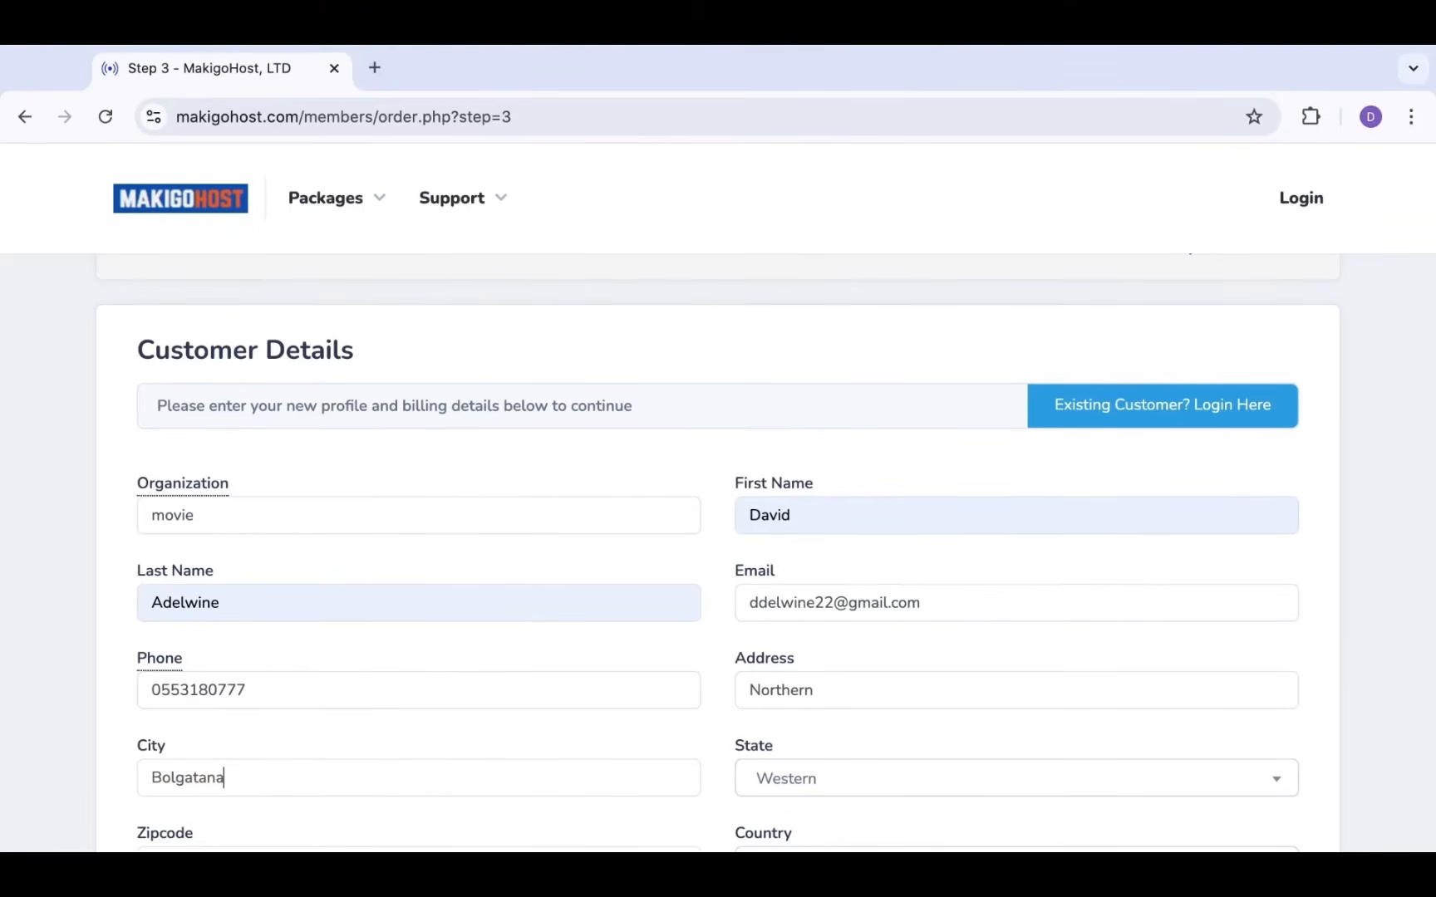
key(BackSpace)
text(ga)
scroll(413, 778, down, 1)
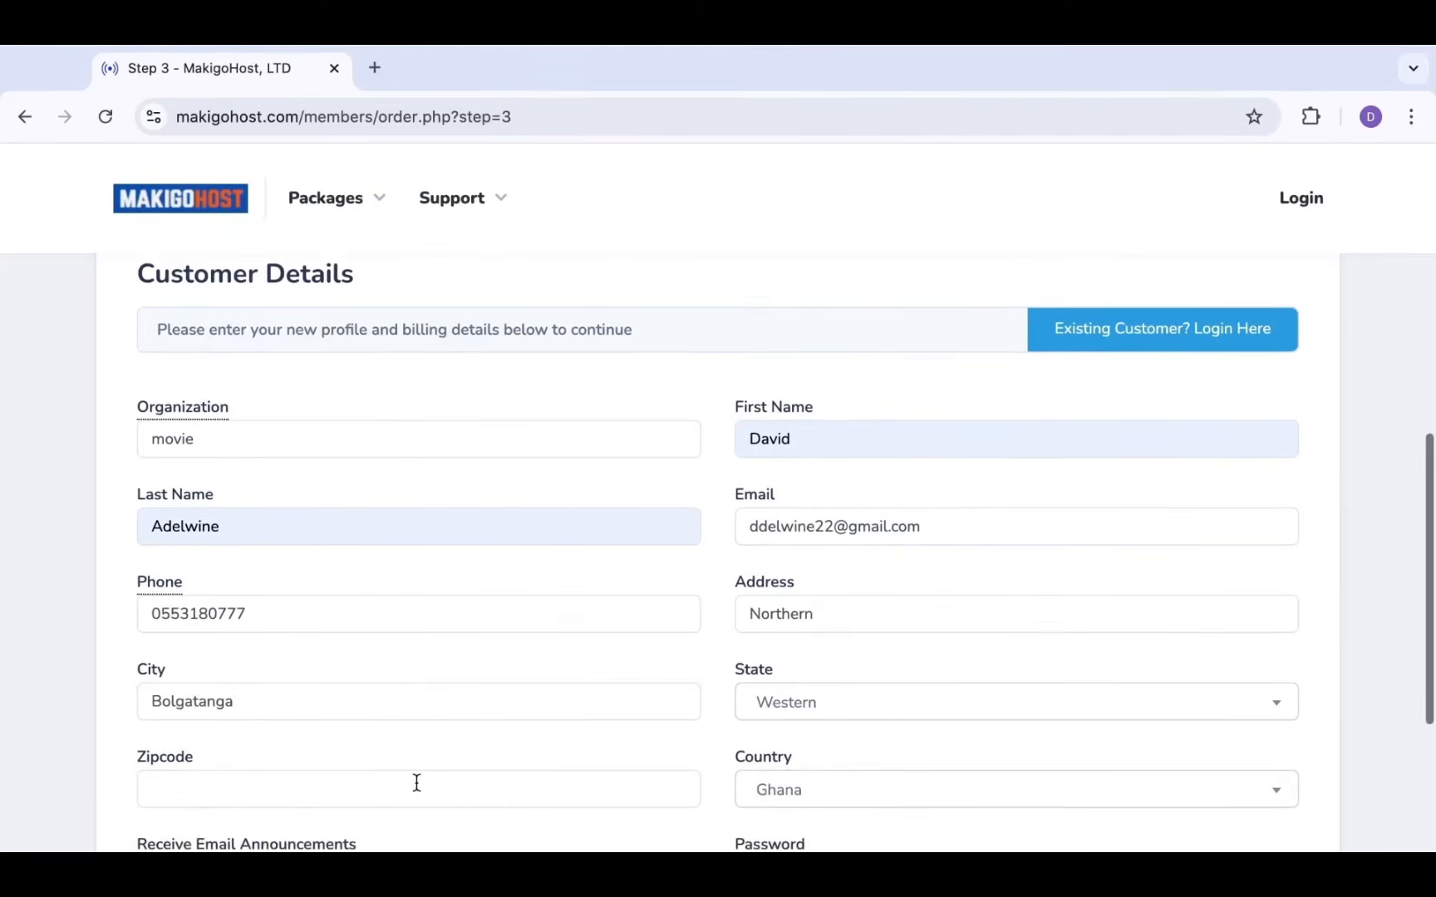
click(381, 784)
text(0)
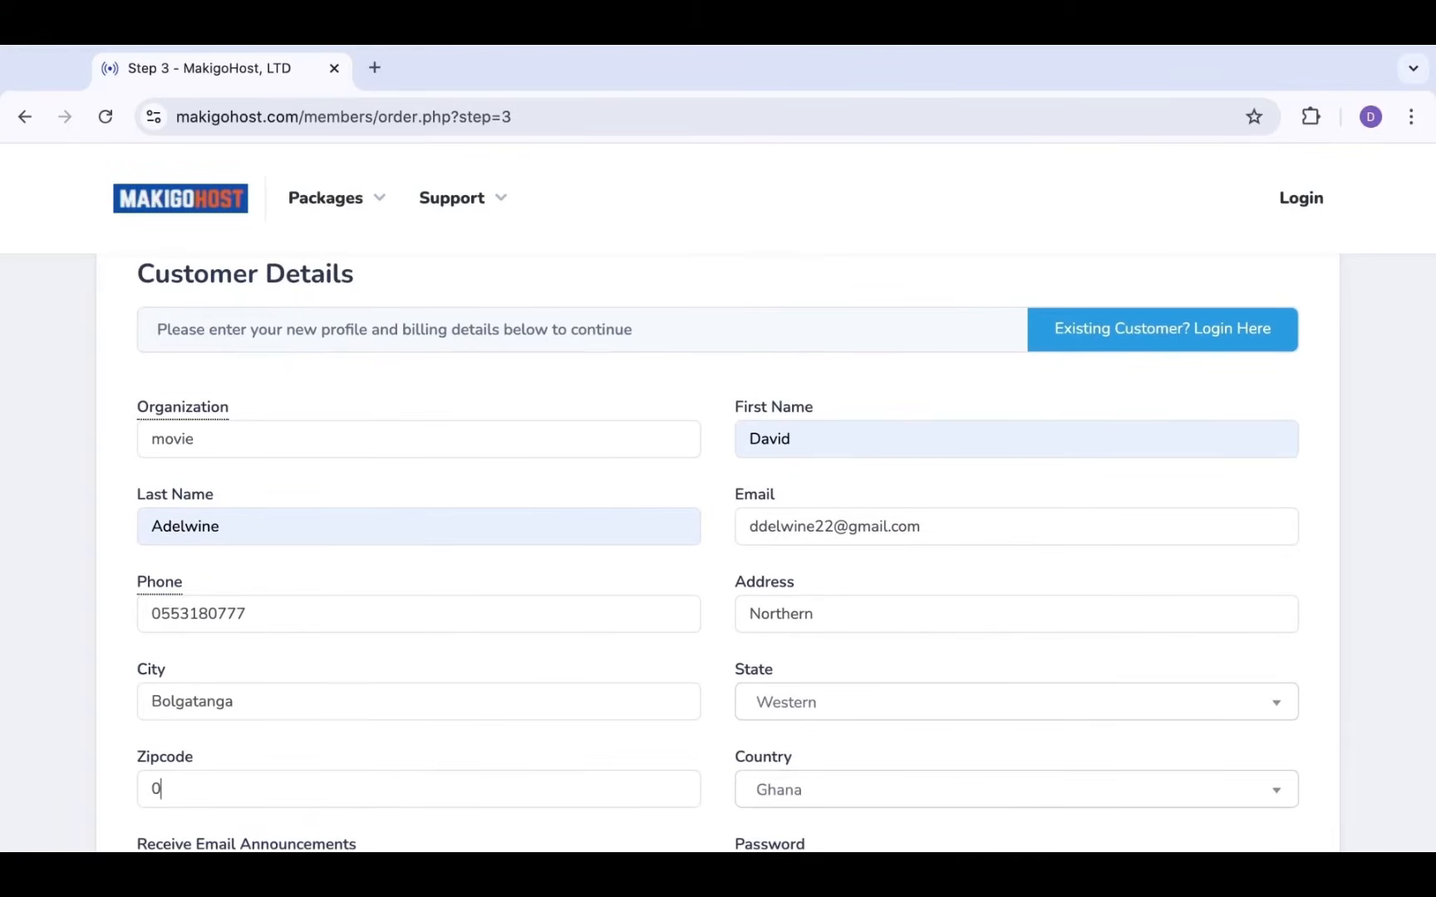
text(2333)
Choose the customer's region as State and keep e-mail announcements set to No
click(856, 713)
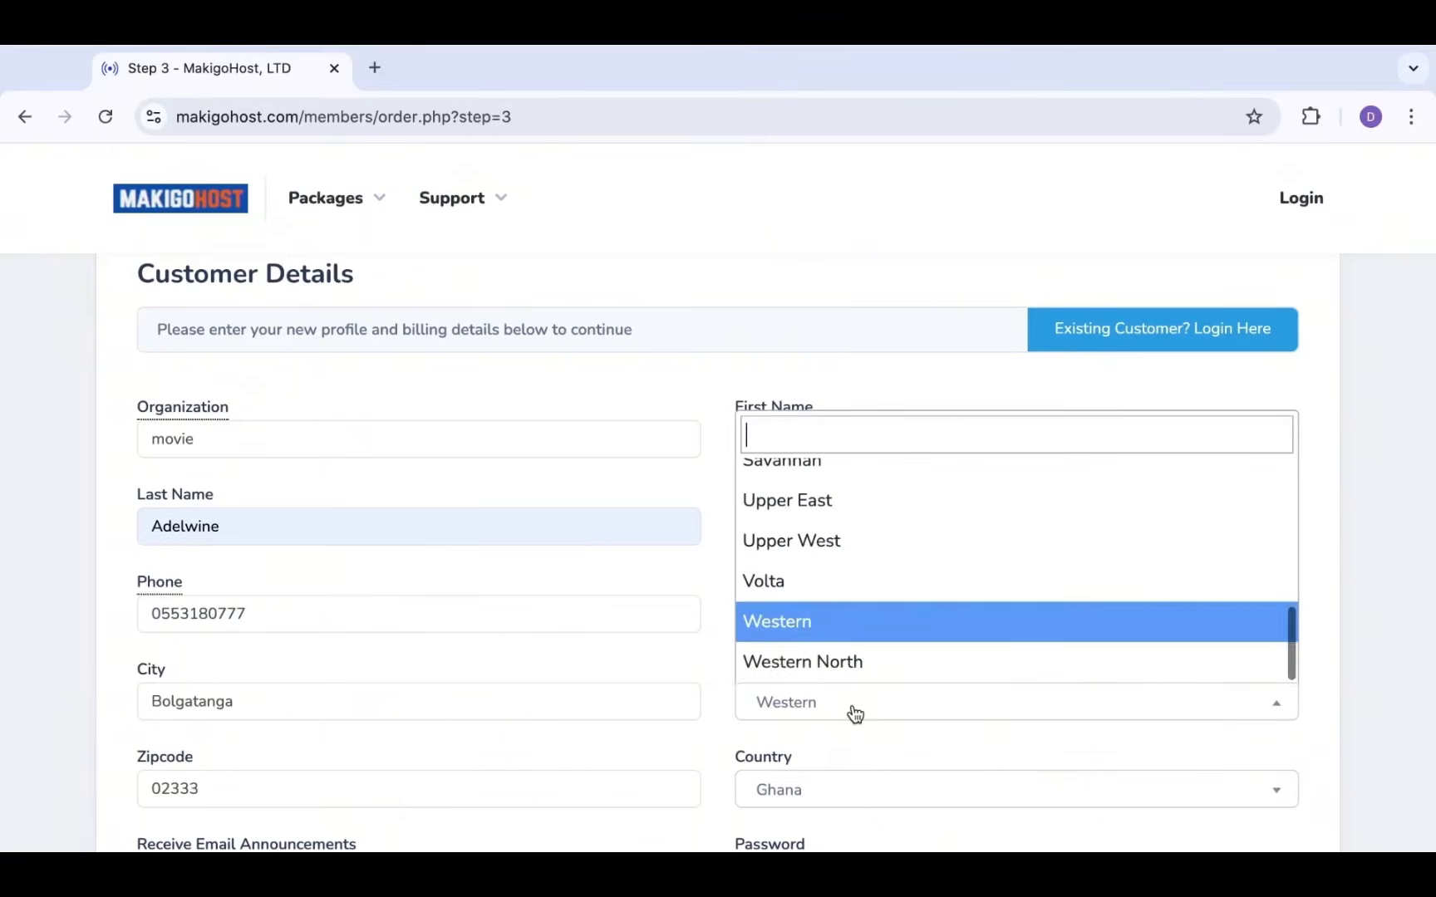
click(820, 502)
scroll(864, 665, down, 1)
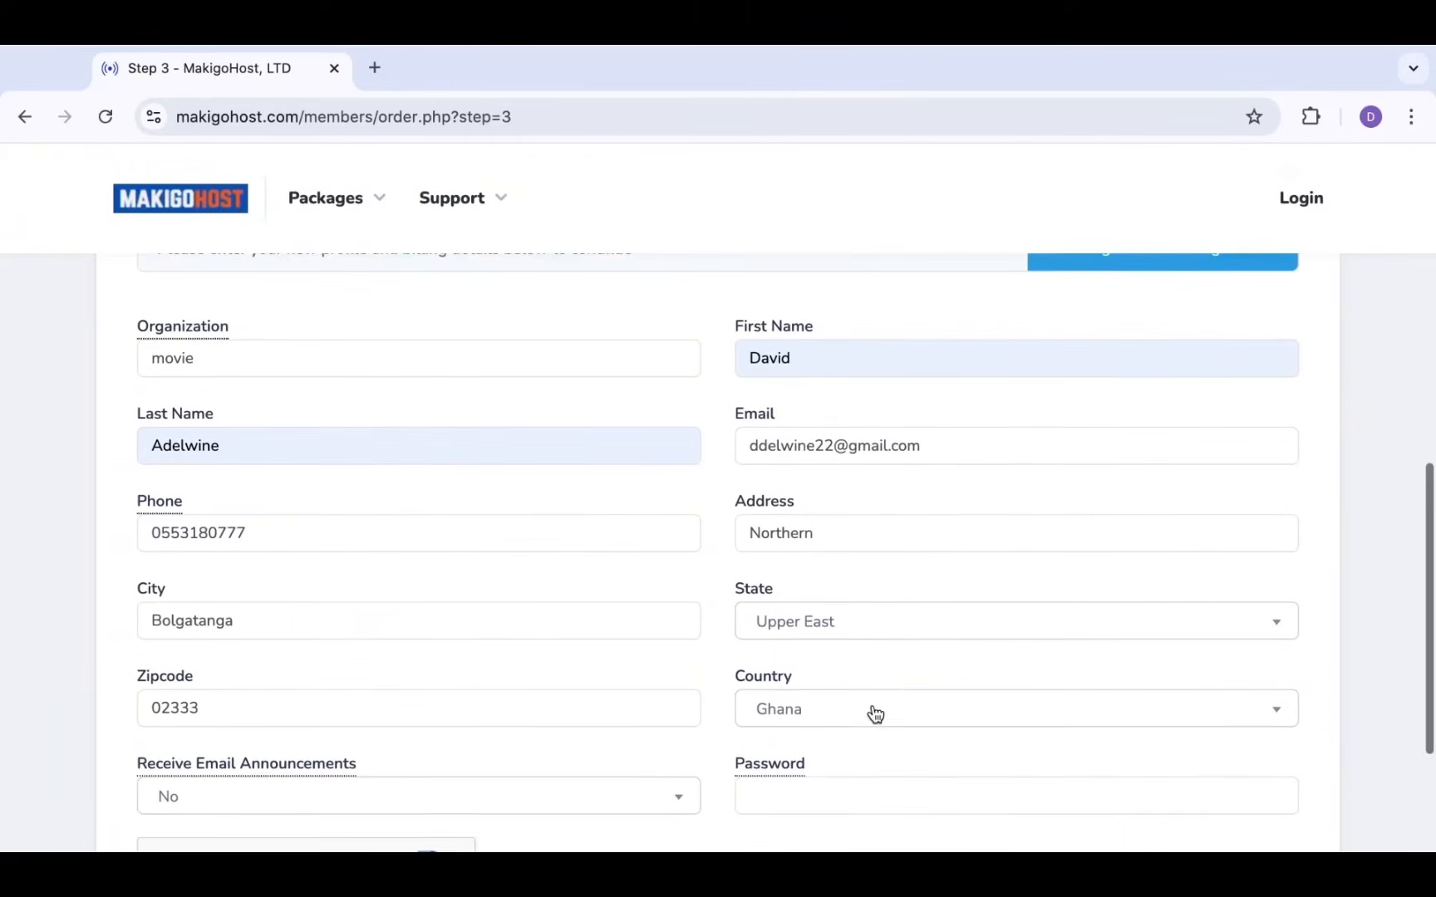
scroll(522, 660, down, 2)
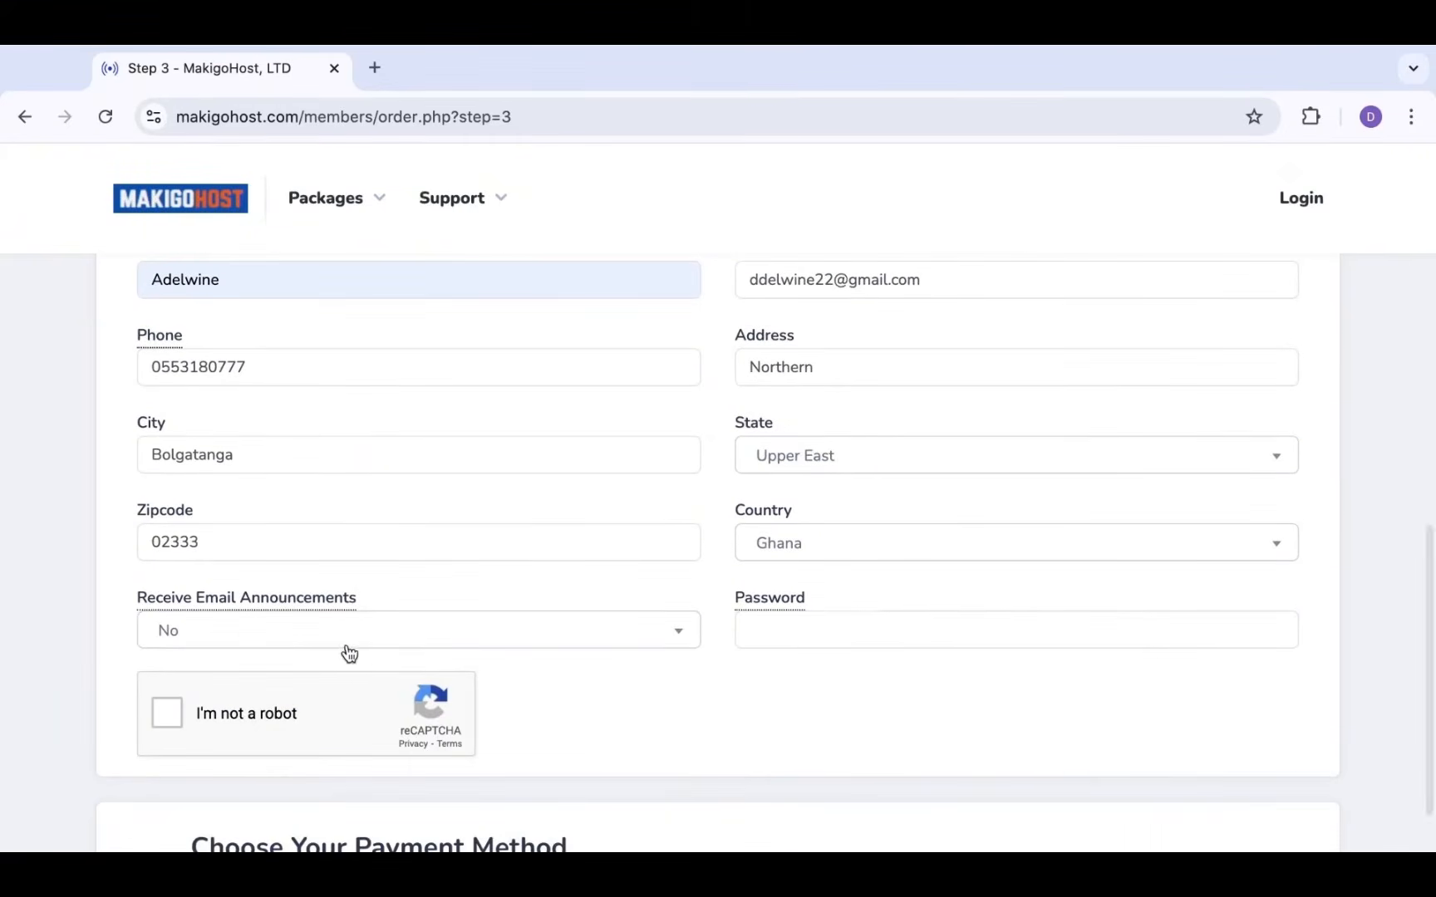
click(325, 629)
click(324, 629)
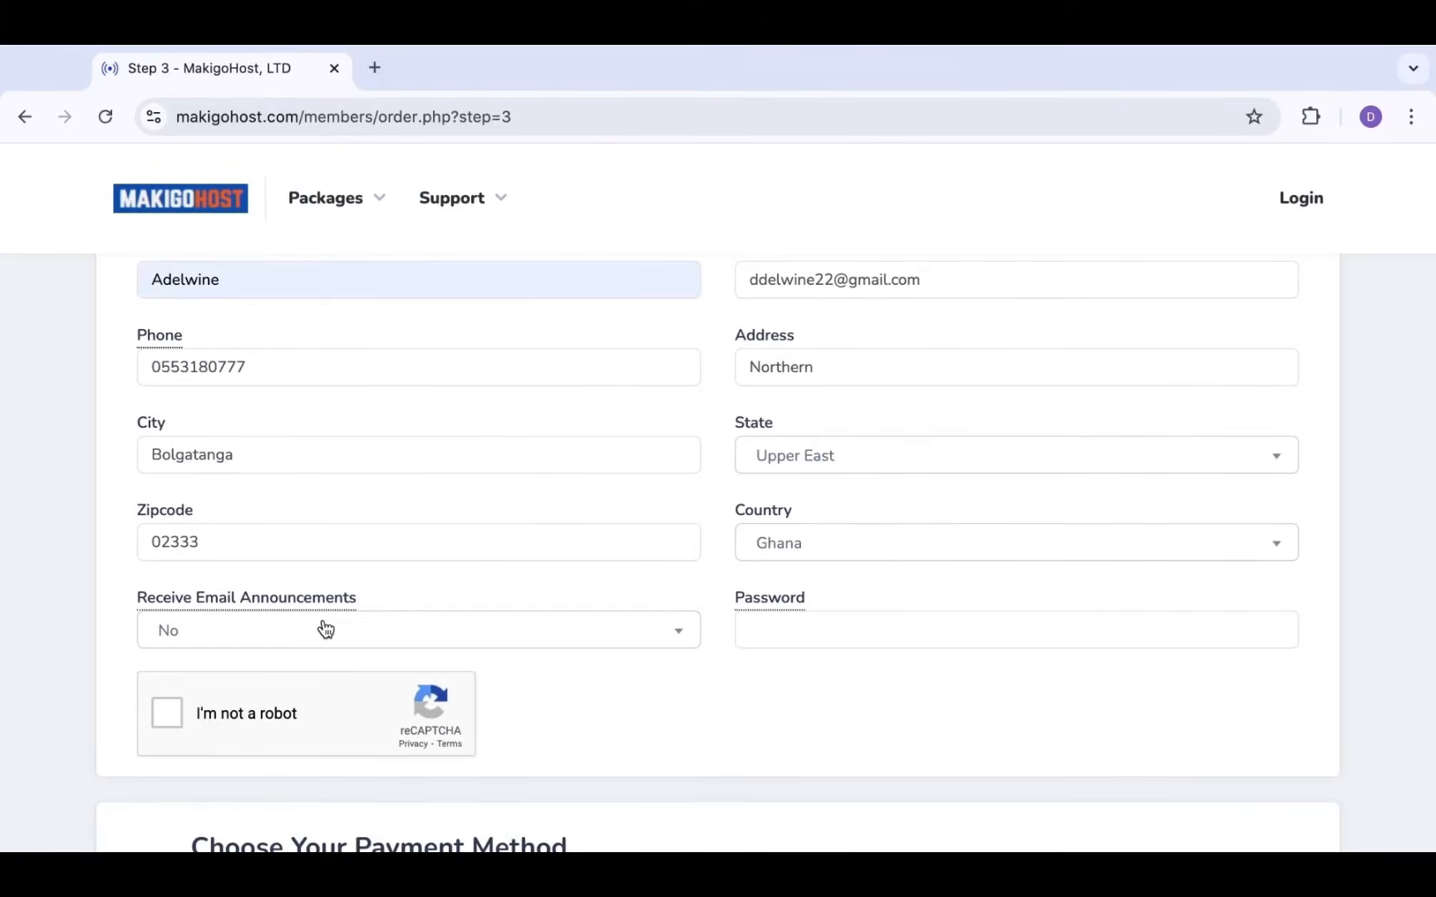
Enter the account password
click(767, 627)
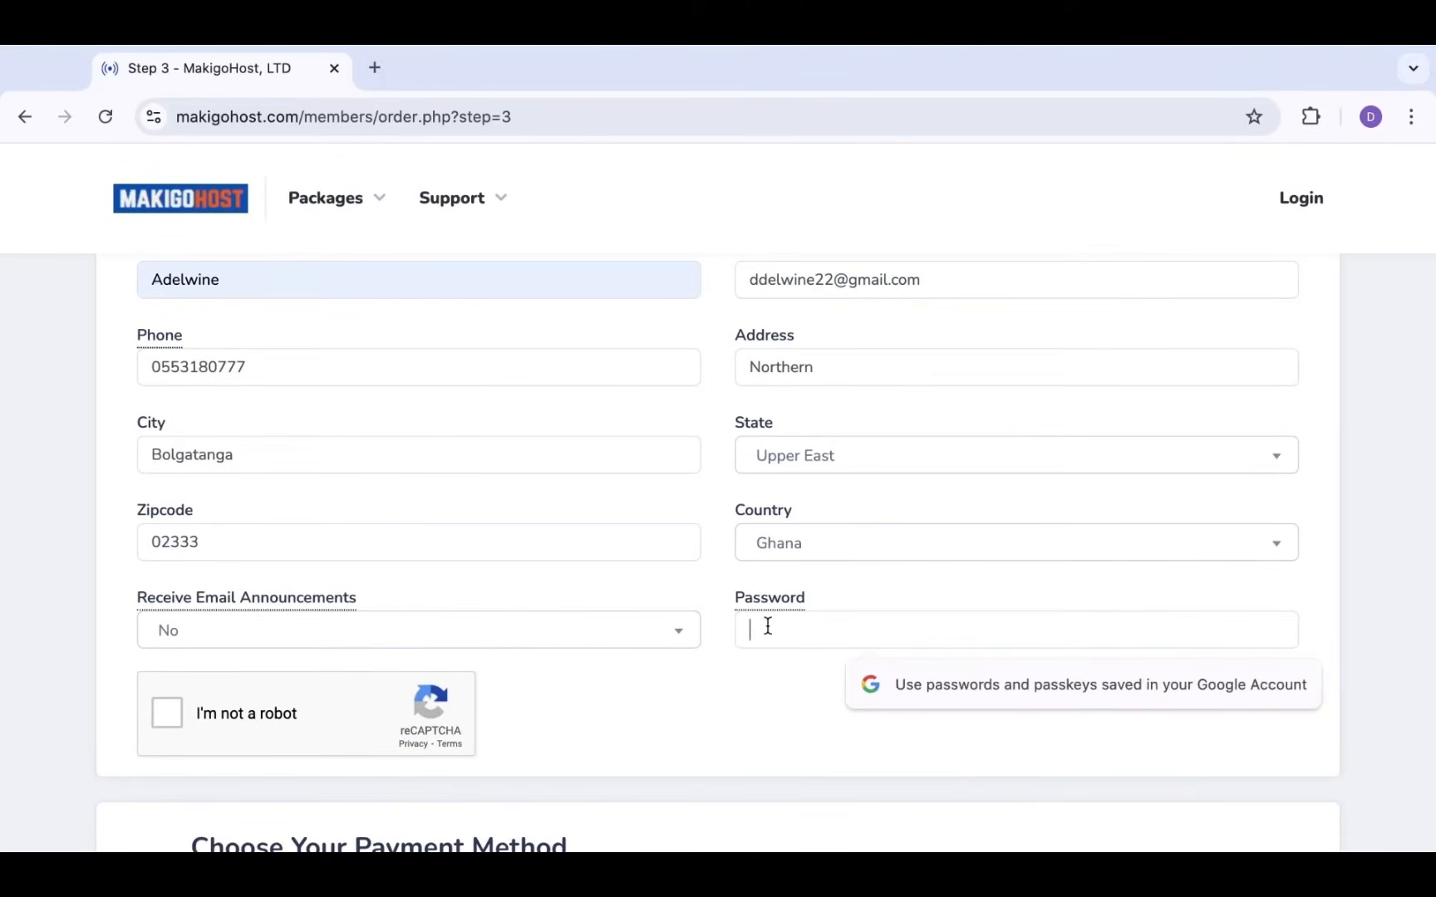
scroll(767, 625, down, 1)
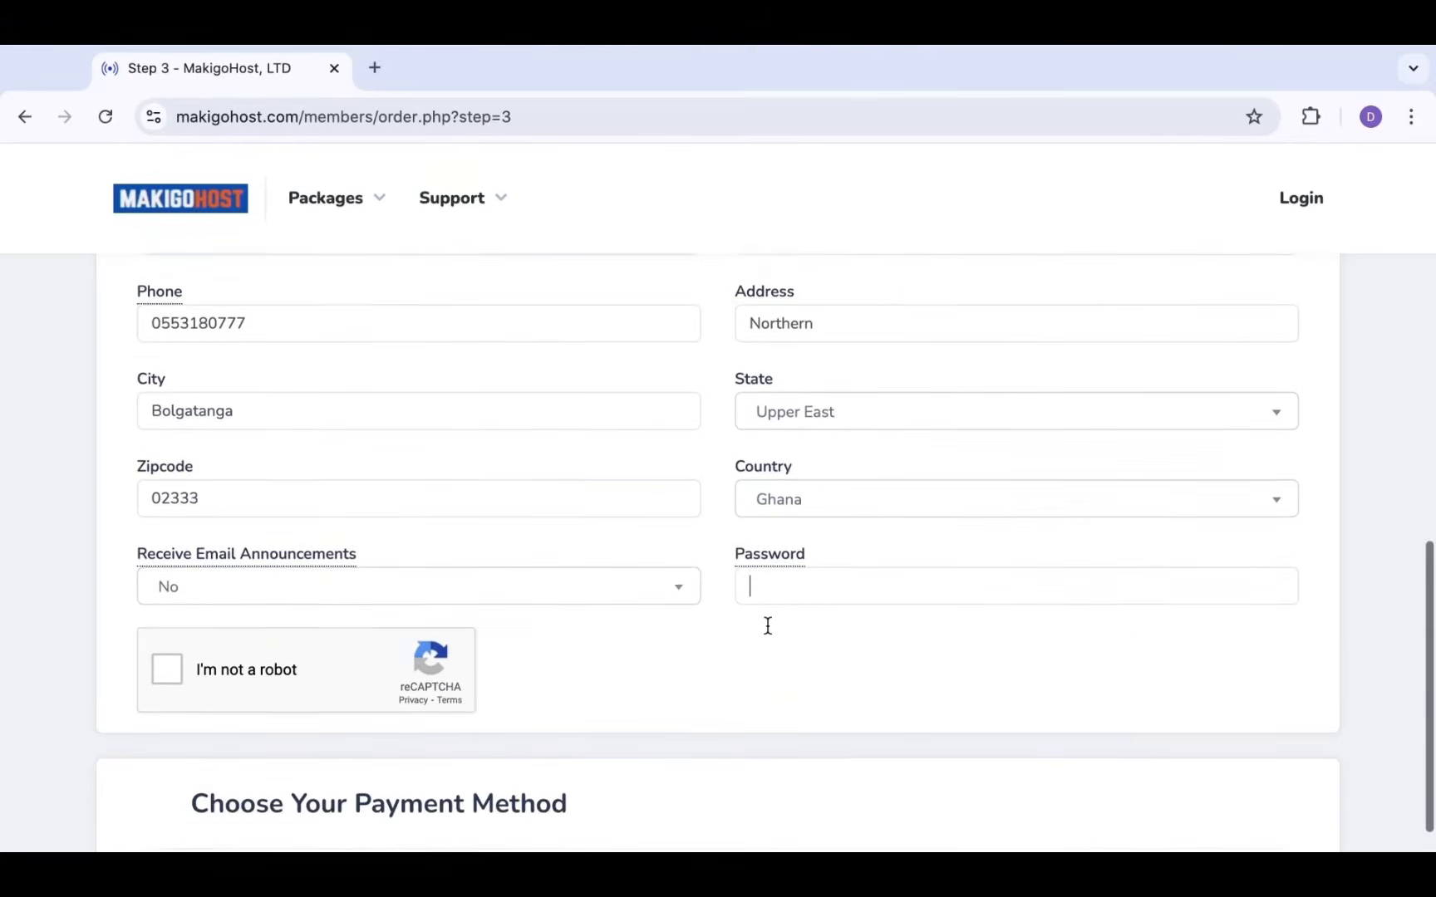
scroll(767, 626, down, 2)
scroll(767, 625, up, 3)
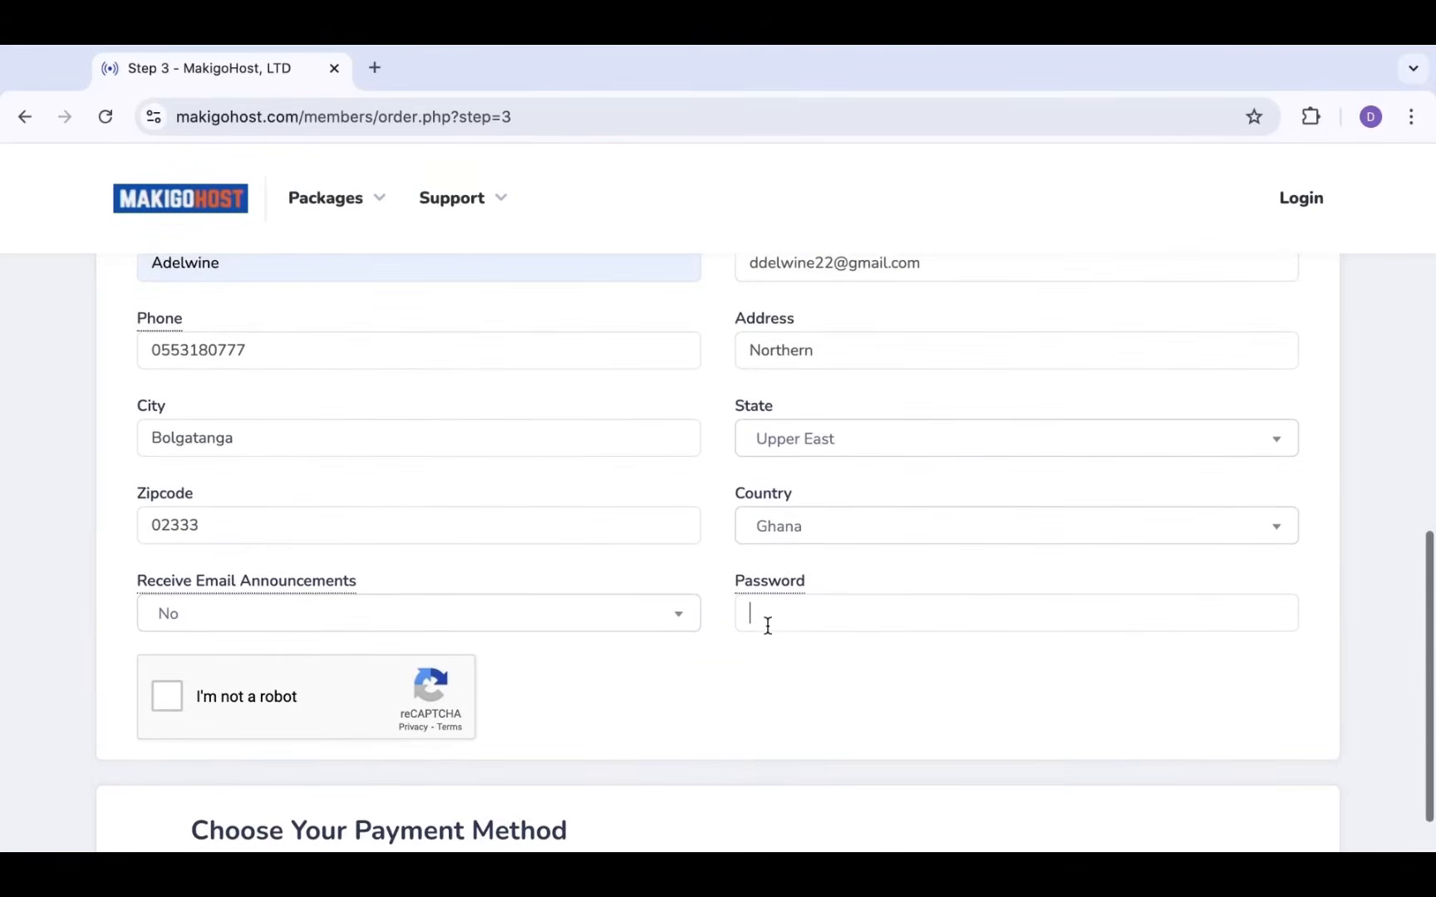
scroll(778, 611, up, 1)
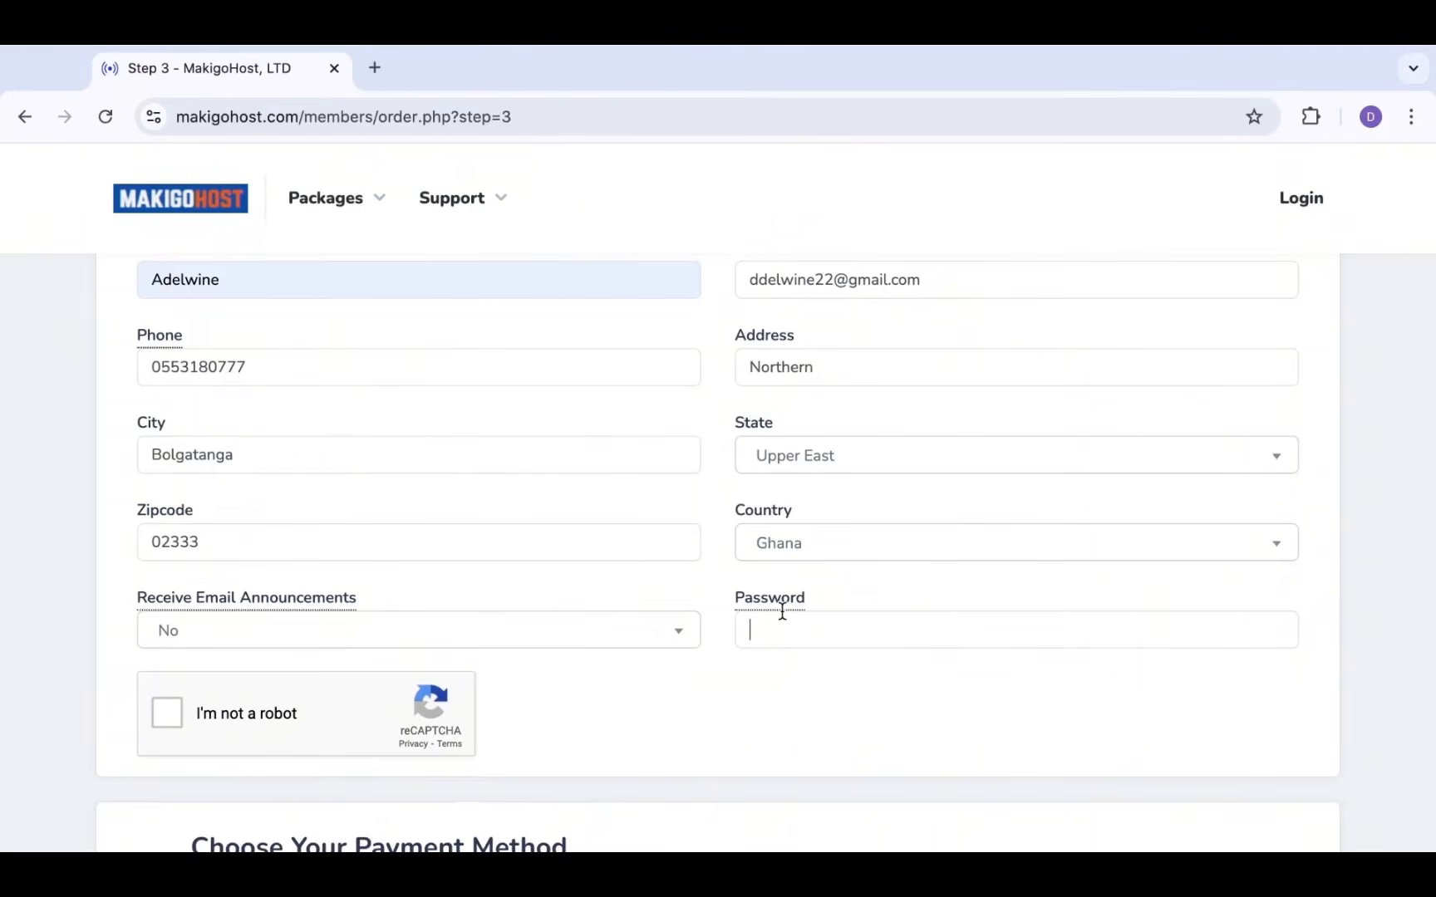
text(••)
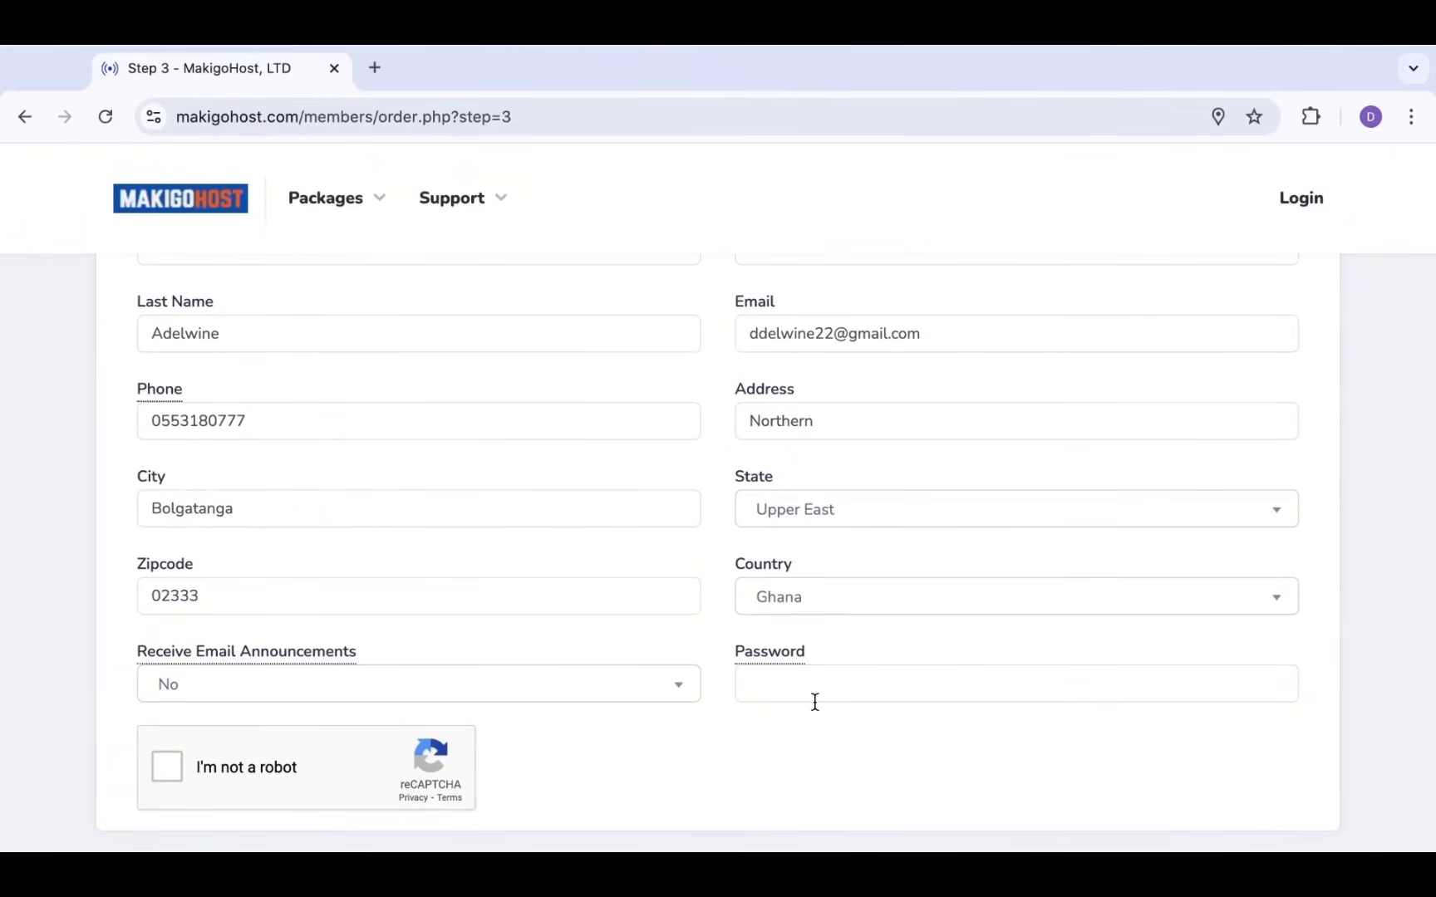
click(818, 689)
text(•••••••••)
Fix the e-mail address by replacing a wrong digit with 3, then verify it
scroll(1017, 757, up, 5)
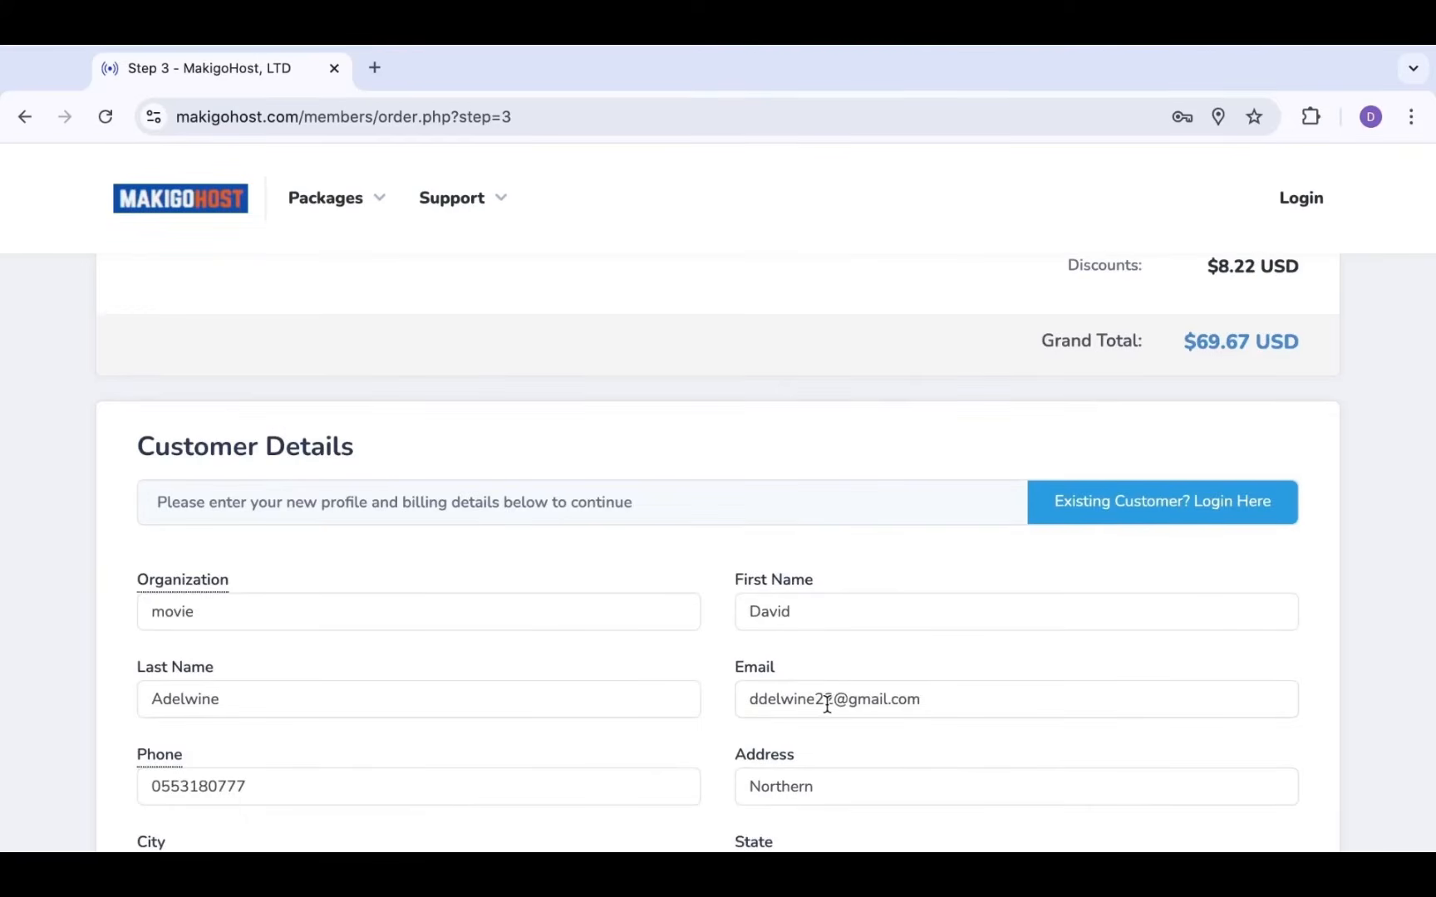
click(826, 705)
key(BackSpace)
text(3)
scroll(823, 738, down, 1)
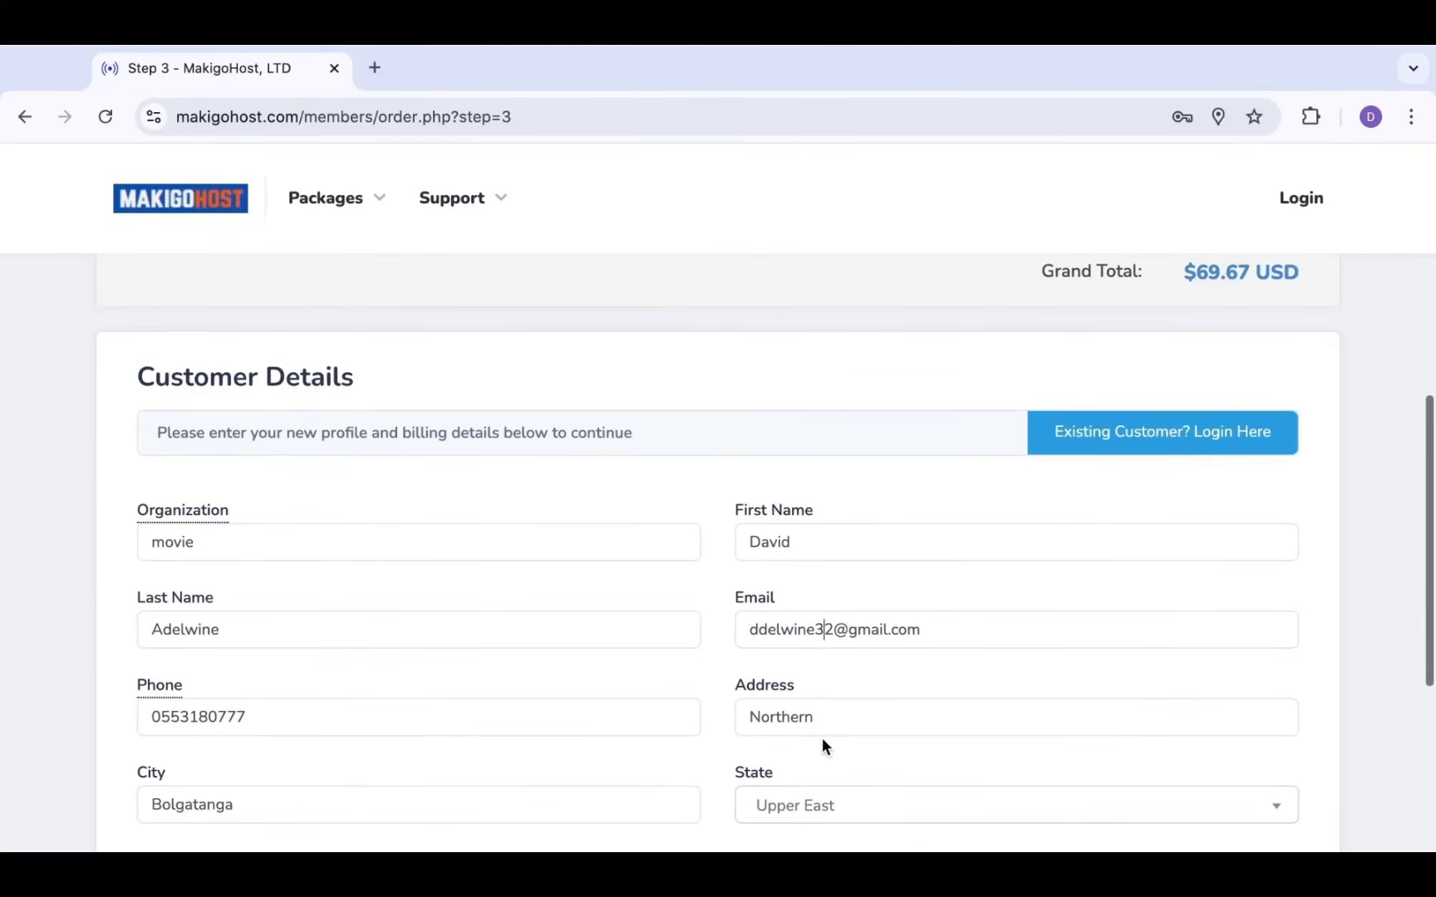
triple_click(747, 629)
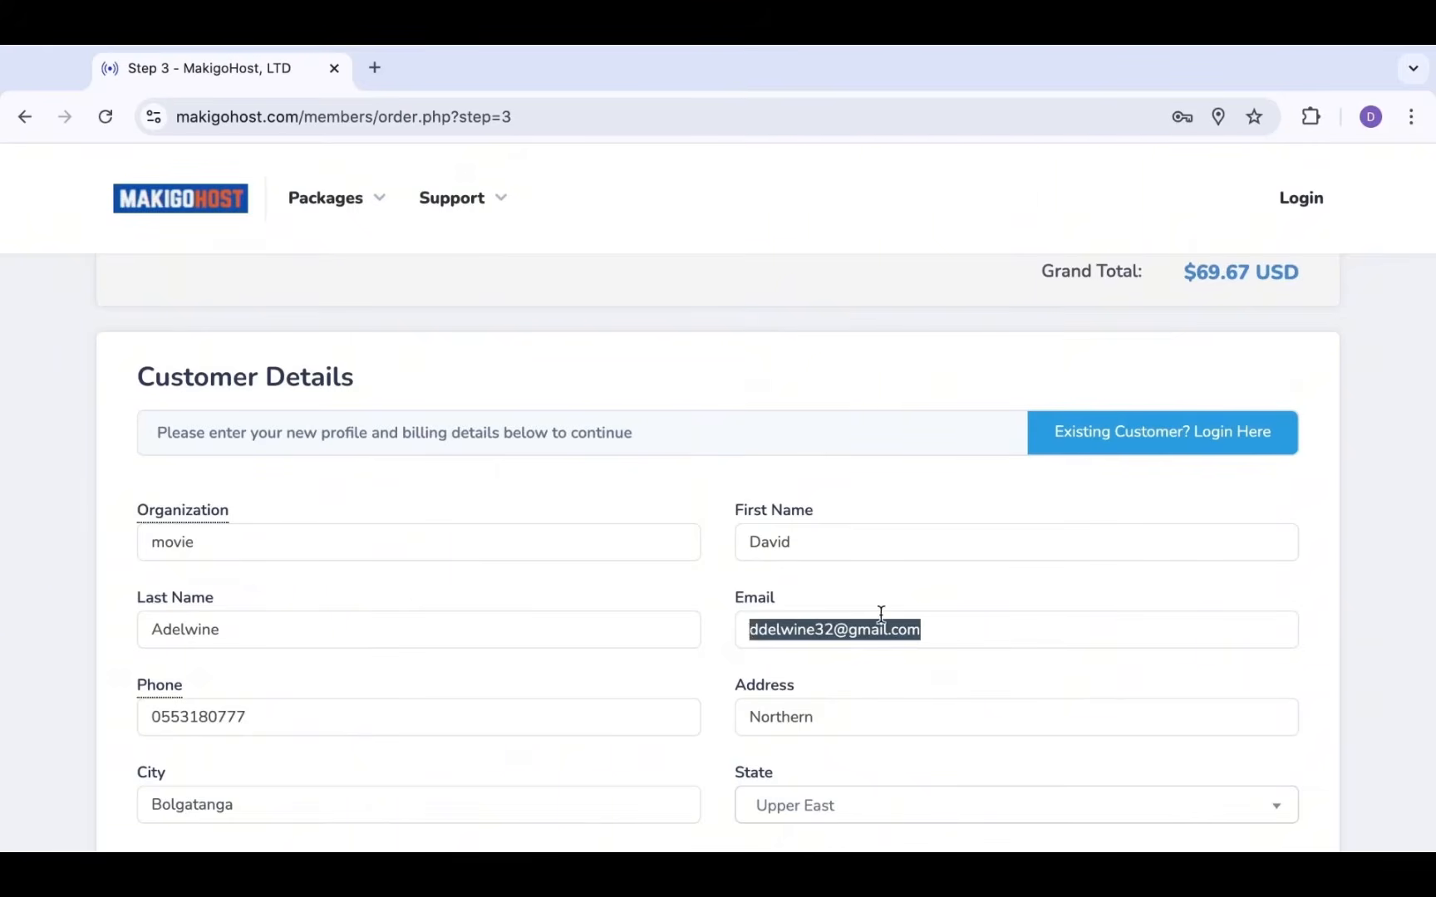
click(939, 618)
scroll(939, 618, down, 1)
scroll(939, 618, up, 1)
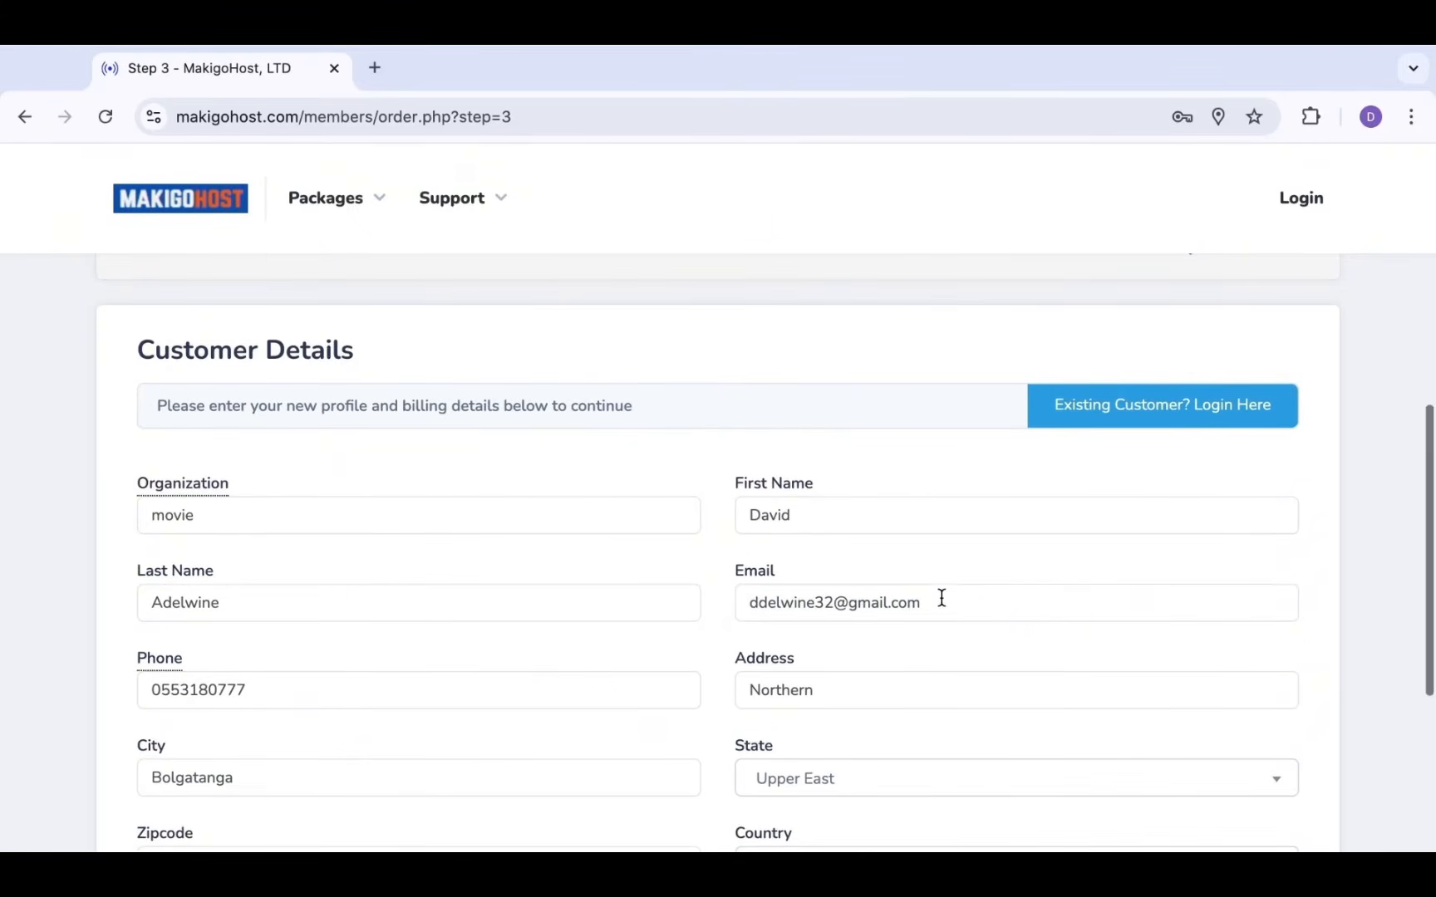
double_click(941, 600)
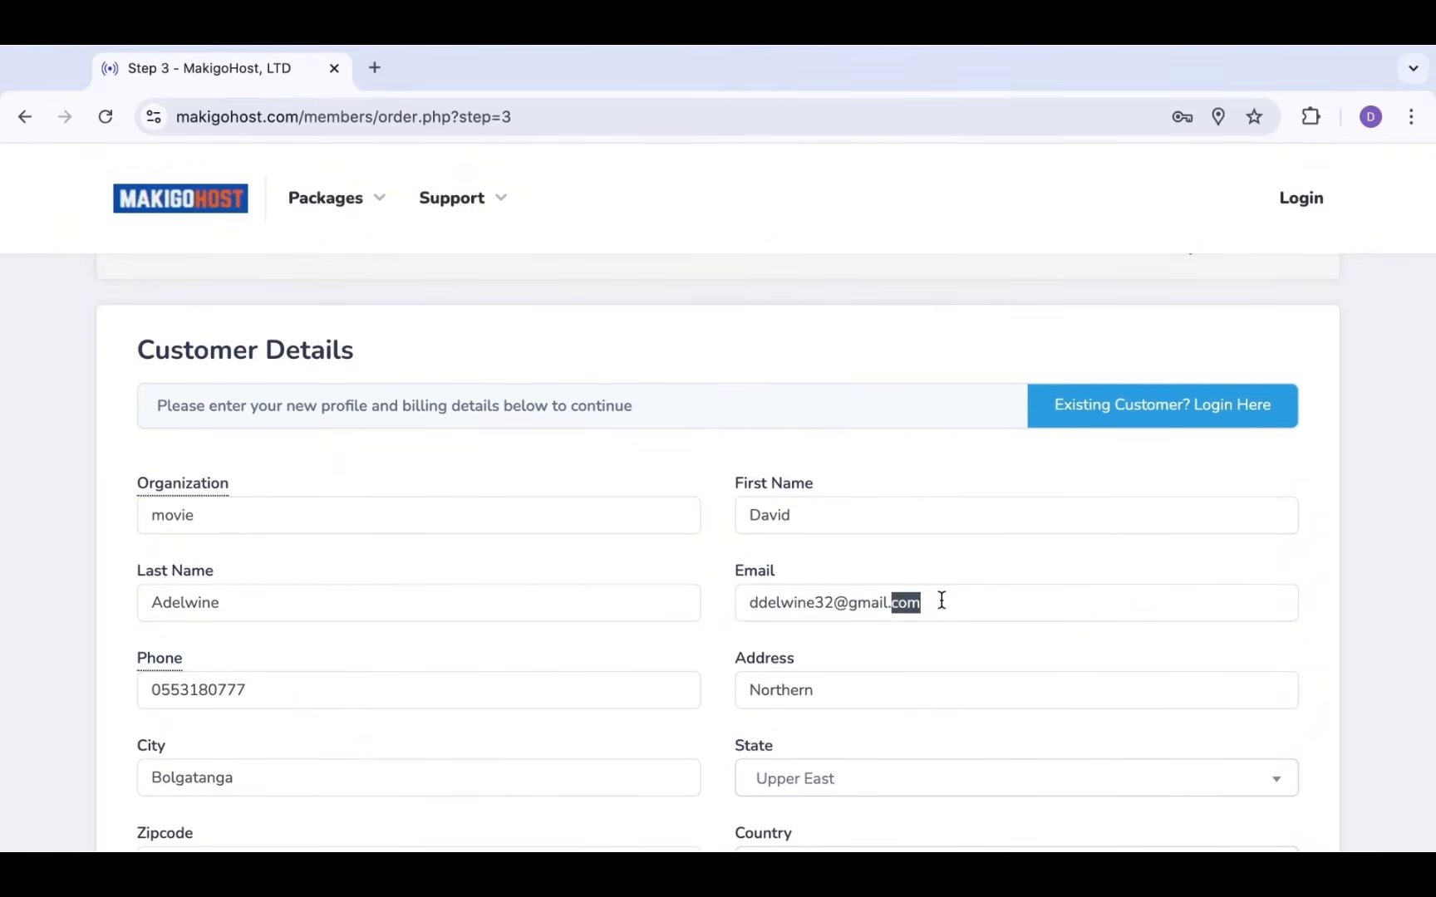
triple_click(941, 600)
click(941, 600)
scroll(941, 600, down, 3)
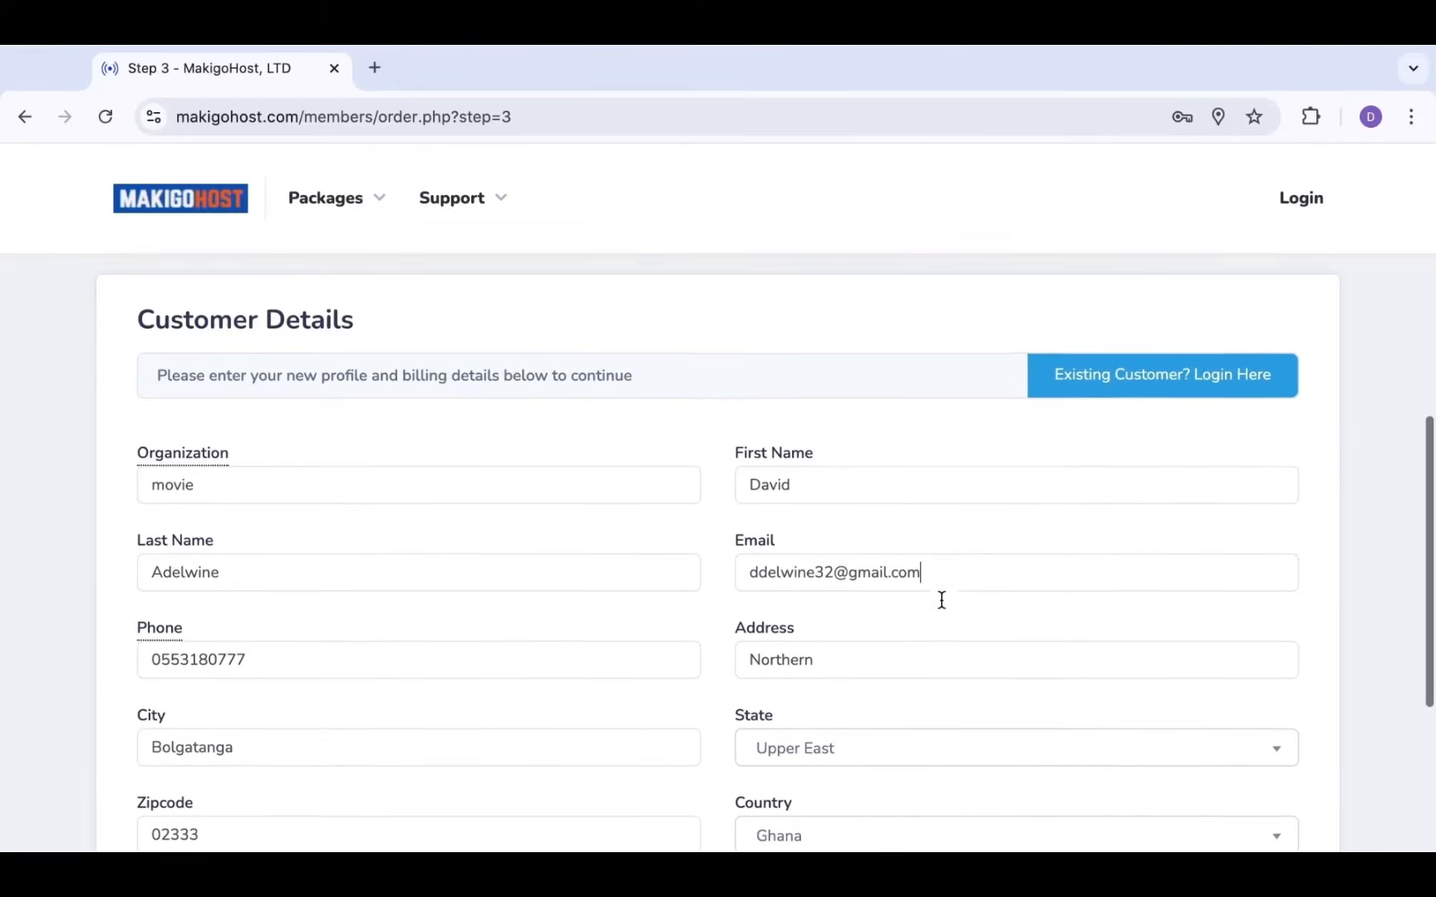
scroll(941, 599, down, 2)
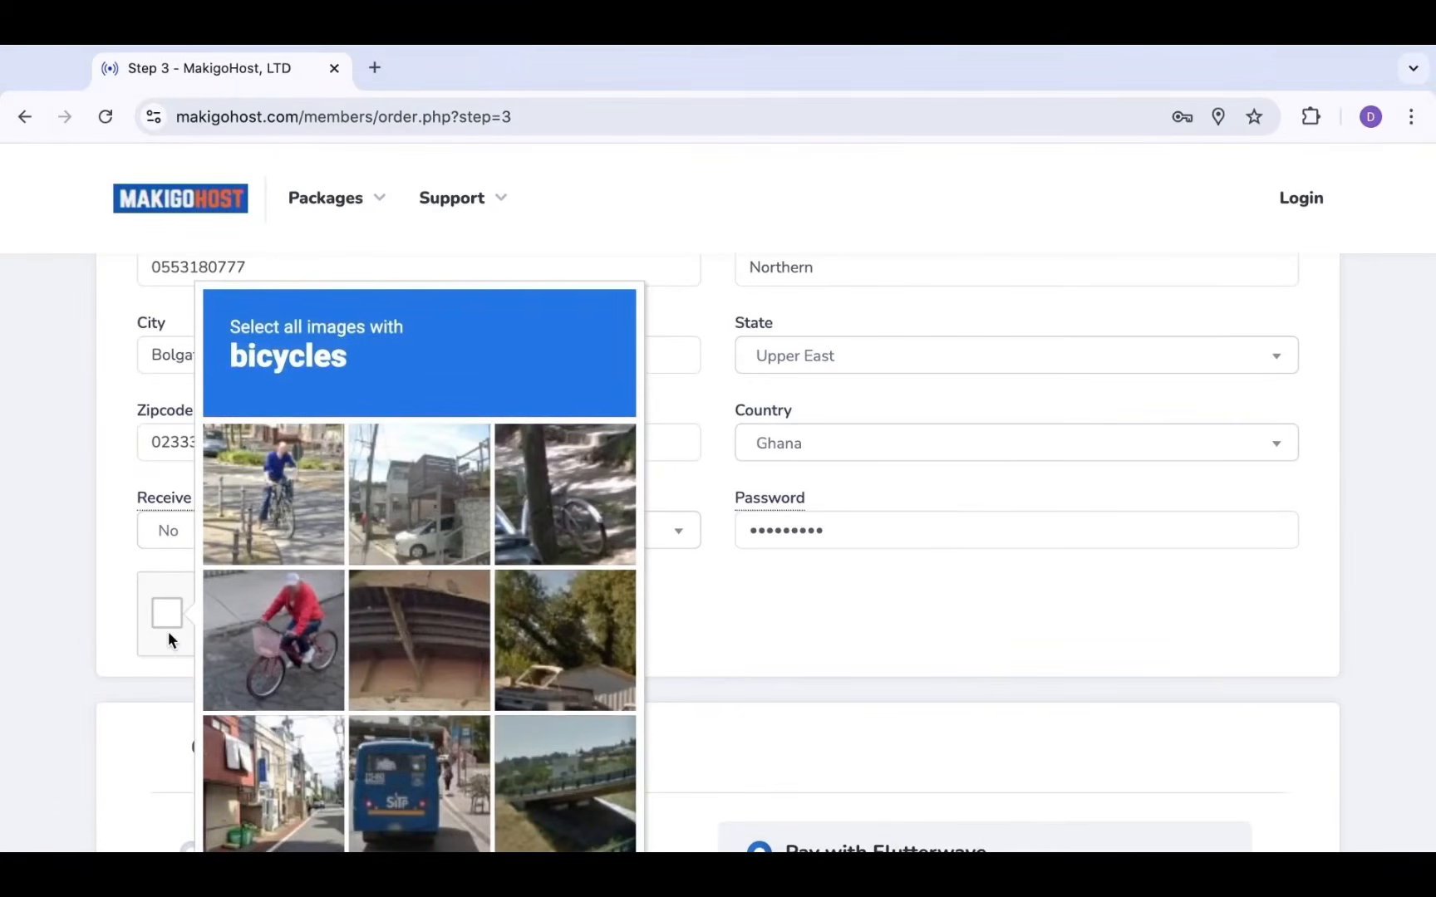
Pass the reCAPTCHA by selecting the three bicycle images and verifying
scroll(297, 497, up, 1)
scroll(297, 497, down, 2)
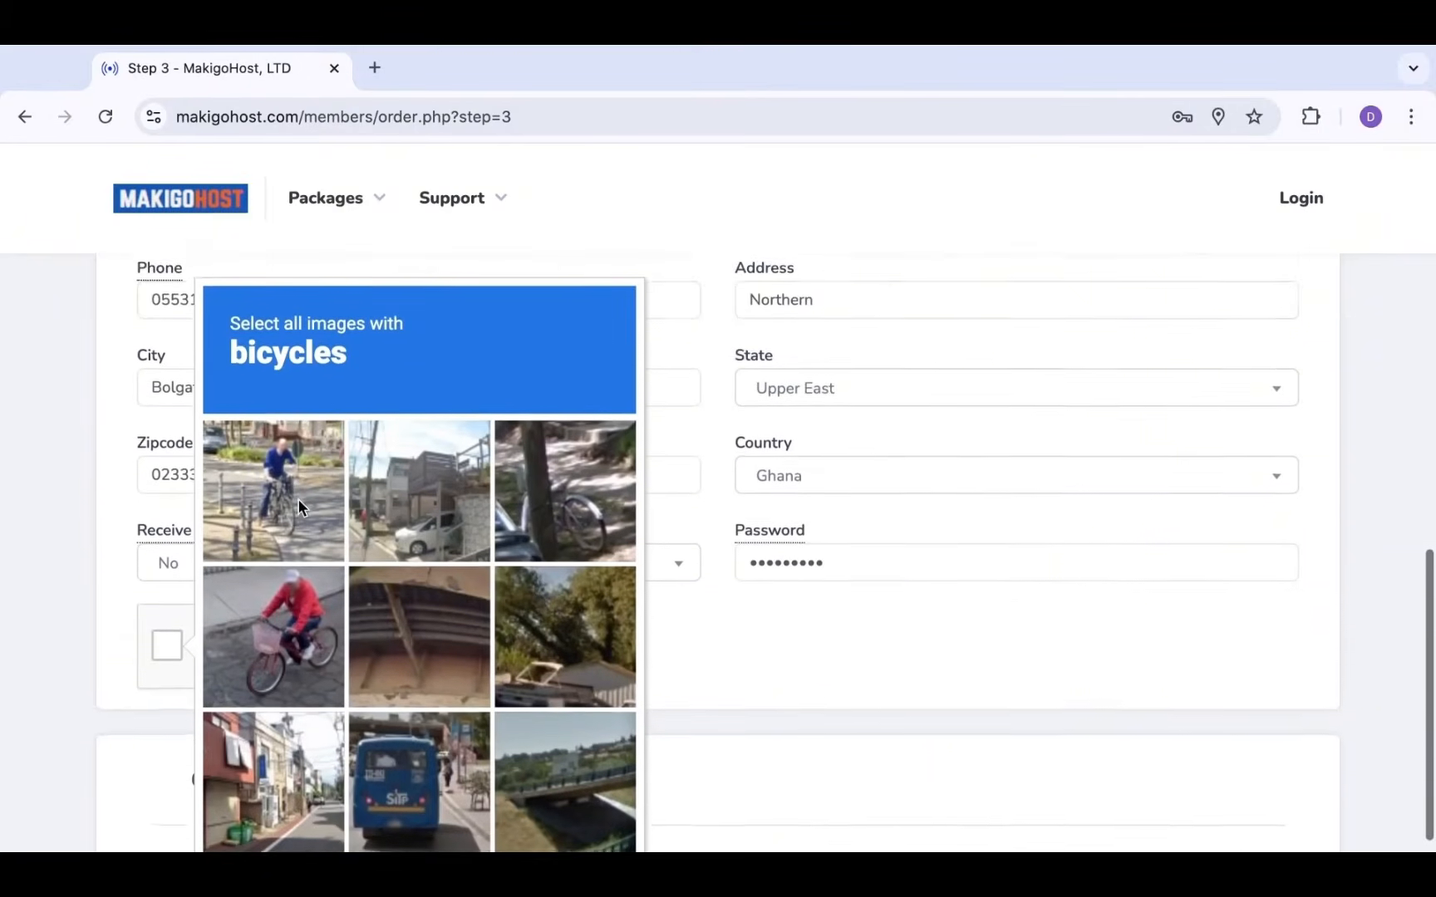
click(291, 503)
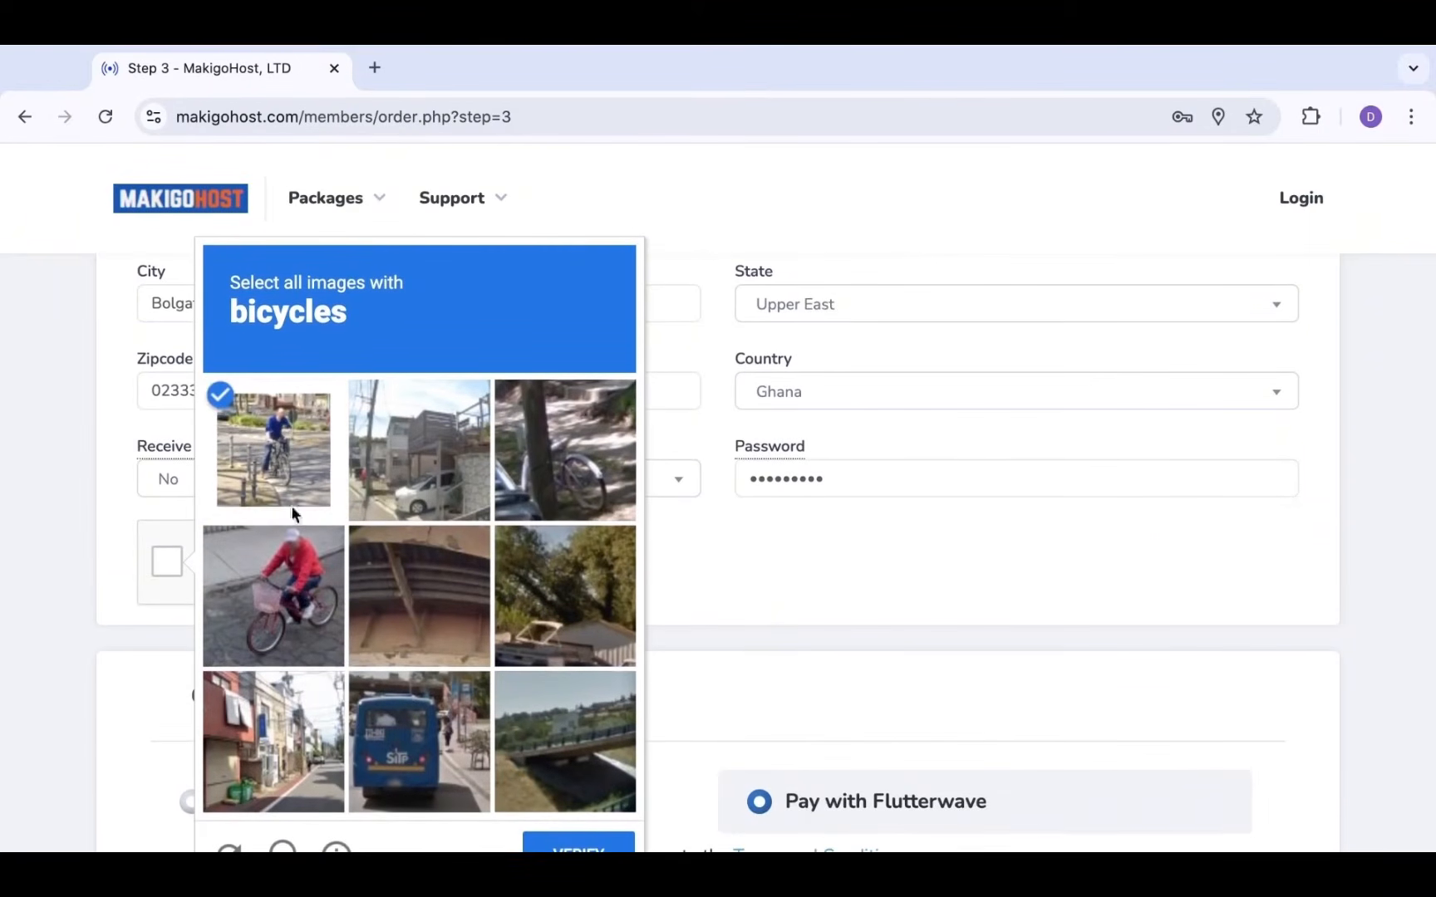
click(304, 642)
click(582, 438)
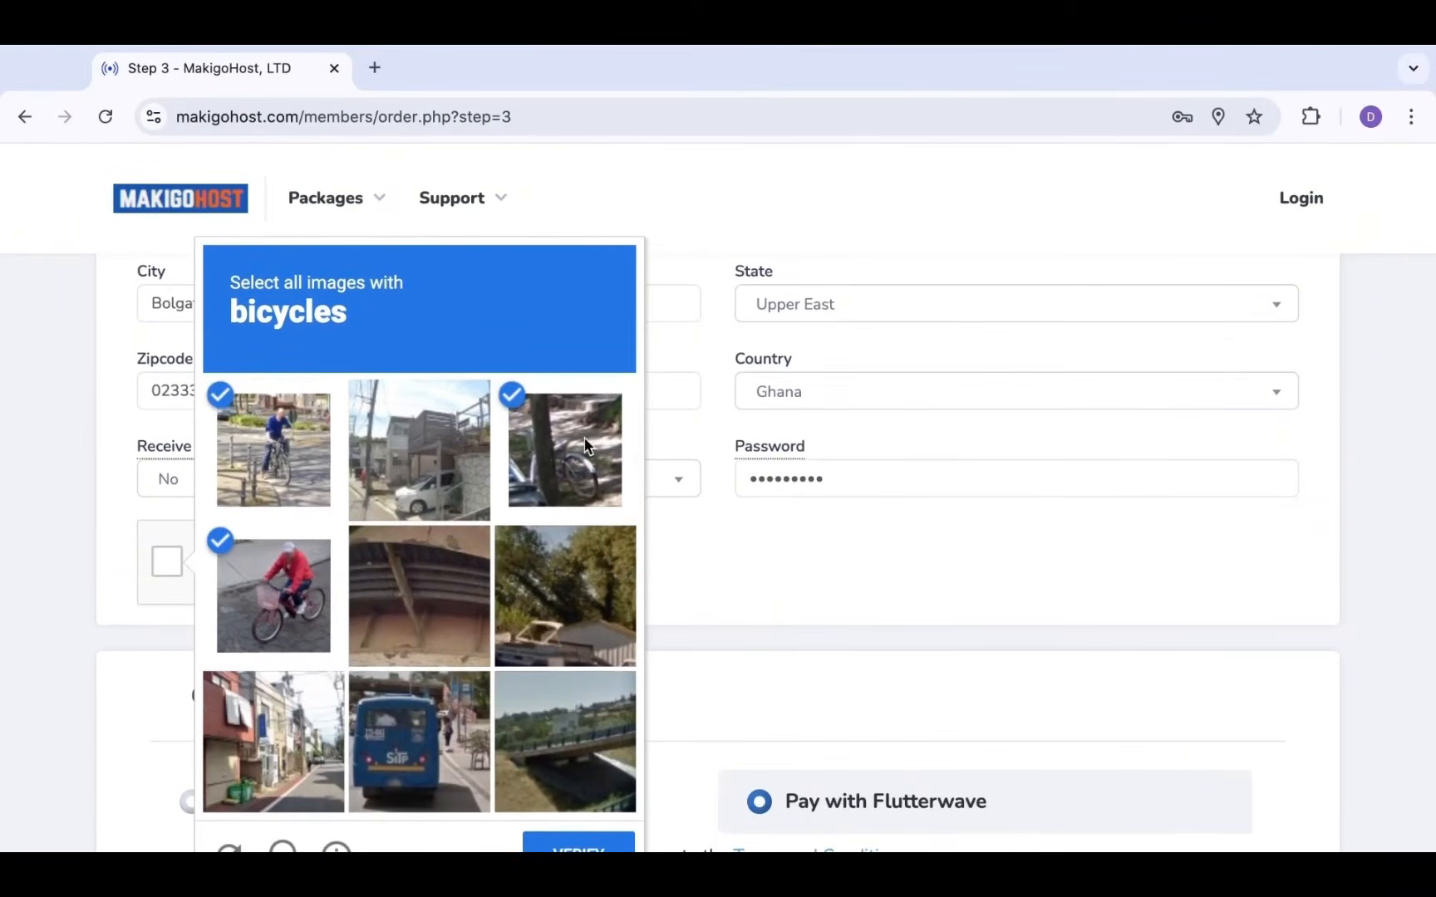
scroll(548, 665, down, 2)
click(569, 771)
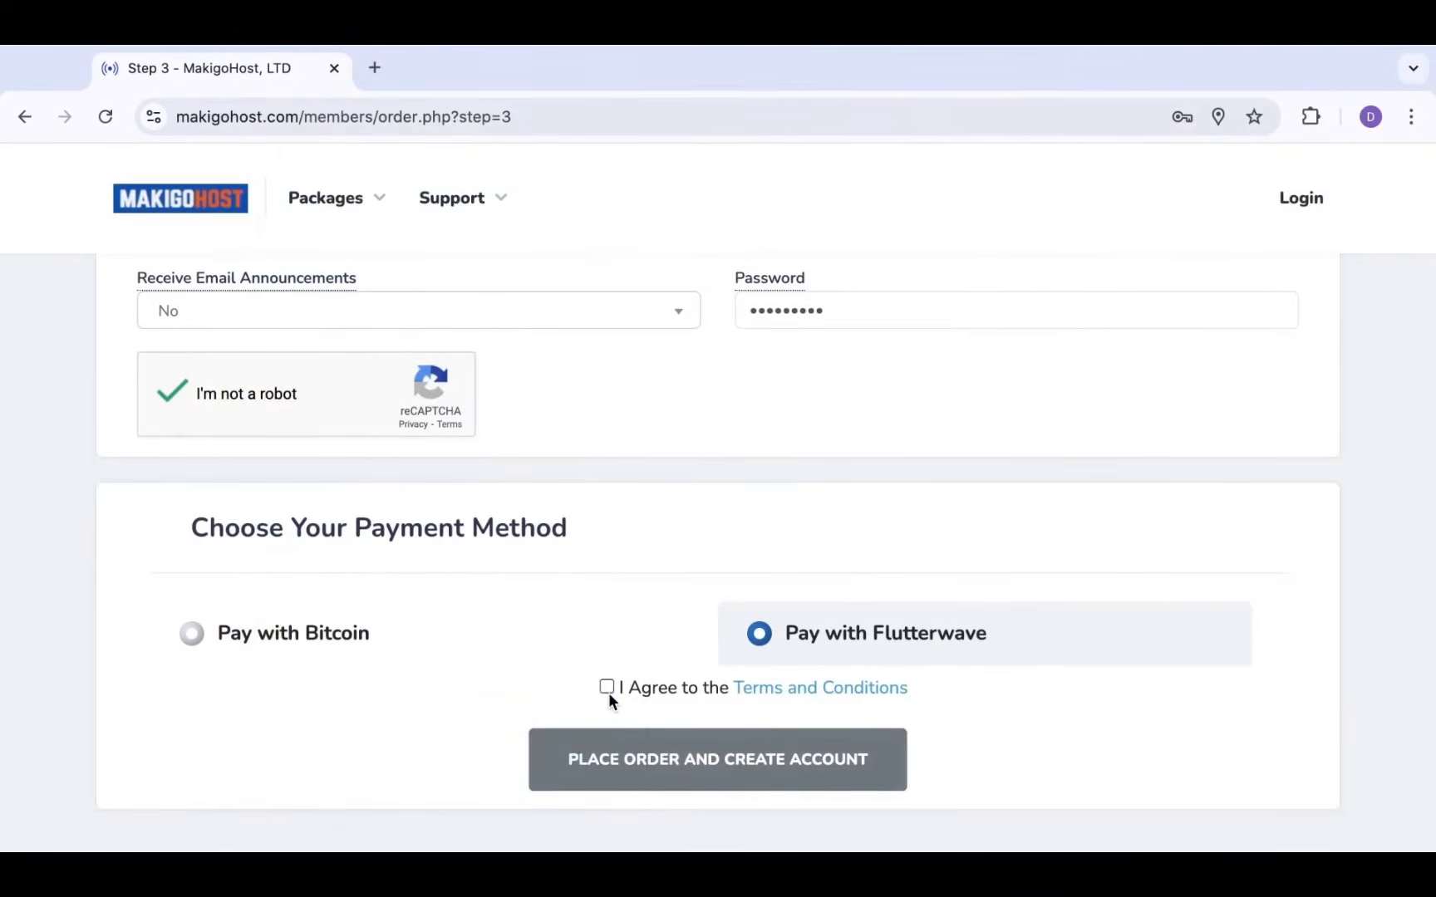
Accept the terms and conditions and place the order with Flutterwave, creating the account
click(606, 688)
scroll(843, 689, down, 1)
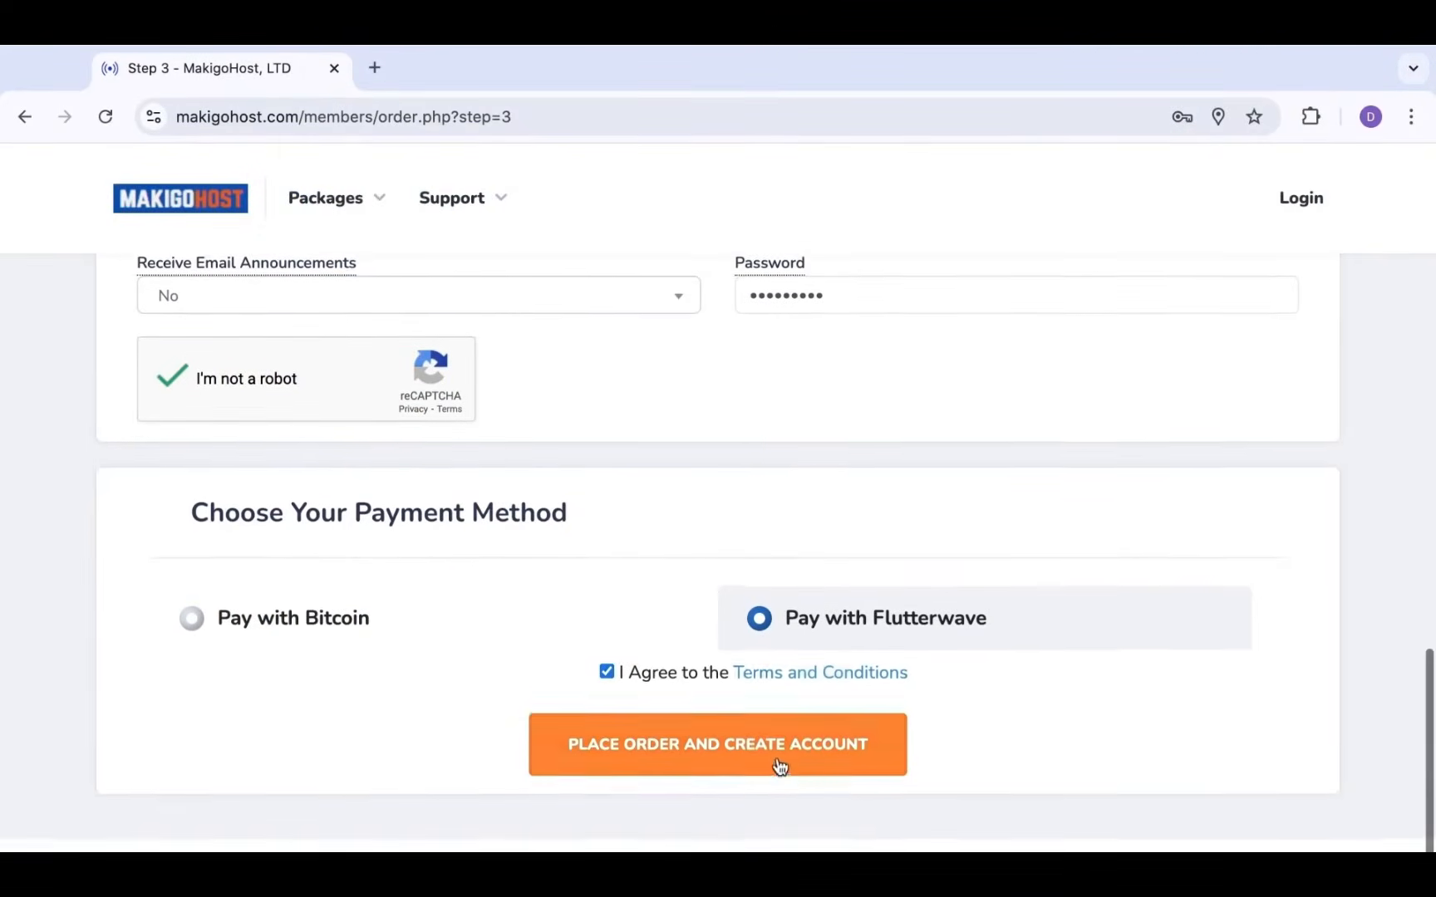
click(778, 766)
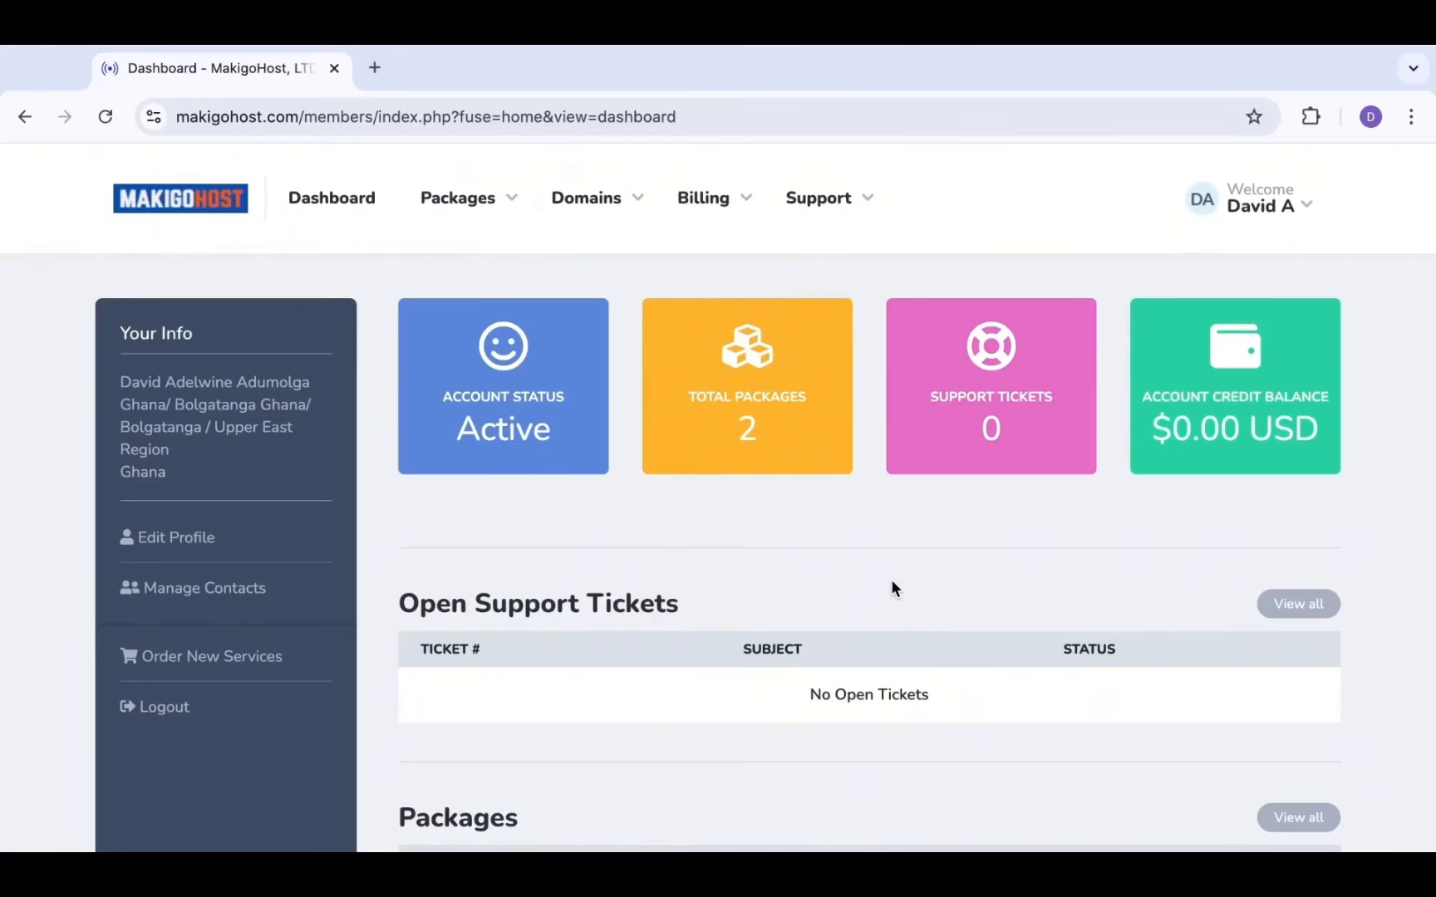
Review the dashboard's Packages and Domains tables: account Active, 2 packages, $0.00 USD credit
scroll(891, 582, down, 2)
scroll(891, 582, up, 2)
scroll(892, 585, down, 4)
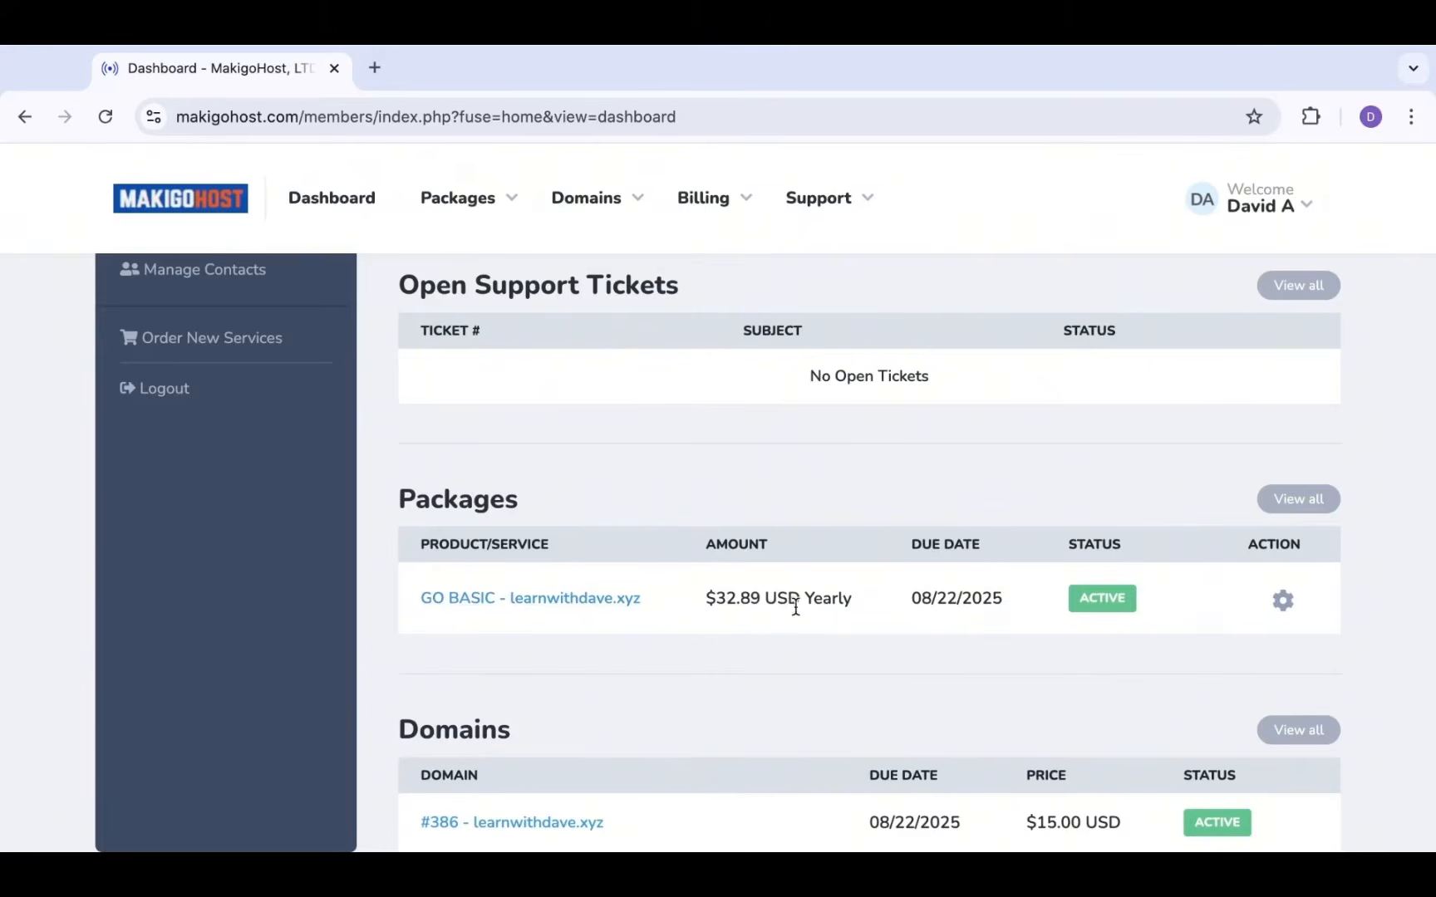
scroll(830, 621, up, 4)
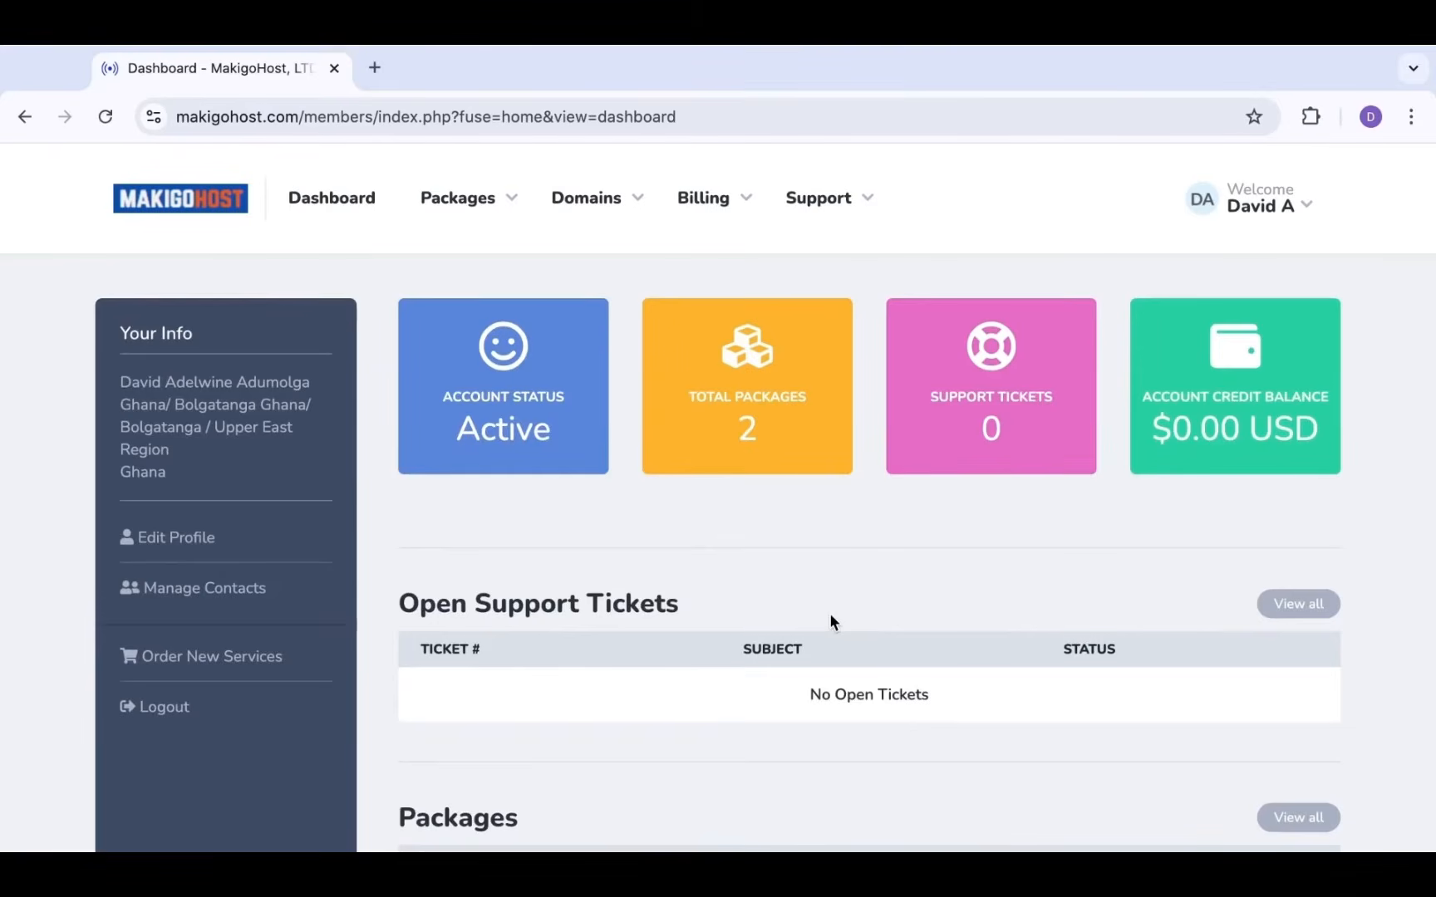
scroll(830, 621, down, 2)
scroll(830, 621, up, 2)
scroll(767, 549, down, 2)
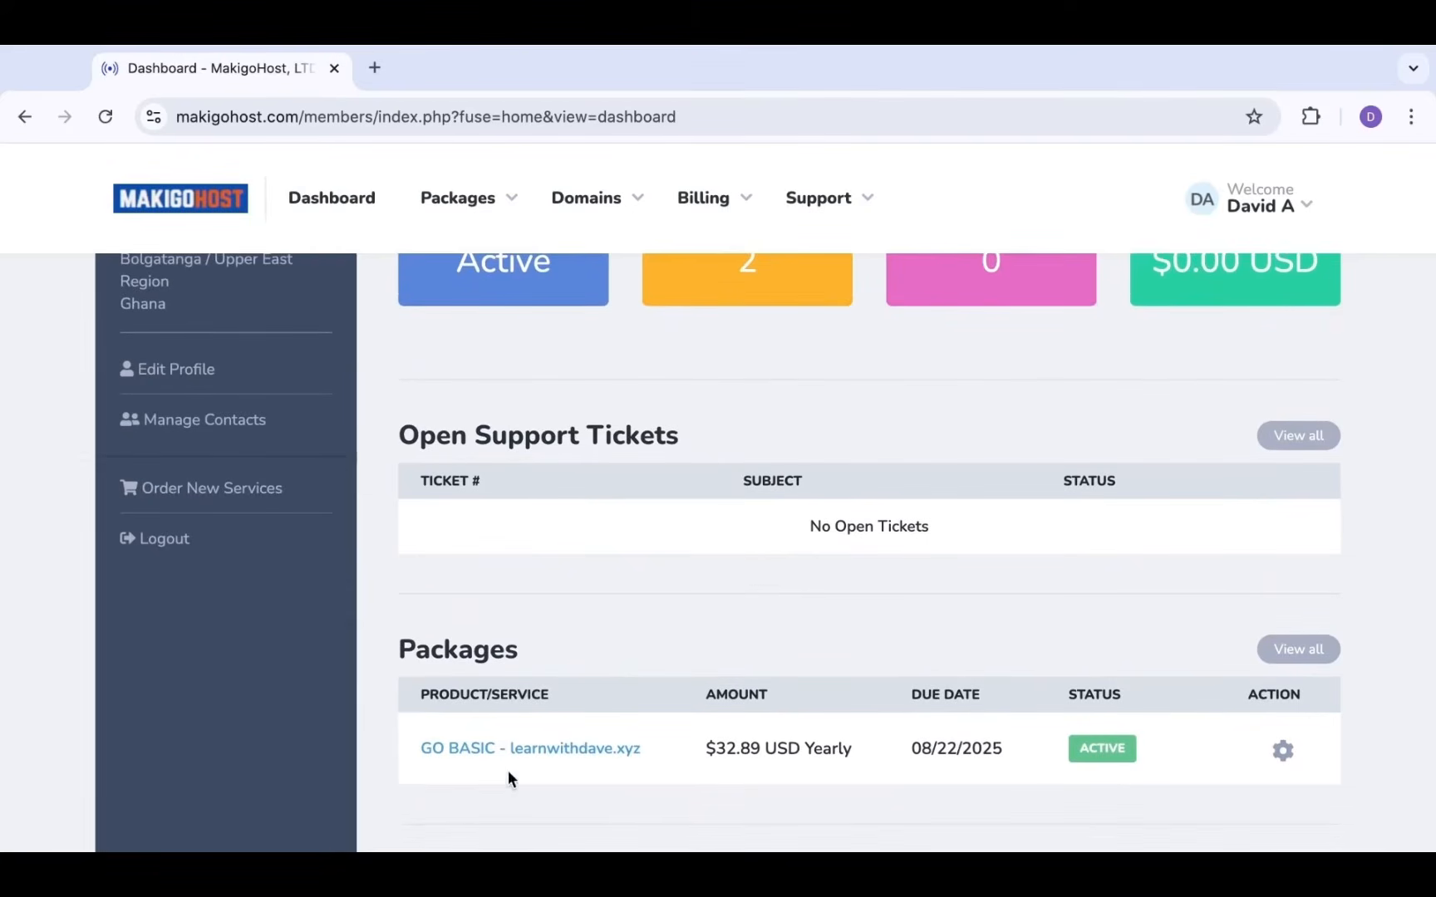
scroll(665, 703, down, 2)
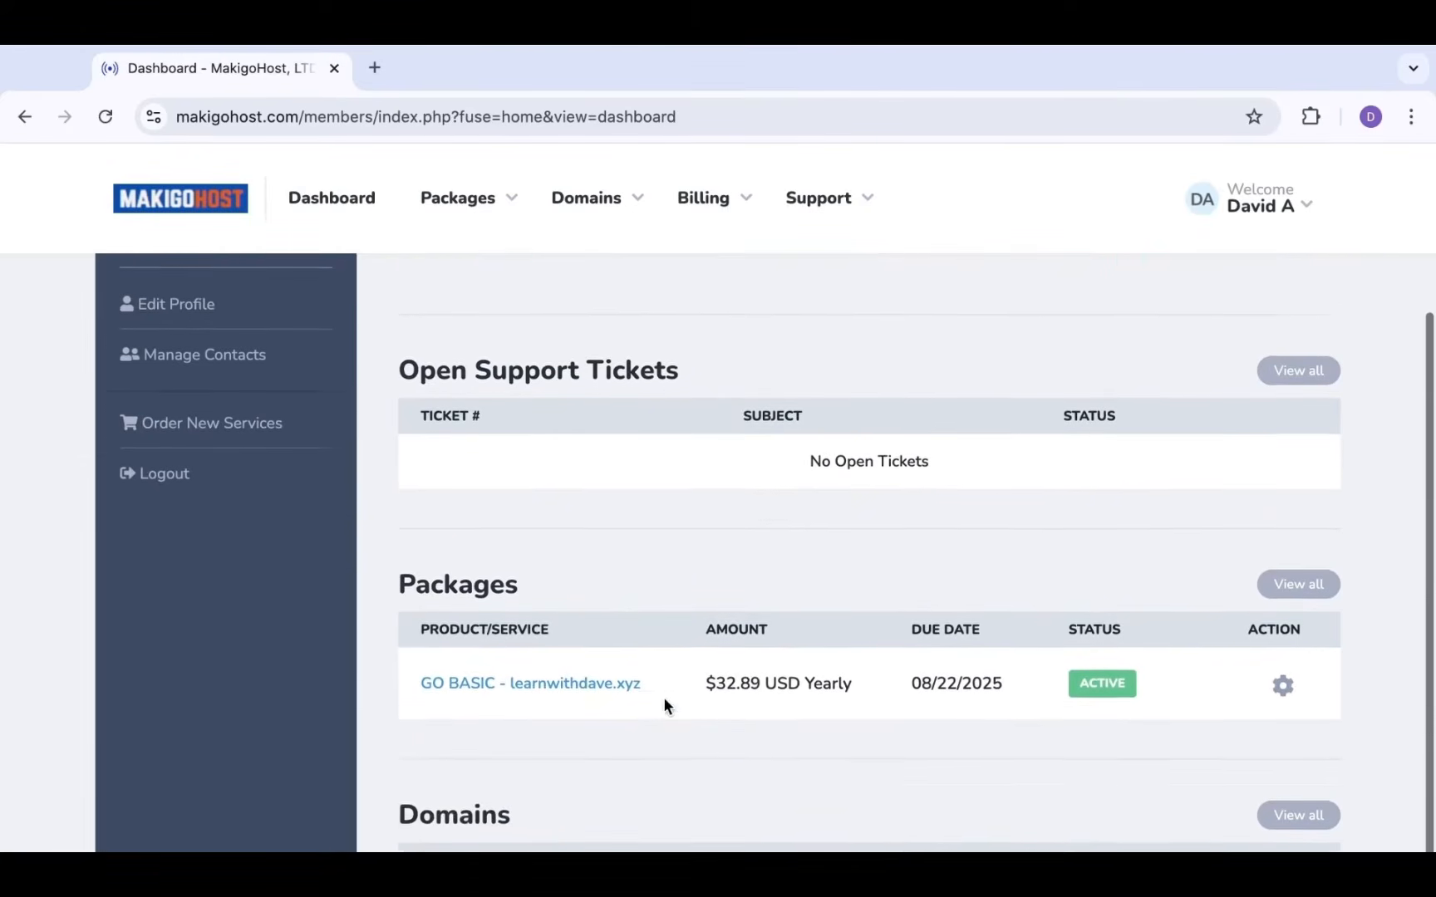
scroll(663, 697, down, 1)
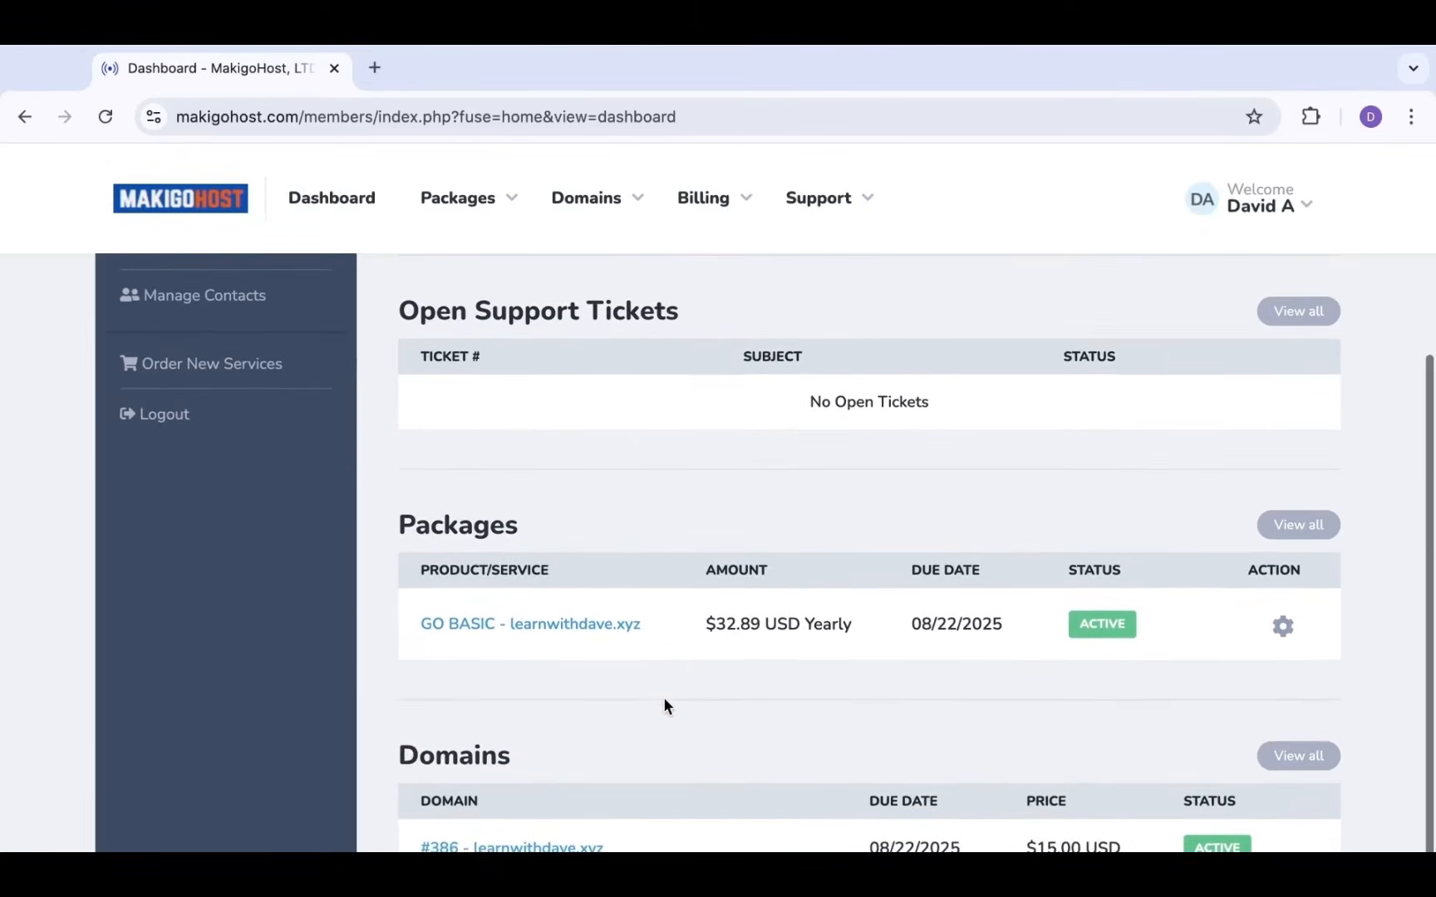
scroll(666, 669, up, 1)
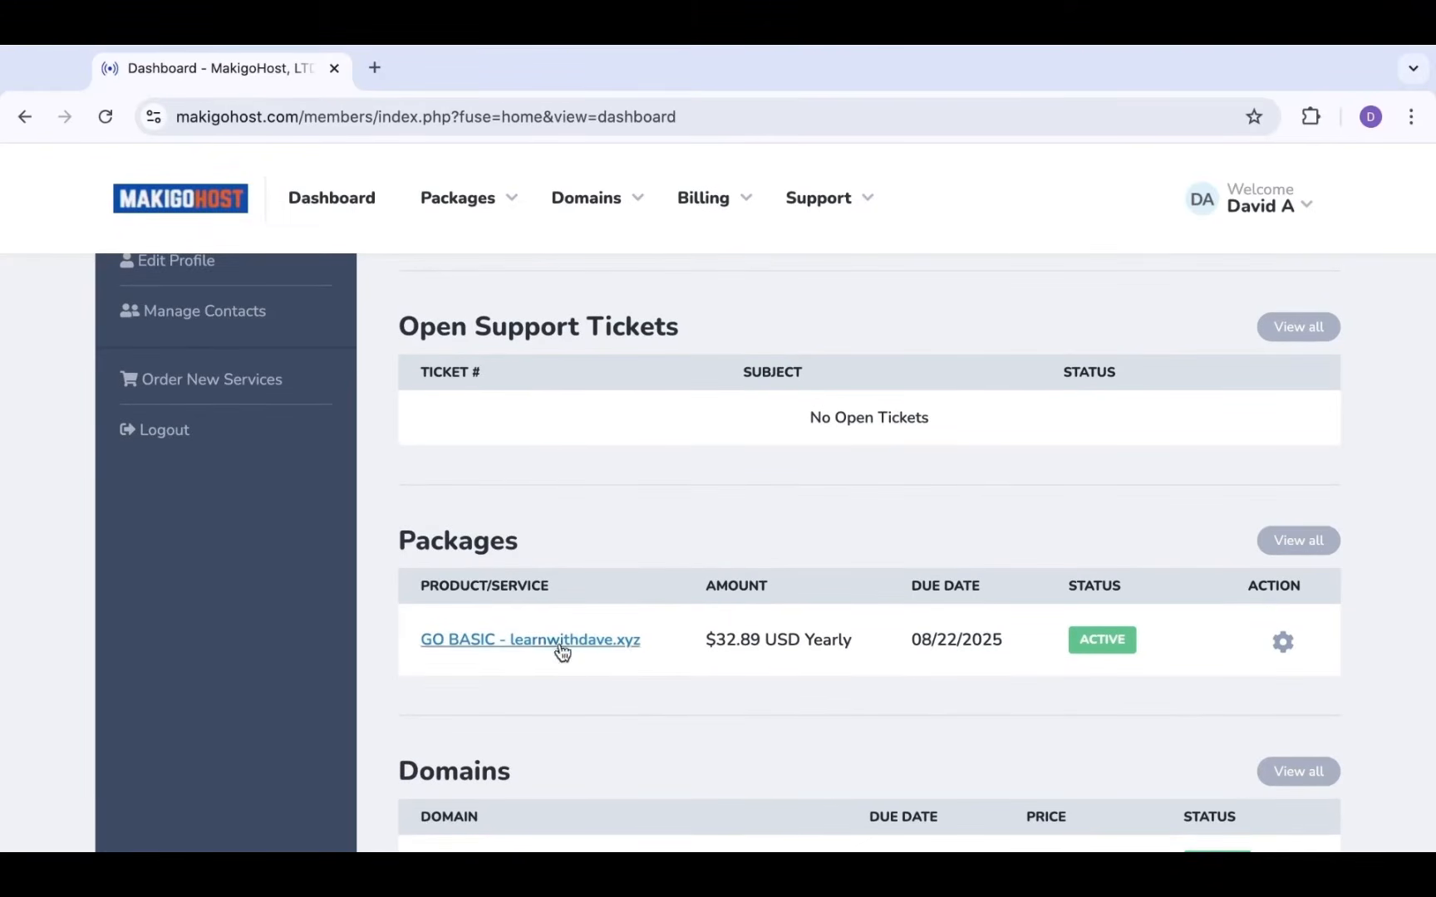
scroll(682, 569, up, 2)
scroll(682, 570, up, 2)
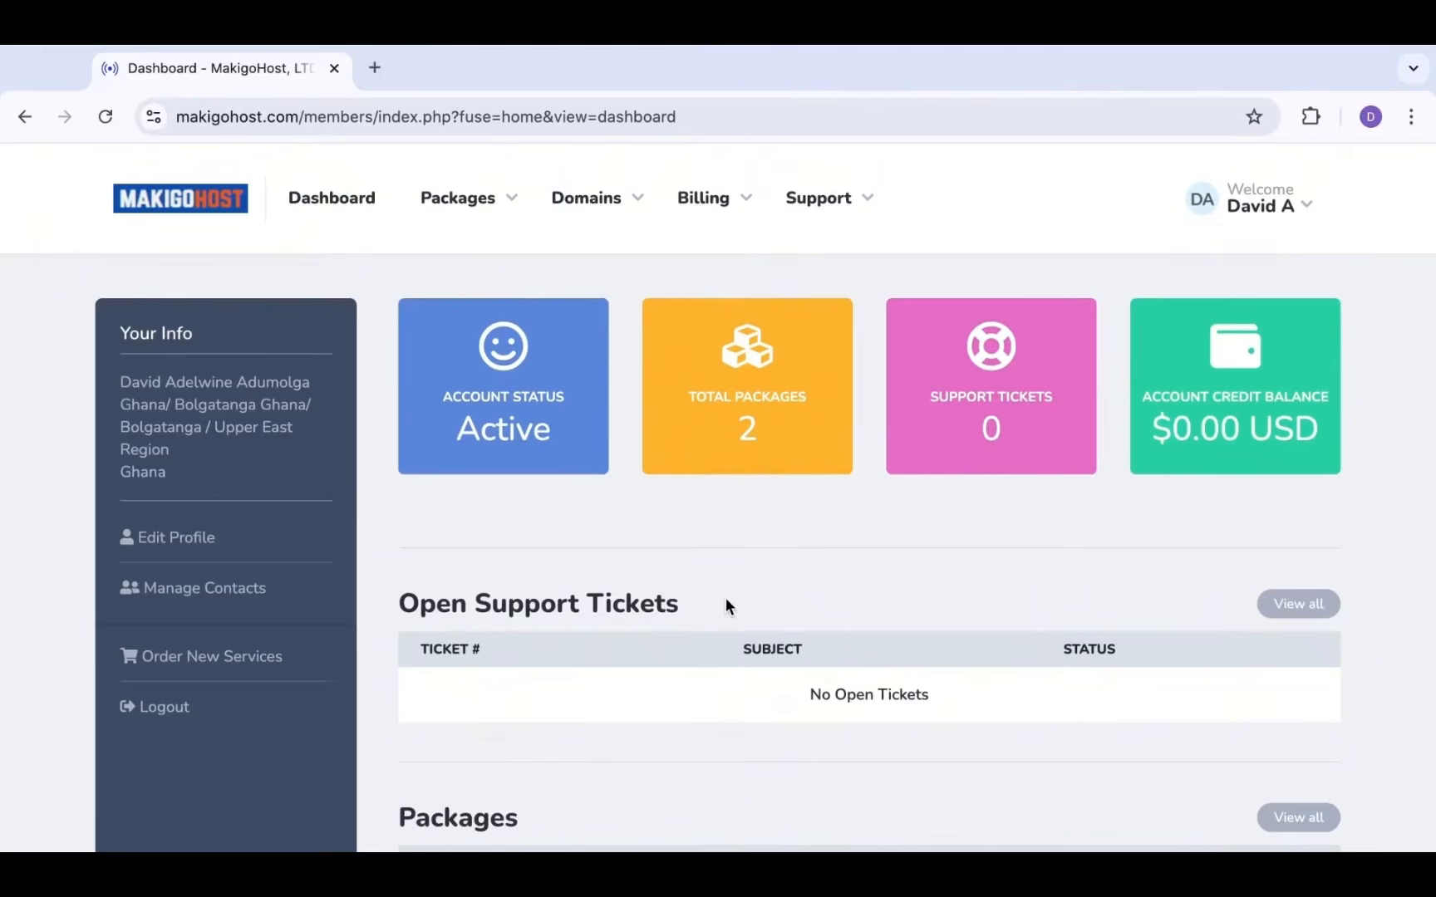
Open the GO BASIC hosting invoice from My Invoices' Paid list and review it
click(725, 213)
click(706, 247)
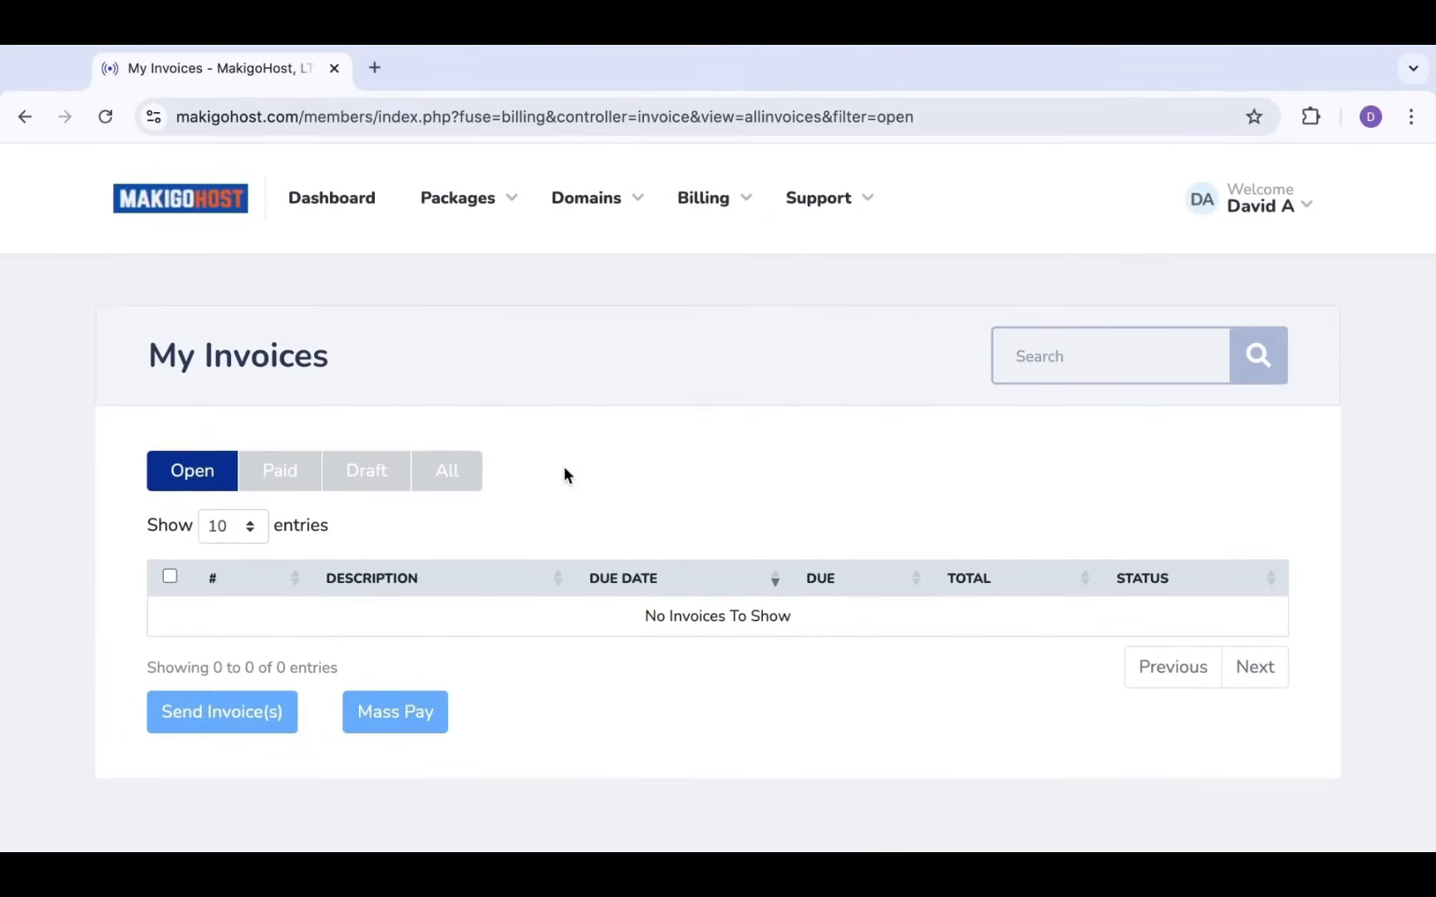
click(282, 479)
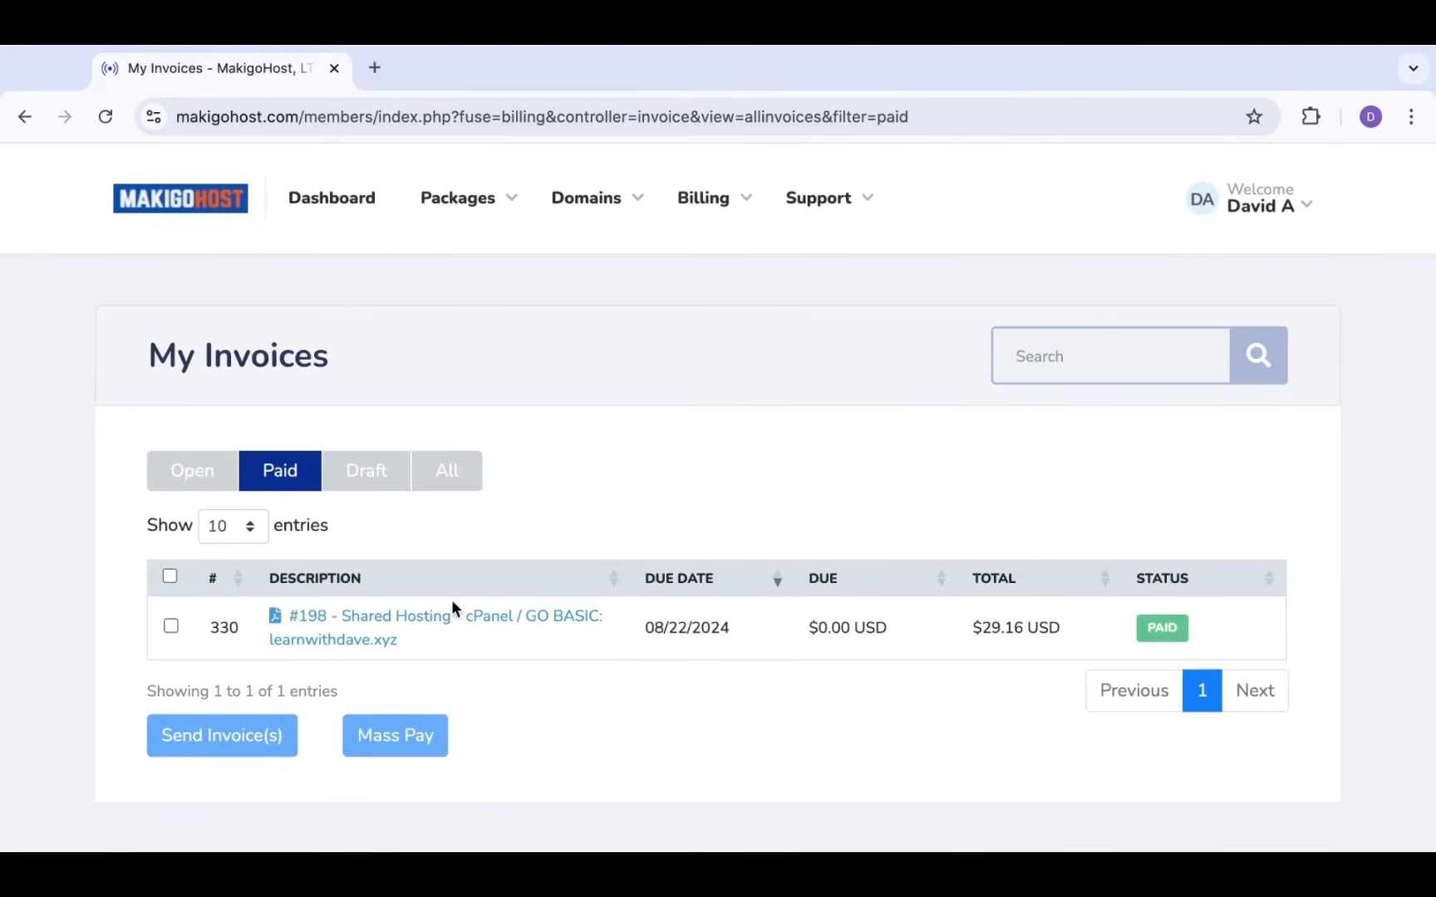
click(448, 622)
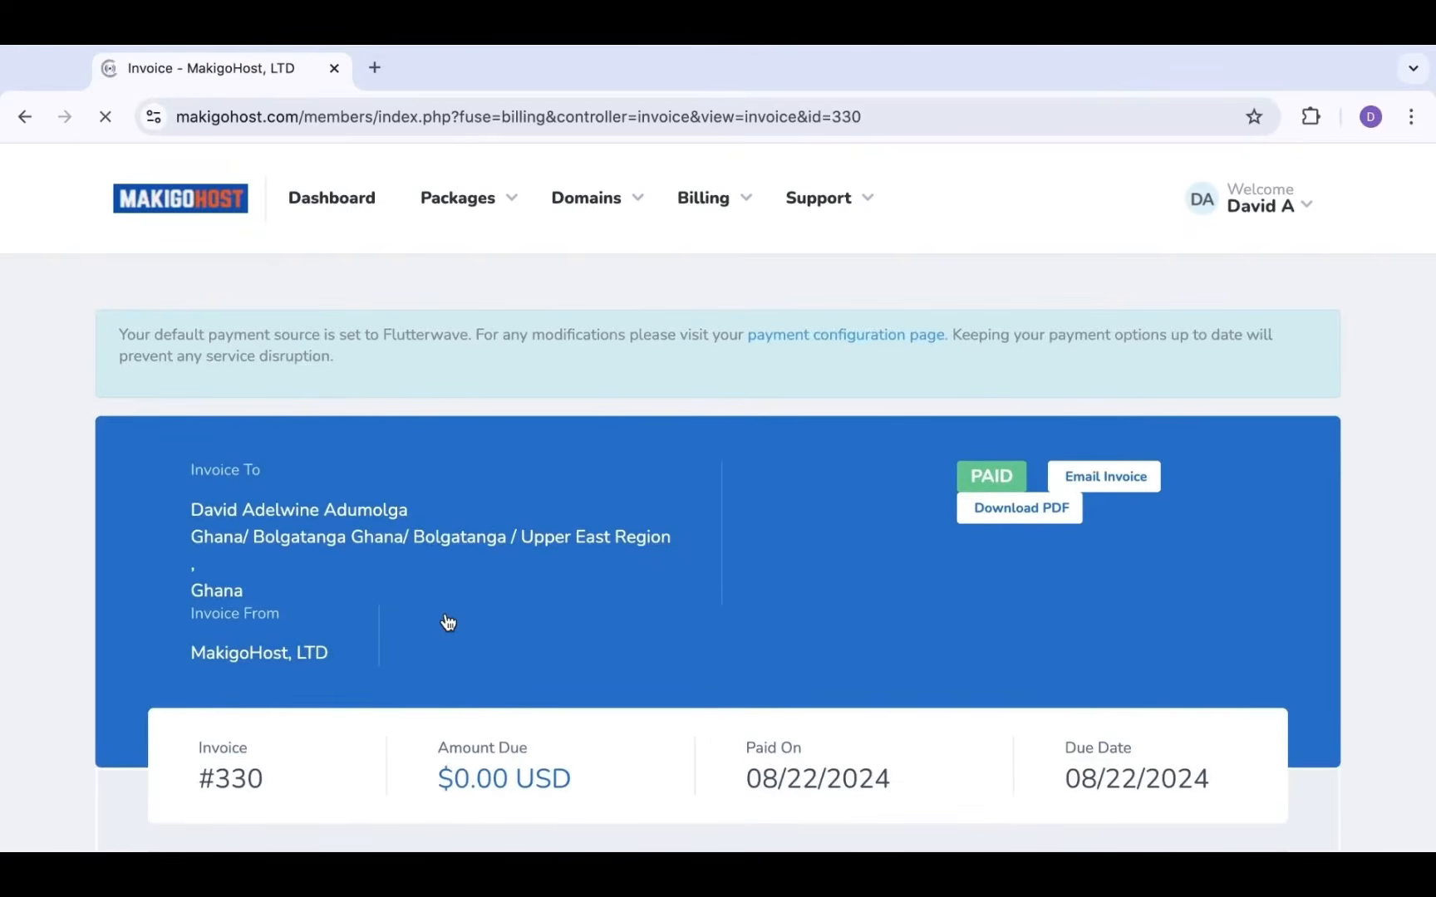
scroll(448, 623, down, 4)
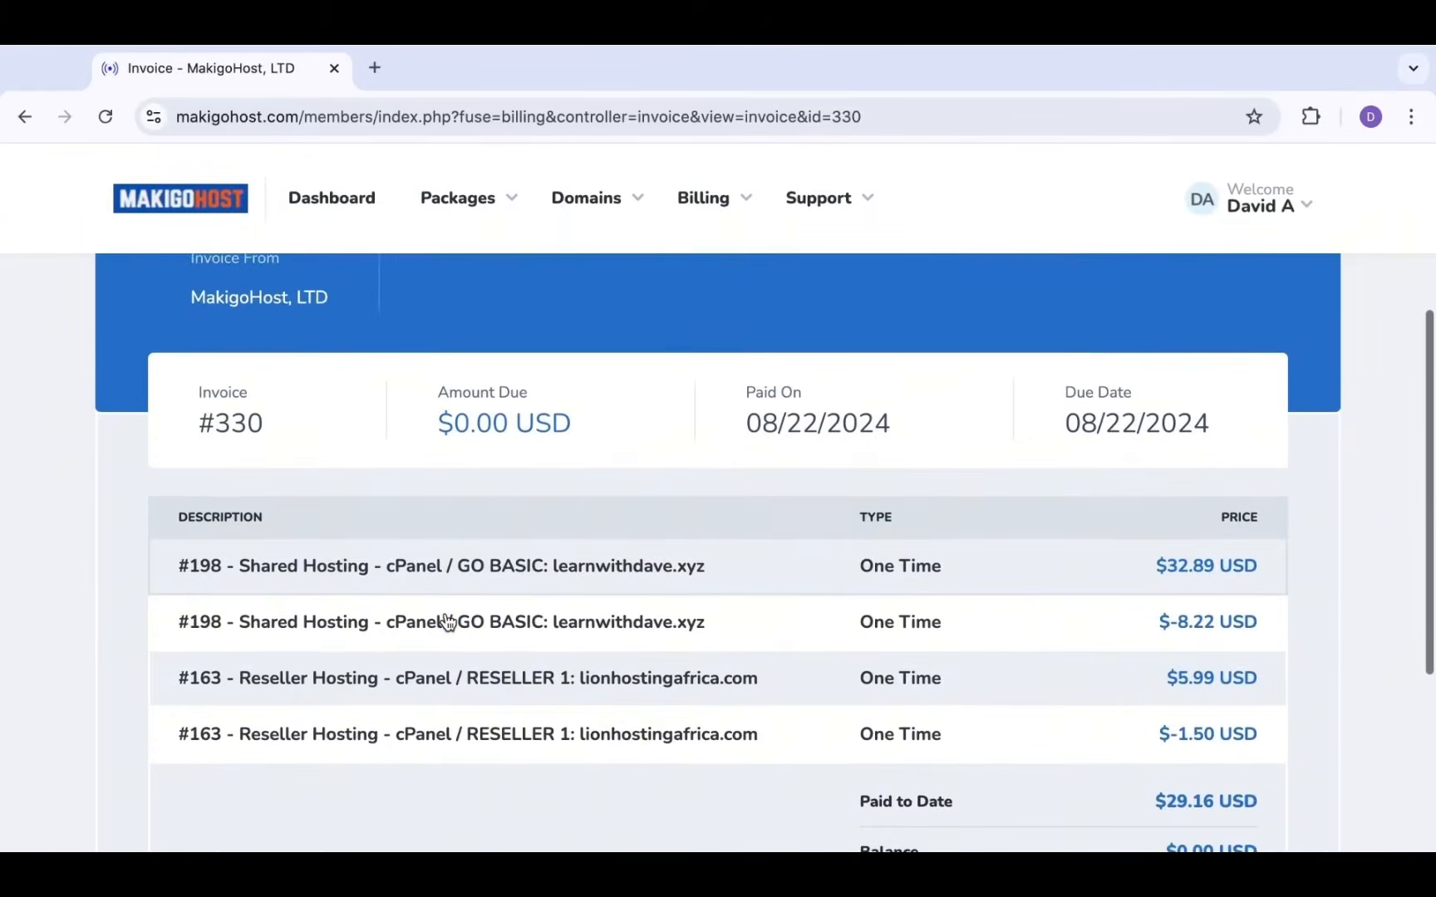
scroll(448, 622, down, 7)
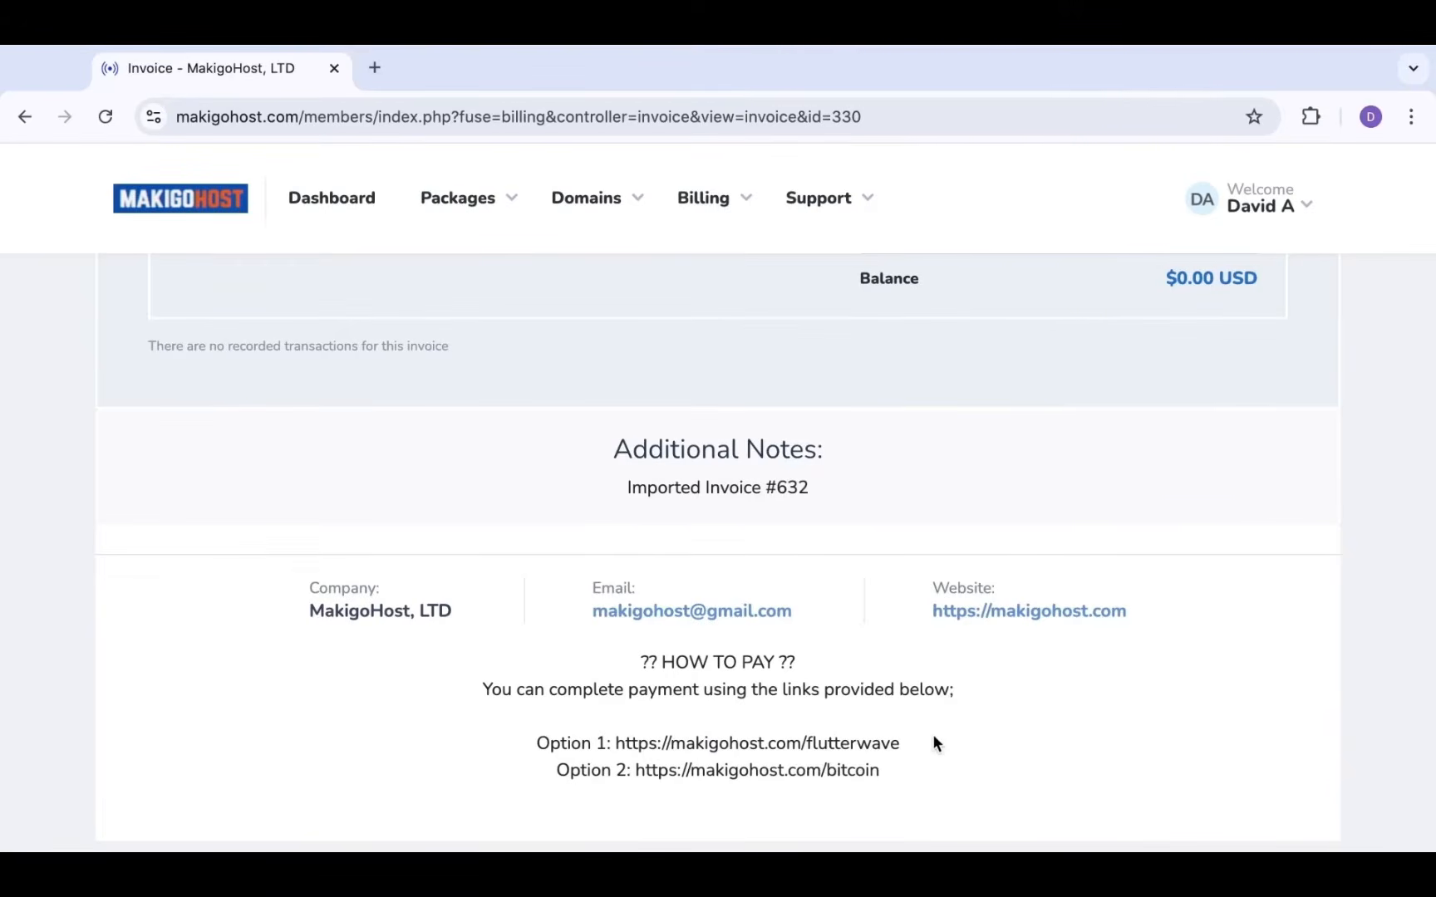
scroll(937, 762, up, 1)
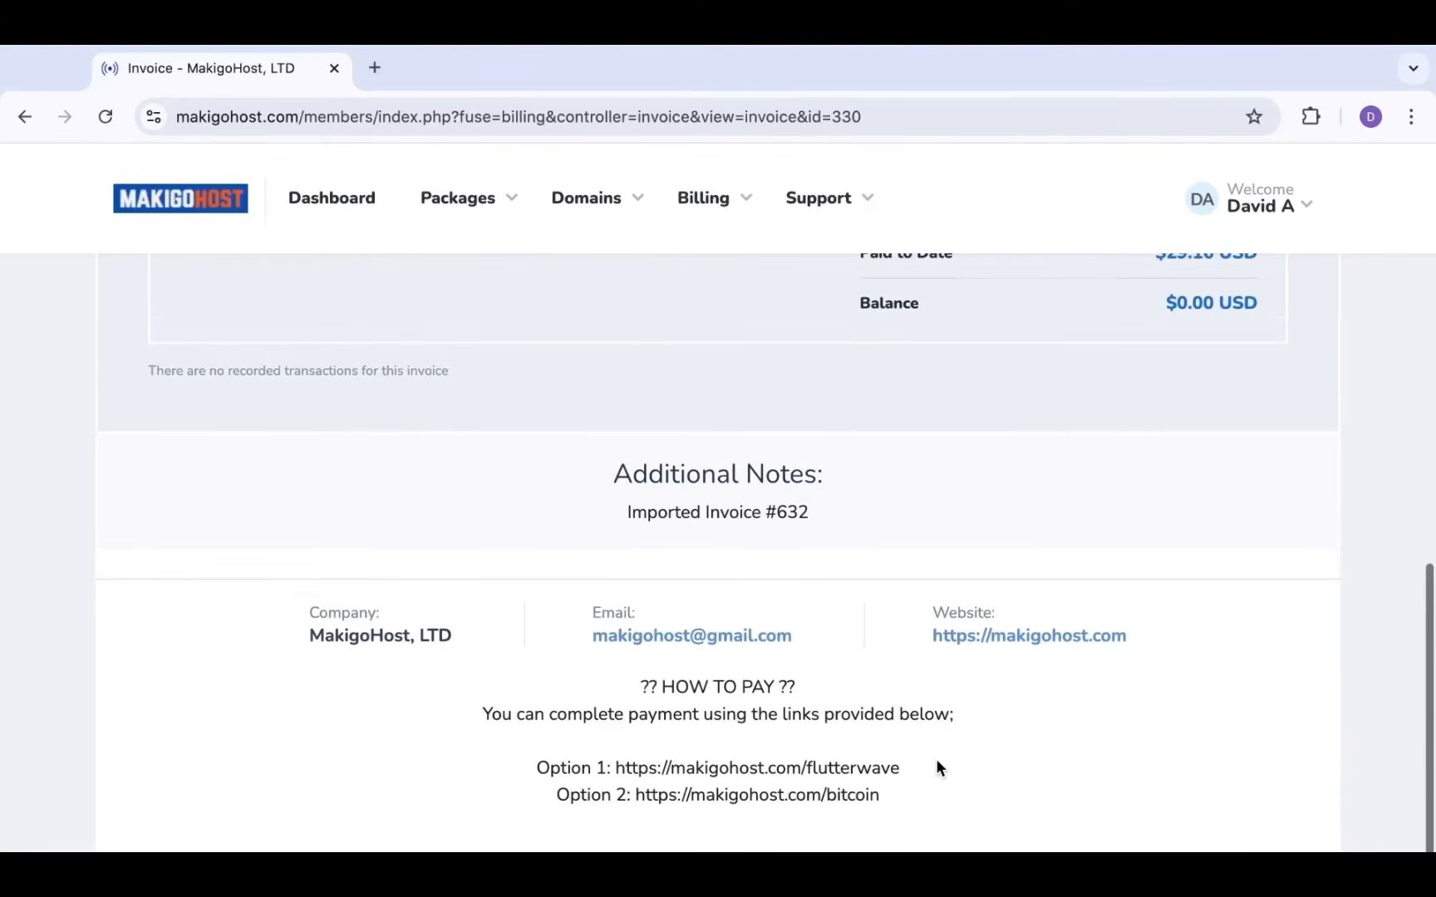
scroll(936, 762, down, 1)
scroll(938, 766, up, 10)
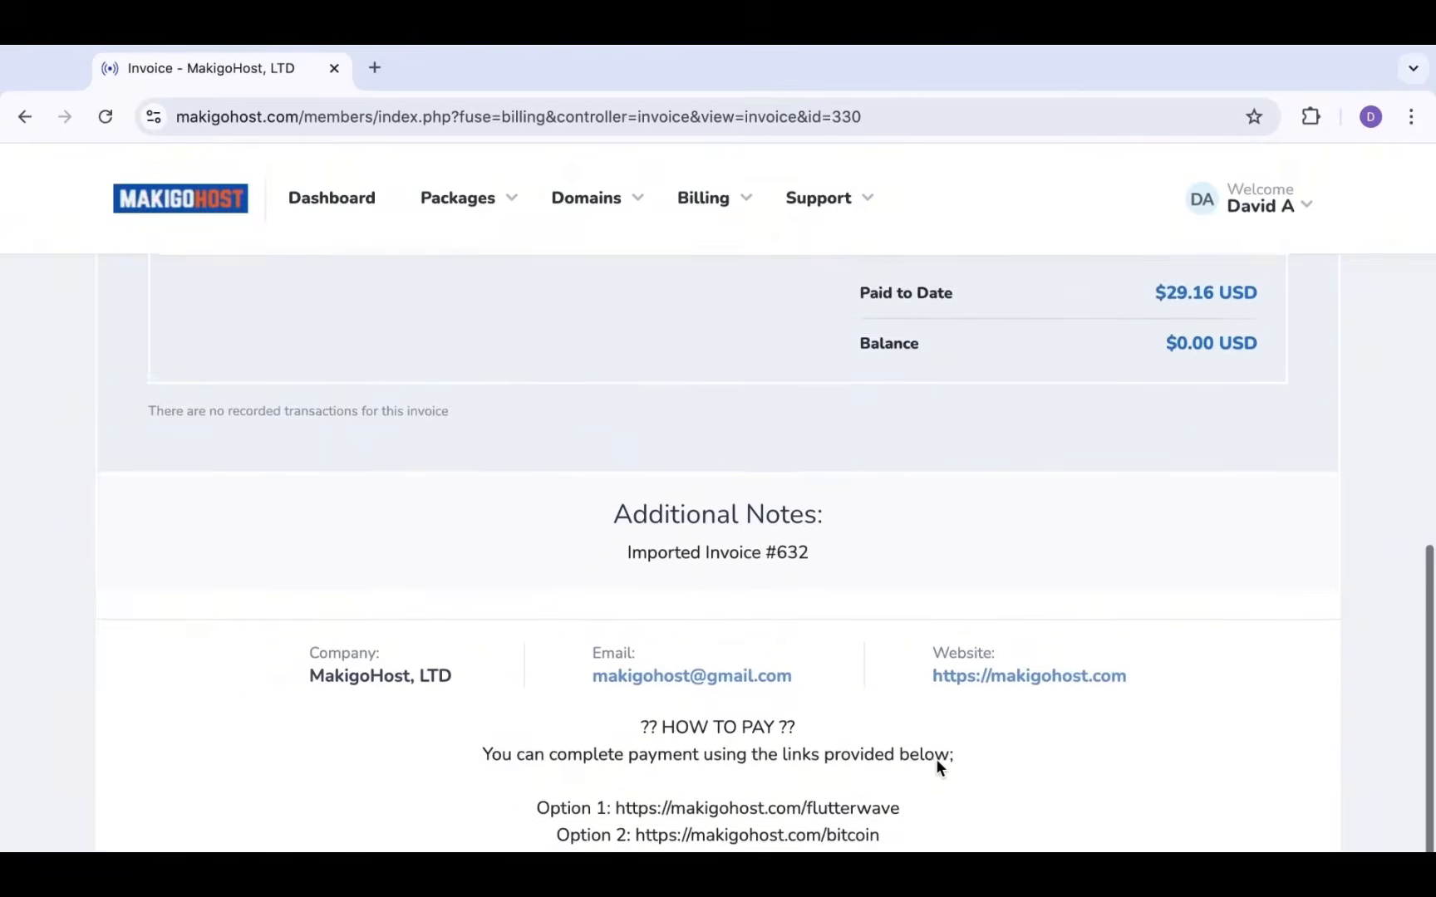
scroll(765, 595, down, 4)
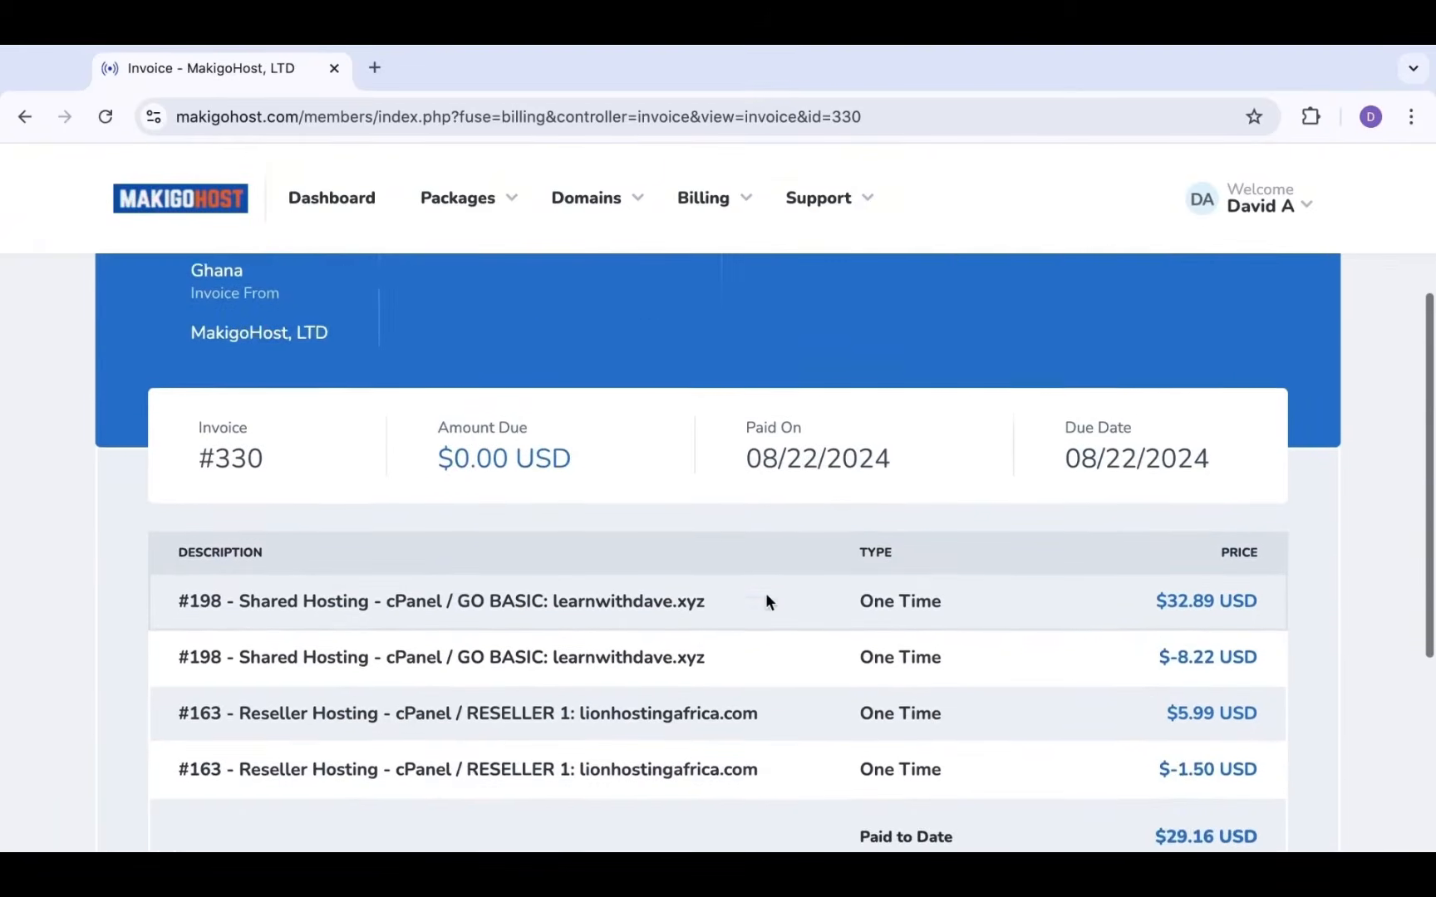
scroll(765, 595, up, 7)
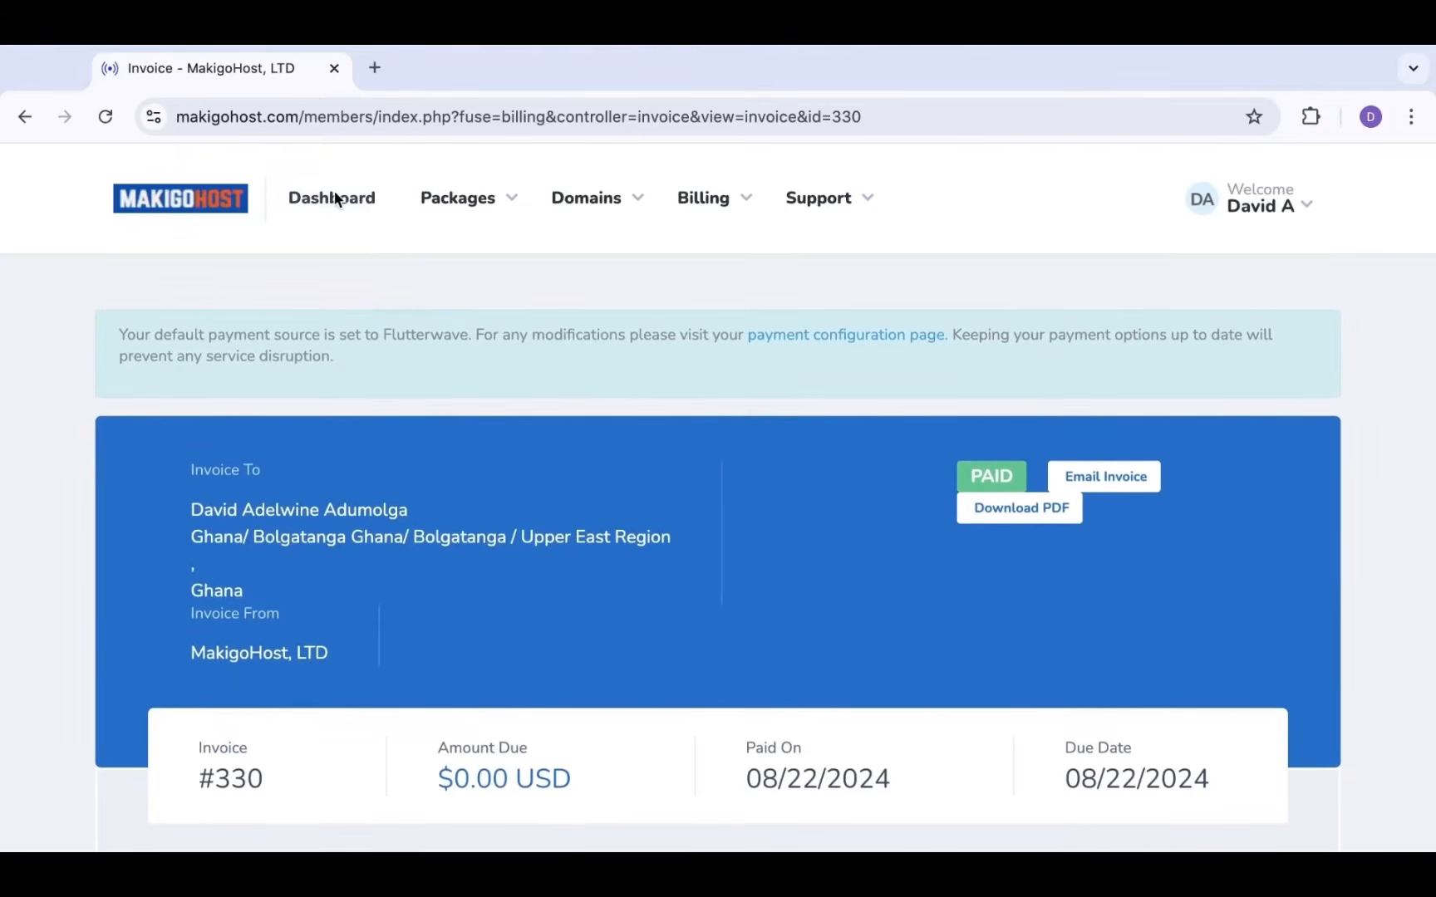
Open the GO BASIC package details for learnwithdave.xyz via Packages > My Packages
click(337, 217)
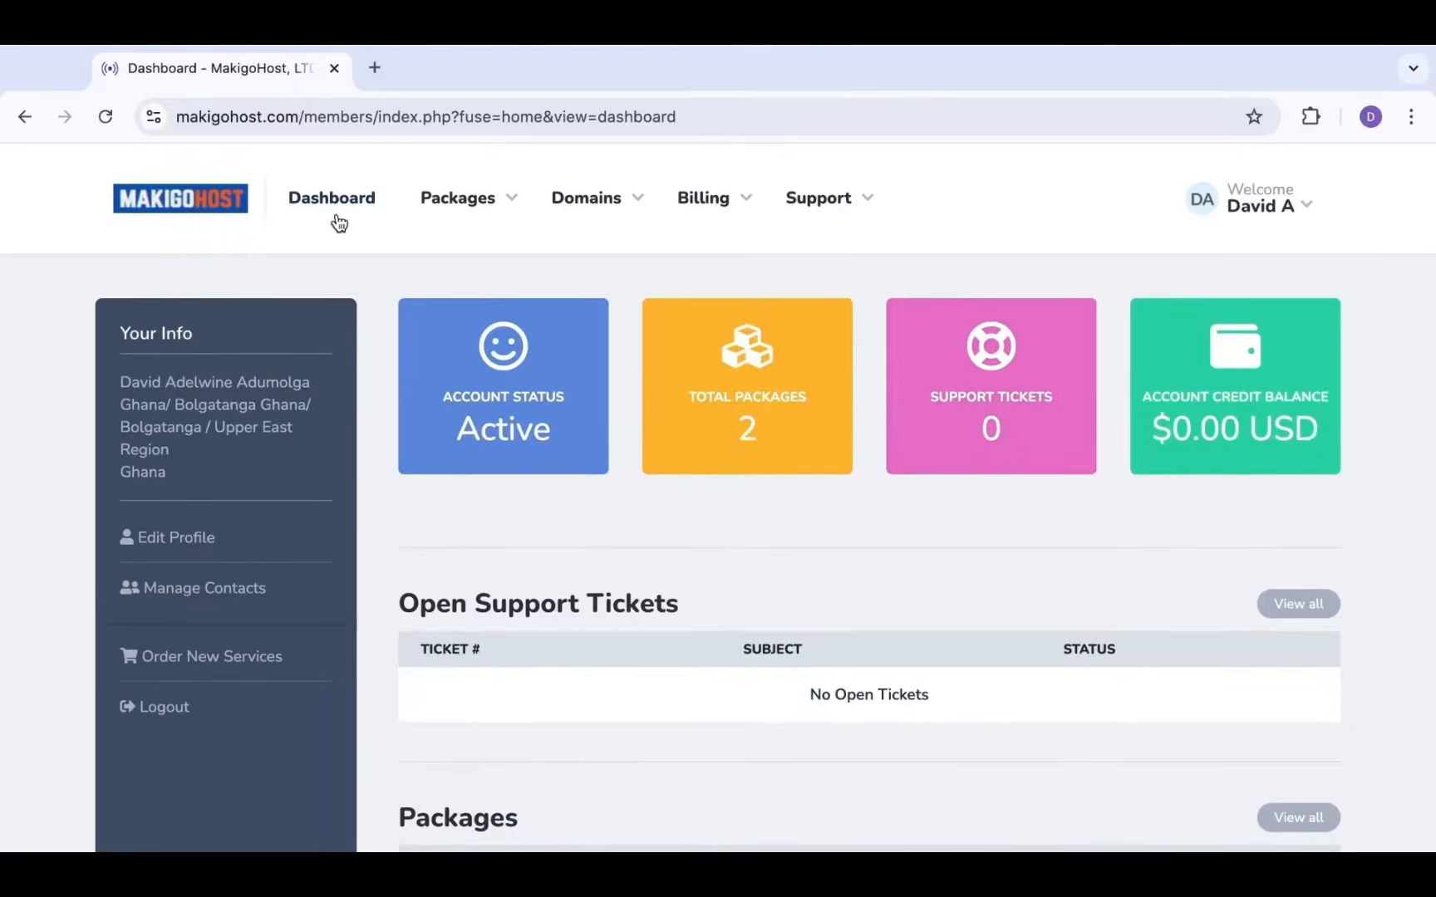
click(494, 212)
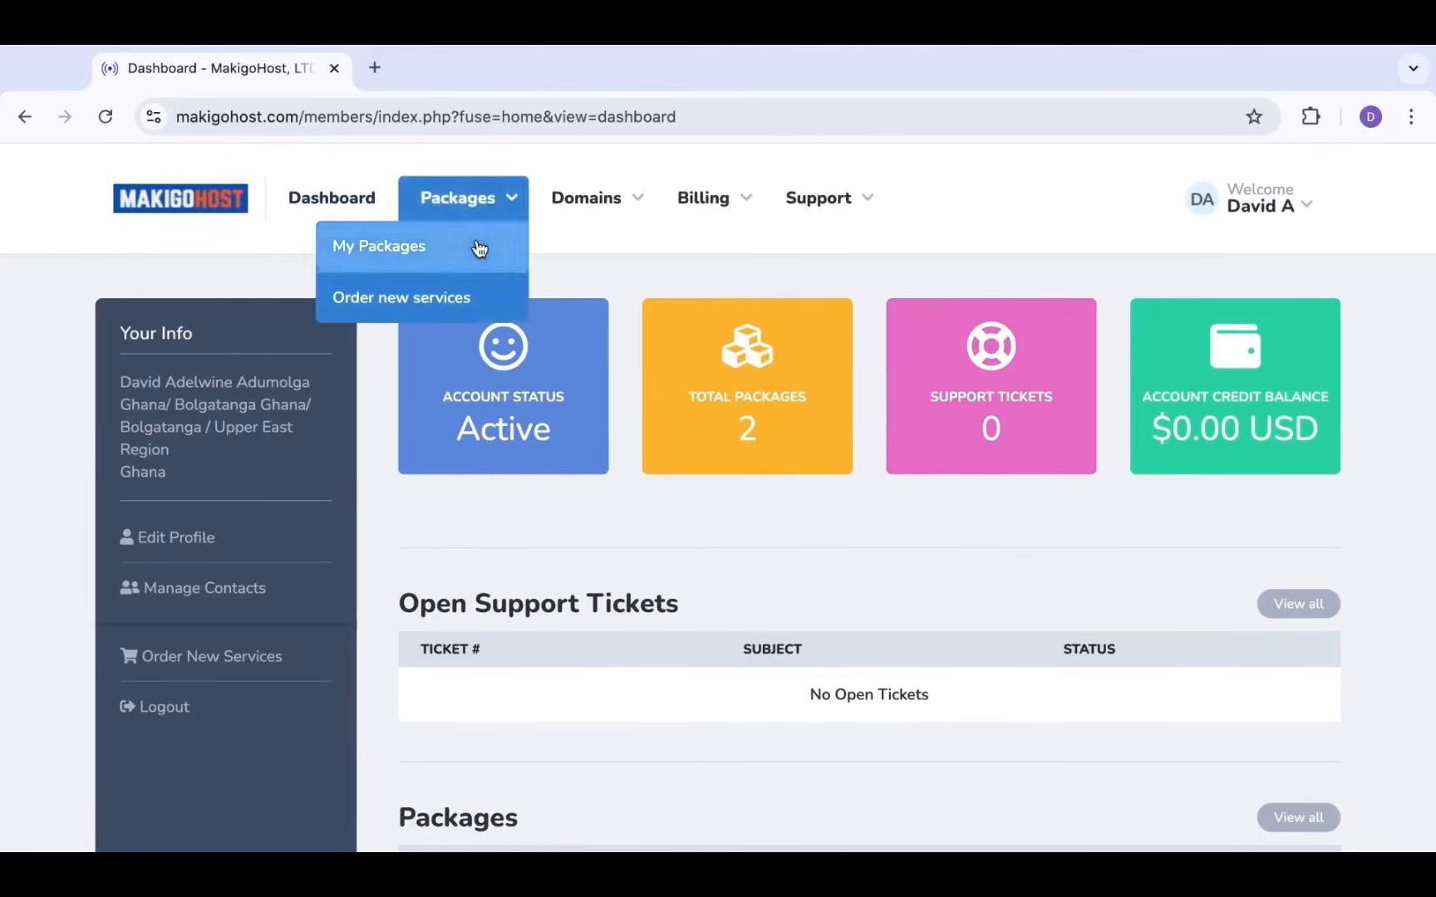
click(477, 244)
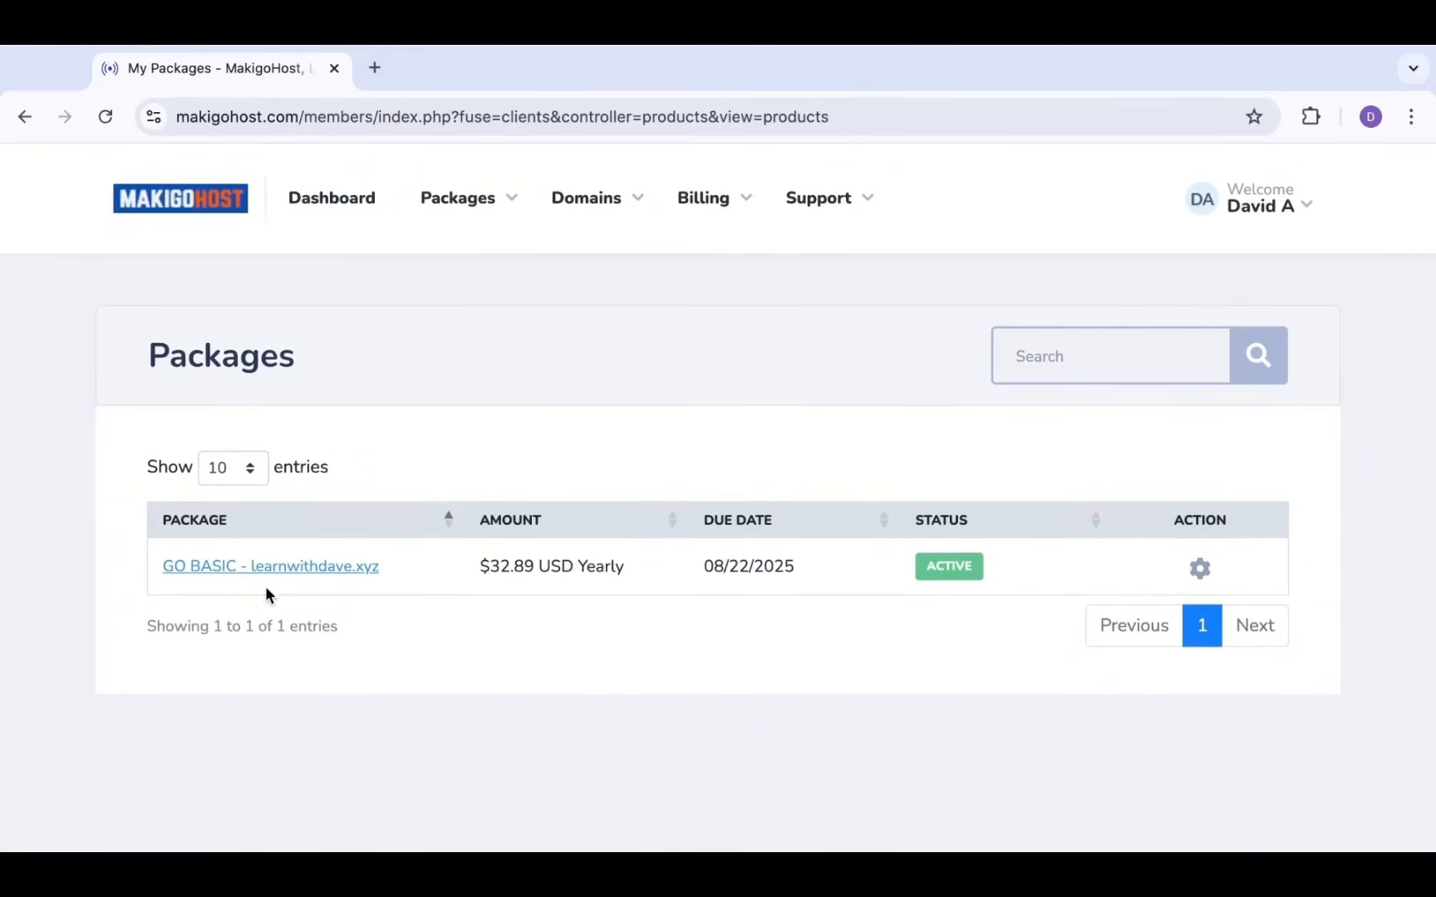
click(306, 572)
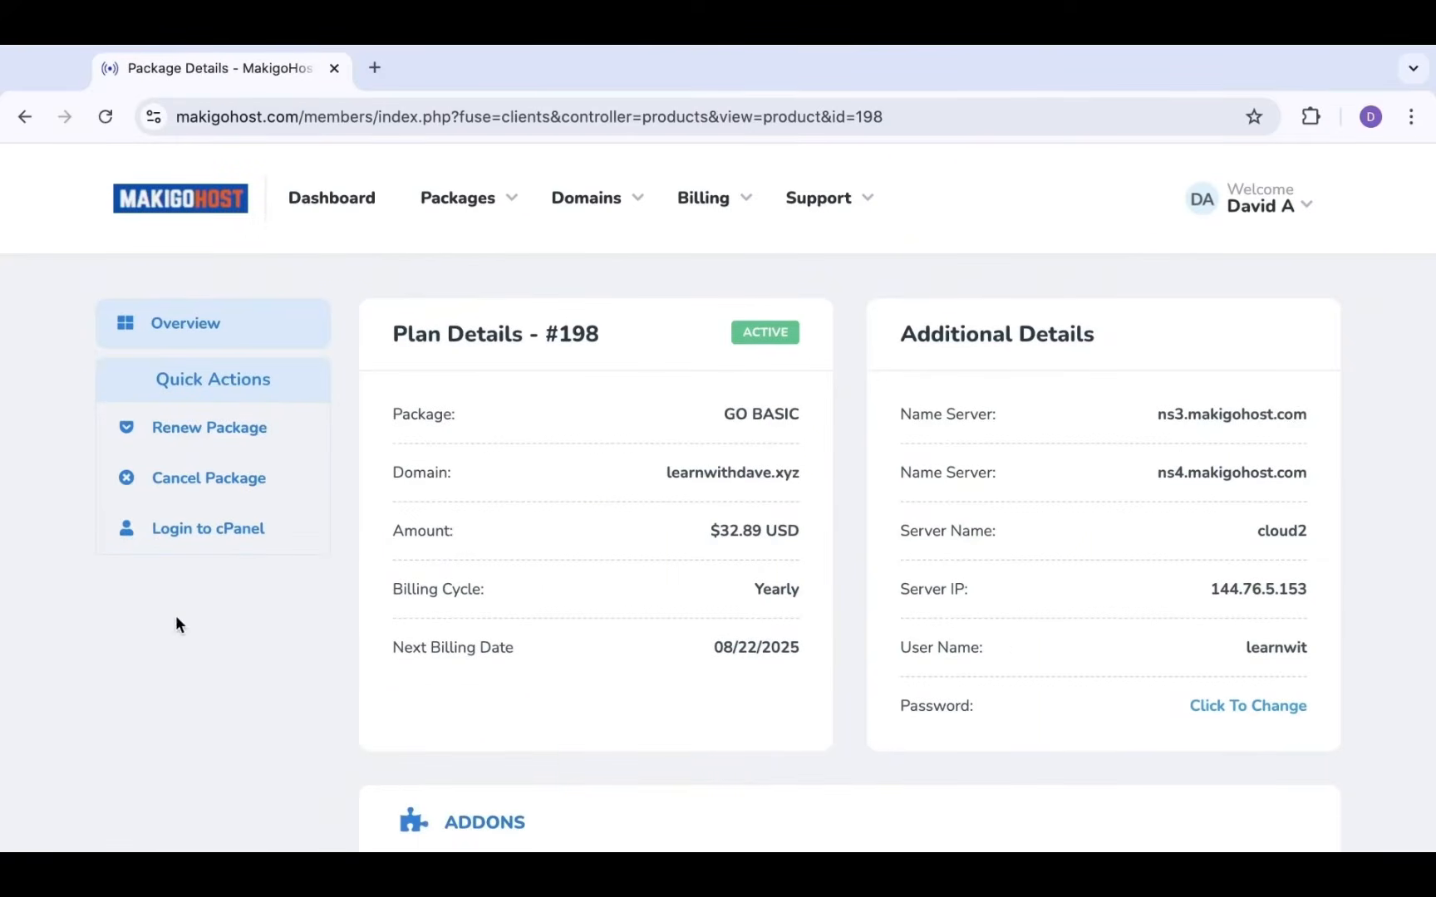
scroll(564, 663, down, 3)
scroll(564, 663, up, 3)
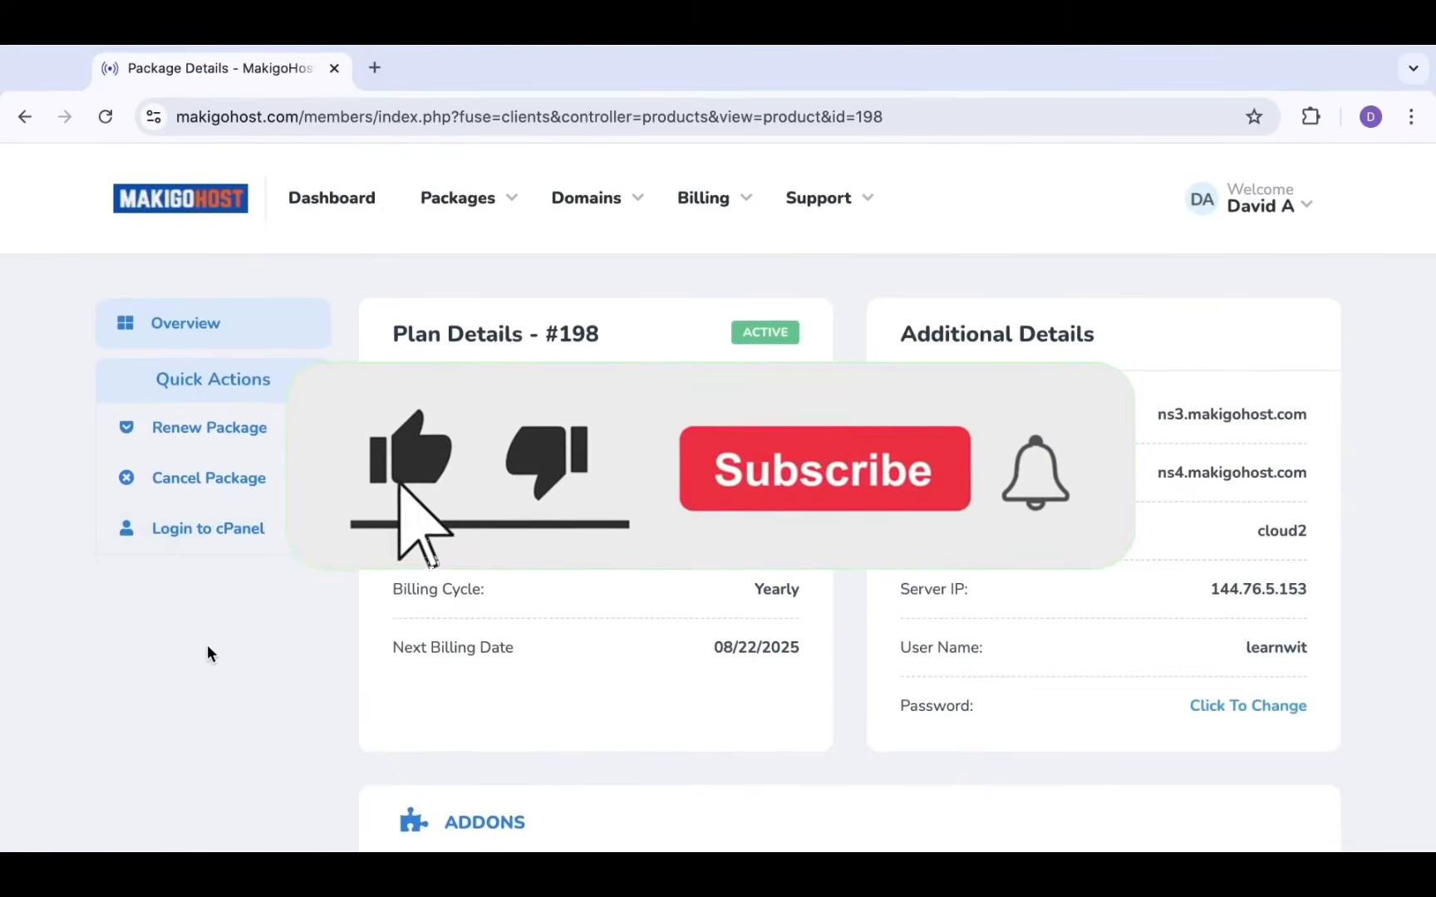
Log into cPanel for the GO BASIC plan in a new tab and browse its Tools page
click(200, 536)
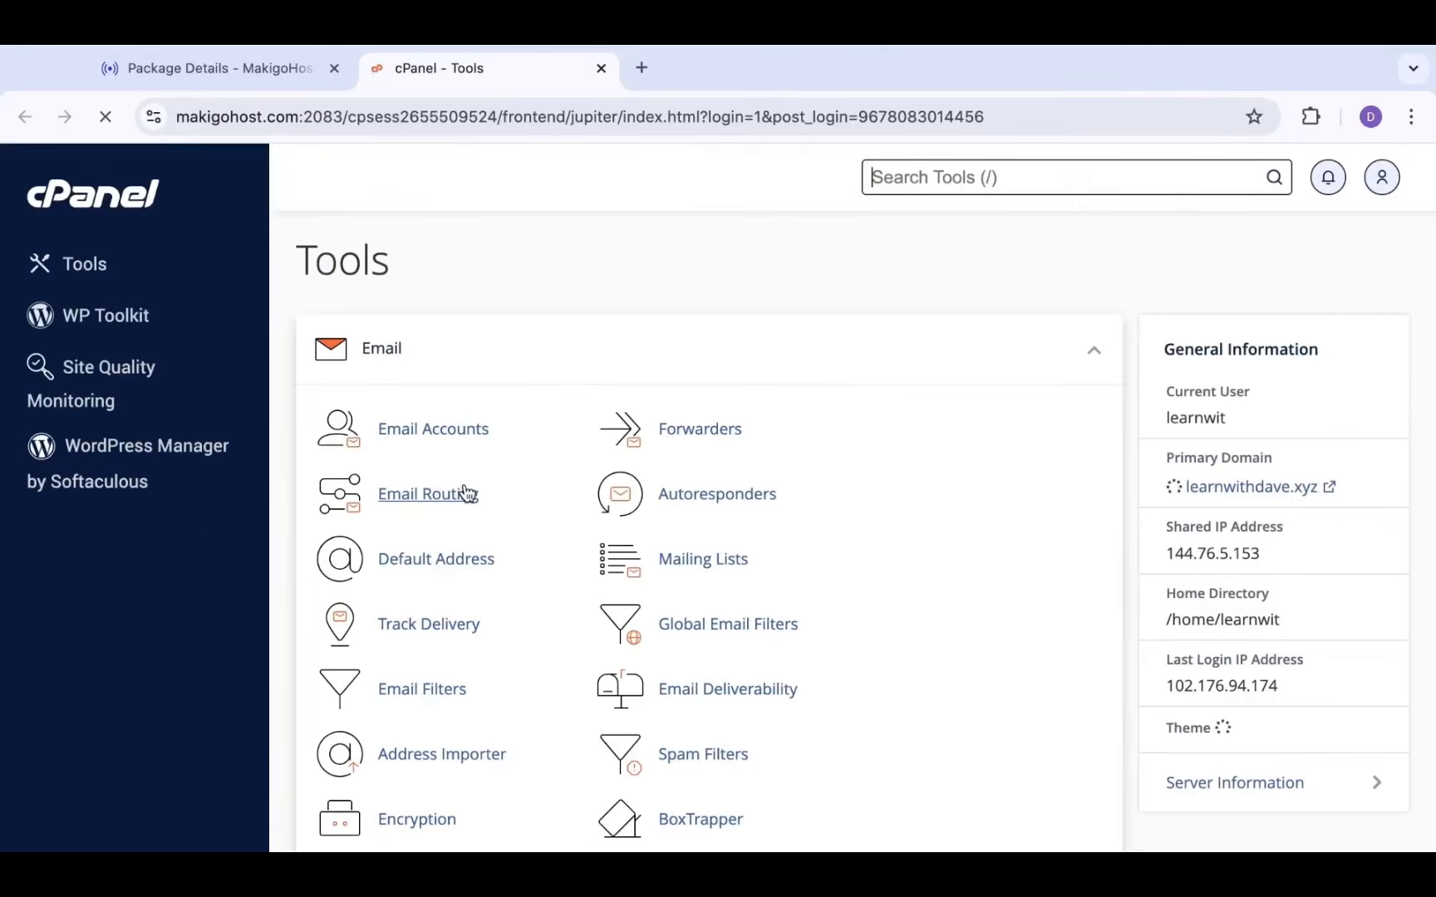
scroll(512, 573, down, 5)
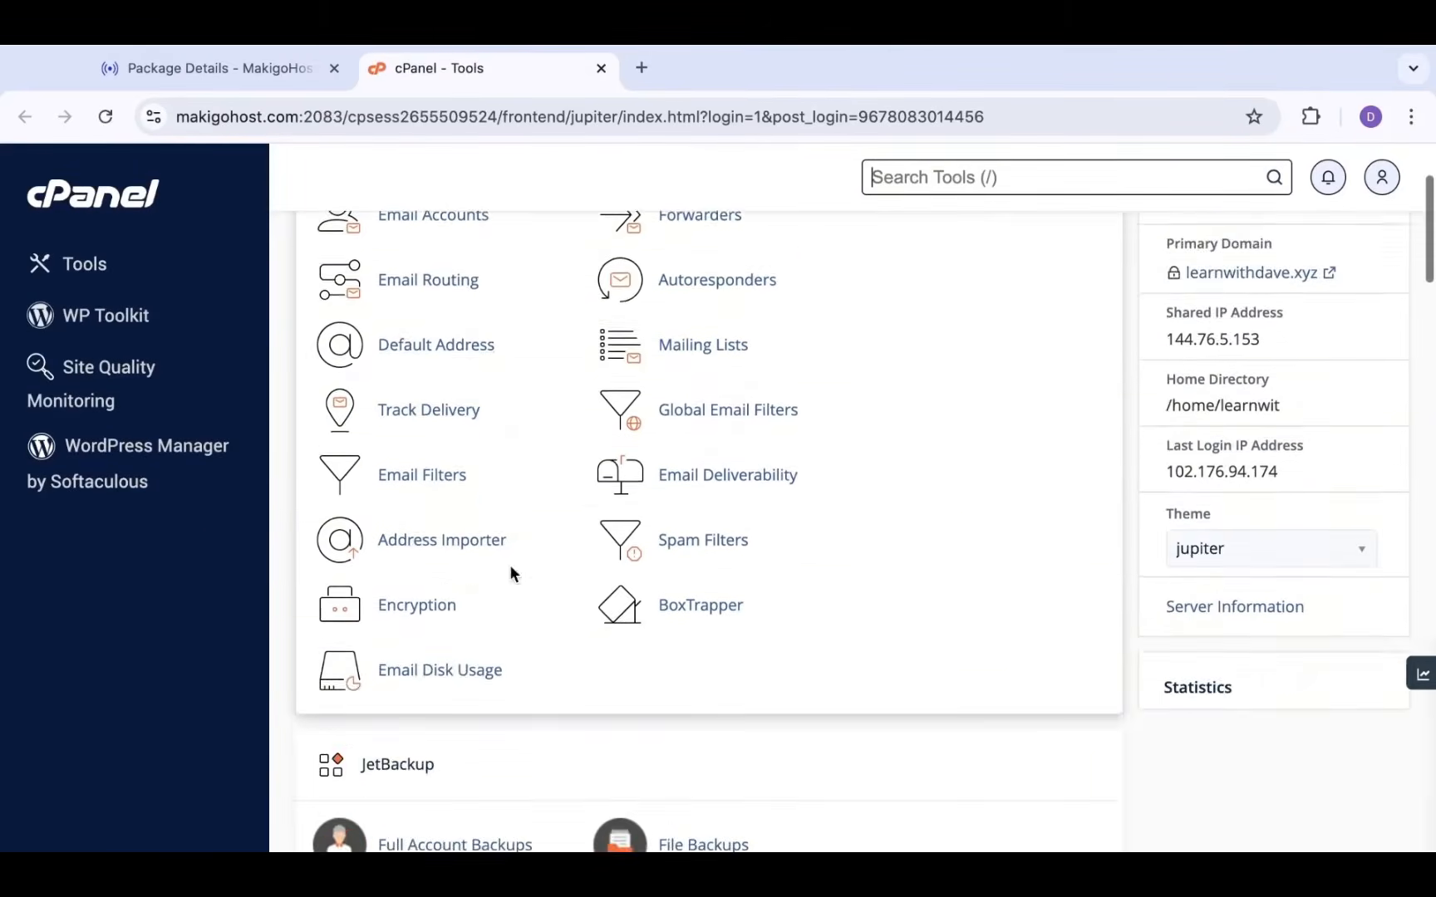
scroll(513, 574, down, 10)
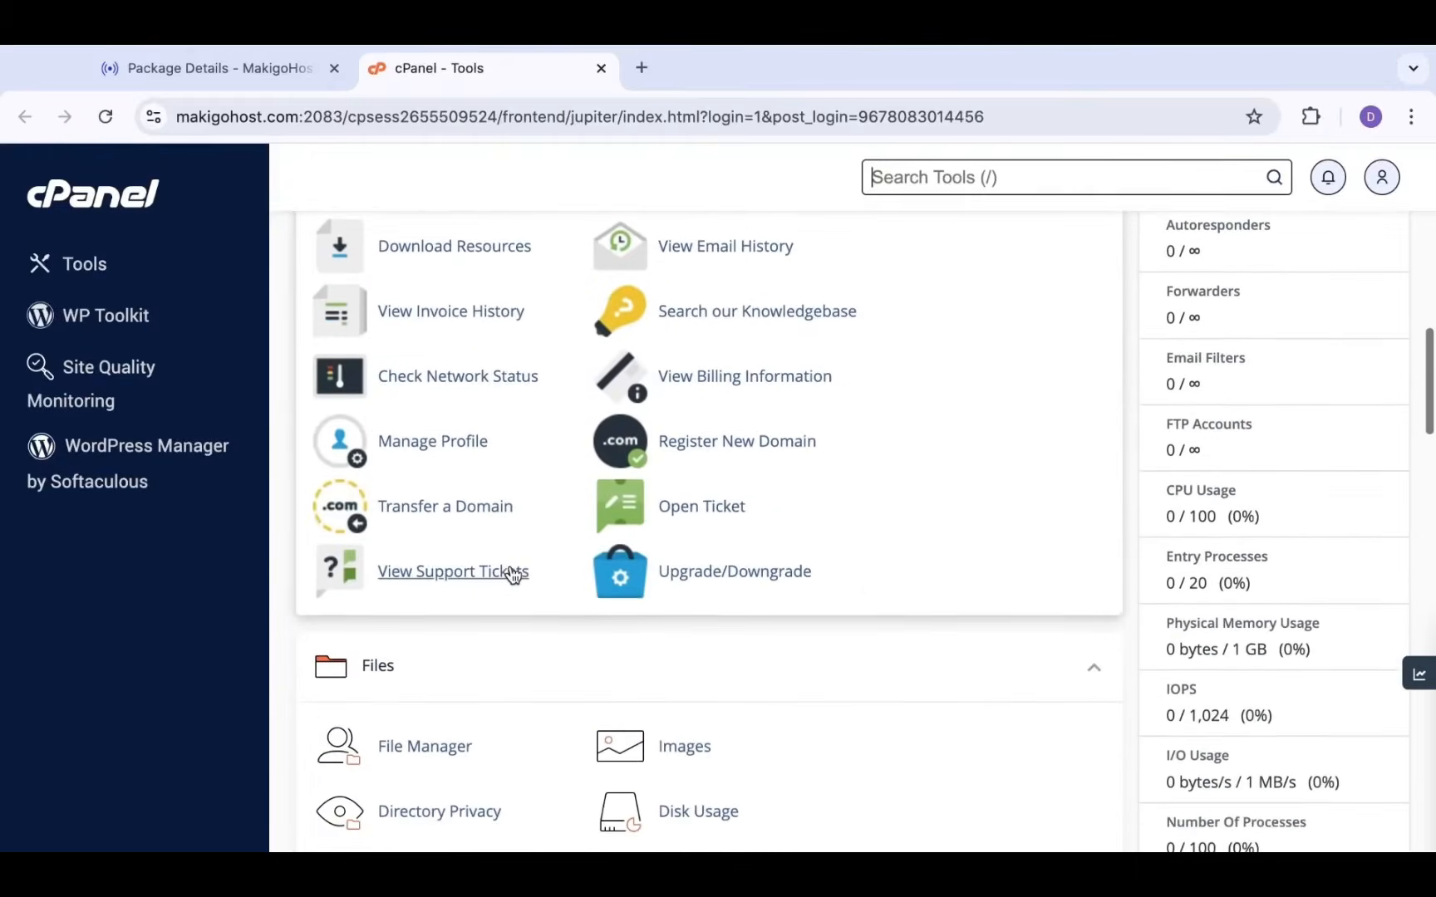
scroll(513, 573, up, 9)
scroll(513, 574, up, 6)
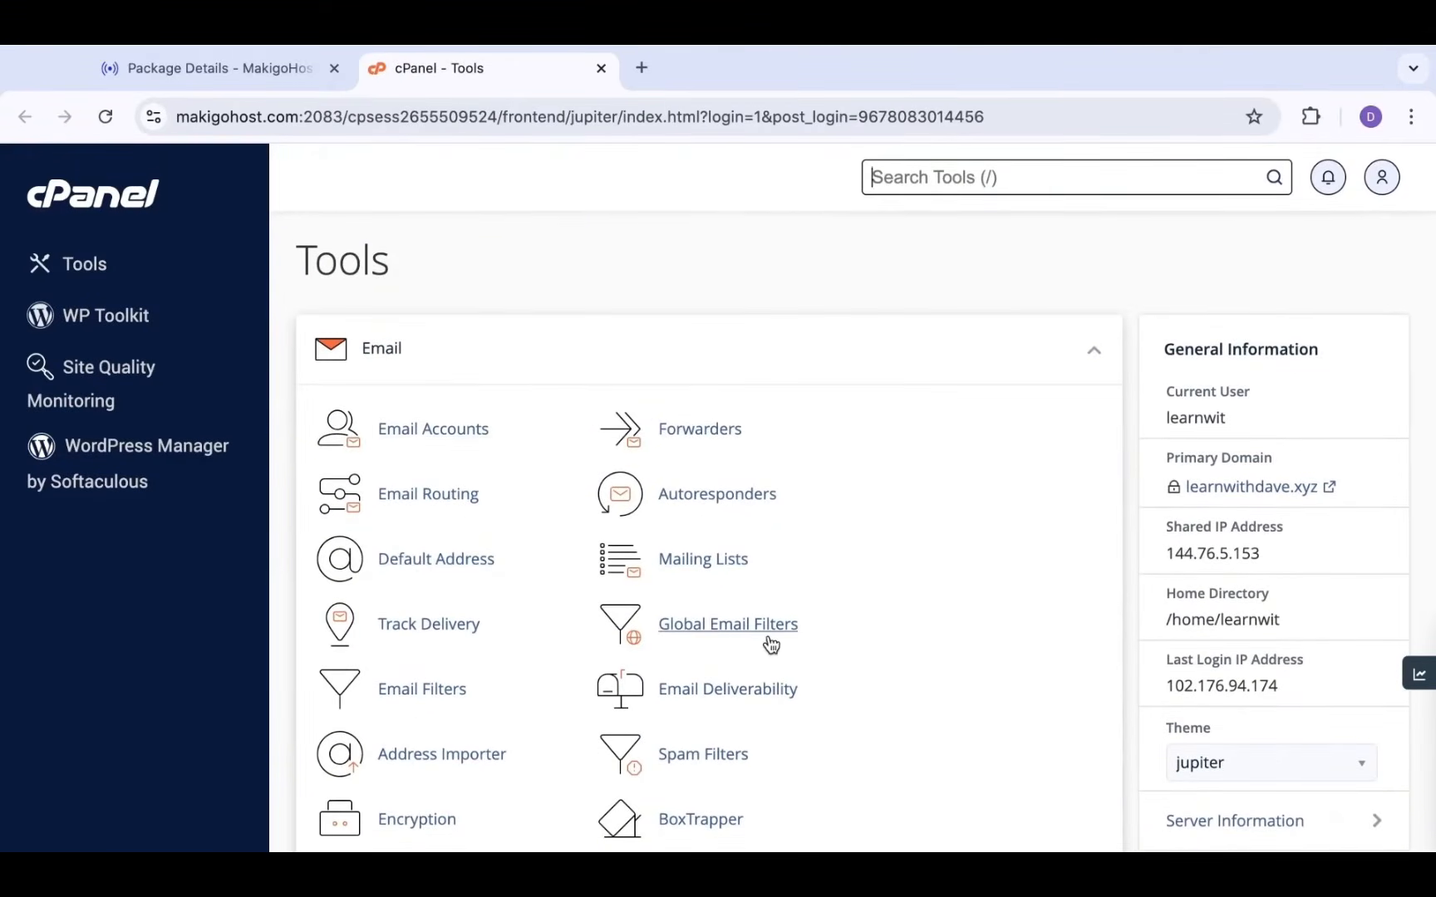
scroll(770, 644, down, 1)
scroll(771, 644, down, 4)
scroll(771, 644, up, 5)
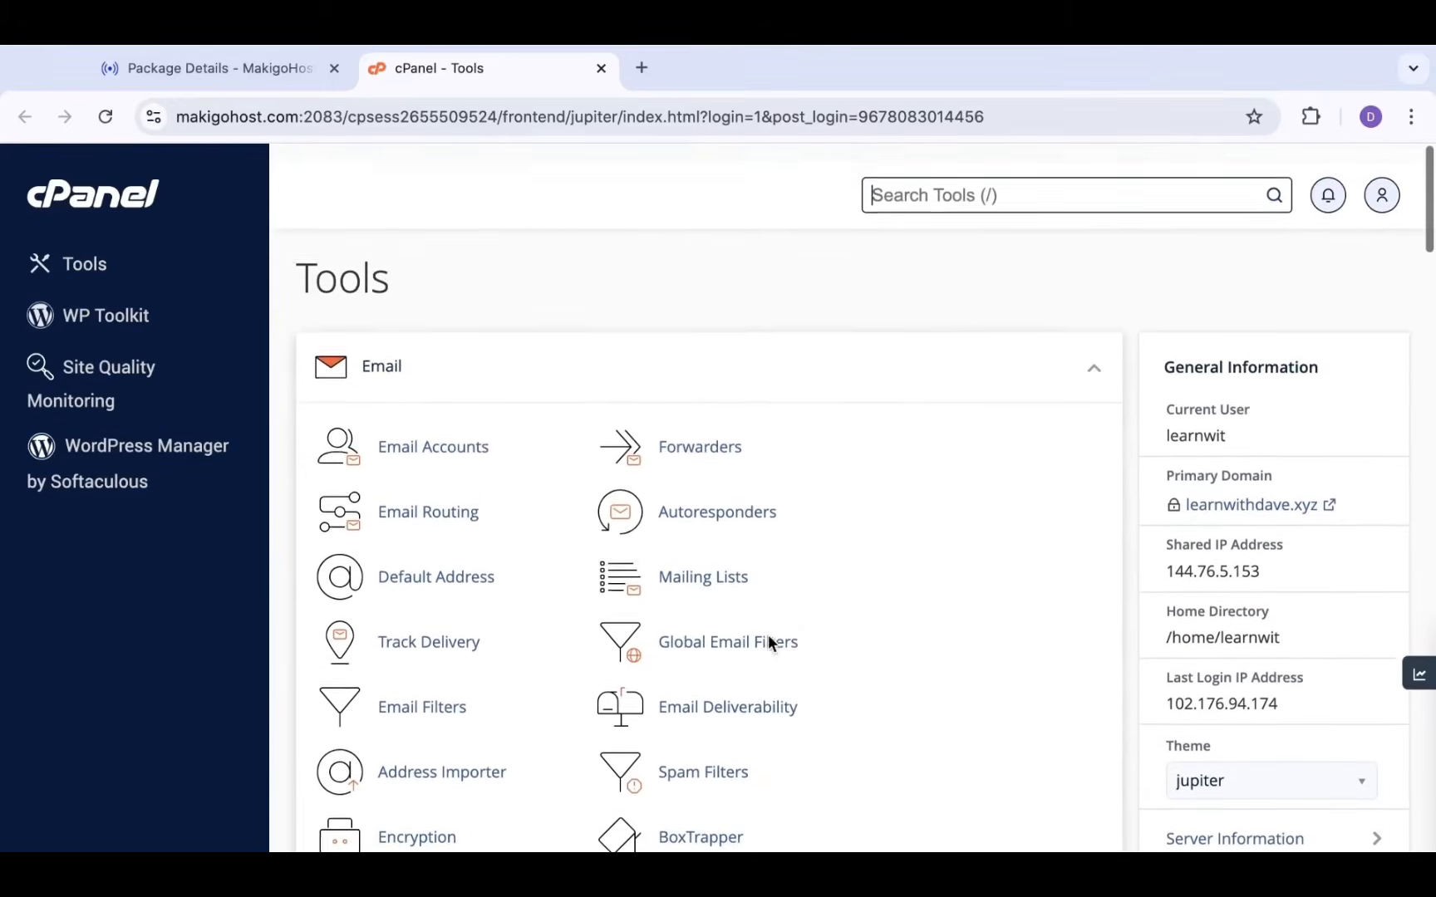
scroll(771, 644, down, 5)
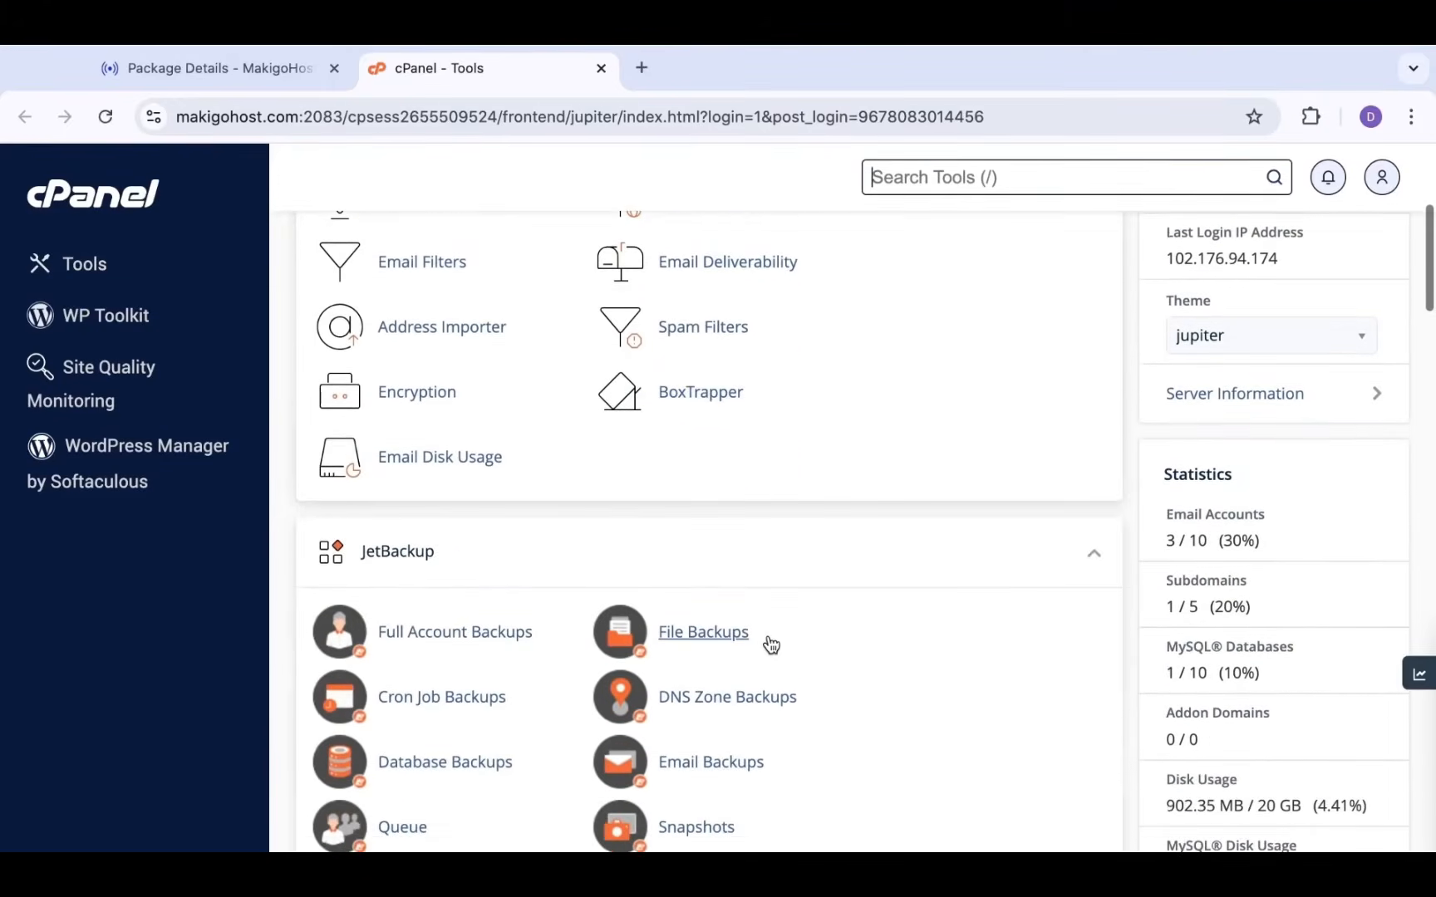
scroll(770, 644, up, 5)
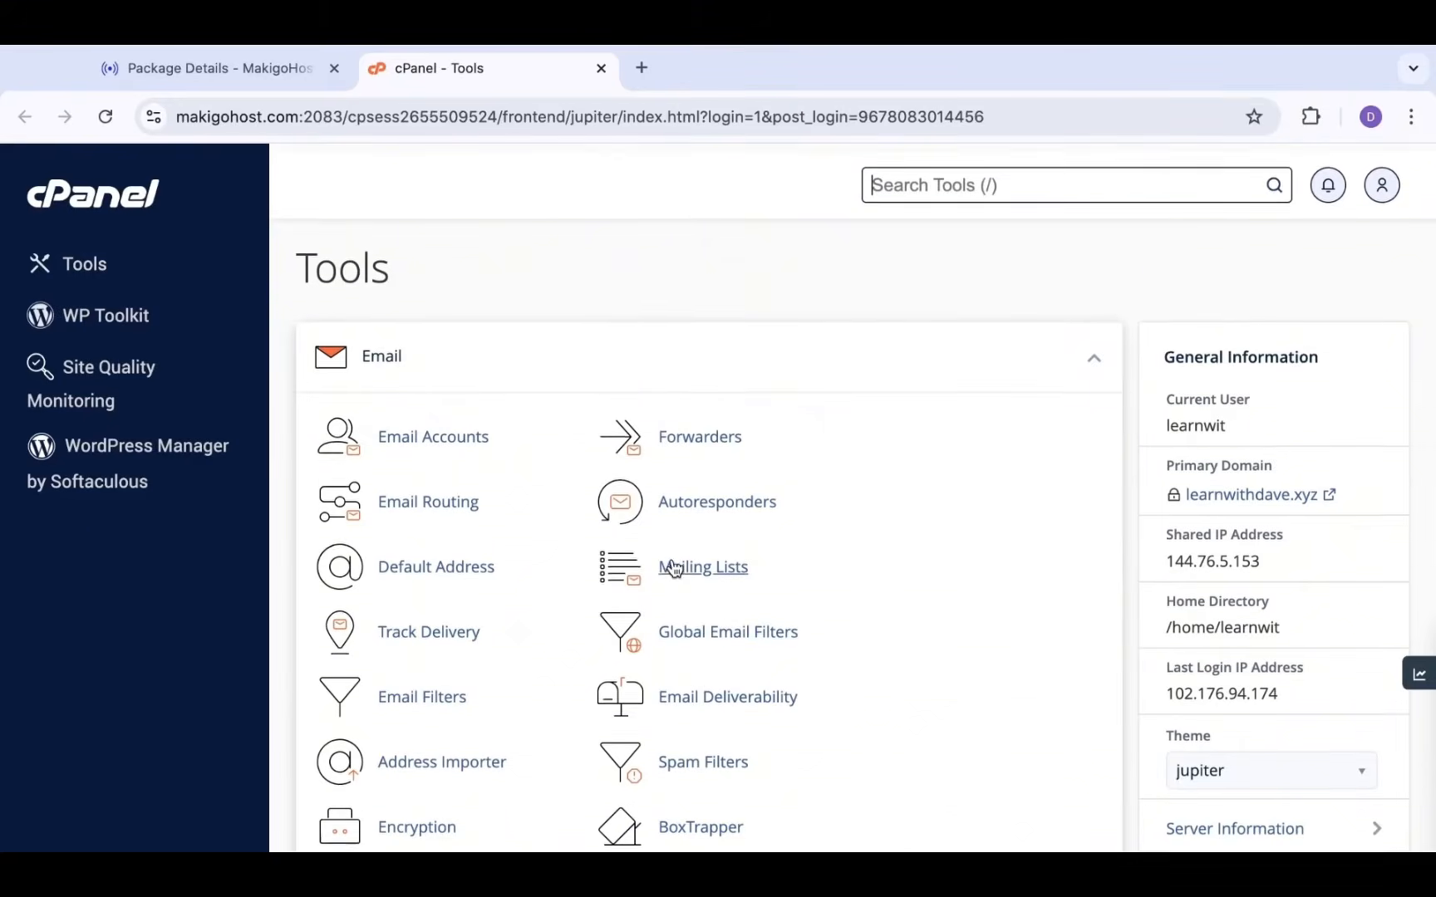
scroll(631, 428, down, 3)
scroll(632, 428, up, 3)
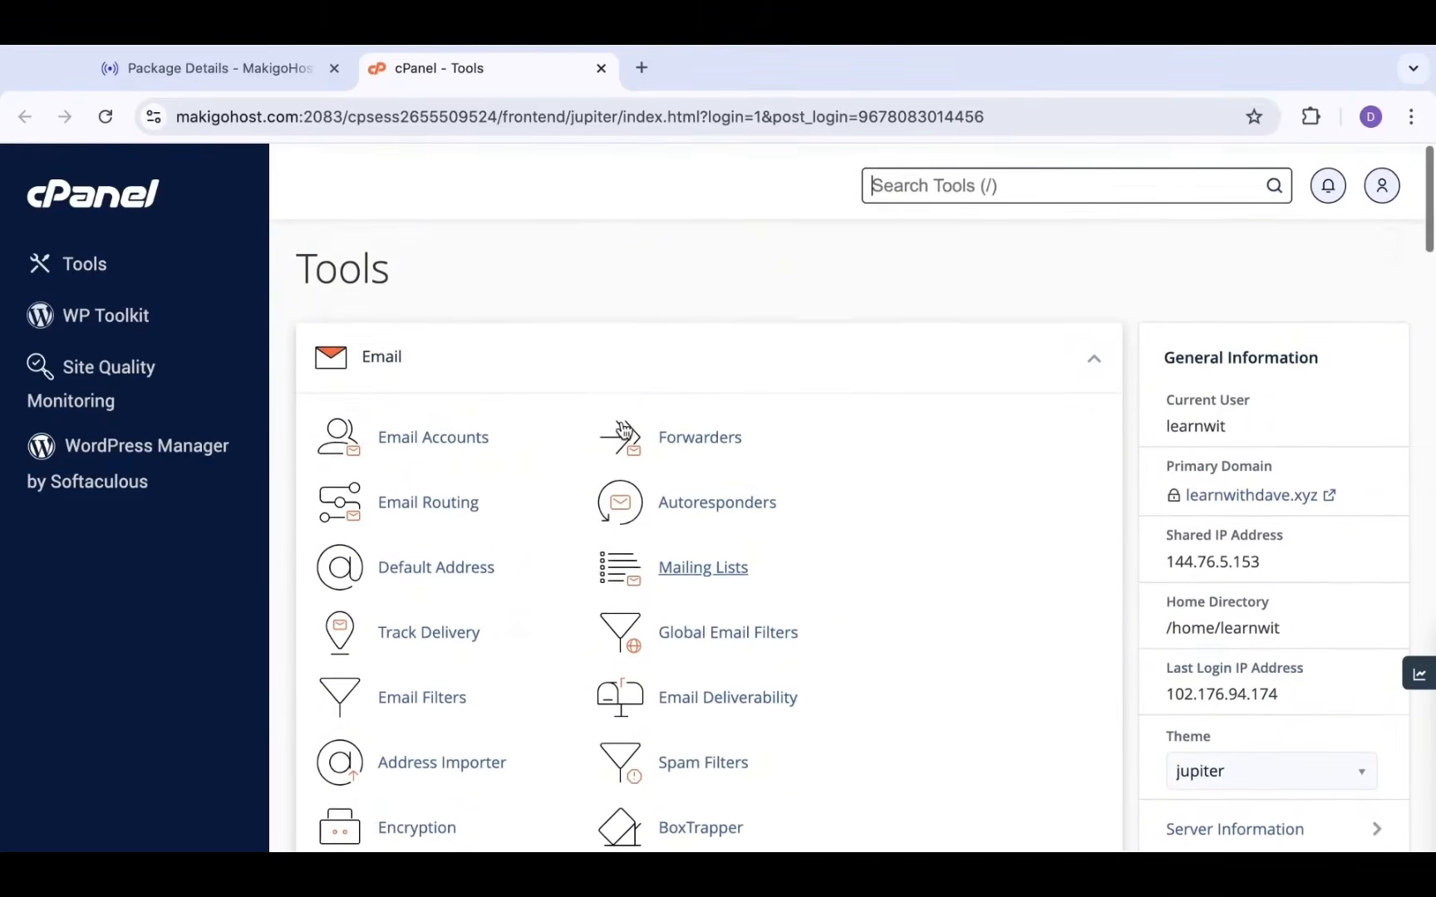
scroll(623, 429, down, 2)
scroll(621, 426, down, 5)
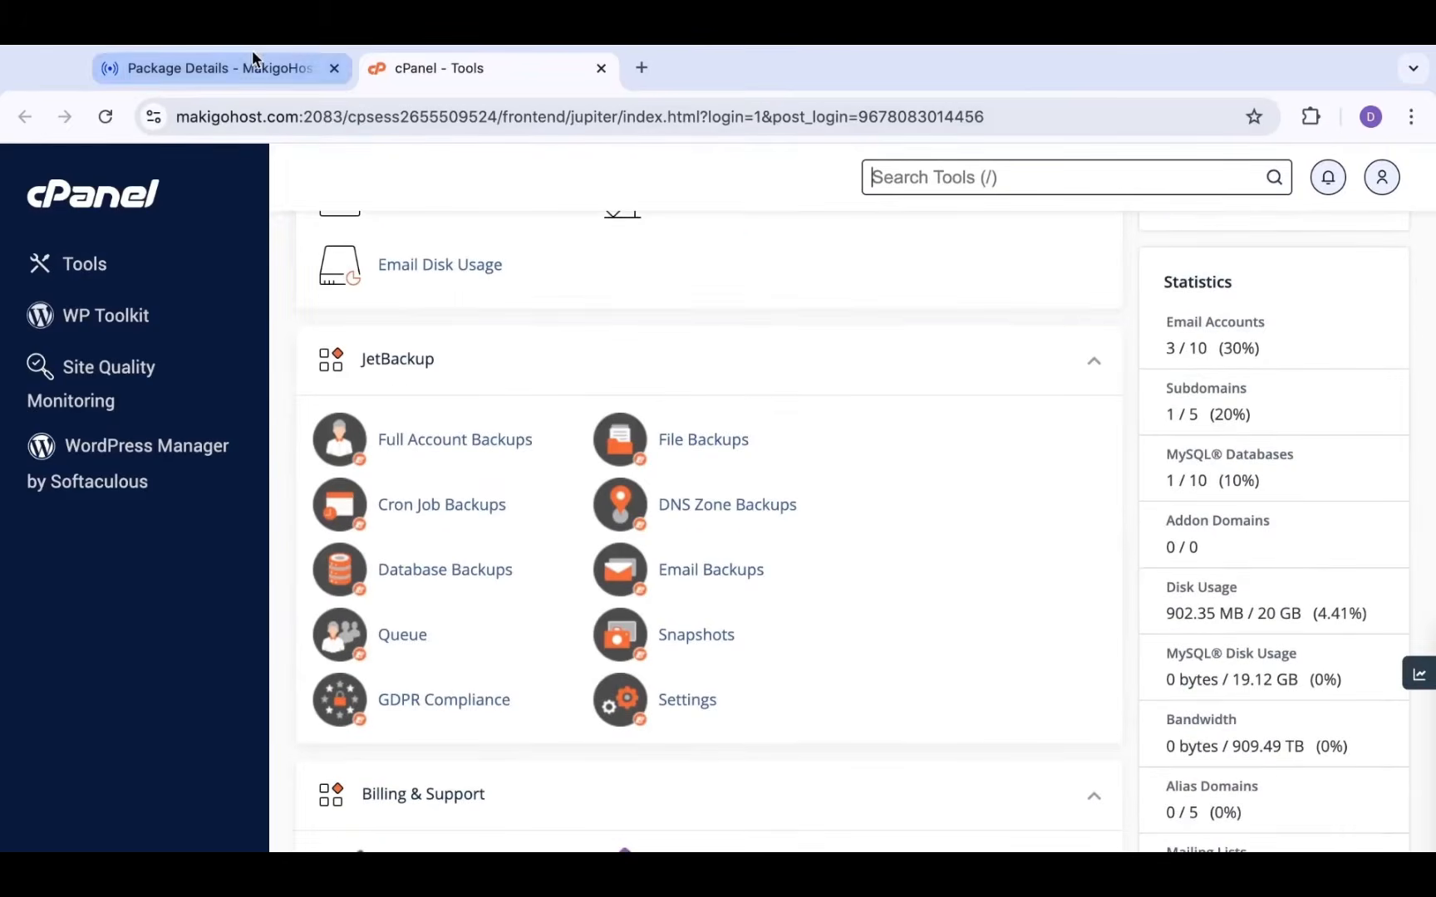
Switch back to the MakigoHost package details and open the client dashboard
click(251, 60)
scroll(538, 478, down, 1)
click(322, 201)
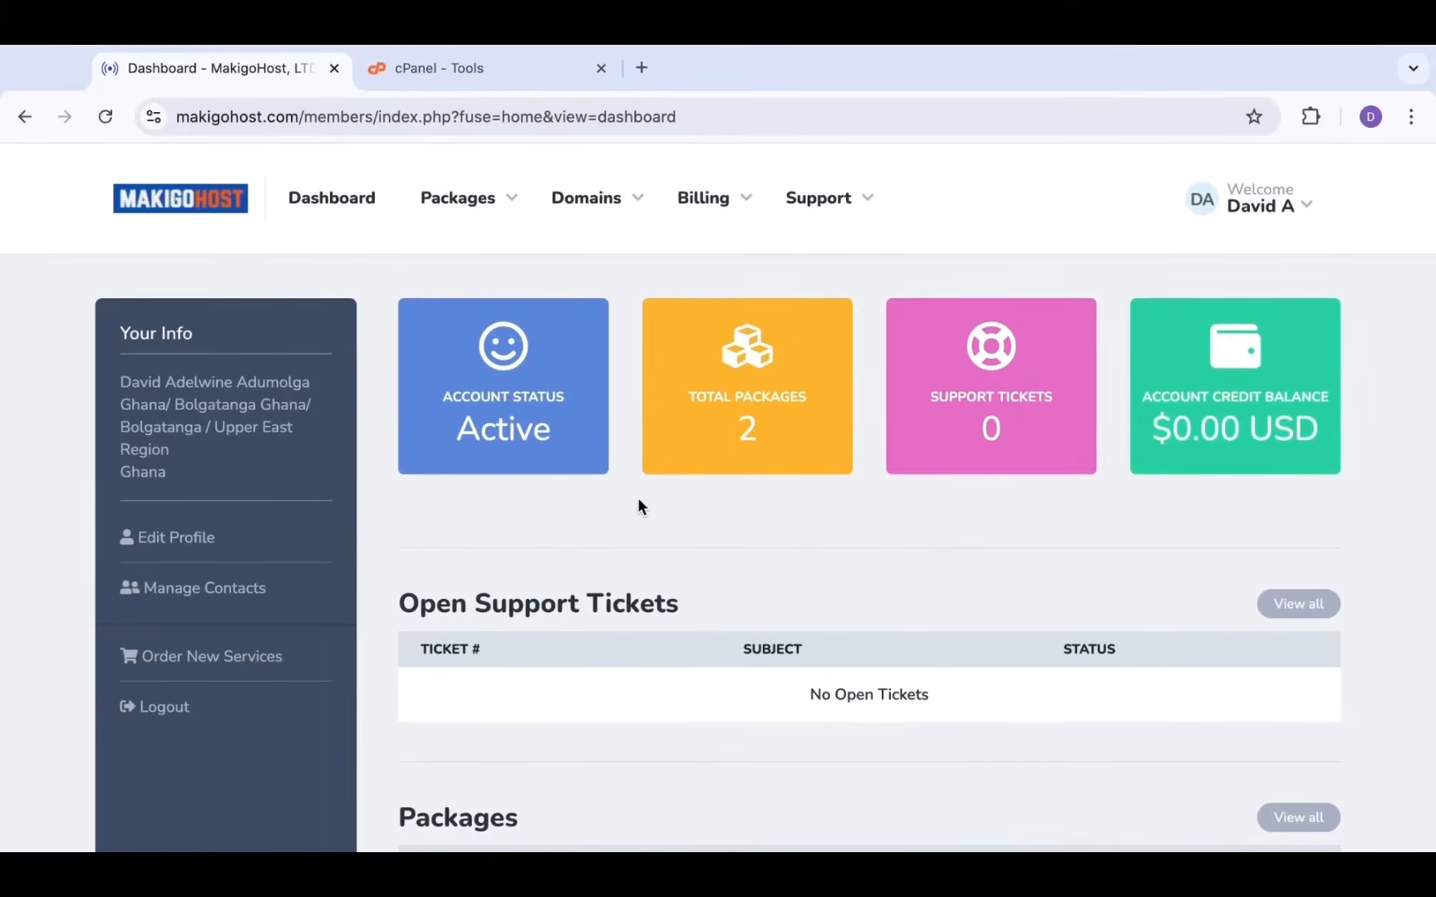
Close the MakigoHost dashboard tab to get back to the cPanel Tools page for learnwithdave.xyz
key(ctrl+w)
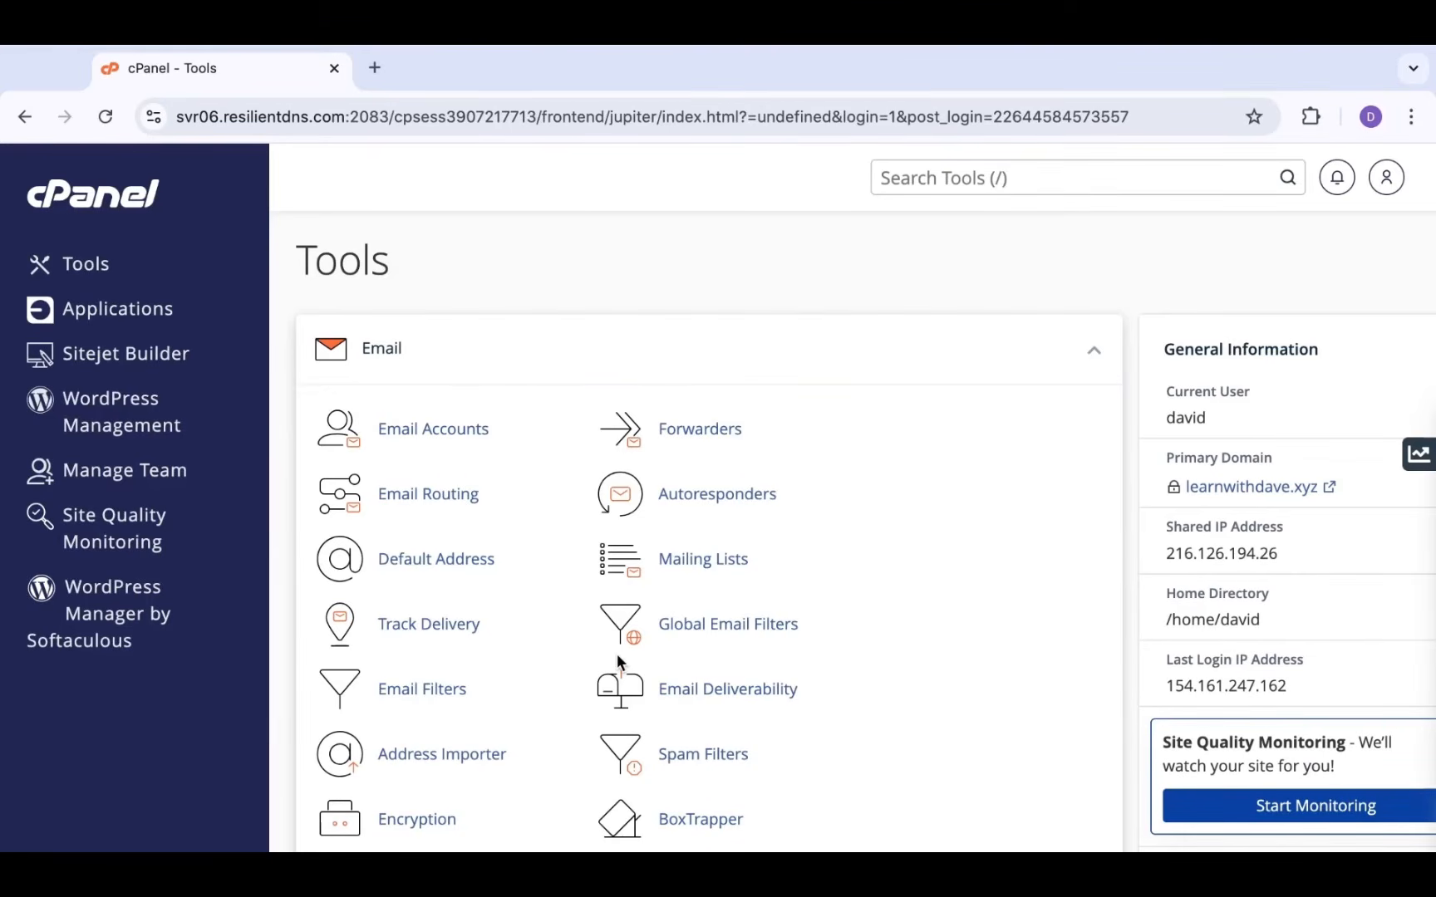
scroll(561, 744, down, 2)
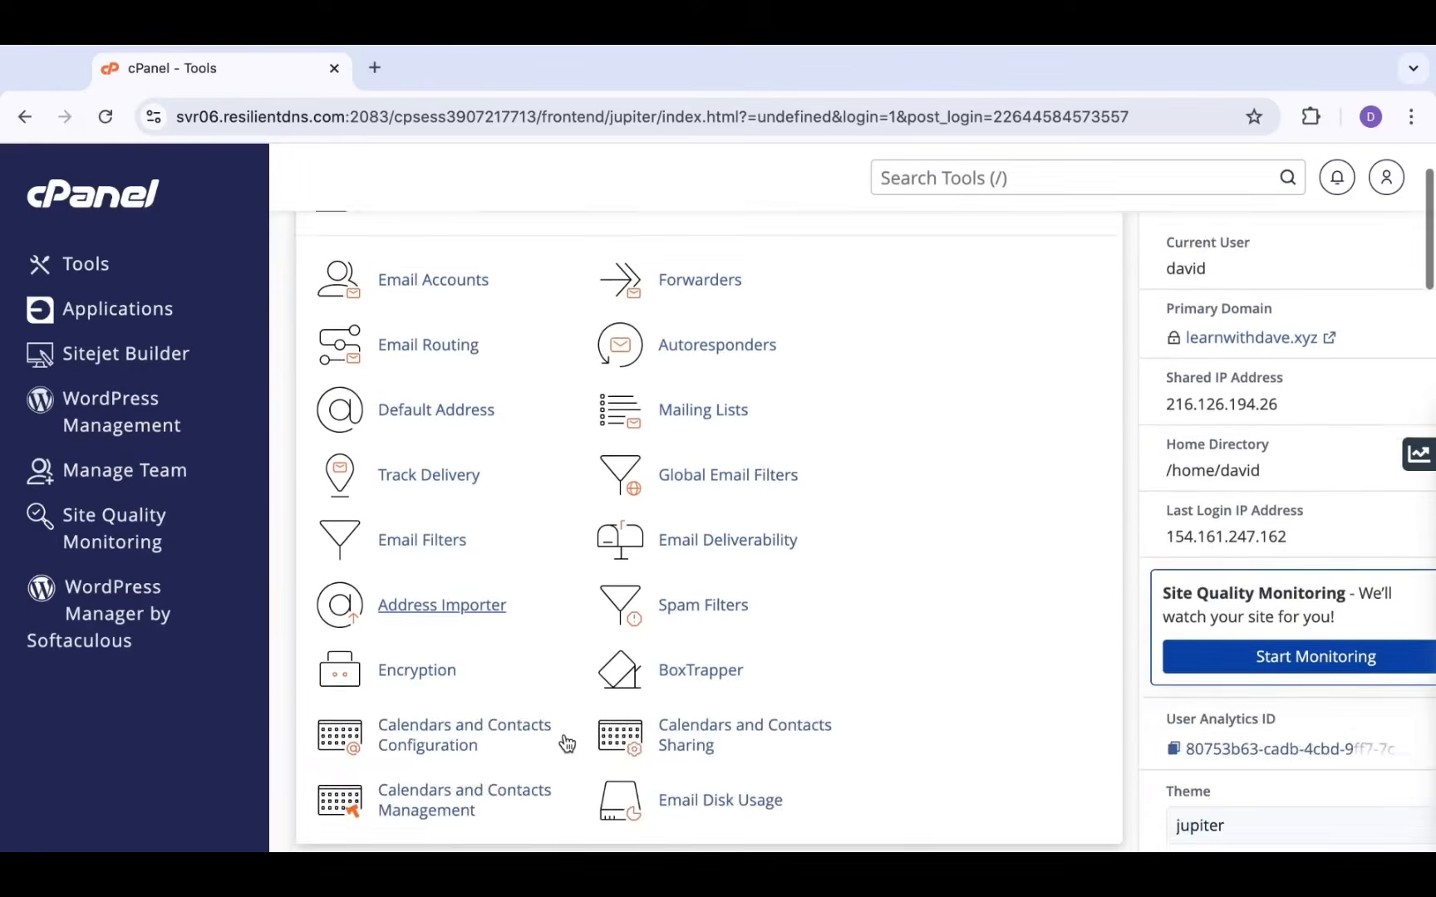
scroll(564, 744, up, 2)
scroll(378, 583, down, 2)
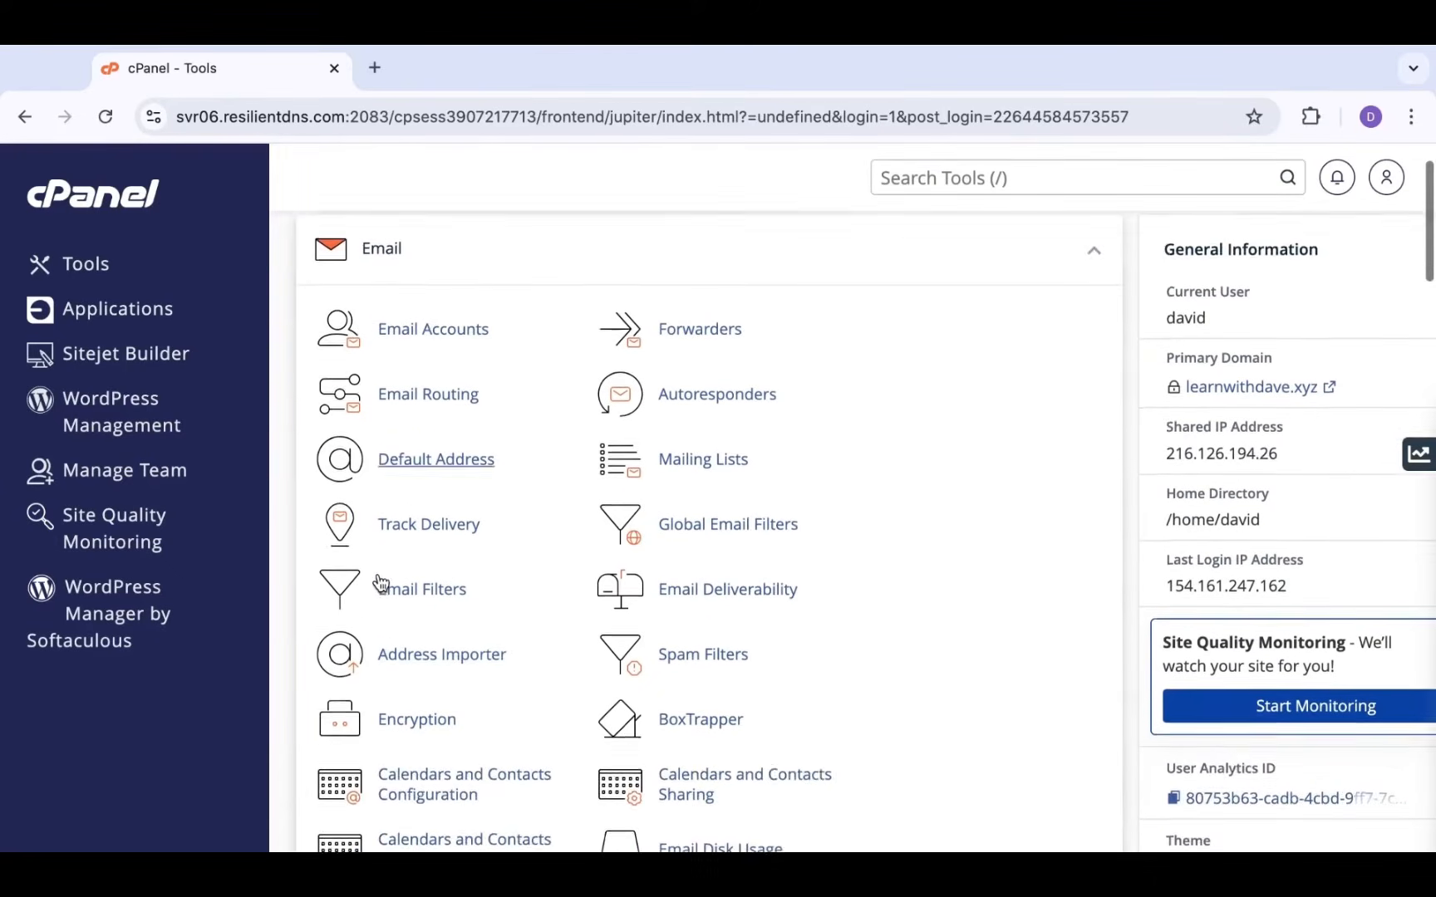
scroll(380, 582, up, 2)
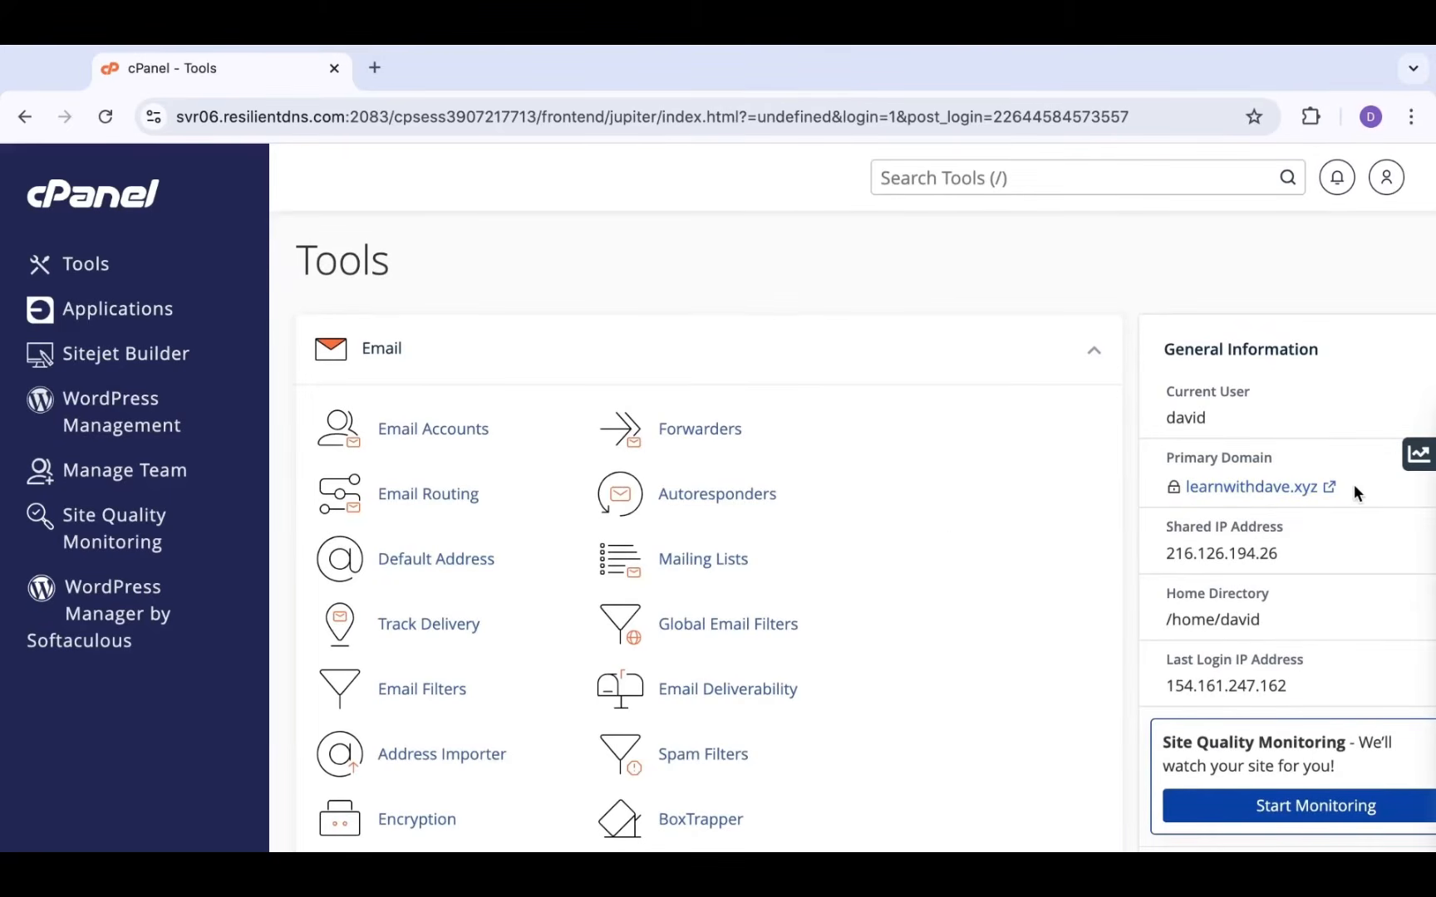
scroll(771, 665, down, 3)
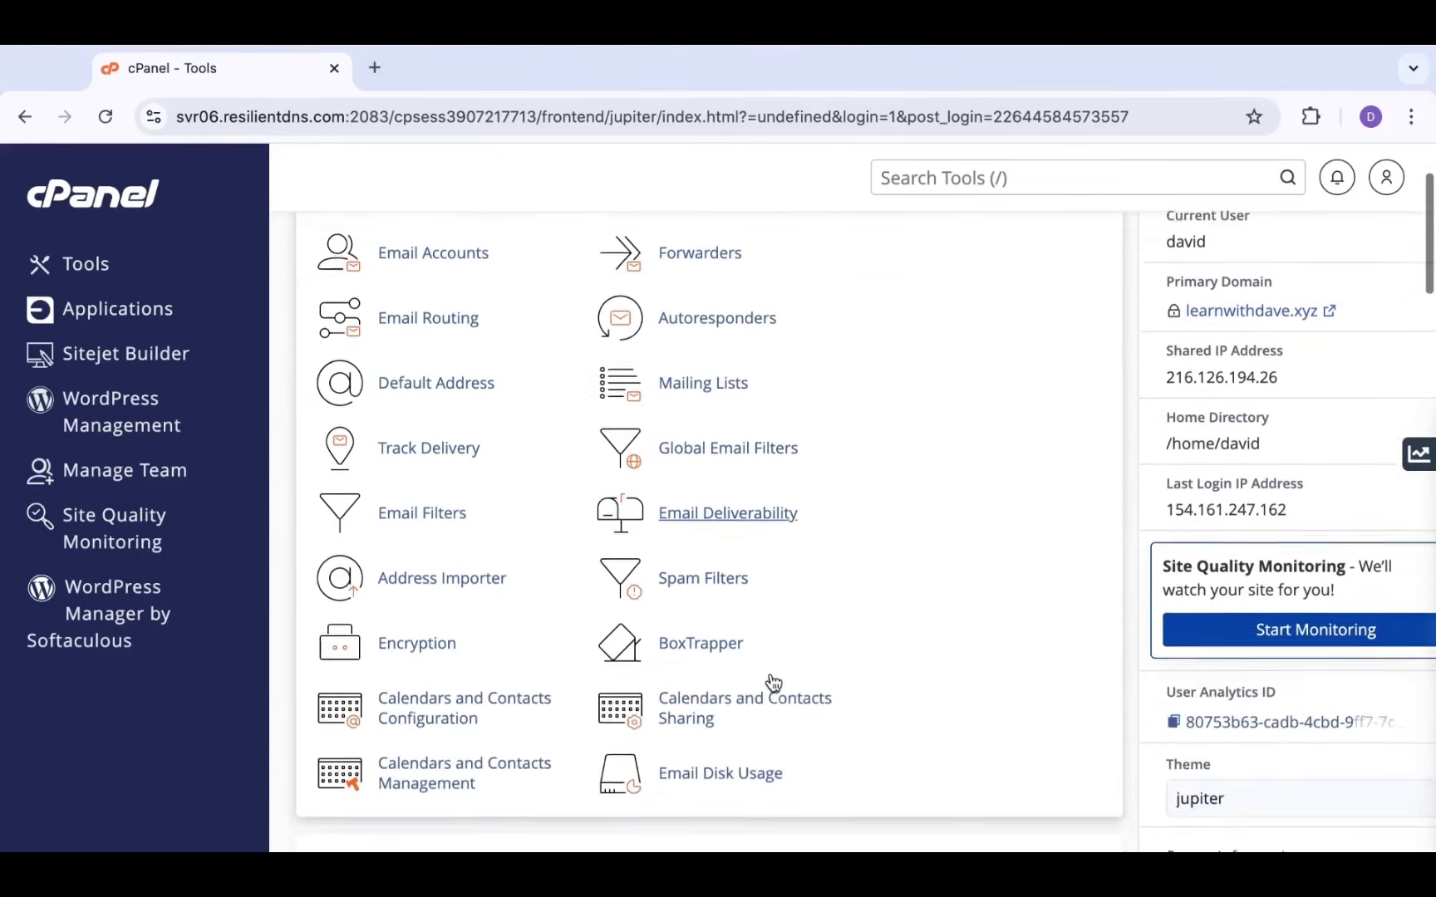
scroll(771, 681, up, 3)
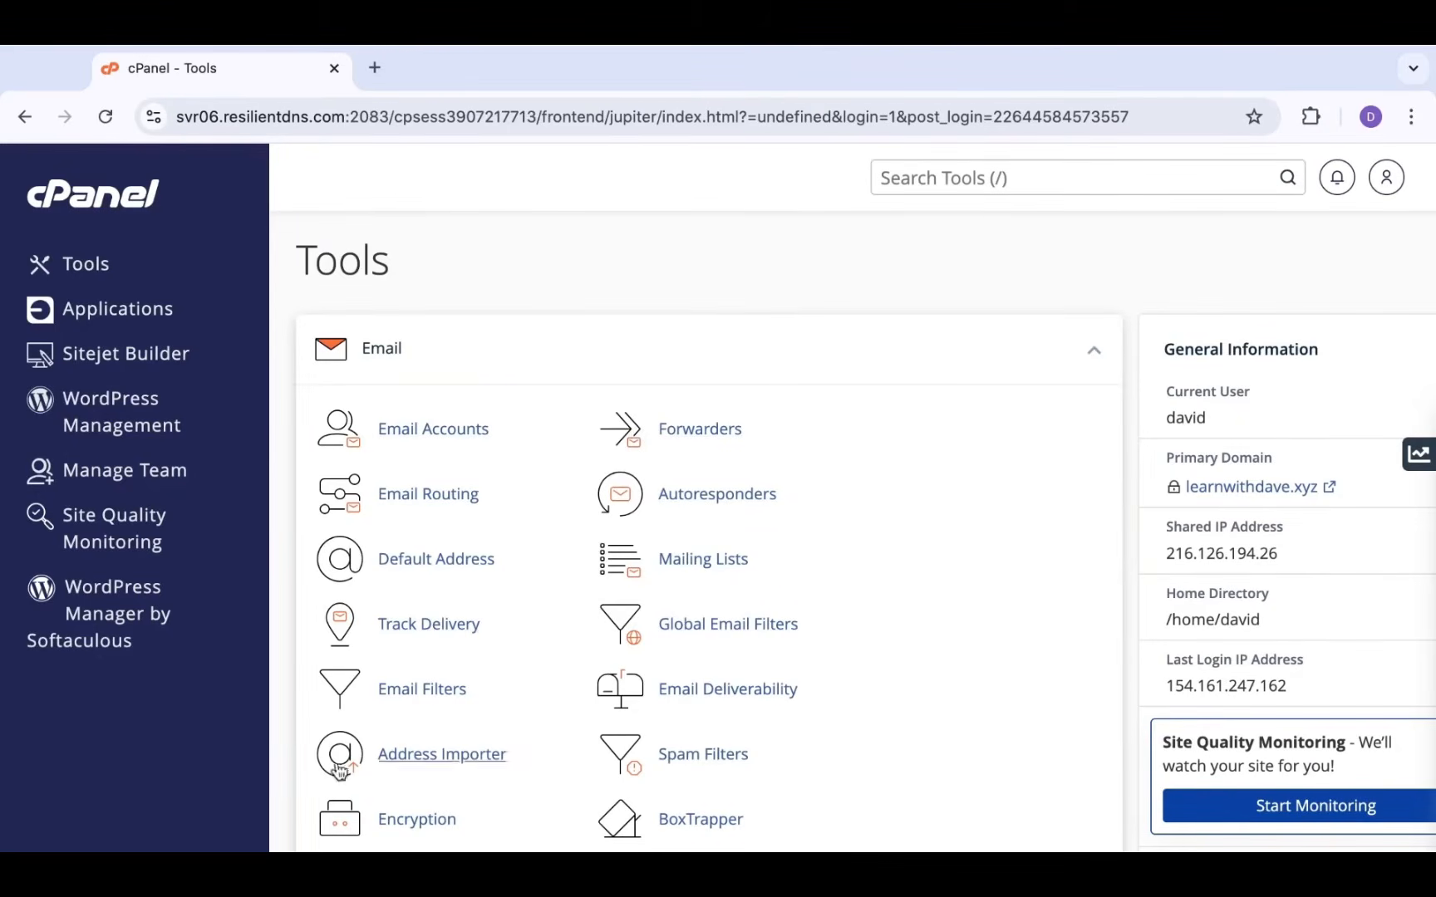
Search tools for 'db', open Manage My Databases, create database DbName and go back
click(939, 179)
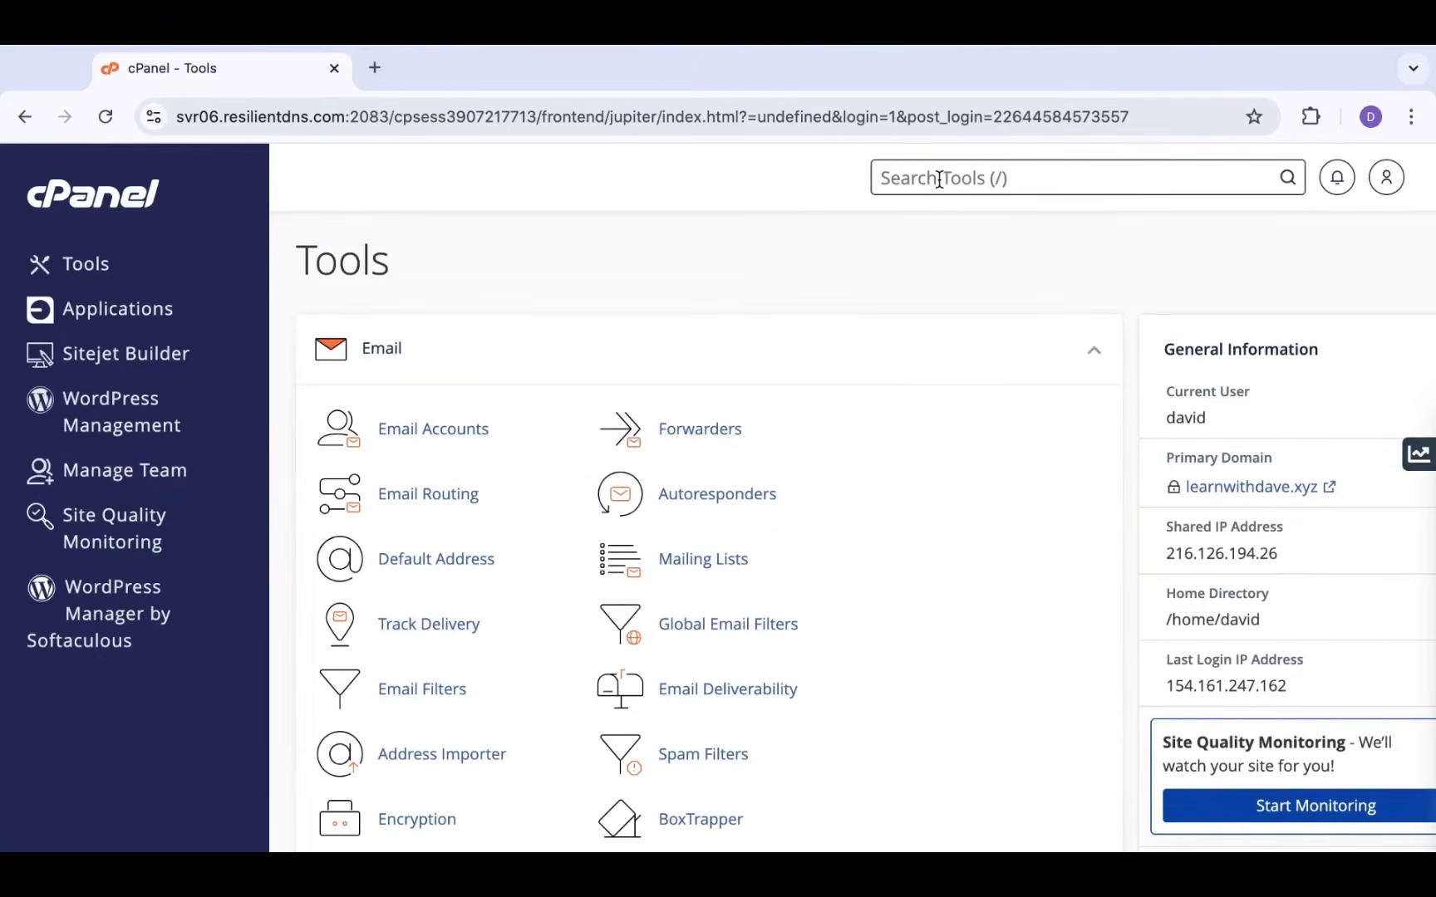
text(d)
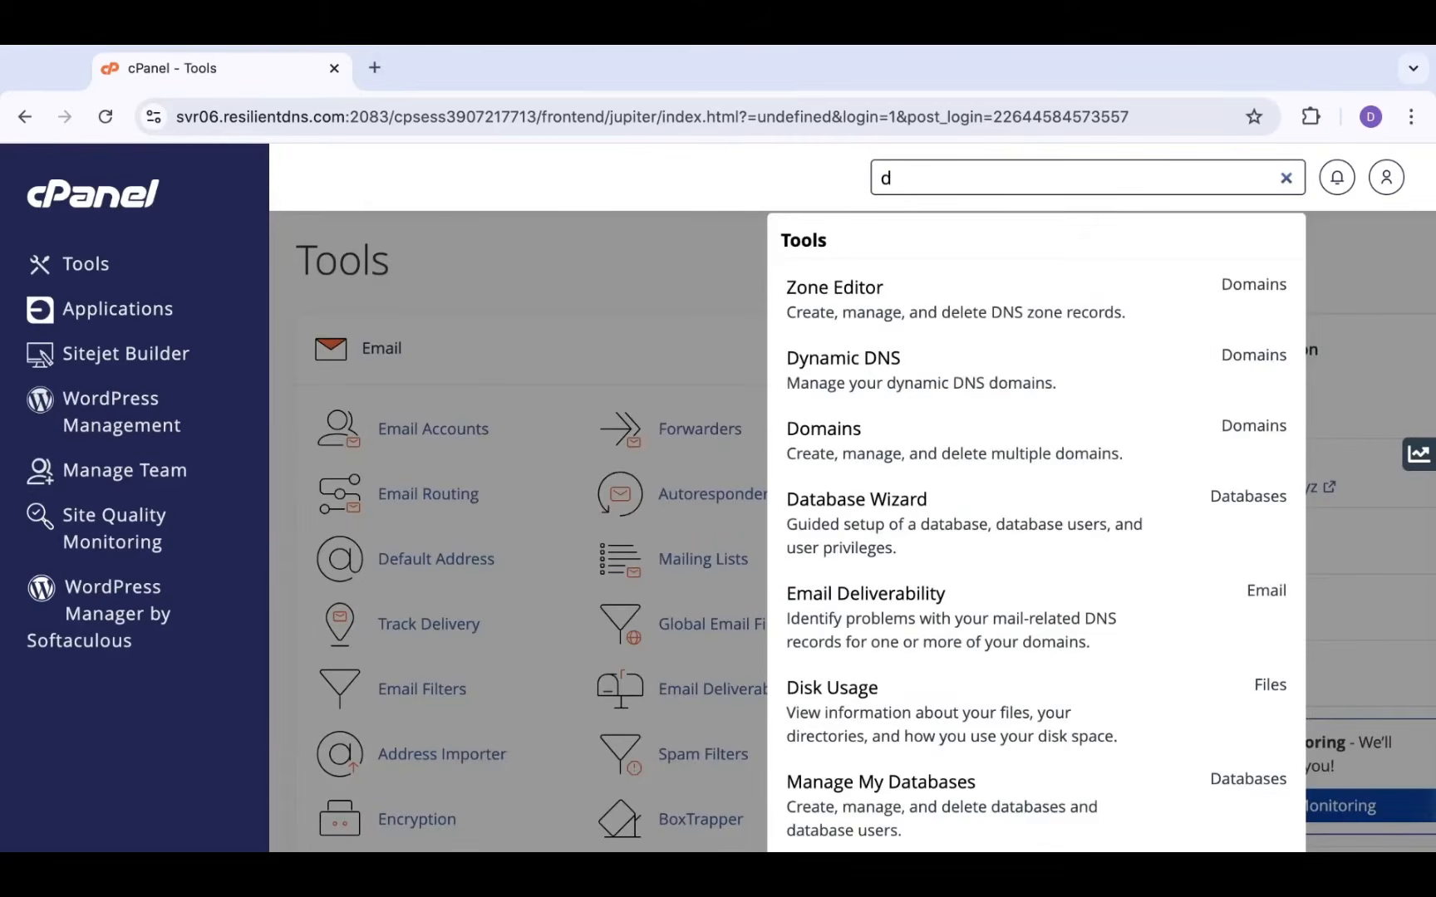
text(b)
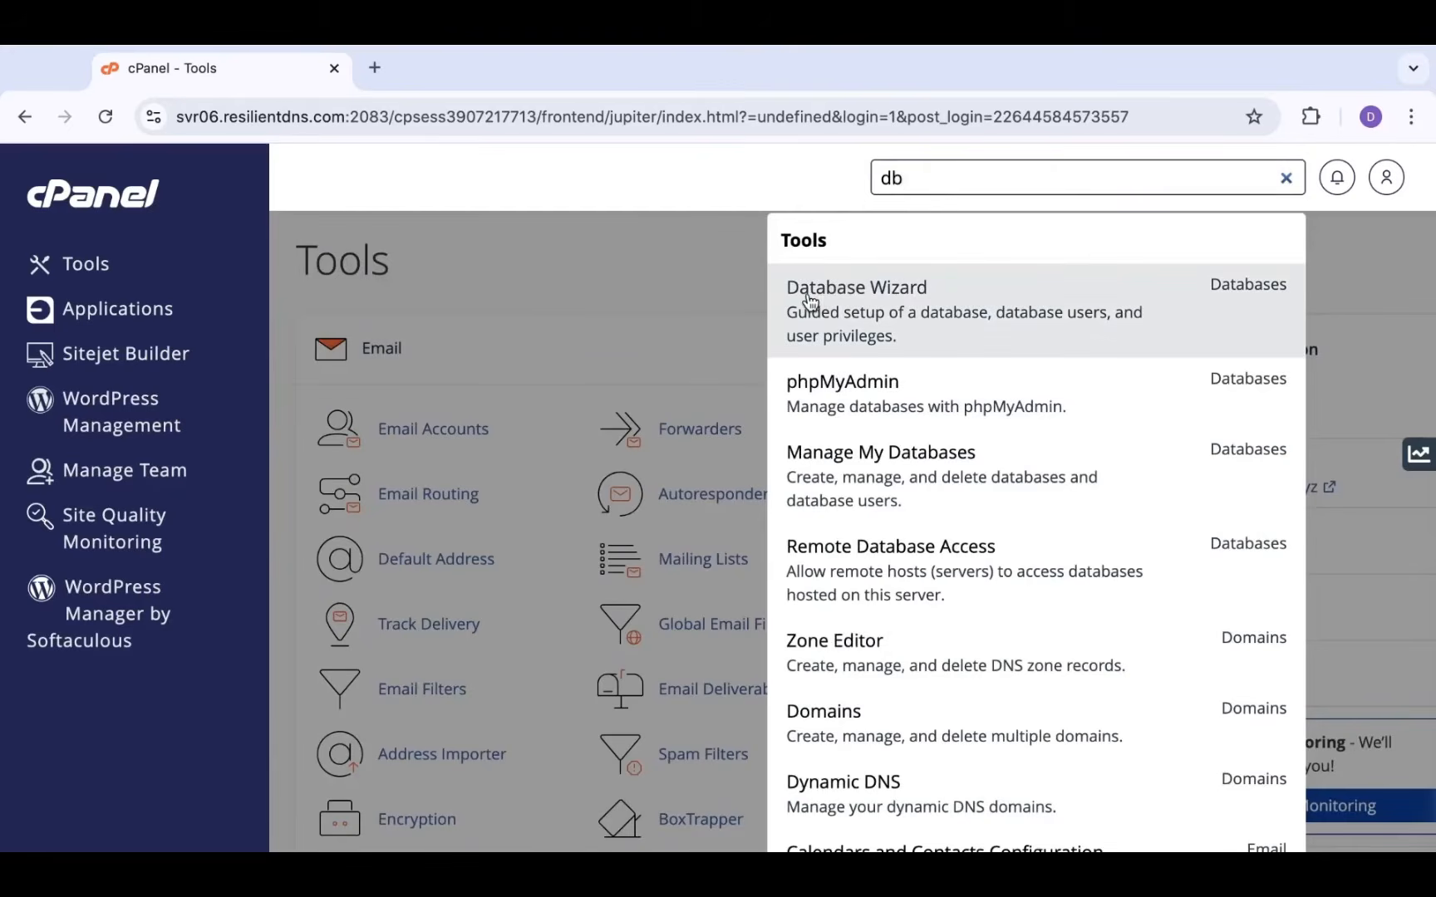
click(918, 480)
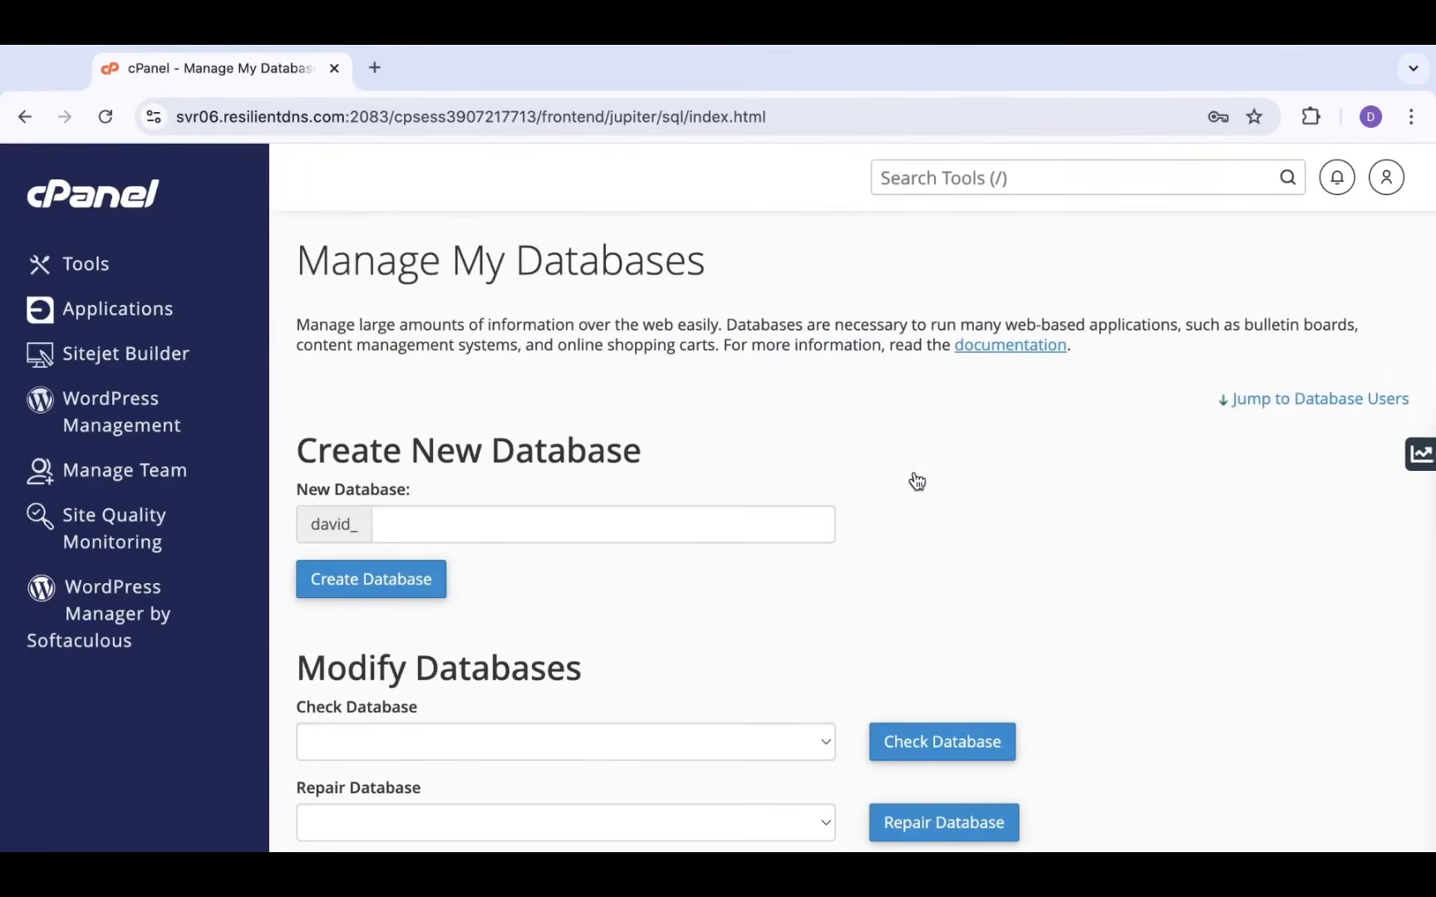
scroll(917, 481, down, 1)
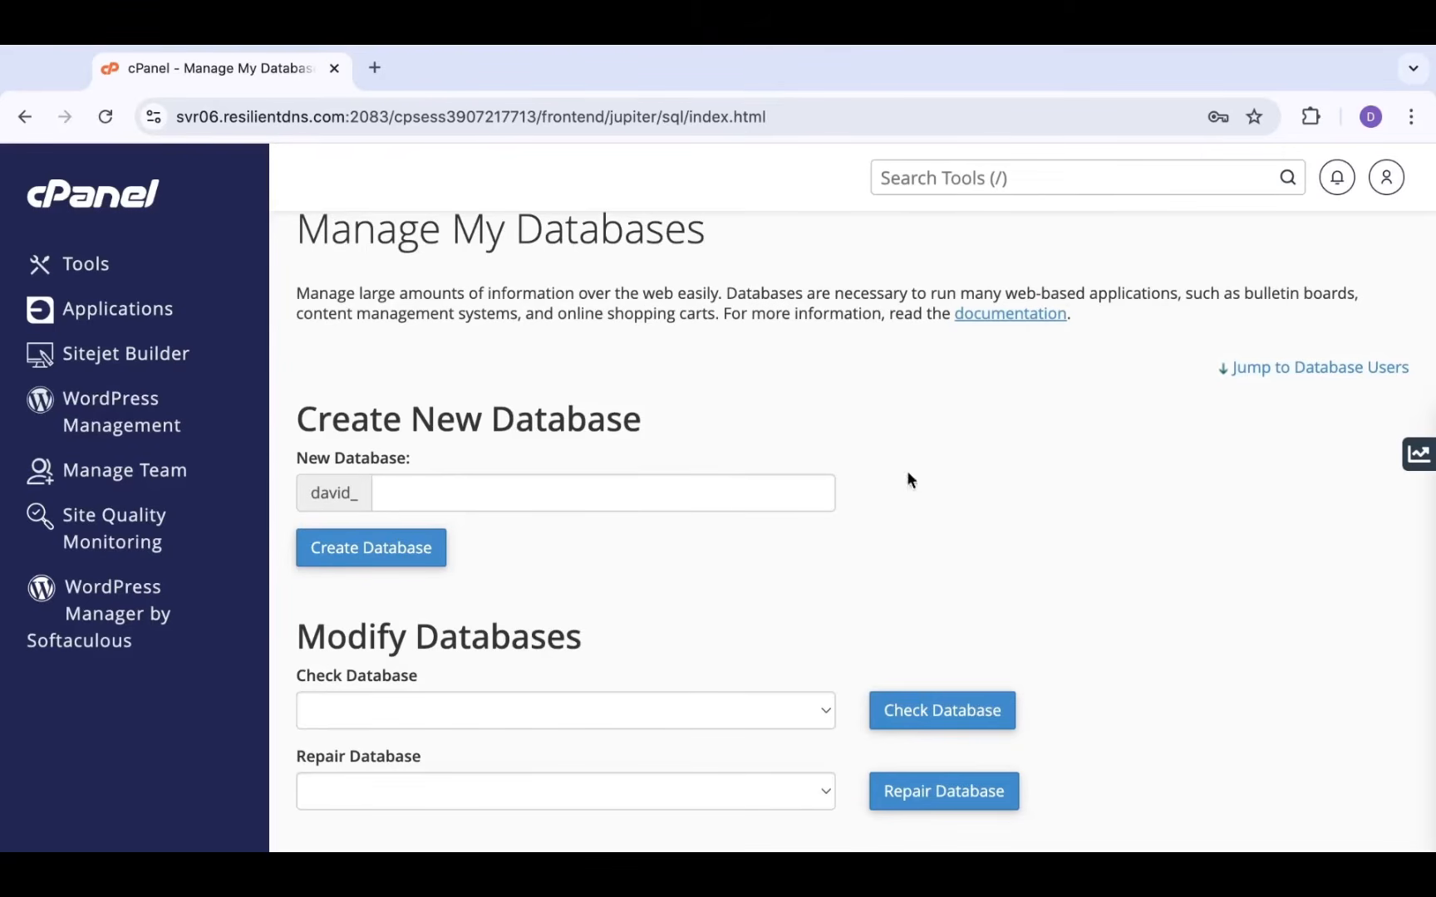
click(539, 482)
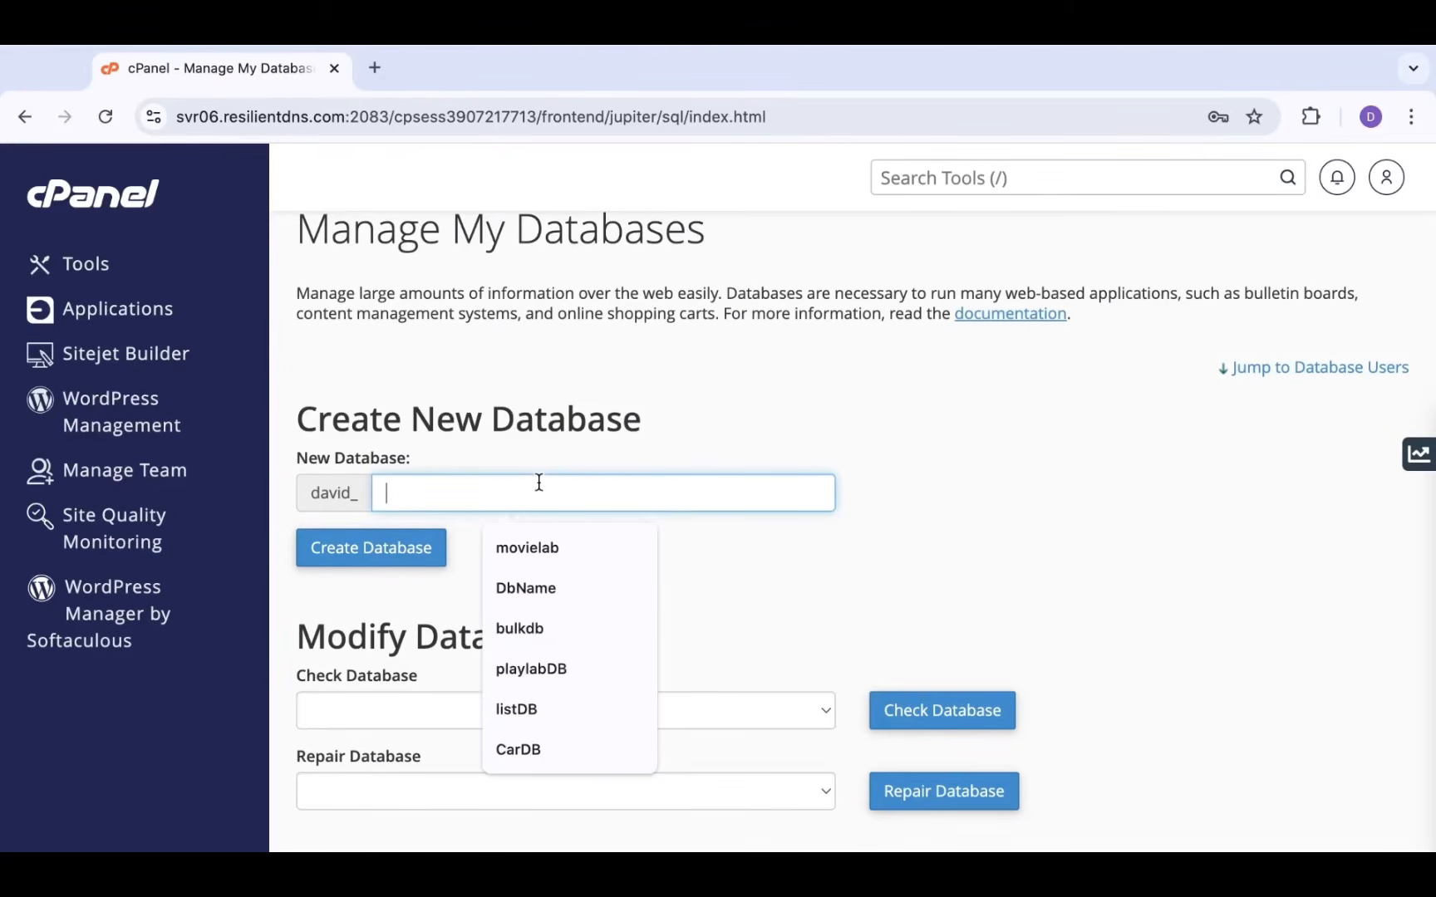
text(D)
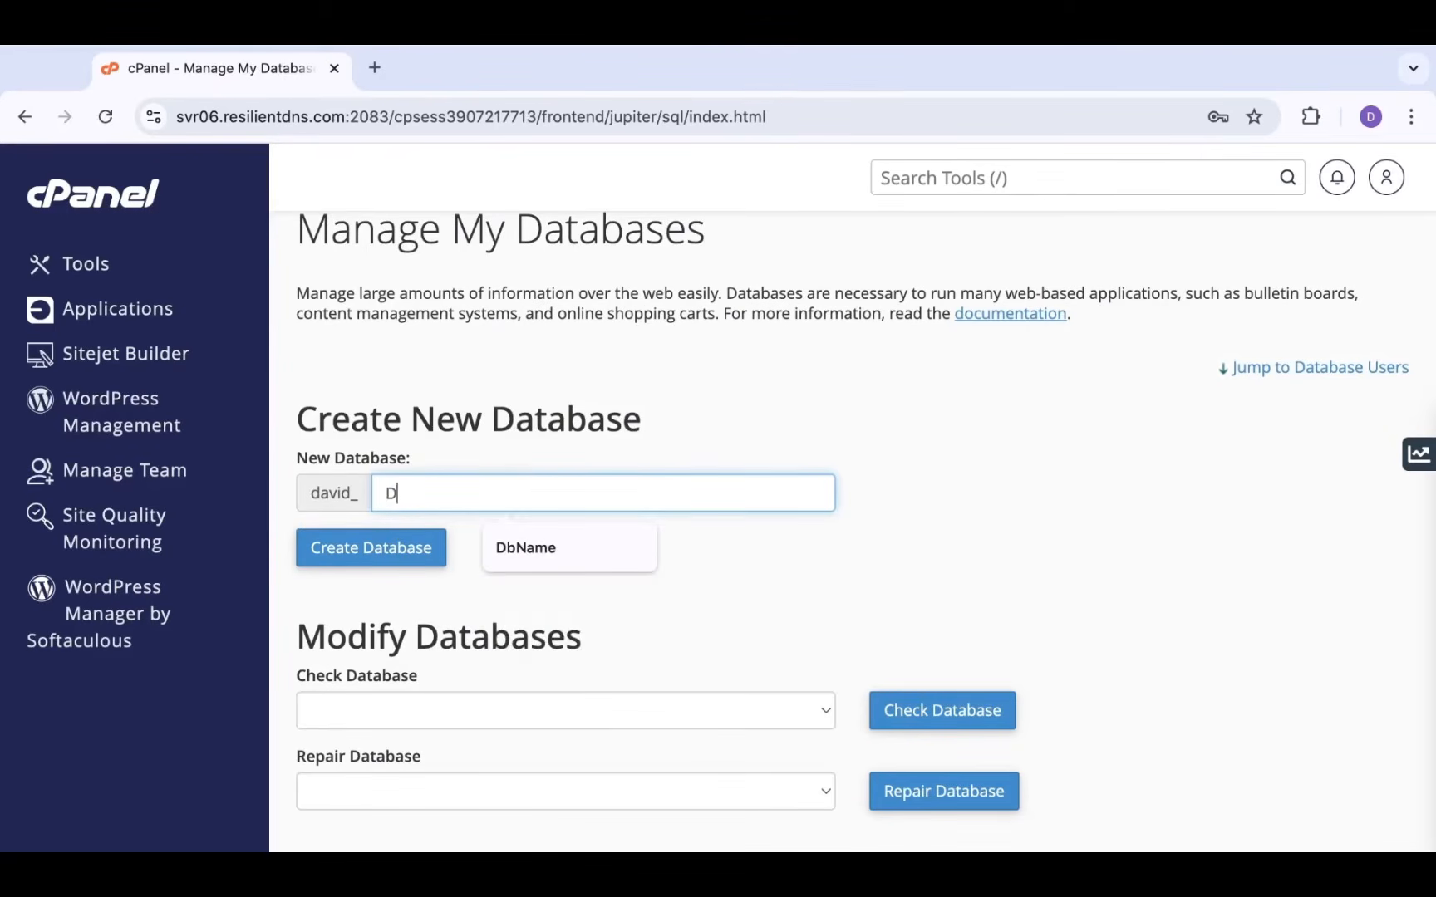
text(b)
click(544, 552)
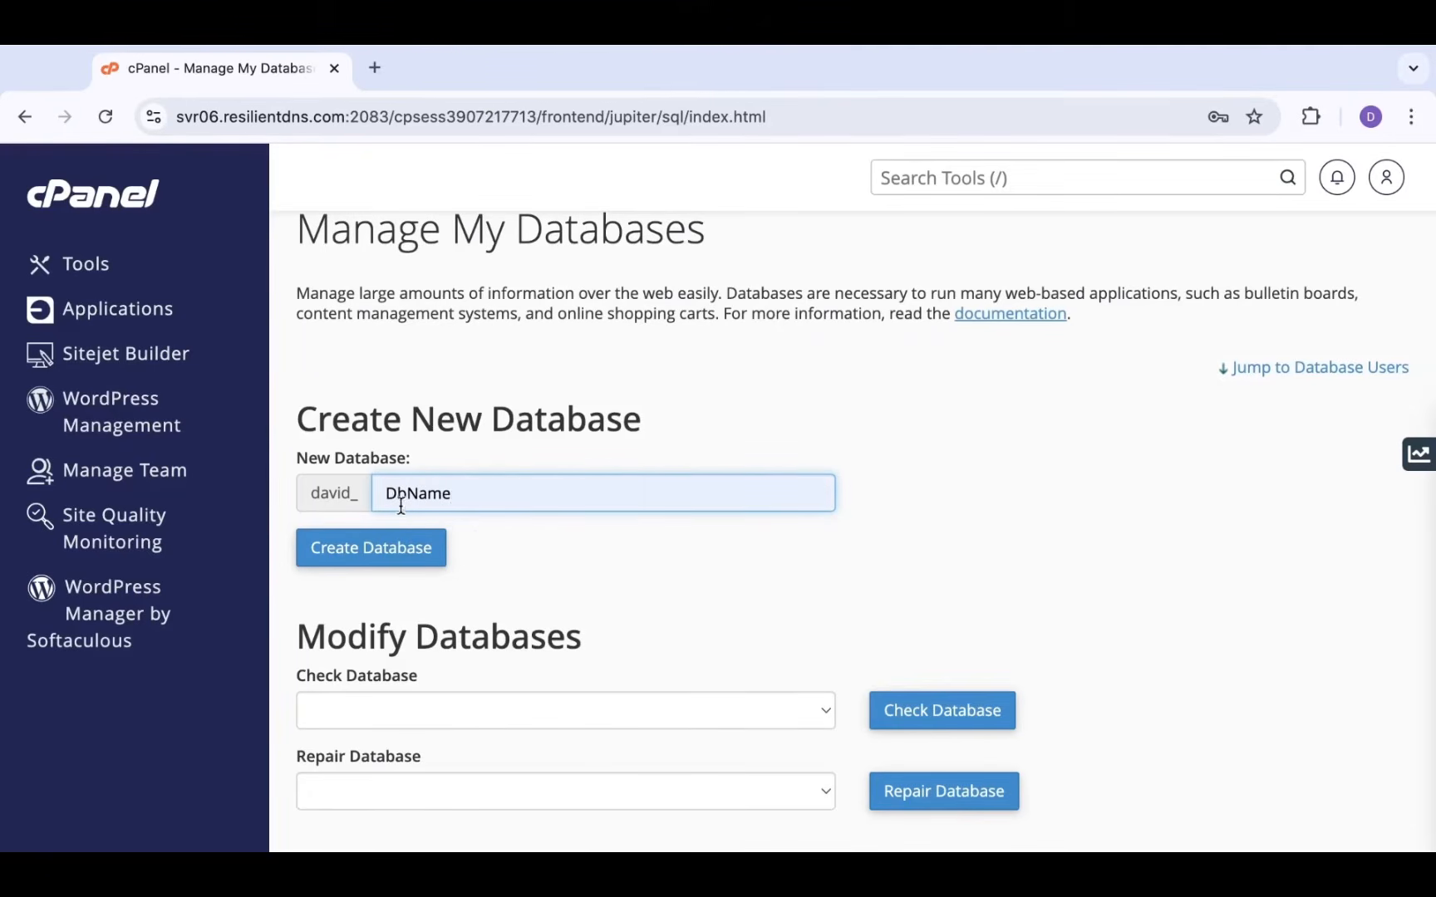
click(375, 552)
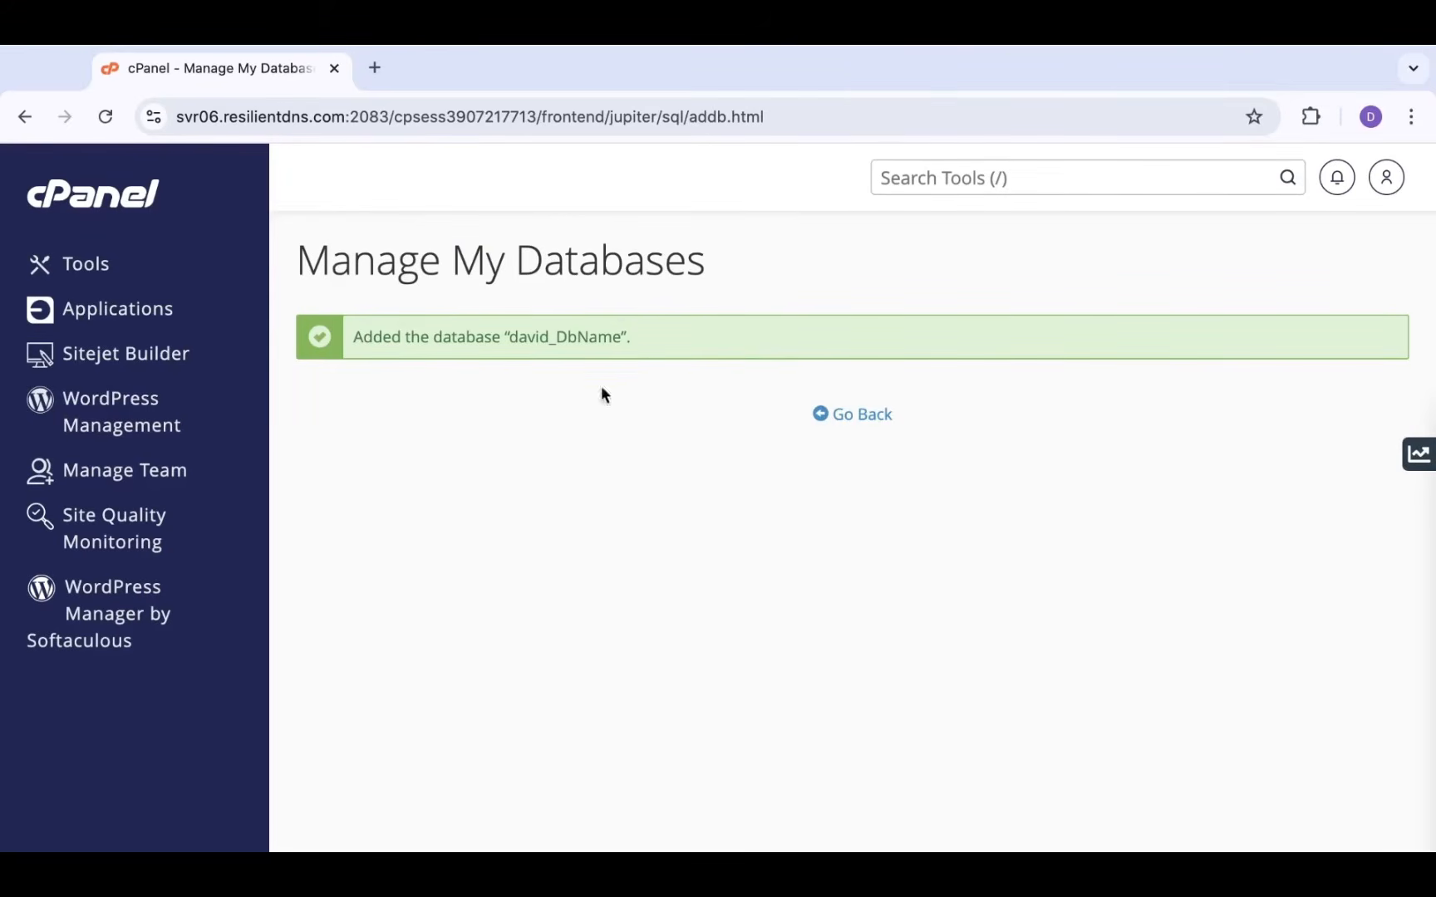
click(858, 417)
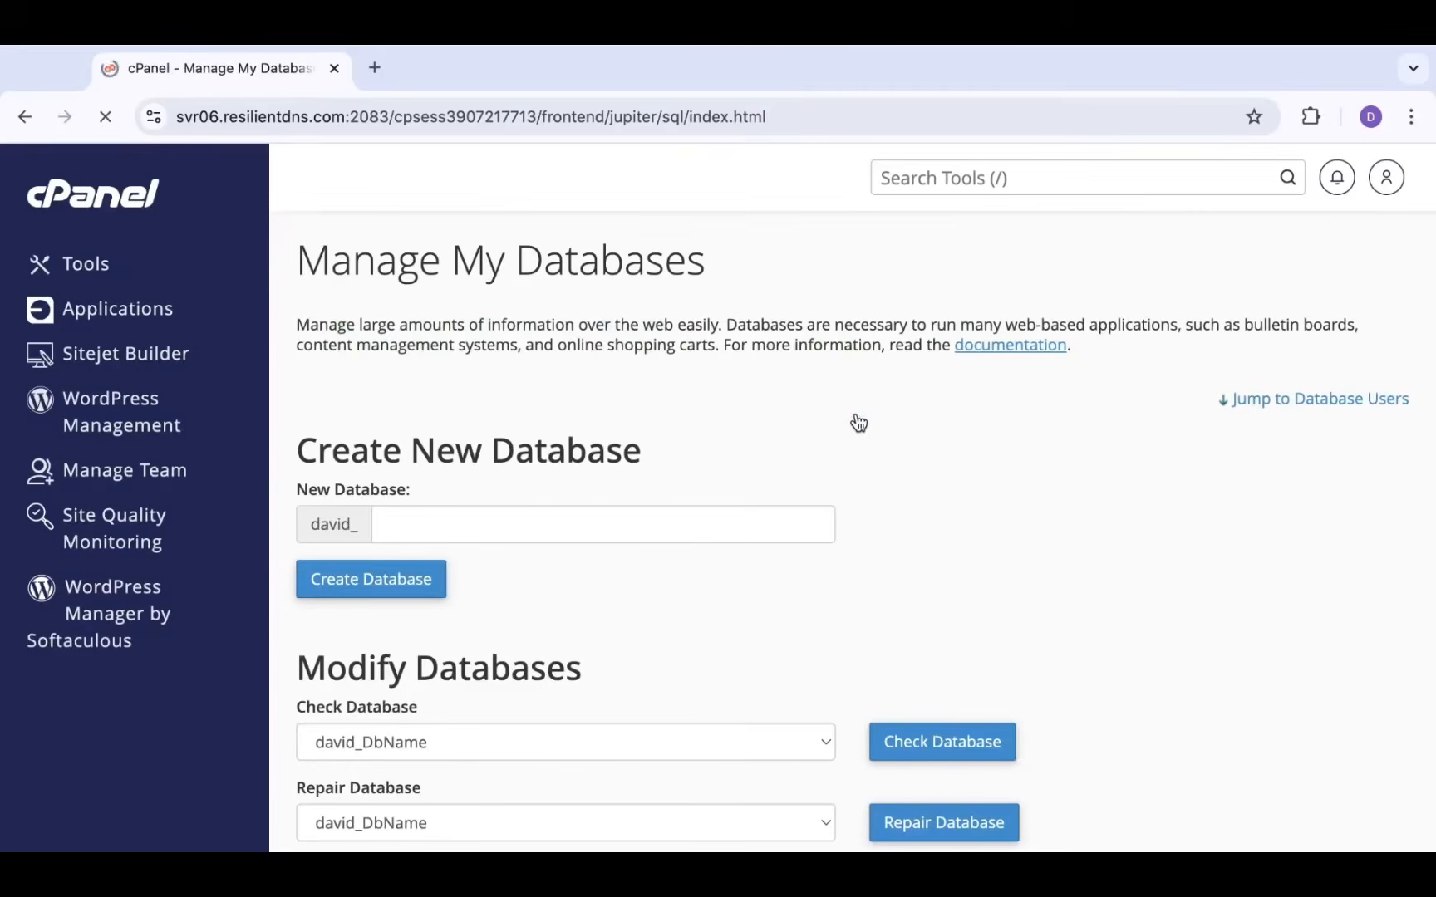
Replace the Add New User username with DBUSer using the autofill suggestion
scroll(755, 511, down, 1)
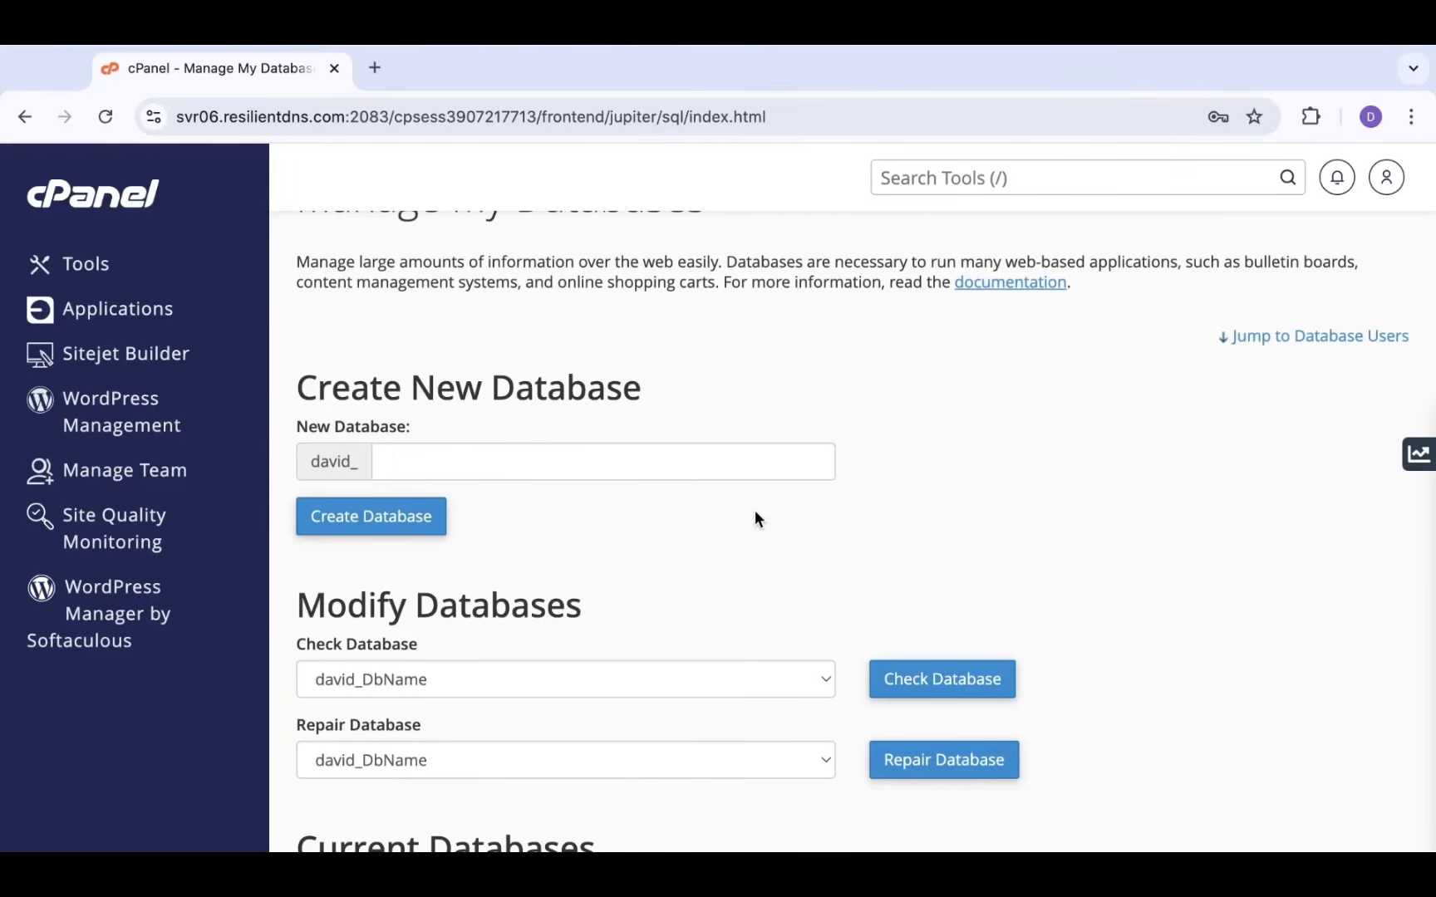
scroll(756, 518, down, 10)
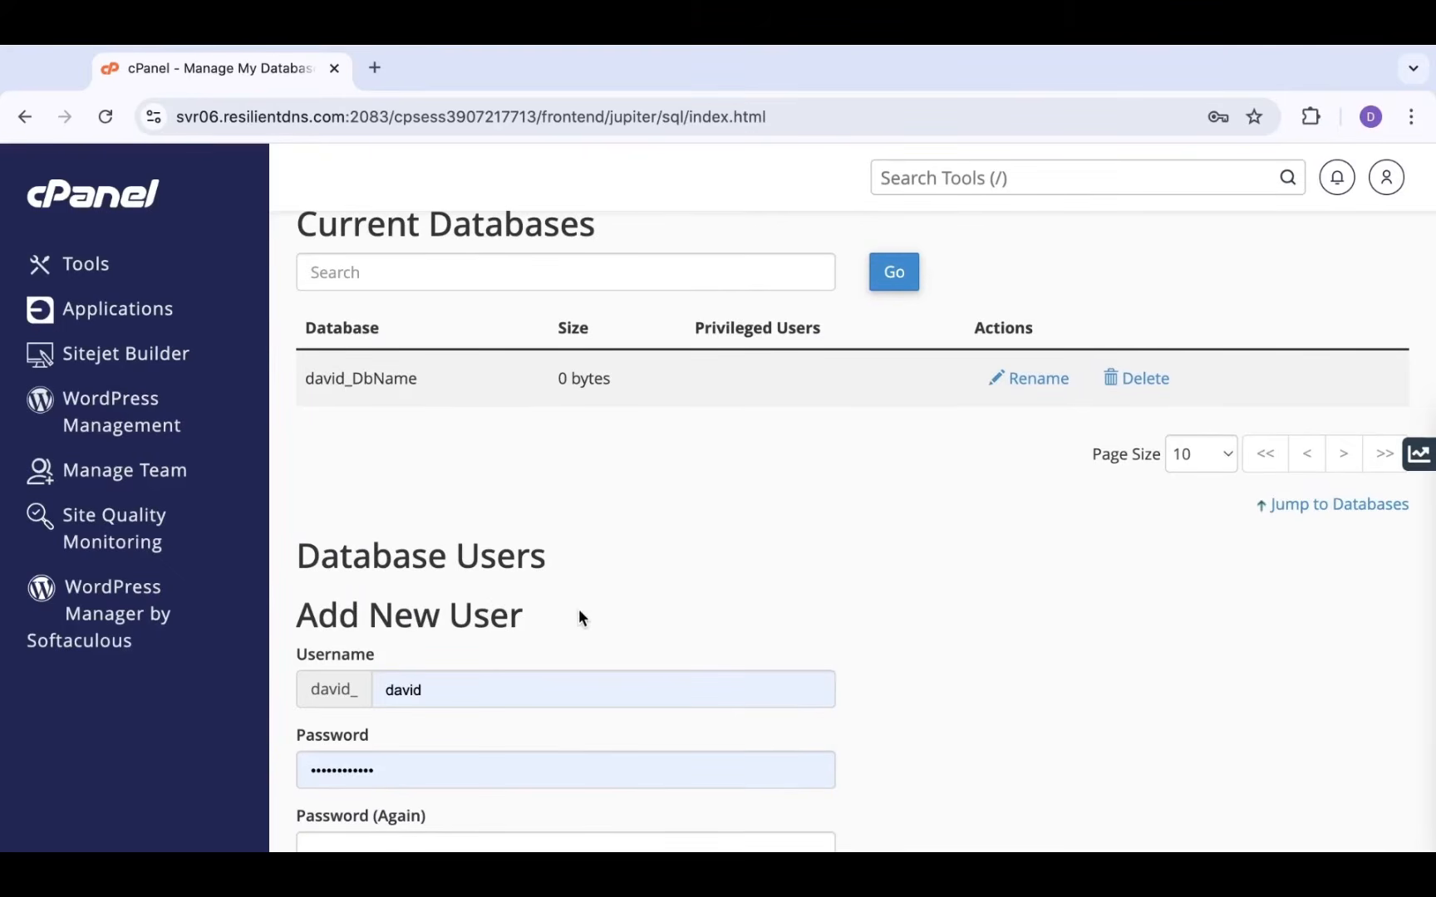
scroll(611, 606, down, 3)
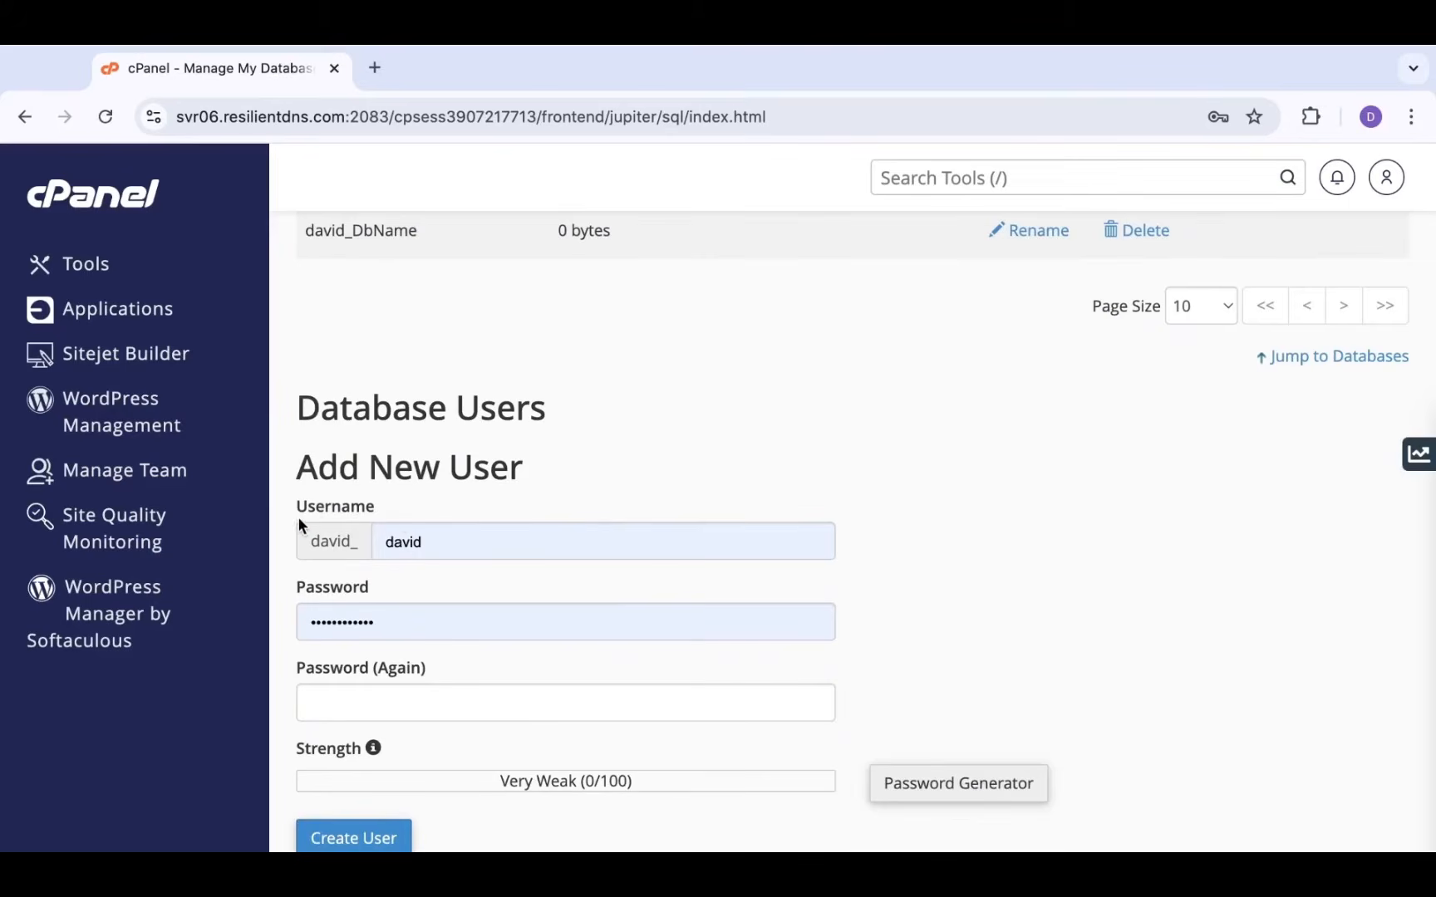
double_click(432, 540)
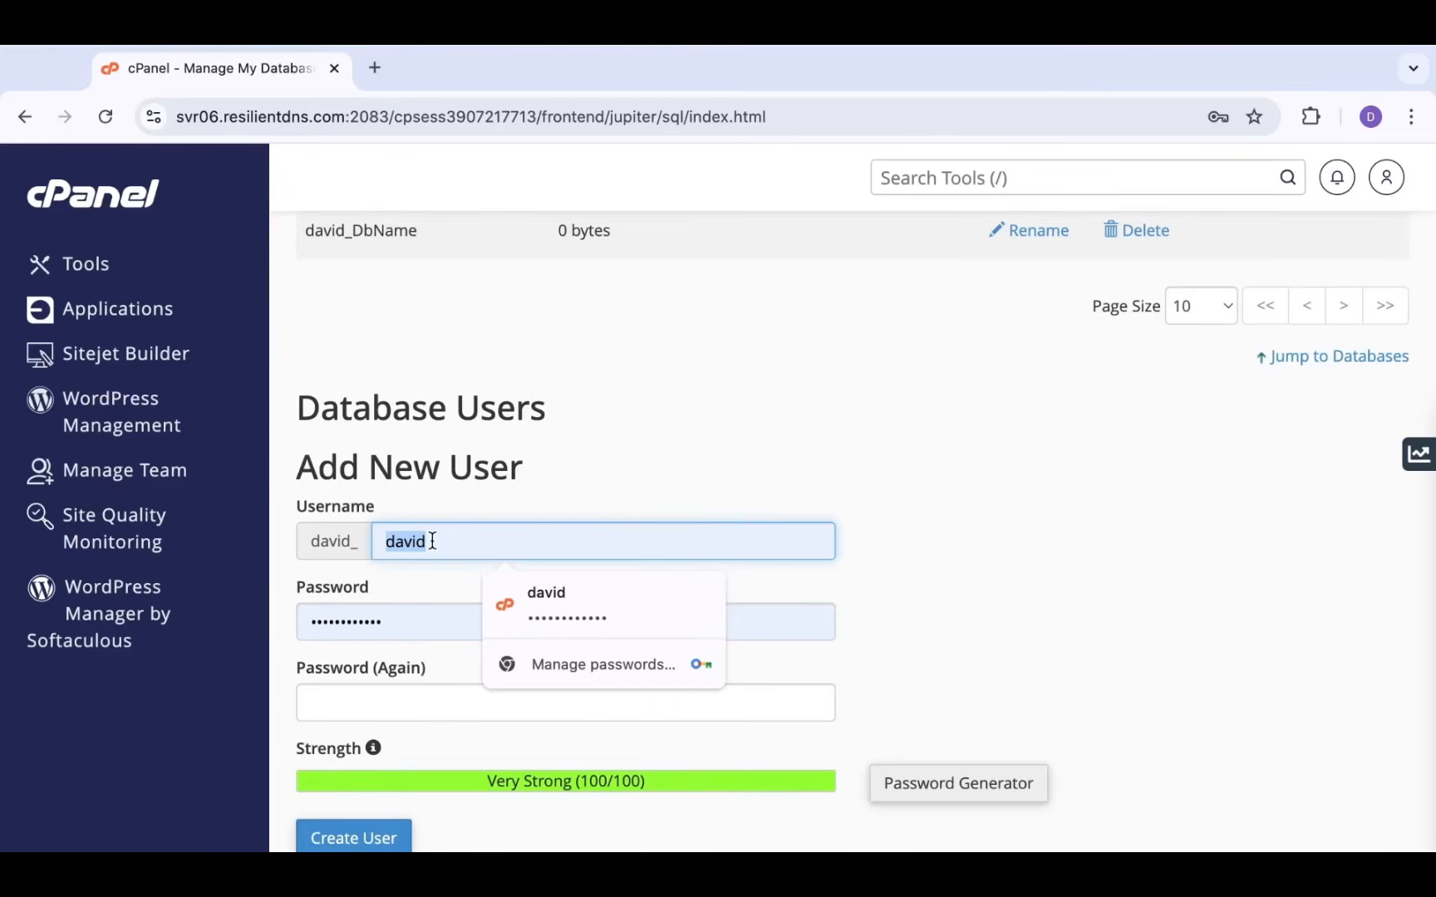
text(Db)
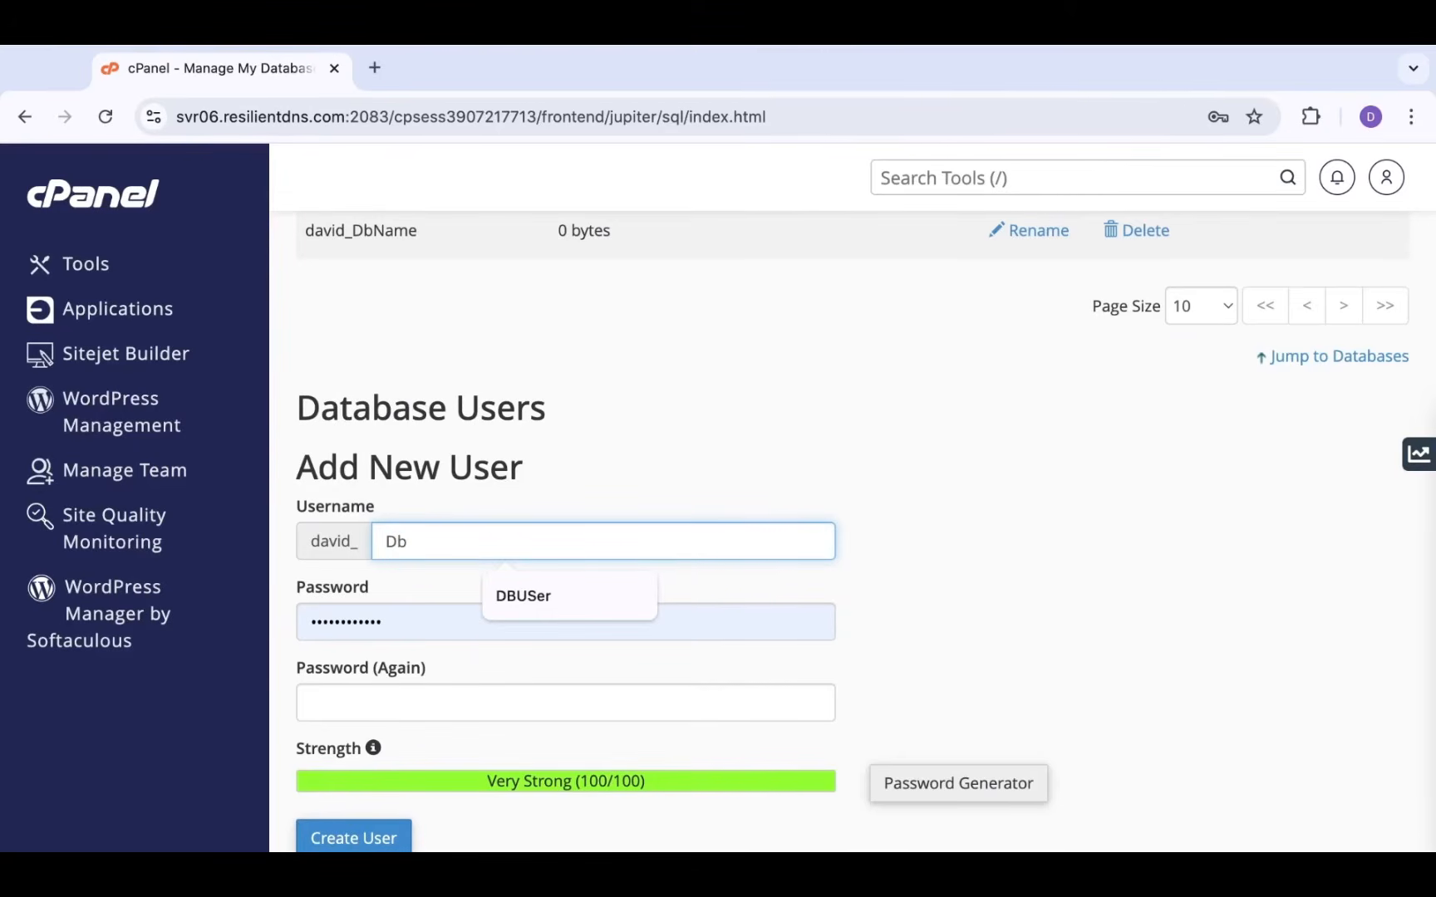
text(User)
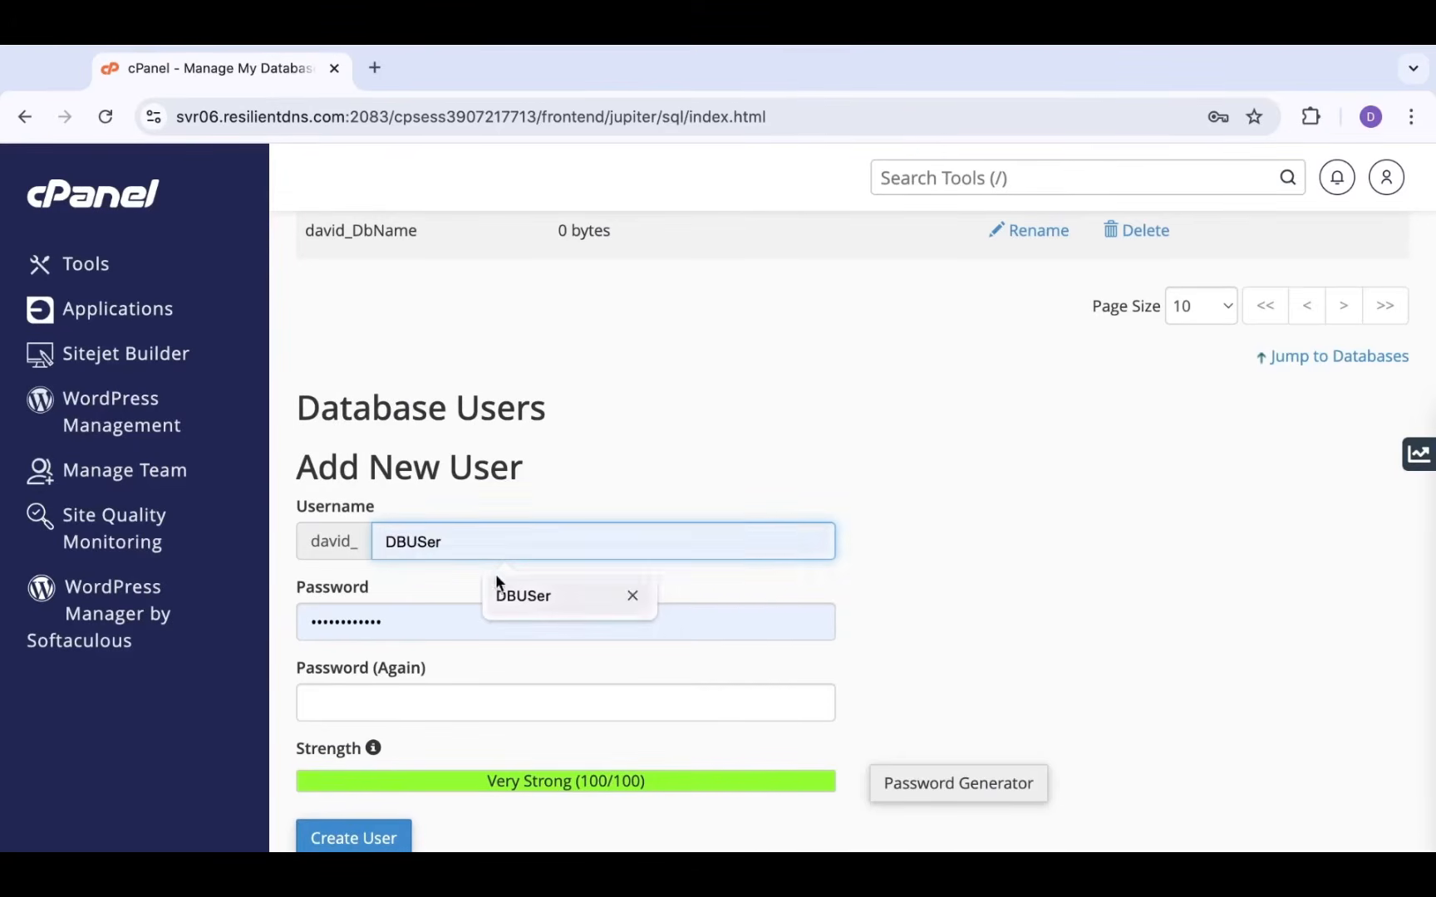
click(517, 596)
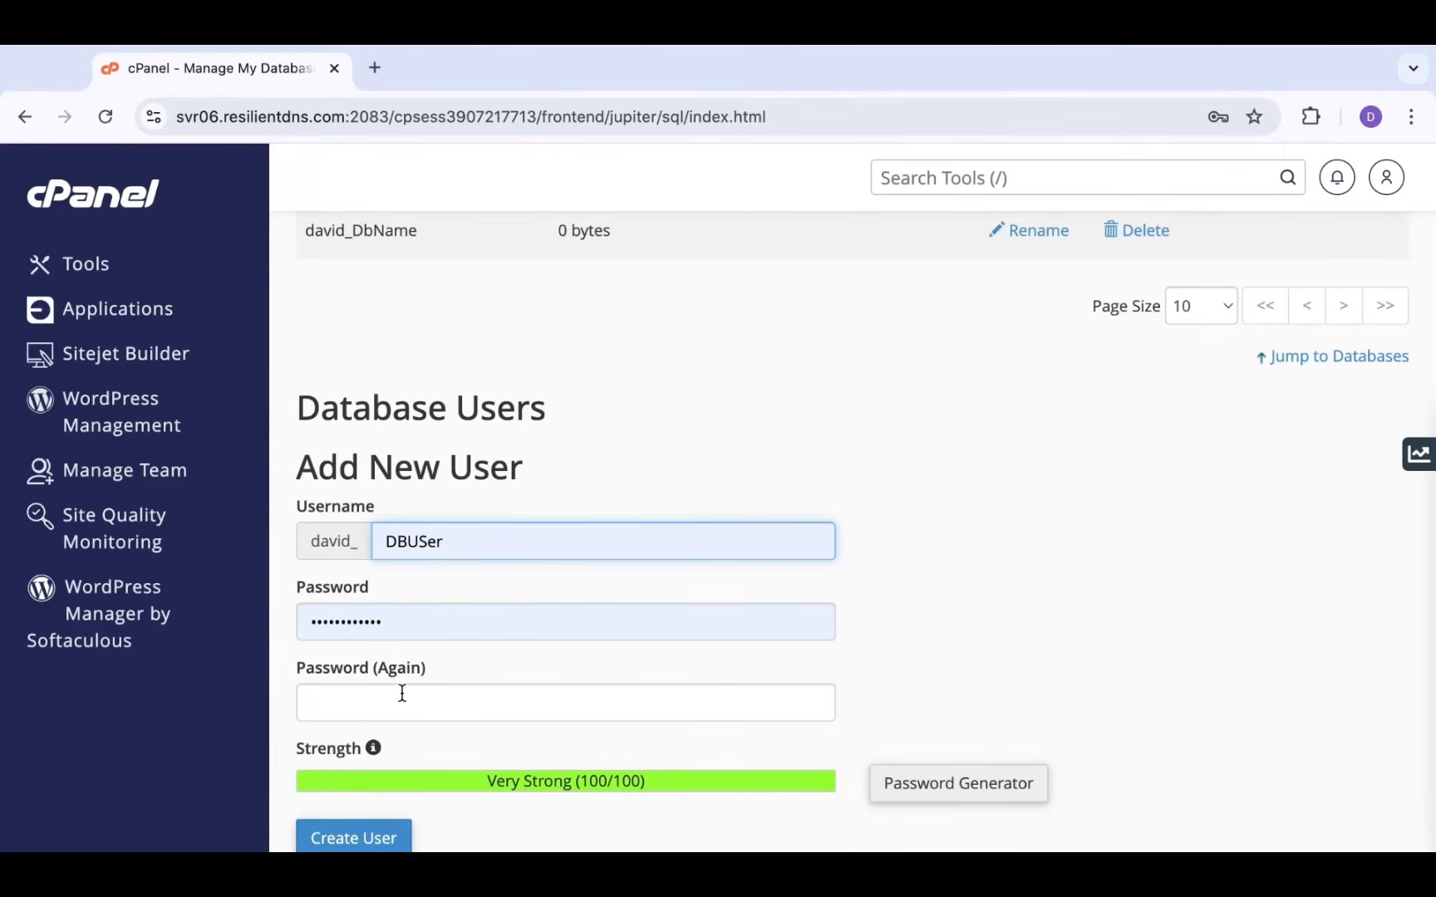
Open the Password Generator and regenerate a strong random password several times
click(954, 786)
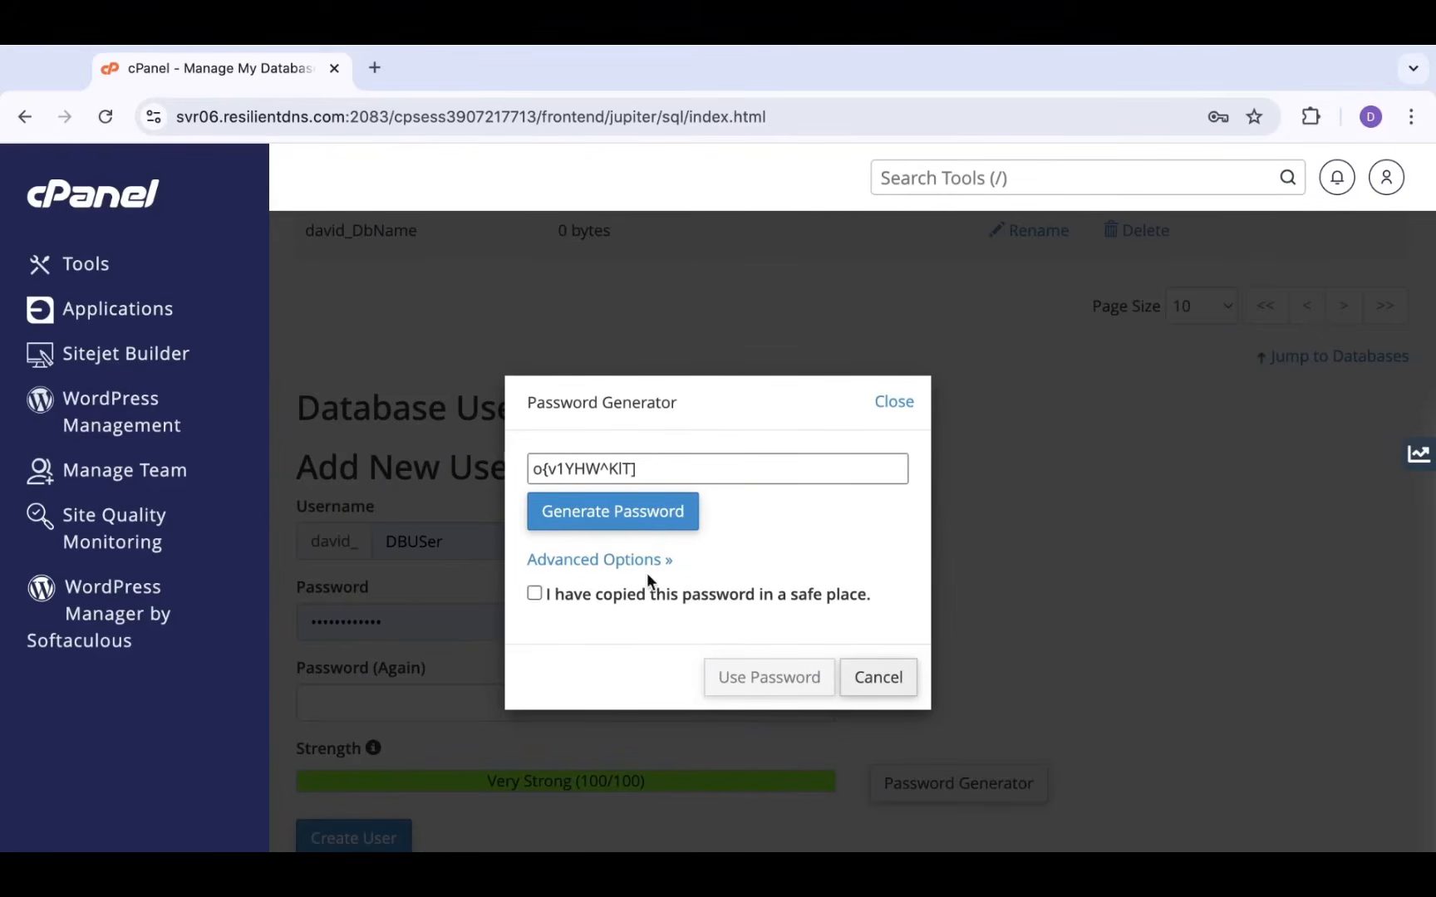
click(626, 520)
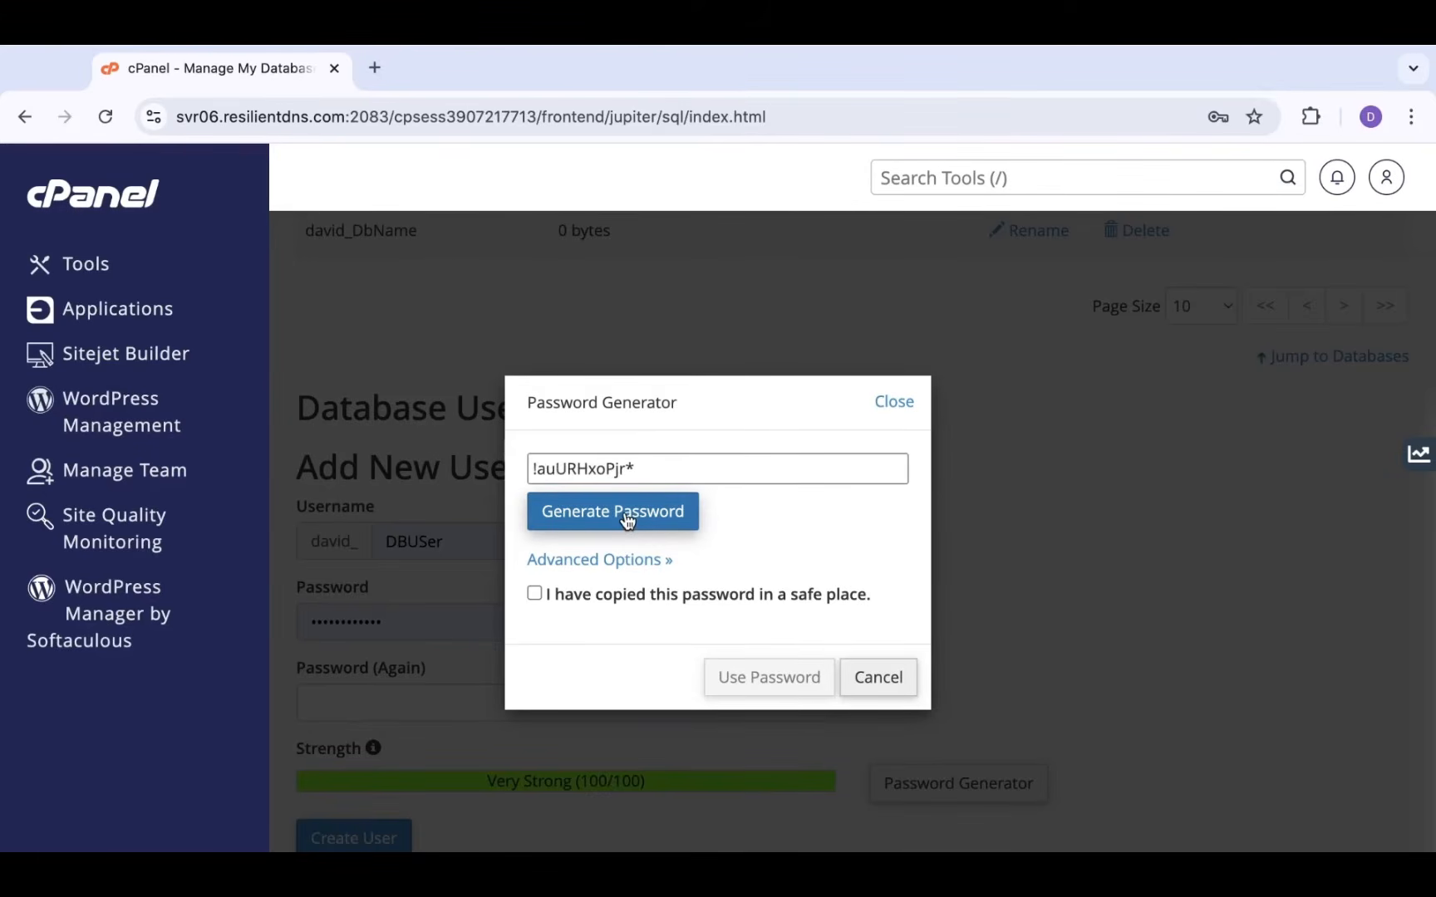
click(626, 520)
click(626, 520)
click(627, 520)
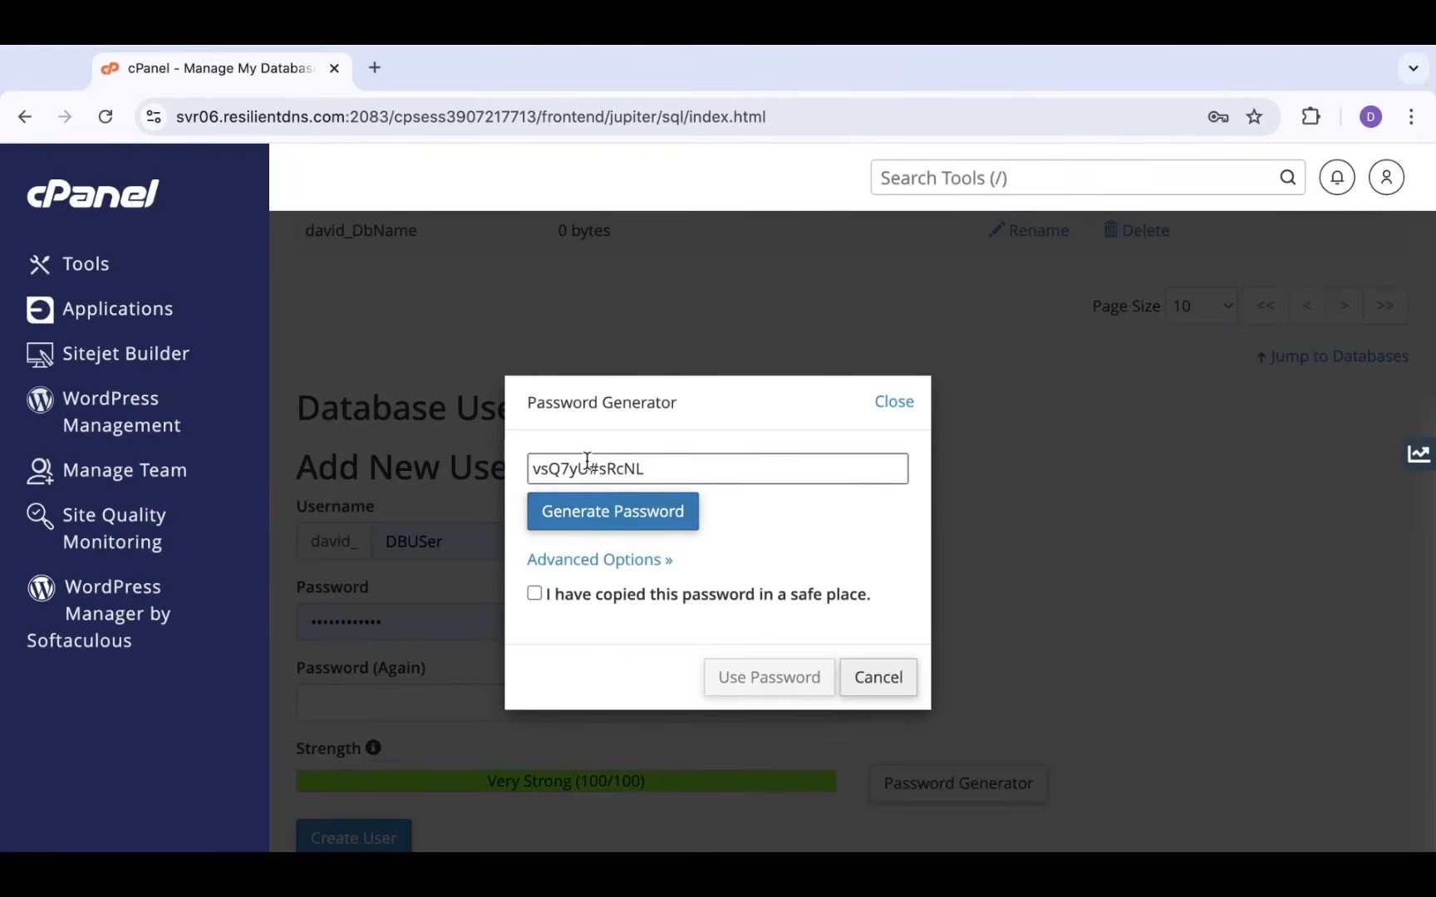
Copy the generated password and tick 'I have copied this password in a safe place'
triple_click(631, 471)
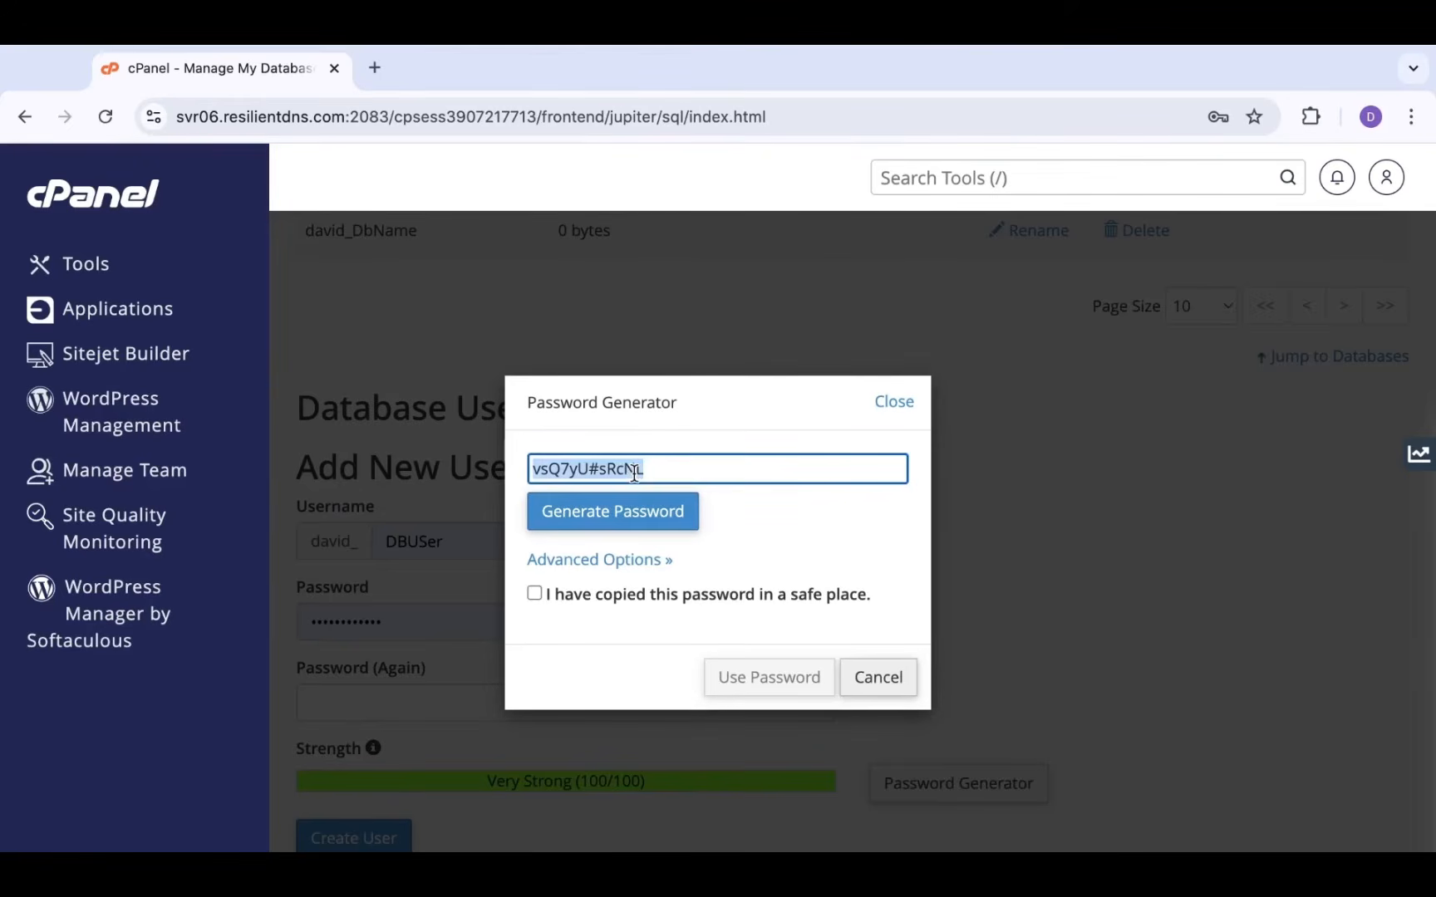
right_click(632, 472)
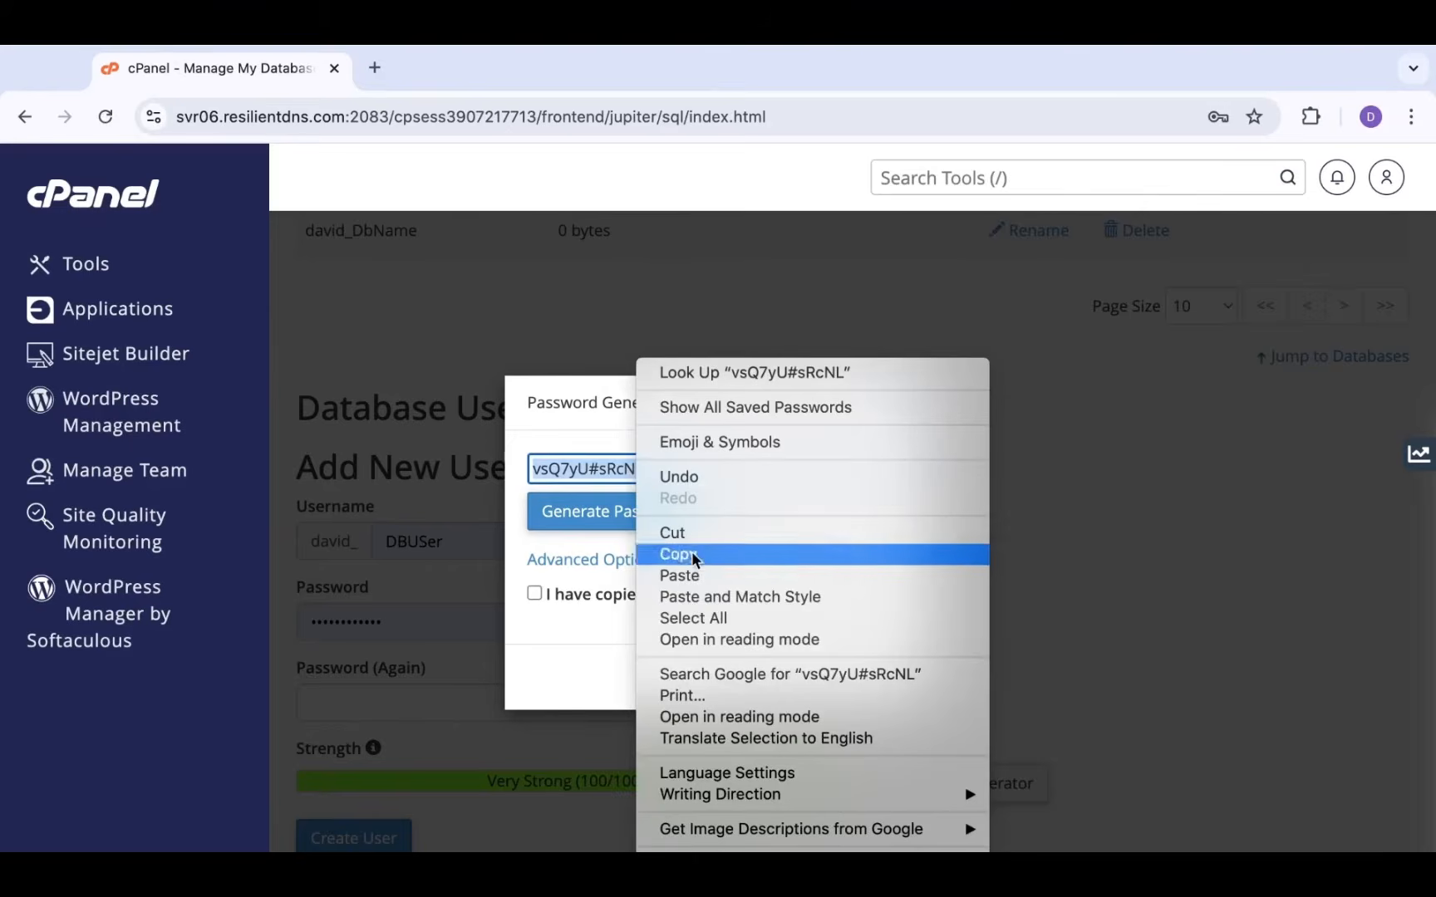
click(596, 469)
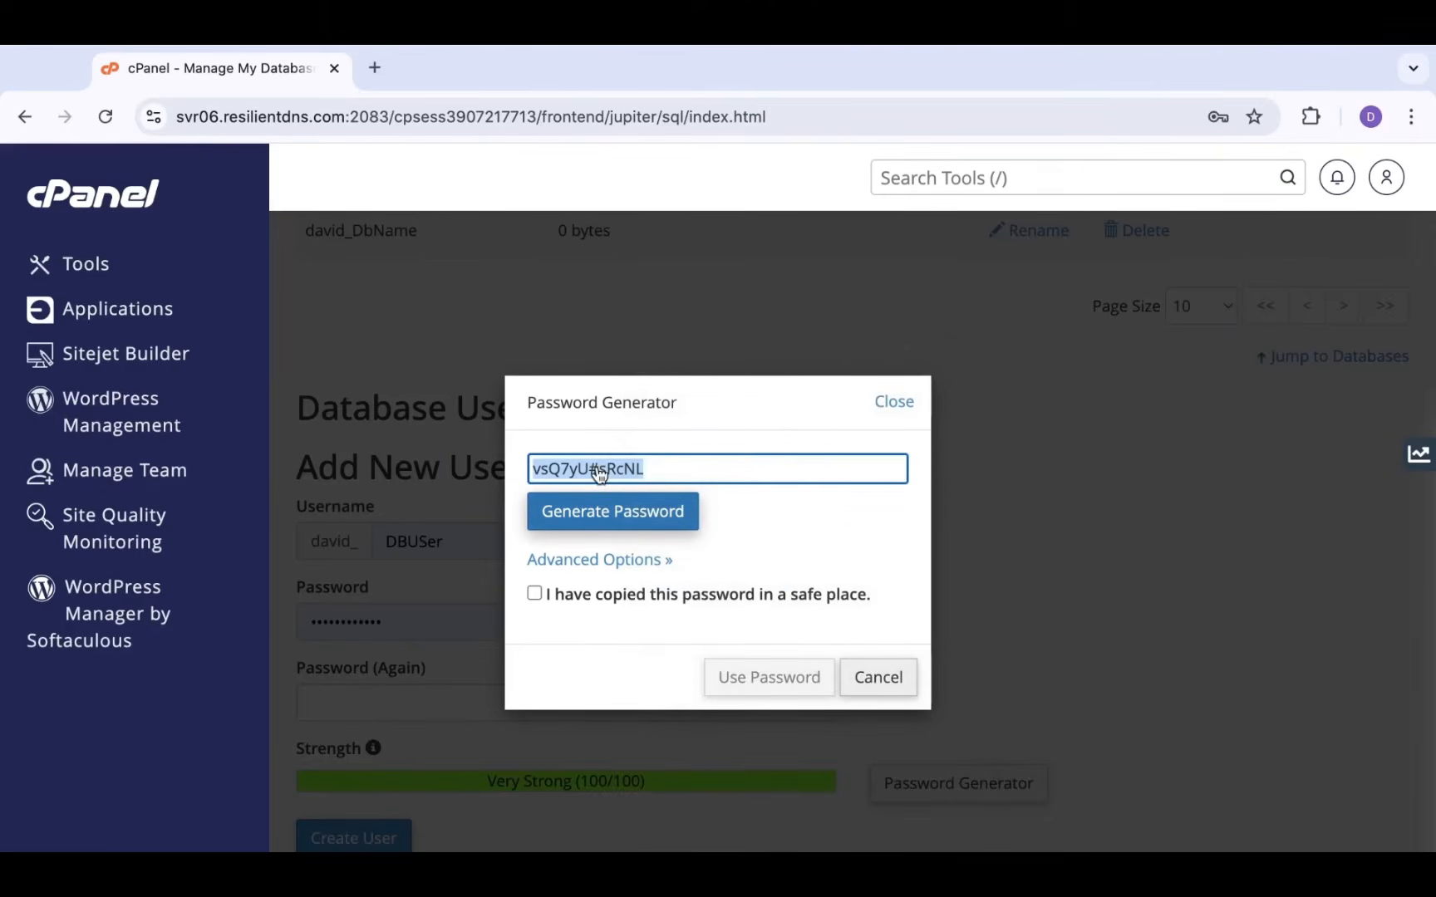
text(c)
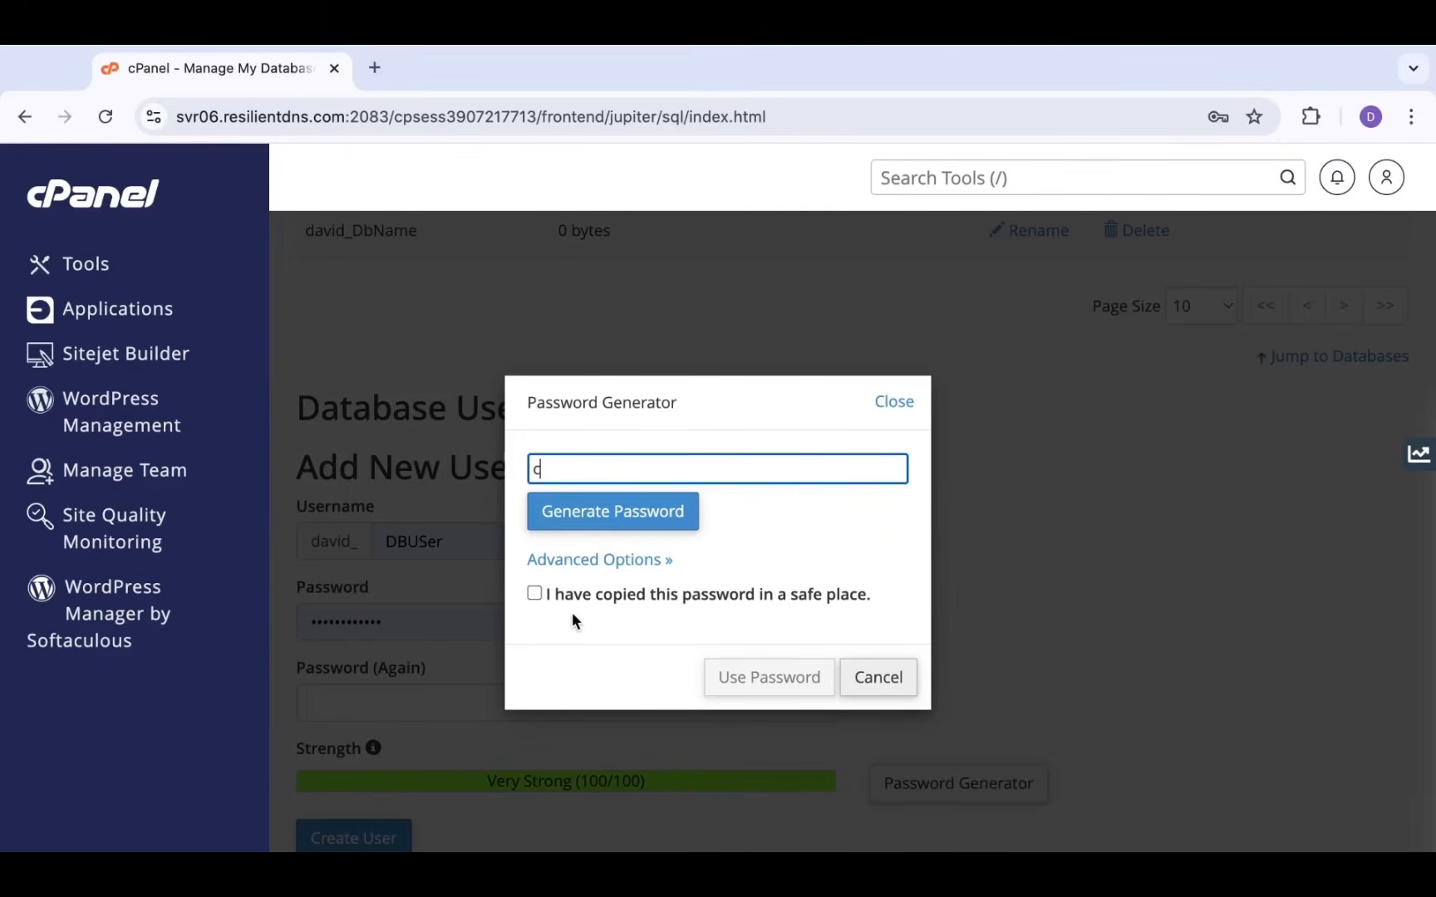
key(ctrl+z)
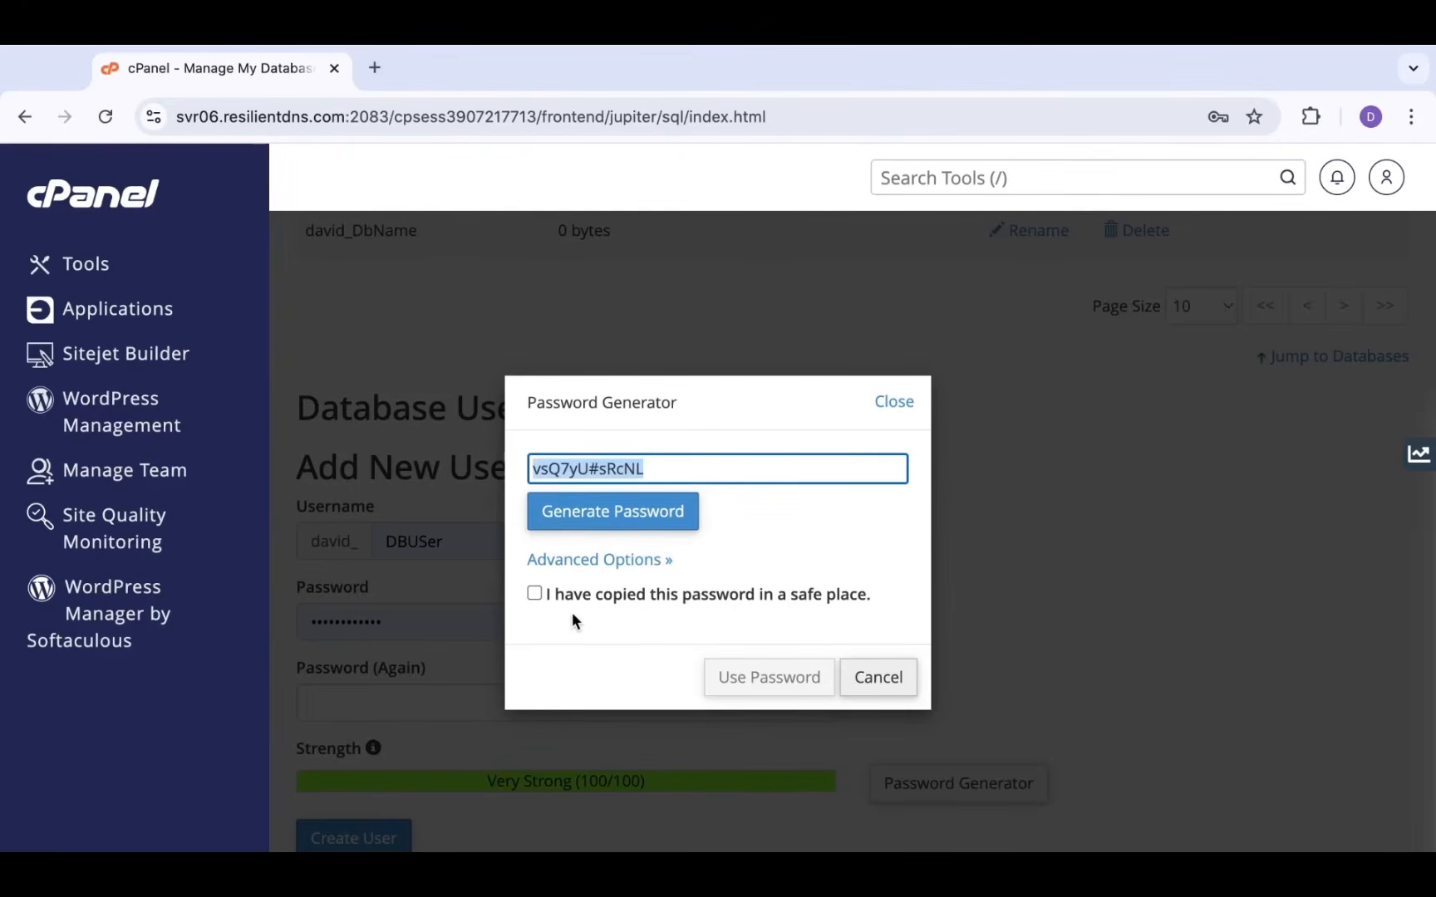
click(693, 461)
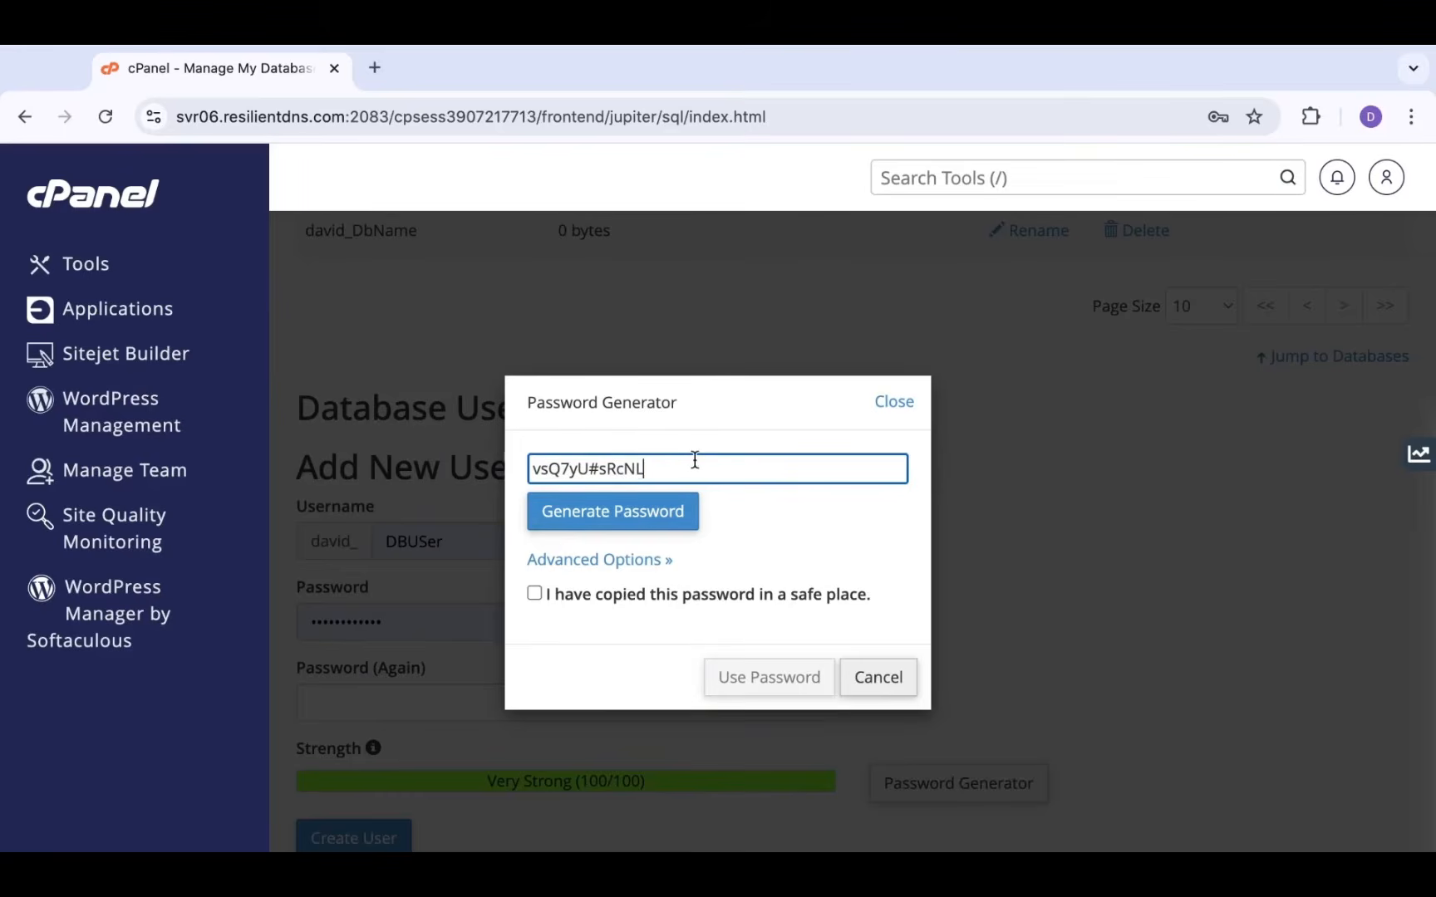
key(ctrl+a)
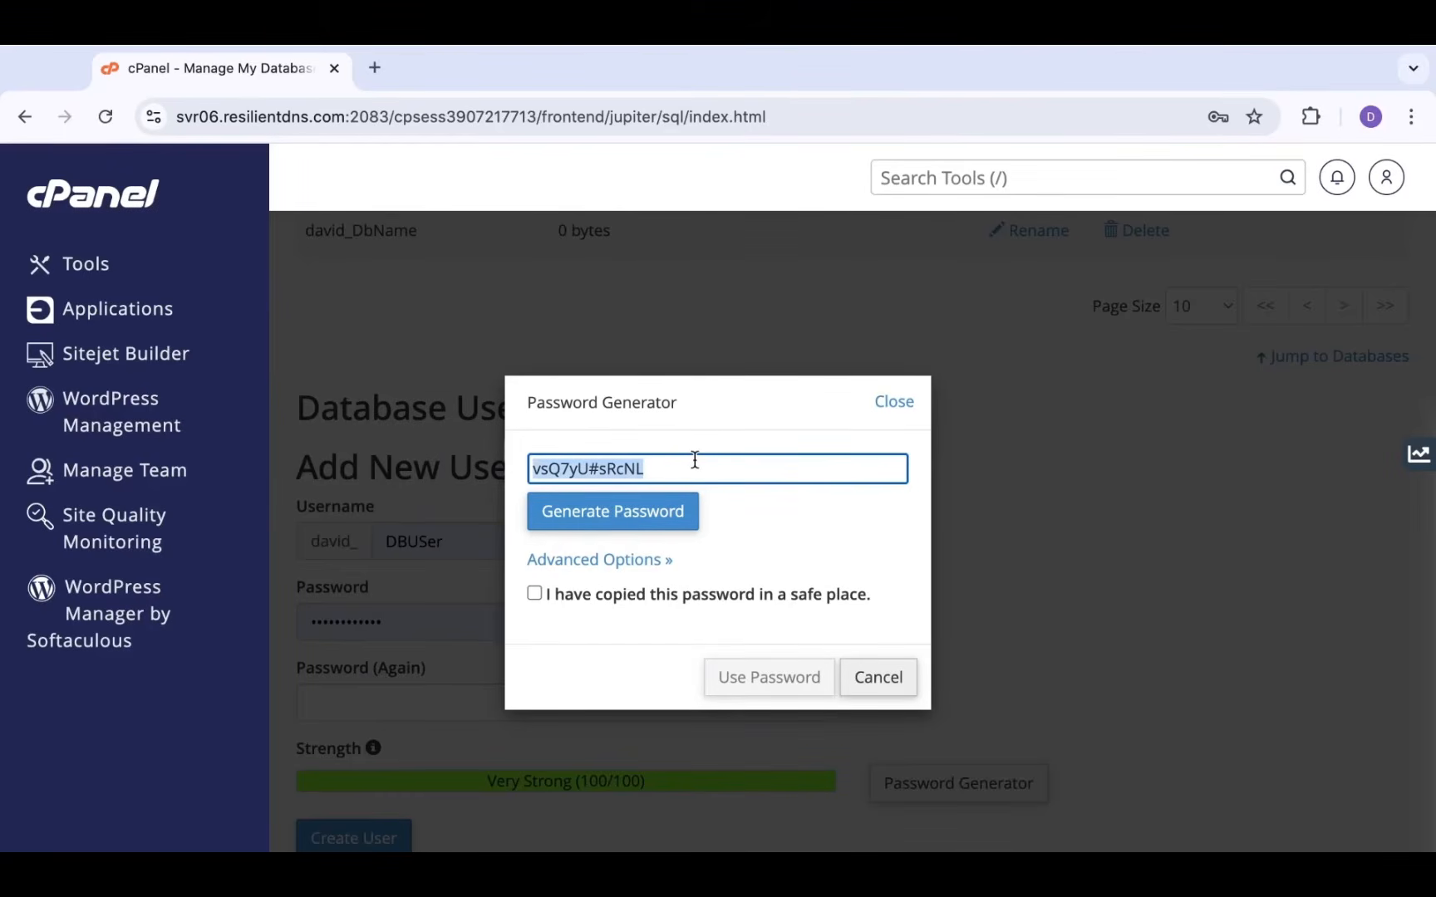
click(696, 479)
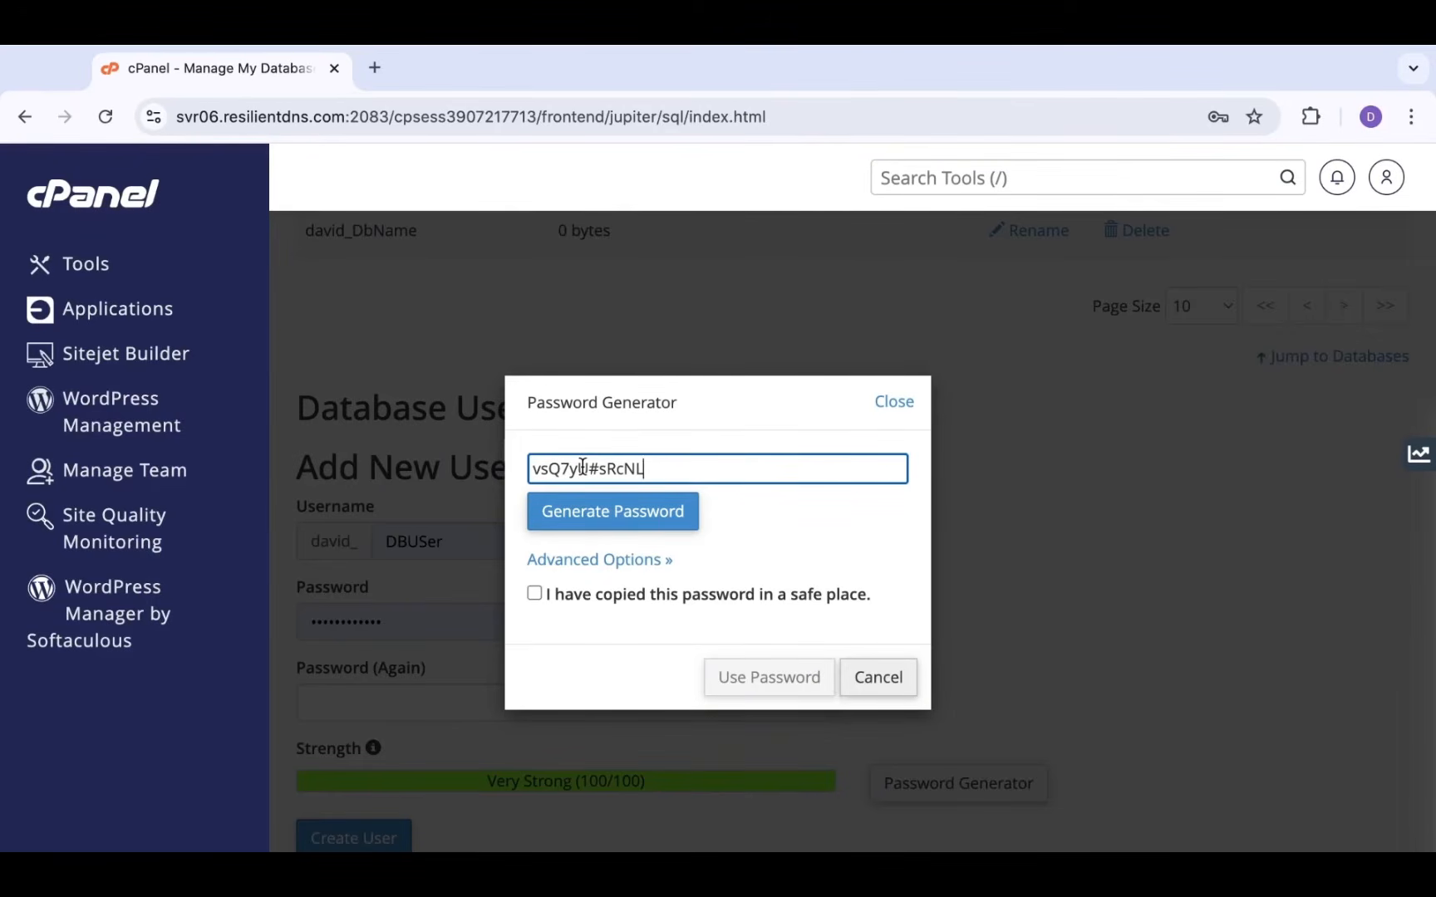
click(535, 593)
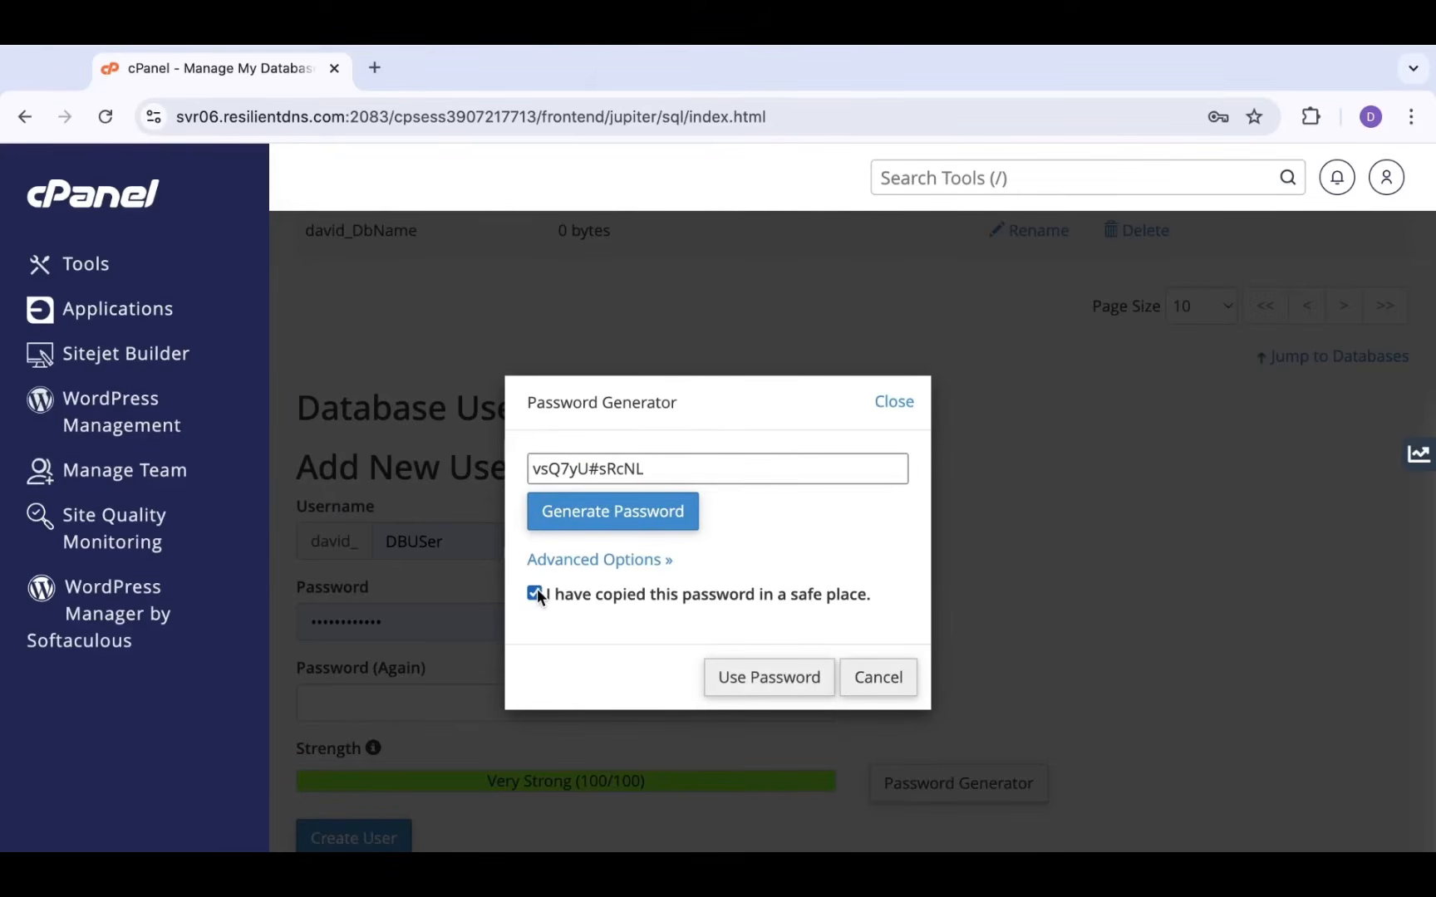
Apply the generated password to both fields and create the DBUSer database user
click(746, 680)
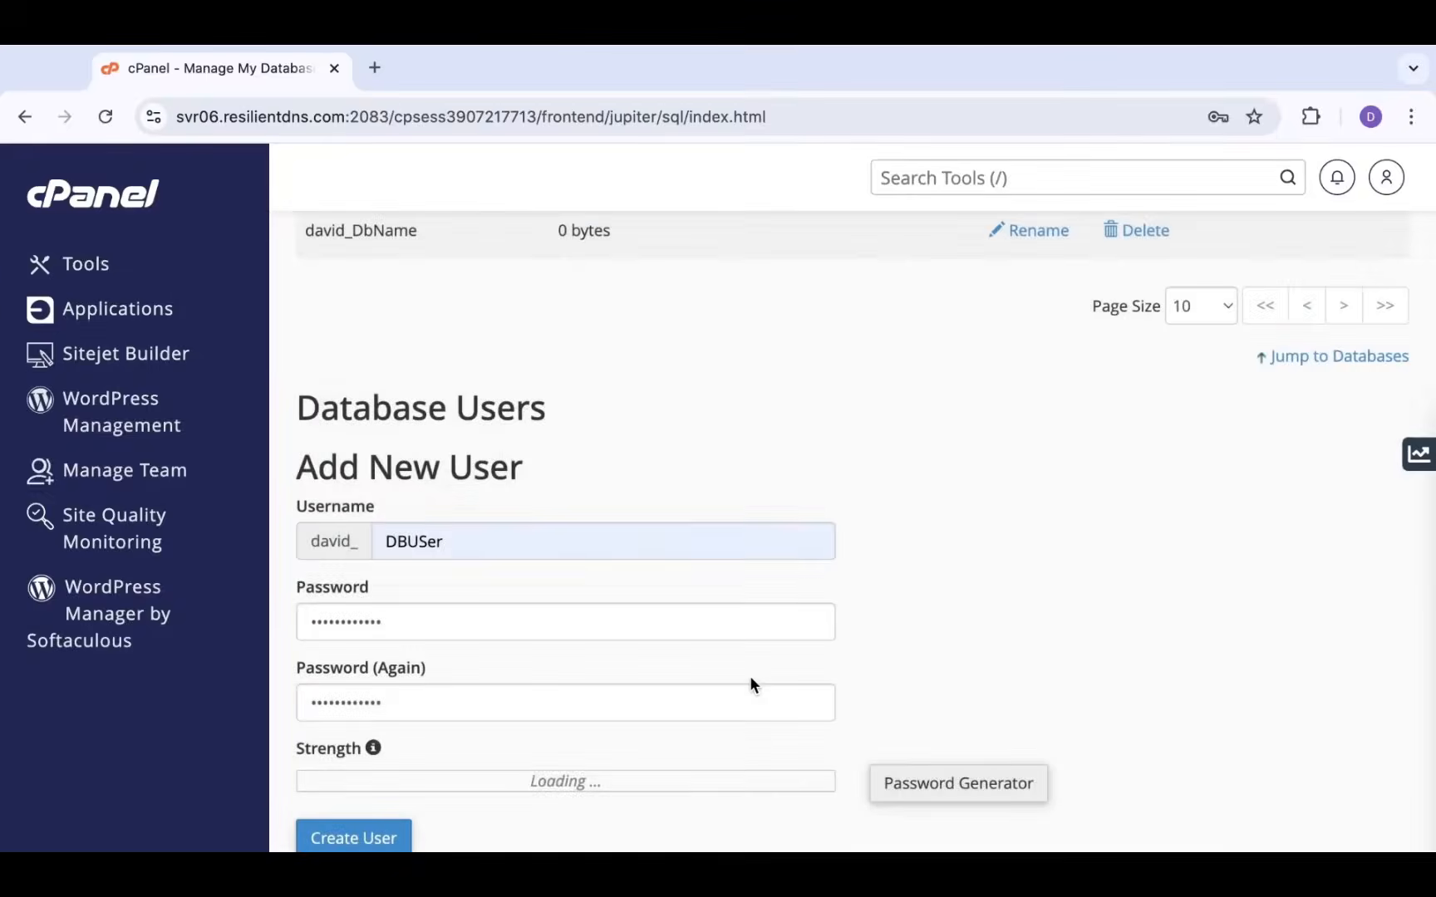
scroll(391, 610, down, 2)
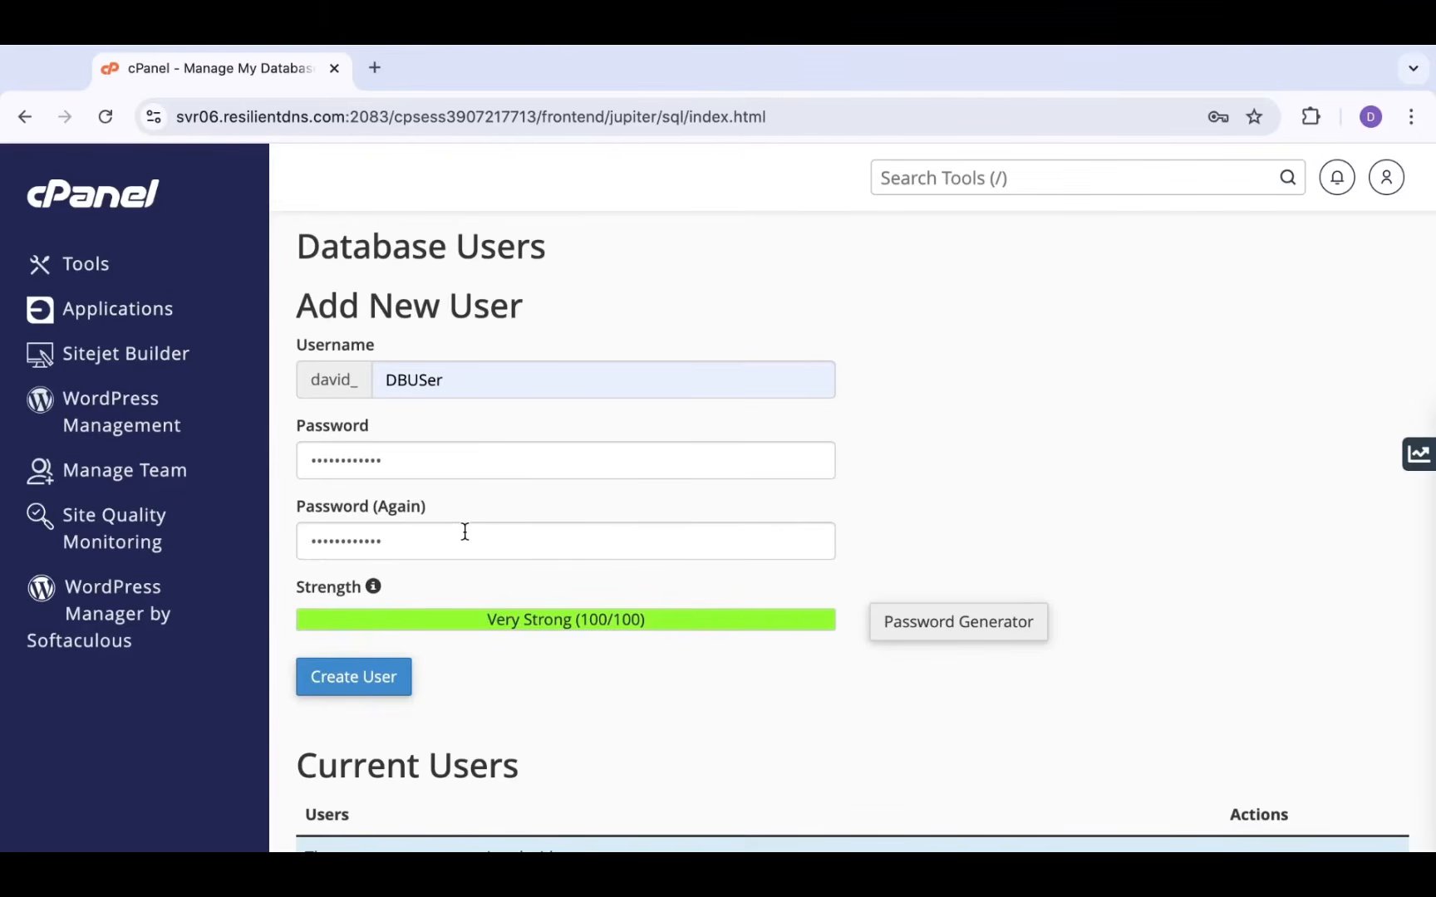
scroll(465, 531, down, 1)
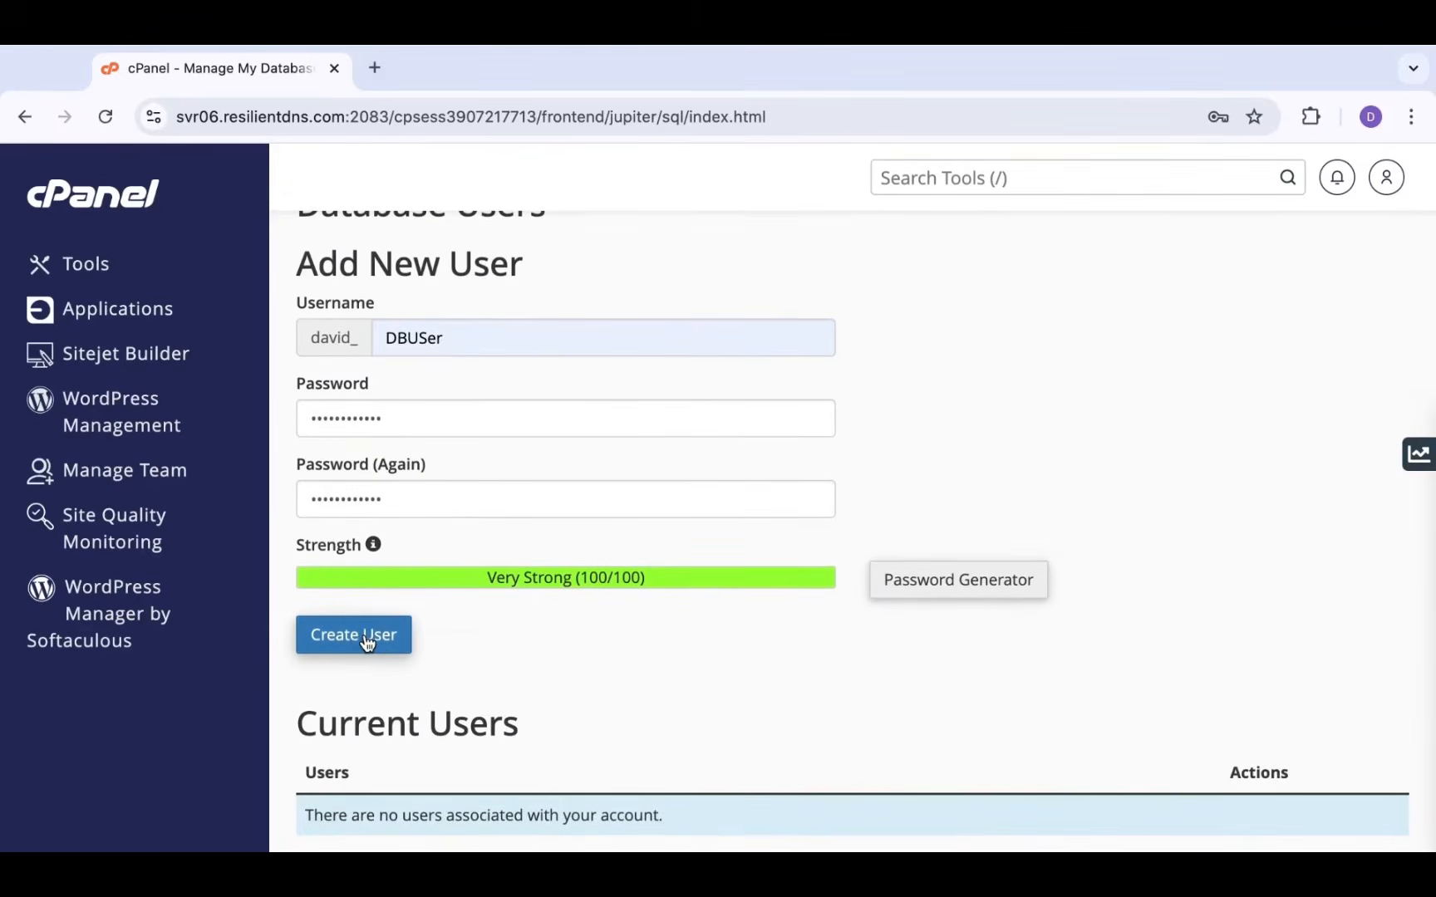
click(364, 637)
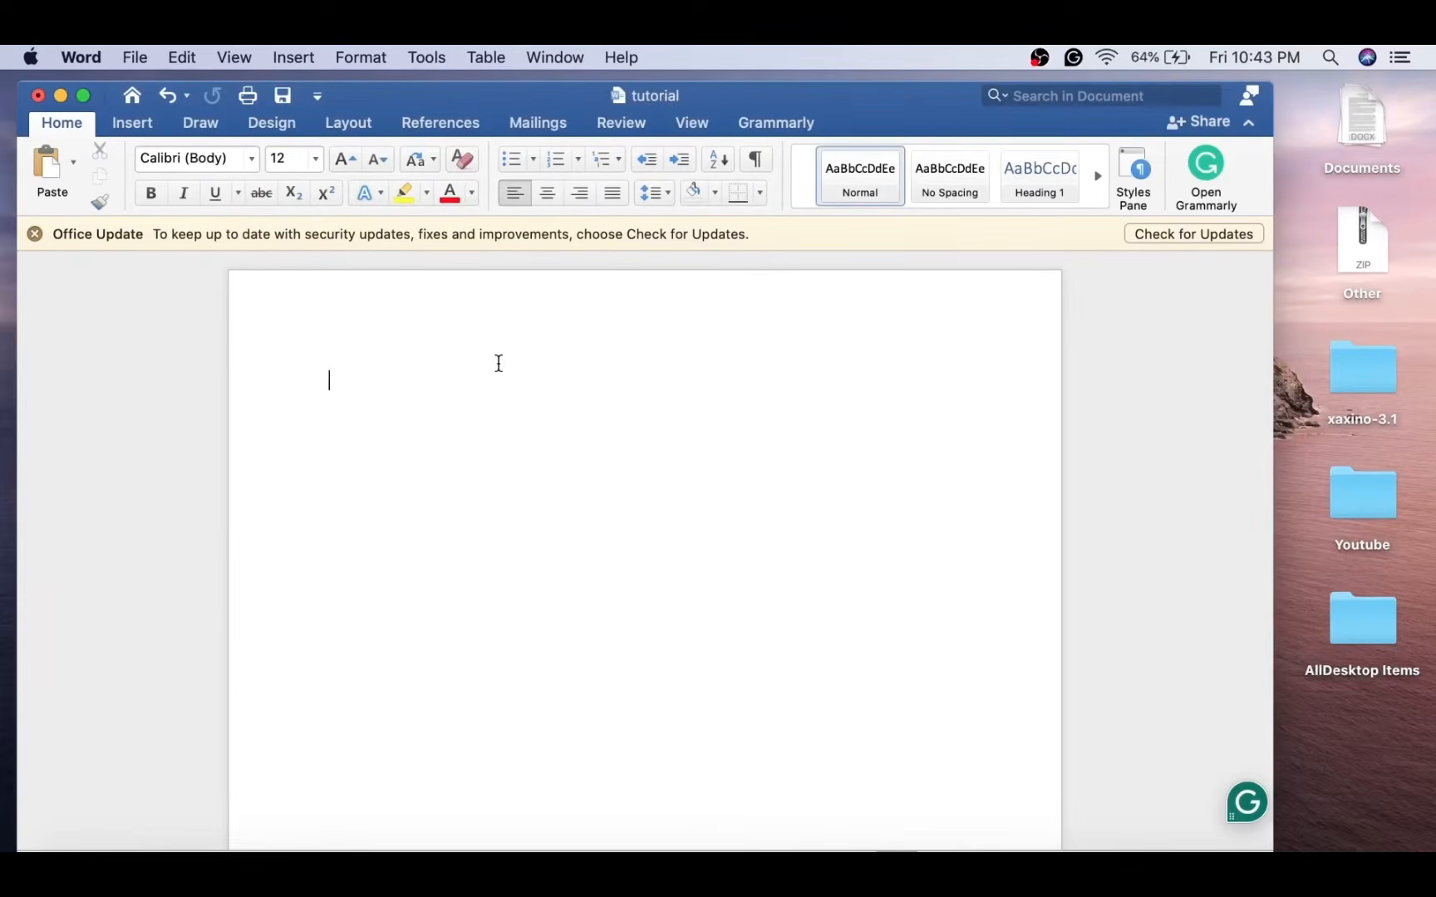
Type 'Password:' in the Word document and paste the copied database password after it
text(Password:)
key(super+v)
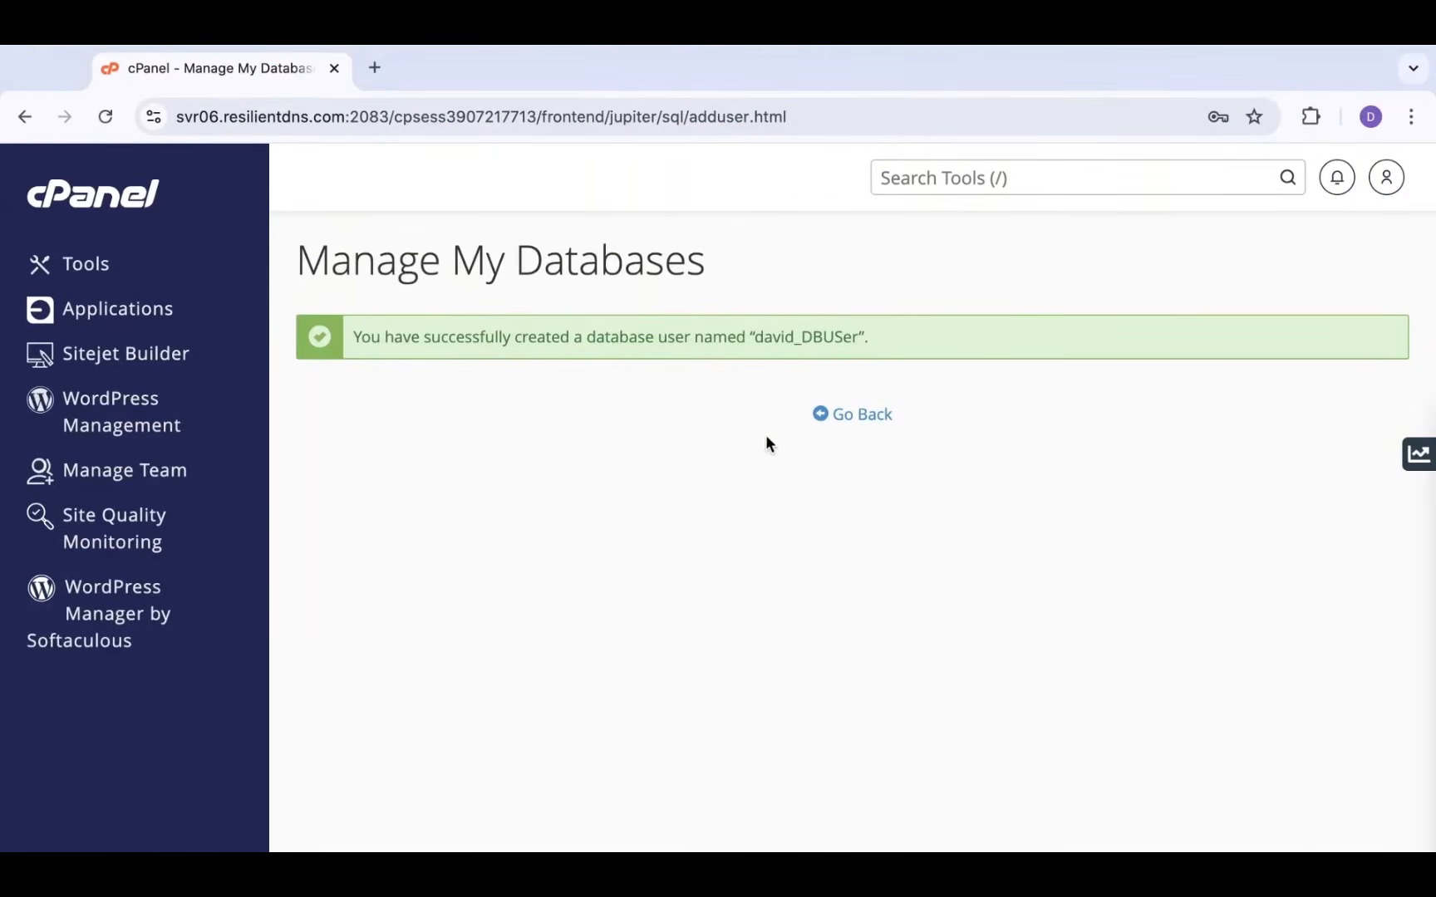
Go back from the DBUSer confirmation to the Manage My Databases page listing DbName
click(858, 412)
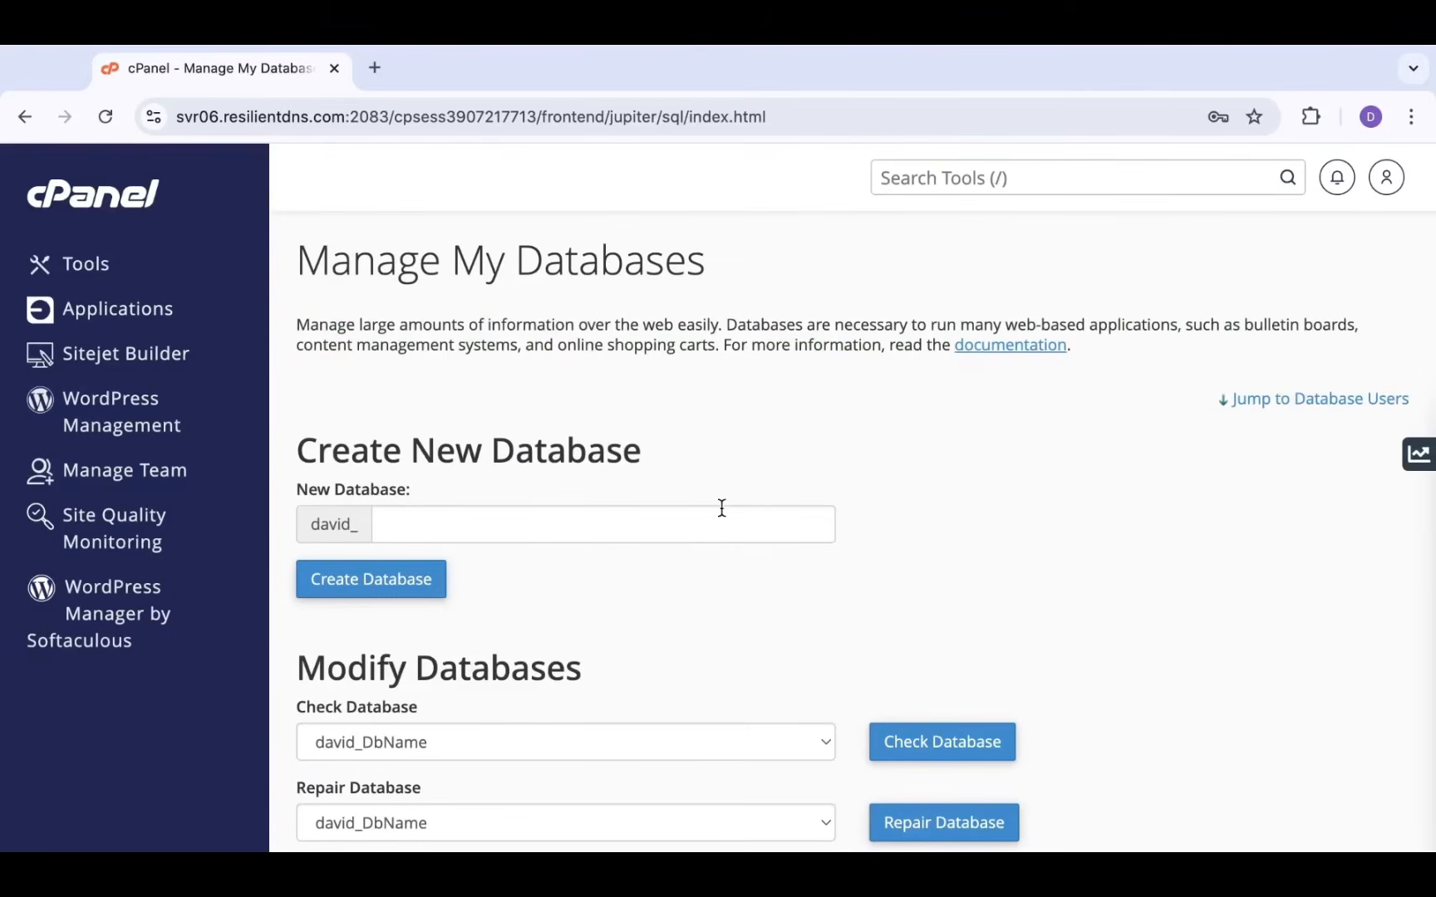
scroll(721, 507, down, 1)
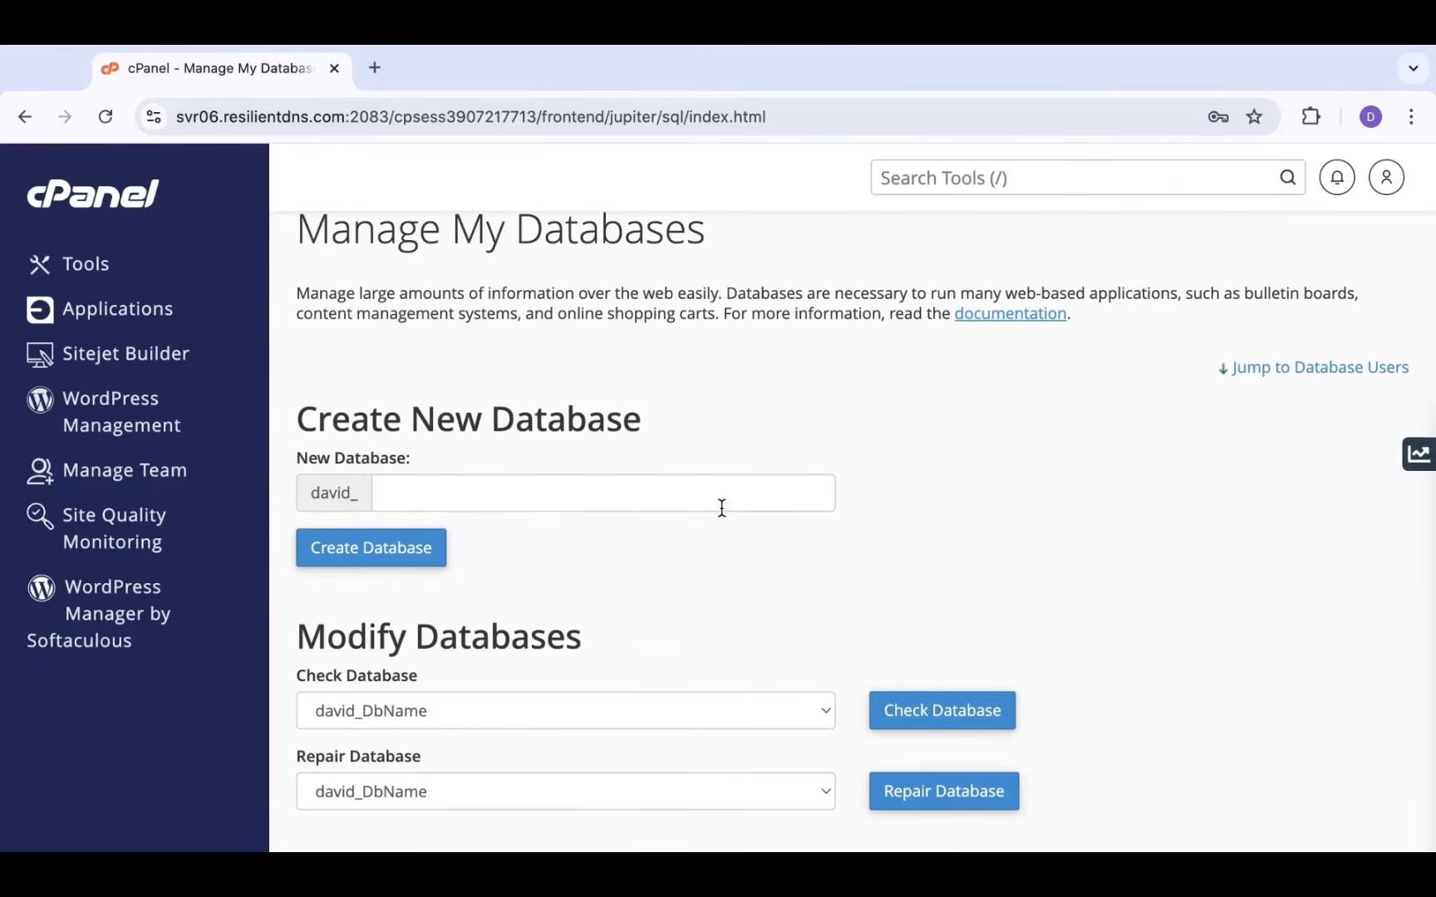
scroll(722, 508, down, 3)
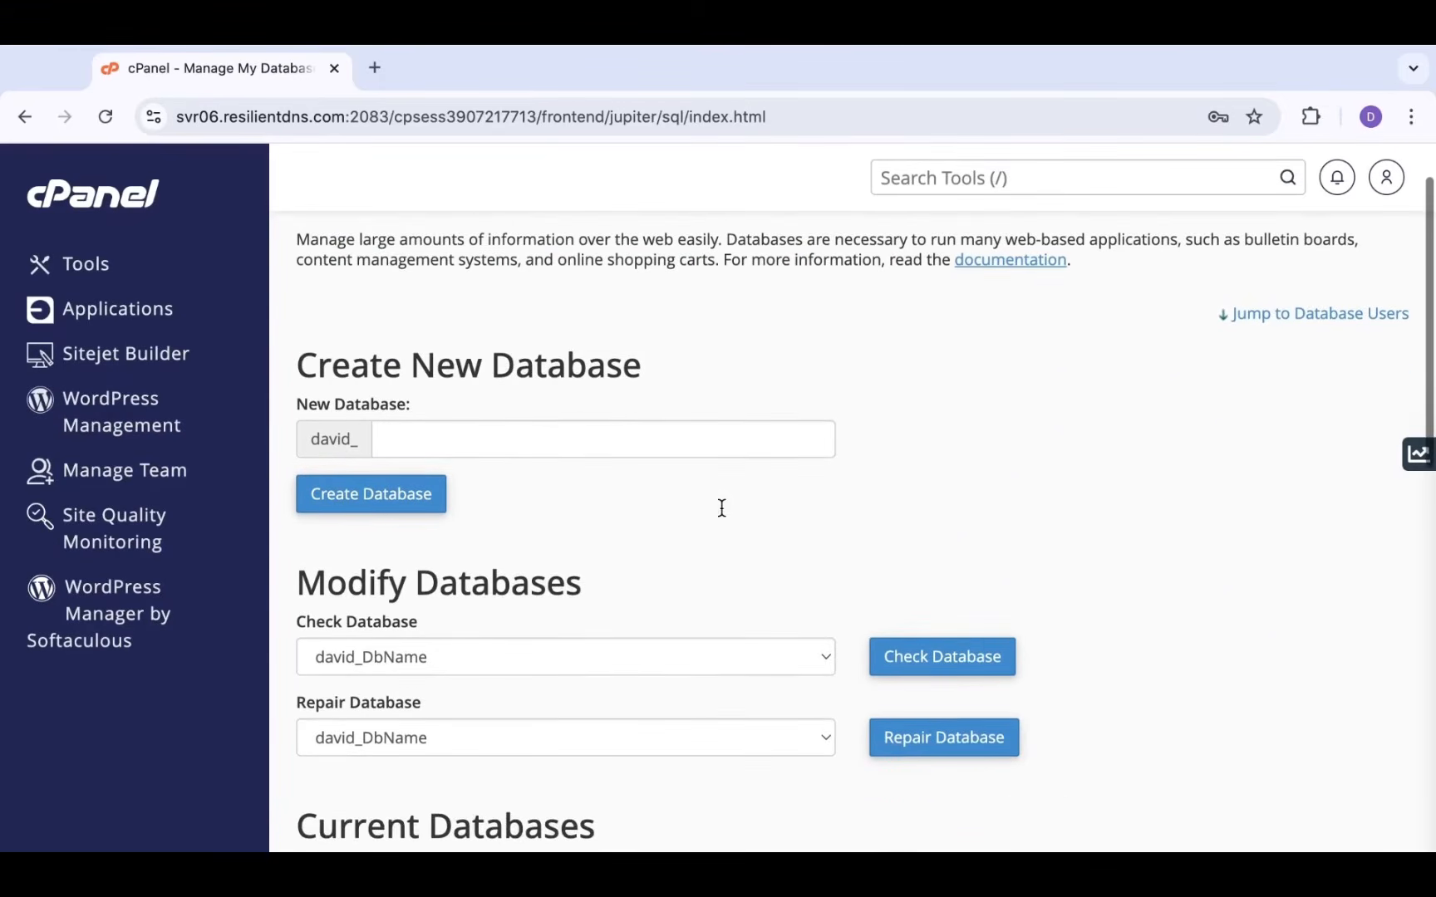
scroll(721, 508, up, 2)
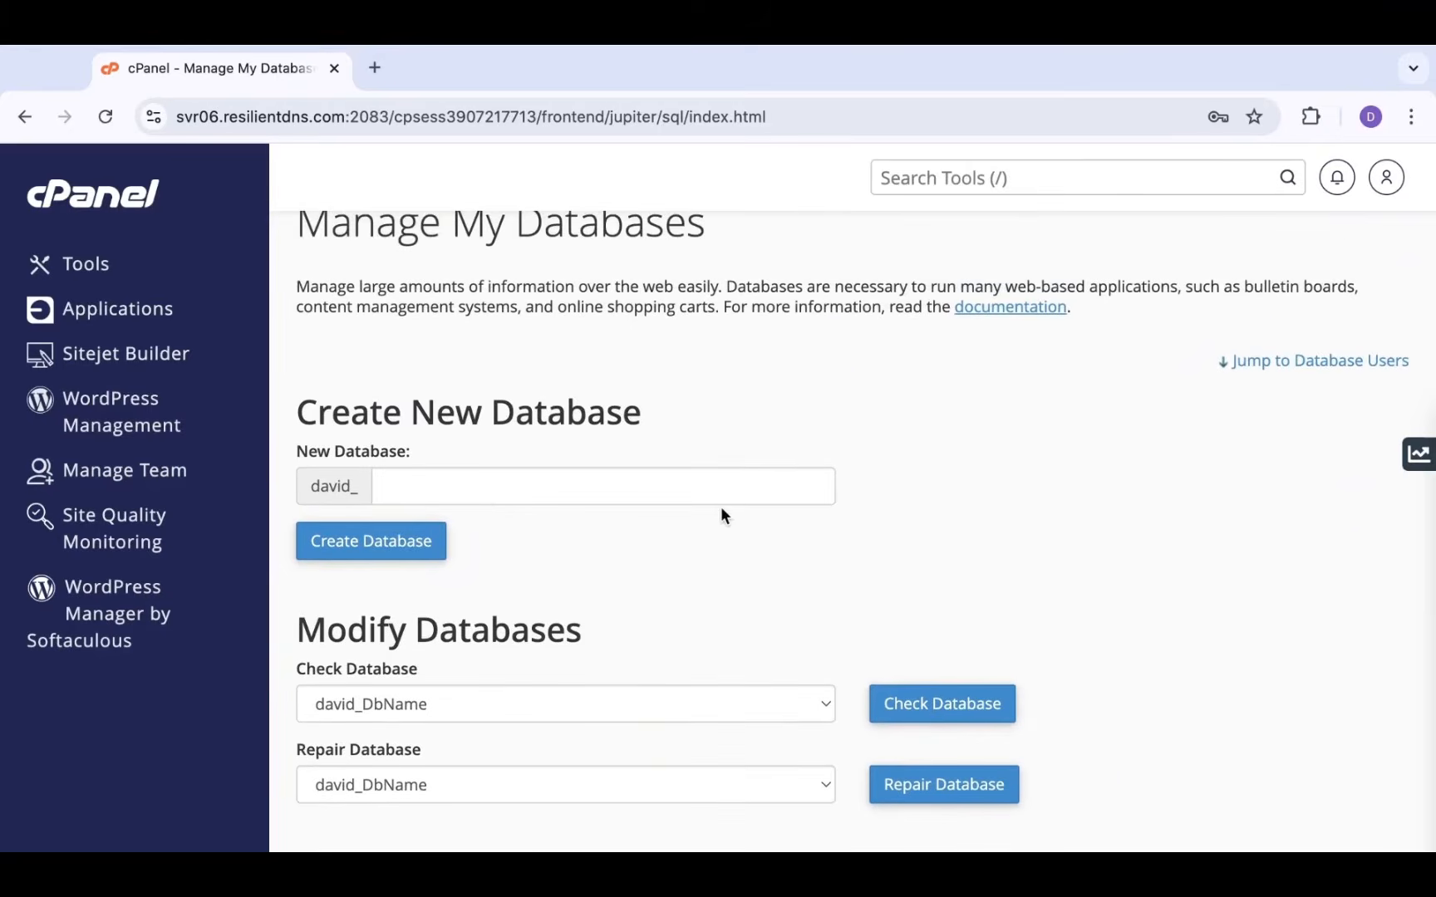
Under Add User To Database, pick user DBUSer and database DbName and add them
scroll(720, 515, down, 10)
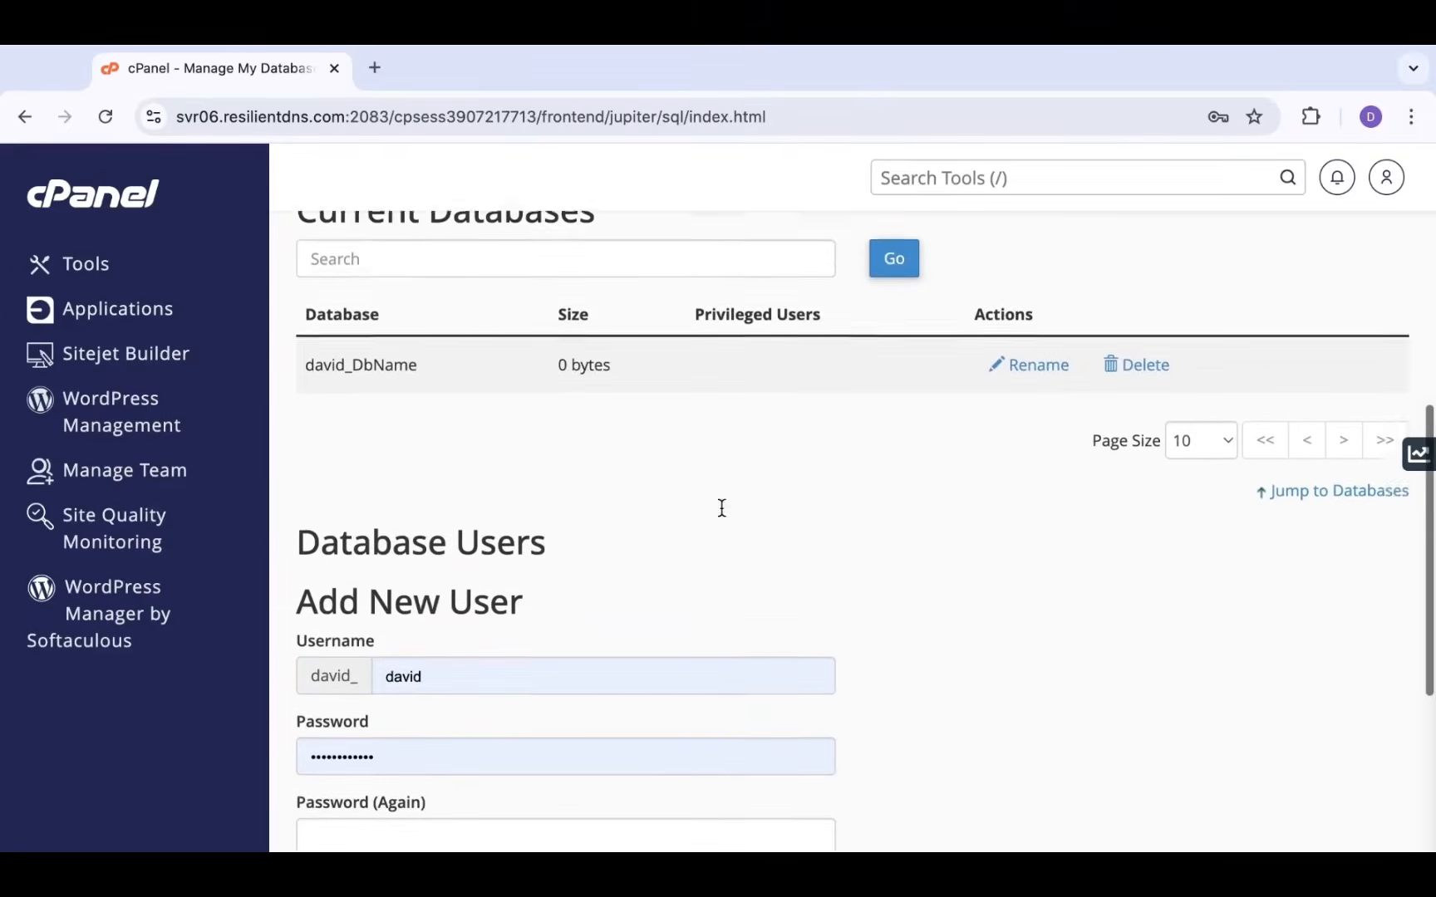
scroll(721, 510, down, 3)
scroll(721, 509, up, 2)
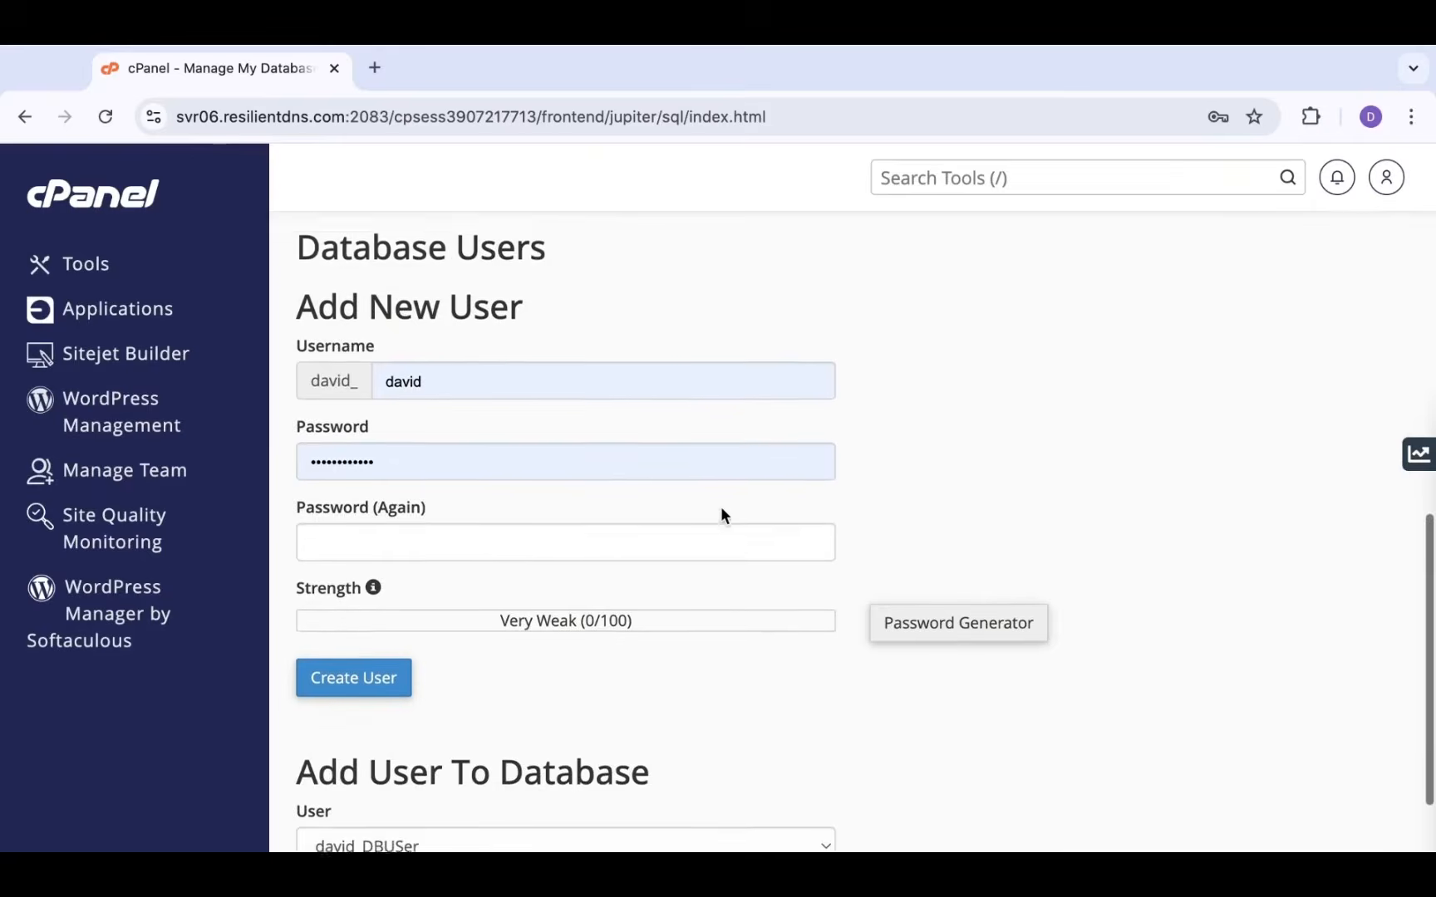
scroll(721, 510, down, 2)
scroll(720, 508, down, 5)
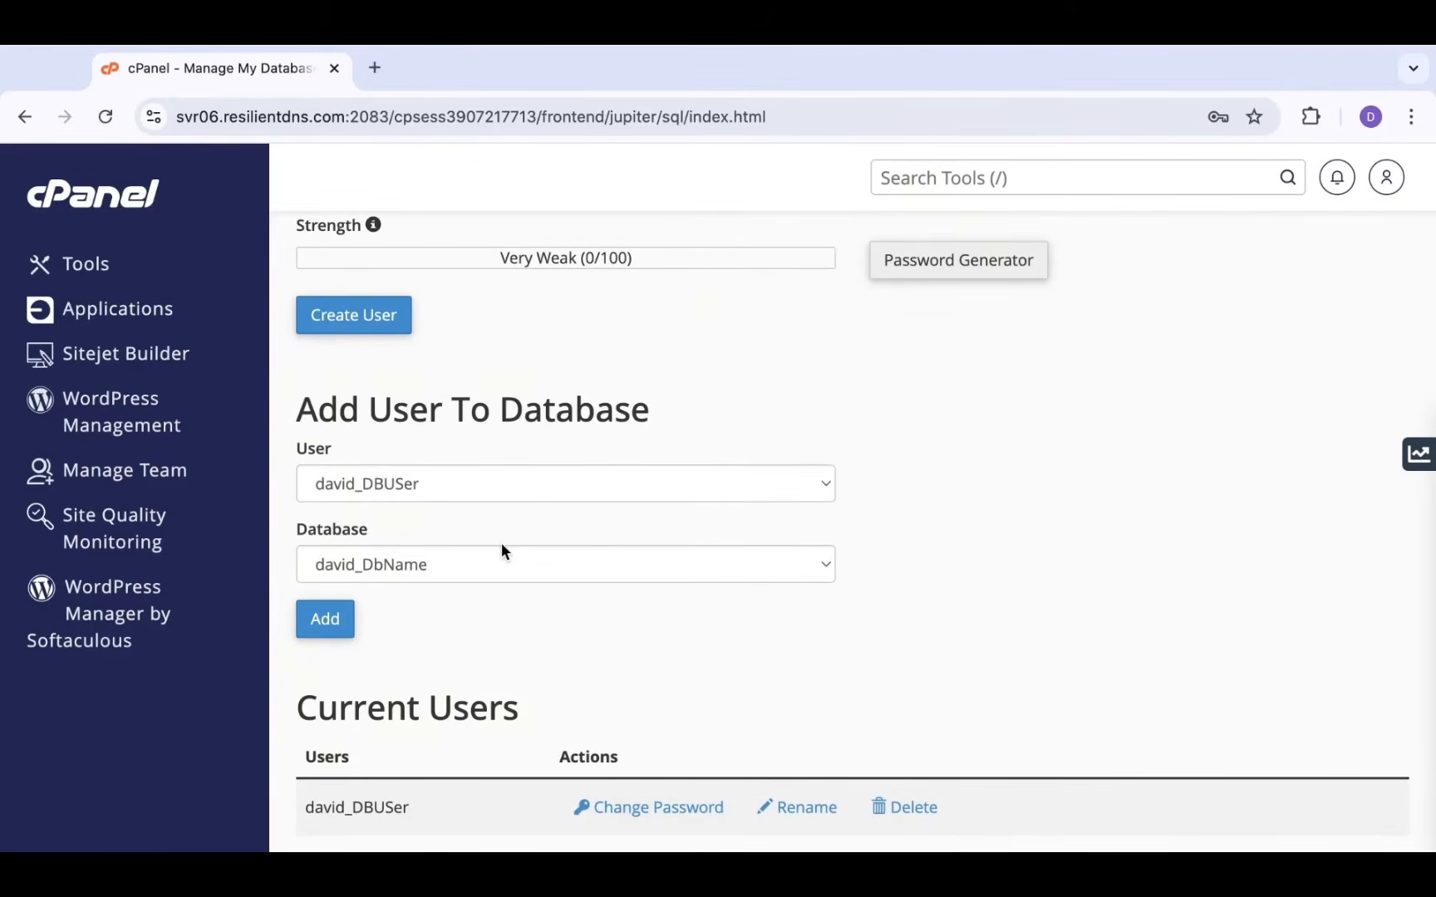
click(581, 492)
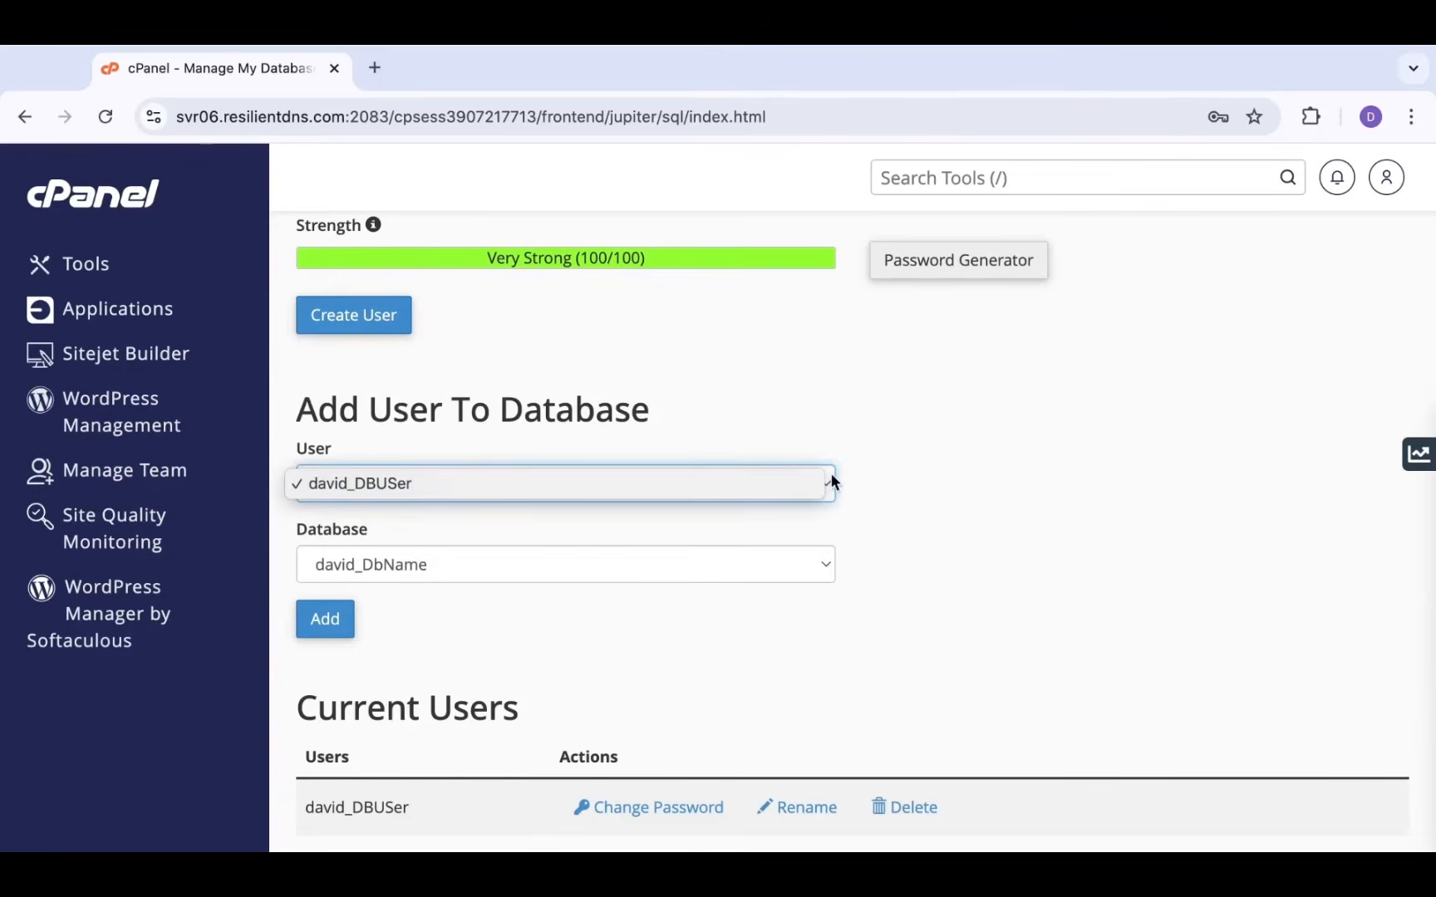
click(1047, 446)
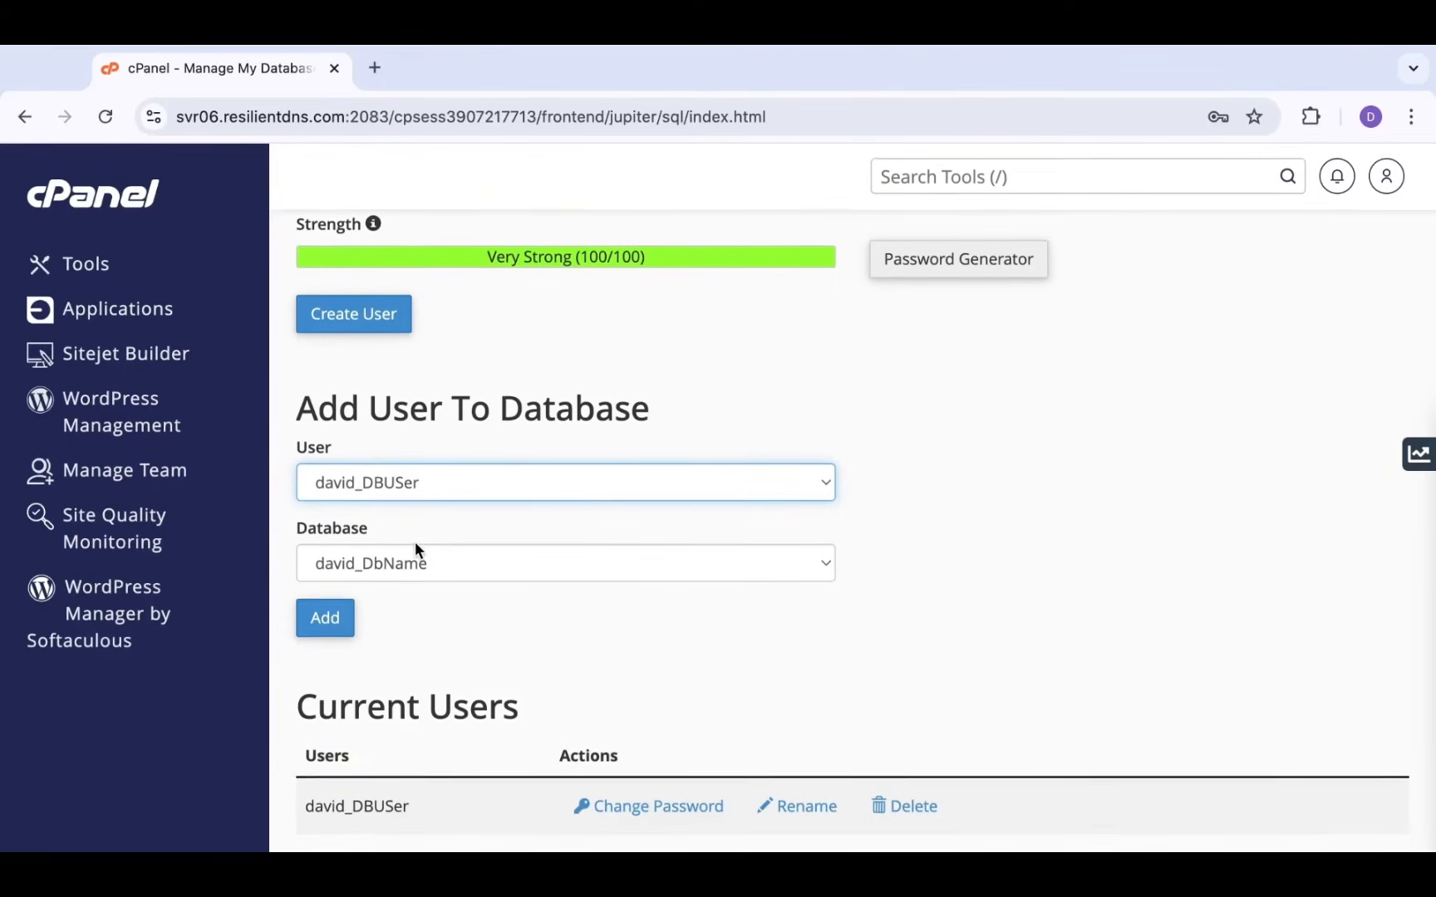
click(317, 616)
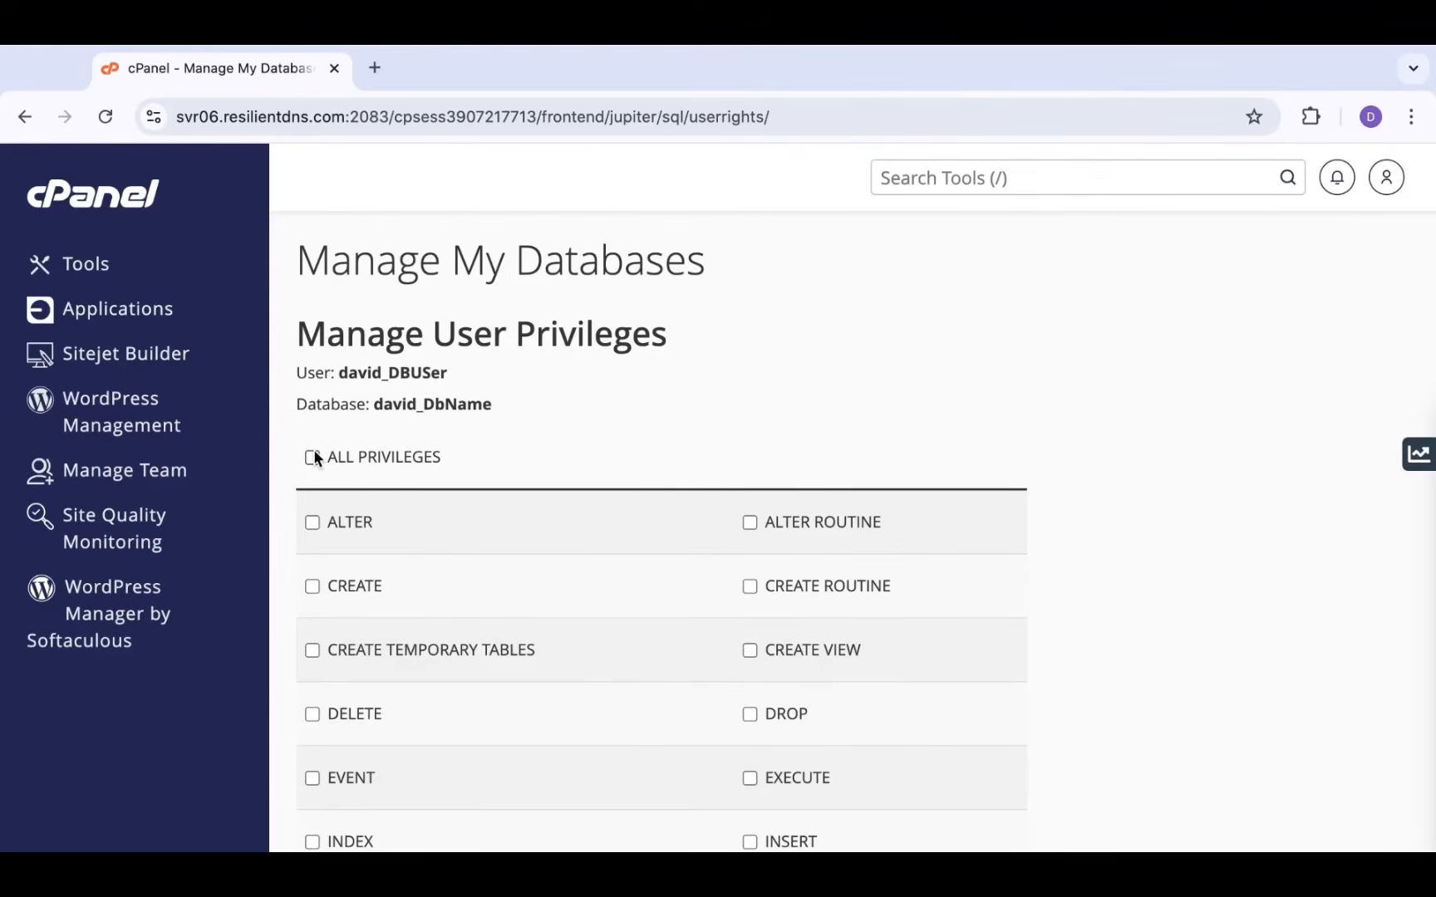
Tick ALL PRIVILEGES for DBUSer on DbName, save with Make Changes, then select the User and Database lines
scroll(475, 581, down, 3)
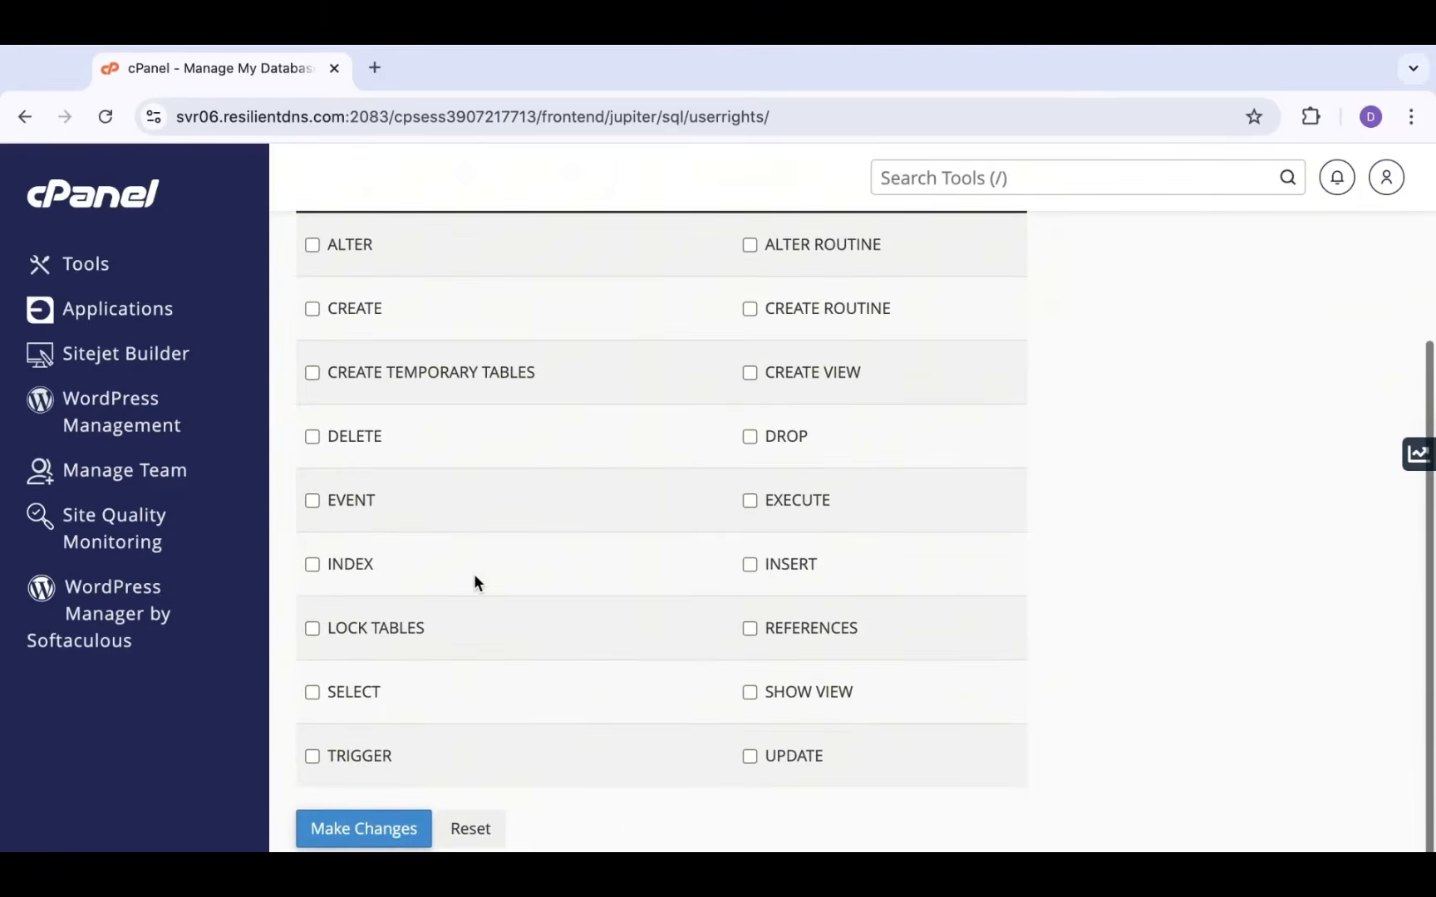
scroll(475, 581, down, 1)
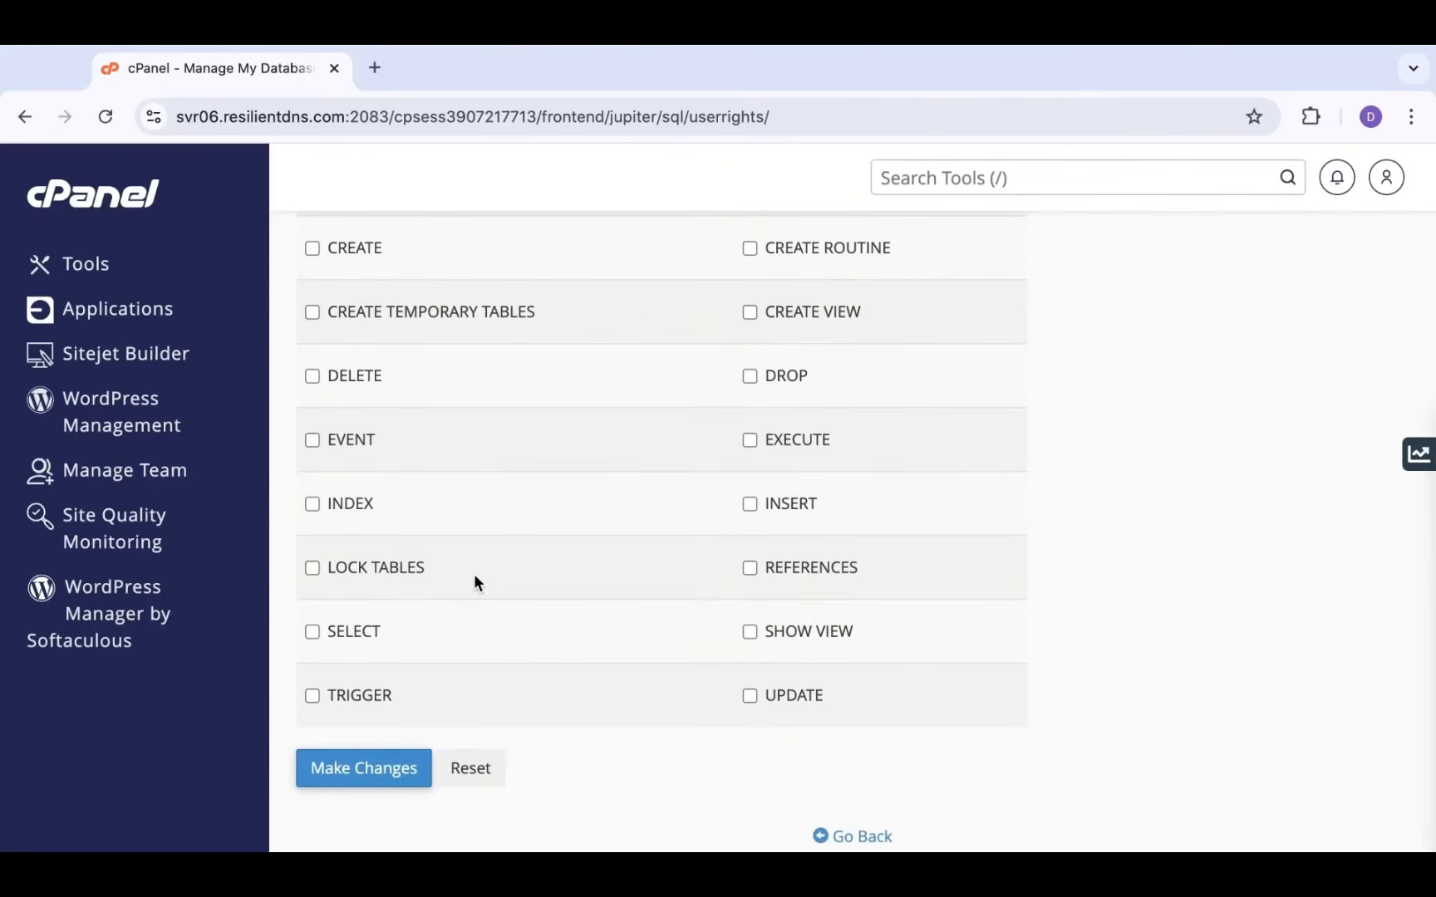
scroll(475, 576, up, 1)
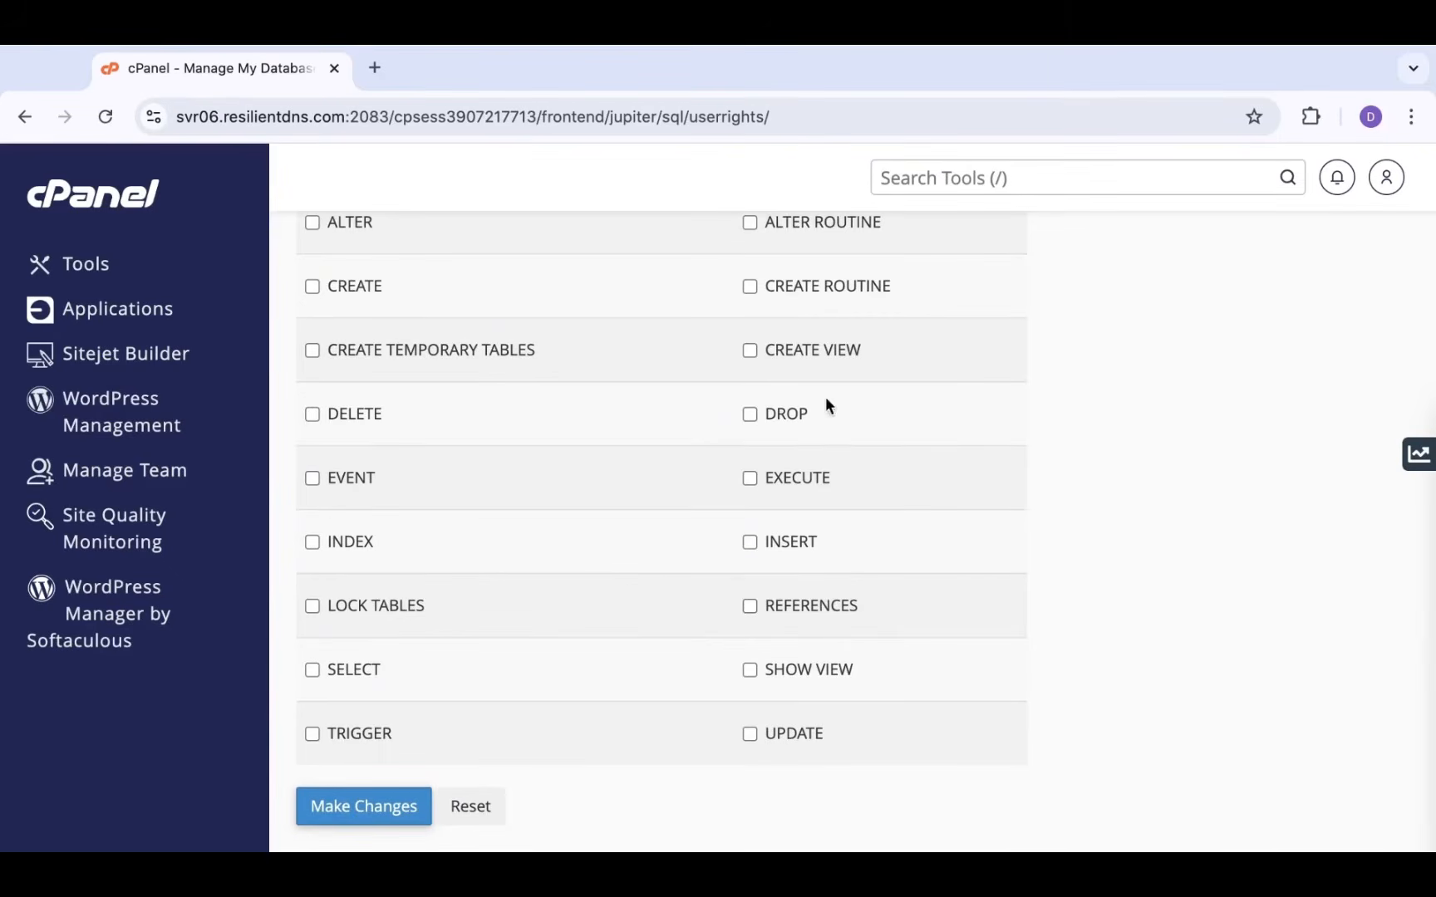
scroll(722, 523, up, 5)
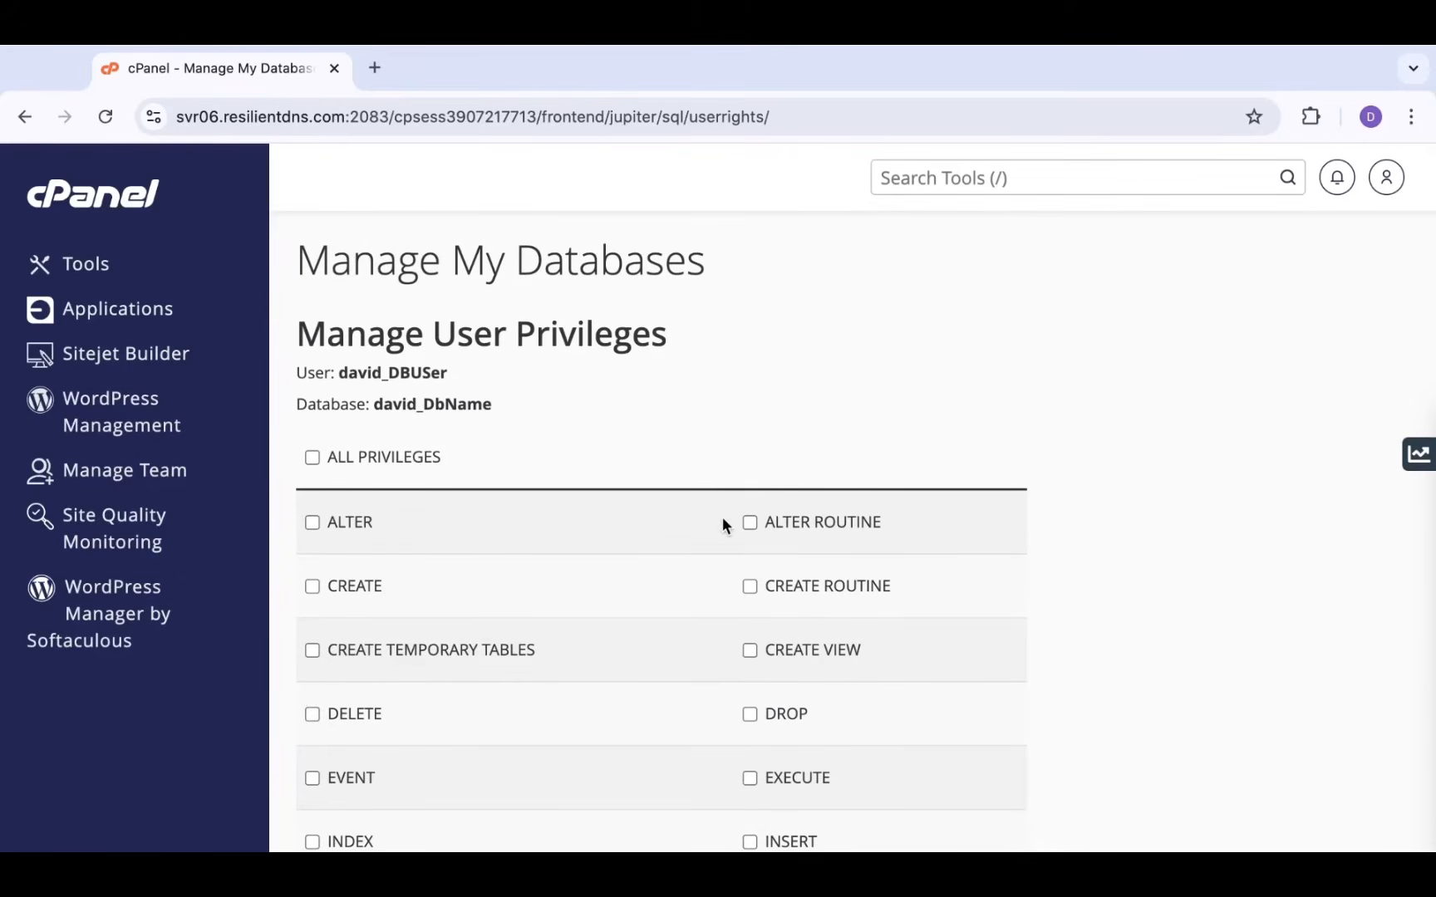
click(311, 458)
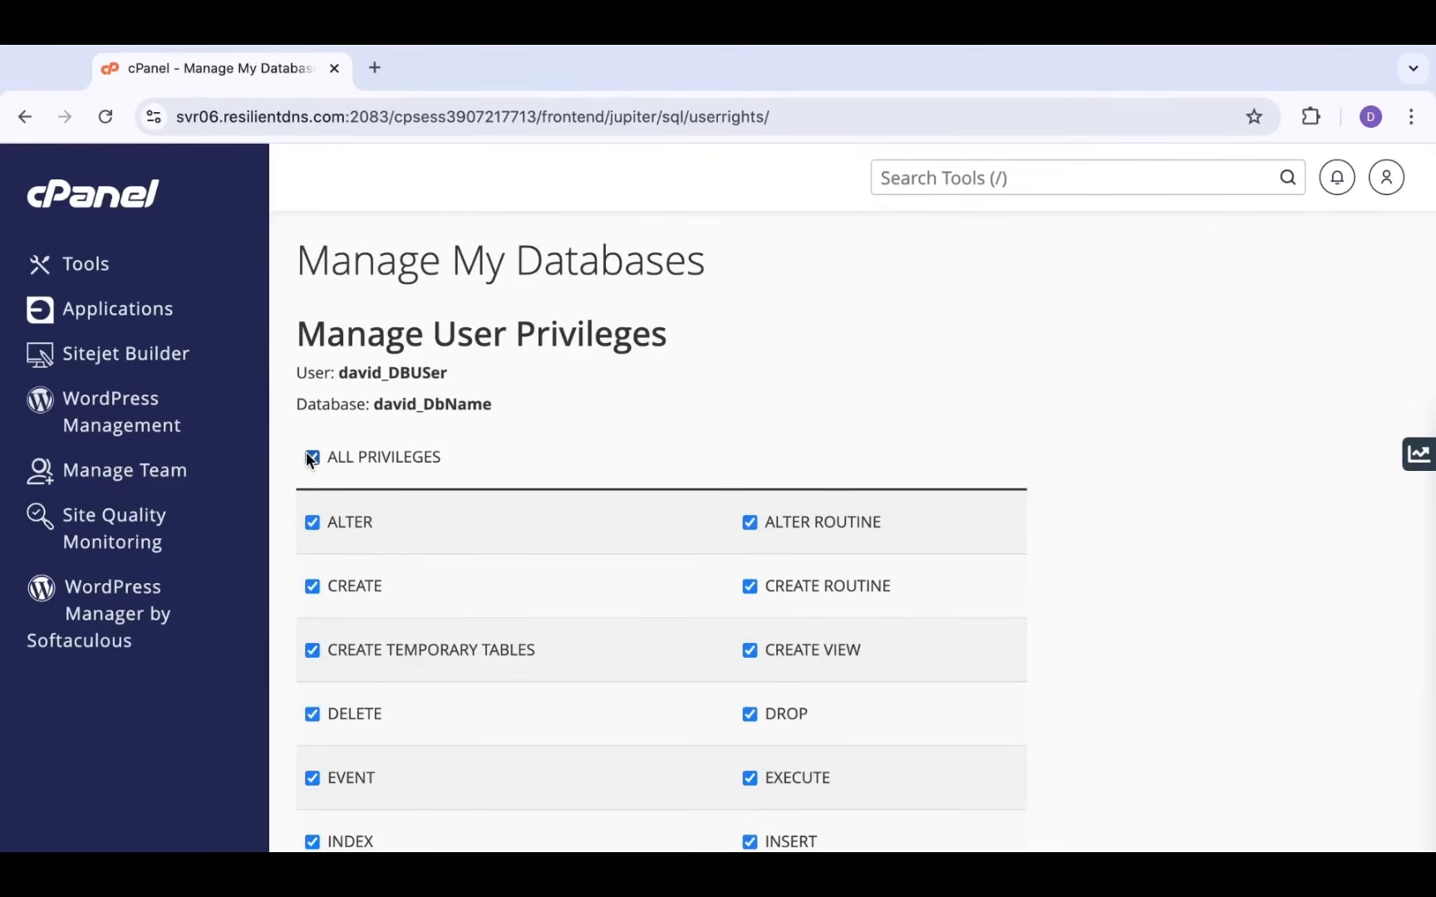
scroll(307, 453, down, 2)
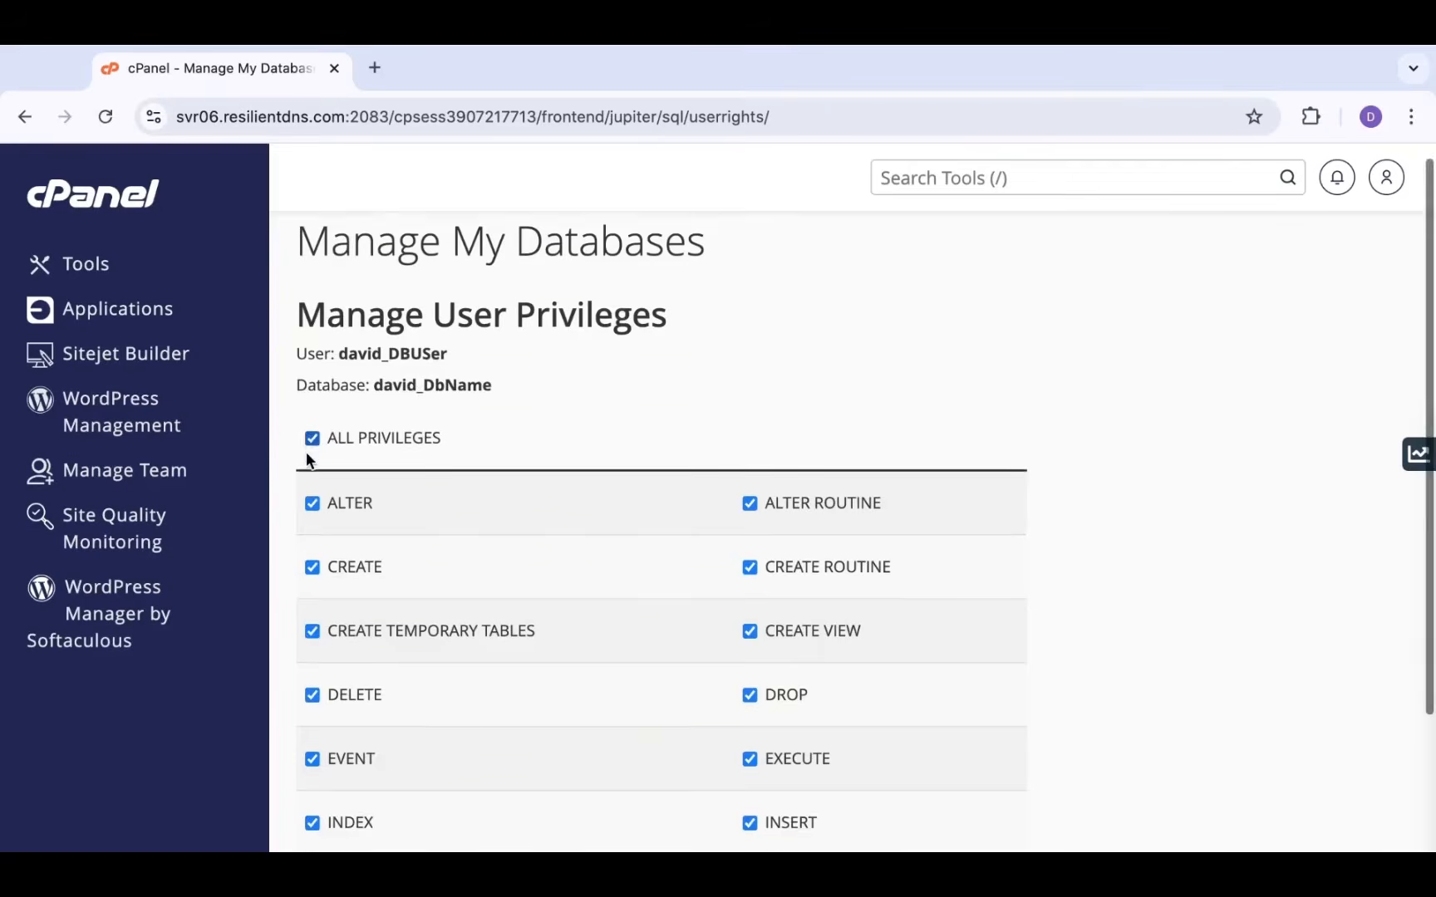
scroll(307, 456, down, 2)
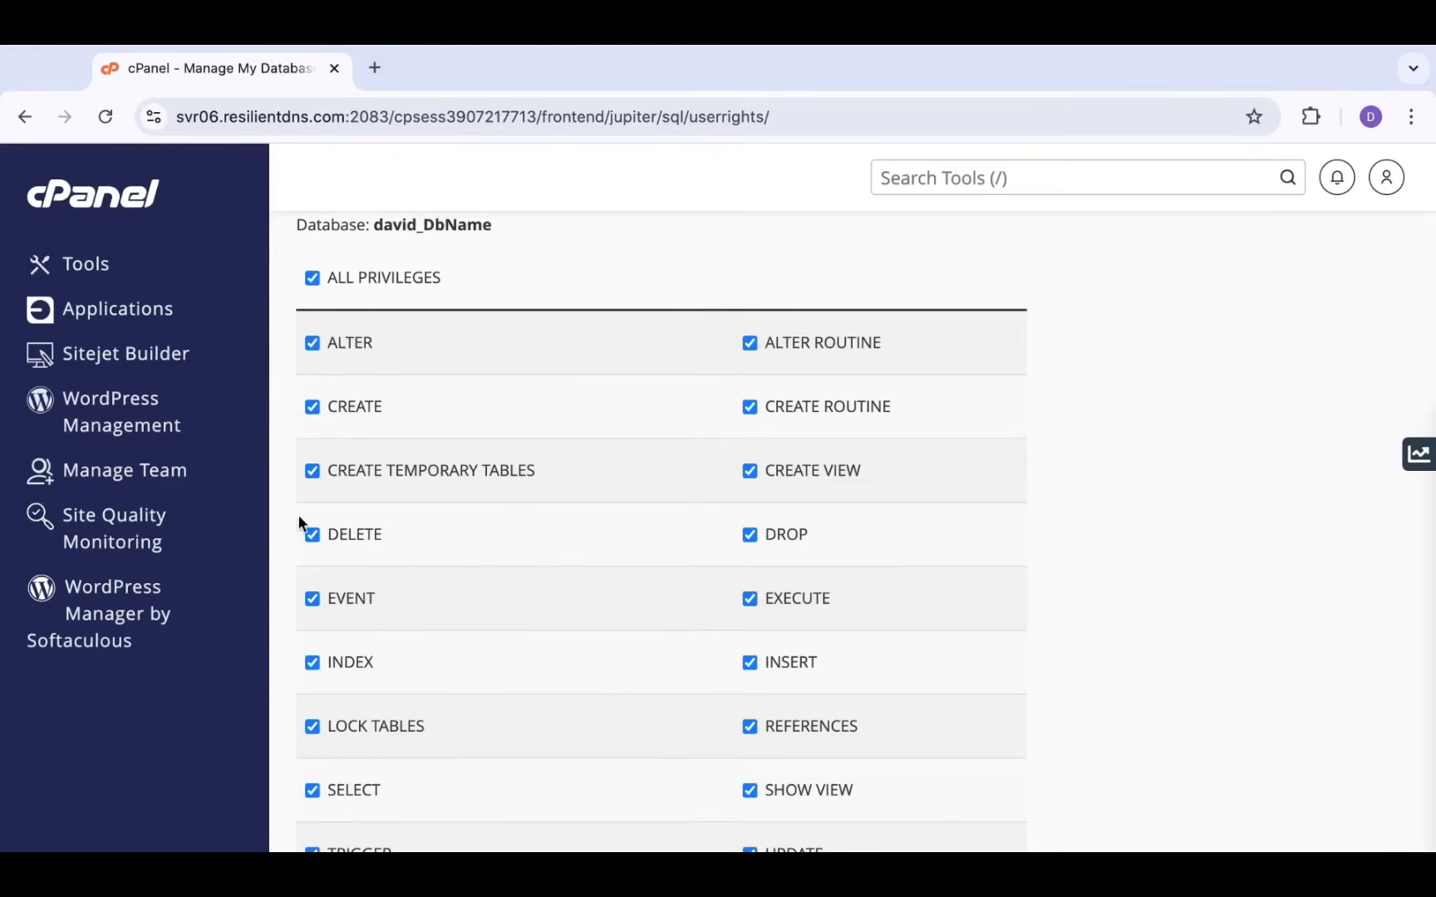
scroll(596, 530, down, 3)
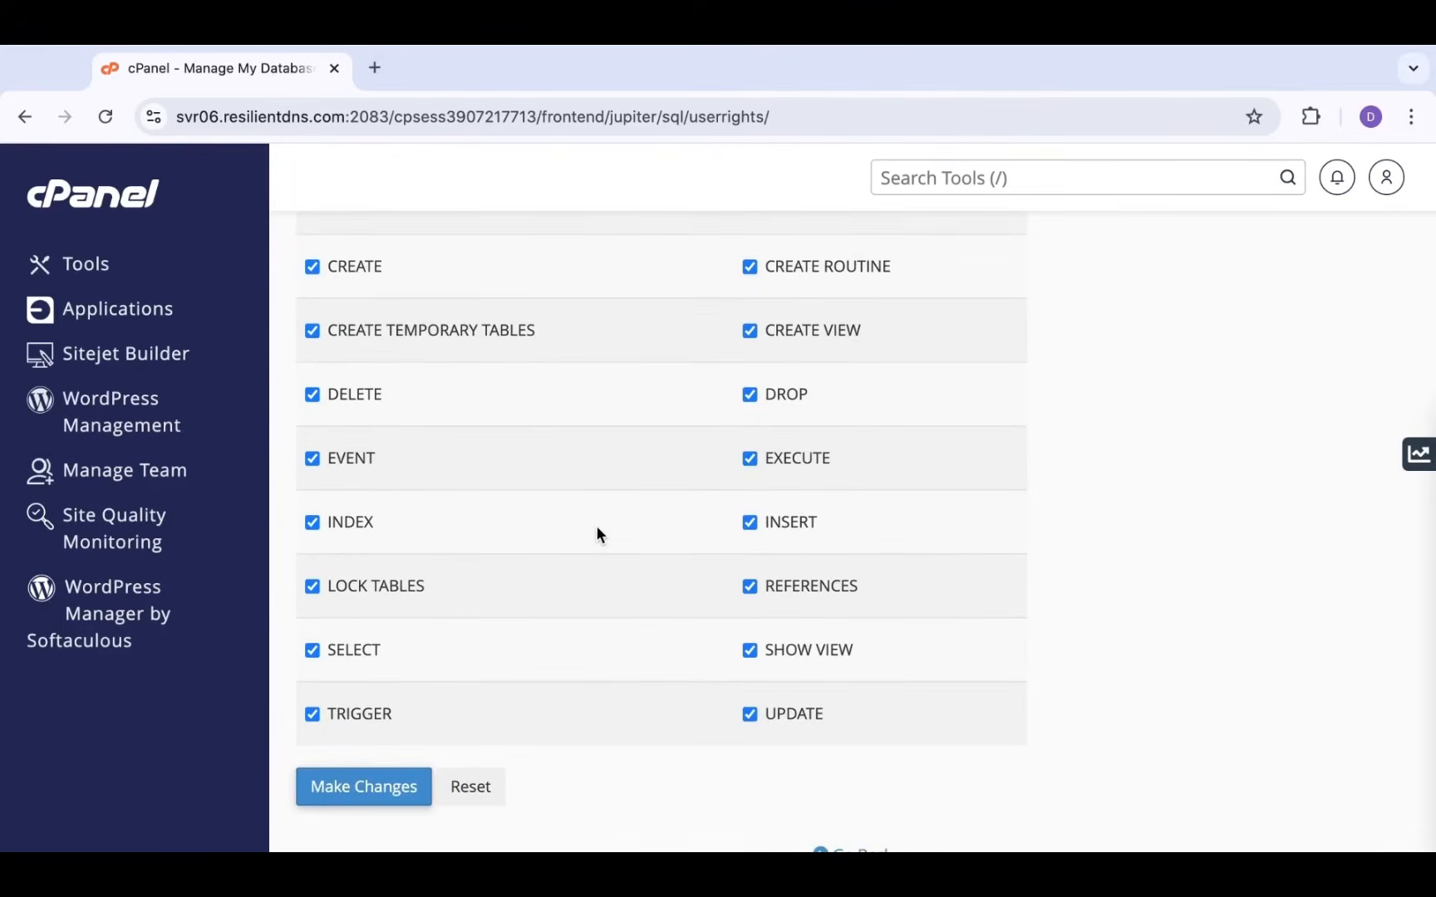
scroll(596, 532, up, 4)
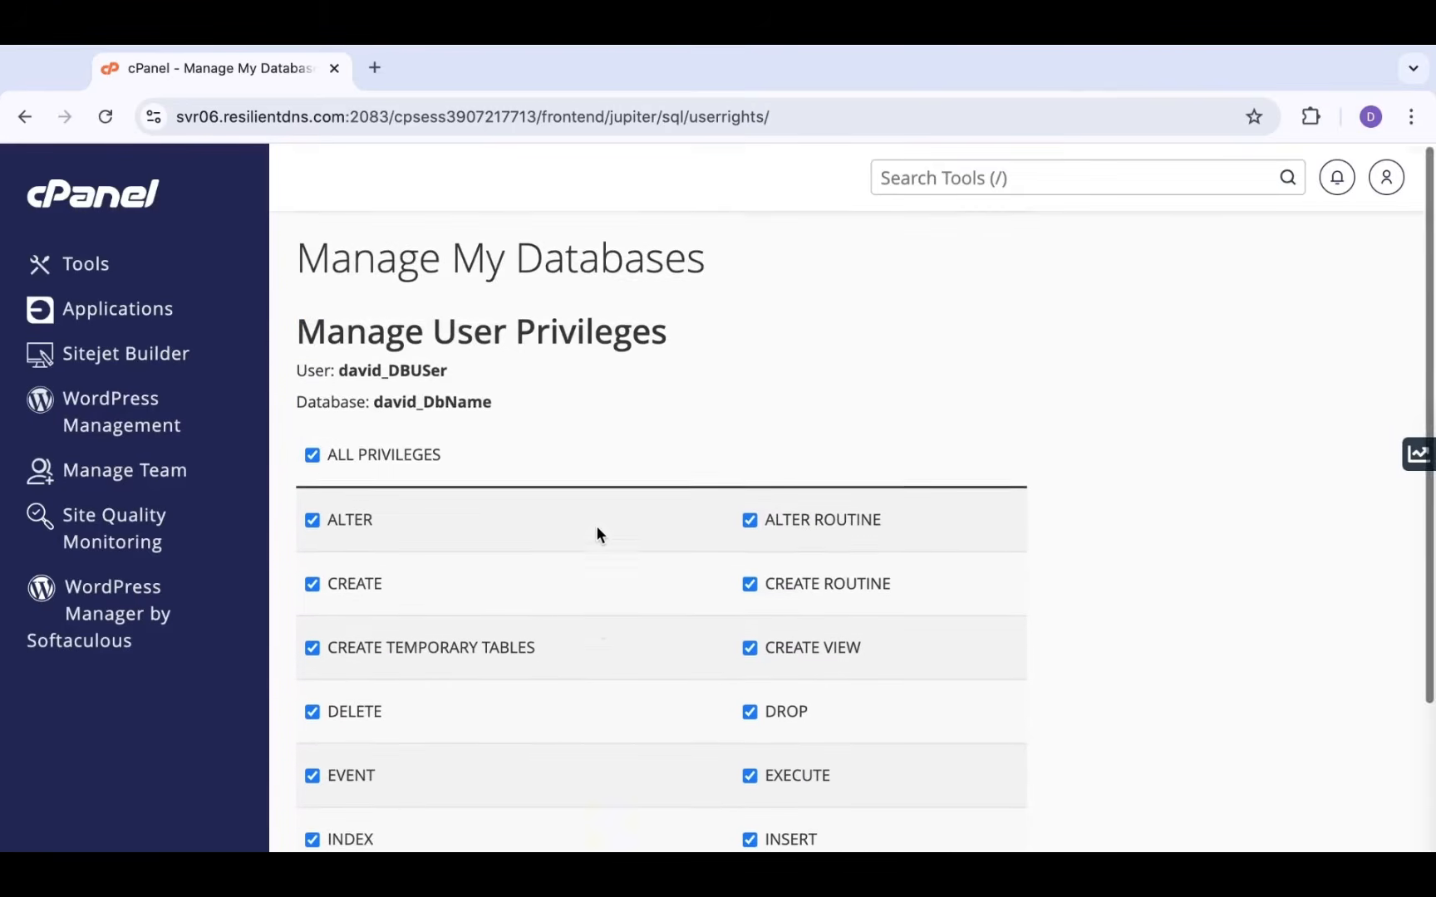
scroll(596, 532, down, 5)
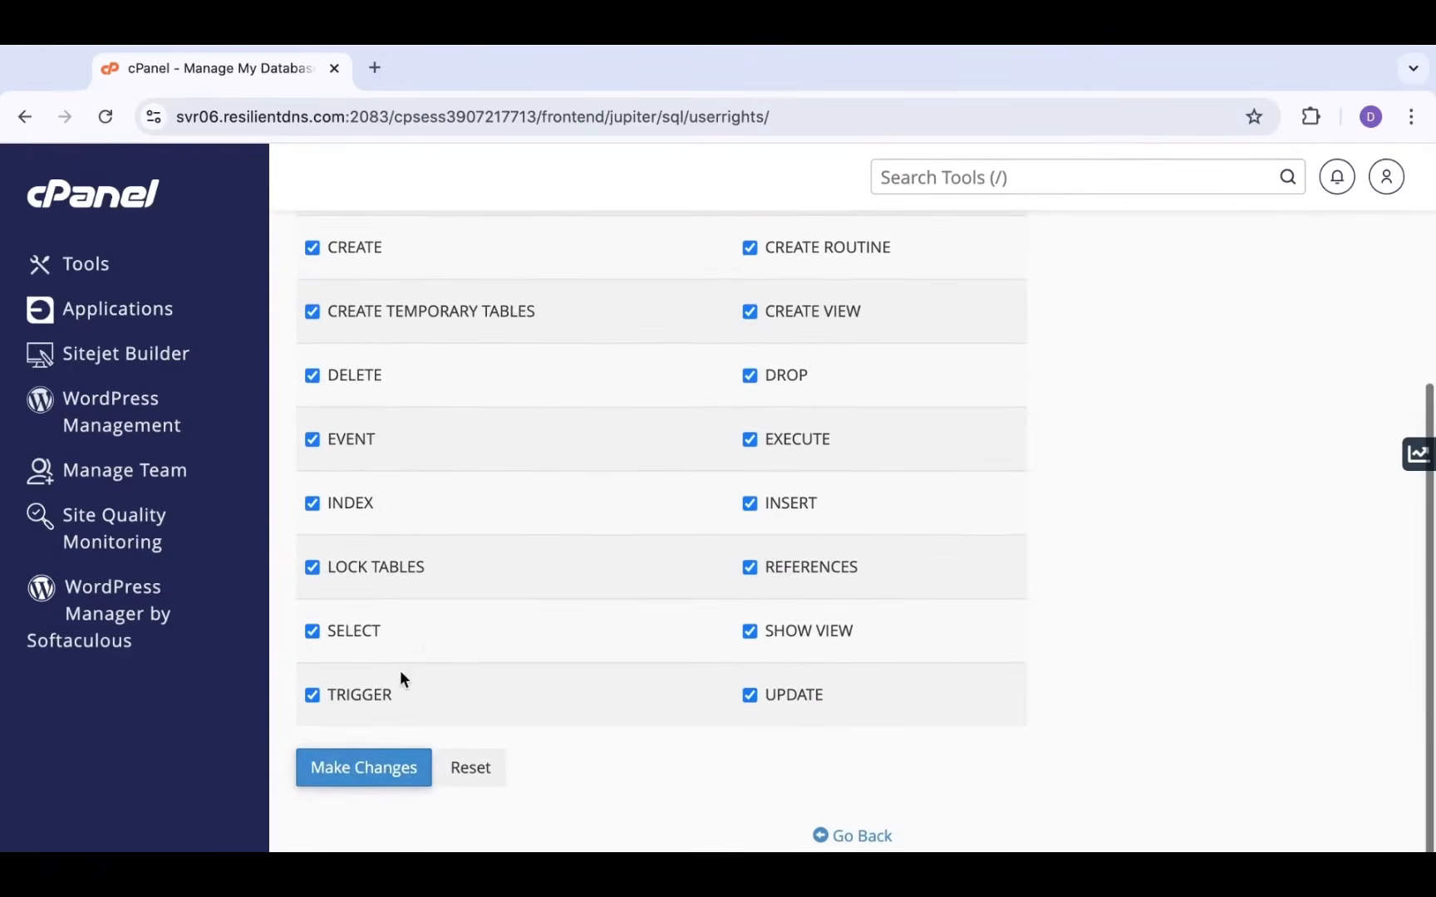
click(348, 771)
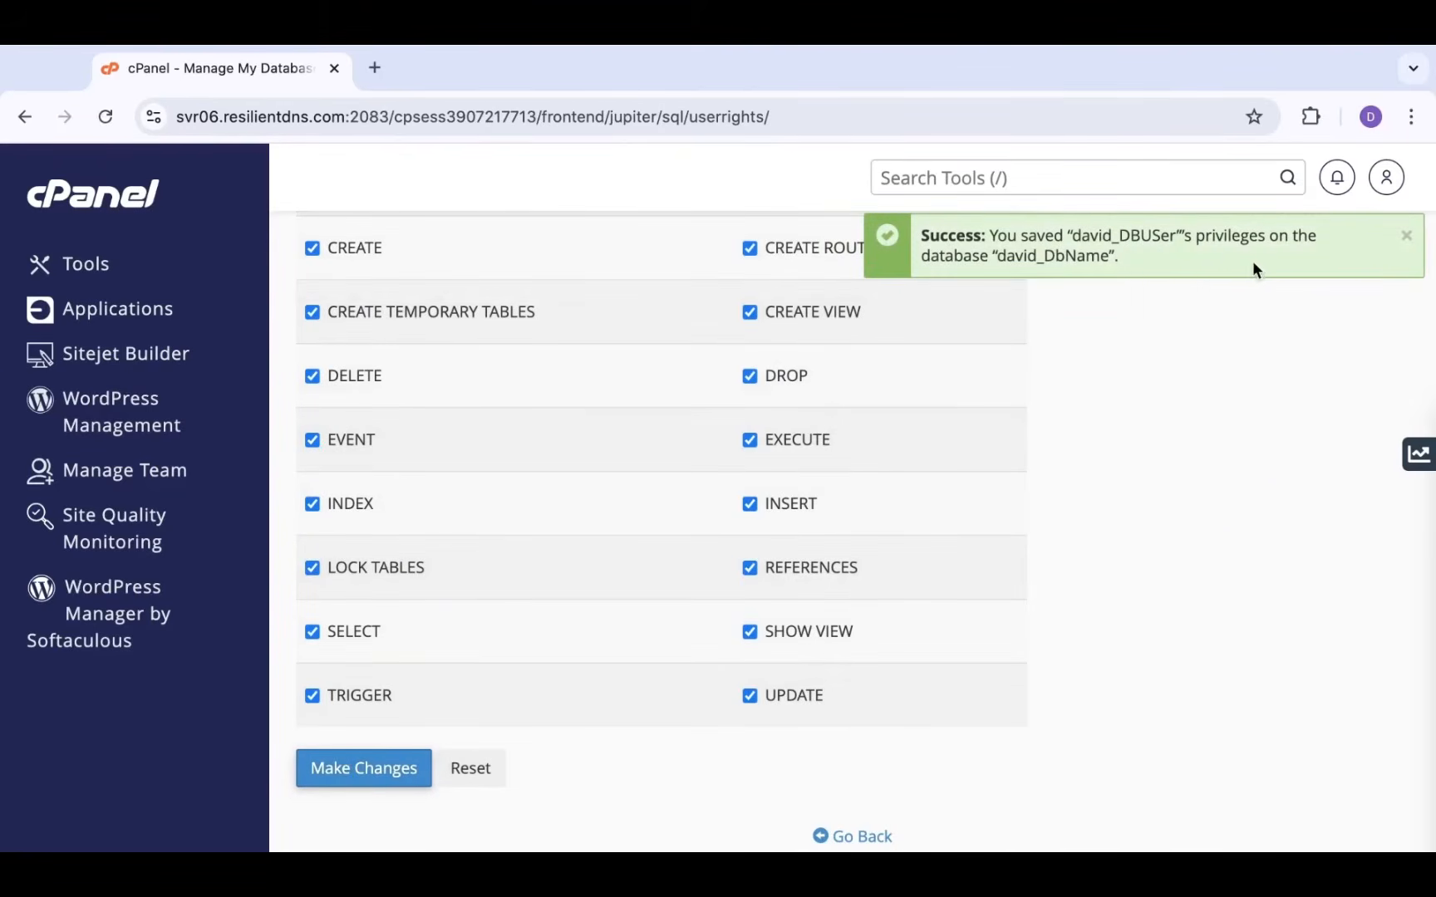
scroll(747, 557, up, 4)
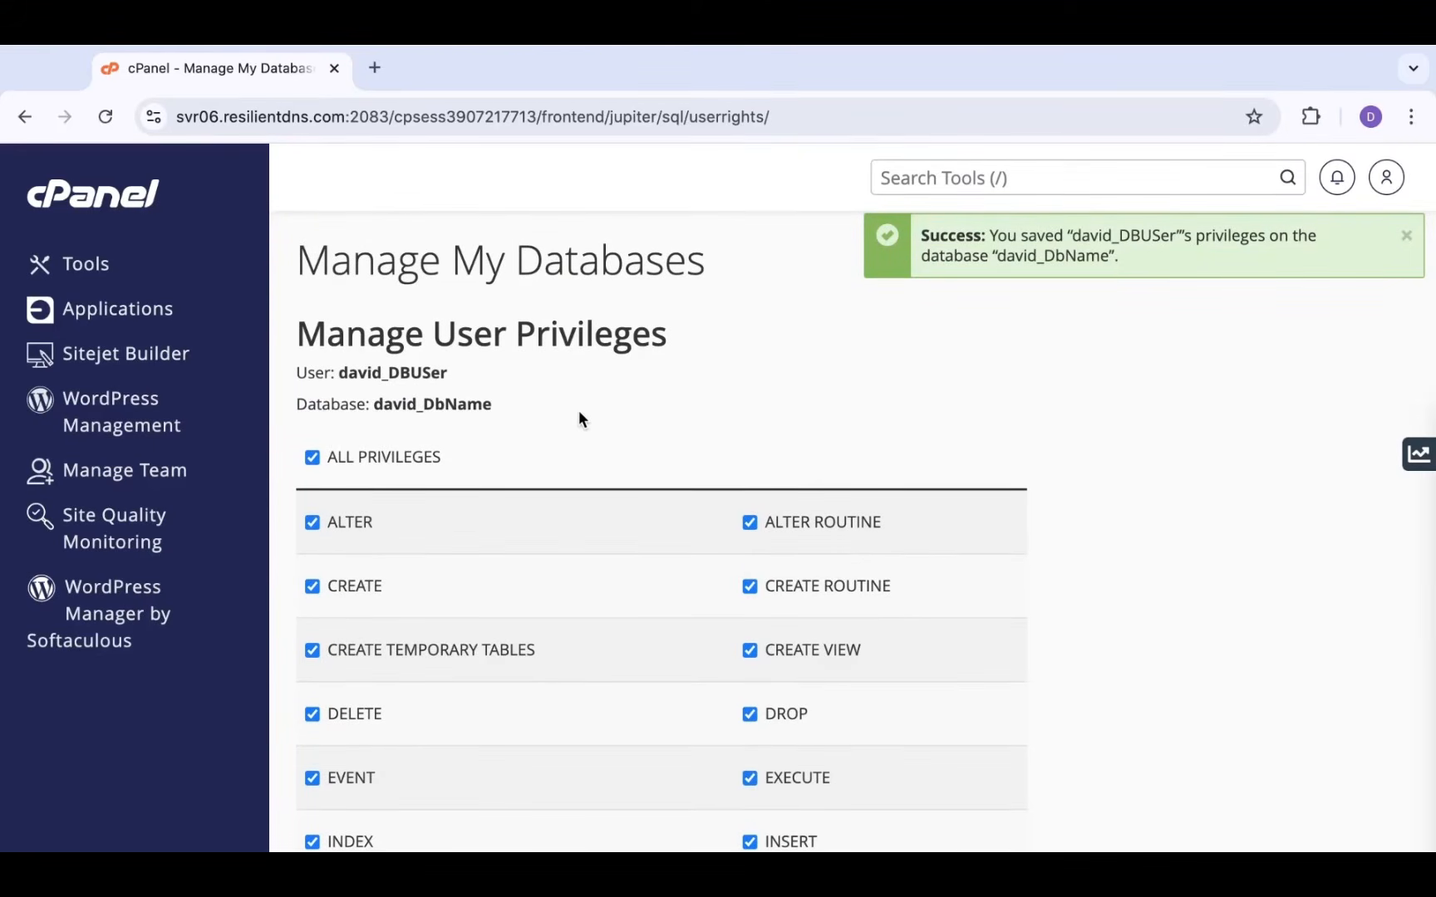
drag(505, 410, 278, 363)
key(super+c)
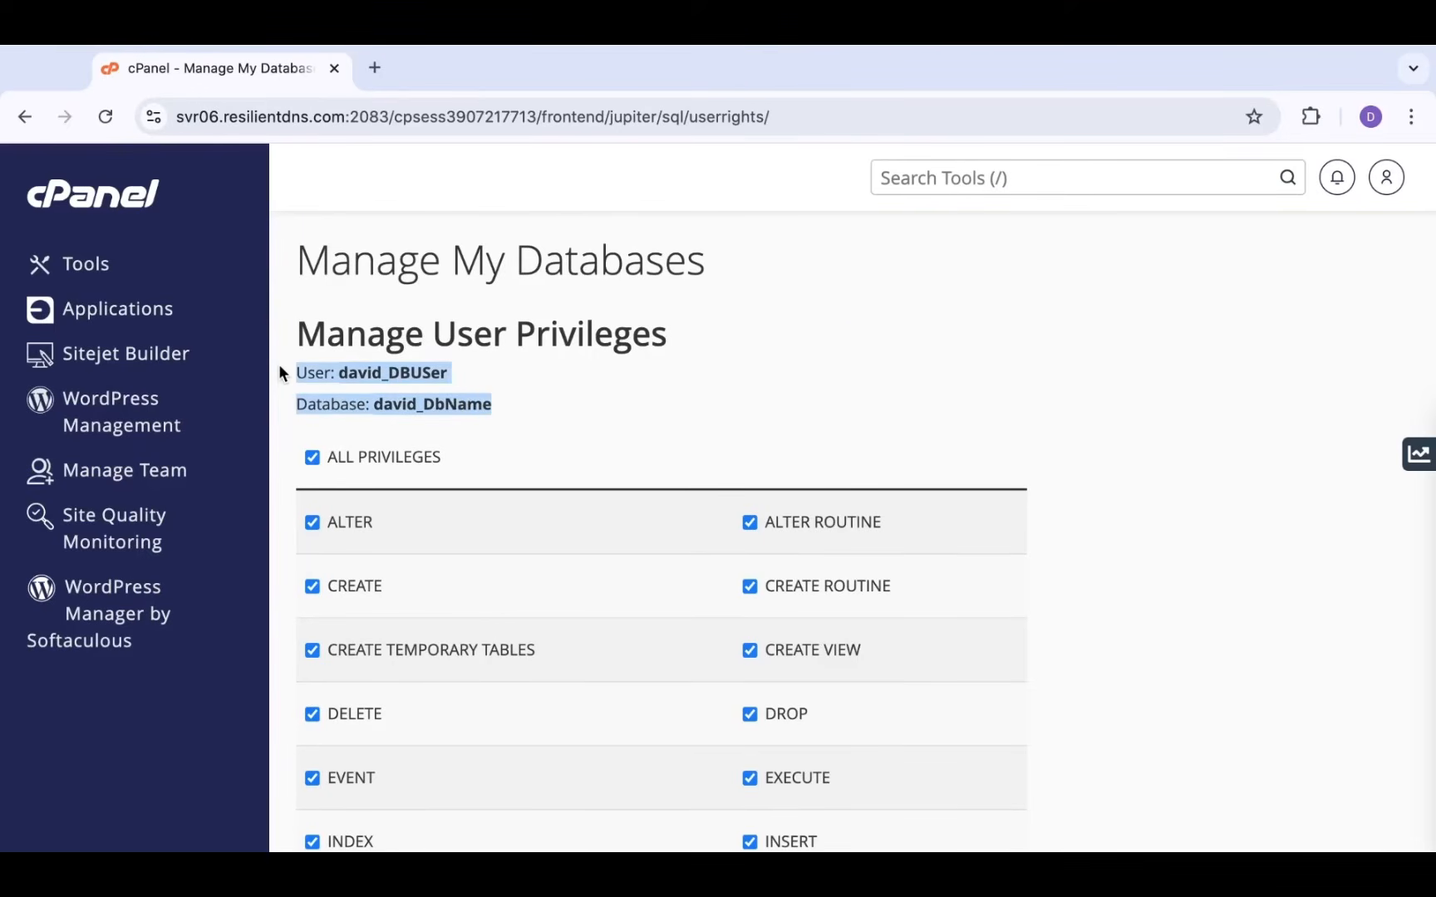
In the Word tutorial, paste the database user and database name lines above the Password line, then save
key(ctrl+Left)
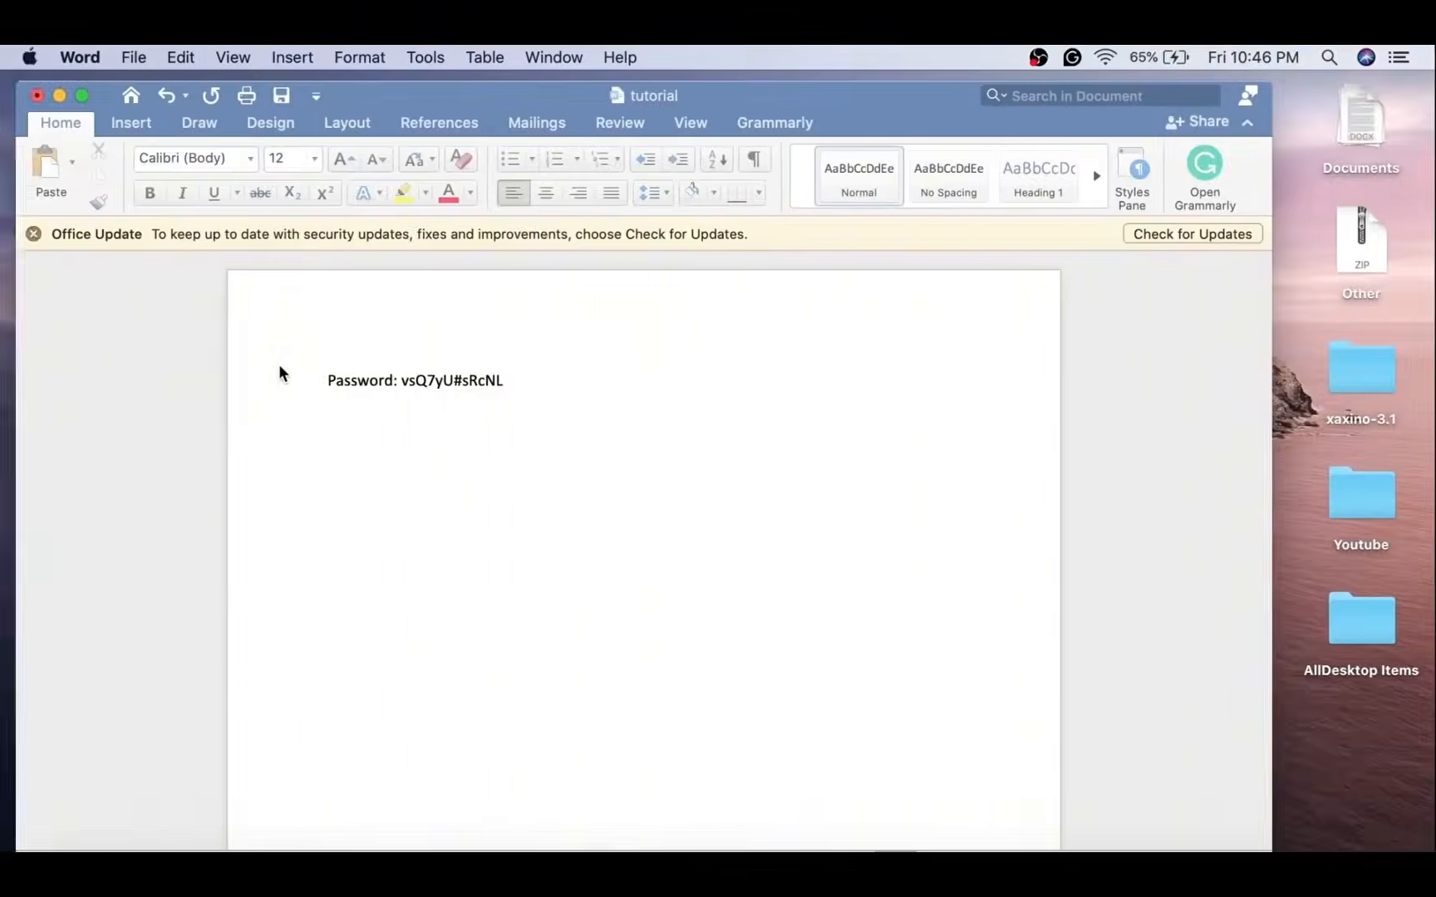
click(329, 380)
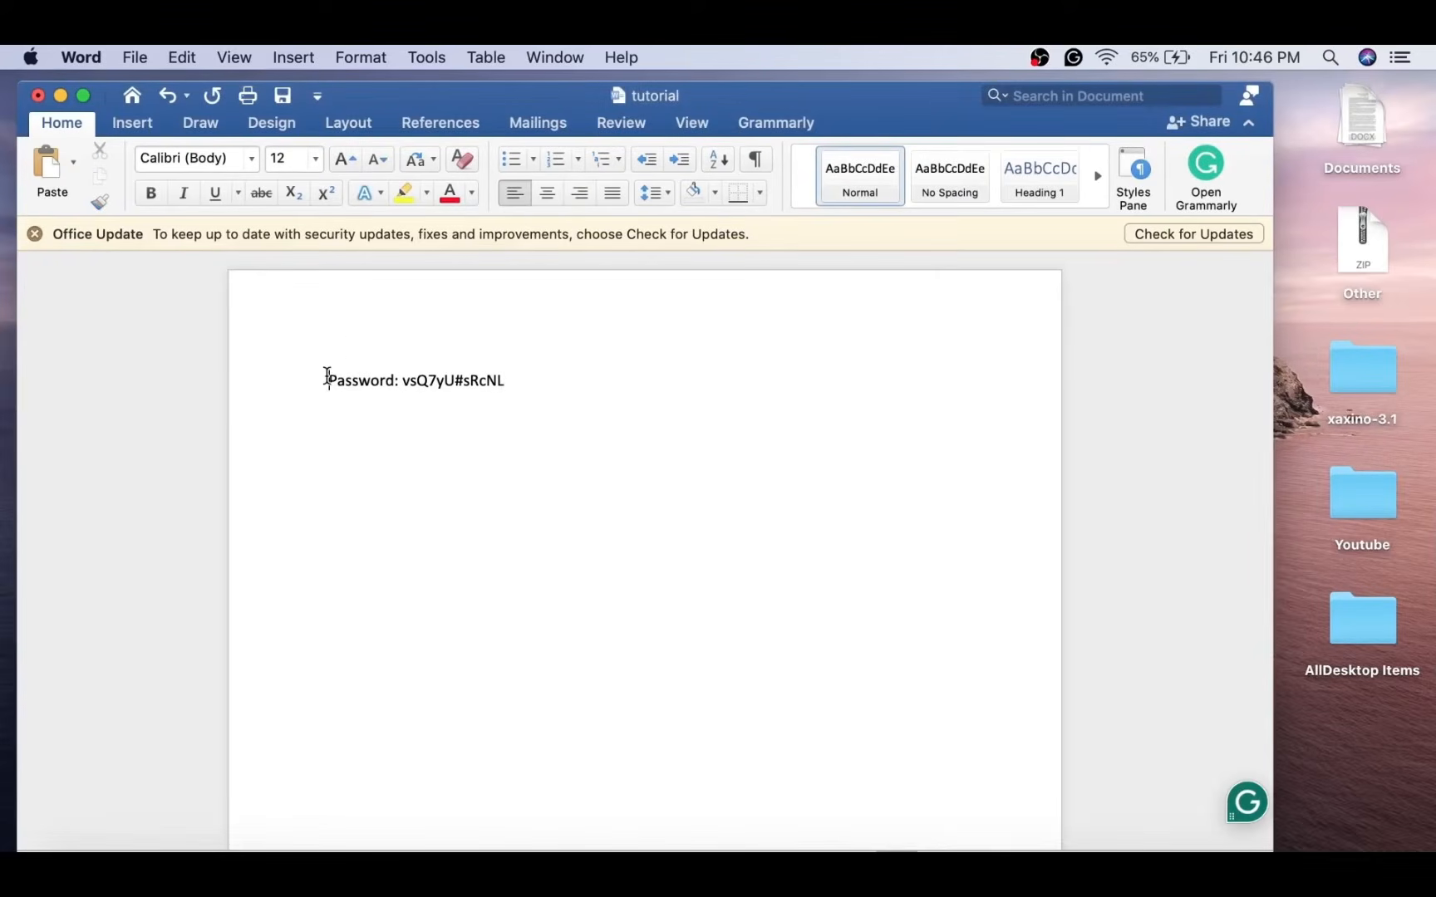
key(Return)
key(Return)
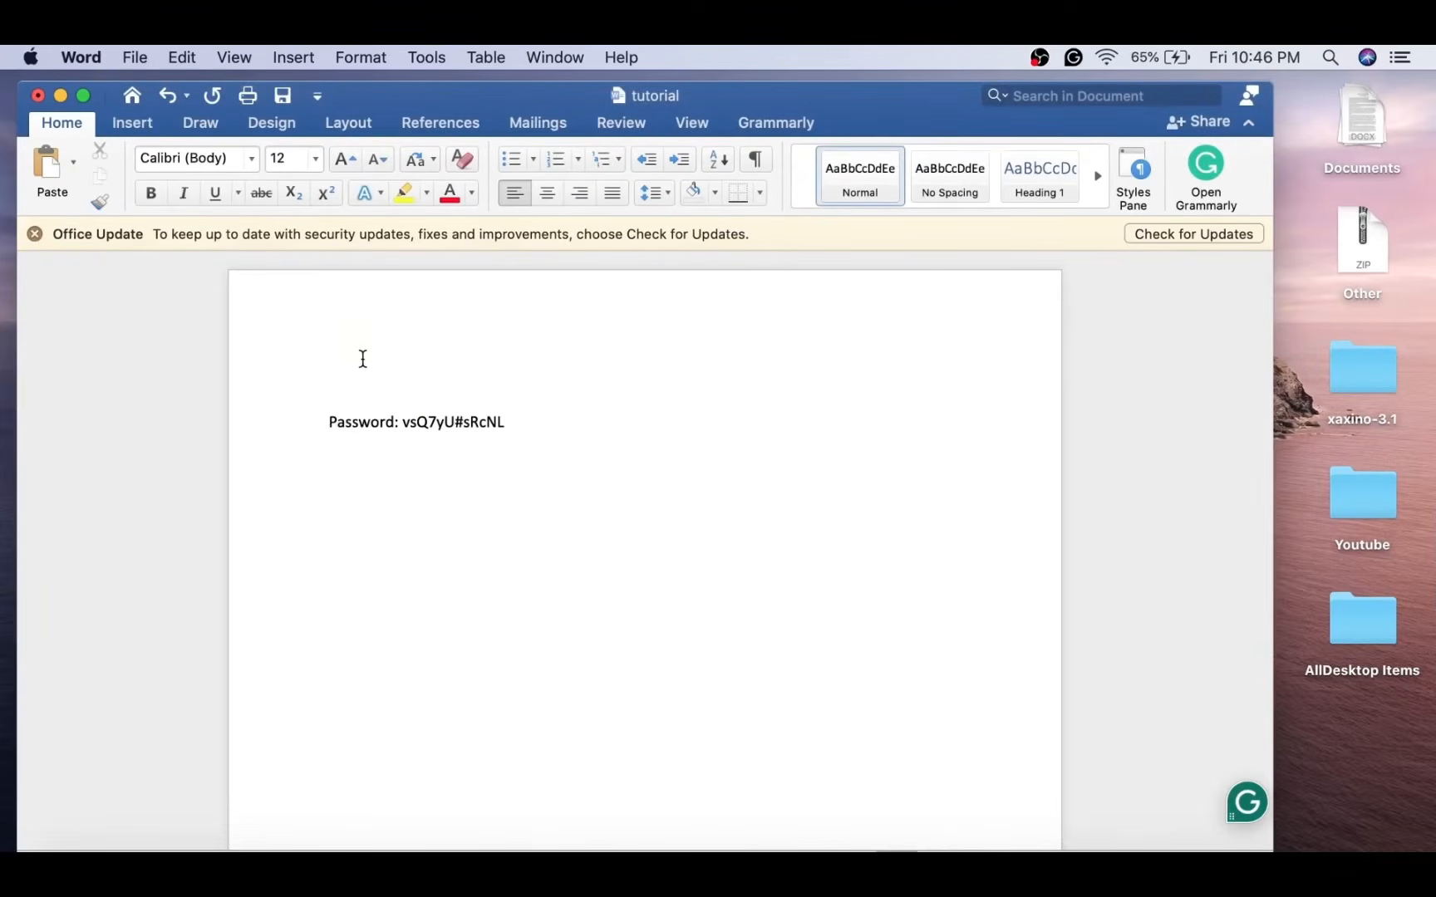
click(342, 383)
key(super+v)
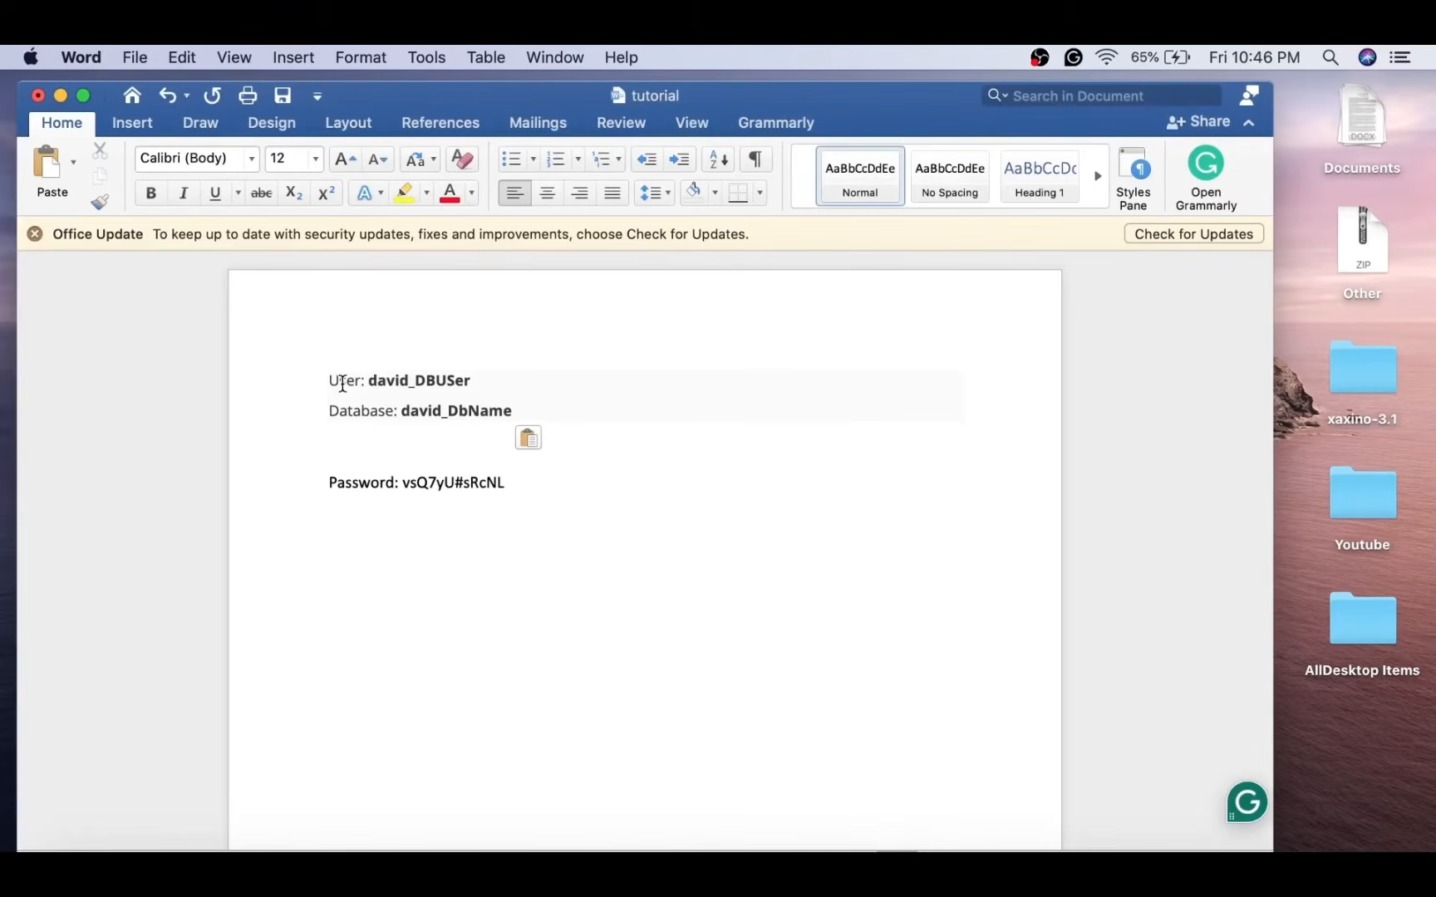
key(super+s)
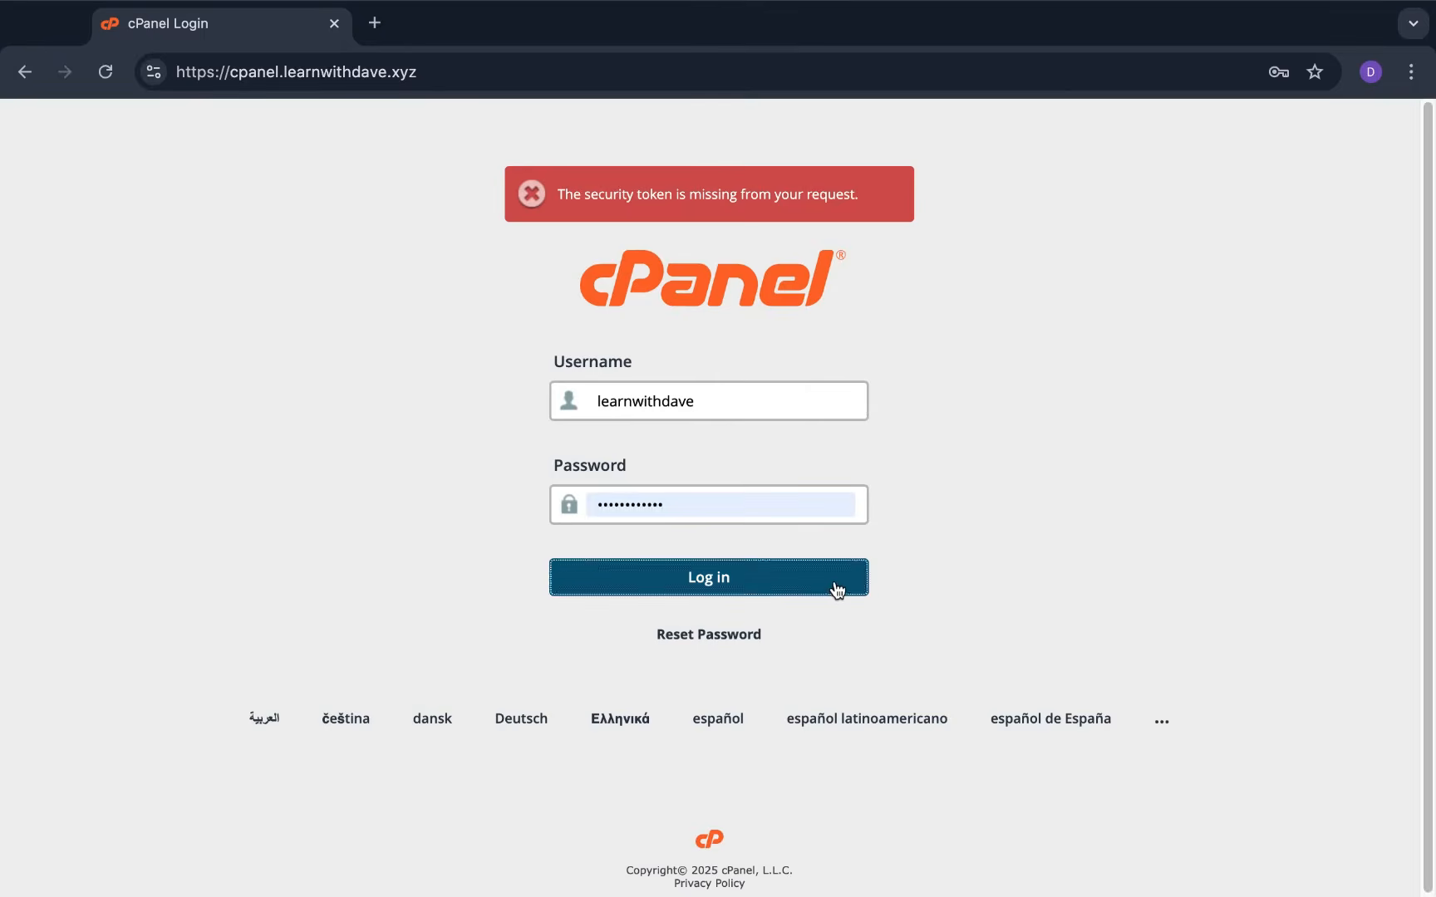
Log in to cPanel, confirm the primary domain site is still empty, and open File Manager
click(833, 585)
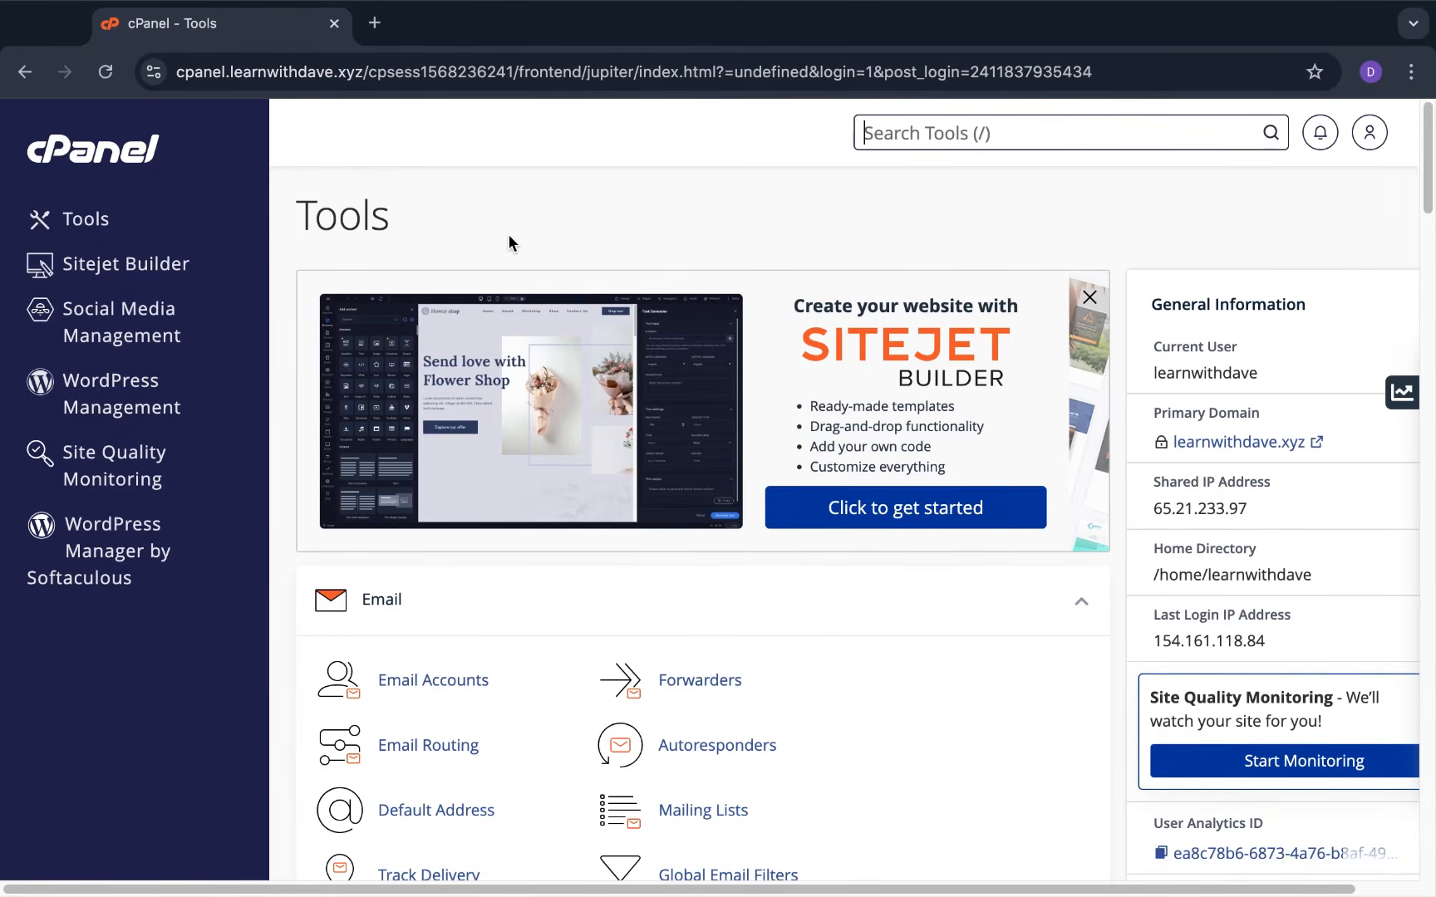
scroll(509, 234, down, 1)
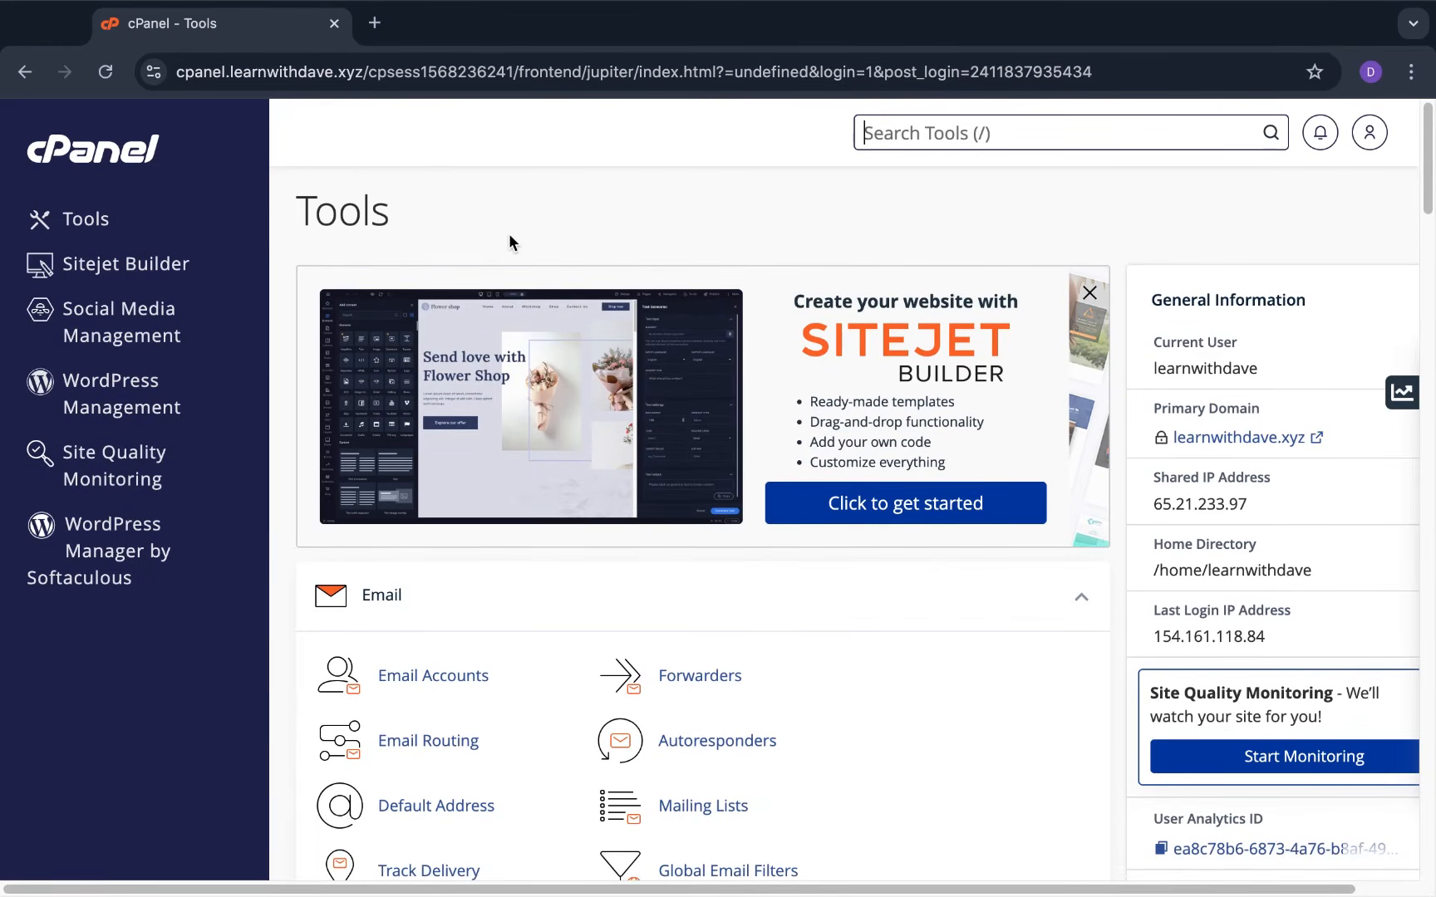
click(1243, 445)
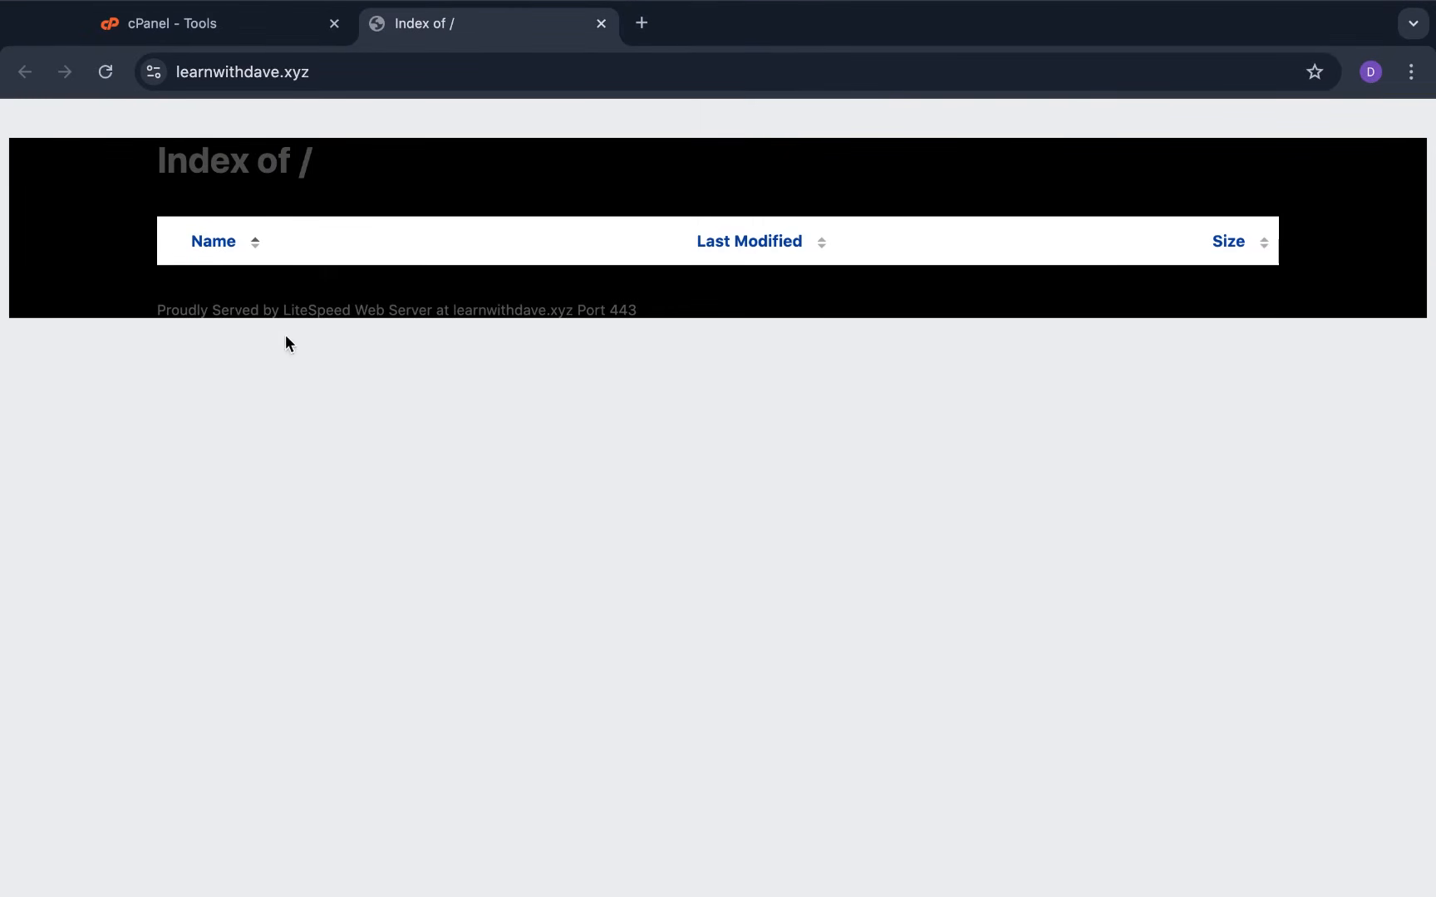
click(600, 24)
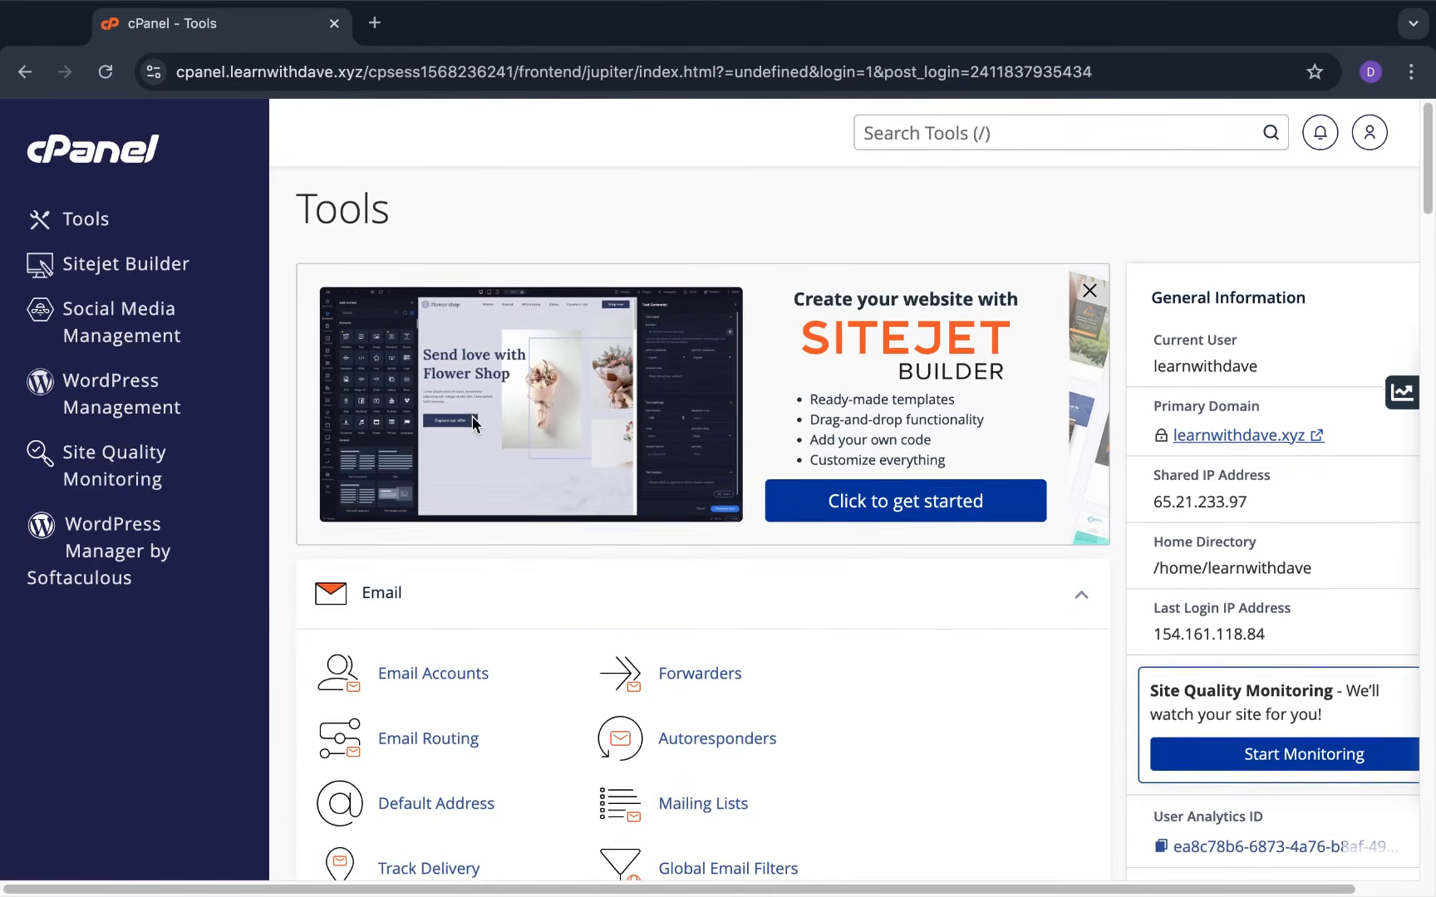
scroll(607, 632, down, 8)
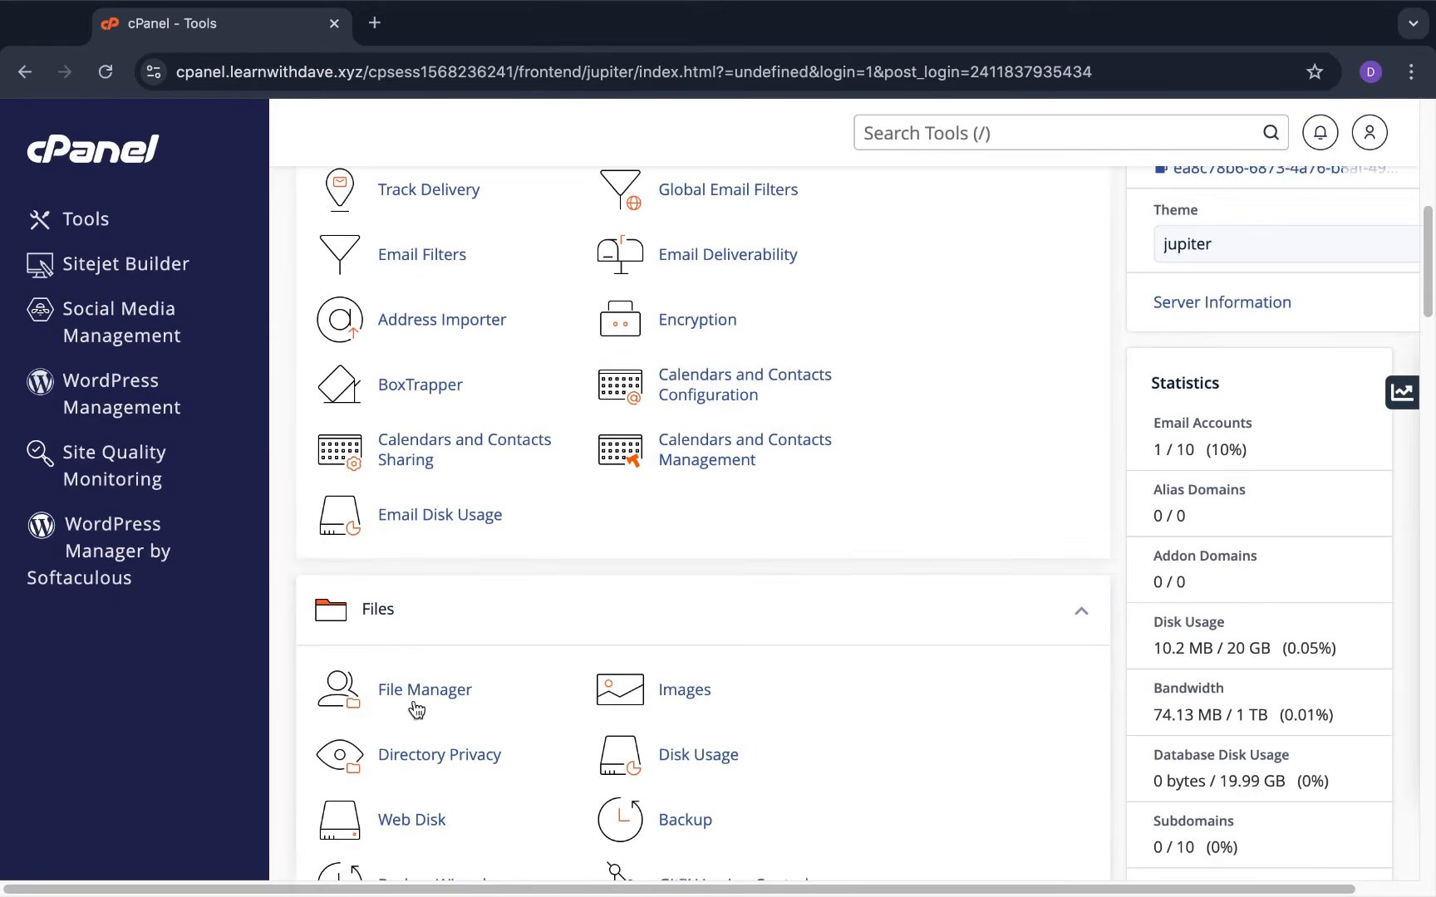
click(427, 694)
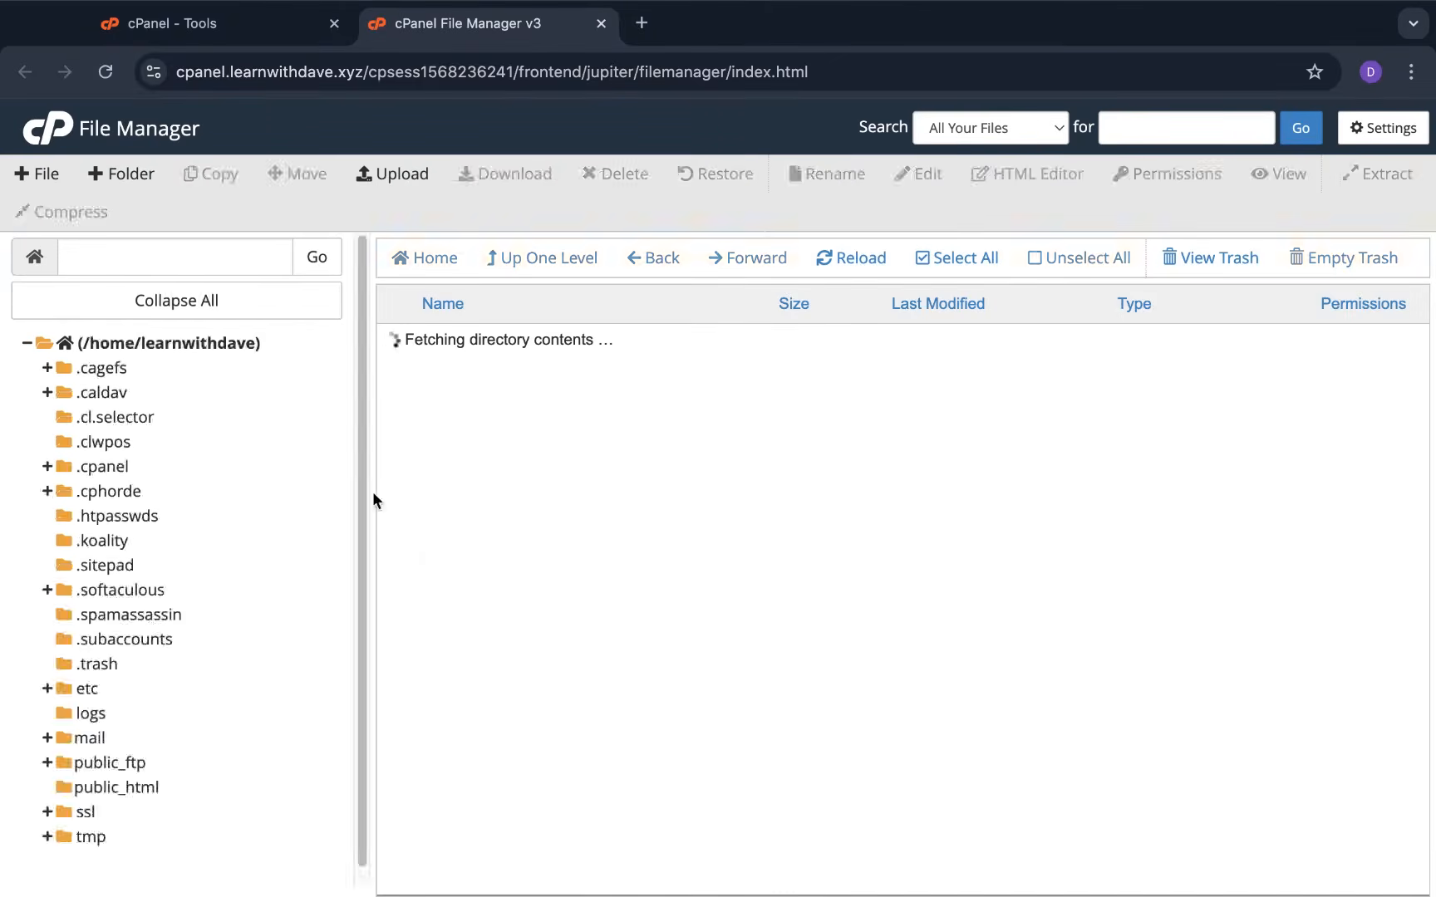
Open public_html to confirm it's empty, then switch to the desktop space
scroll(497, 609, down, 5)
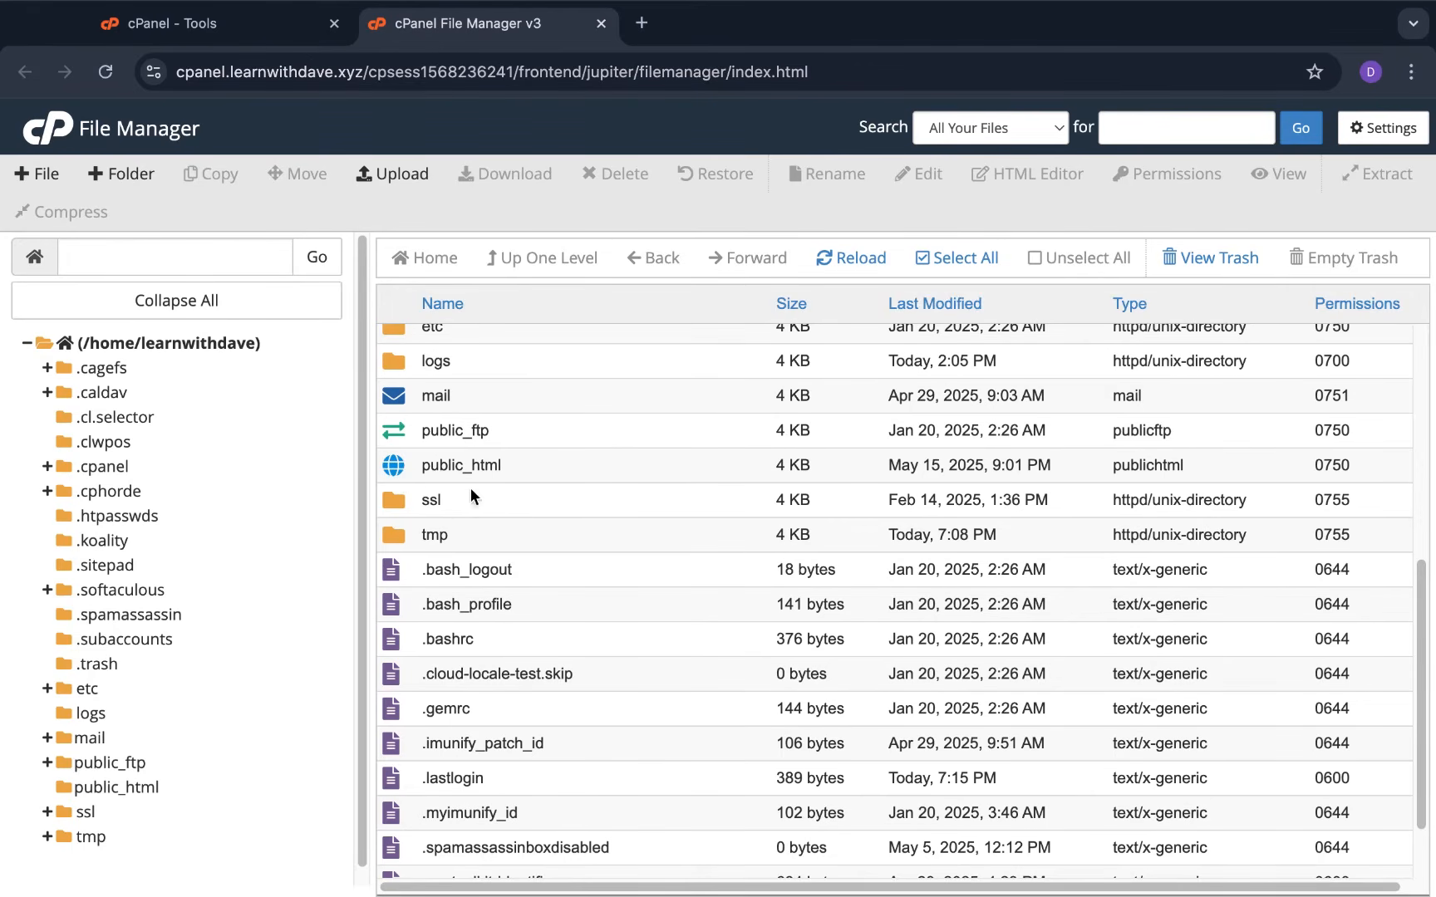
double_click(388, 468)
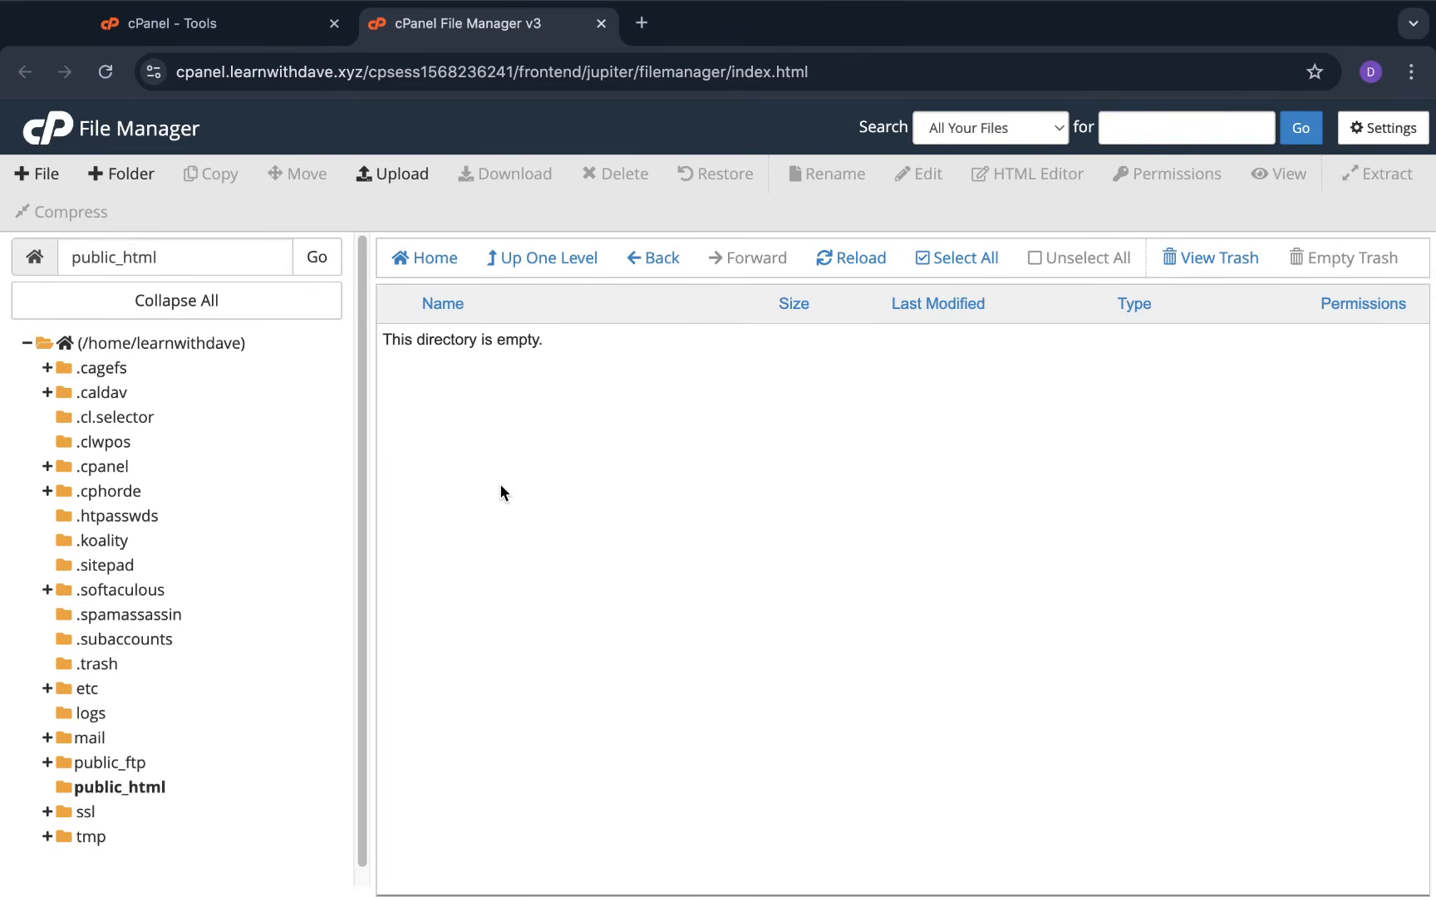
key(ctrl+Left)
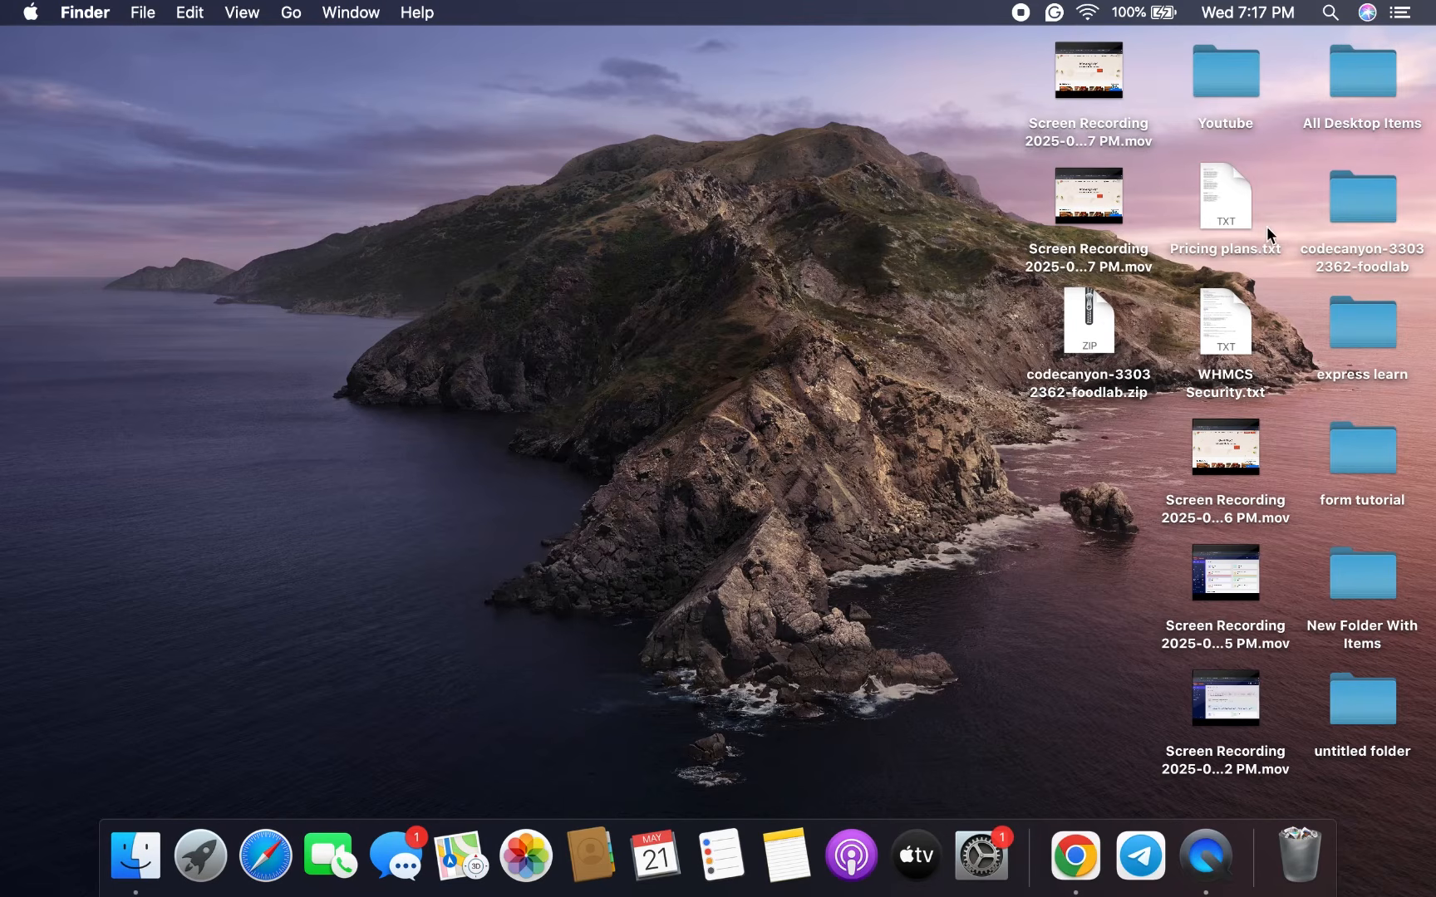
Open codecanyon-33032362-foodlab > Documentation and launch index.html in the browser
click(1373, 199)
double_click(1373, 200)
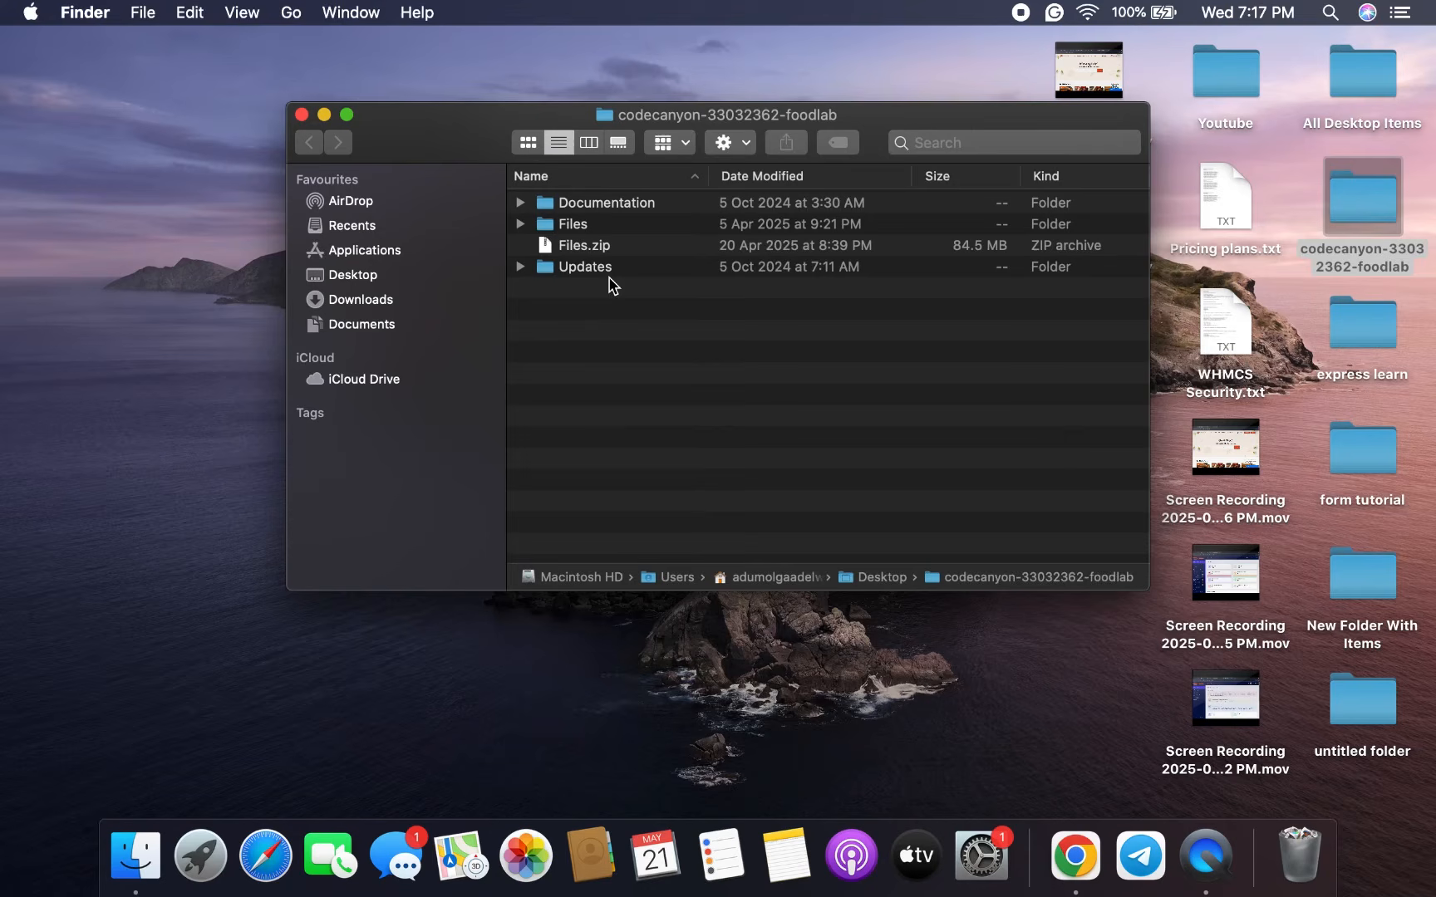
double_click(577, 204)
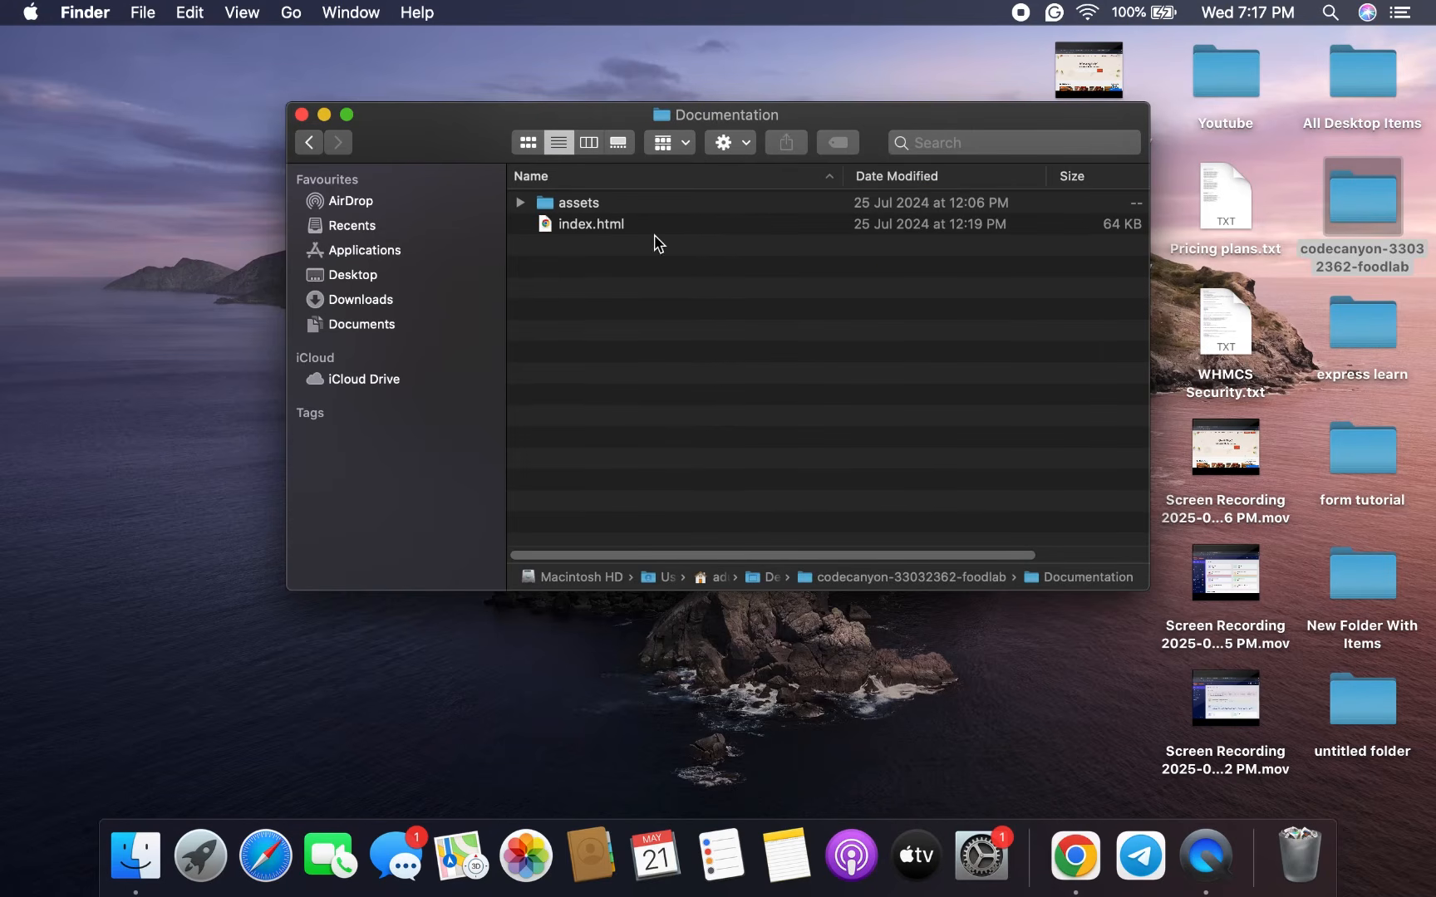
double_click(660, 229)
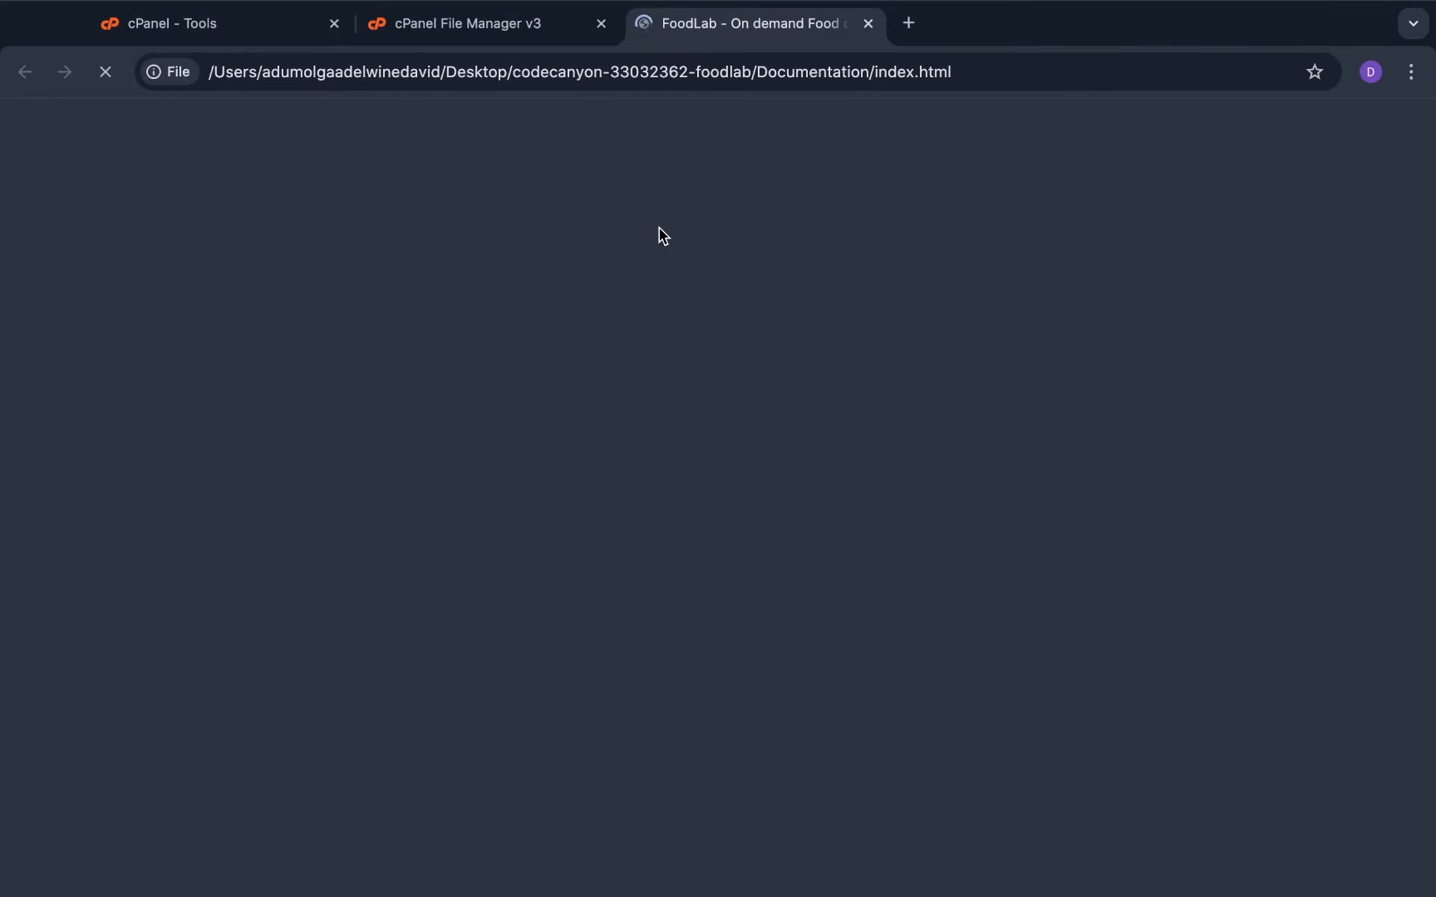
Read through the FoodLab documentation's server requirements and installation steps
scroll(615, 477, down, 5)
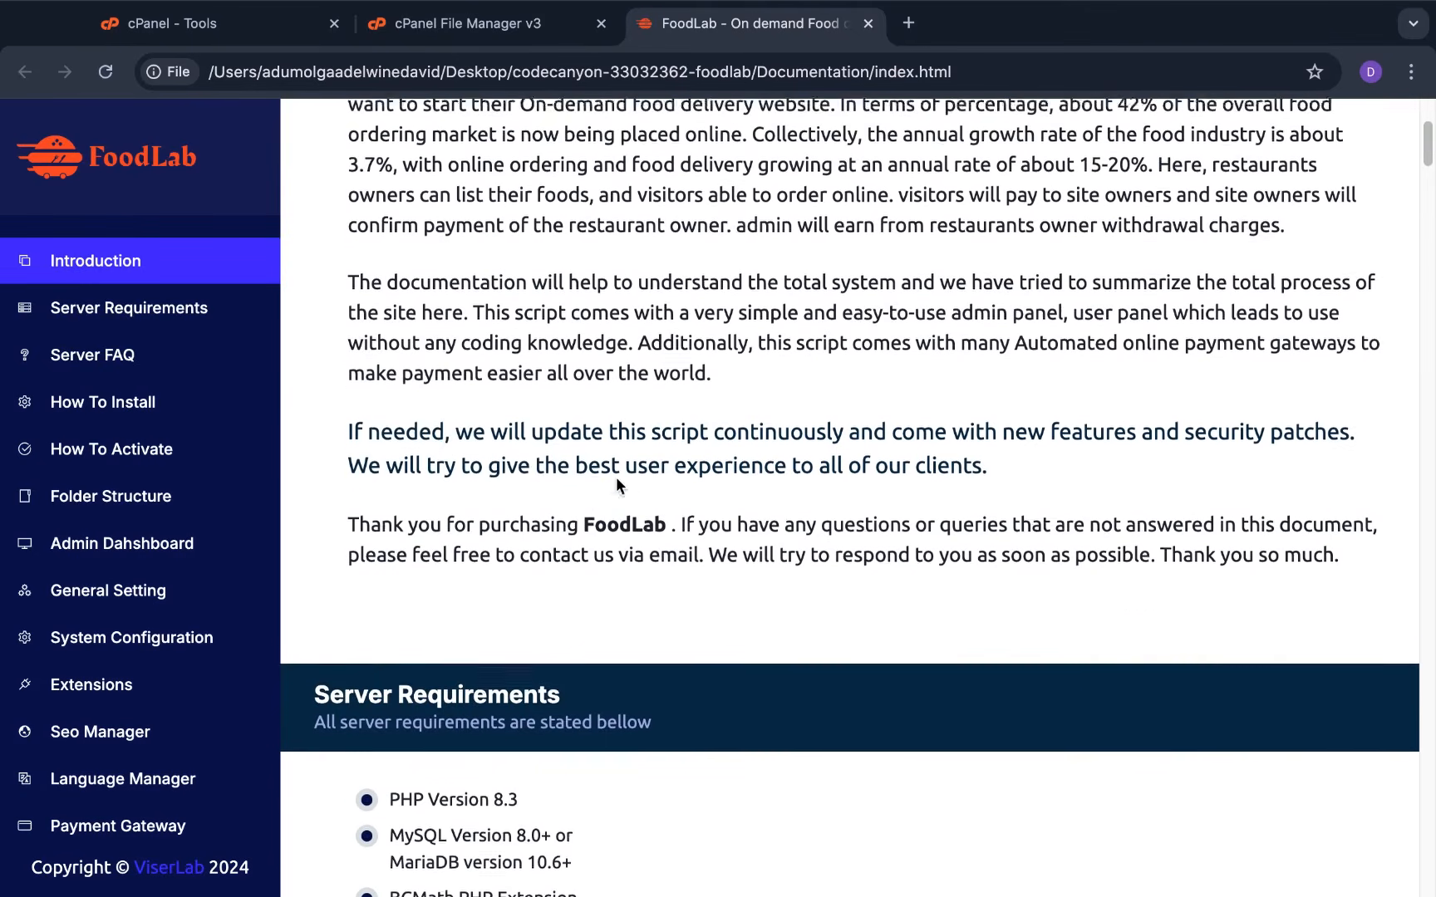
scroll(616, 477, down, 1)
scroll(505, 434, down, 4)
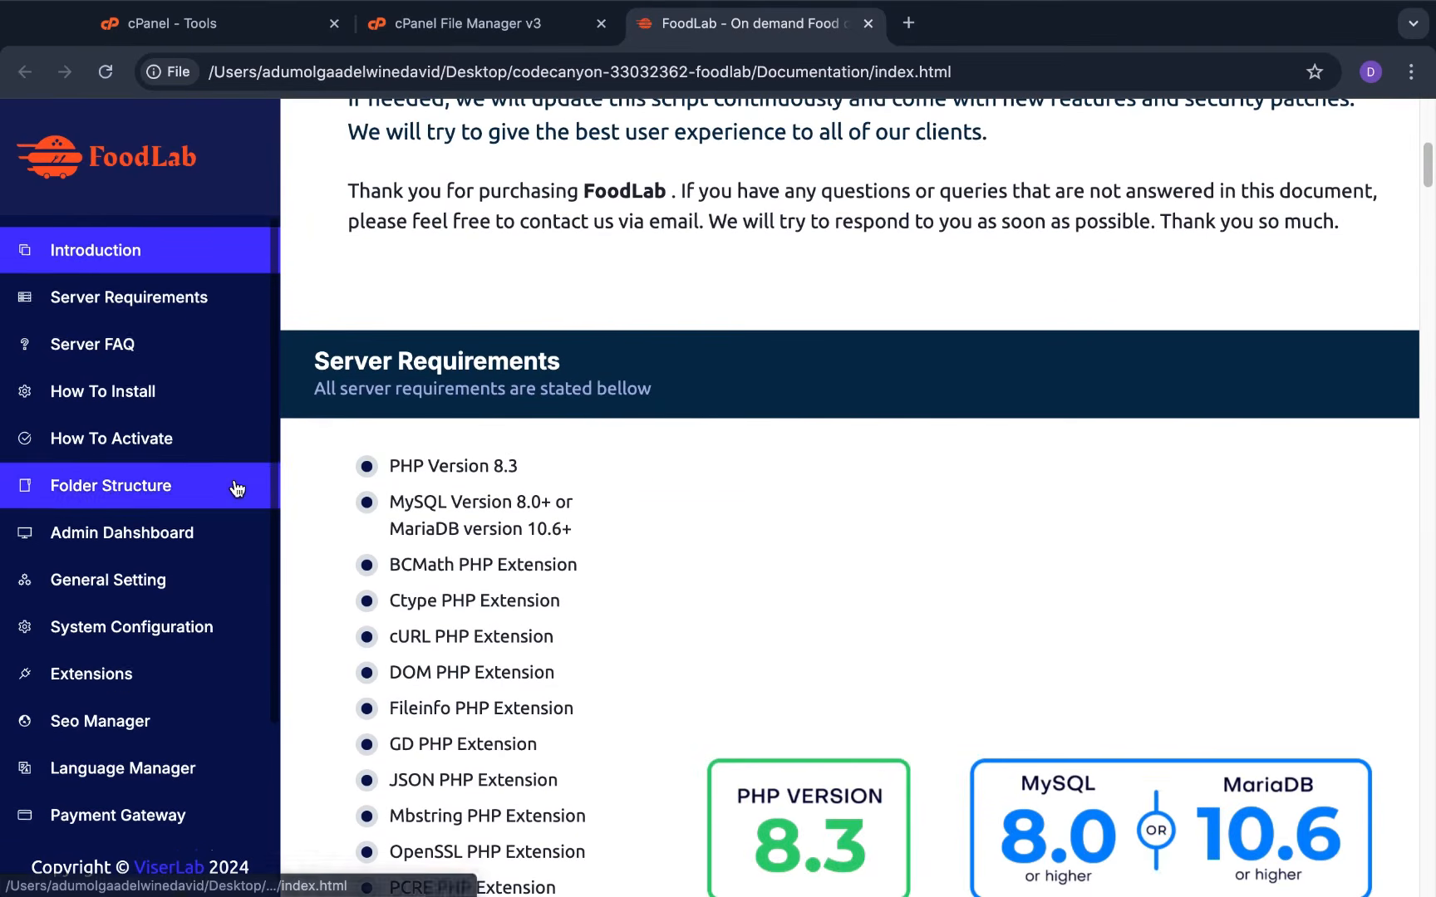
scroll(237, 489, down, 2)
scroll(592, 407, down, 15)
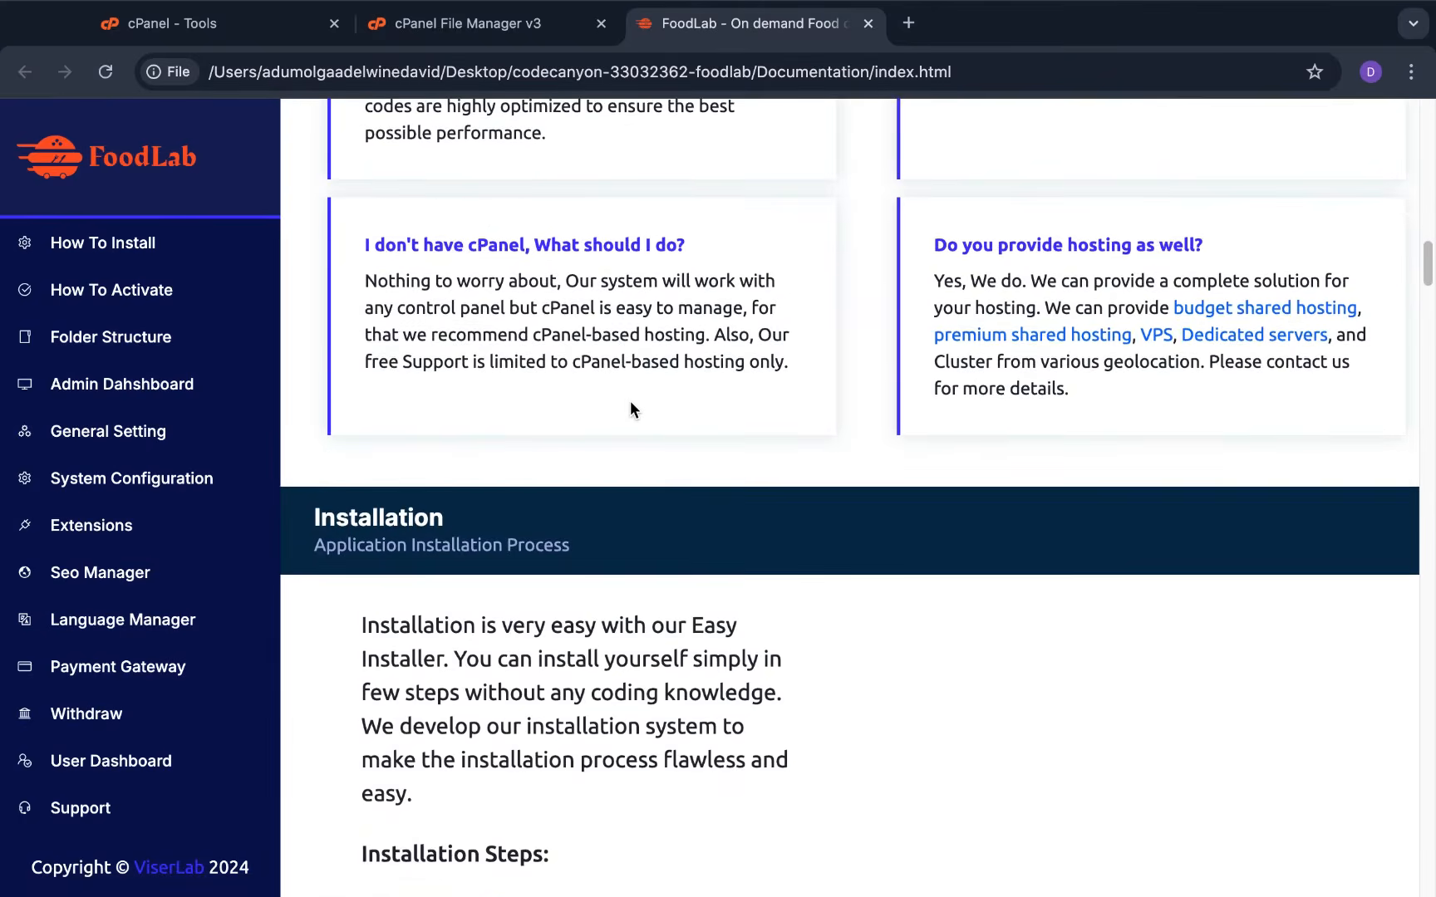
scroll(631, 406, up, 15)
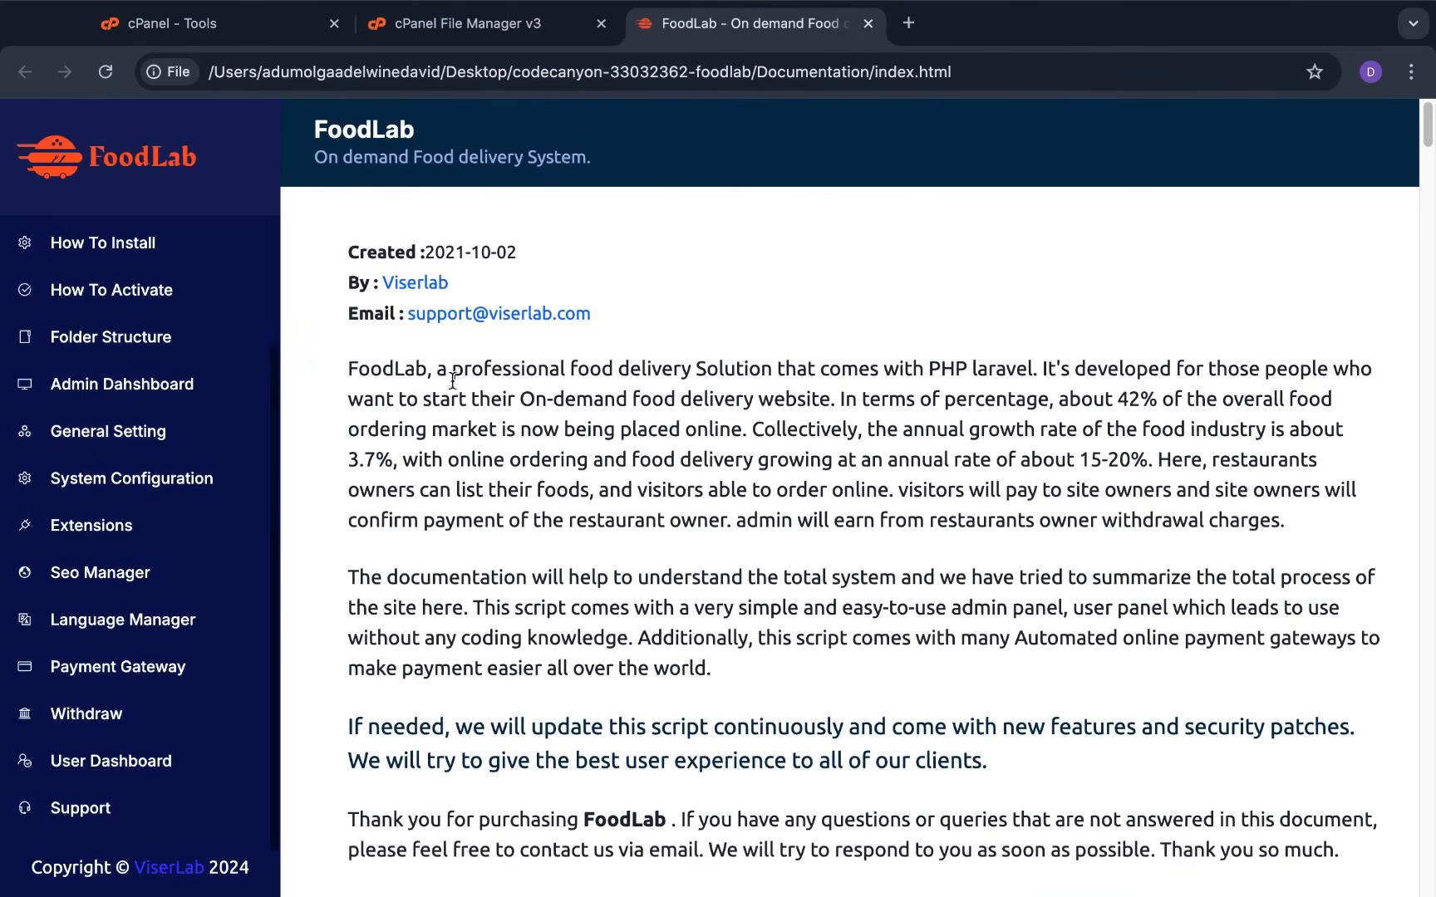
scroll(452, 380, down, 10)
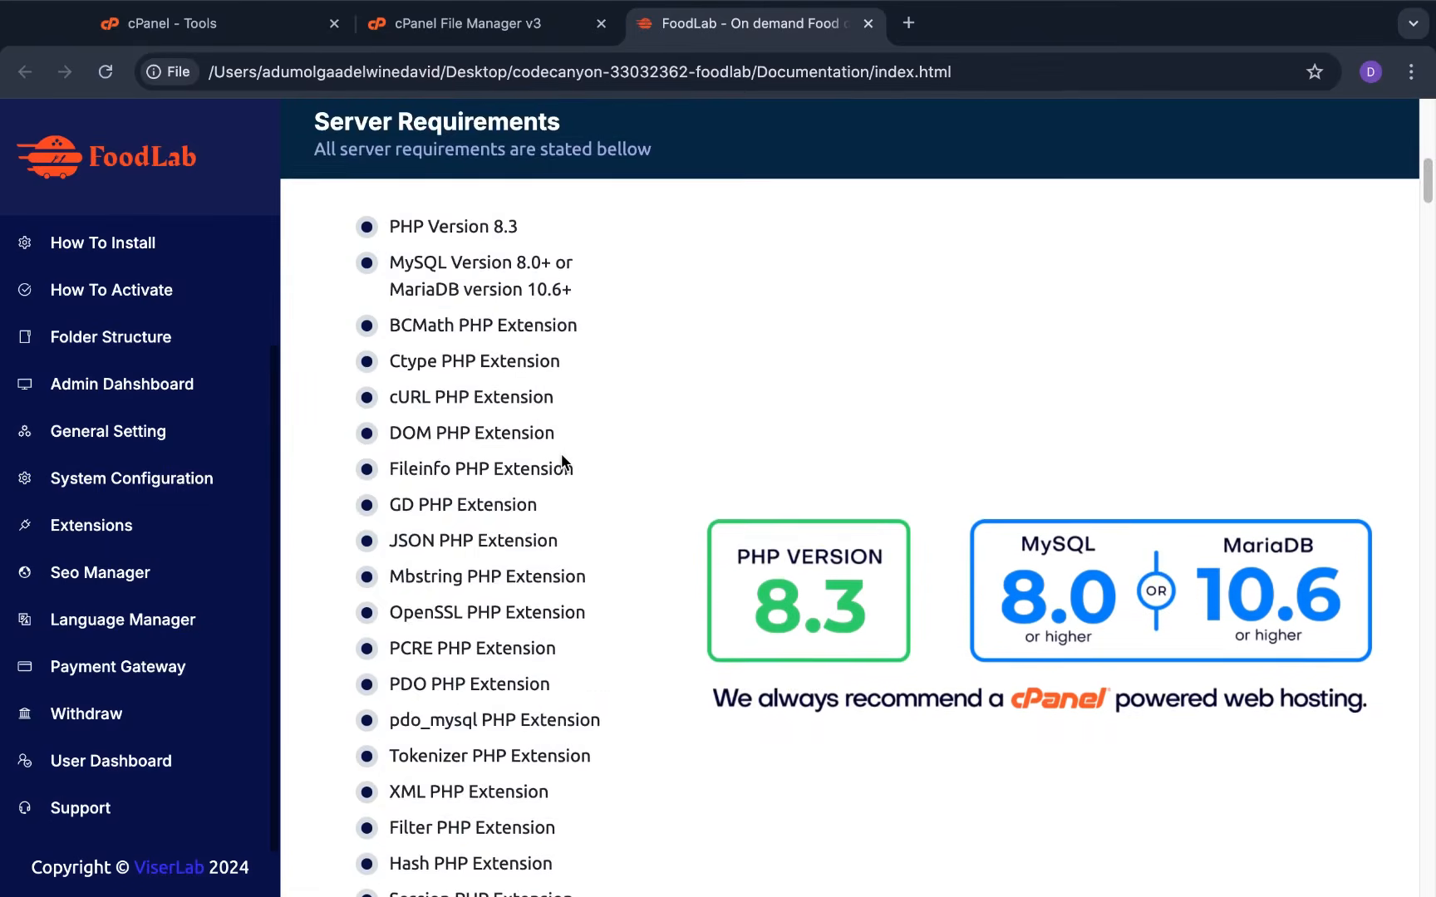
scroll(561, 453, down, 12)
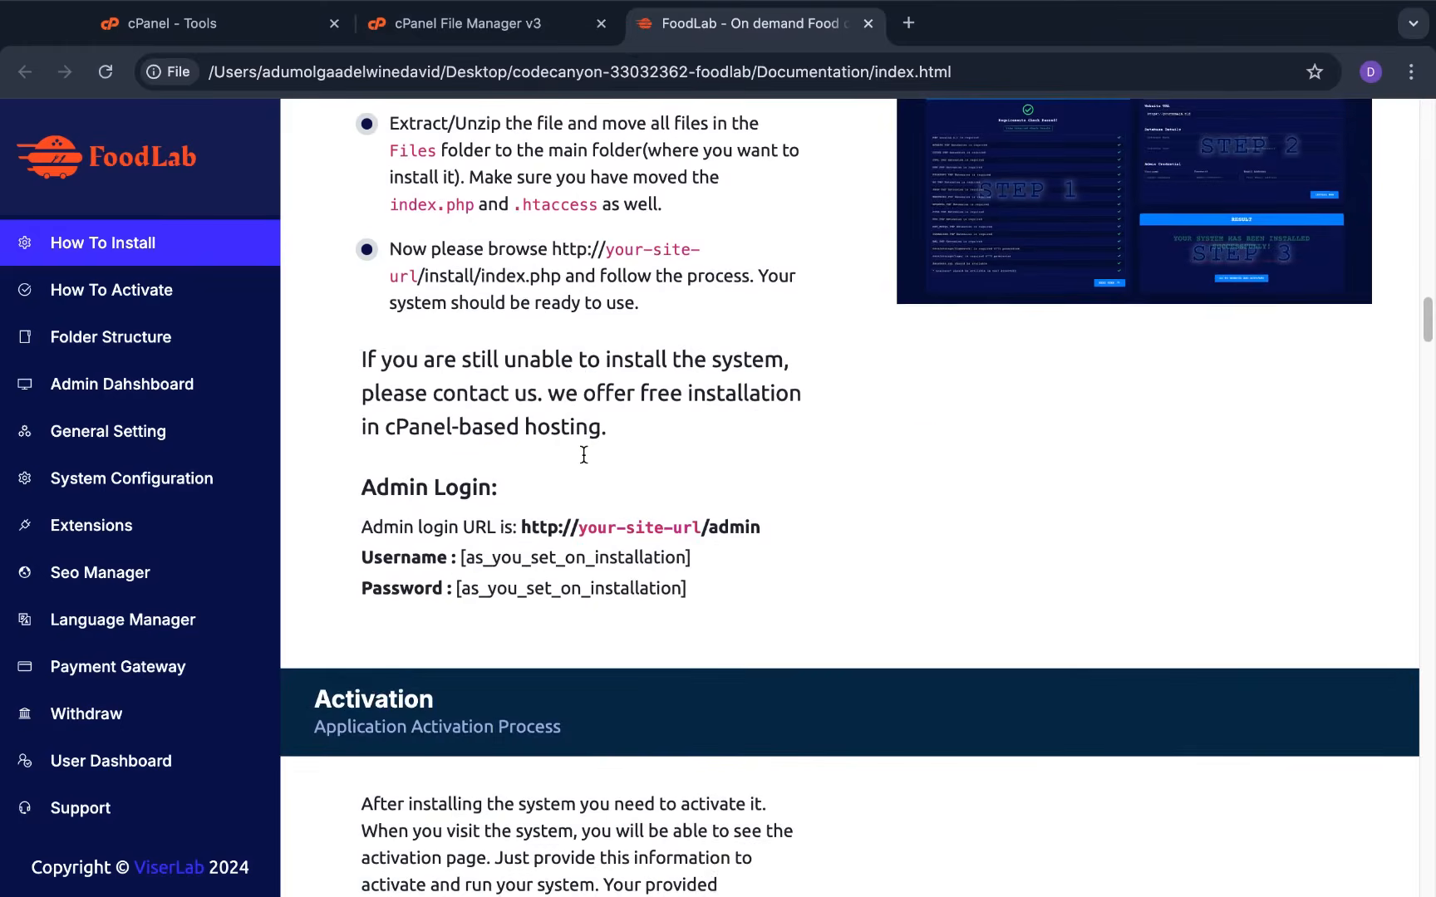
scroll(584, 455, down, 15)
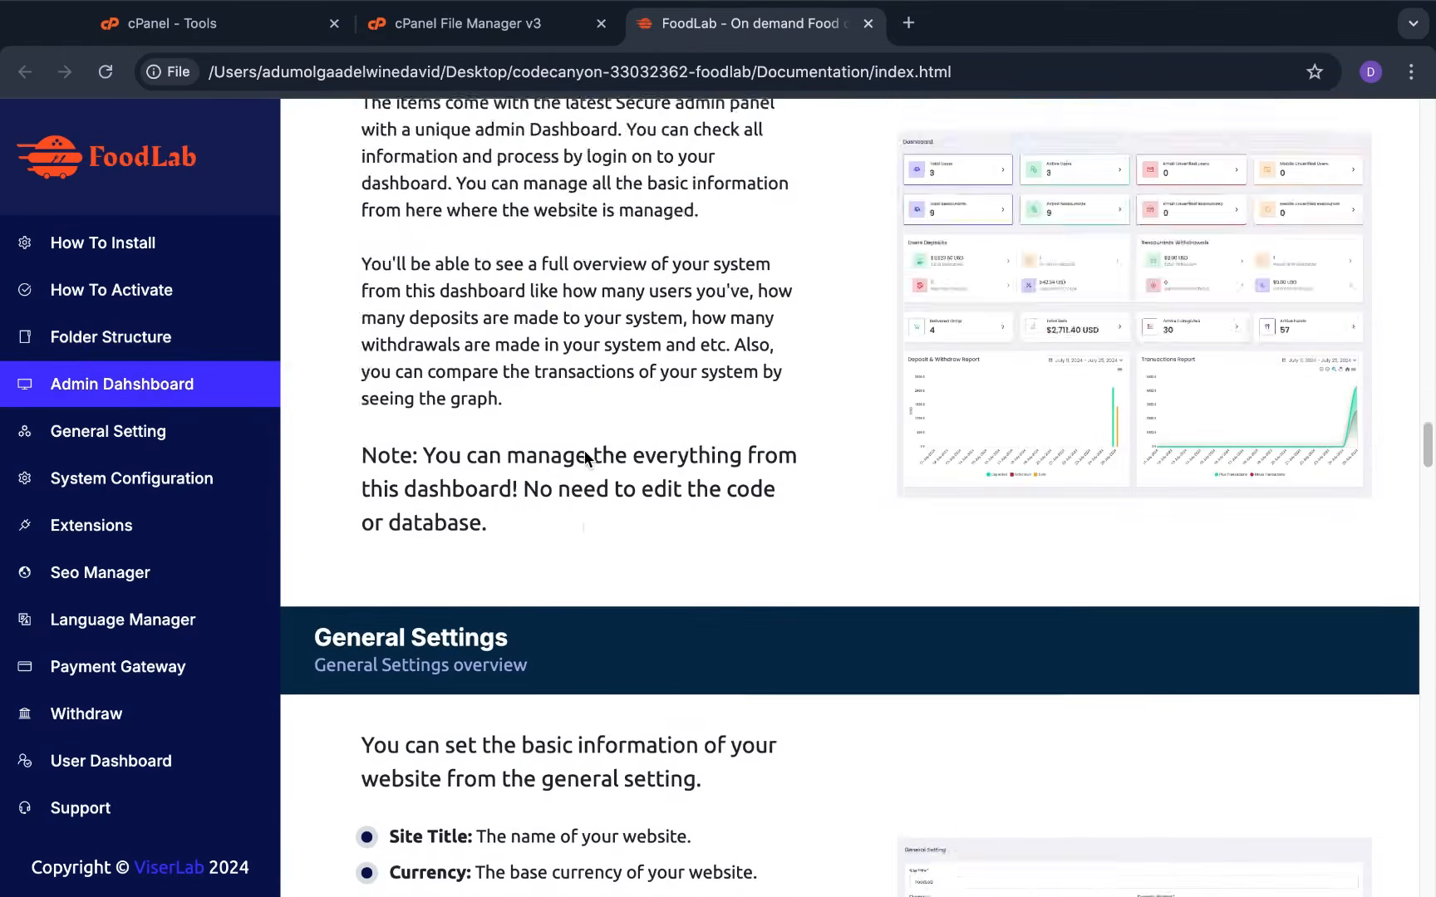
scroll(586, 453, up, 5)
Close the documentation and go back to the codecanyon-33032362-foodlab folder in Finder
click(868, 24)
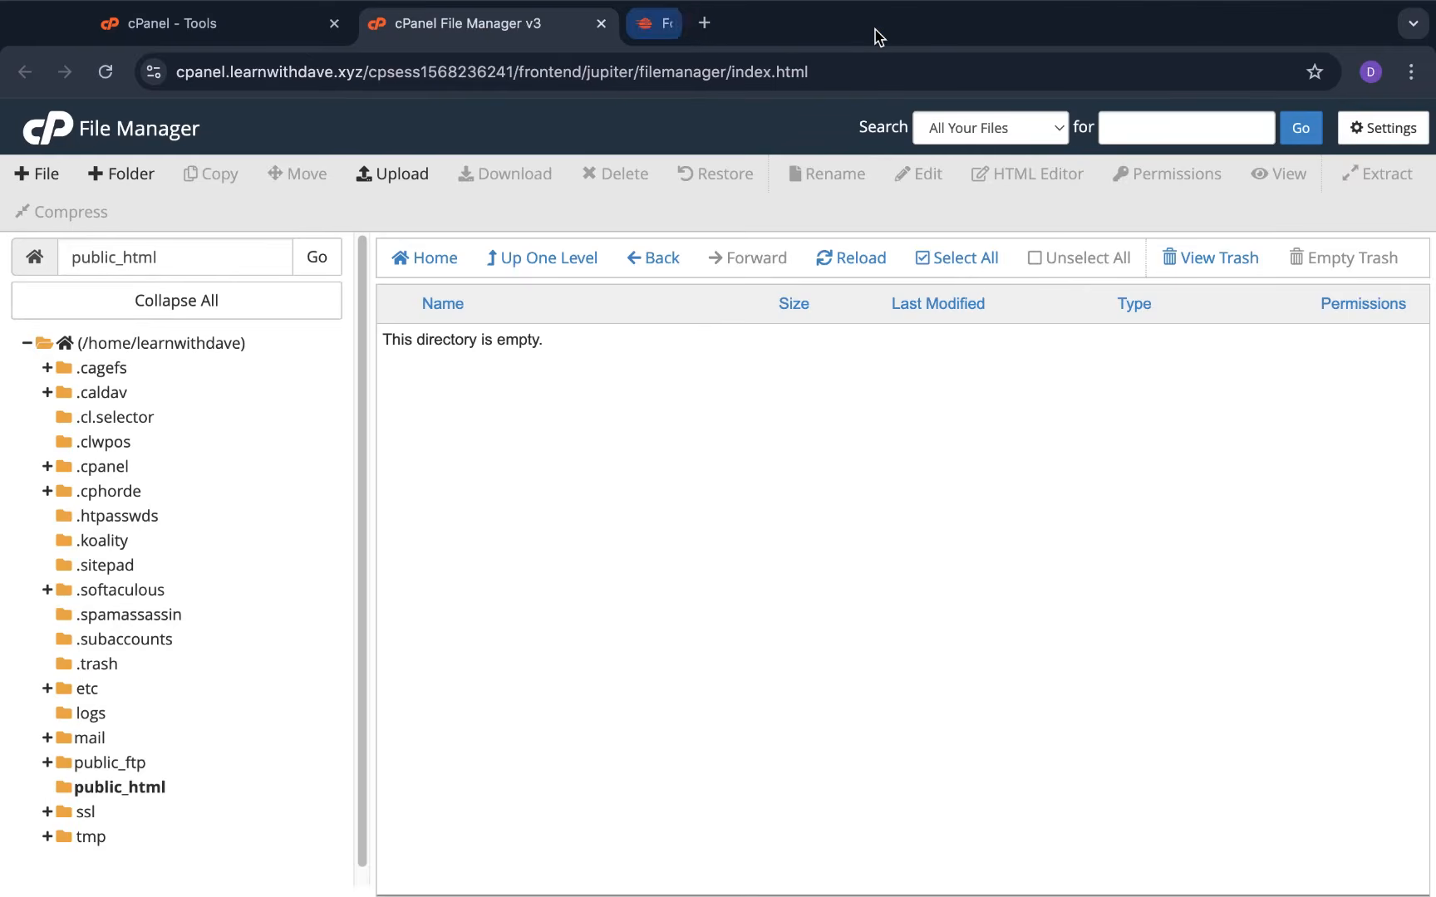
key(ctrl+Left)
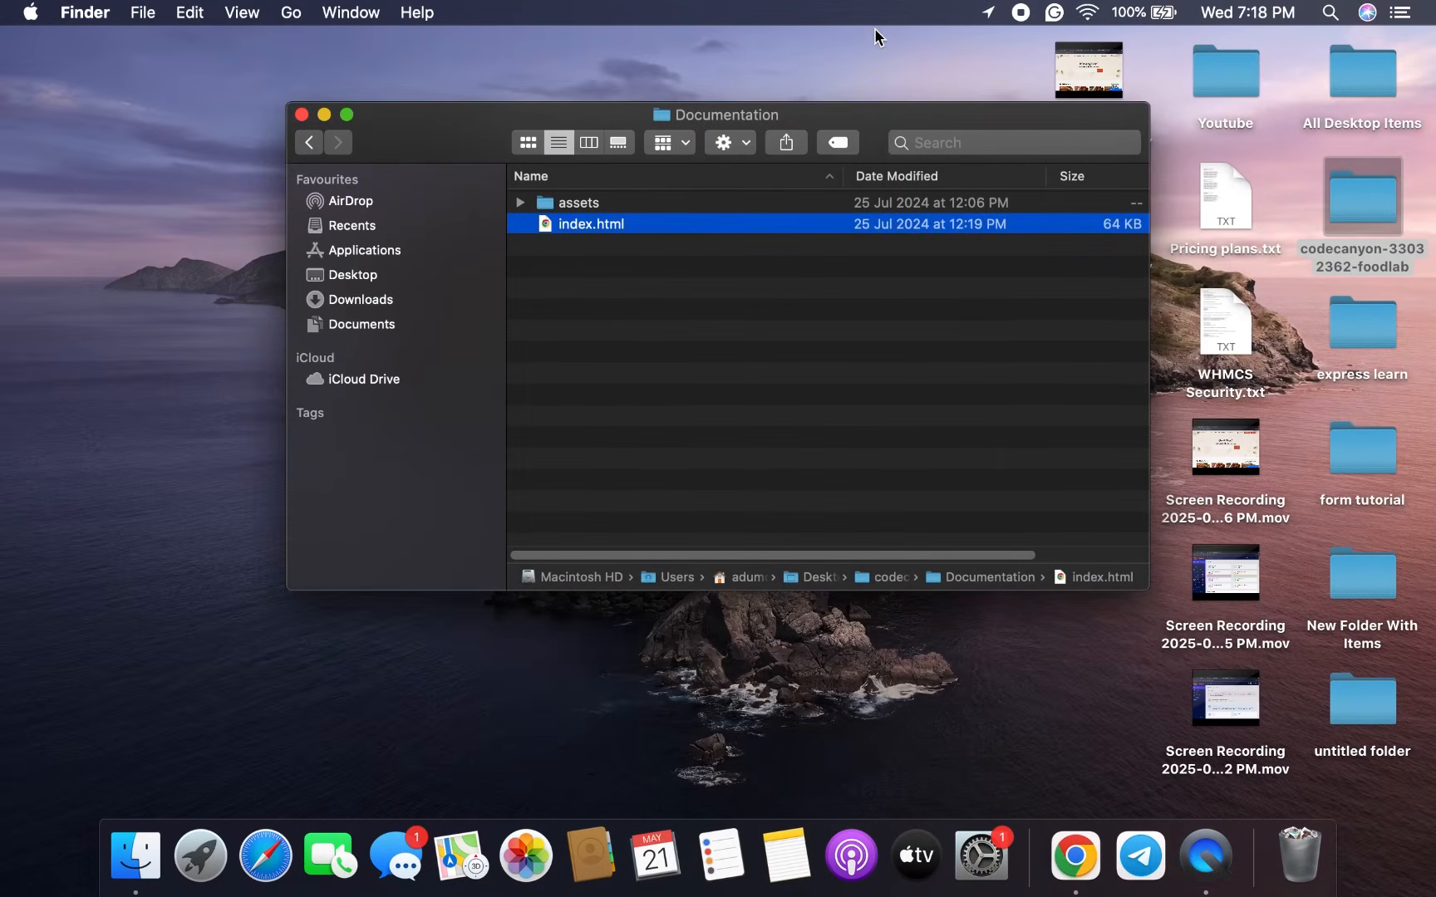
click(308, 143)
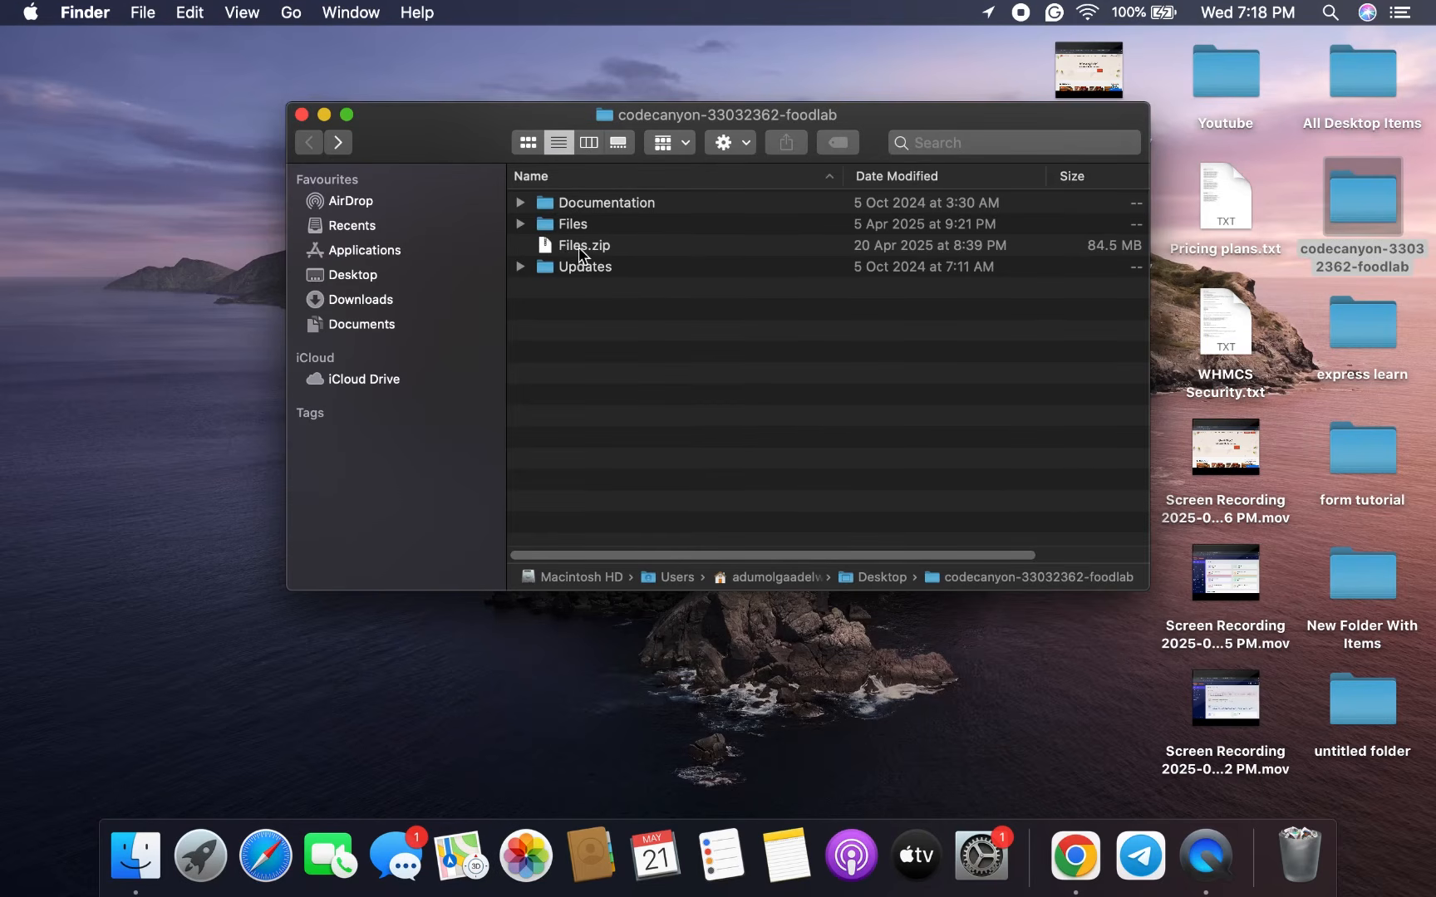
Close the FoodLab package Finder window and bring back Chrome with cPanel File Manager
click(572, 224)
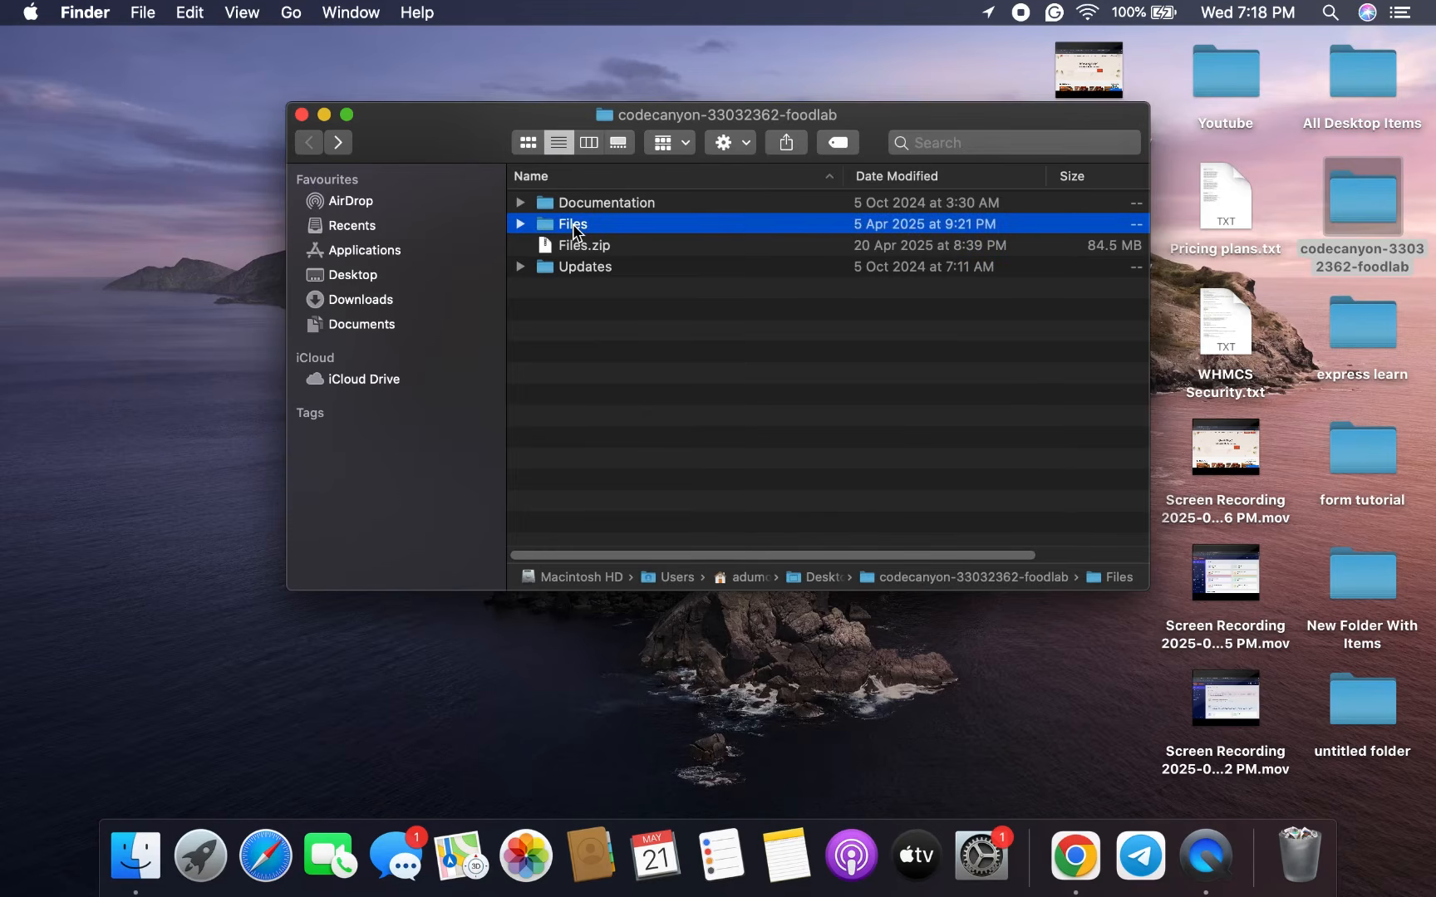
right_click(571, 223)
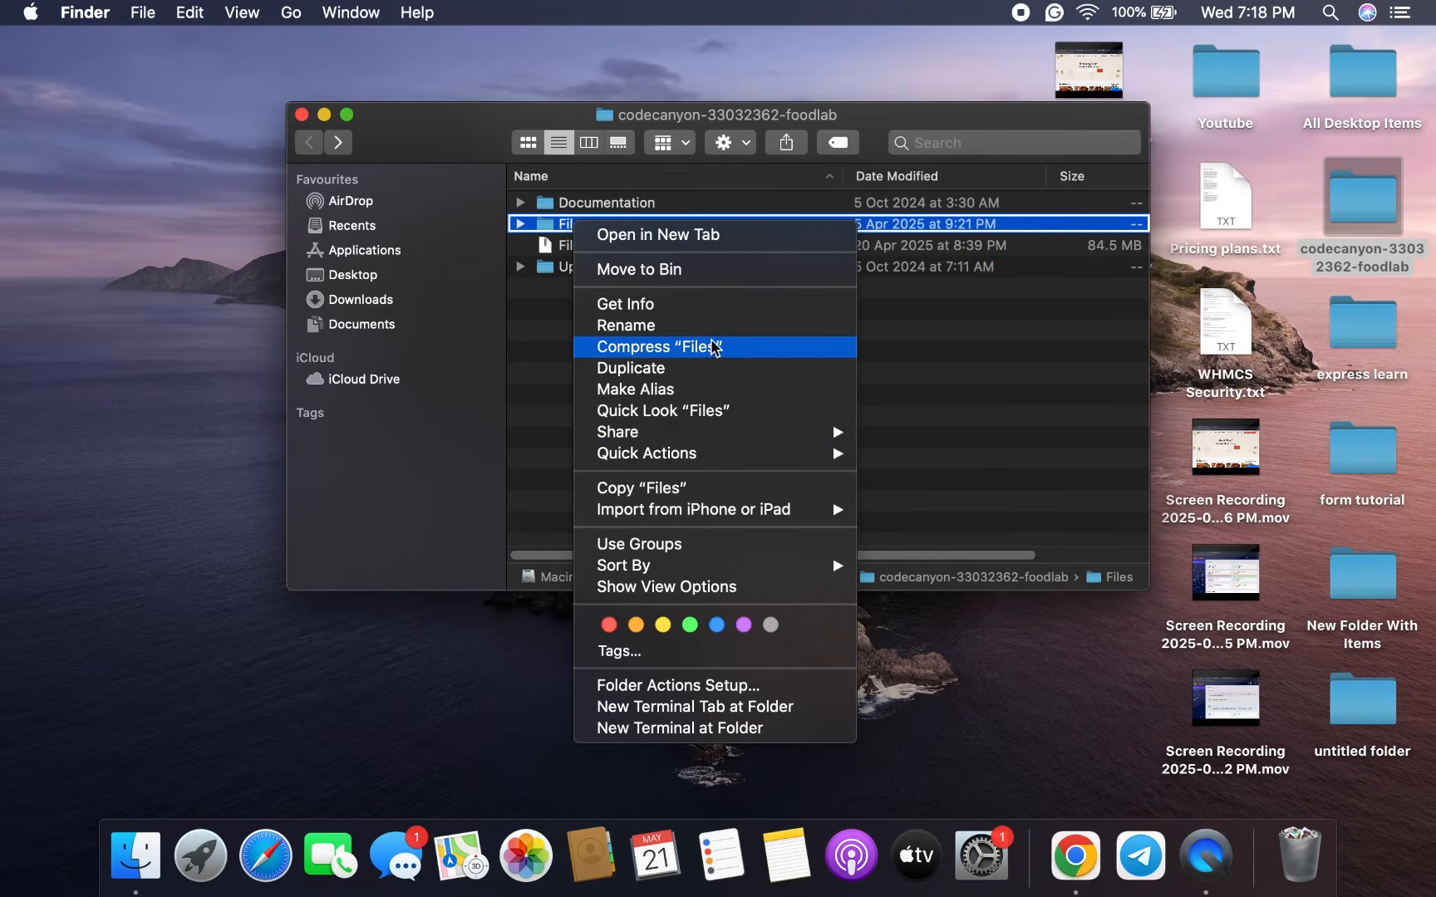
click(891, 381)
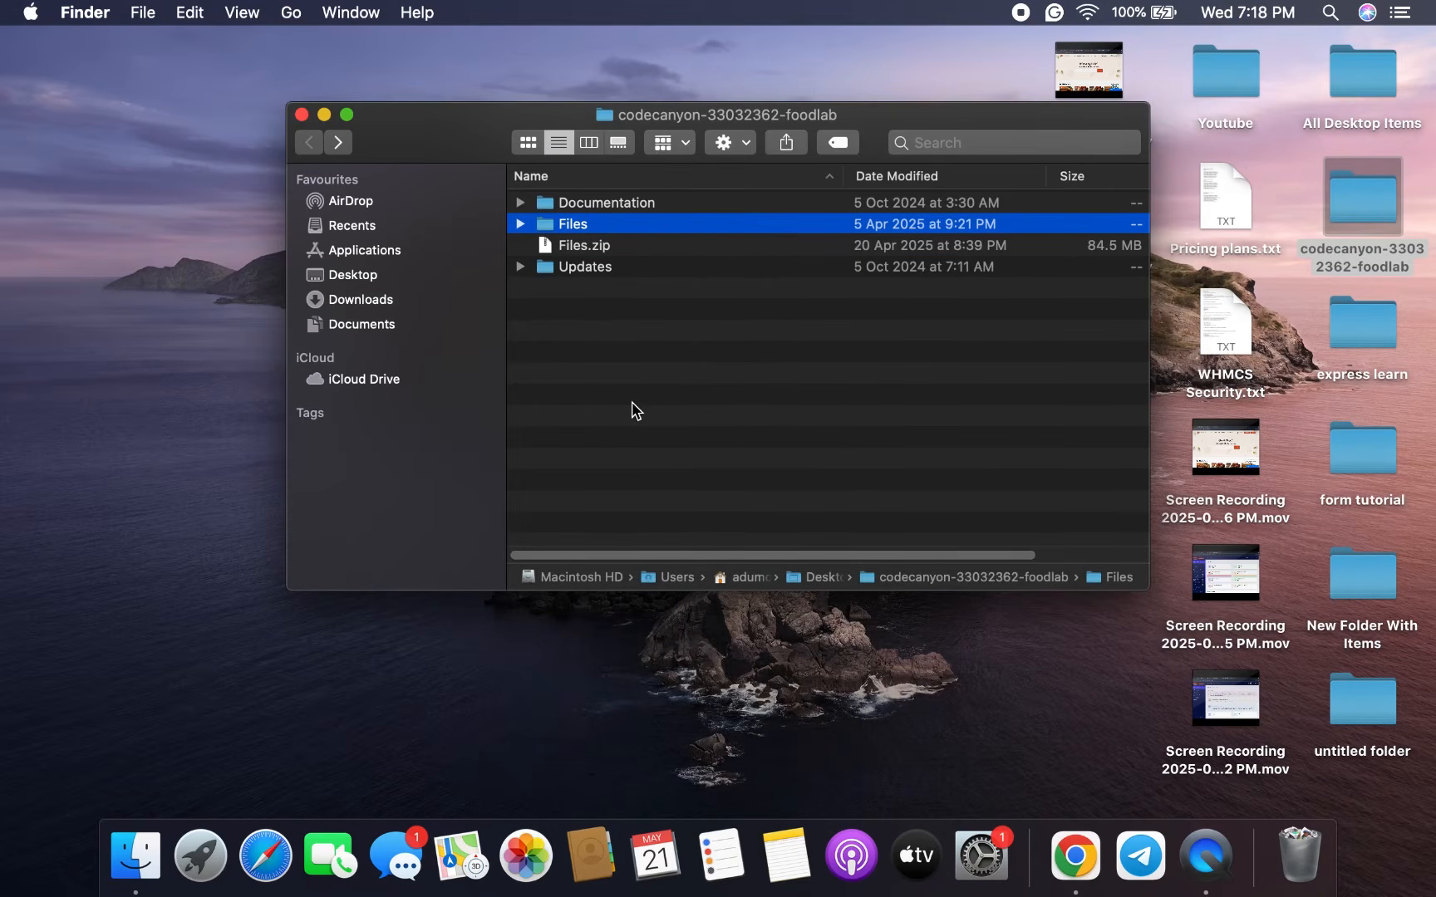
click(302, 115)
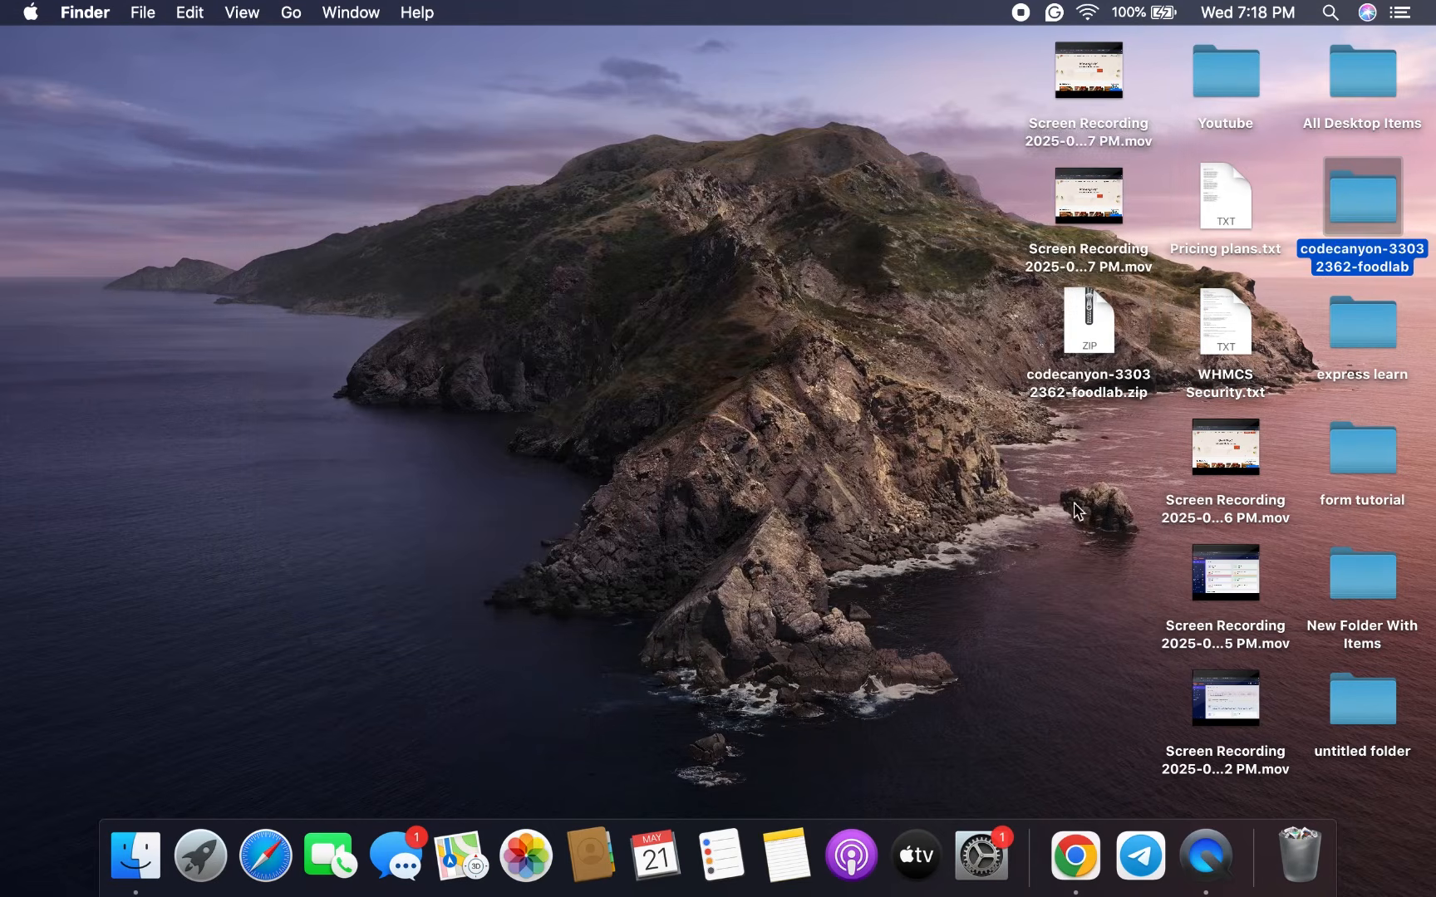
click(1080, 864)
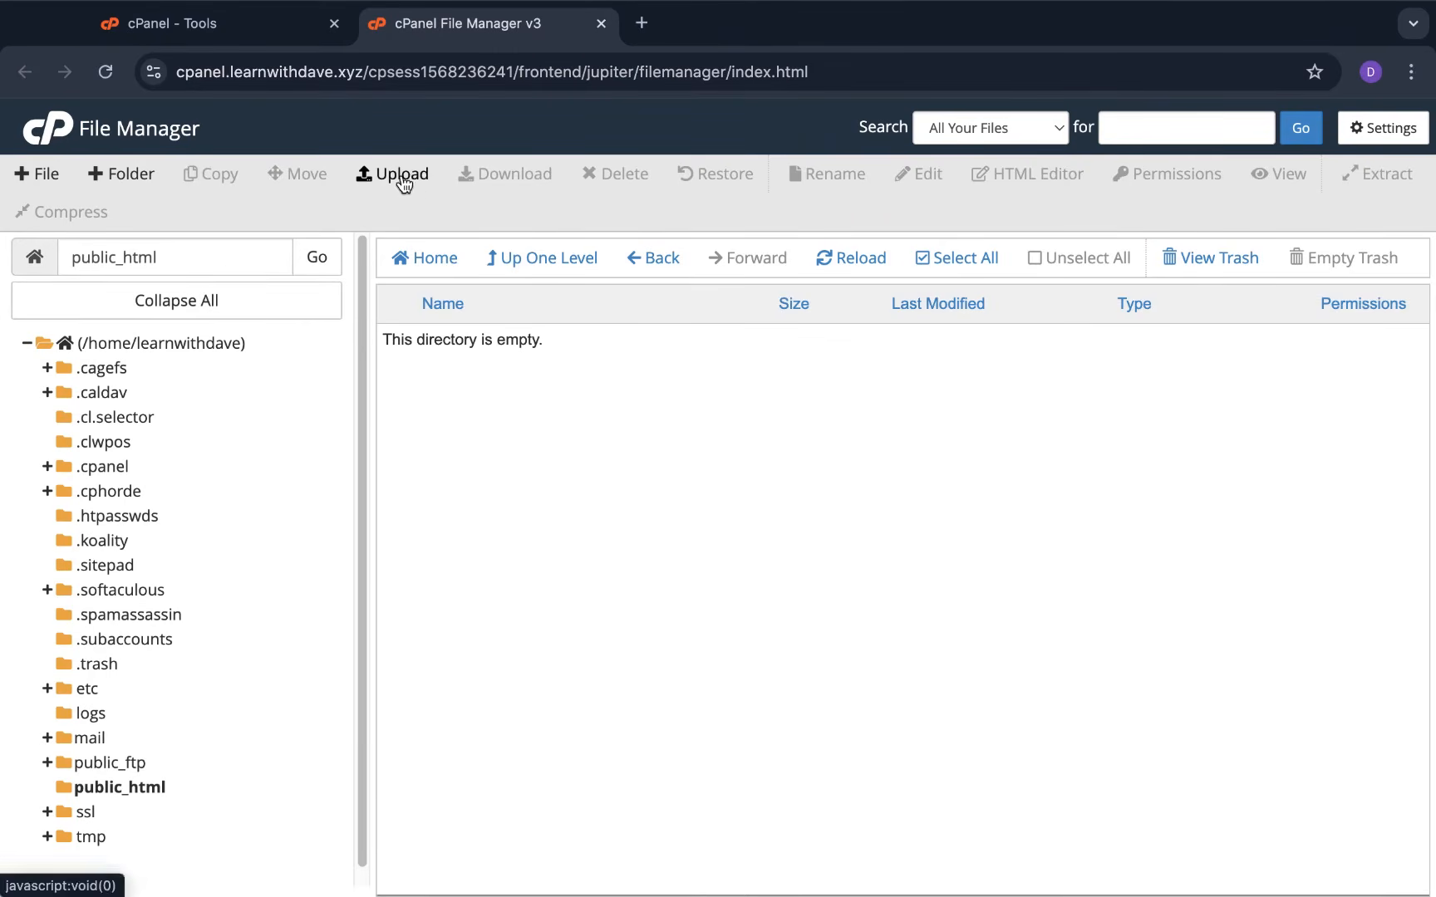
Upload Files.zip from the codecanyon foodlab folder into public_html, then return to the listing
click(402, 177)
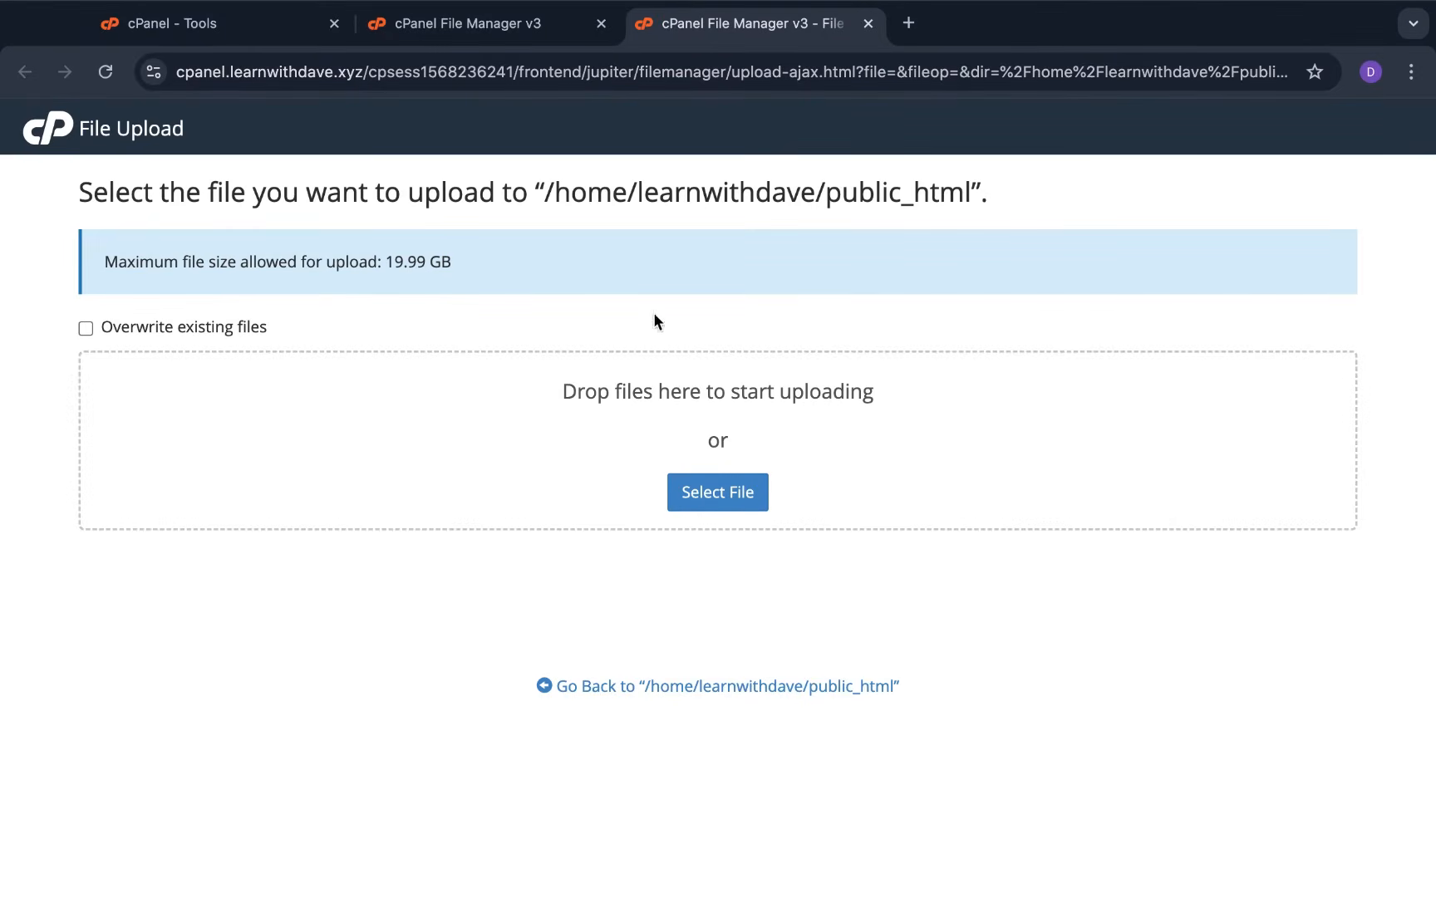
click(729, 491)
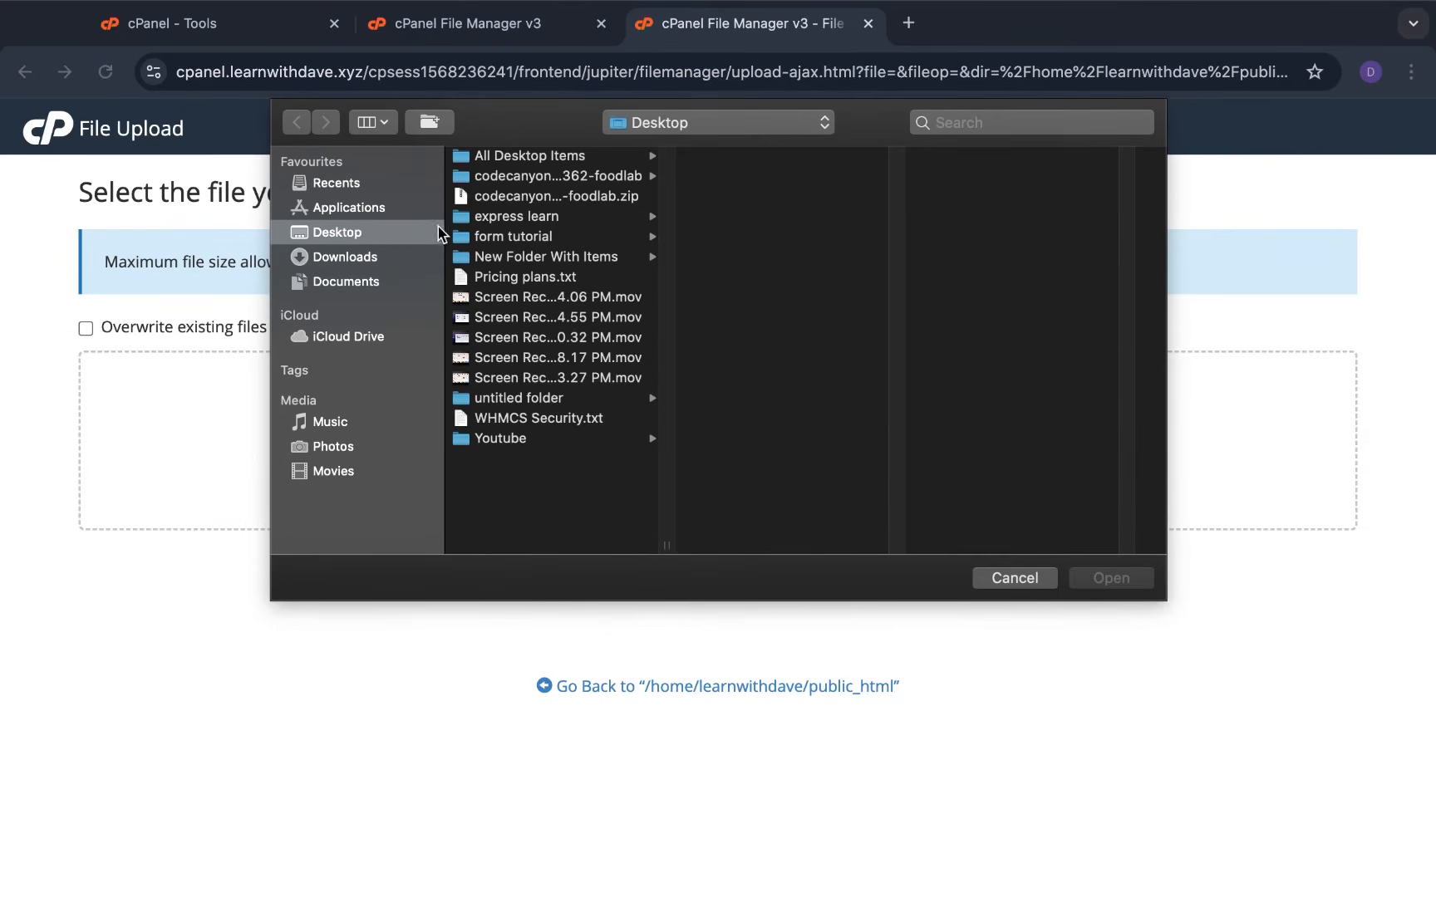
click(532, 180)
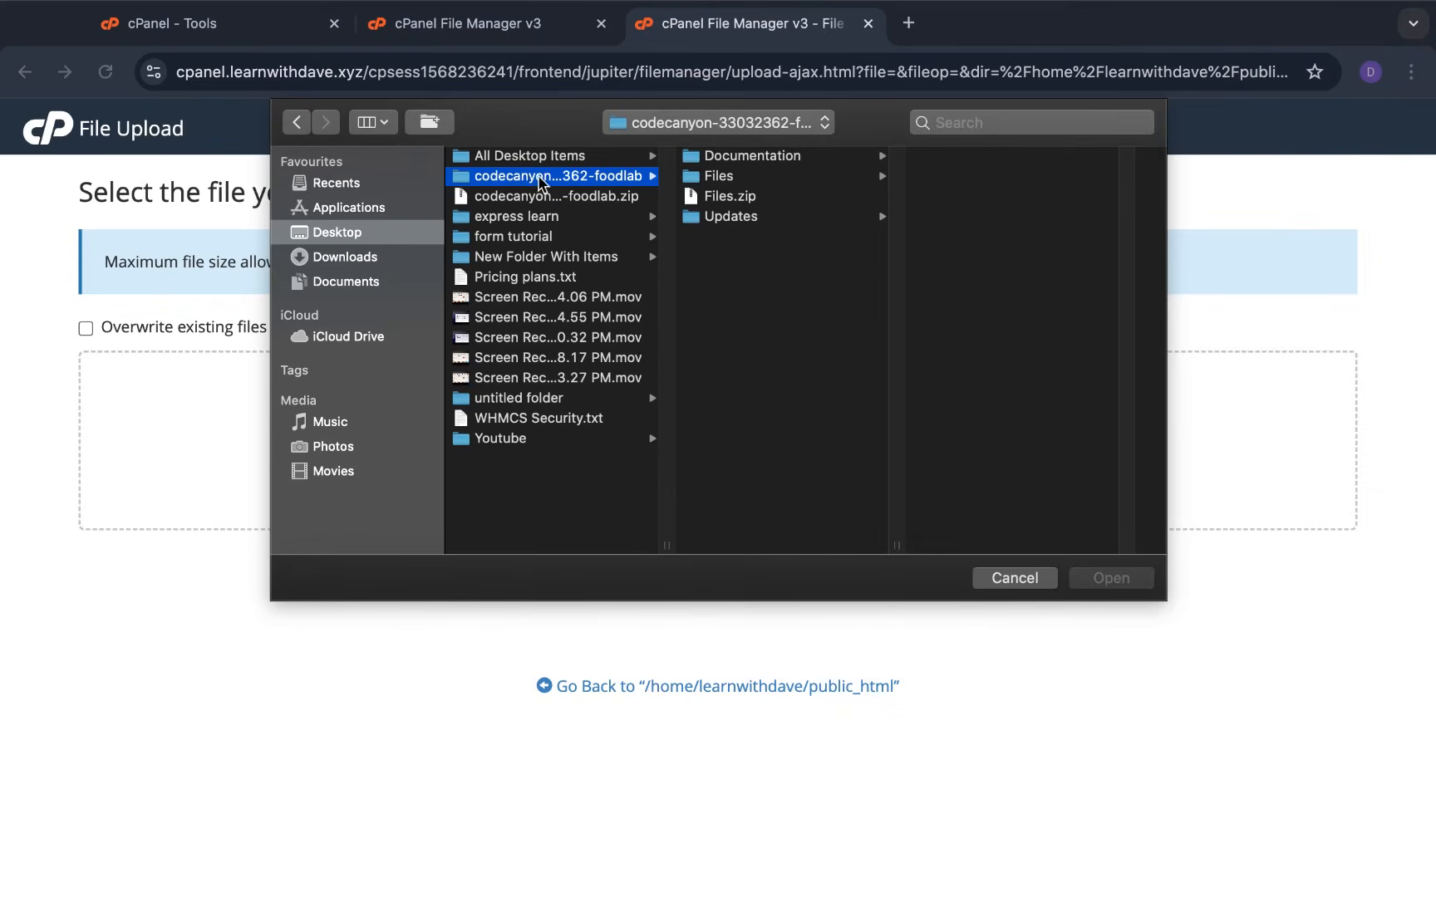
click(731, 198)
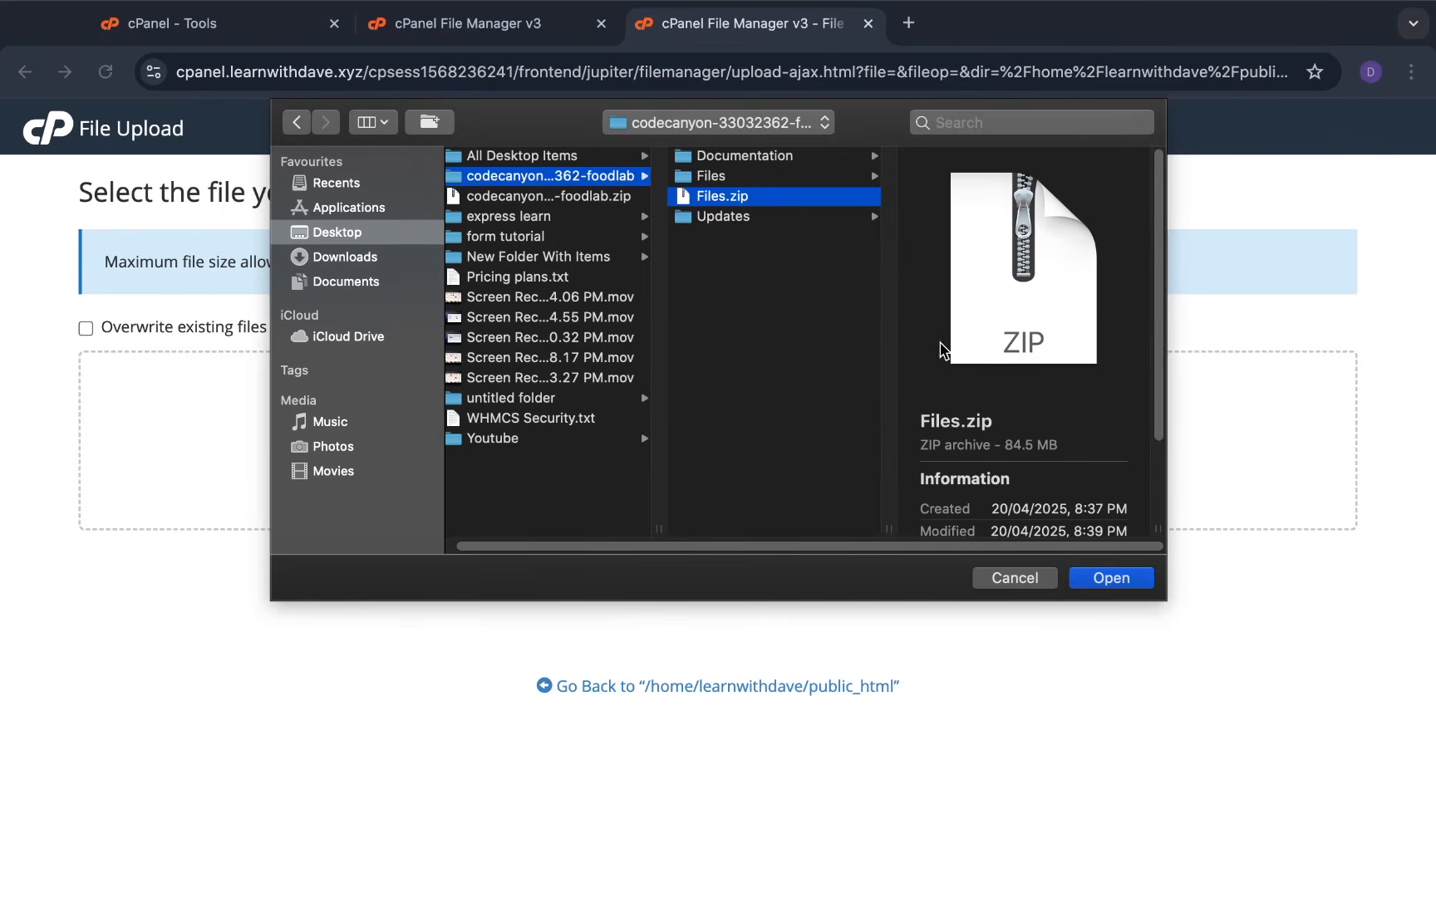
click(1097, 579)
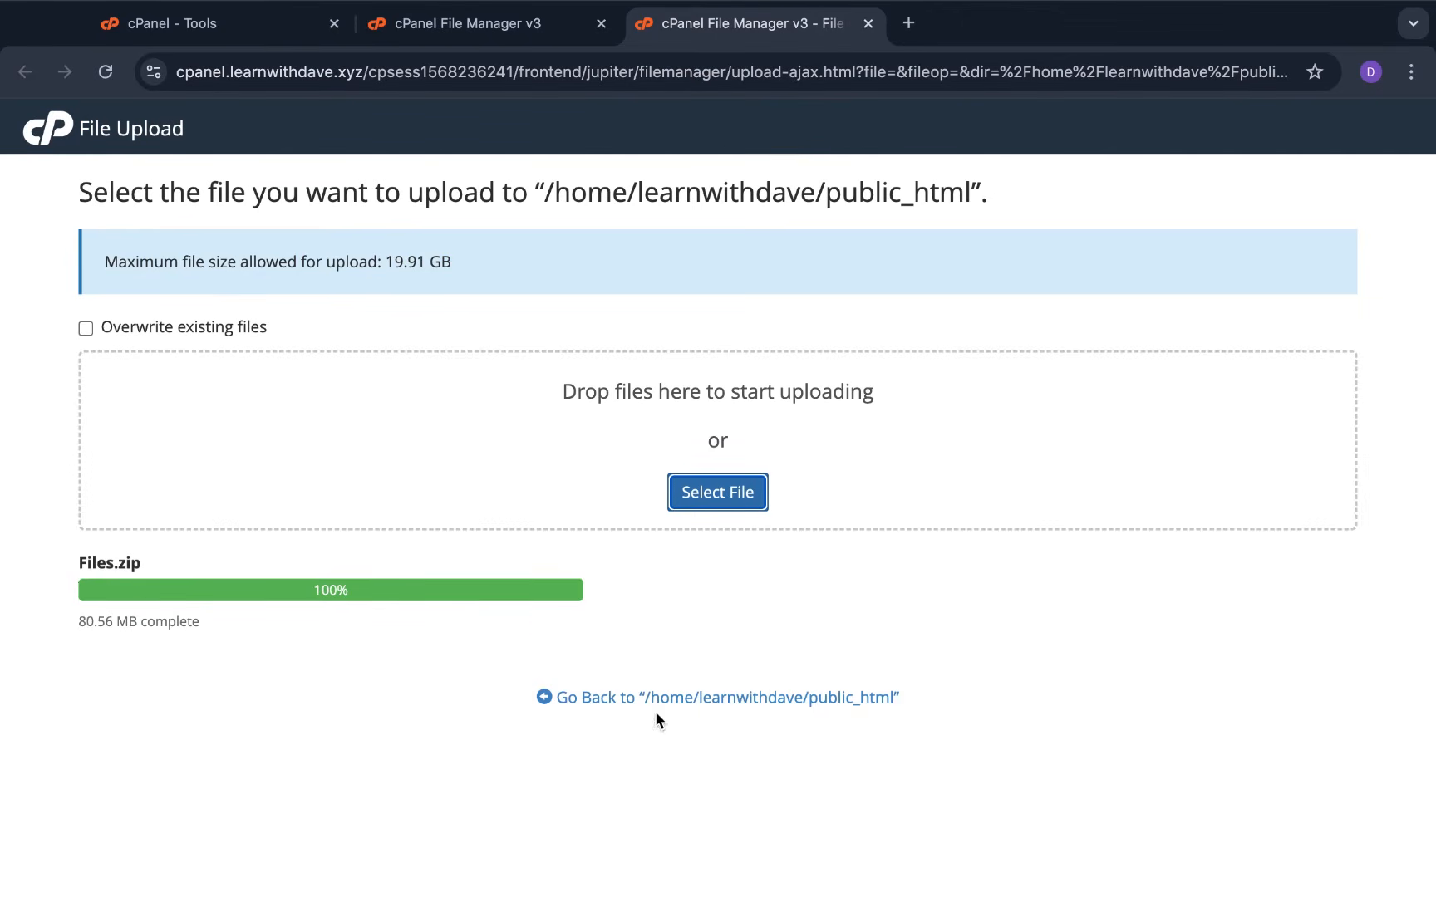
click(616, 705)
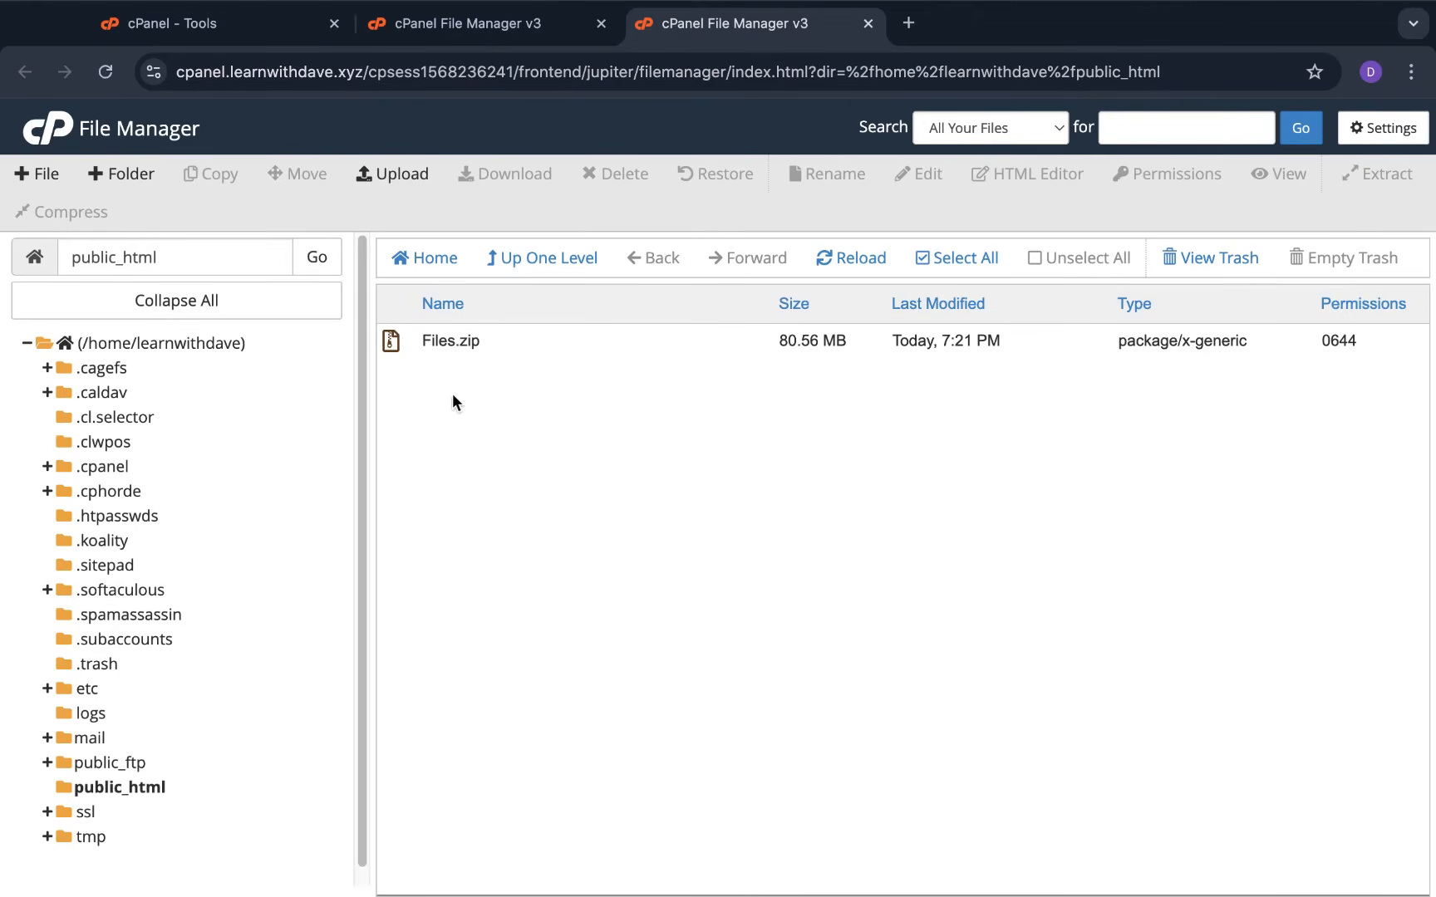
Extract Files.zip into /public_html, producing the Files and __MACOSX folders
click(401, 340)
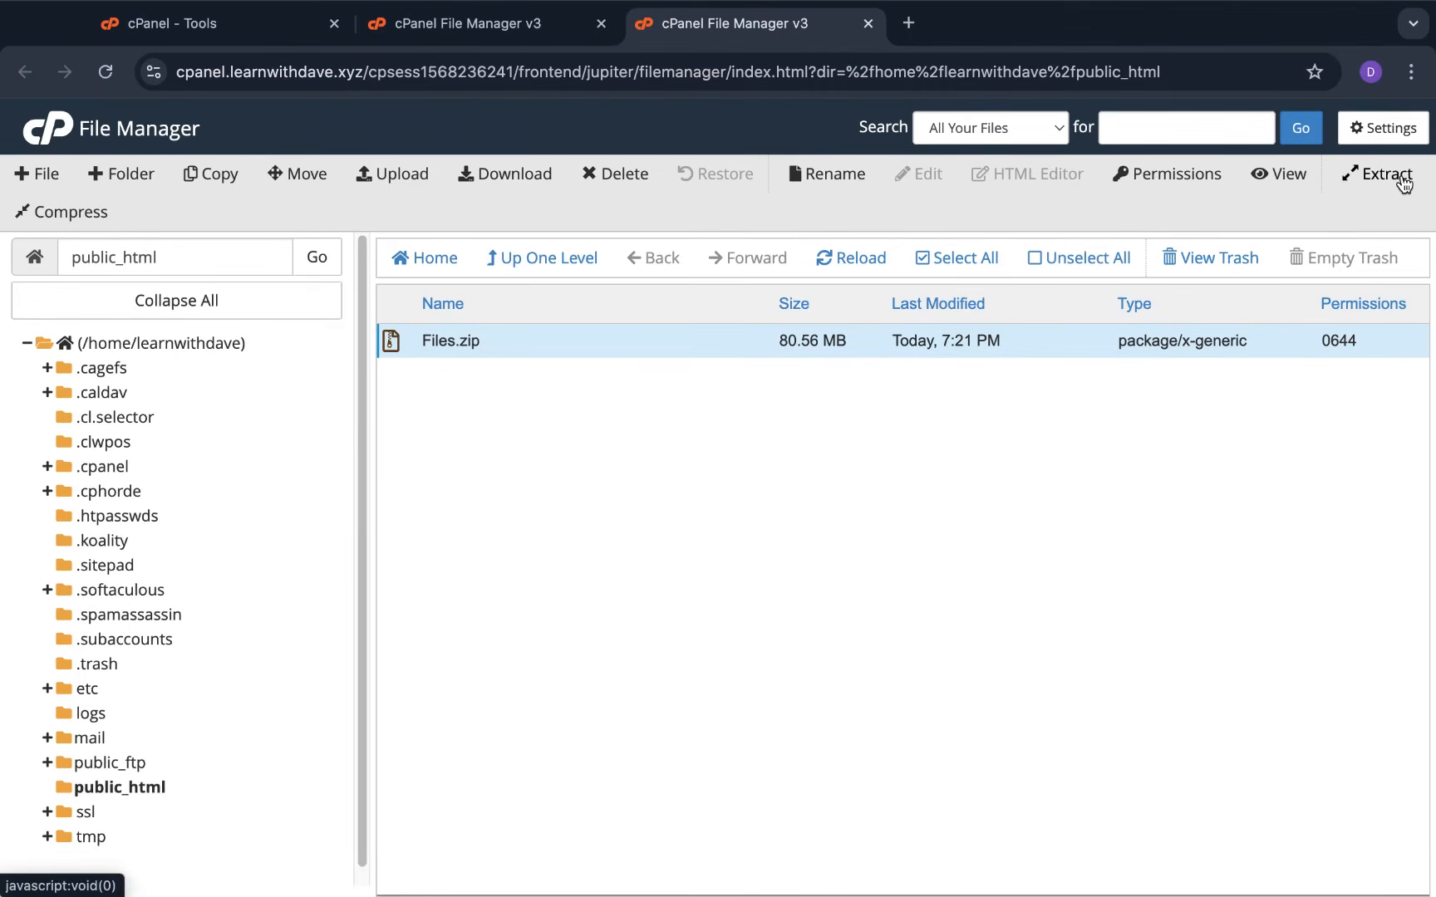
right_click(746, 341)
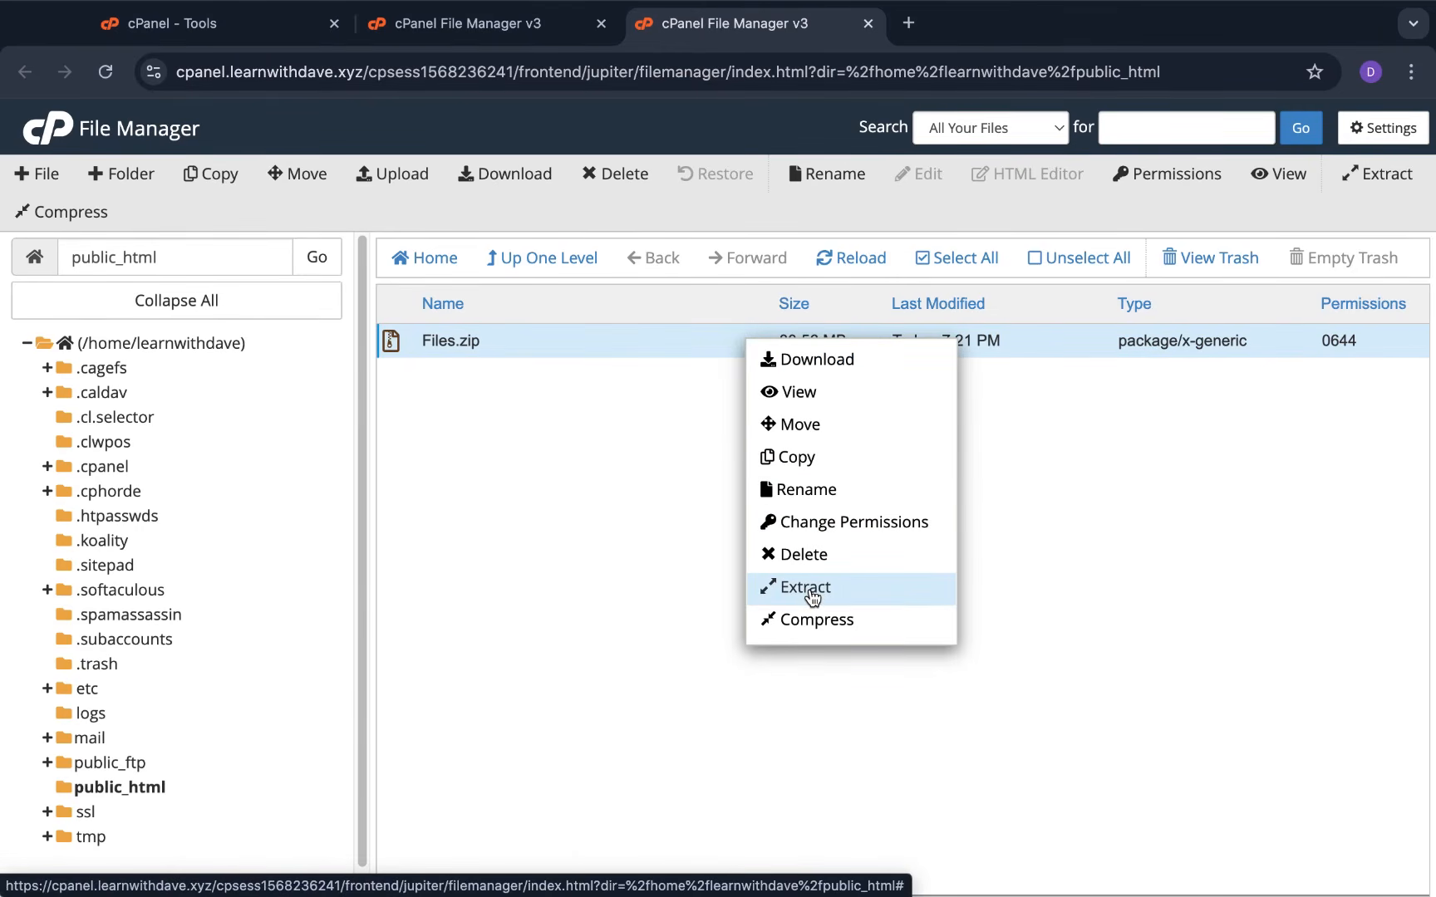
click(809, 588)
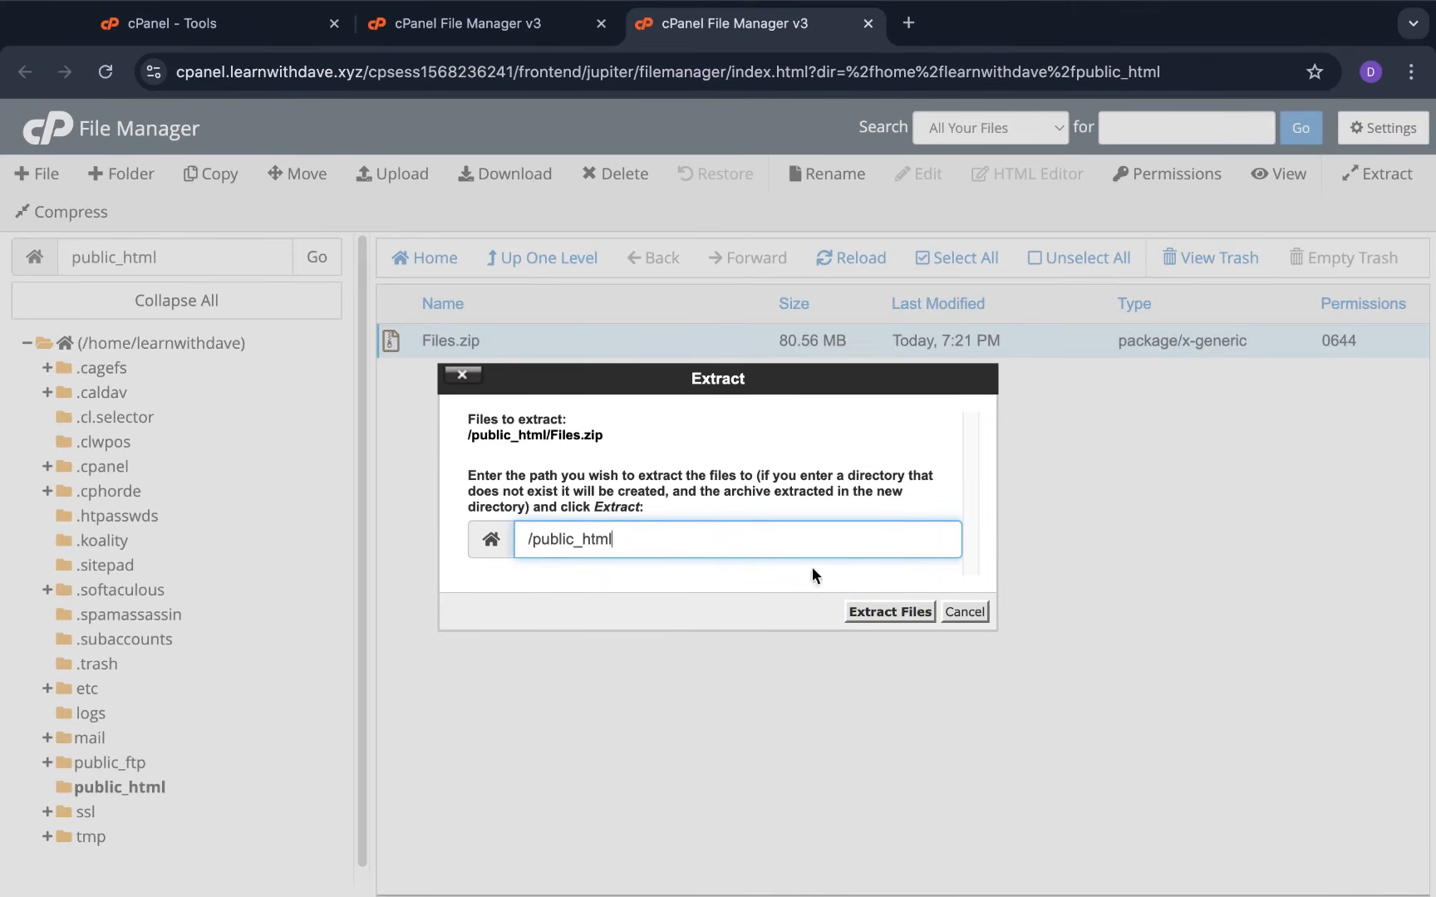
click(887, 615)
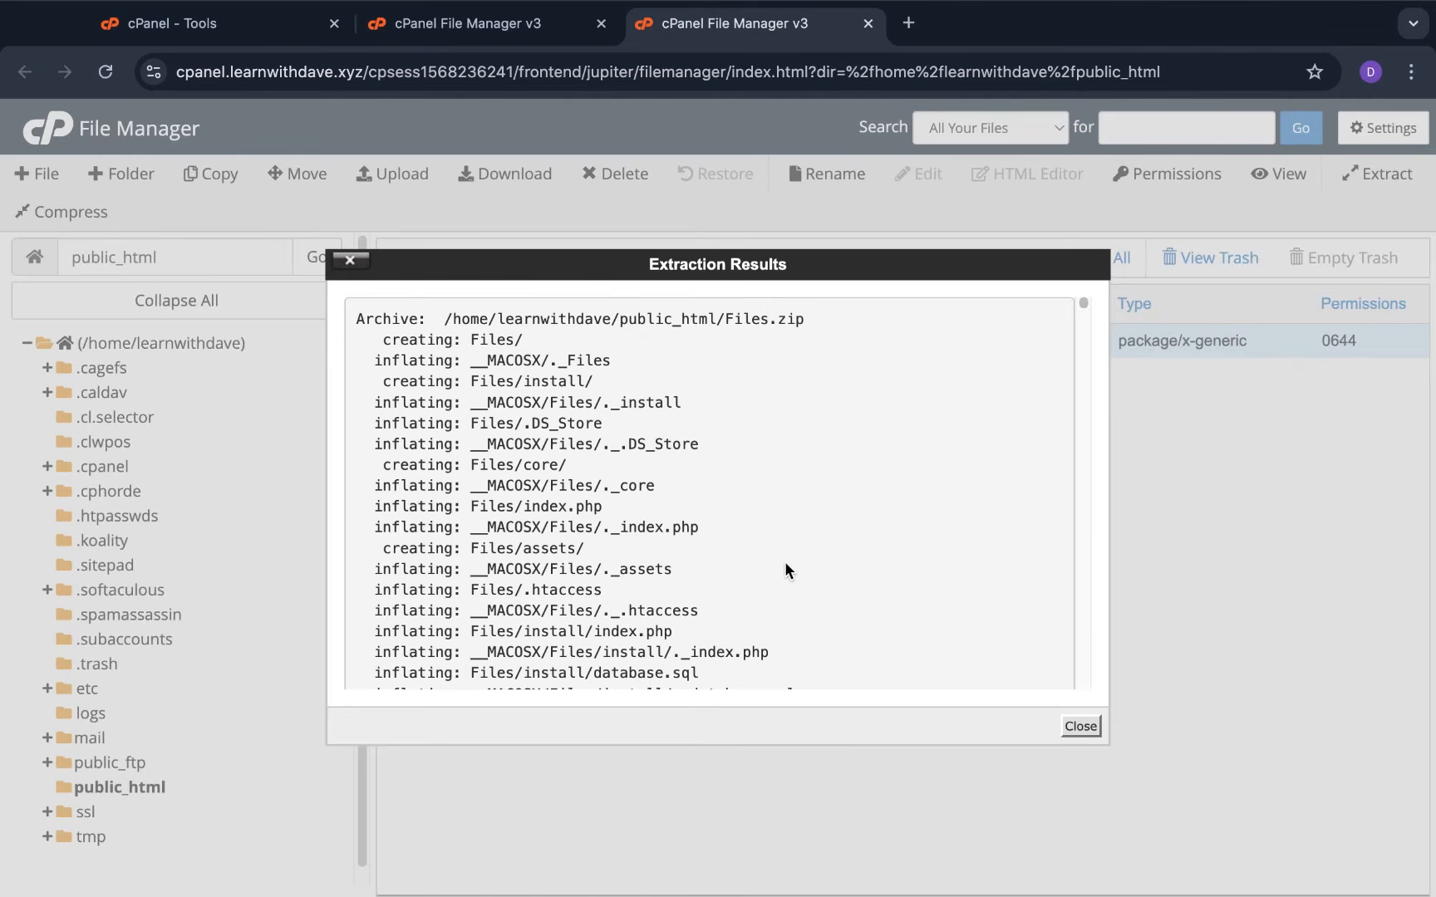
click(1079, 726)
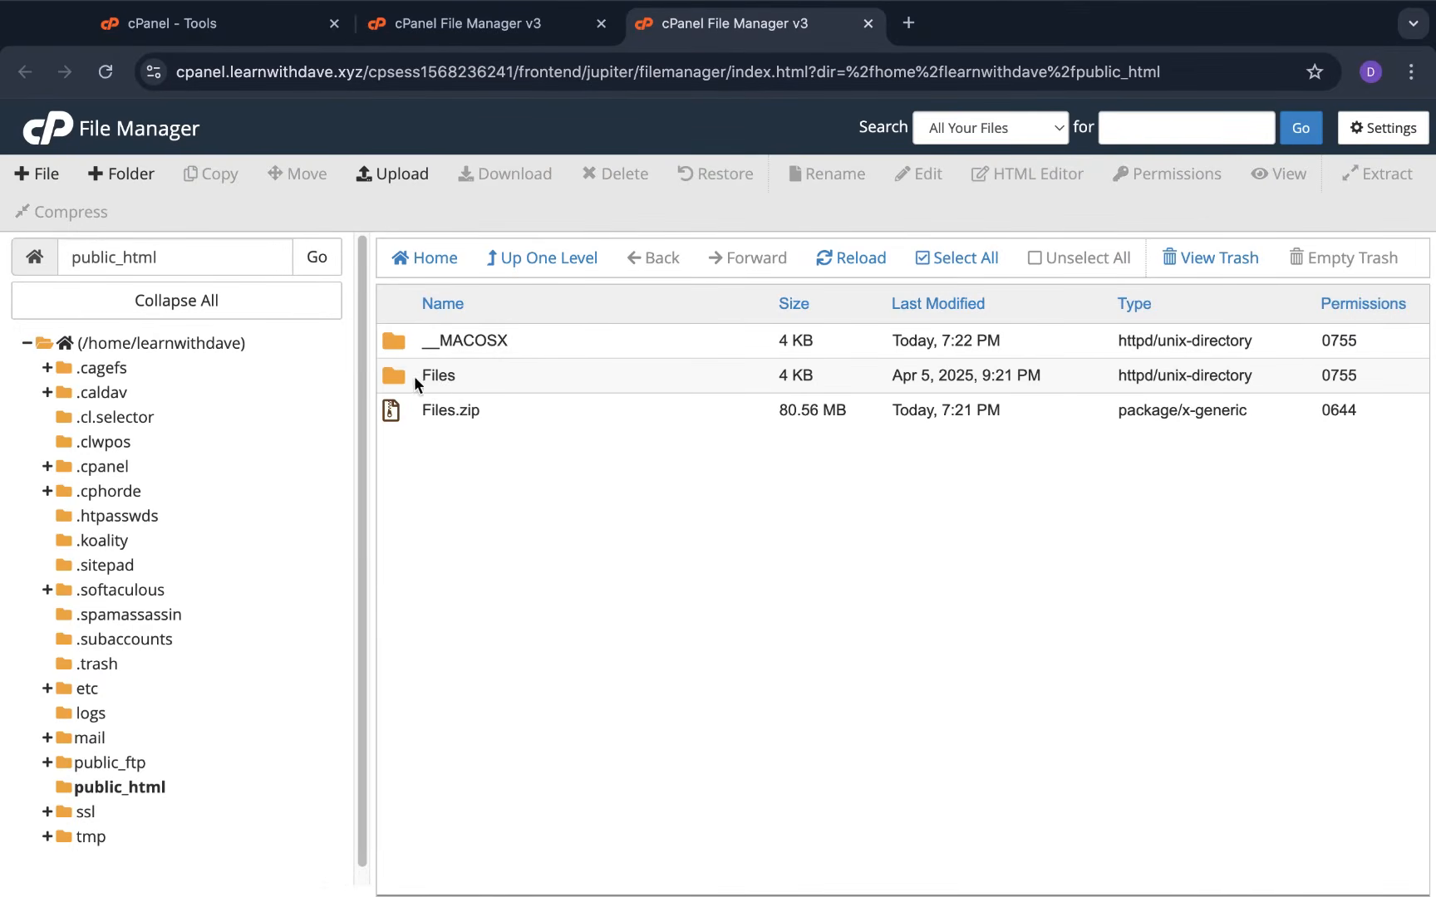
click(389, 413)
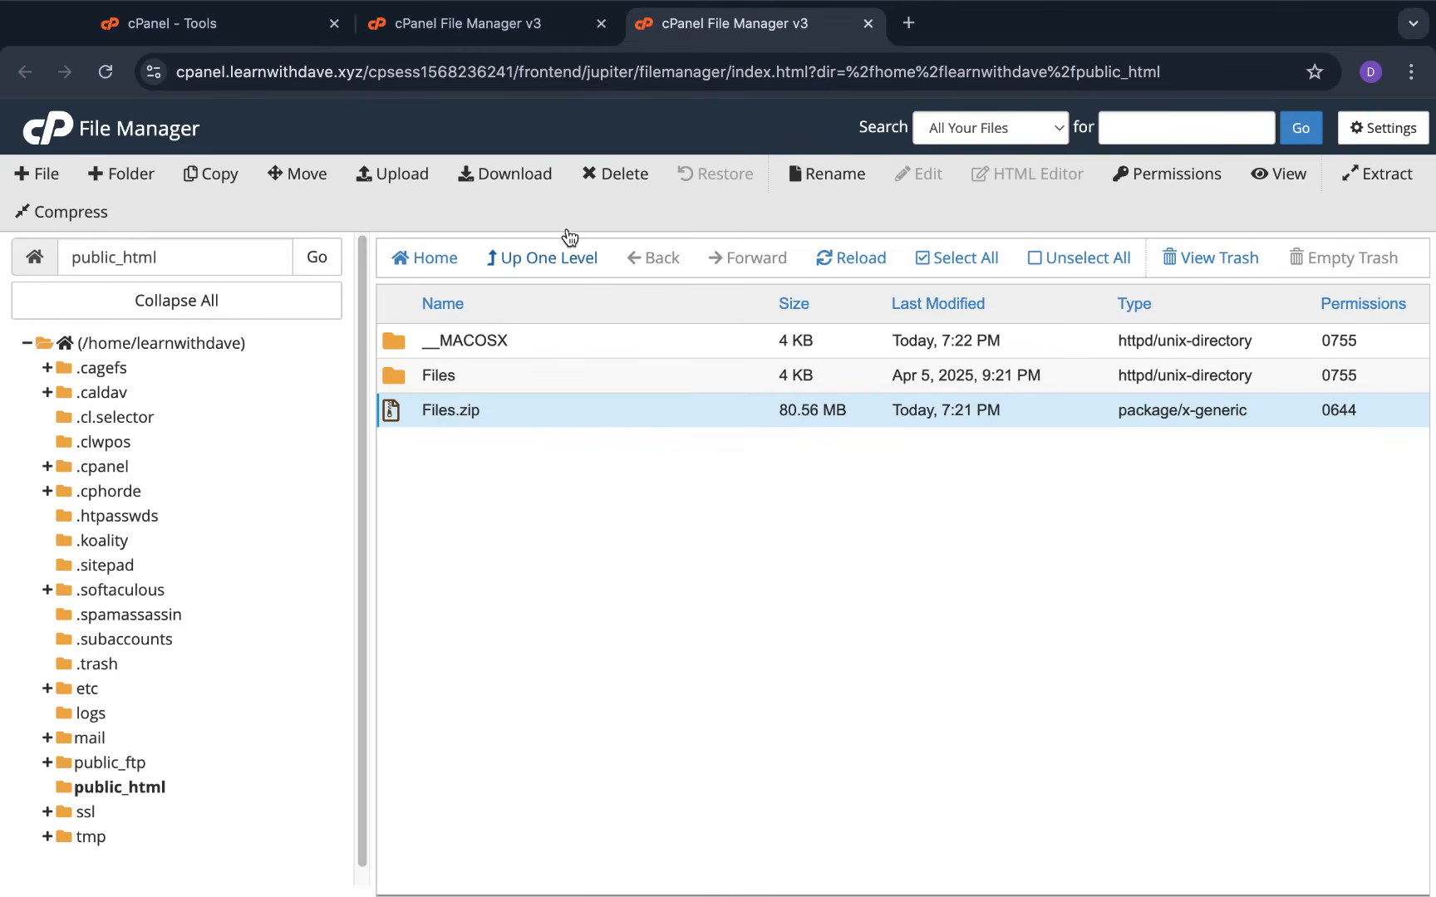
Trash Files.zip, then inspect the extracted Files folder and return to public_html
click(620, 175)
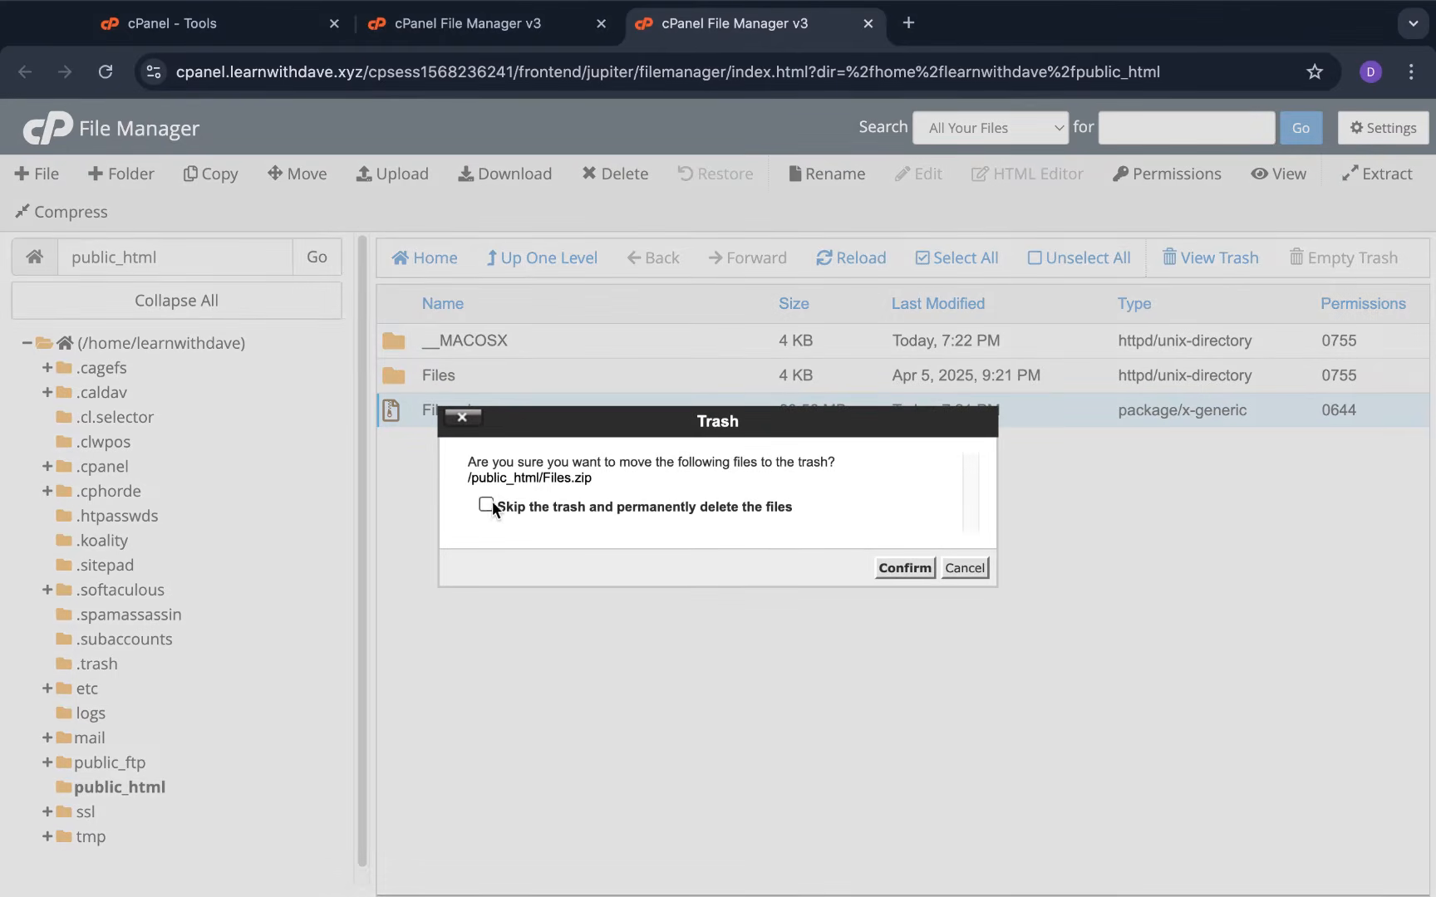
click(903, 567)
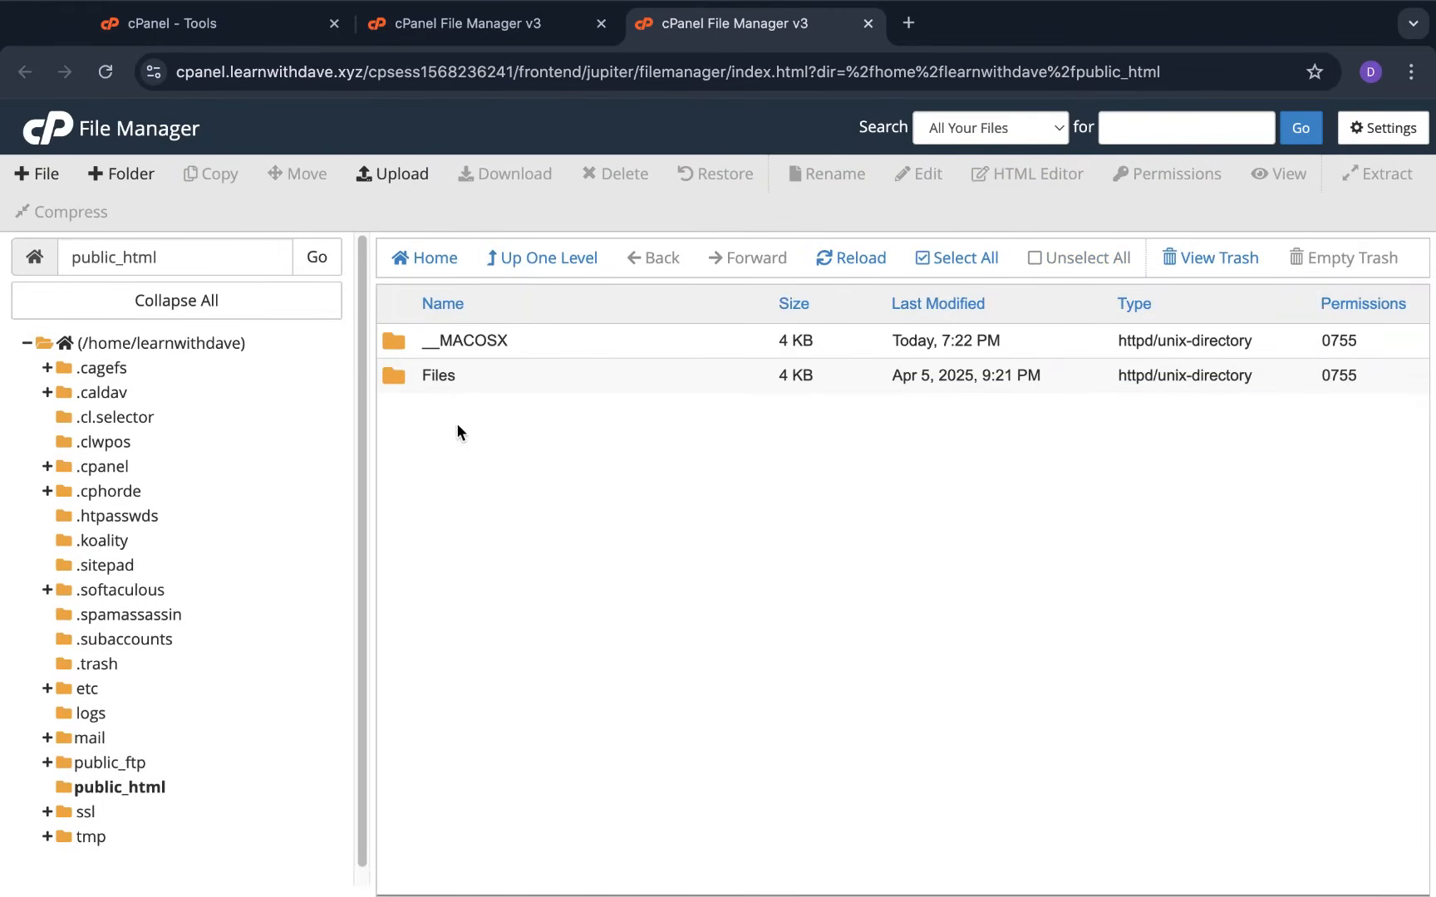
double_click(393, 377)
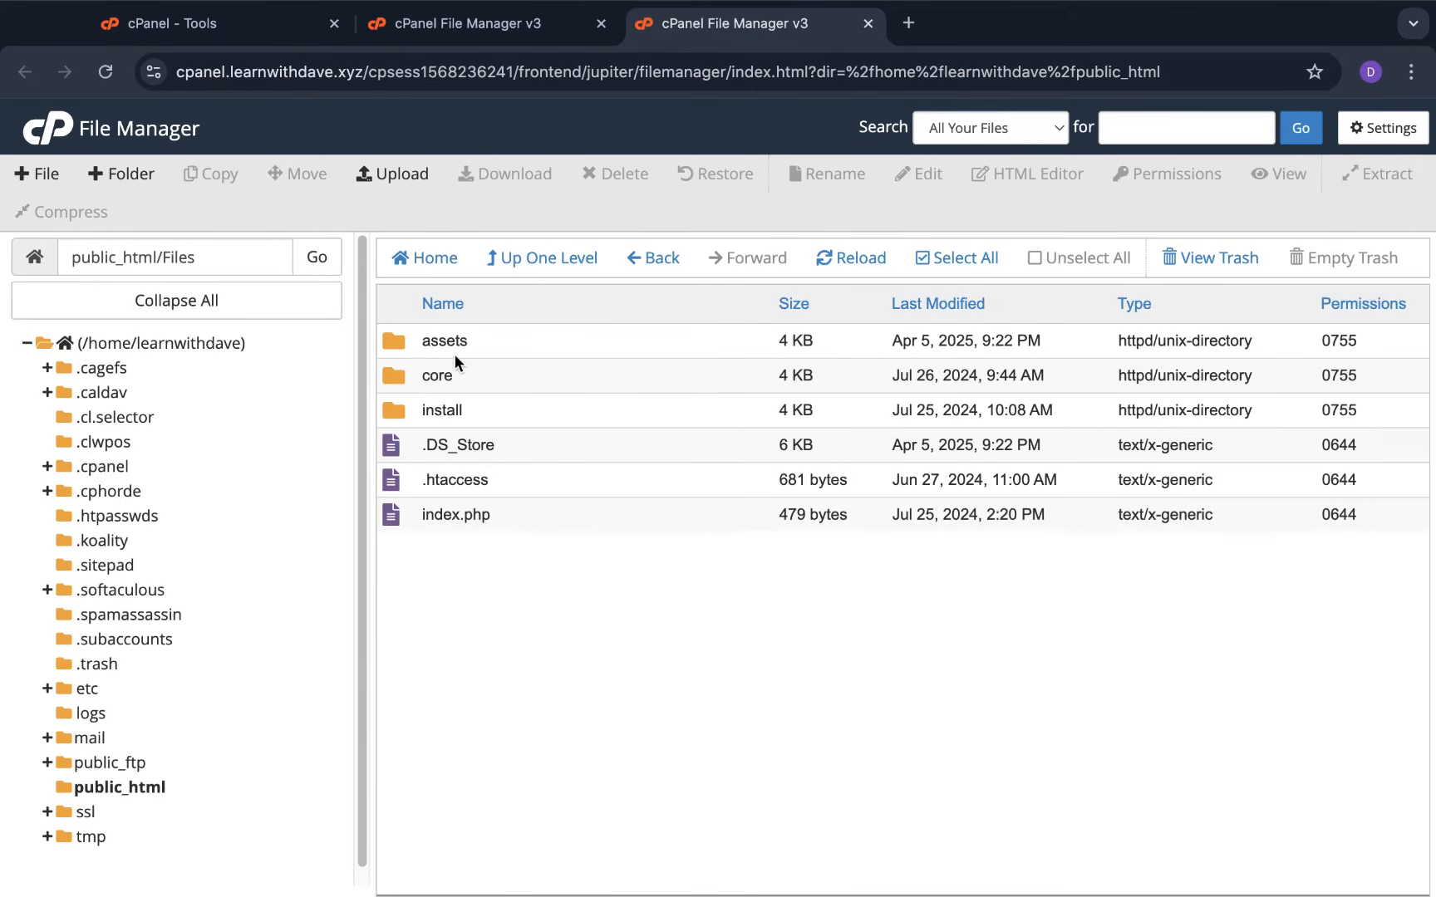
click(572, 276)
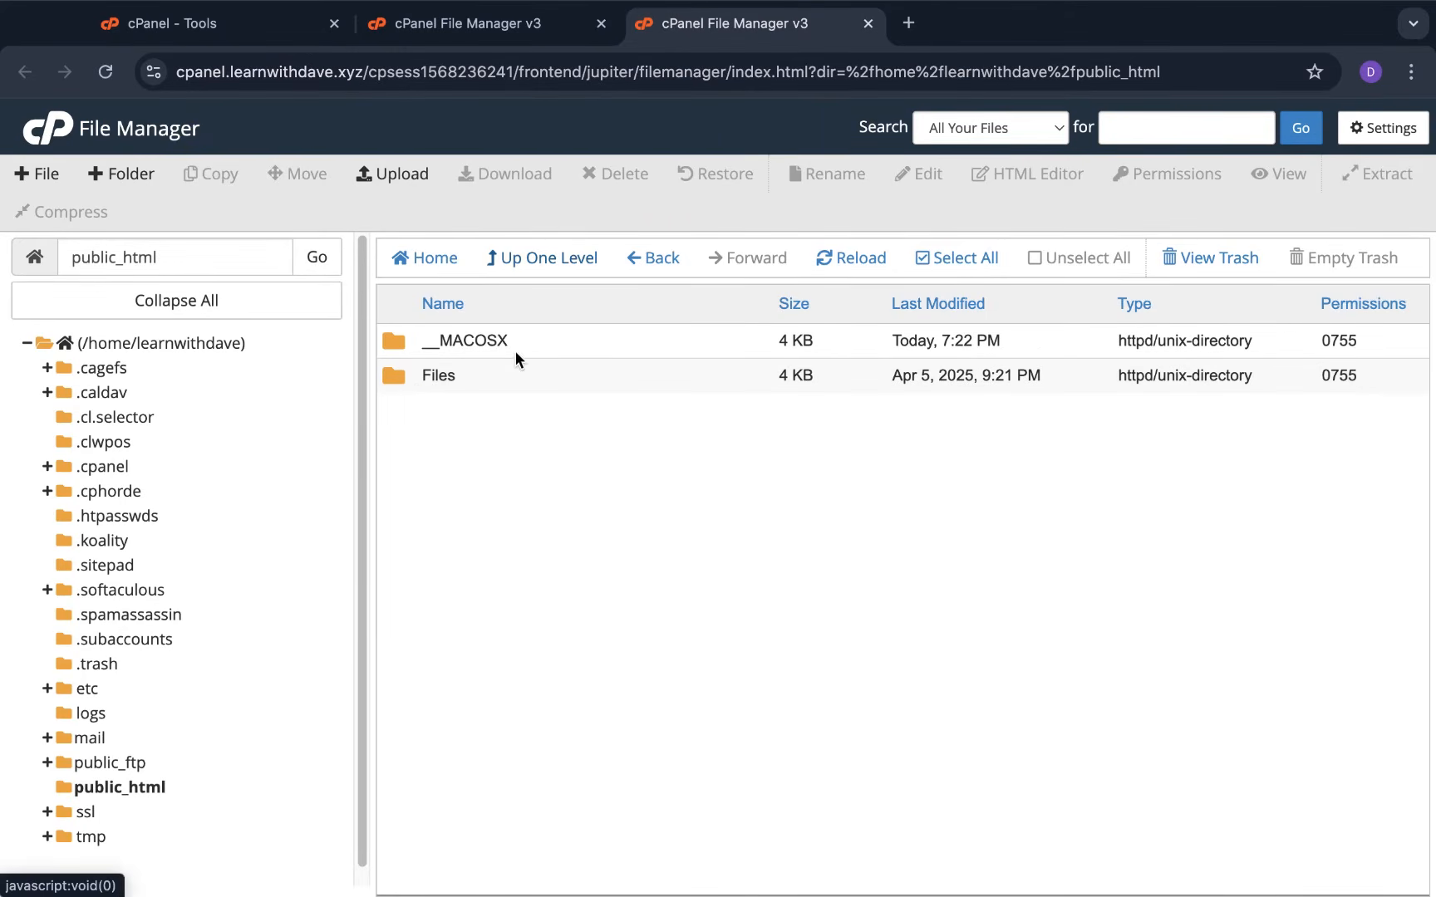
click(424, 375)
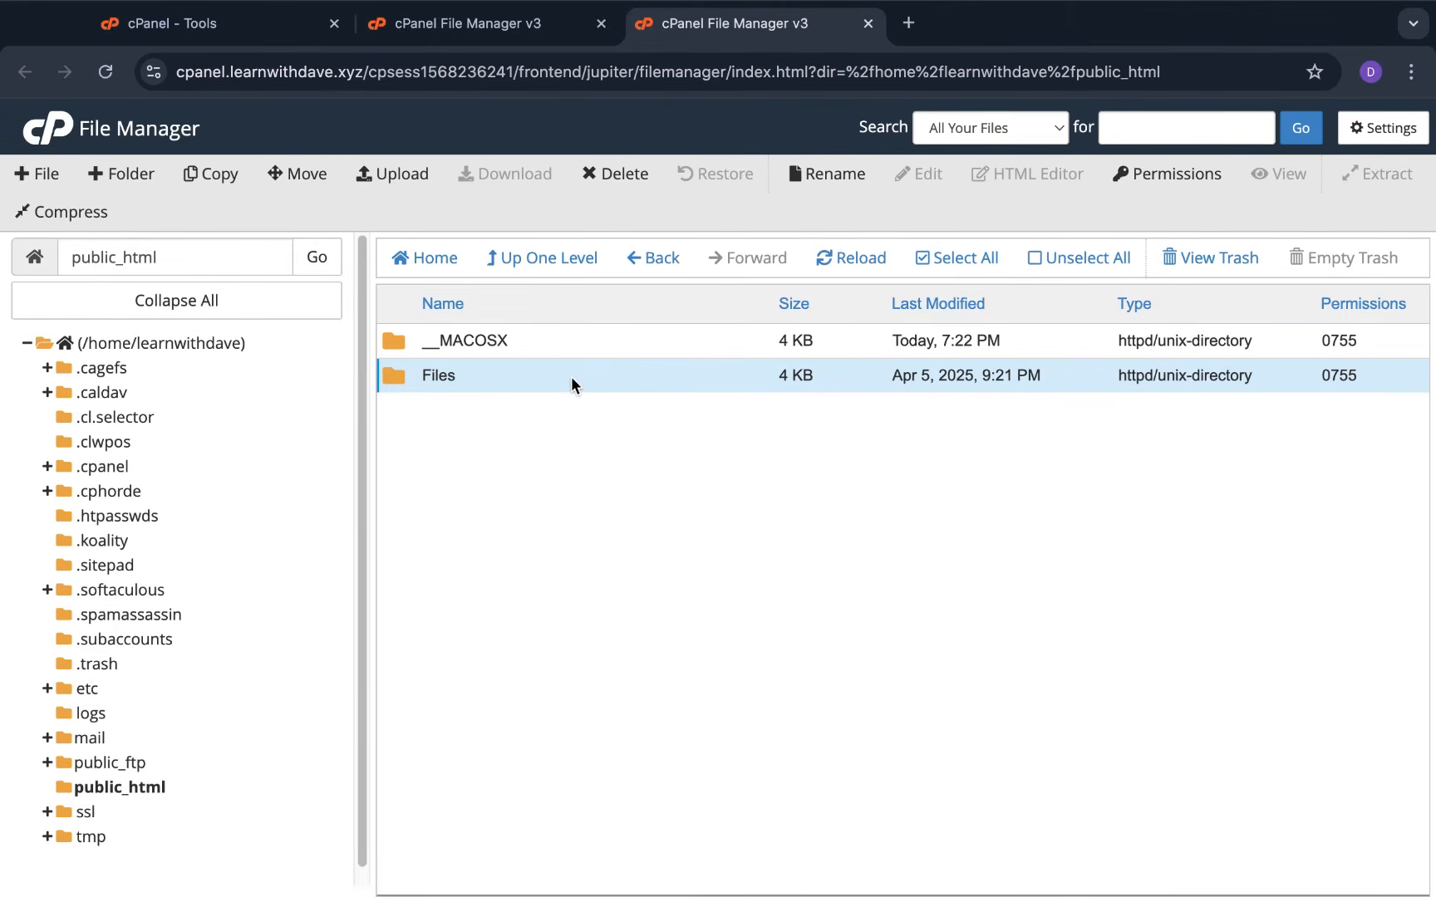
Move all six items inside Files up into public_html by trimming Files from the destination path
double_click(396, 374)
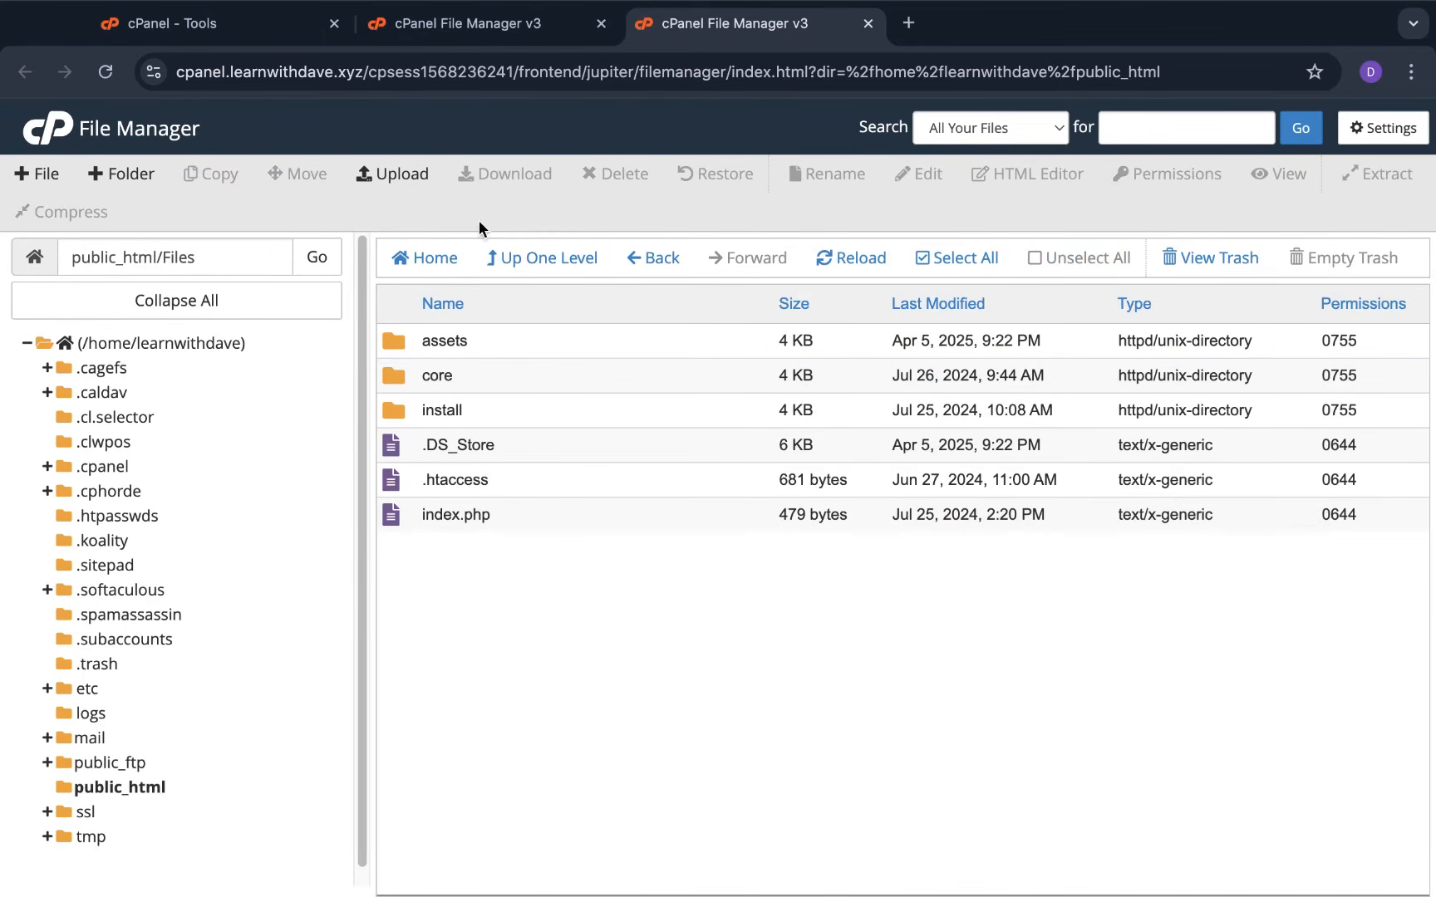
click(955, 259)
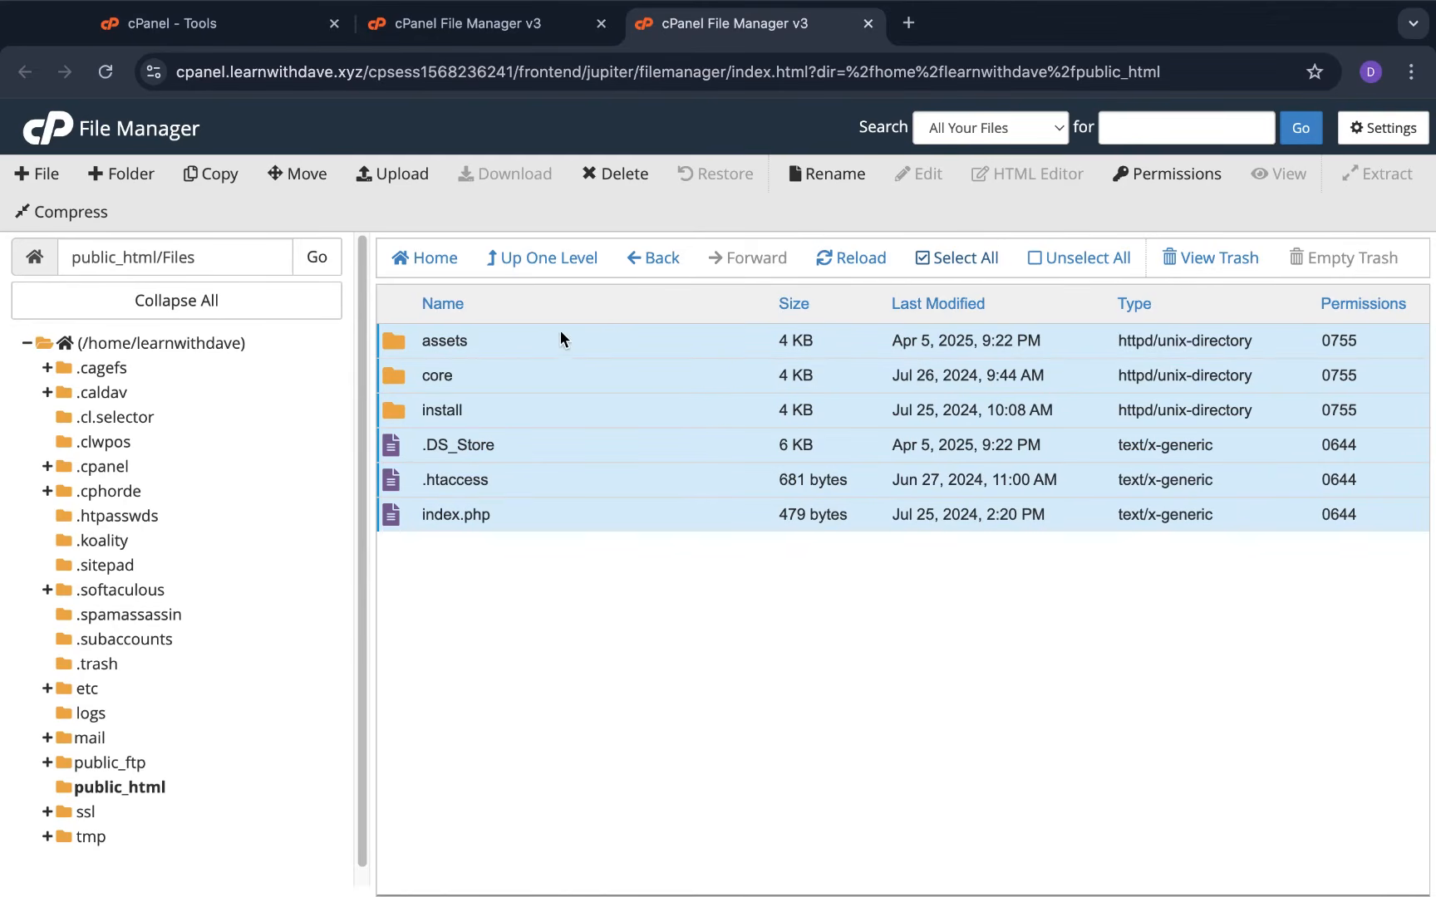
click(309, 173)
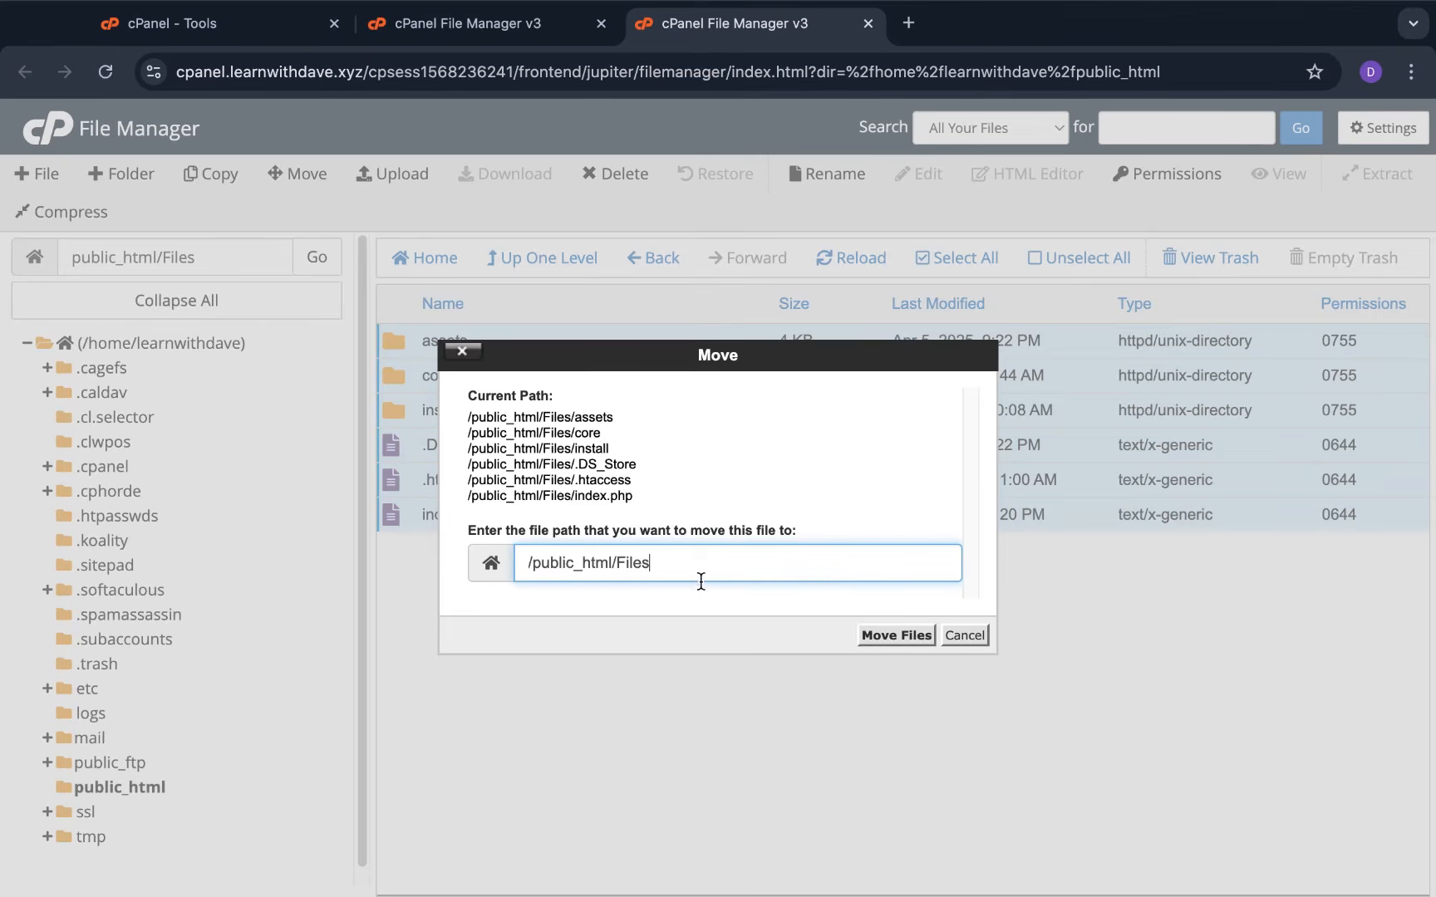
key(BackSpace)
key(BackSpace)
key(BackSpace)
key(BackSpace)
key(BackSpace)
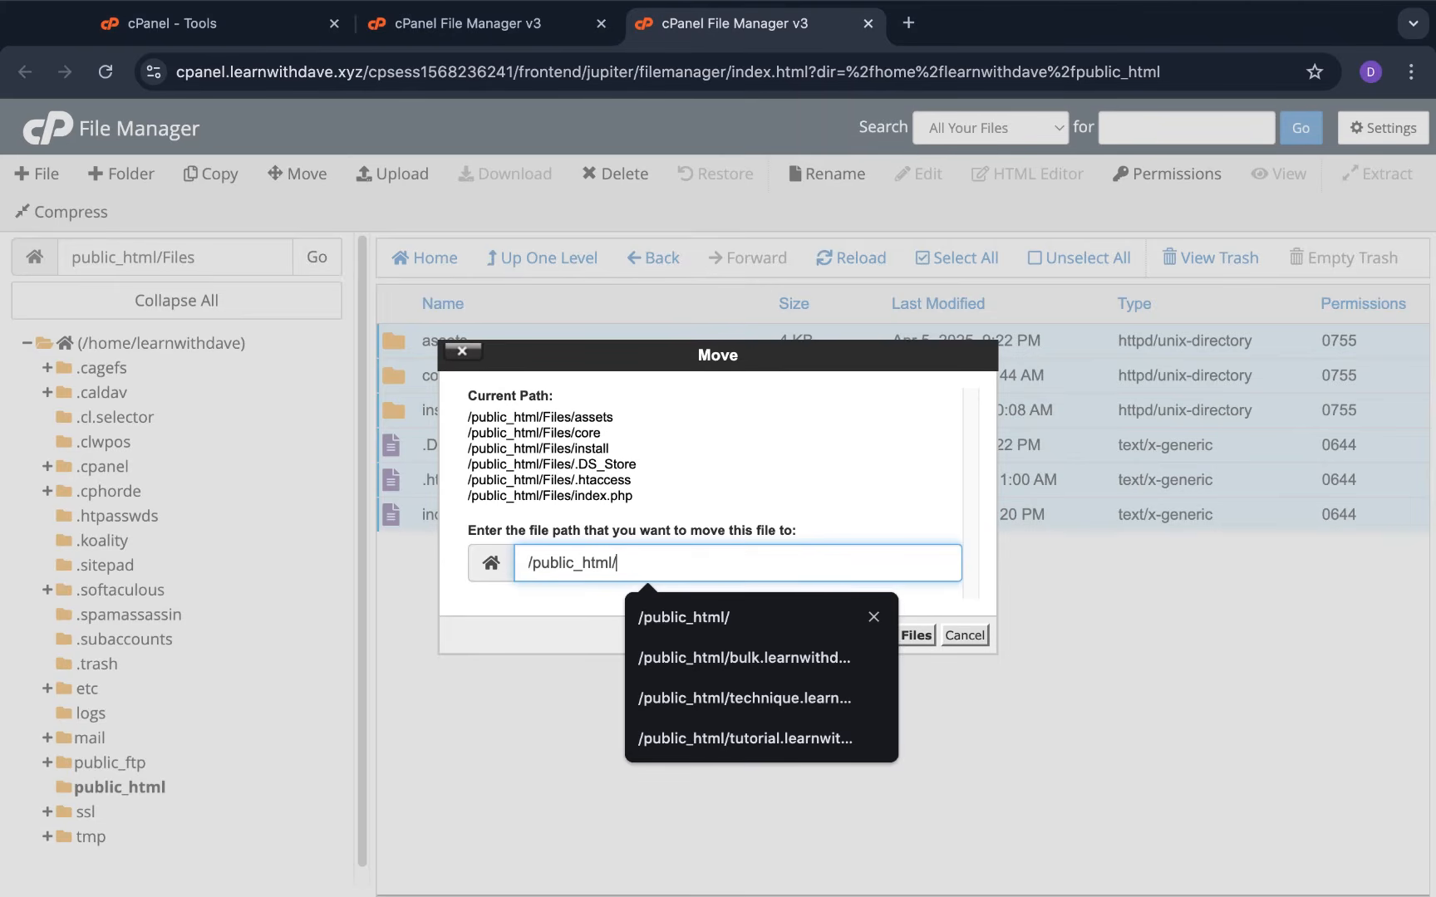
click(939, 516)
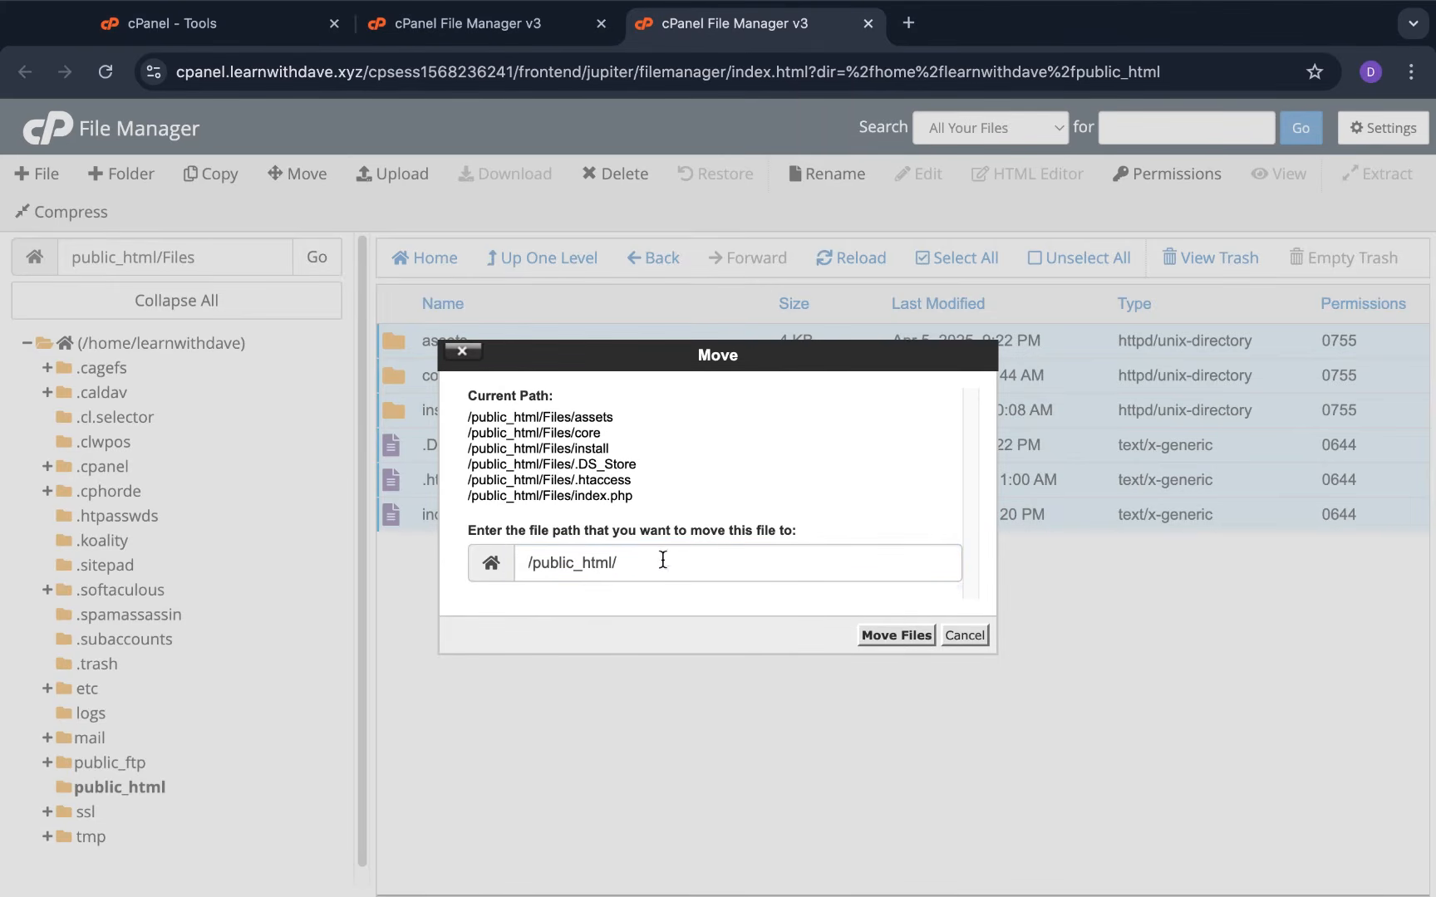
click(882, 635)
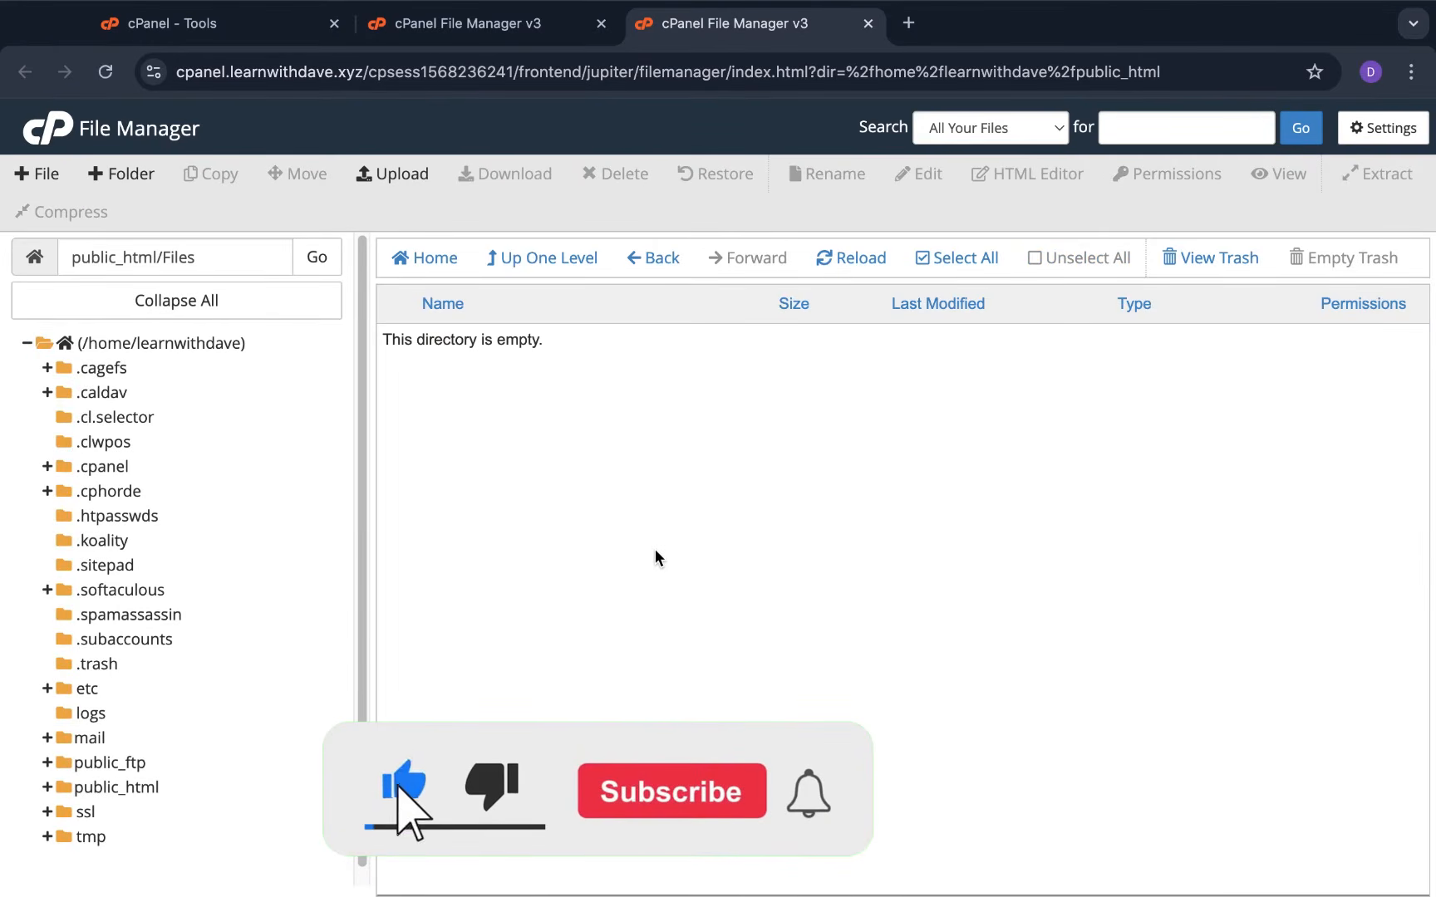
Check that the Files folder is now empty and permanently delete it, skipping the trash
click(529, 259)
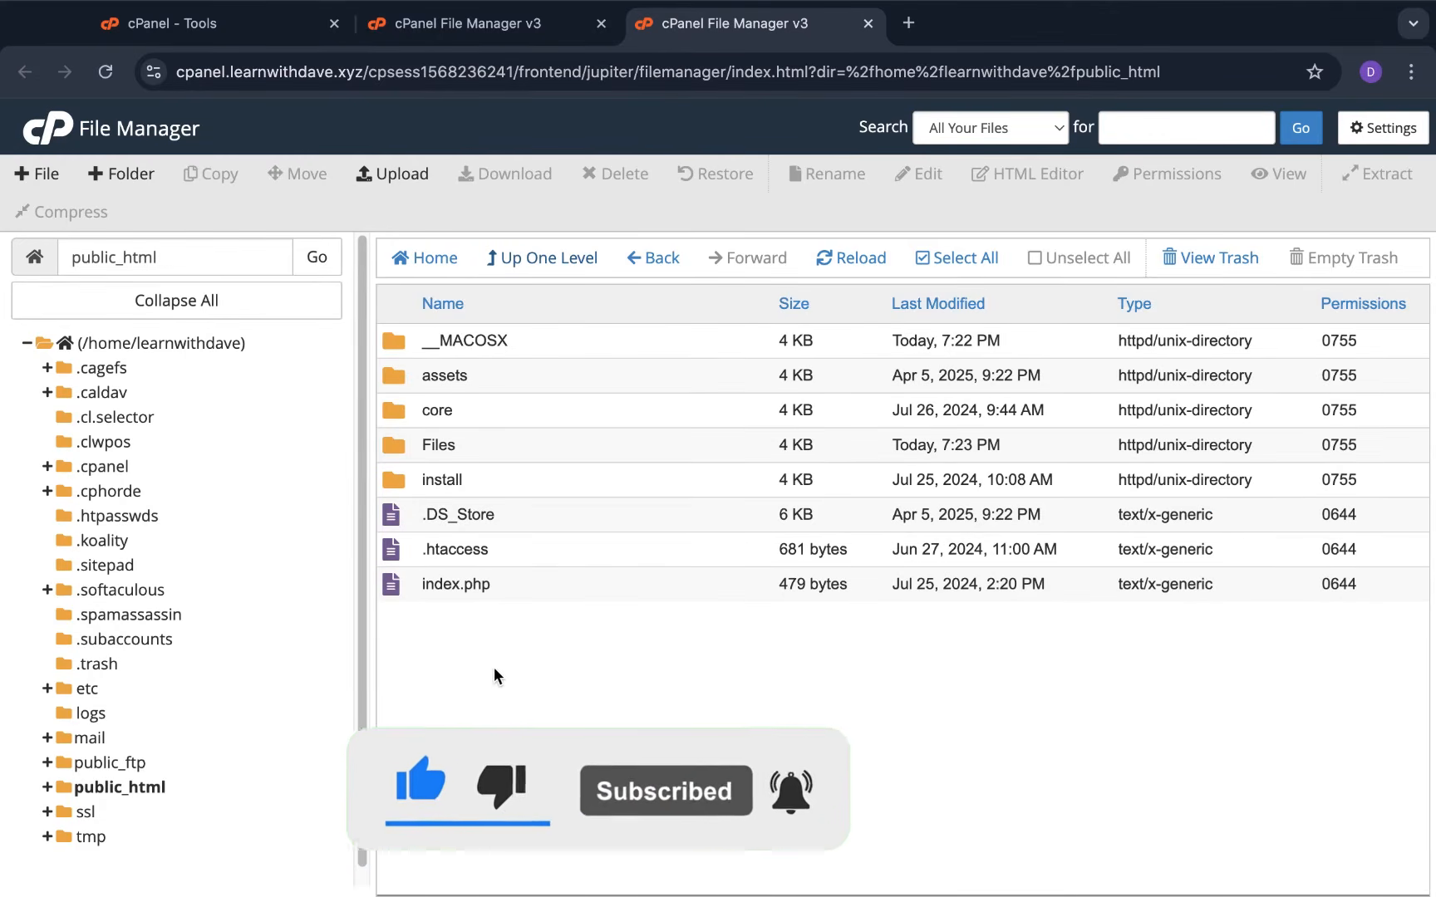
click(451, 447)
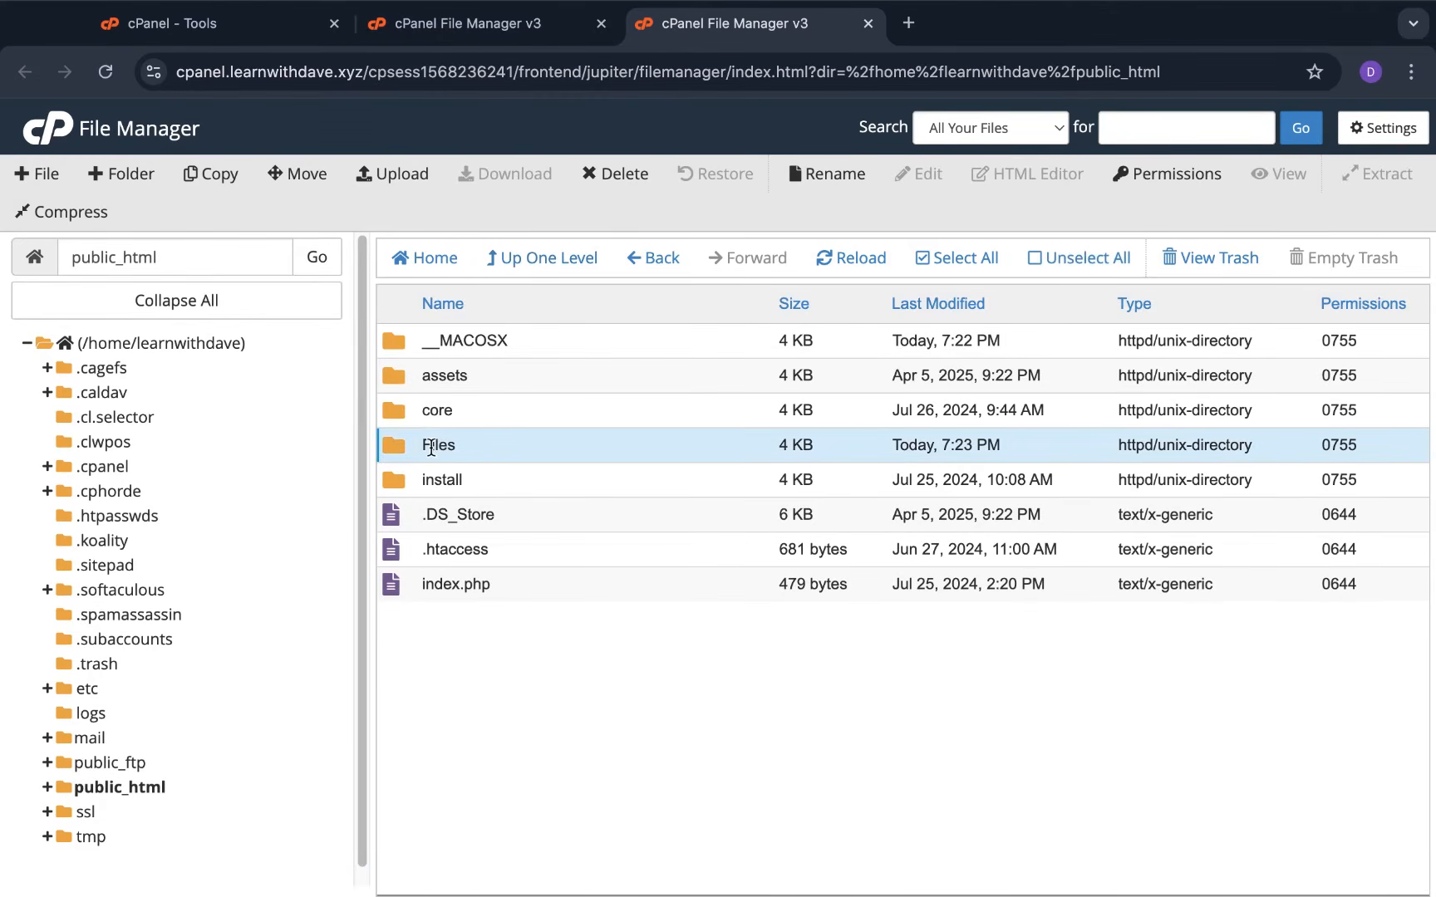
double_click(392, 448)
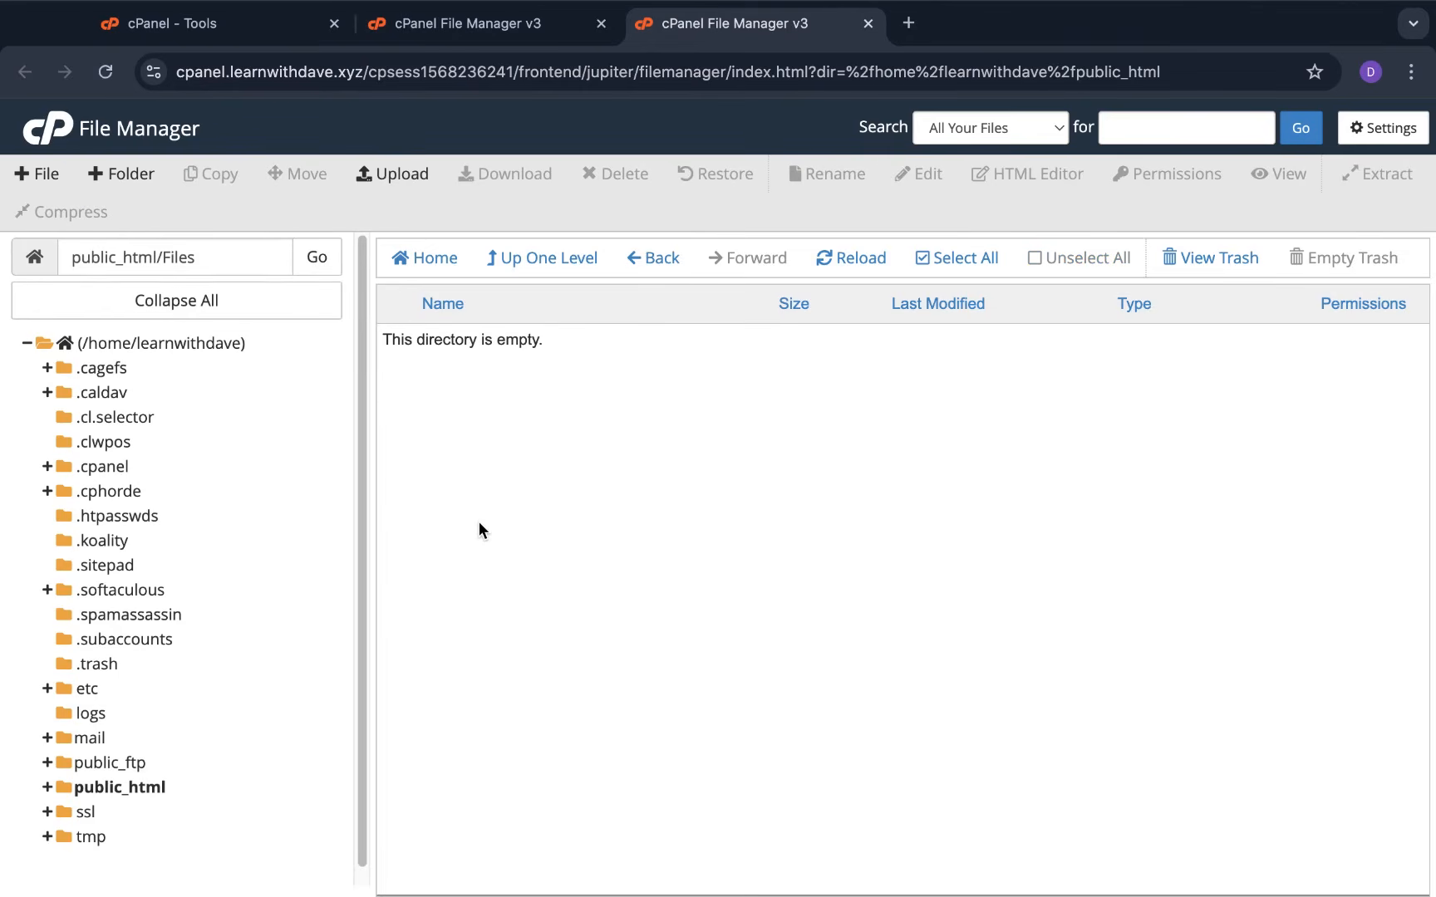
click(573, 260)
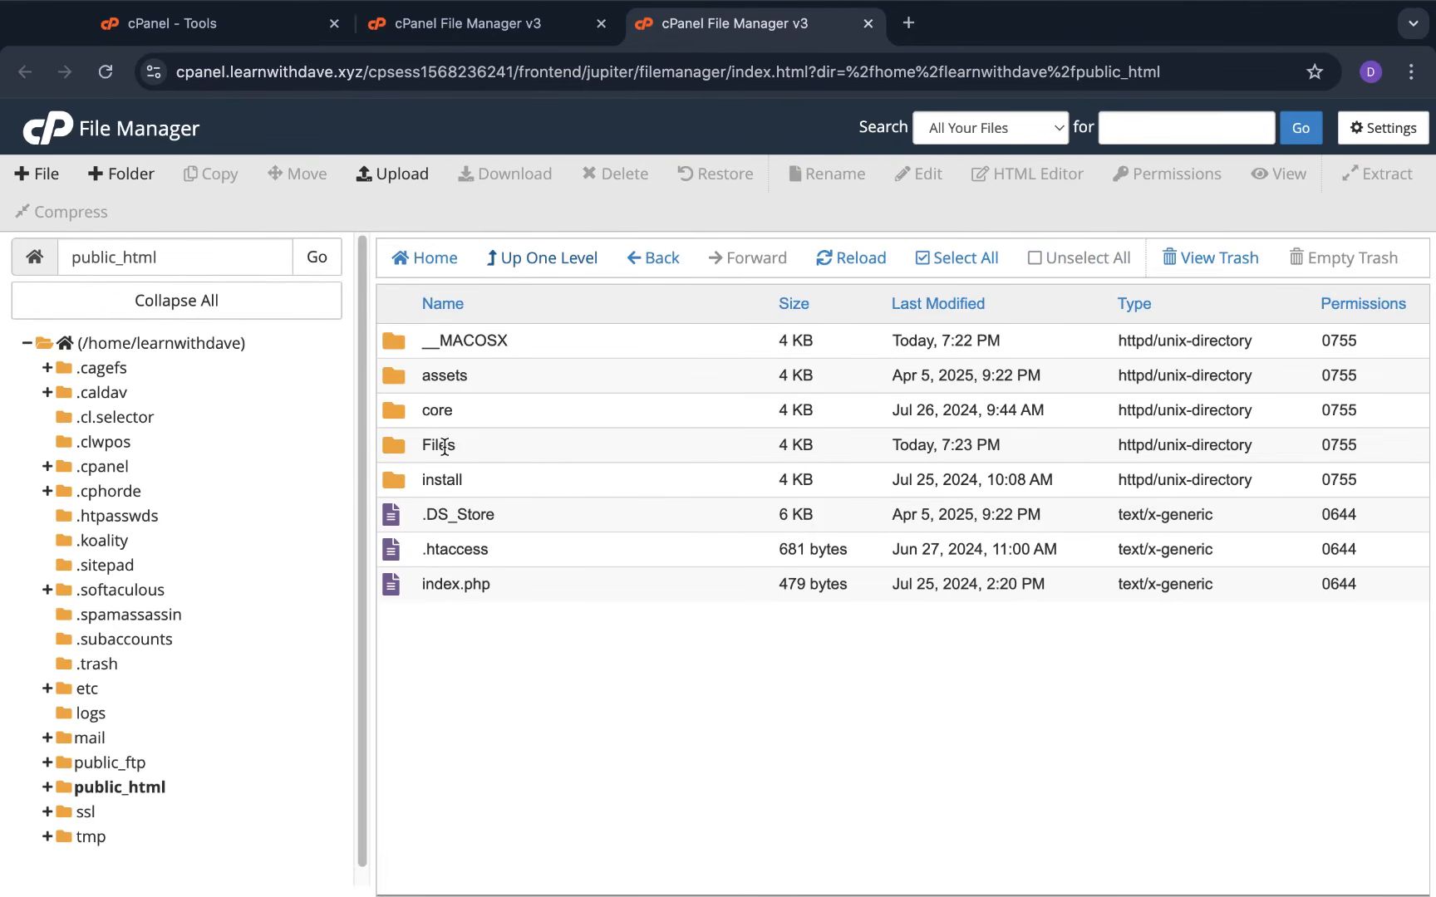
click(386, 445)
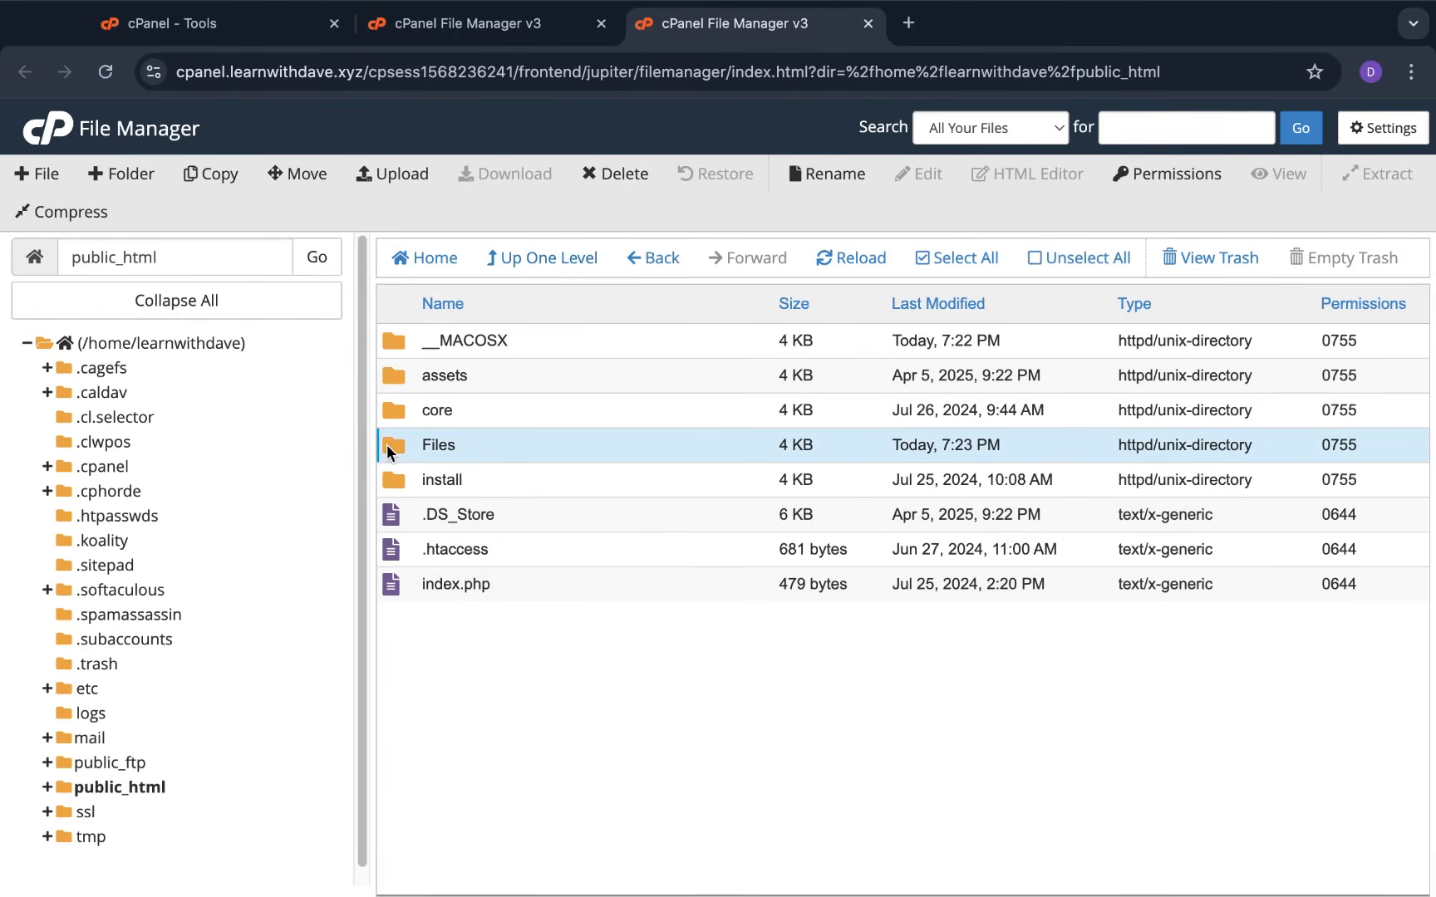
click(617, 173)
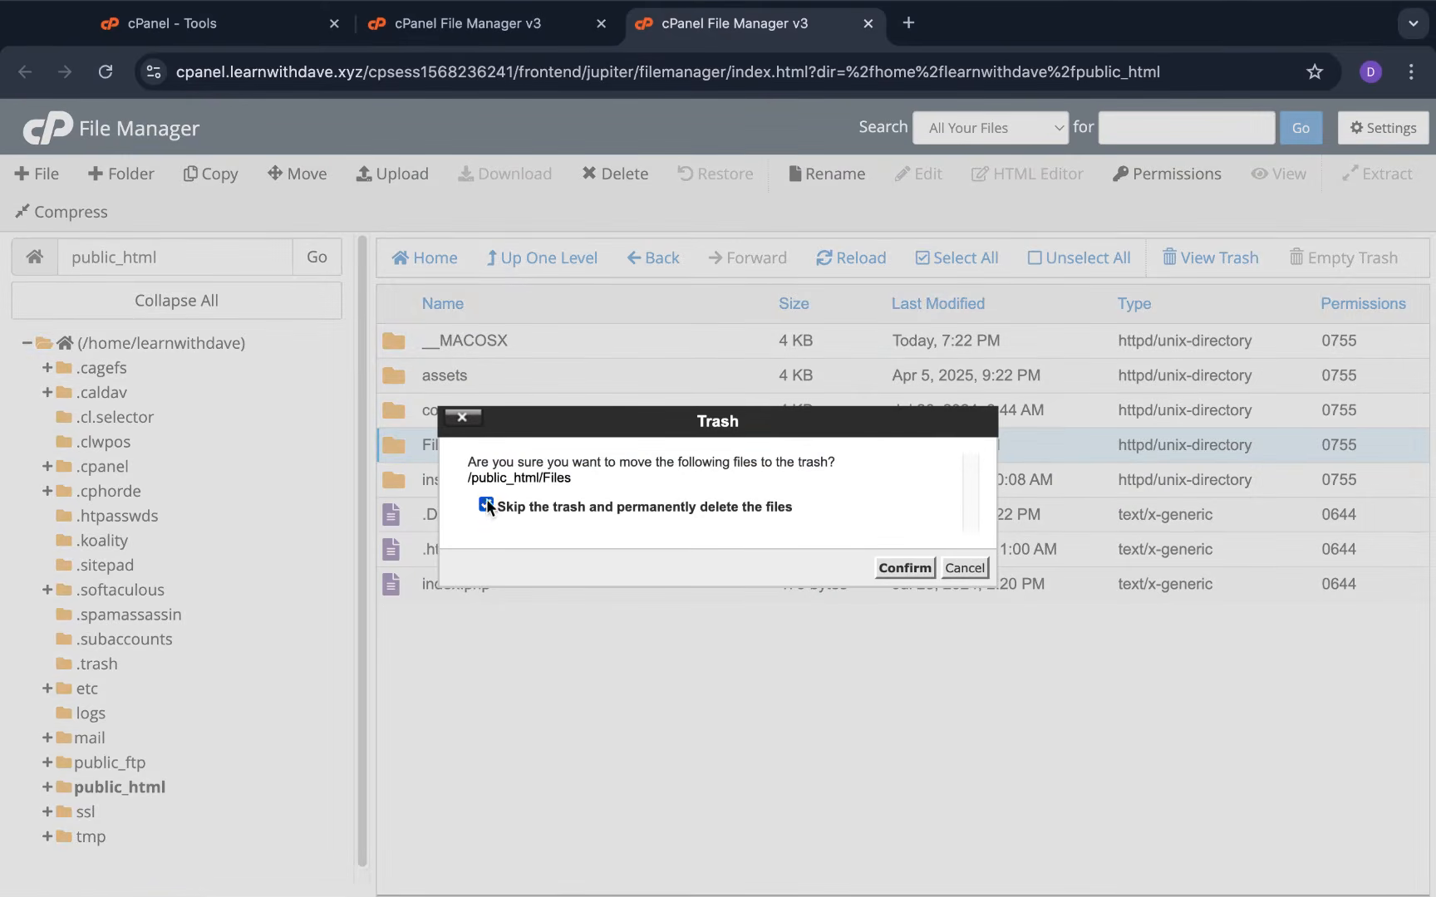
click(904, 568)
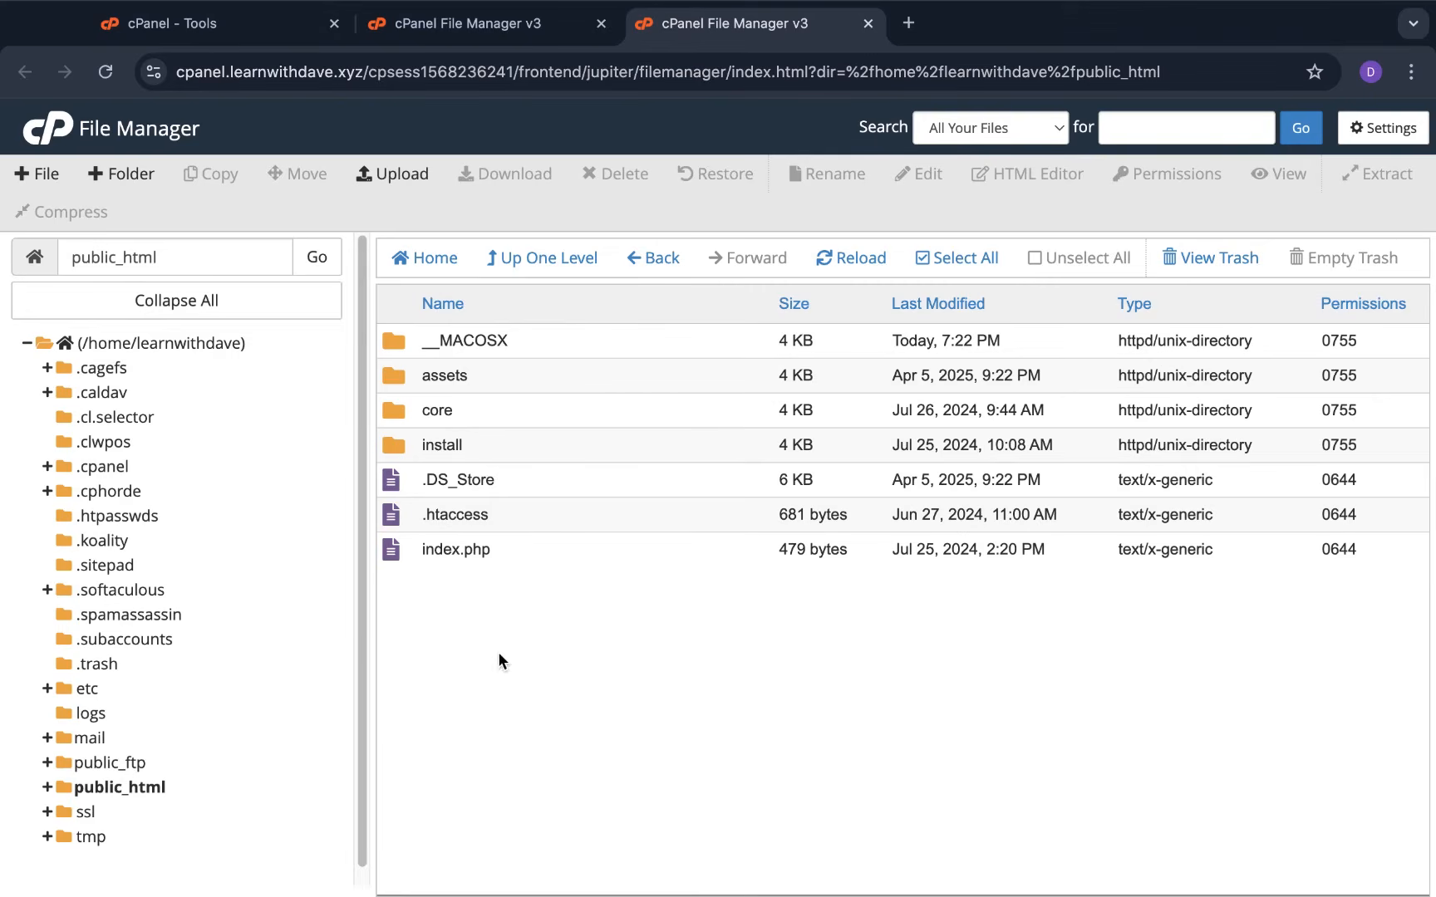
From the cPanel tools page, open the learnwithdave.xyz/install/ installer in a new tab
click(282, 23)
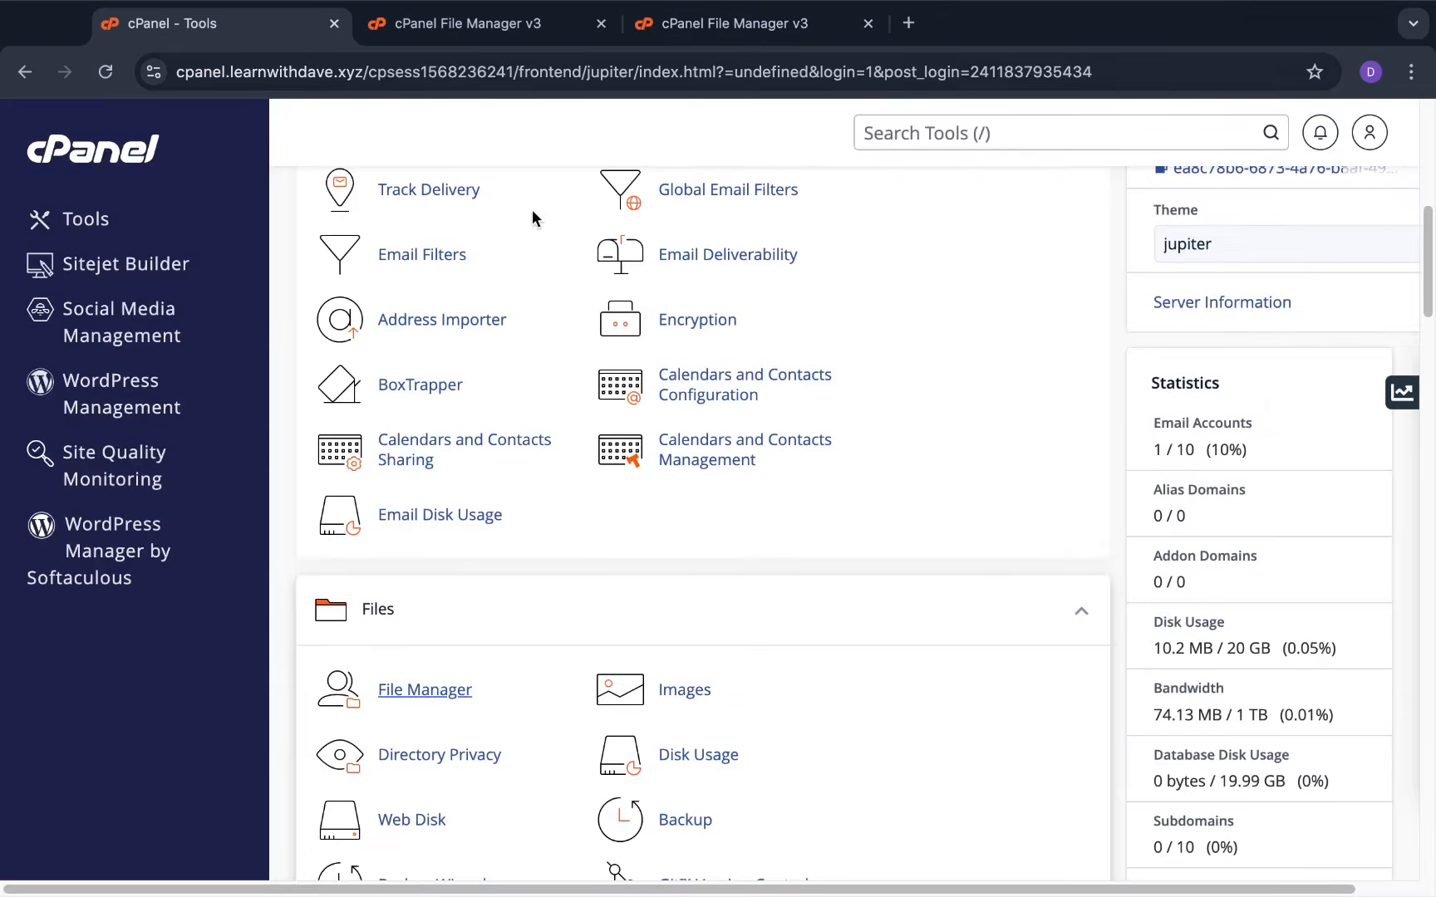
scroll(988, 432, up, 7)
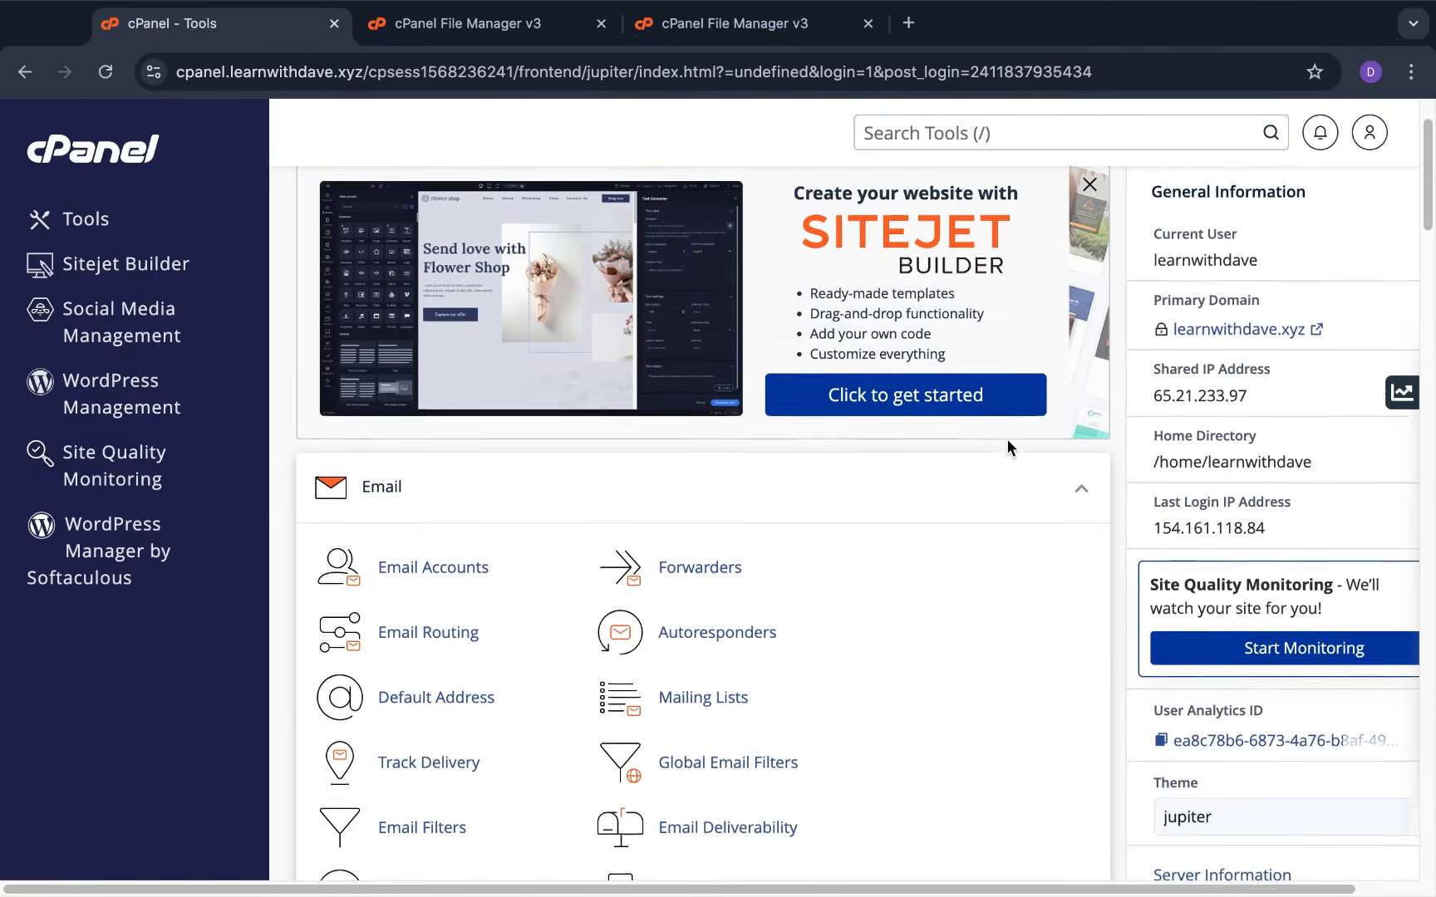
scroll(1007, 439, up, 2)
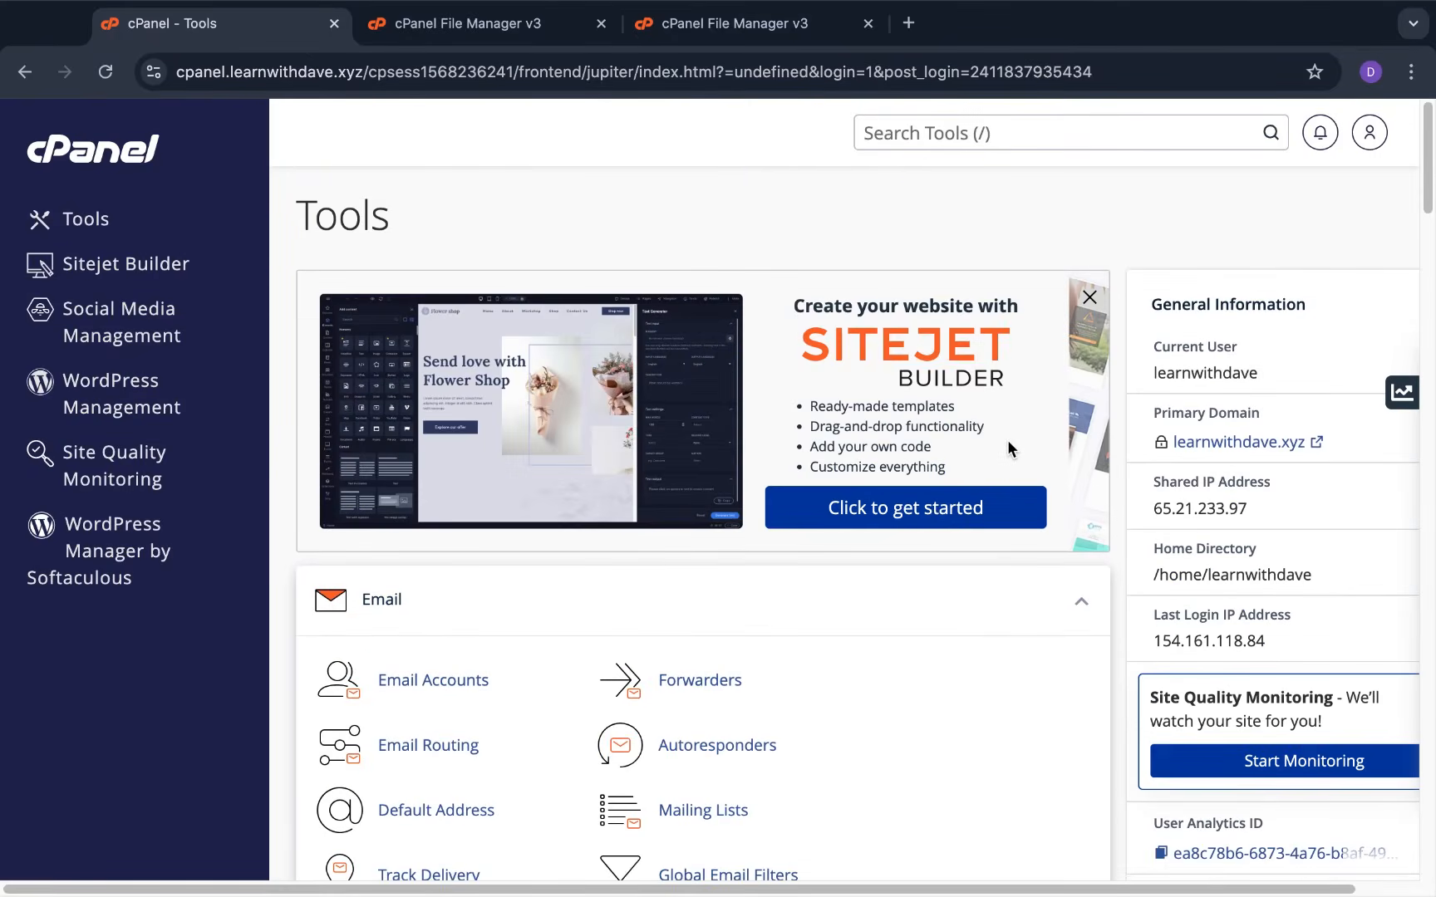
click(1250, 443)
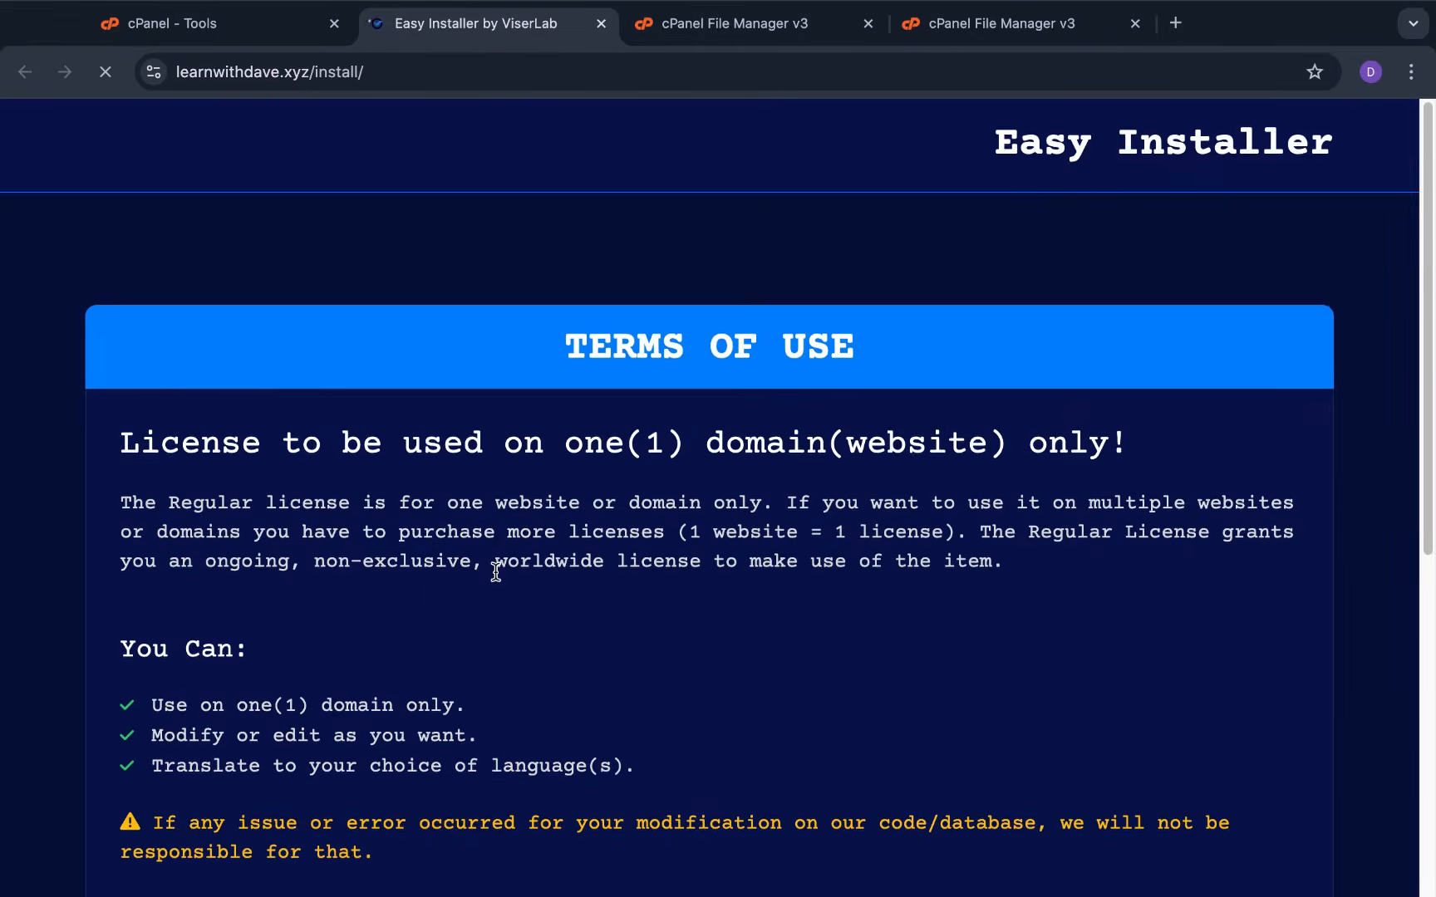
scroll(396, 567, down, 2)
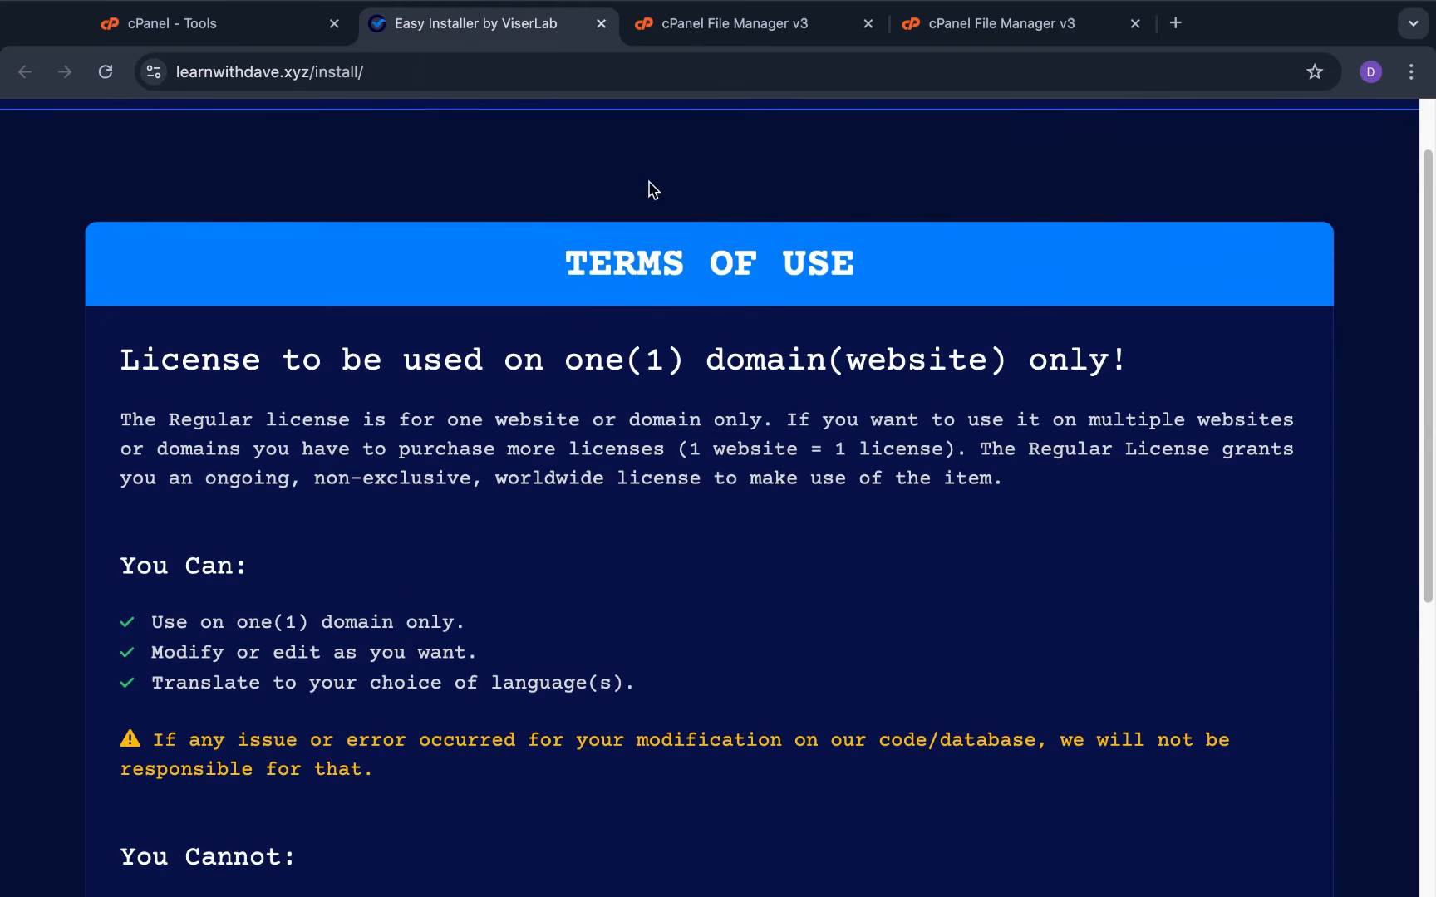
In File Manager, go up to the home directory and open public_html
click(748, 22)
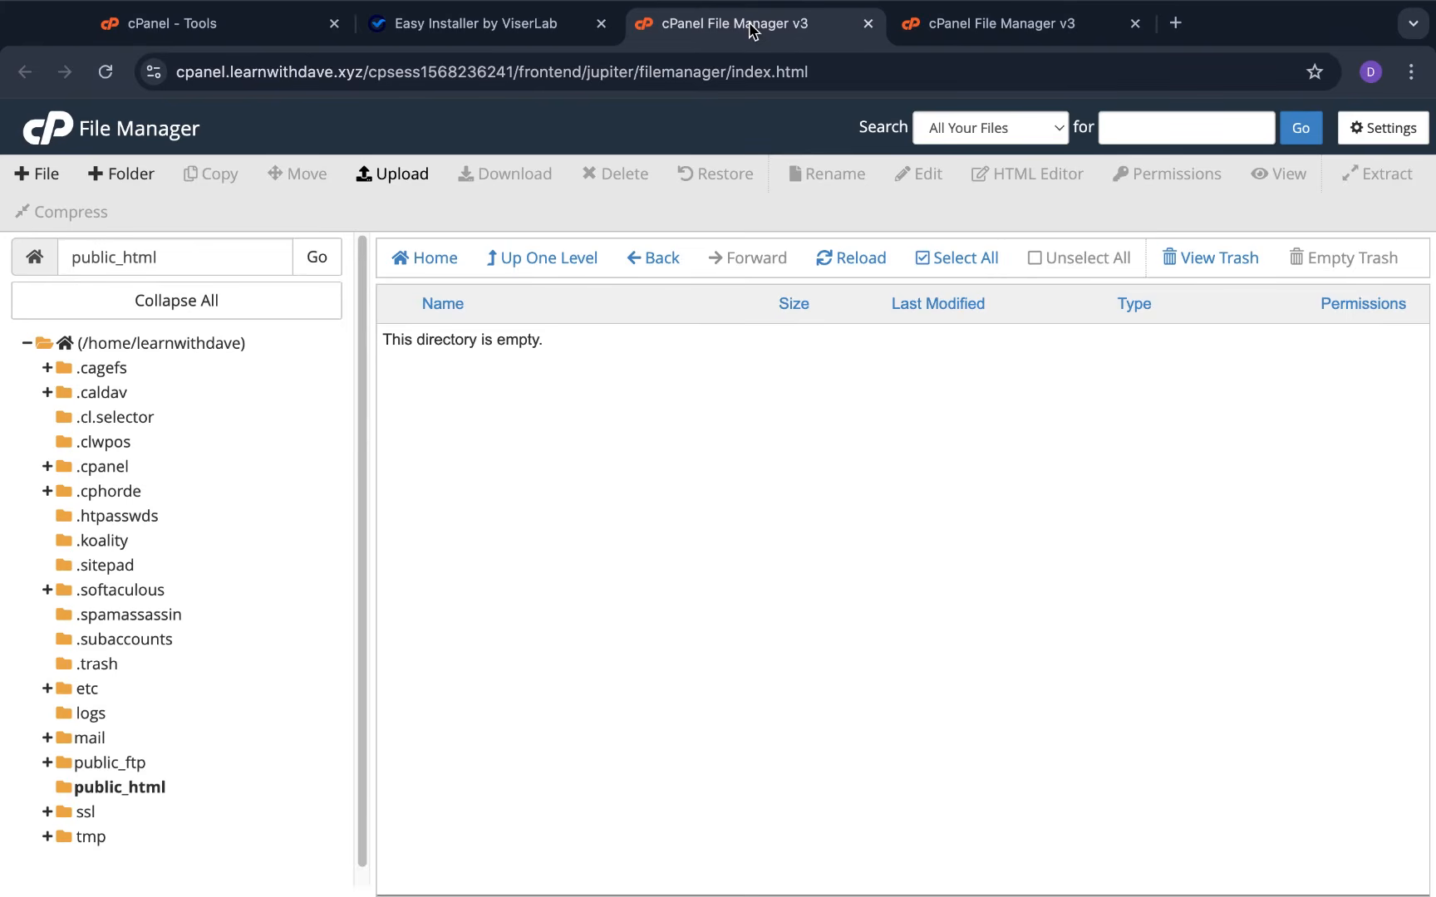
click(561, 258)
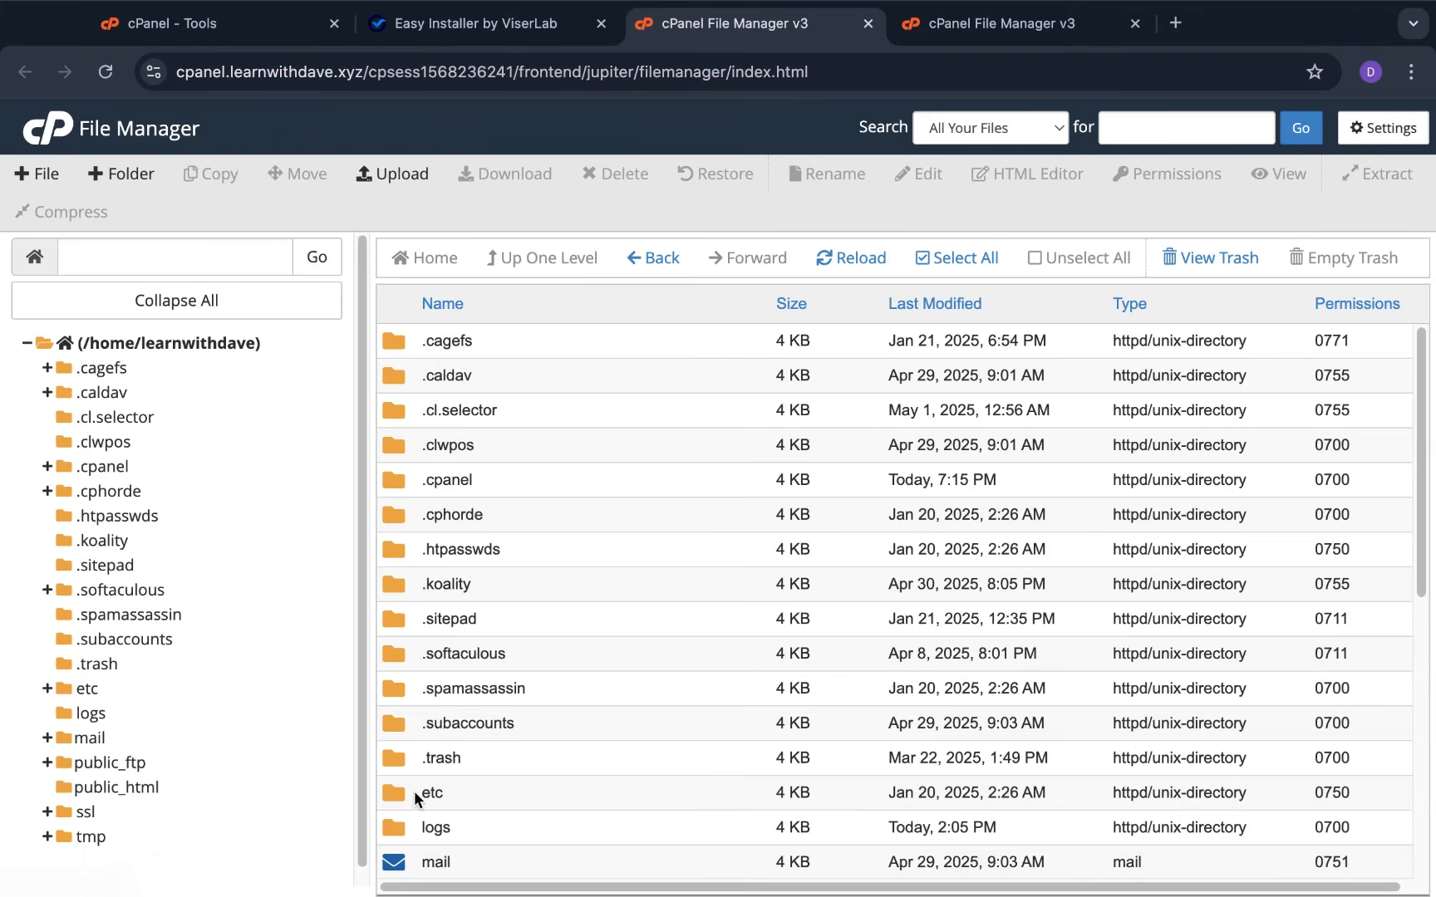
scroll(489, 774, down, 3)
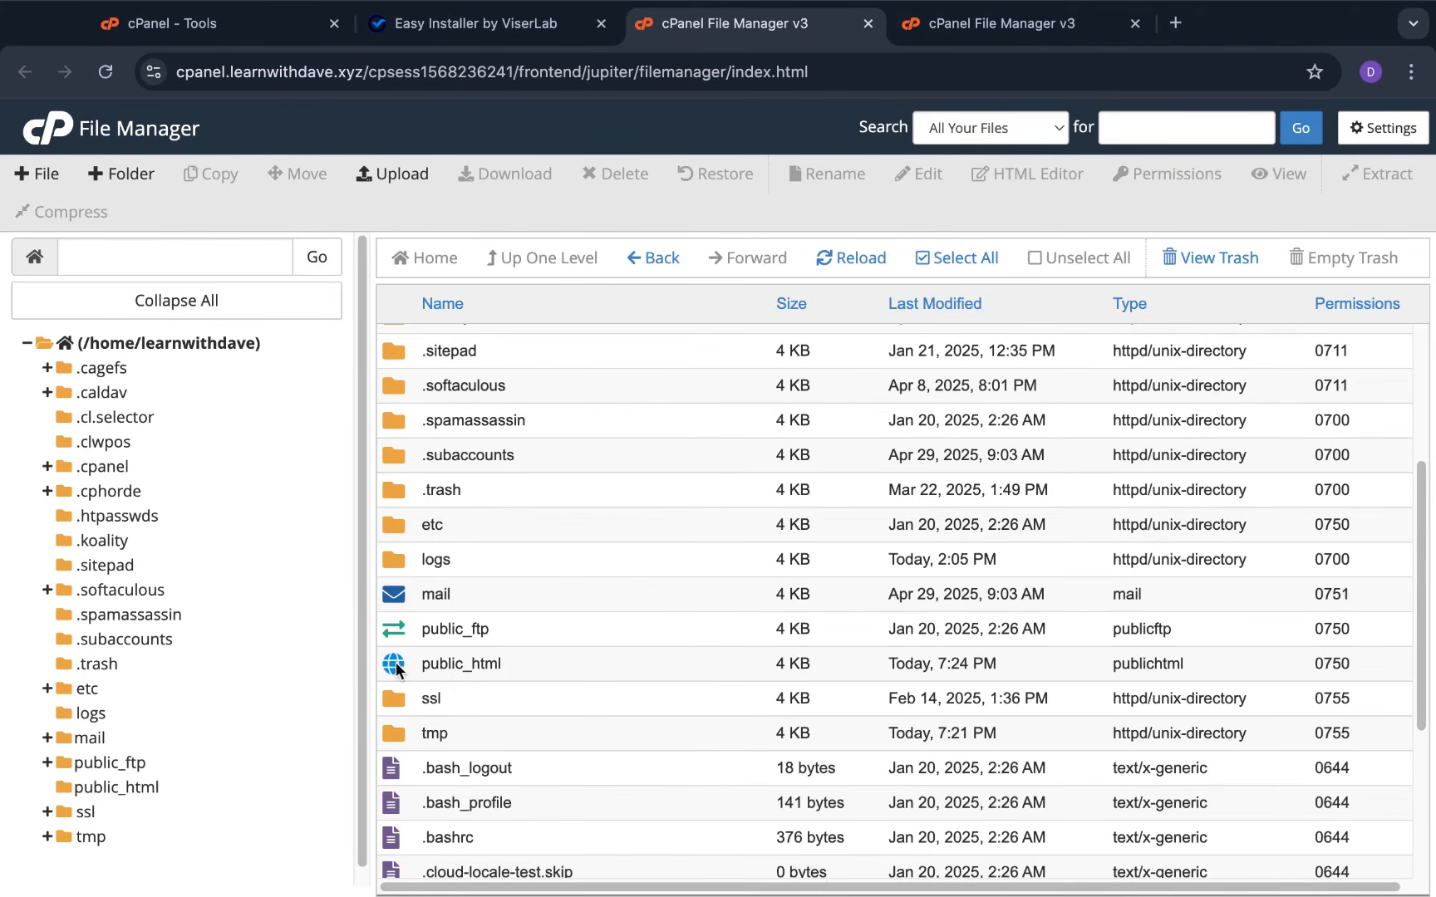
double_click(396, 661)
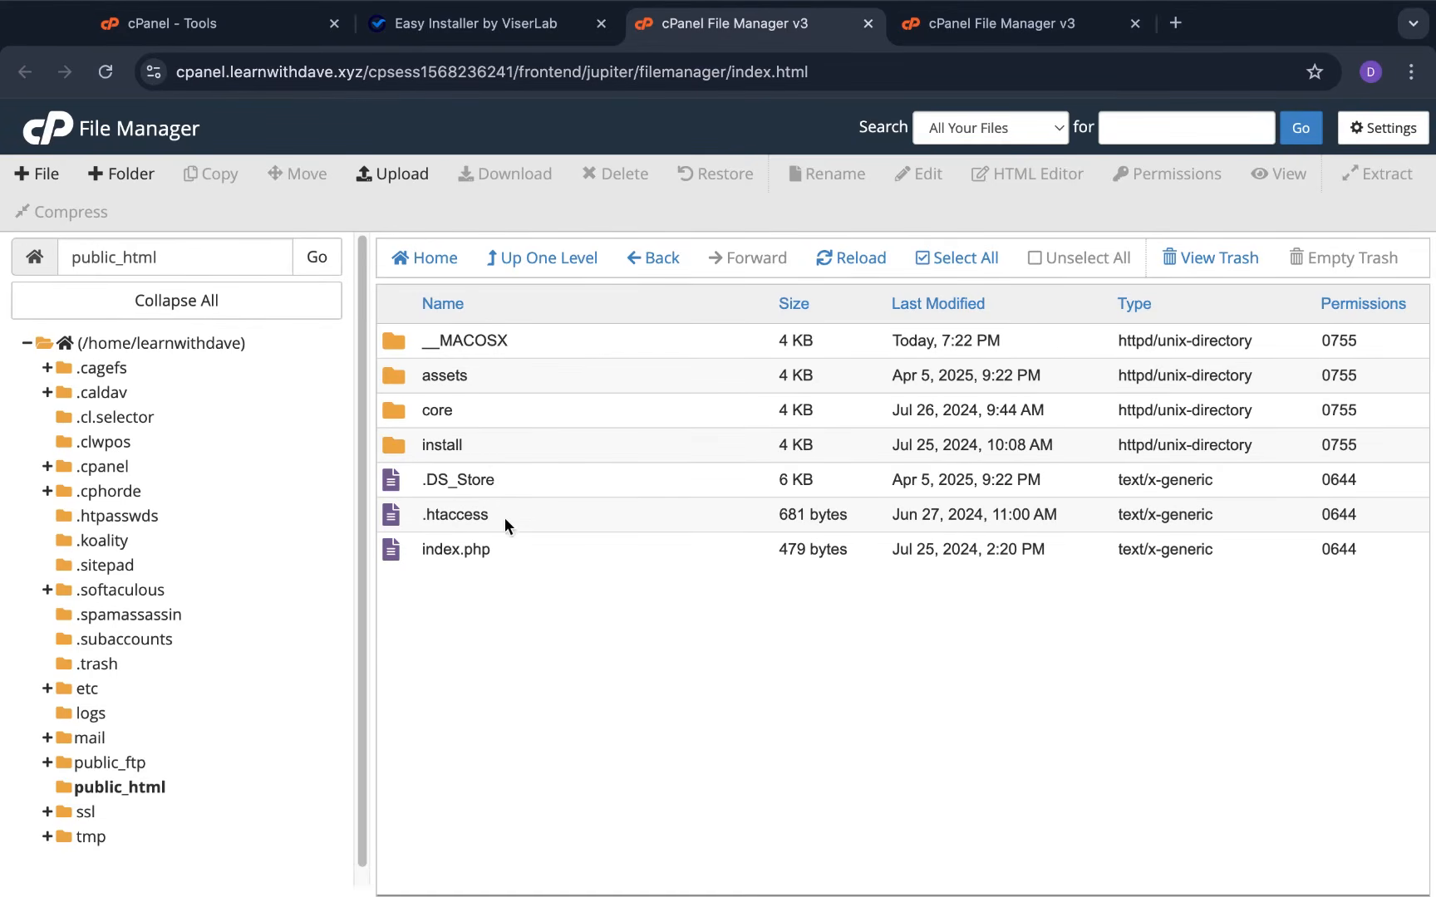
Read through the installer's Terms of Use for the one-domain Regular license
click(523, 24)
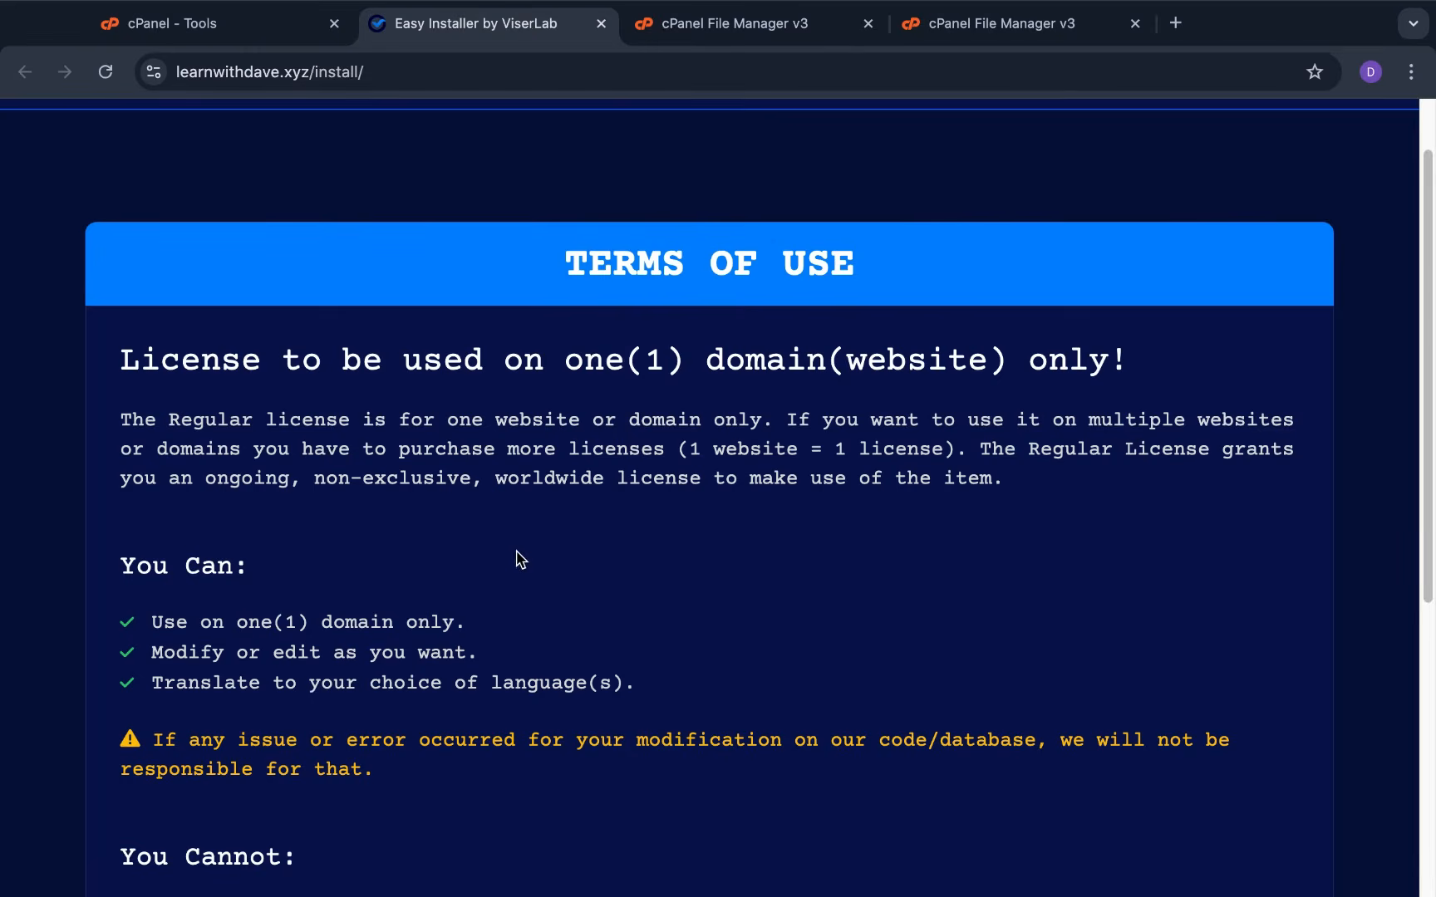
scroll(521, 559, down, 4)
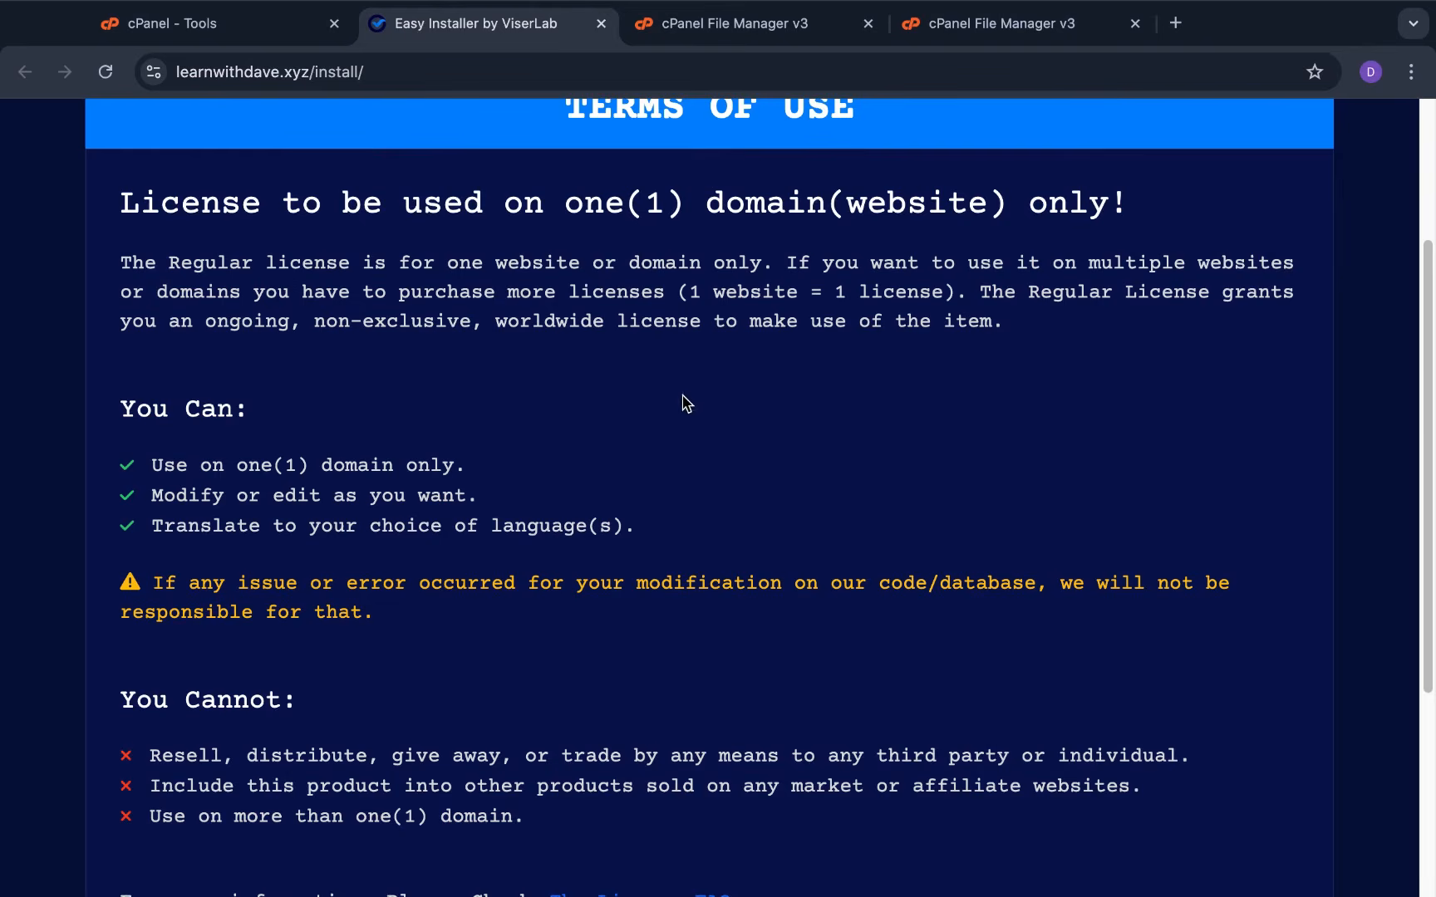
scroll(683, 403, up, 3)
scroll(644, 439, down, 7)
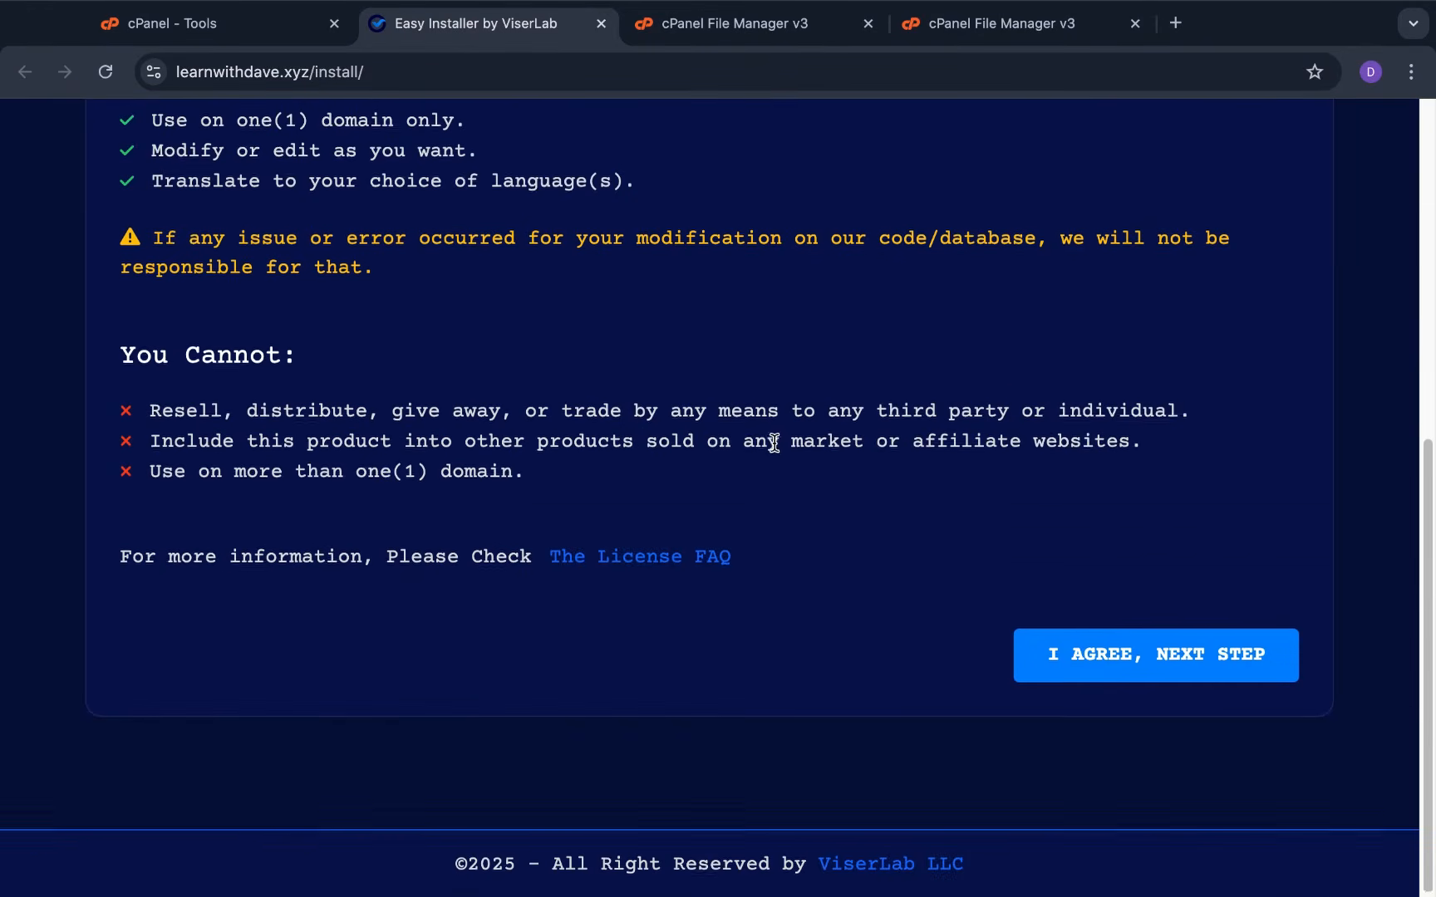
scroll(773, 443, up, 7)
scroll(773, 443, down, 5)
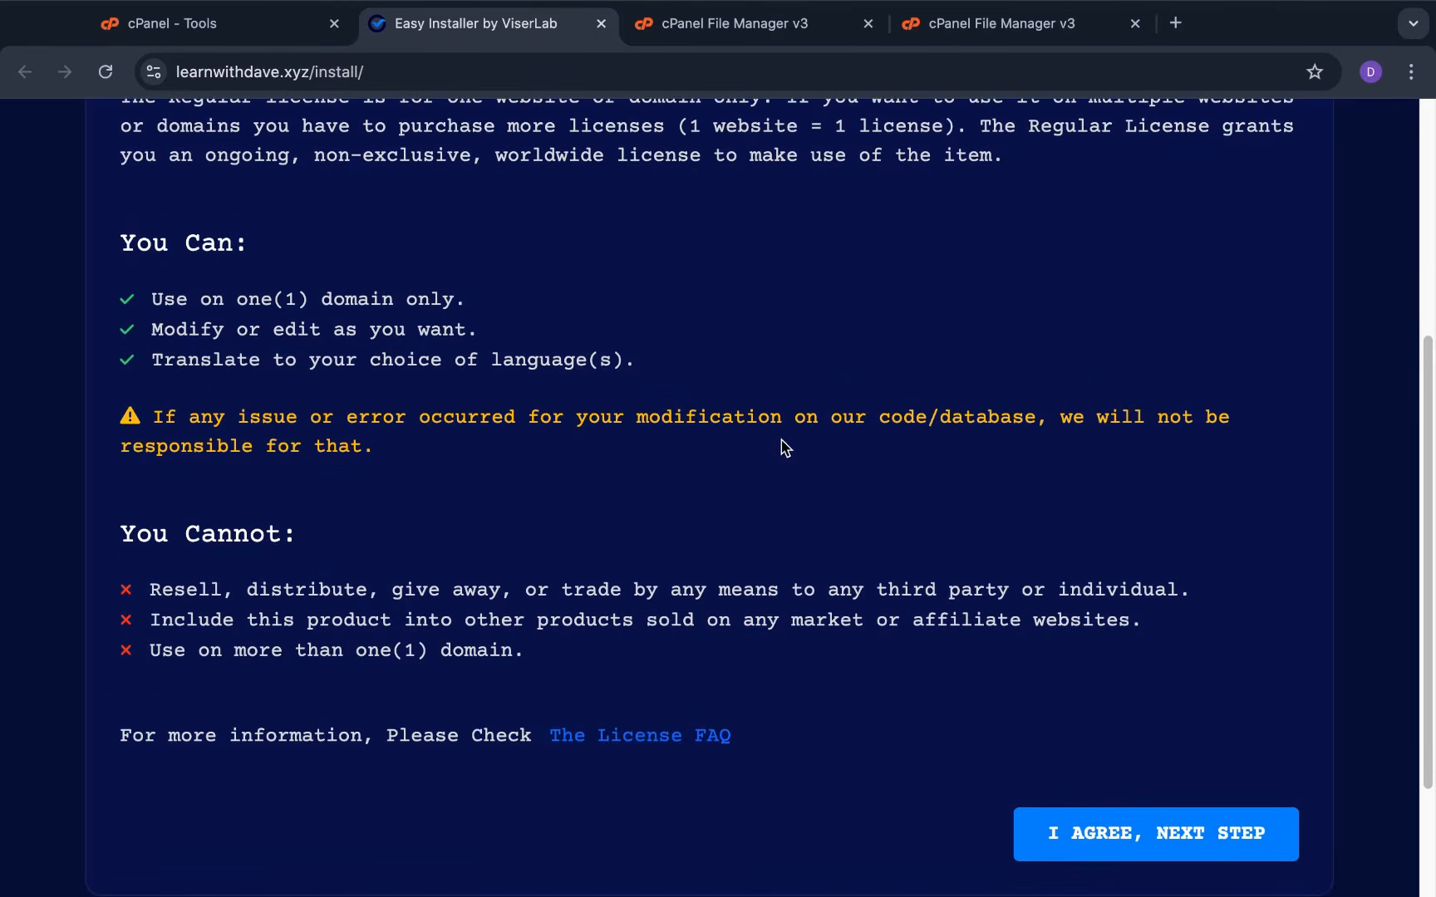
scroll(689, 502, down, 3)
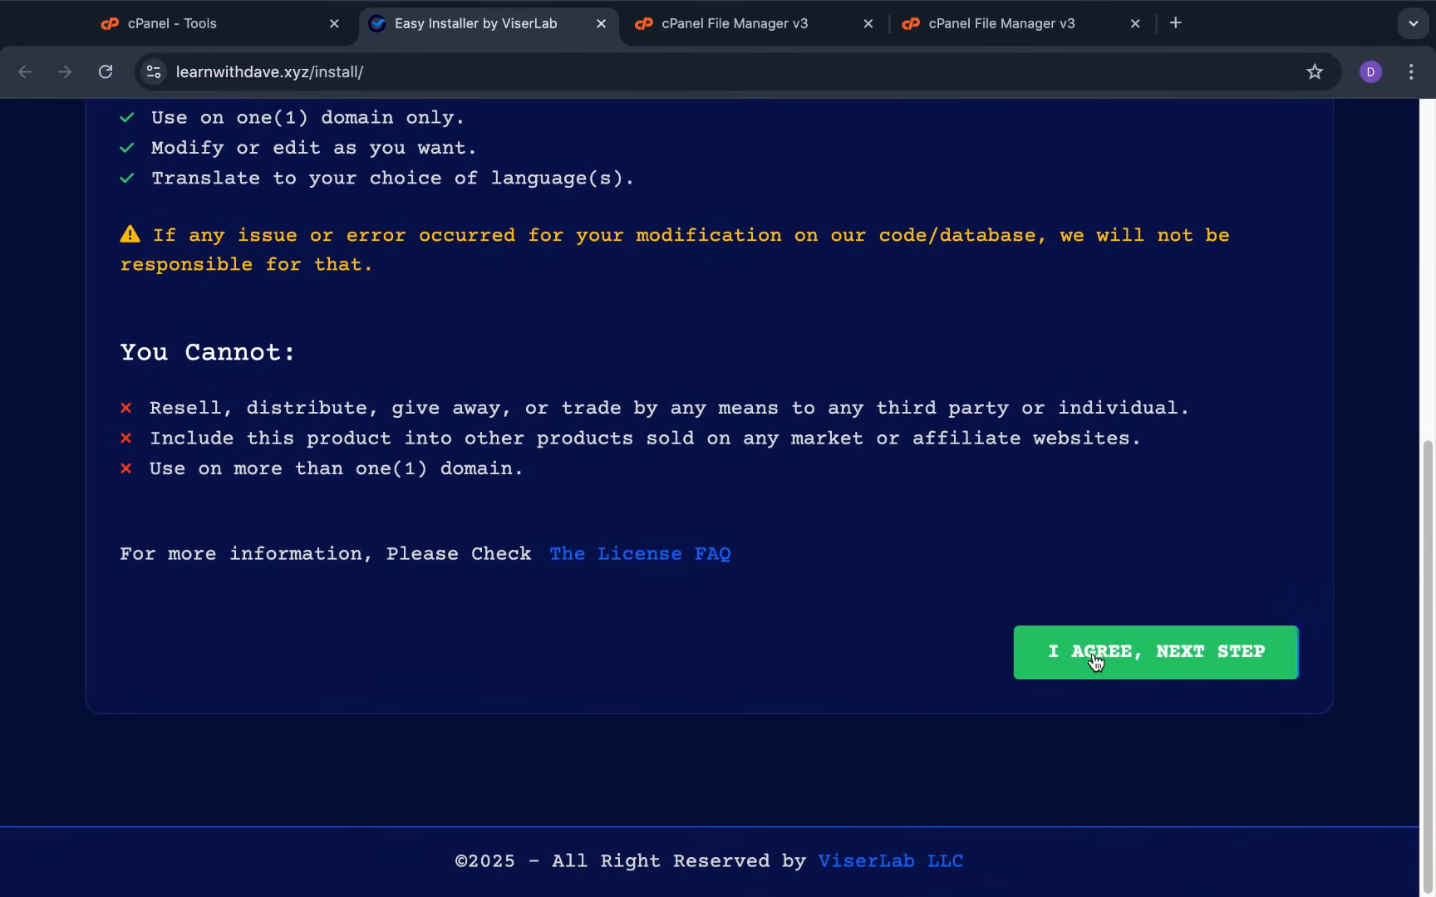
Agree to the terms to load the Requirements page, then highlight the required 0775 permission value
click(1157, 654)
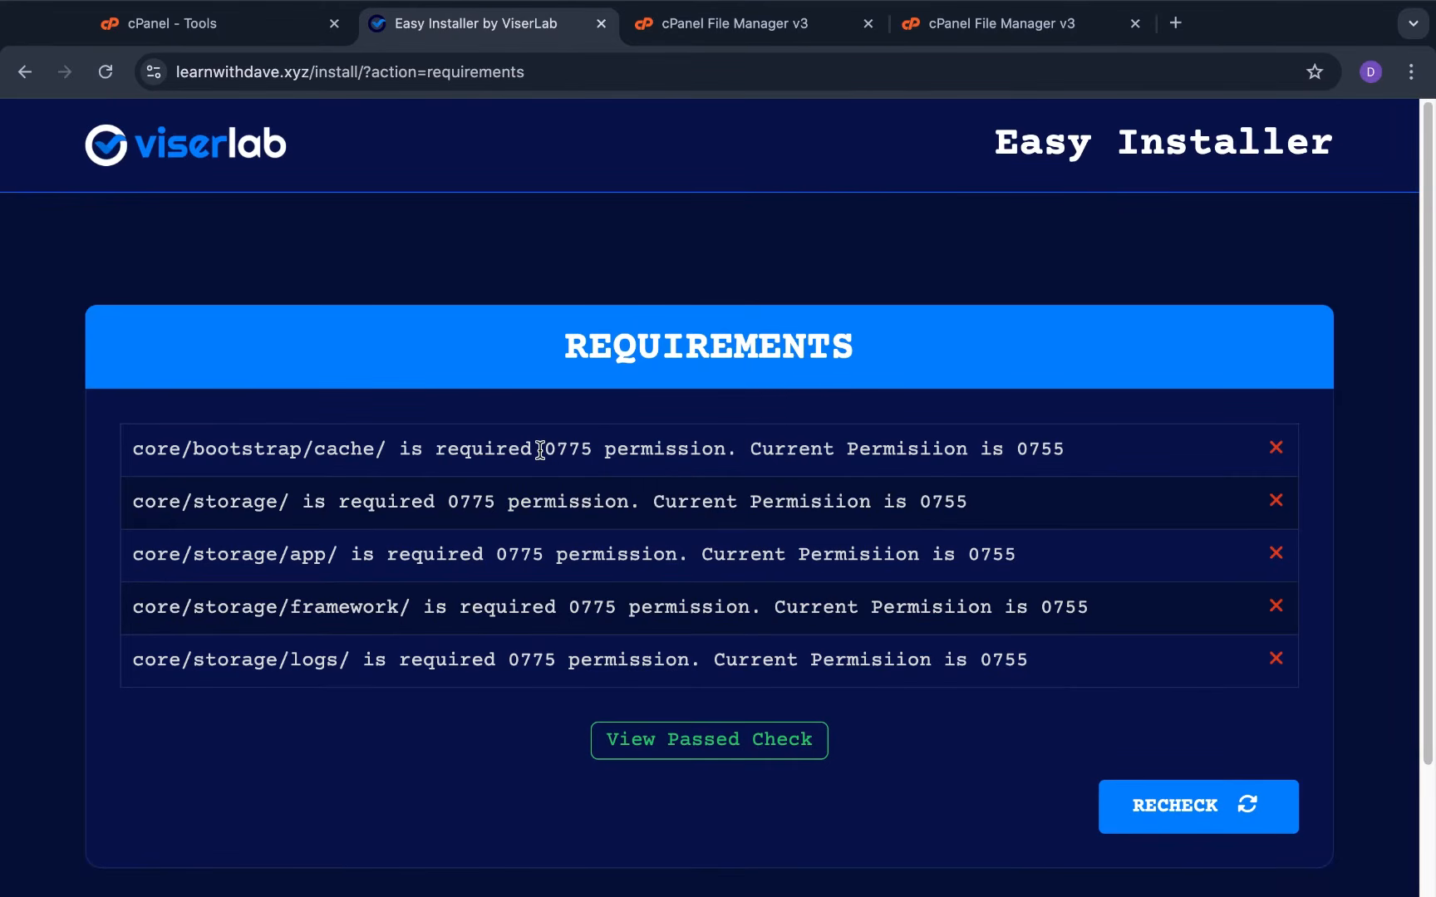
drag(540, 450, 593, 450)
Set the public_html/core/bootstrap/cache folder's permission to 0775
click(953, 25)
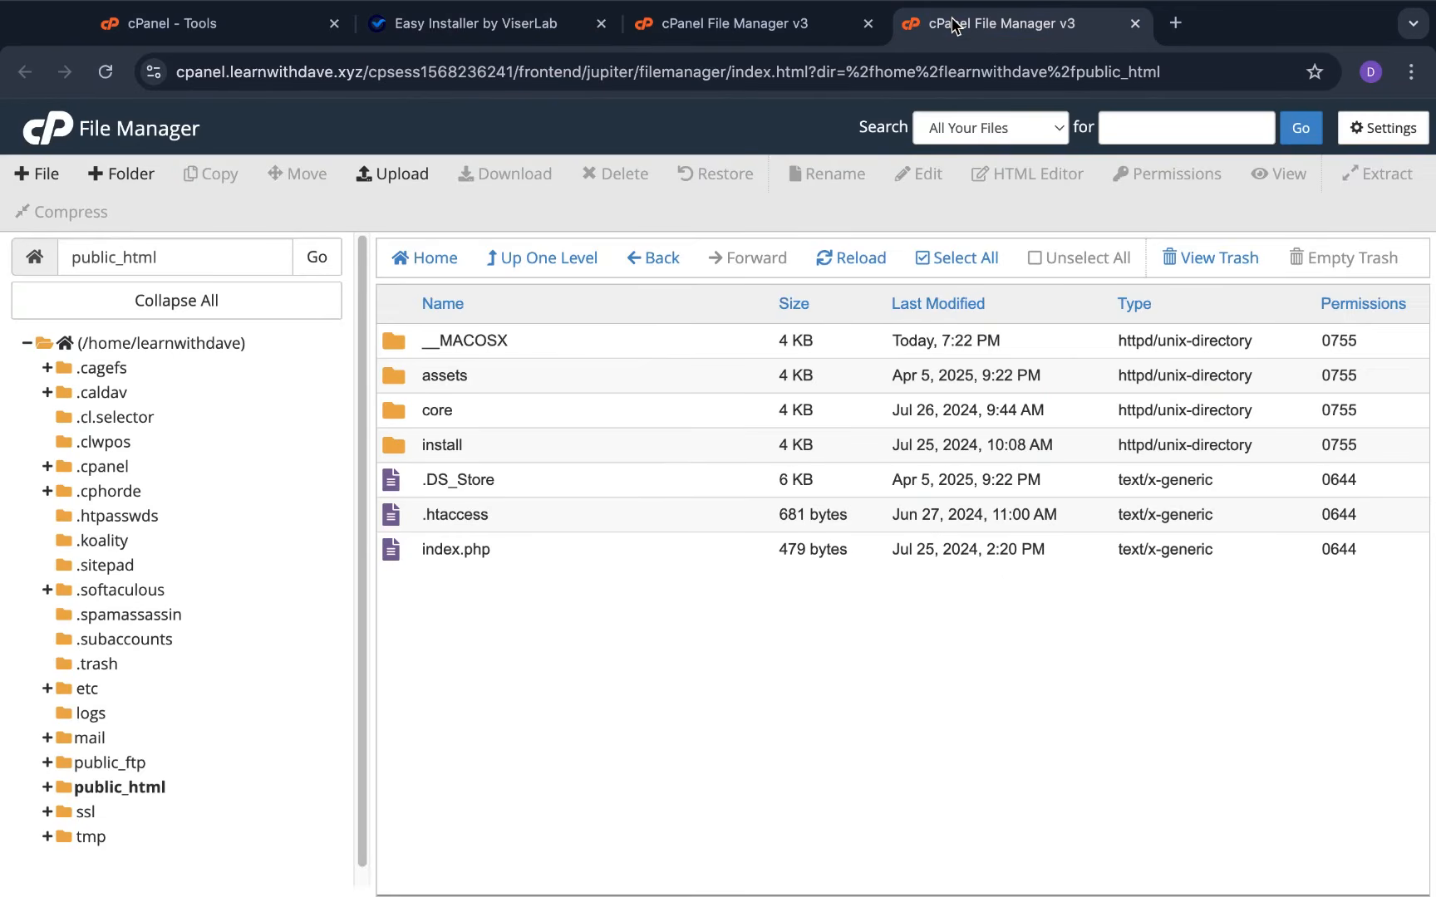
double_click(397, 410)
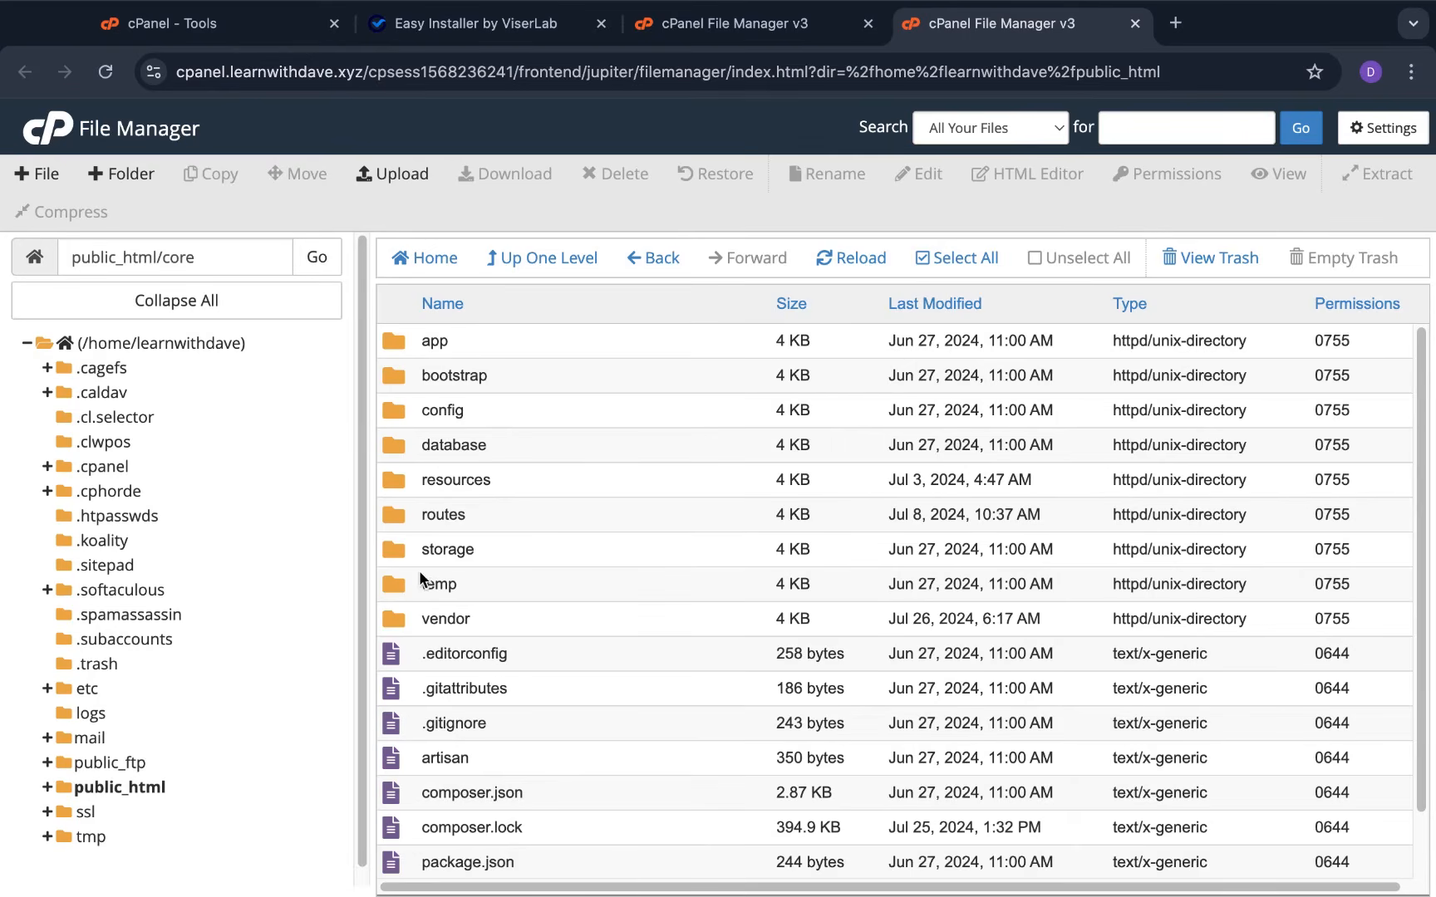
double_click(393, 376)
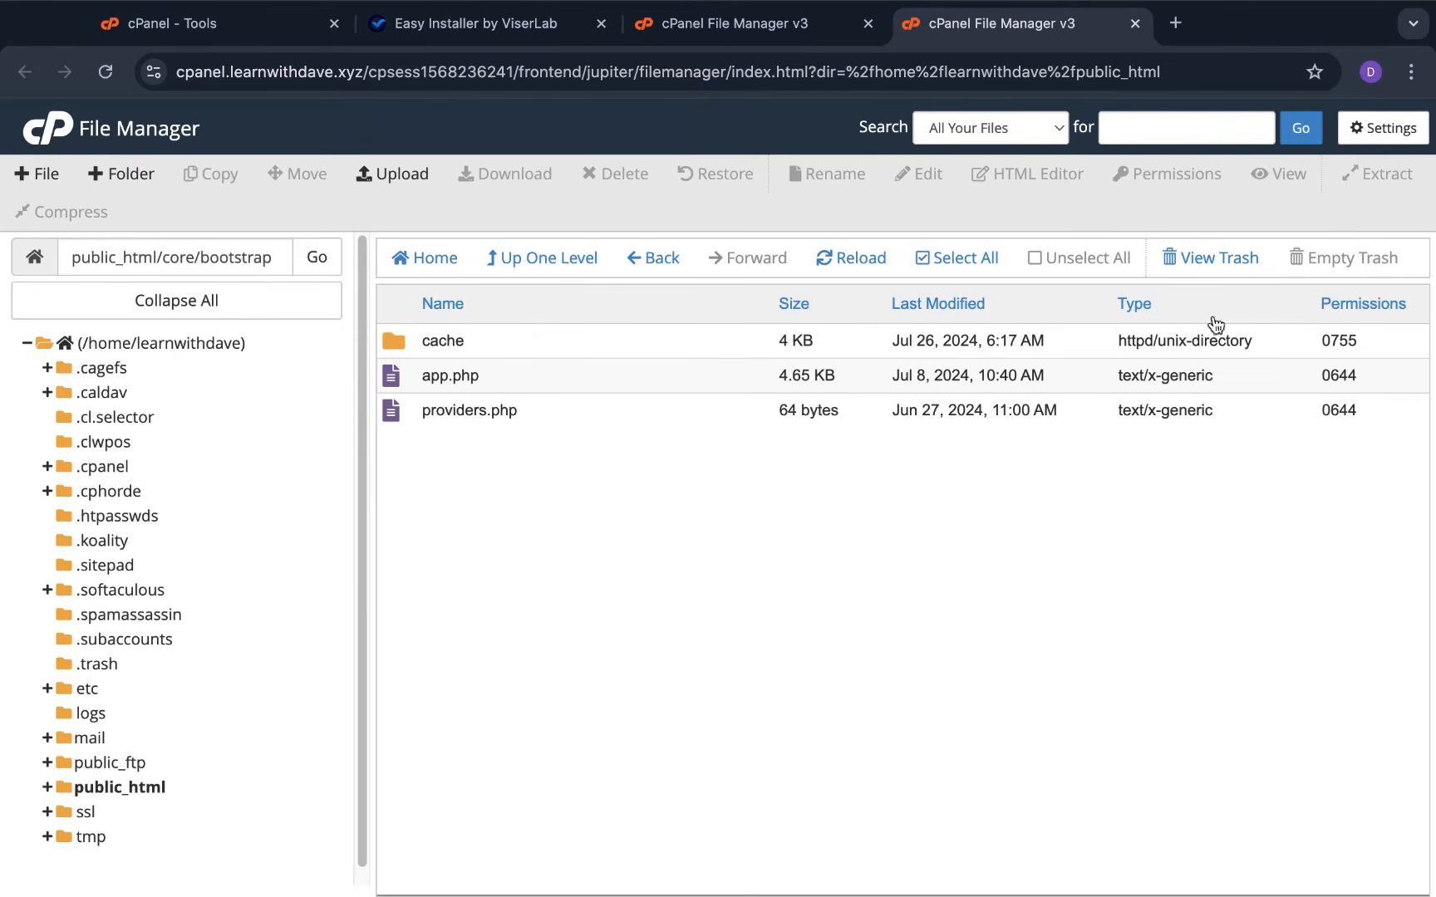
double_click(1331, 341)
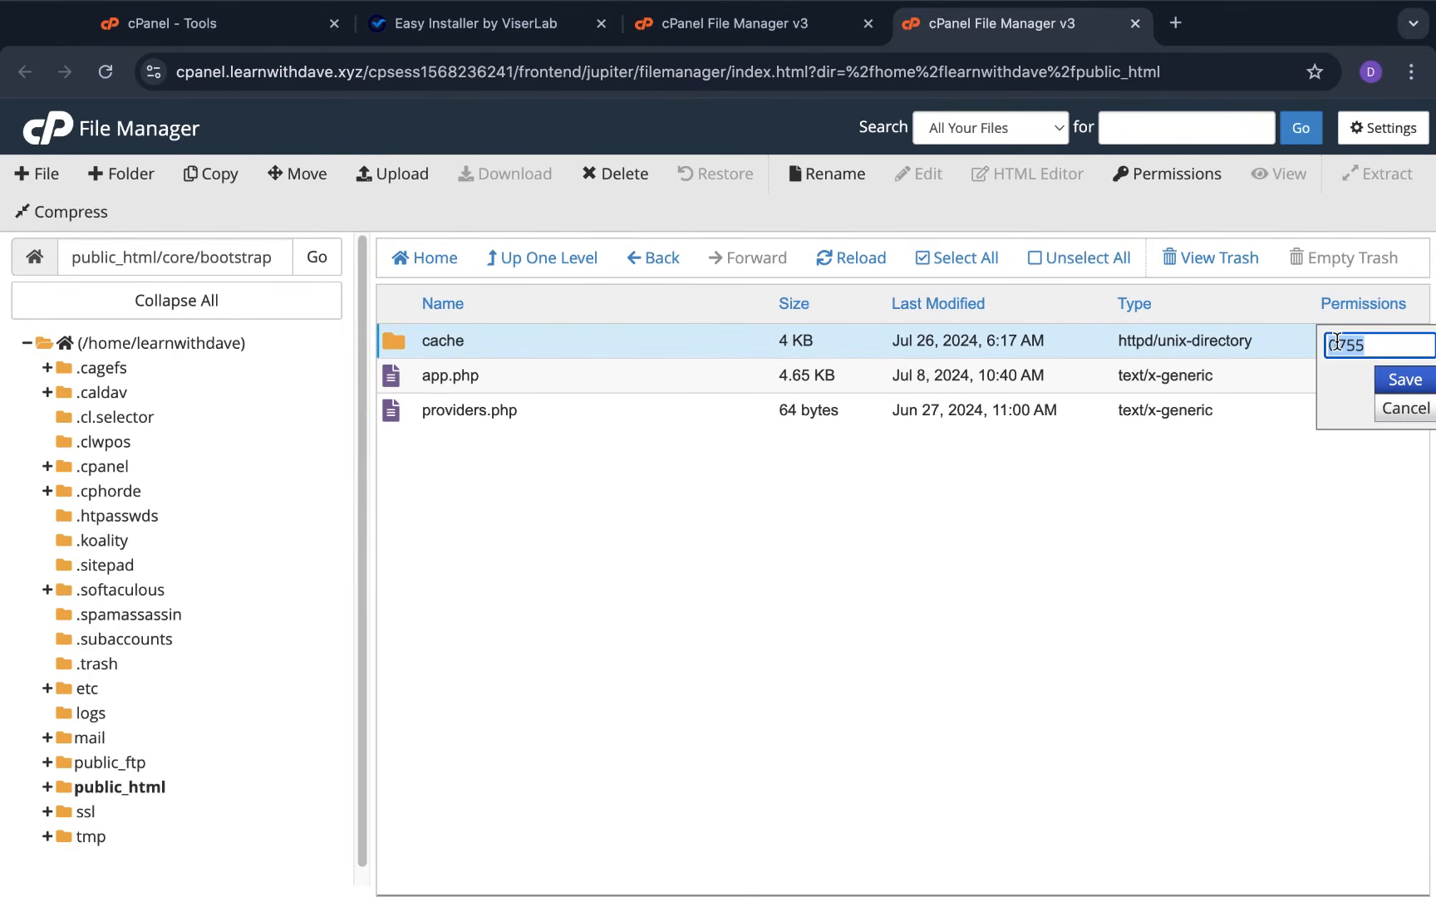
text(775)
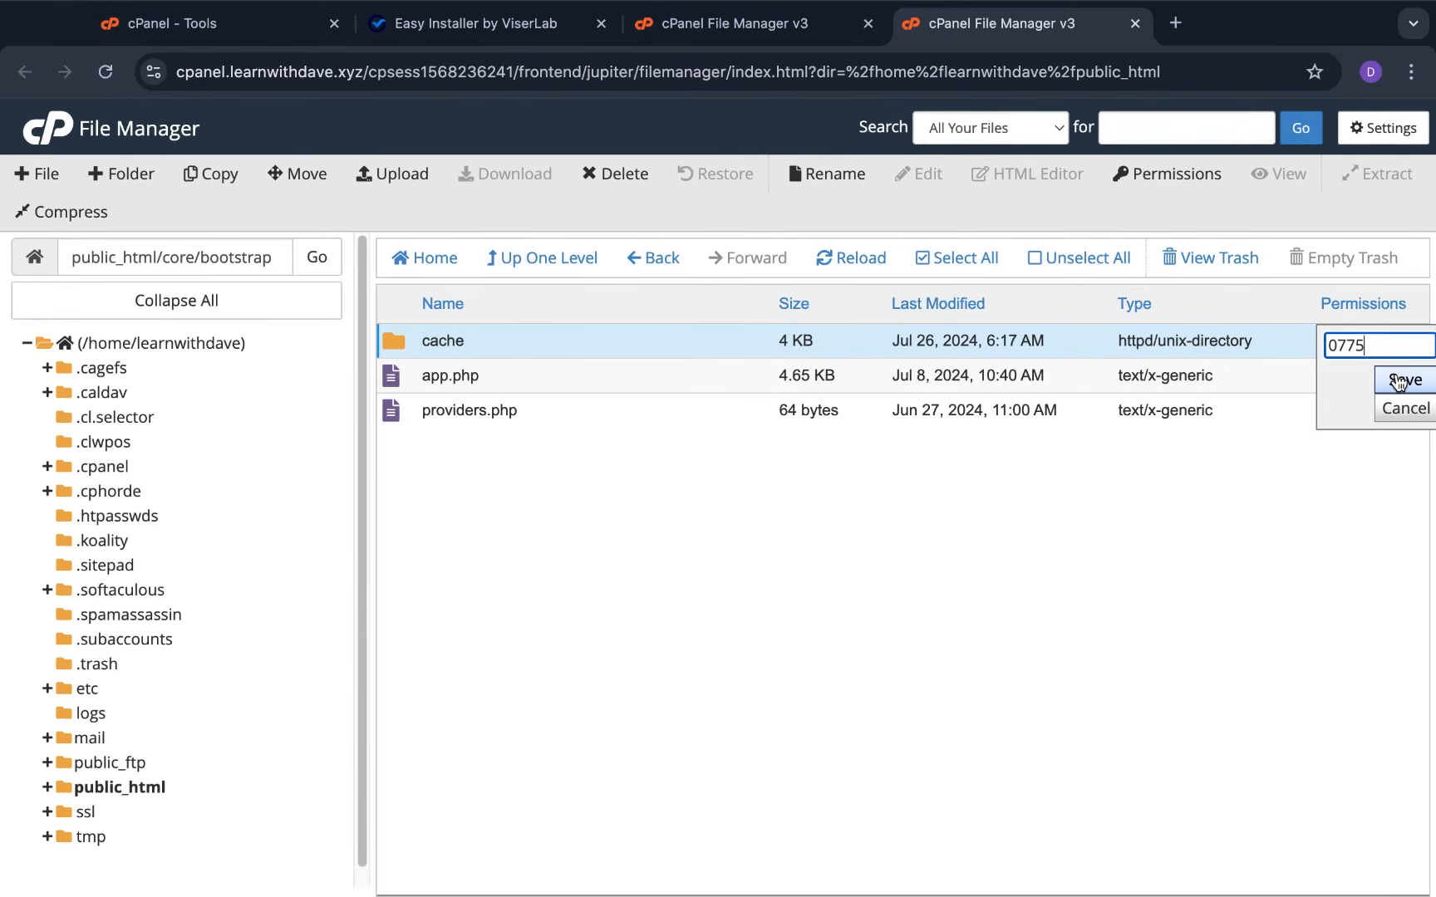
click(1399, 380)
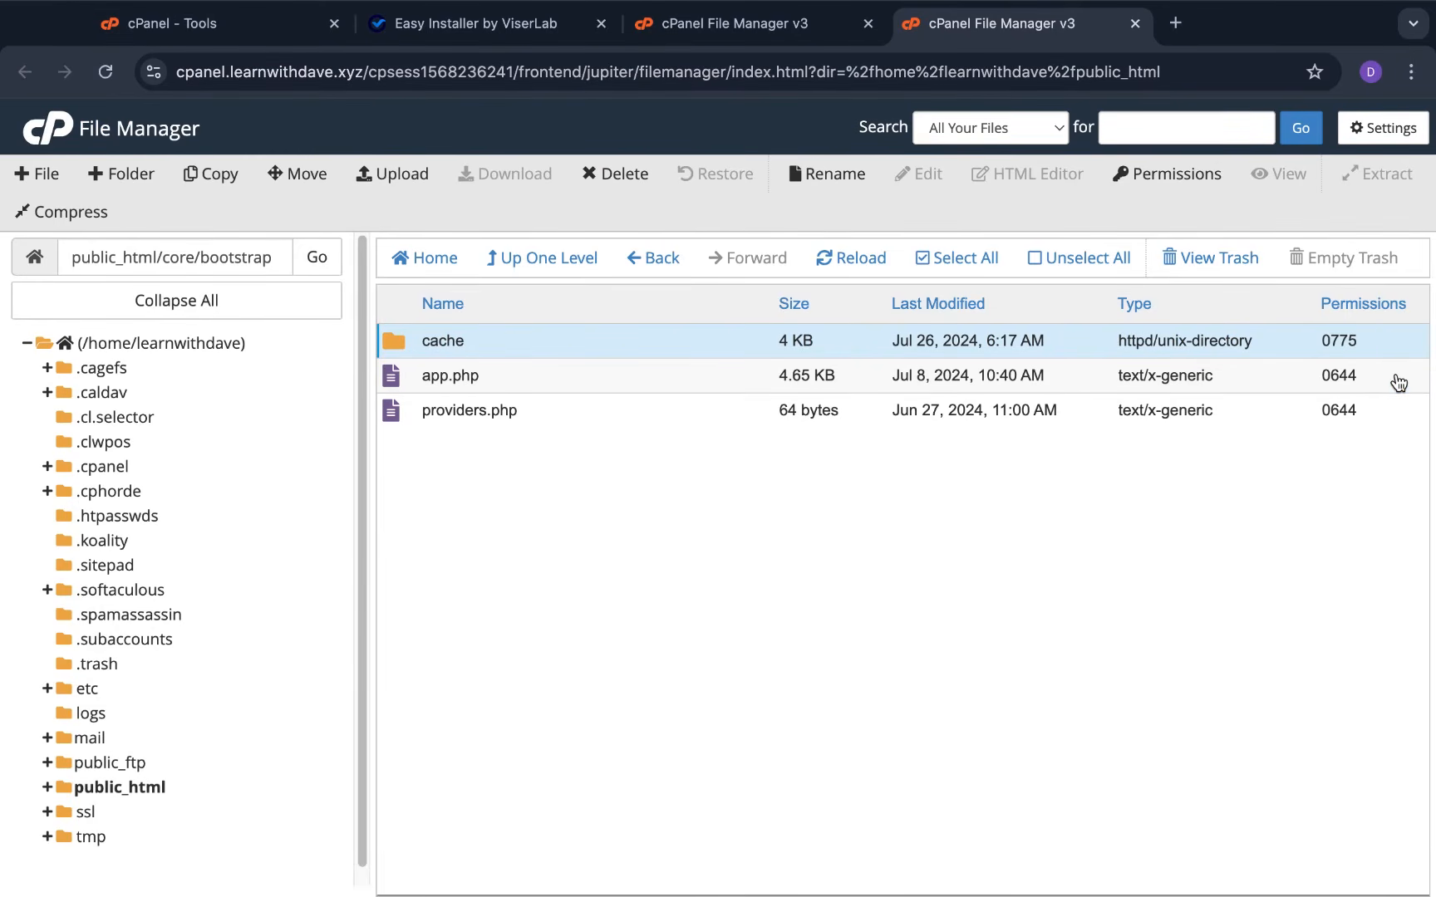
Check the installer's requirements, return File Manager to public_html/core, then go back to the installer
click(493, 37)
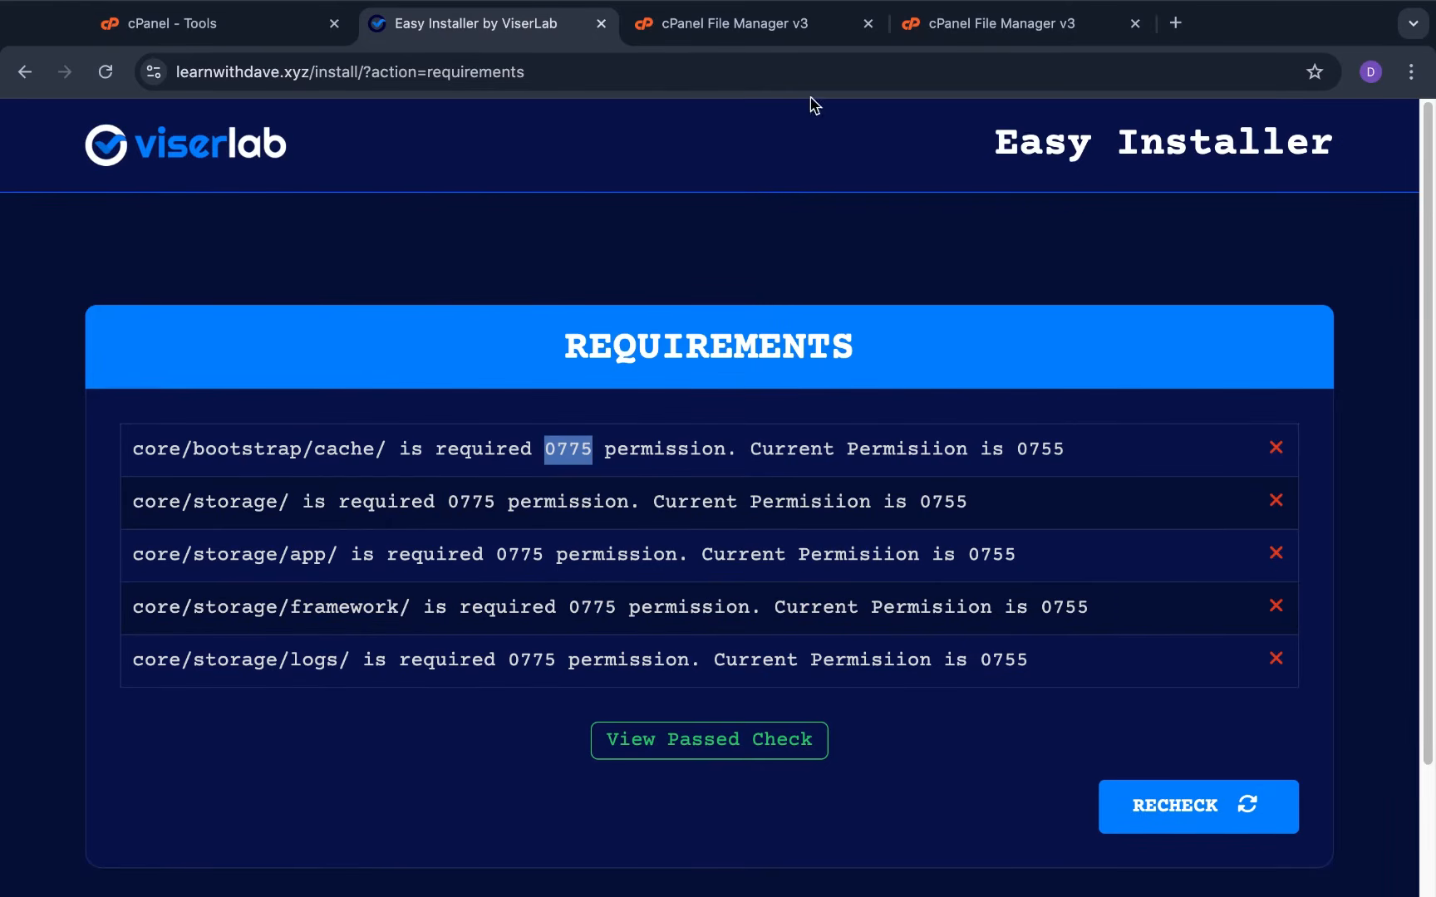
click(982, 27)
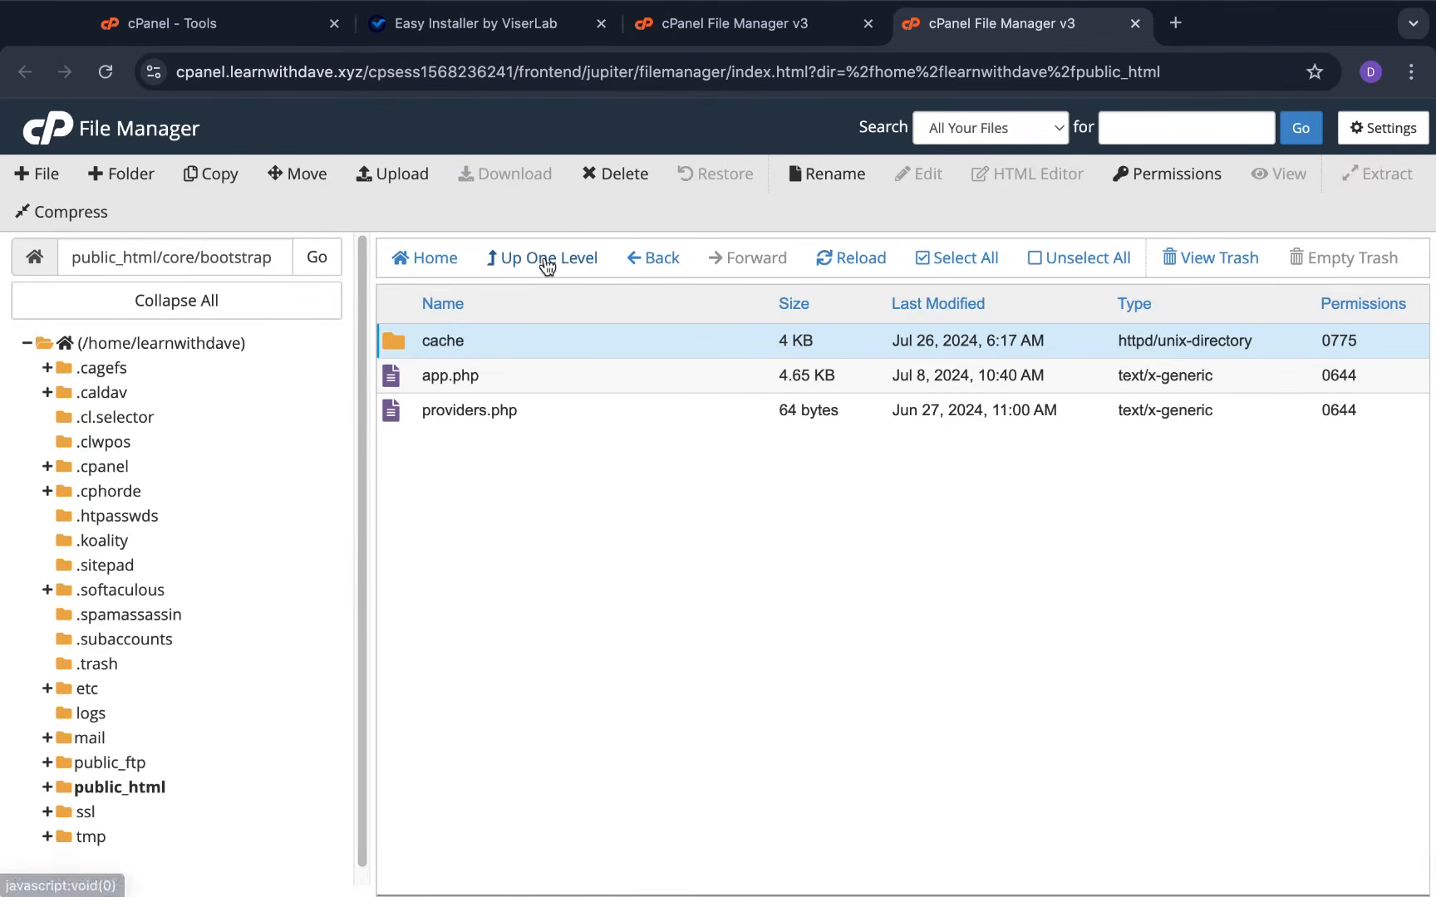
click(544, 259)
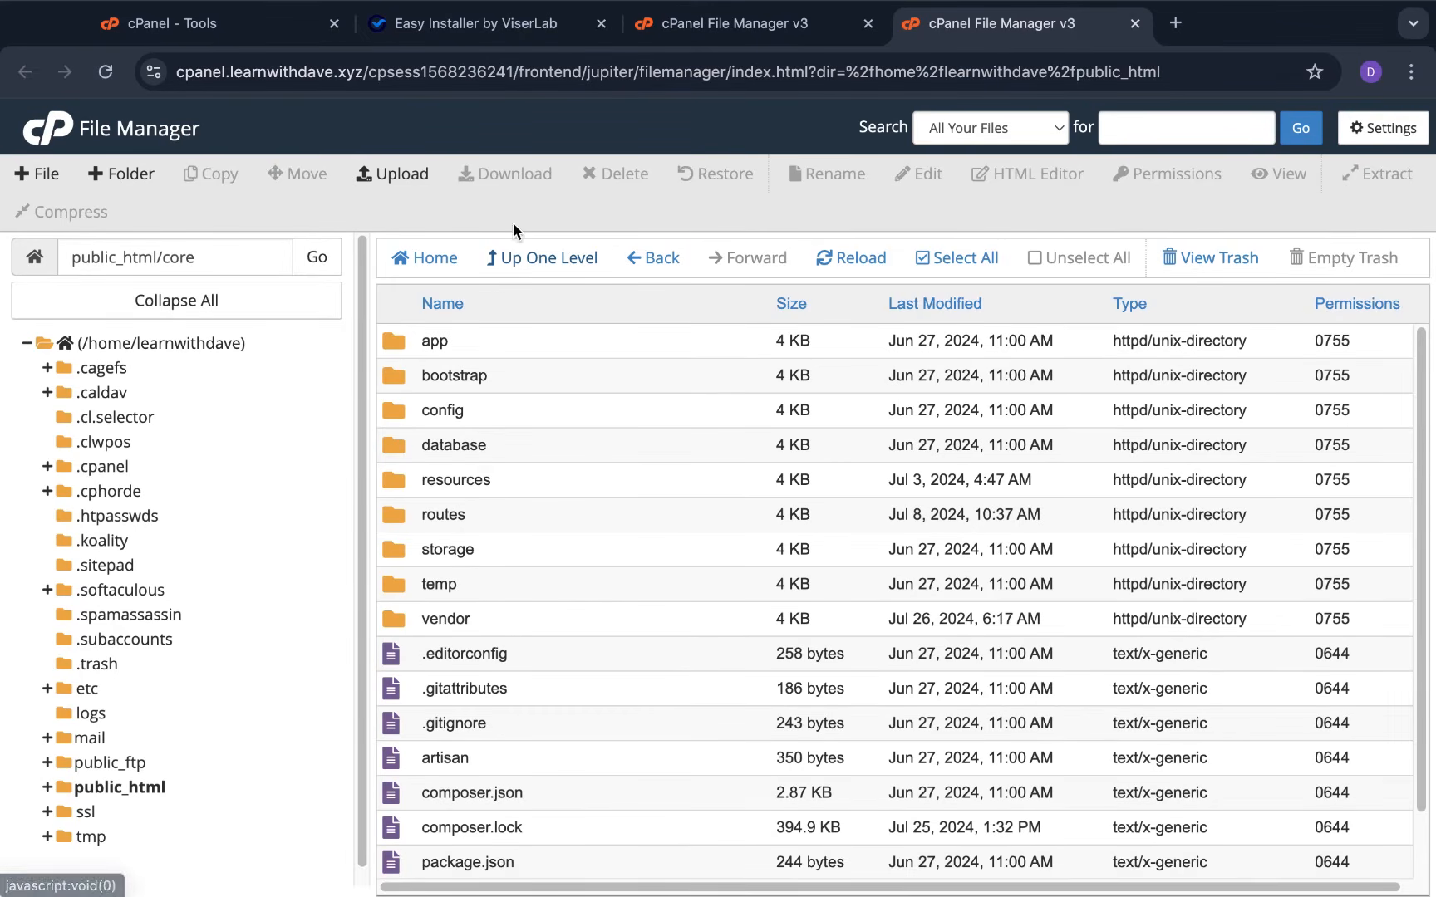
click(522, 259)
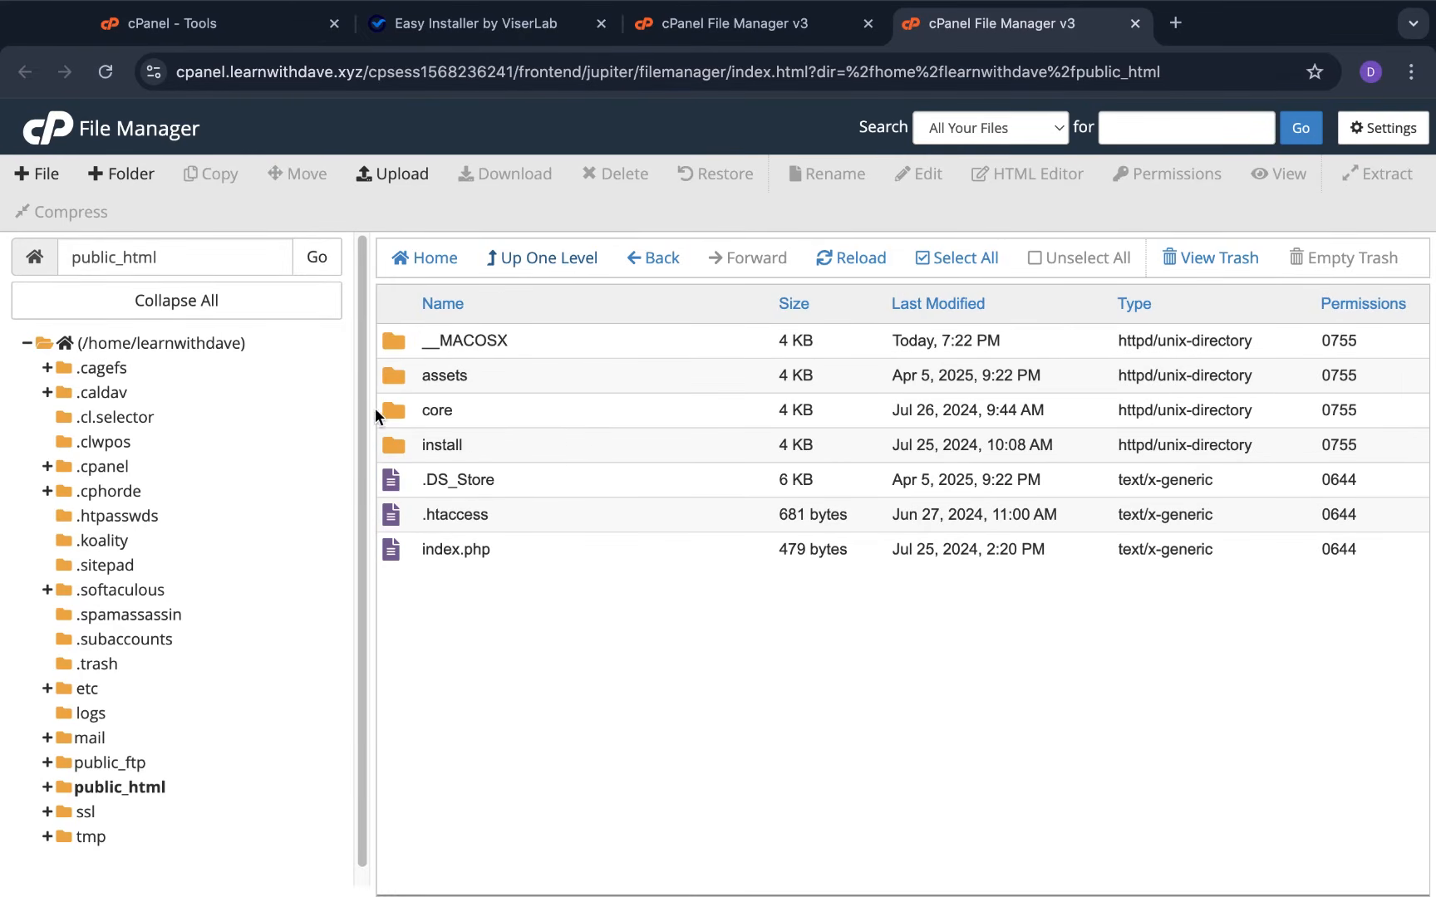
double_click(400, 415)
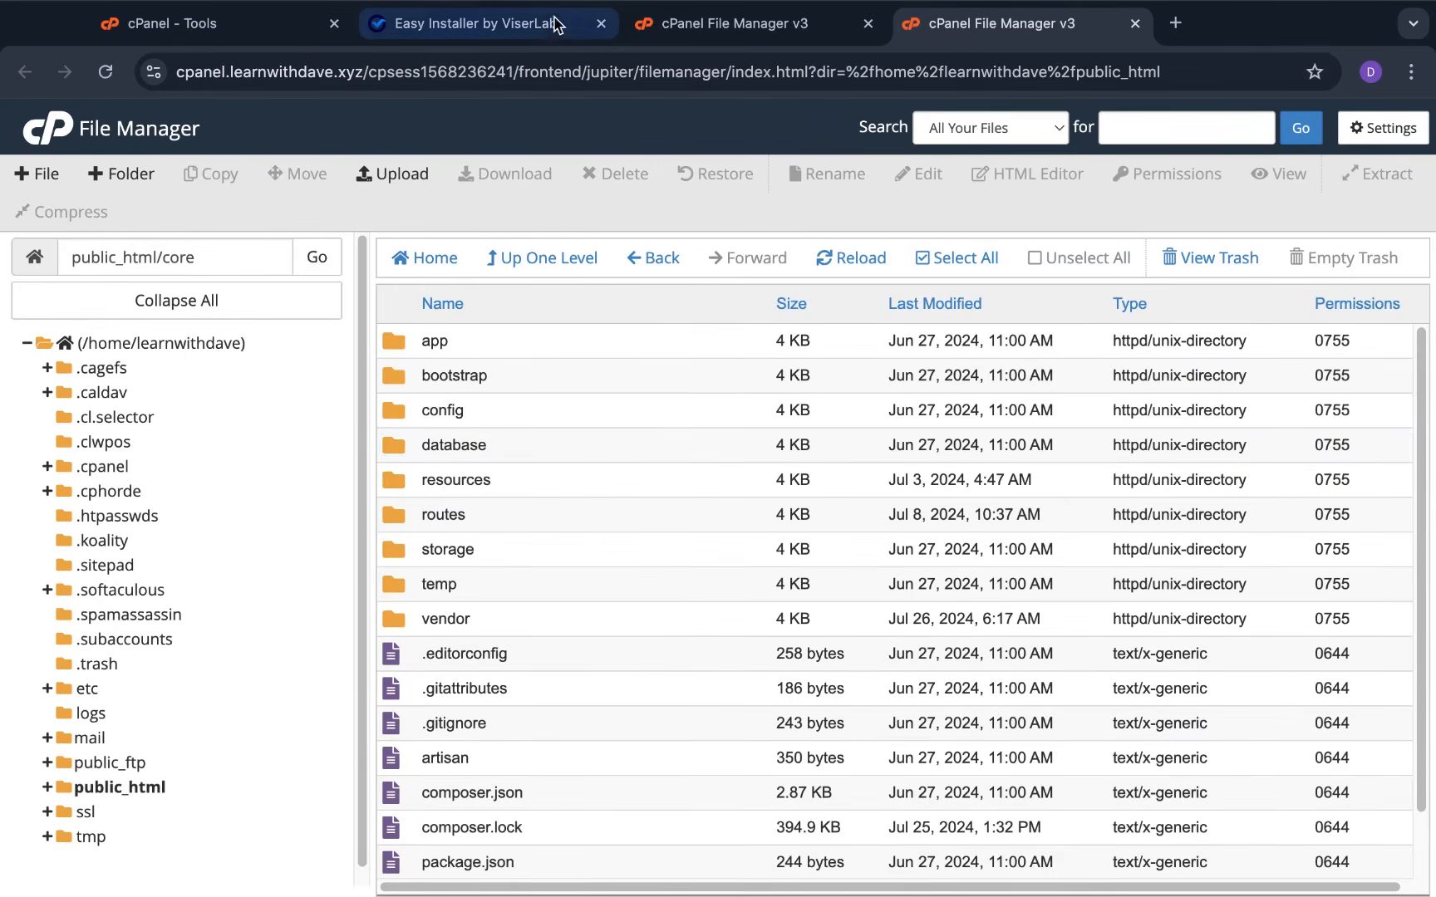
click(542, 27)
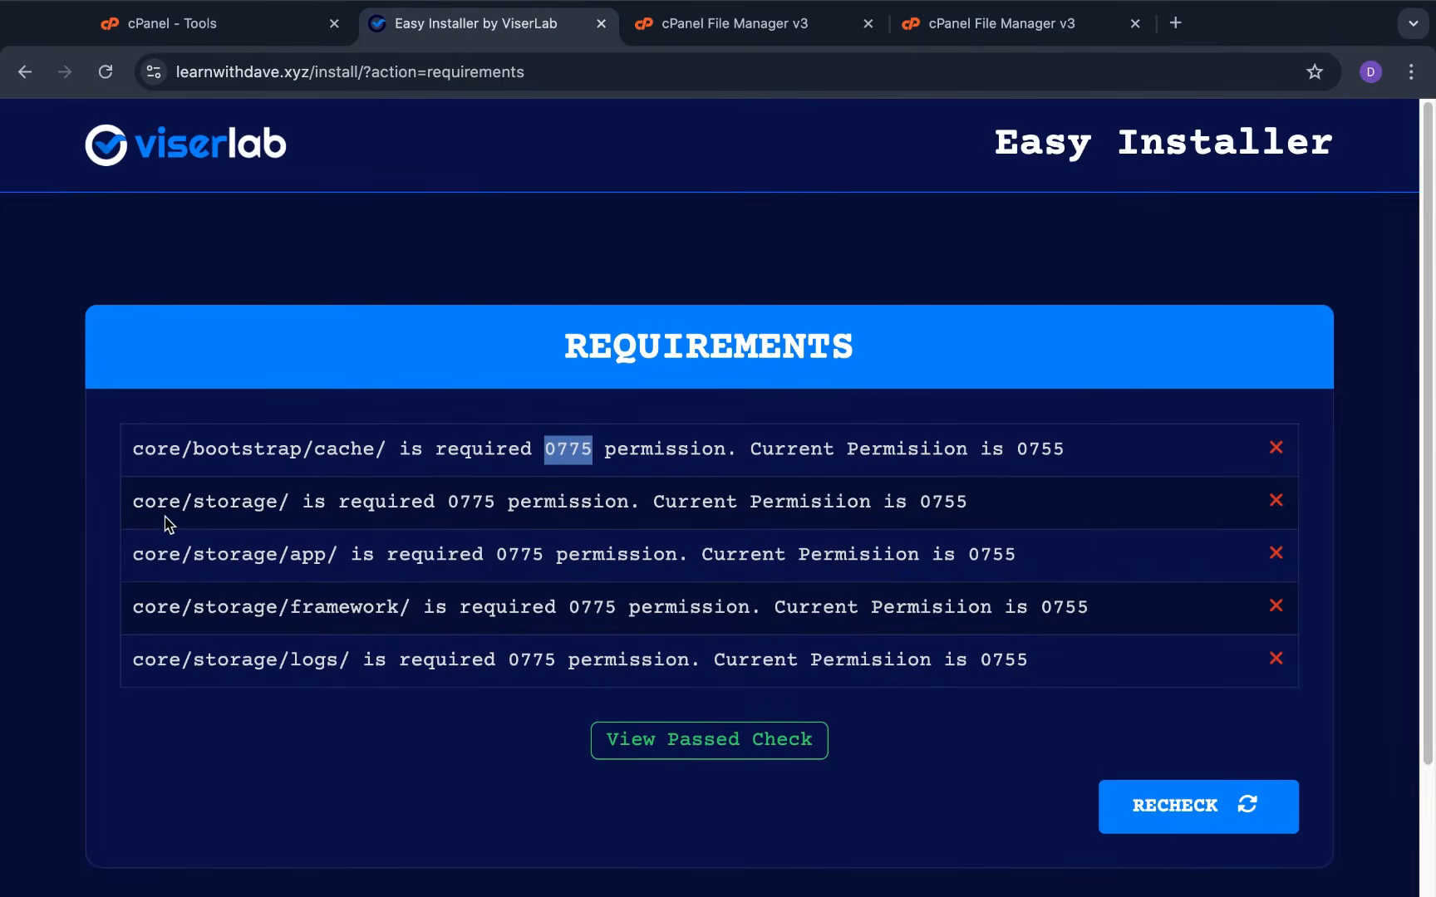
Set the core/storage folder's permission to 0775 and check the requirements list
click(986, 26)
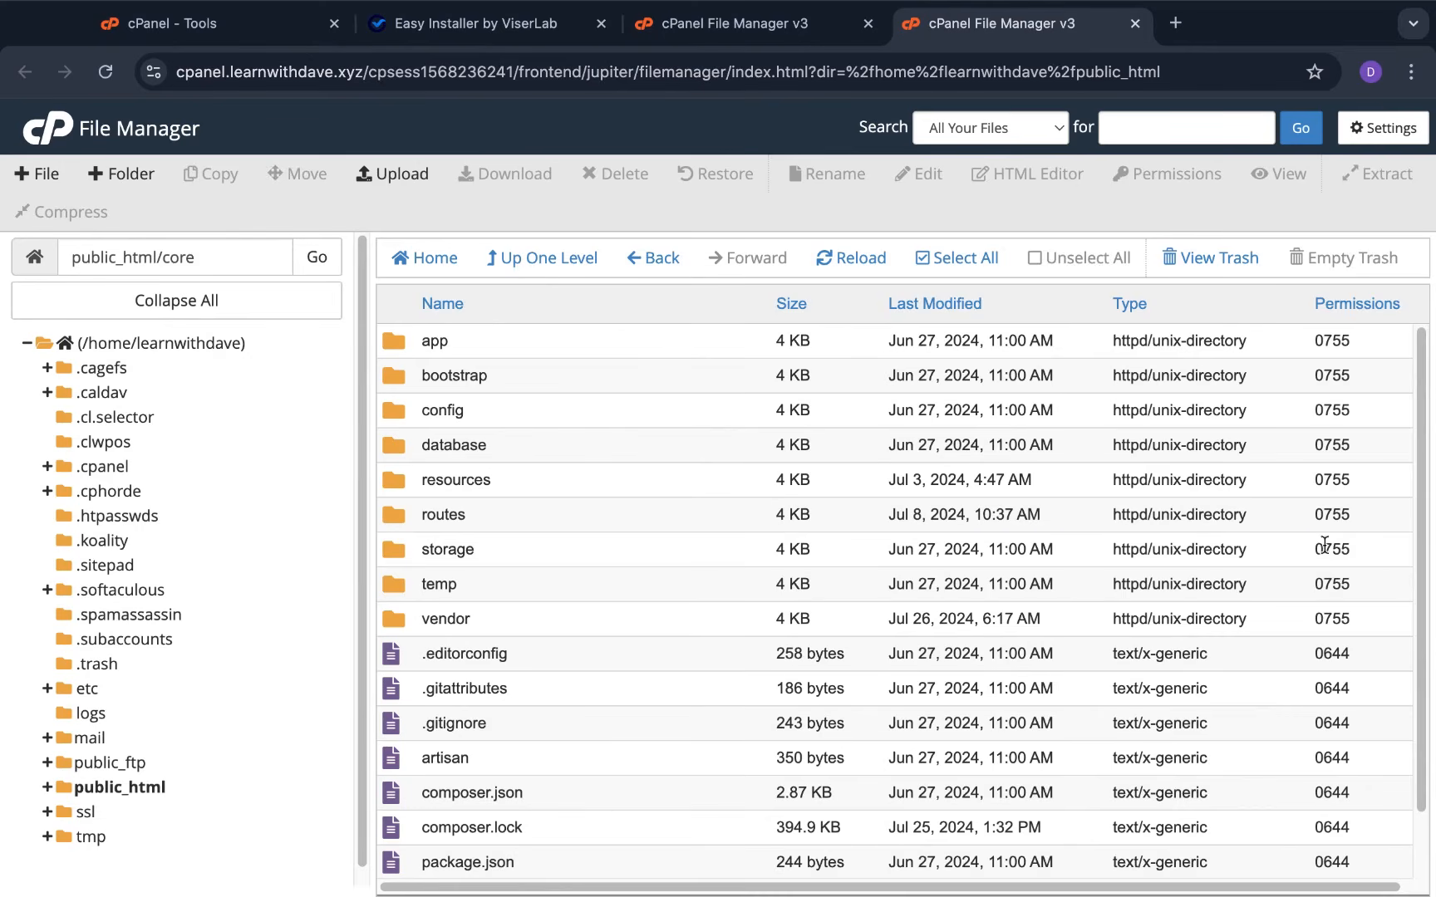
double_click(1323, 546)
text(0775)
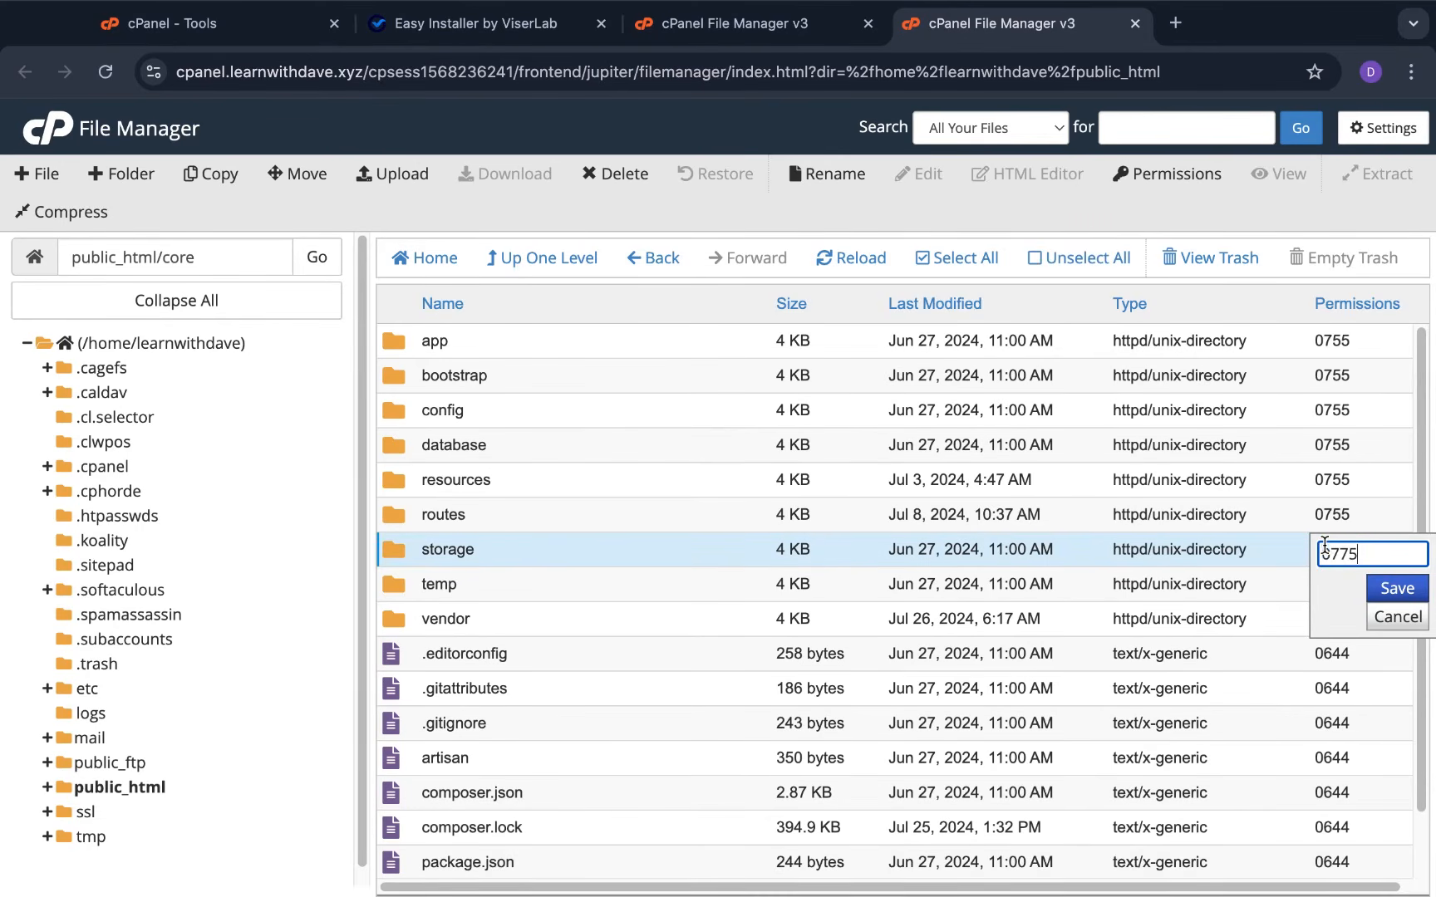
click(1402, 594)
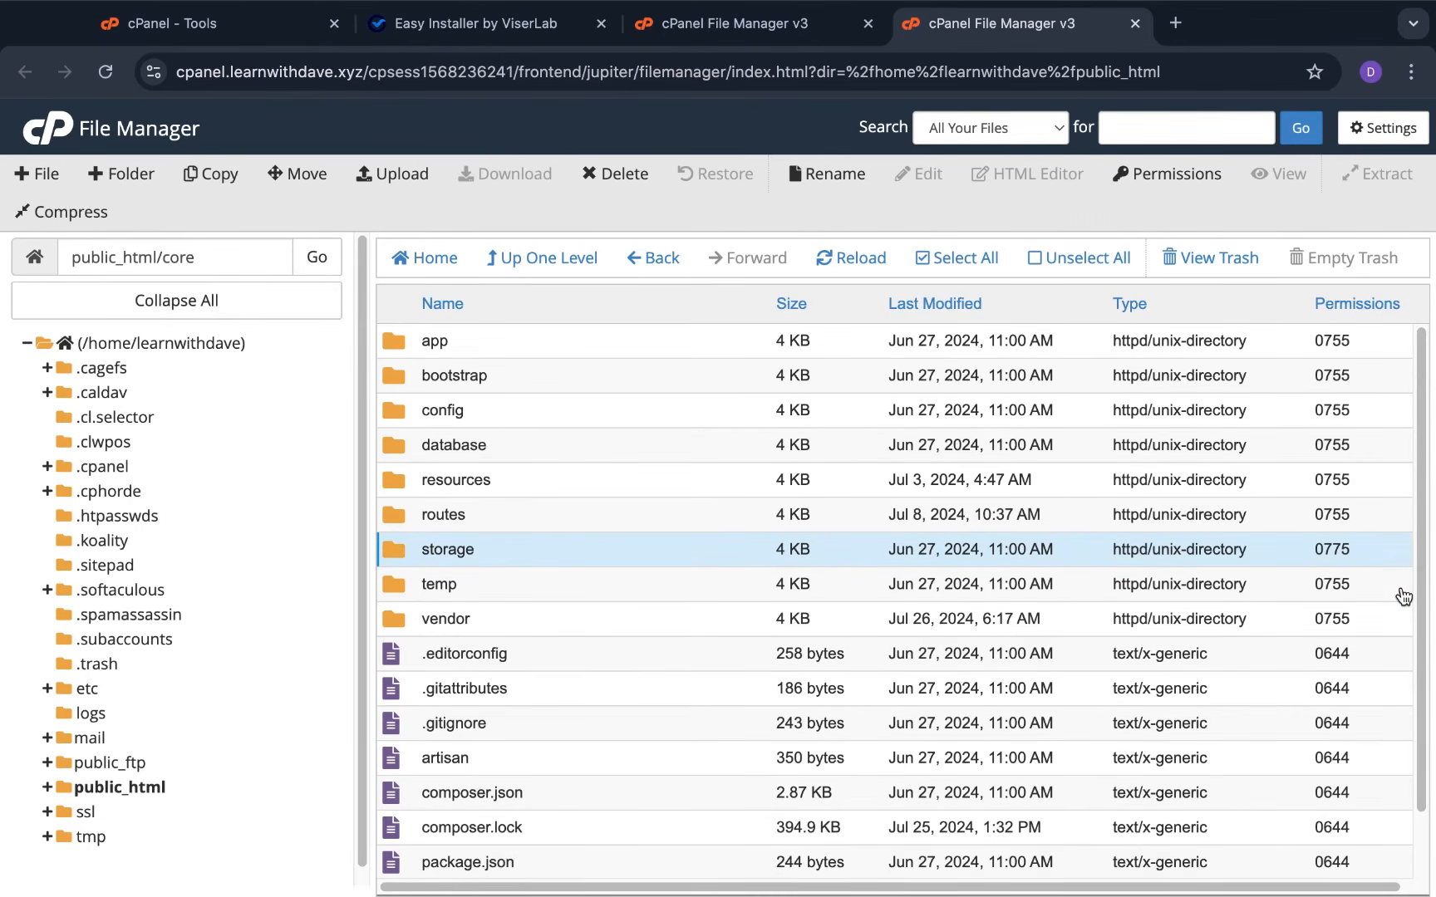
click(432, 50)
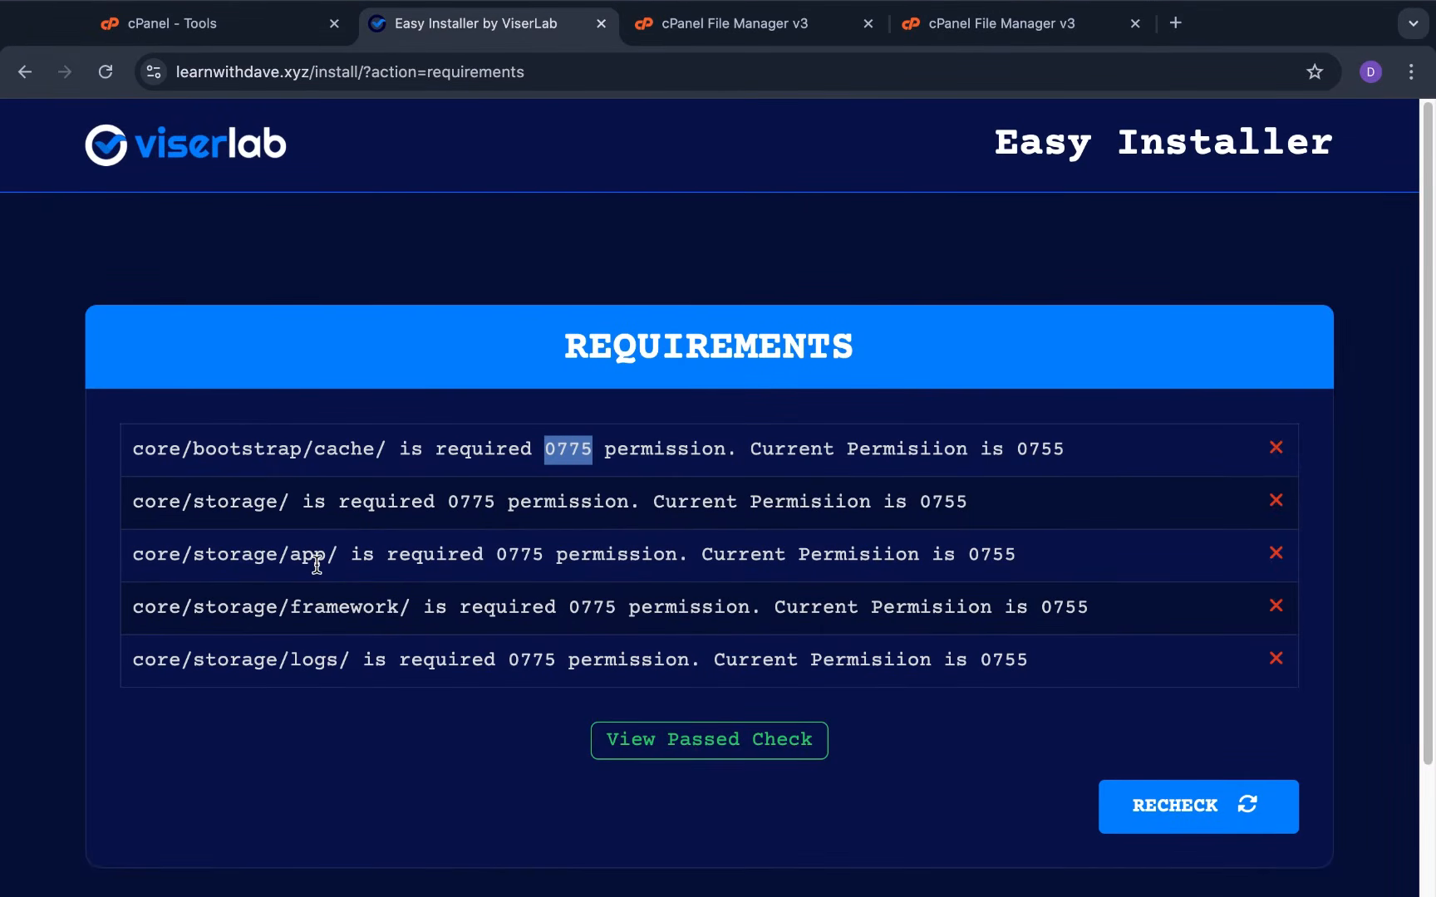
Inside storage, give the app folder 0775 permission and recheck the installer
click(977, 32)
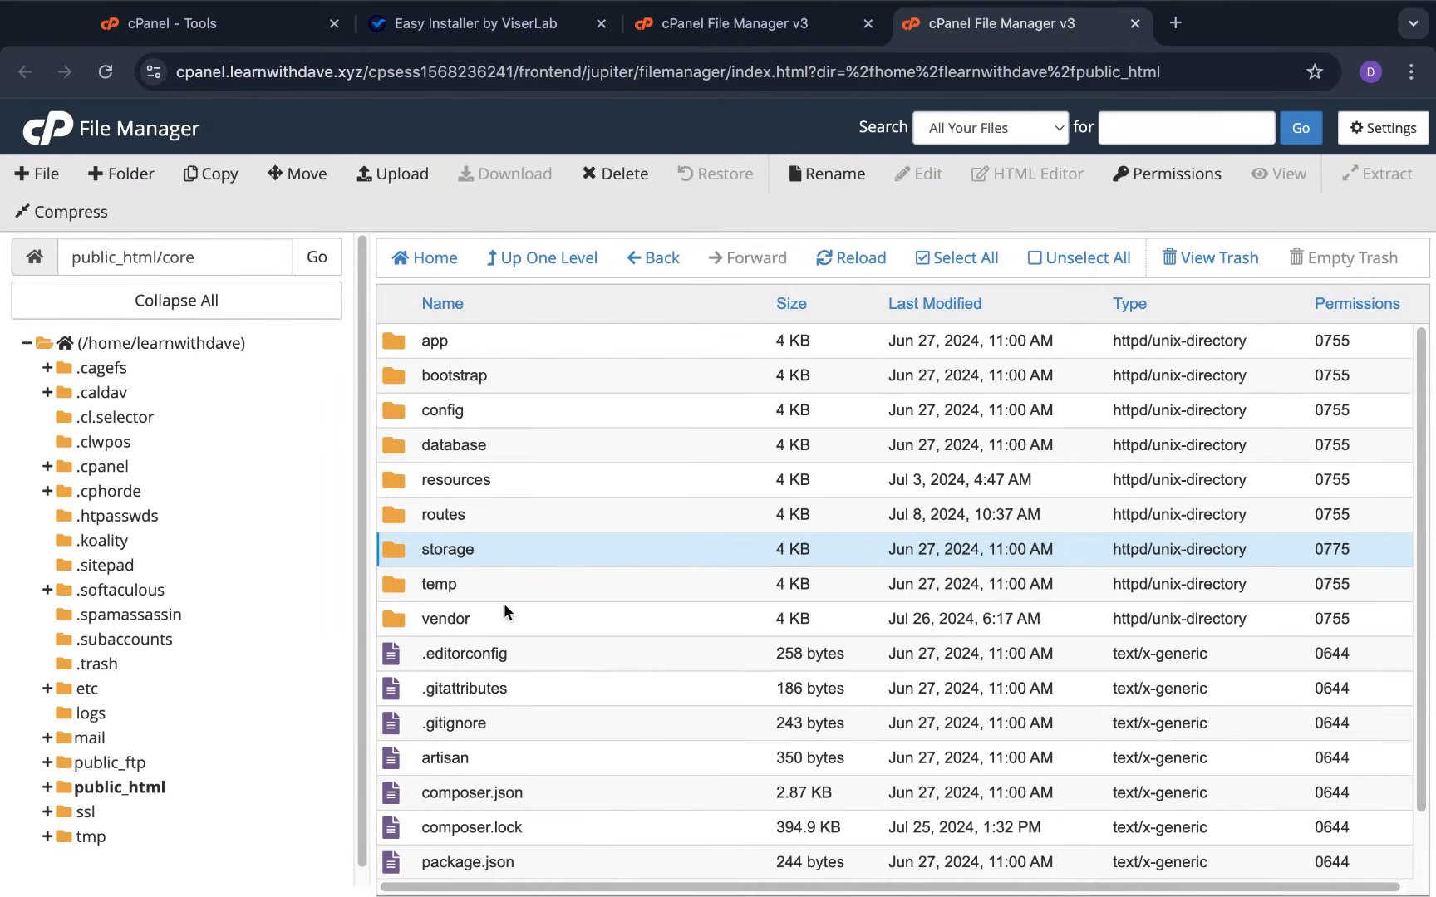
double_click(394, 545)
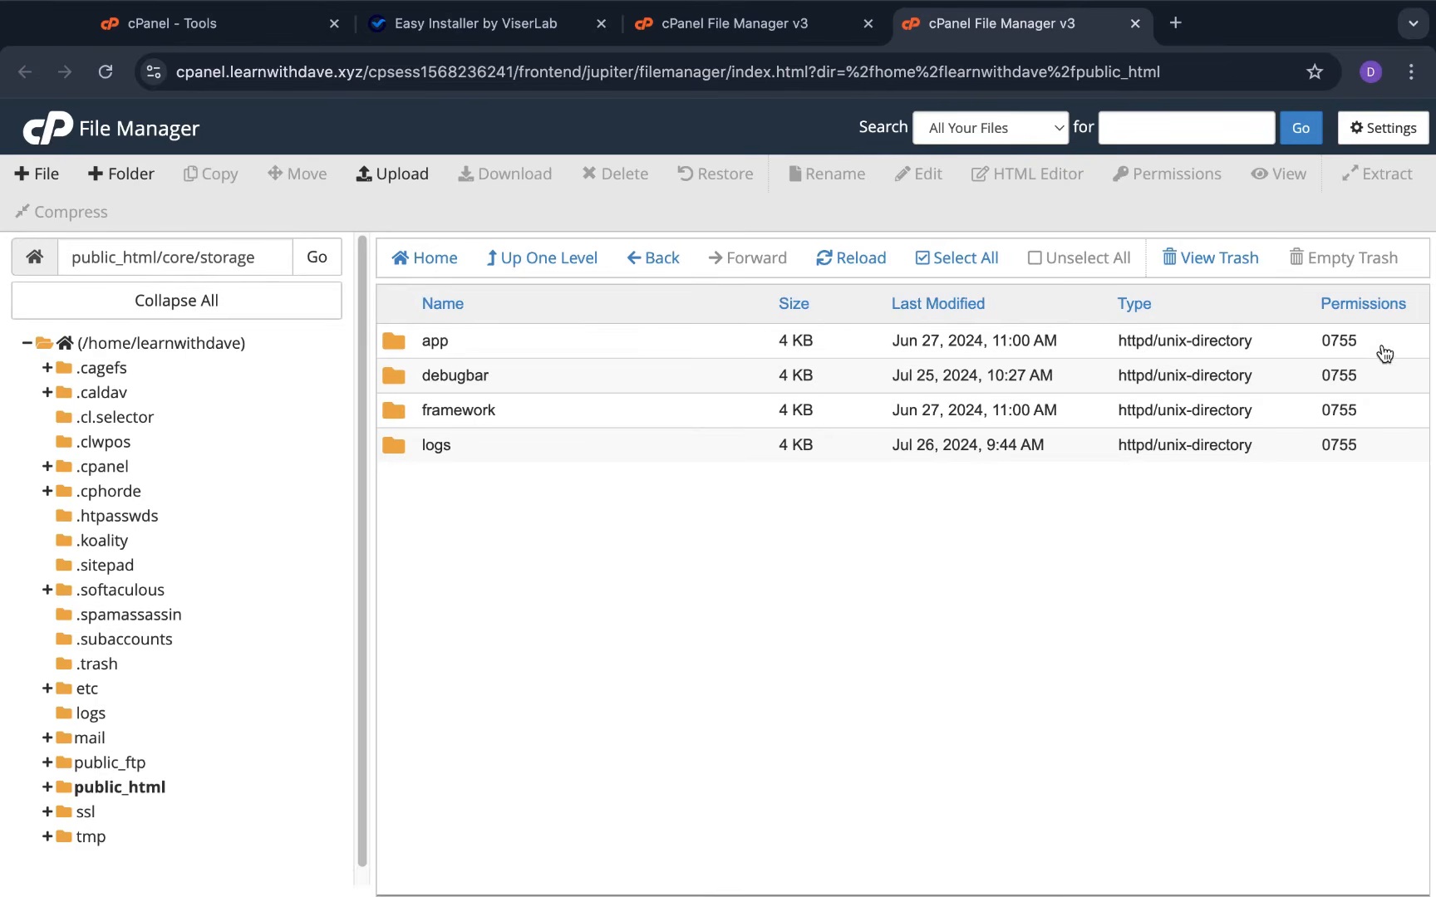
click(1329, 341)
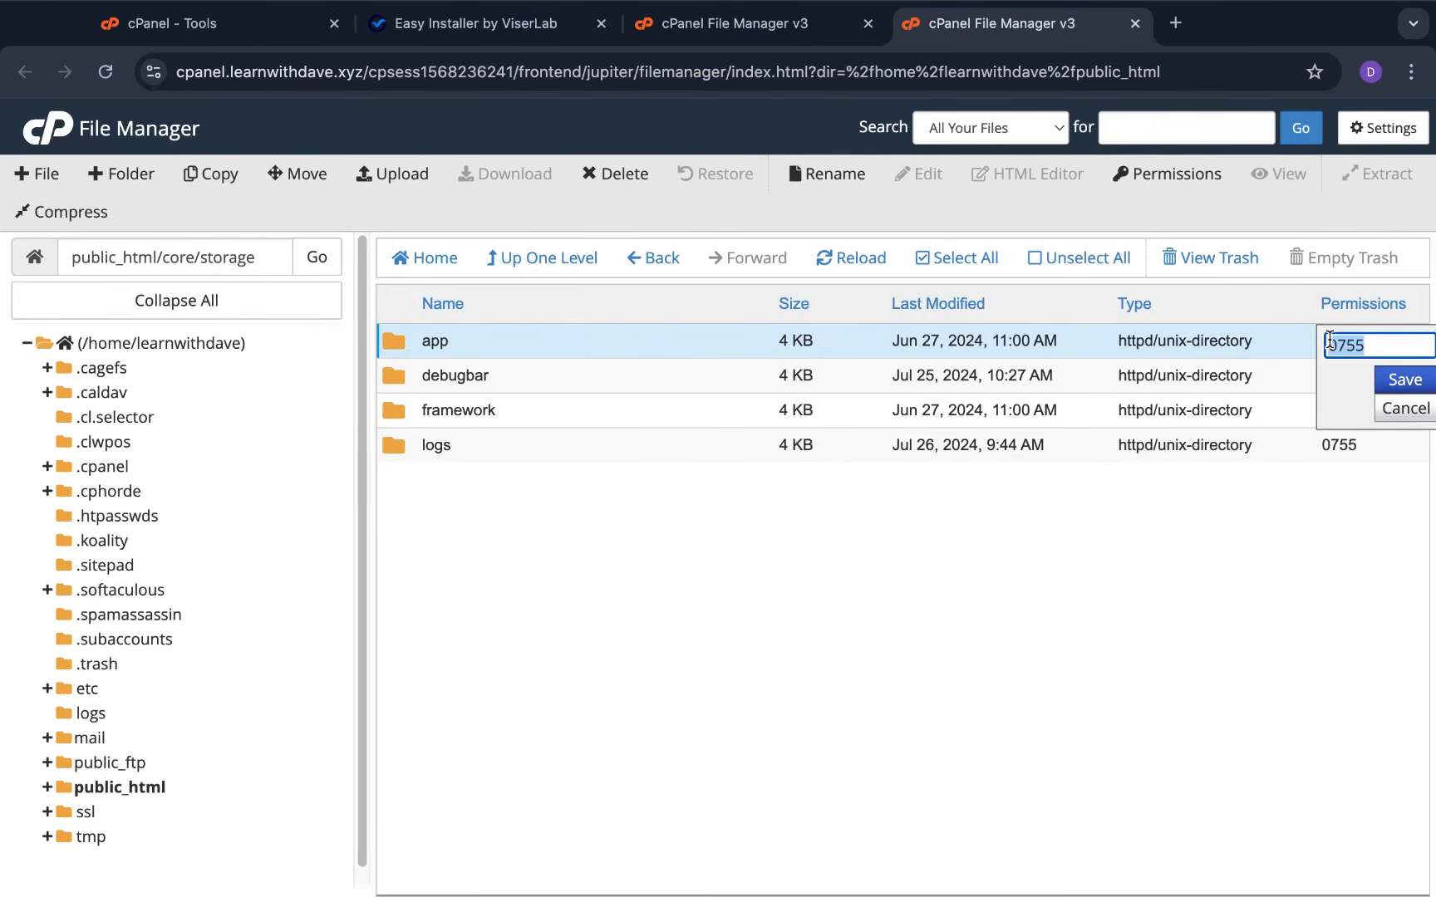
text(0775)
click(1391, 384)
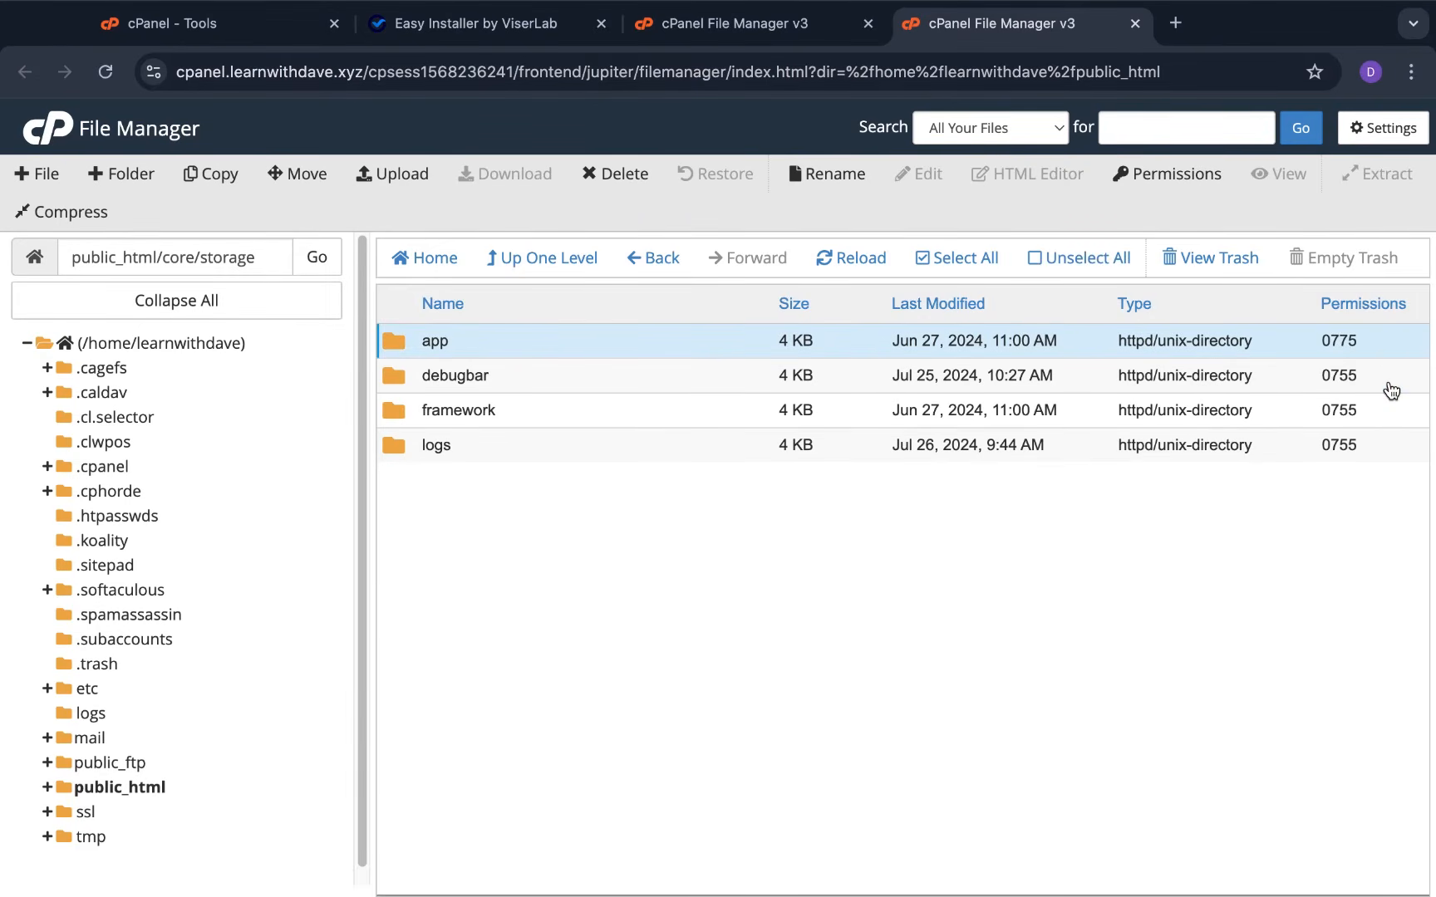
click(464, 24)
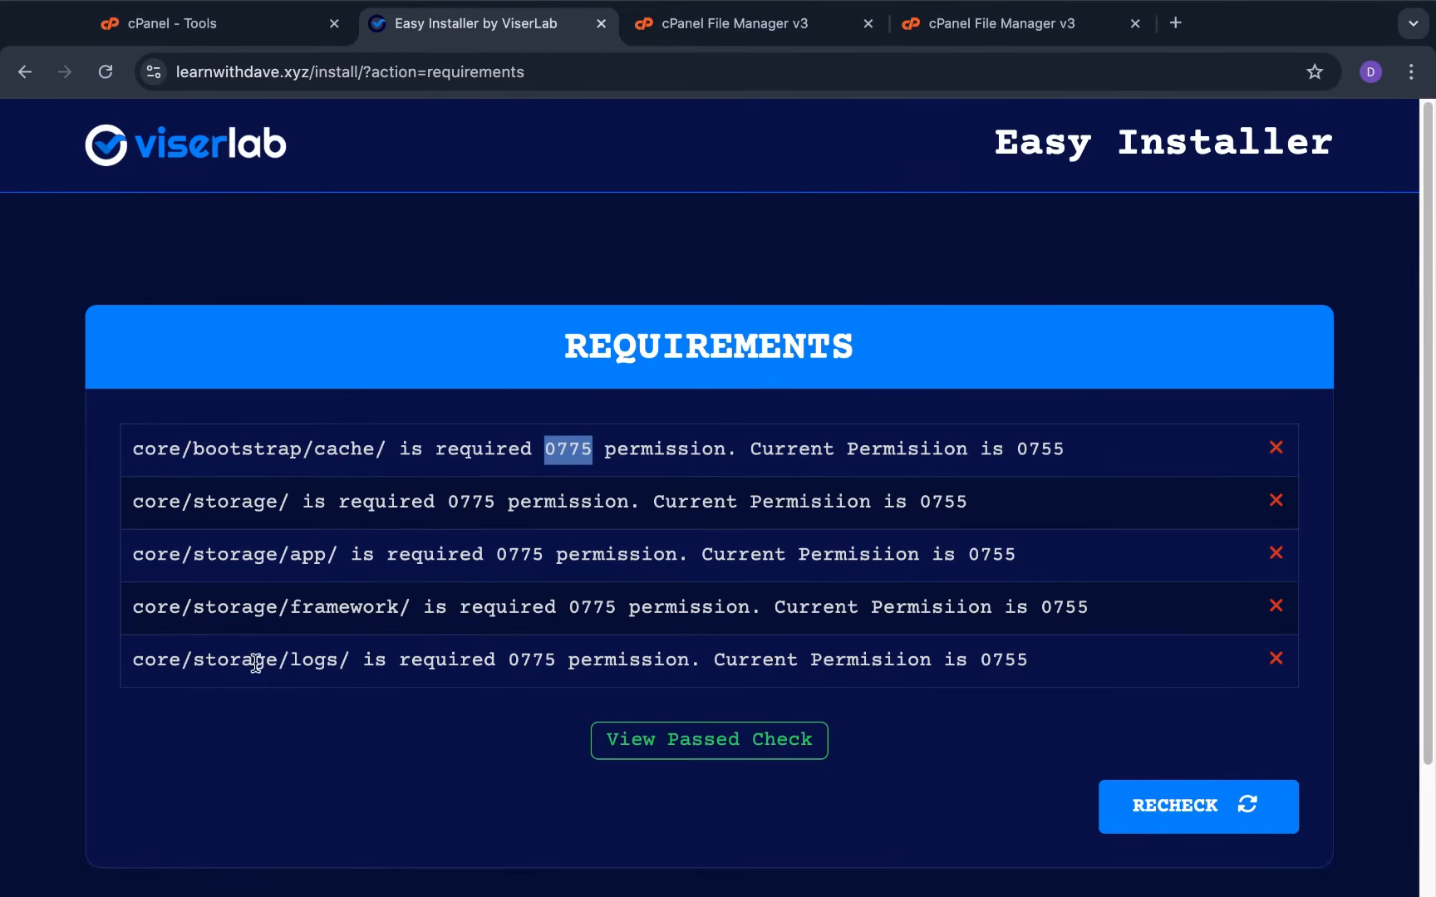
Give the storage/framework and storage/logs folders 0775 permission, then return to the requirements page
click(1005, 38)
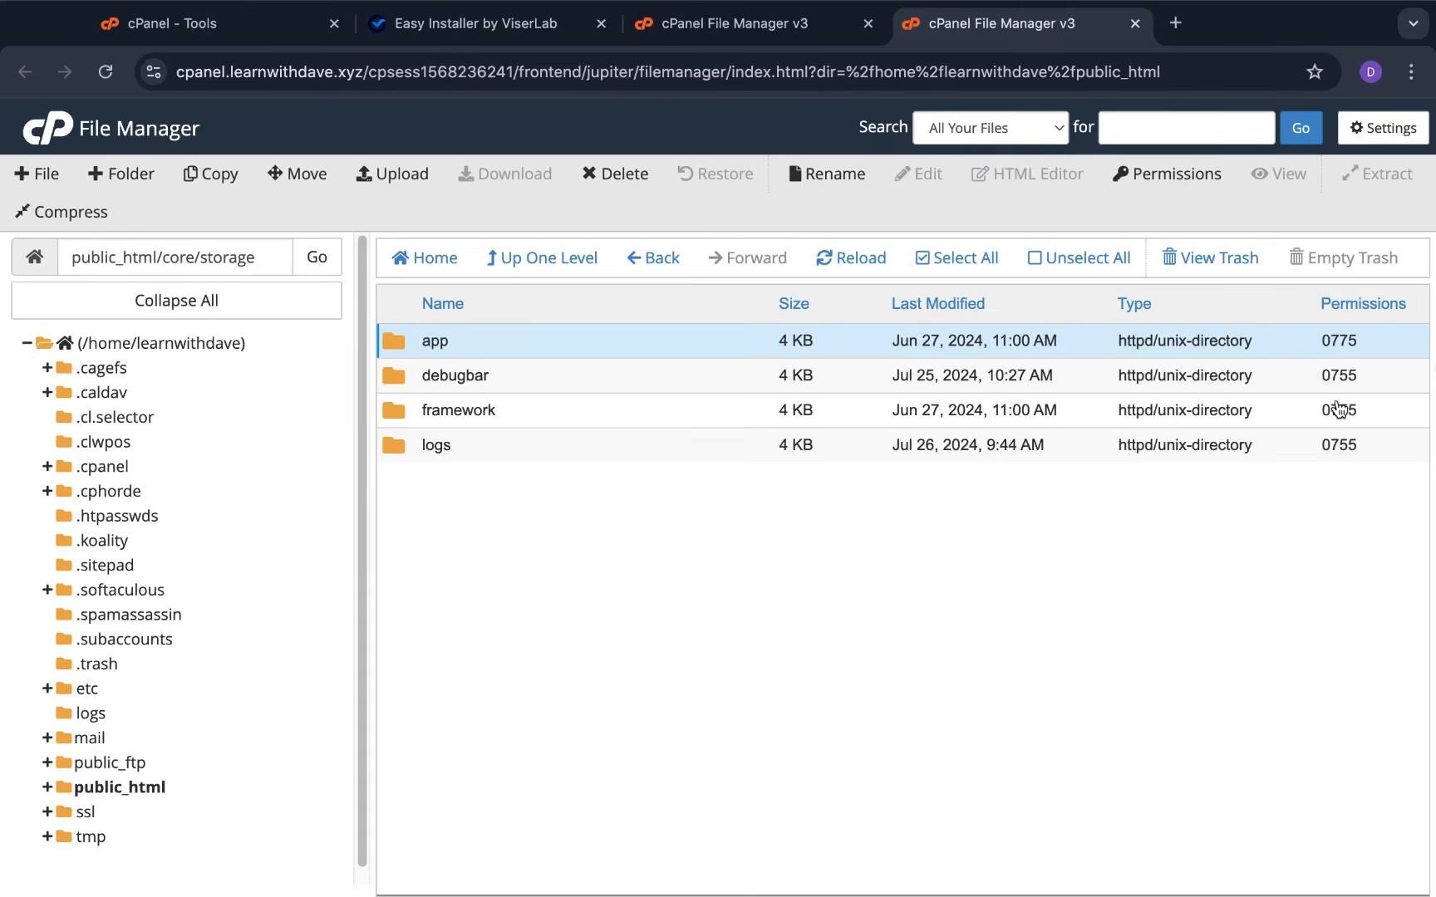
click(1338, 410)
double_click(1339, 414)
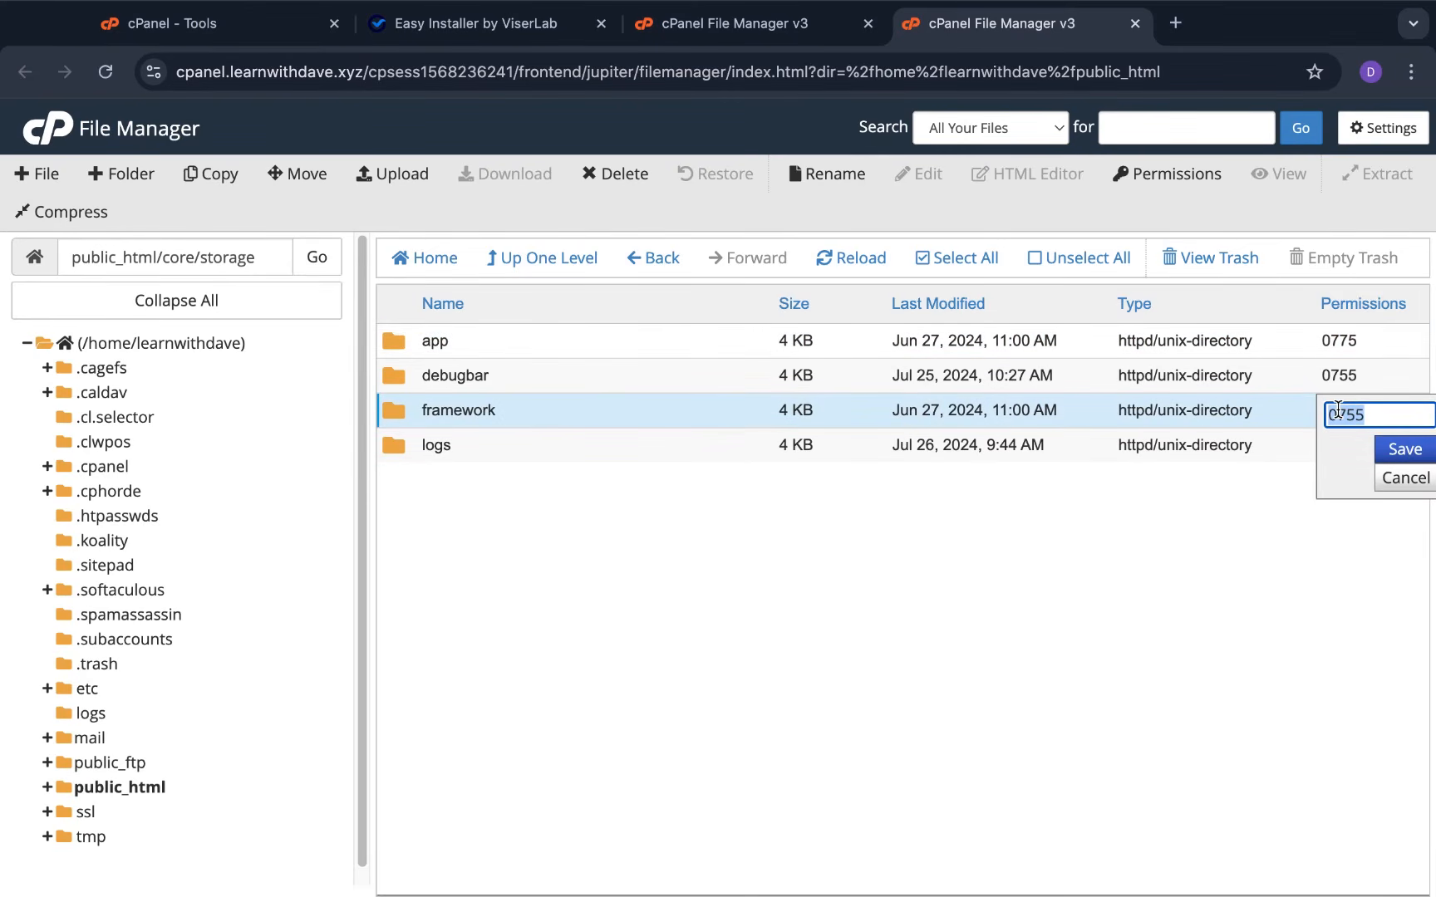
text(0775)
click(1396, 452)
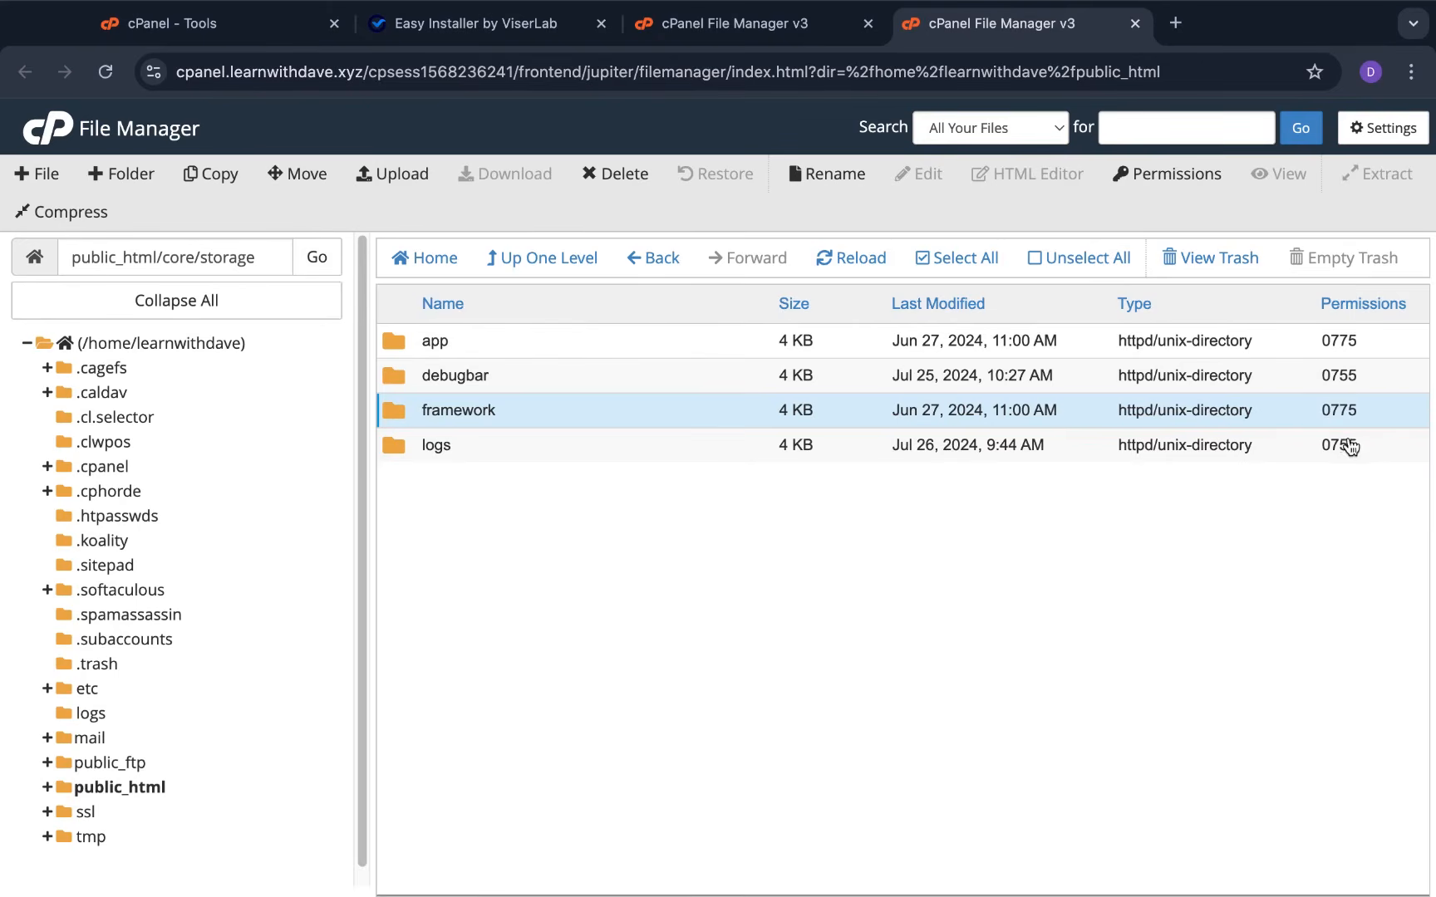
double_click(1339, 445)
text(0775)
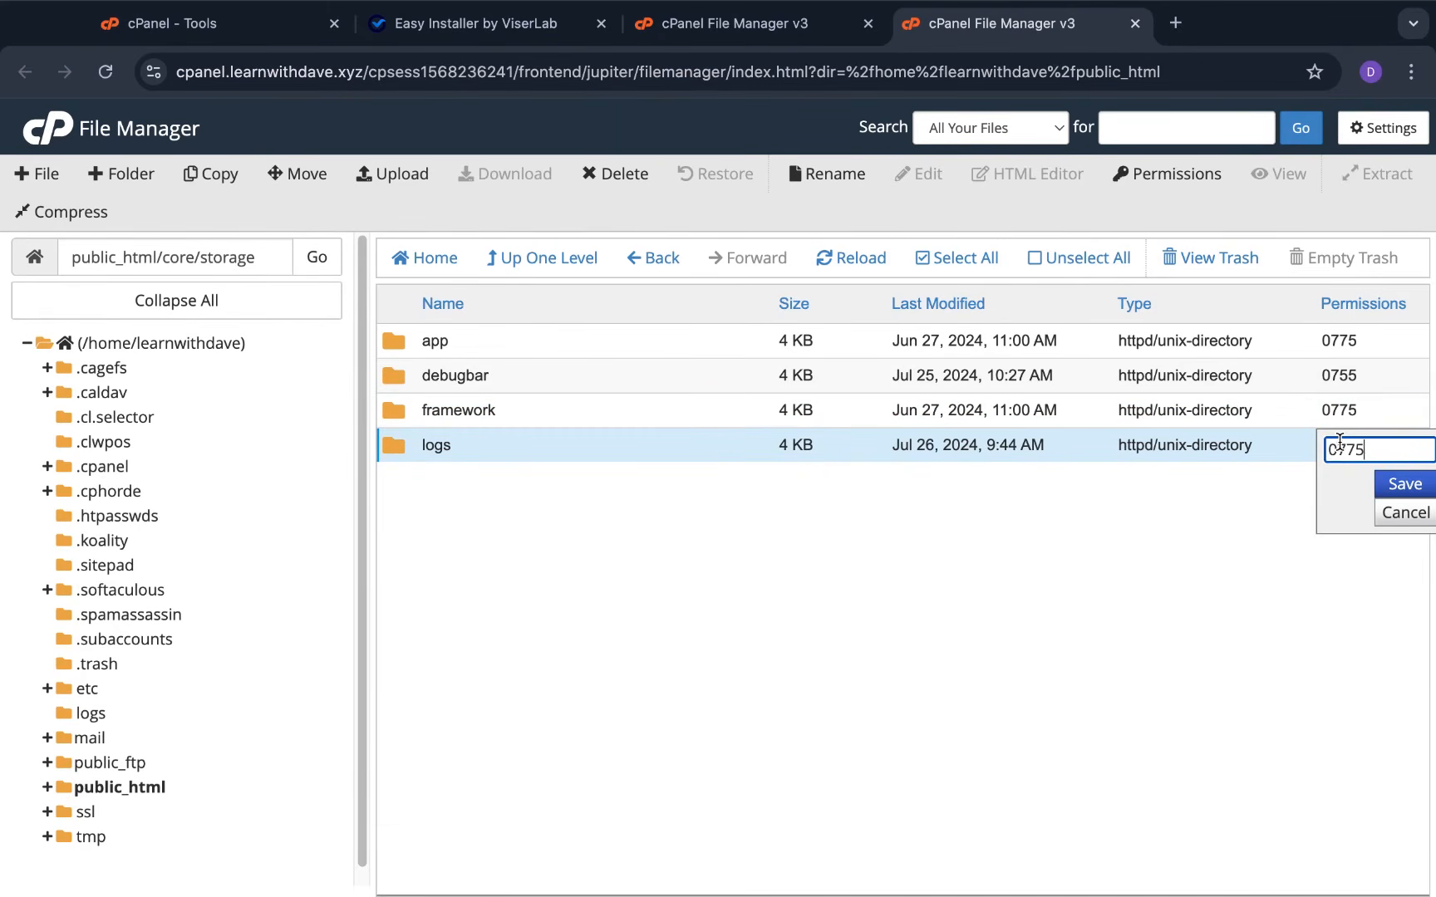
click(1402, 483)
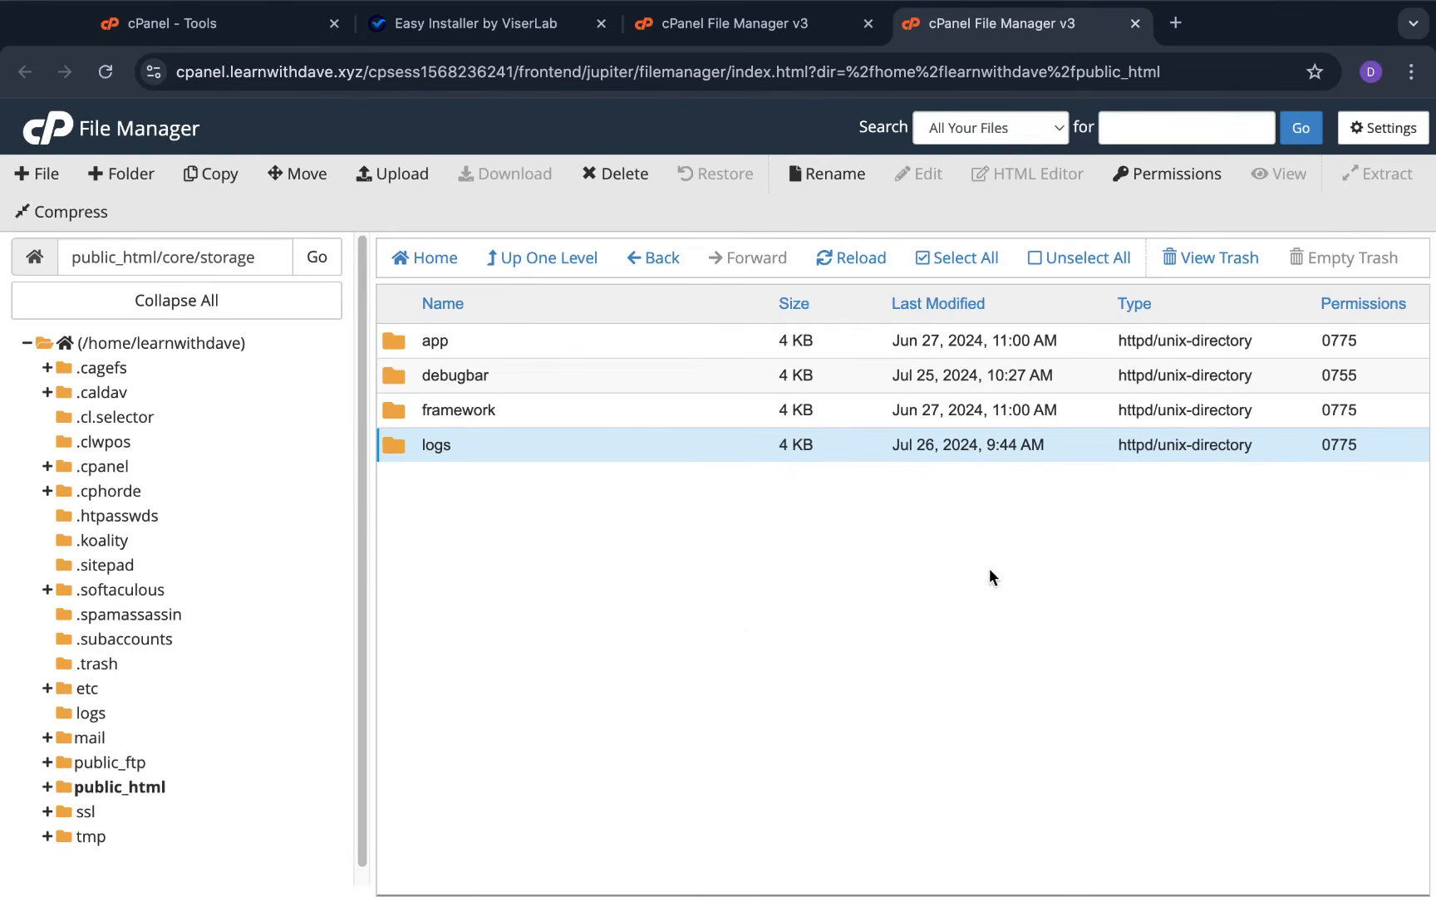
click(459, 24)
scroll(785, 670, down, 2)
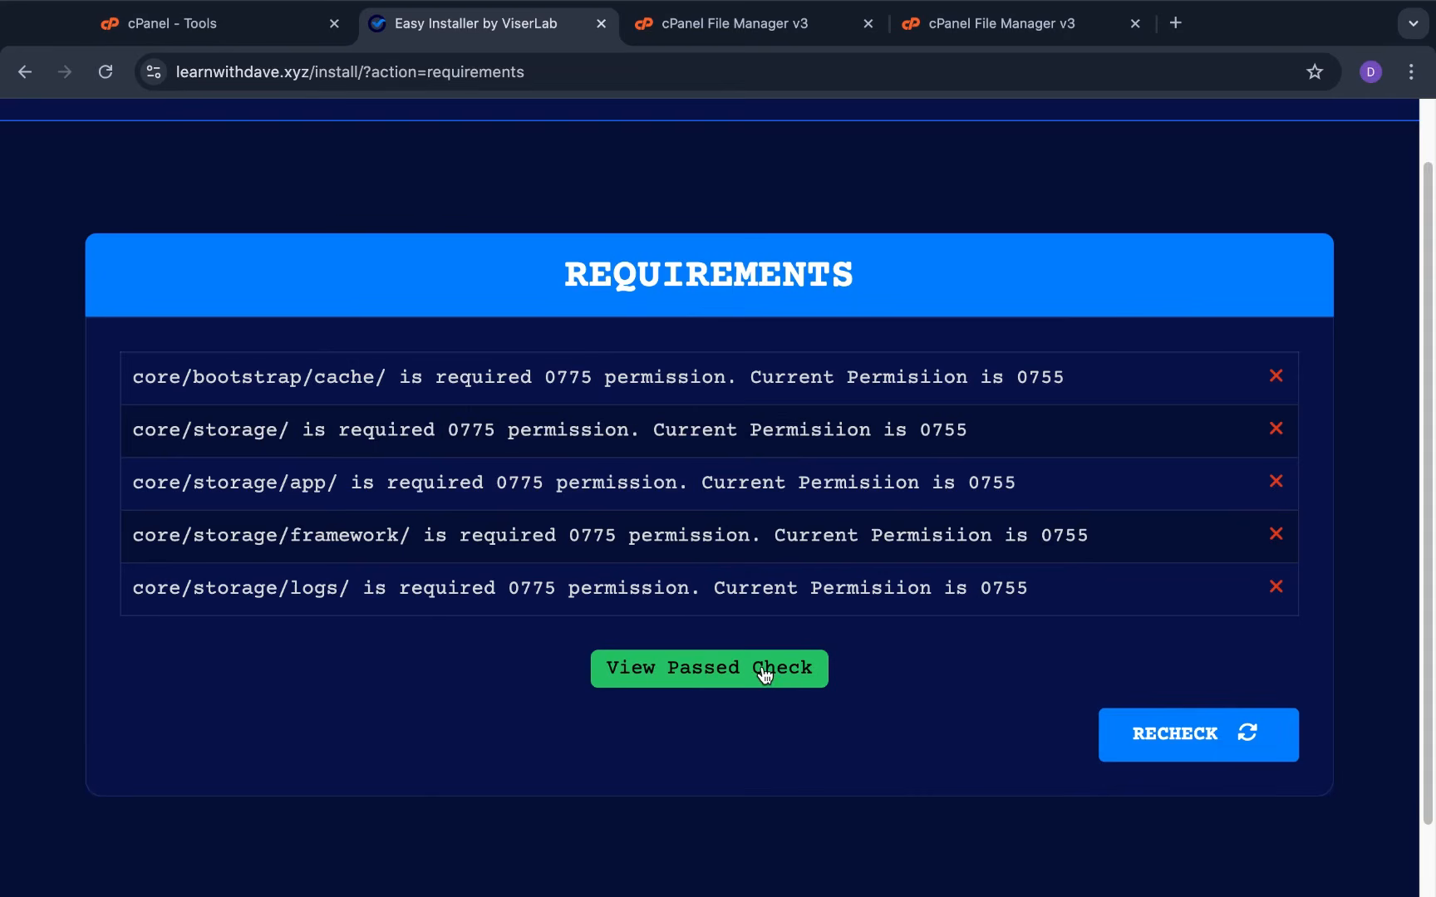
Rerun the requirements check, review the detailed results, and continue to the Information page
click(1206, 750)
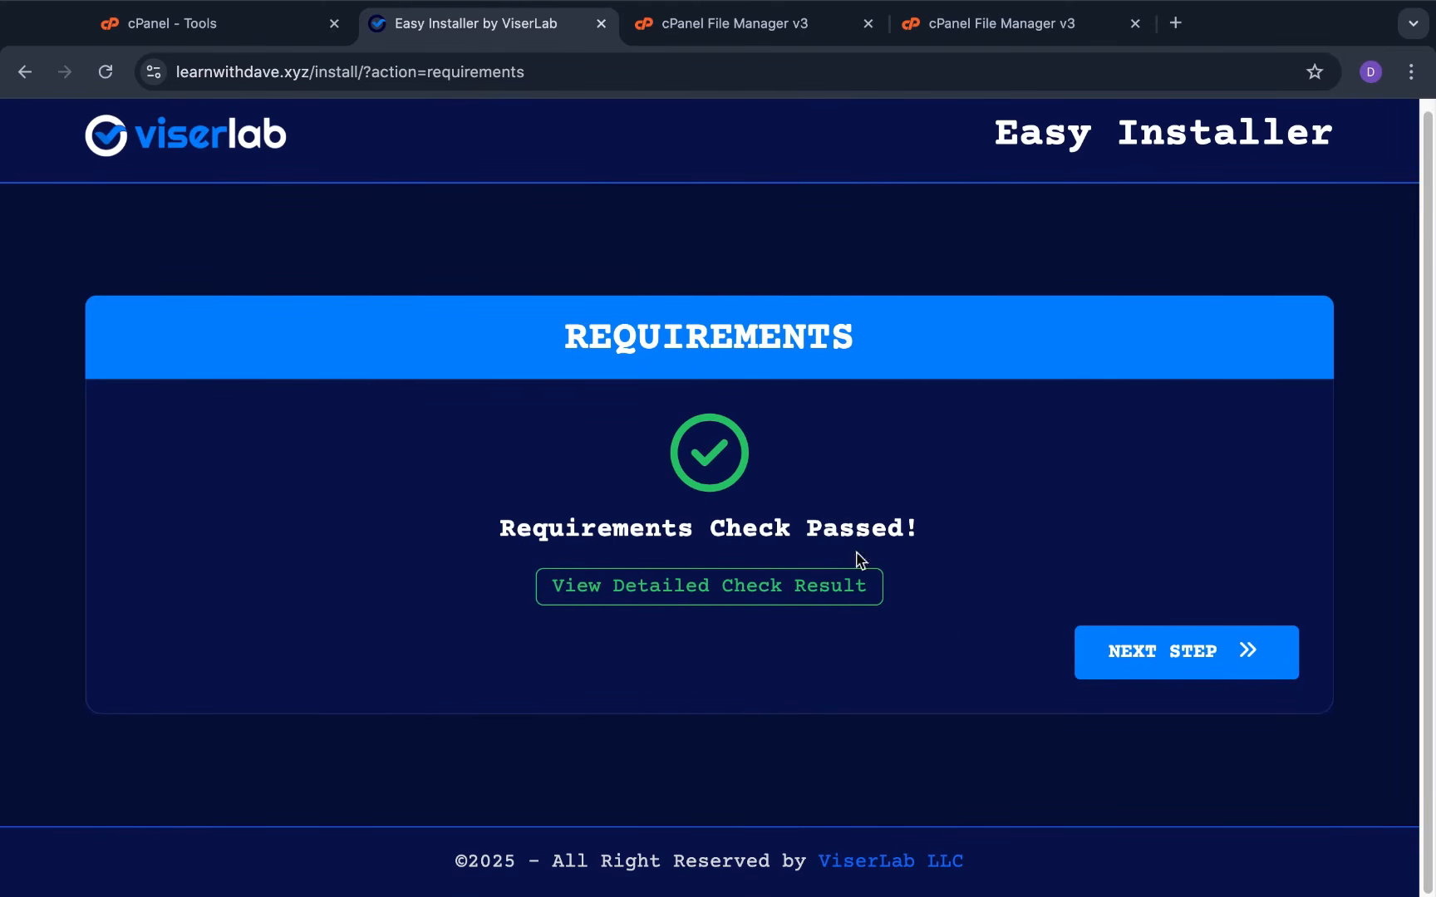
click(785, 603)
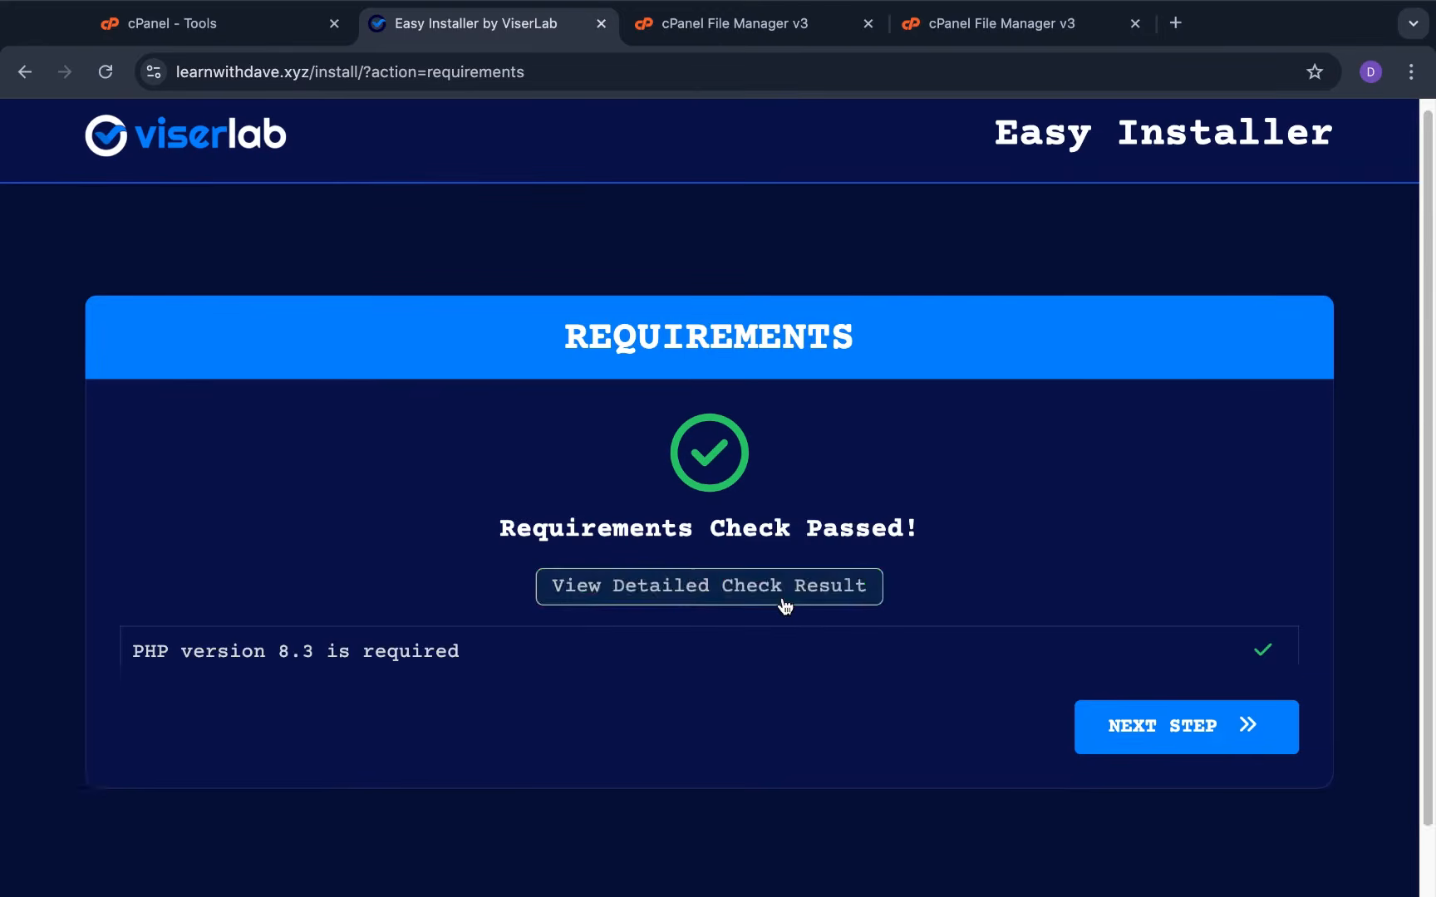
scroll(781, 600, down, 15)
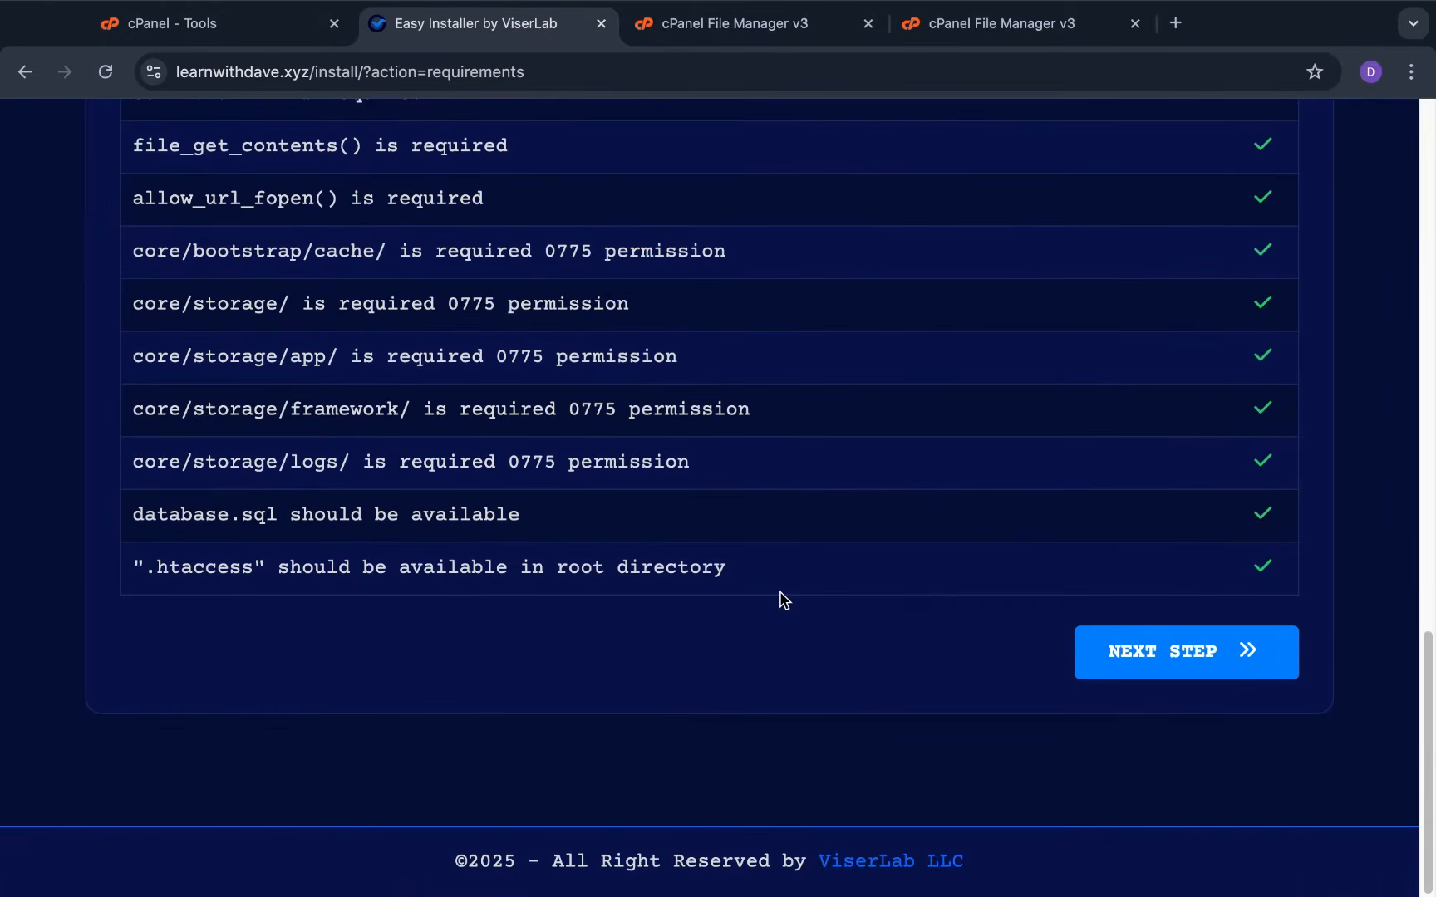
scroll(780, 600, up, 15)
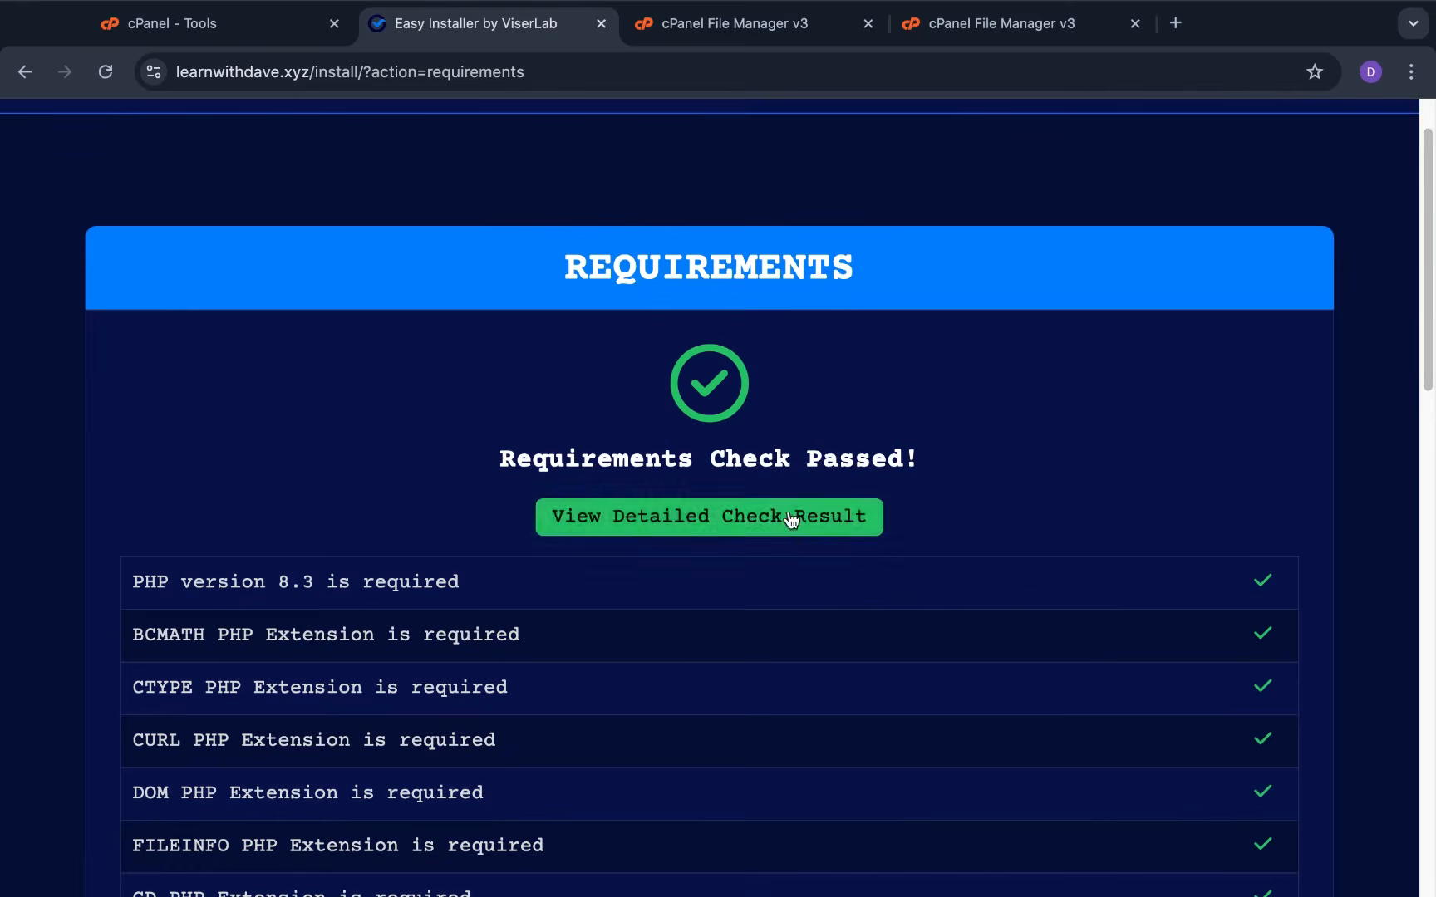
click(790, 520)
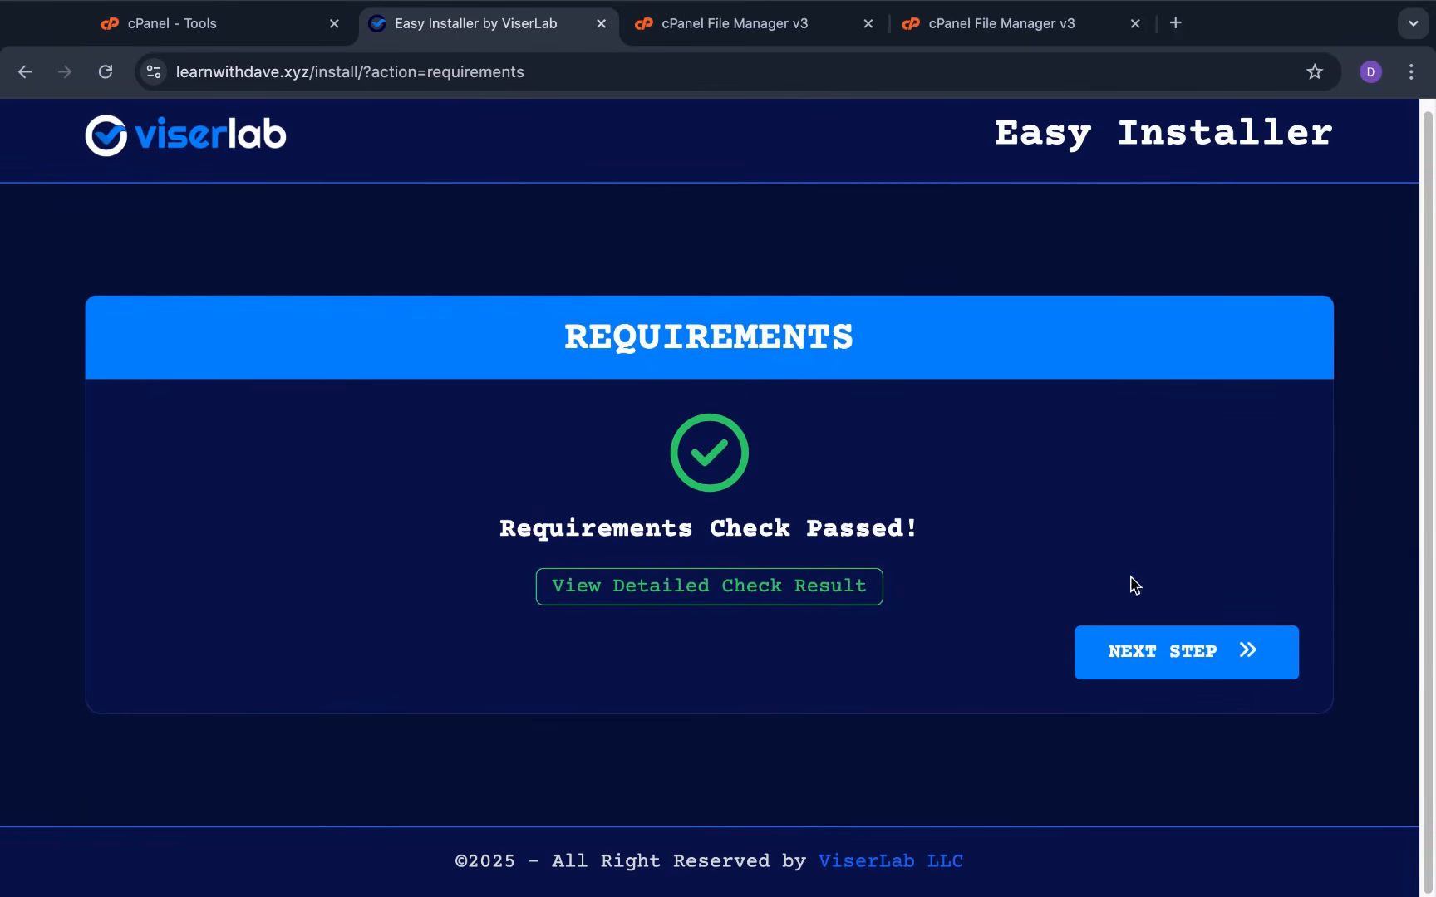
click(1173, 652)
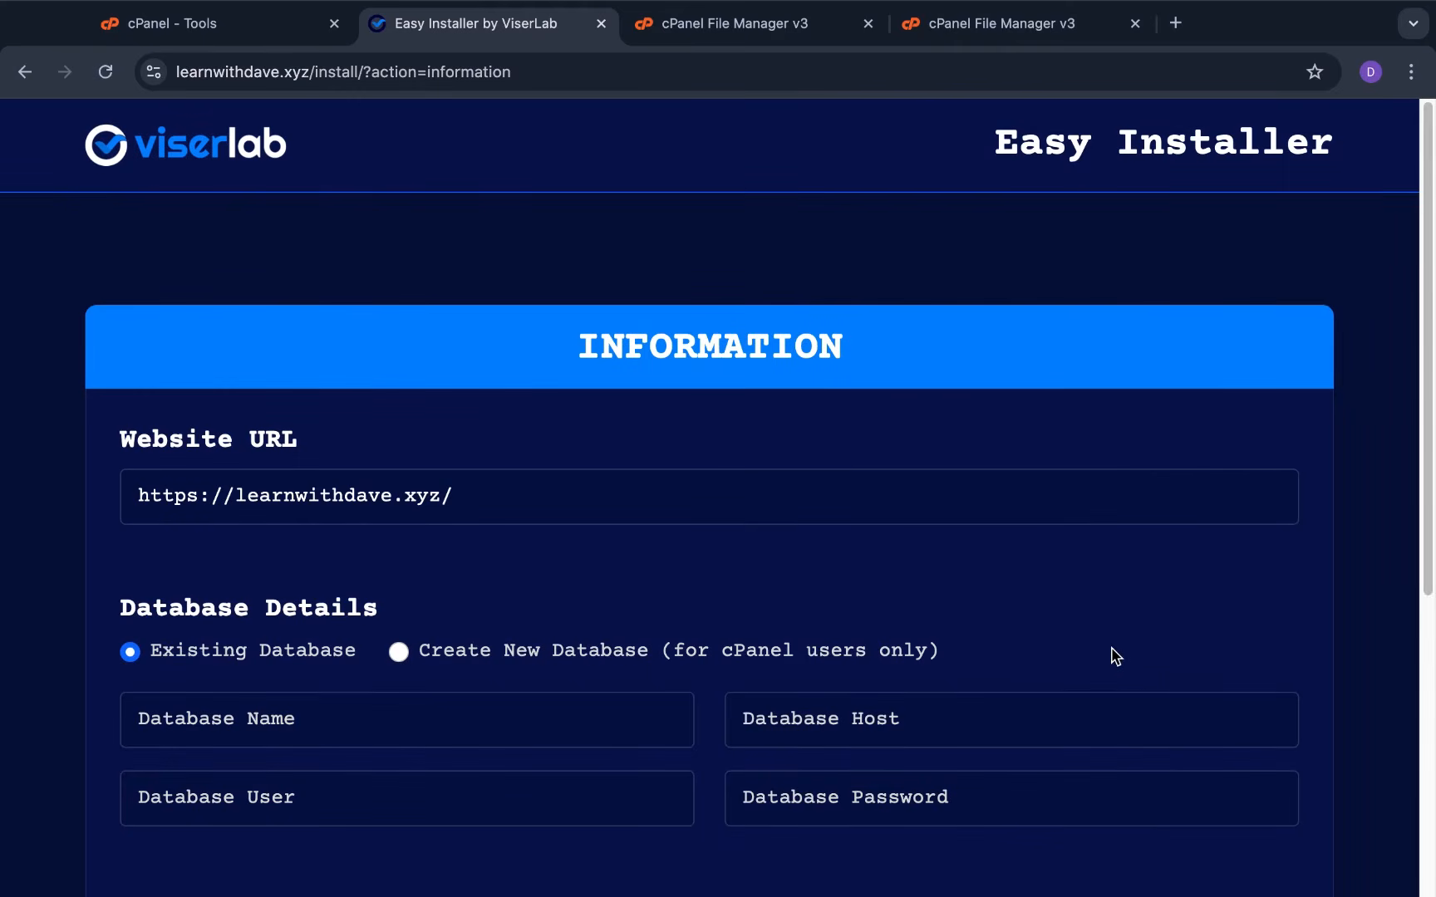
Scroll down the Information form and enter localhost as the Database Host
scroll(1029, 638, down, 1)
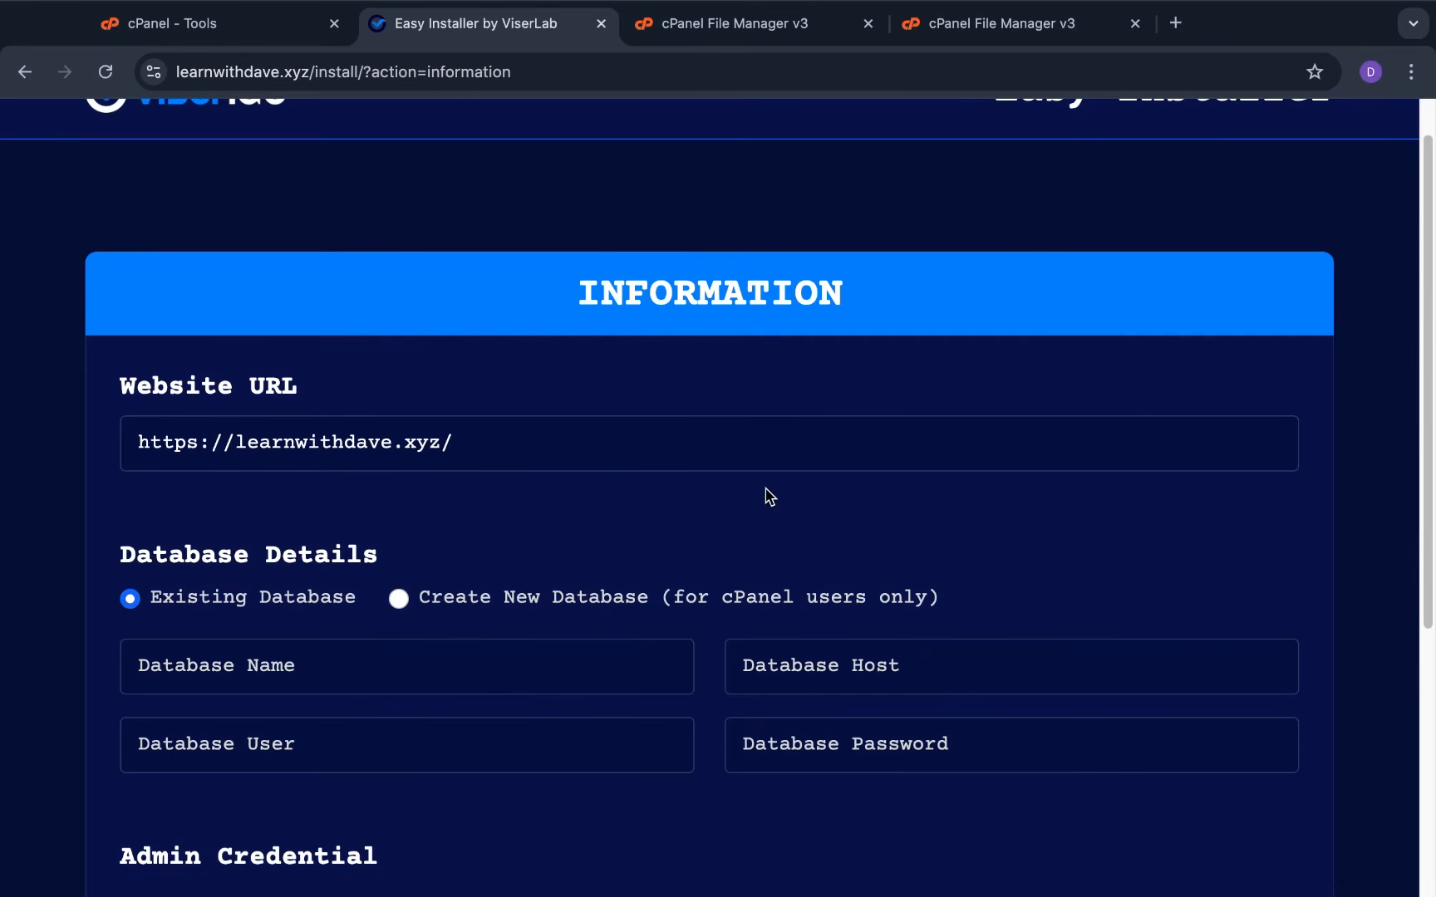
scroll(914, 496, down, 5)
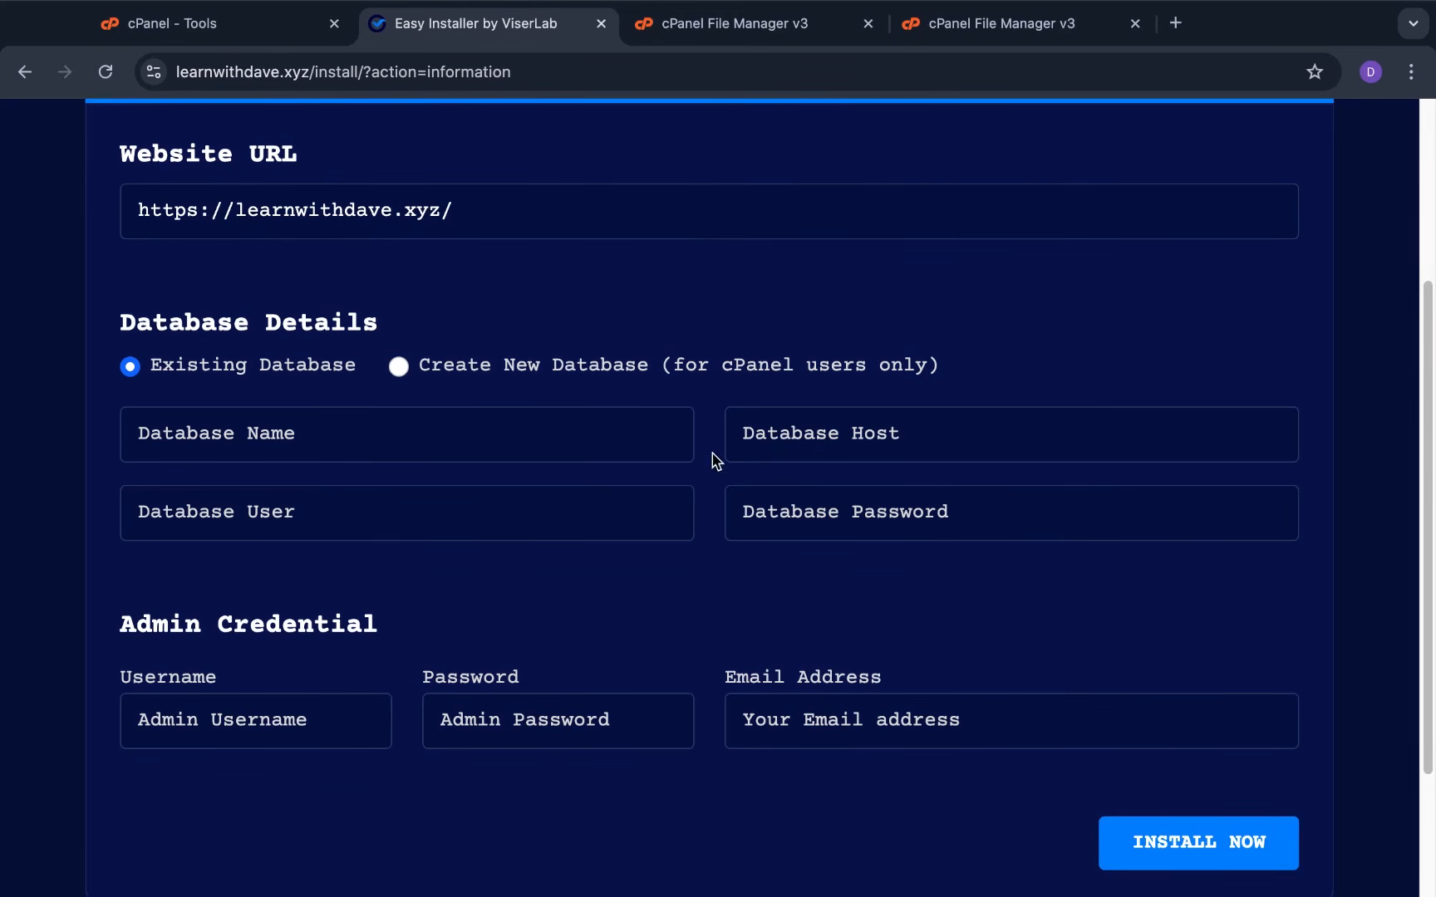
click(984, 451)
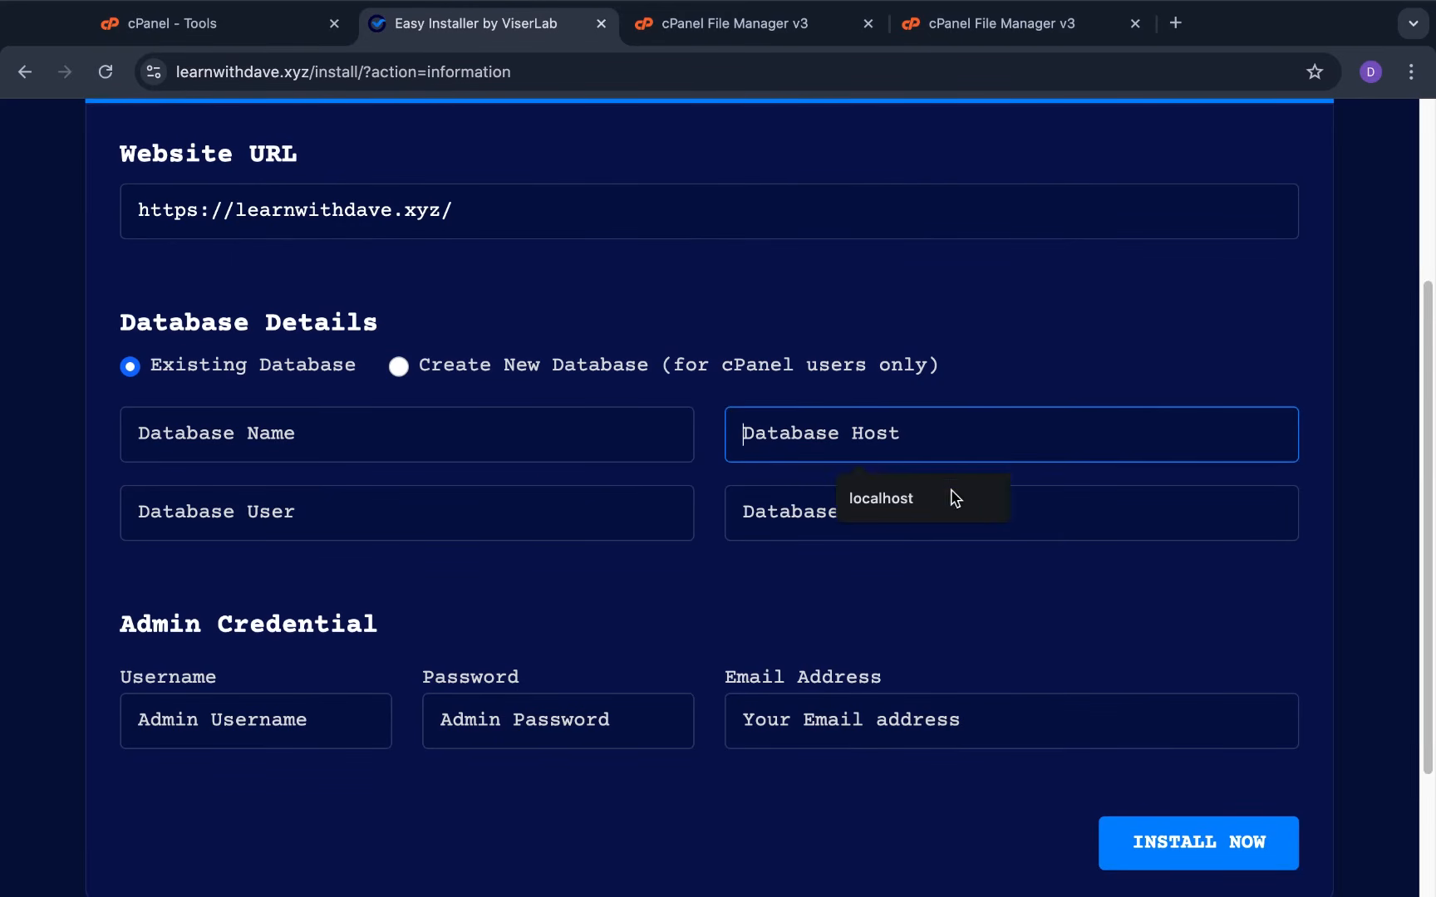
click(929, 498)
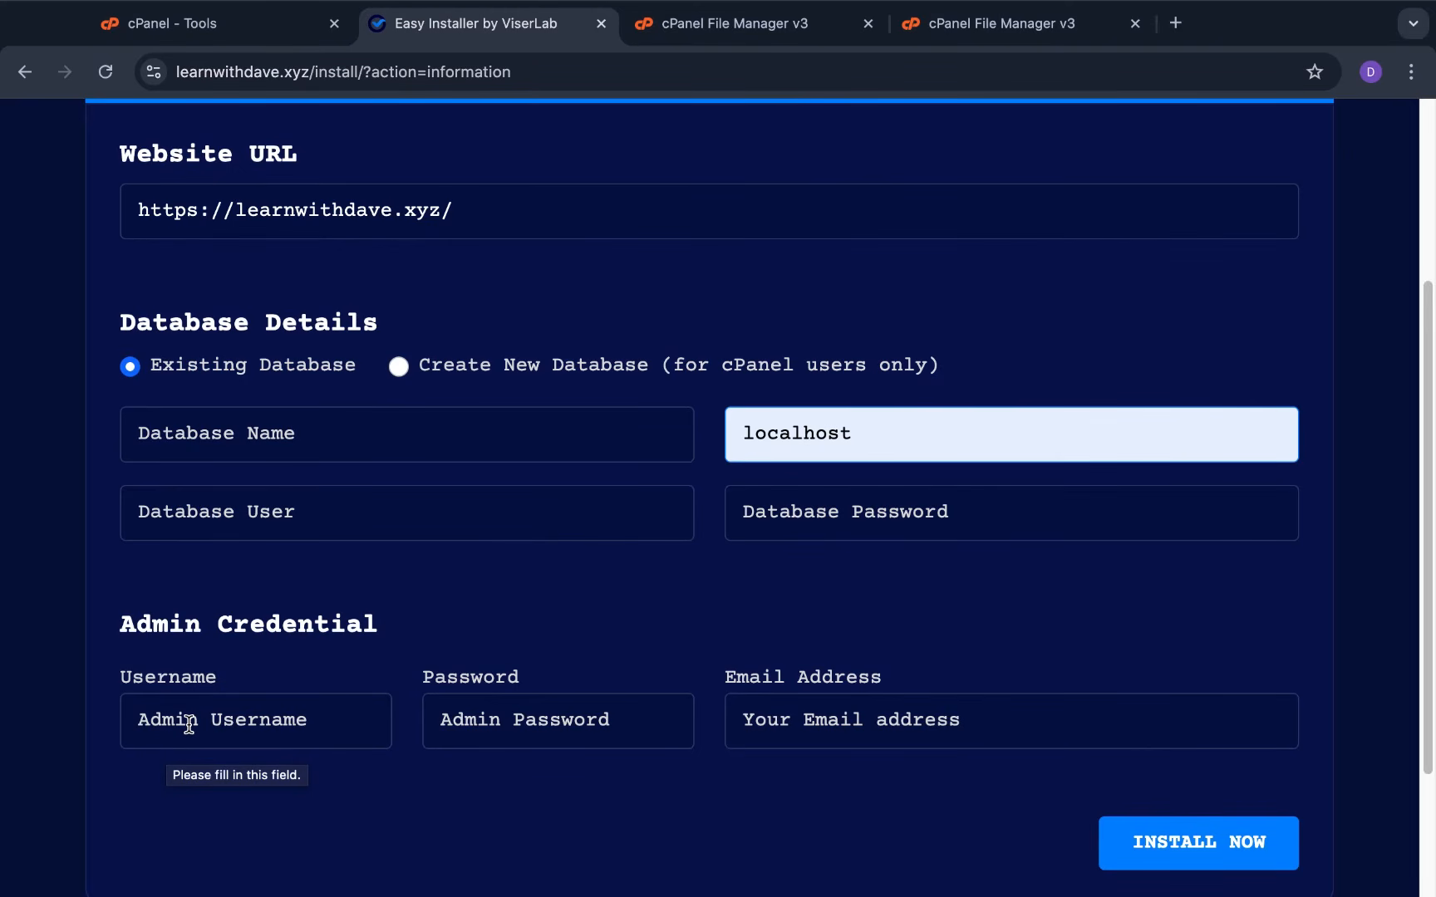
Move into the admin Password and Email Address fields, dismissing the saved email suggestions
click(515, 739)
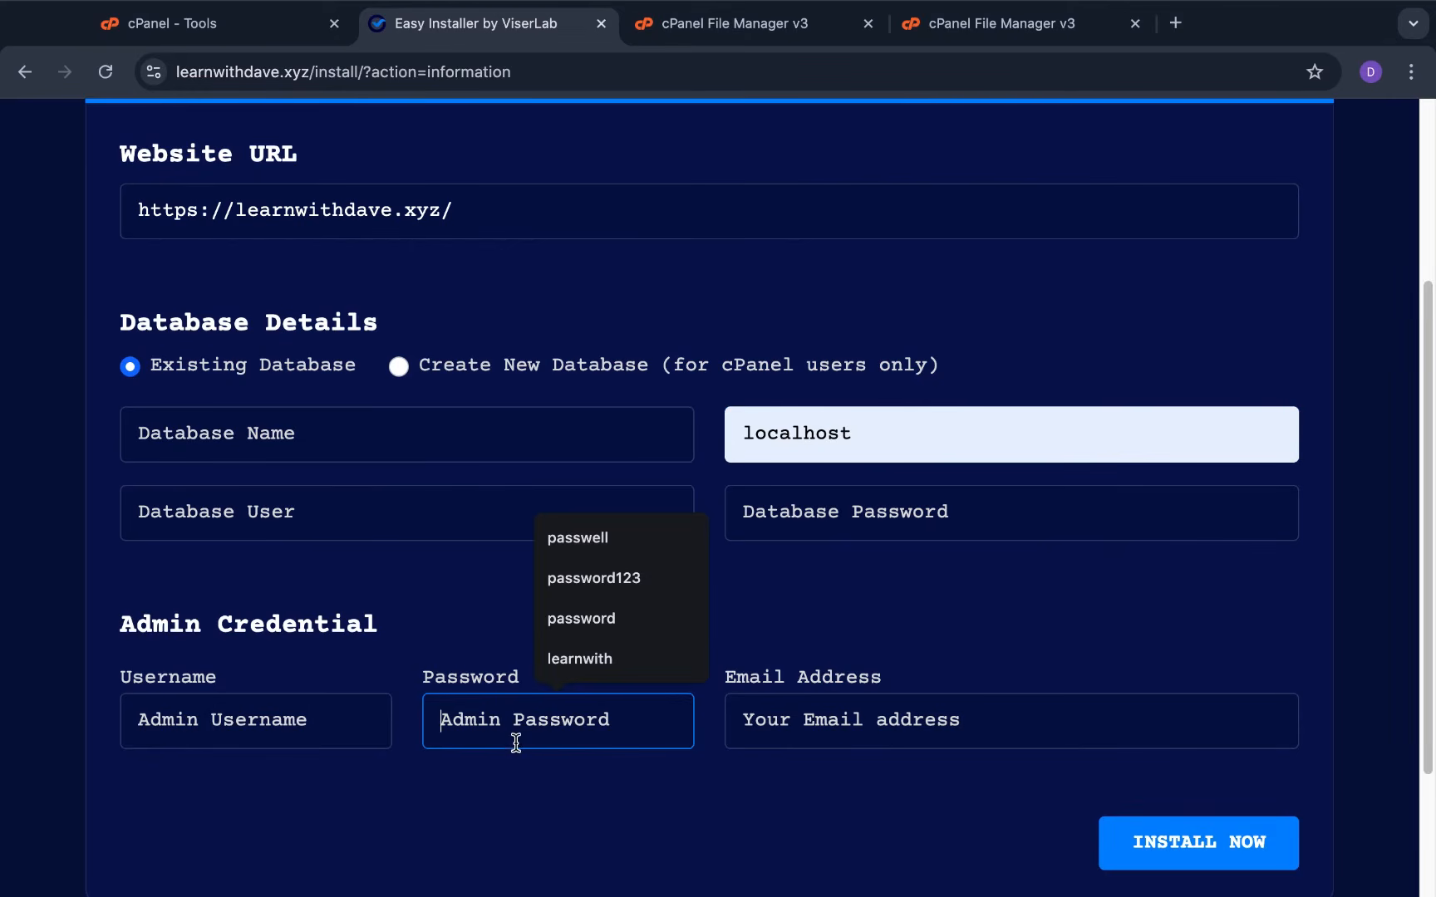
click(859, 740)
click(810, 806)
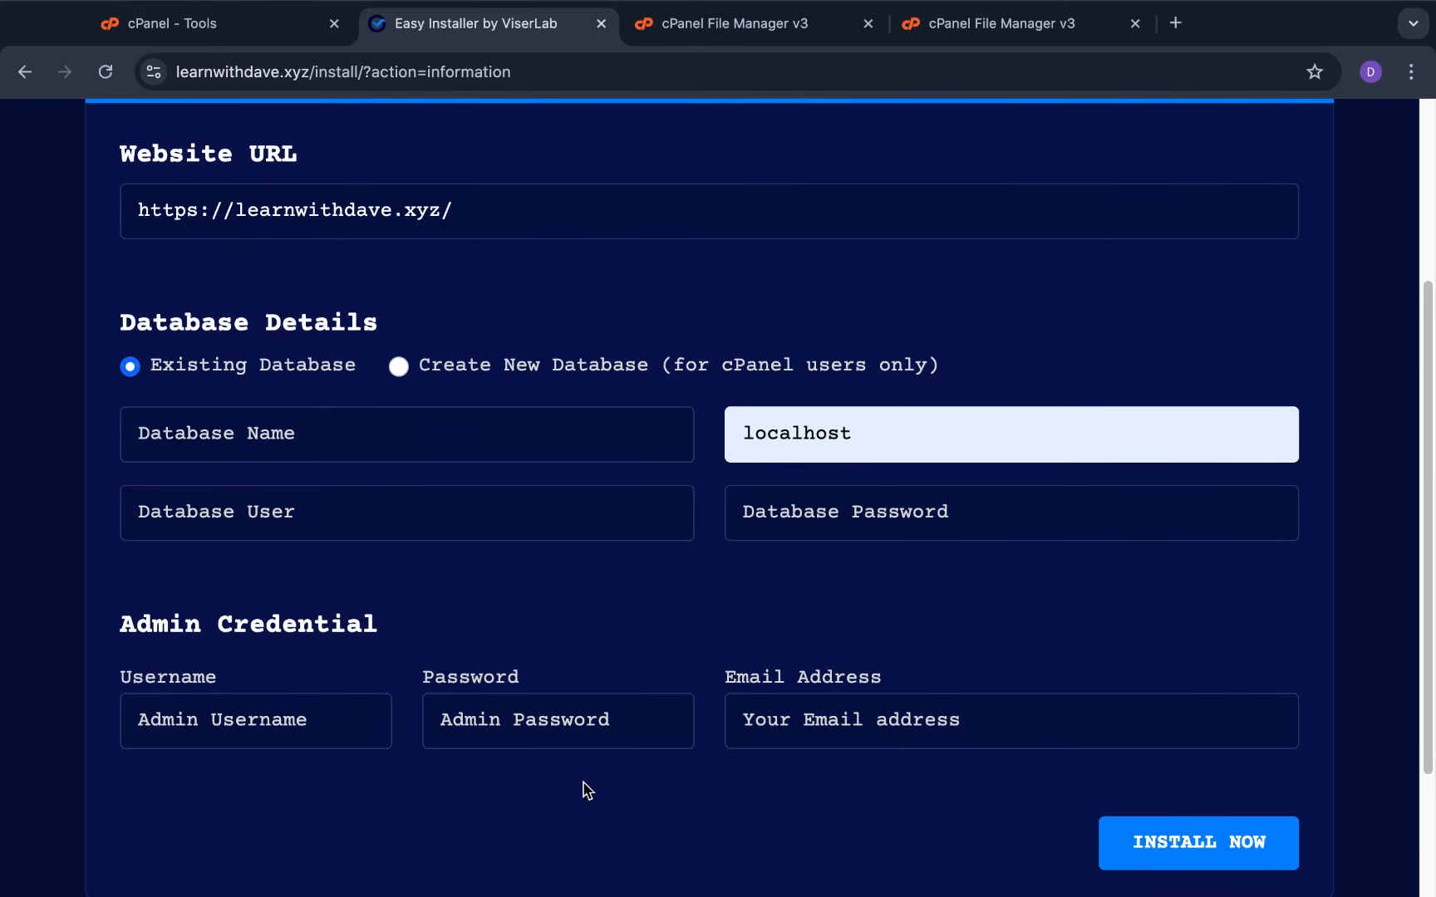
scroll(490, 658, up, 1)
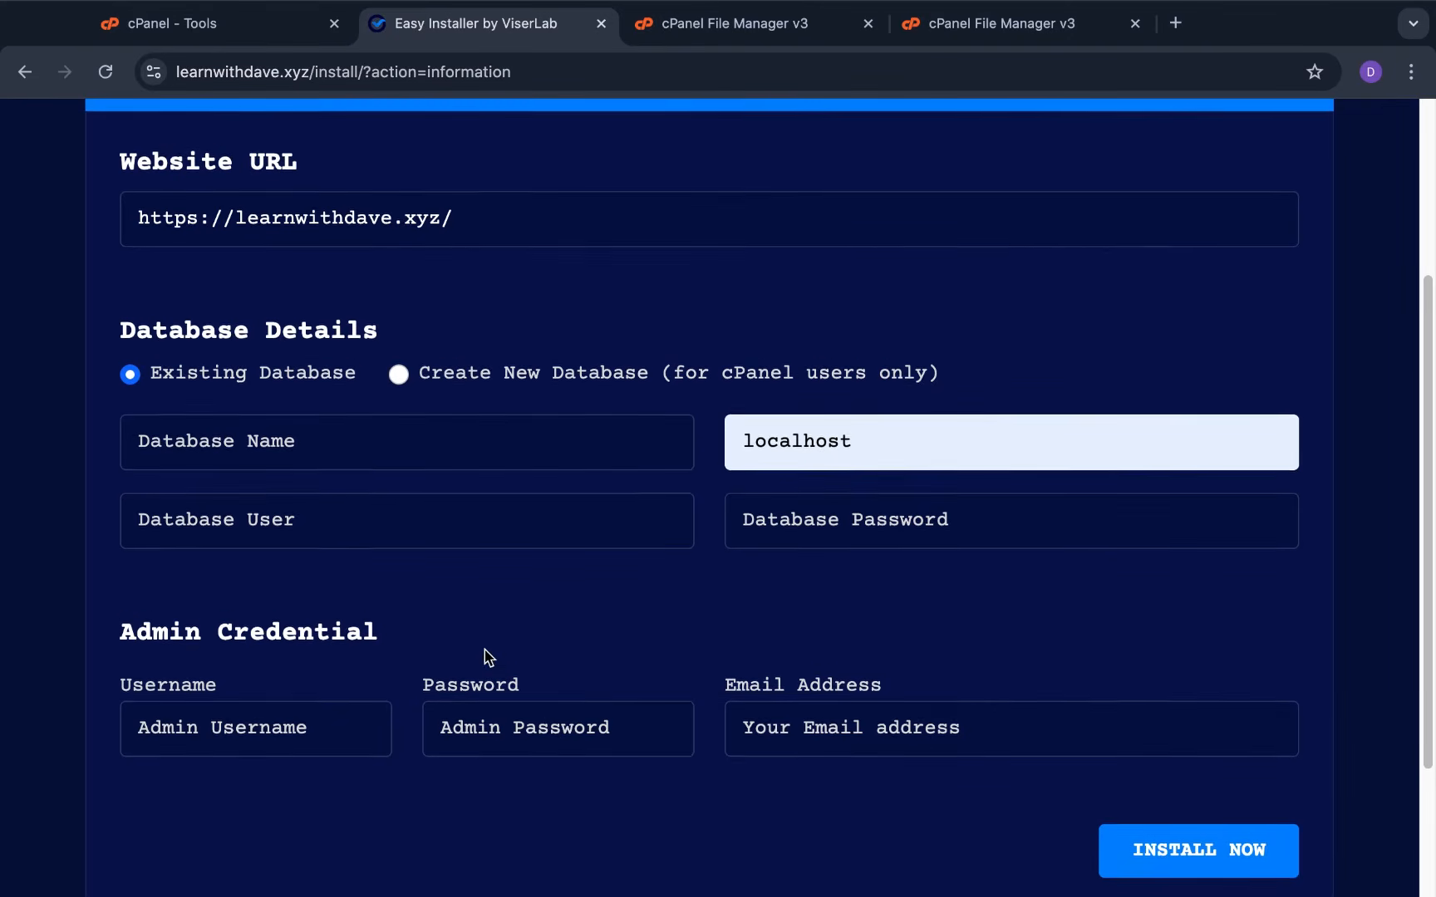
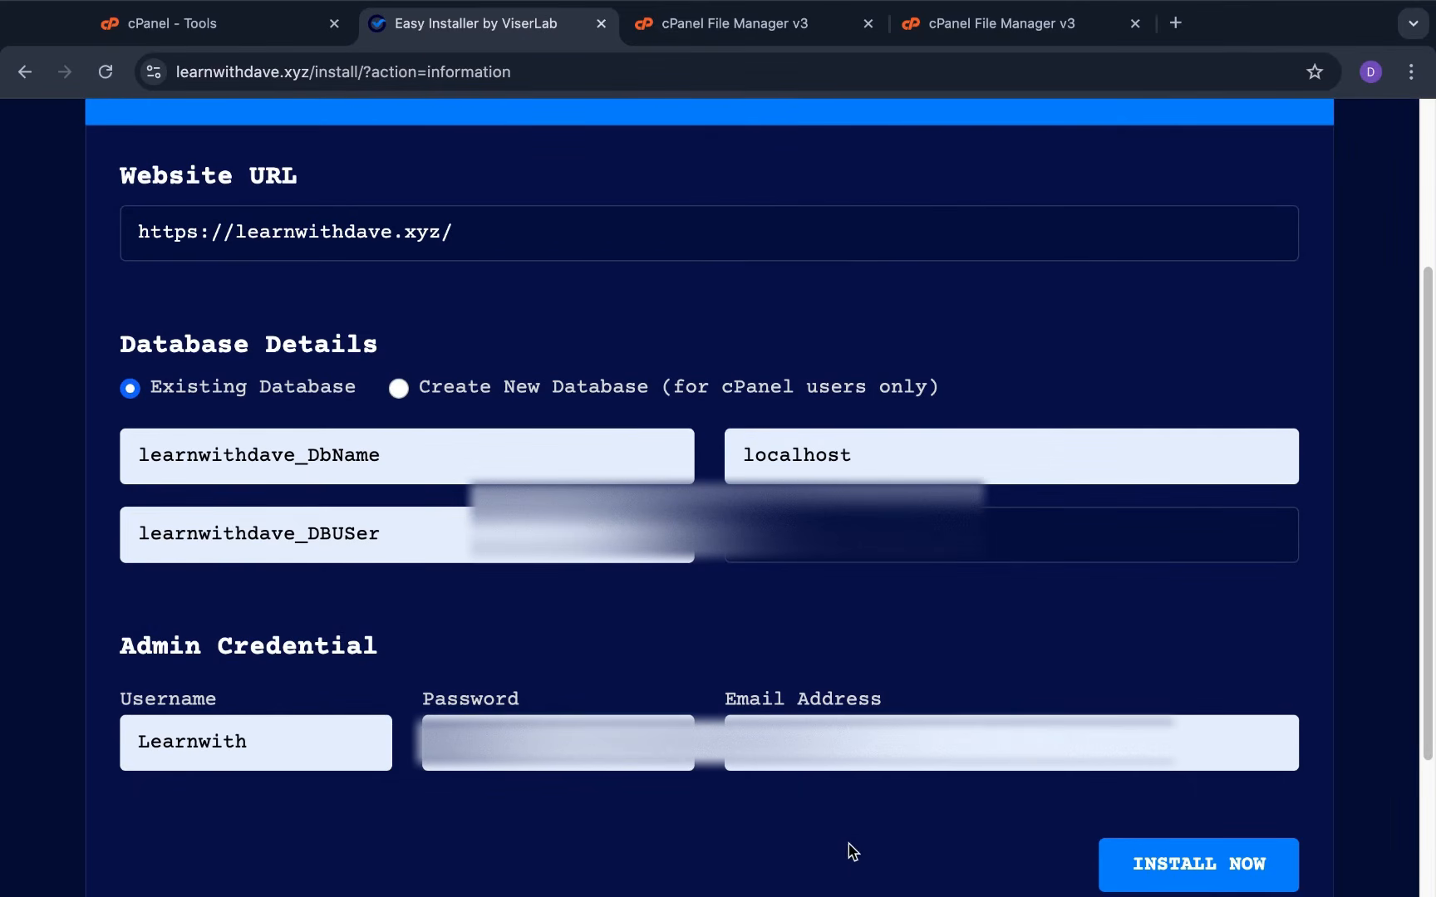
Submit the installer form with the entered database and admin details to install FoodLab
click(1213, 869)
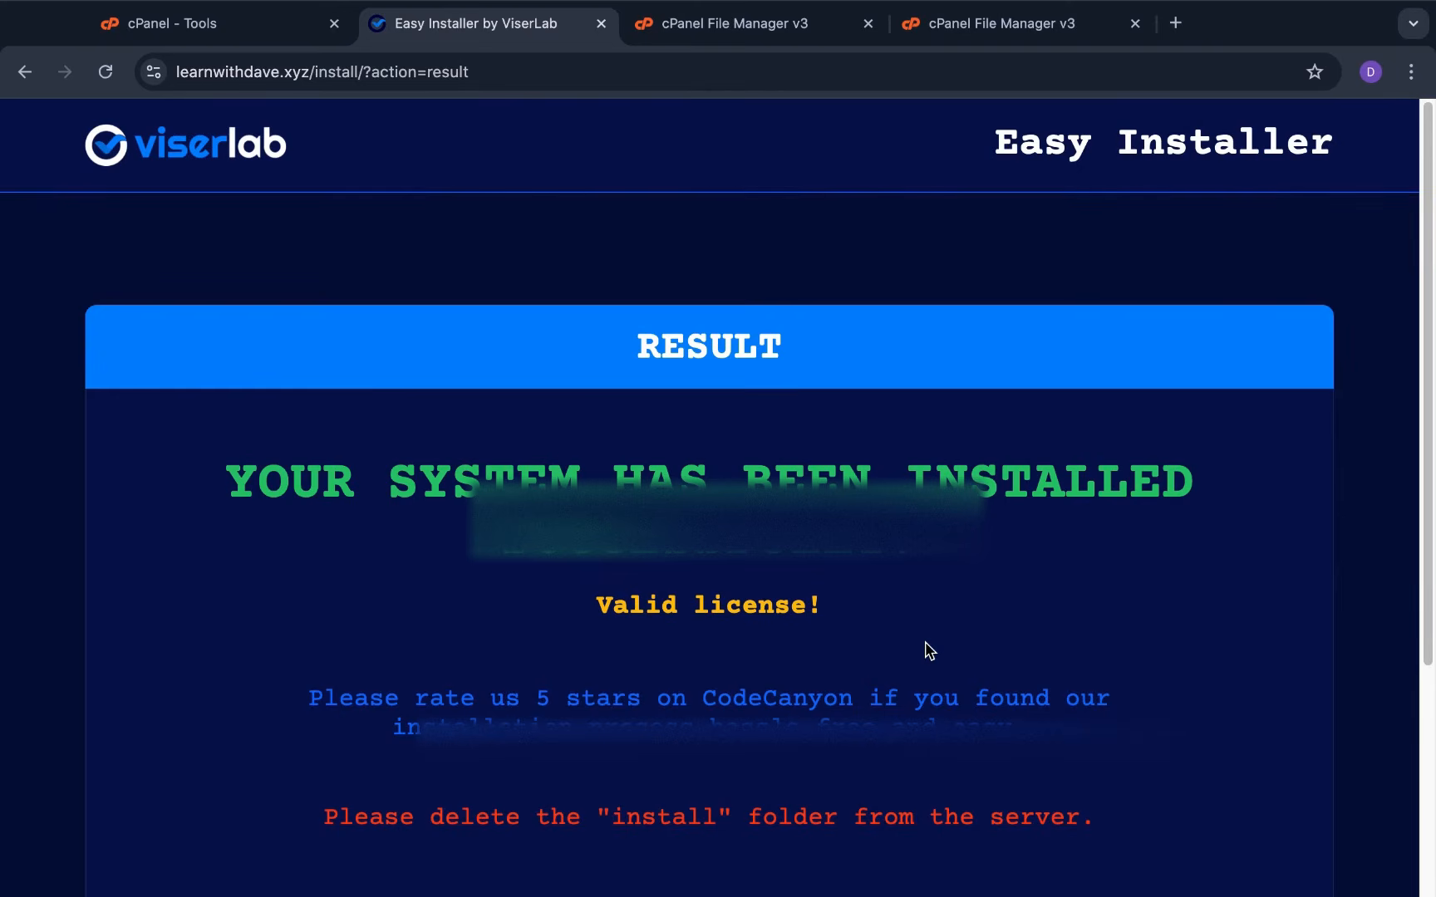
Follow GO TO WEBSITE AND ACTIVATE from the result page to the live FoodLab site
scroll(929, 651, down, 4)
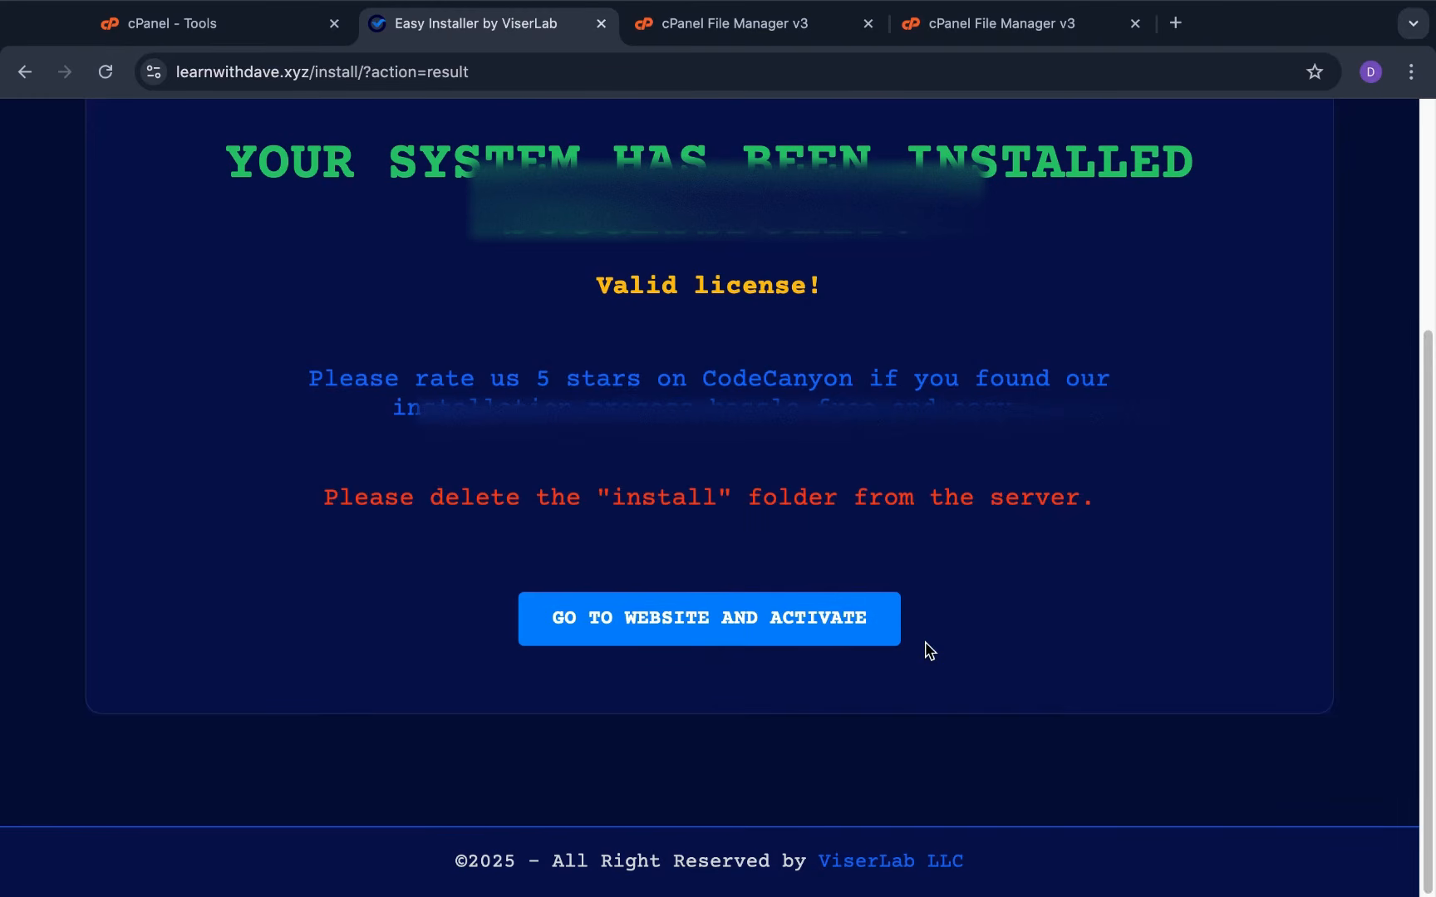
click(839, 645)
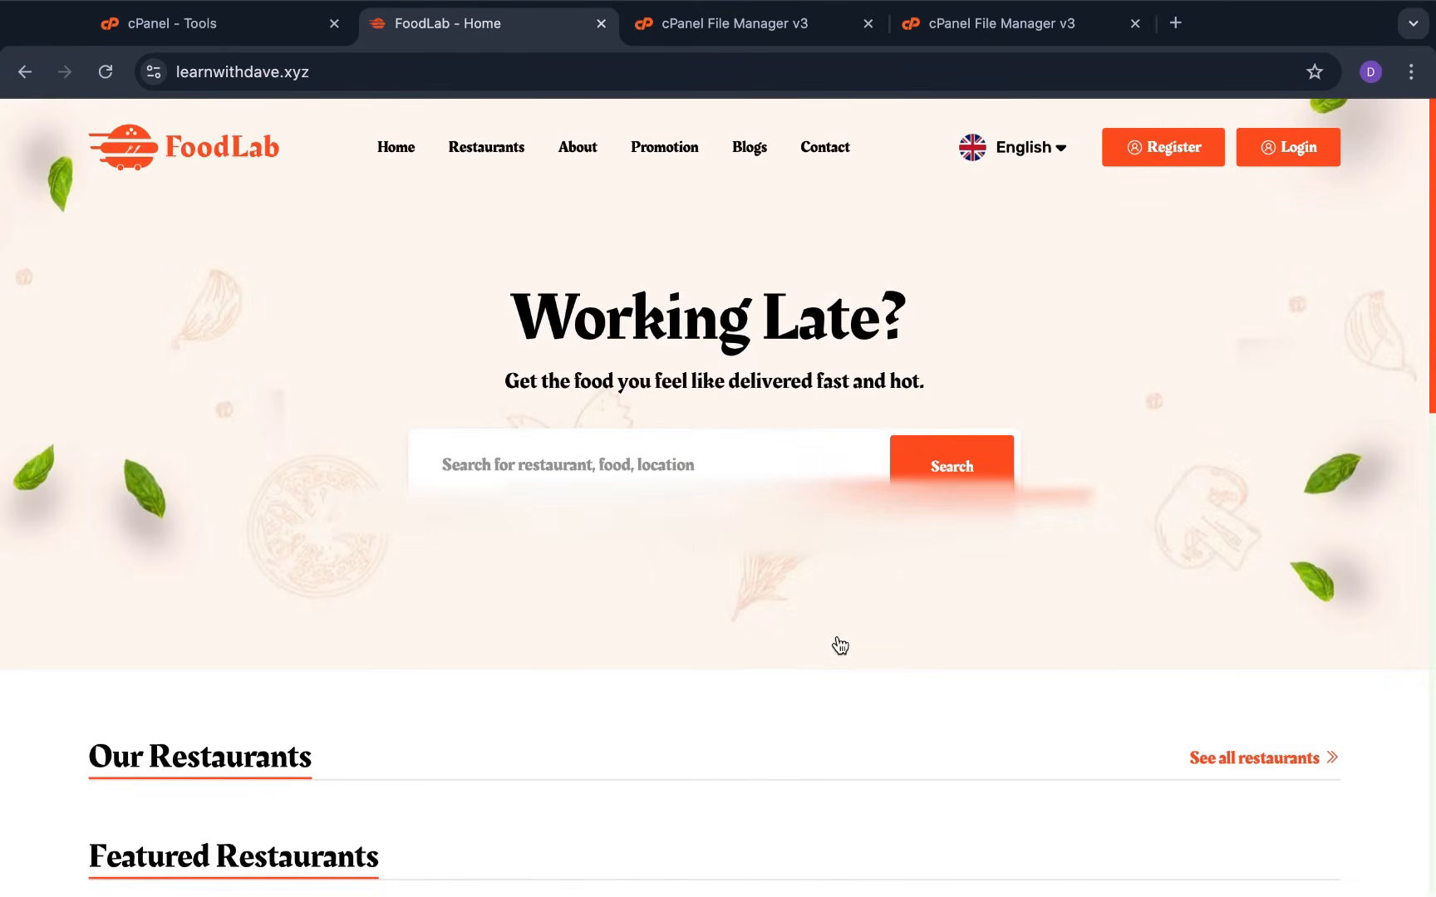
scroll(839, 644, down, 5)
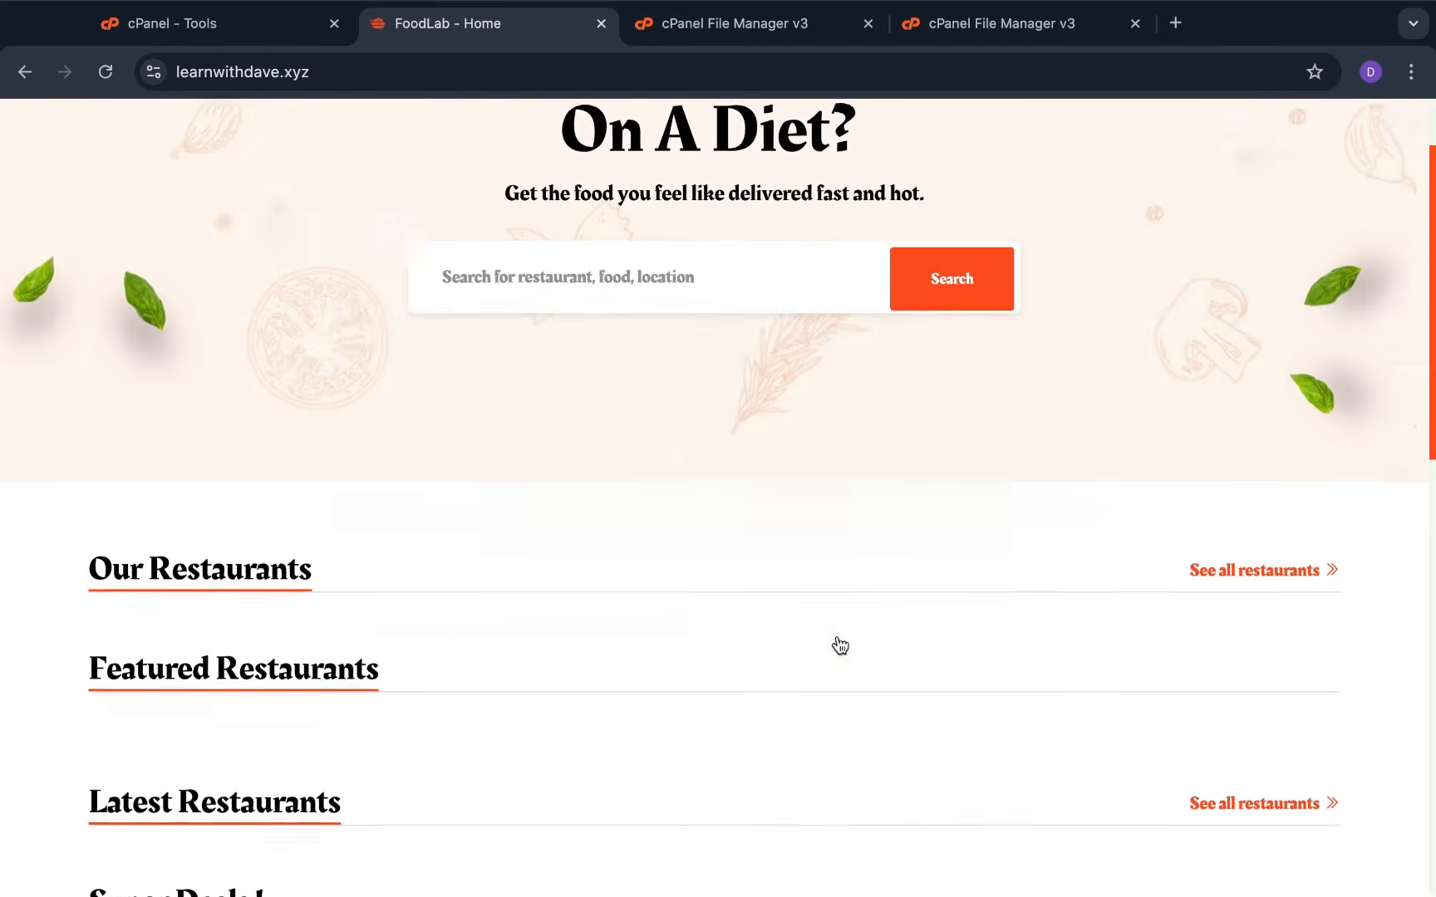
scroll(839, 645, down, 4)
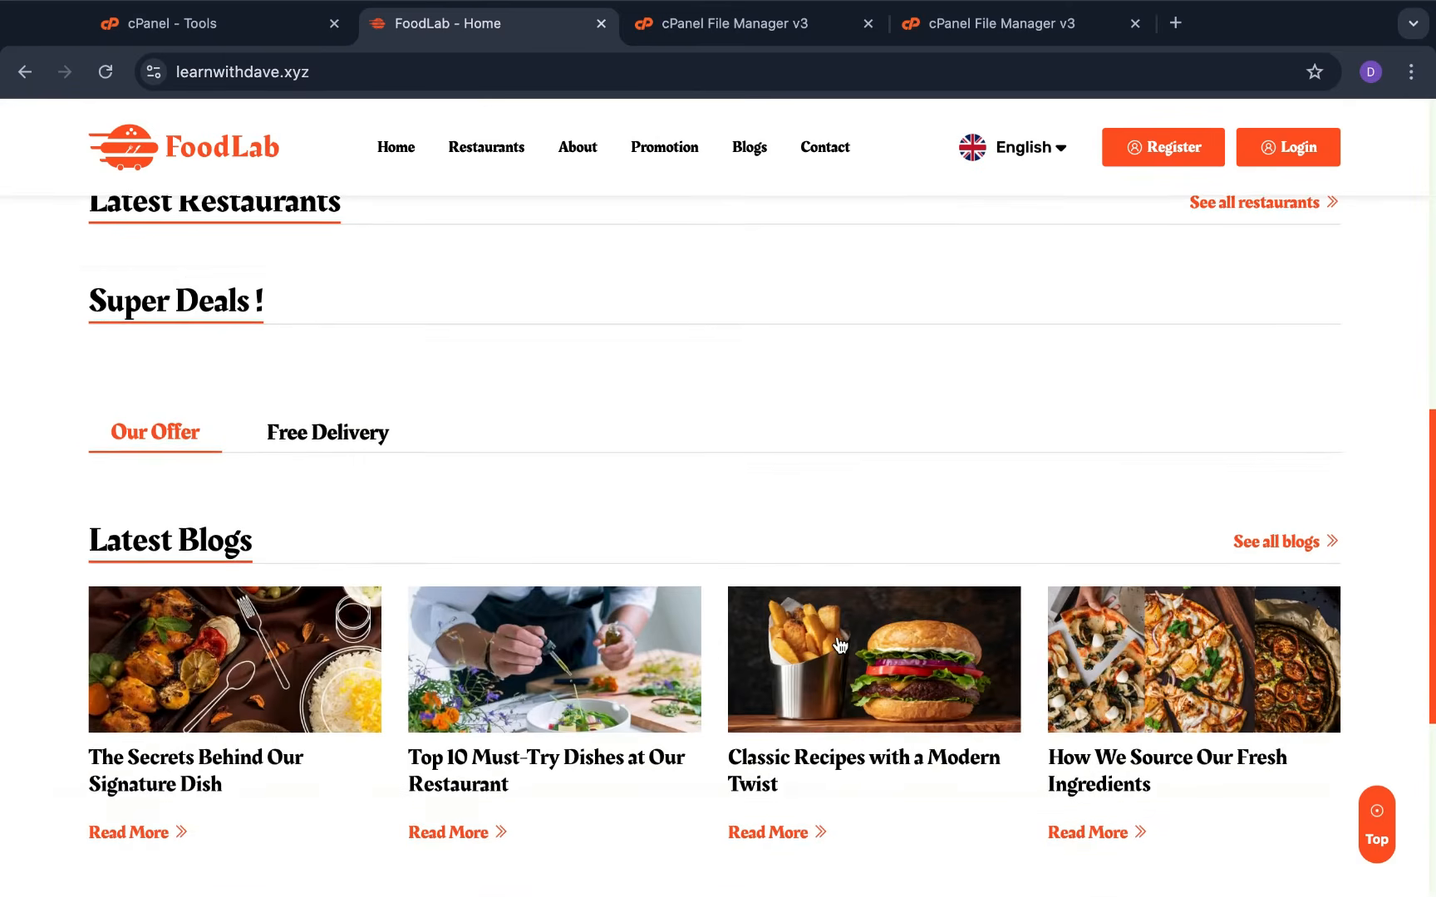
scroll(839, 645, down, 3)
scroll(839, 644, up, 9)
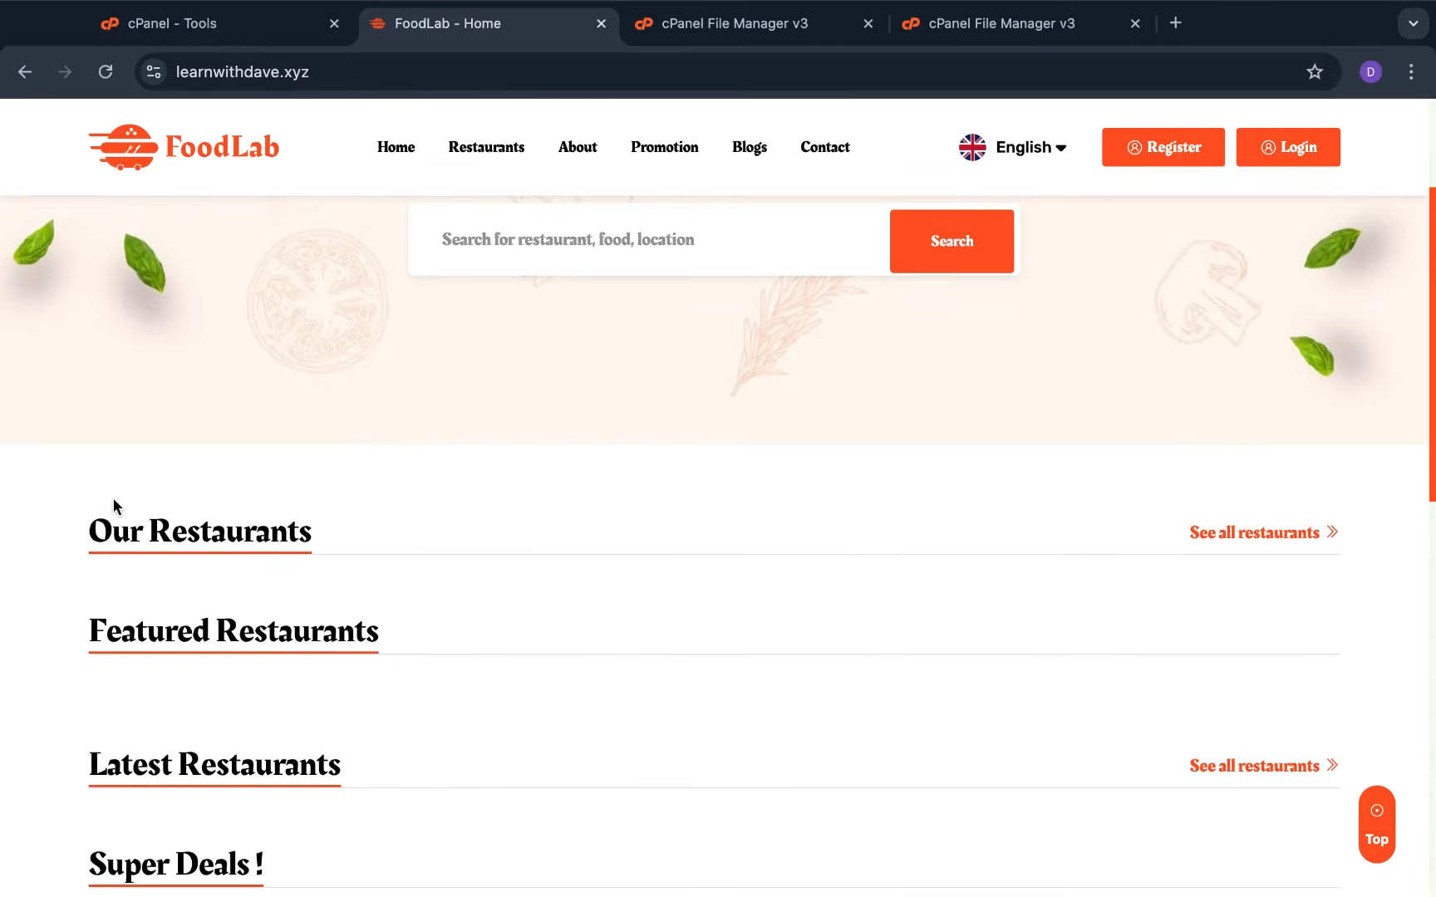
scroll(318, 535, down, 5)
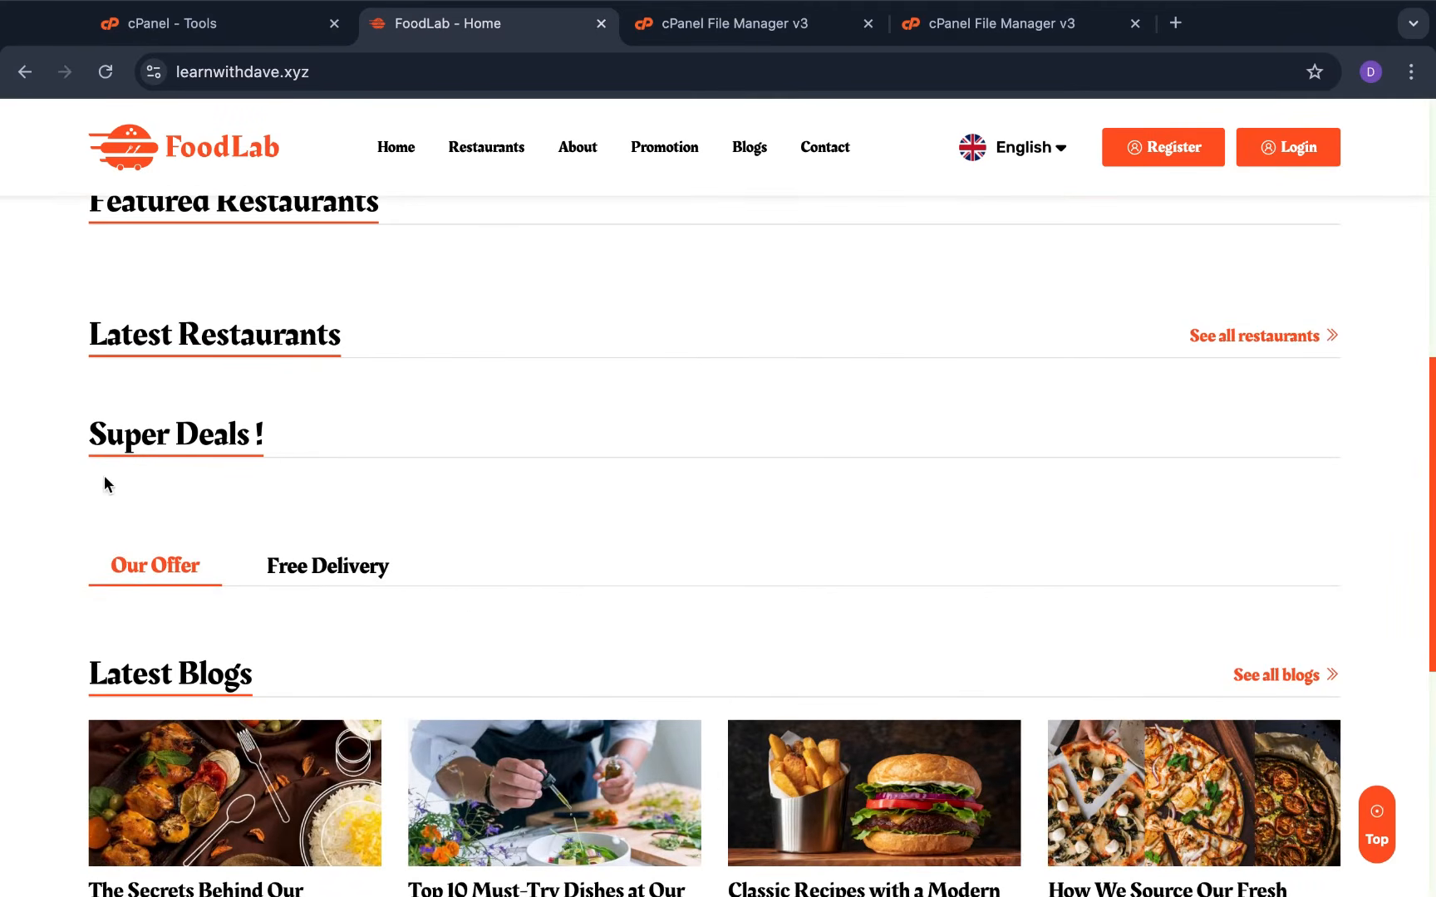
scroll(392, 448, up, 8)
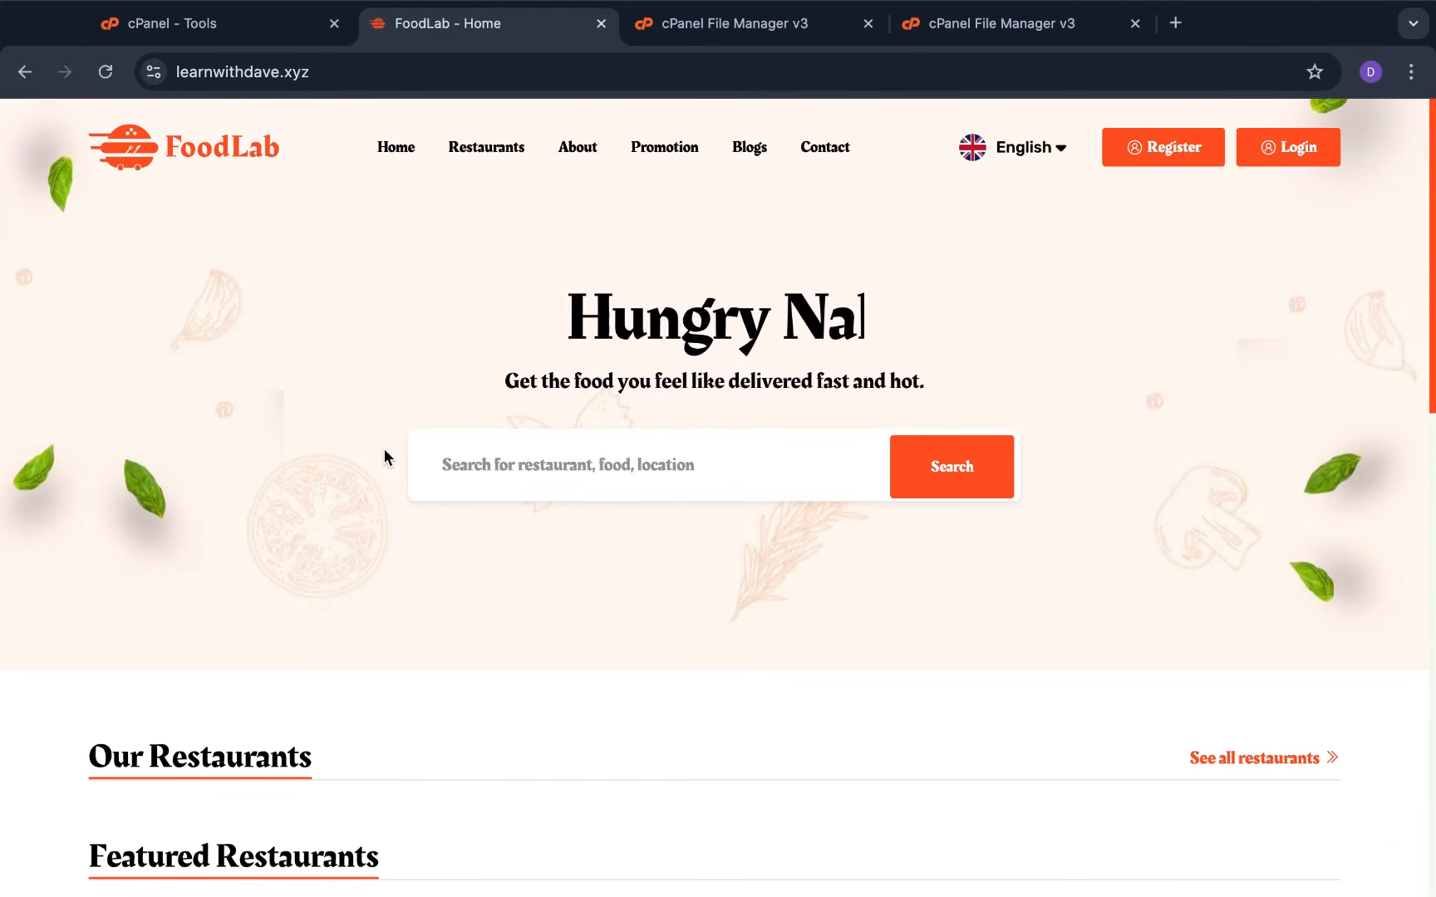
scroll(252, 432, down, 3)
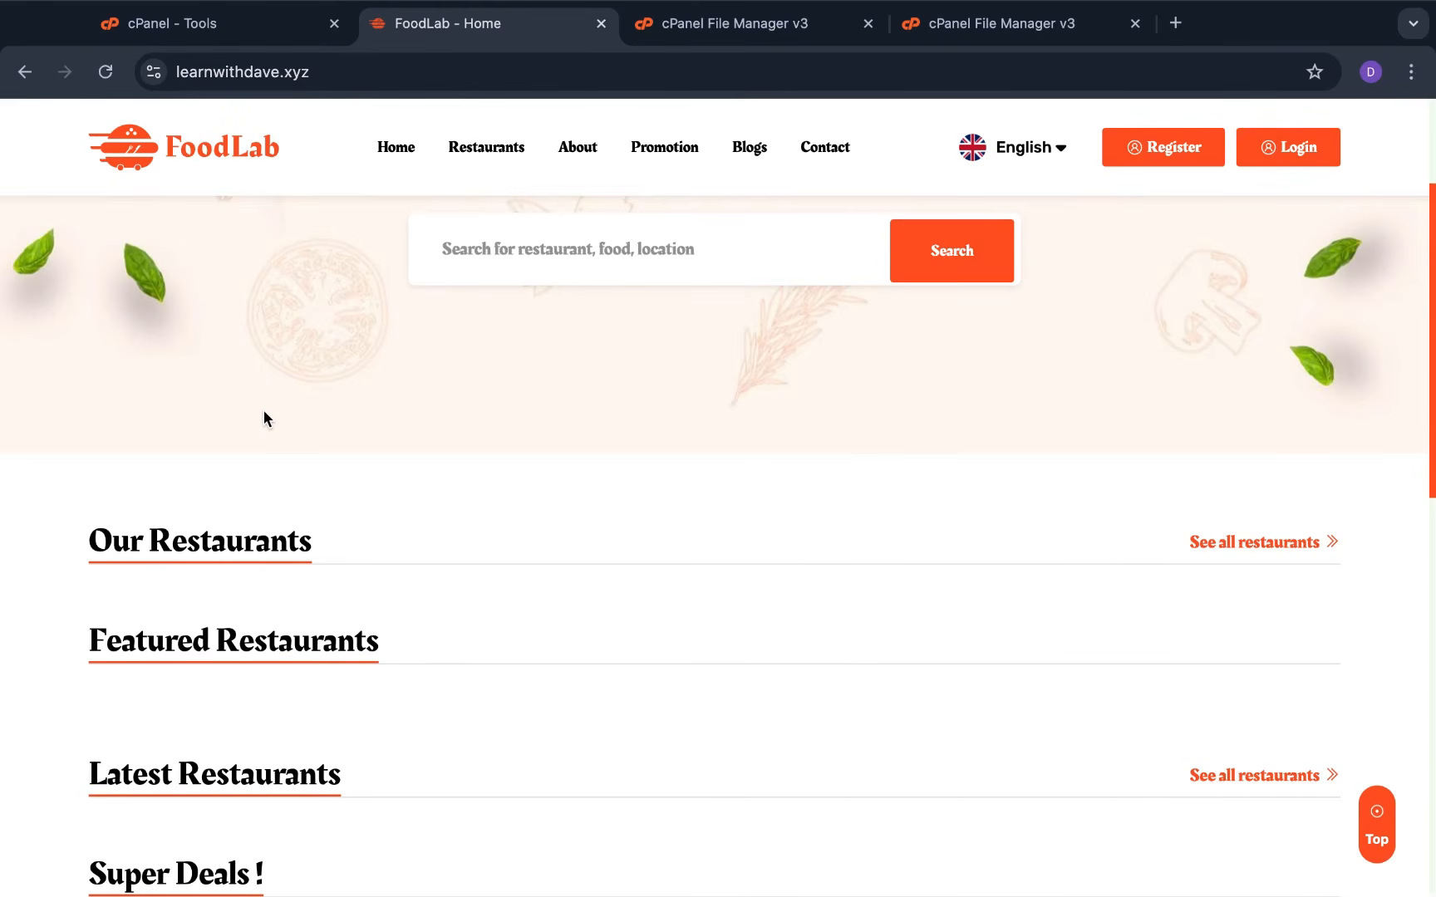
scroll(264, 410, down, 1)
scroll(263, 410, down, 1)
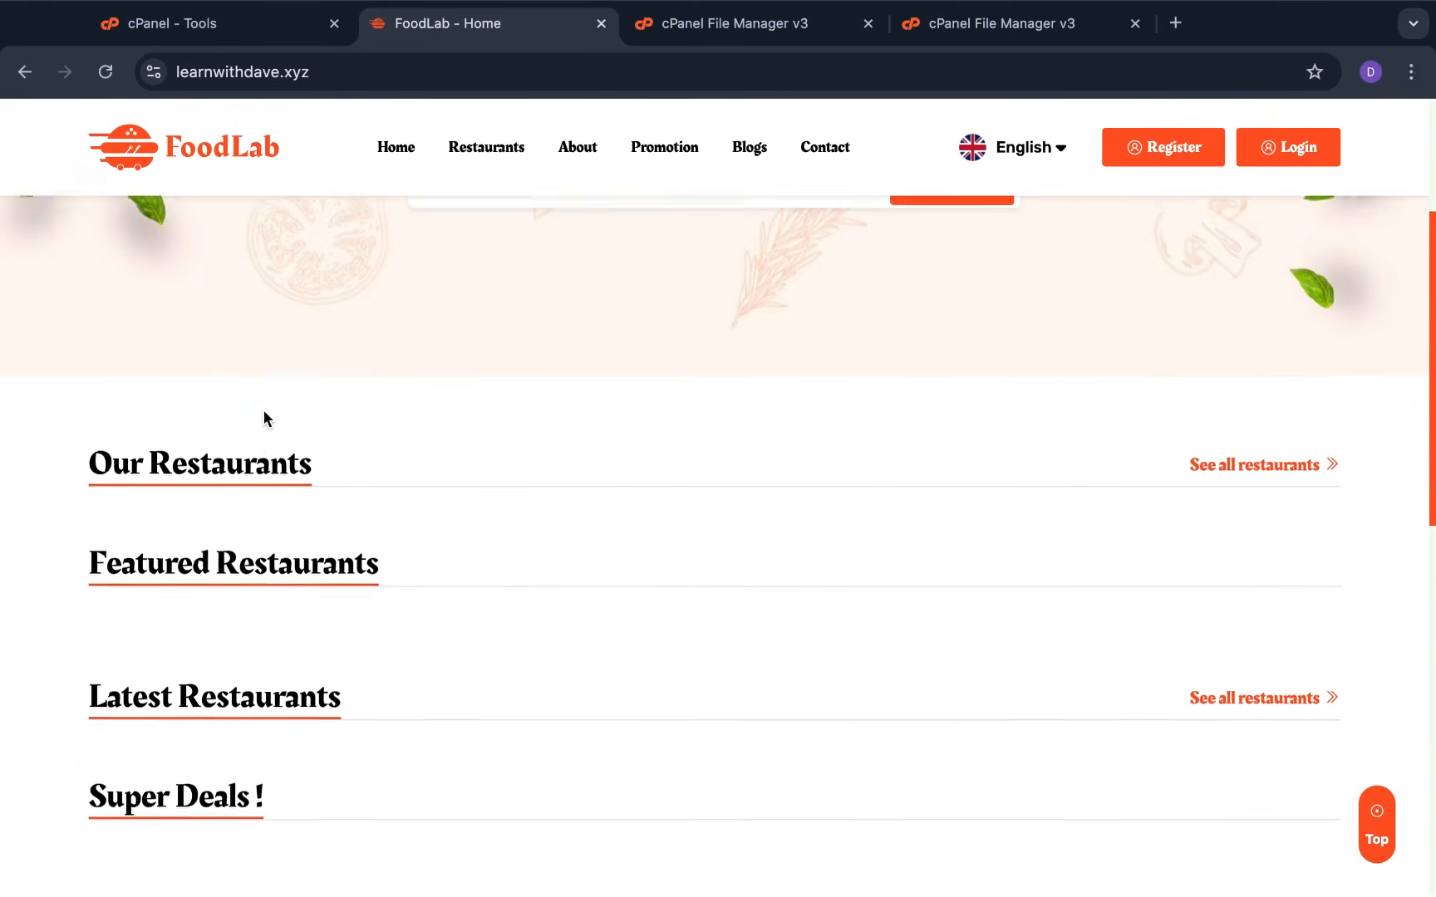
scroll(318, 544, down, 5)
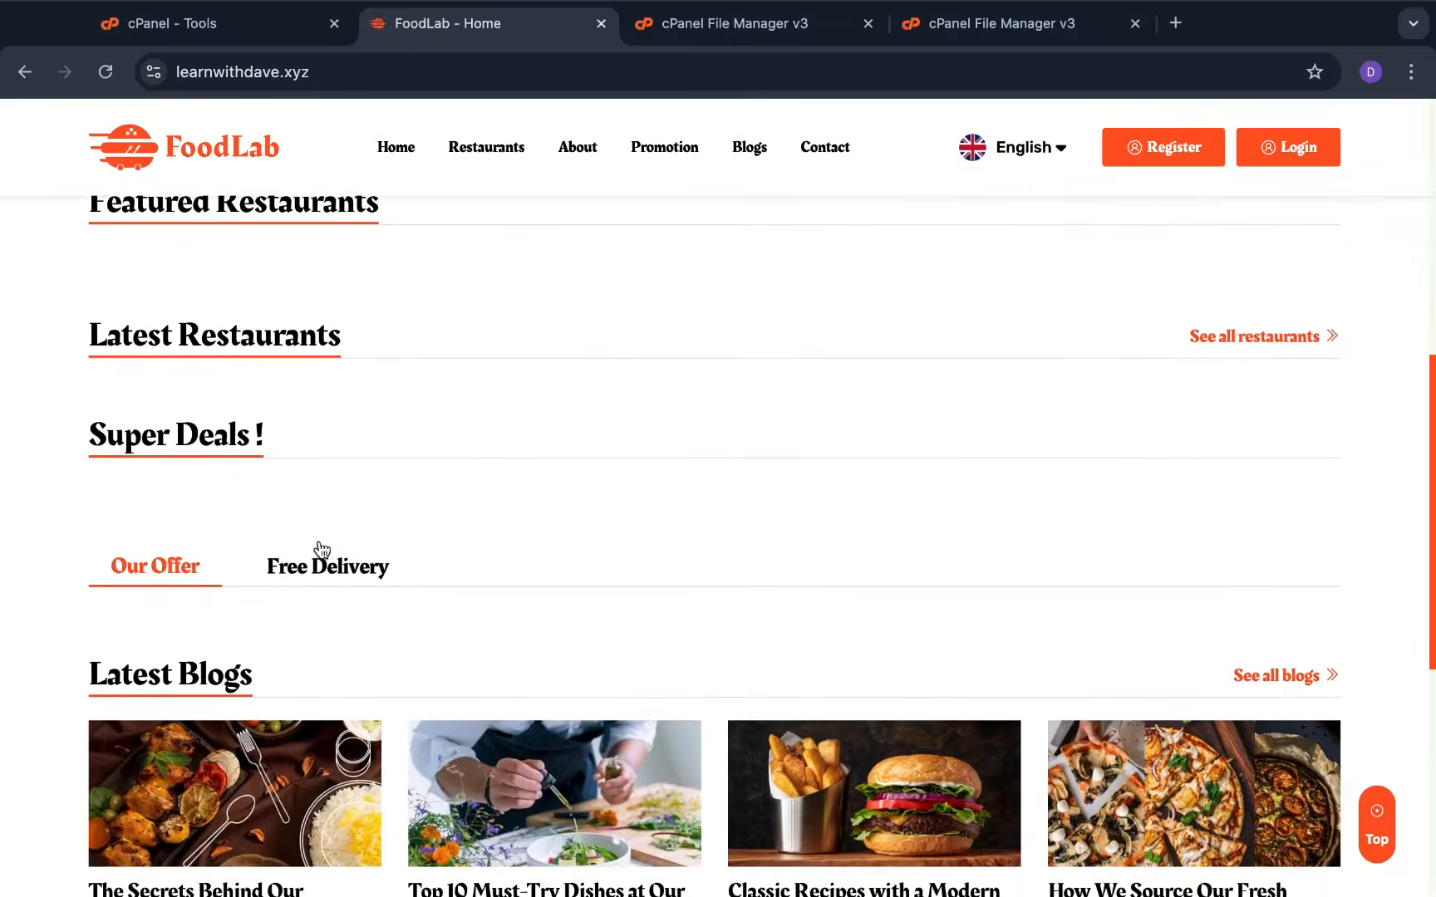
scroll(404, 564, down, 6)
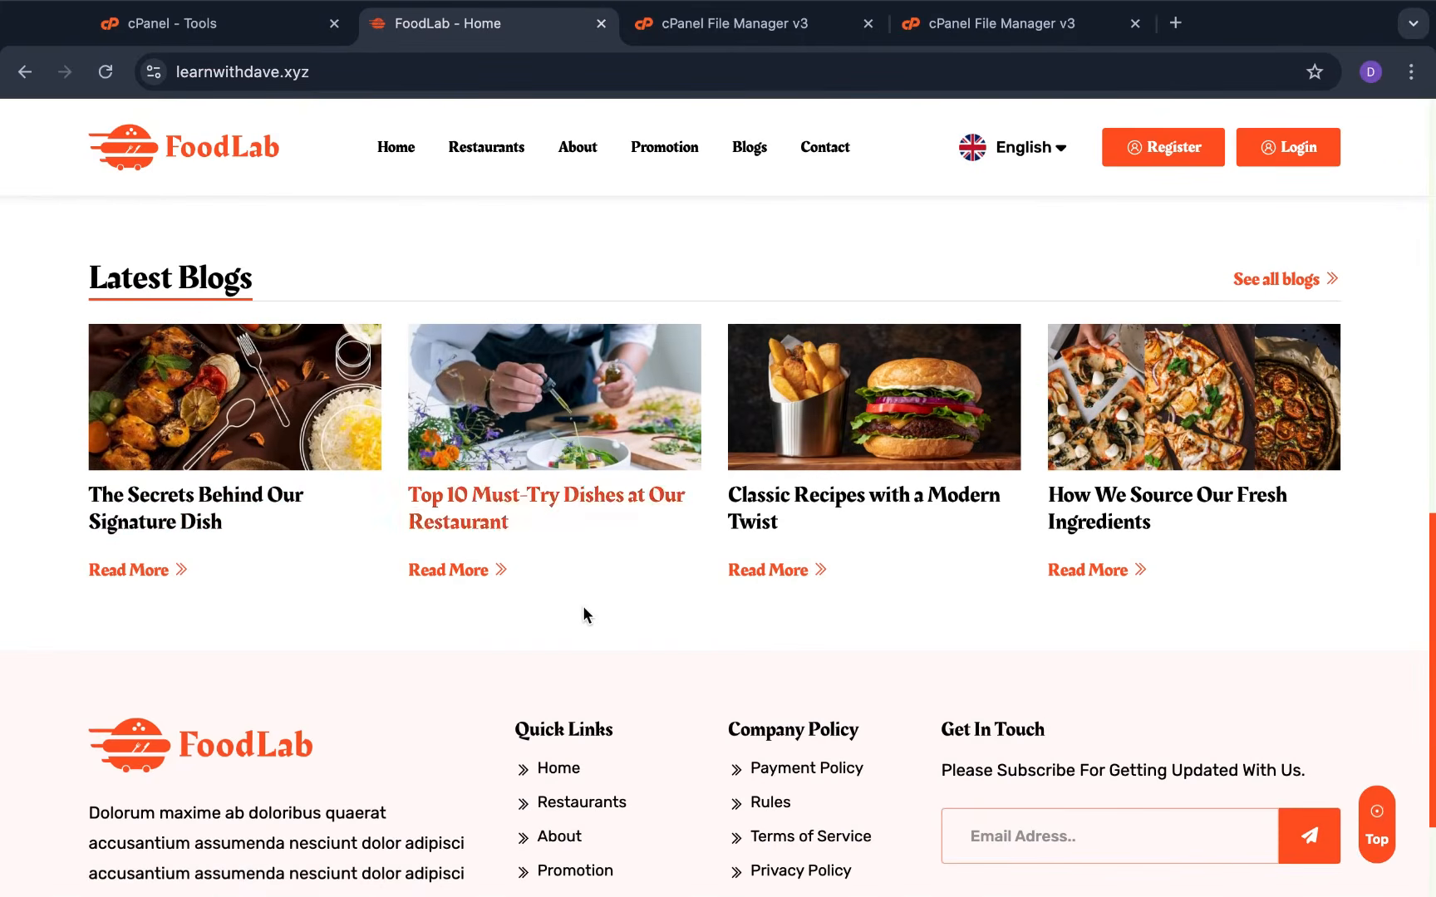
scroll(592, 594, up, 10)
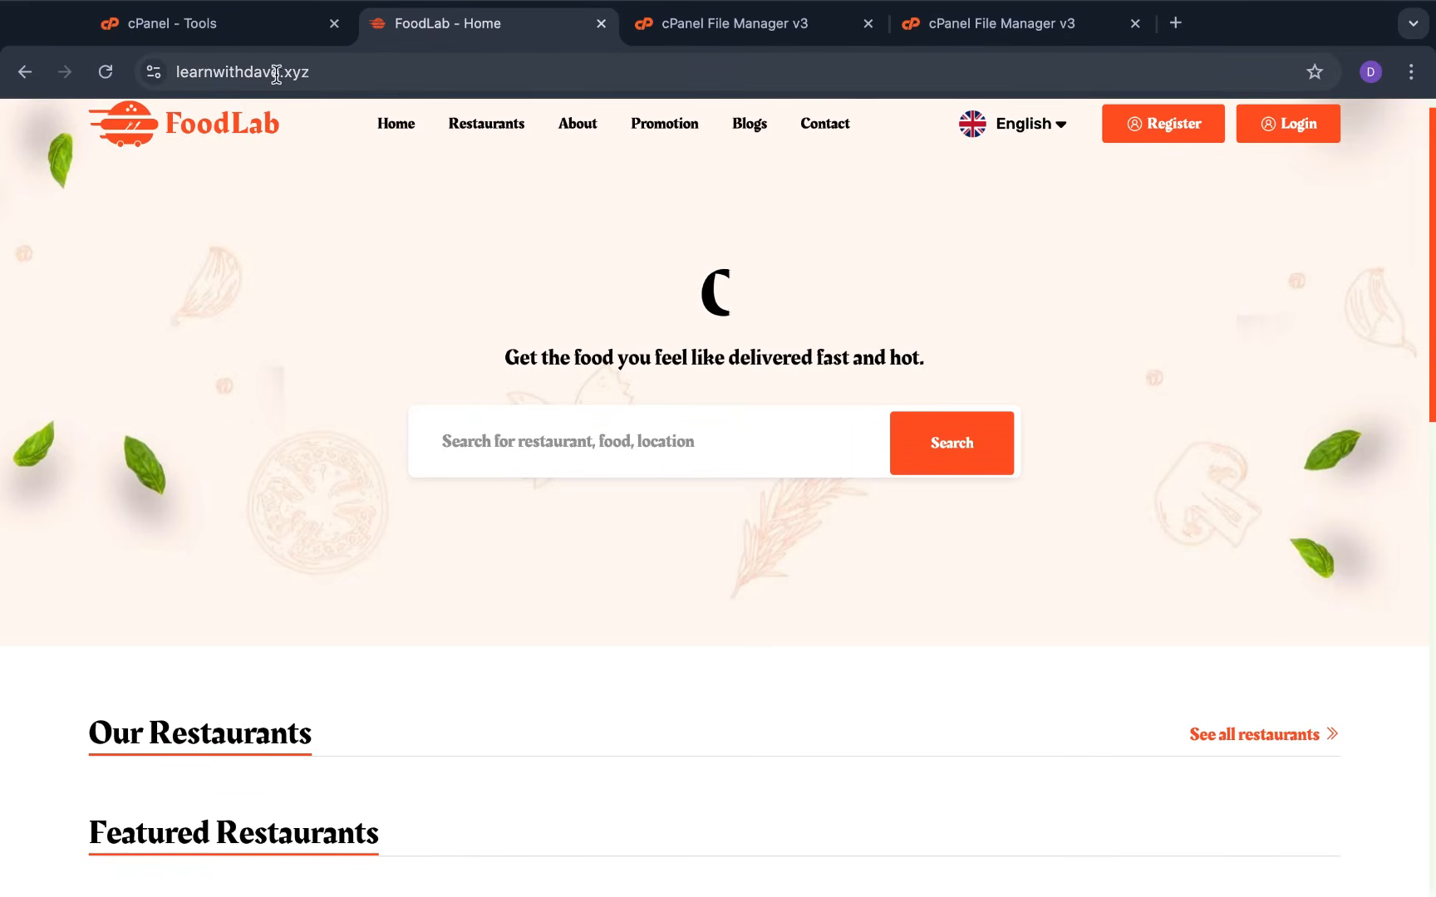
Check the site address and scroll through the FoodLab home page
click(184, 75)
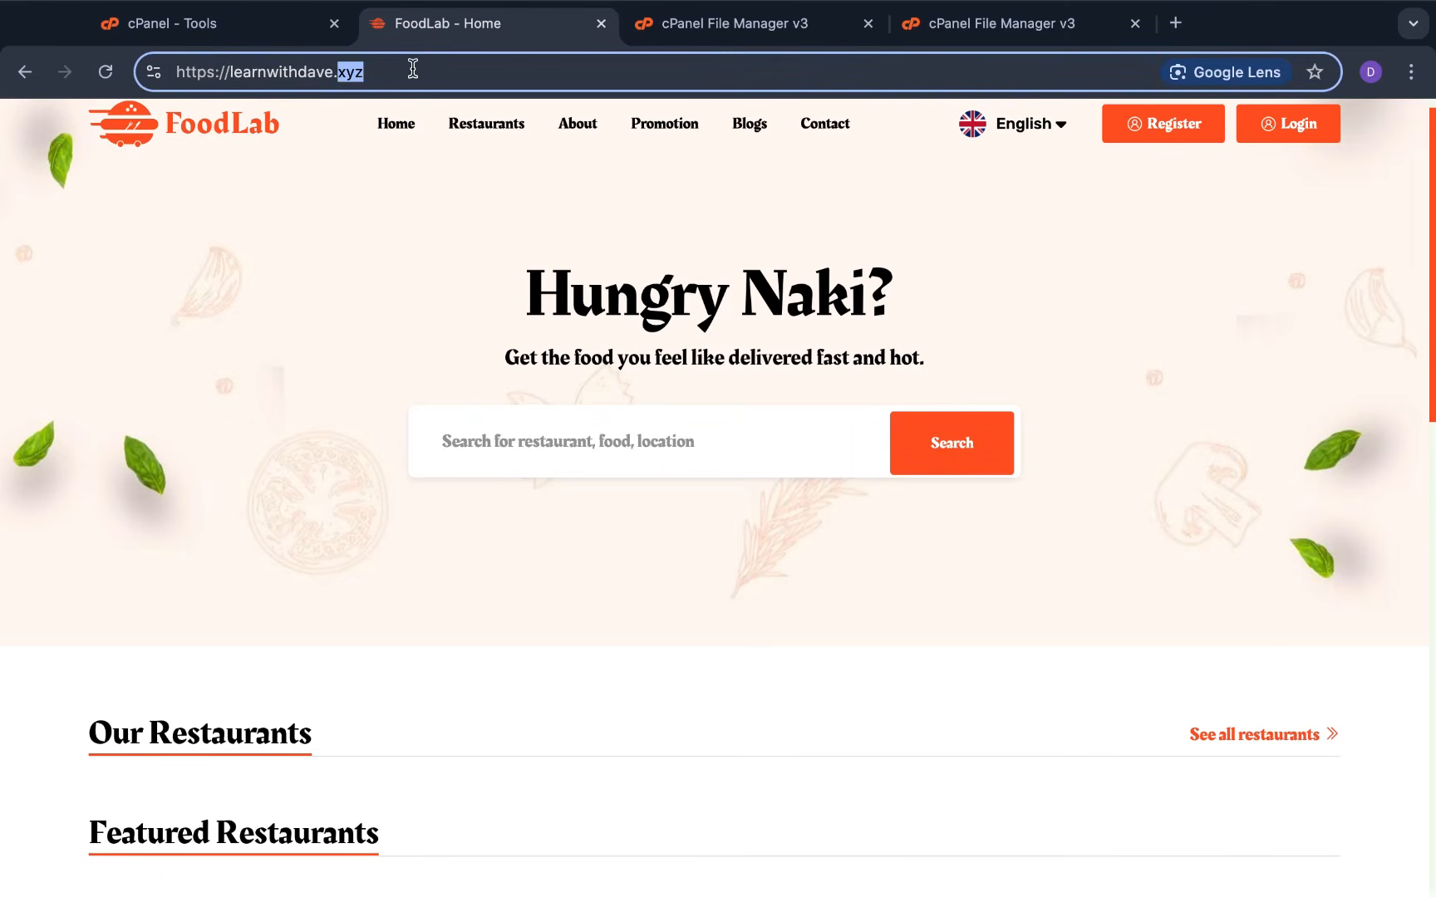
click(493, 70)
click(198, 248)
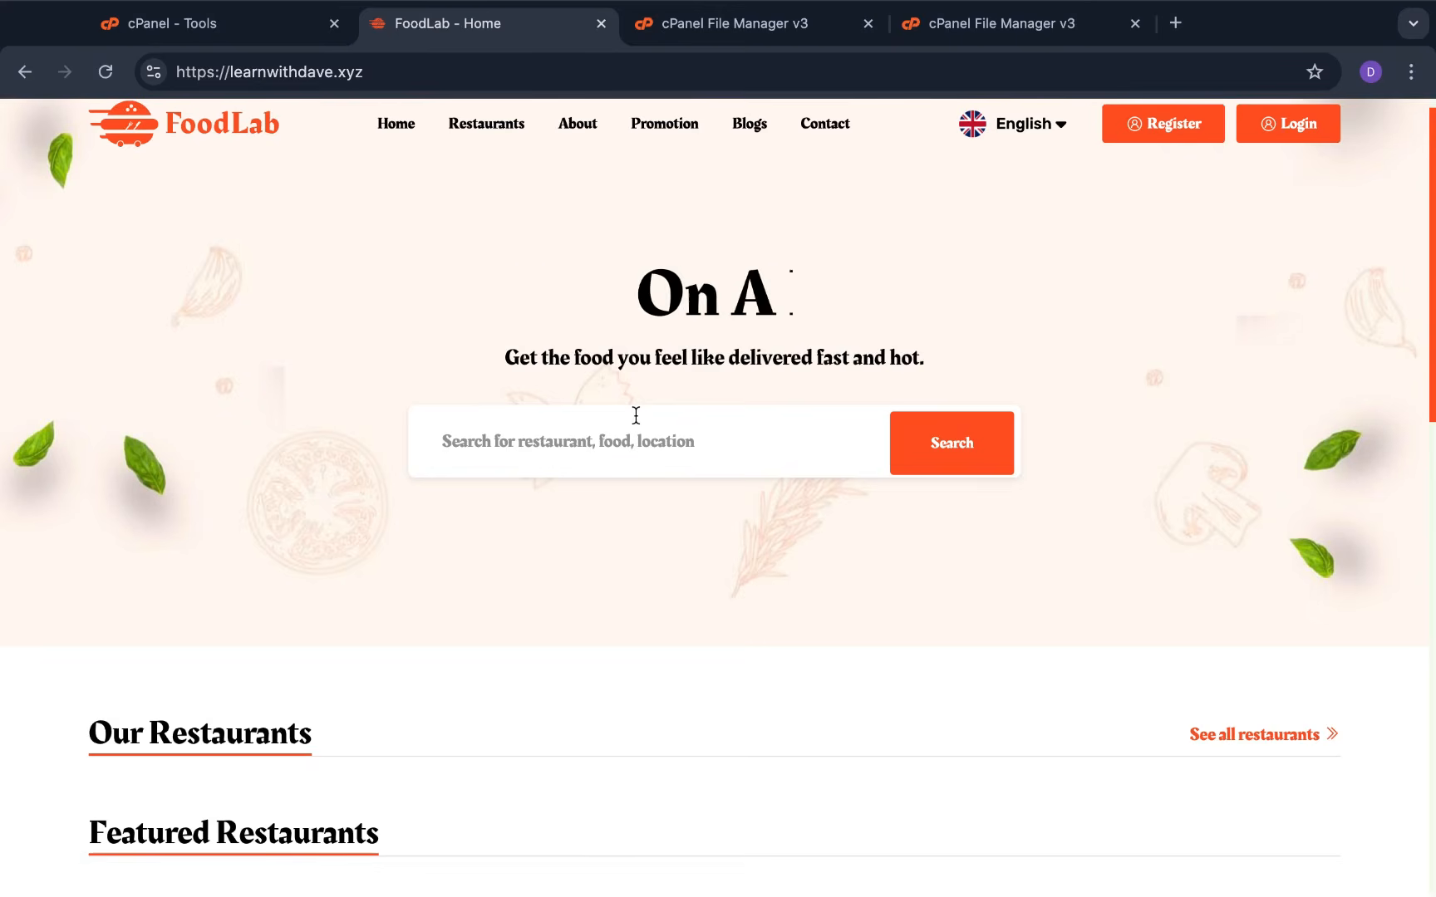
scroll(733, 615, down, 1)
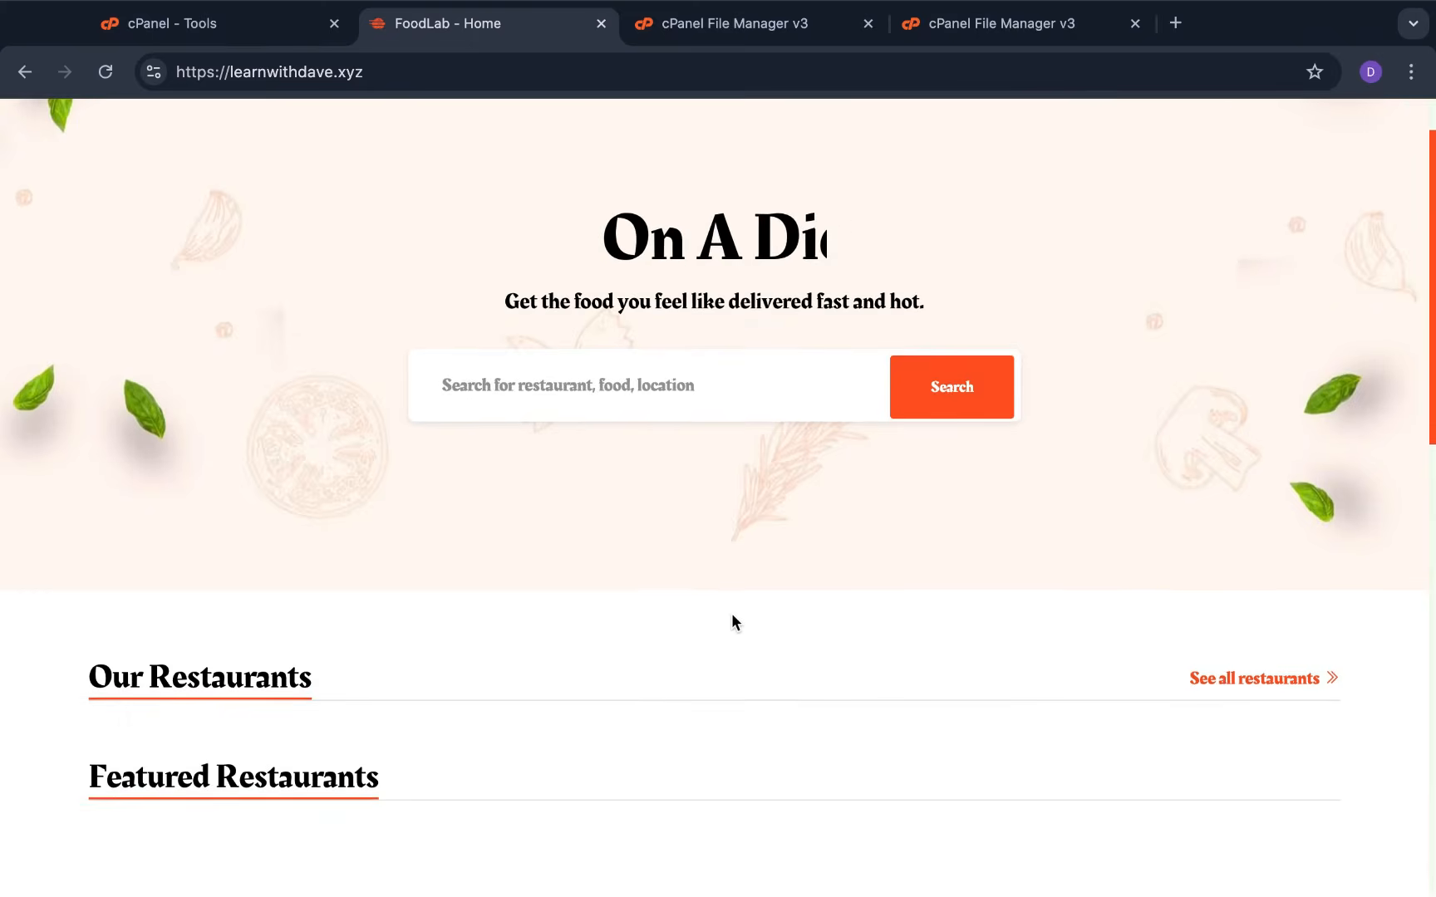
scroll(731, 615, up, 2)
scroll(740, 612, down, 15)
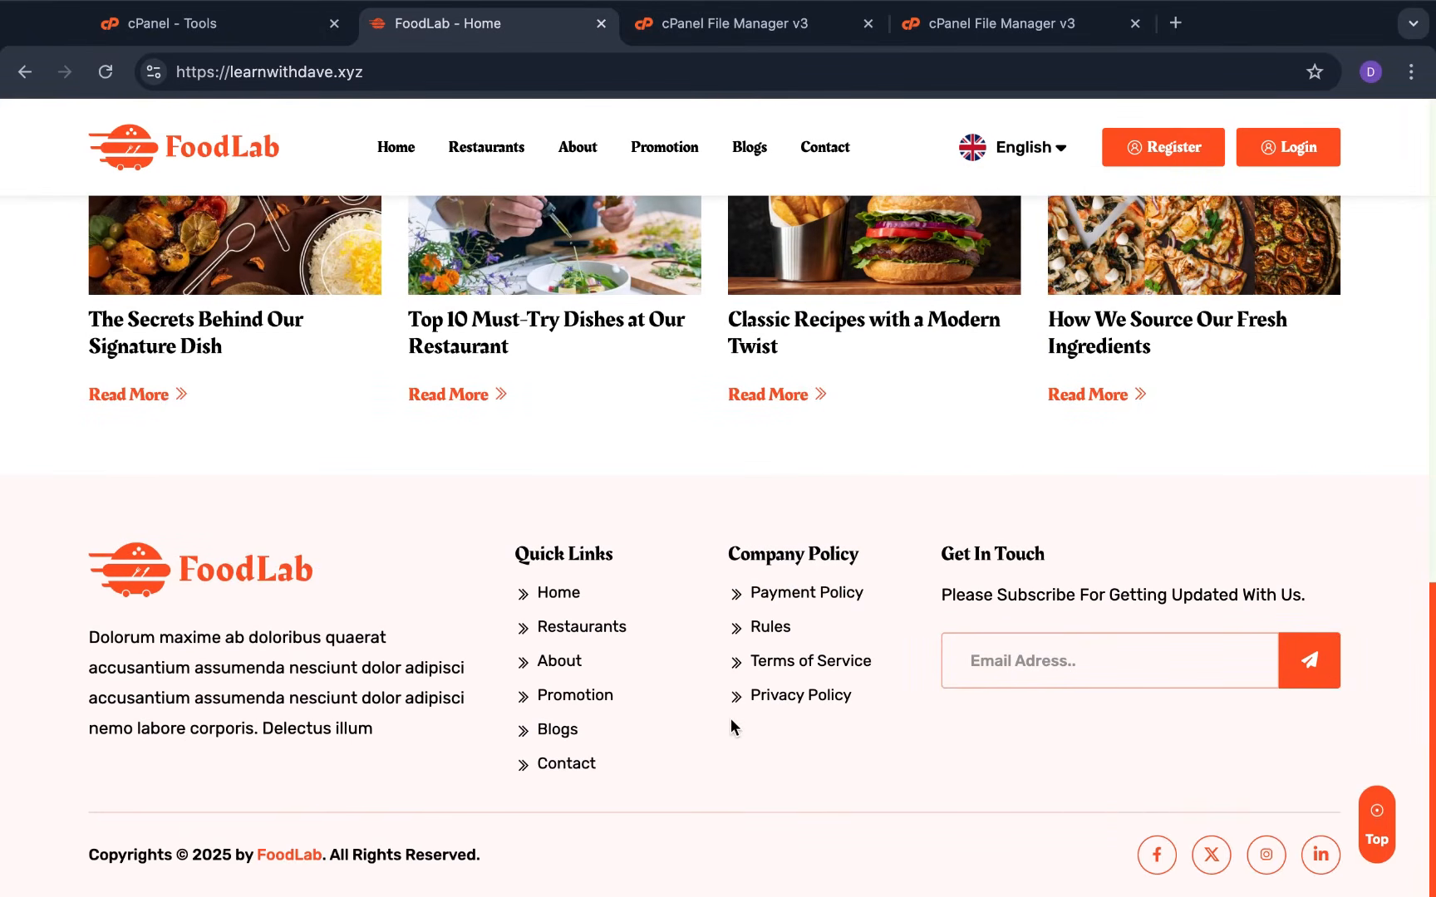
scroll(732, 721, up, 1)
scroll(736, 700, down, 1)
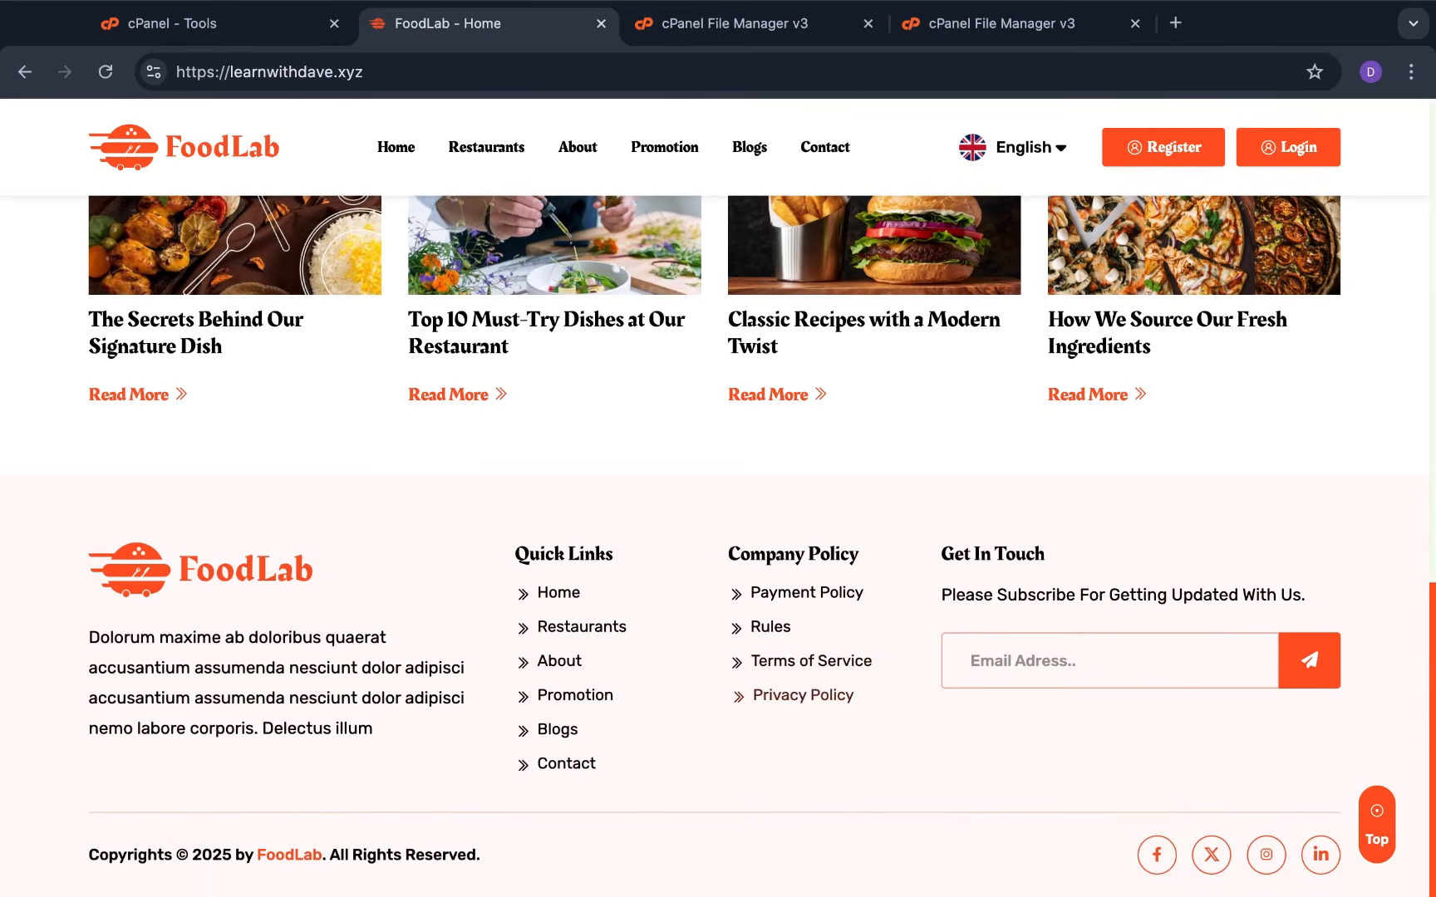
scroll(779, 696, up, 10)
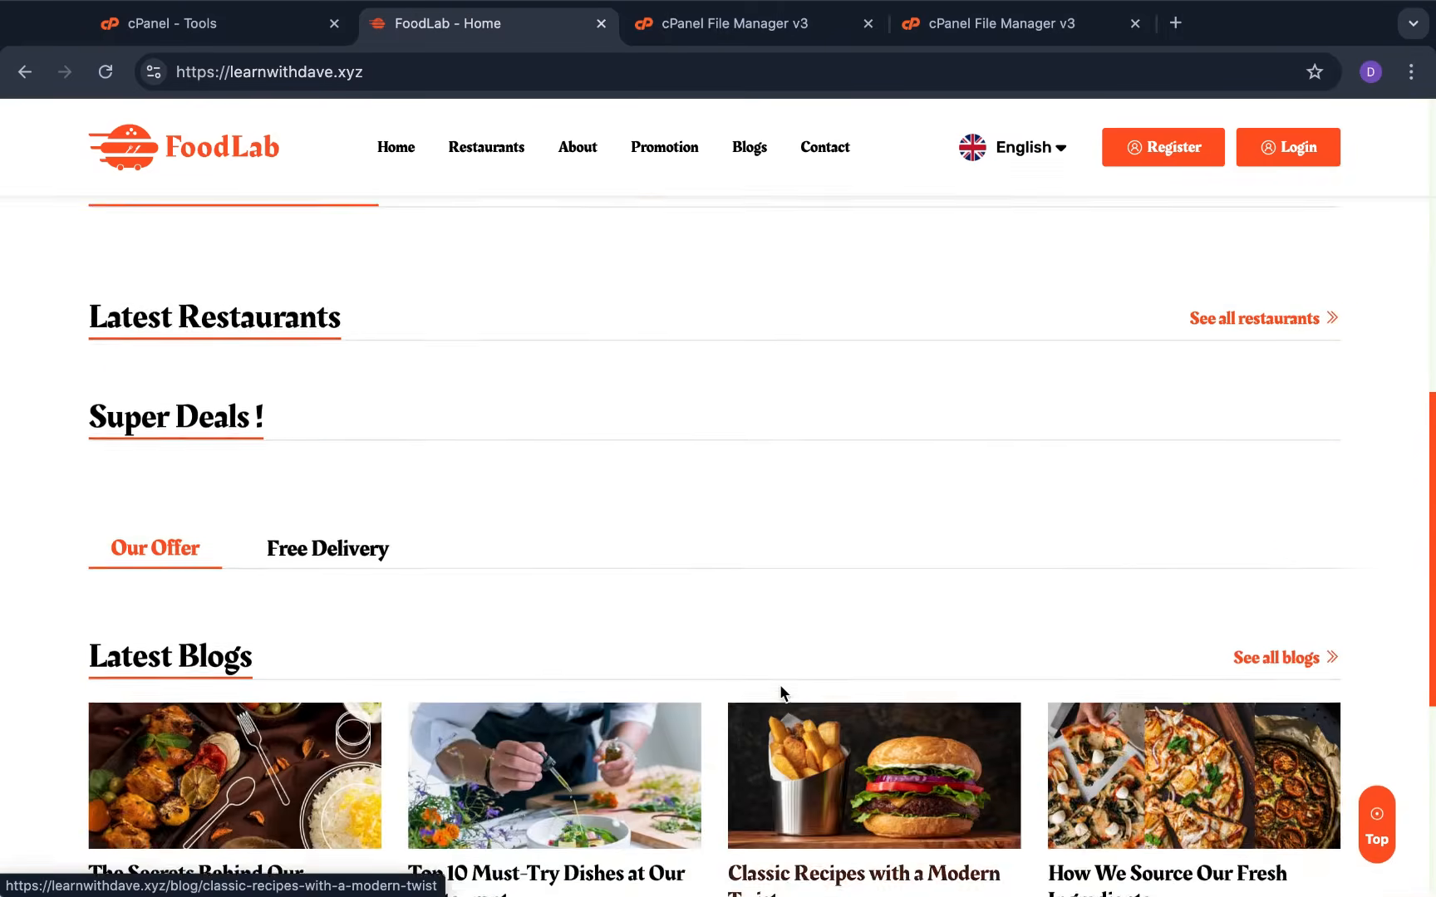
scroll(688, 516, up, 5)
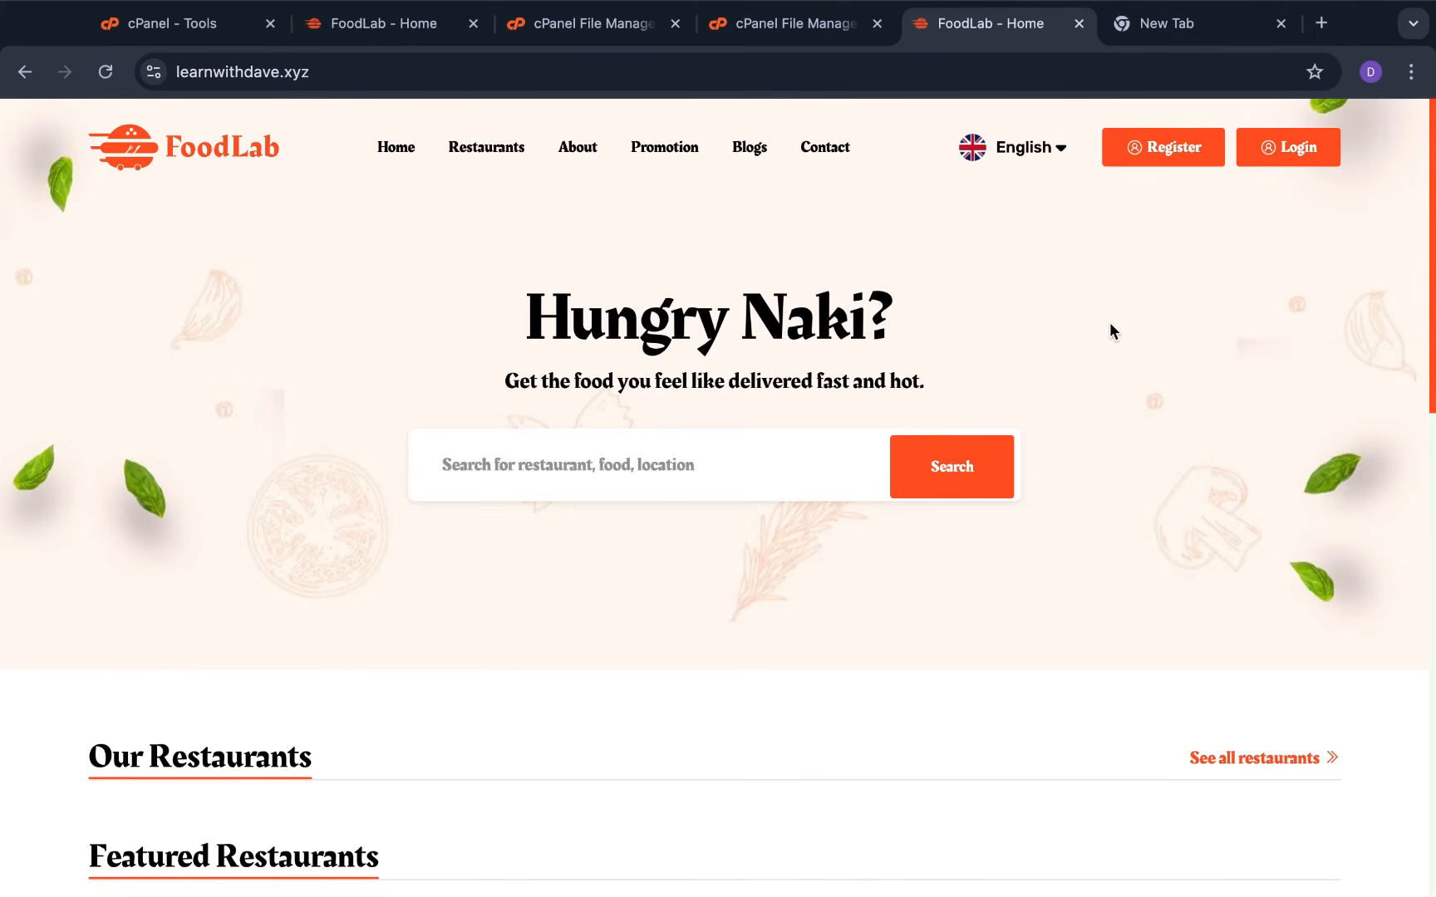
Append /admin to the site address to load the admin login page
double_click(584, 72)
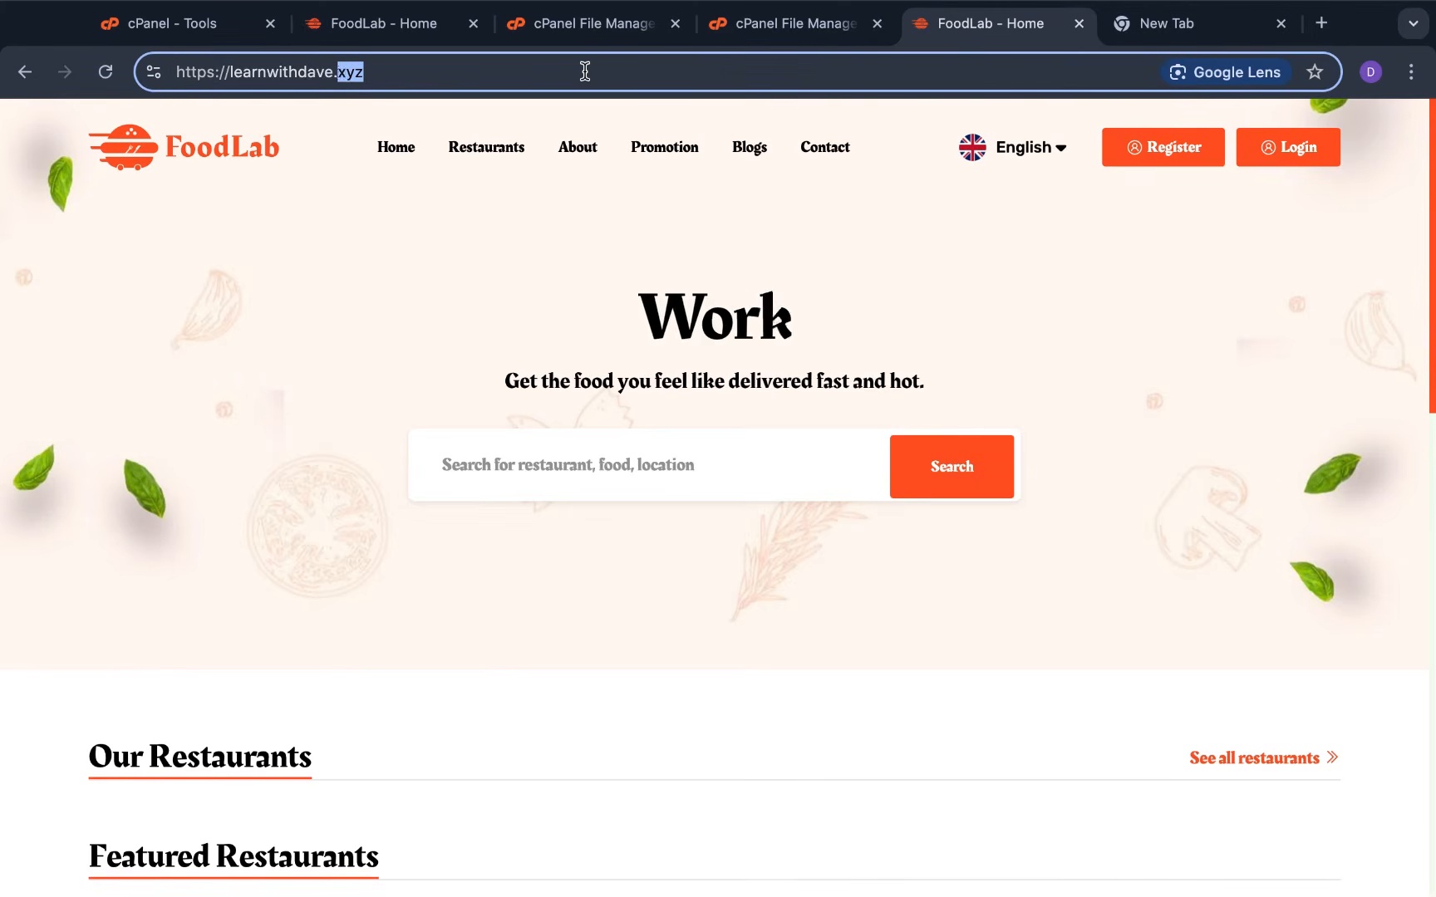
triple_click(585, 72)
double_click(585, 71)
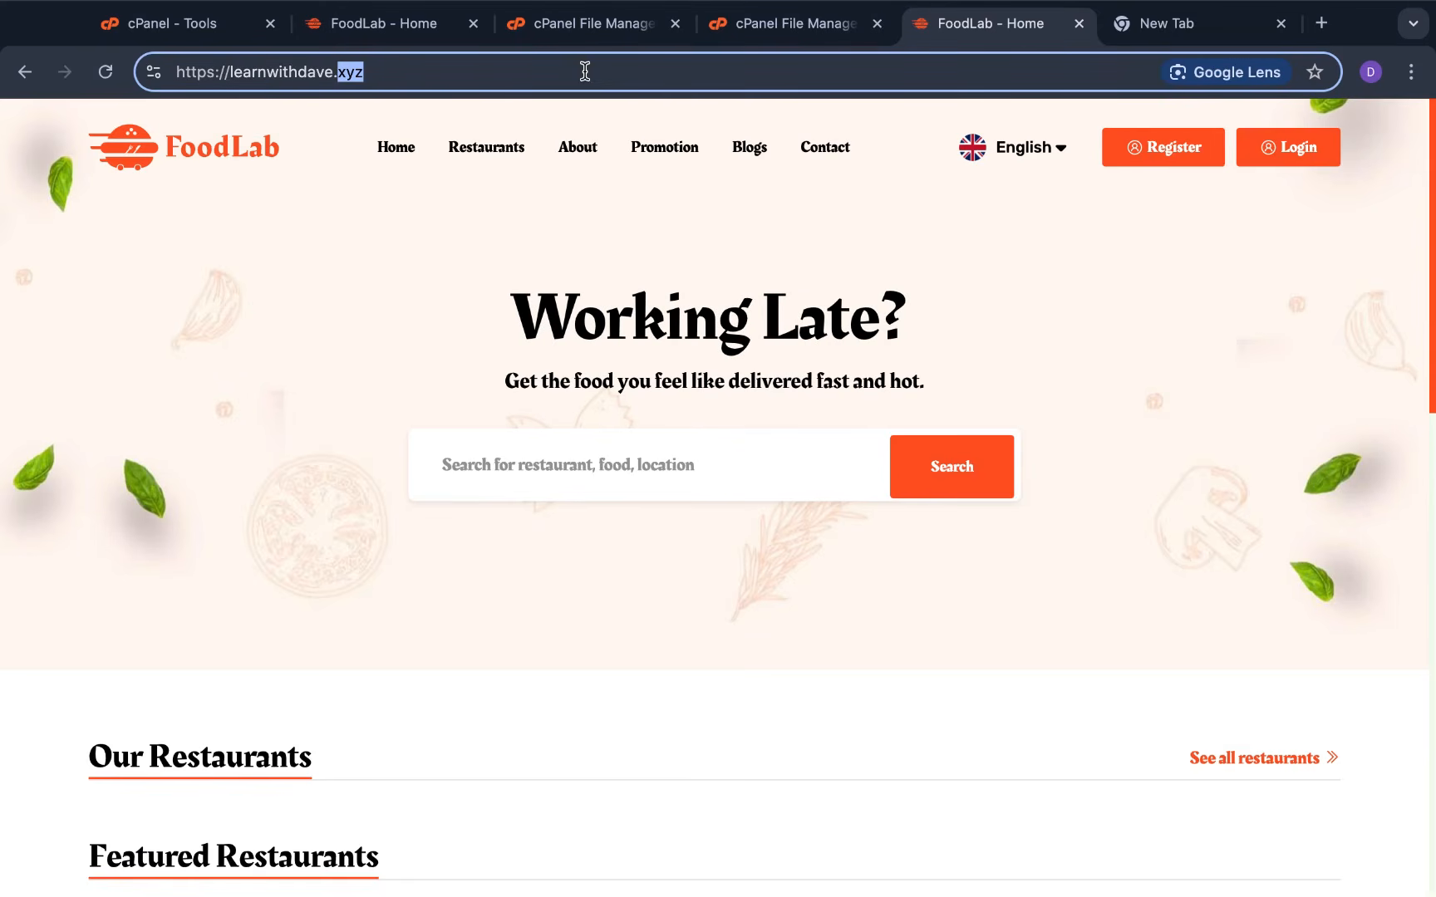
click(406, 66)
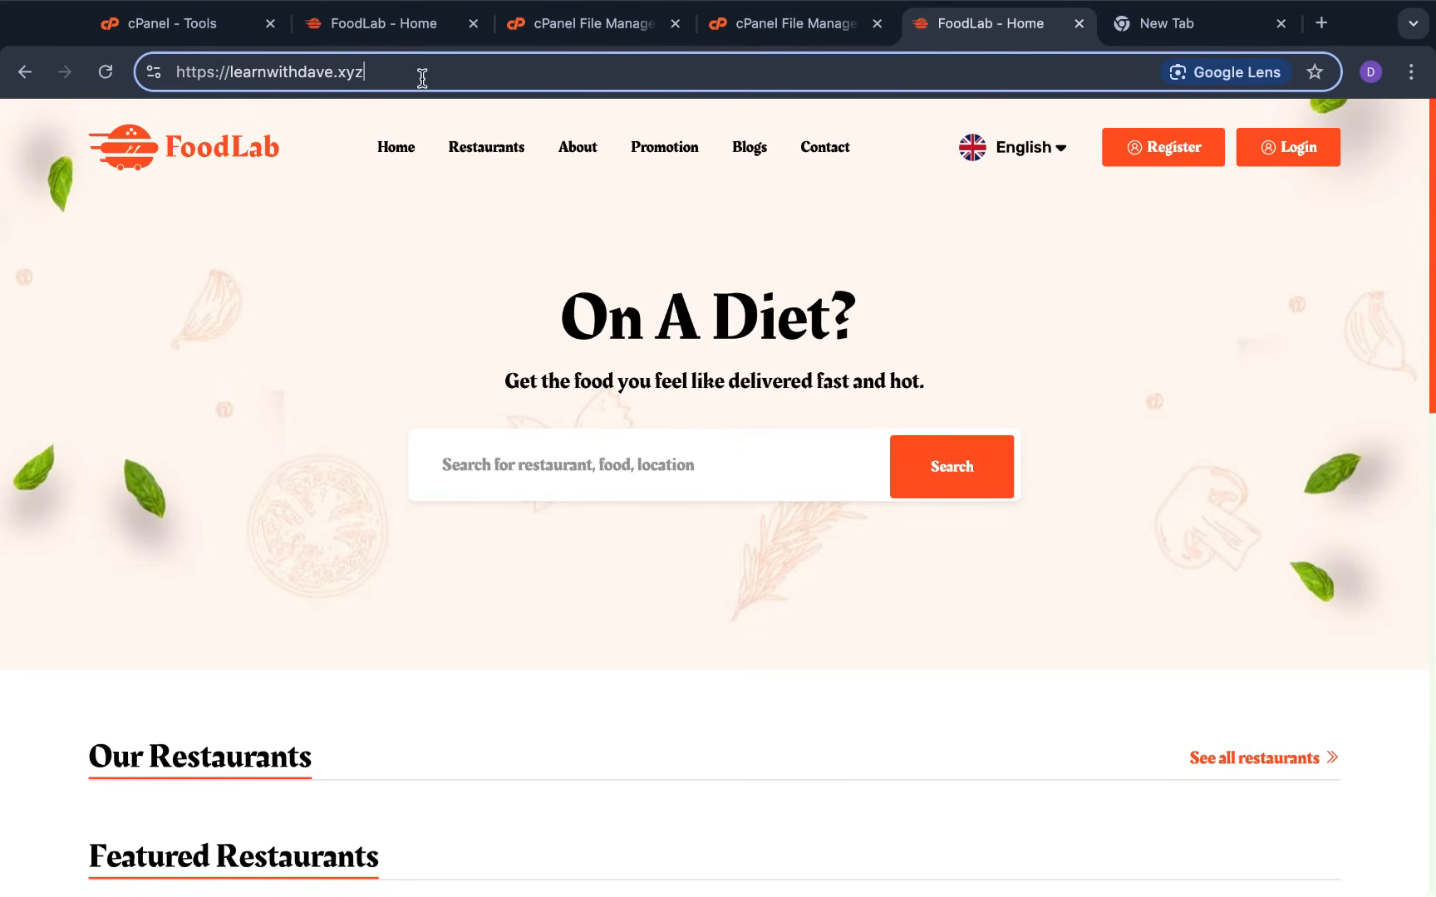
text(/)
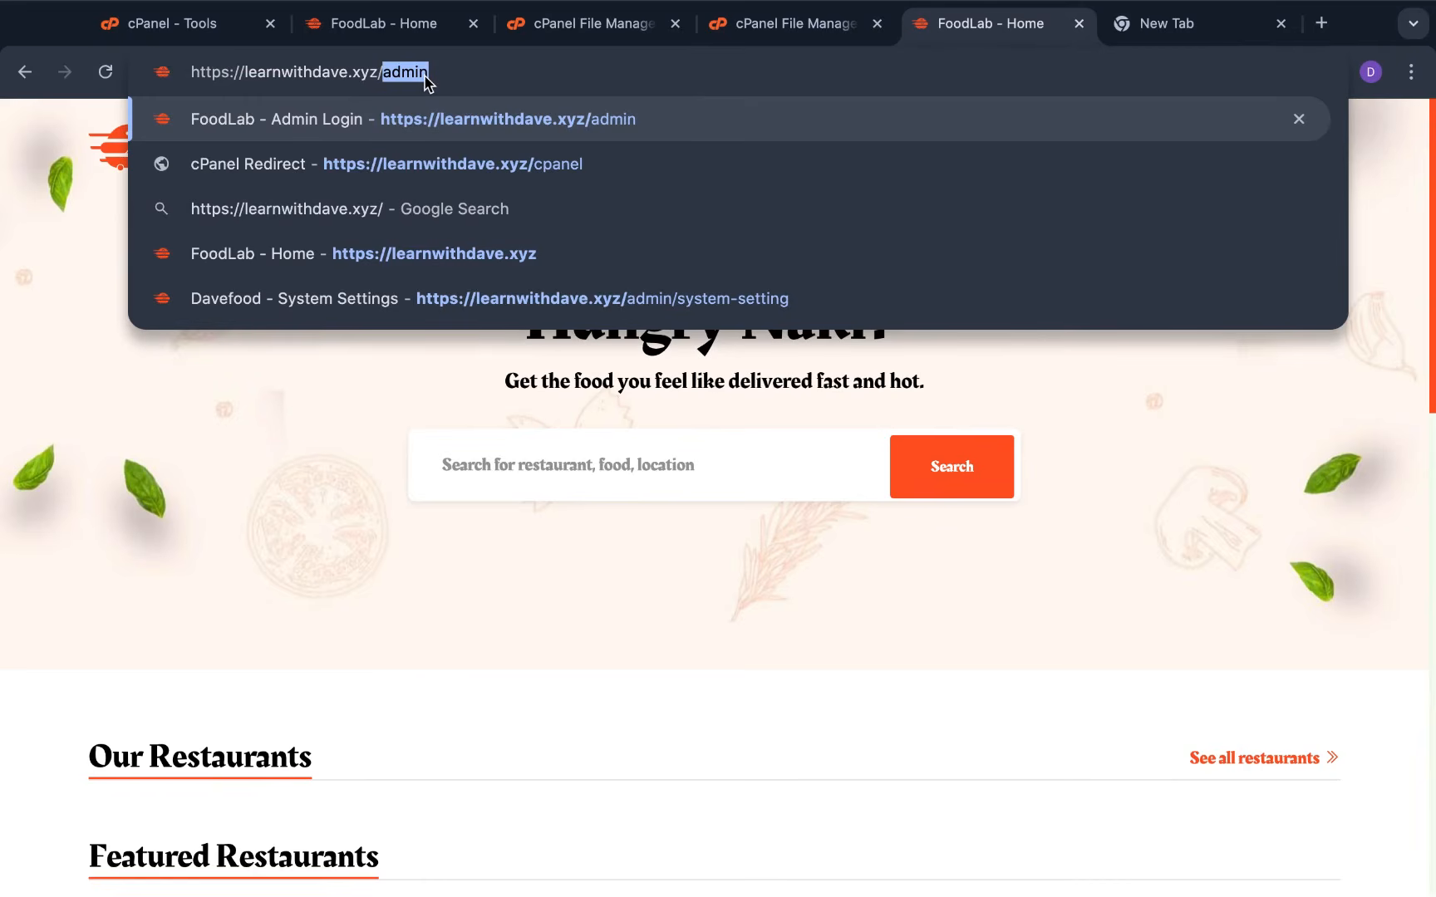
key(Return)
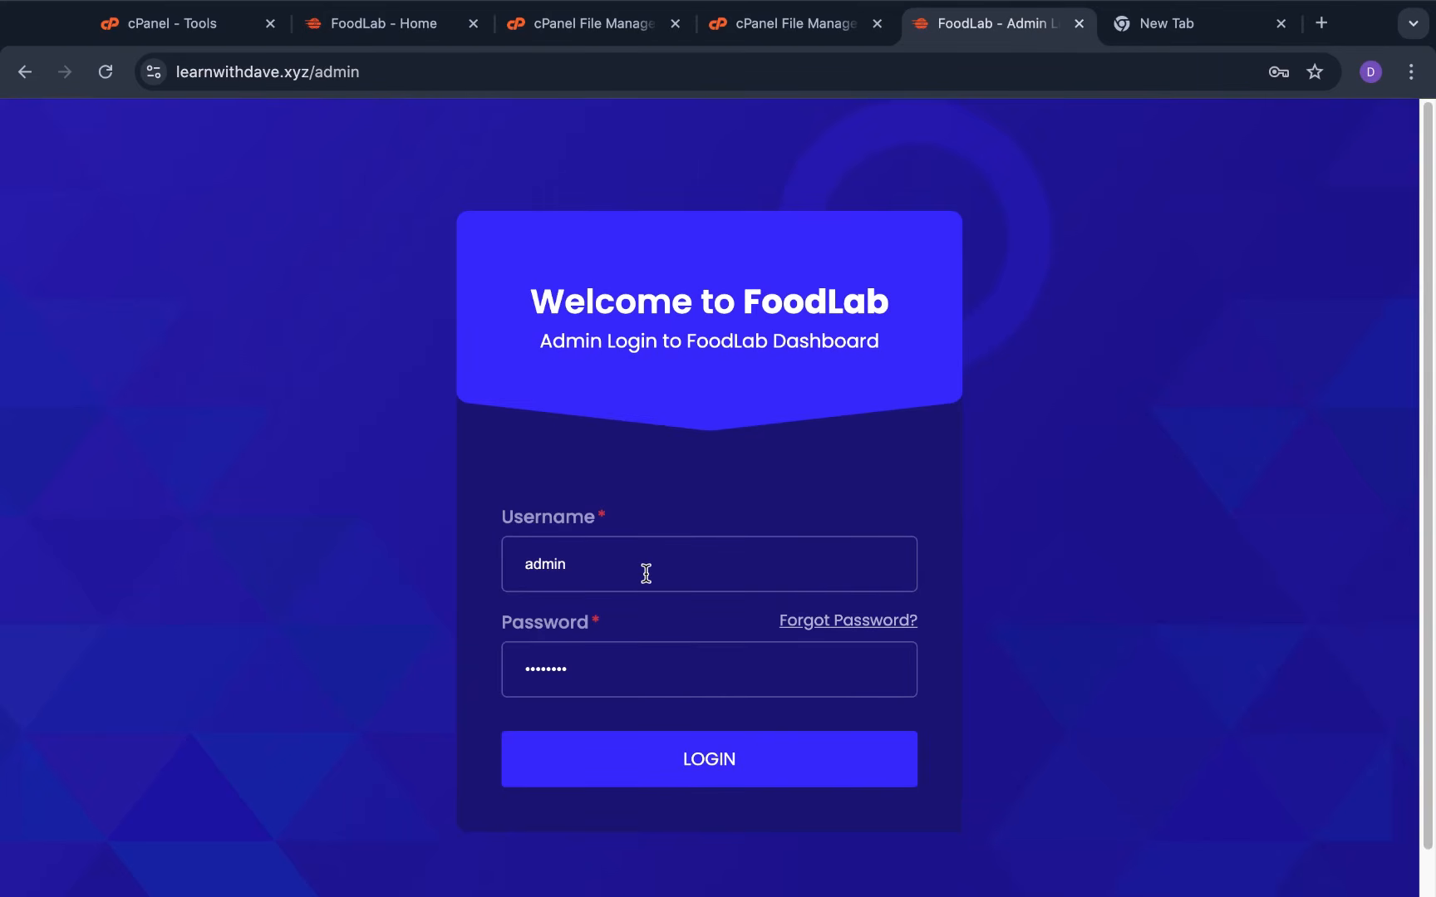
Replace the autofilled credentials with the new admin username and pasted password, then log in
click(597, 674)
double_click(597, 675)
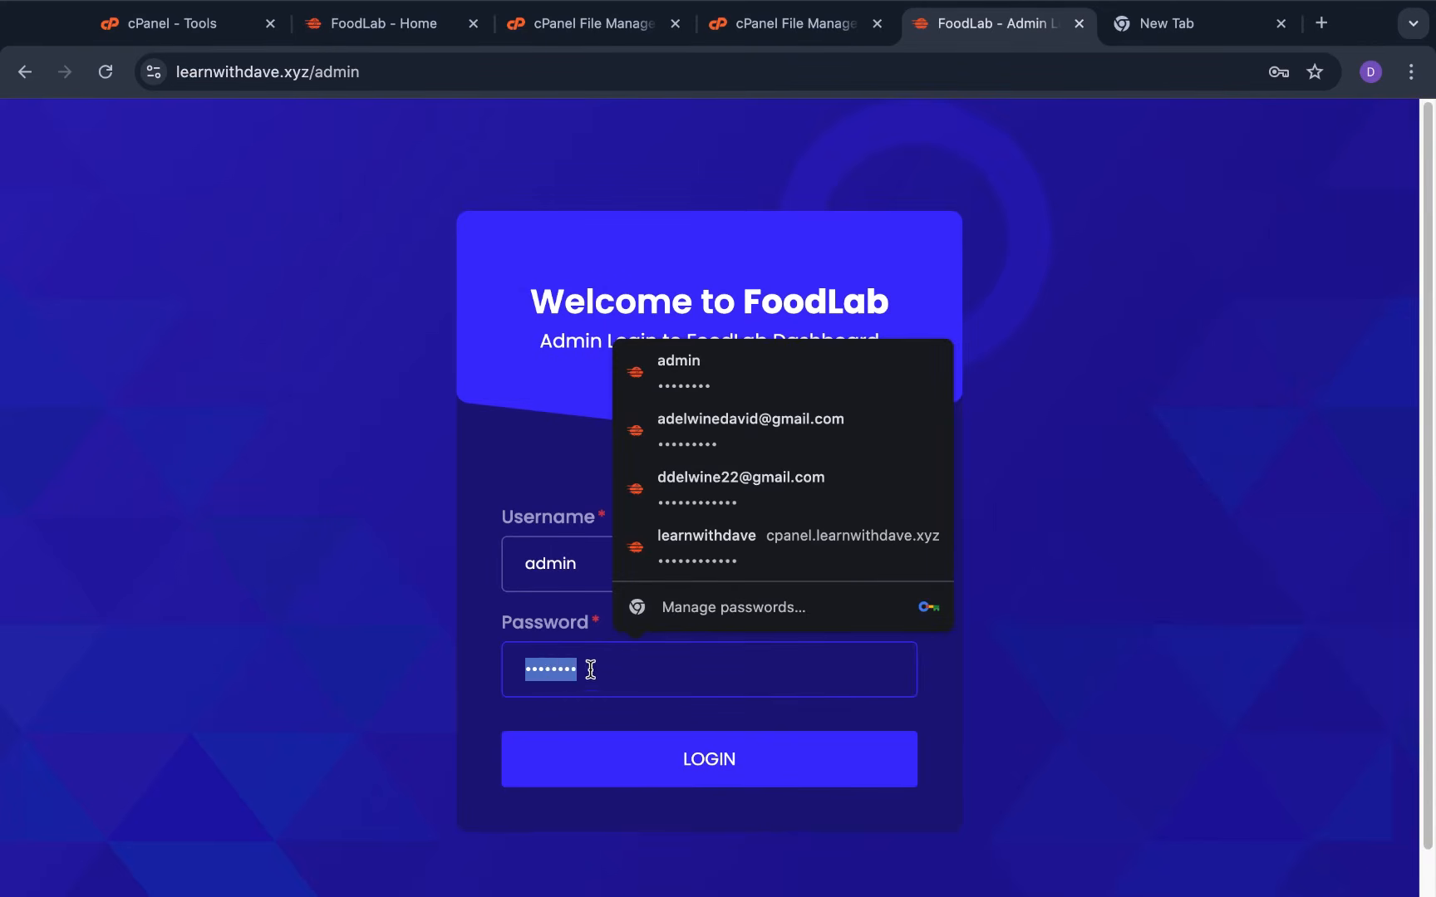
key(BackSpace)
double_click(574, 566)
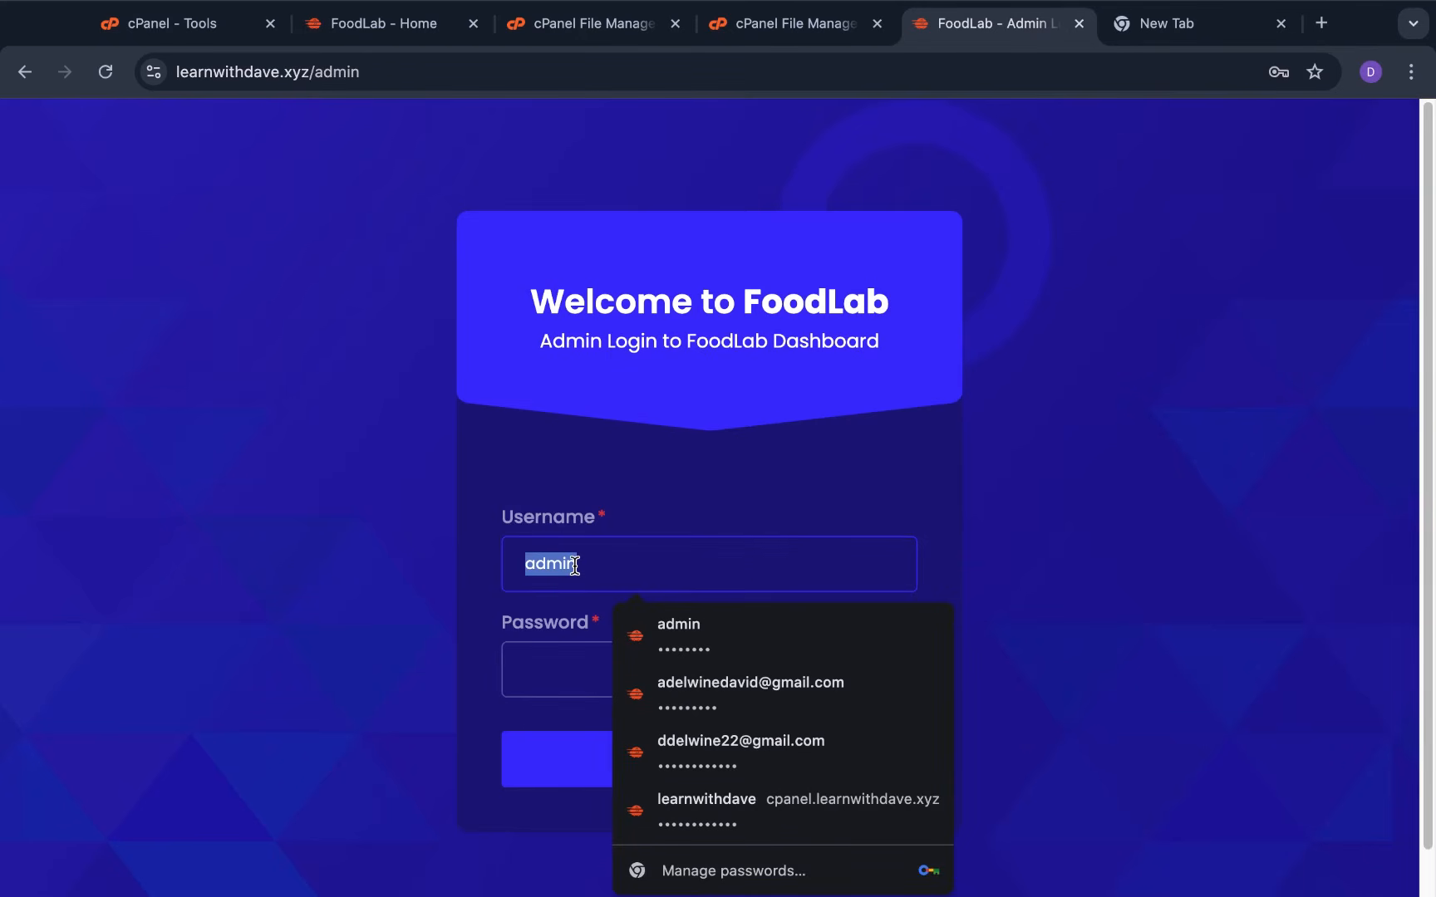
key(BackSpace)
text(L)
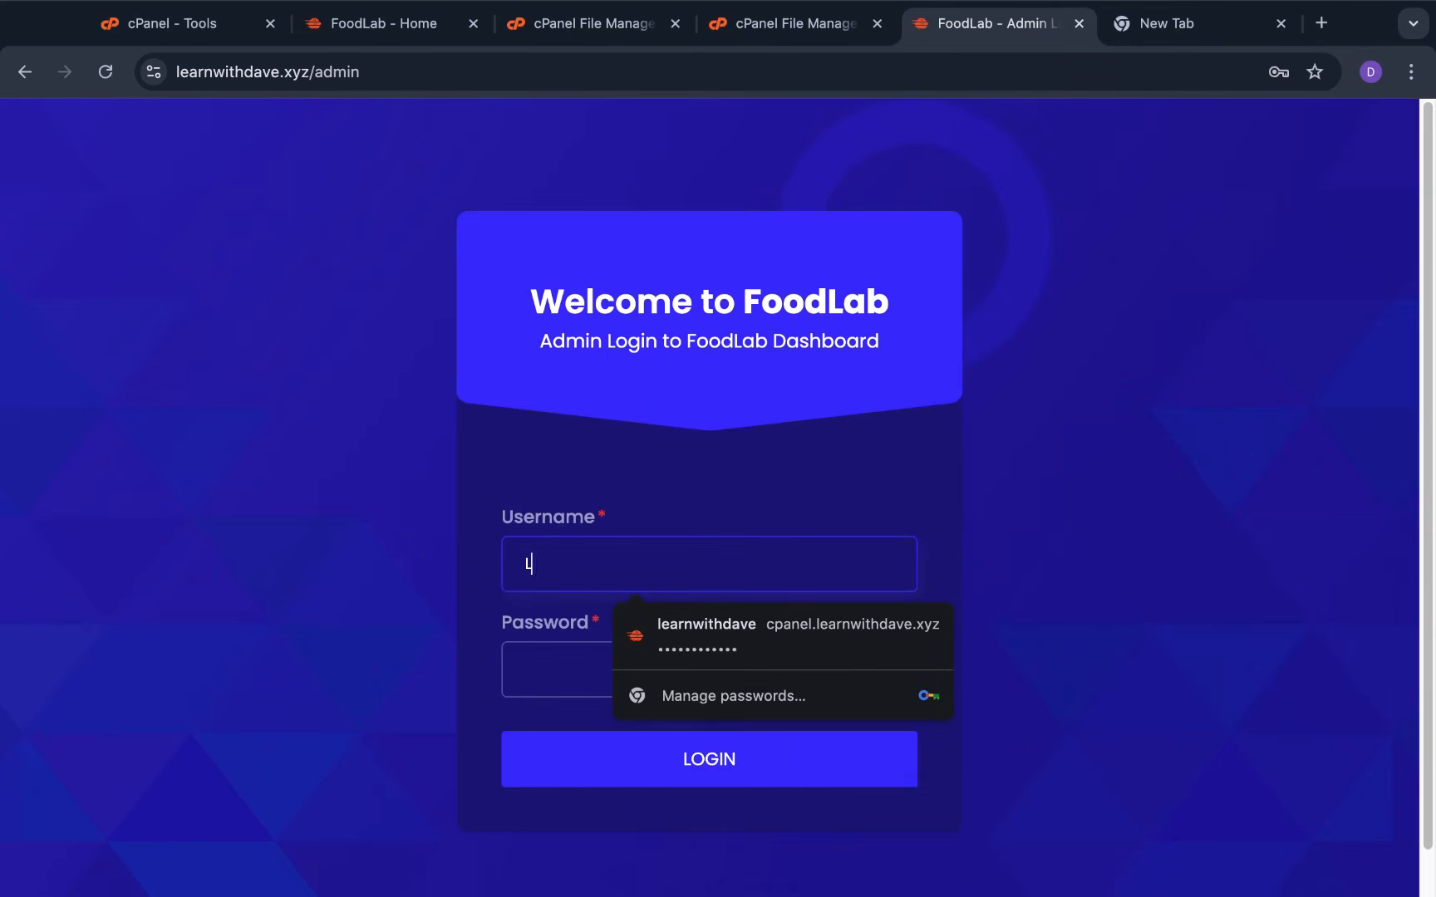
text(earnwith)
click(568, 666)
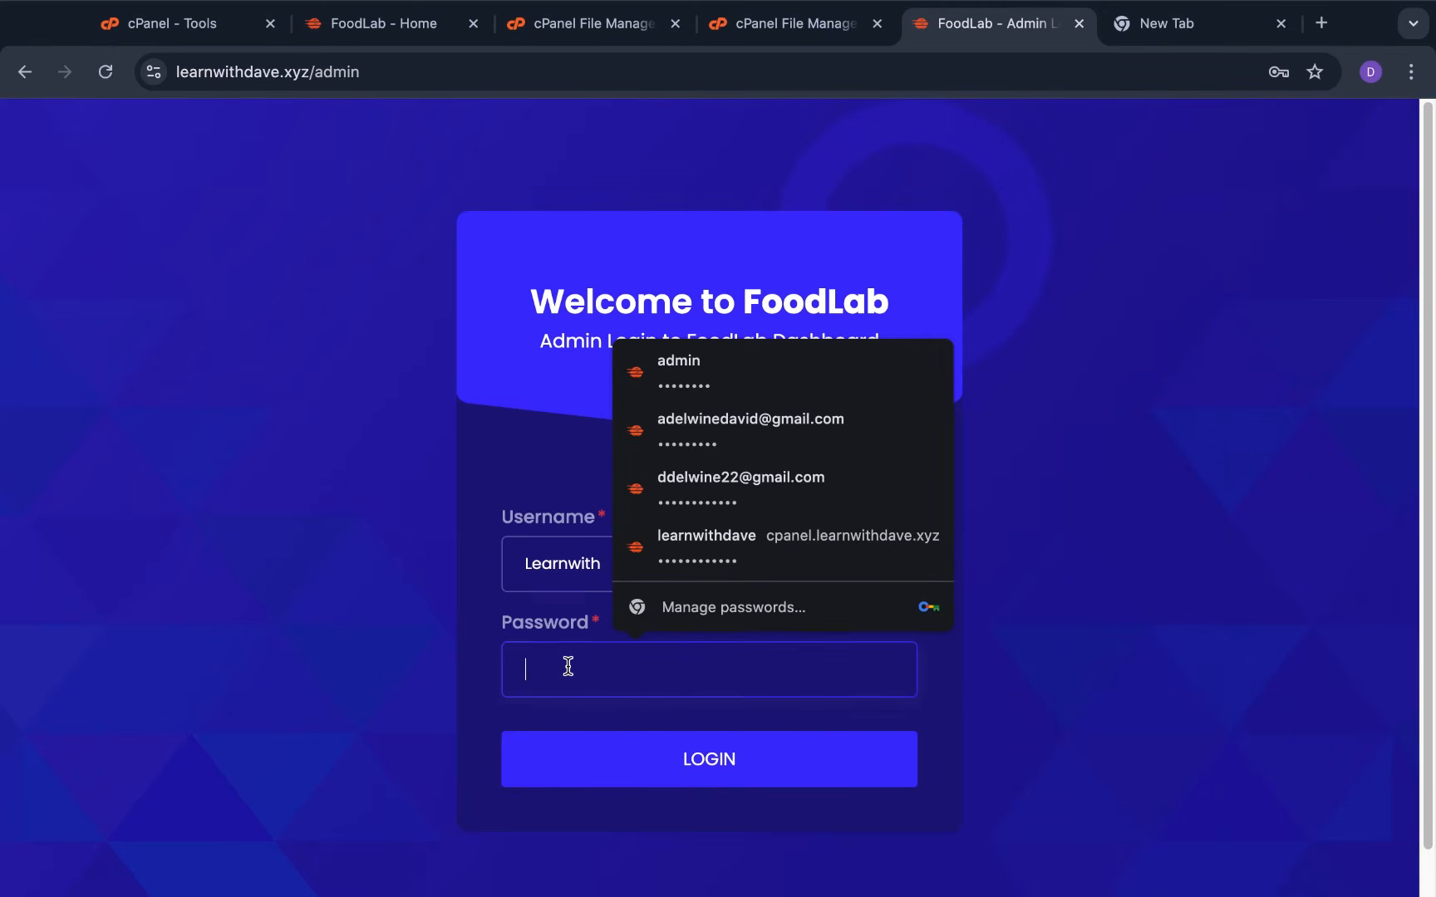
key(super+v)
click(636, 769)
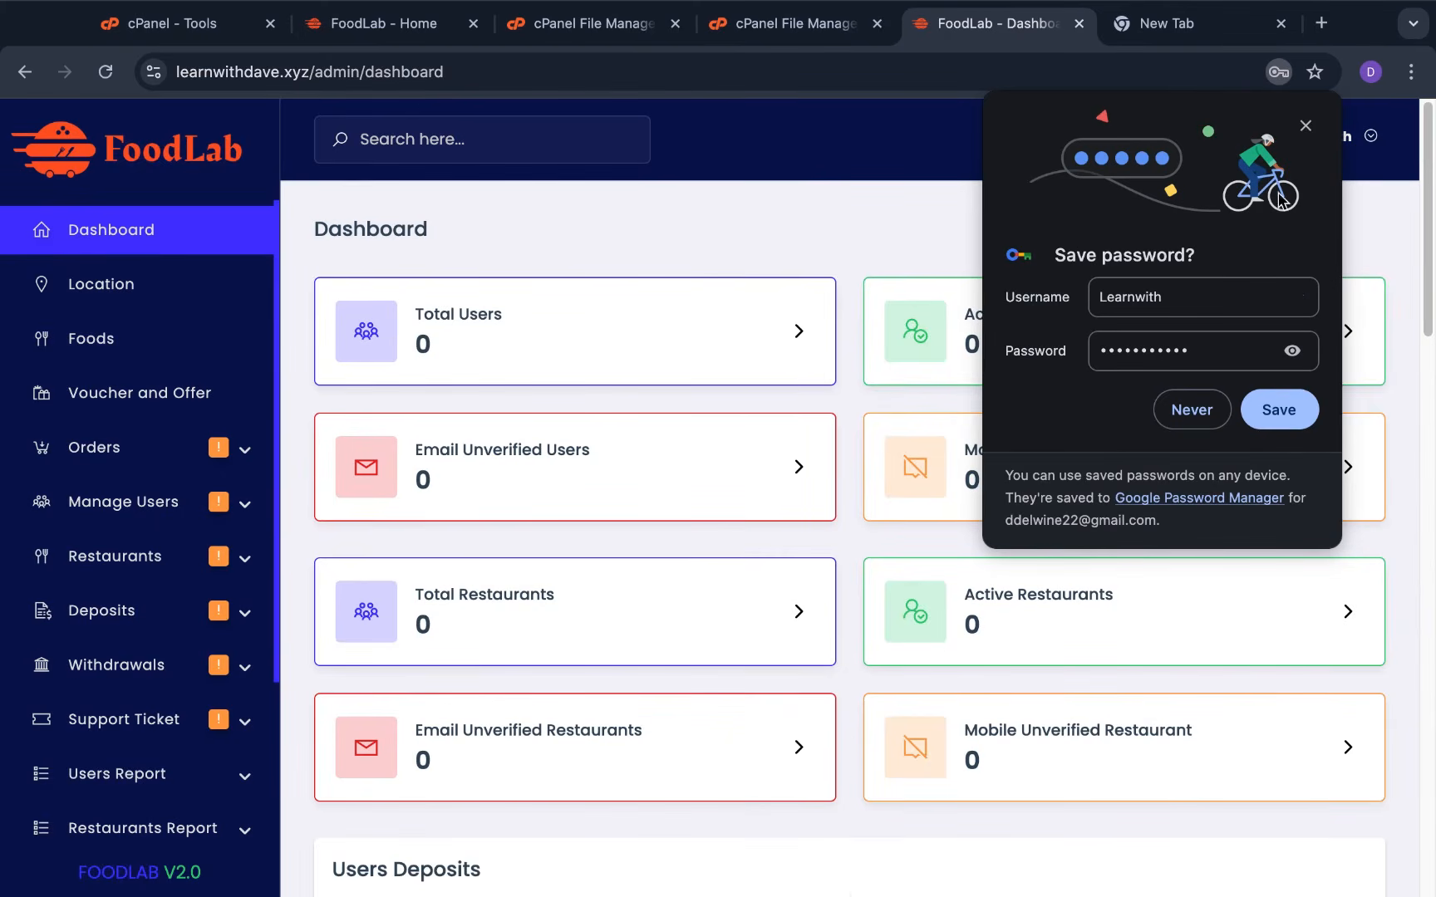
Dismiss the save-password prompt, review the dashboard totals, and open the Location list
click(1305, 126)
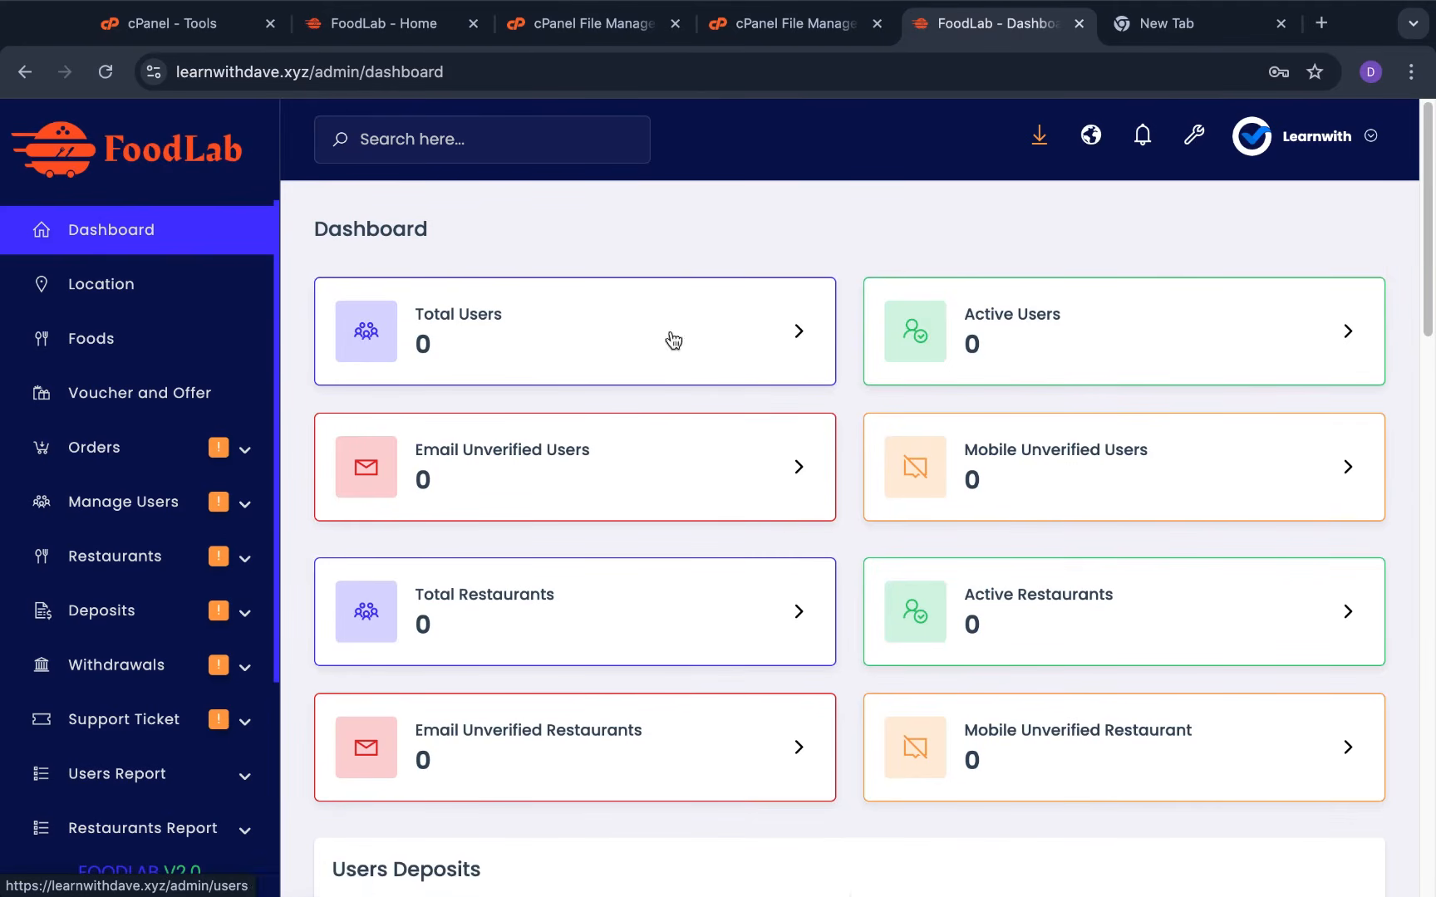
scroll(679, 587, down, 5)
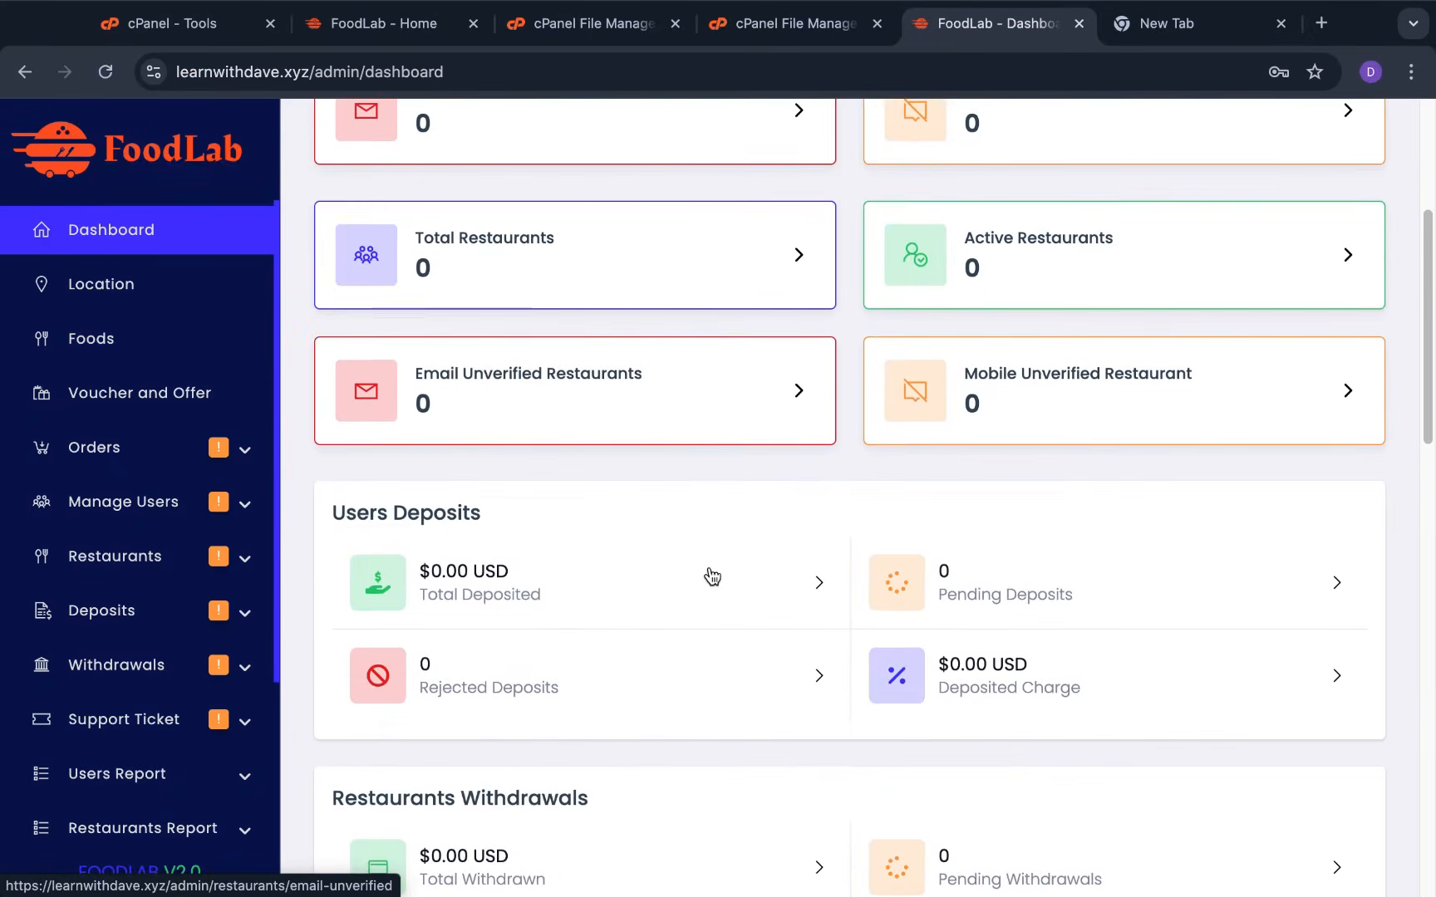
scroll(712, 575, up, 5)
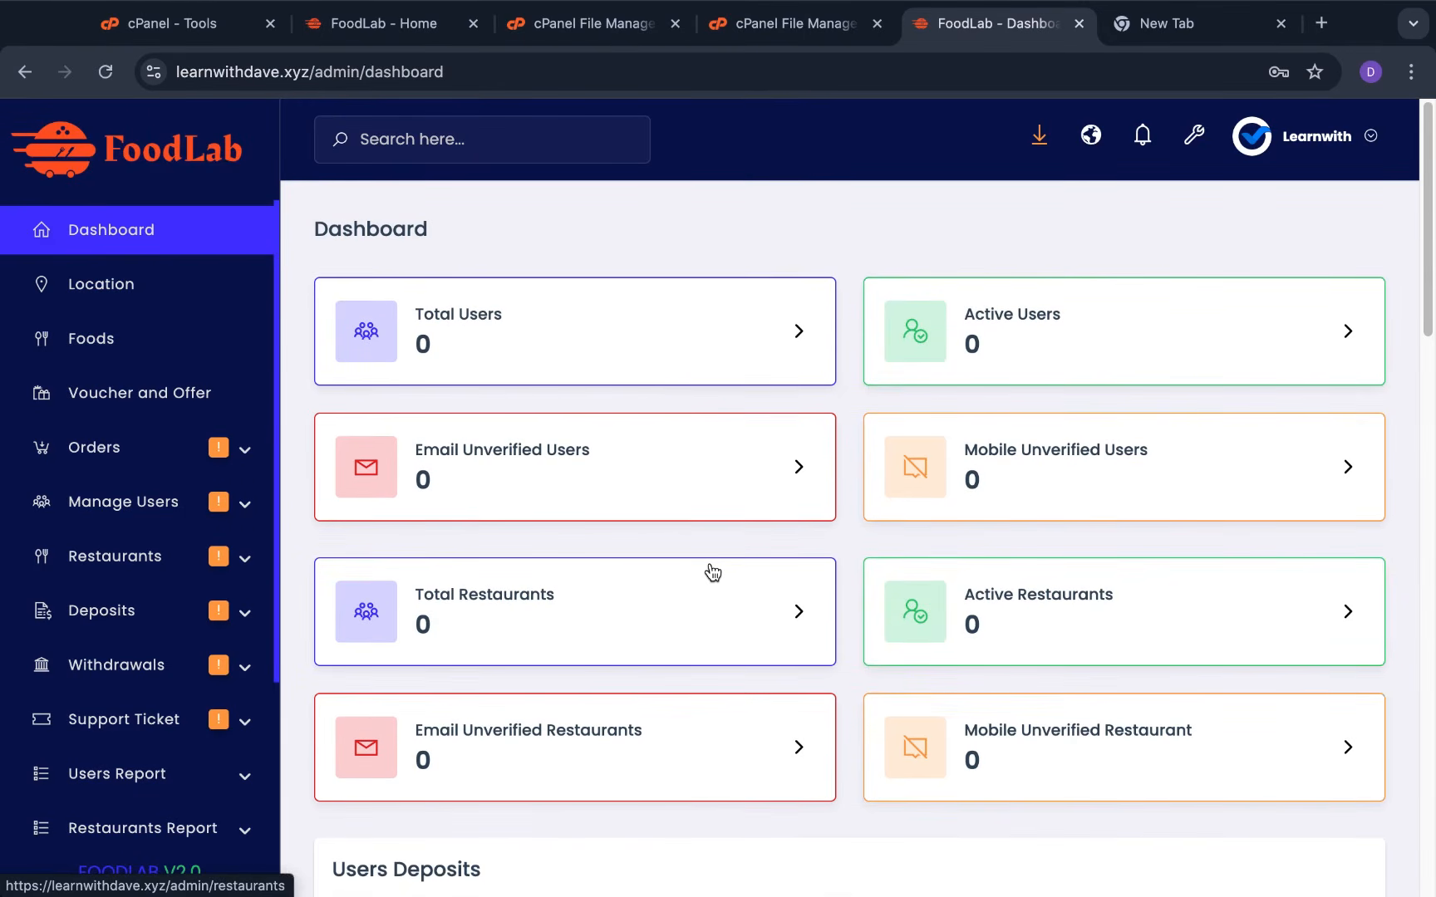
scroll(712, 573, down, 1)
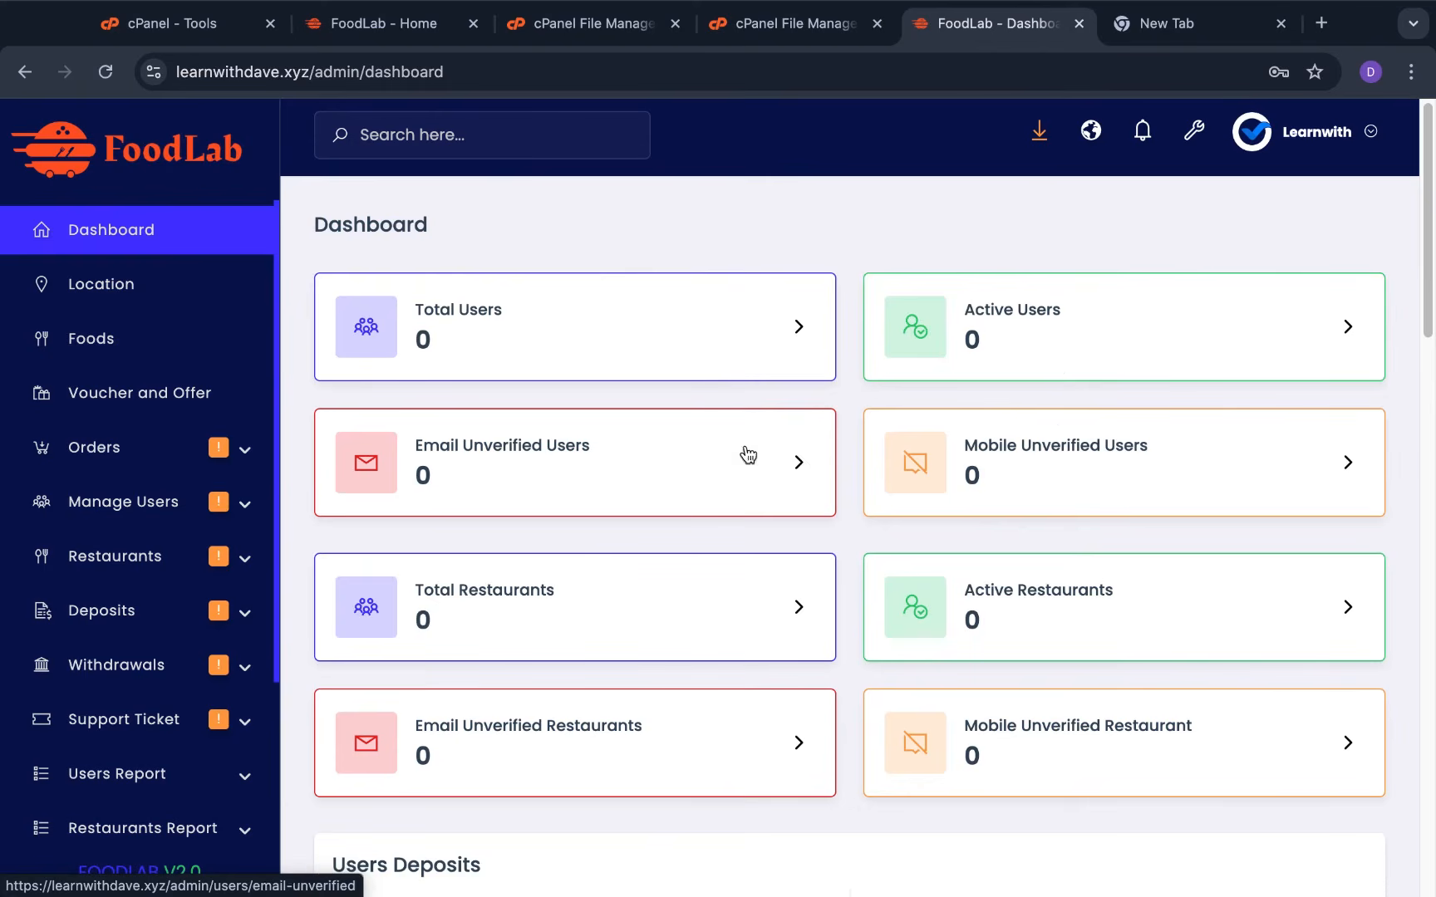
scroll(772, 635, down, 1)
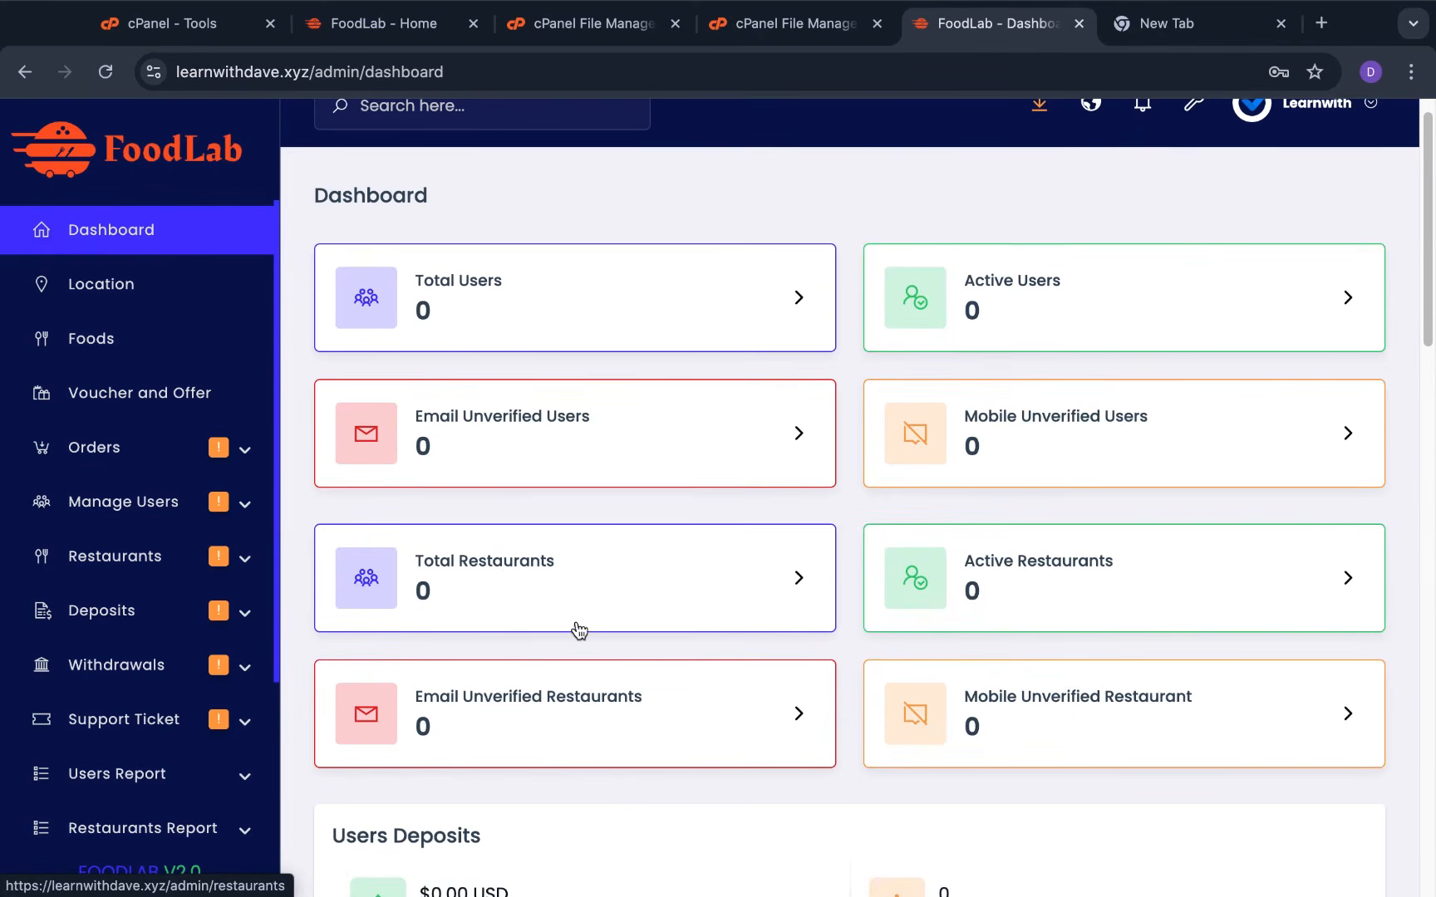
scroll(966, 588, down, 4)
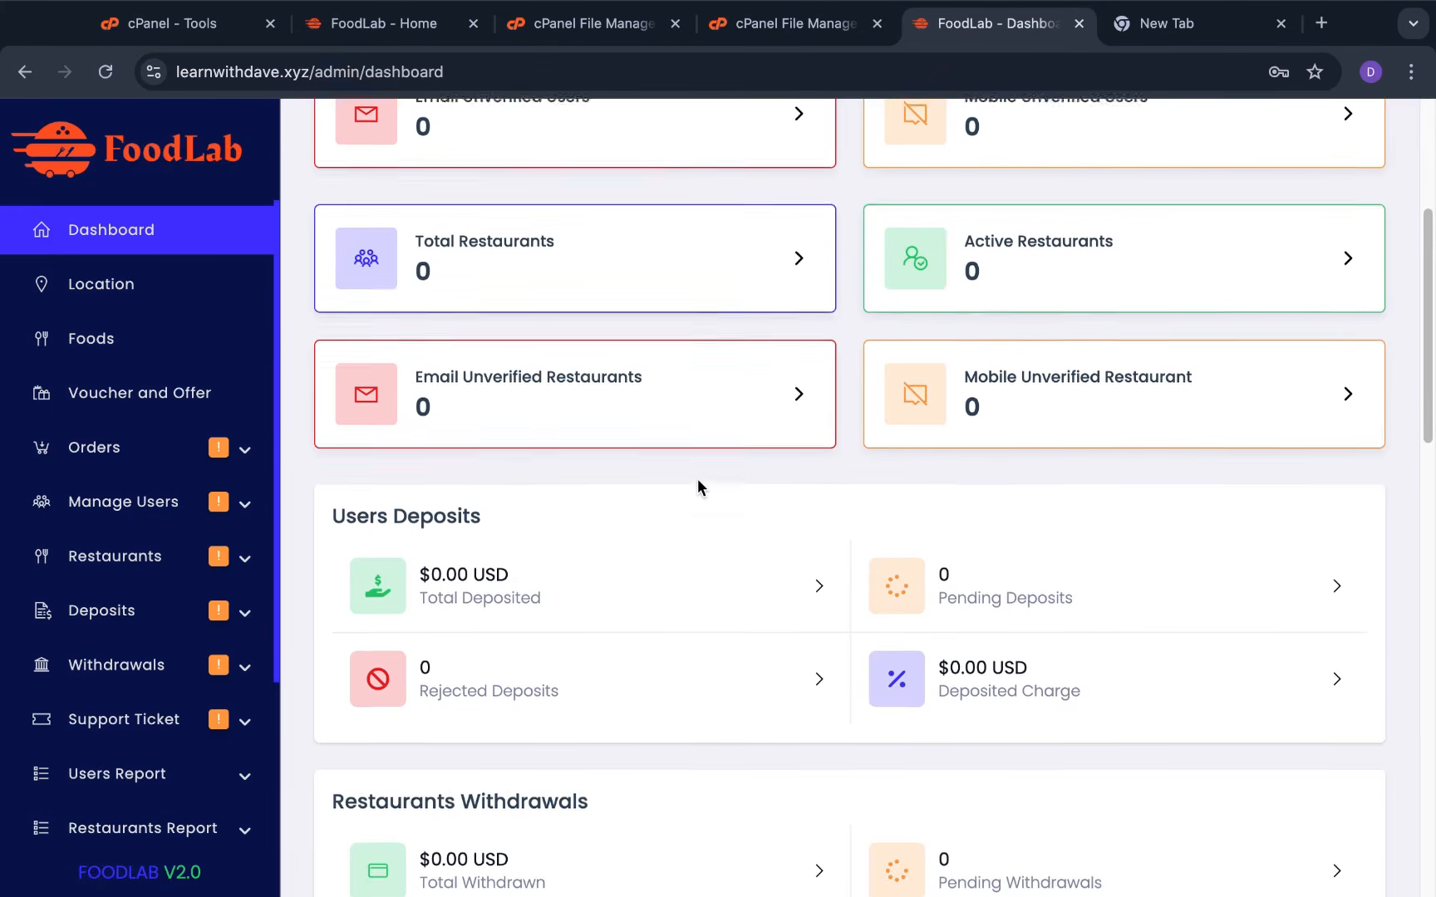
scroll(698, 486, up, 2)
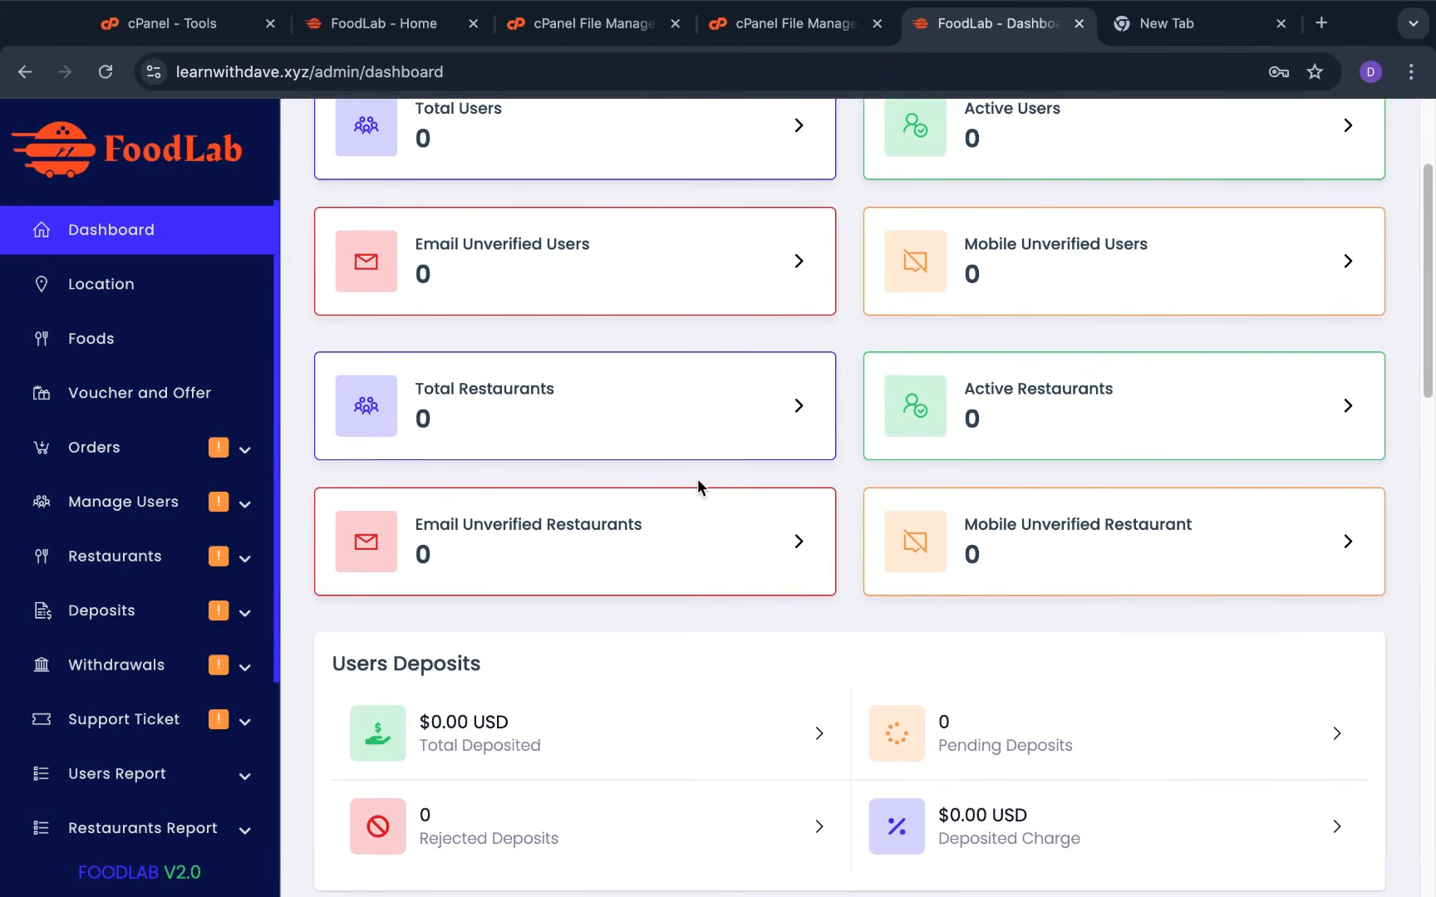
scroll(698, 480, up, 3)
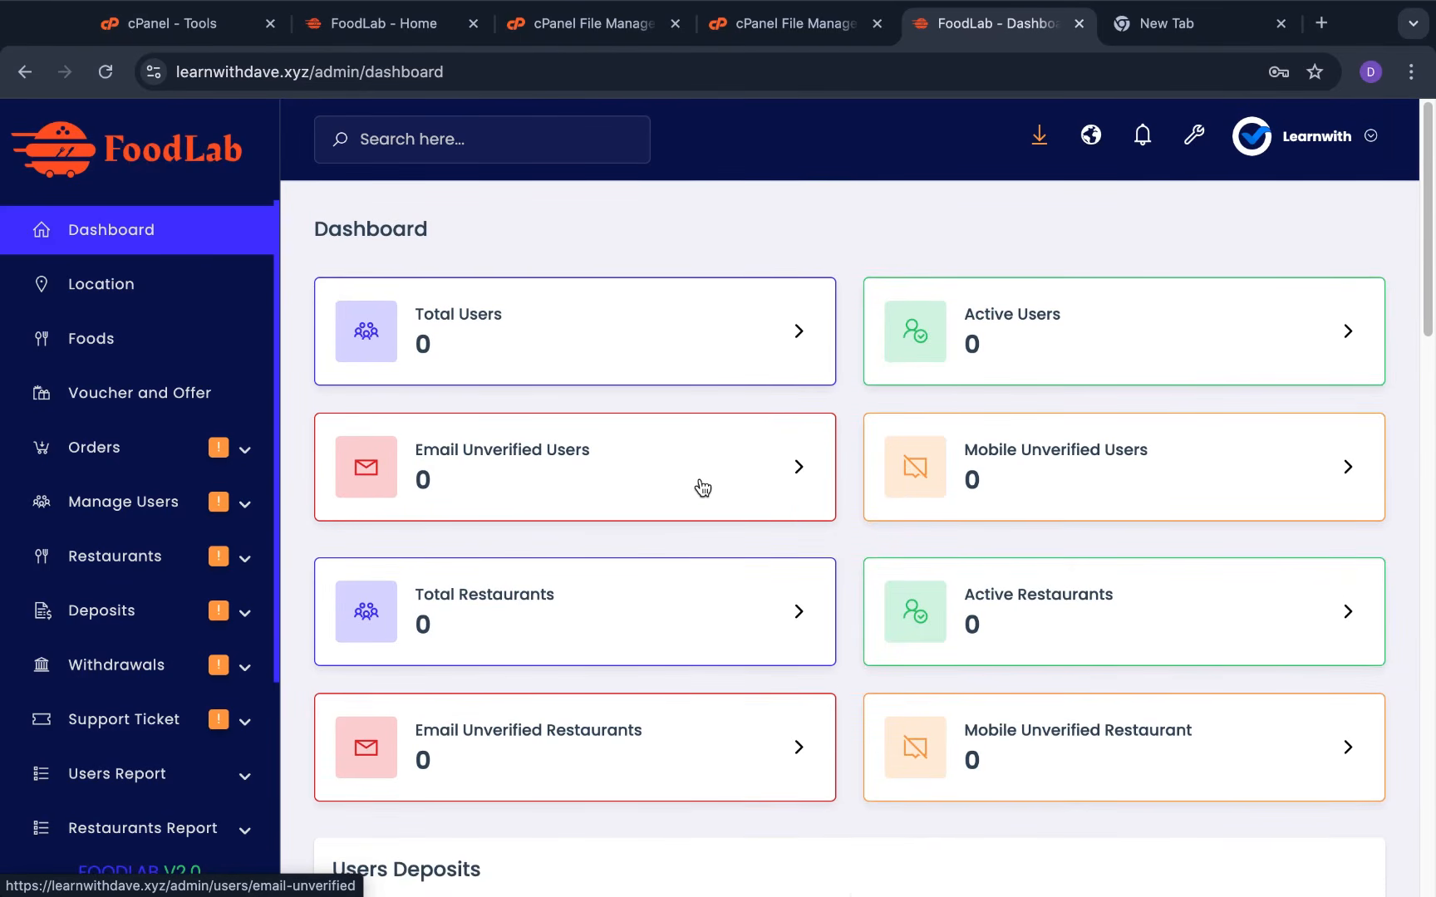
scroll(702, 487, down, 10)
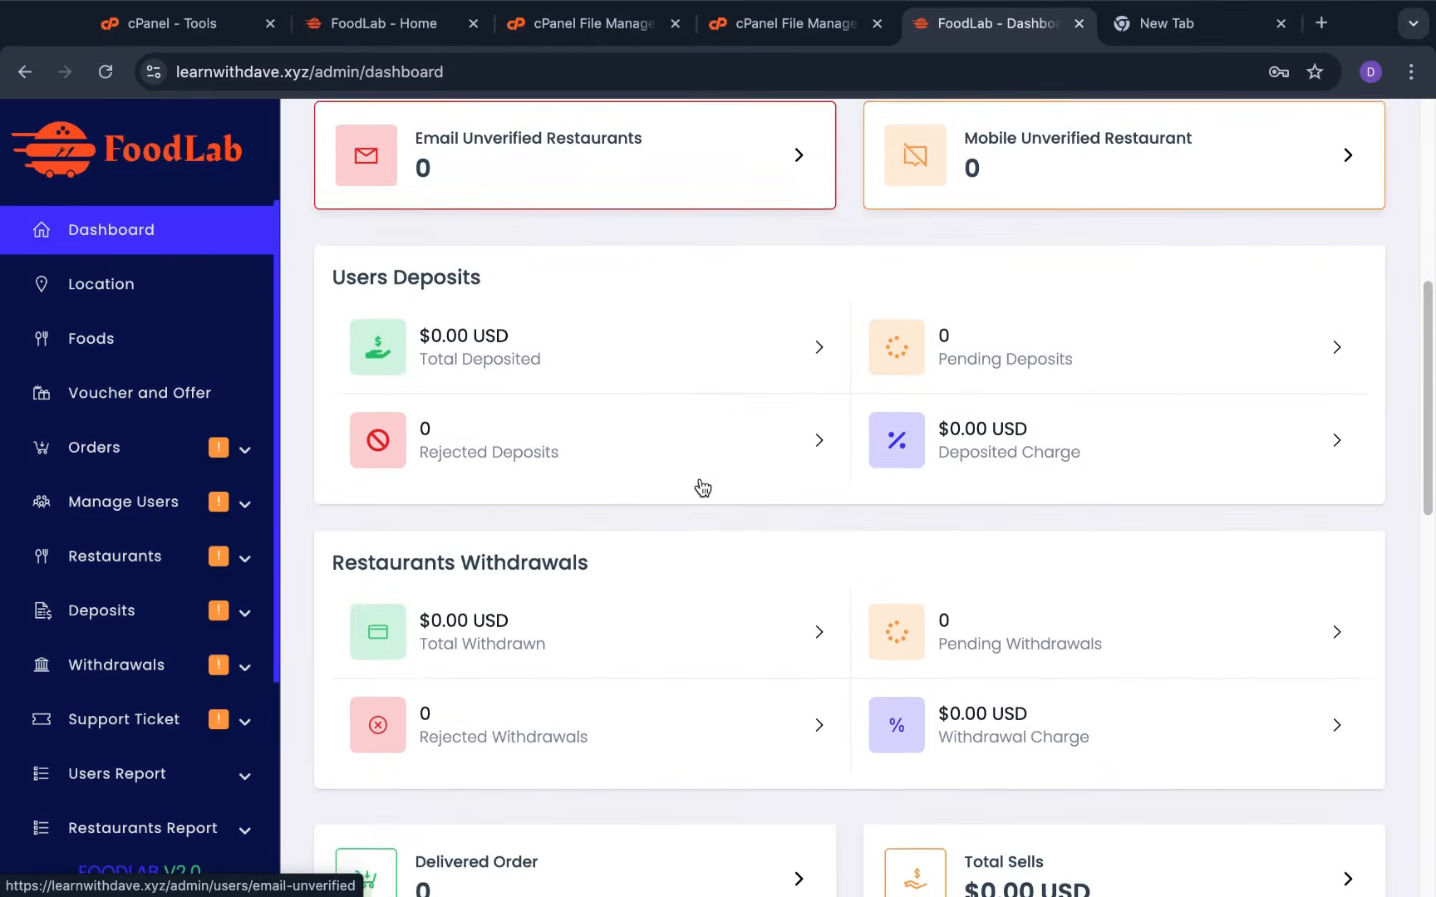
scroll(709, 470, up, 8)
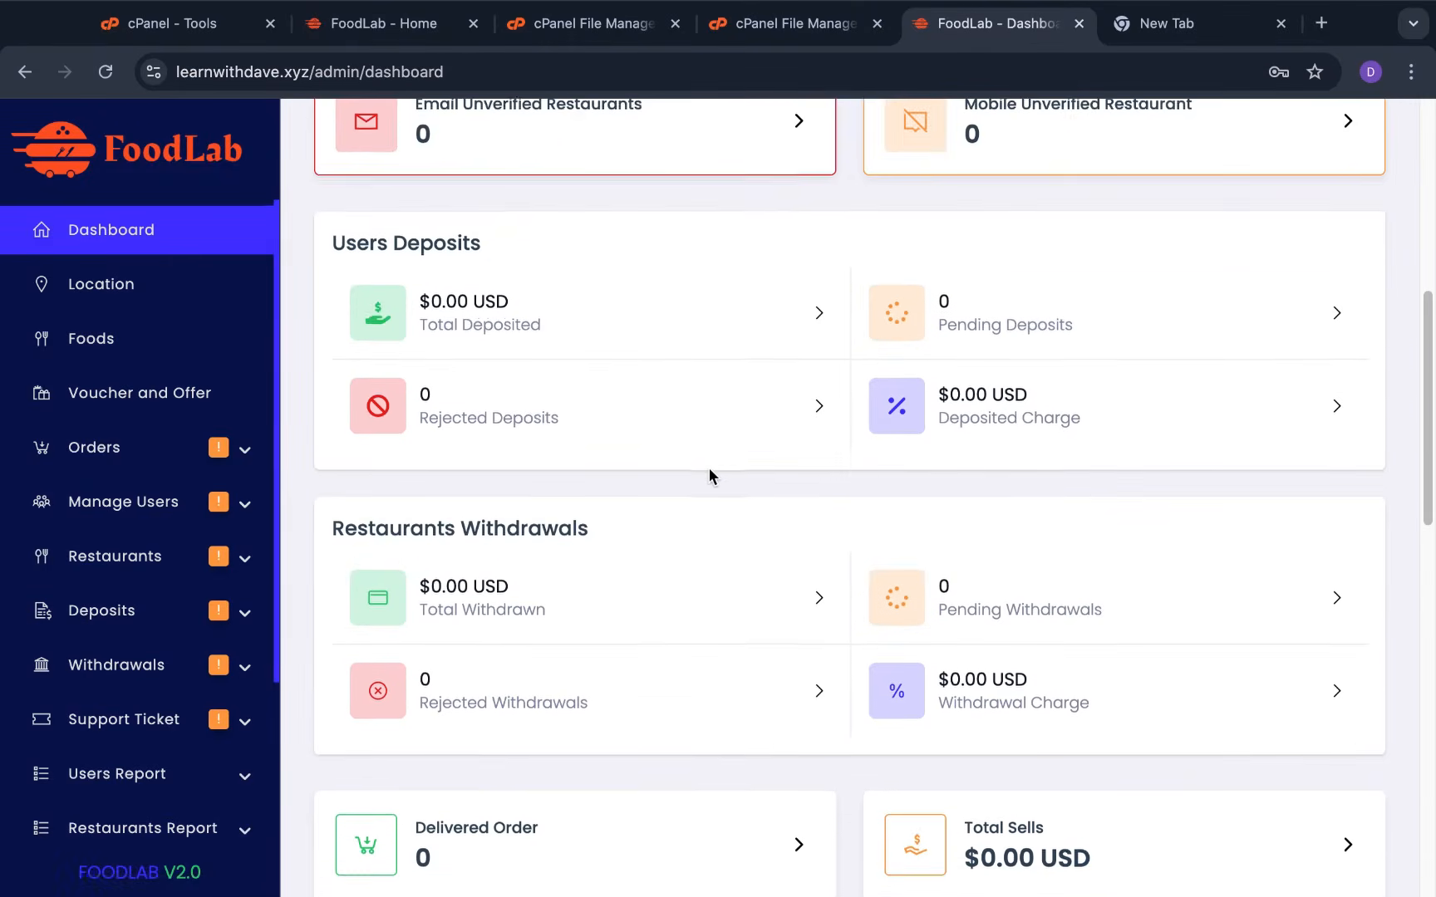
scroll(709, 468, up, 3)
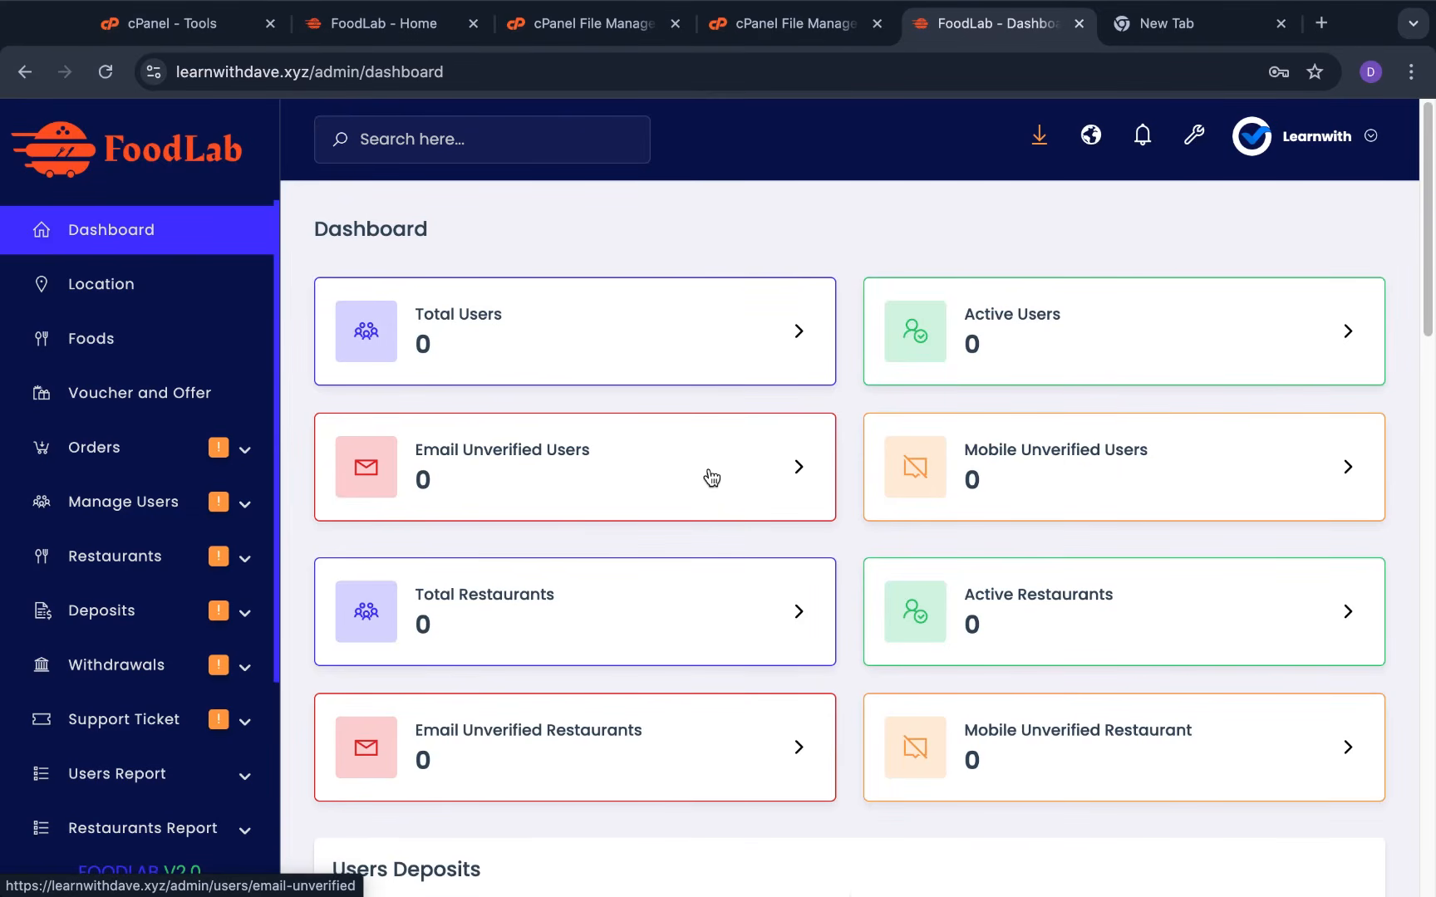
click(169, 299)
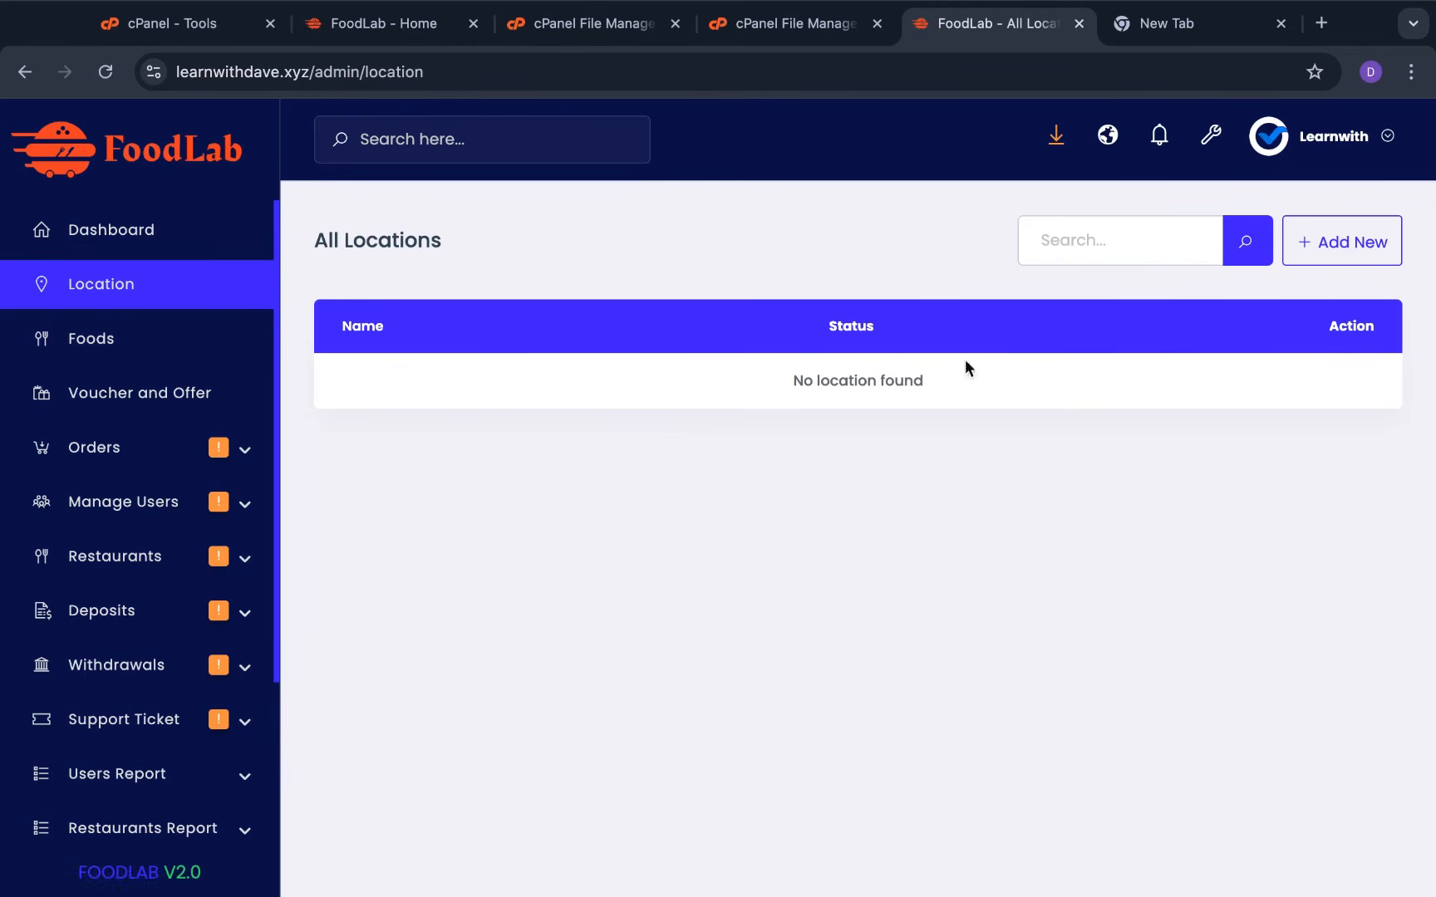
Add the delivery locations 'Accra , Ghana' and 'Muhanga, Rwanda', then open food Categories
click(1369, 241)
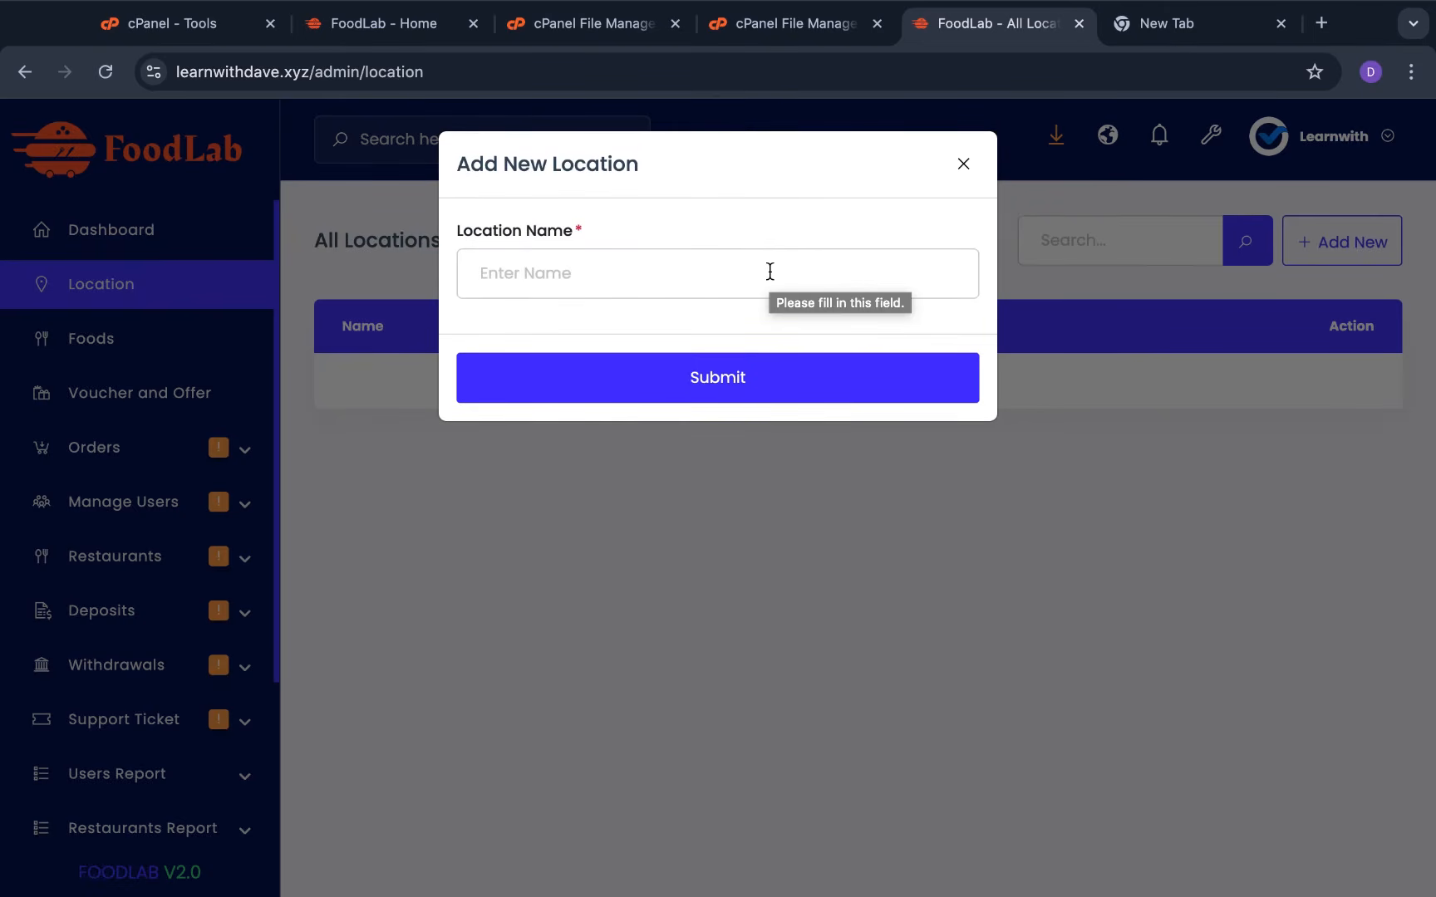
click(770, 272)
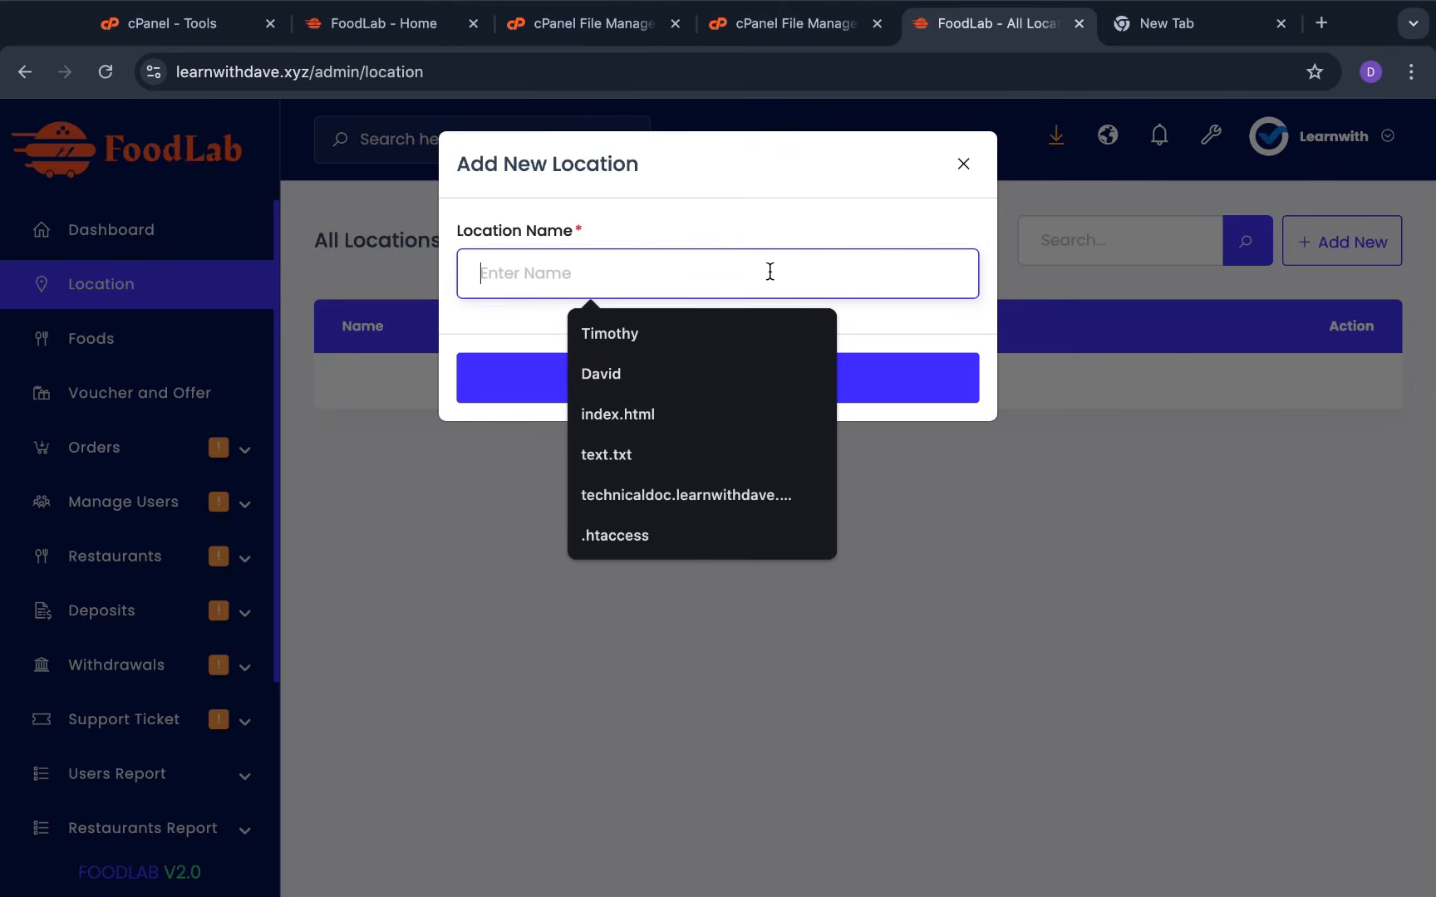
text(Accra)
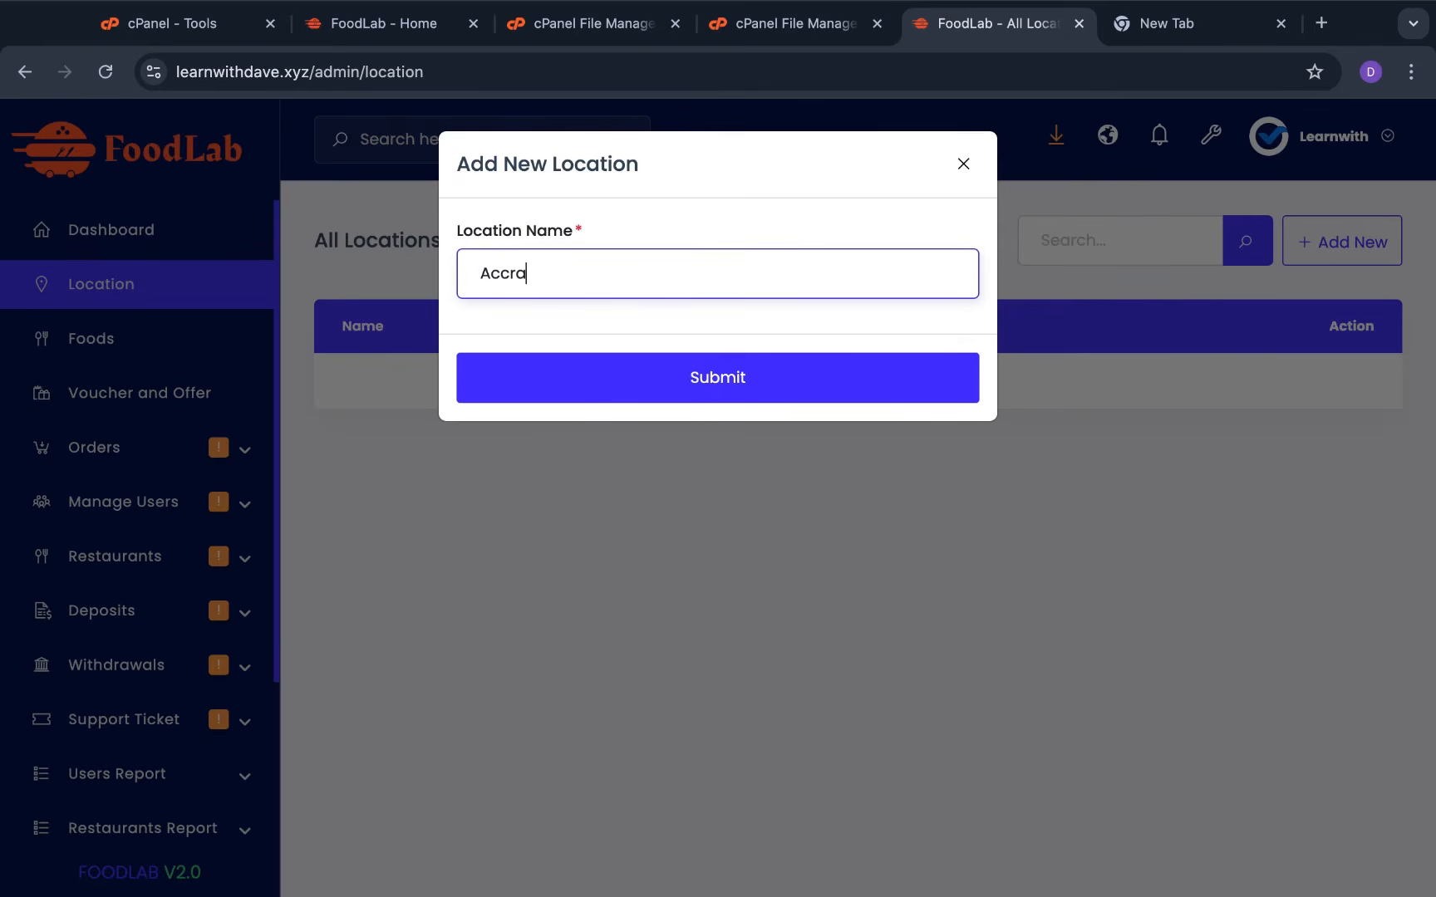
text( , Gha)
key(BackSpace)
key(BackSpace)
text(hana)
click(700, 378)
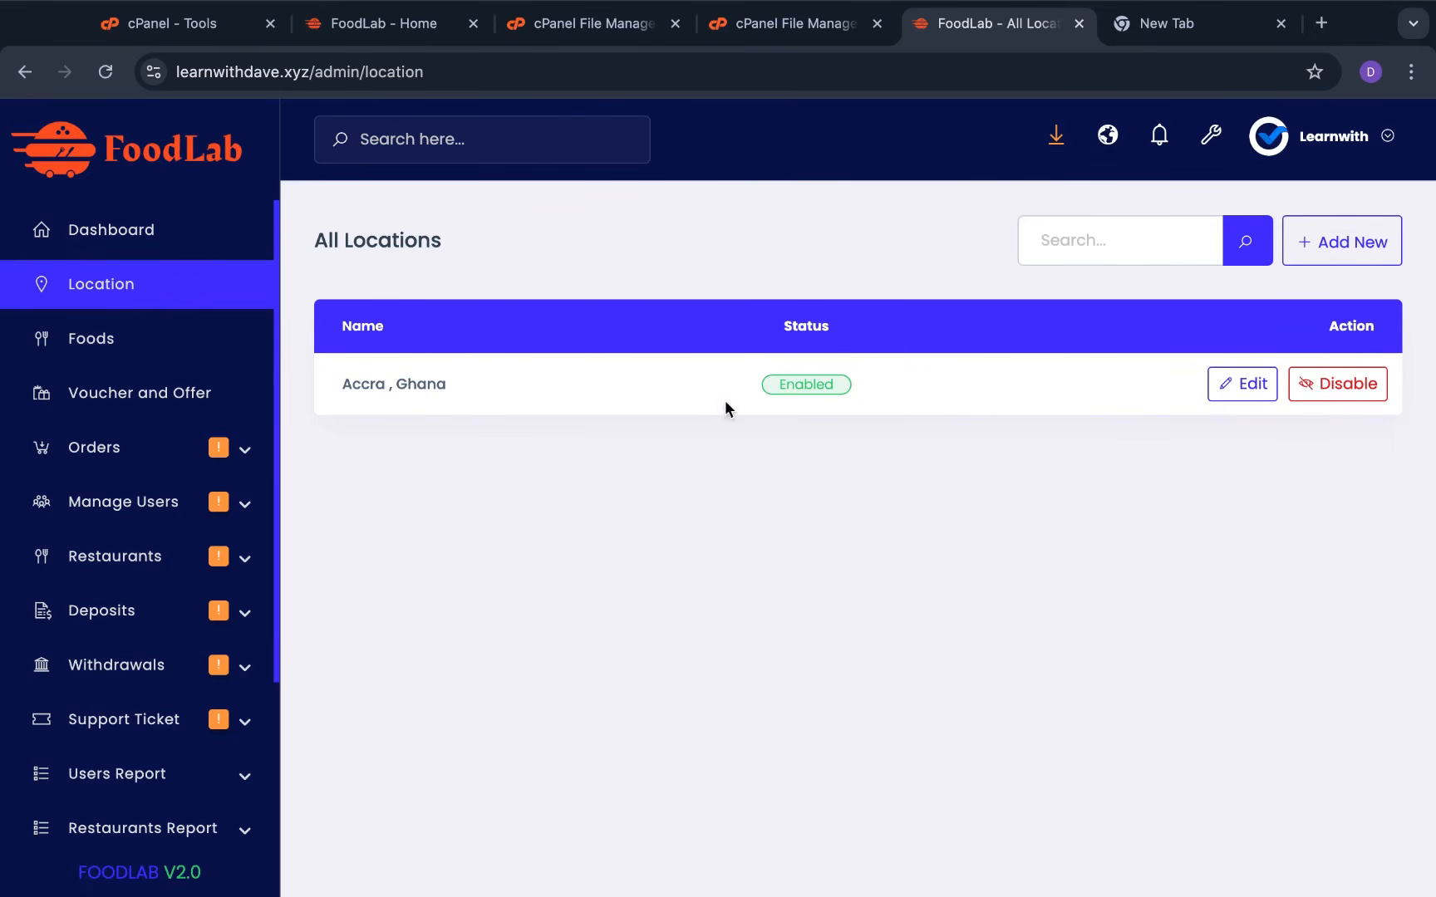
click(1344, 243)
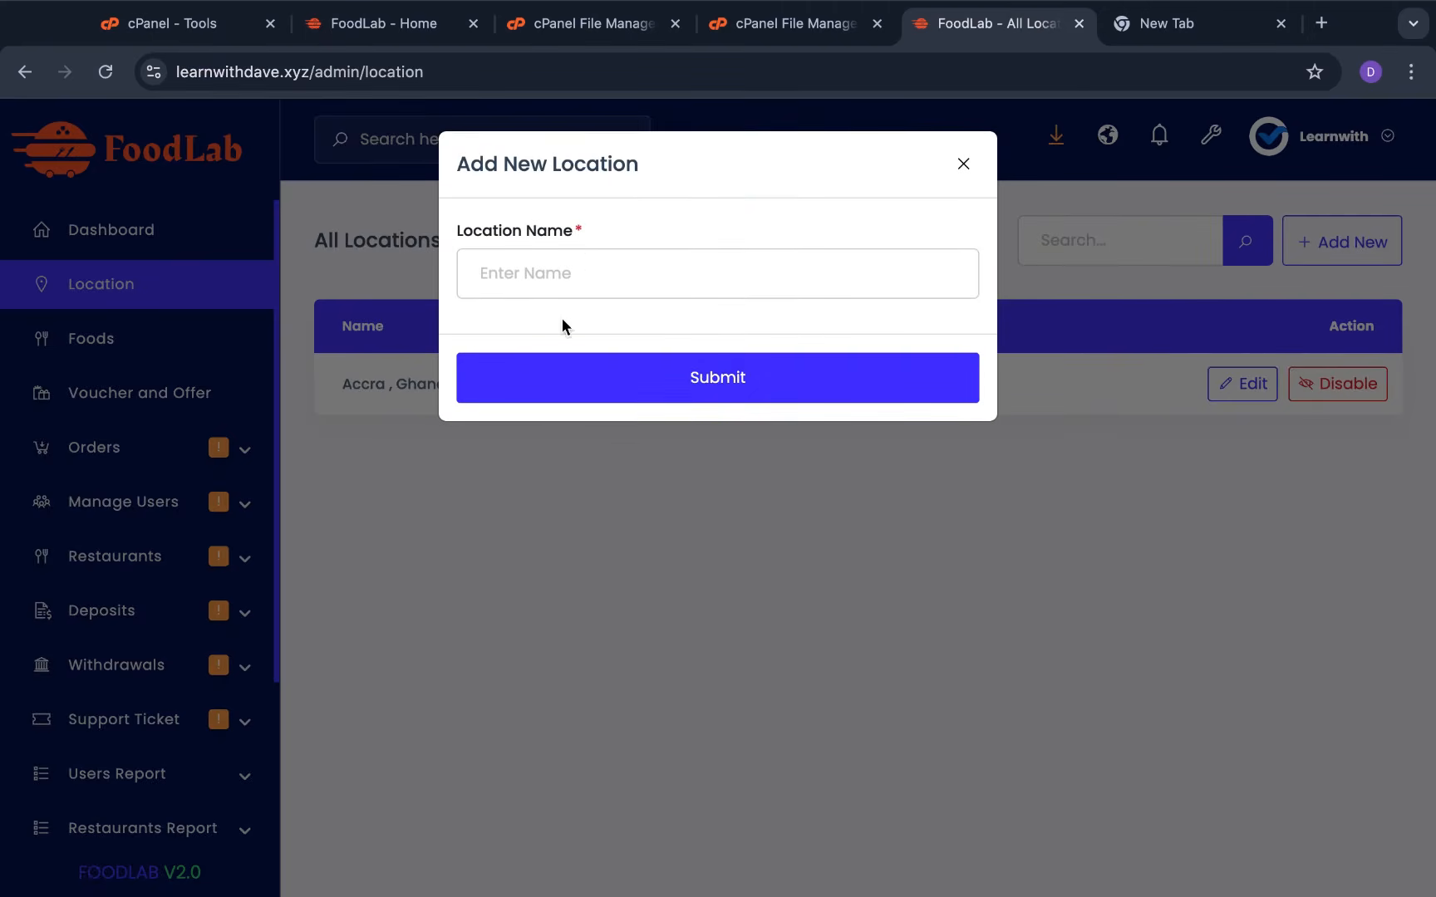
click(621, 262)
text(M)
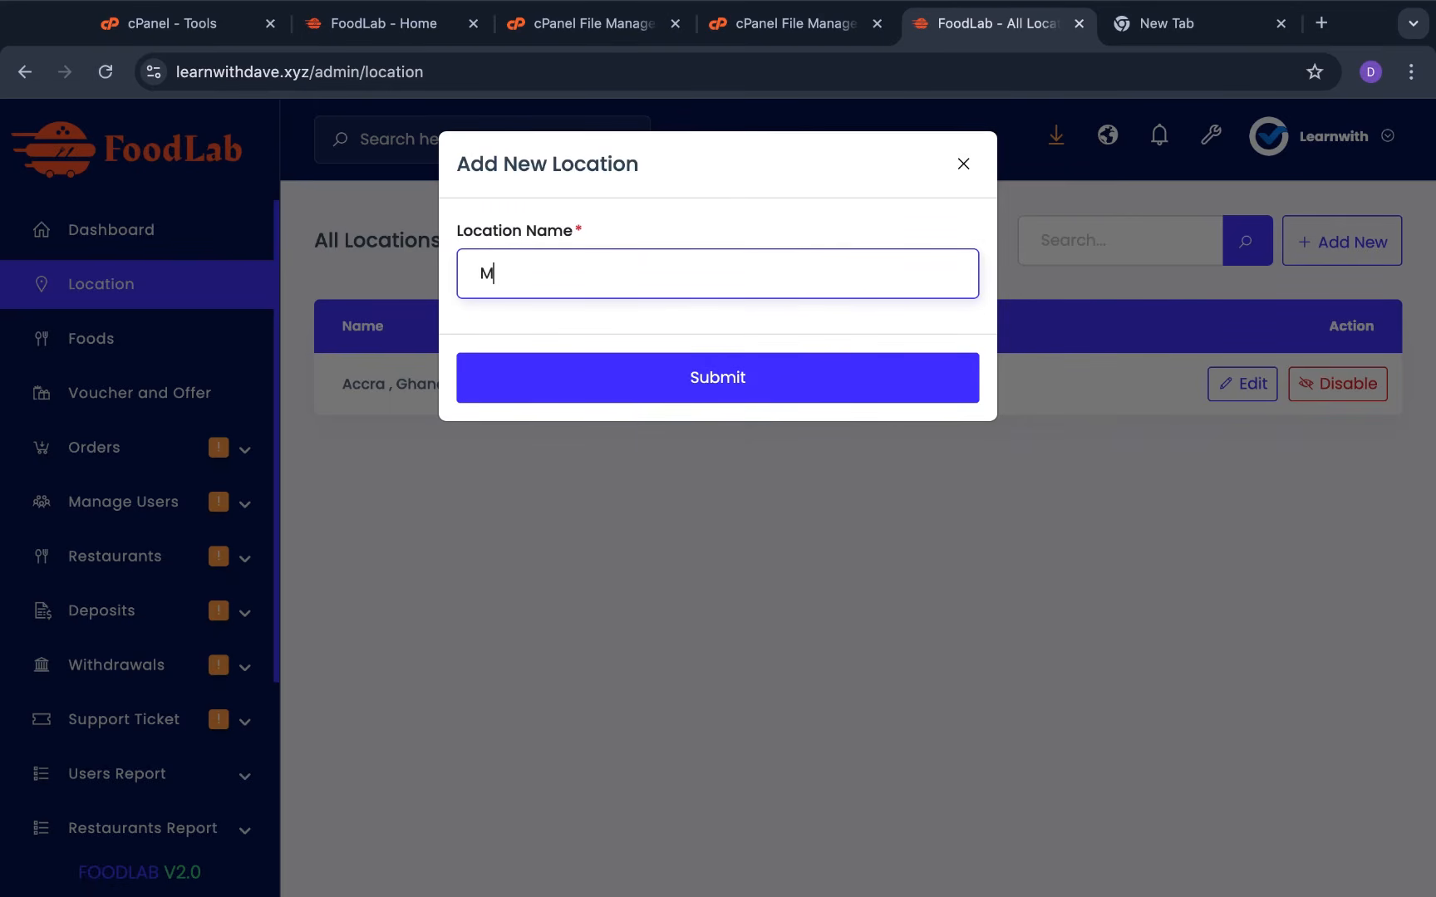
text(uhanga, Rwanda)
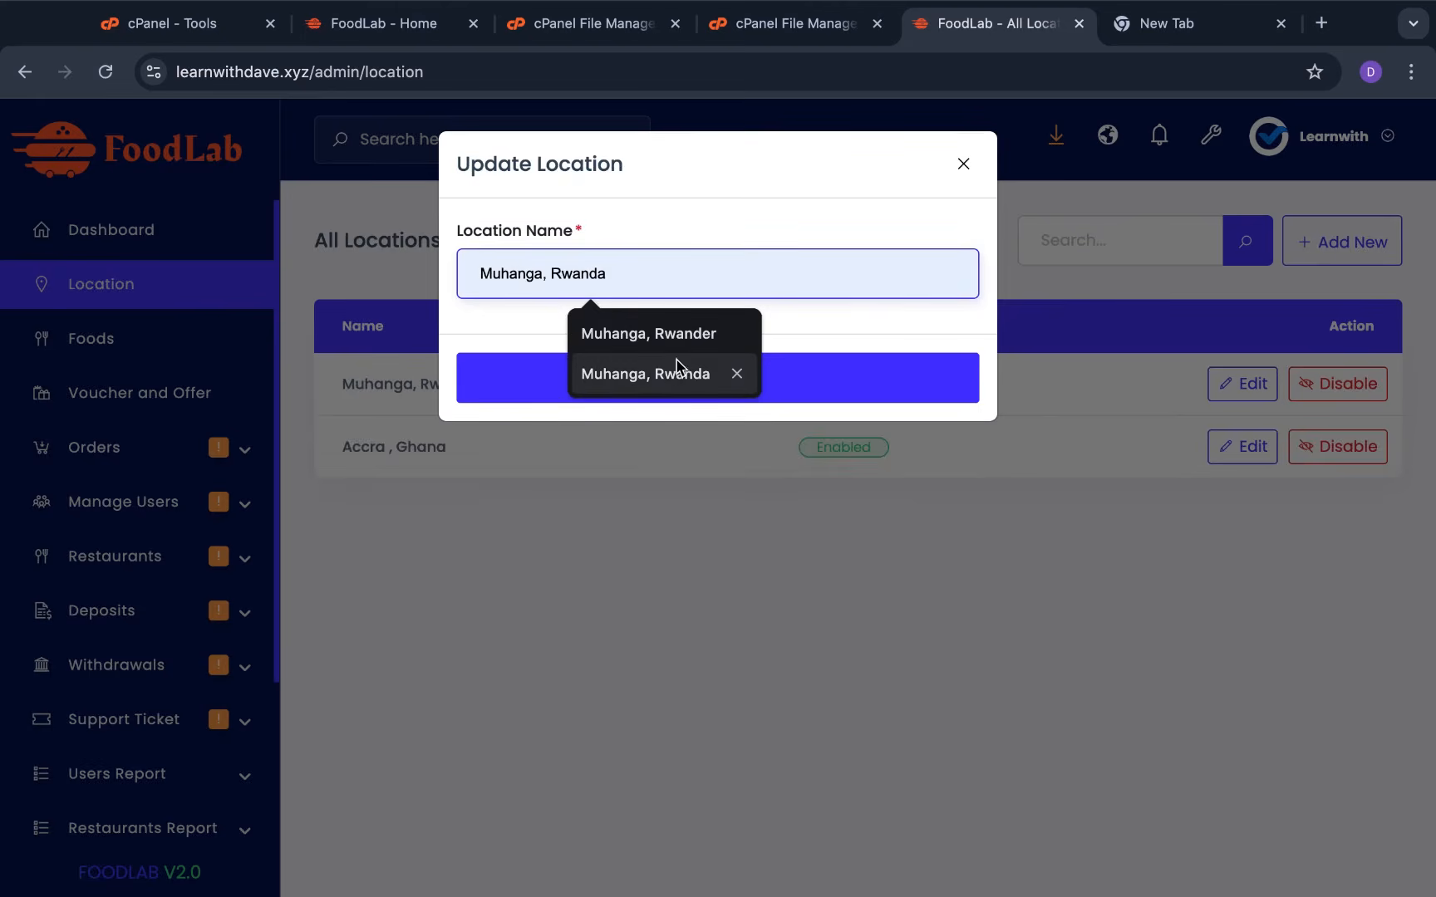
click(670, 373)
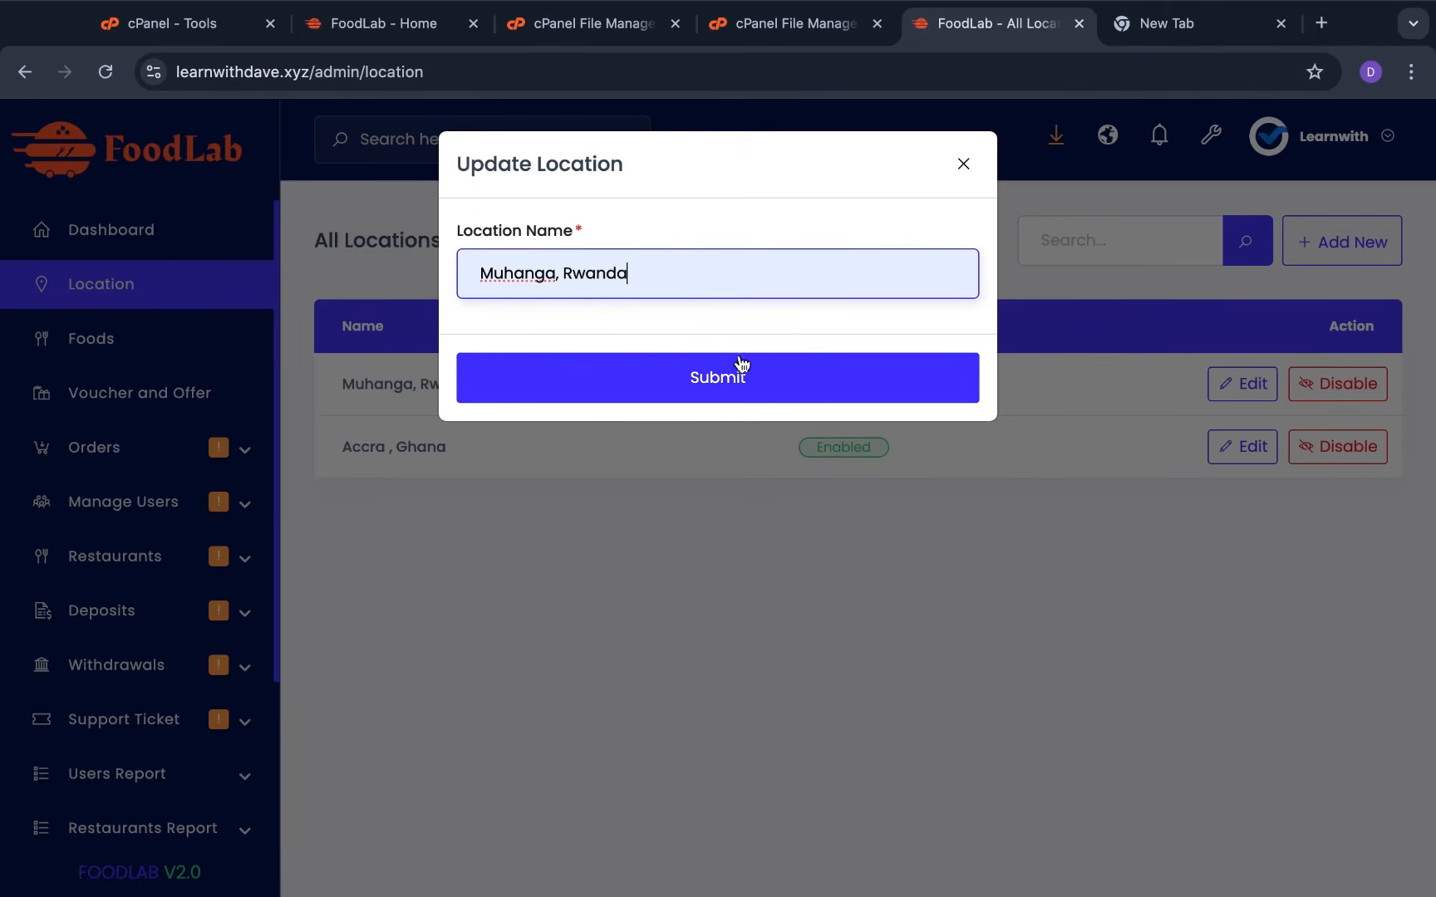
click(675, 384)
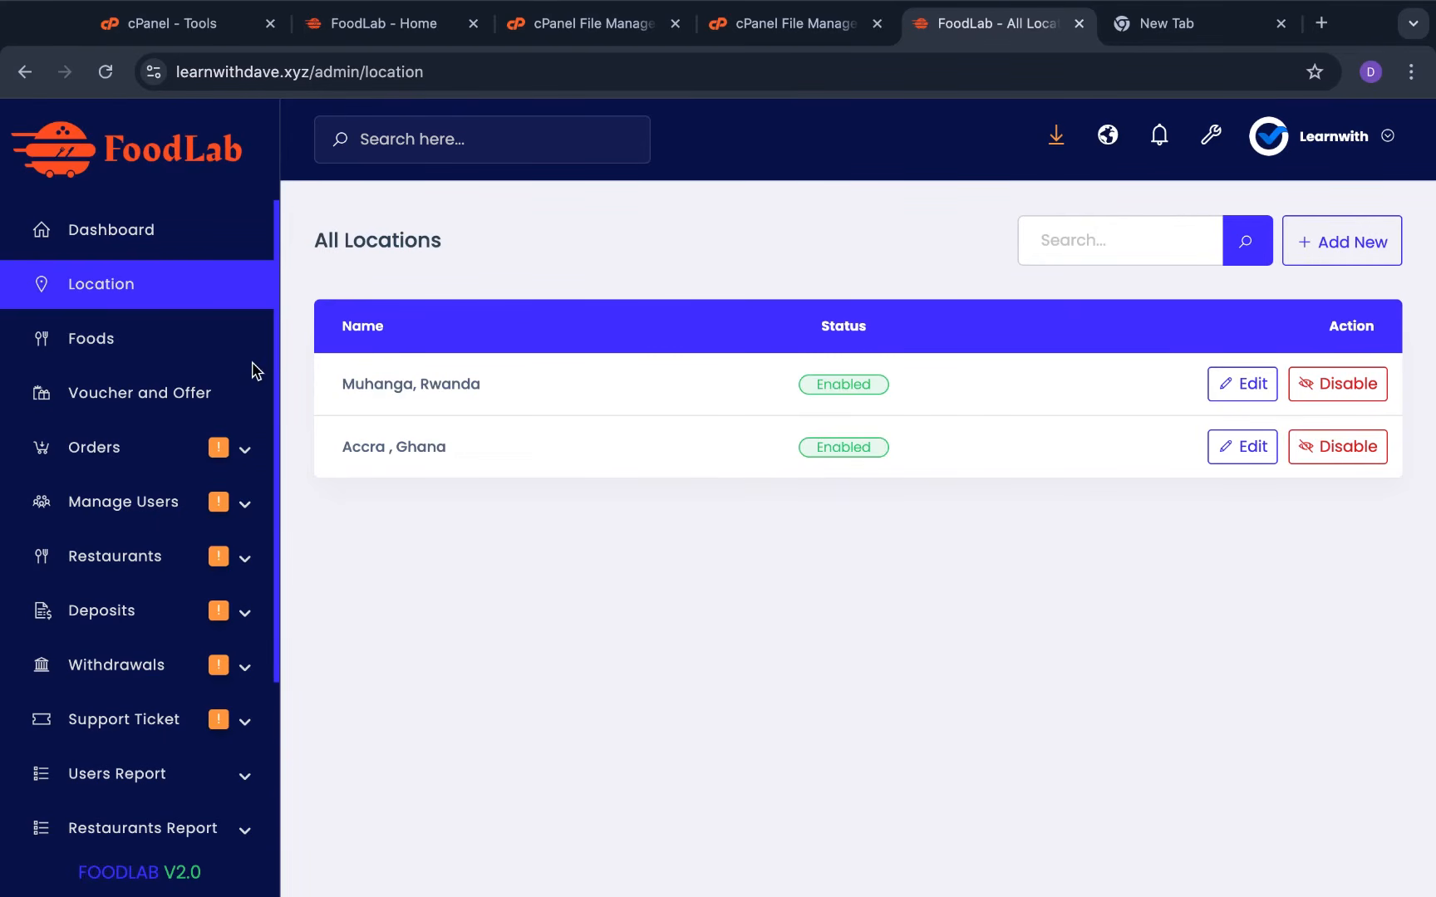
click(168, 349)
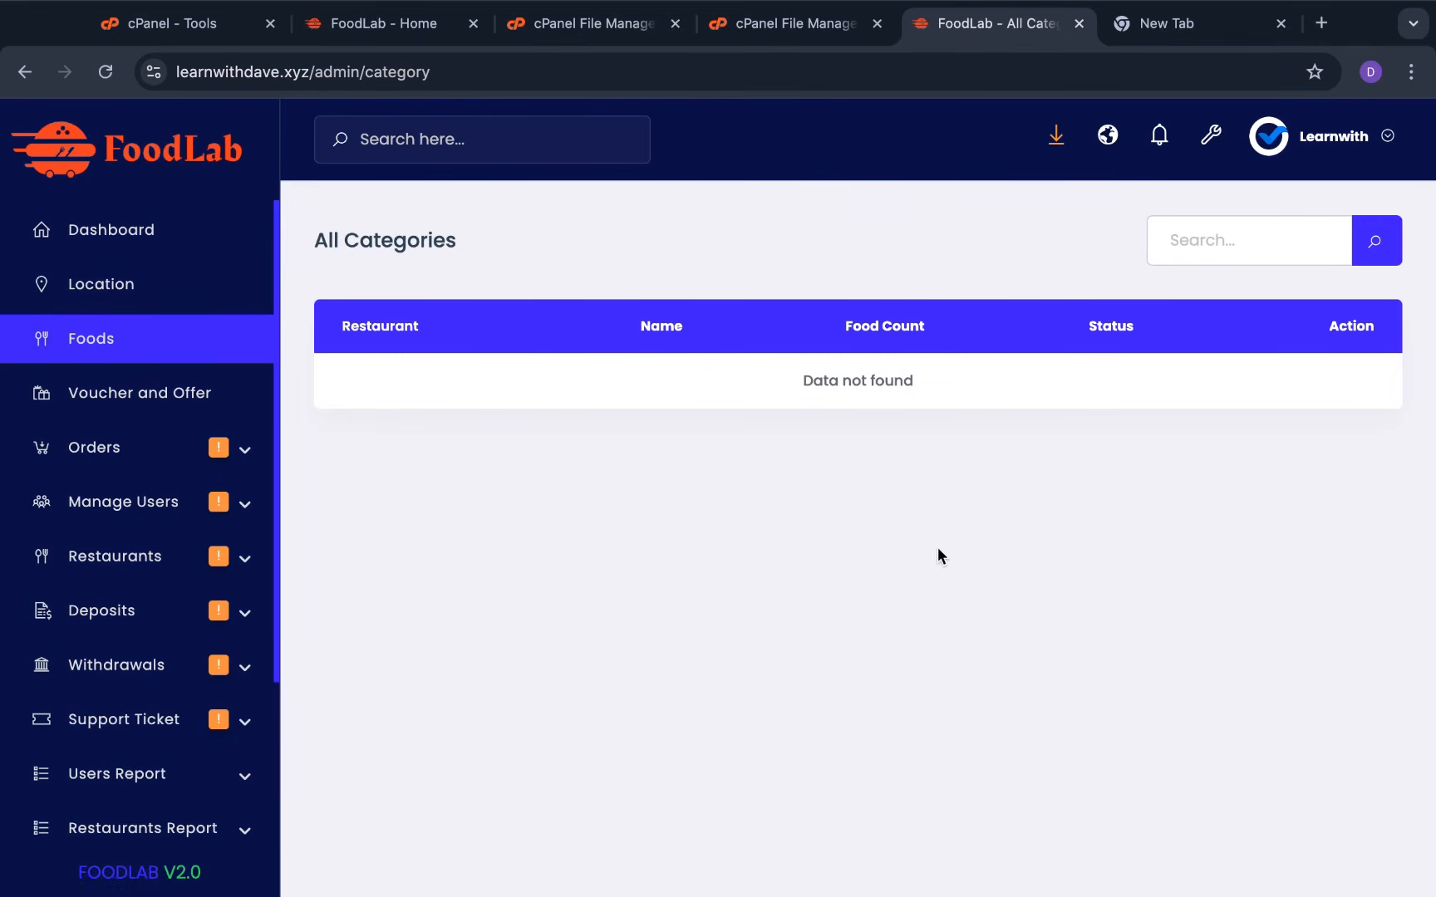
Open Voucher and Offer, inspect the new-voucher Type options, and close the form unsaved
click(147, 398)
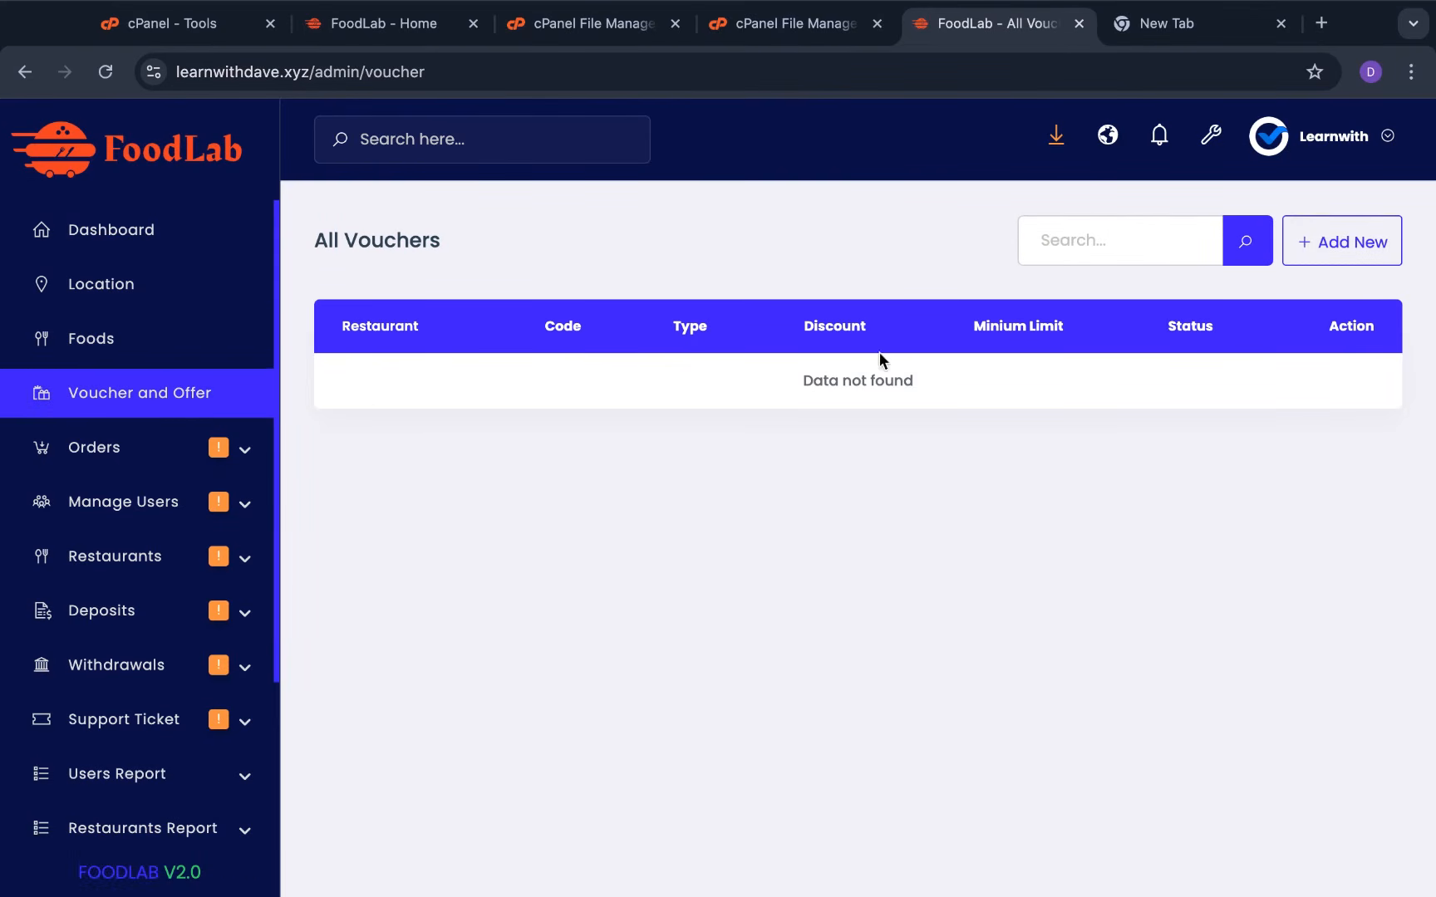
click(1342, 245)
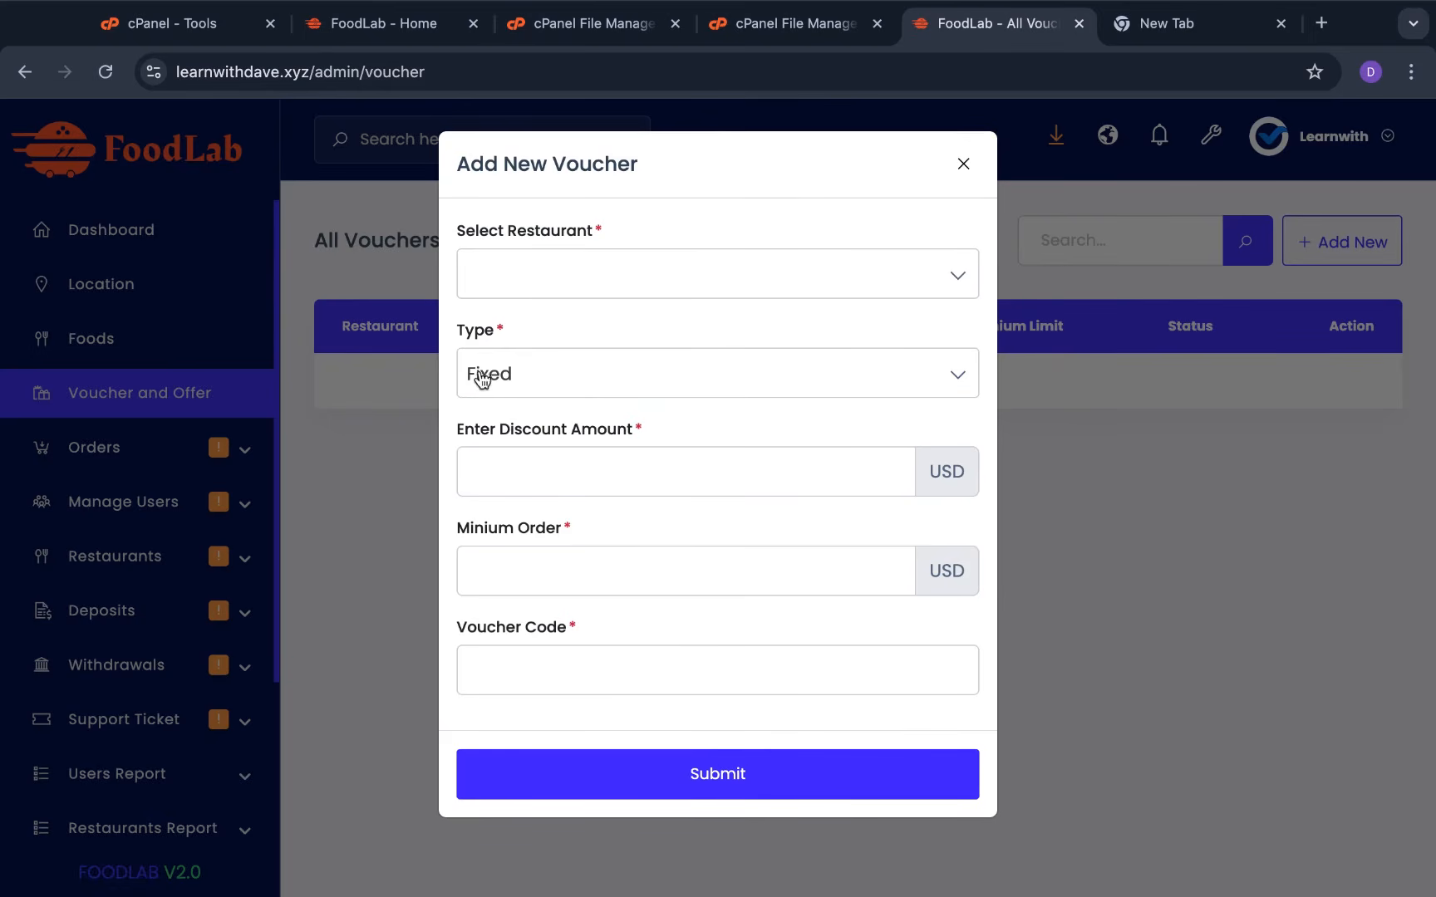
click(607, 388)
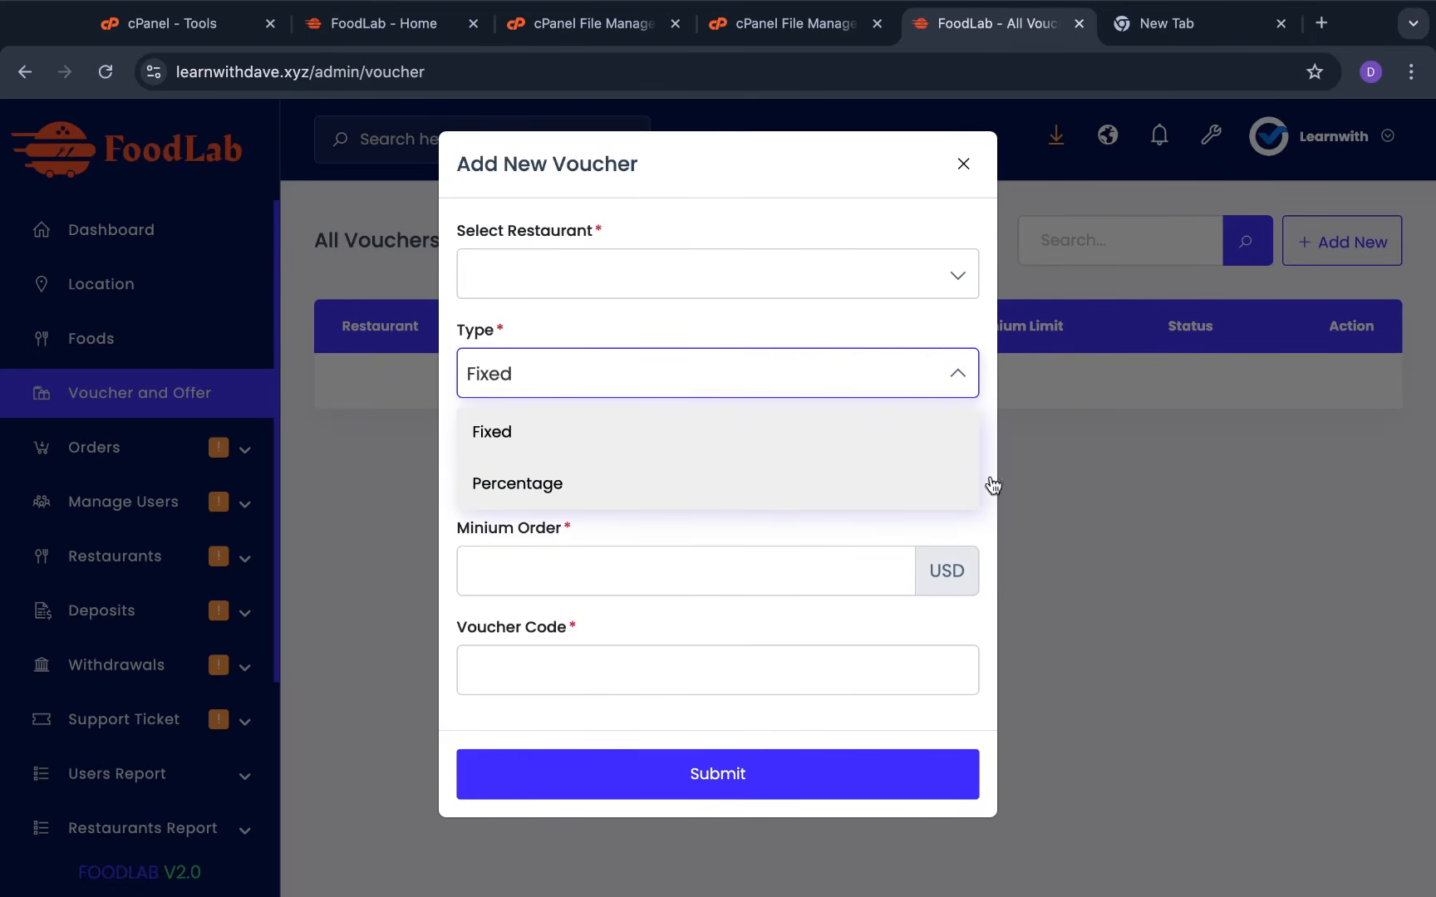
click(1075, 479)
click(1367, 241)
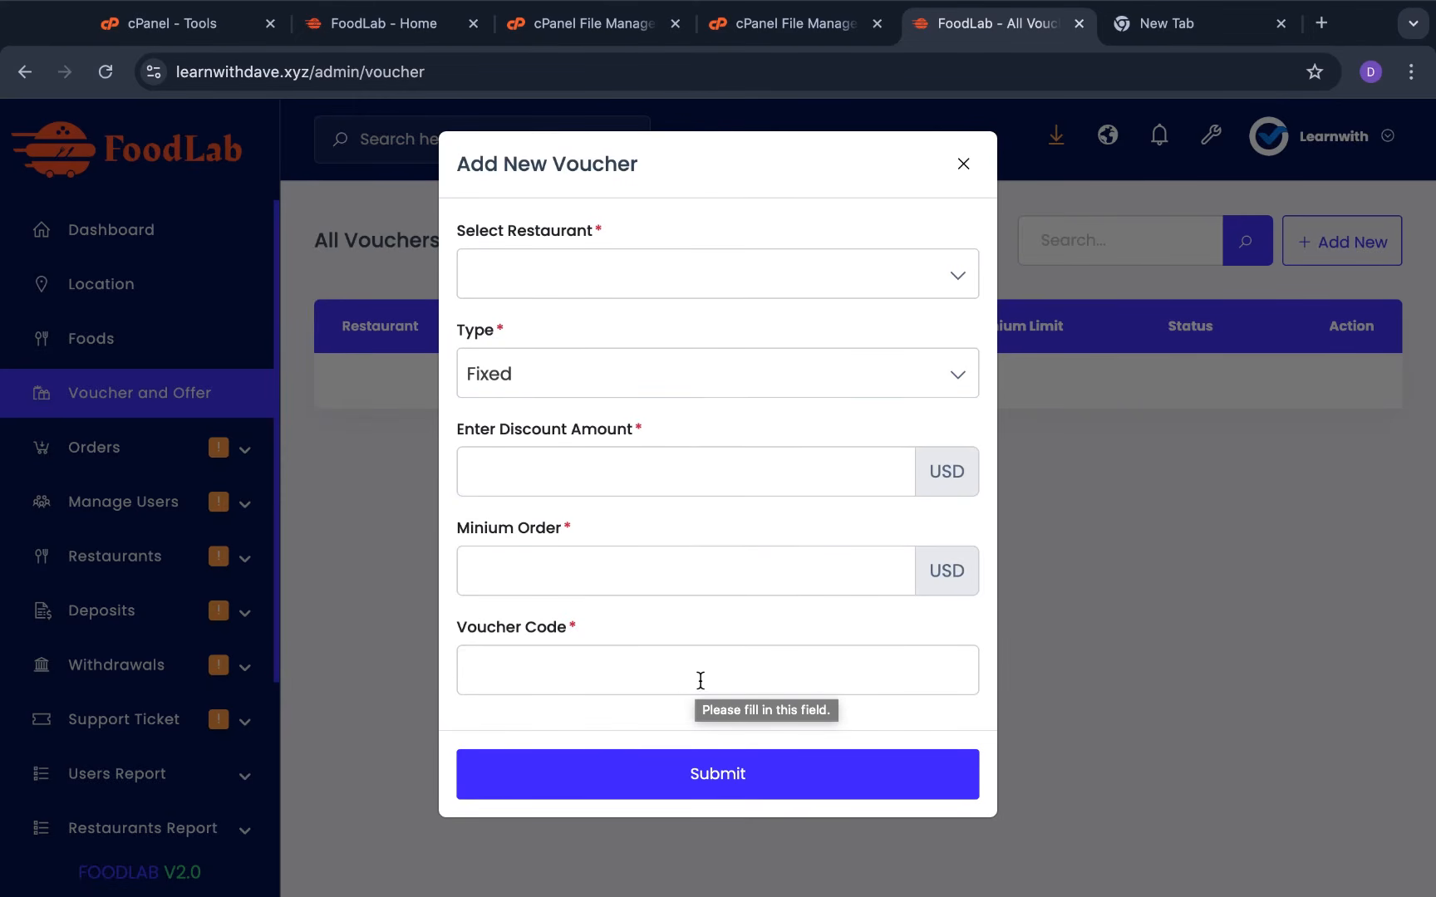
click(1129, 594)
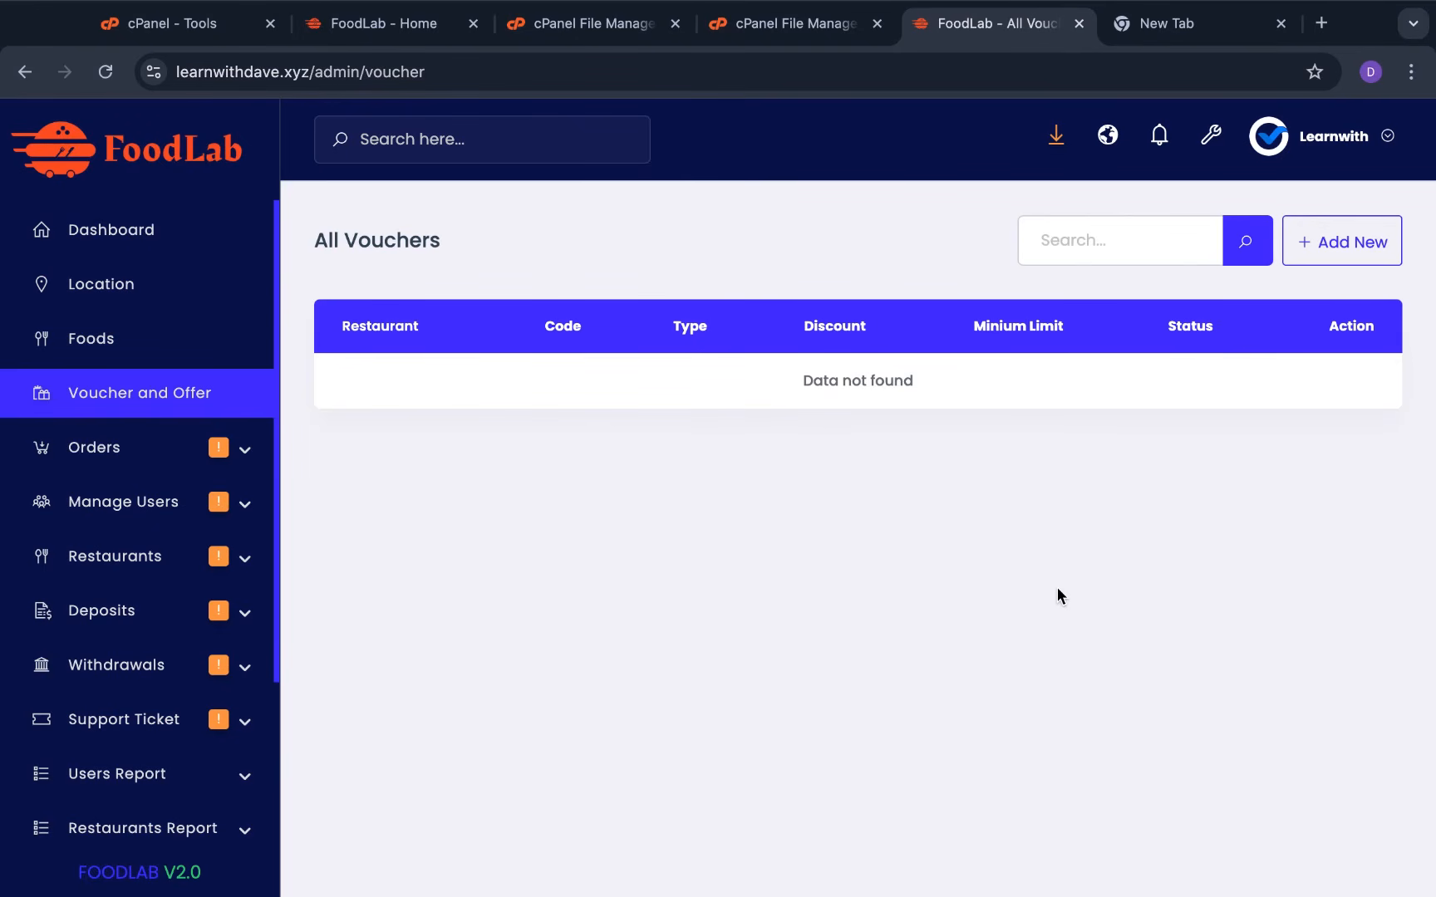
Browse the pending and delivered order lists
click(252, 454)
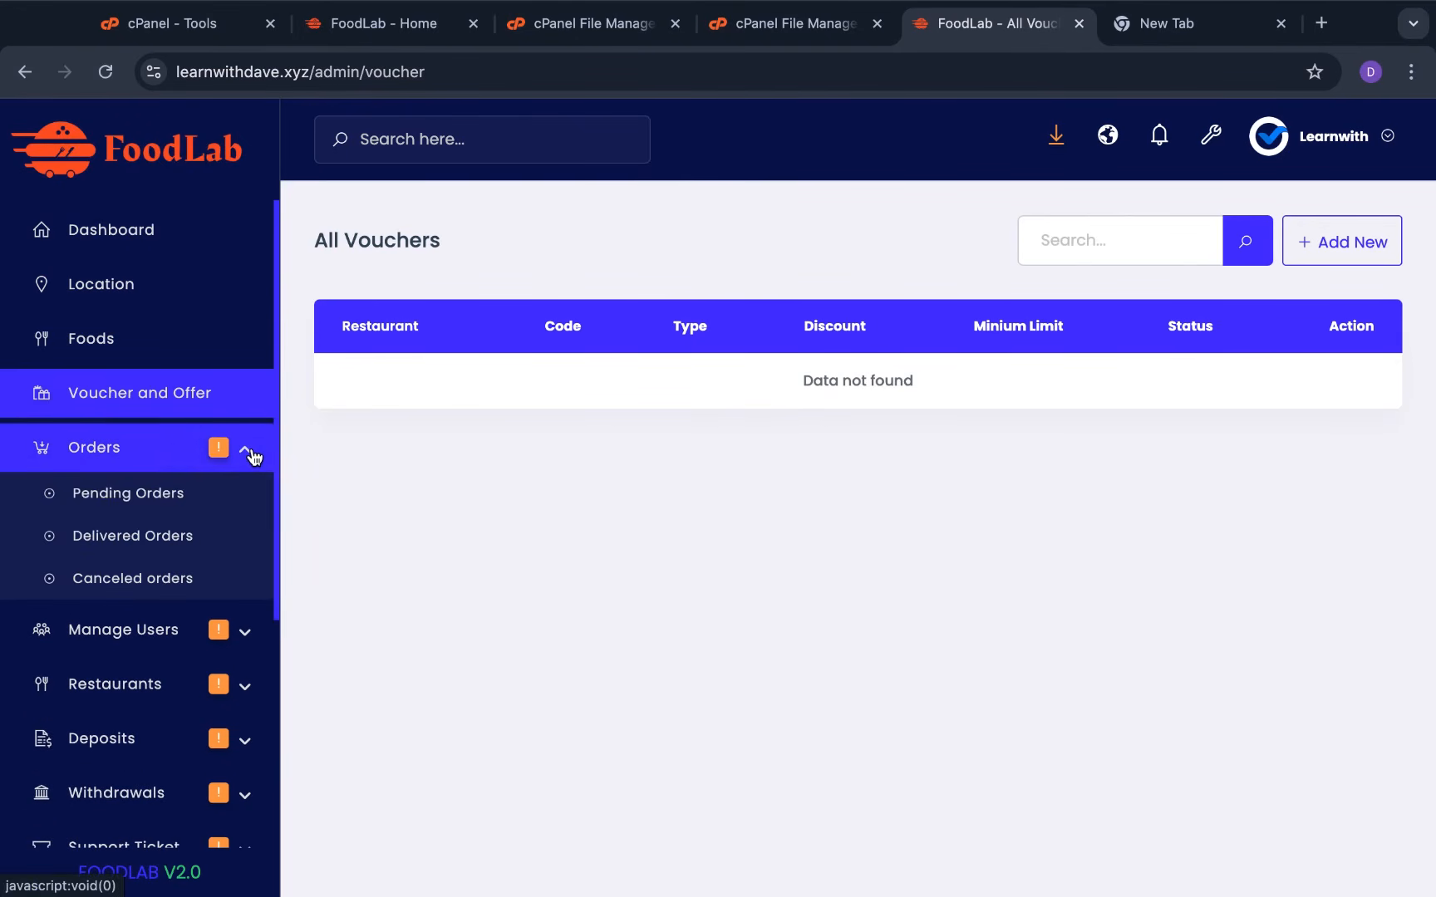
click(151, 495)
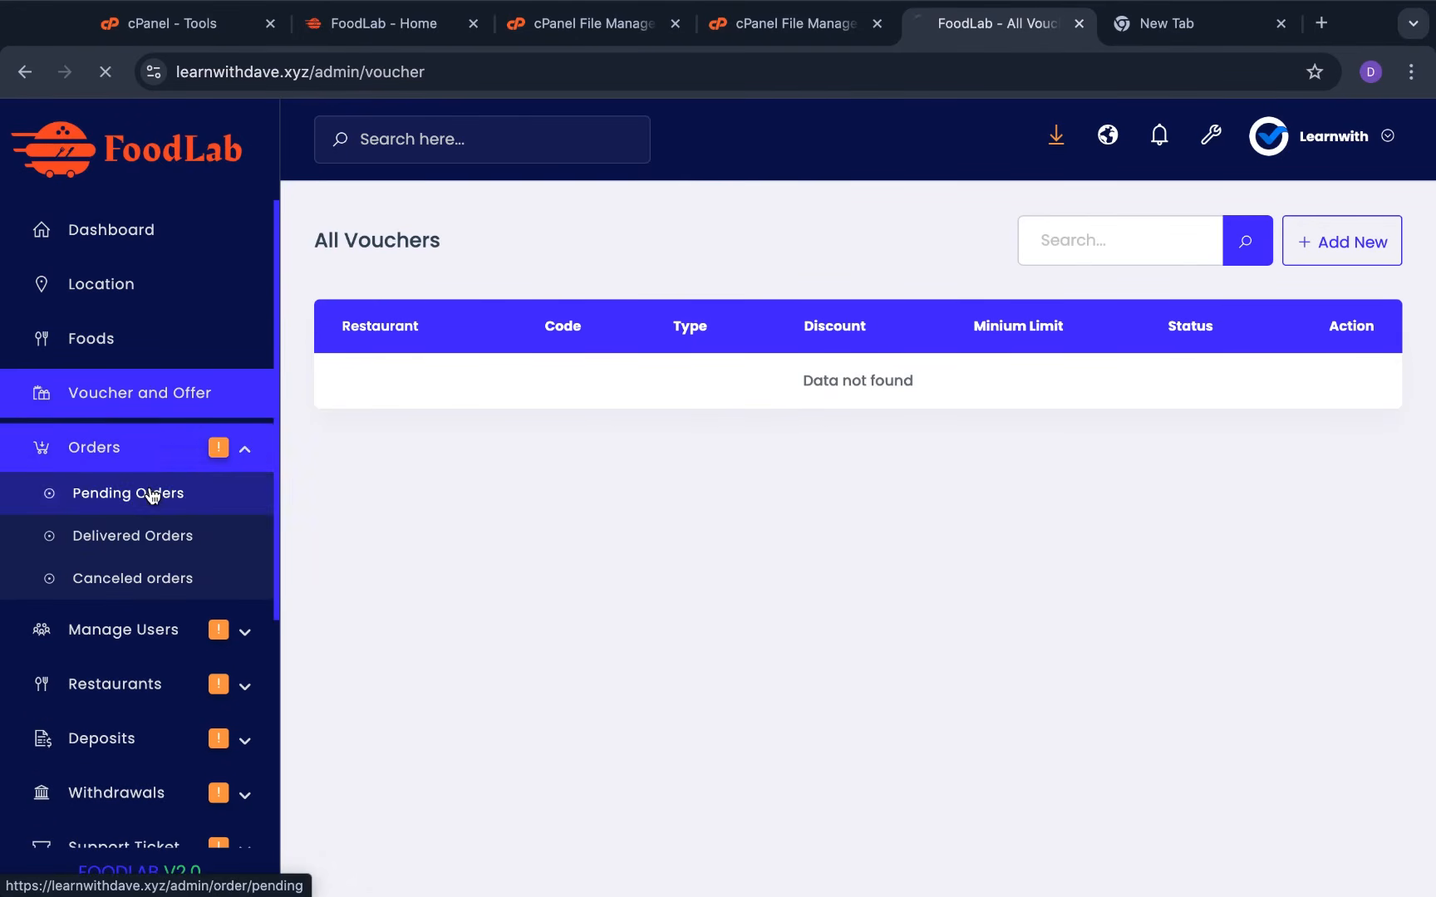
click(111, 532)
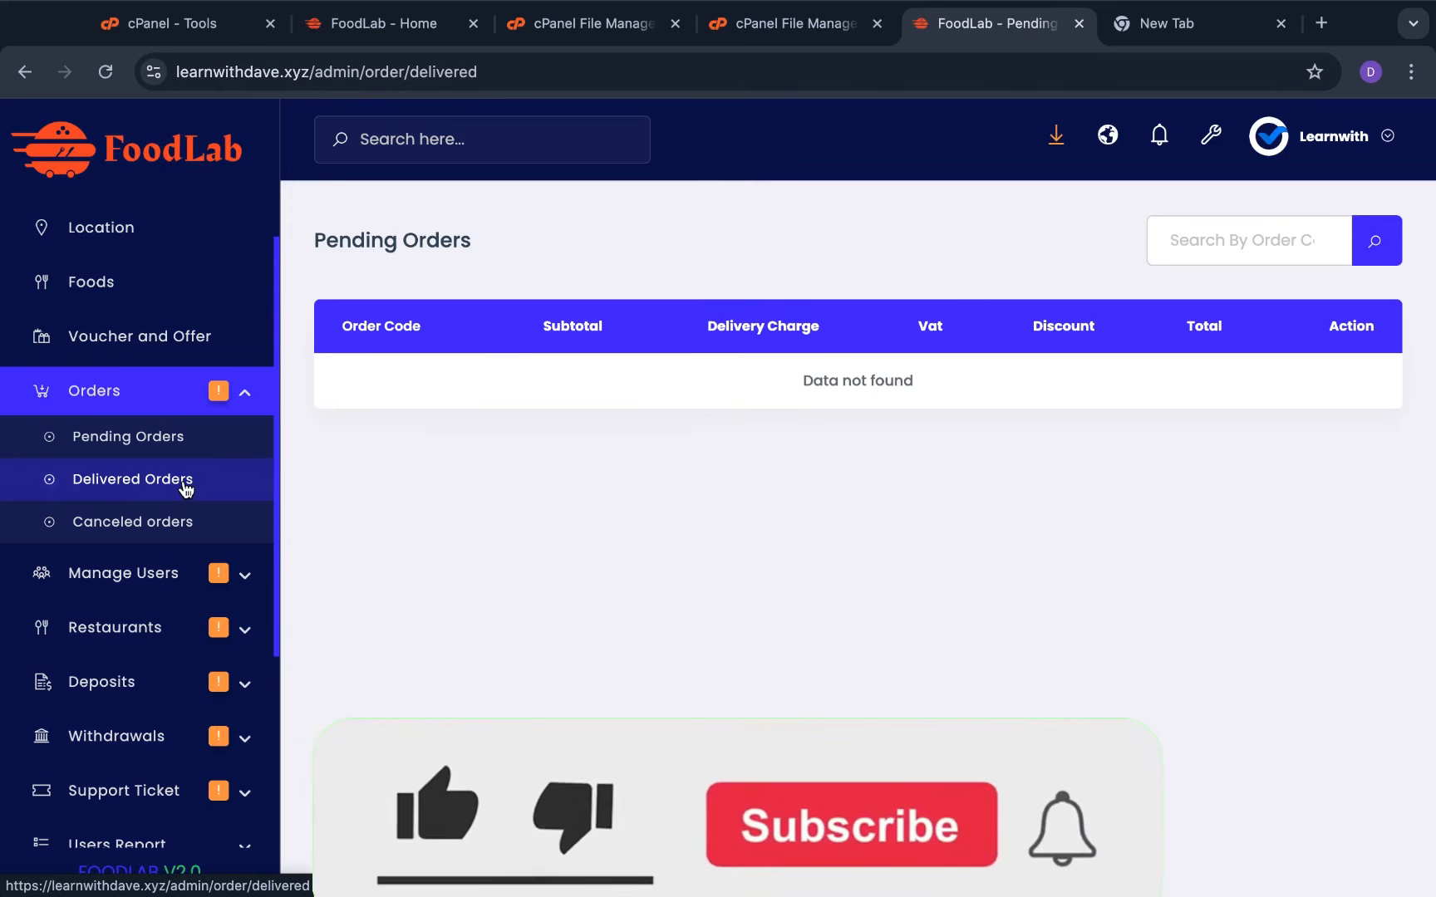
scroll(184, 525, down, 1)
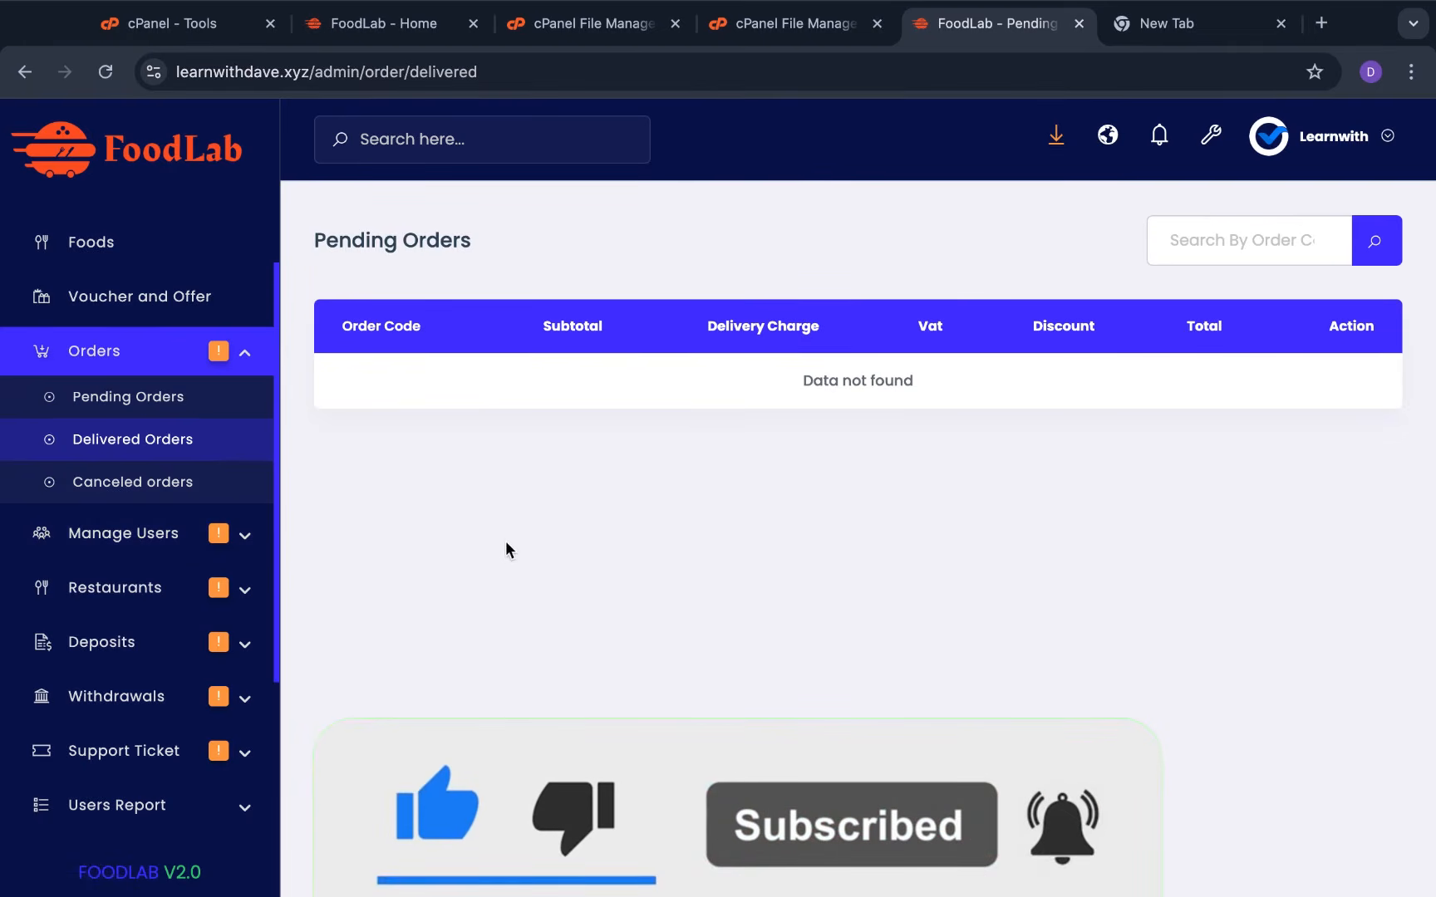
scroll(190, 525, down, 6)
scroll(192, 513, up, 1)
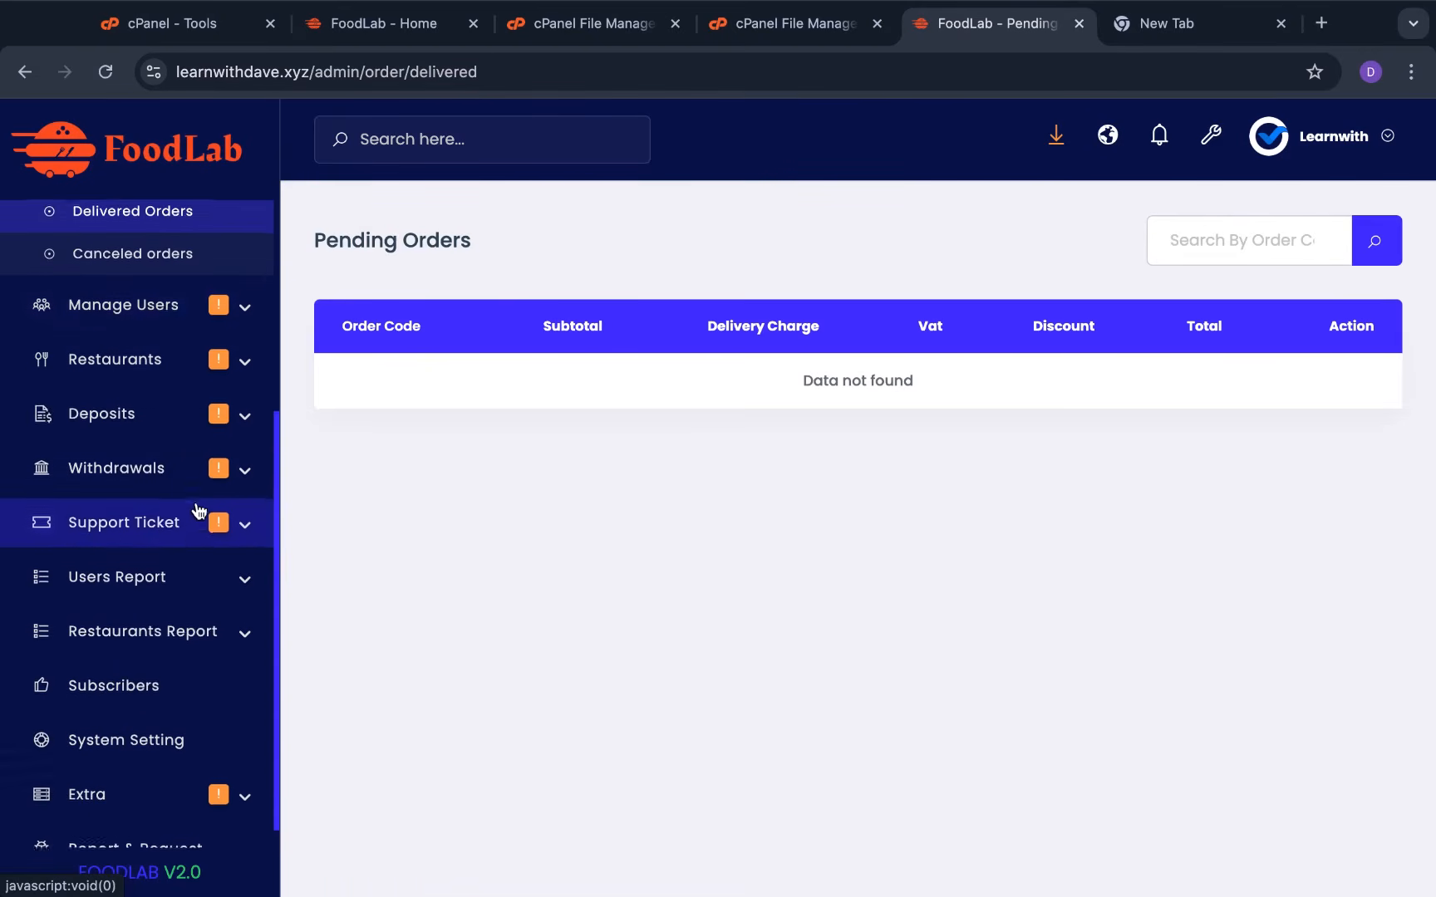
Review the Active, Banned and All Users lists under Manage Users
click(170, 319)
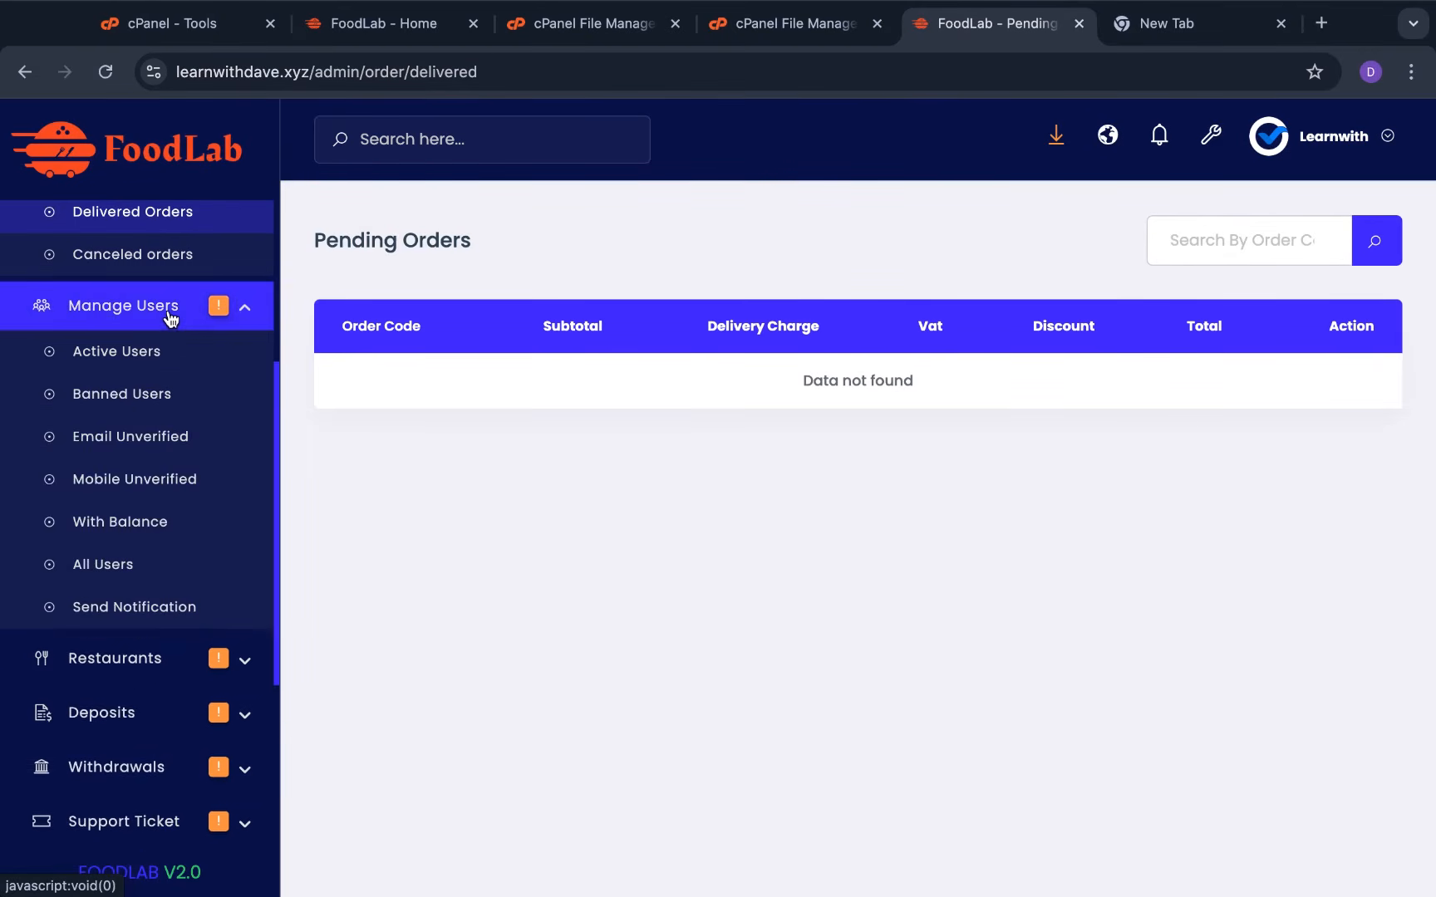
click(153, 356)
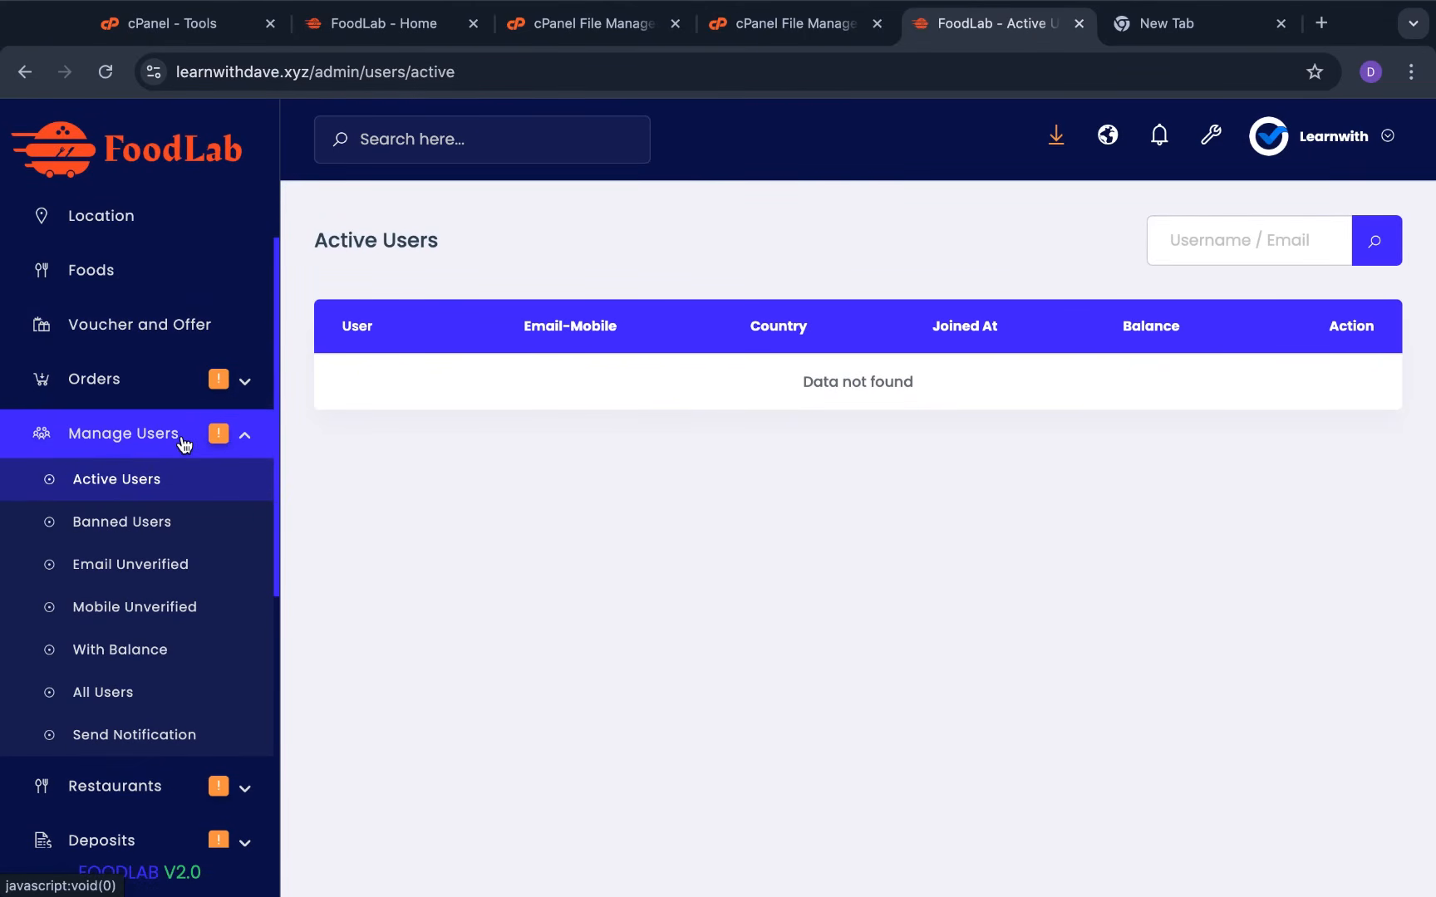
click(203, 526)
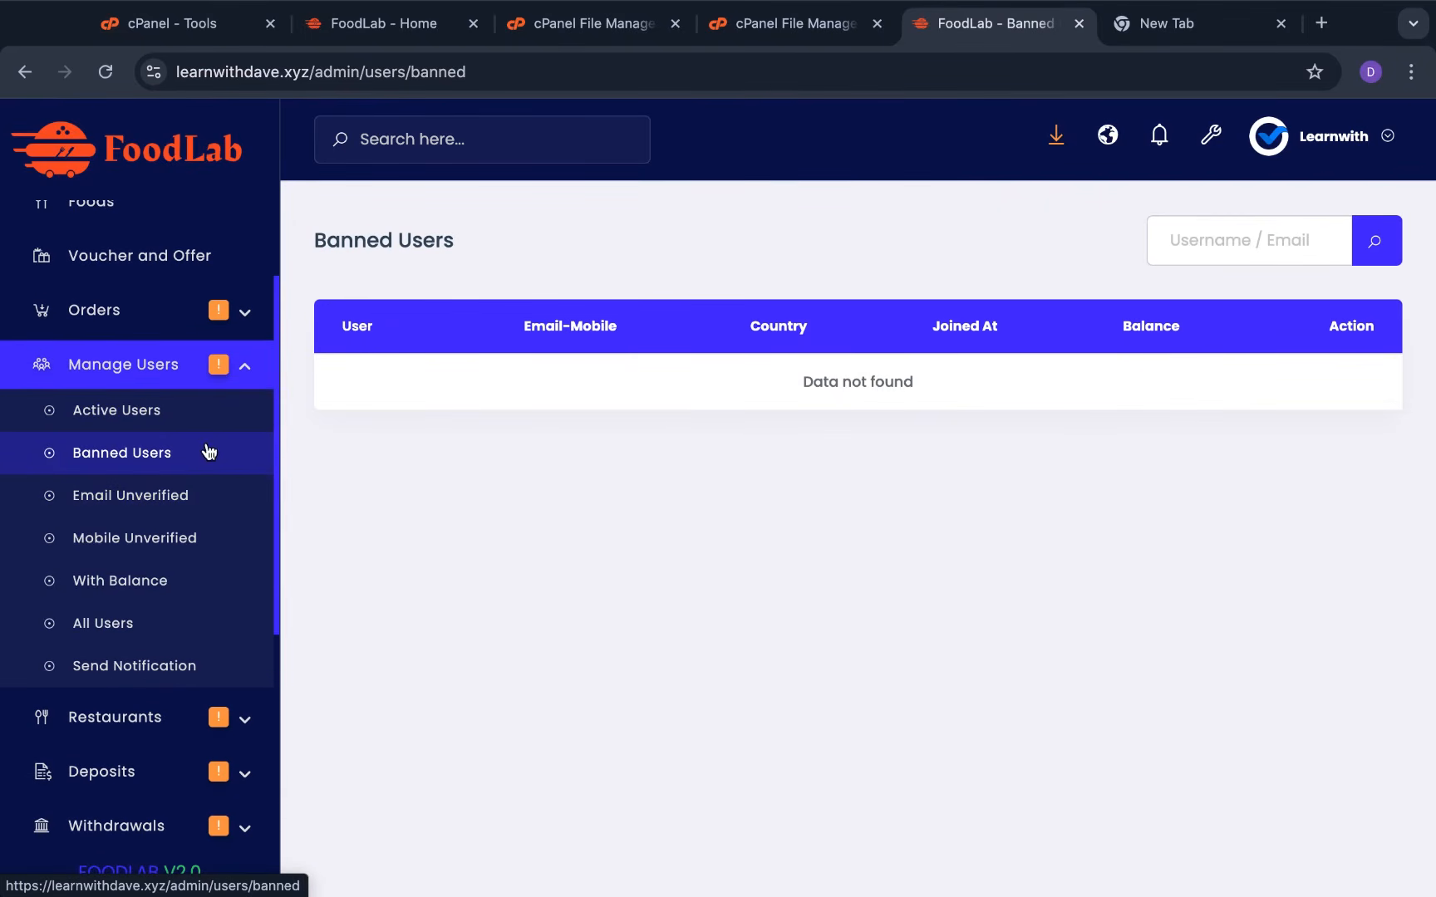
scroll(163, 537, down, 2)
click(163, 530)
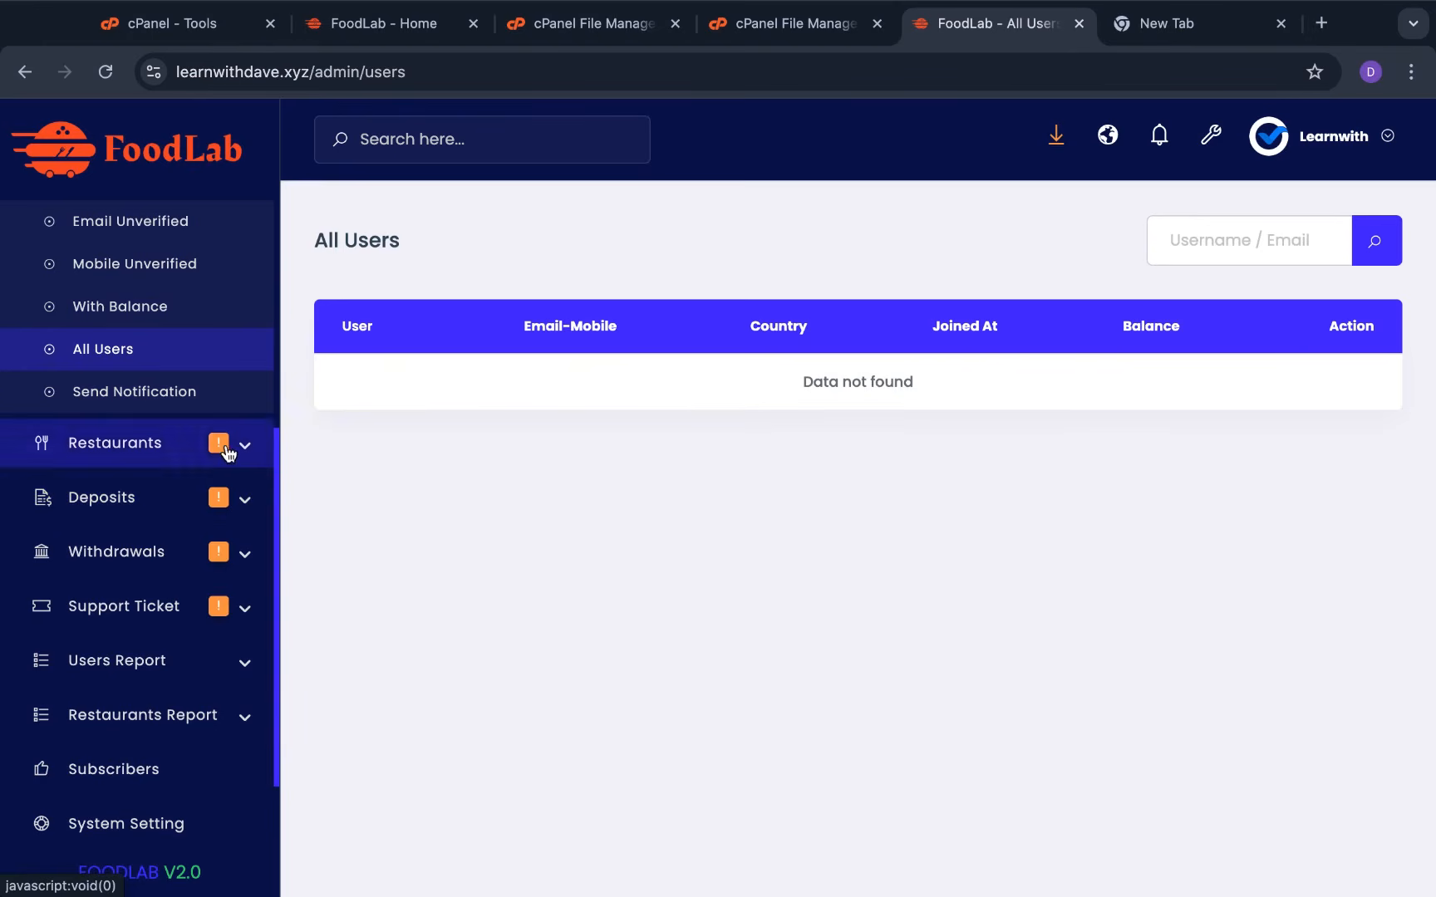
scroll(172, 343, up, 3)
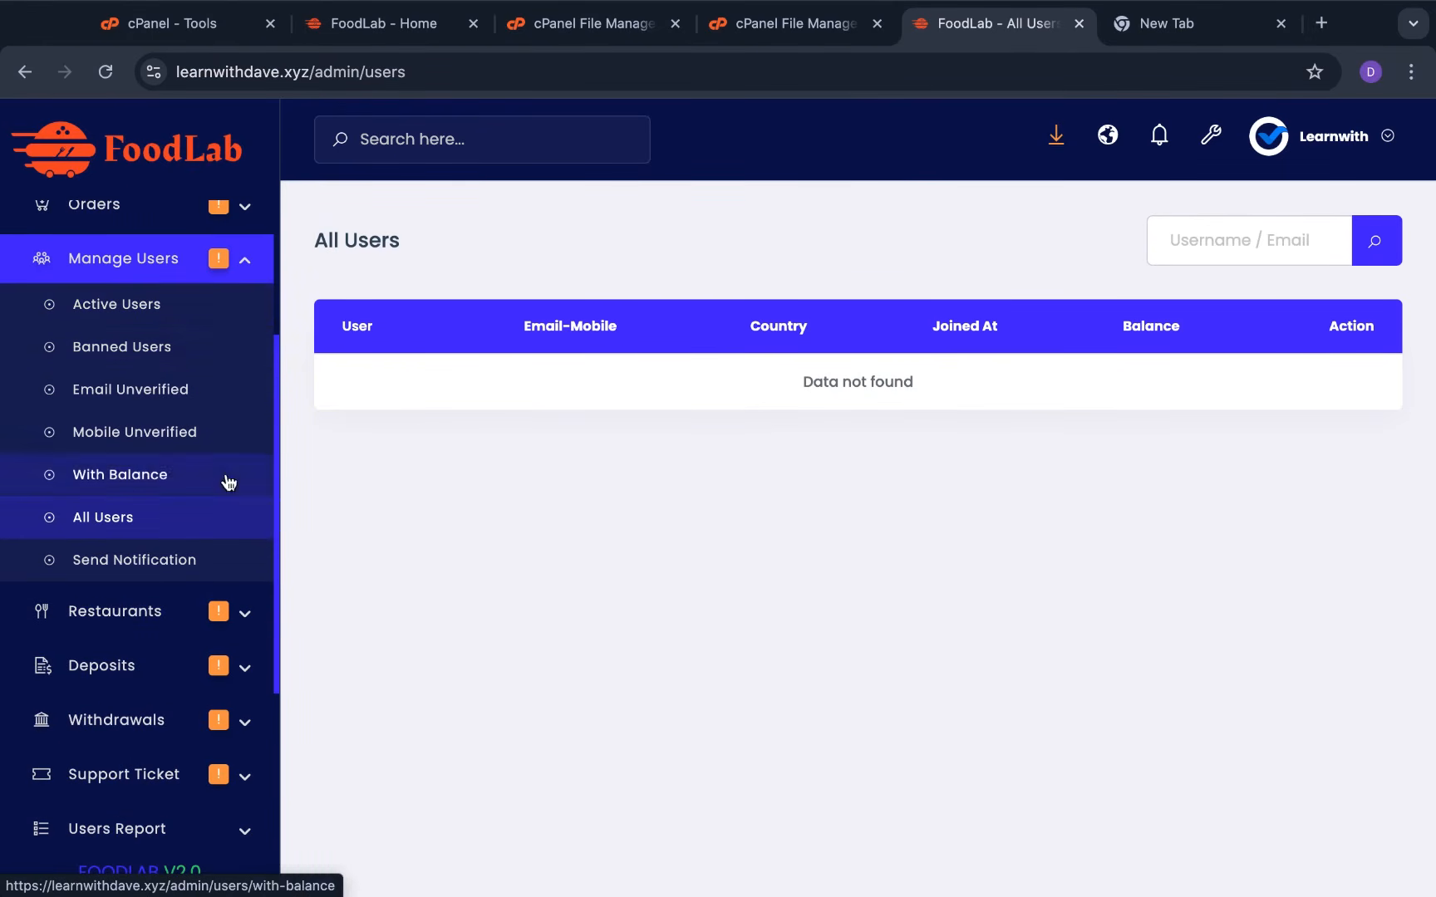
scroll(249, 484, down, 1)
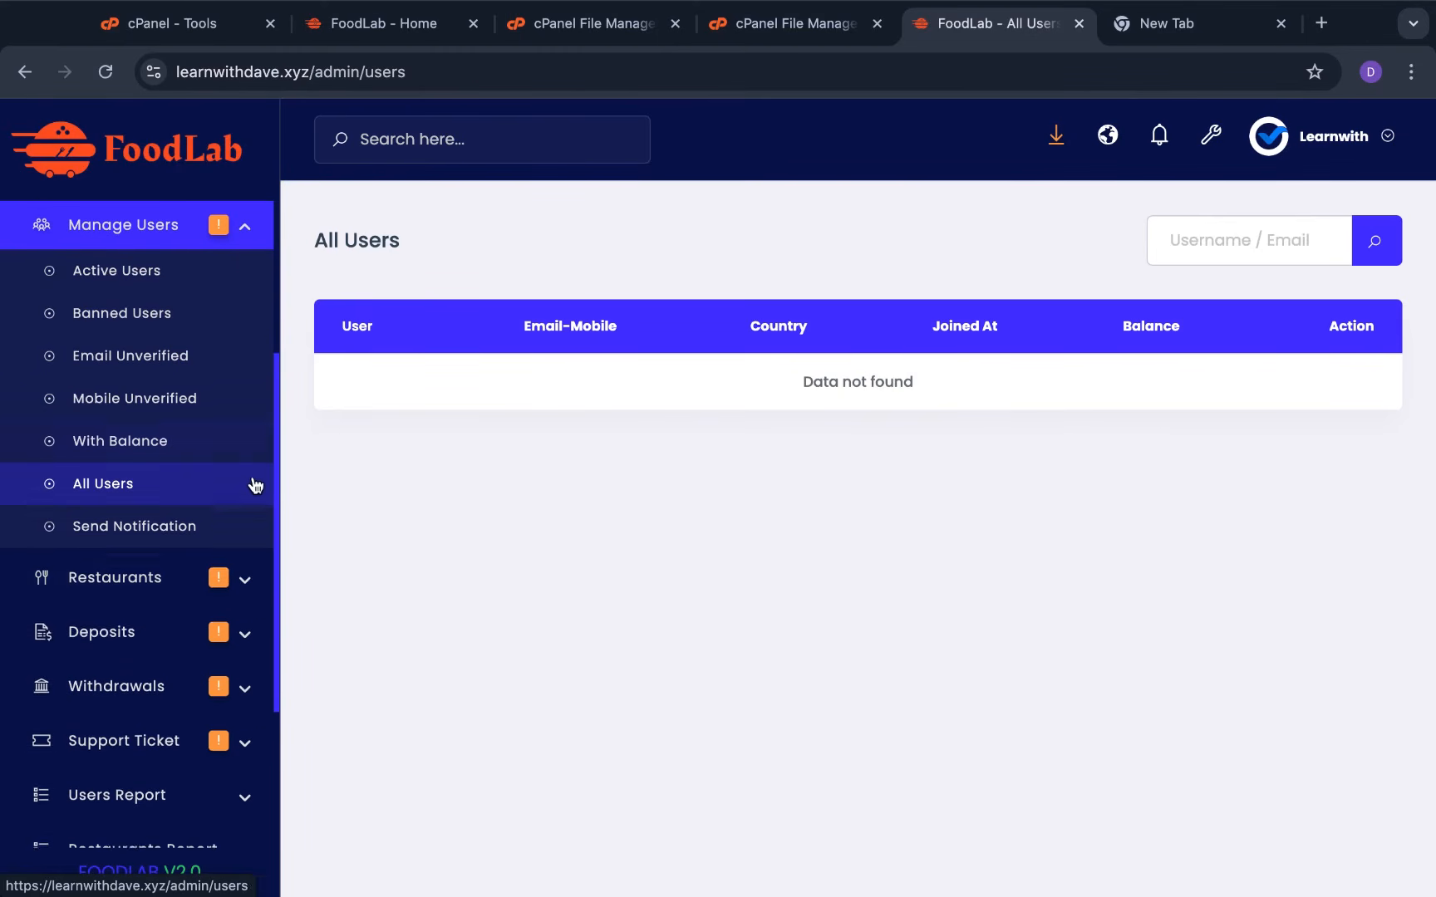
click(177, 579)
scroll(183, 556, down, 4)
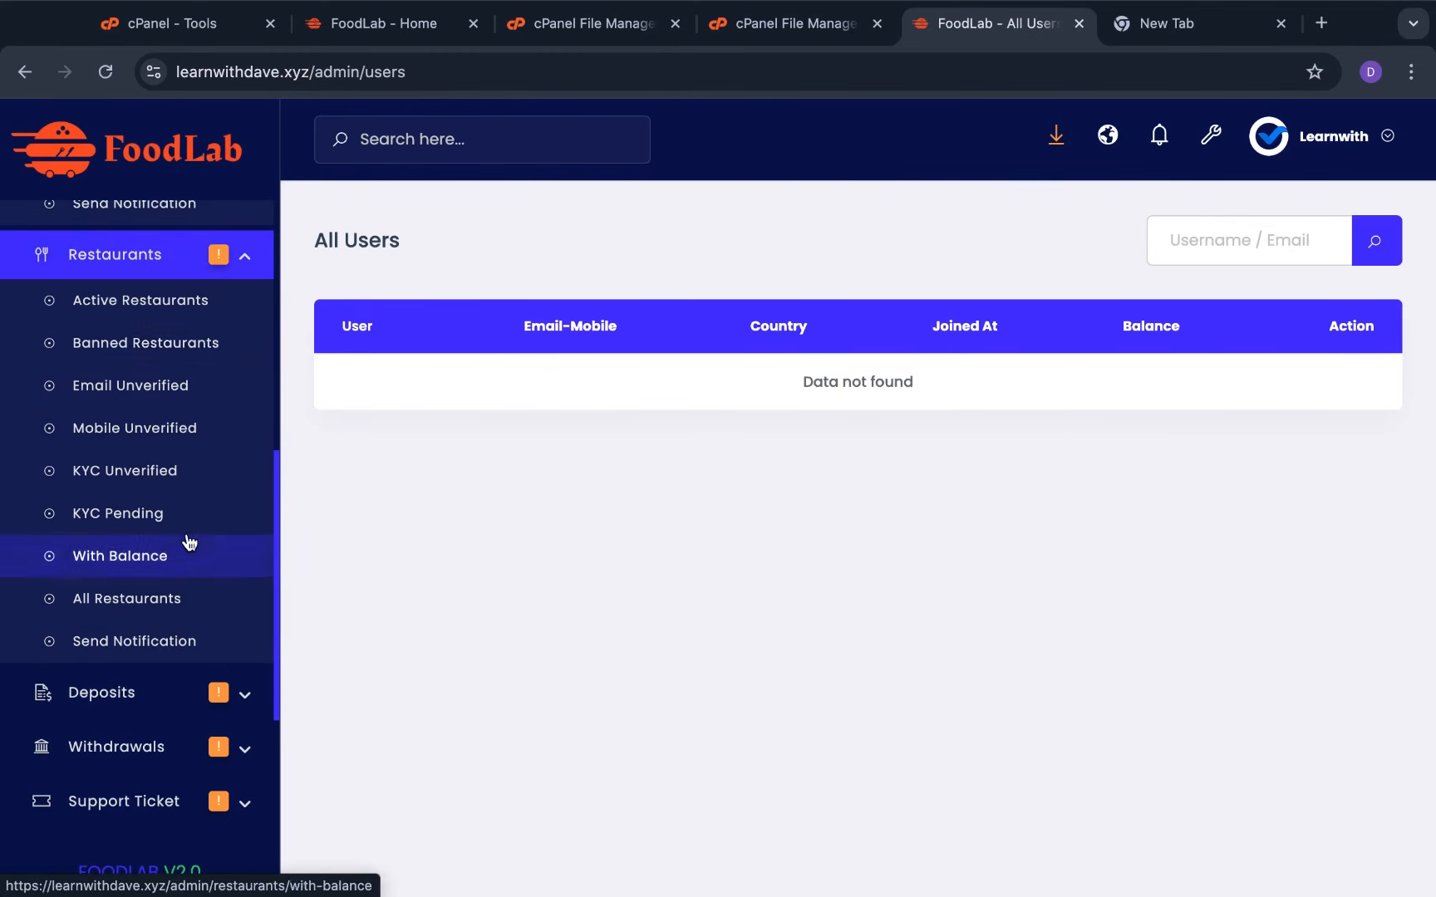
Check the Active, Banned, KYC Unverified and KYC Pending restaurant lists
click(199, 323)
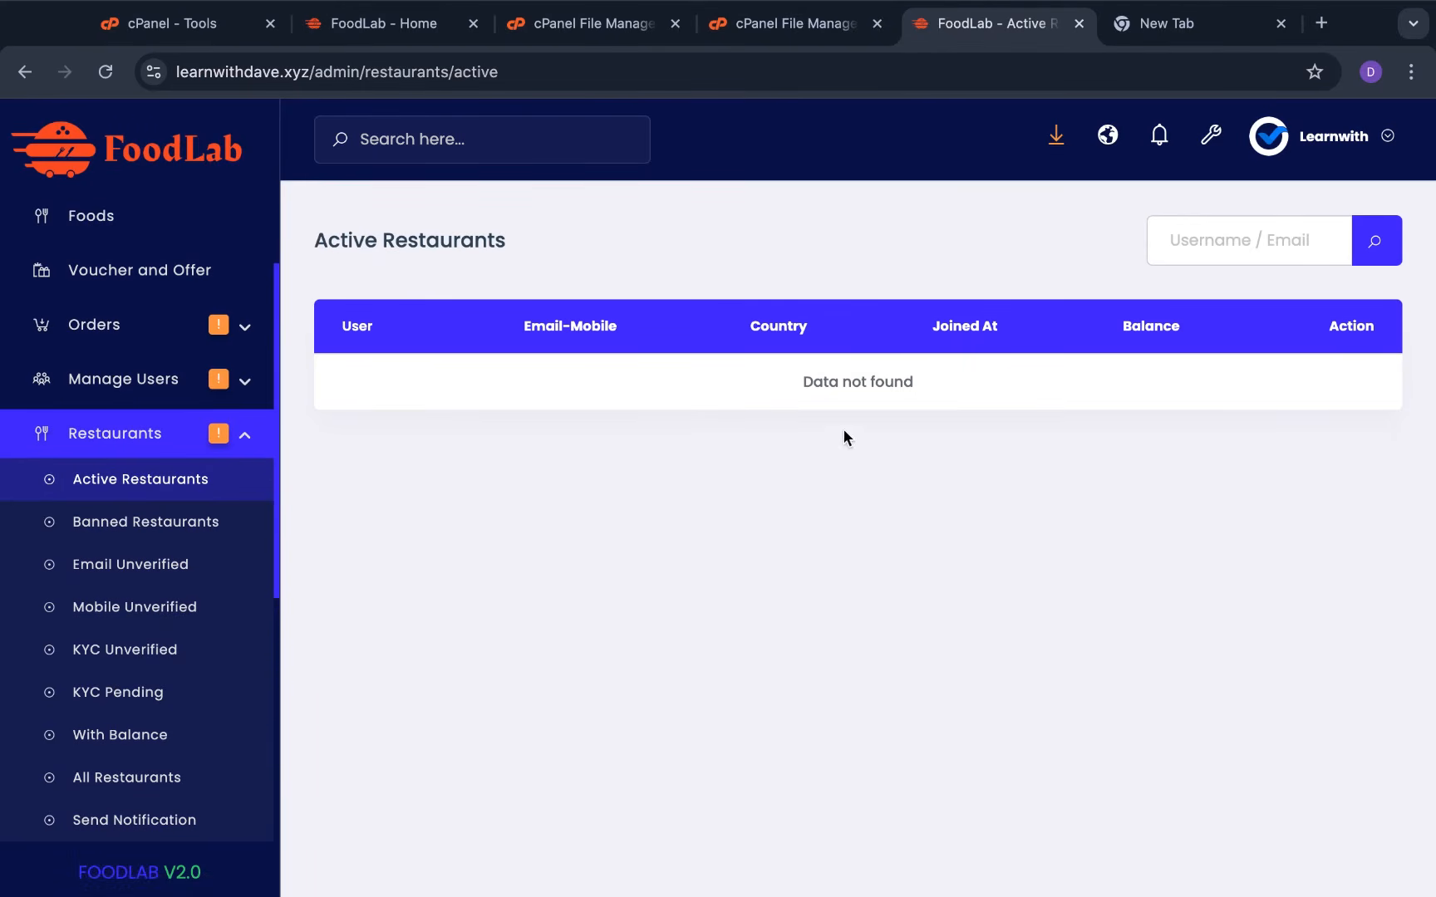
click(152, 524)
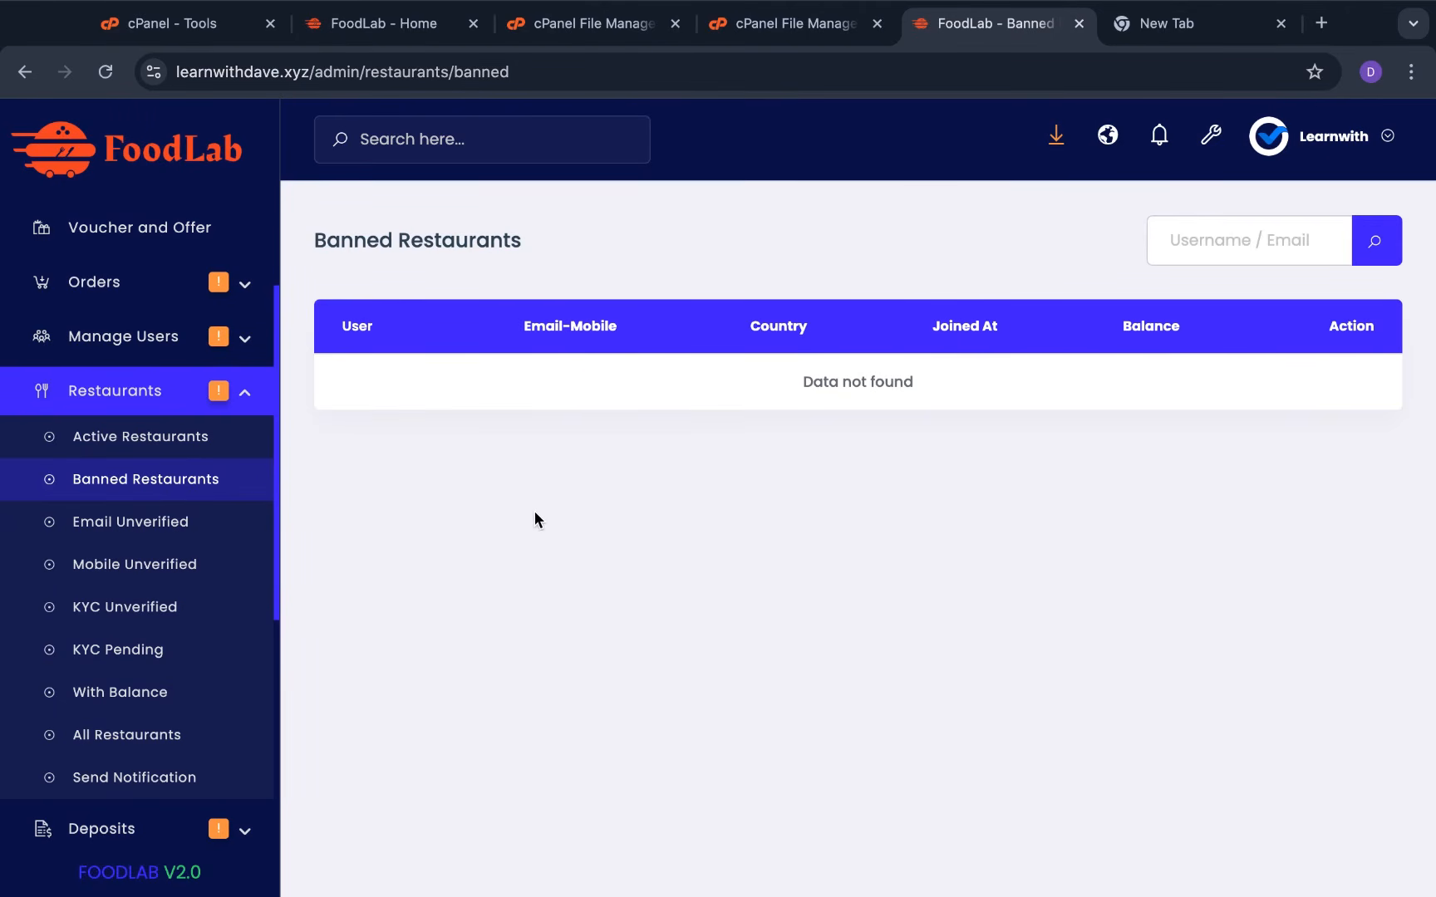
scroll(178, 565, down, 1)
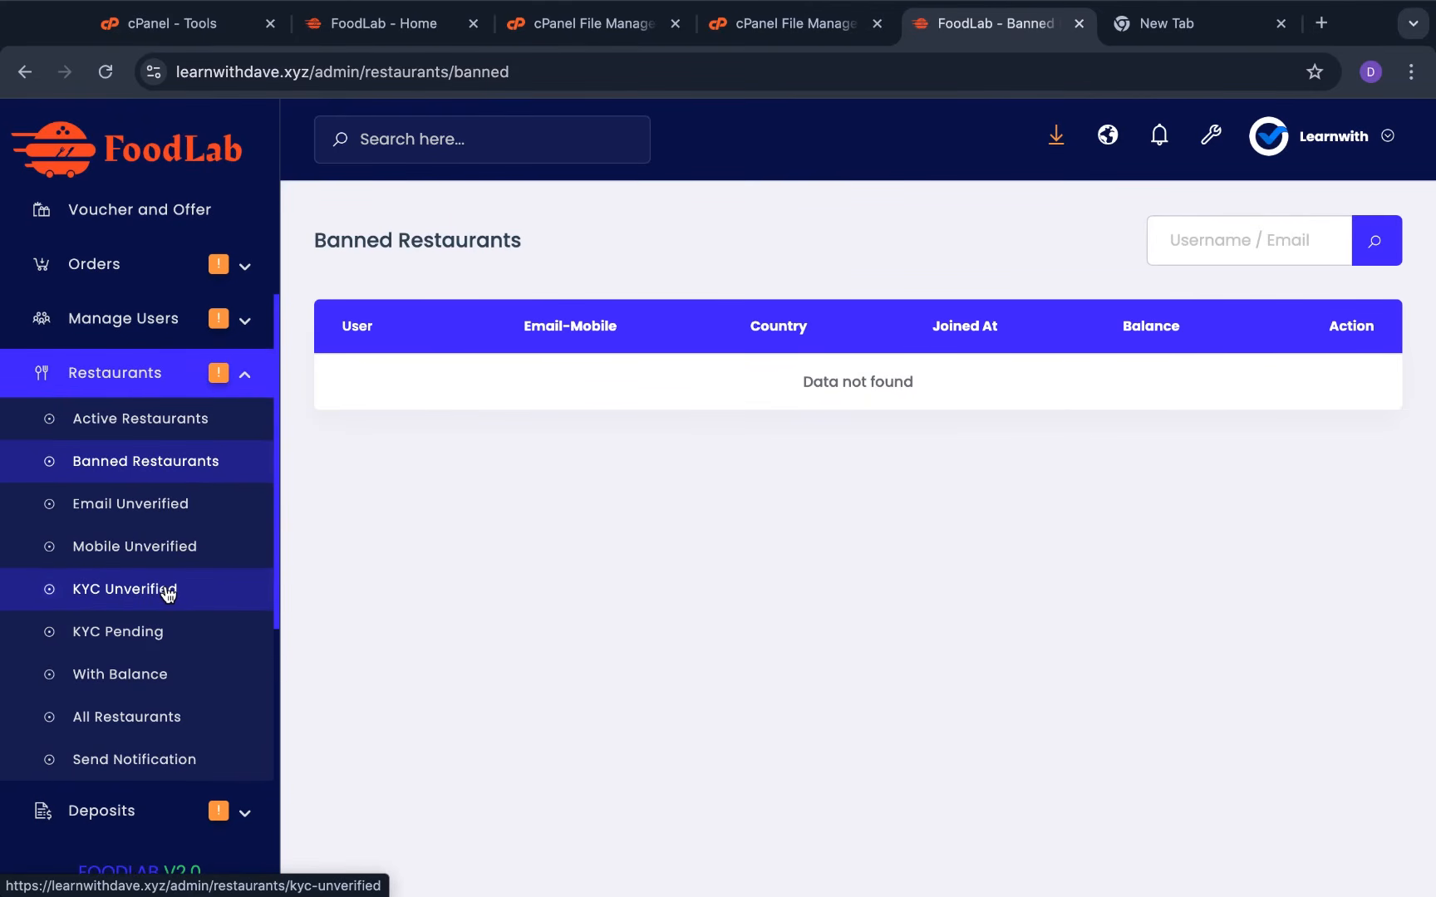
click(166, 590)
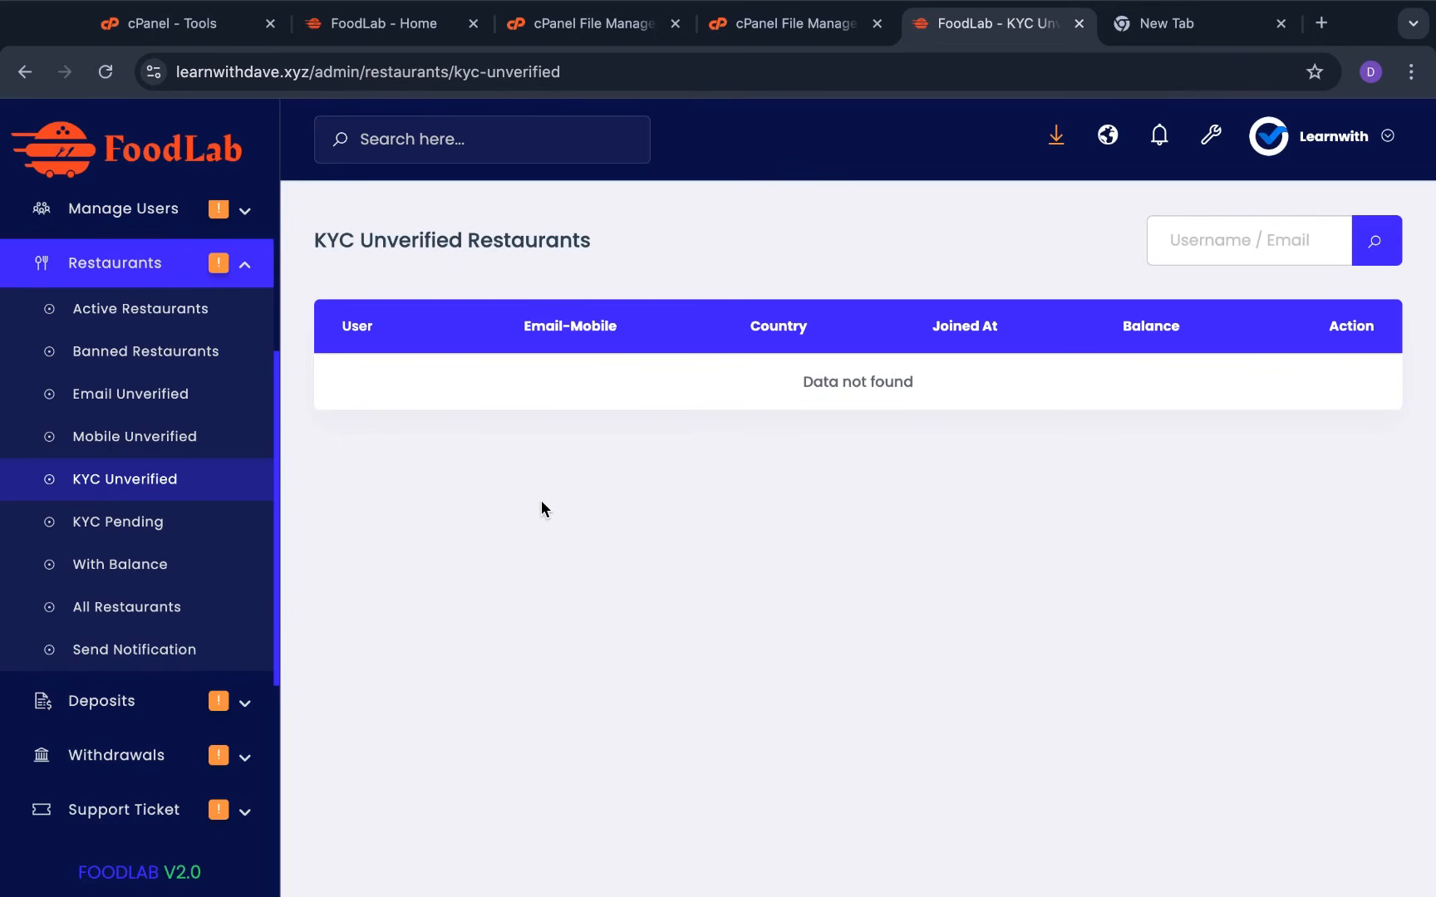
click(166, 521)
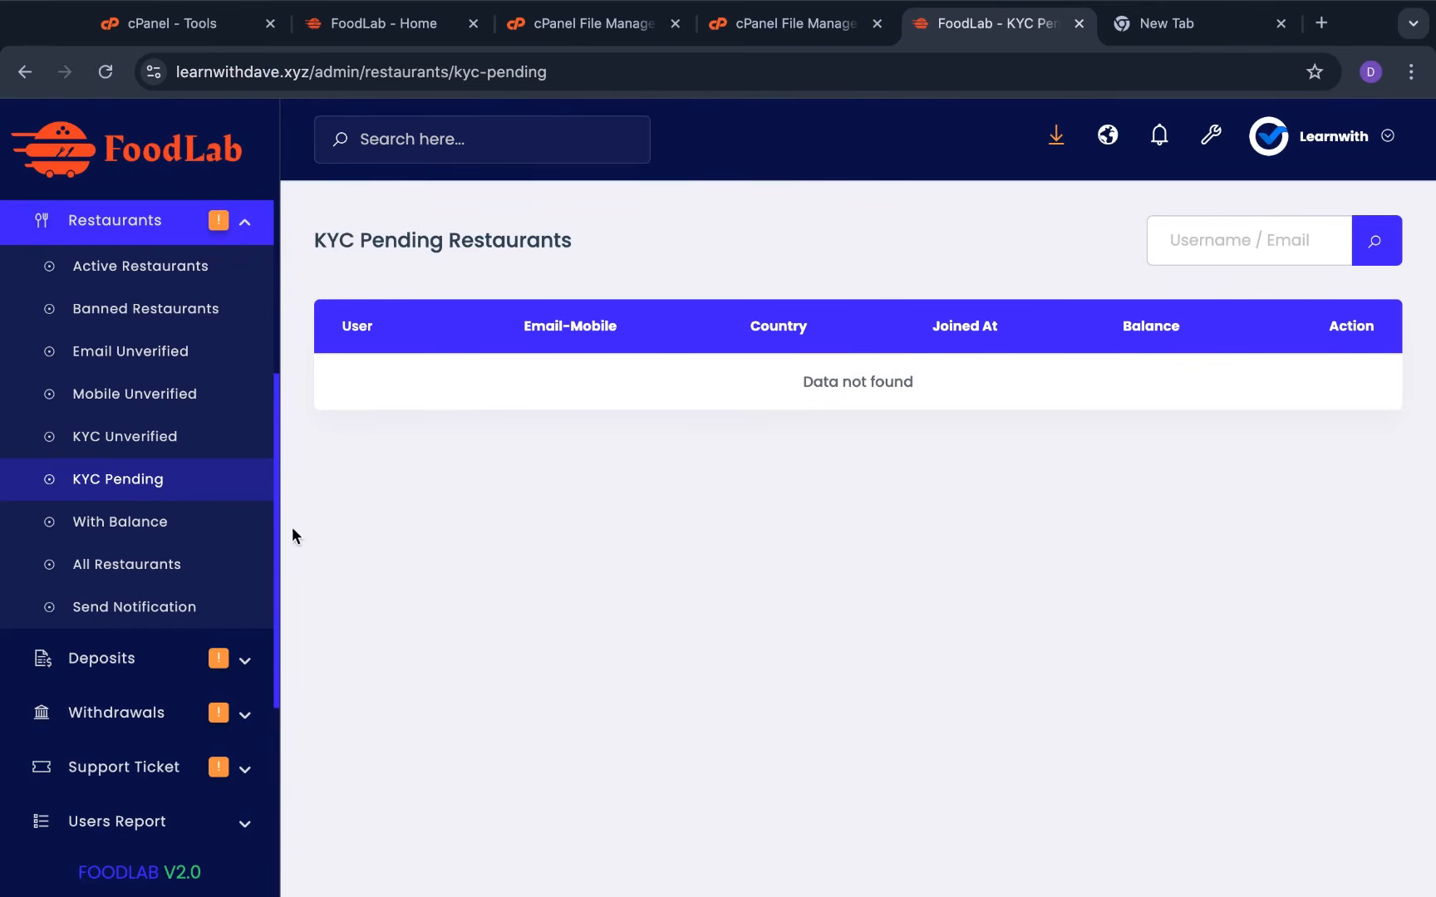
Expand the Deposits, Withdrawals and Support Ticket sidebar sections
scroll(233, 532, down, 4)
click(241, 390)
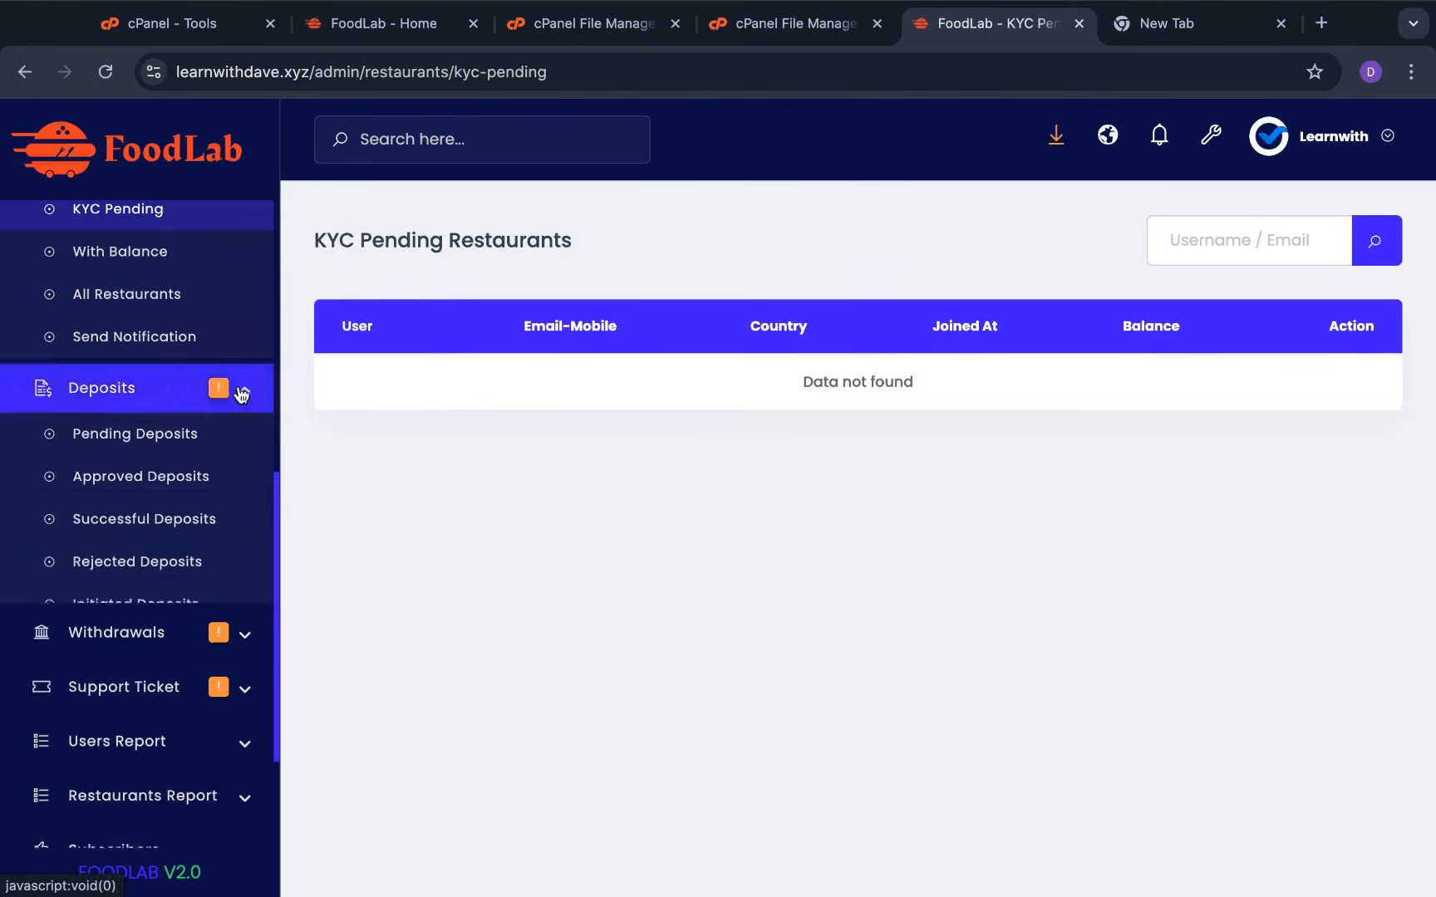
scroll(225, 441, down, 3)
click(154, 454)
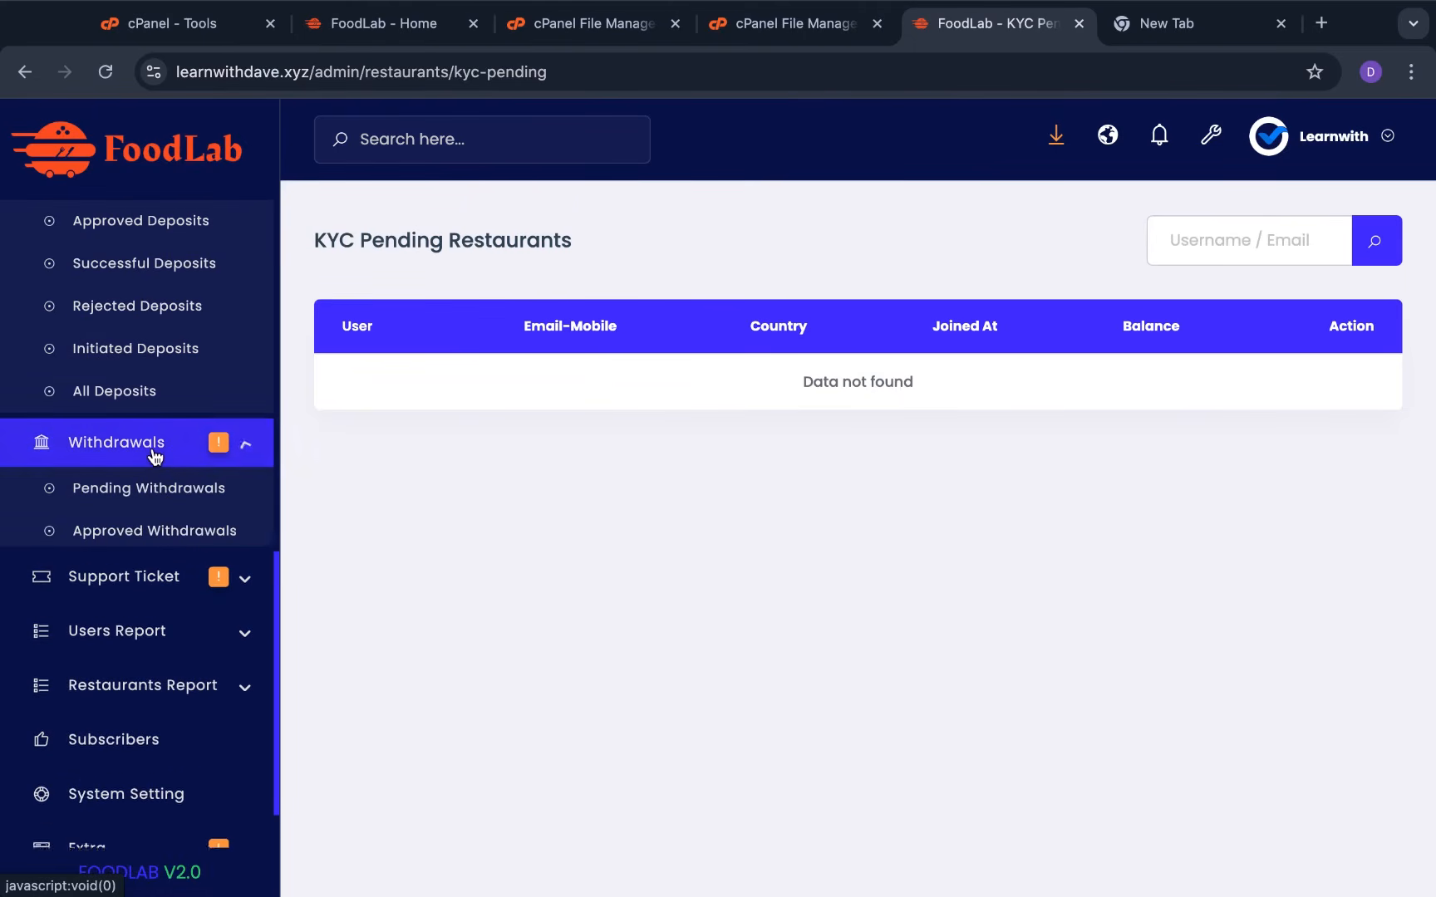
scroll(154, 454, down, 3)
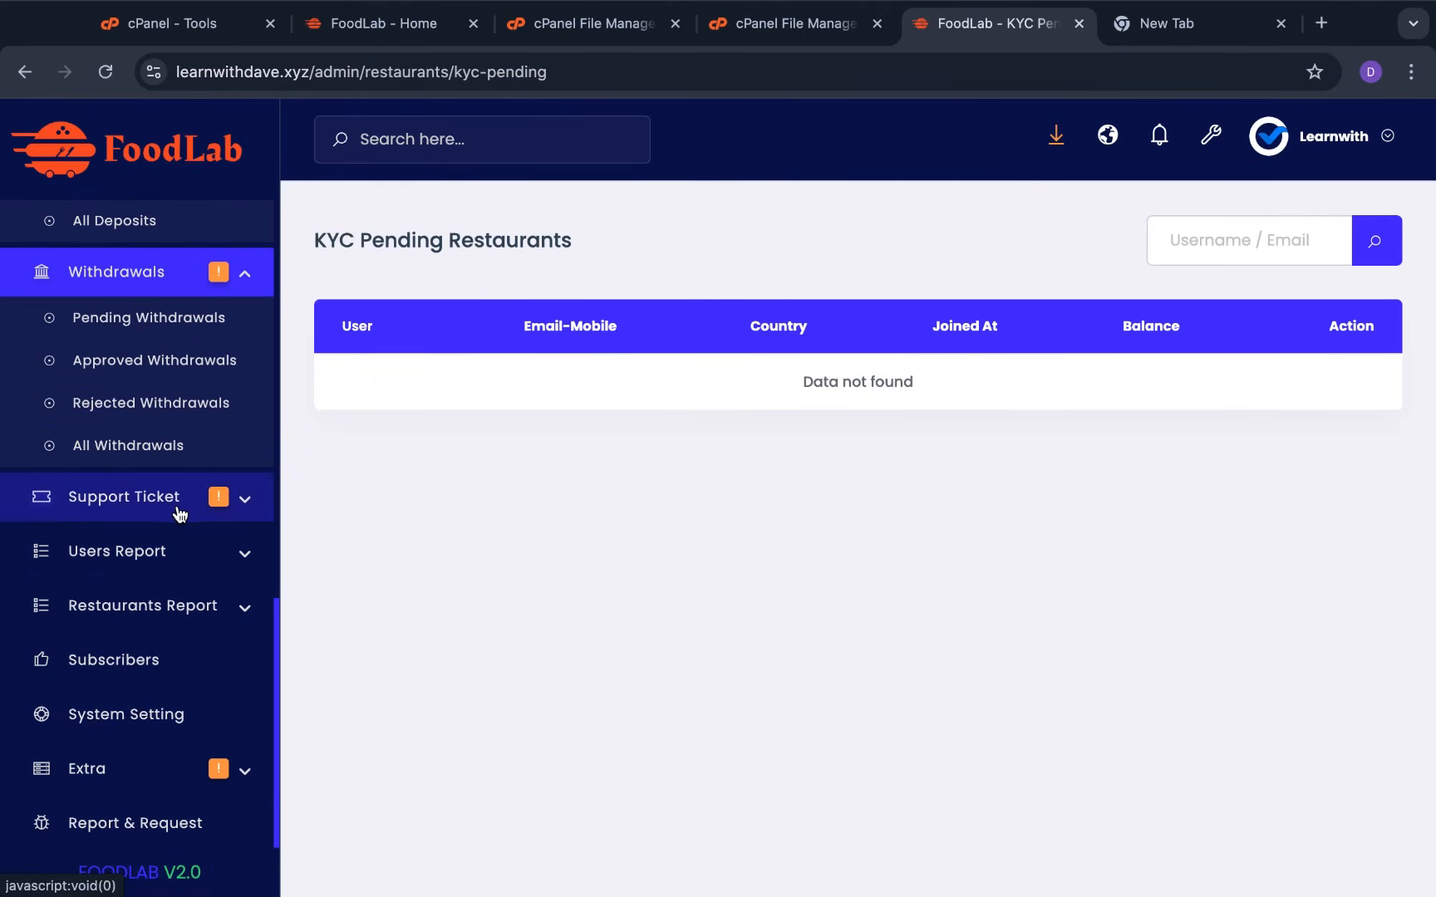
click(178, 513)
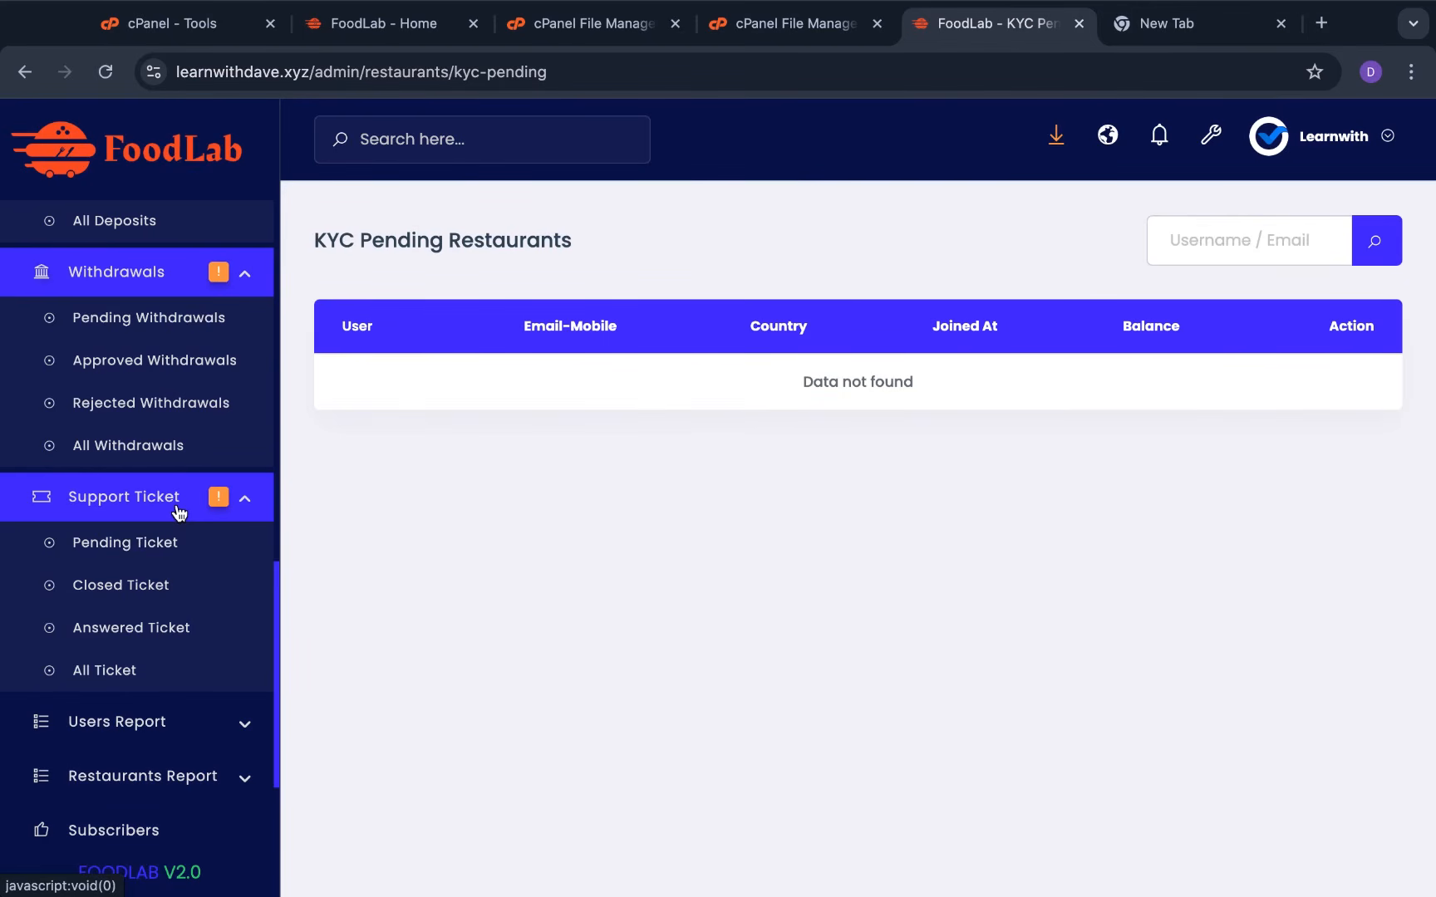
Review the Pending, Closed, Answered and All support ticket lists, then collapse Support Ticket
click(144, 551)
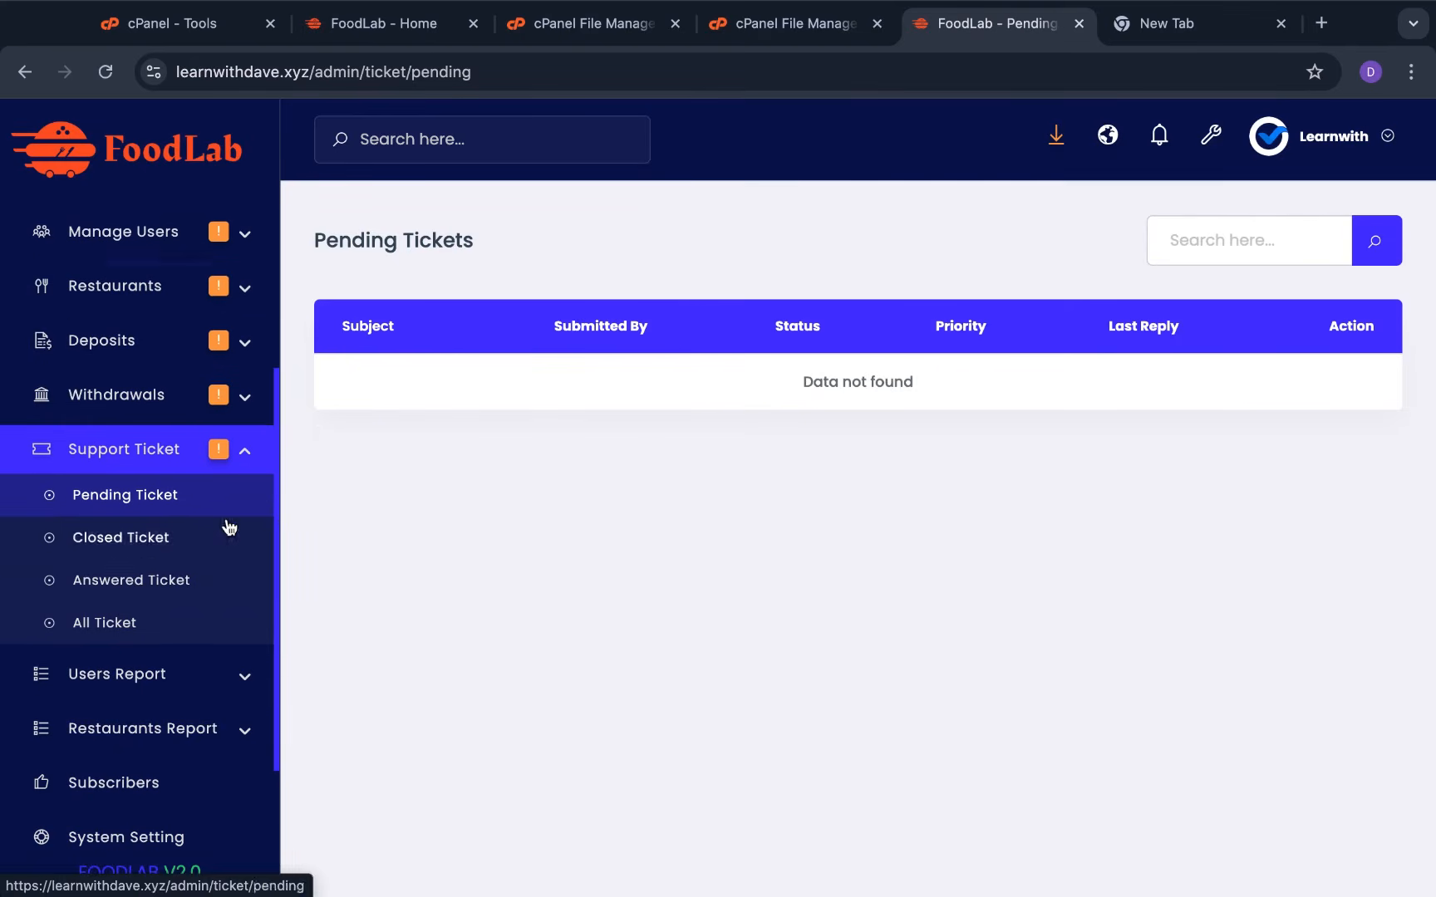
click(164, 530)
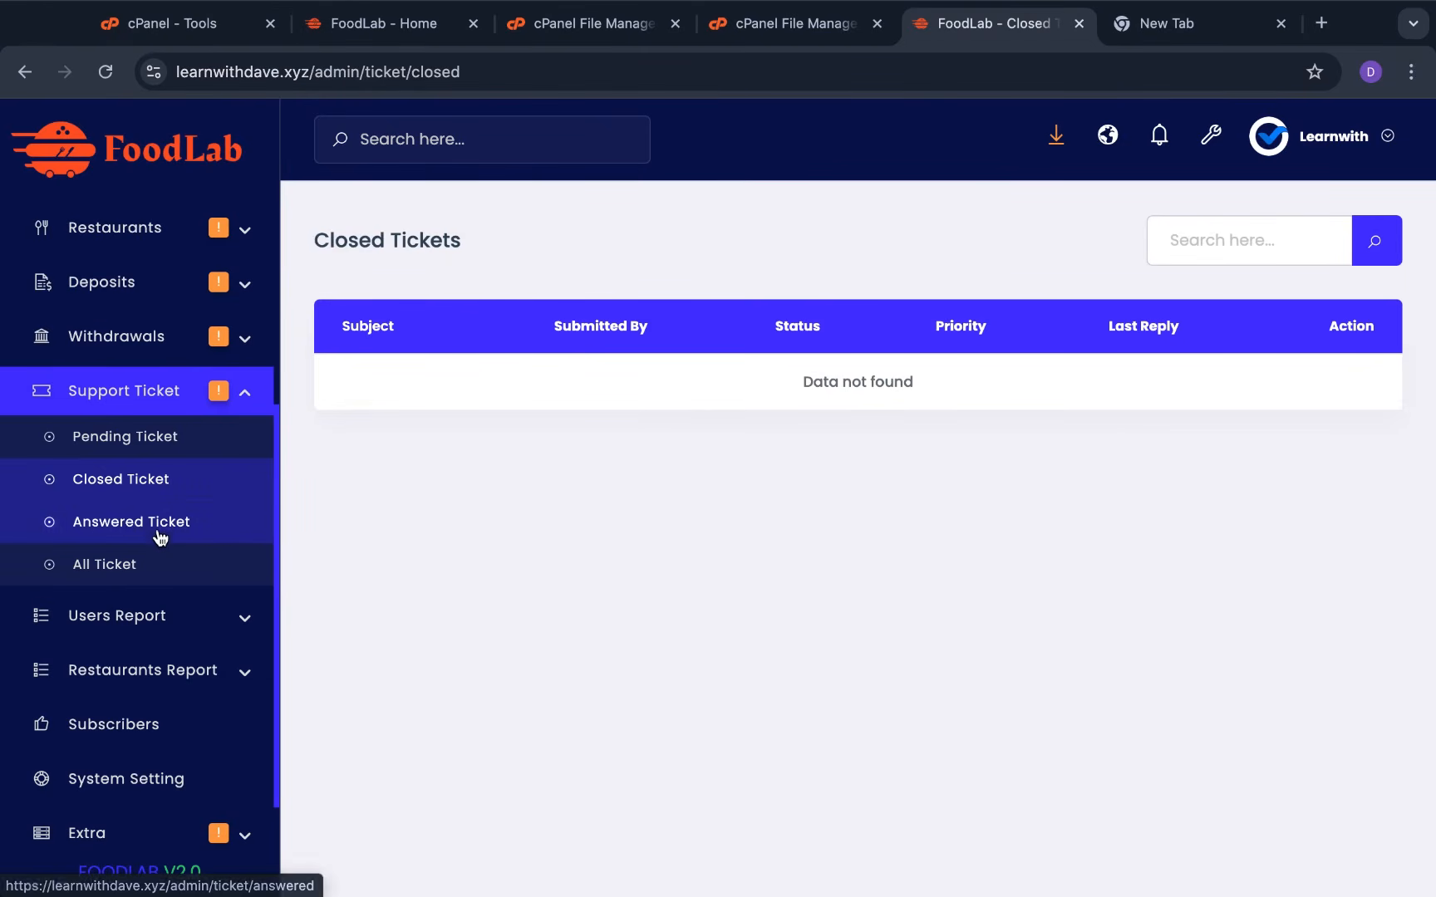
click(162, 529)
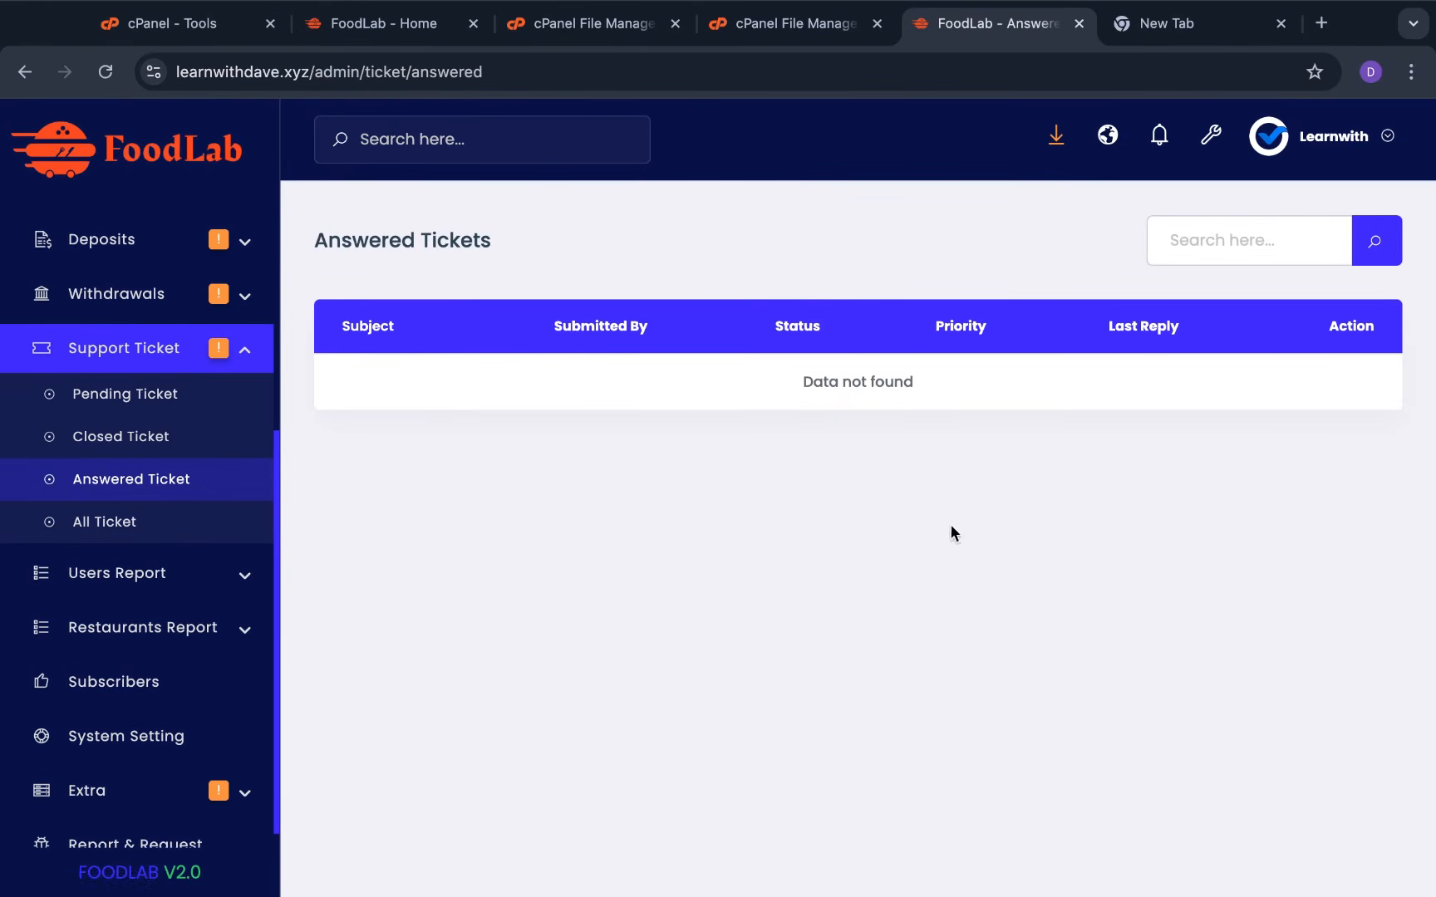
click(199, 535)
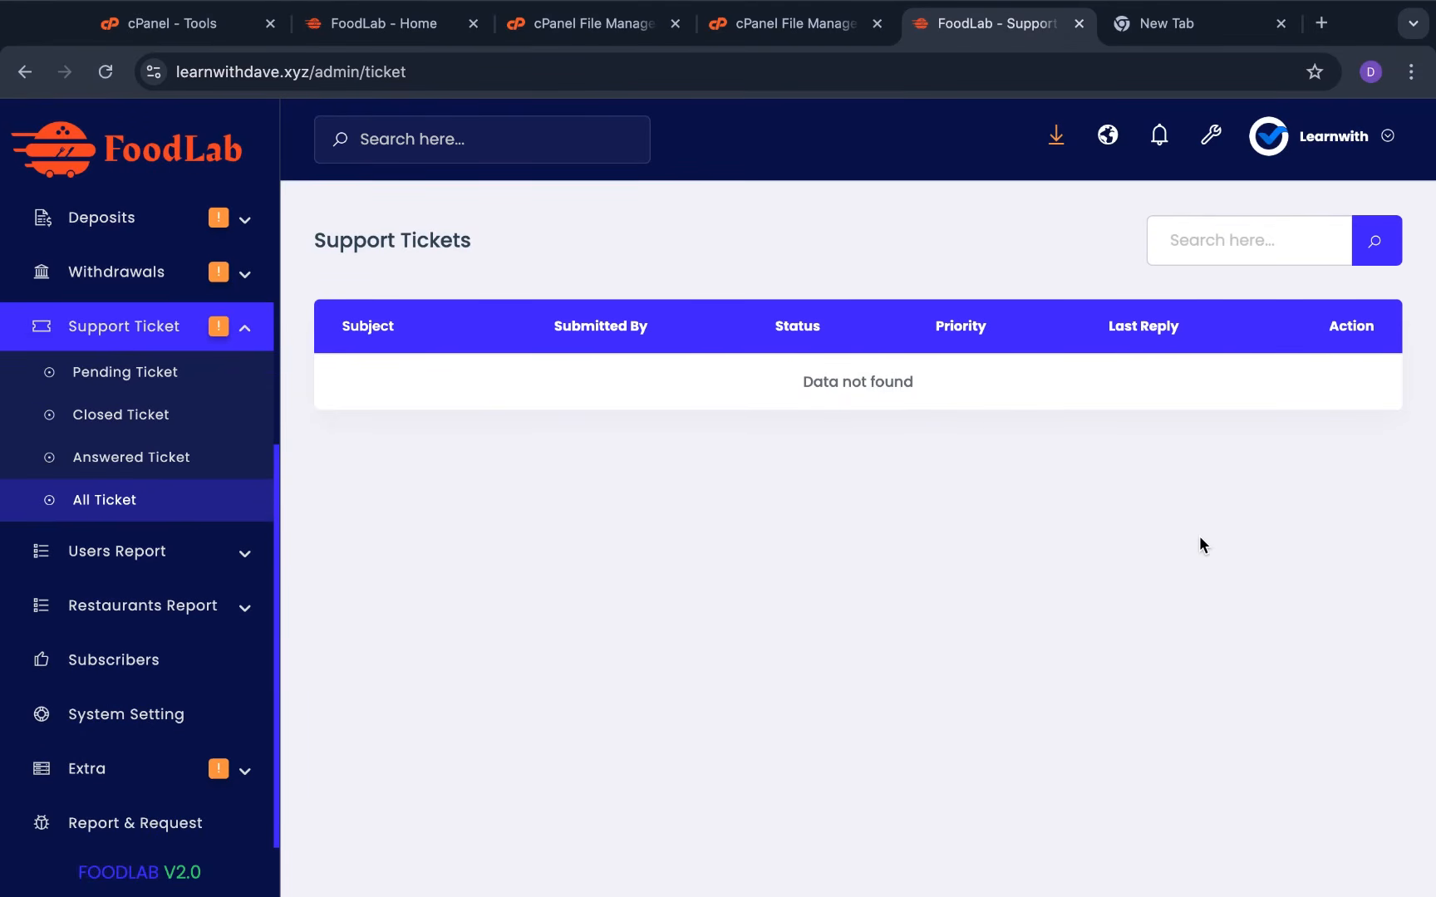
click(249, 331)
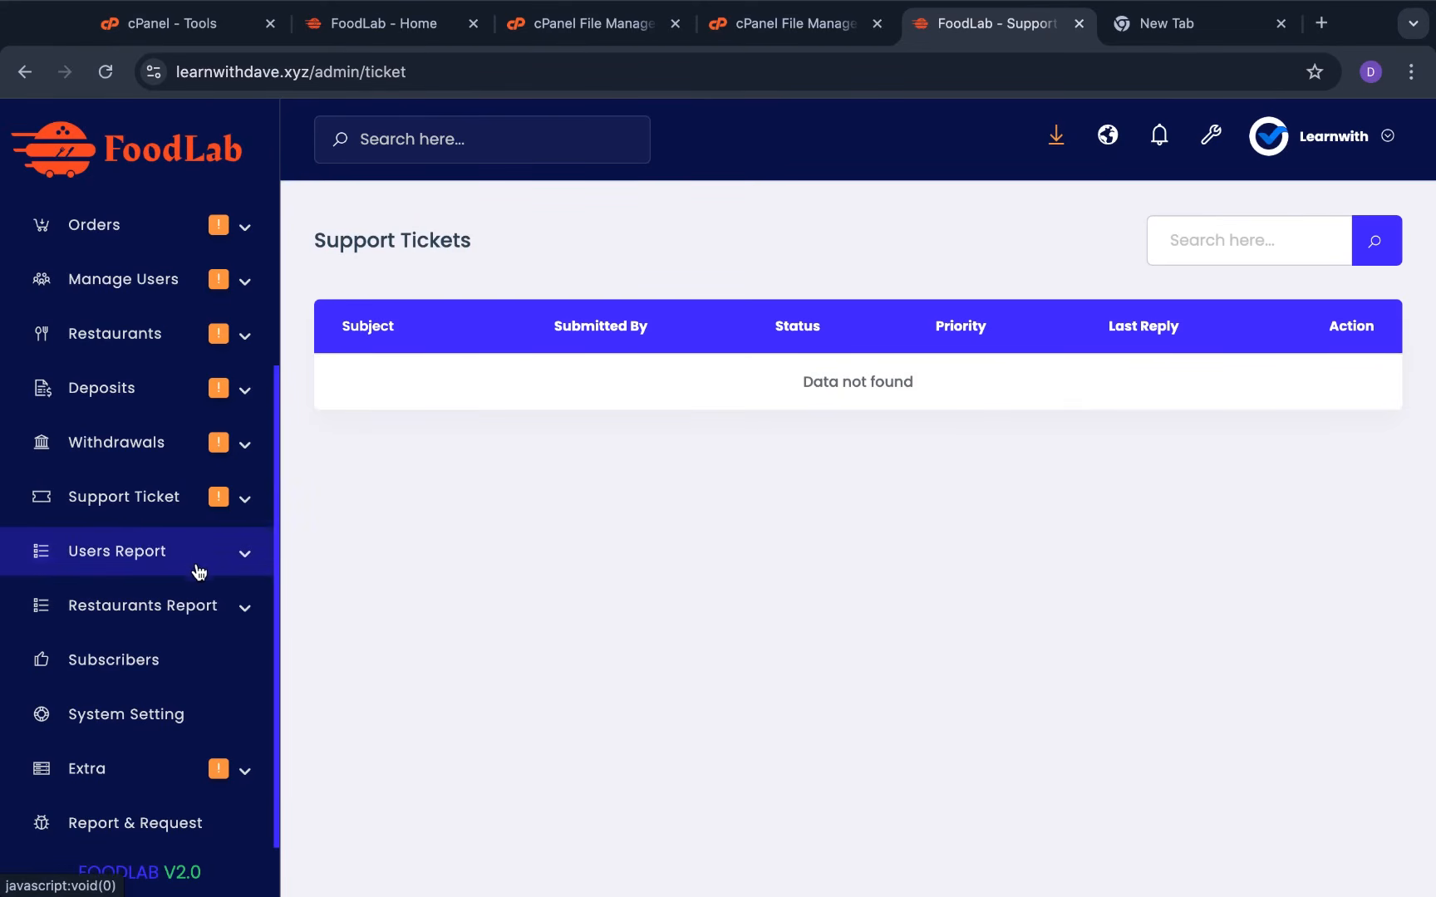
Check the empty Subscribers list, then go to the System Settings overview
scroll(160, 577, up, 2)
scroll(160, 583, down, 2)
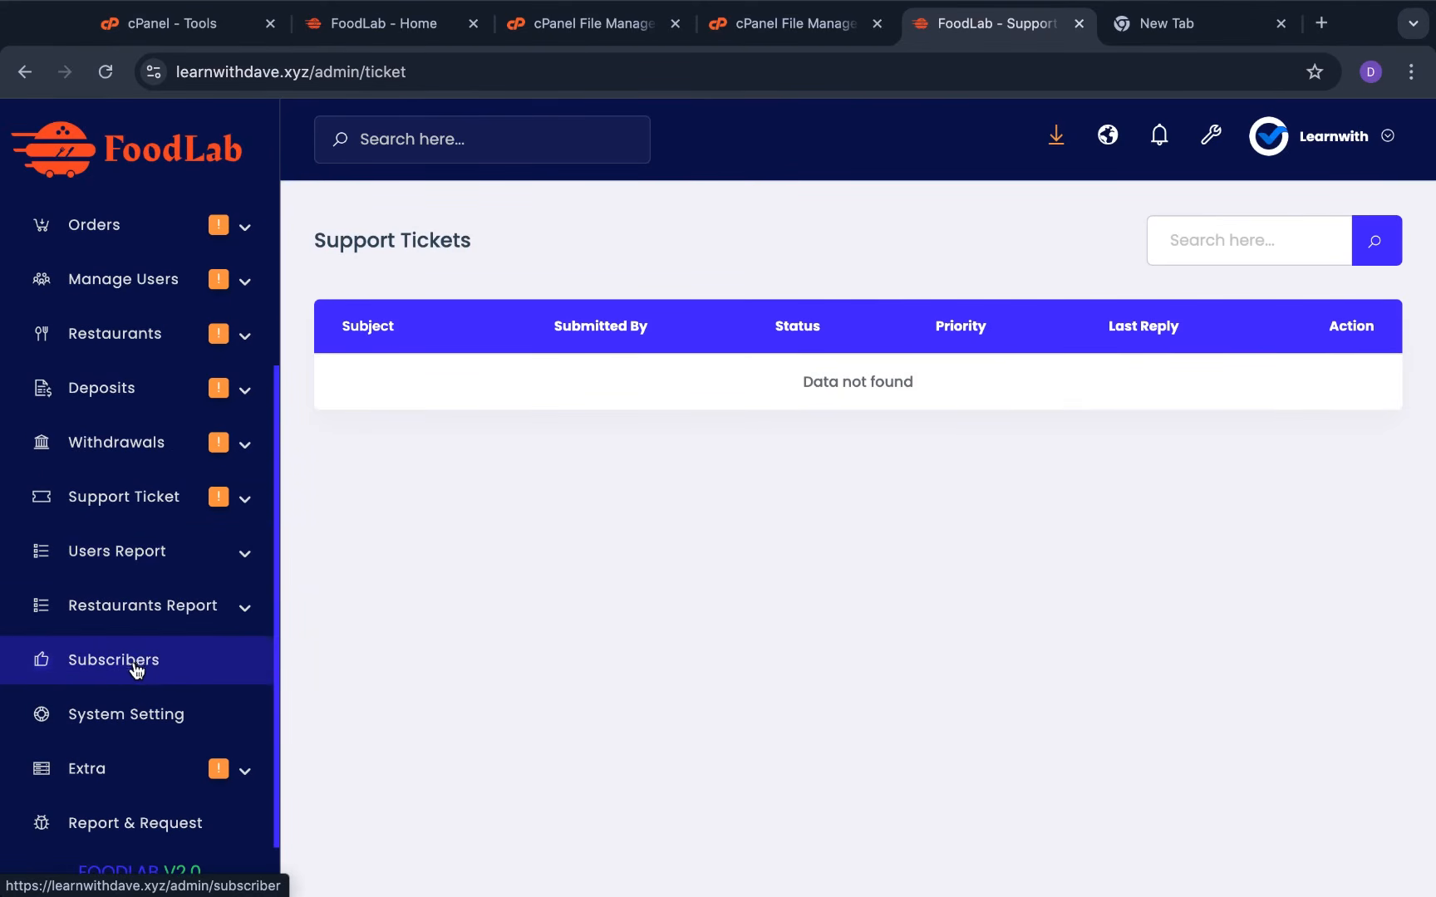
click(180, 662)
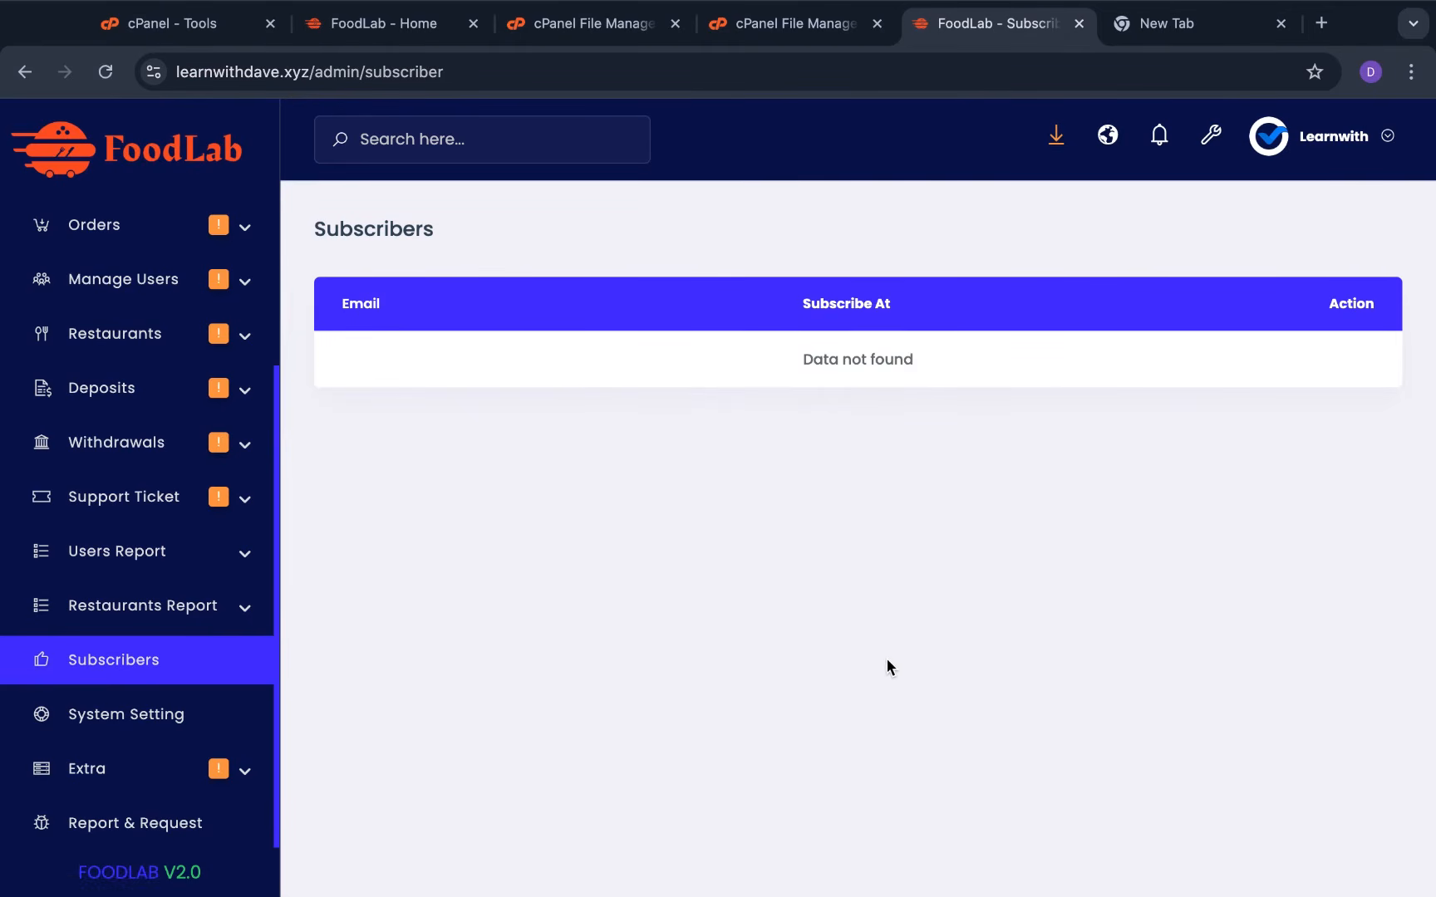
click(158, 716)
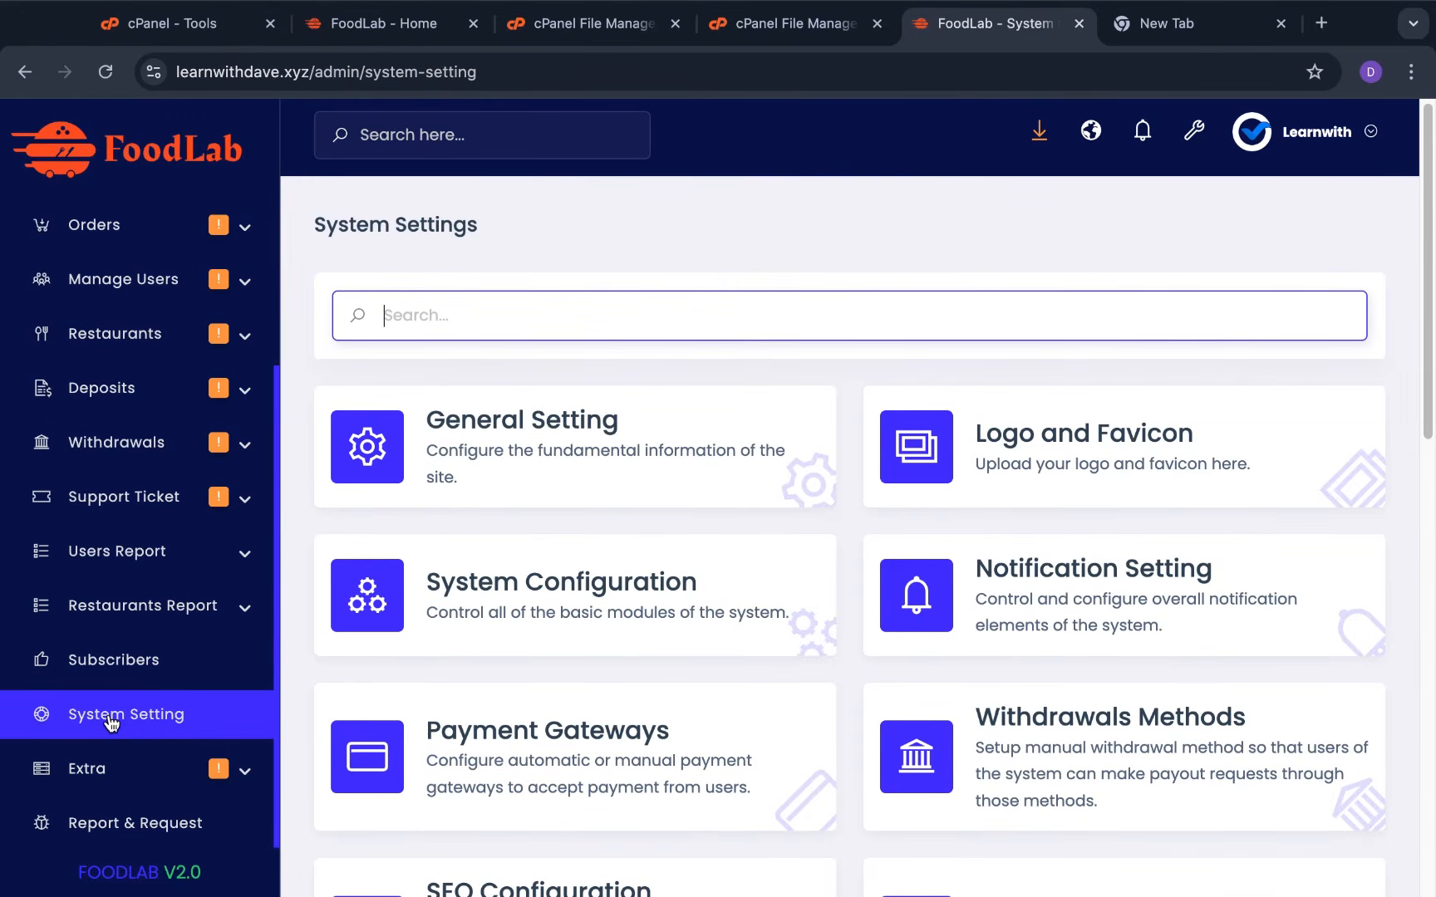
Glance over the public FoodLab homepage, then open the admin General Setting form
click(407, 48)
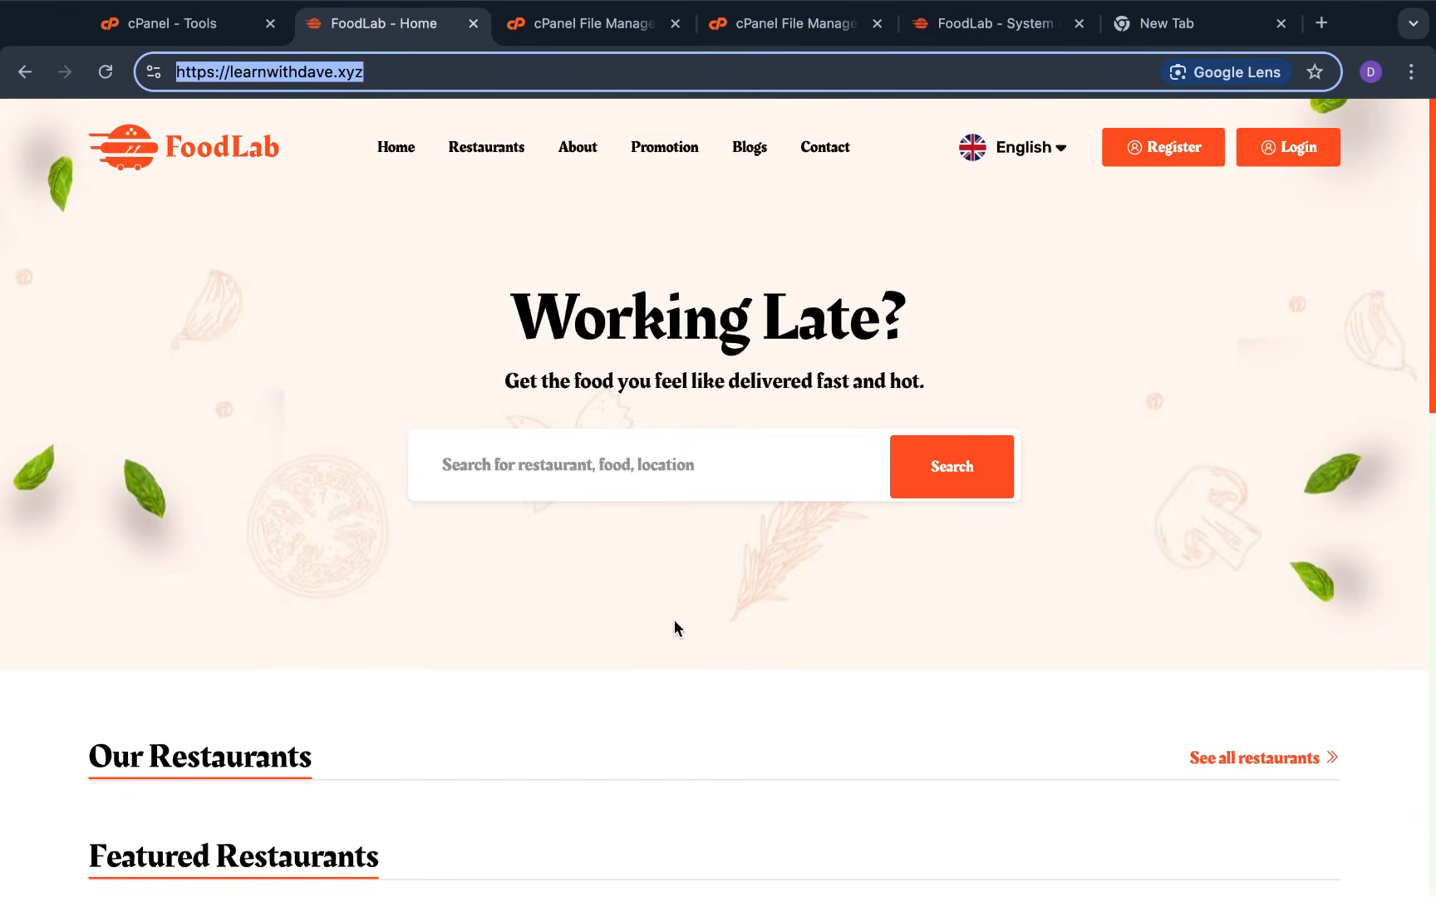
scroll(724, 519, down, 3)
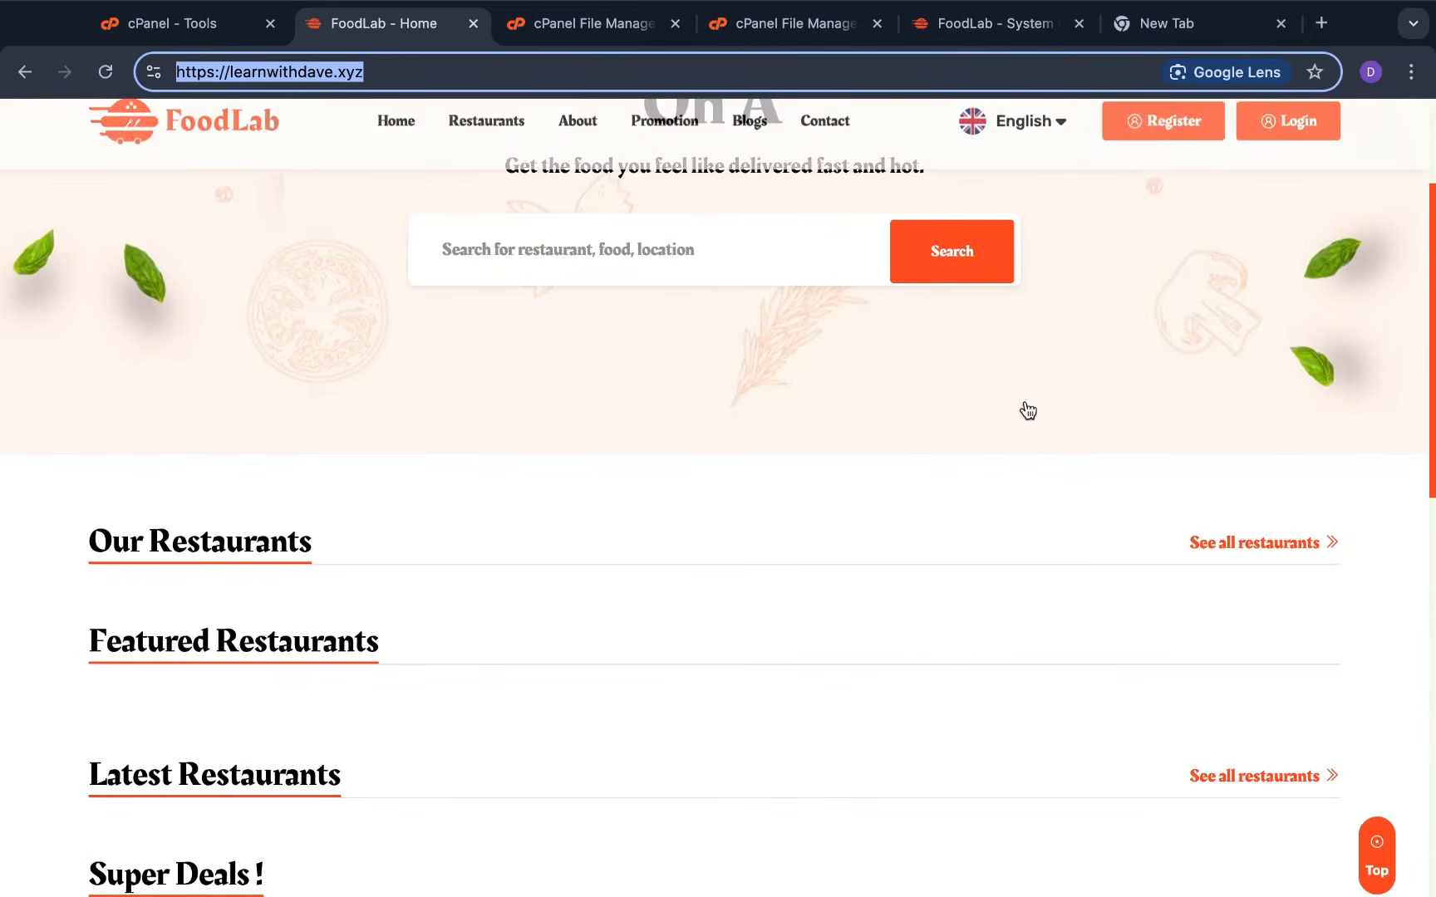
scroll(668, 523, down, 5)
scroll(683, 515, up, 8)
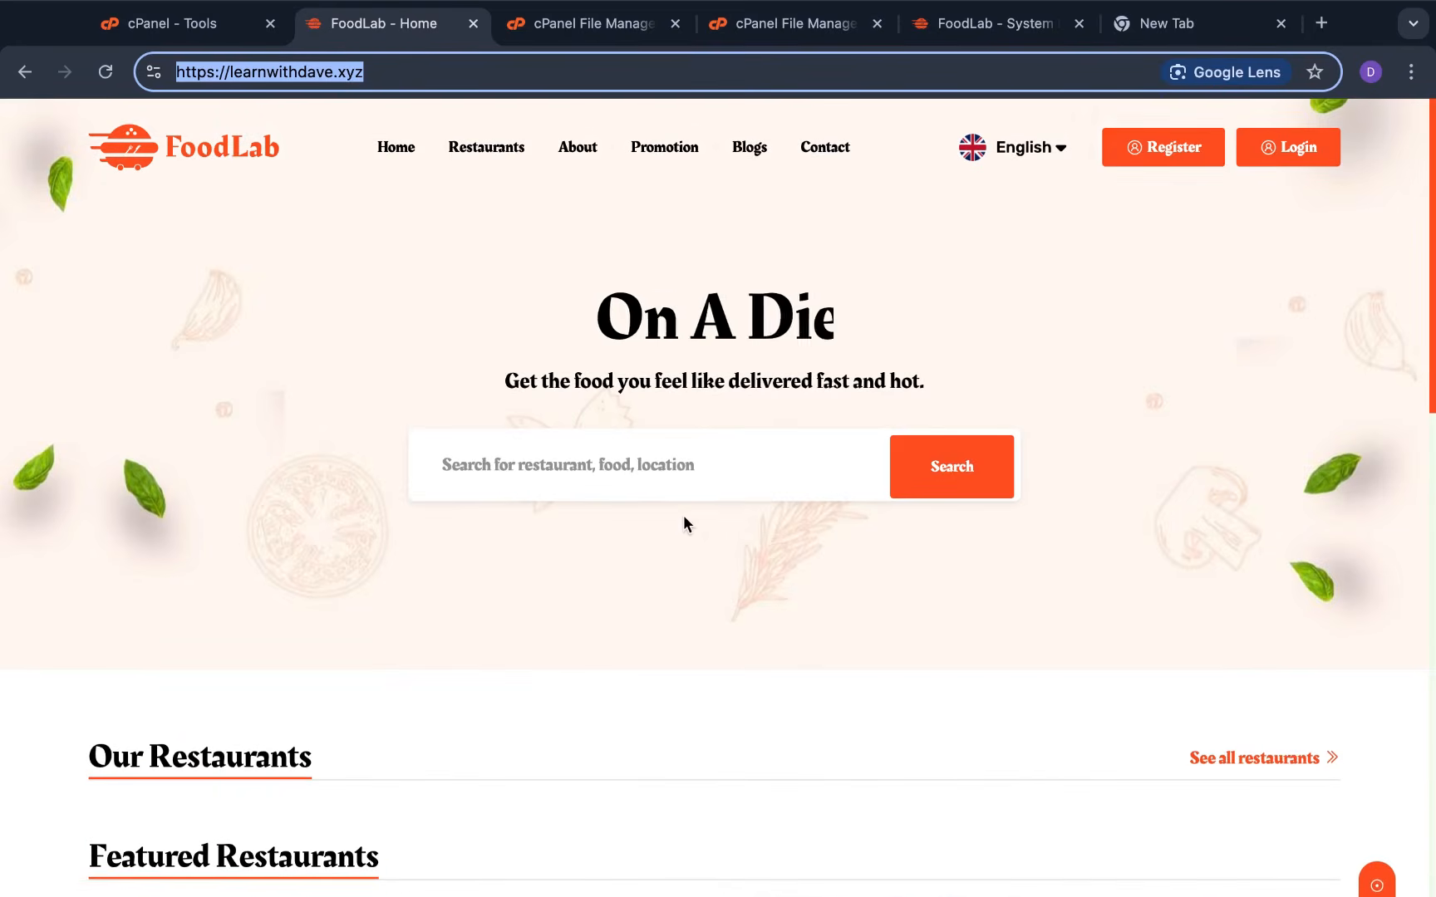
click(991, 24)
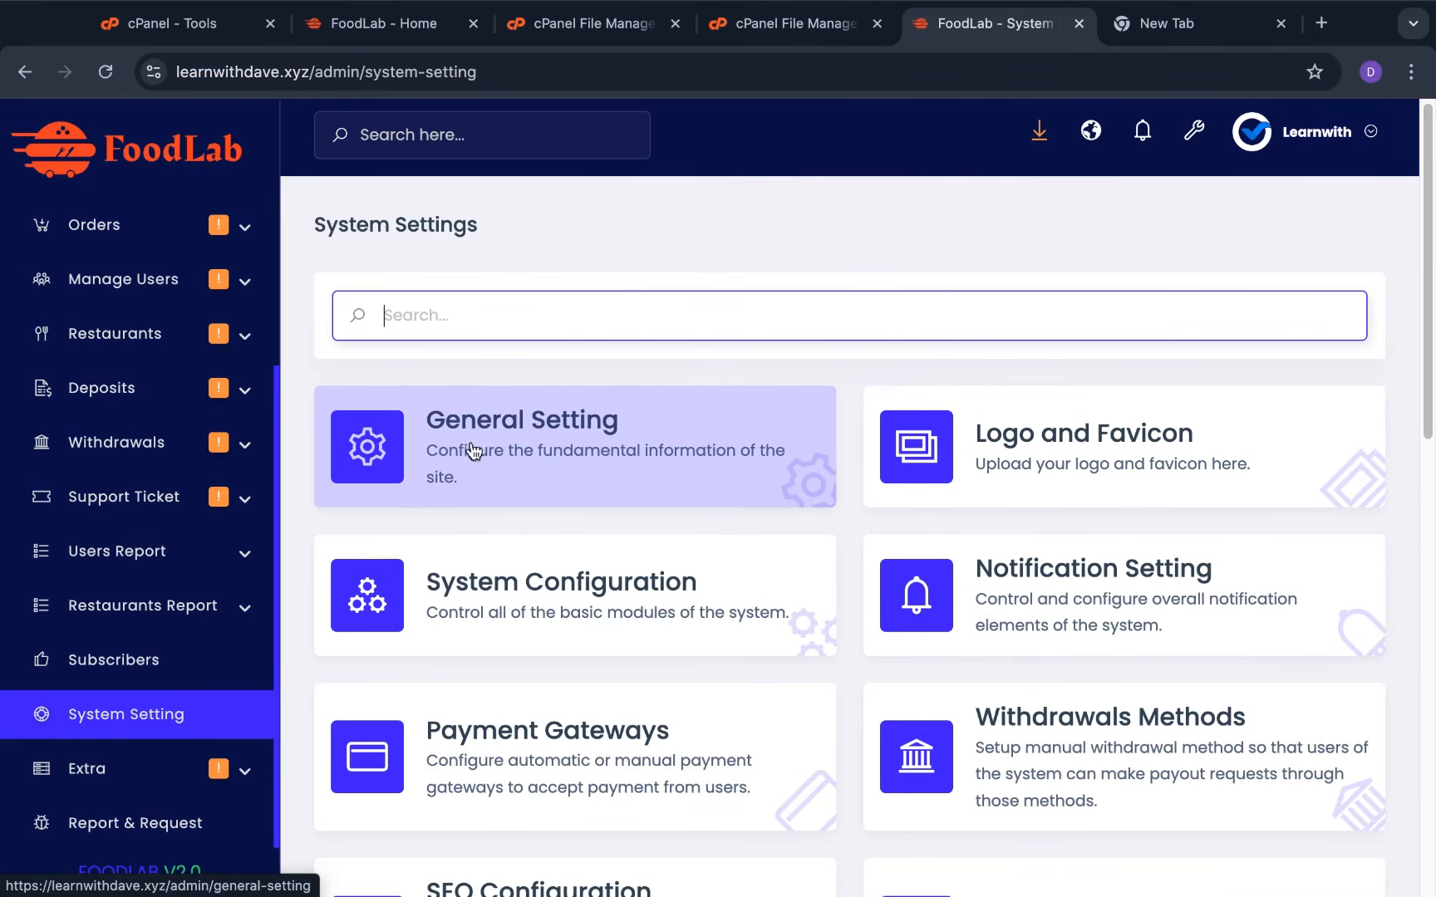
click(541, 451)
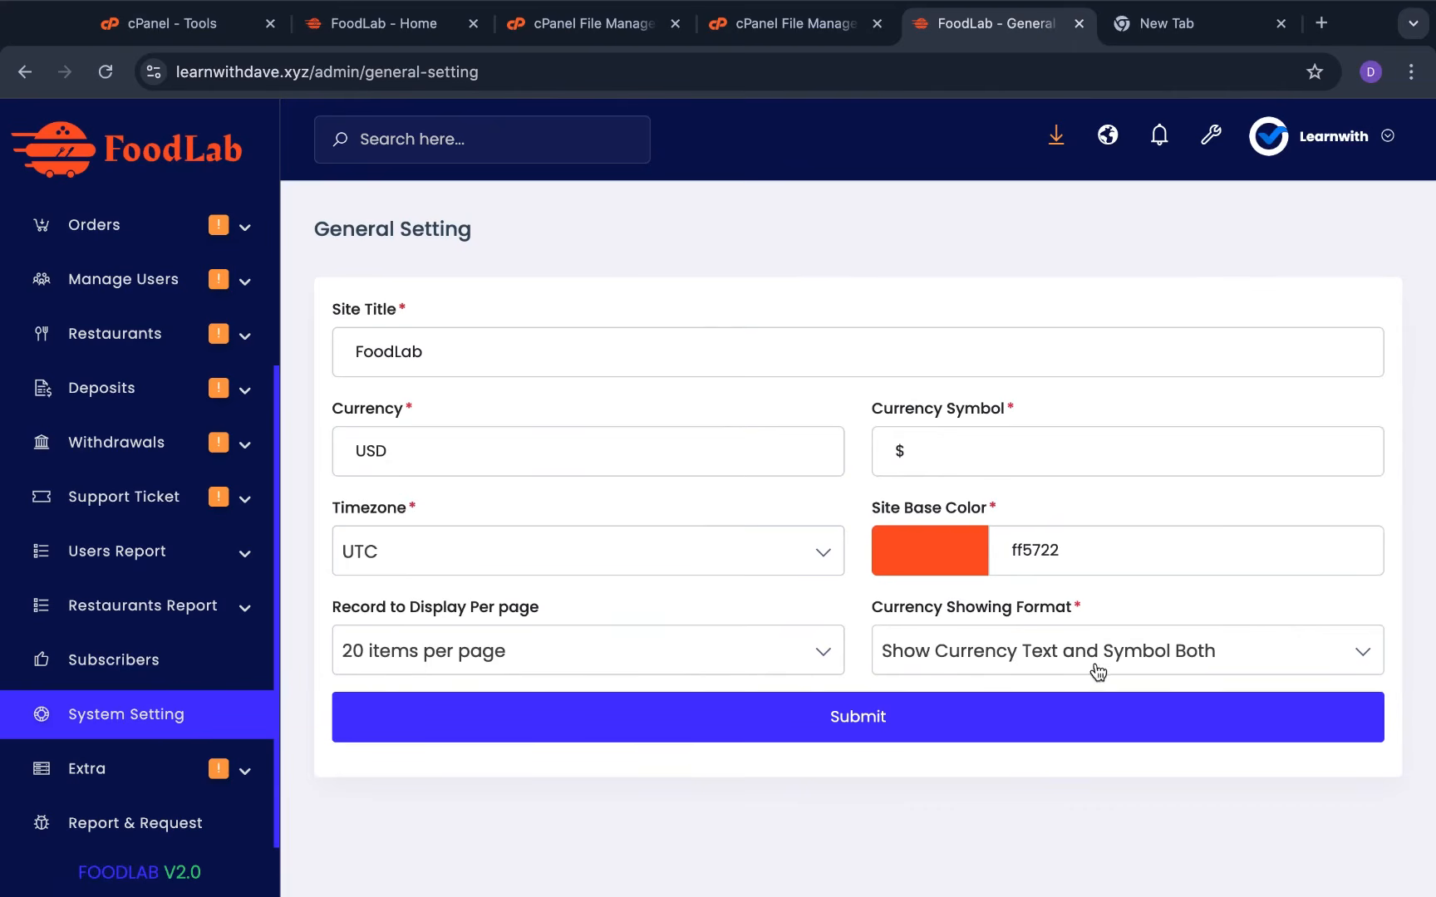
Change the site title from FoodLab to Davefood and verify it on the reloaded storefront
double_click(632, 358)
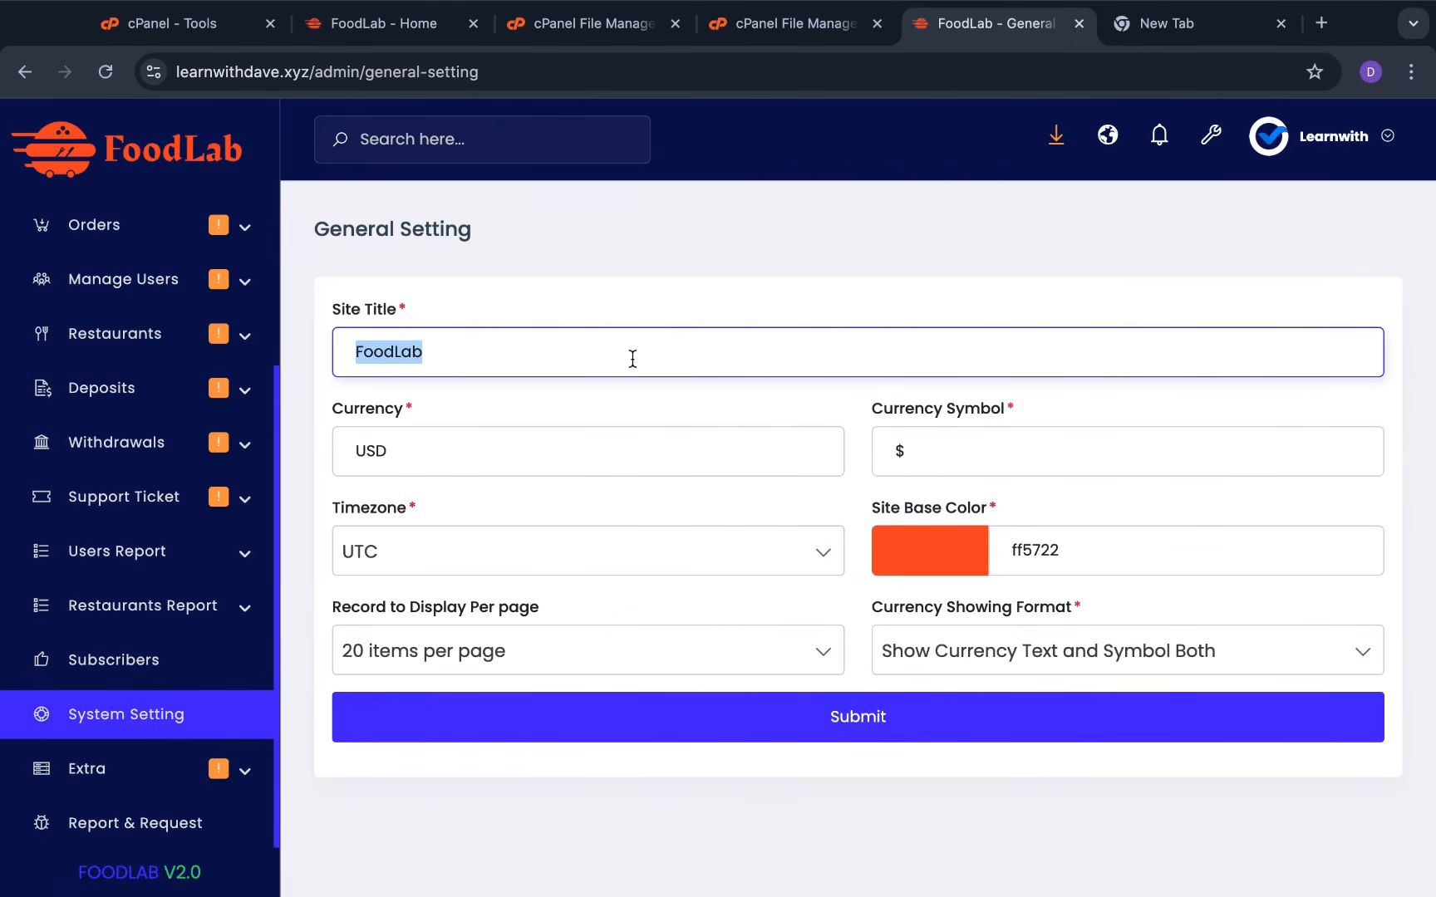
text(Dave)
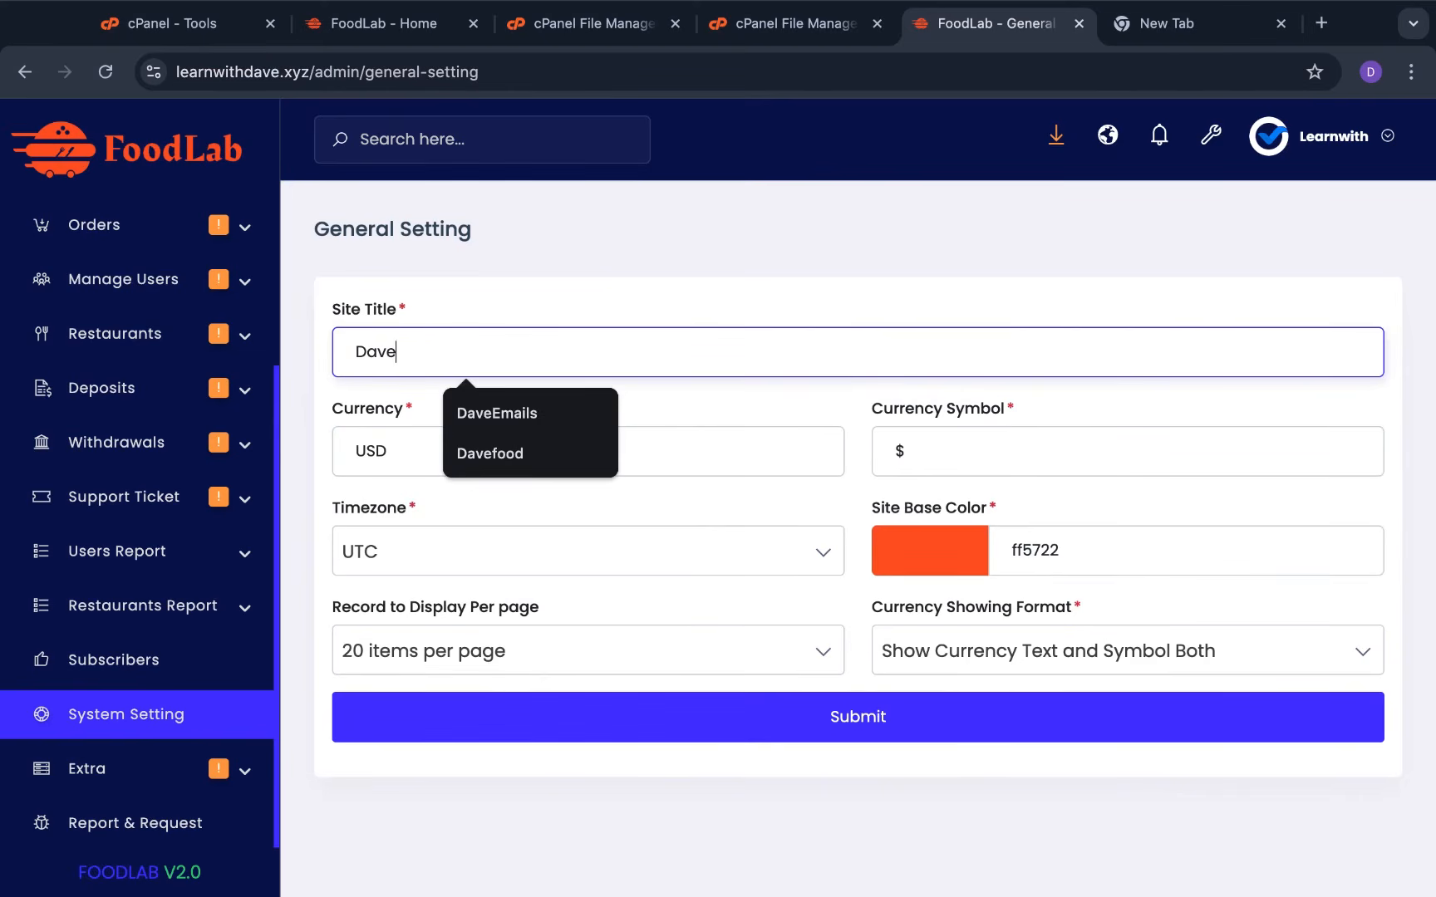
text(food)
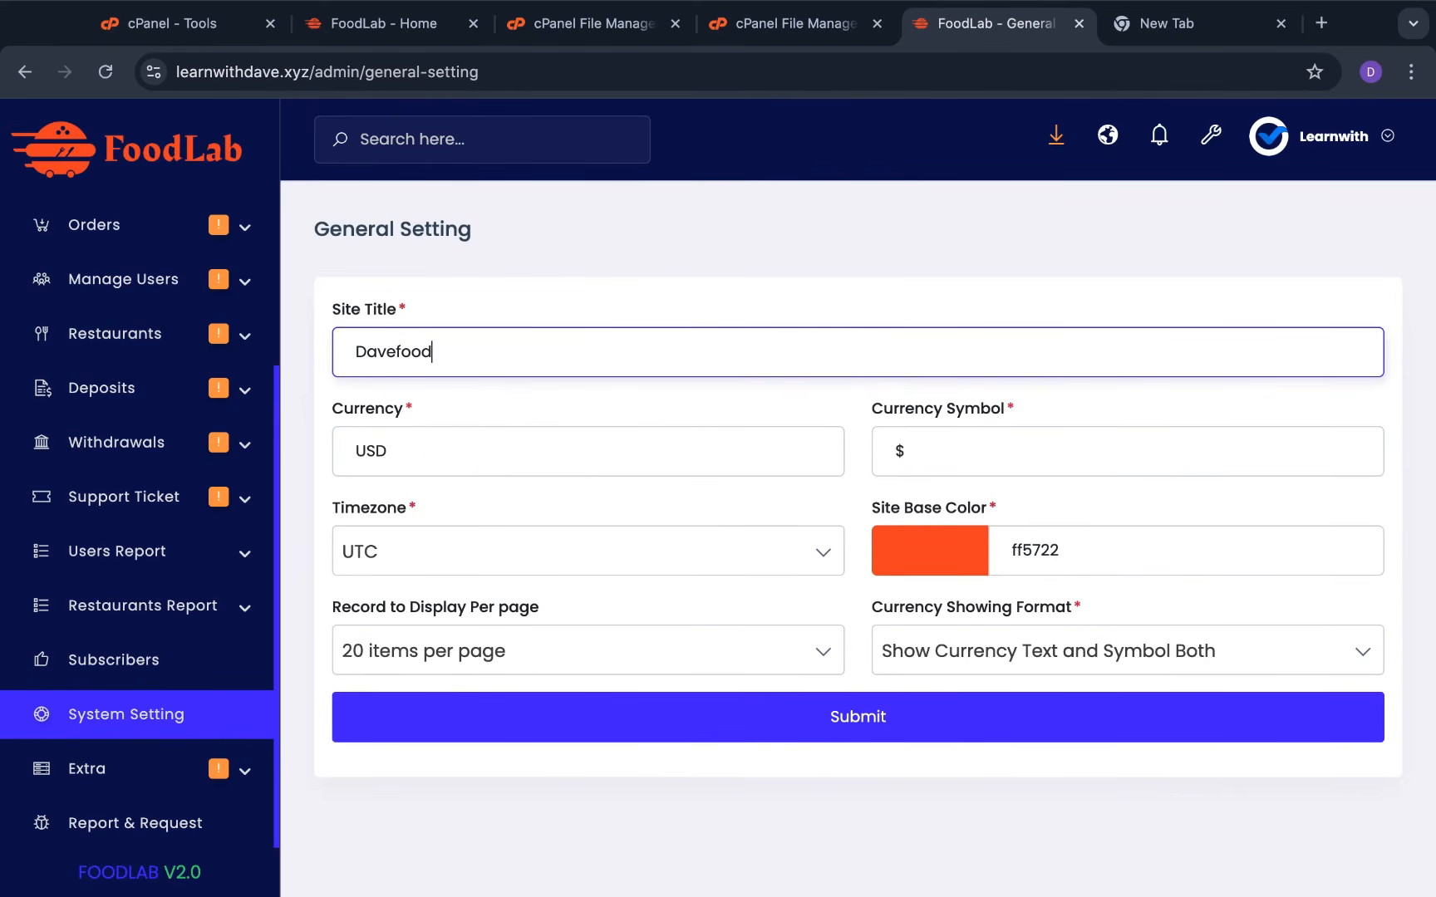
click(768, 736)
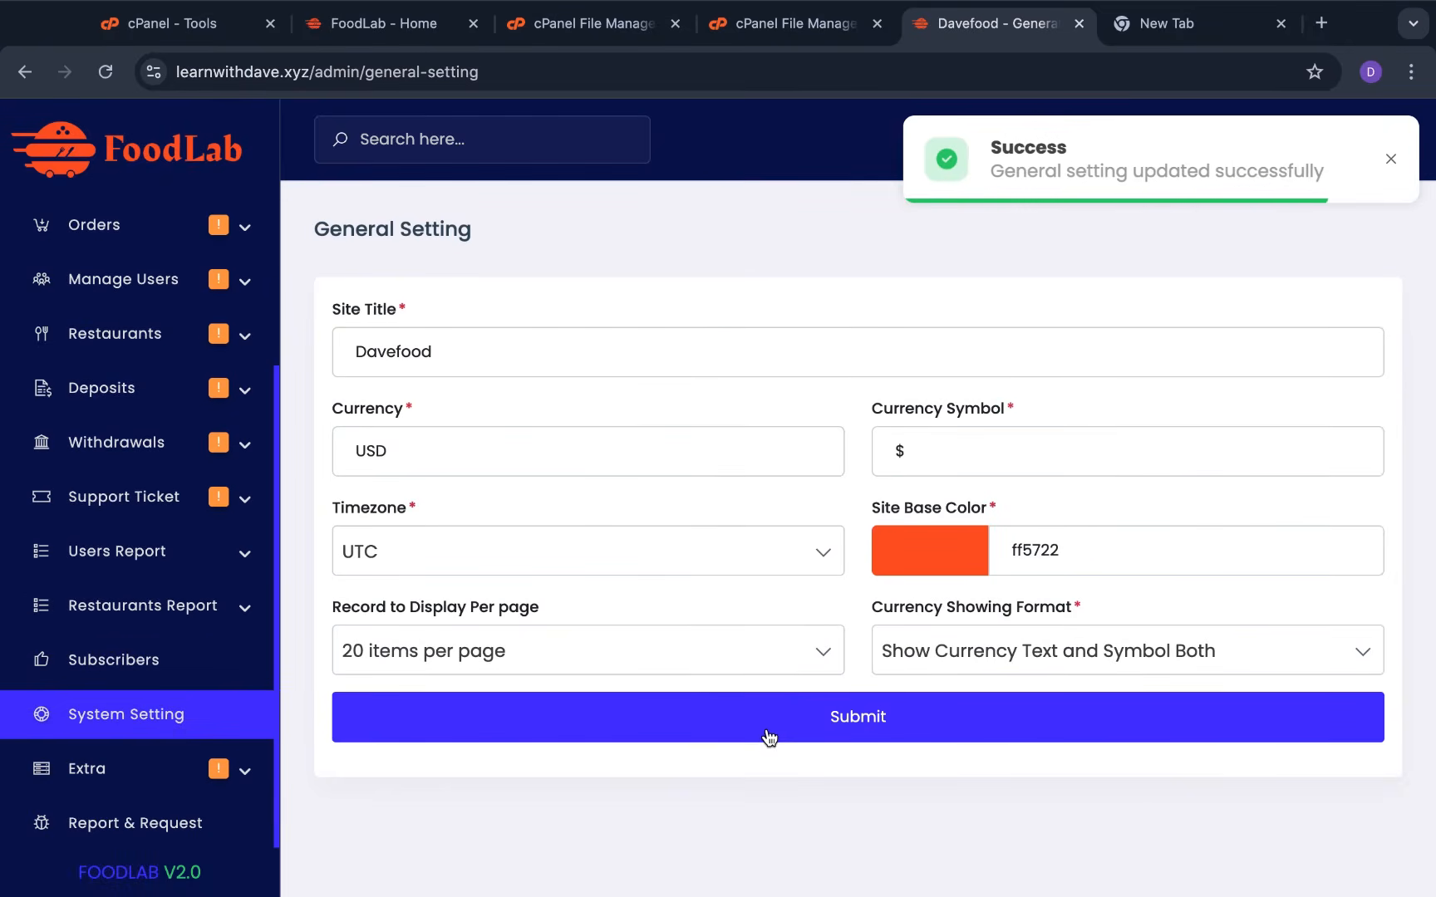
click(345, 23)
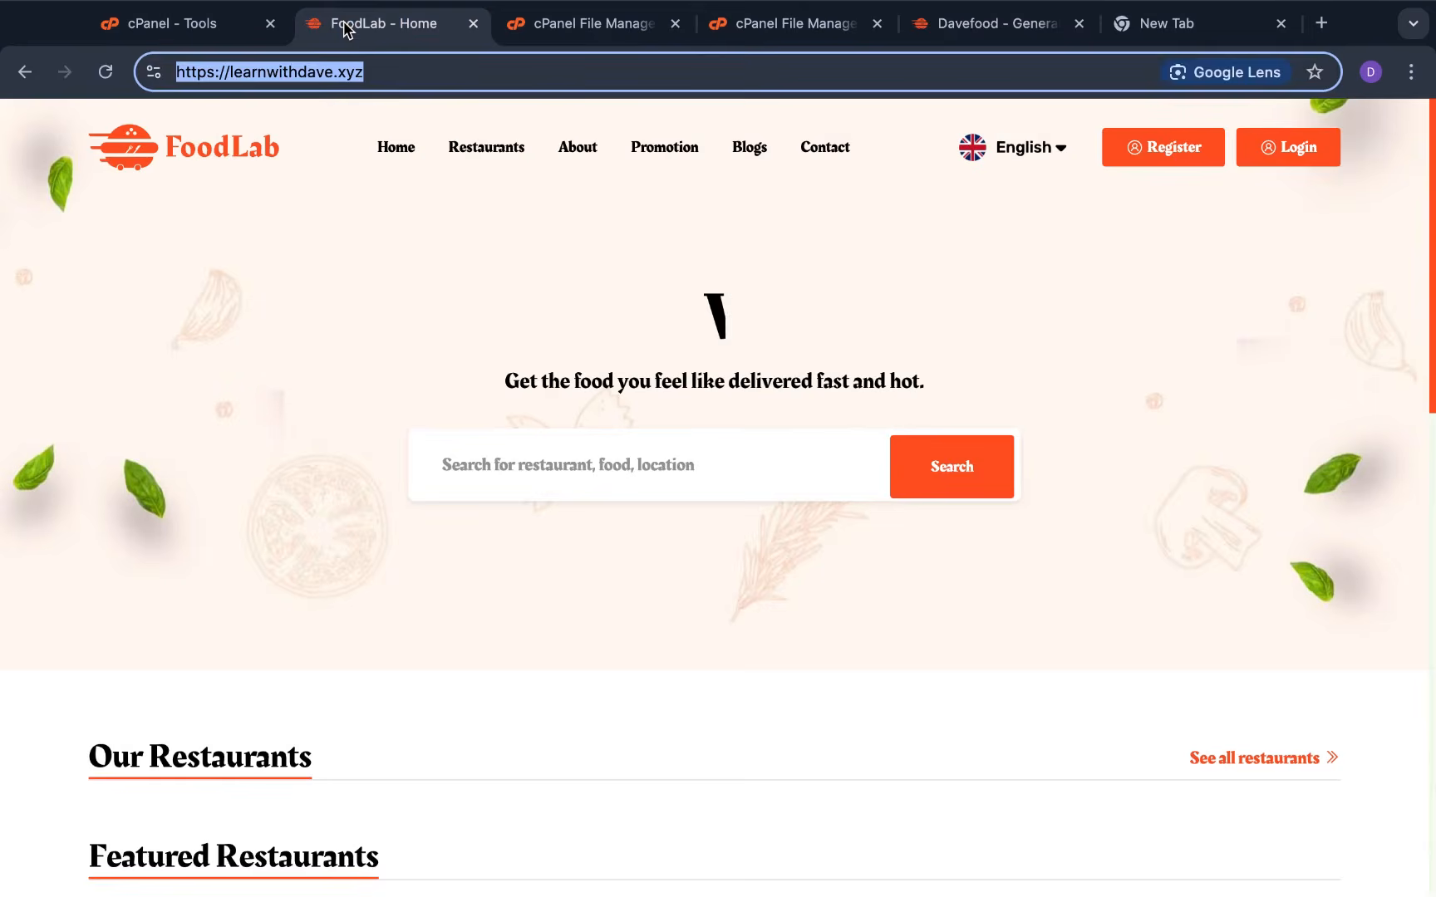
click(106, 72)
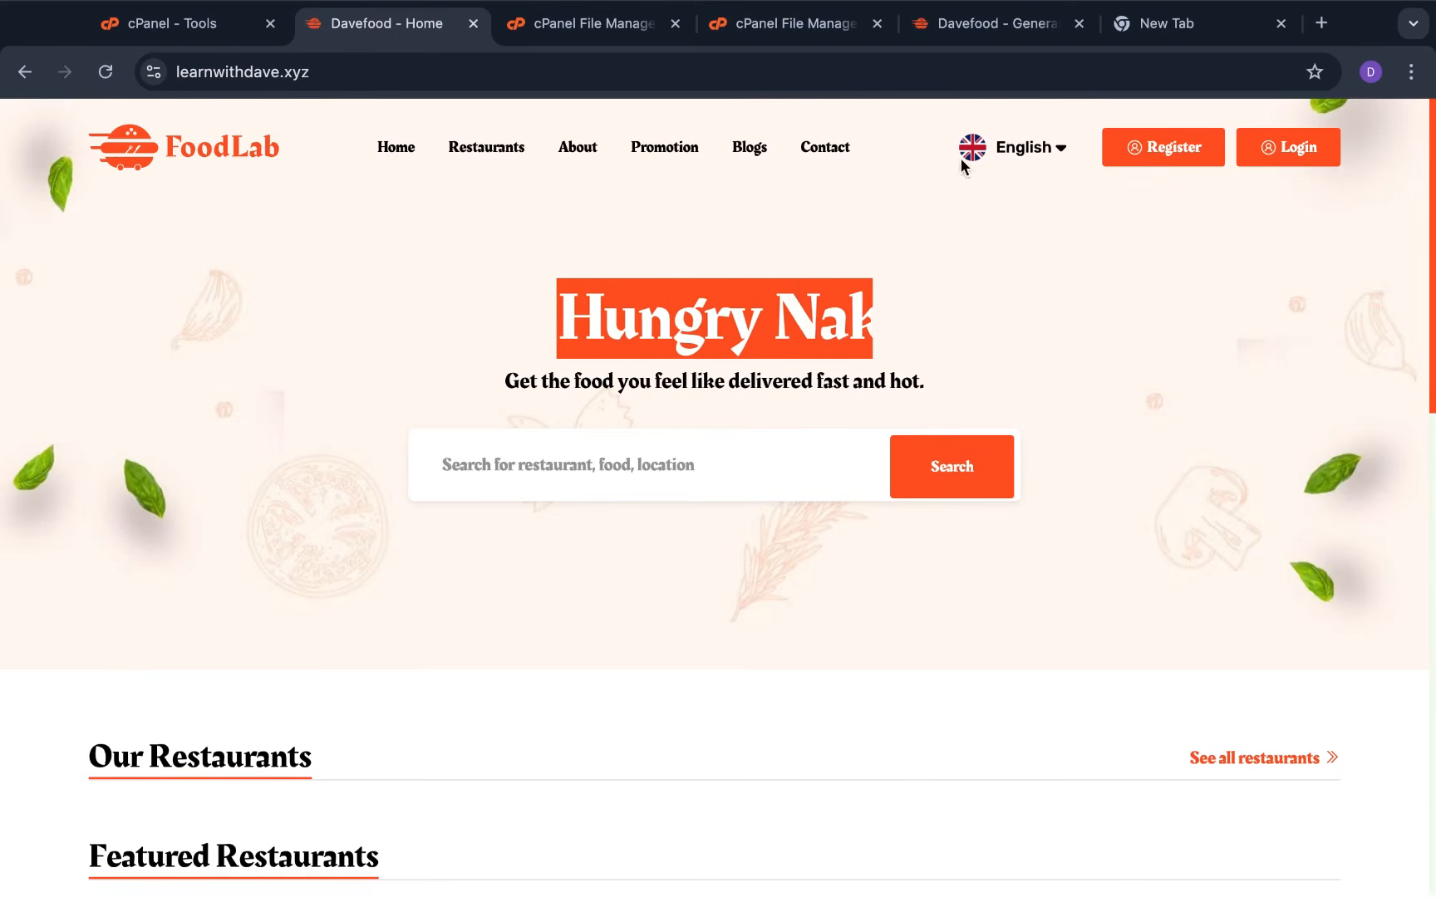
click(987, 25)
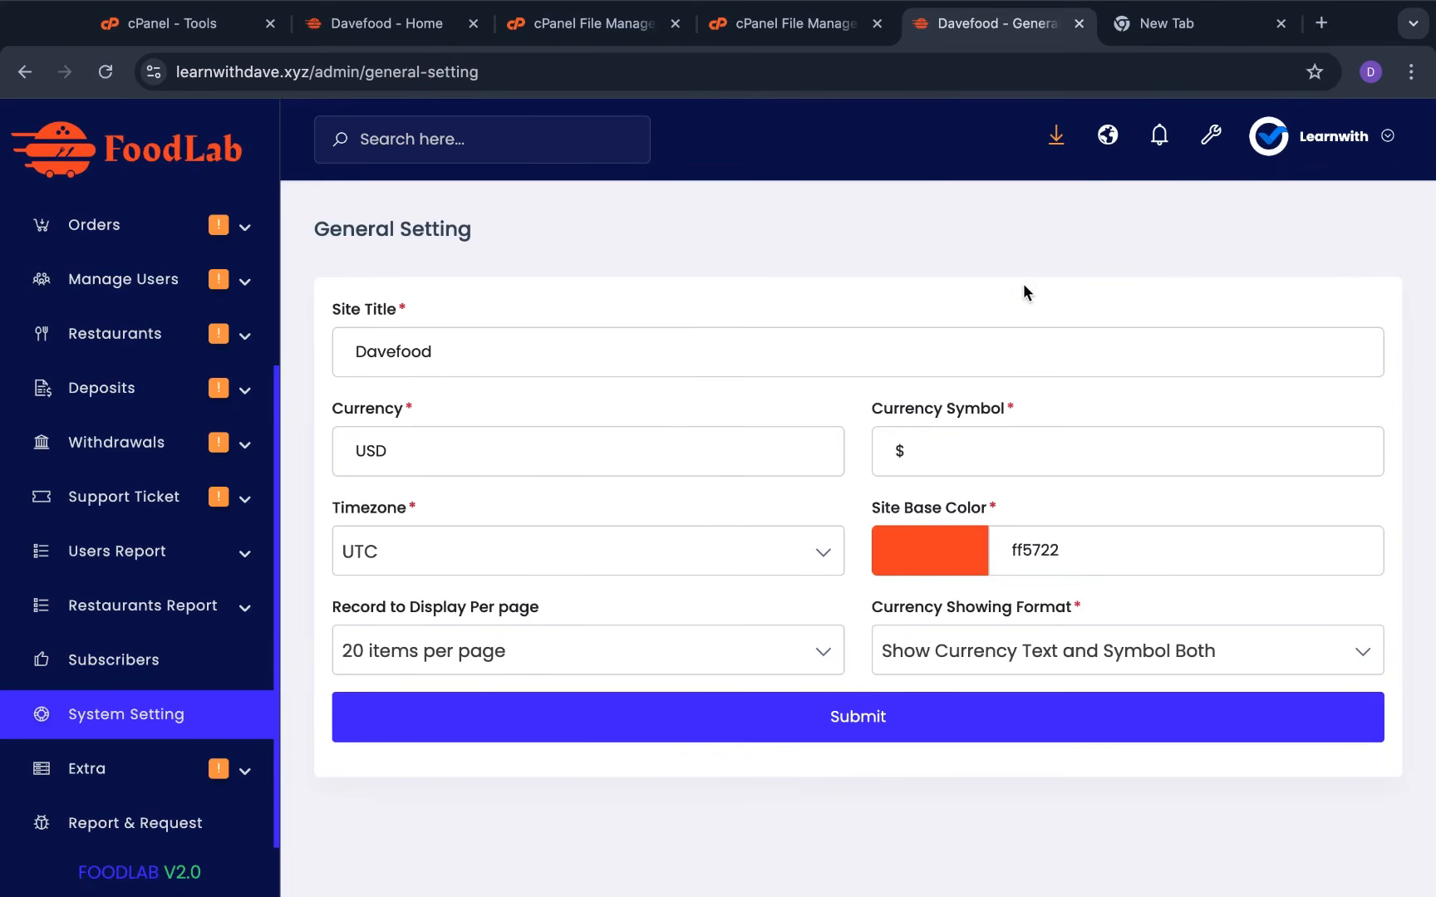
Inspect the ff5722 base colour and currency showing format without changing them, then reopen System Settings
click(1011, 551)
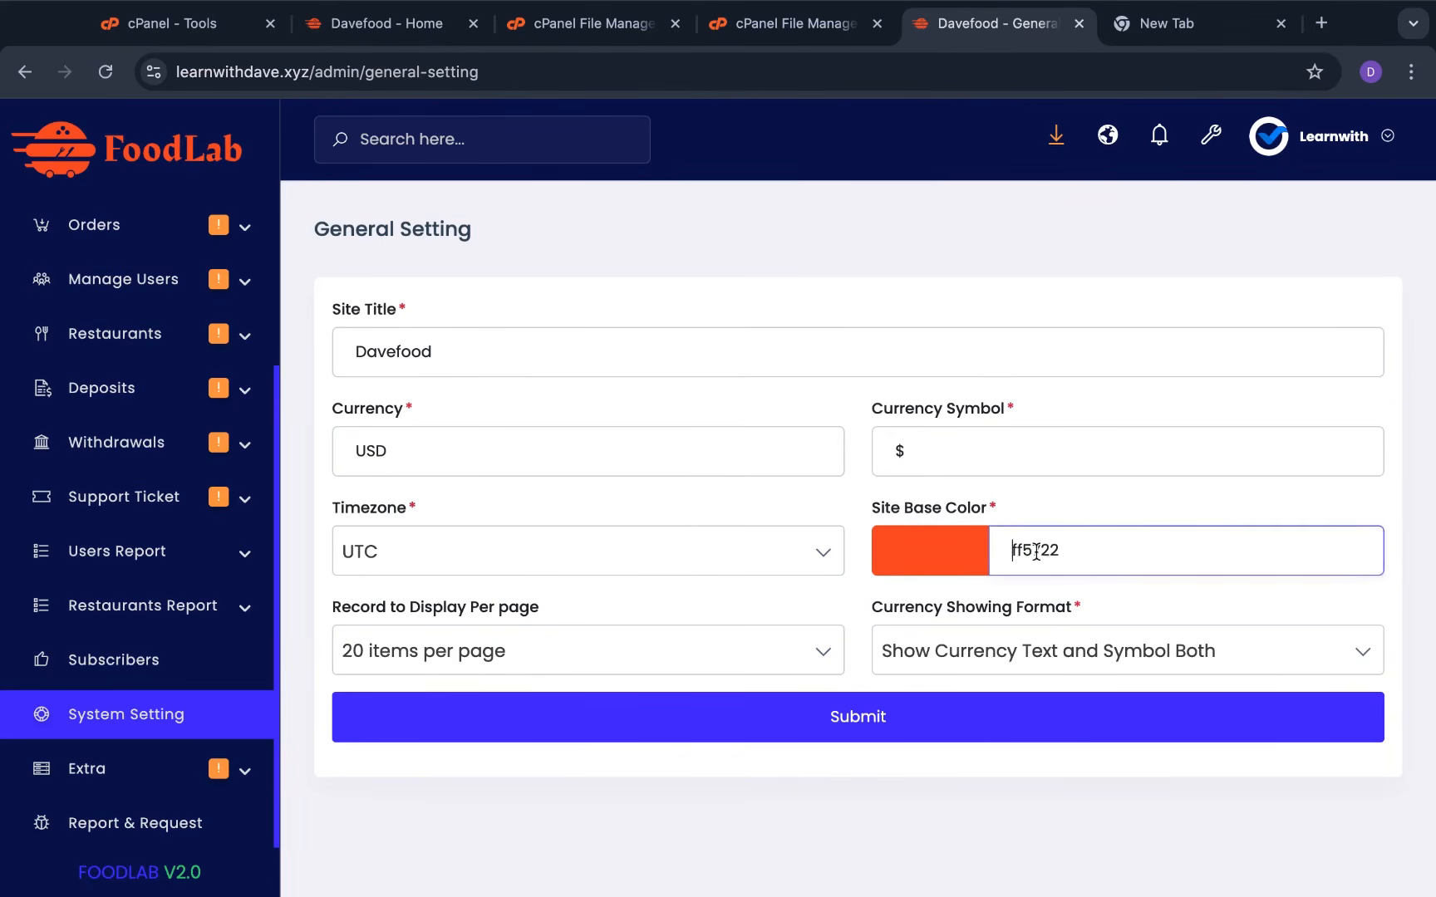
double_click(1036, 550)
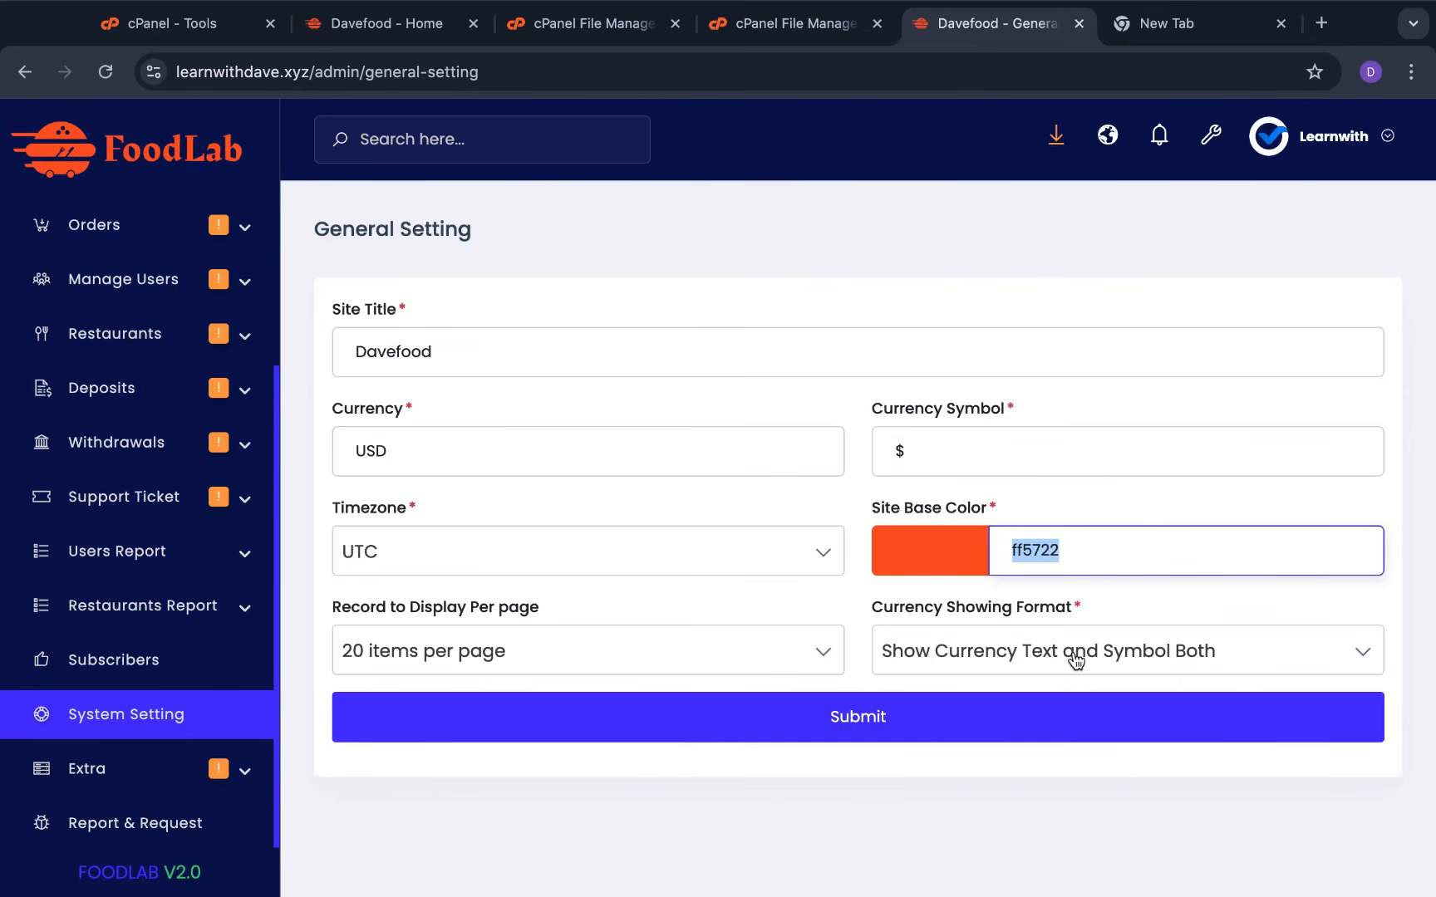
click(1174, 662)
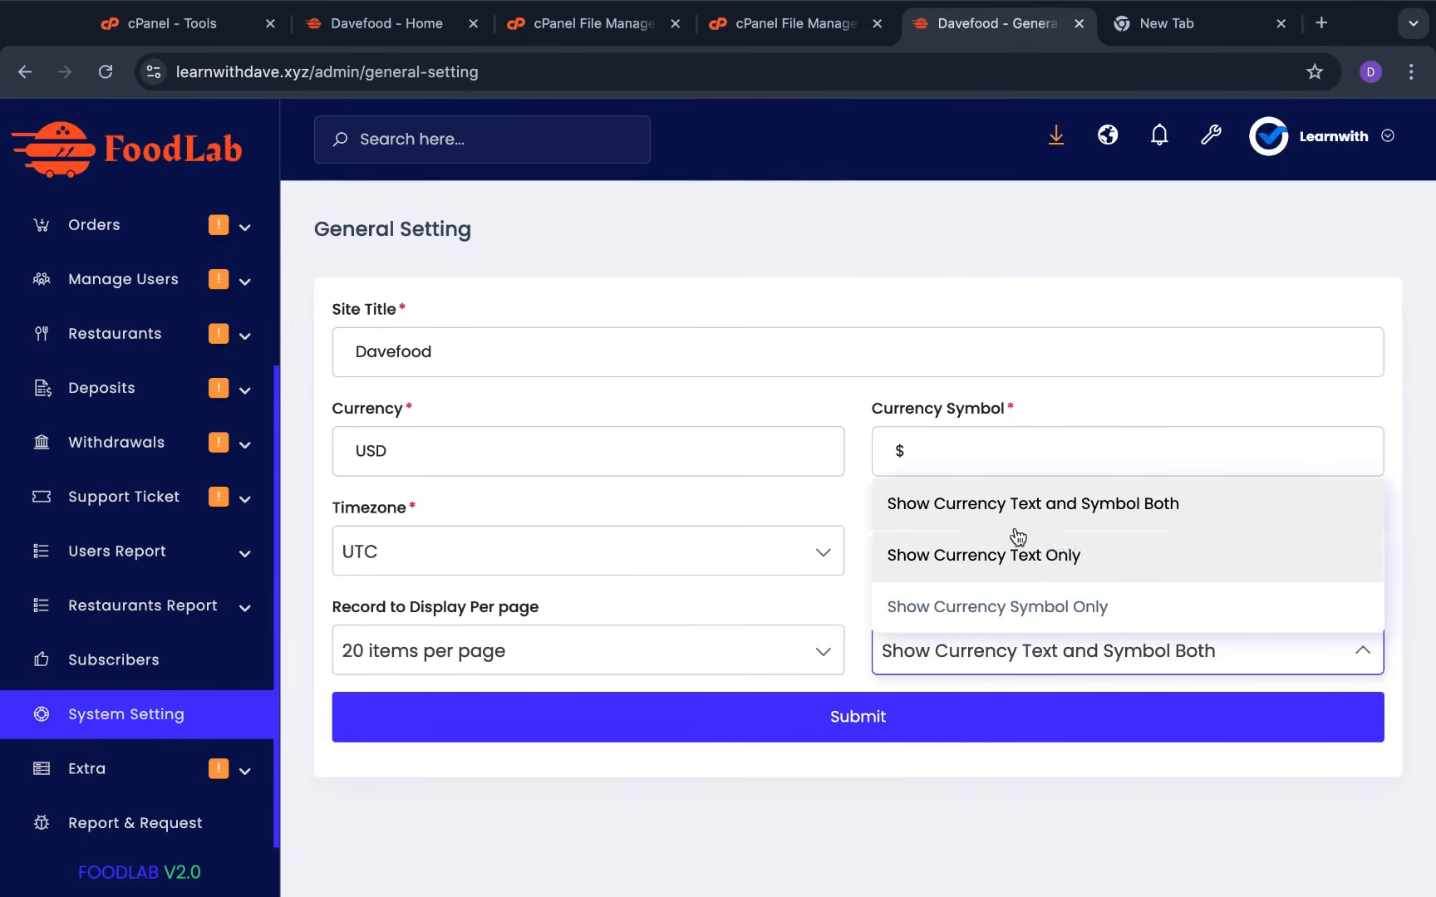
click(753, 864)
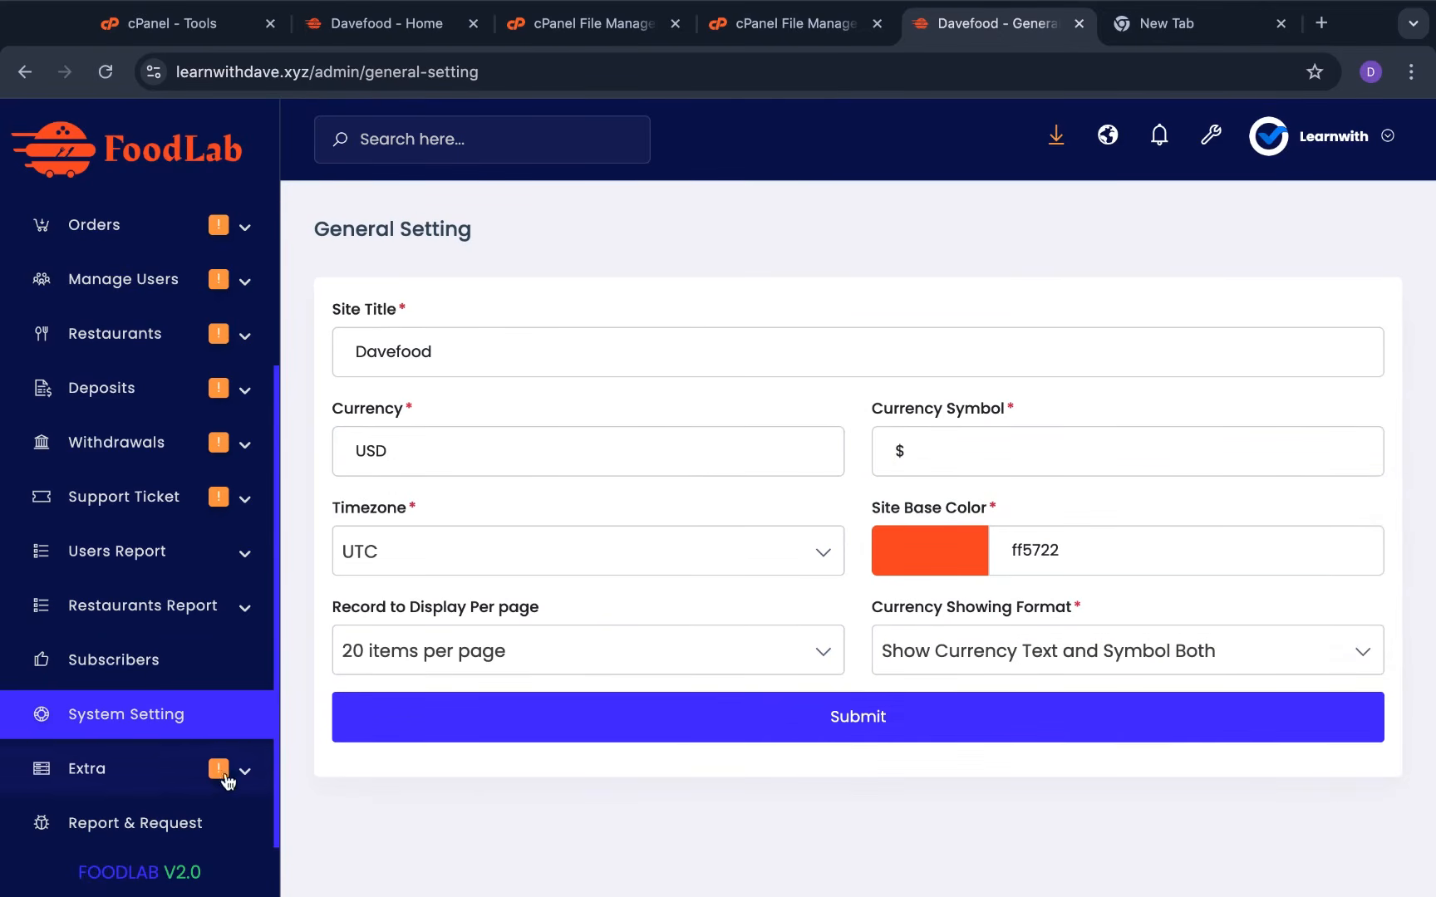
click(168, 729)
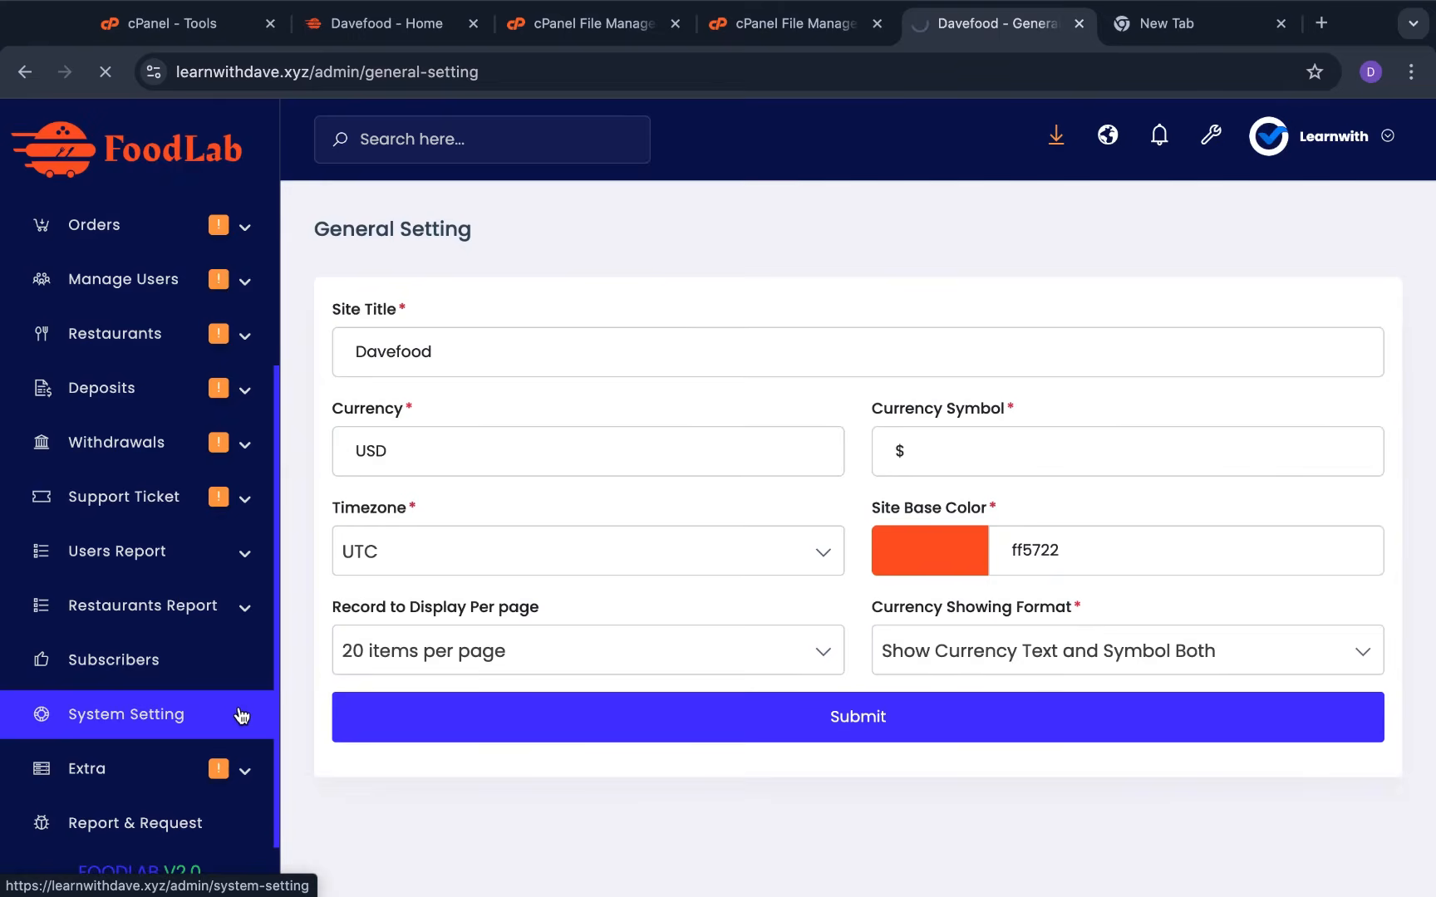
scroll(595, 551, down, 1)
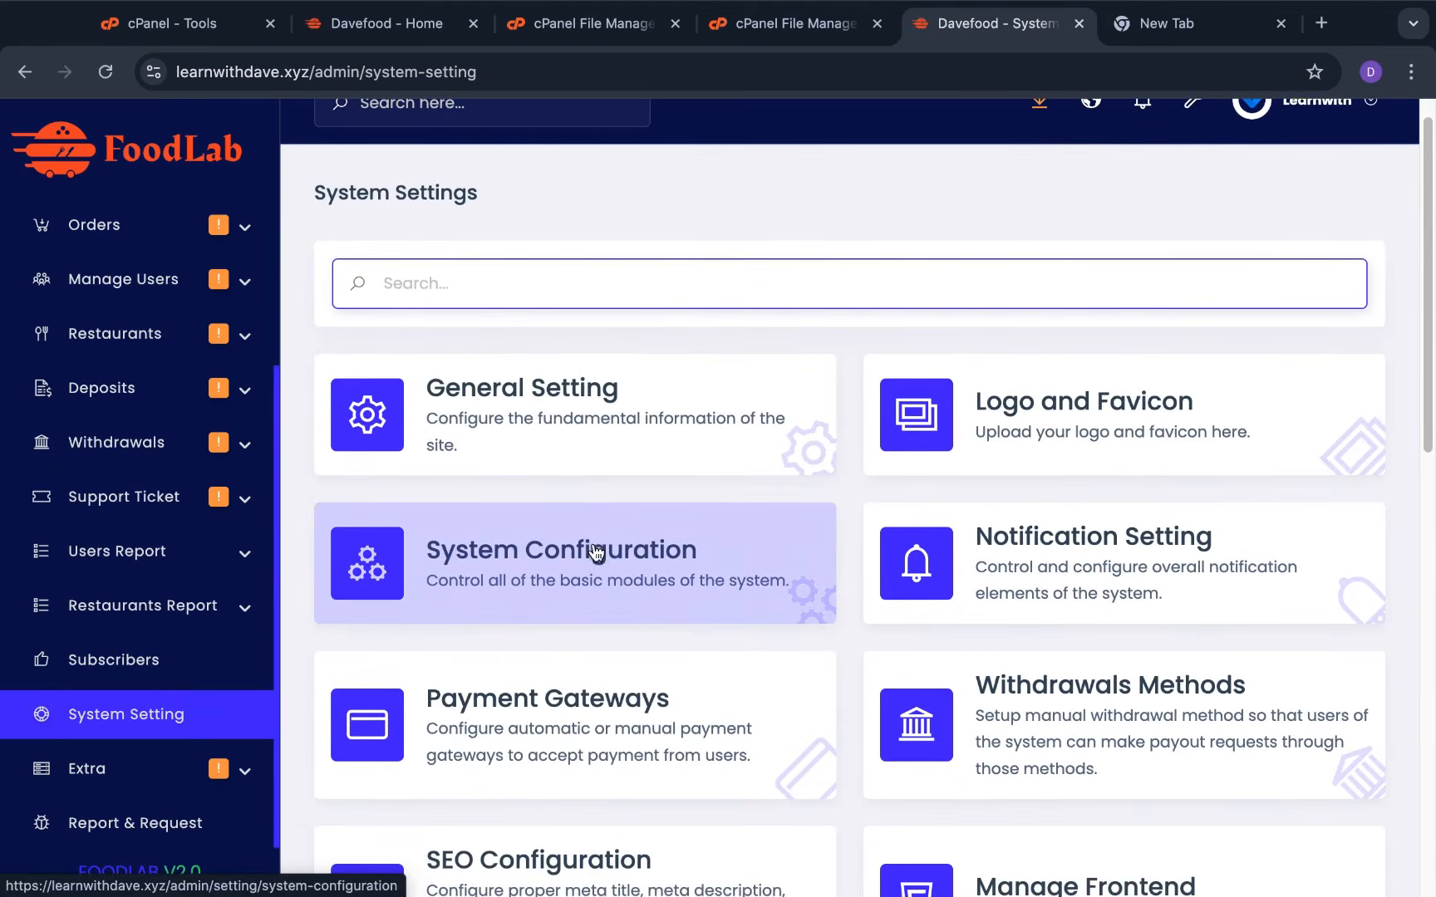
In System Configuration, toggle User Registration off and back on so it stays enabled
click(676, 557)
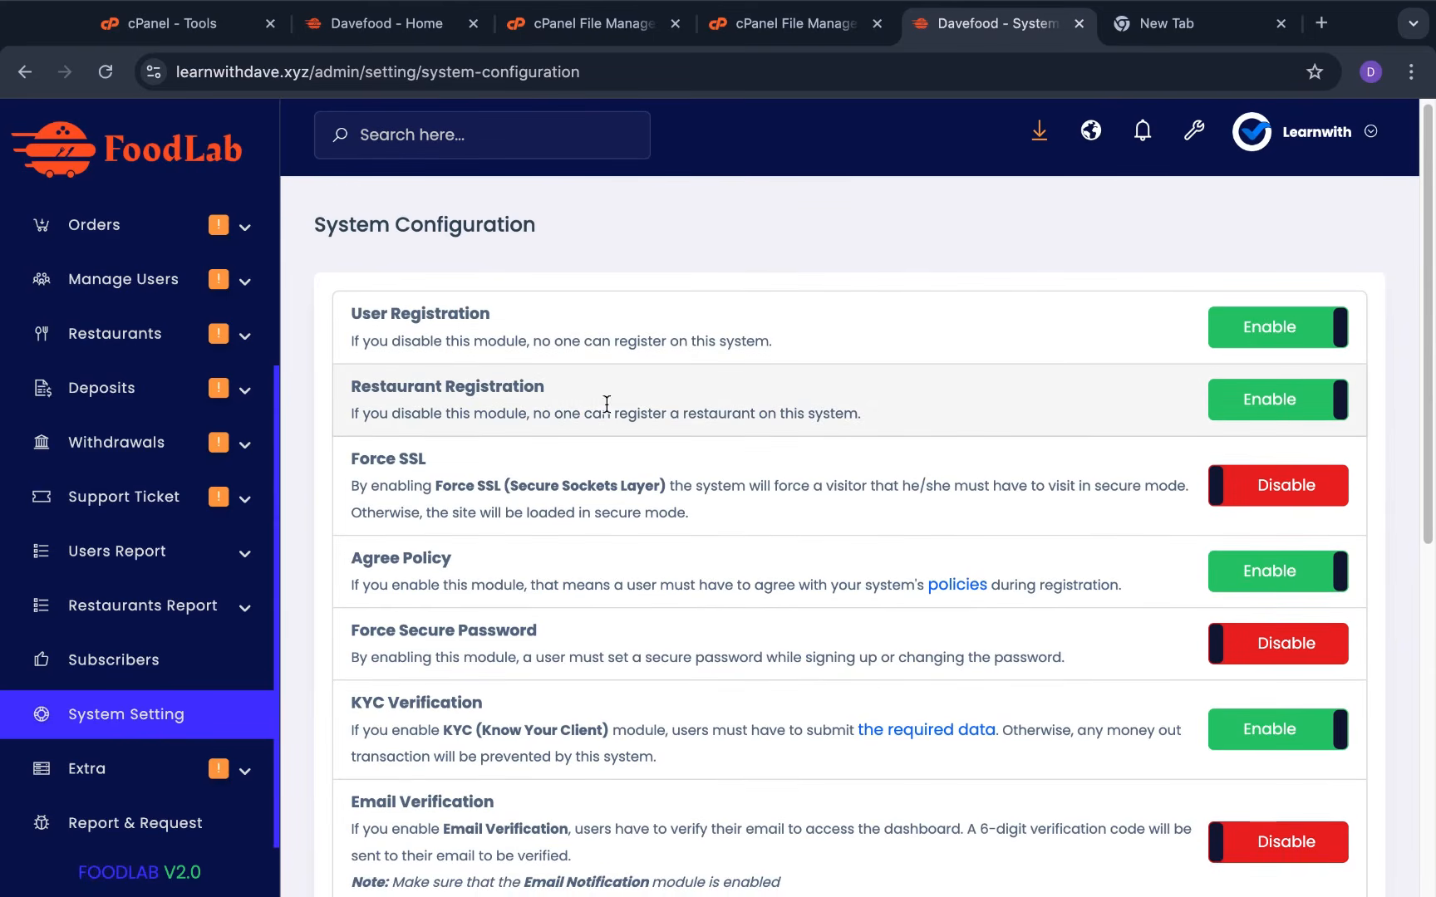
scroll(699, 565, down, 1)
scroll(699, 565, down, 1)
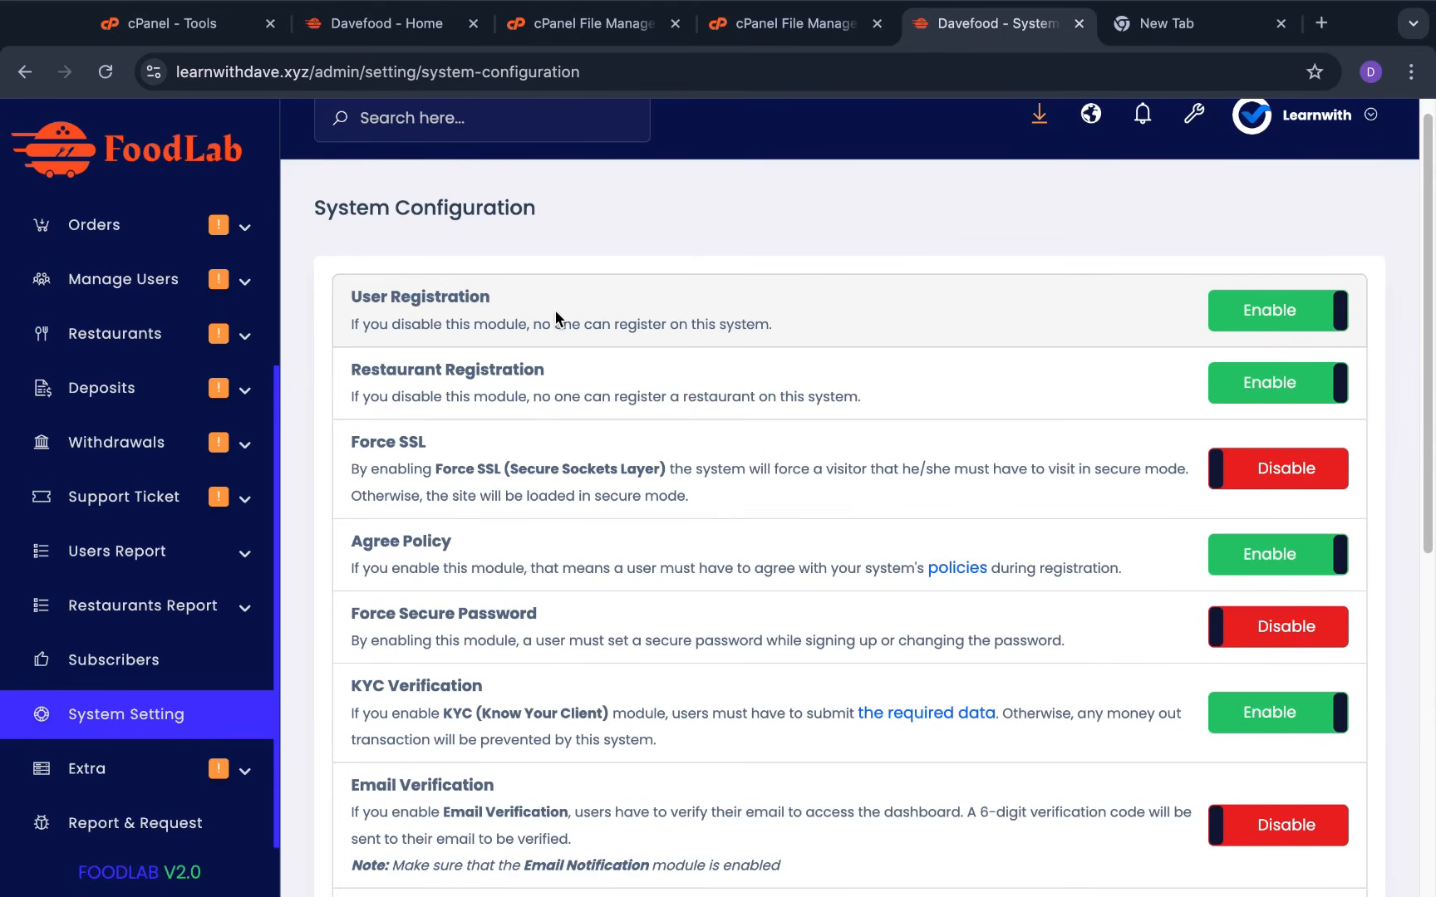
click(1262, 320)
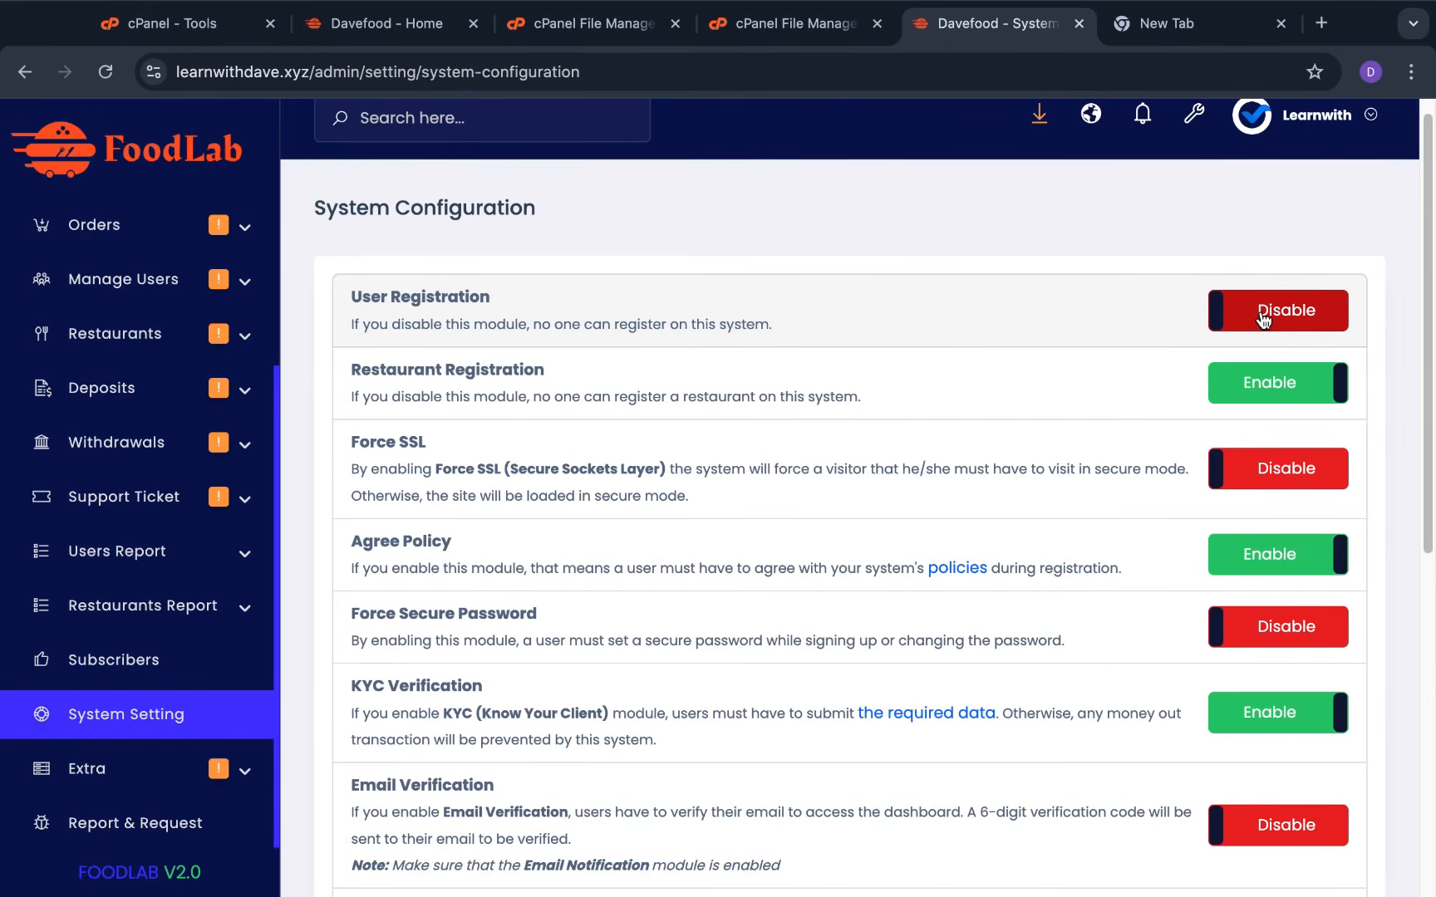
click(1262, 320)
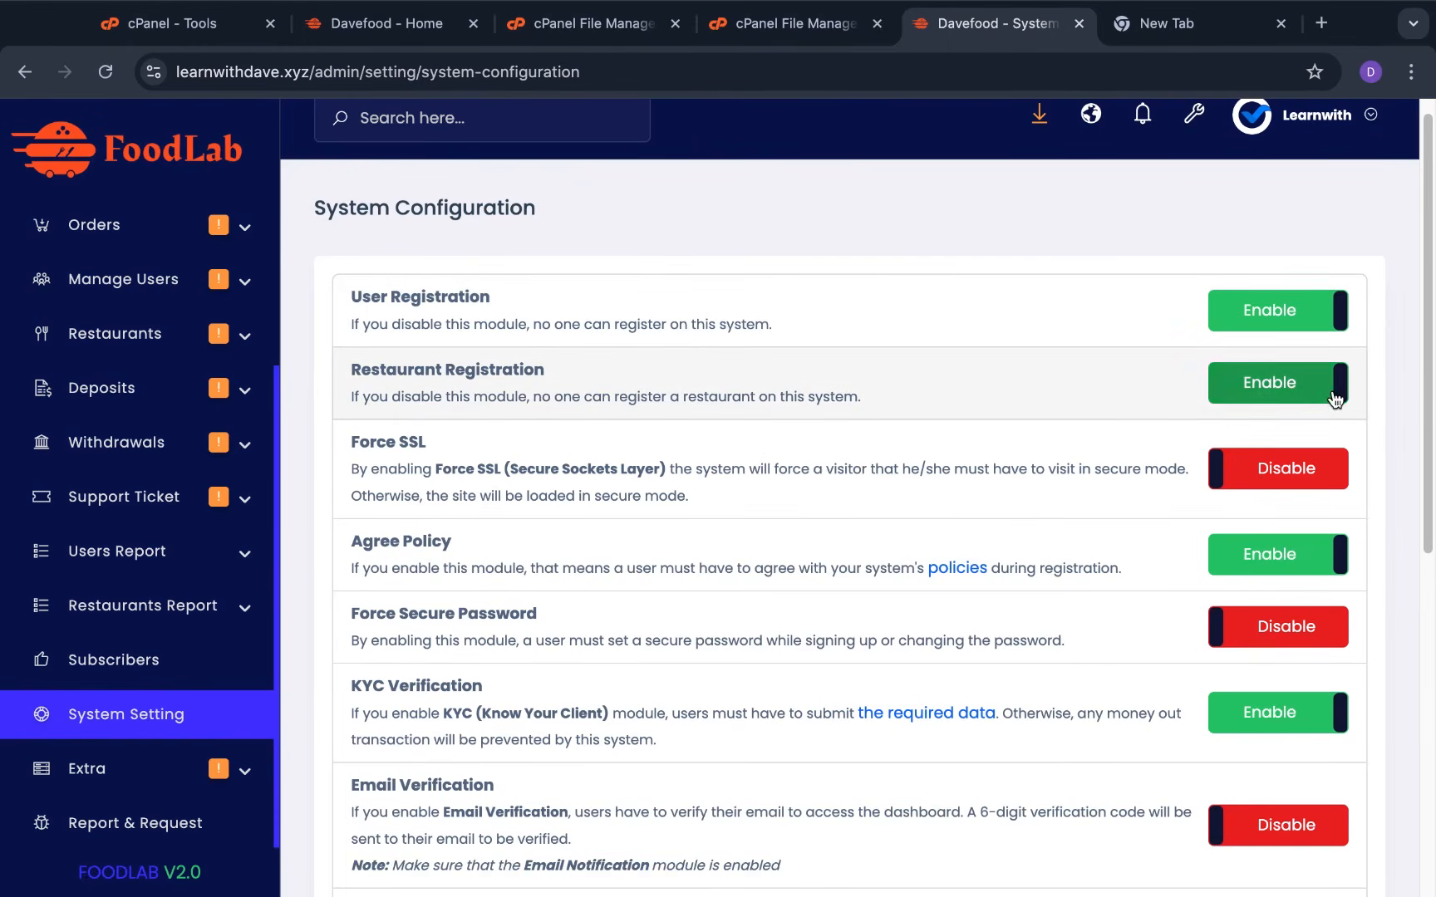
scroll(653, 538, down, 1)
scroll(653, 539, down, 2)
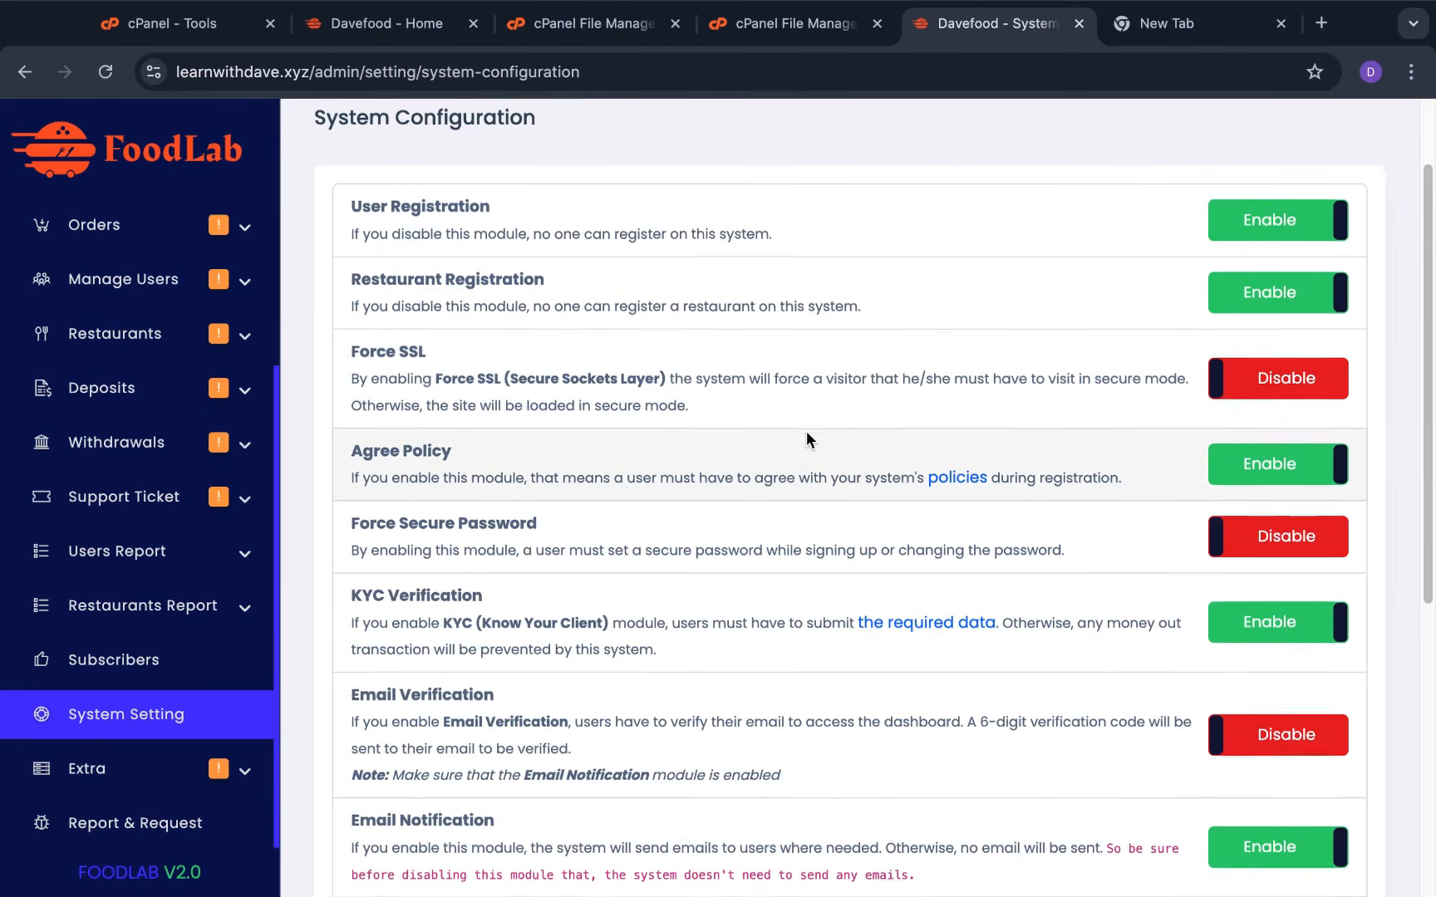
Scroll through the remaining modules down to Language Option, then return to System Settings
scroll(807, 432, down, 2)
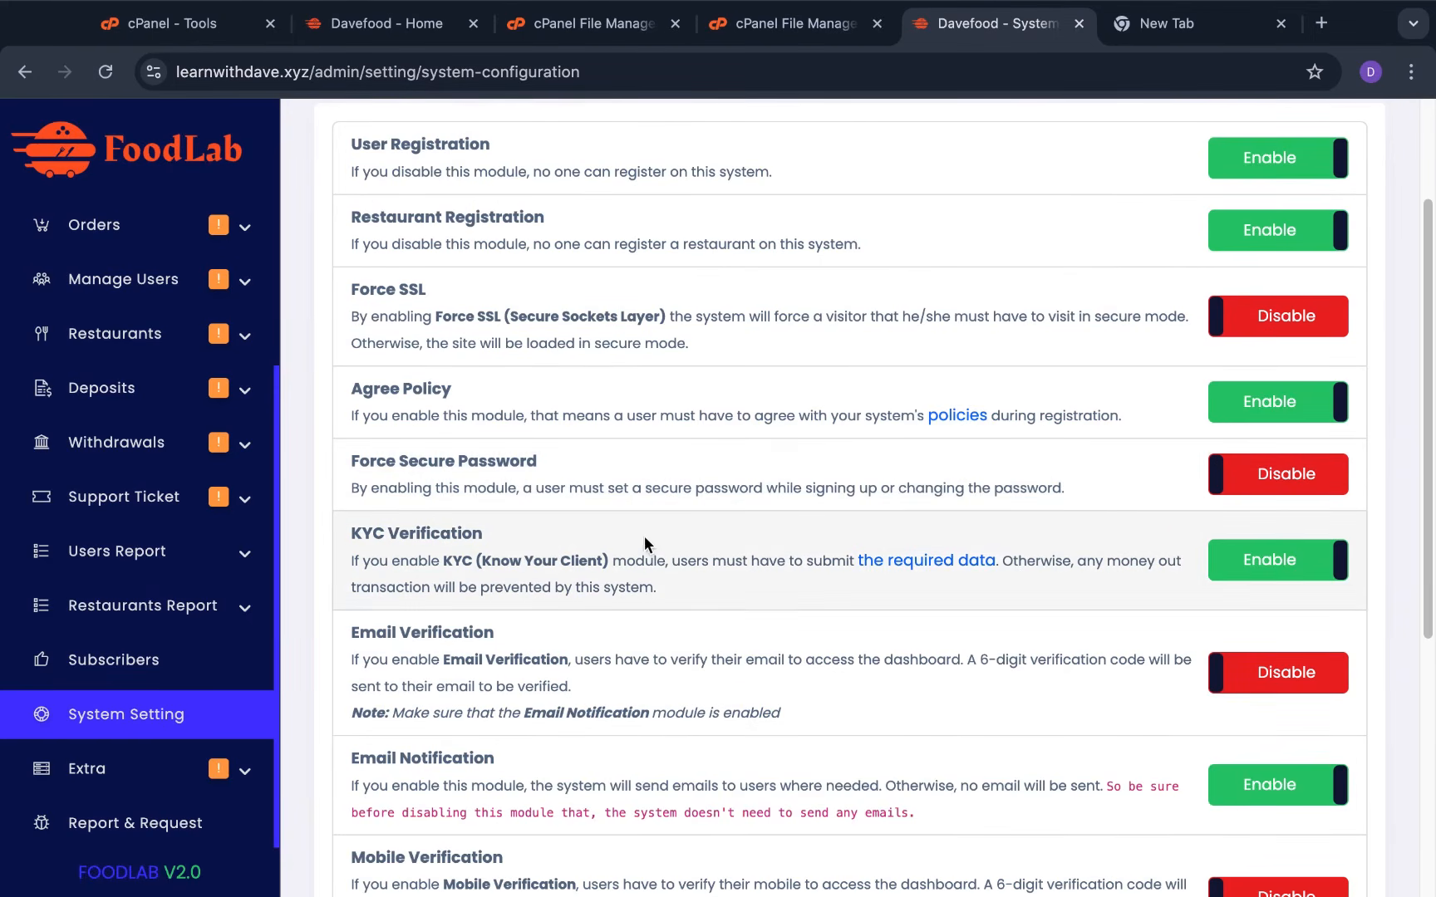
scroll(647, 540, down, 1)
scroll(647, 539, down, 3)
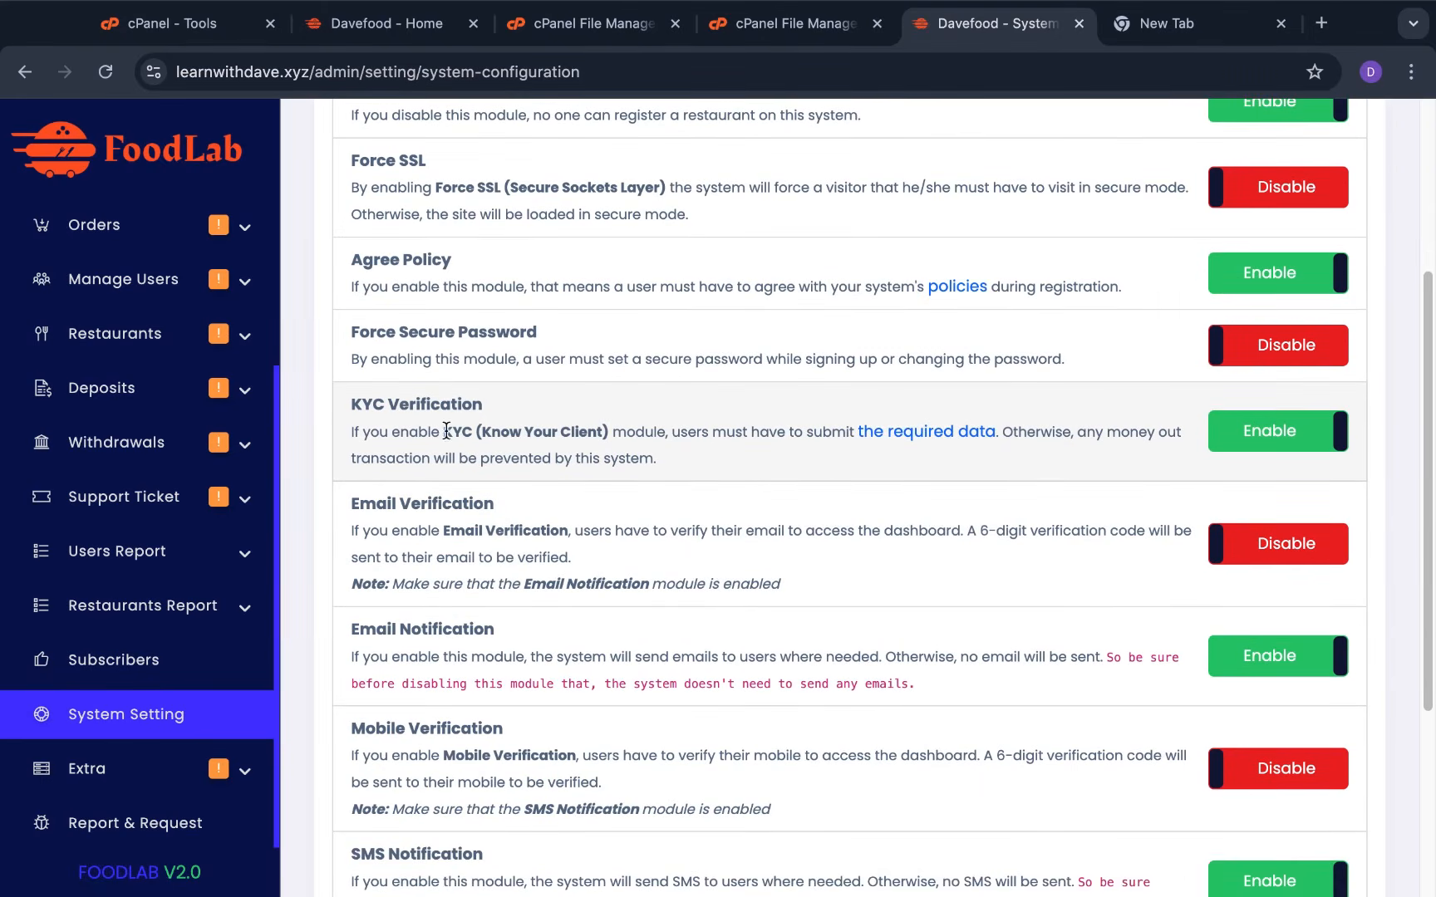
scroll(750, 606, down, 1)
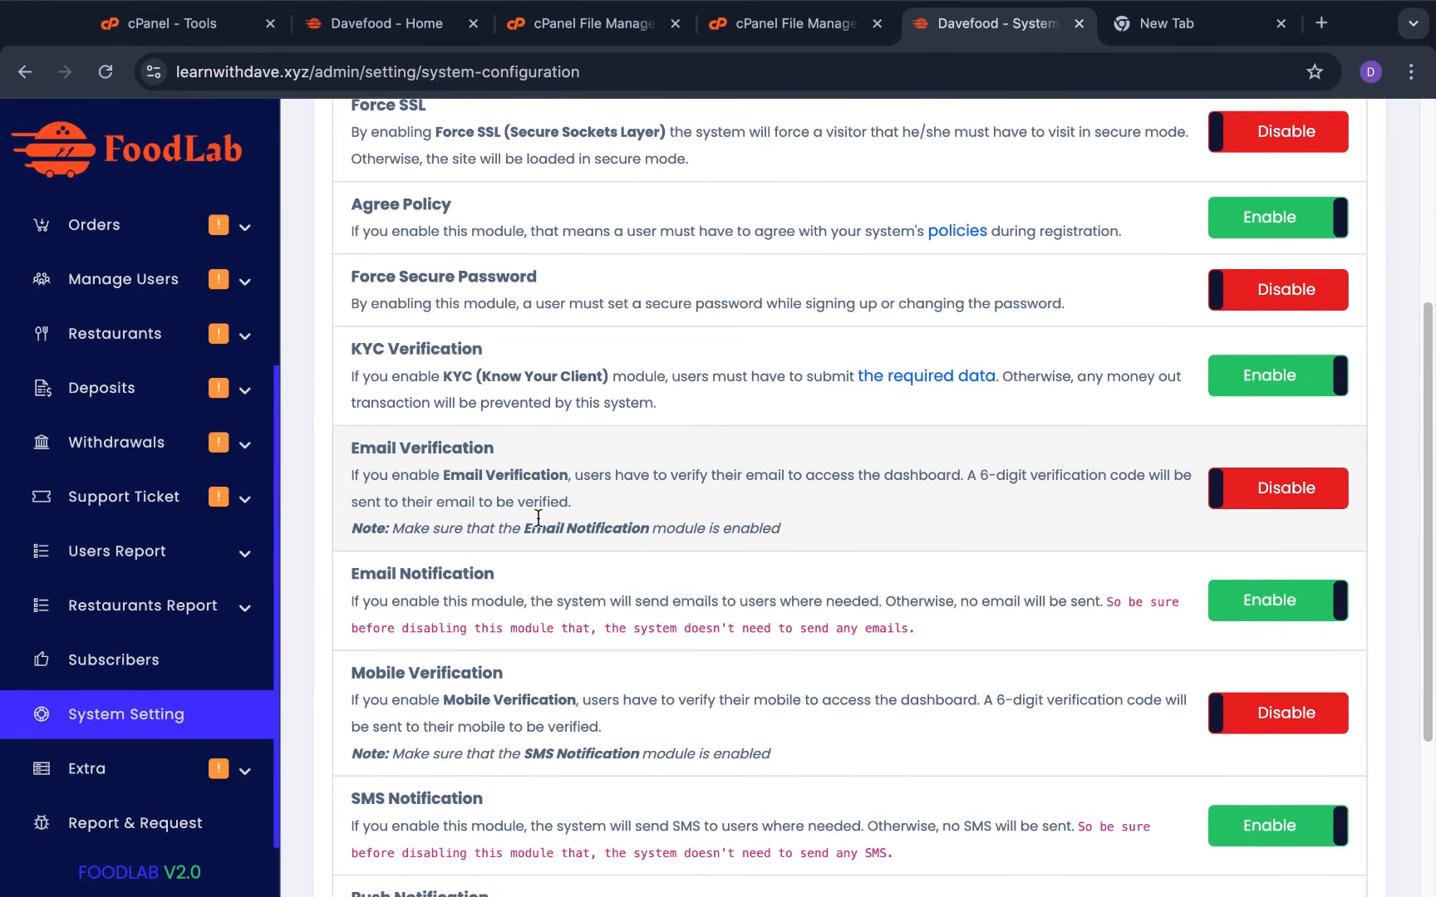
scroll(576, 576, down, 3)
scroll(498, 599, down, 2)
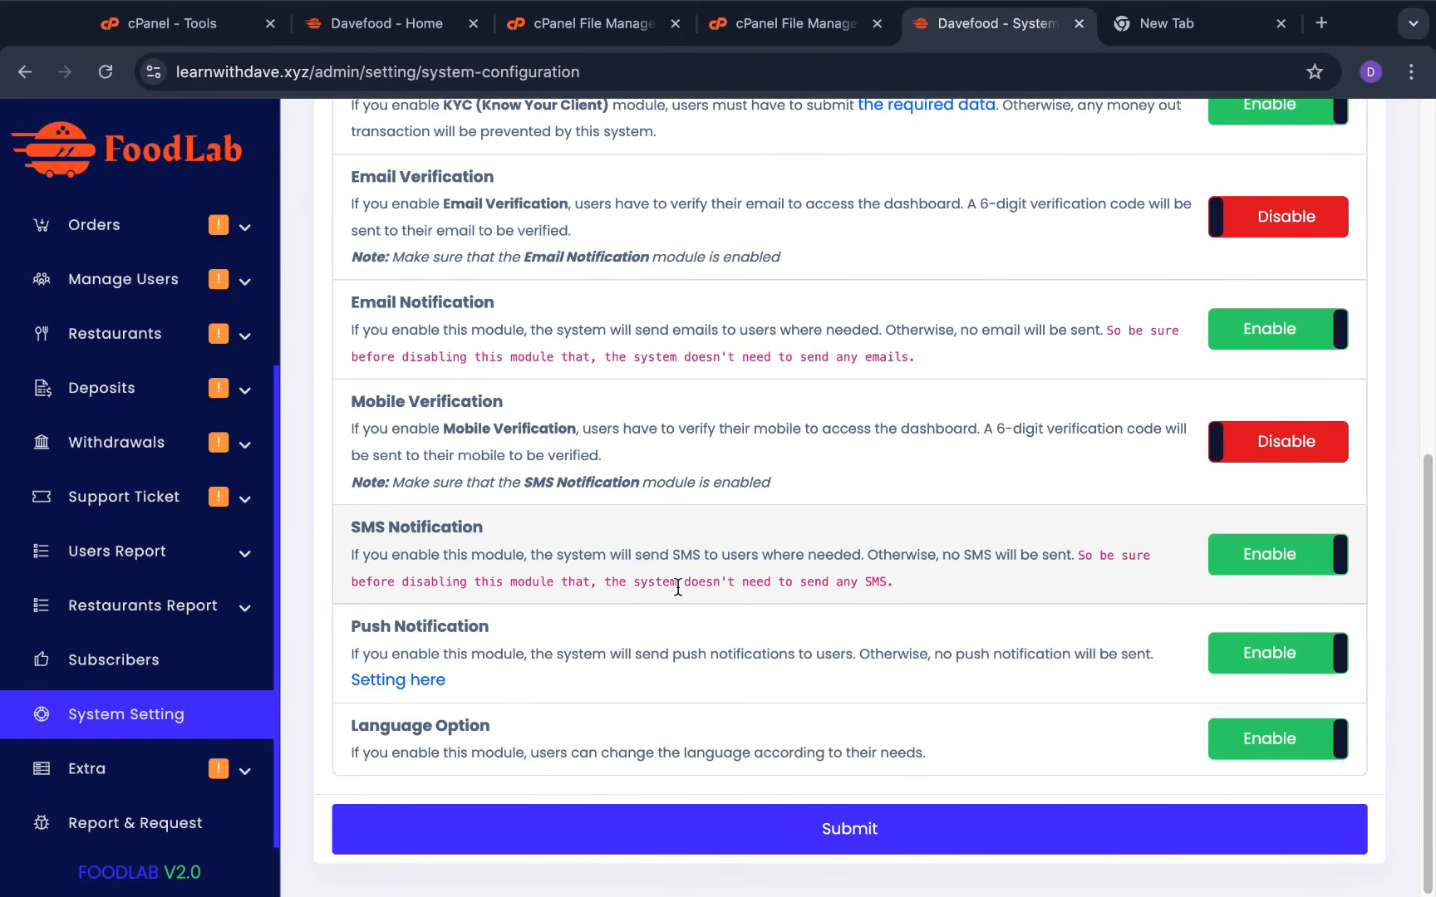
click(180, 728)
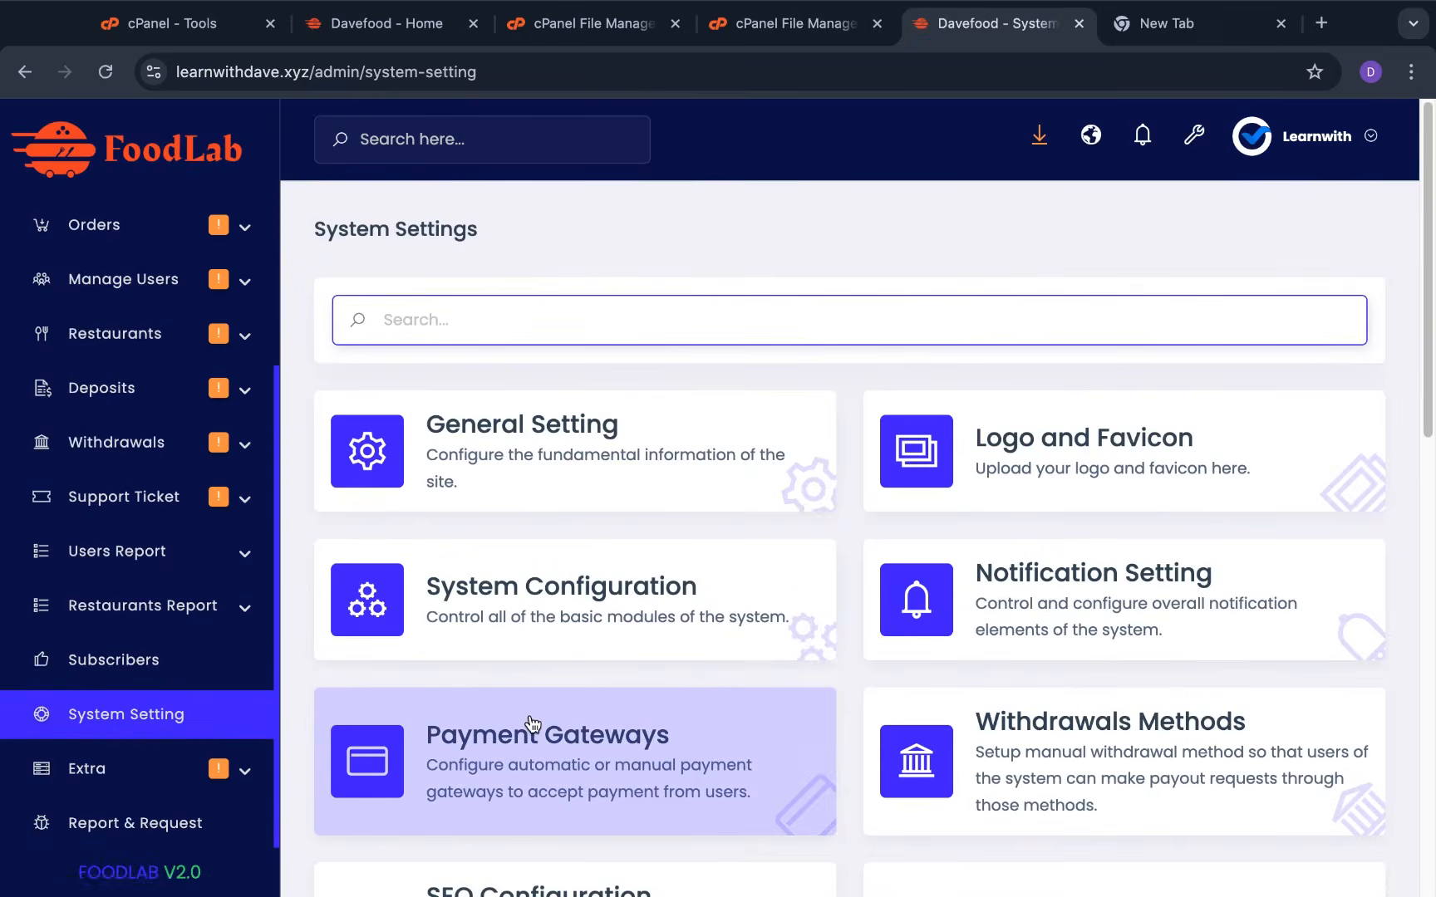
scroll(533, 724, down, 3)
Browse the Automatic Gateways list and cancel disabling Flutterwave so it stays enabled
click(673, 456)
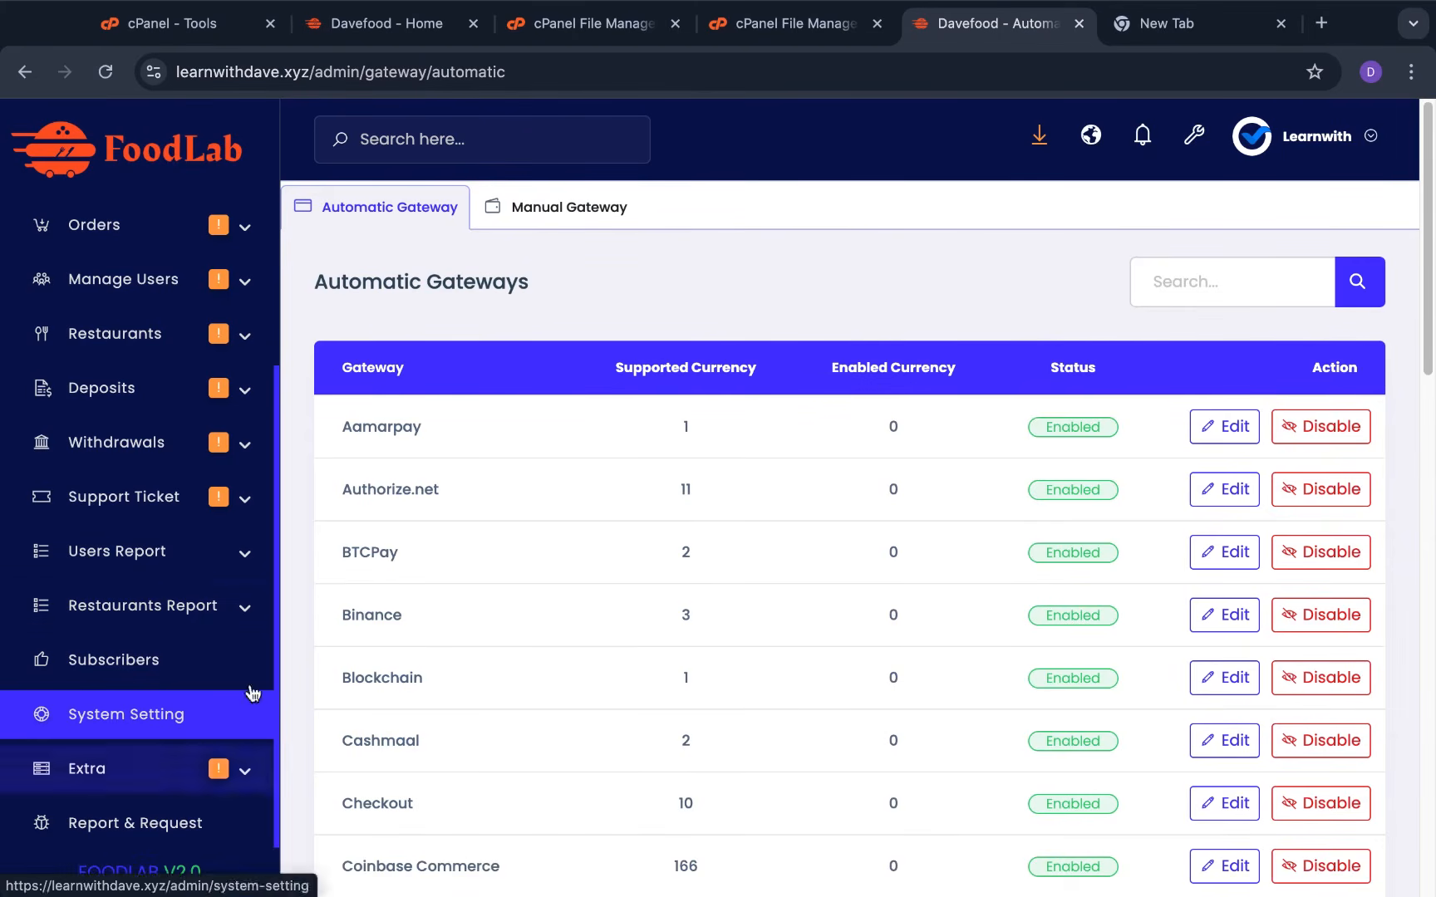
scroll(606, 663, down, 10)
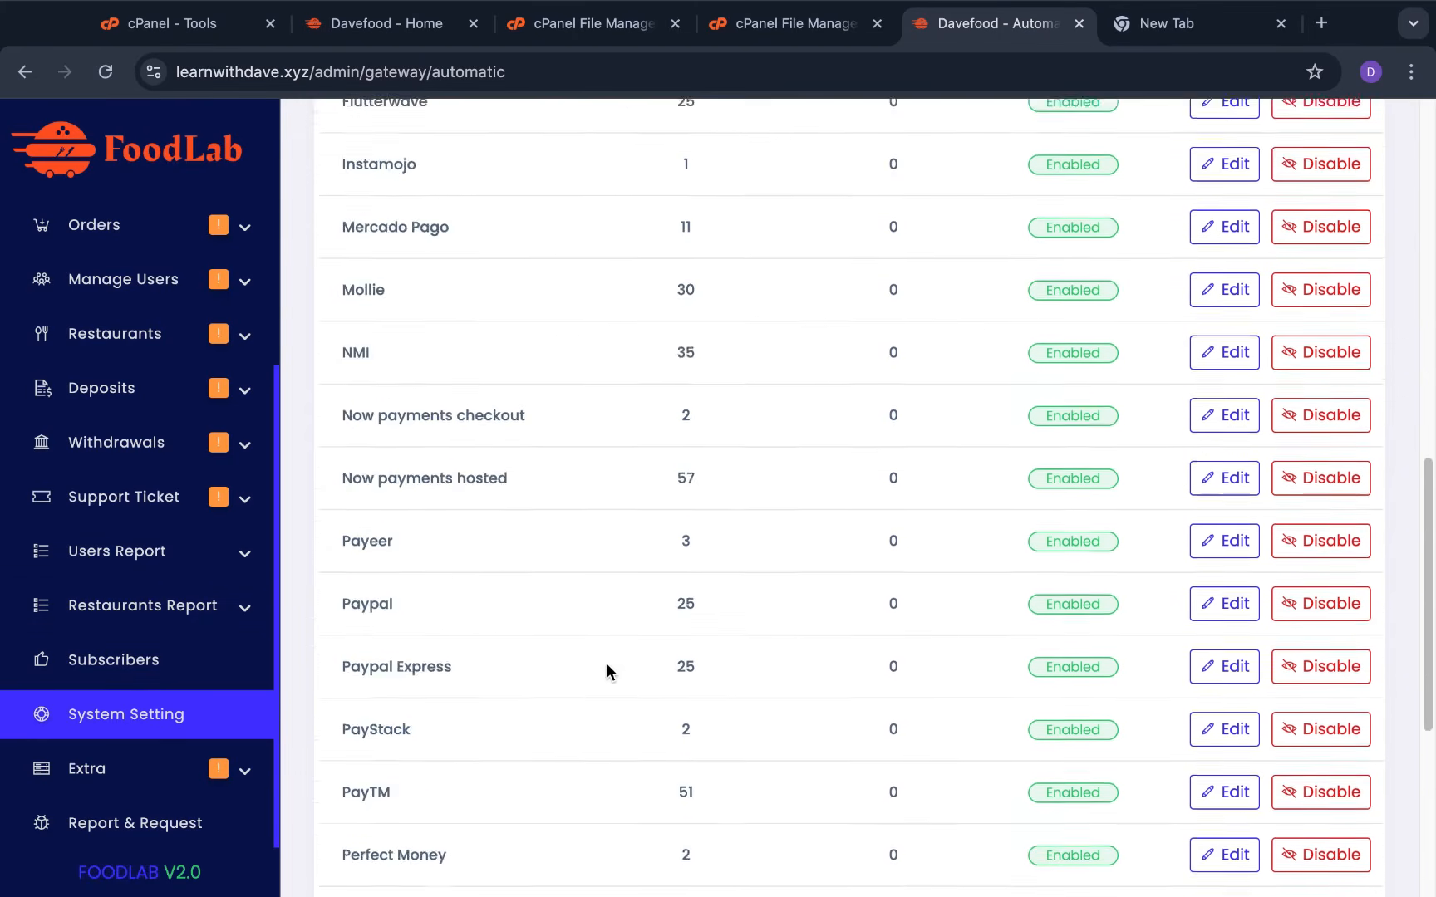
scroll(606, 665, down, 5)
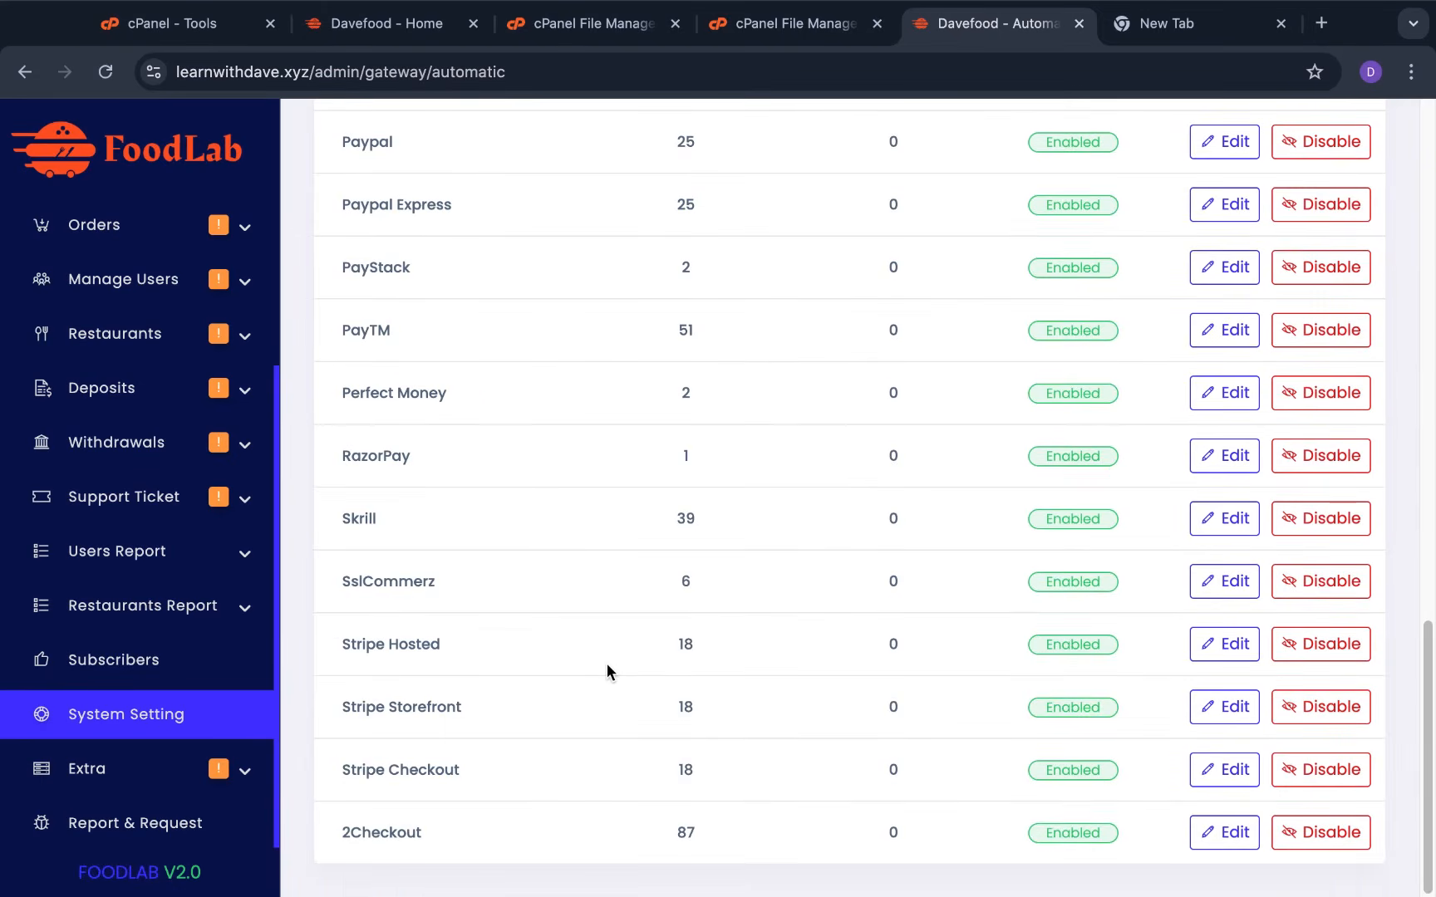
scroll(494, 672, up, 5)
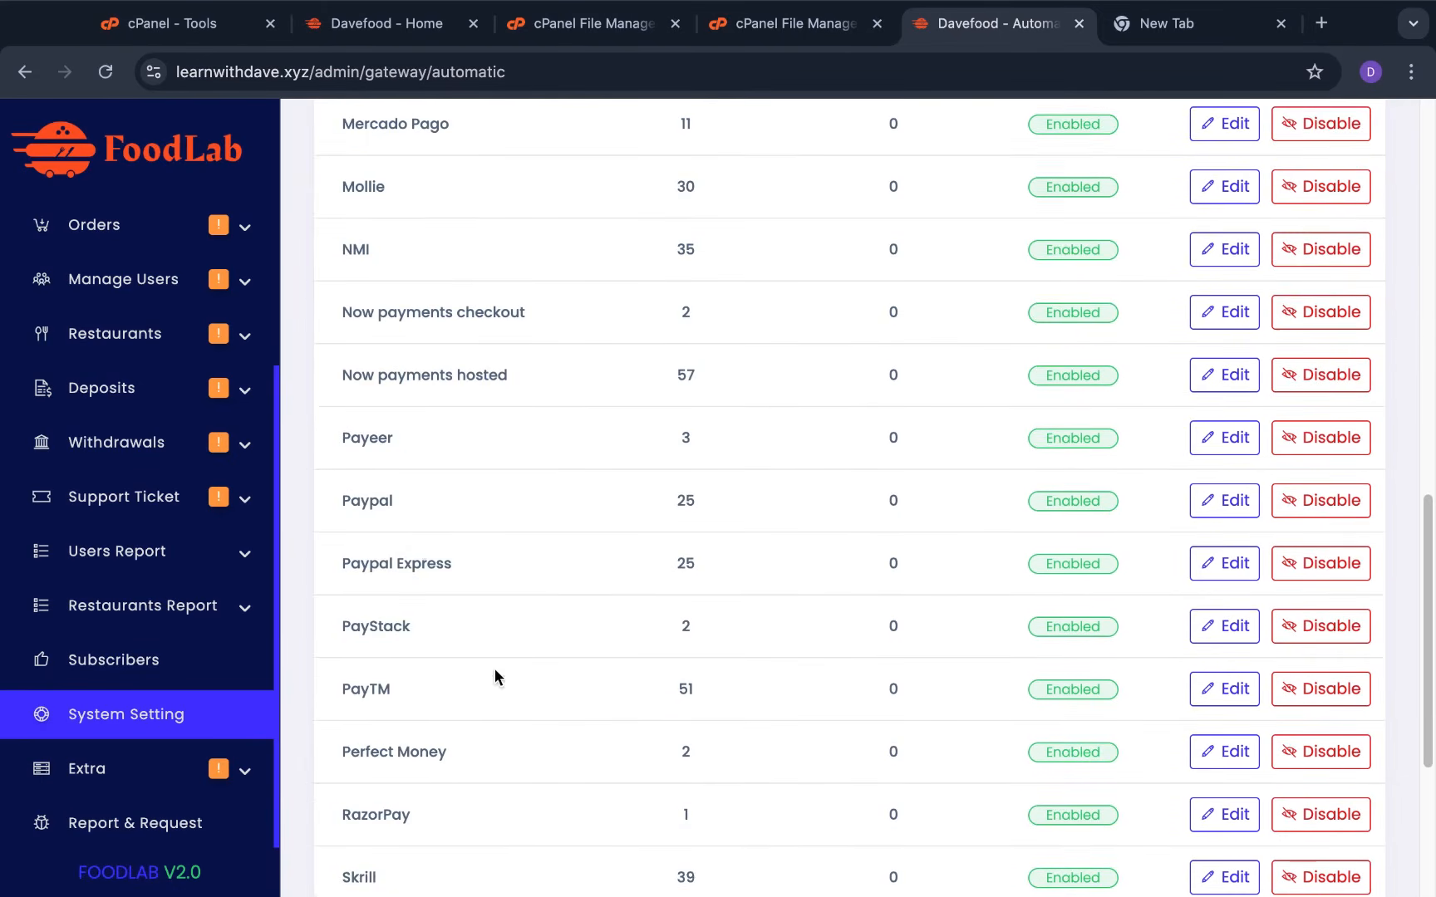
scroll(555, 461, up, 5)
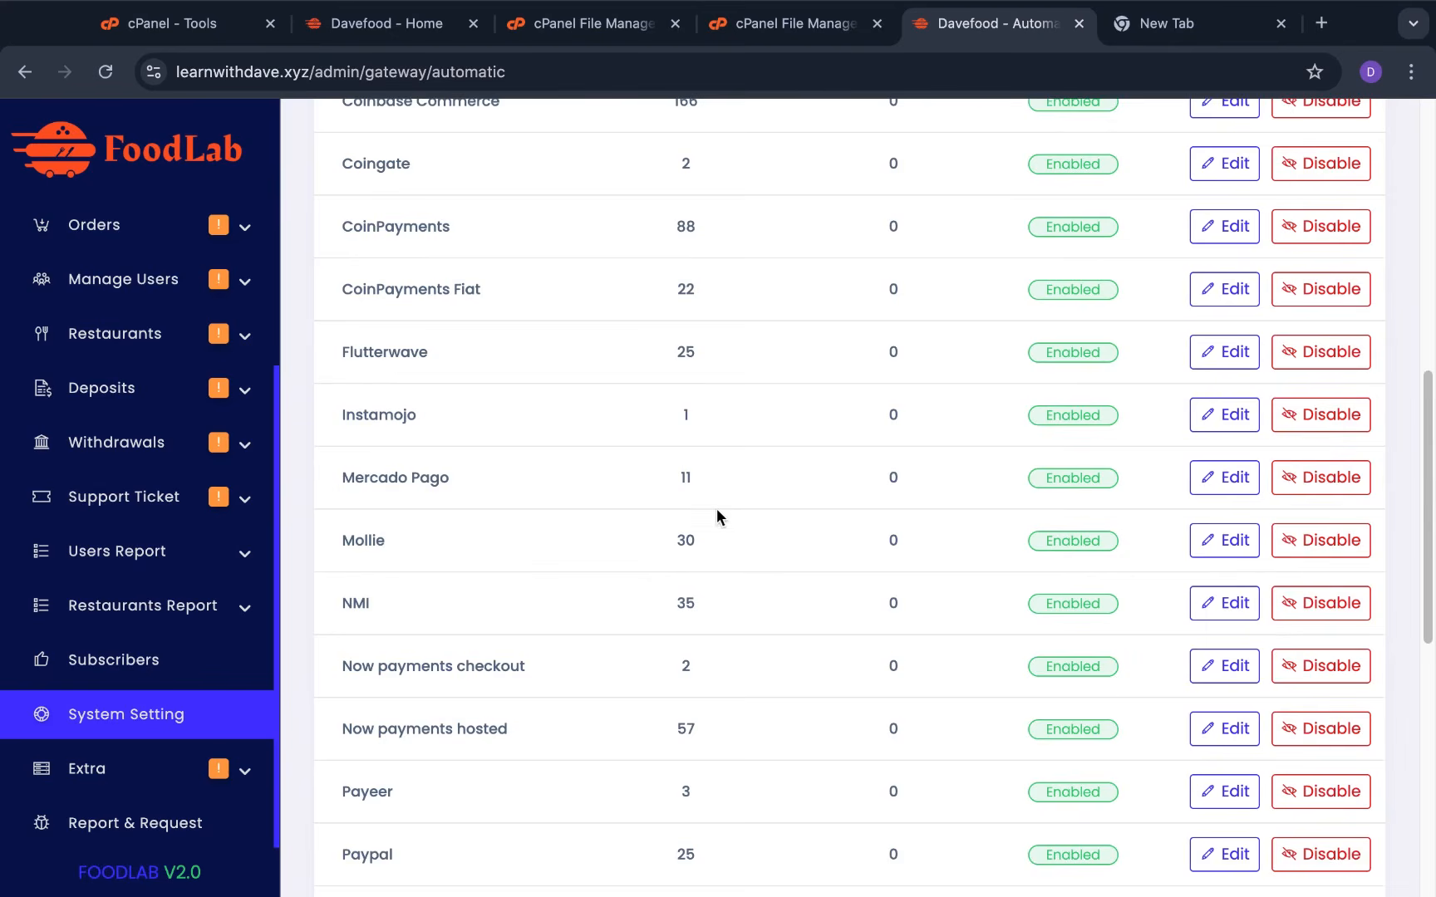
scroll(716, 512, up, 1)
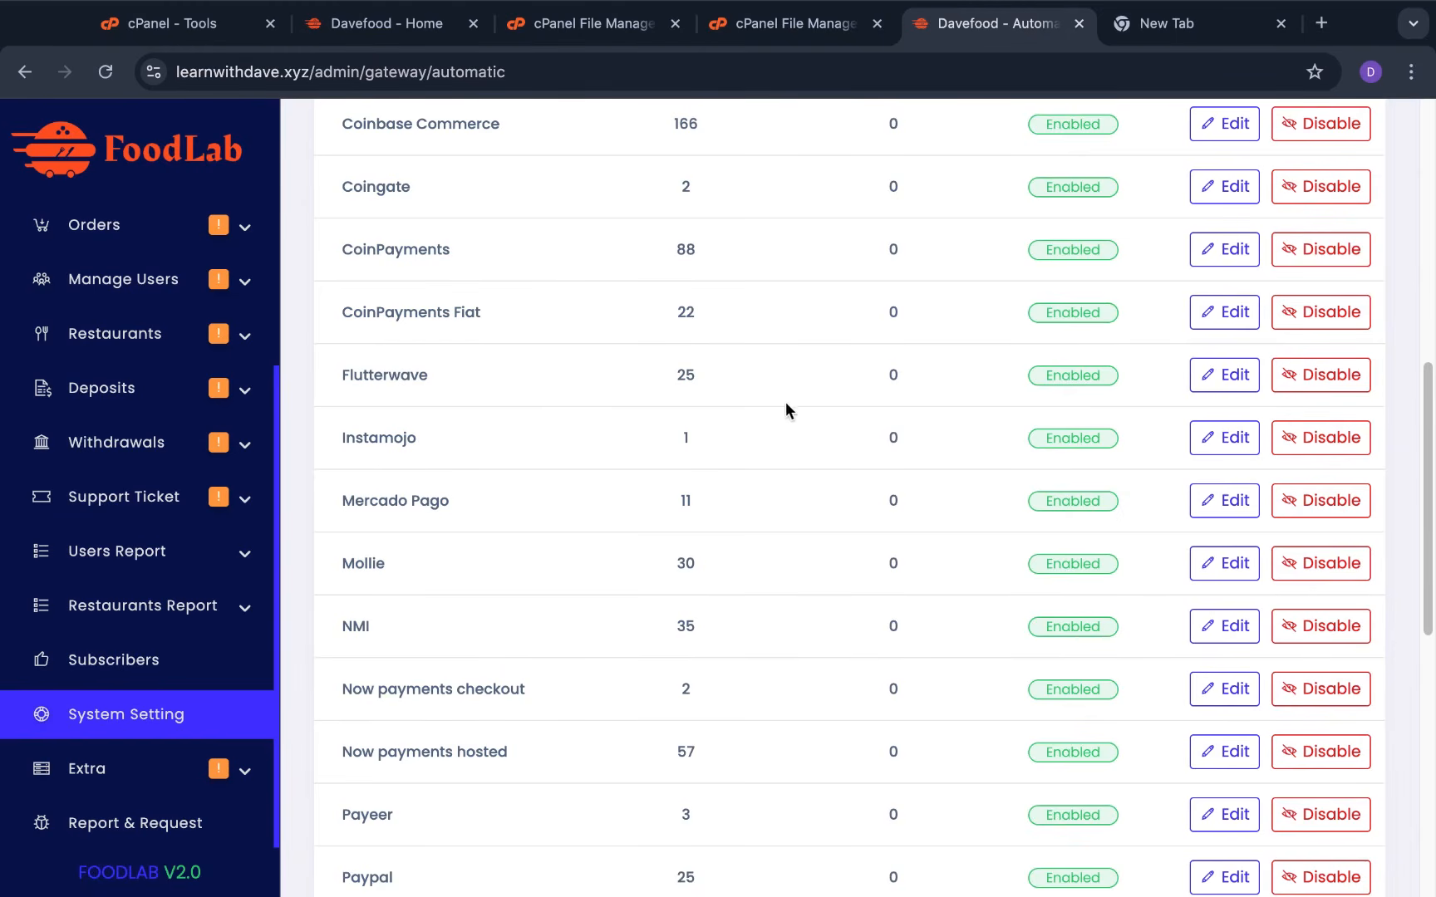
click(1326, 388)
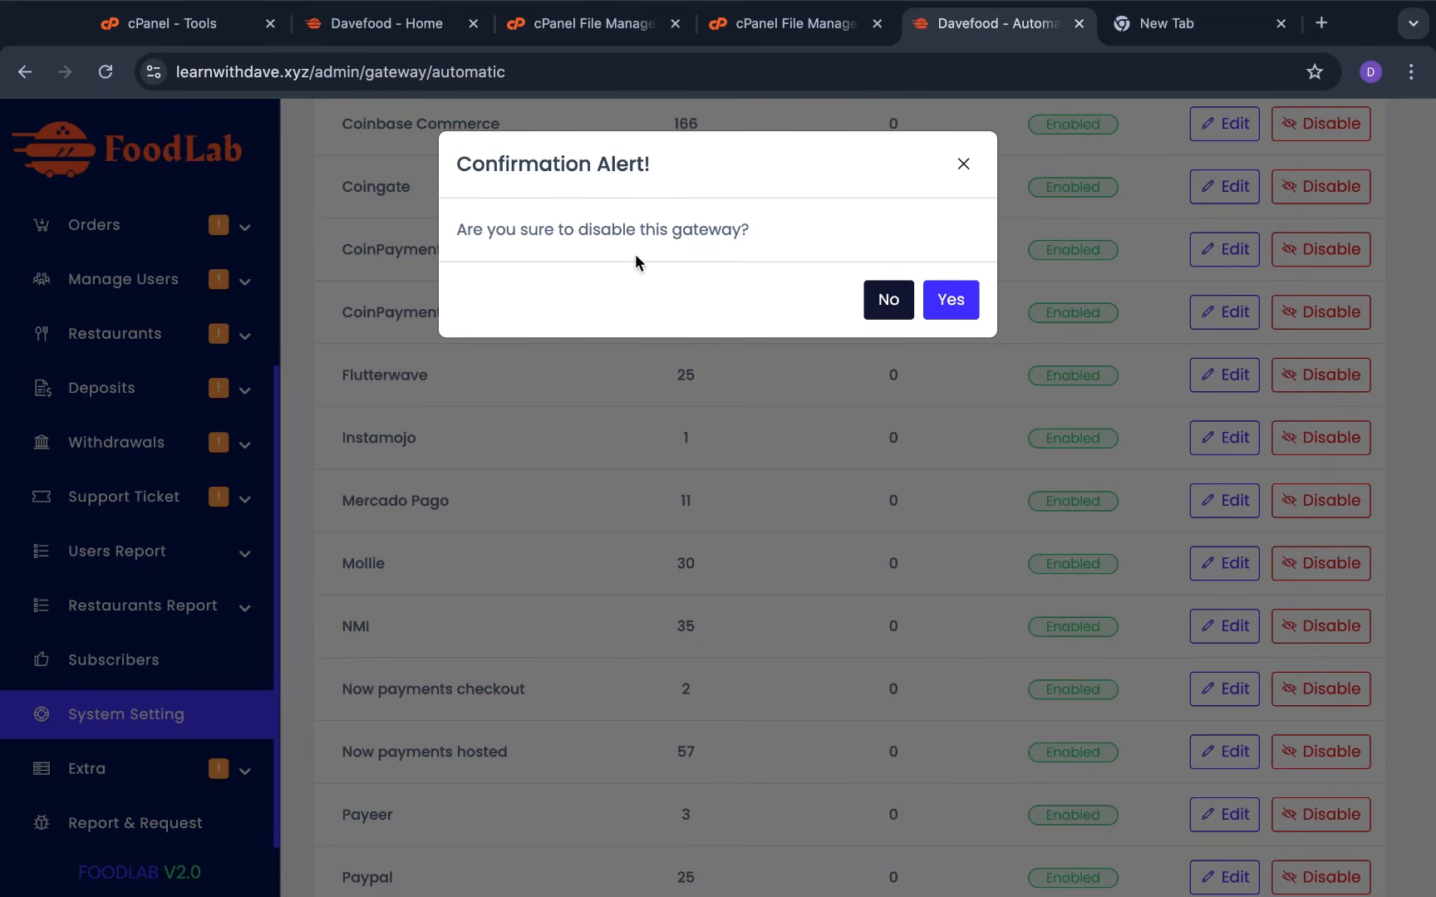
click(900, 304)
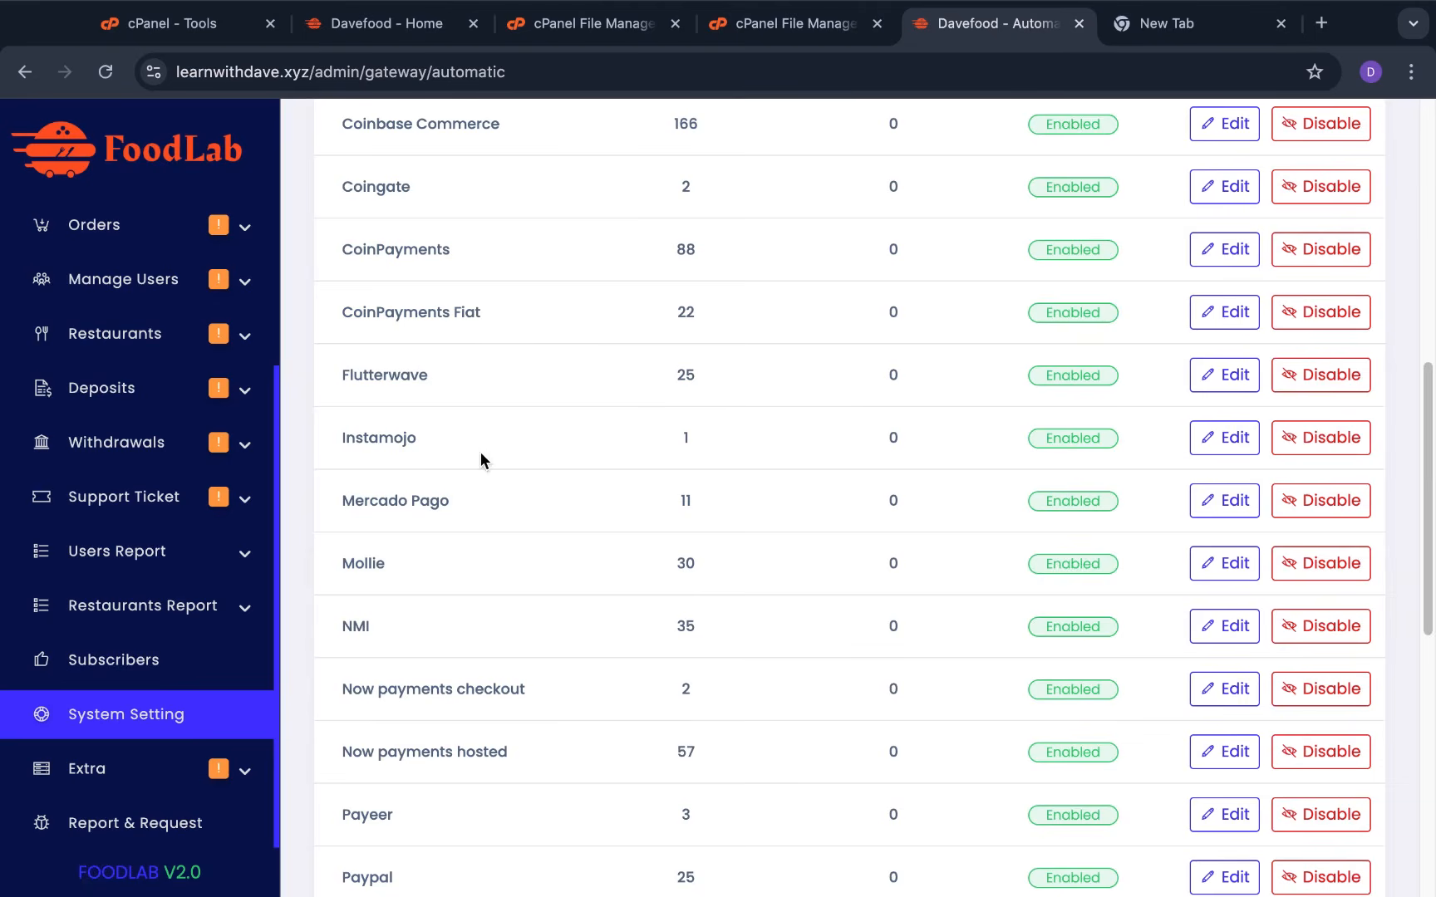
Submit Flutterwave's gateway settings, then go back to the Automatic Gateways list
click(1223, 375)
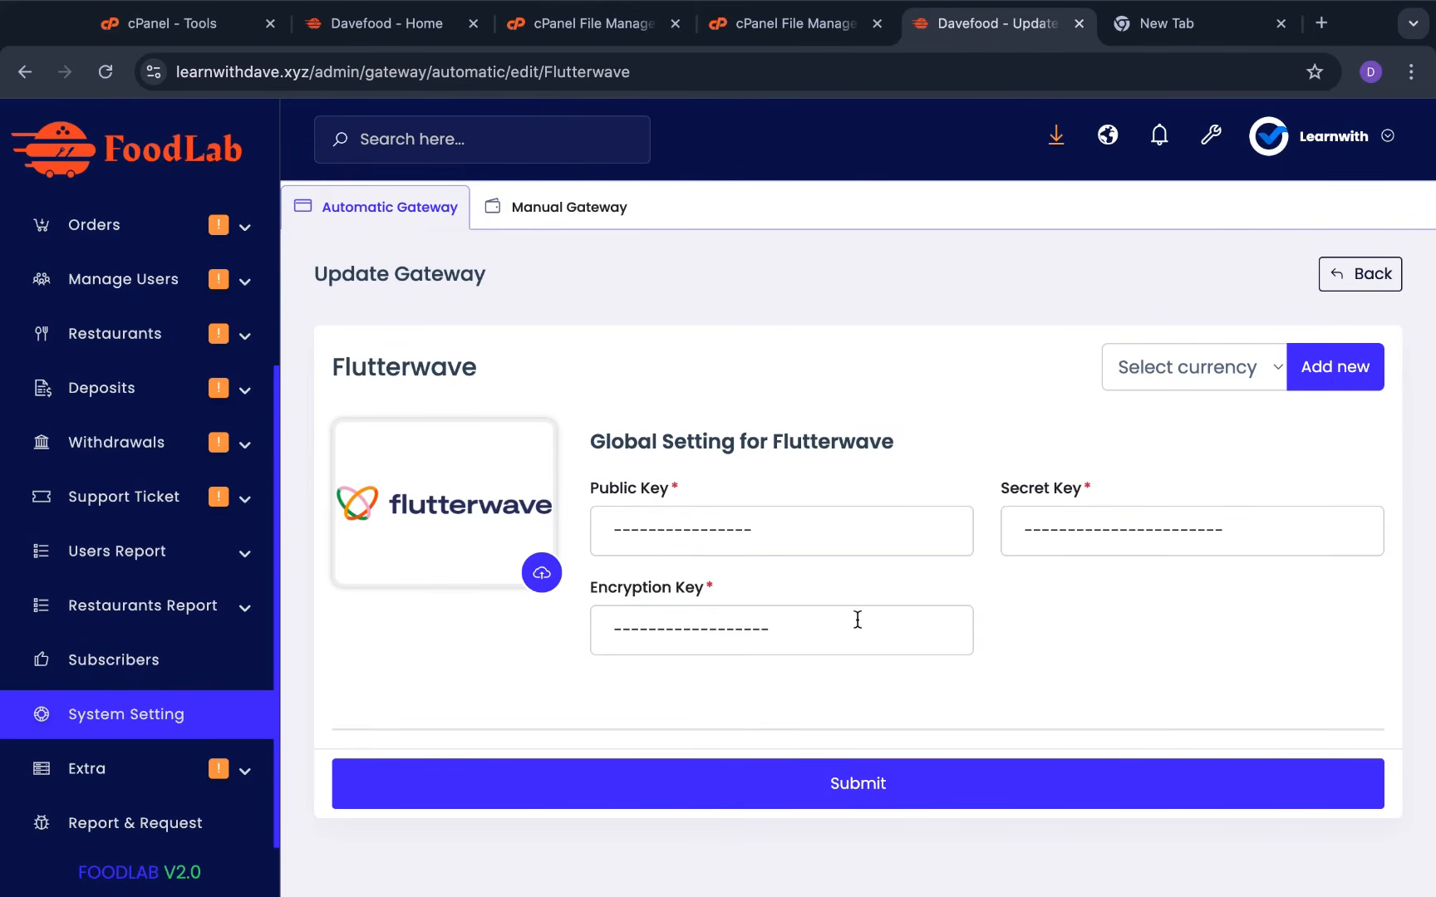
click(893, 787)
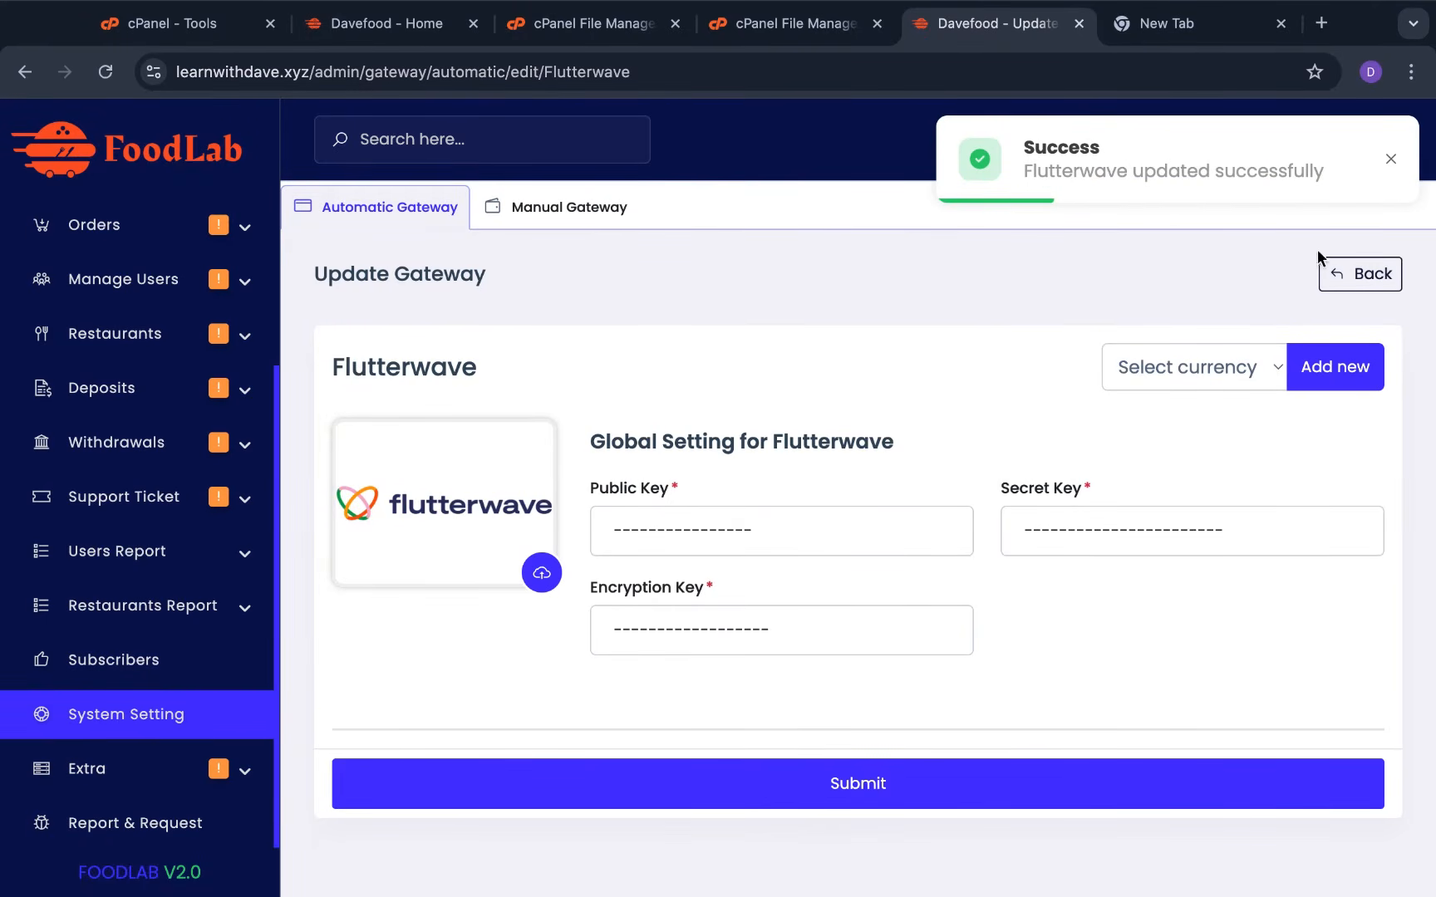
click(1382, 274)
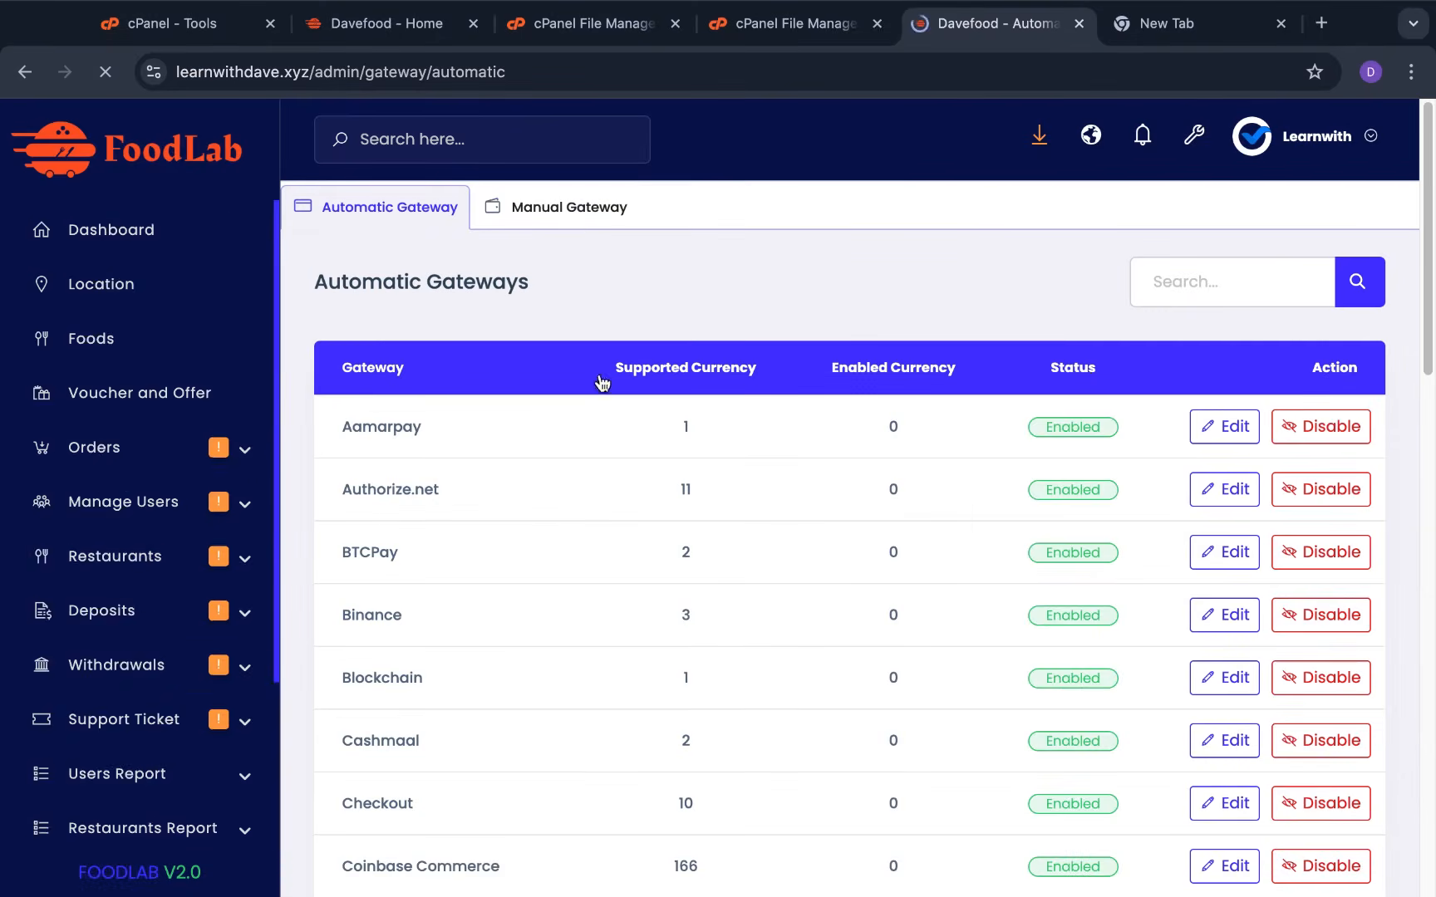
Add a new manual gateway named 'bank transfer' with currency $ and rate 1
click(570, 226)
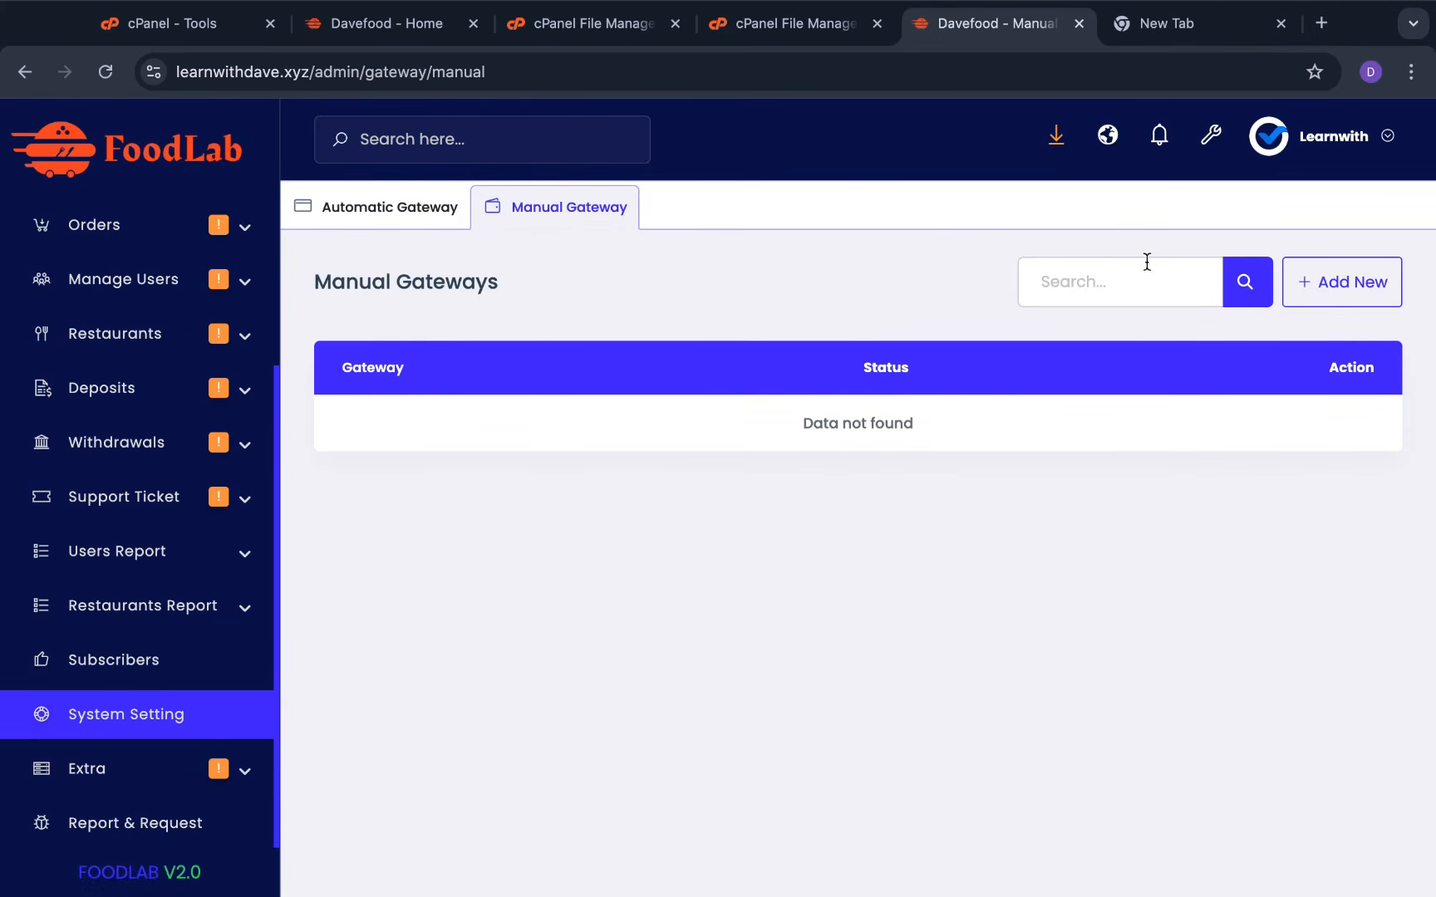
click(1341, 283)
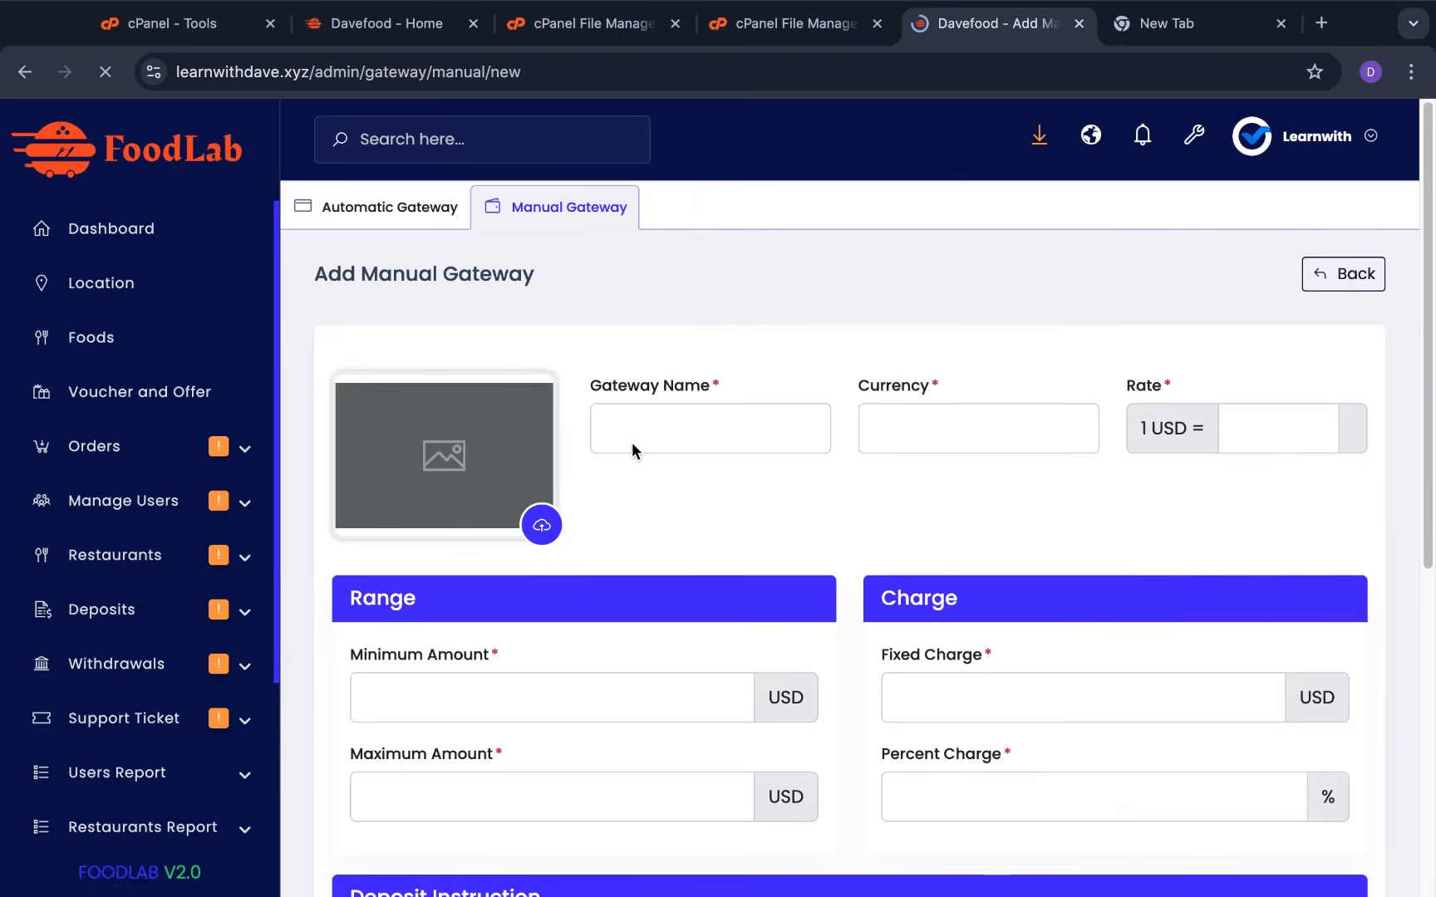
click(643, 430)
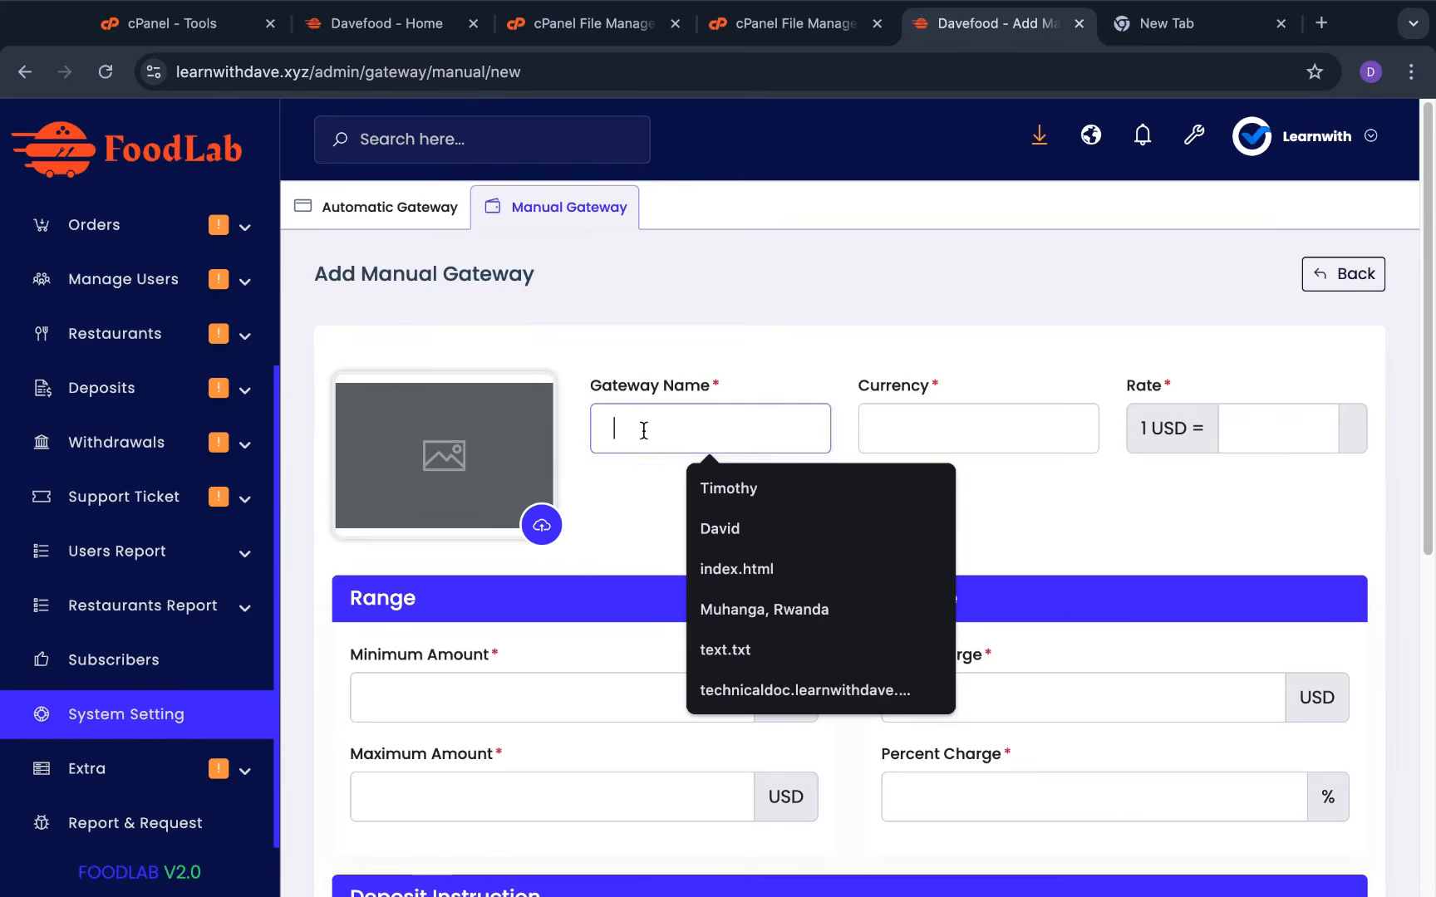
text(b)
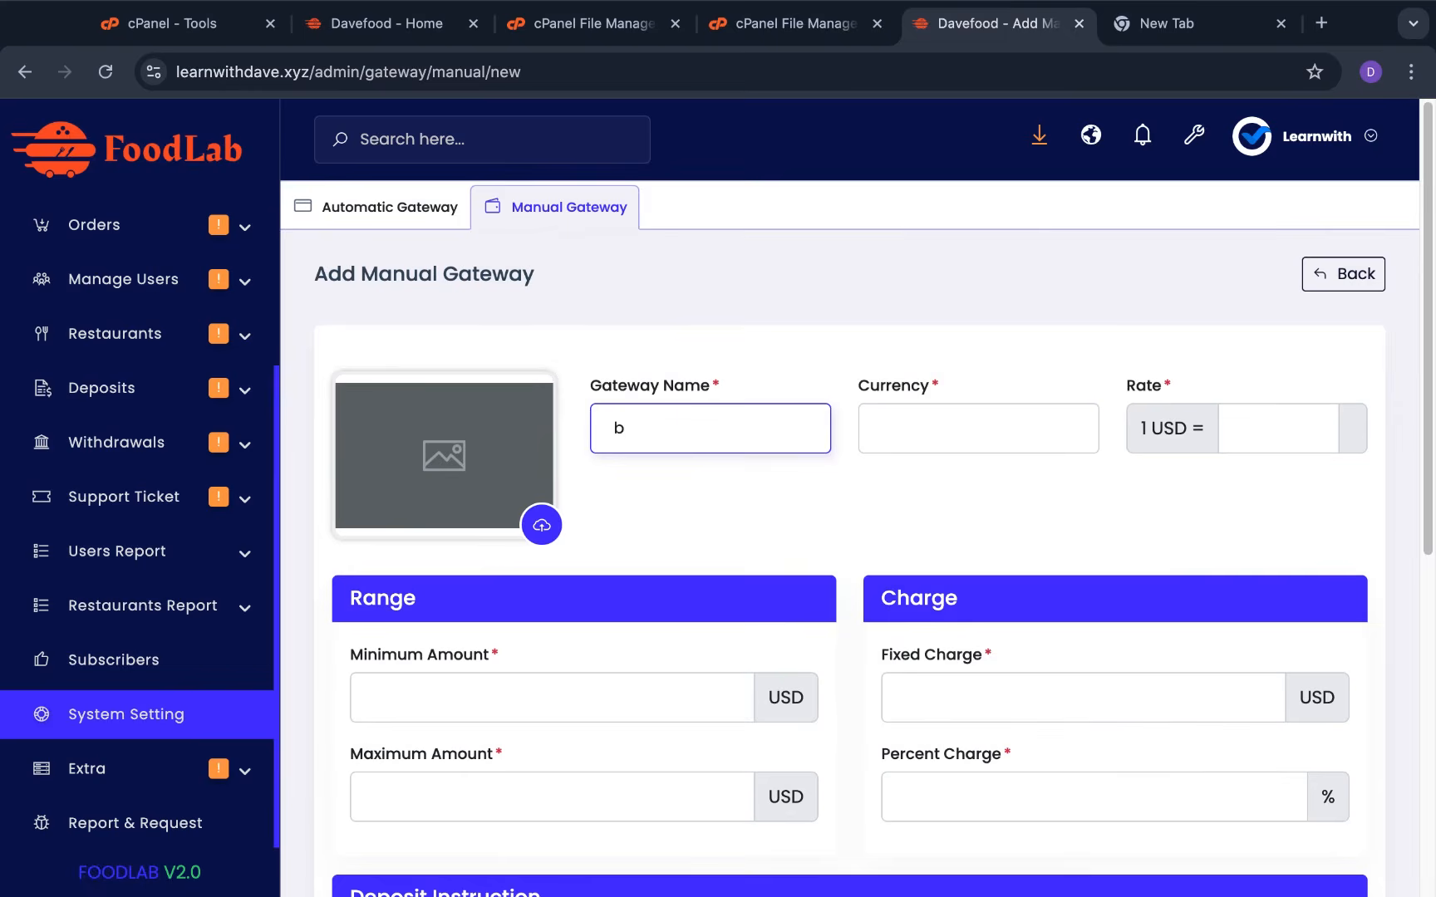
text(ank transfer)
click(957, 429)
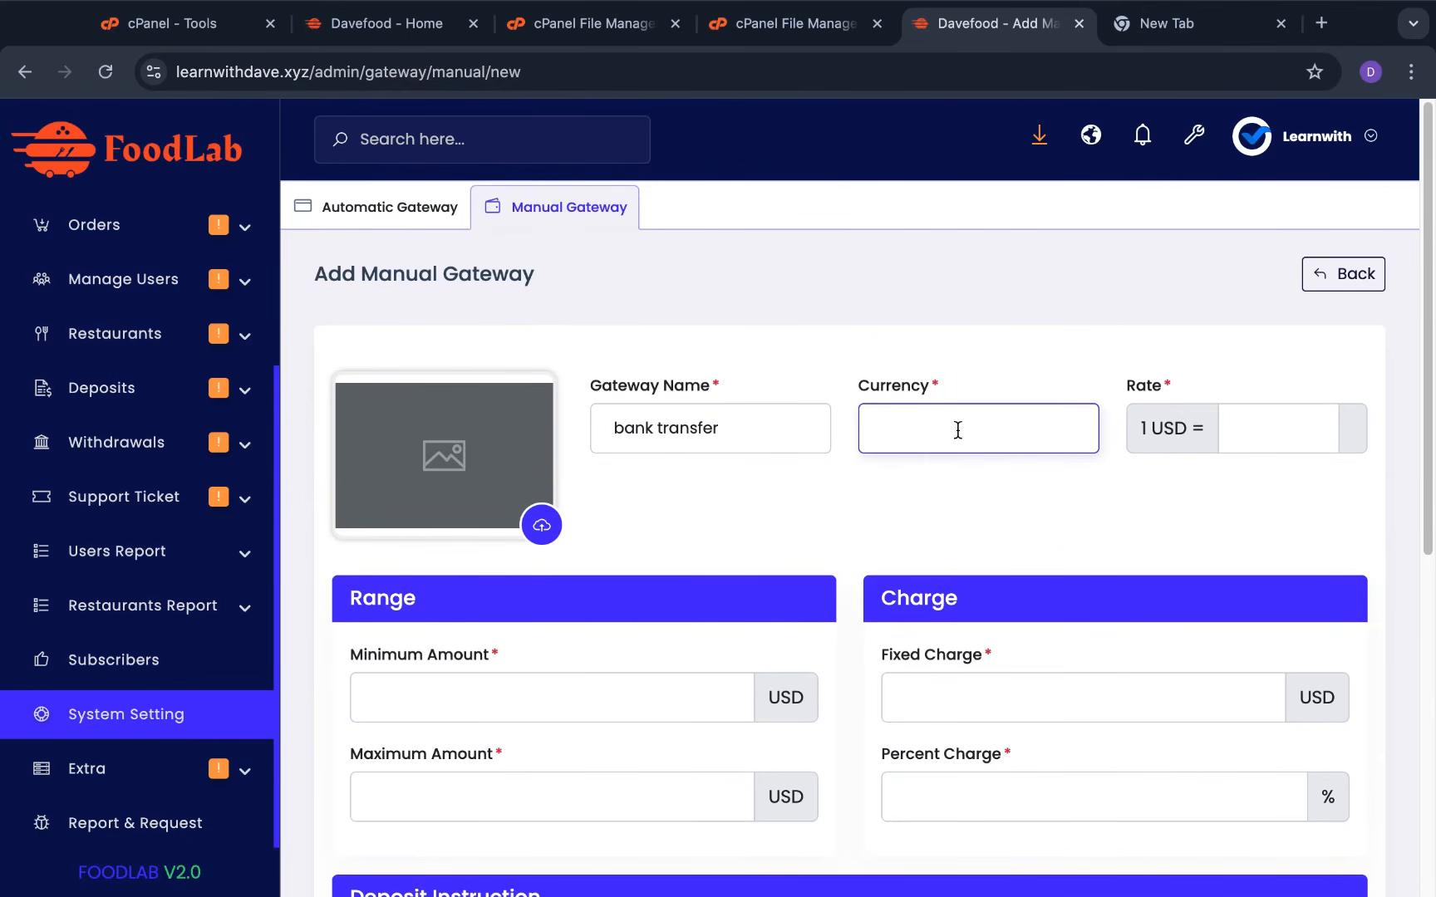
text($)
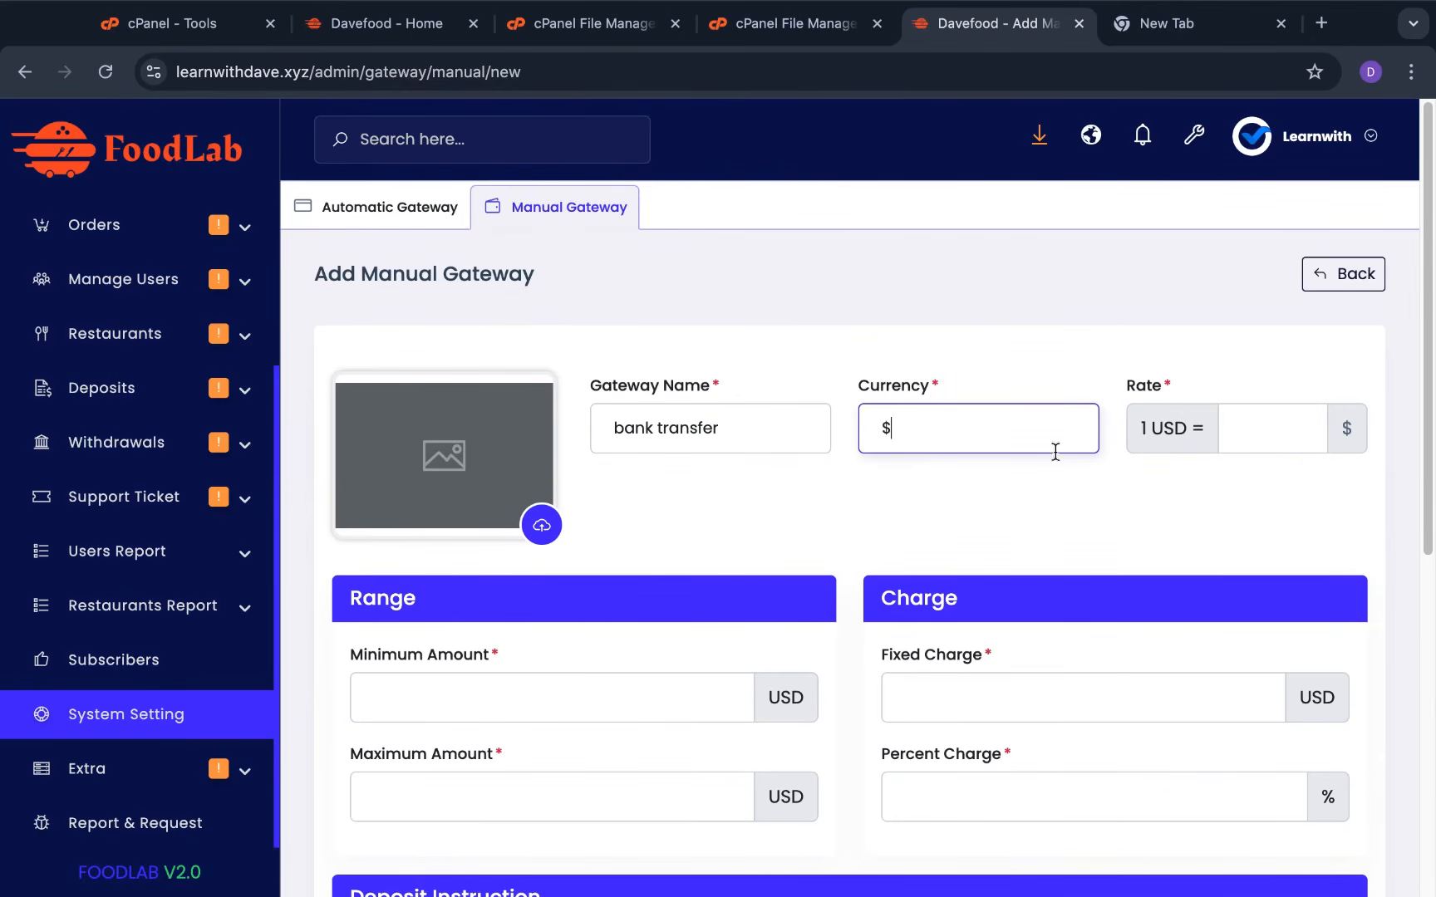
click(1241, 427)
text(1)
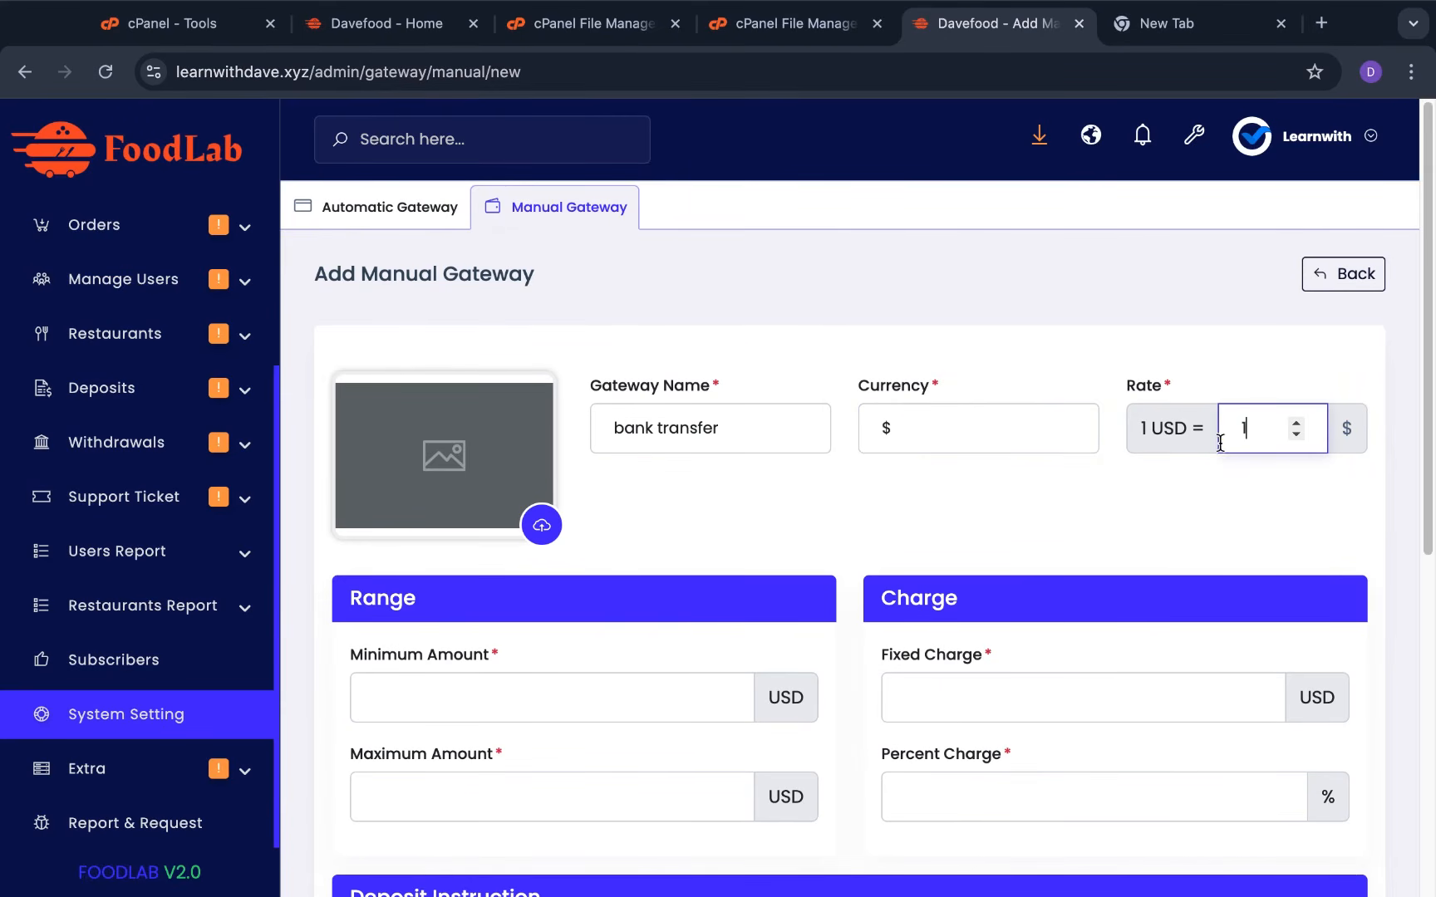
click(1103, 501)
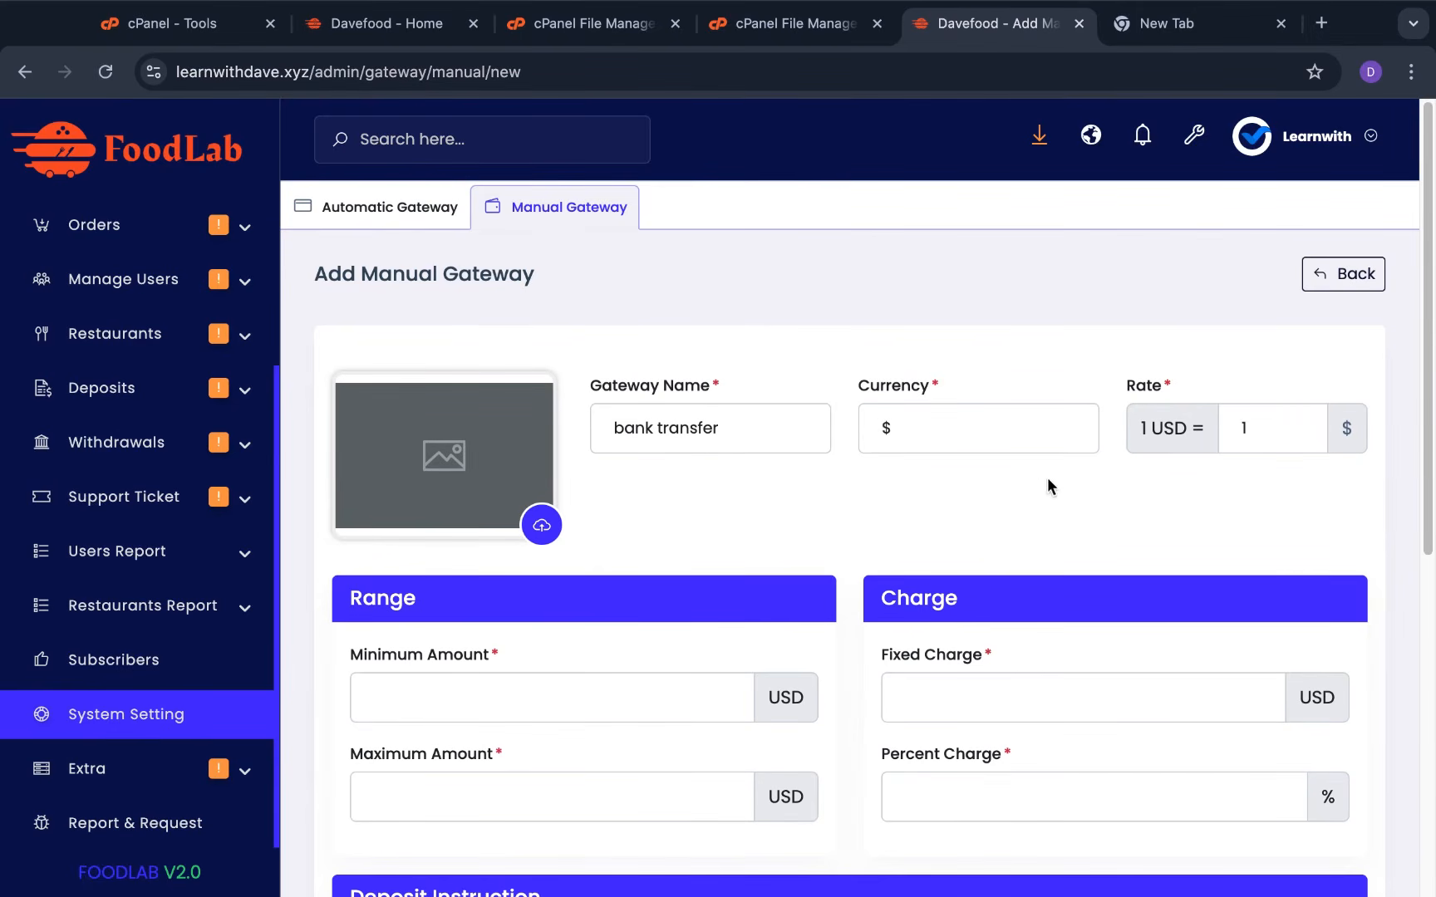
Look through the Range, Charge and Deposit Instruction sections of the new gateway form
scroll(927, 478, down, 2)
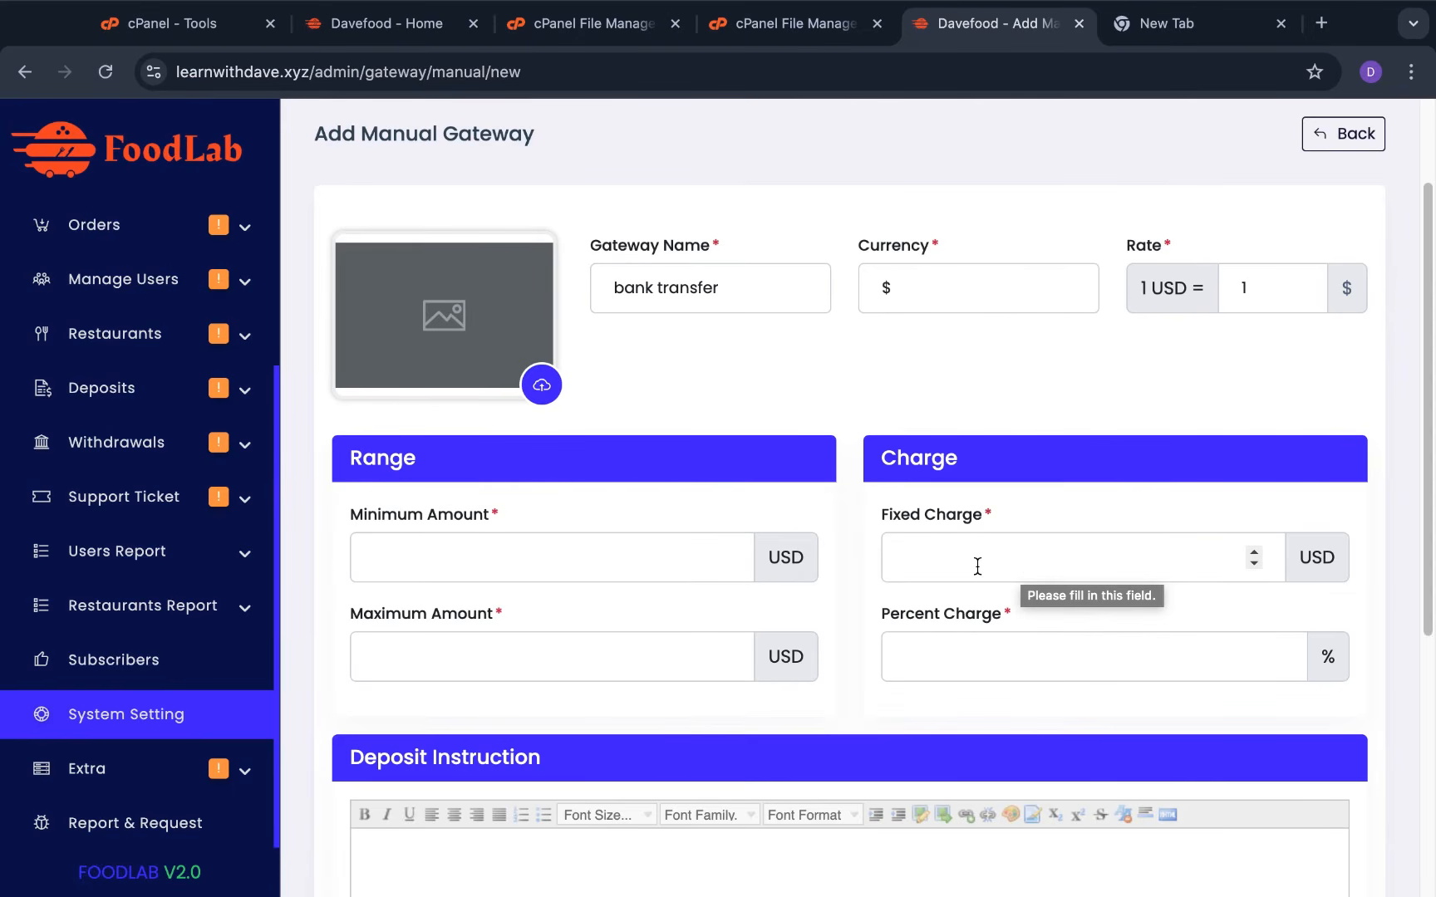
scroll(602, 619, down, 1)
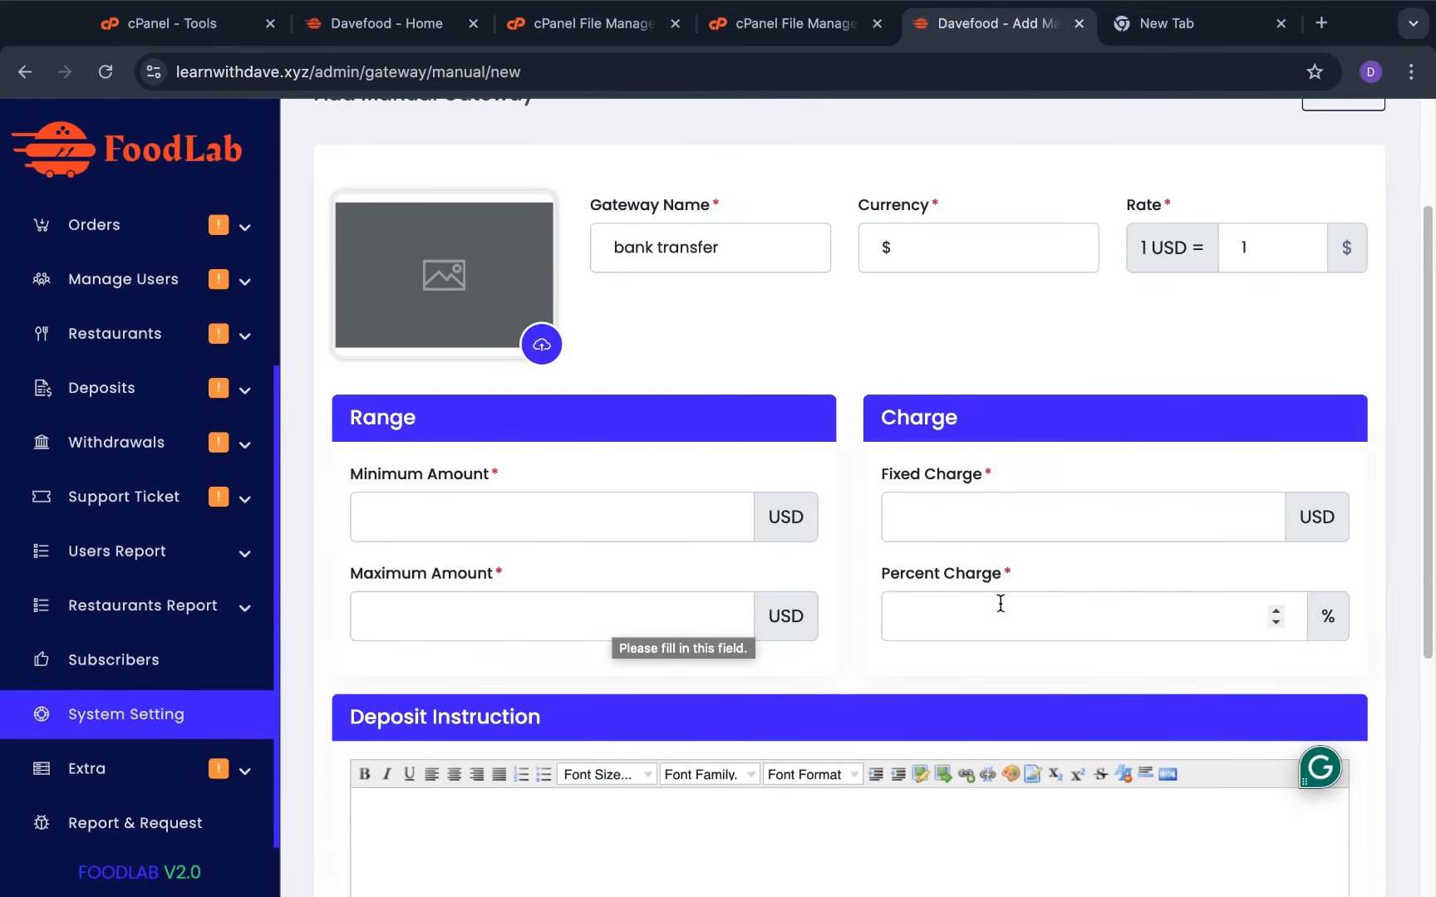
scroll(997, 615, down, 2)
scroll(646, 689, down, 5)
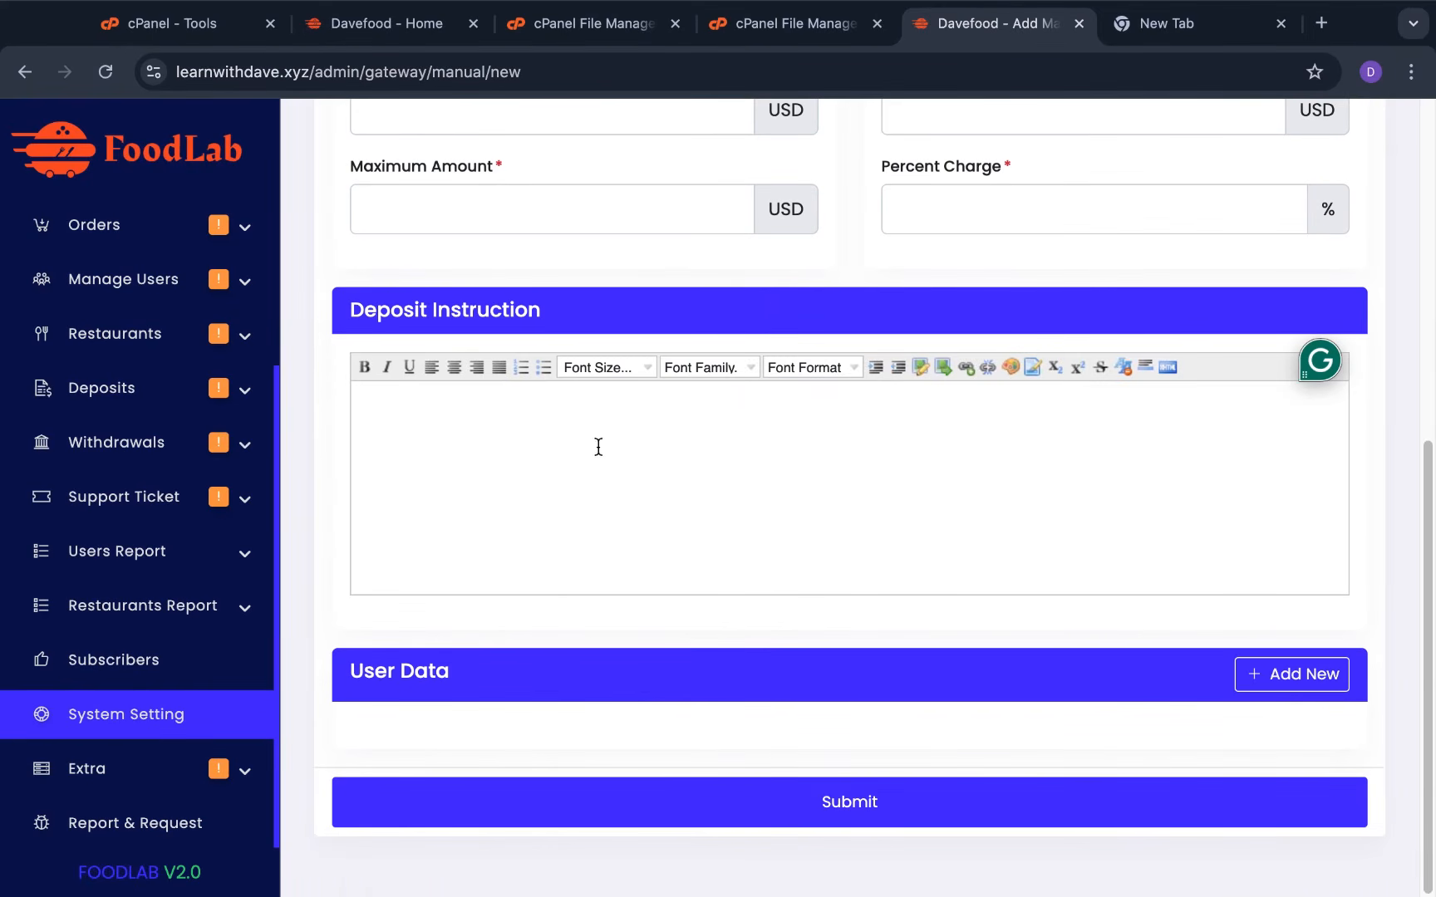
click(631, 484)
scroll(632, 483, up, 8)
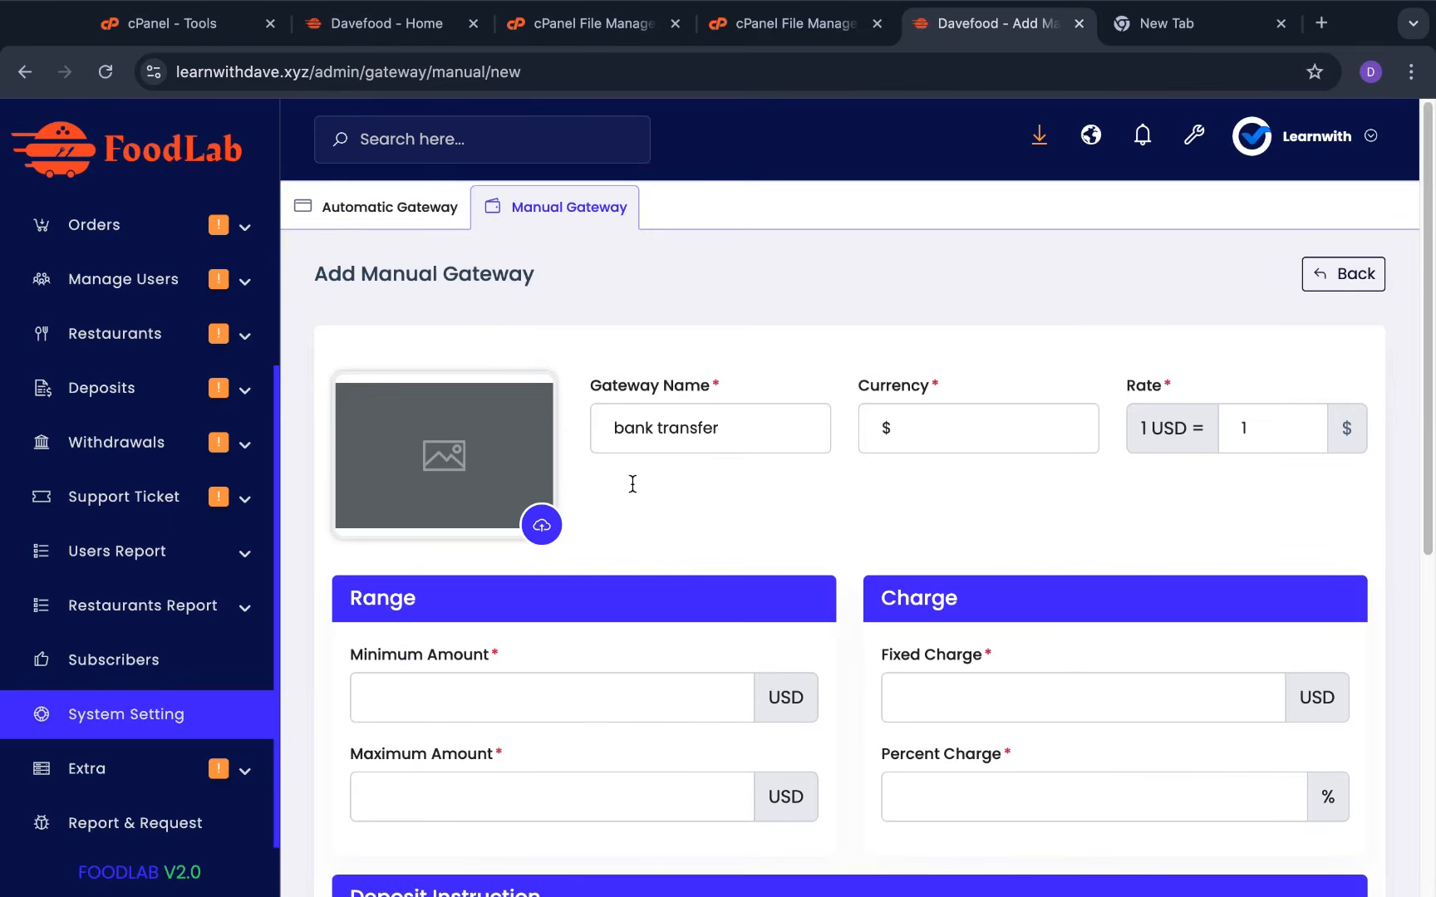
scroll(632, 483, down, 8)
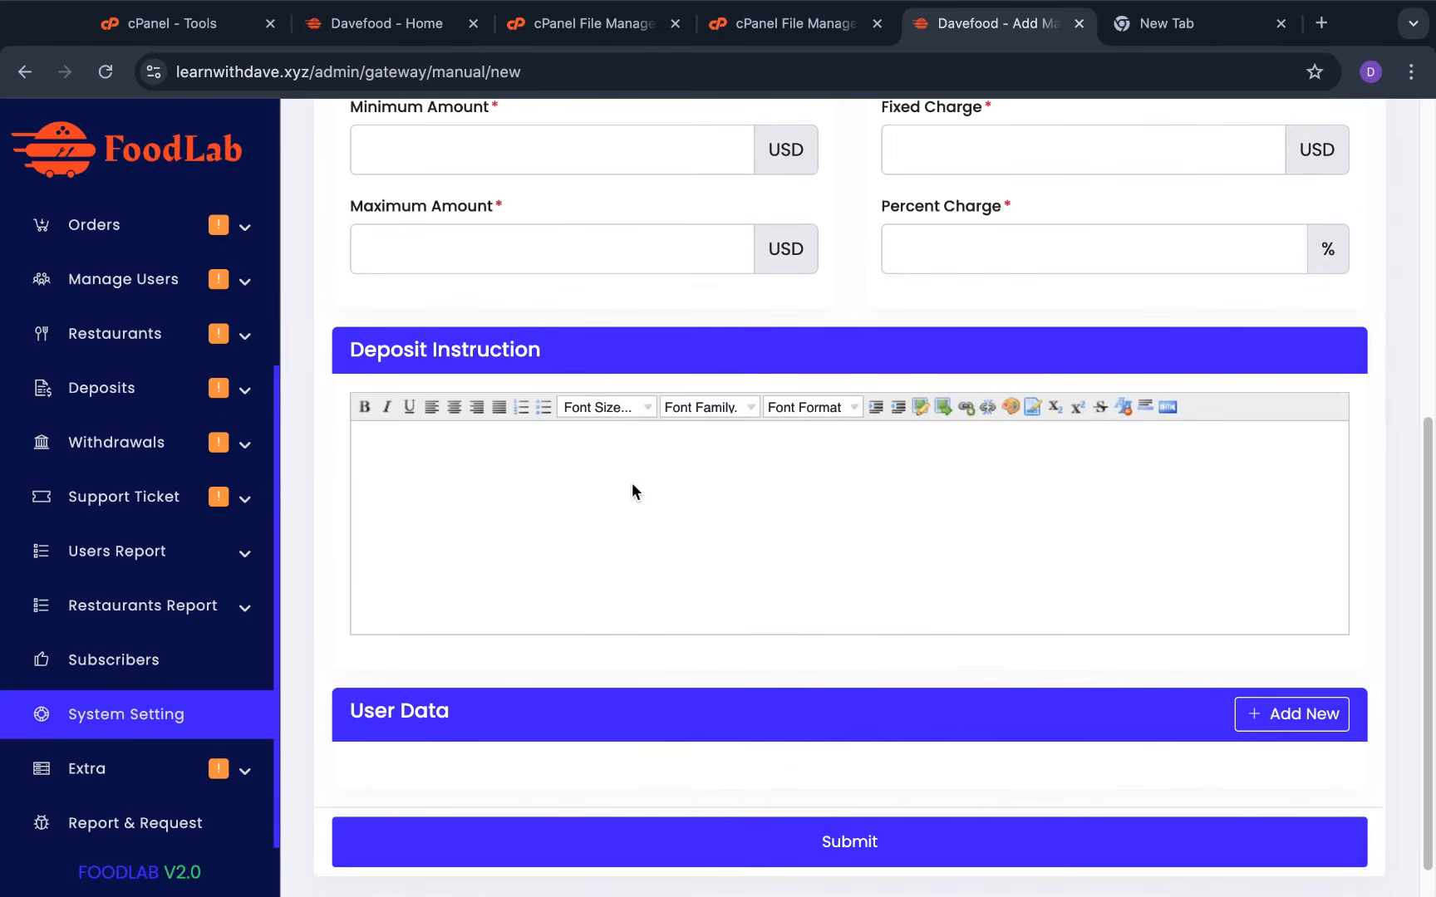
scroll(631, 483, up, 8)
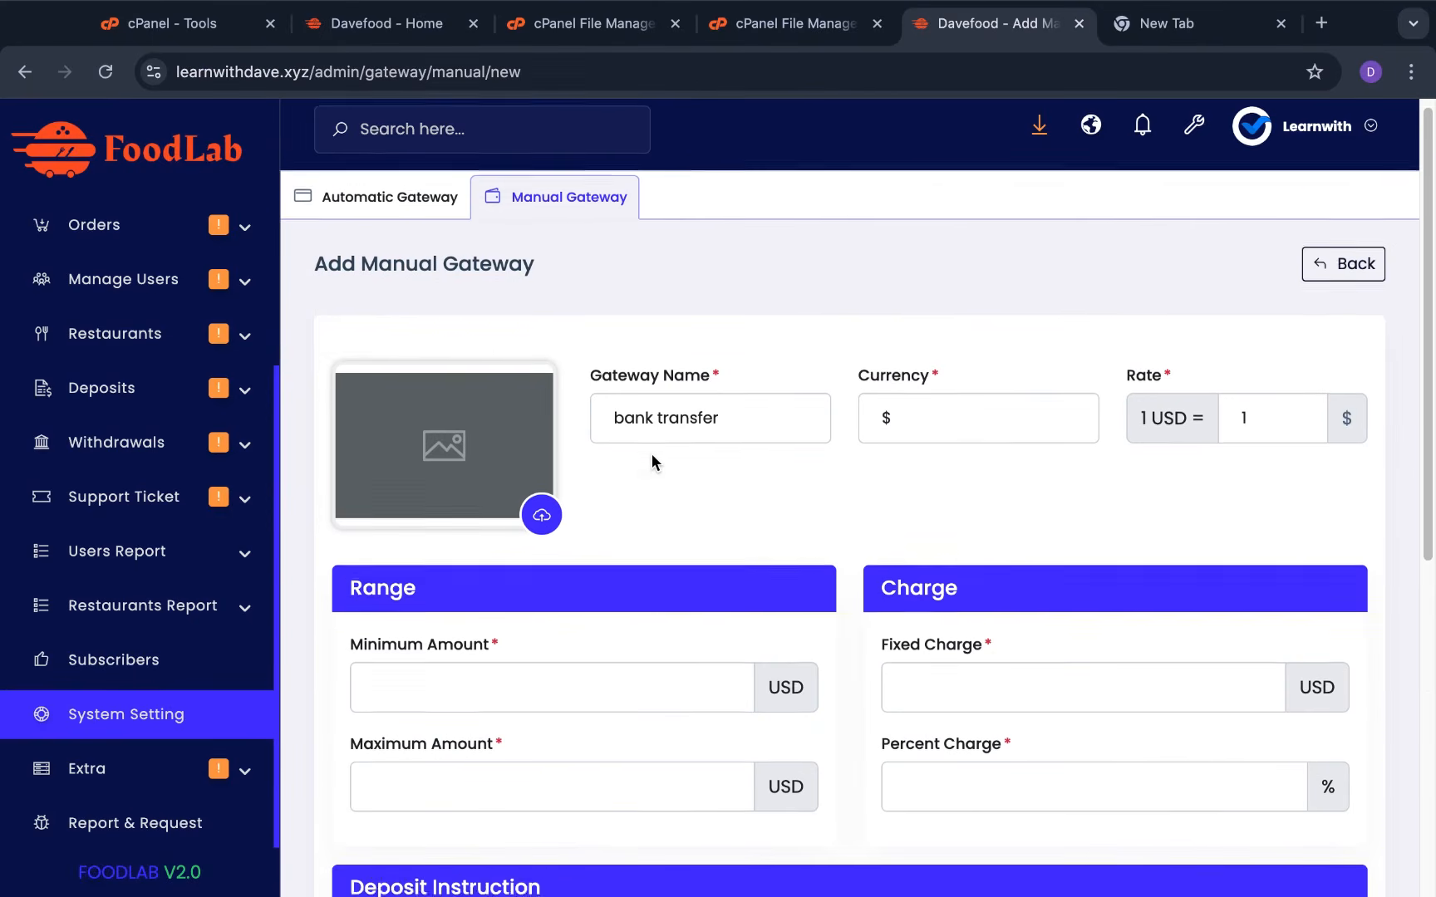
scroll(652, 453, down, 5)
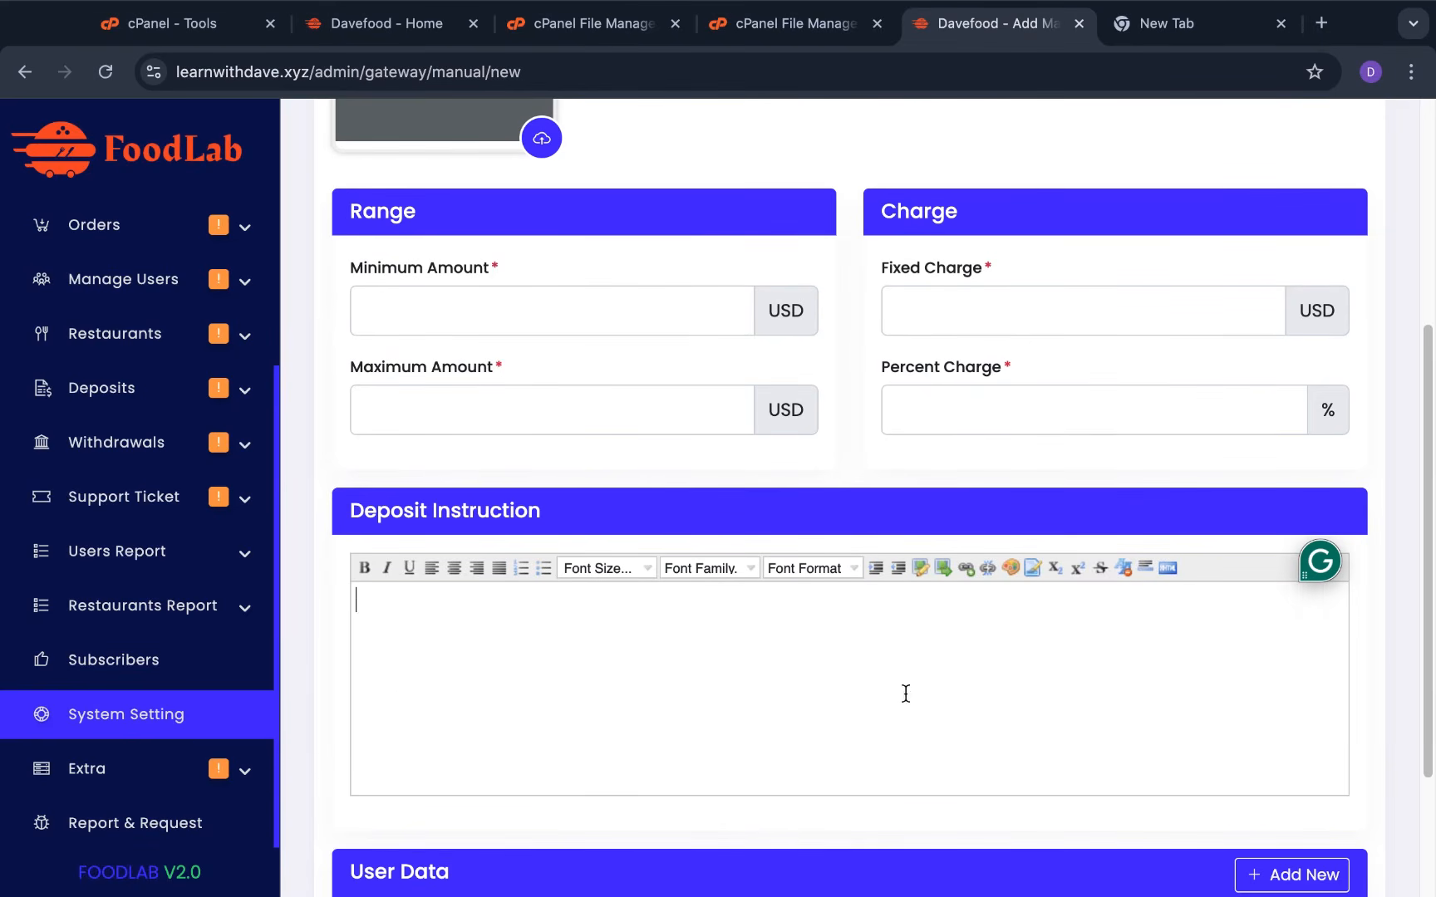
scroll(725, 702, down, 3)
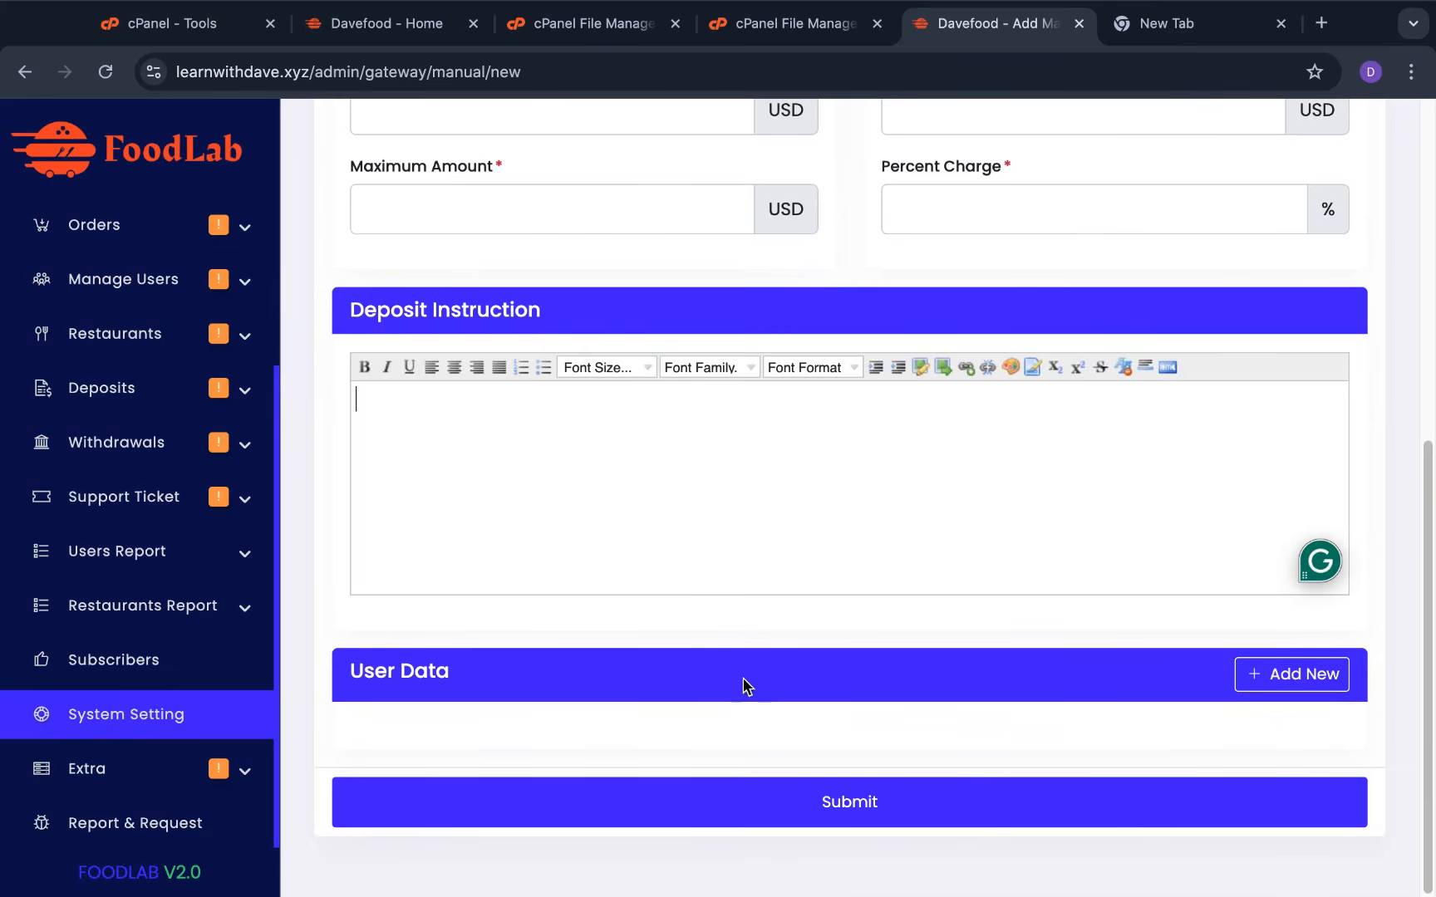
scroll(731, 628, up, 9)
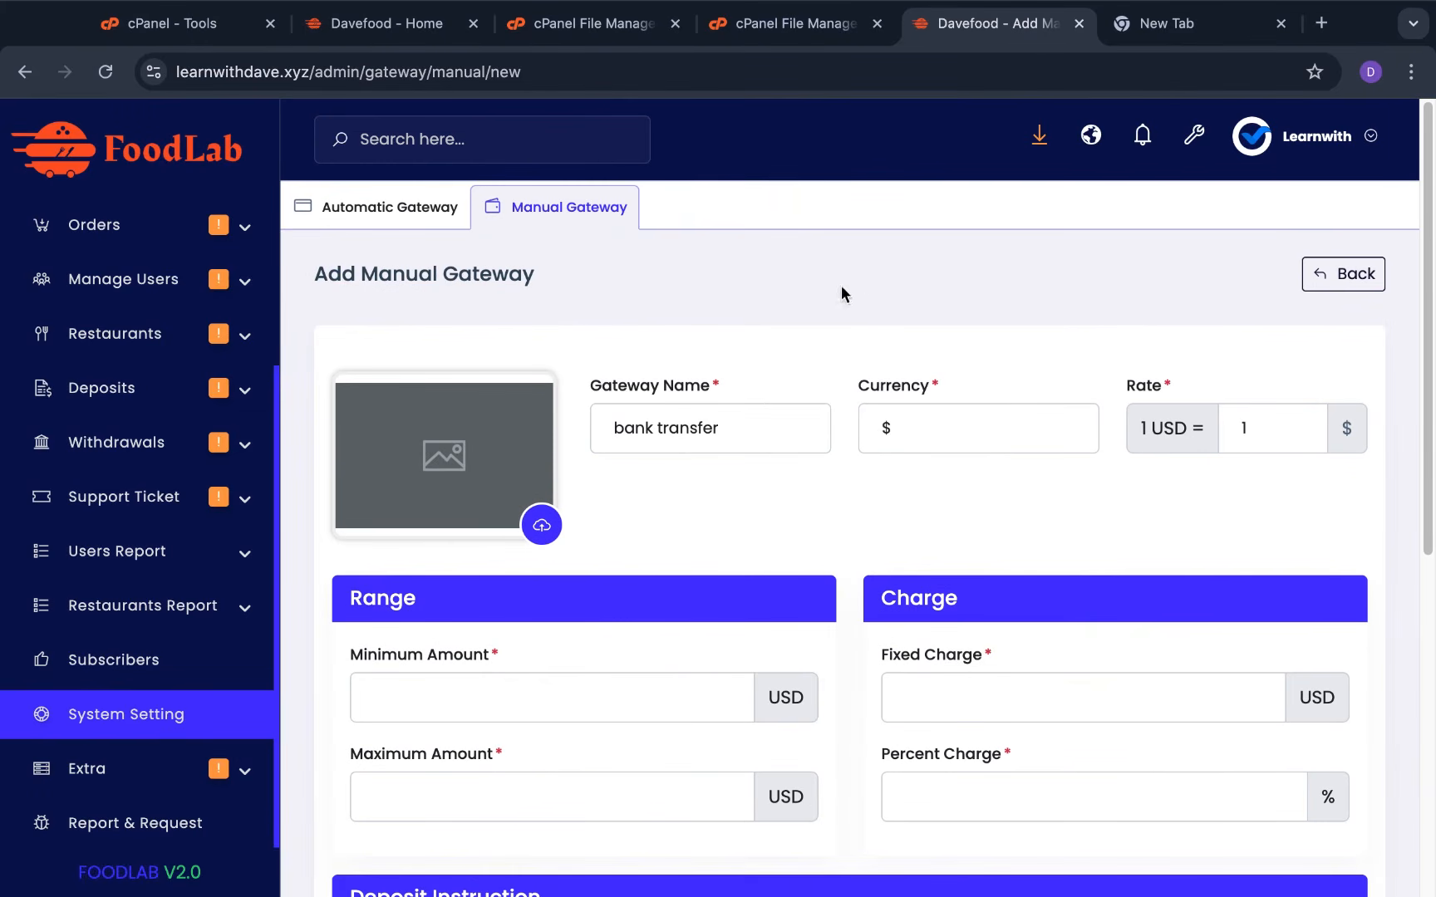
scroll(845, 677, down, 5)
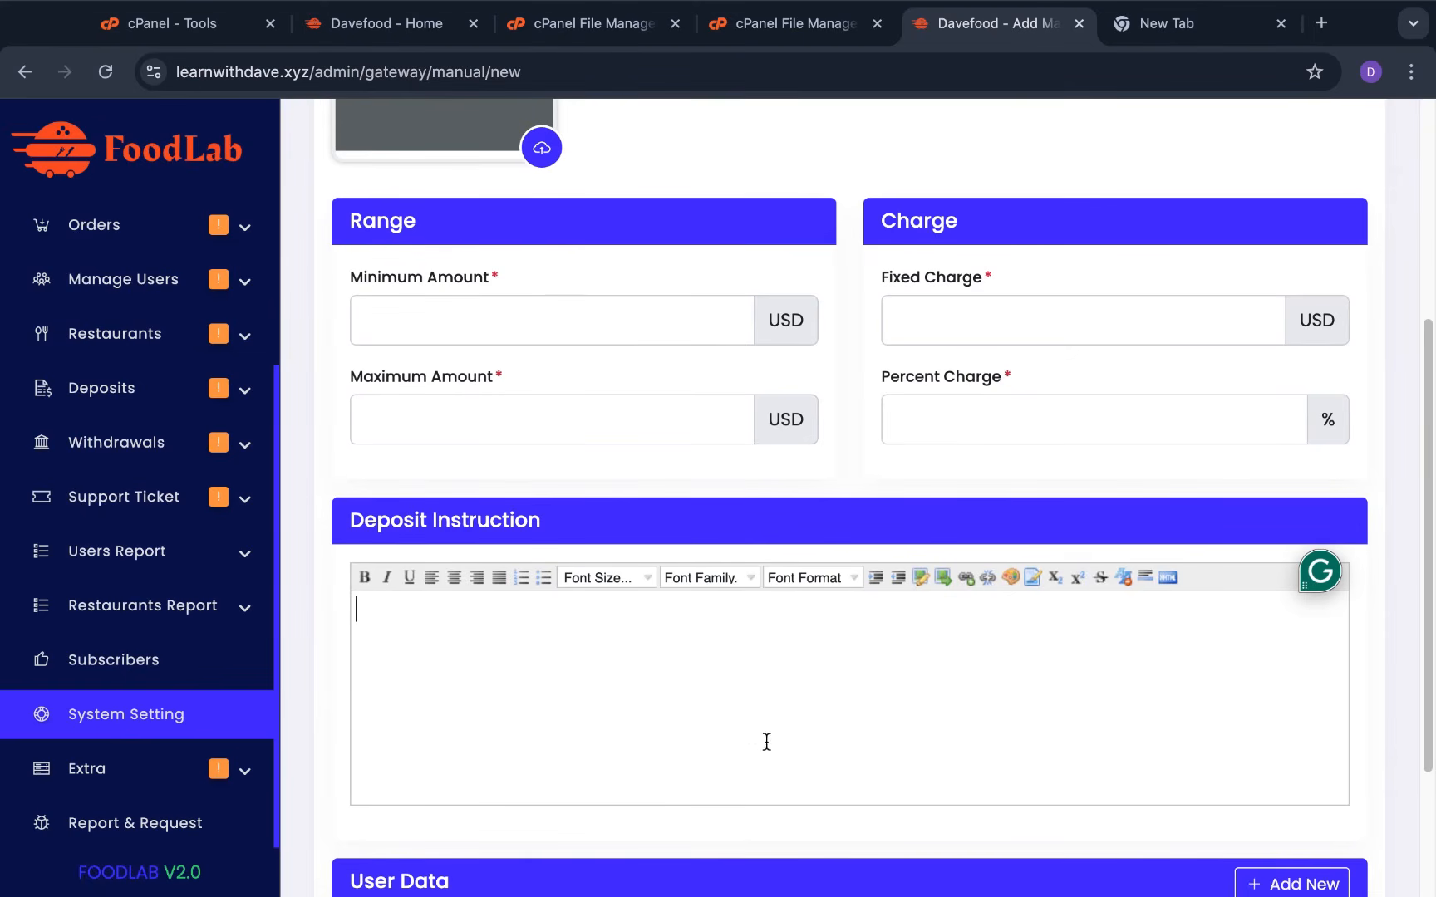
scroll(766, 741, up, 5)
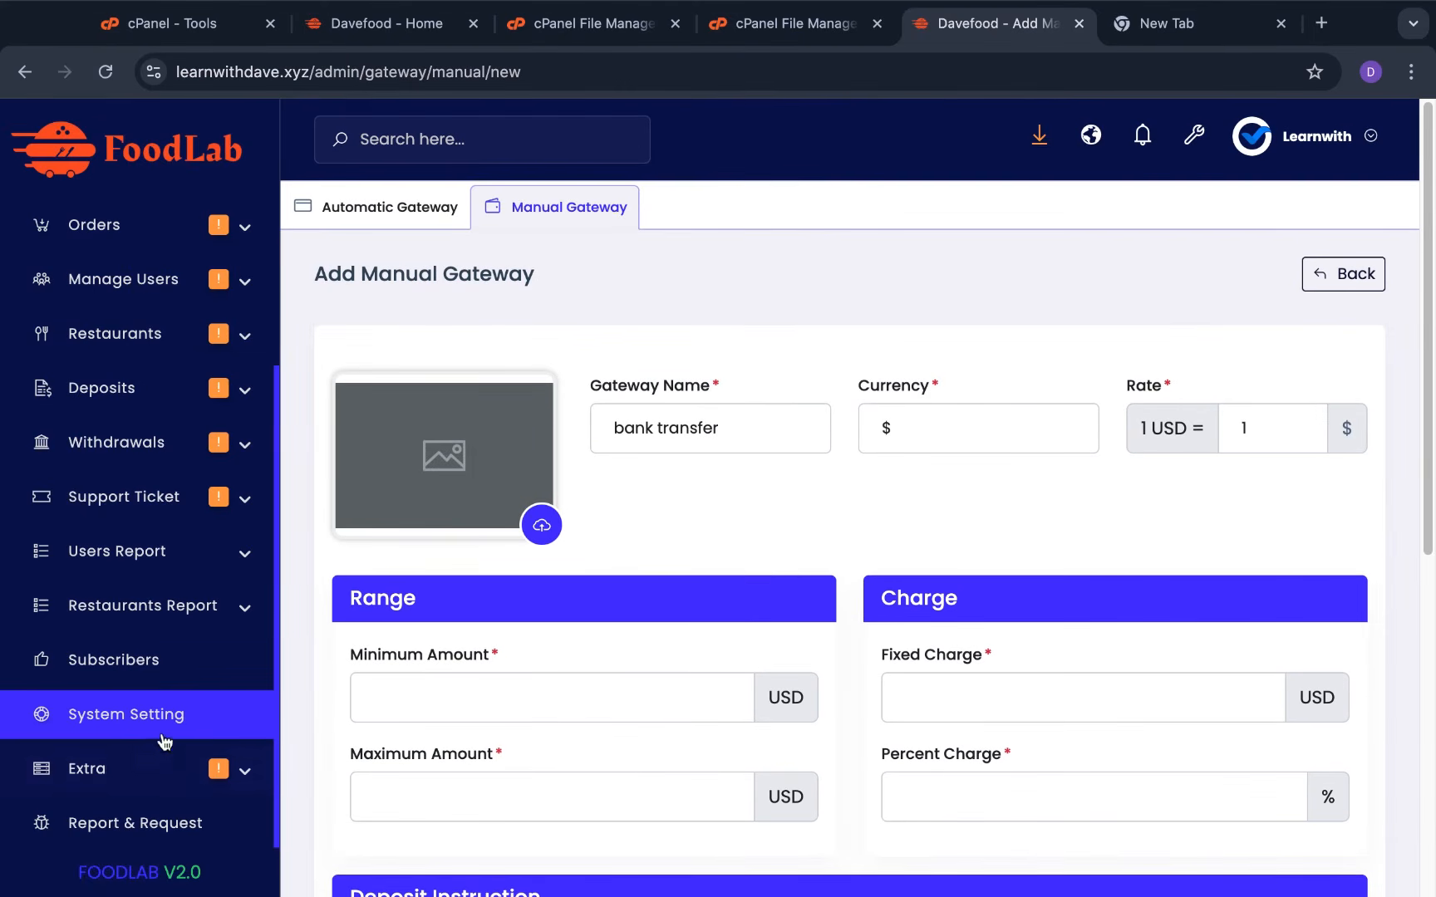
click(211, 729)
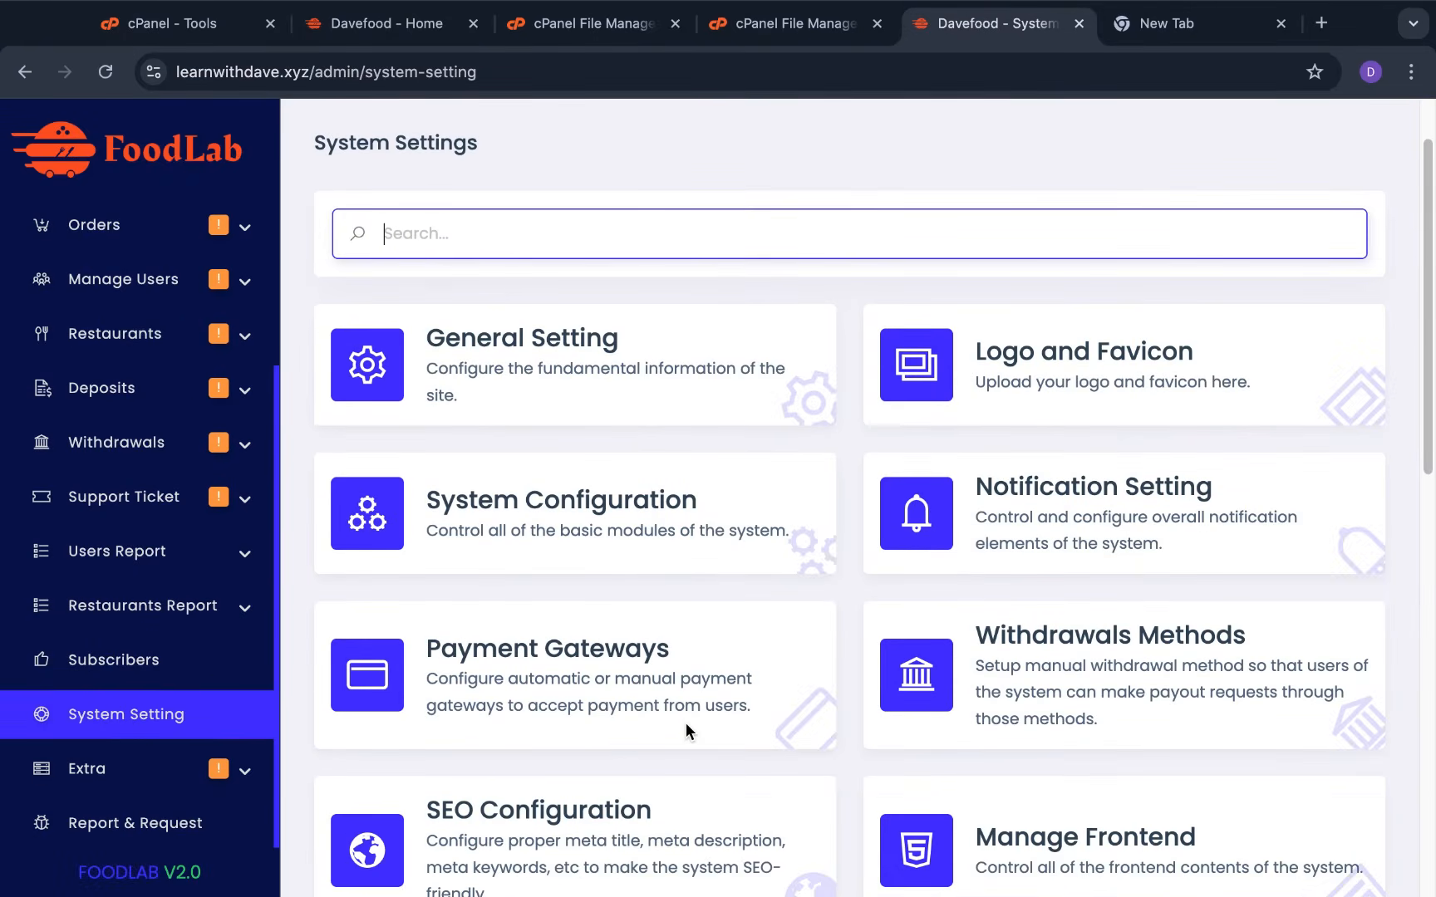
scroll(683, 730, down, 2)
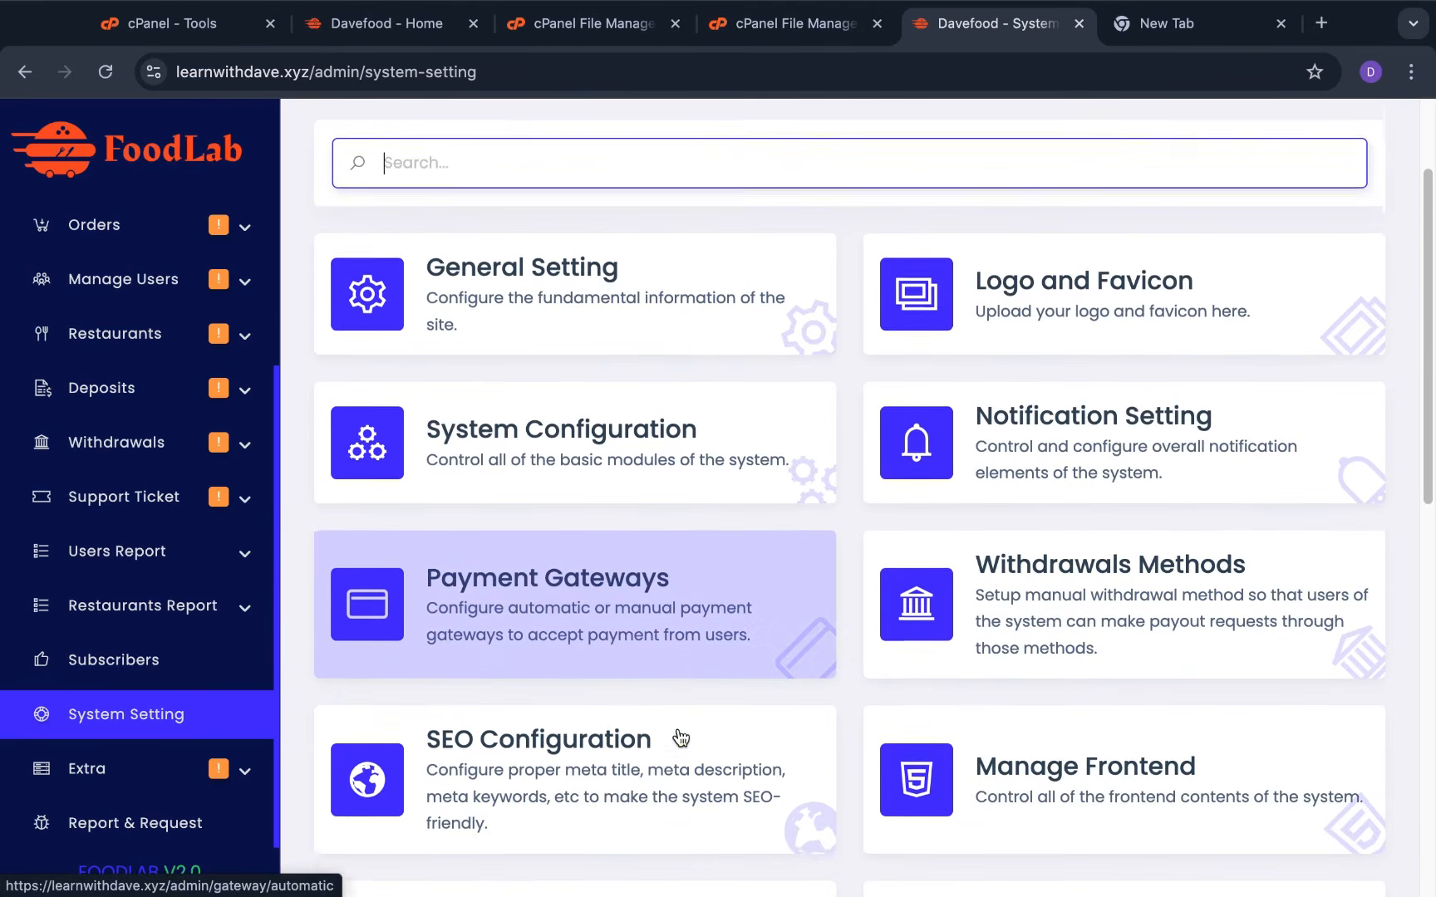
scroll(681, 737, down, 1)
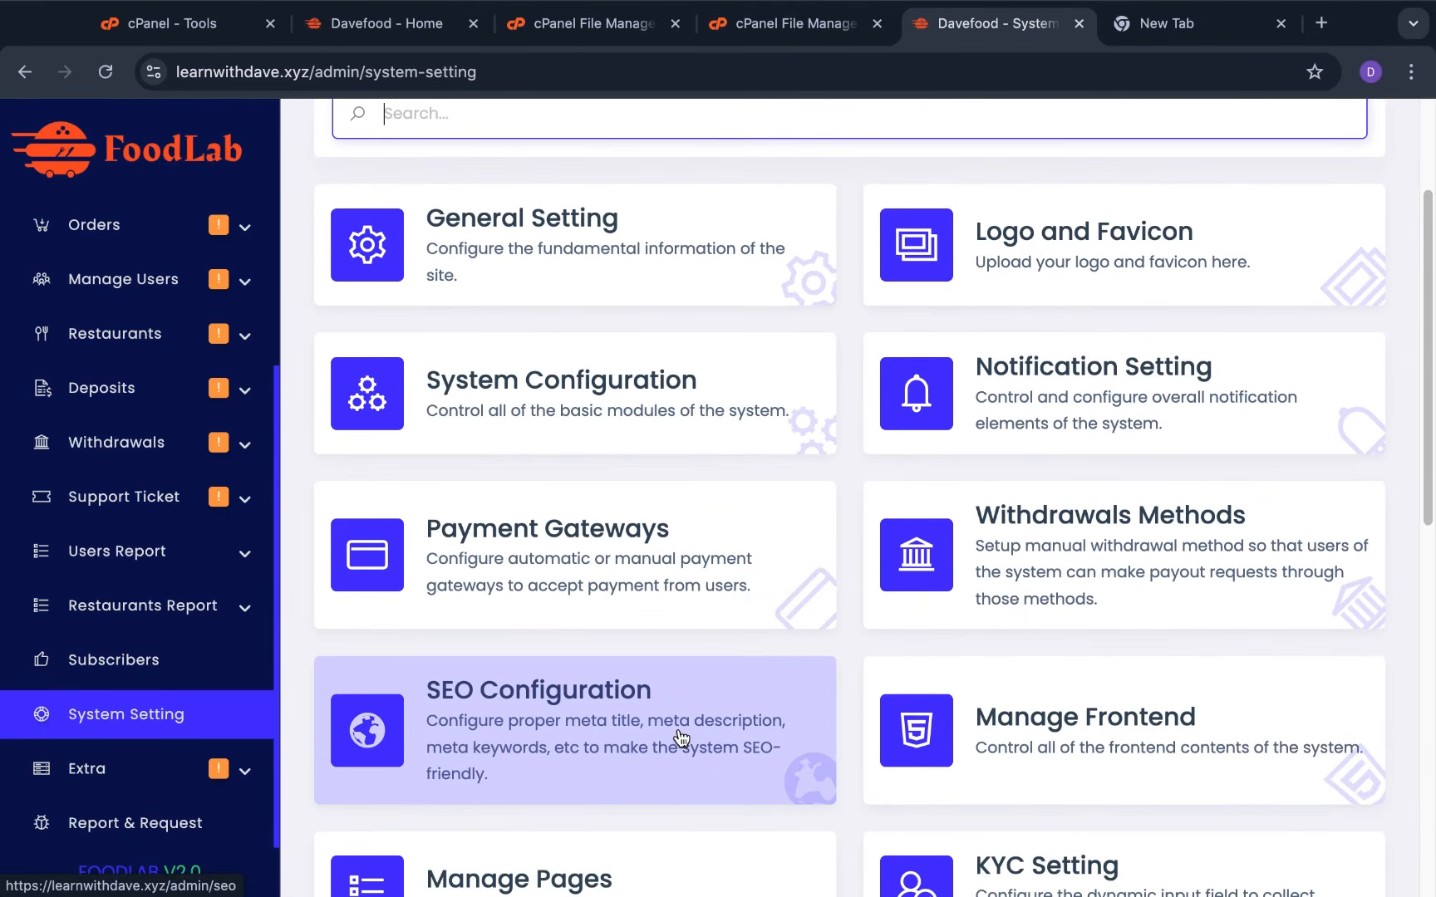
scroll(681, 737, down, 3)
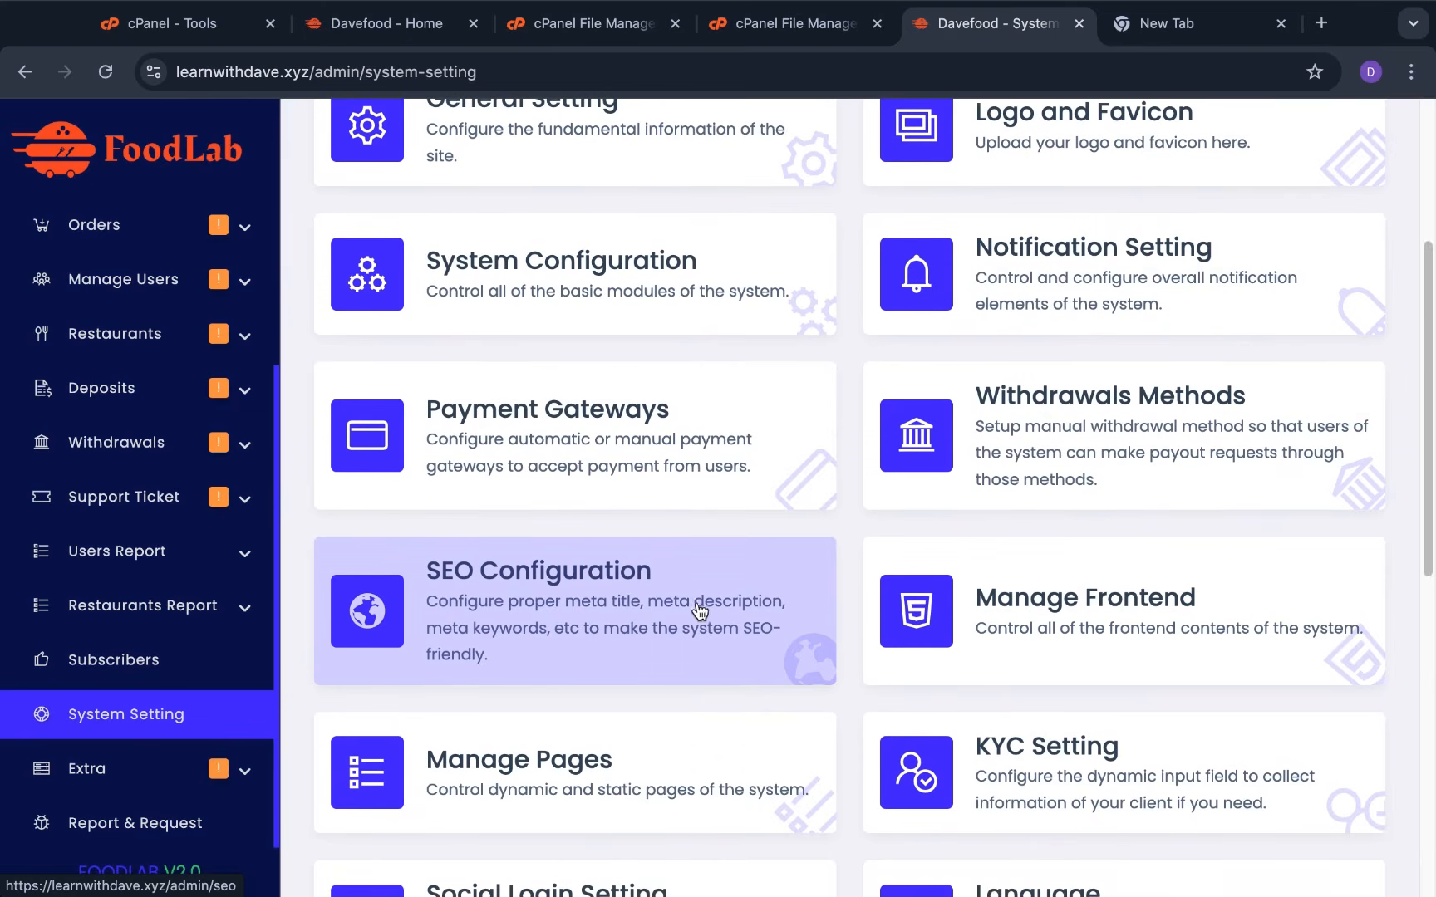
click(698, 612)
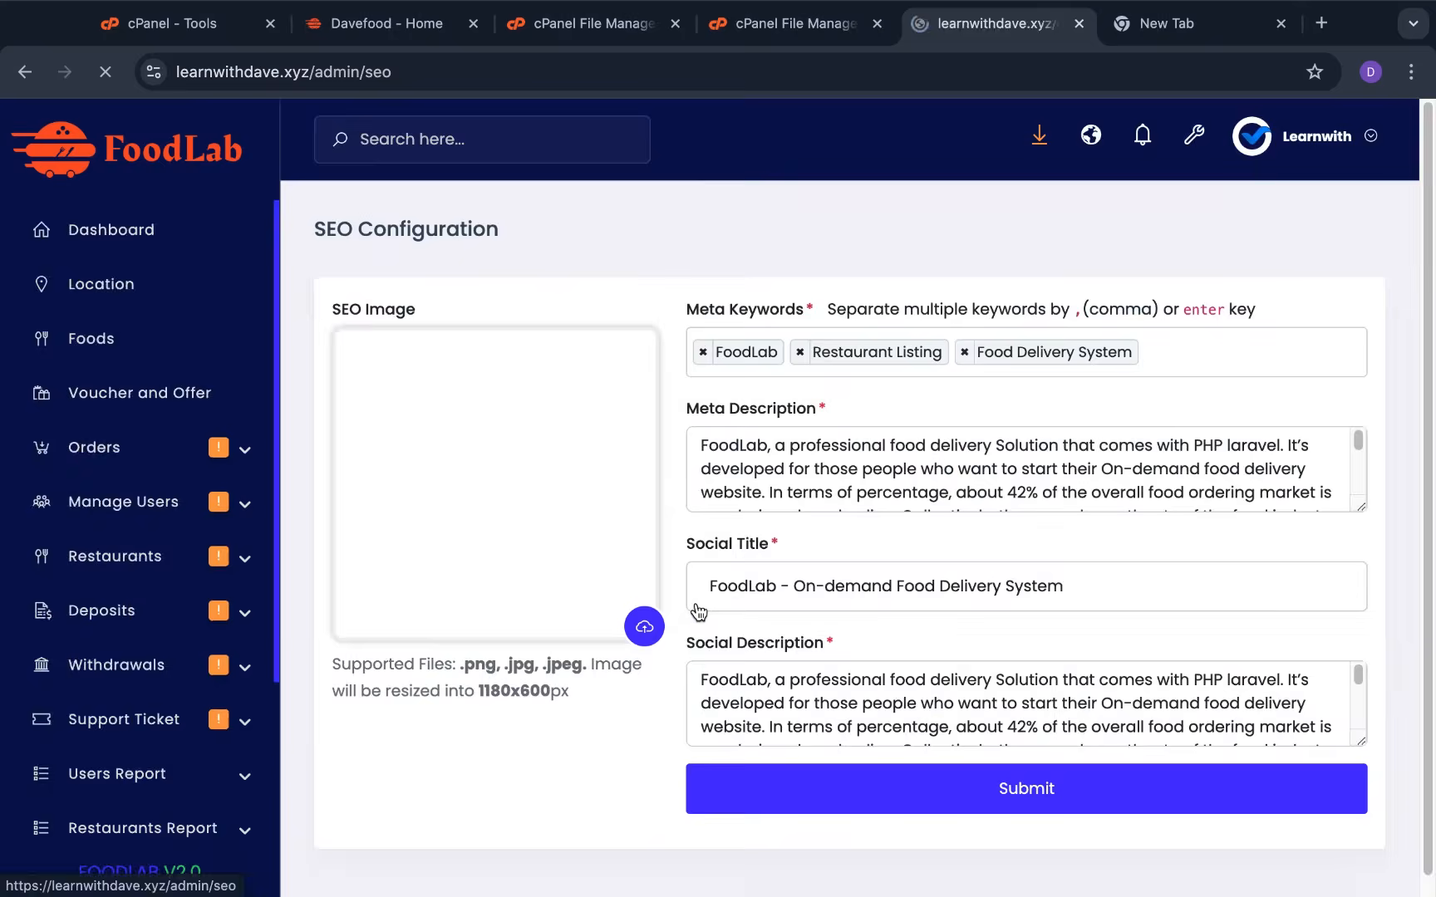
scroll(893, 498, down, 2)
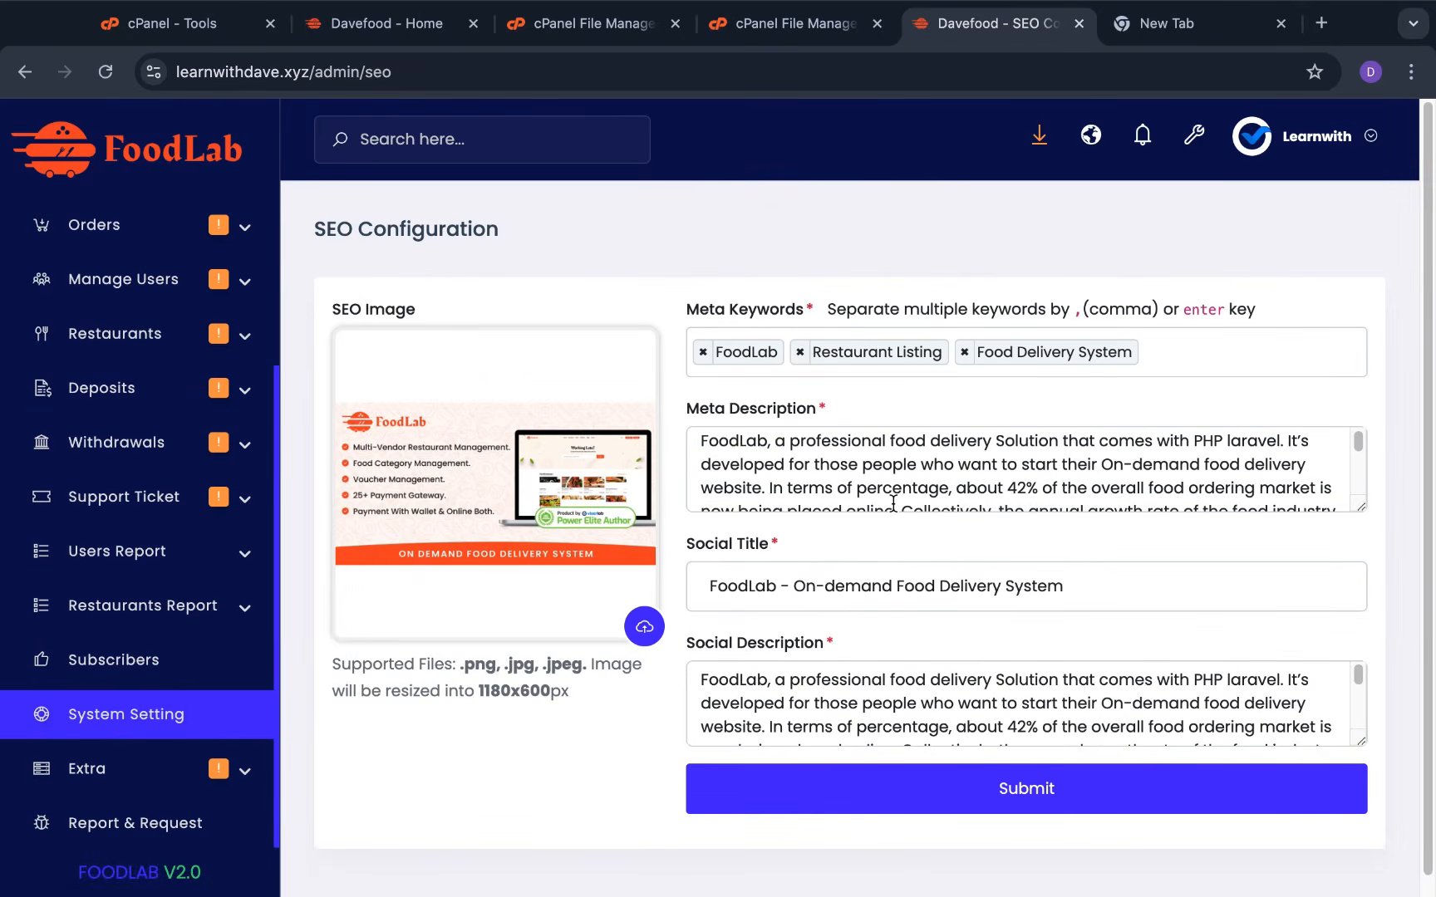
scroll(868, 436, up, 2)
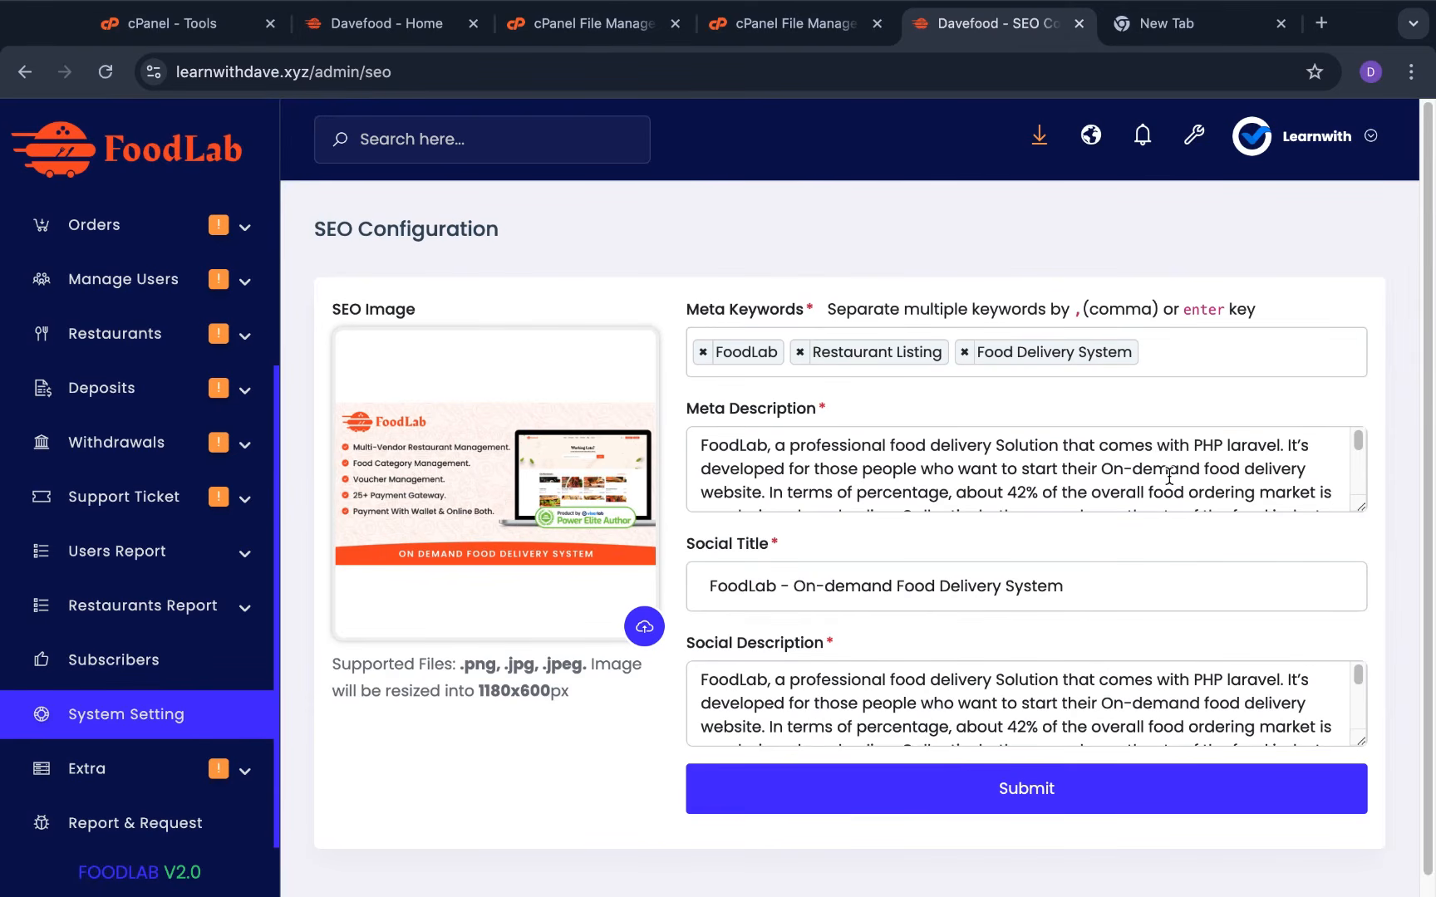
scroll(1169, 476, down, 3)
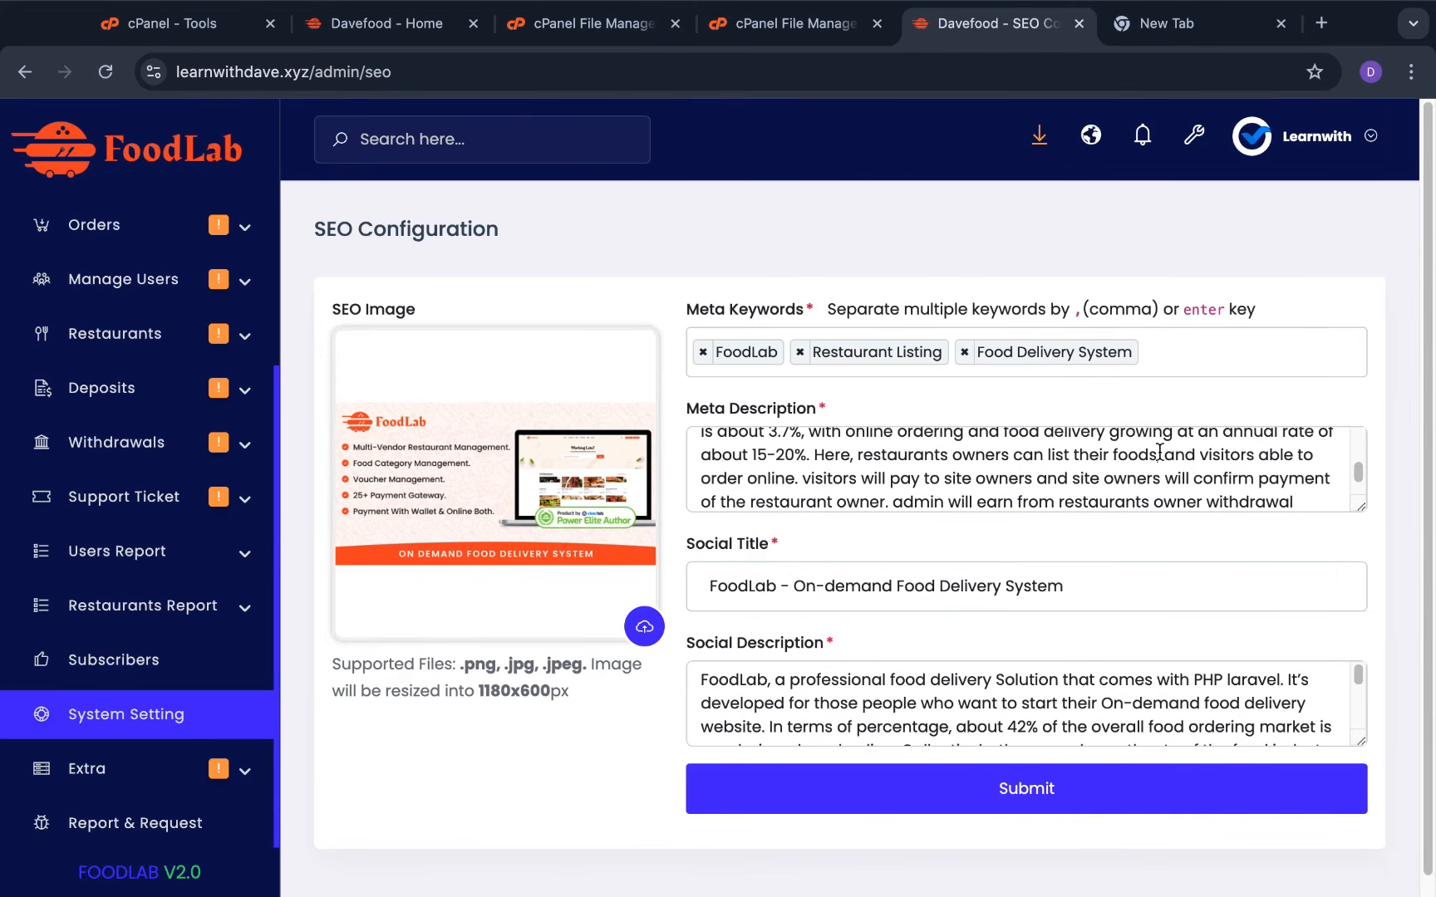
scroll(1095, 473, down, 2)
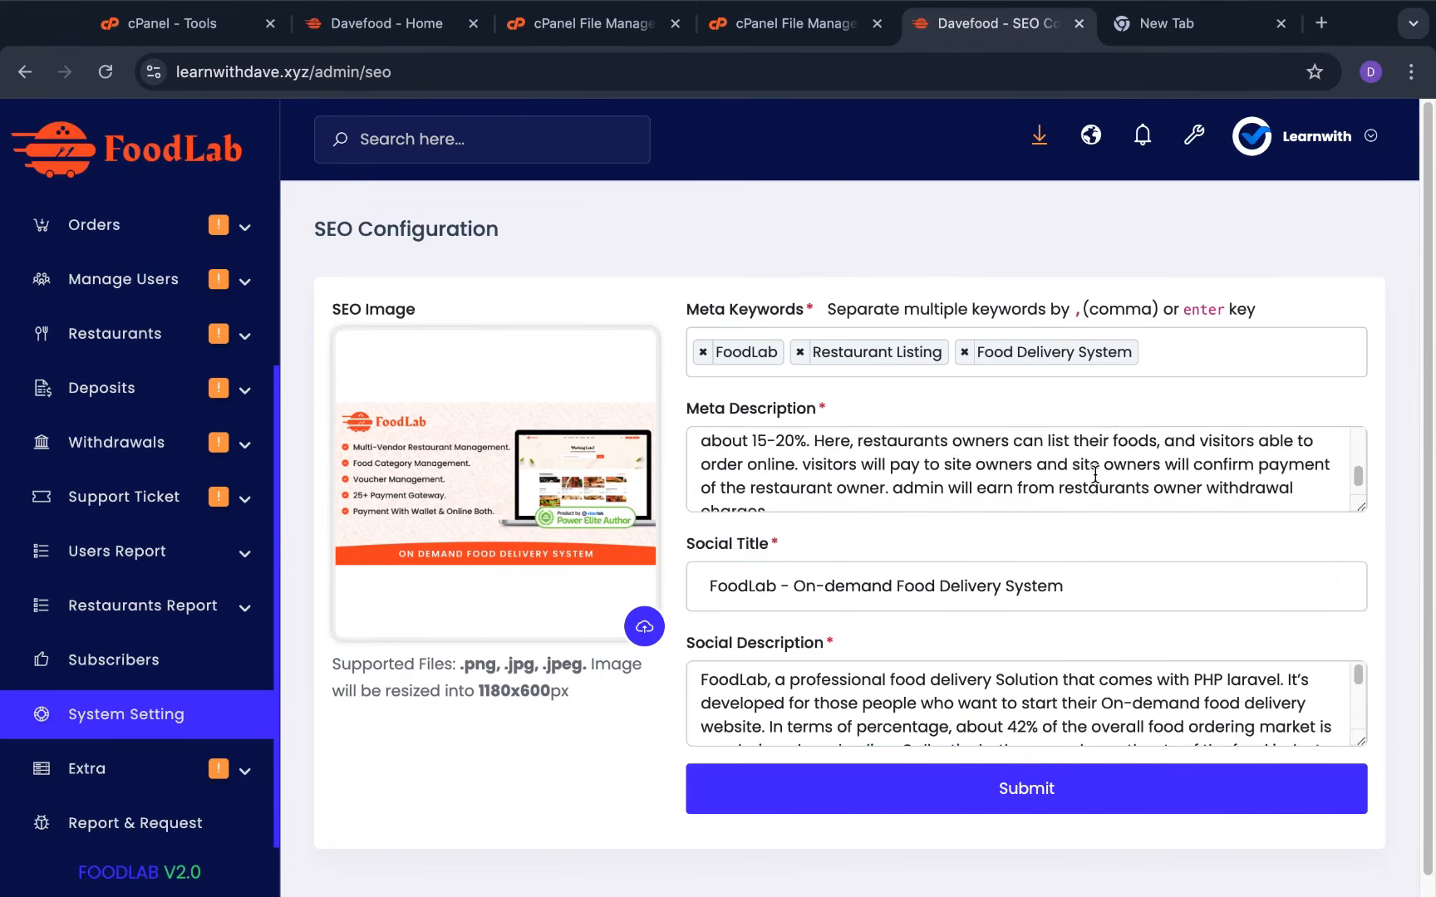
scroll(896, 507, up, 2)
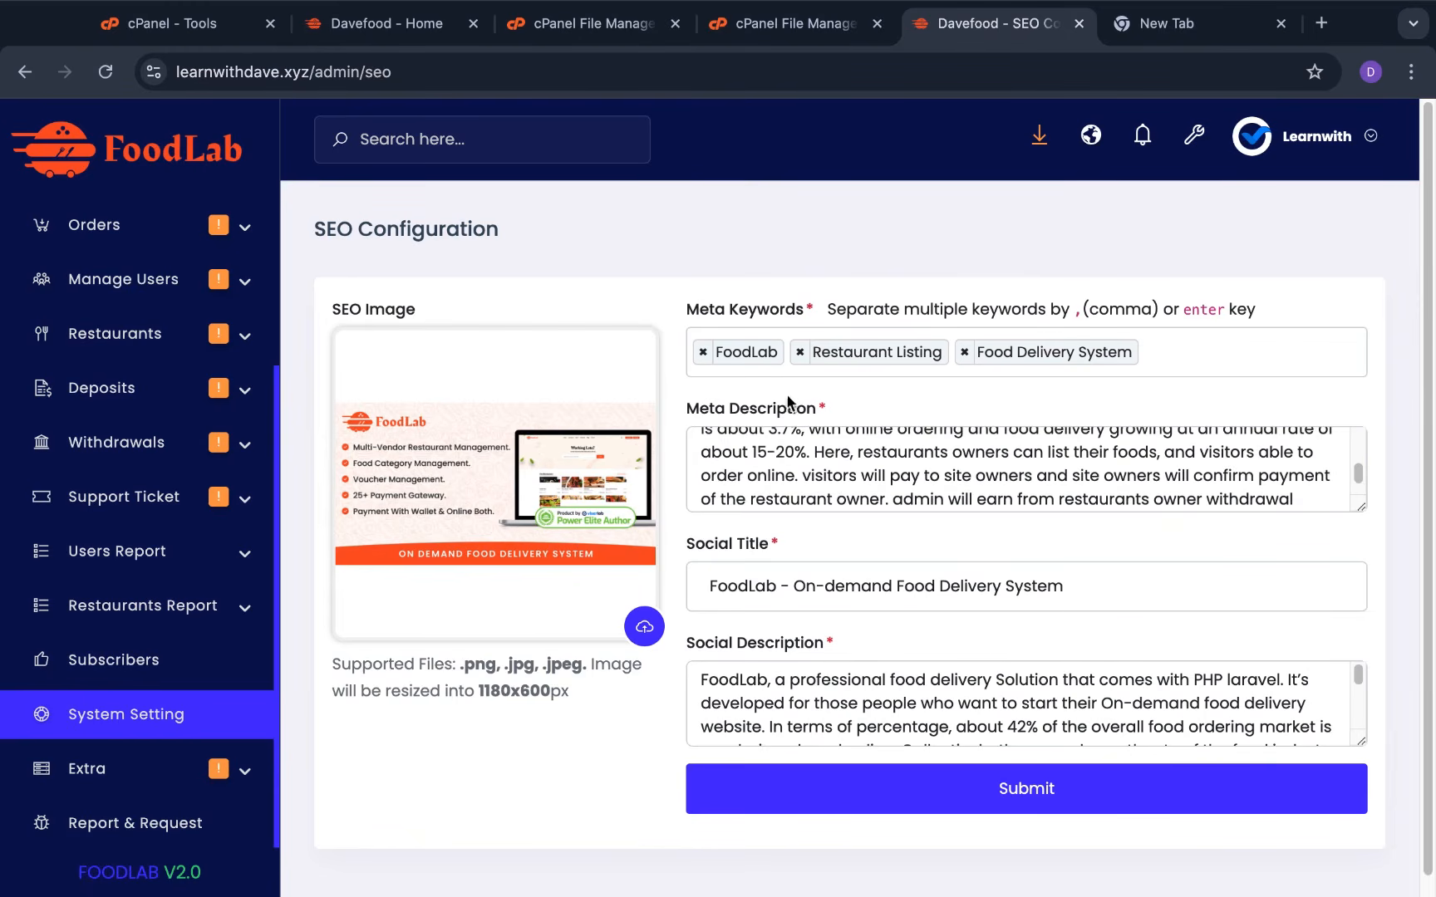
scroll(978, 492, down, 1)
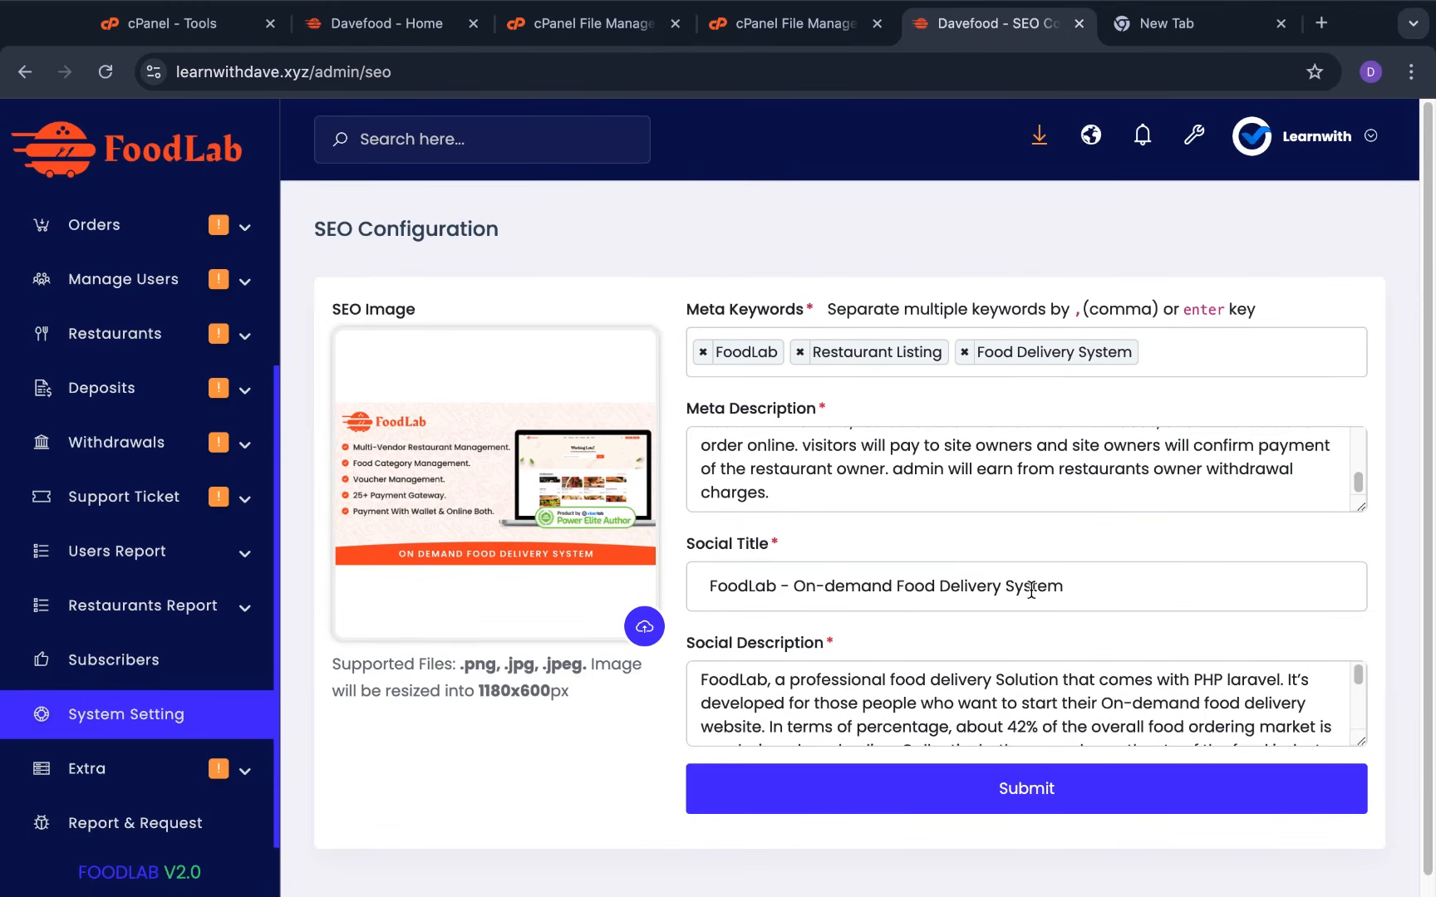
click(735, 587)
scroll(1113, 599, down, 1)
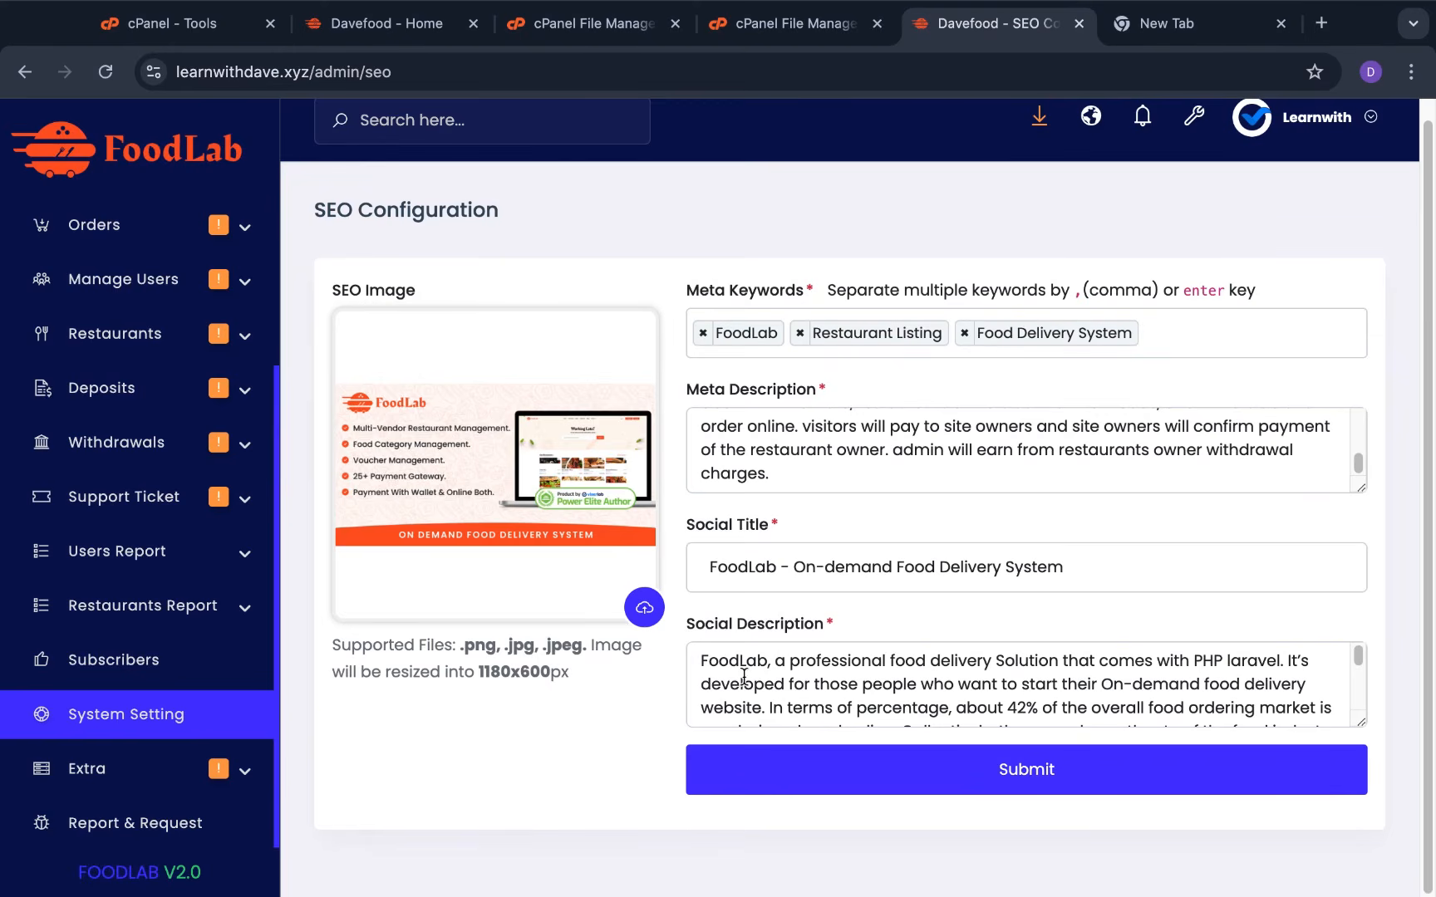
scroll(736, 671, down, 5)
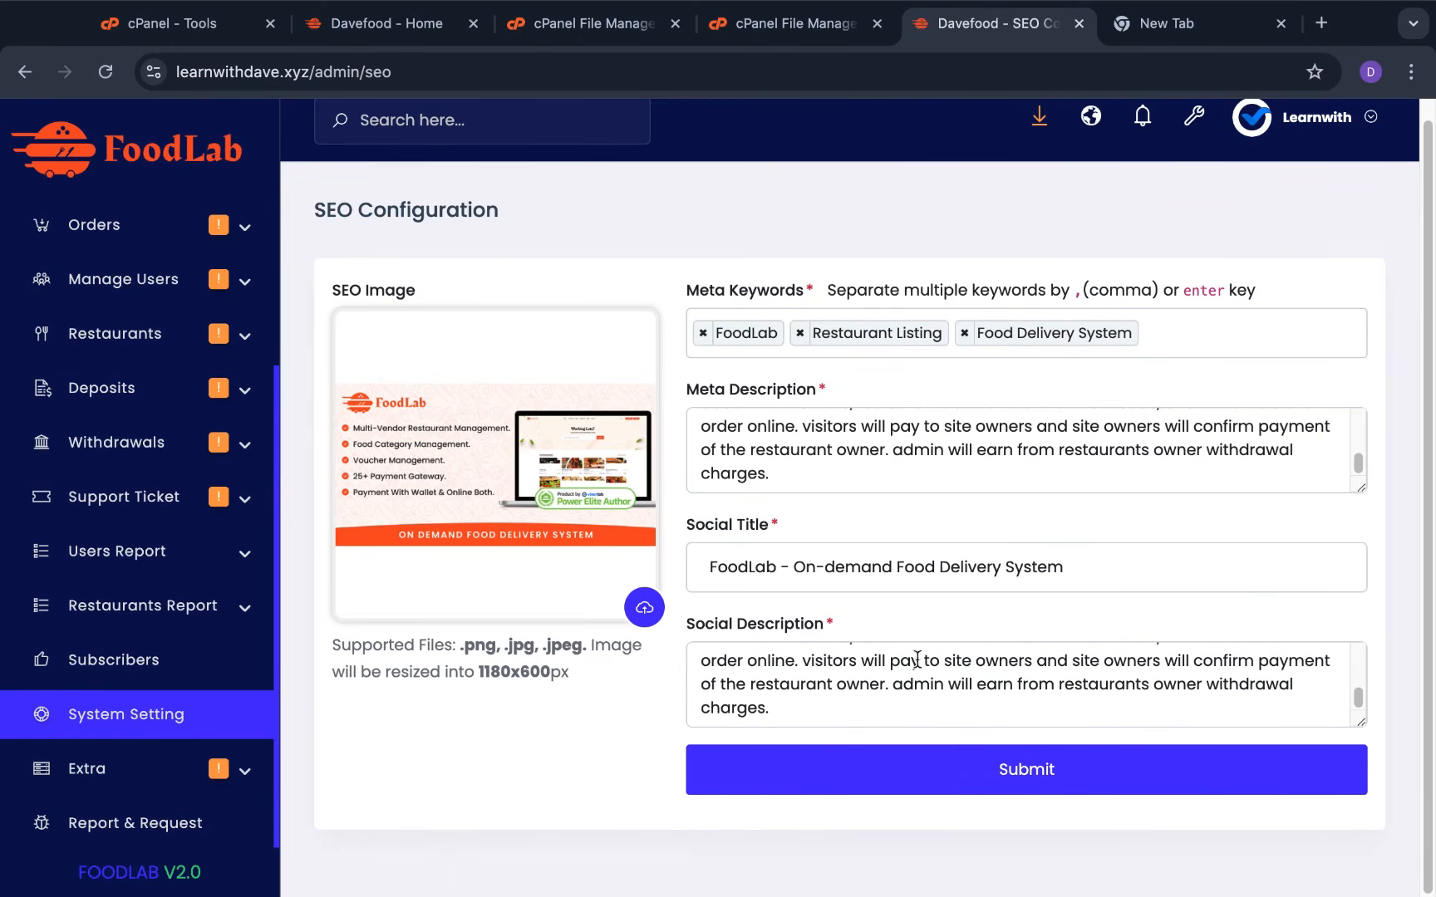
scroll(934, 657, up, 3)
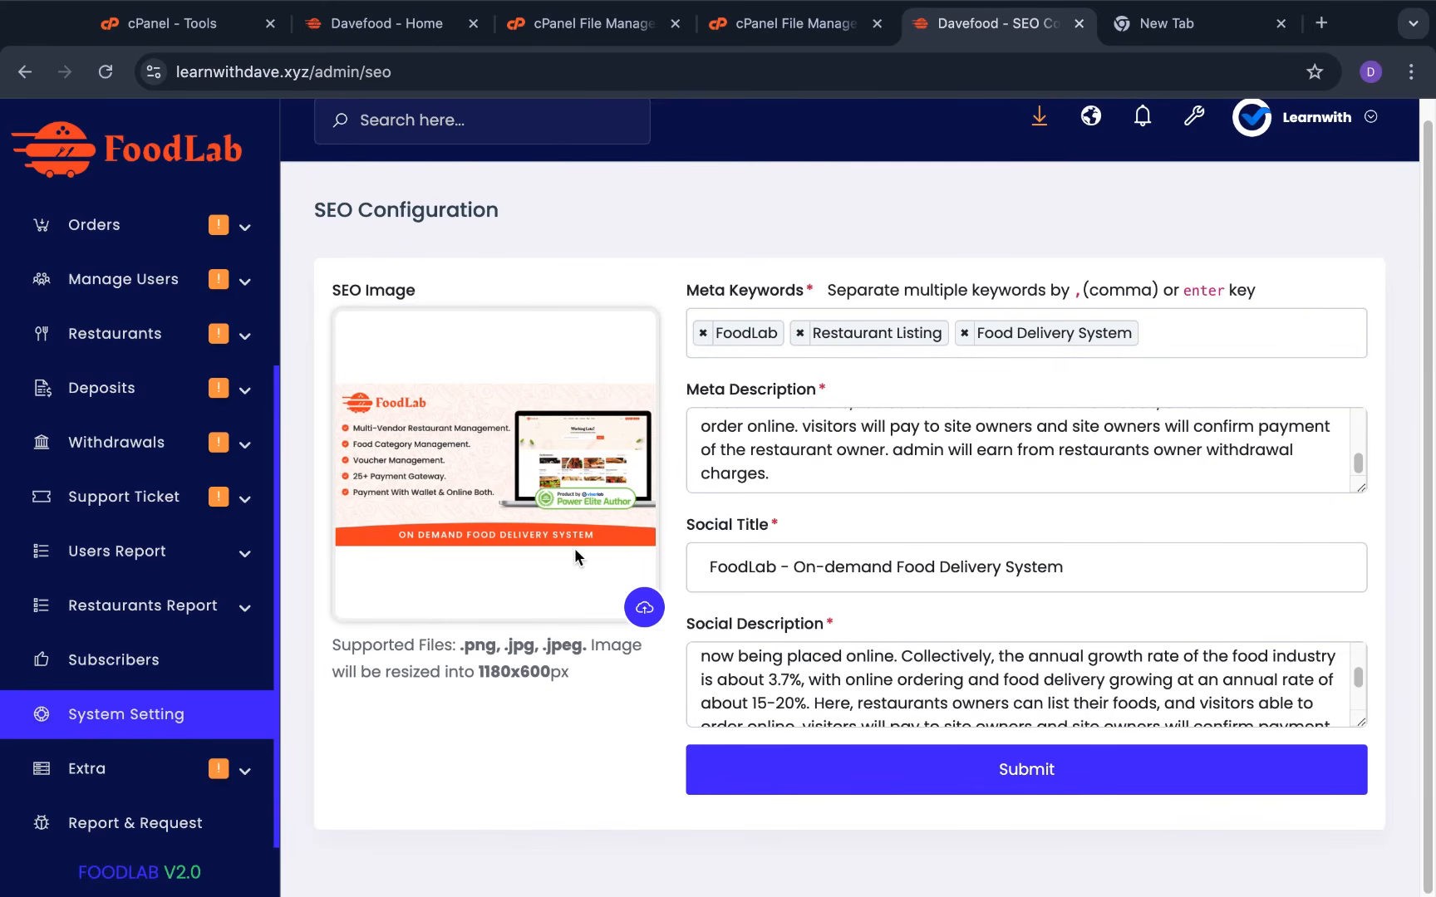
click(642, 612)
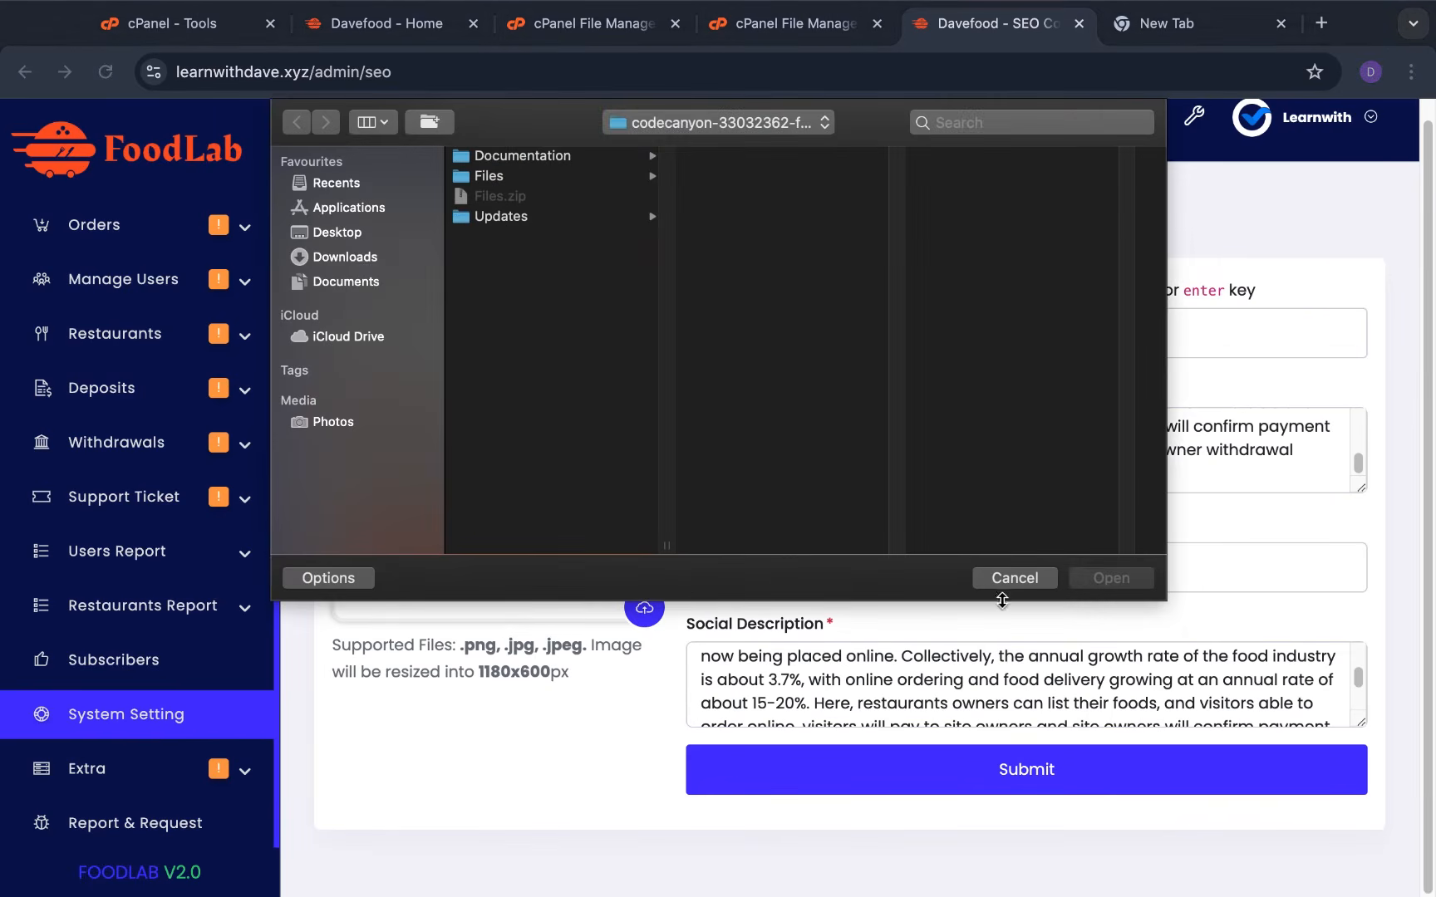
click(1015, 578)
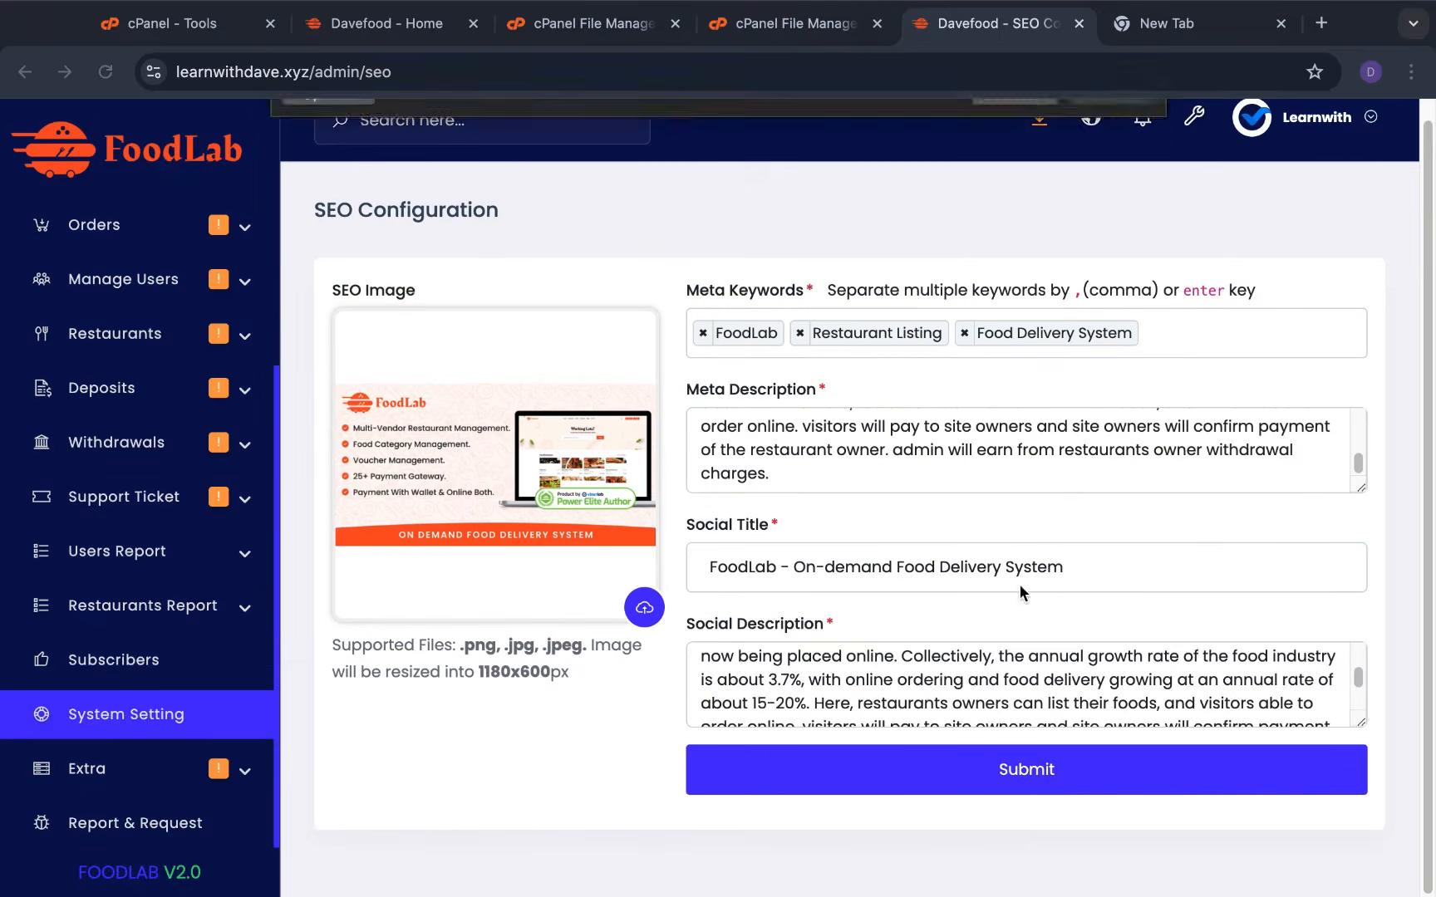
From System Settings, open Manage Pages and edit the HOME page's sections
click(197, 715)
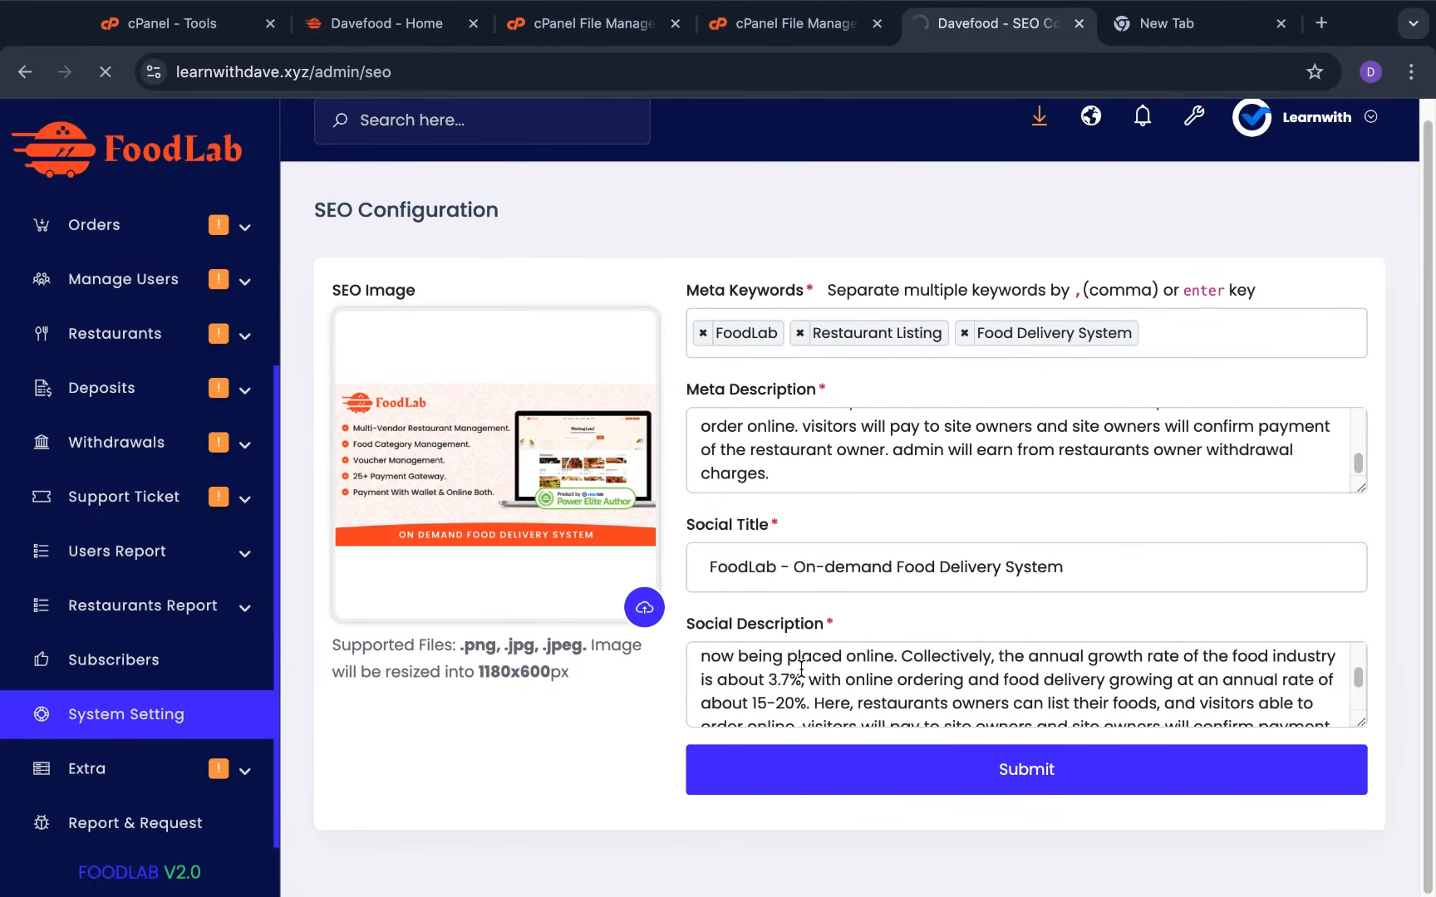
scroll(801, 680, down, 8)
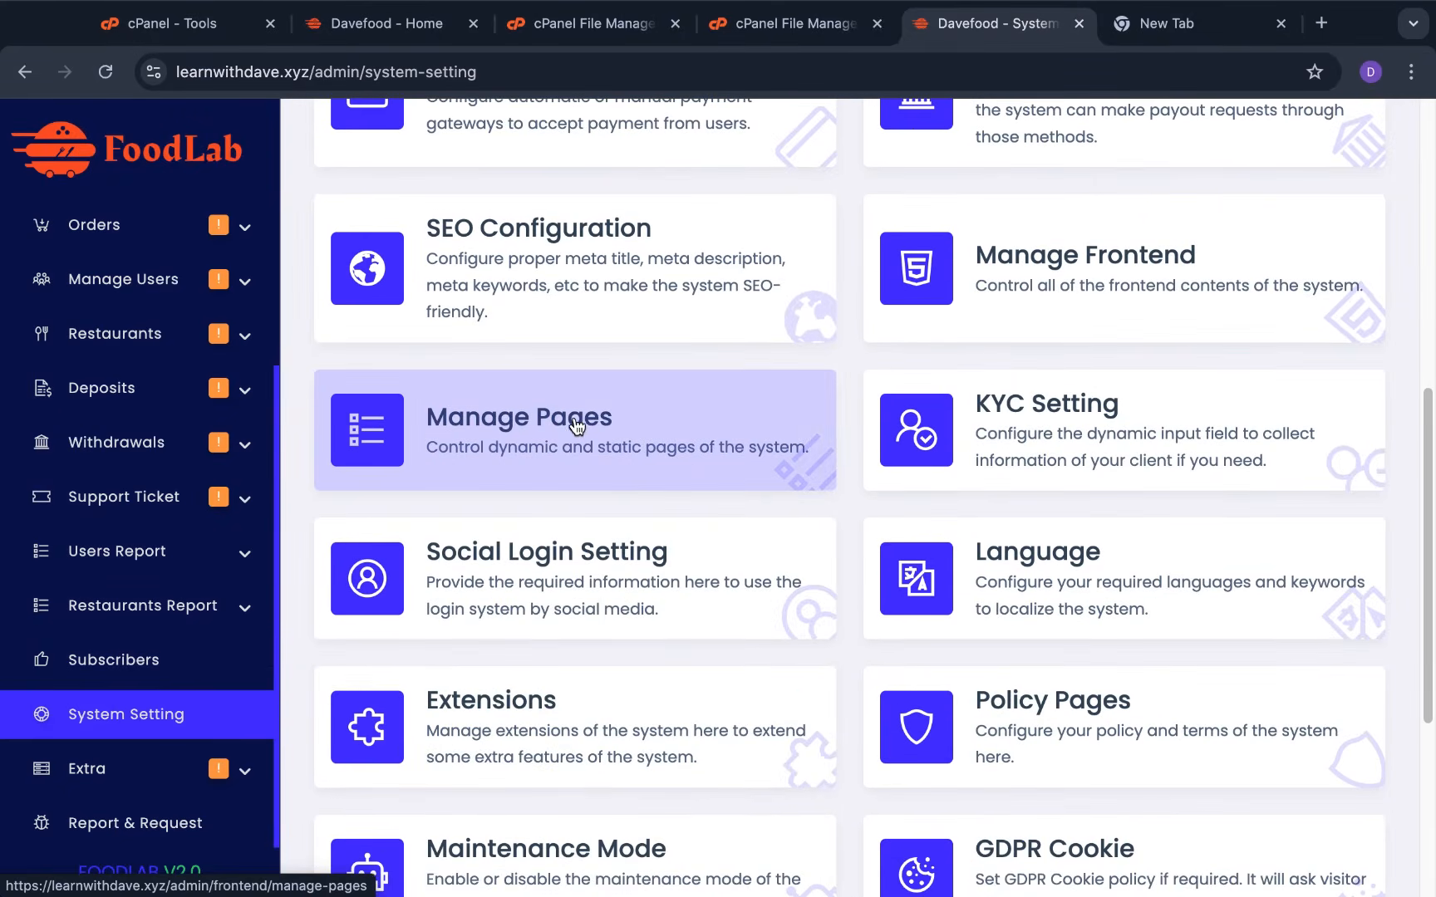
click(579, 425)
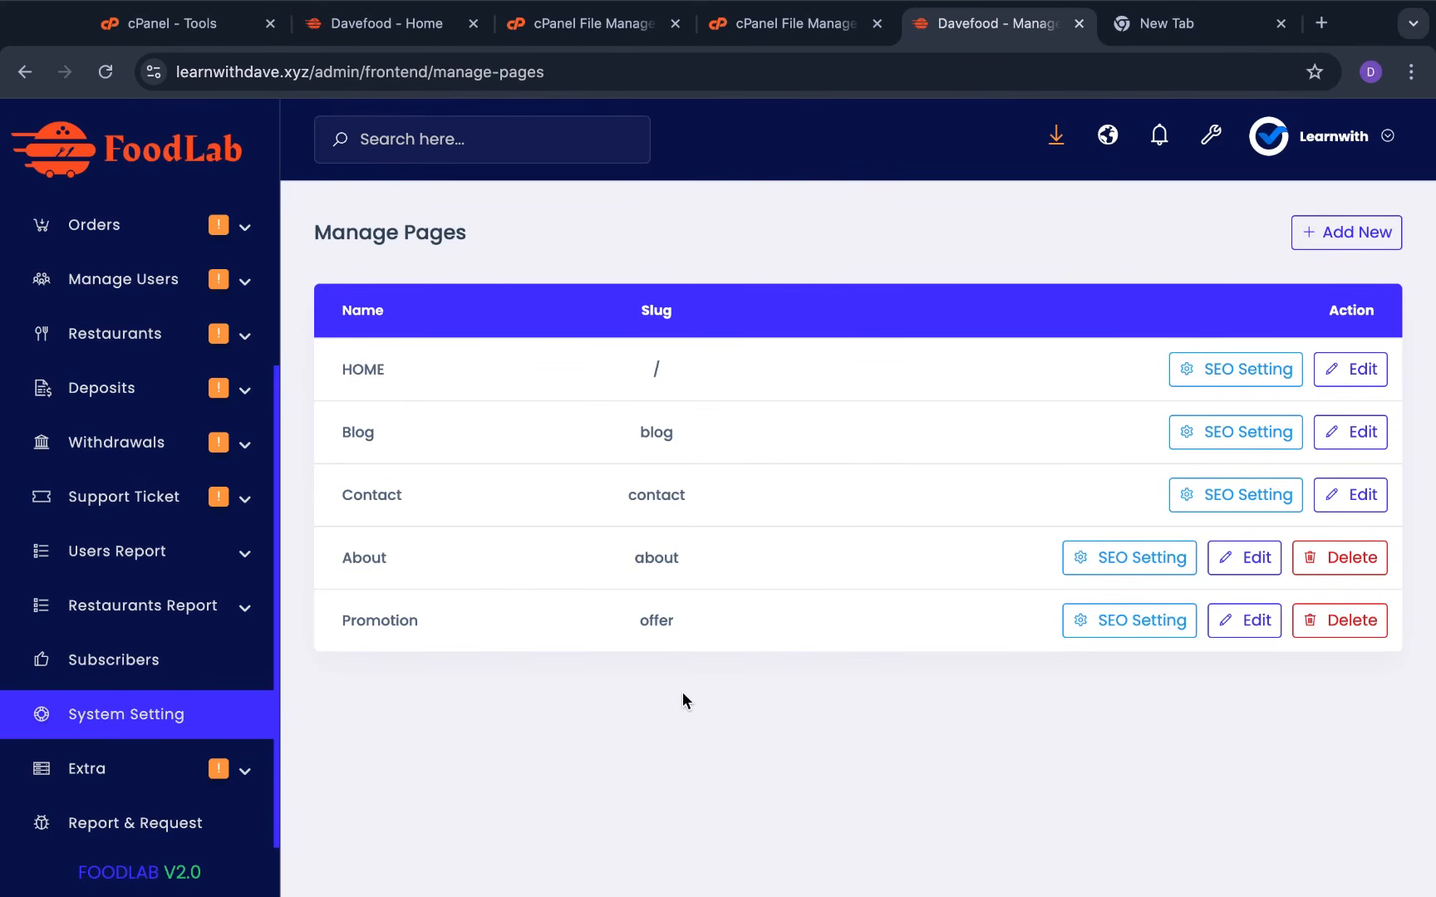
click(1354, 369)
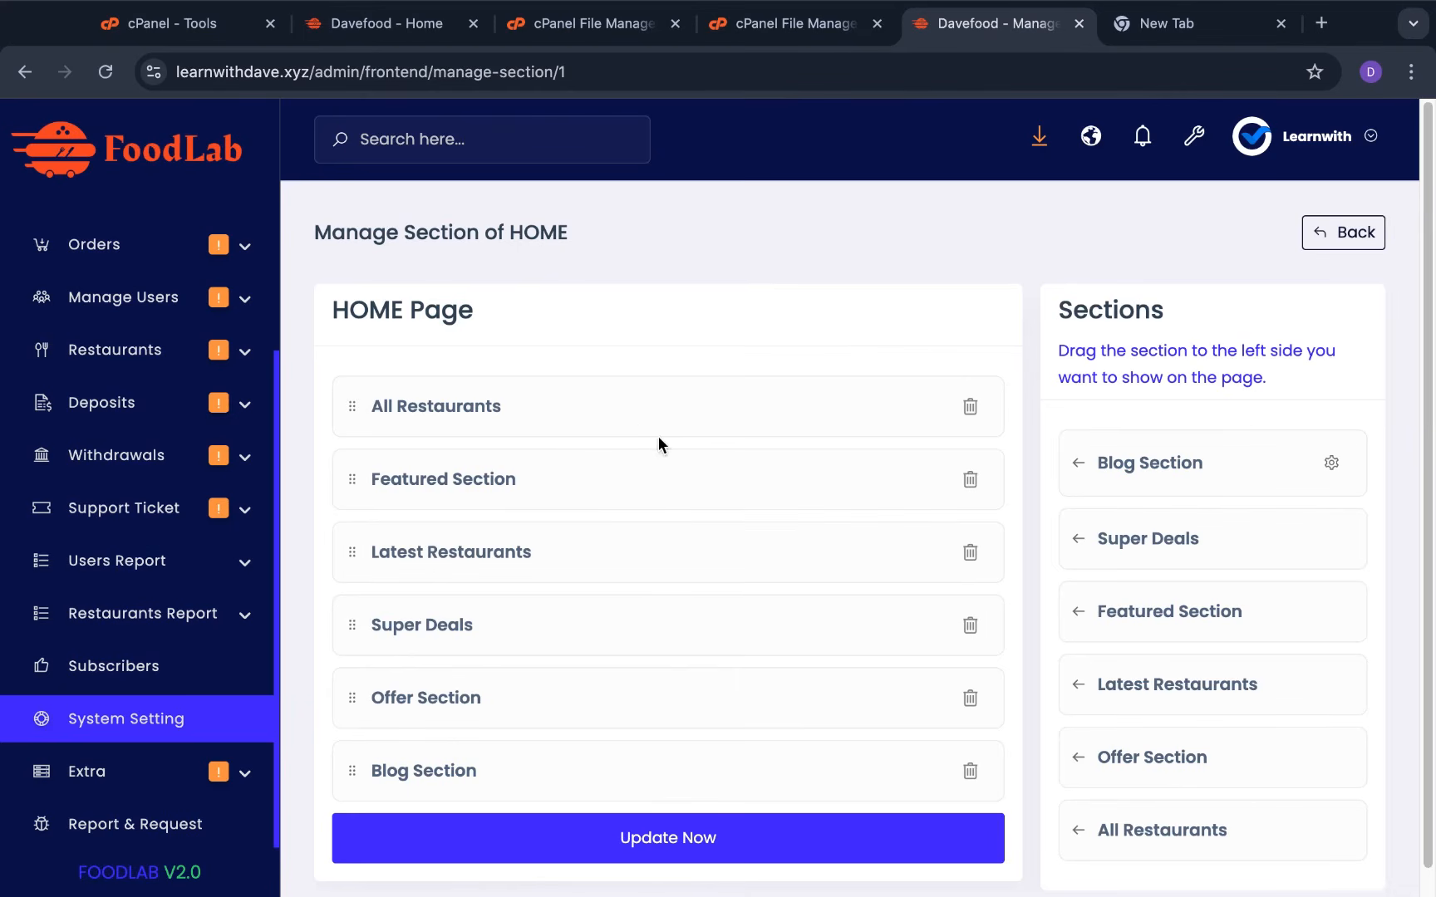
Look over the sections on the live Davefood homepage
mouse_move(372, 7)
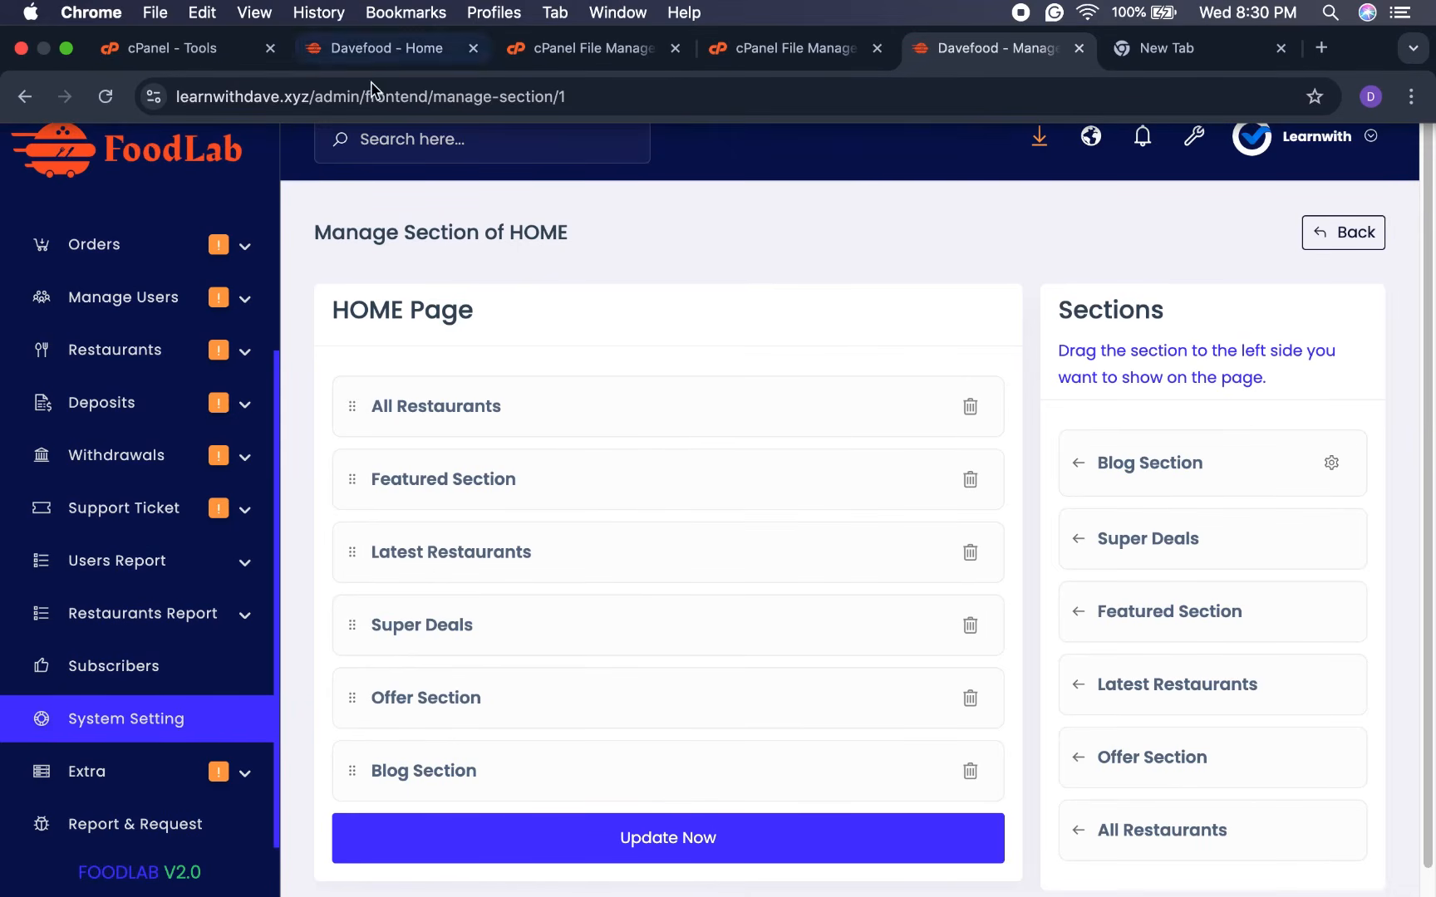
click(387, 49)
scroll(54, 550, down, 2)
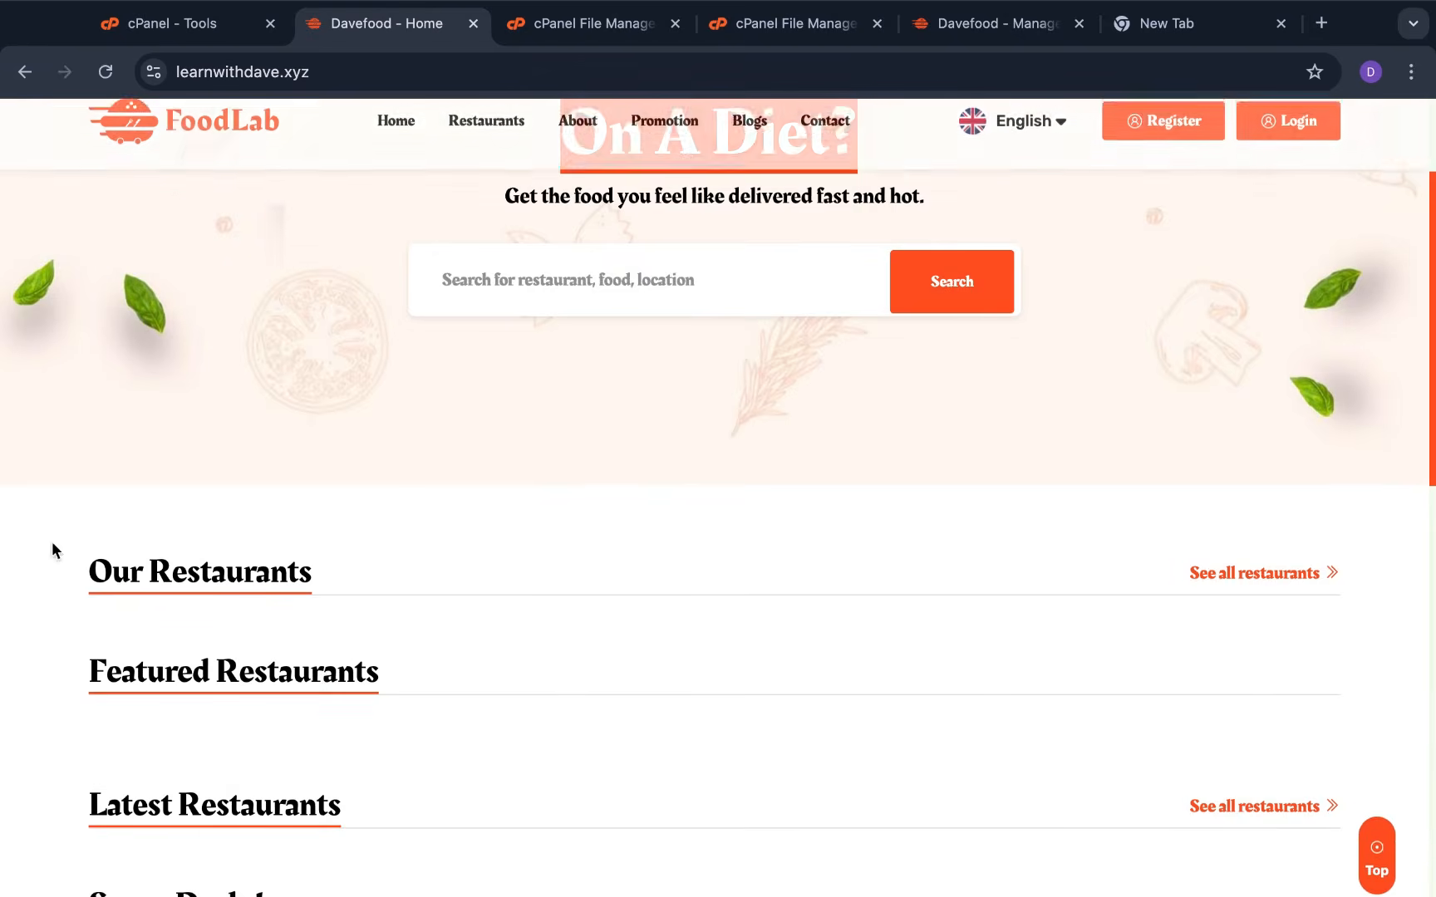
scroll(718, 781, down, 3)
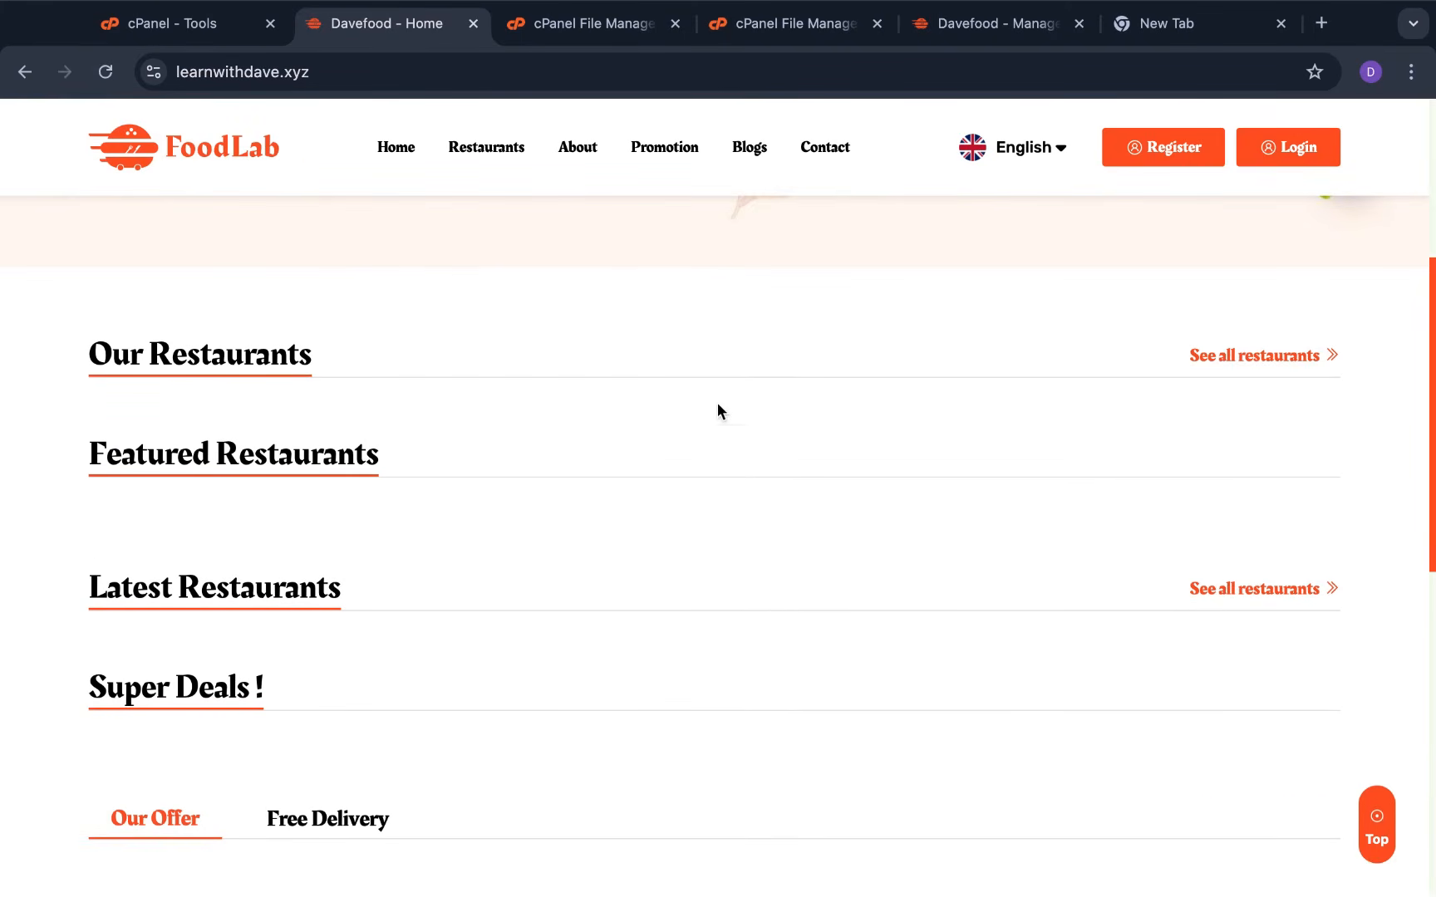
Delete the Blog Section from the HOME page layout and save with Update Now
click(984, 27)
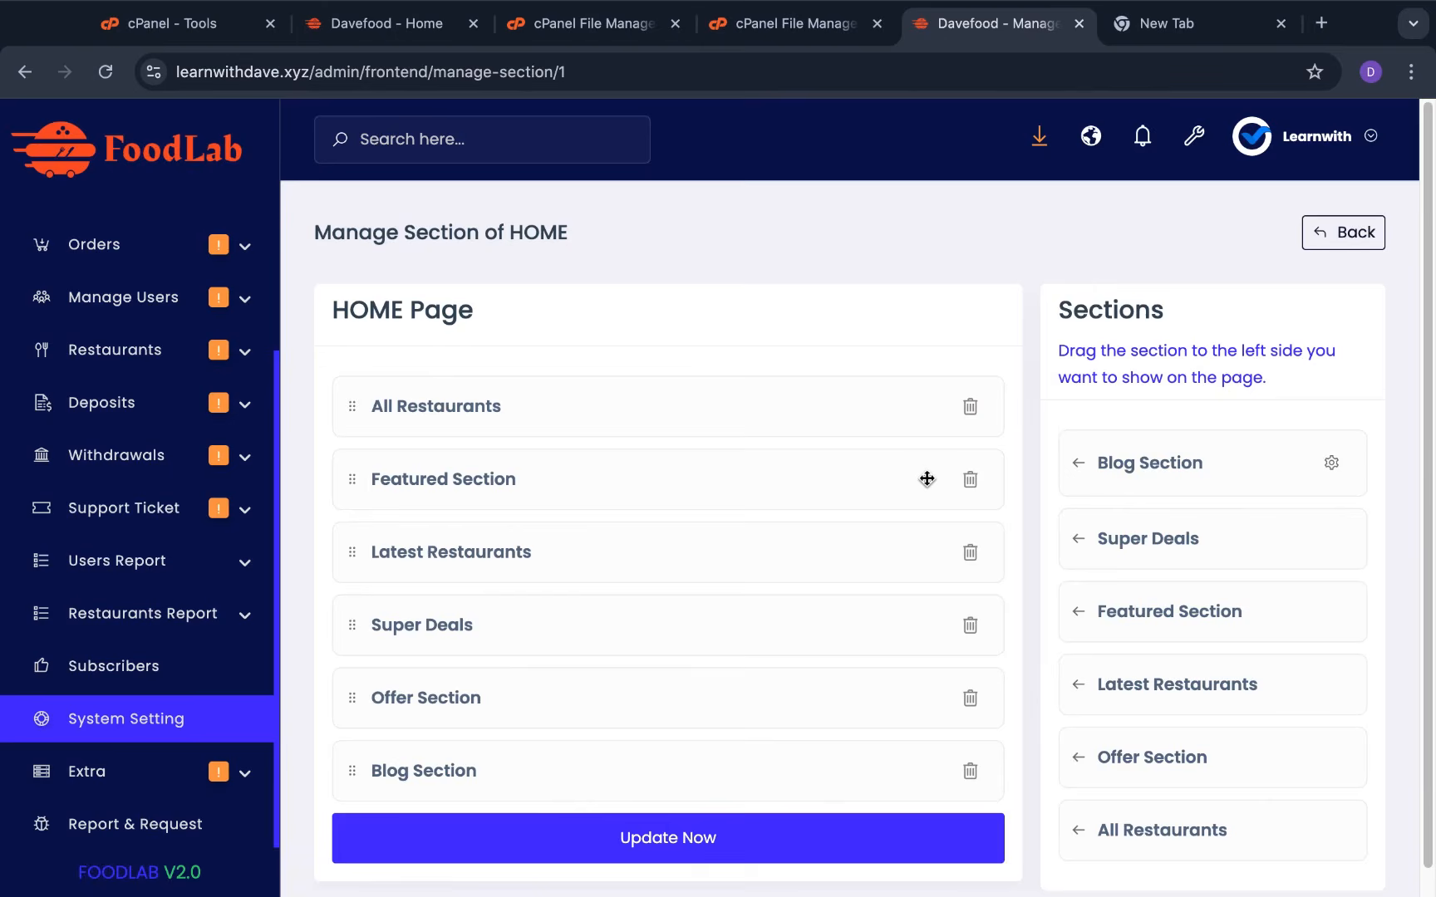
scroll(936, 471, down, 1)
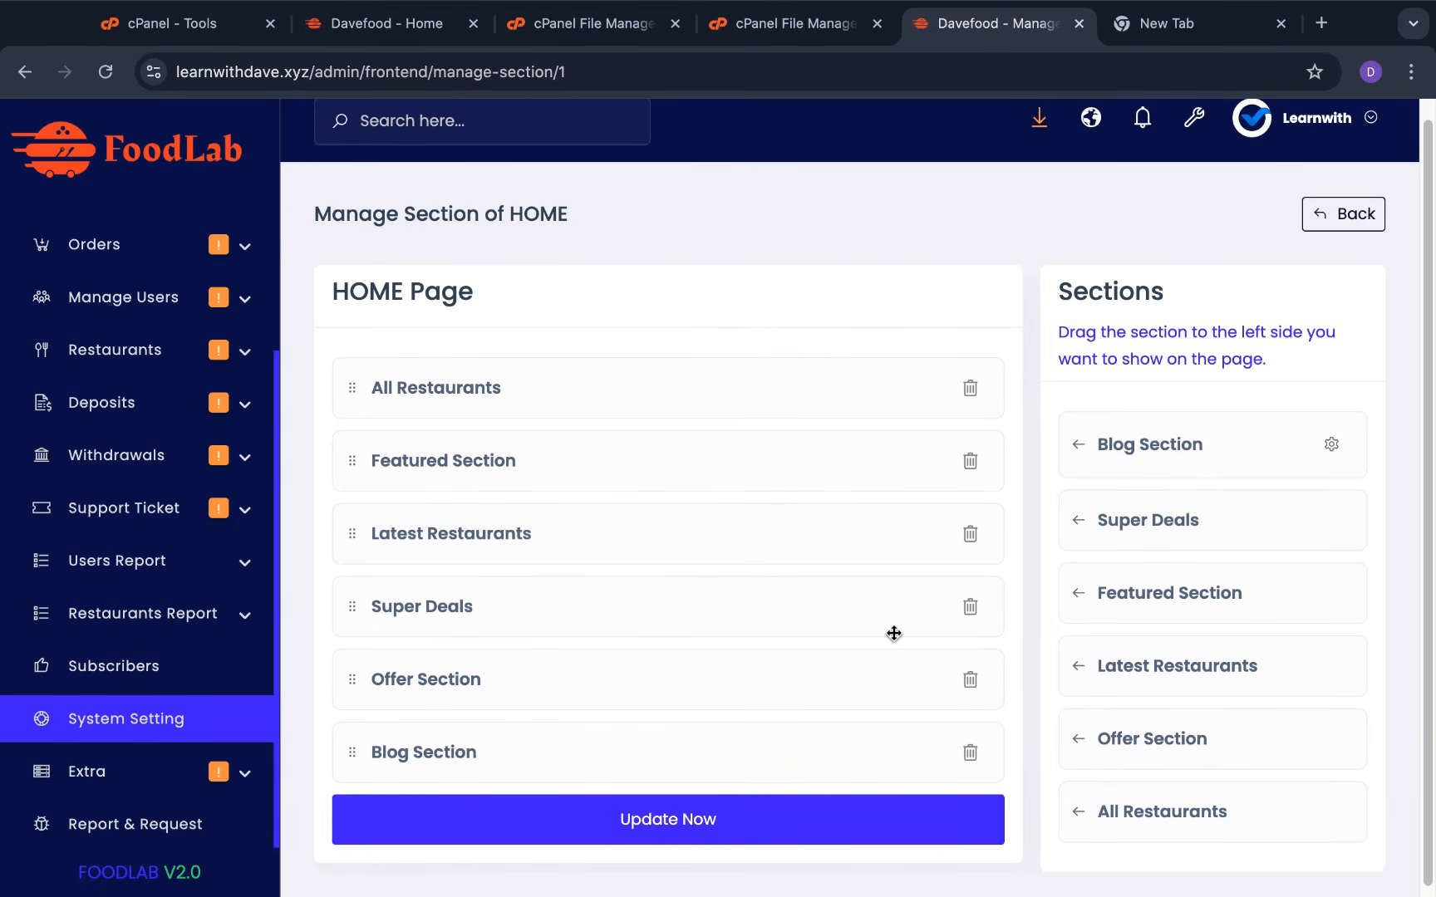
click(971, 753)
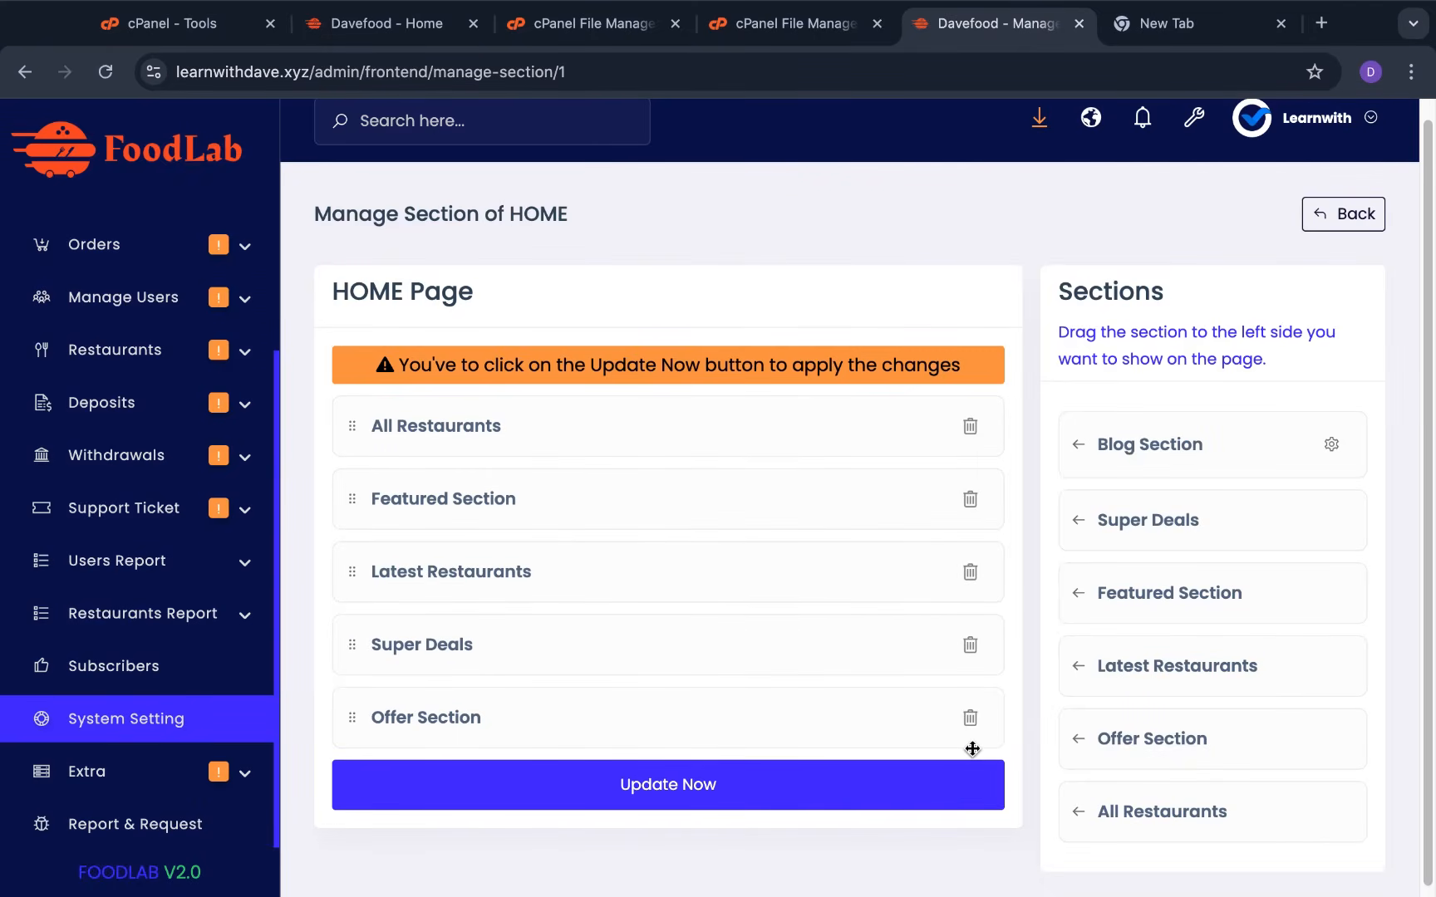
click(844, 790)
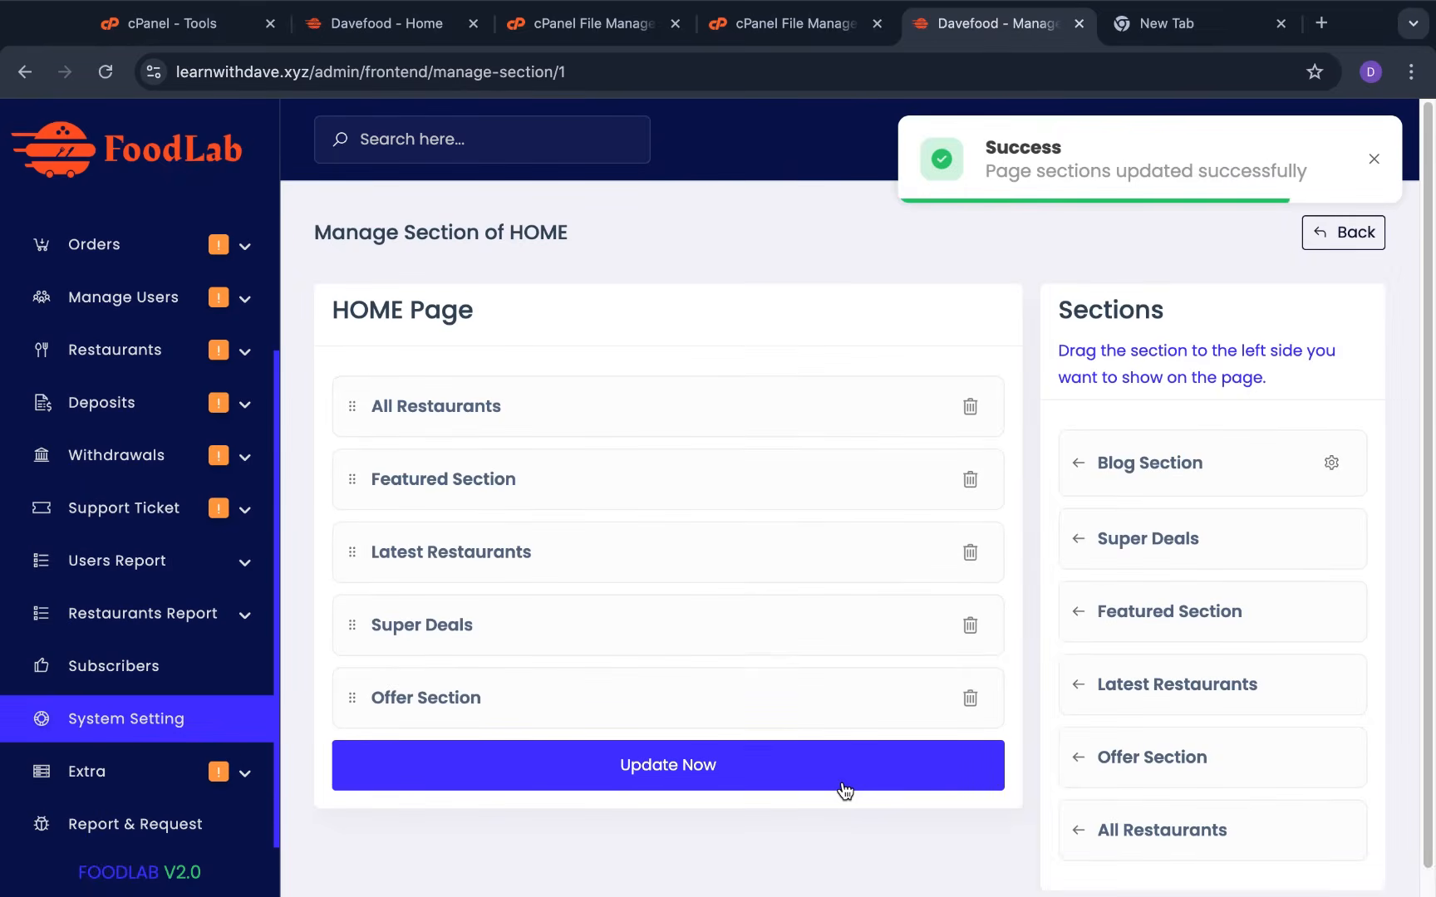
Reload the live homepage, confirm Latest Blogs is gone, and return to the Manage tab
click(386, 24)
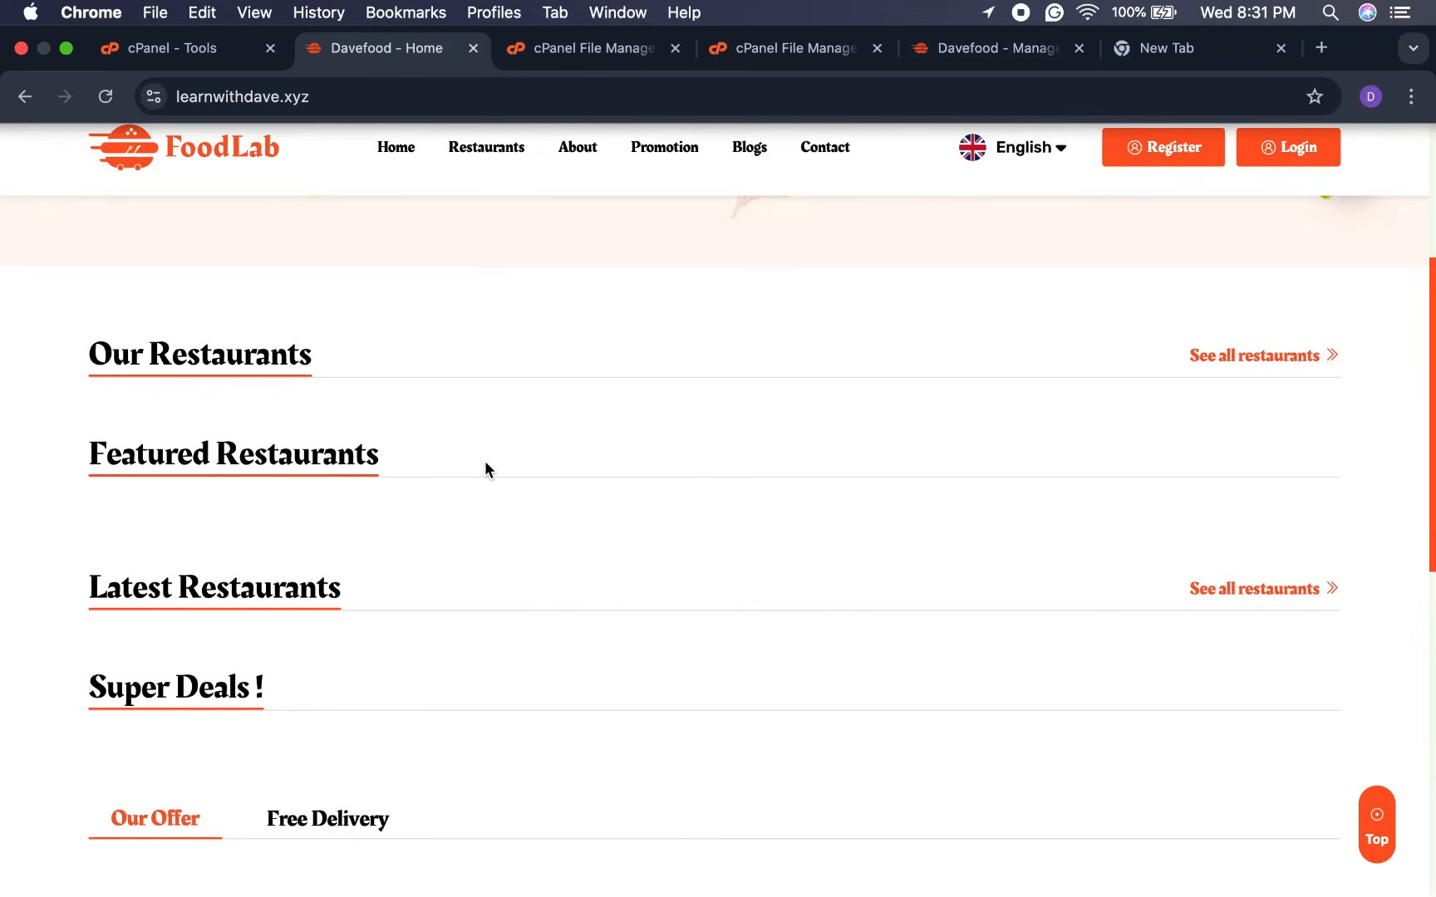
scroll(485, 464, down, 4)
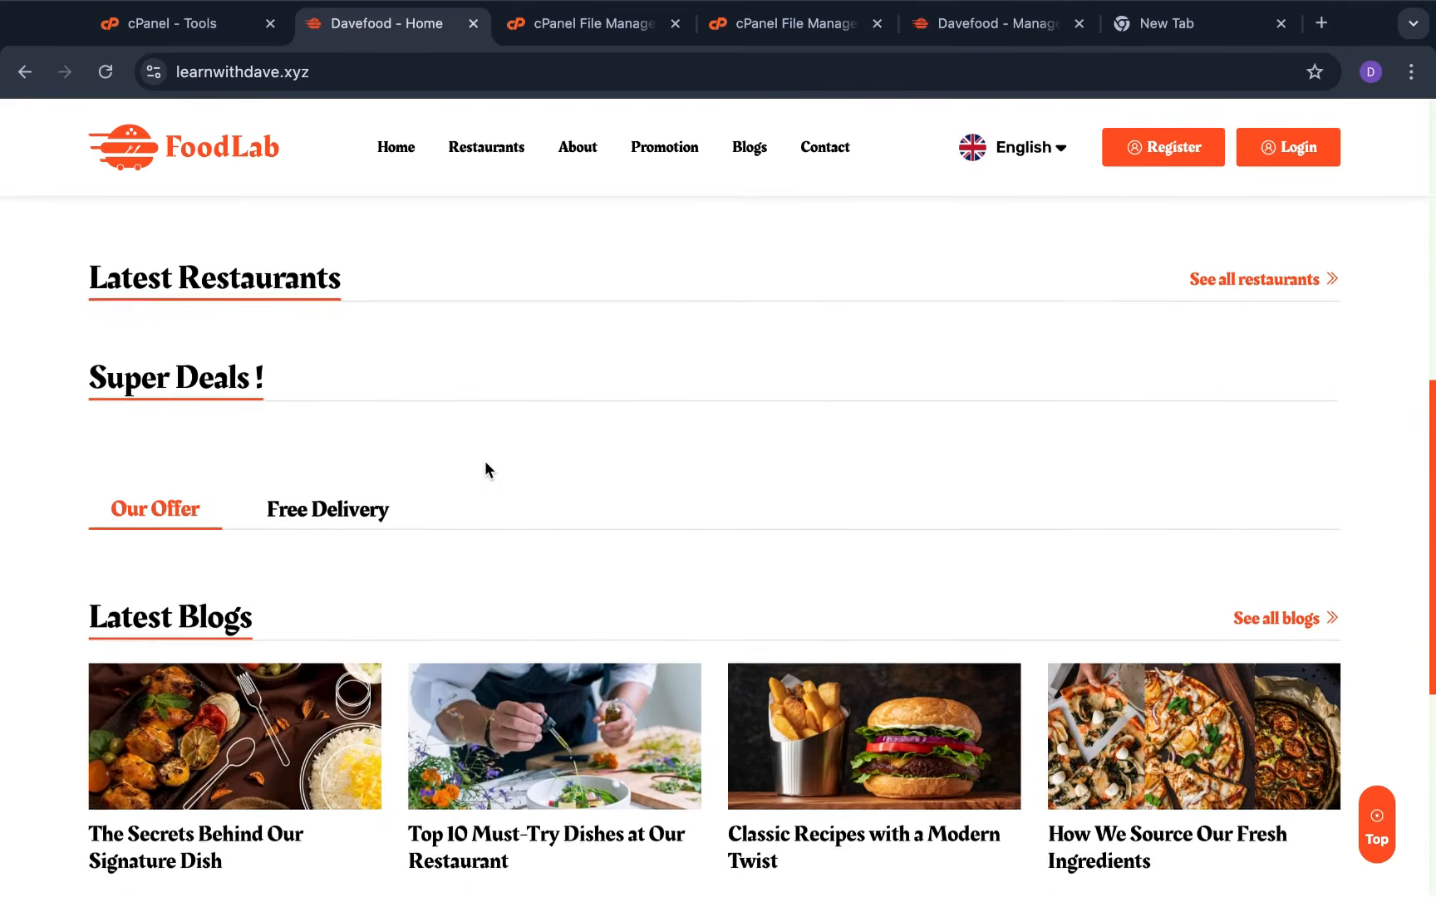
scroll(484, 460, down, 6)
scroll(489, 448, up, 7)
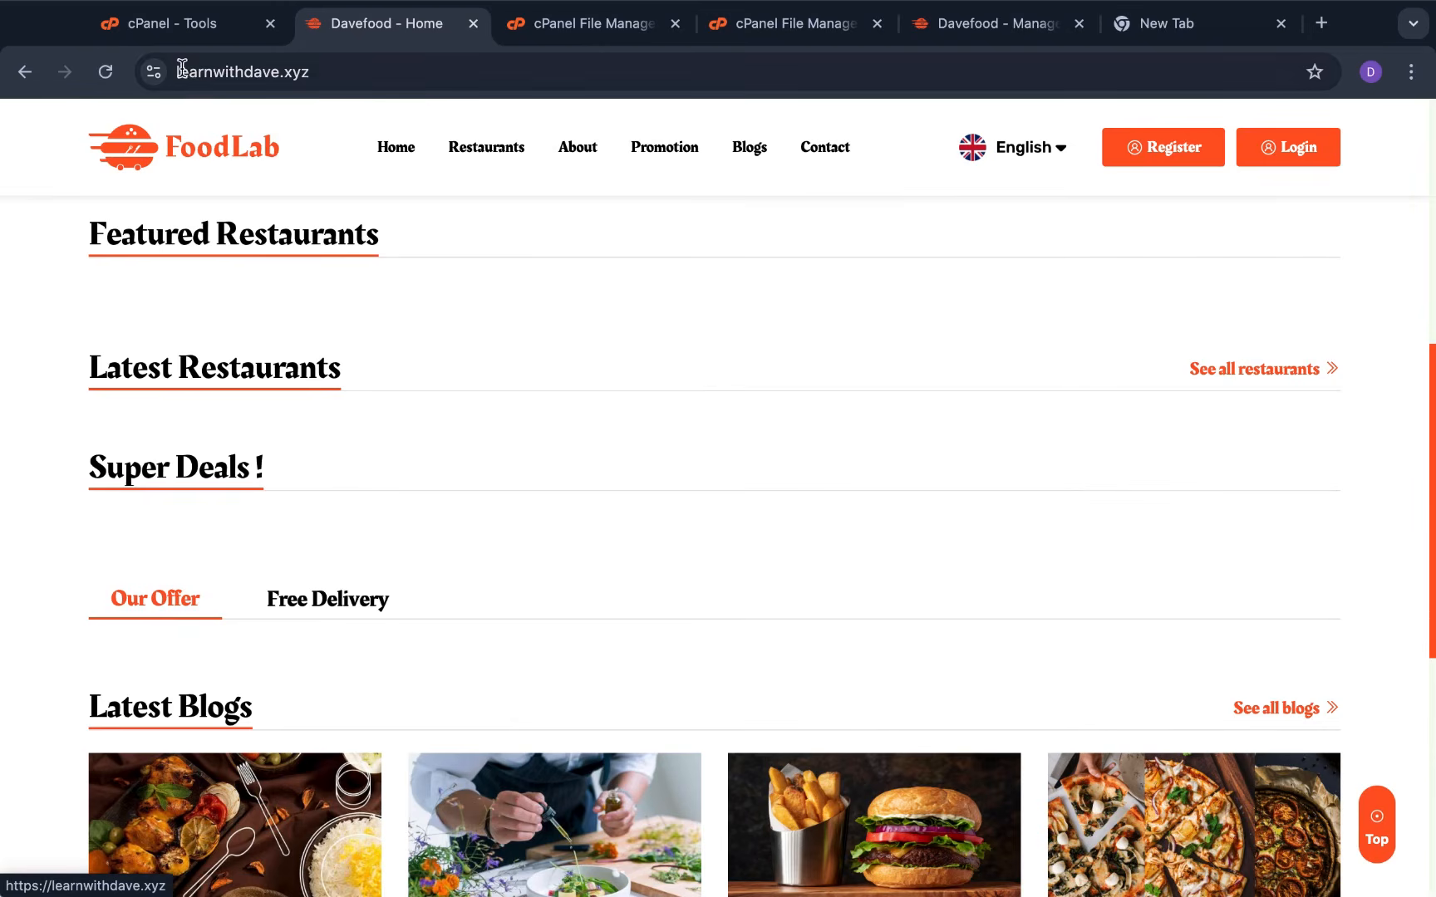
click(108, 73)
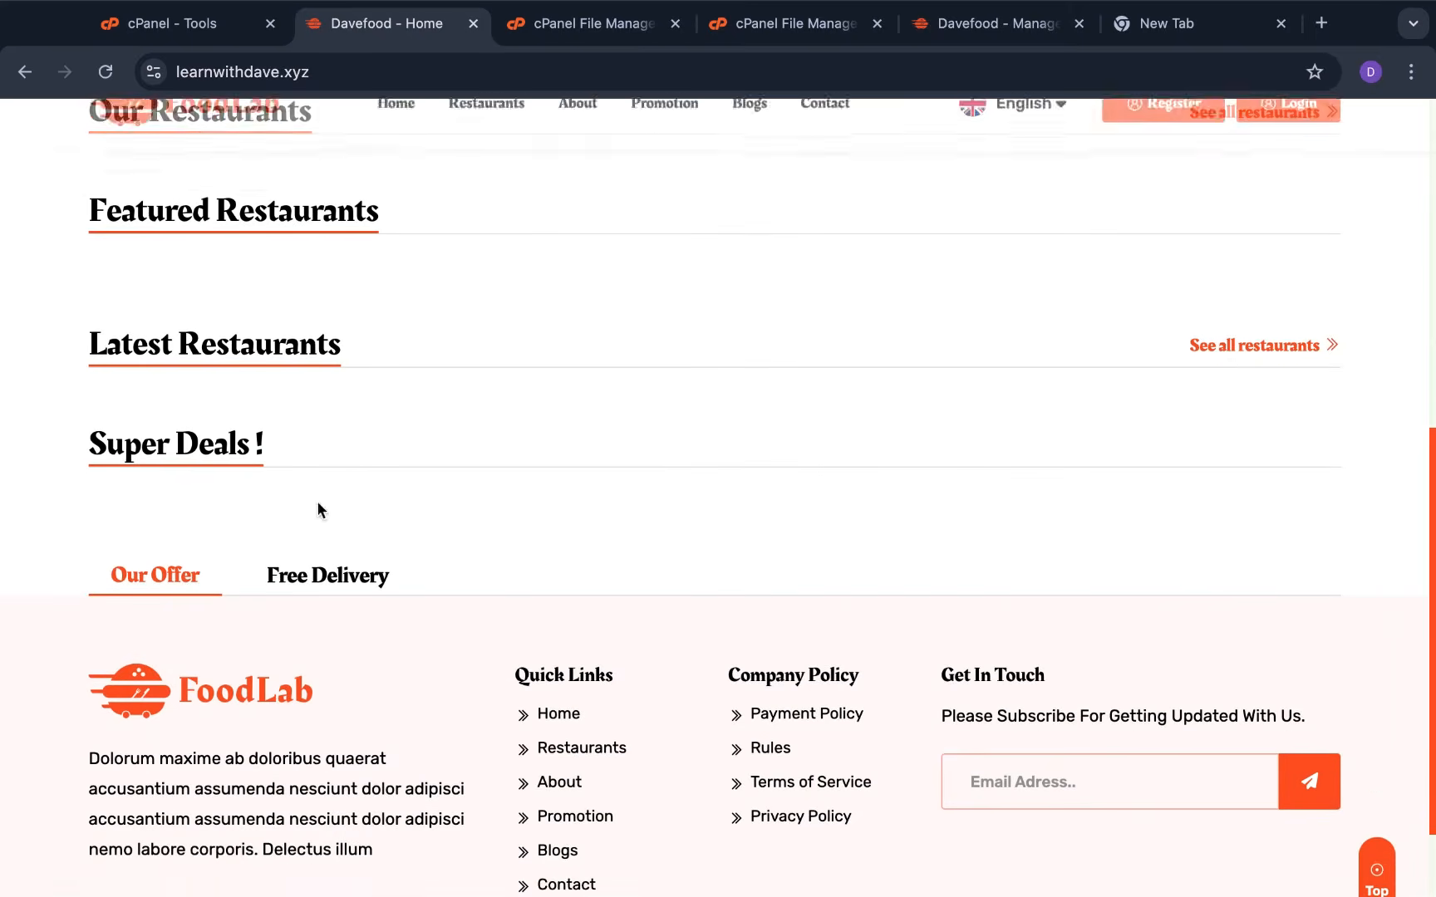
scroll(769, 631, down, 2)
scroll(777, 669, up, 5)
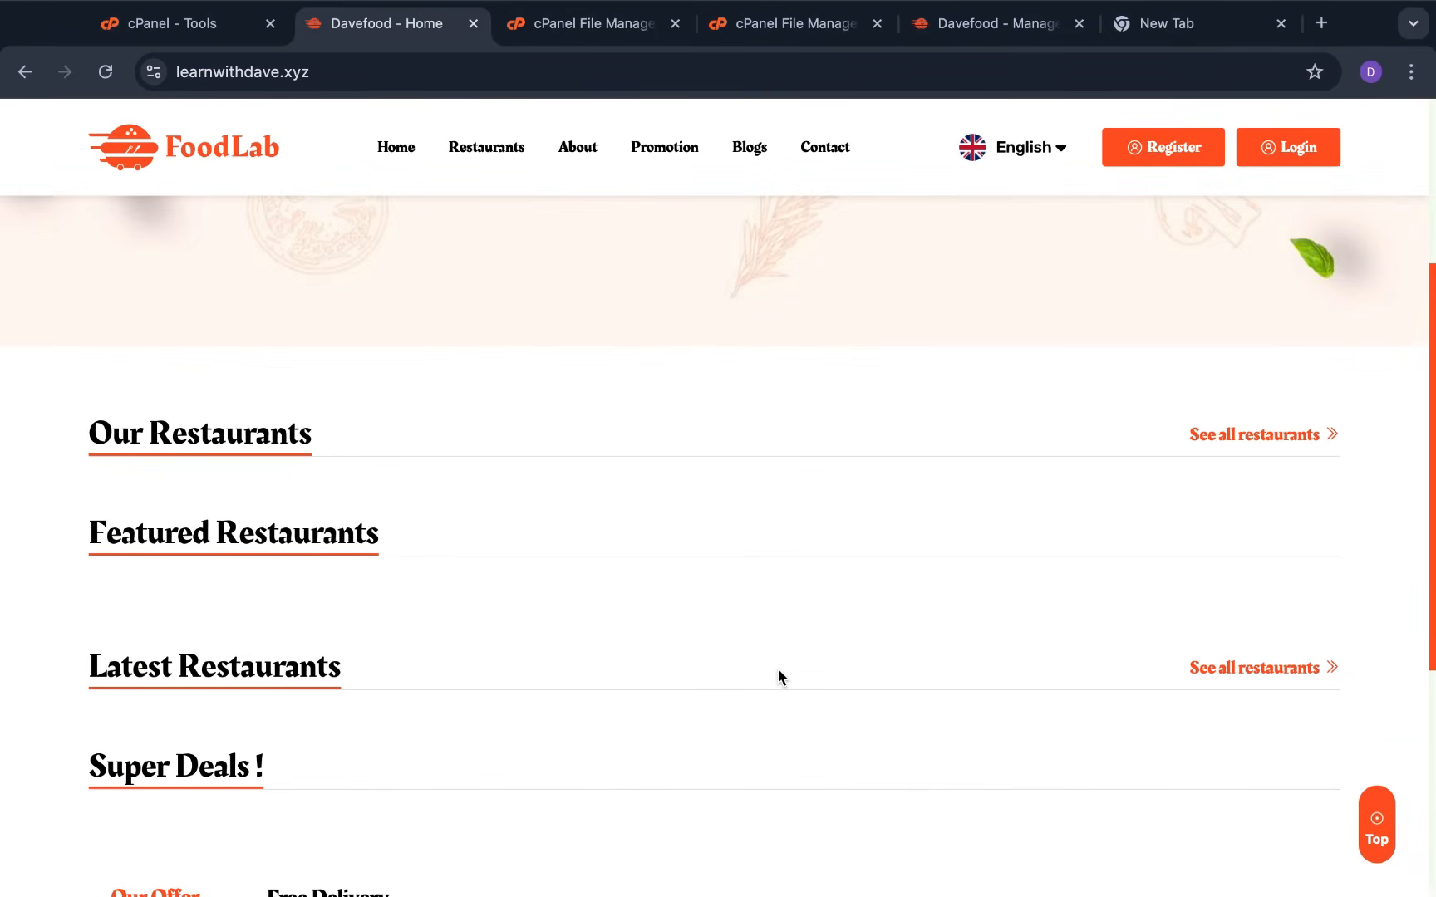
scroll(707, 671, down, 1)
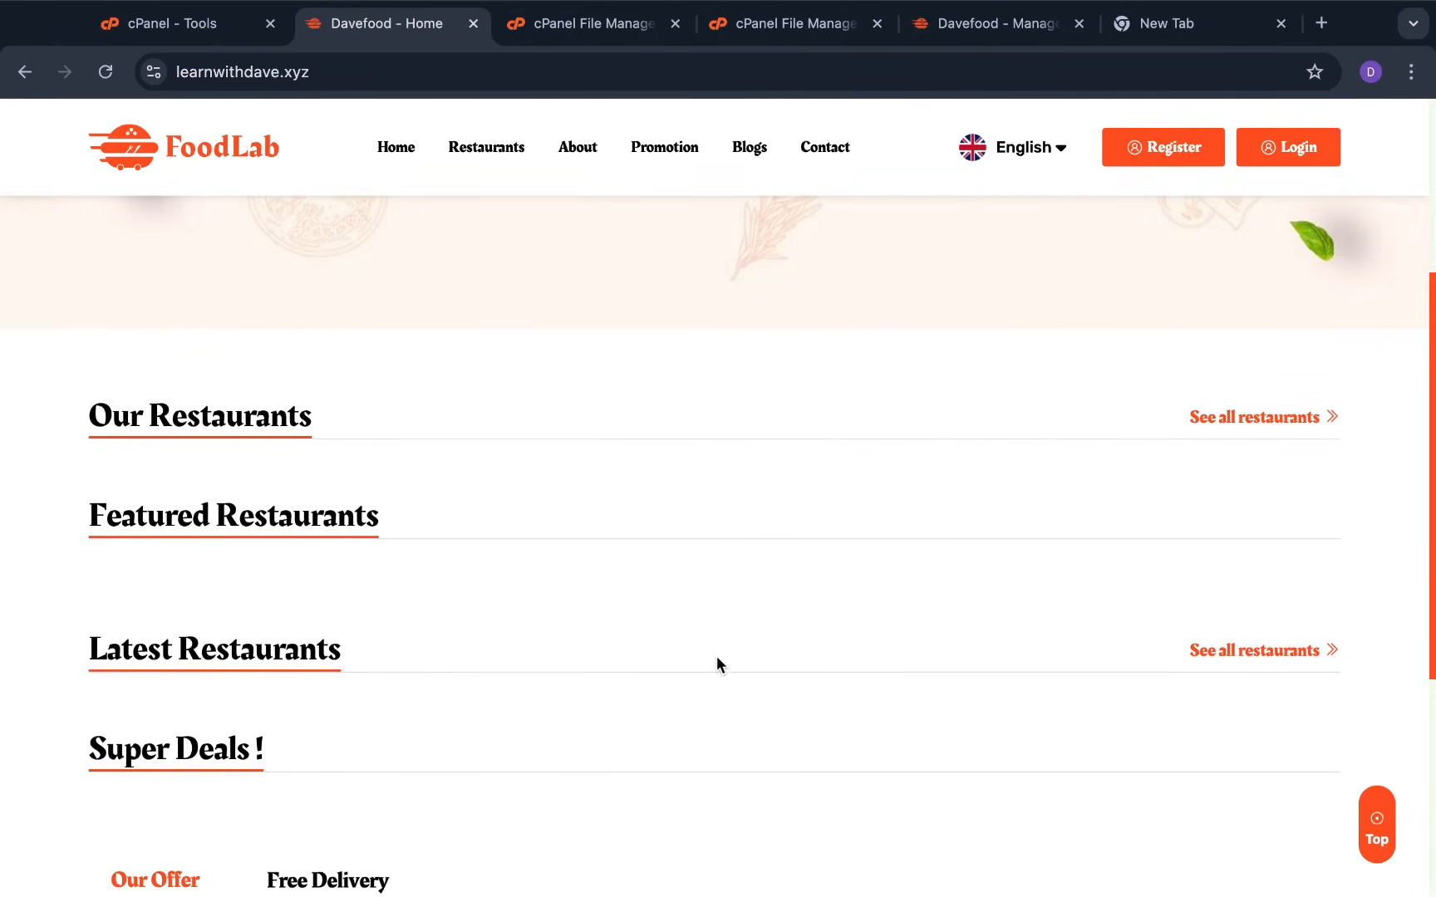
scroll(717, 655, down, 5)
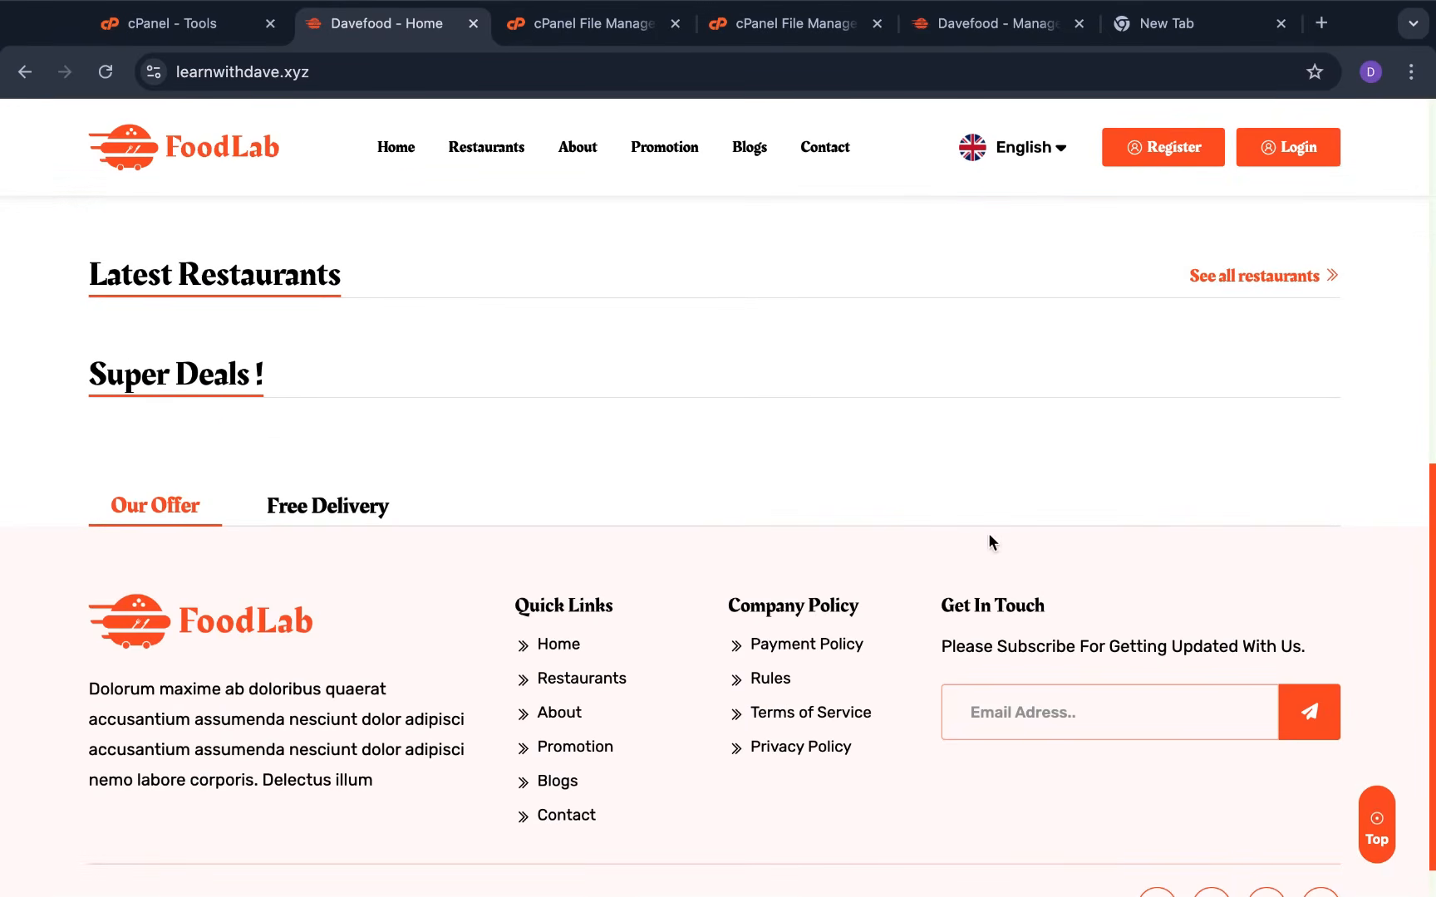
scroll(994, 540, up, 5)
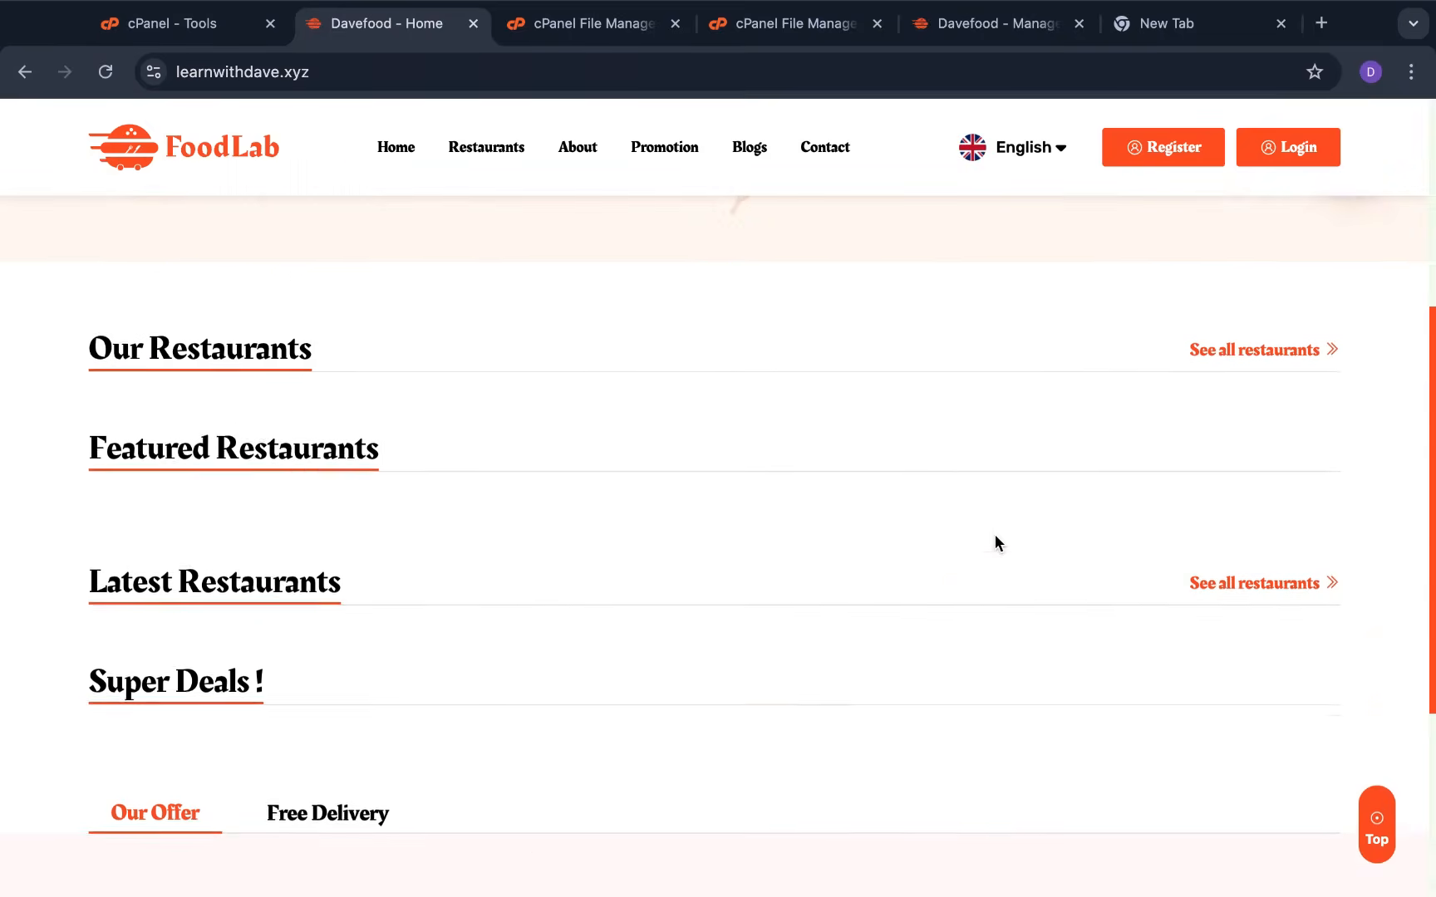
click(1020, 20)
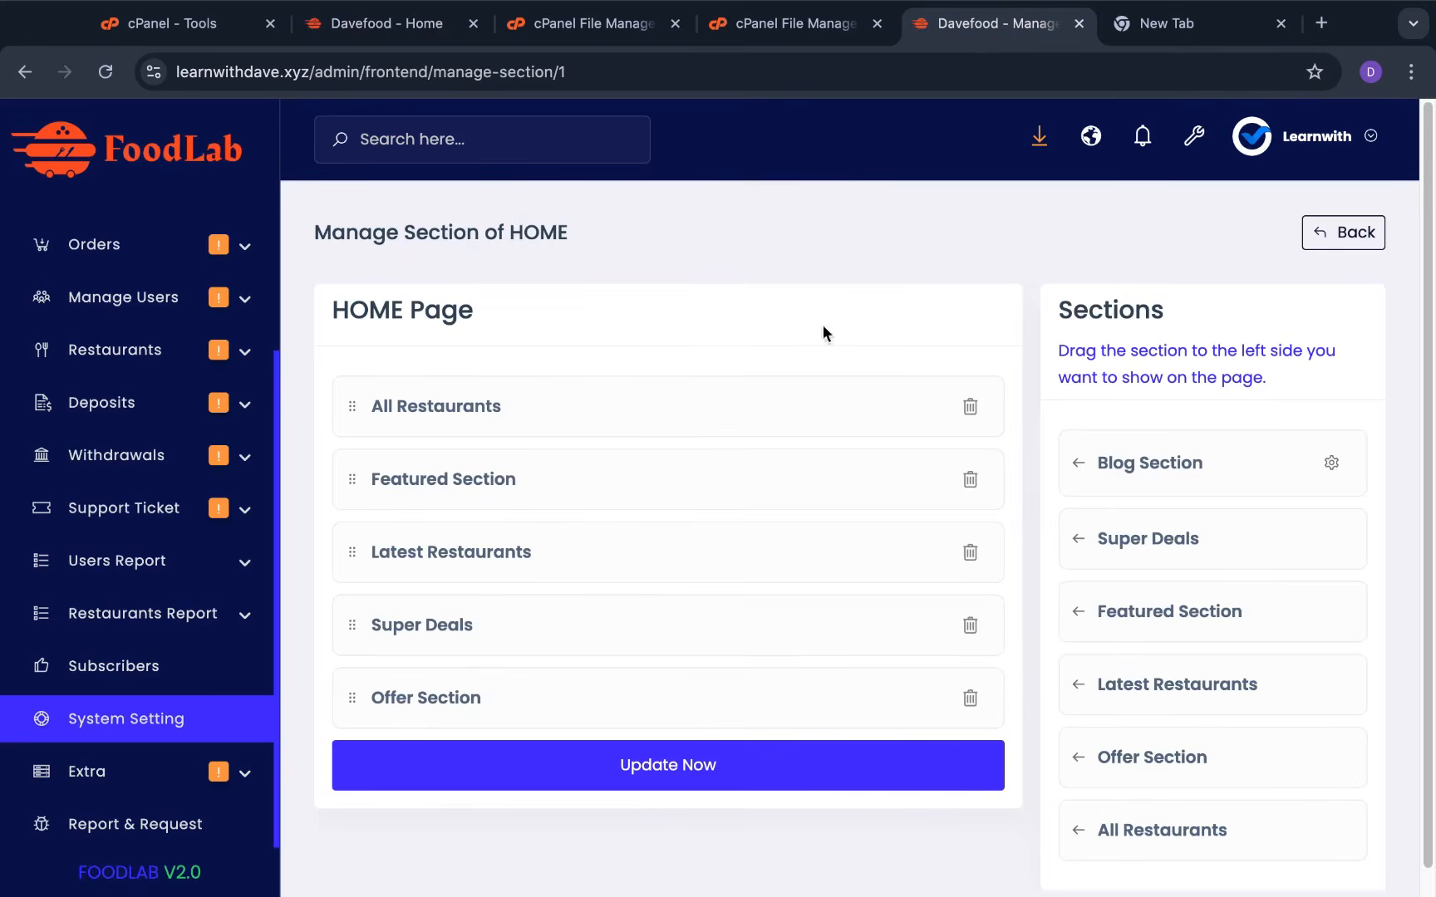
Open the Blog Section's list of posts and look through it
scroll(627, 597, down, 1)
scroll(627, 598, up, 1)
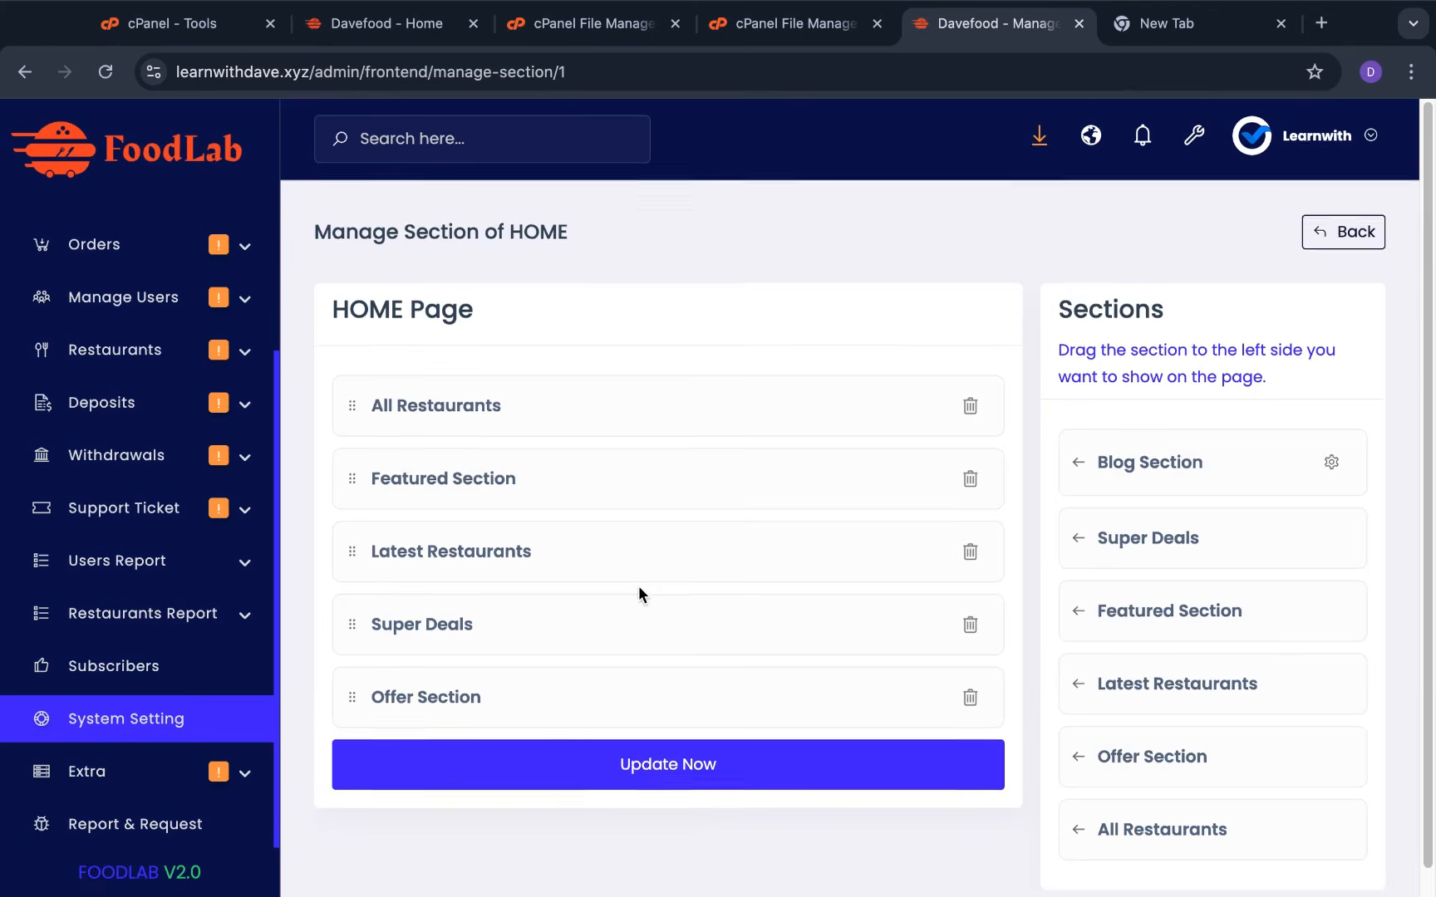
scroll(638, 586, down, 1)
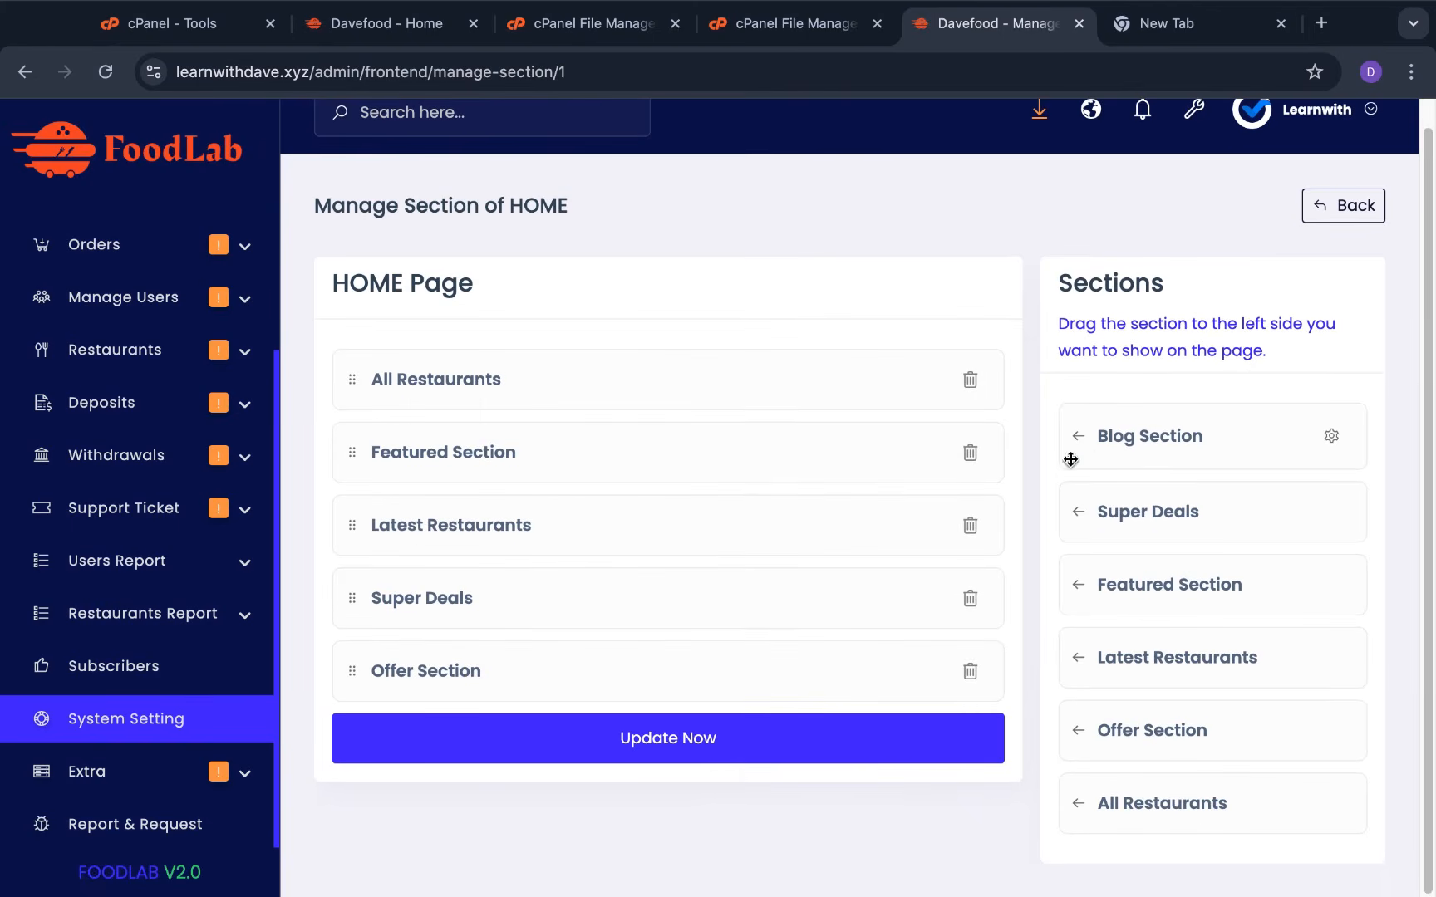
click(1334, 440)
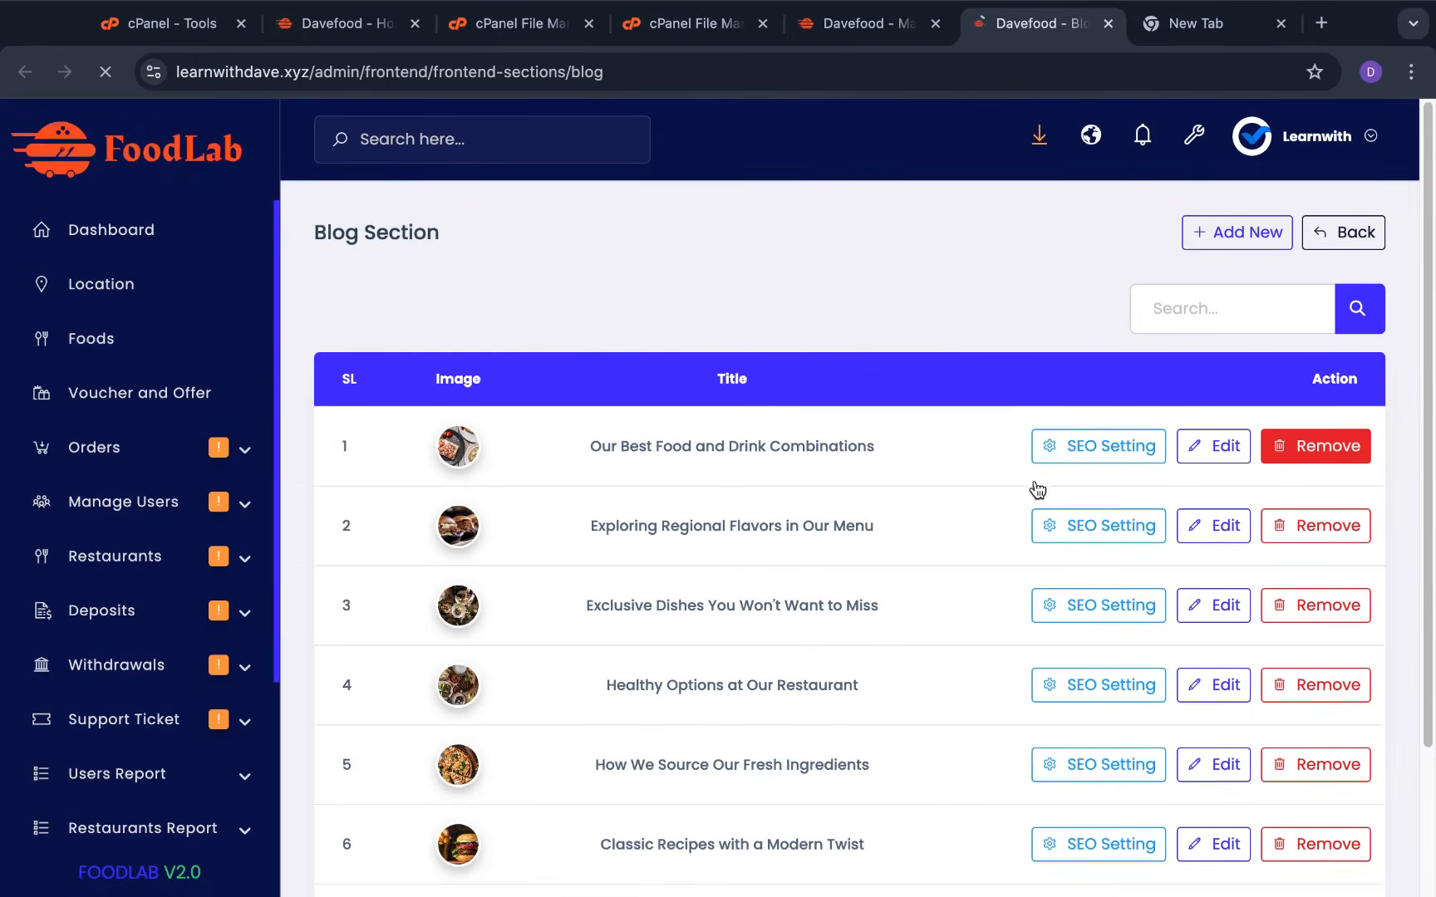
scroll(677, 509, down, 2)
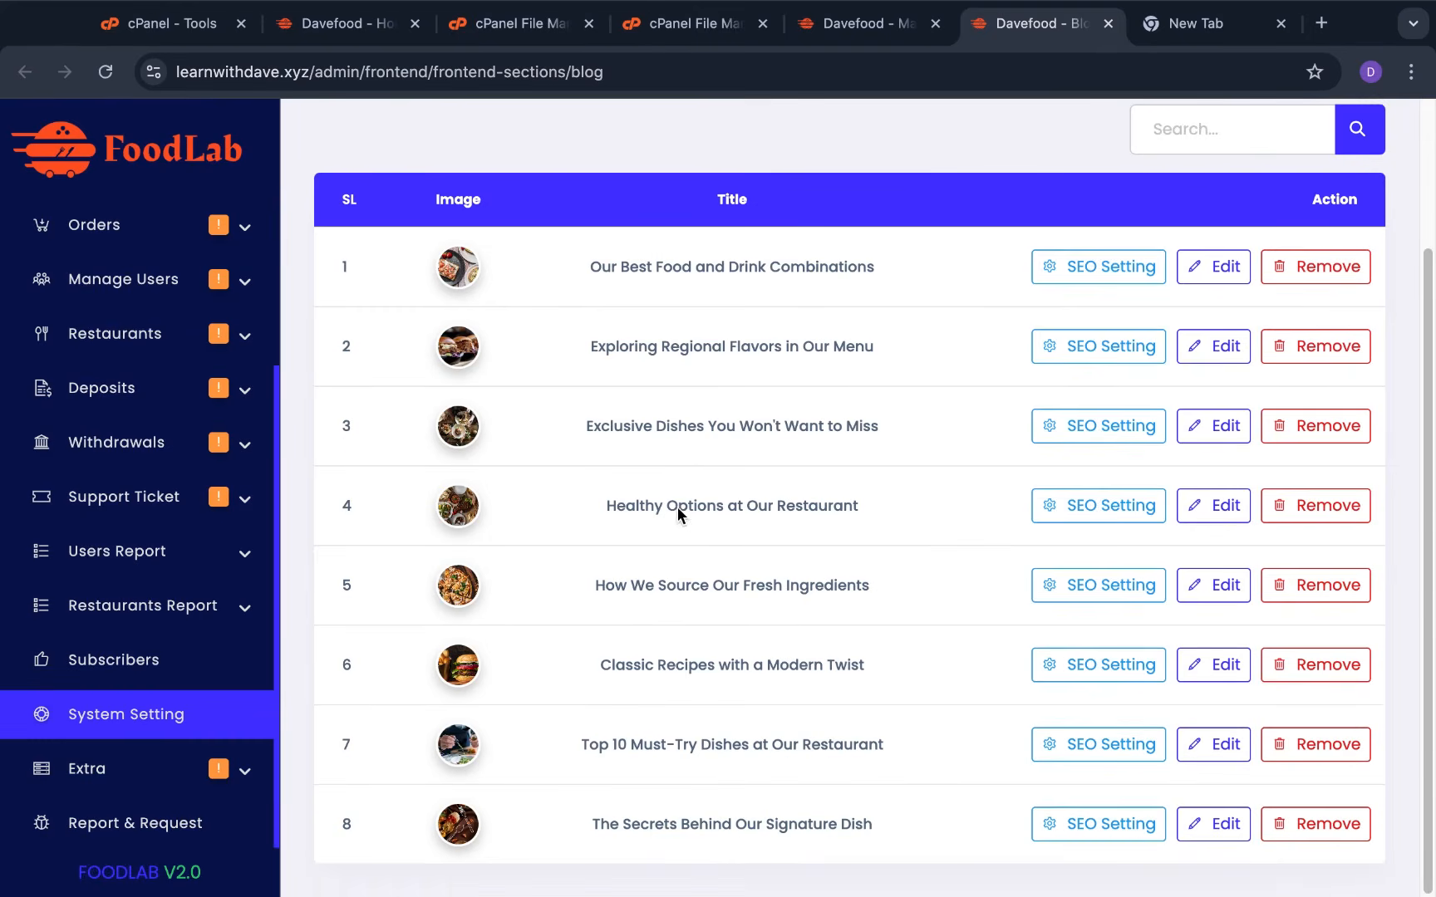
scroll(702, 506, up, 2)
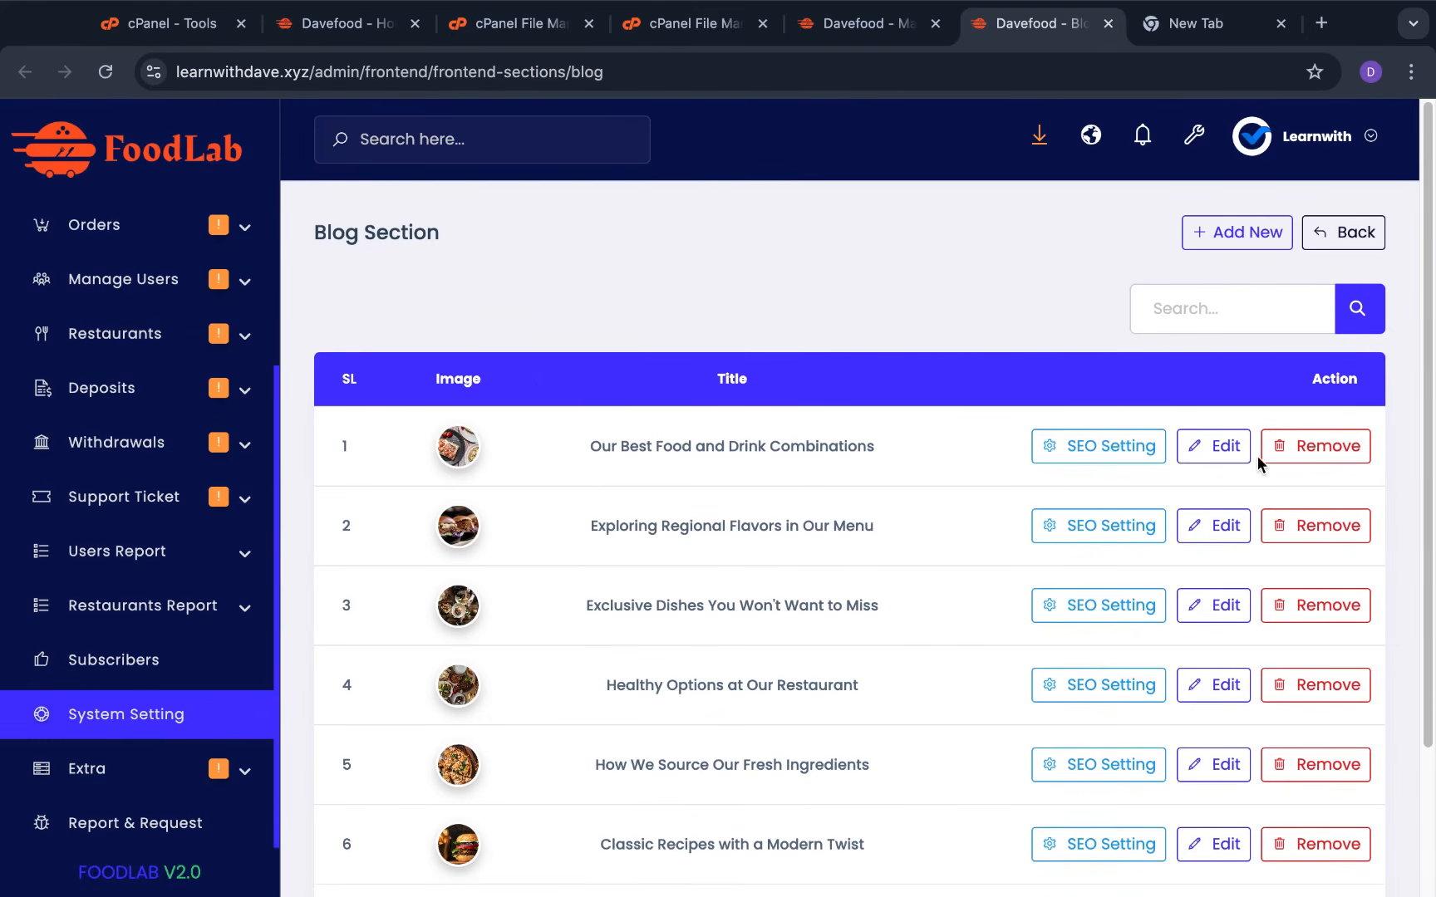
Inspect the first blog post, then back out to Manage Frontend Content
click(1223, 450)
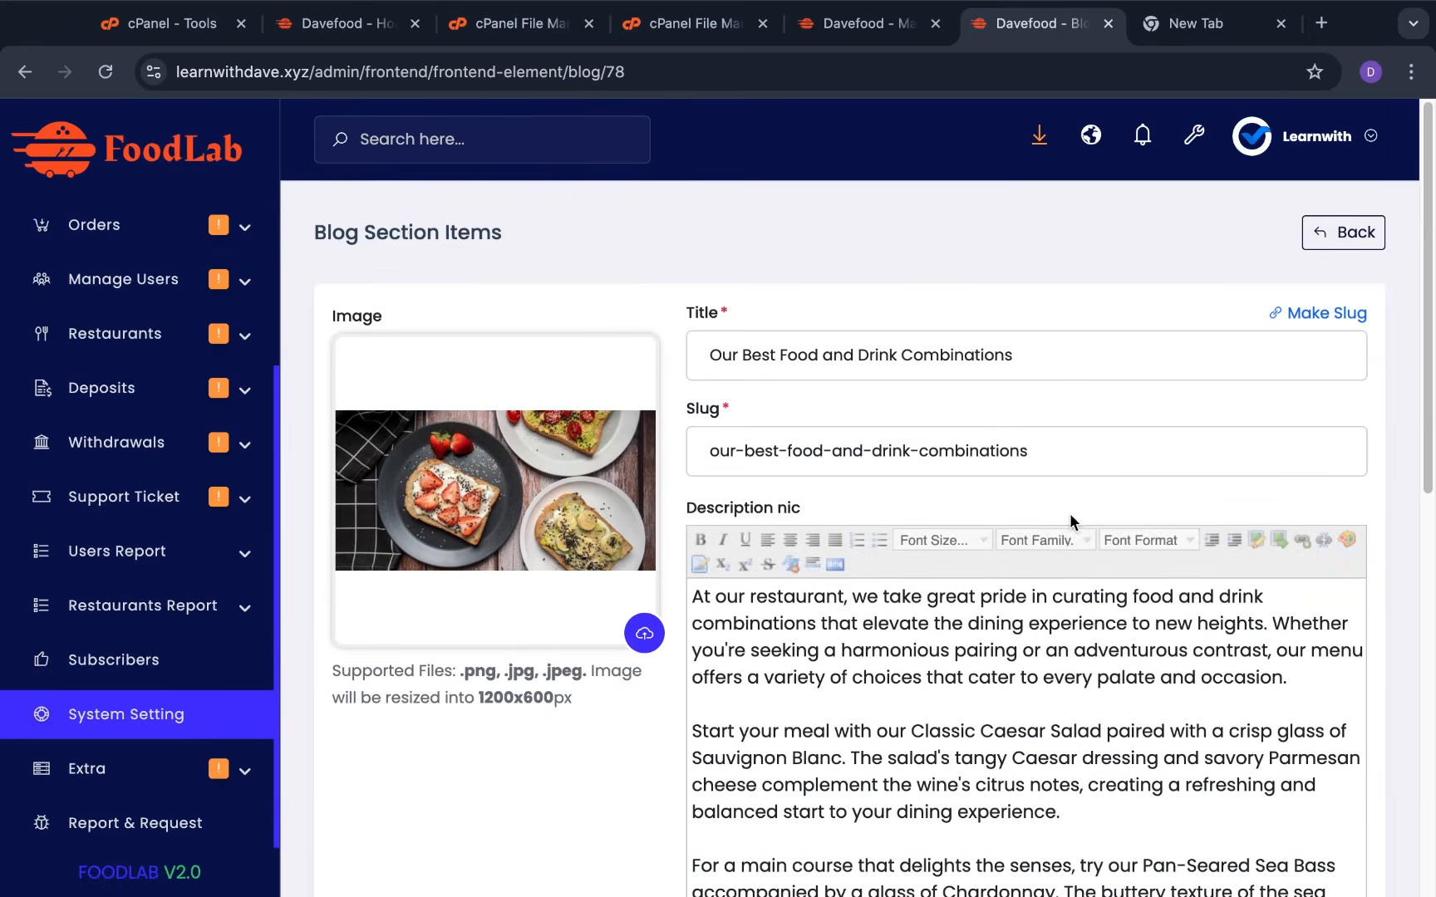
scroll(1069, 513, down, 8)
scroll(916, 492, up, 8)
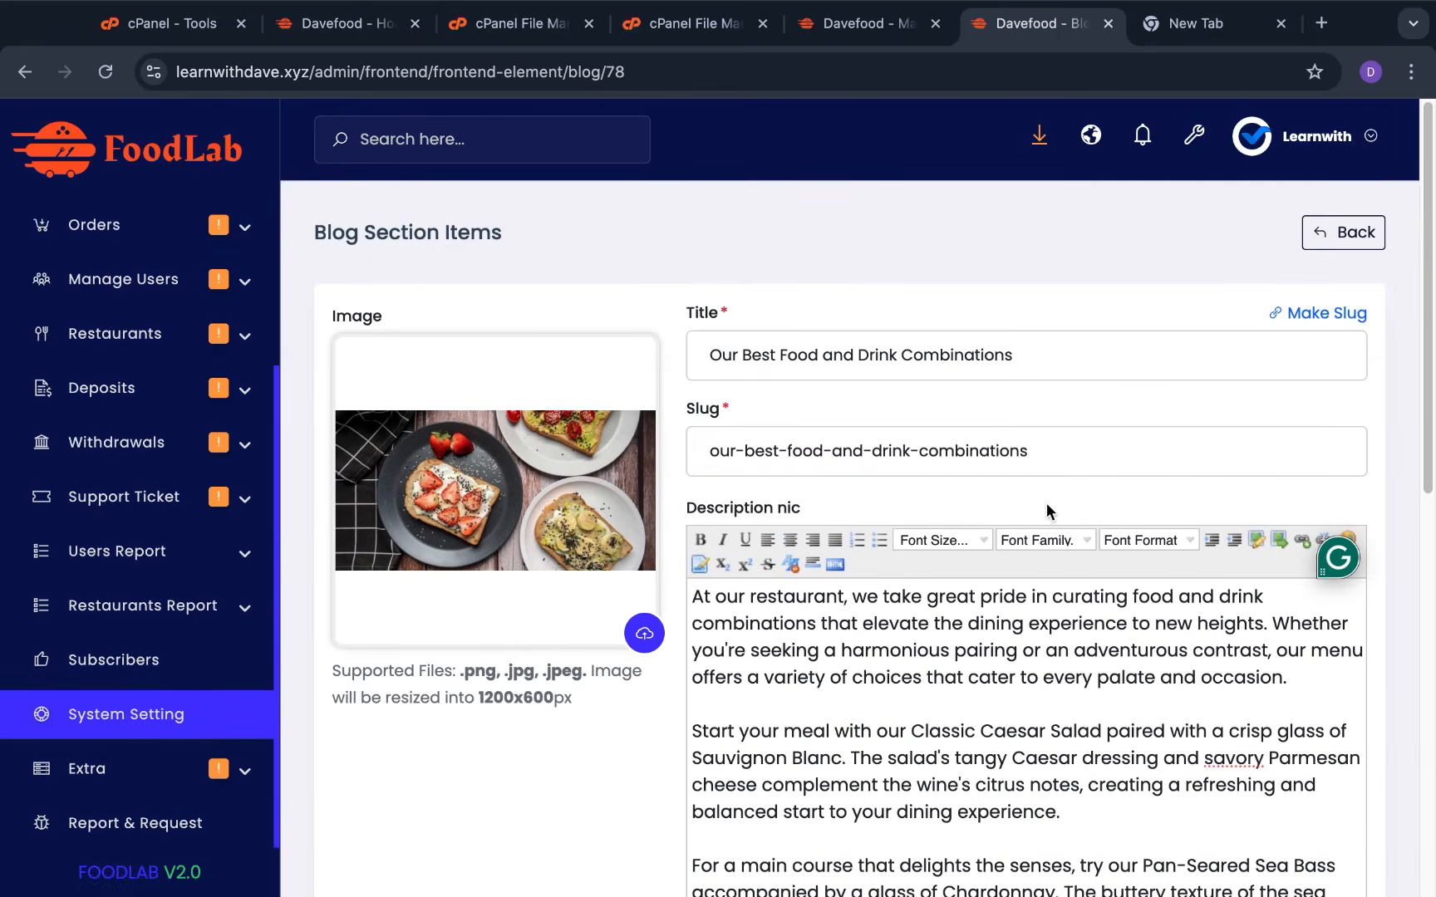
scroll(1041, 730, down, 8)
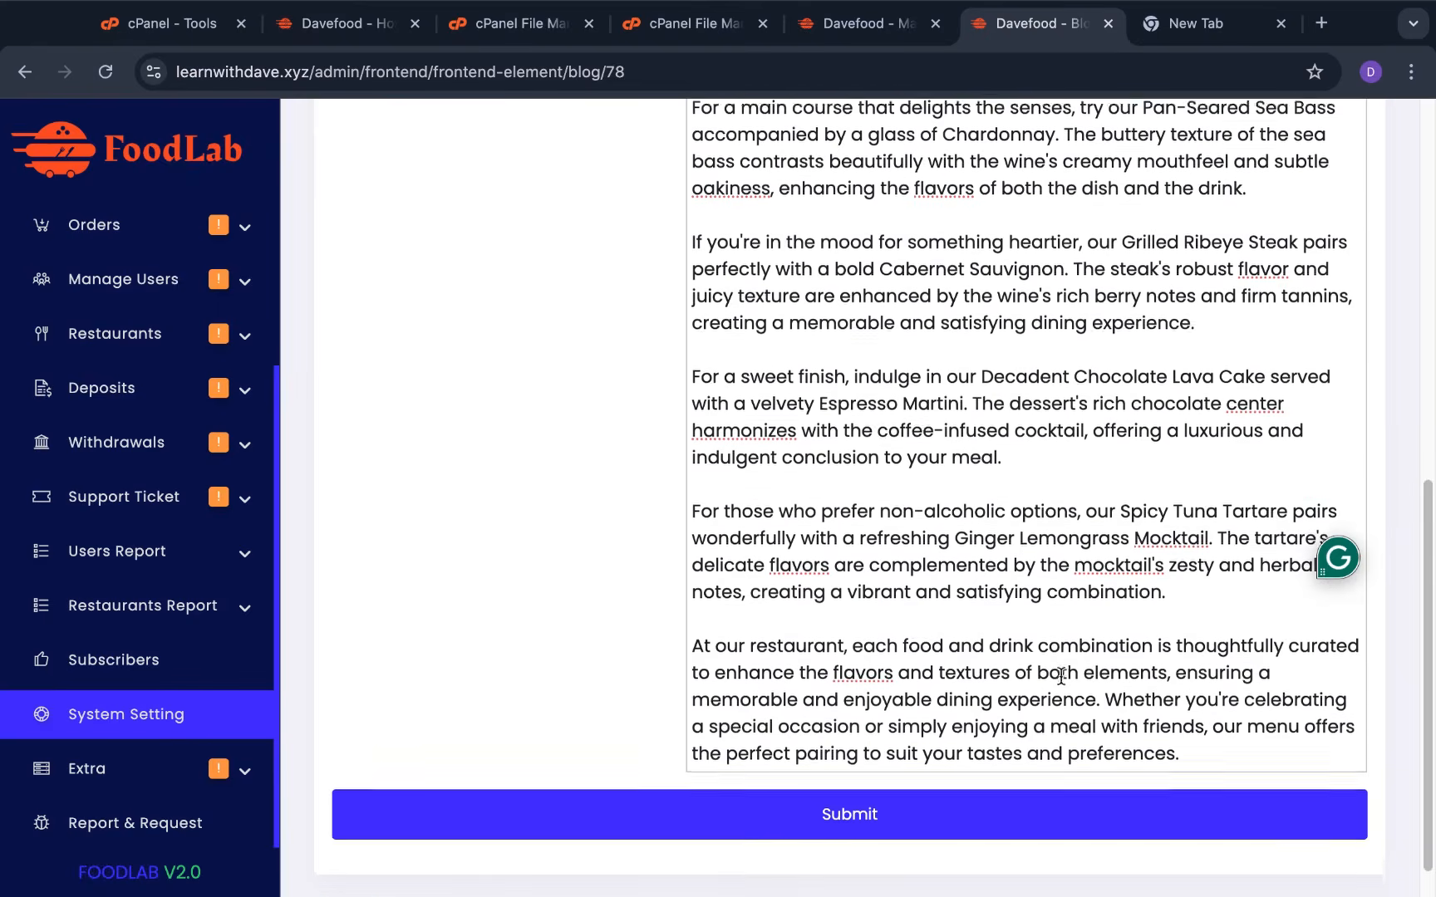
scroll(1051, 619, up, 8)
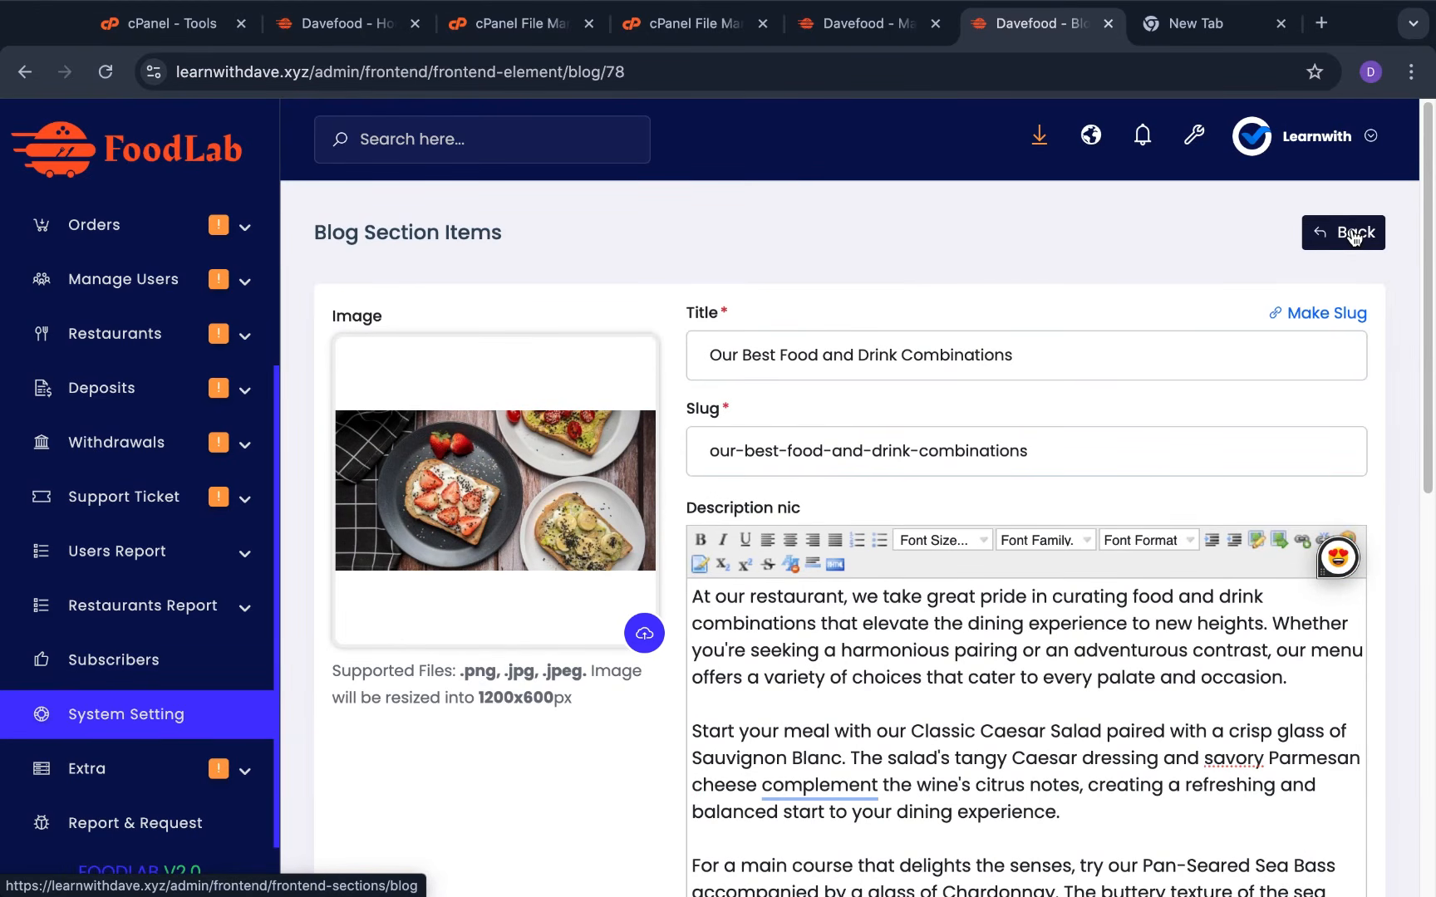
click(1352, 235)
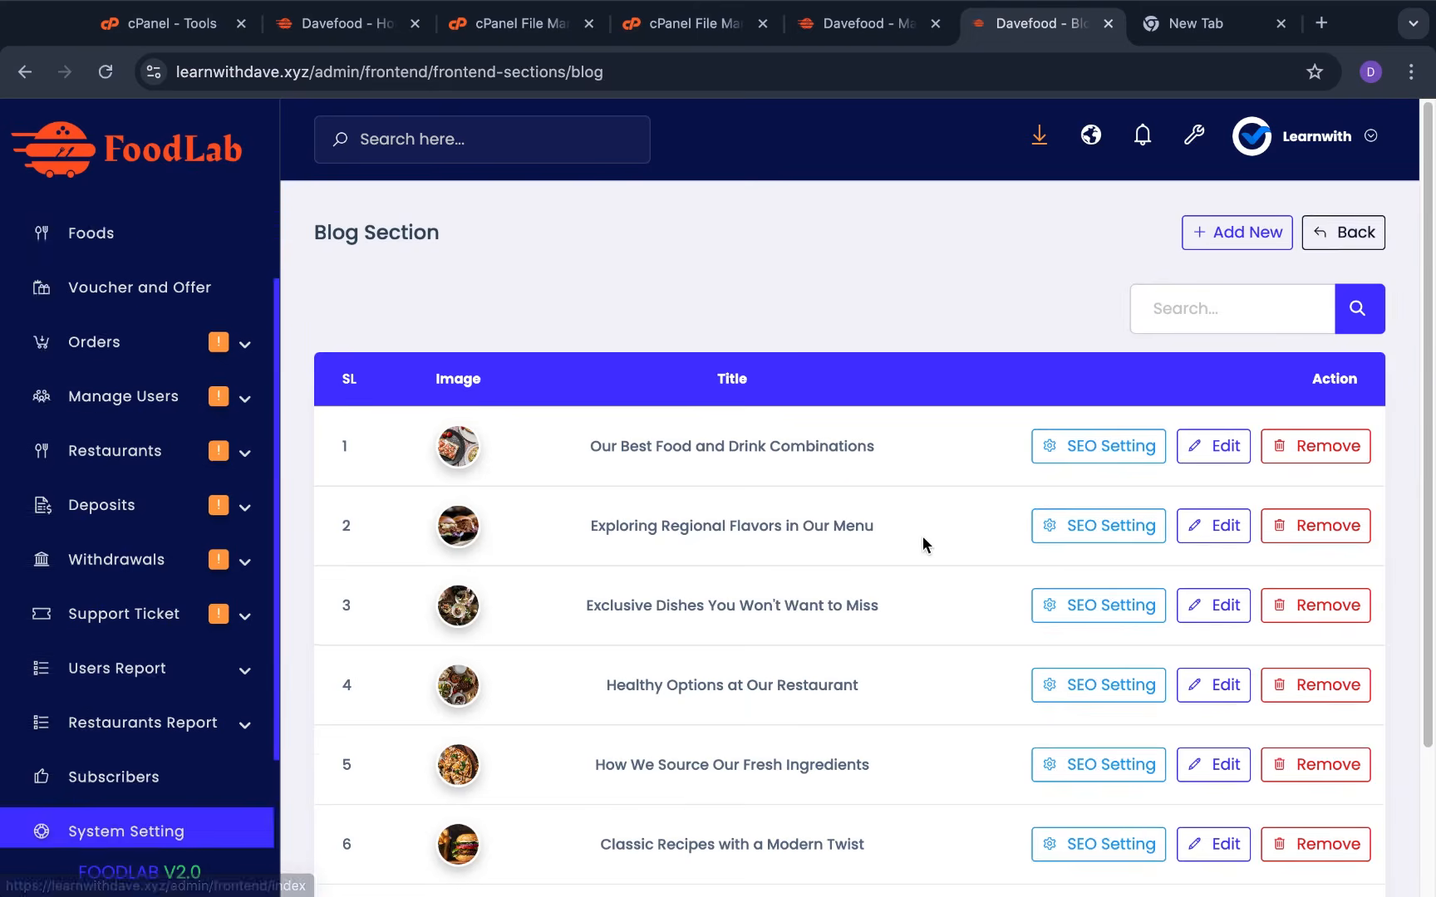
click(1305, 218)
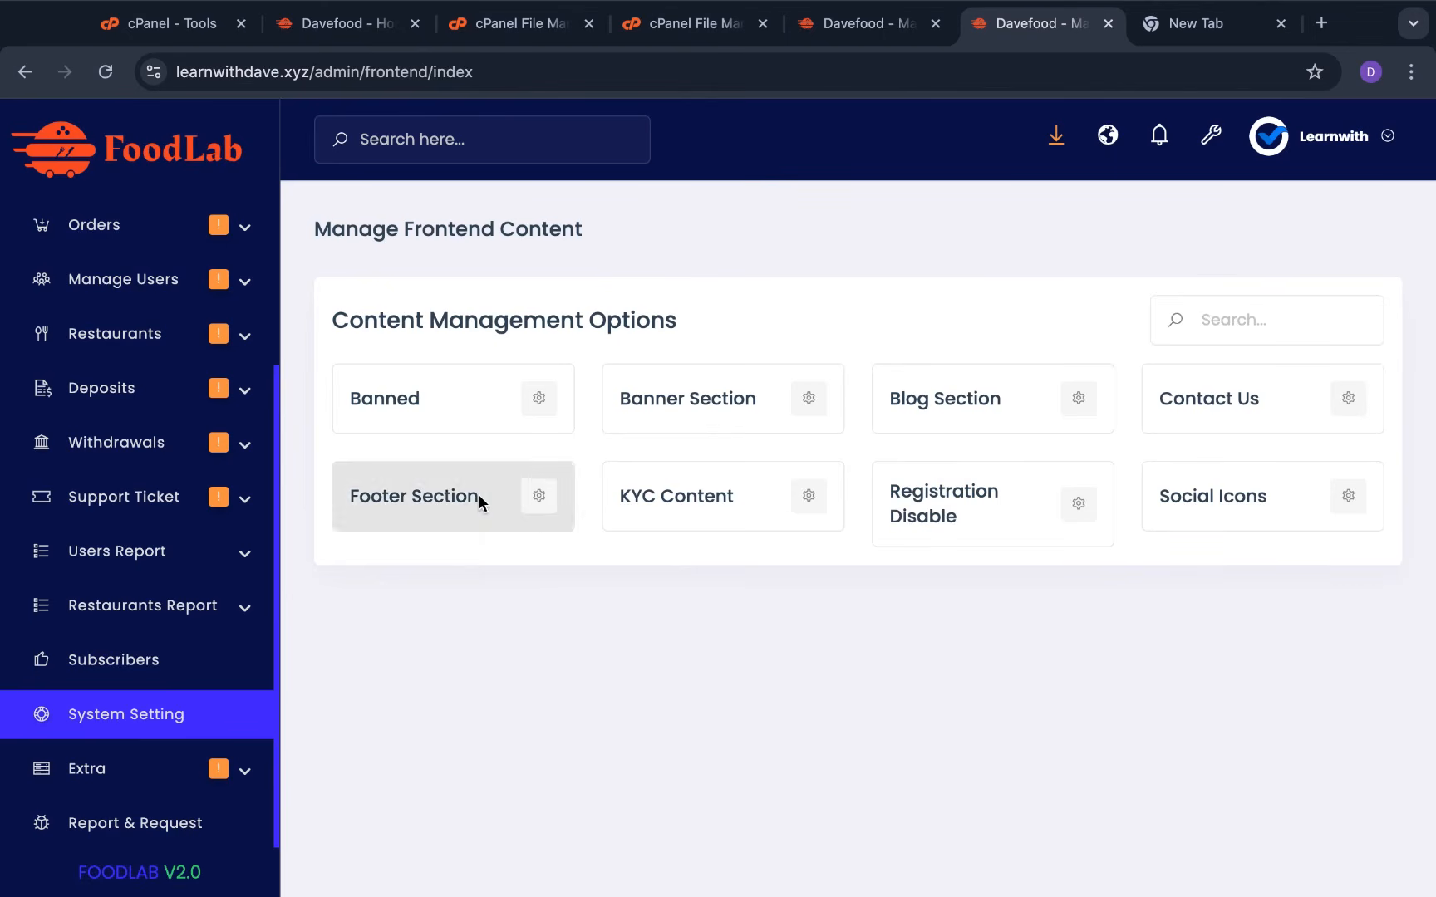
View the Footer Section content, then go to the System Settings overview
click(542, 503)
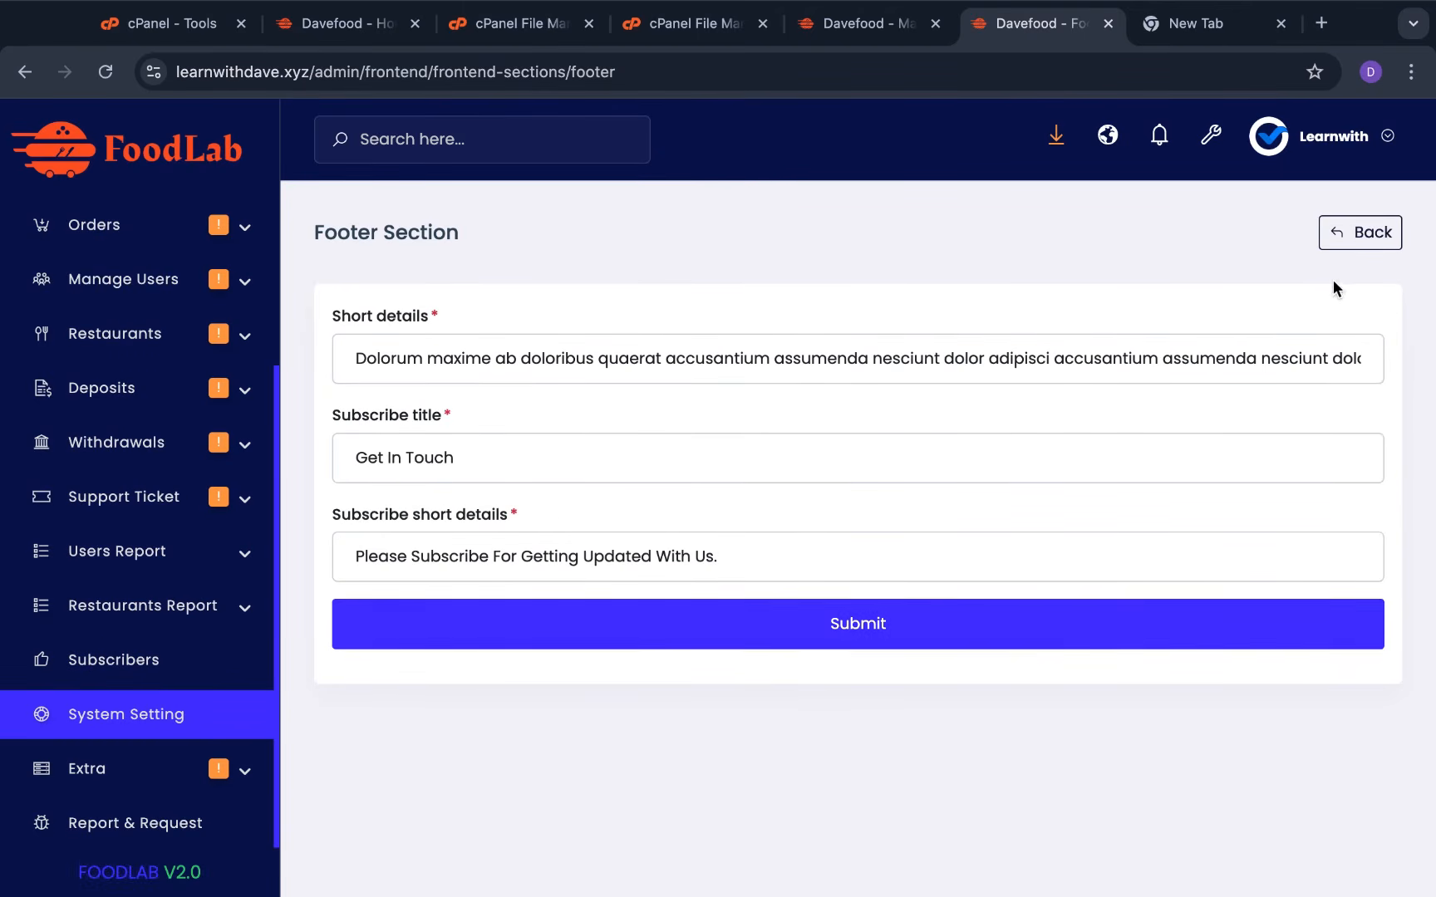
click(1359, 235)
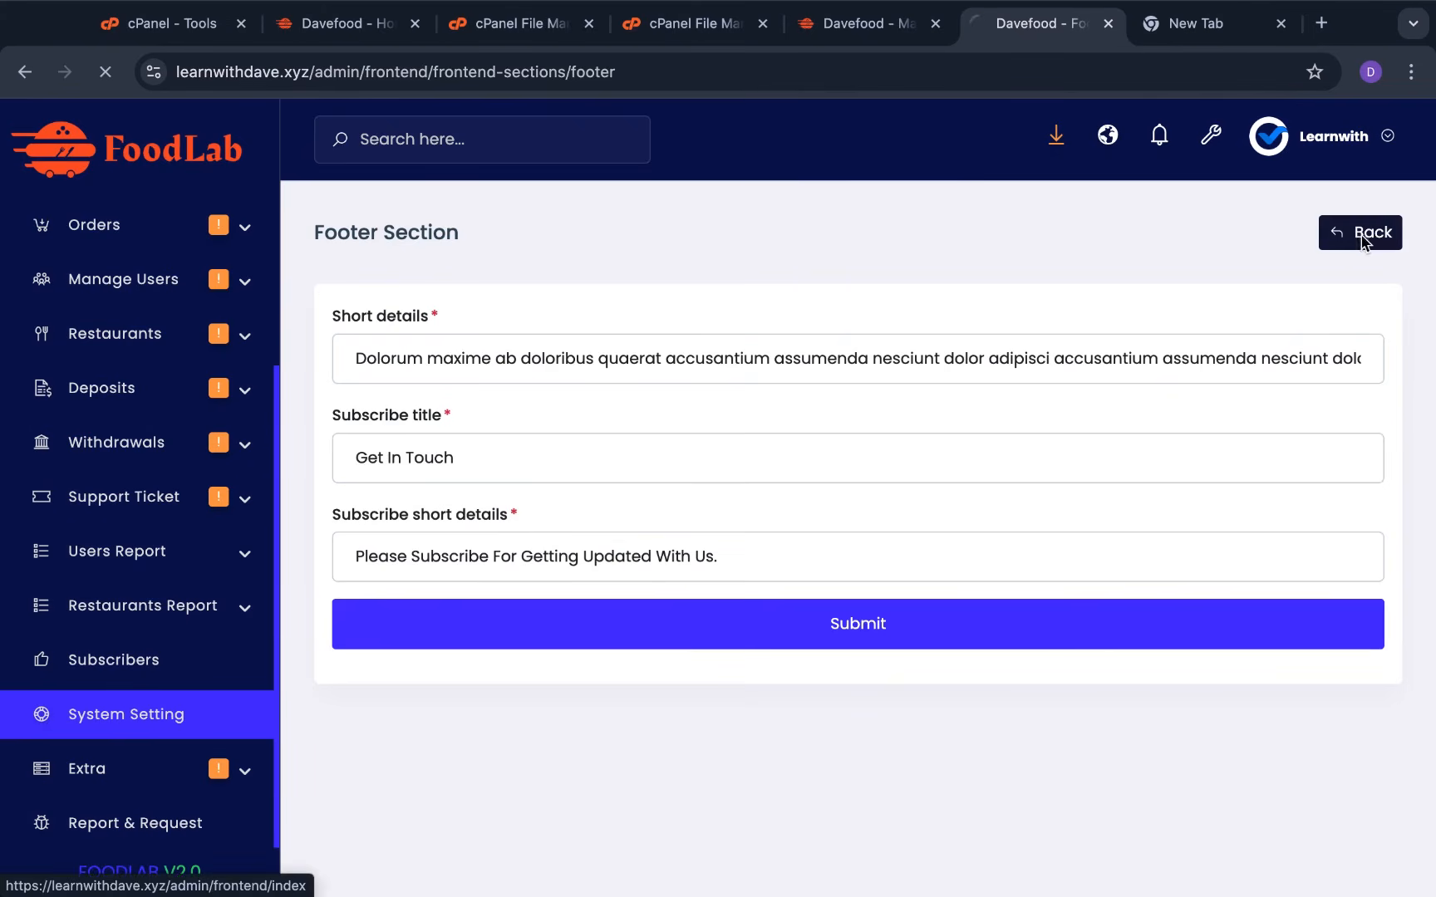
click(218, 718)
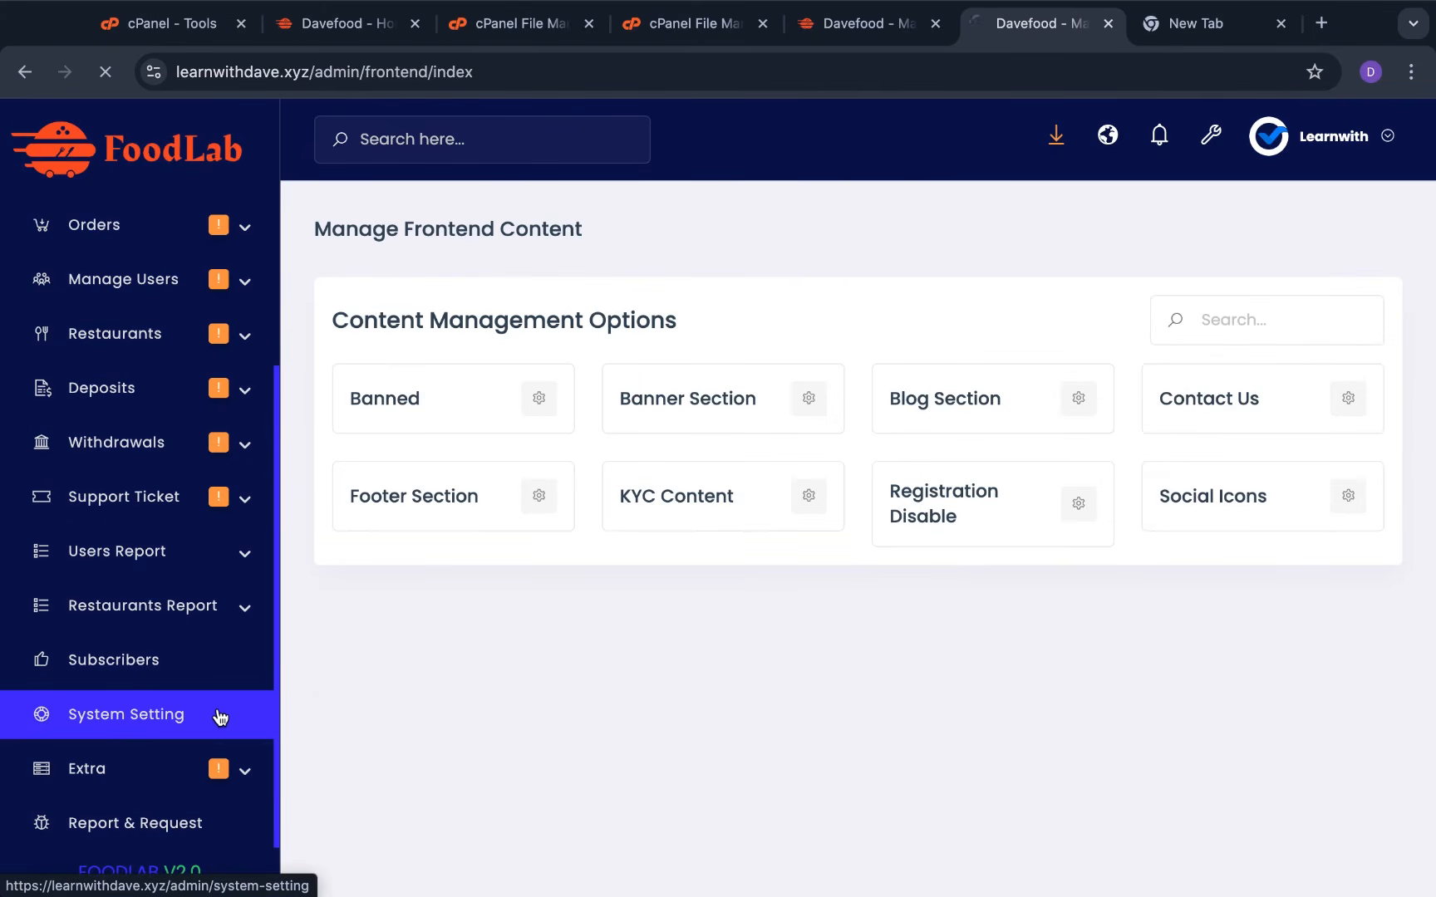
scroll(776, 845, down, 9)
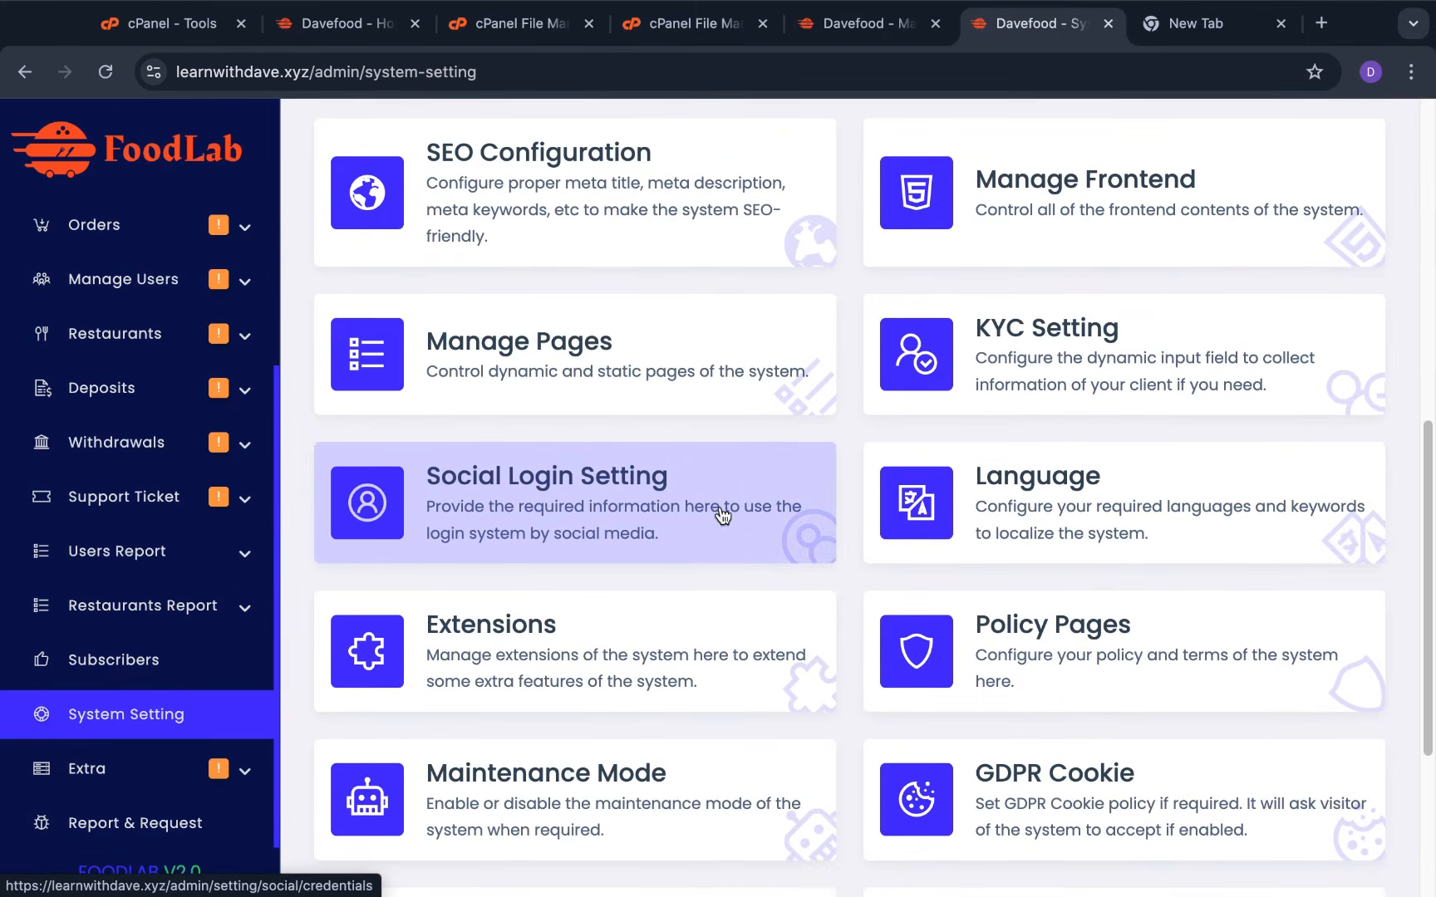
Inspect the Google social login Client ID and Client Secret without saving any changes
click(721, 505)
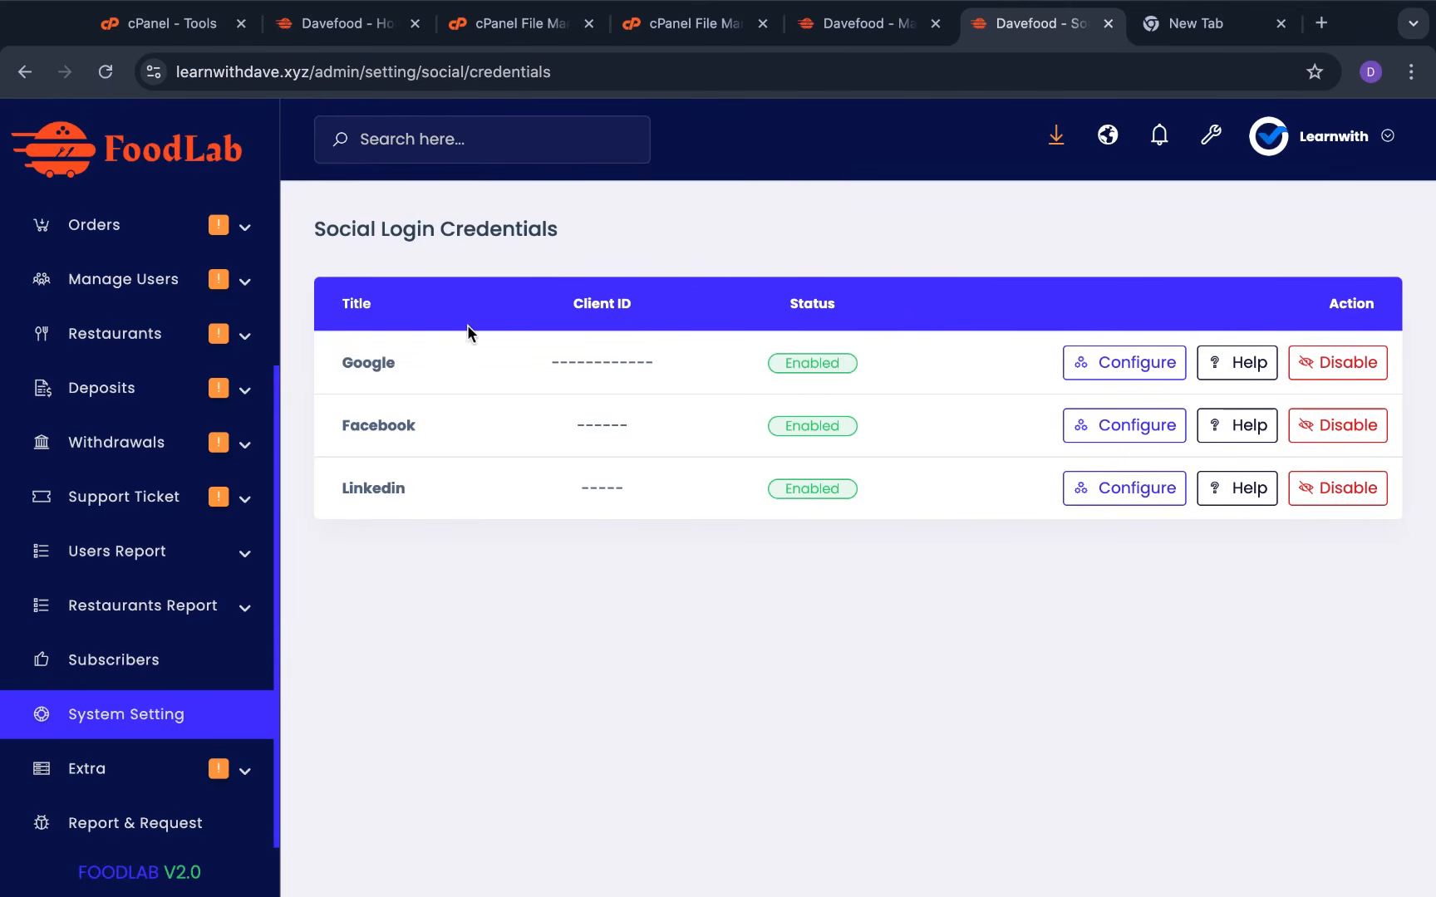
drag(338, 366, 505, 399)
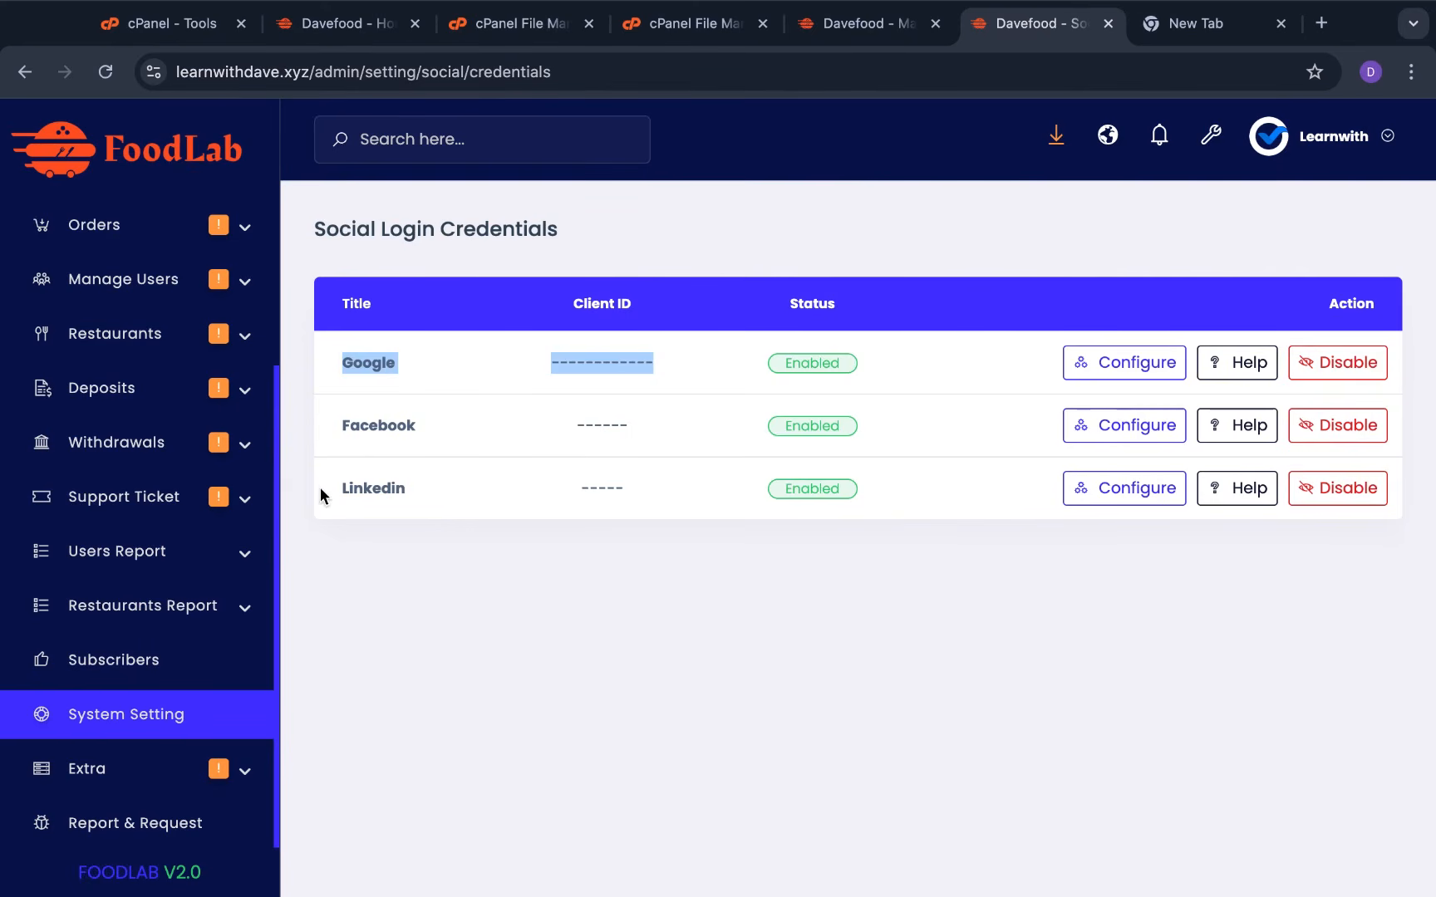
click(1138, 363)
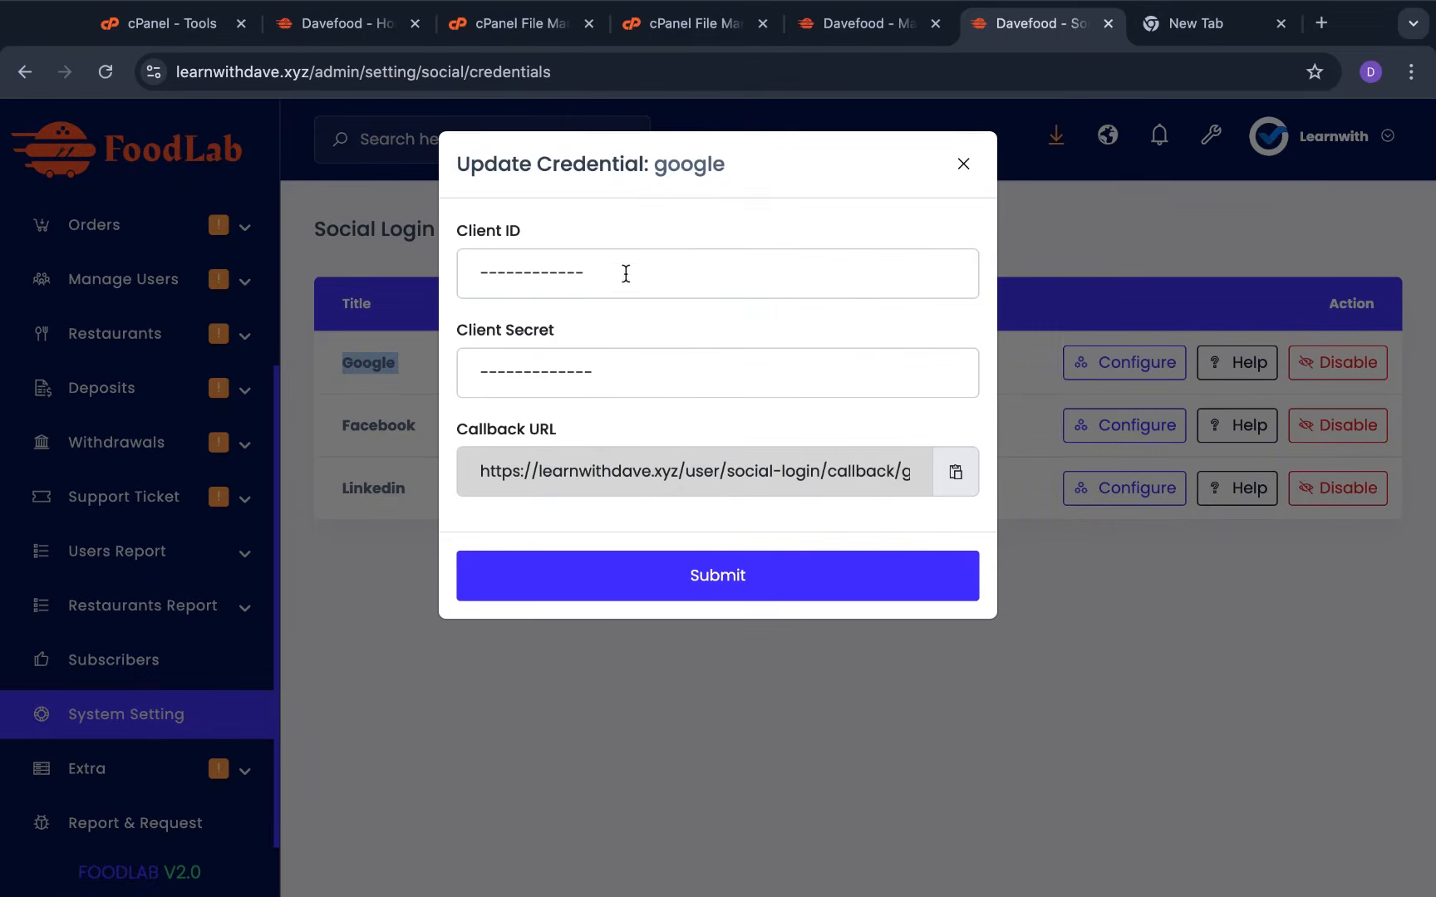
click(628, 259)
triple_click(628, 259)
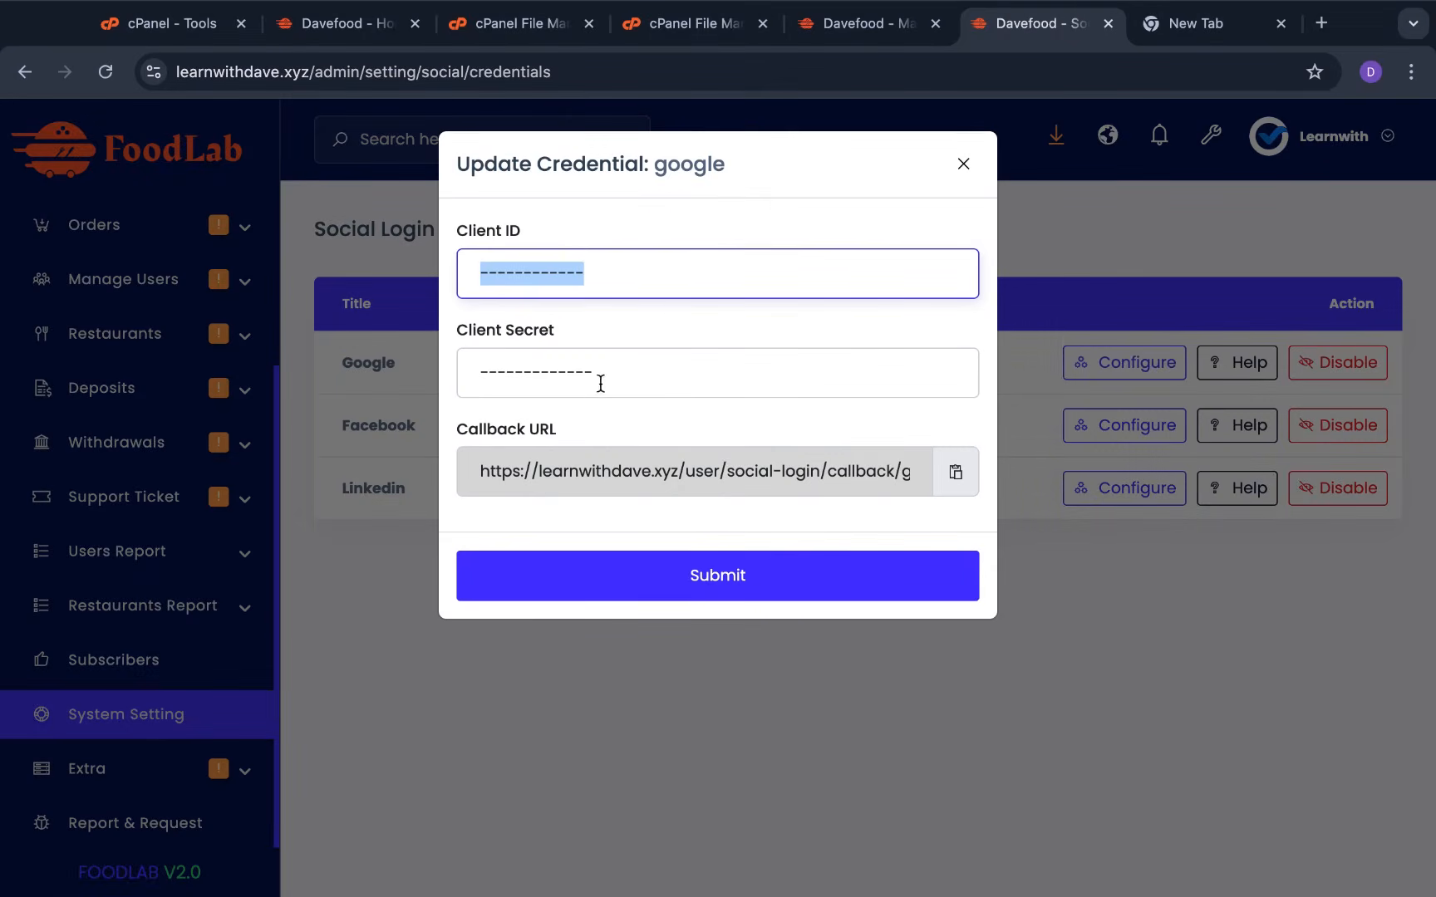
double_click(651, 375)
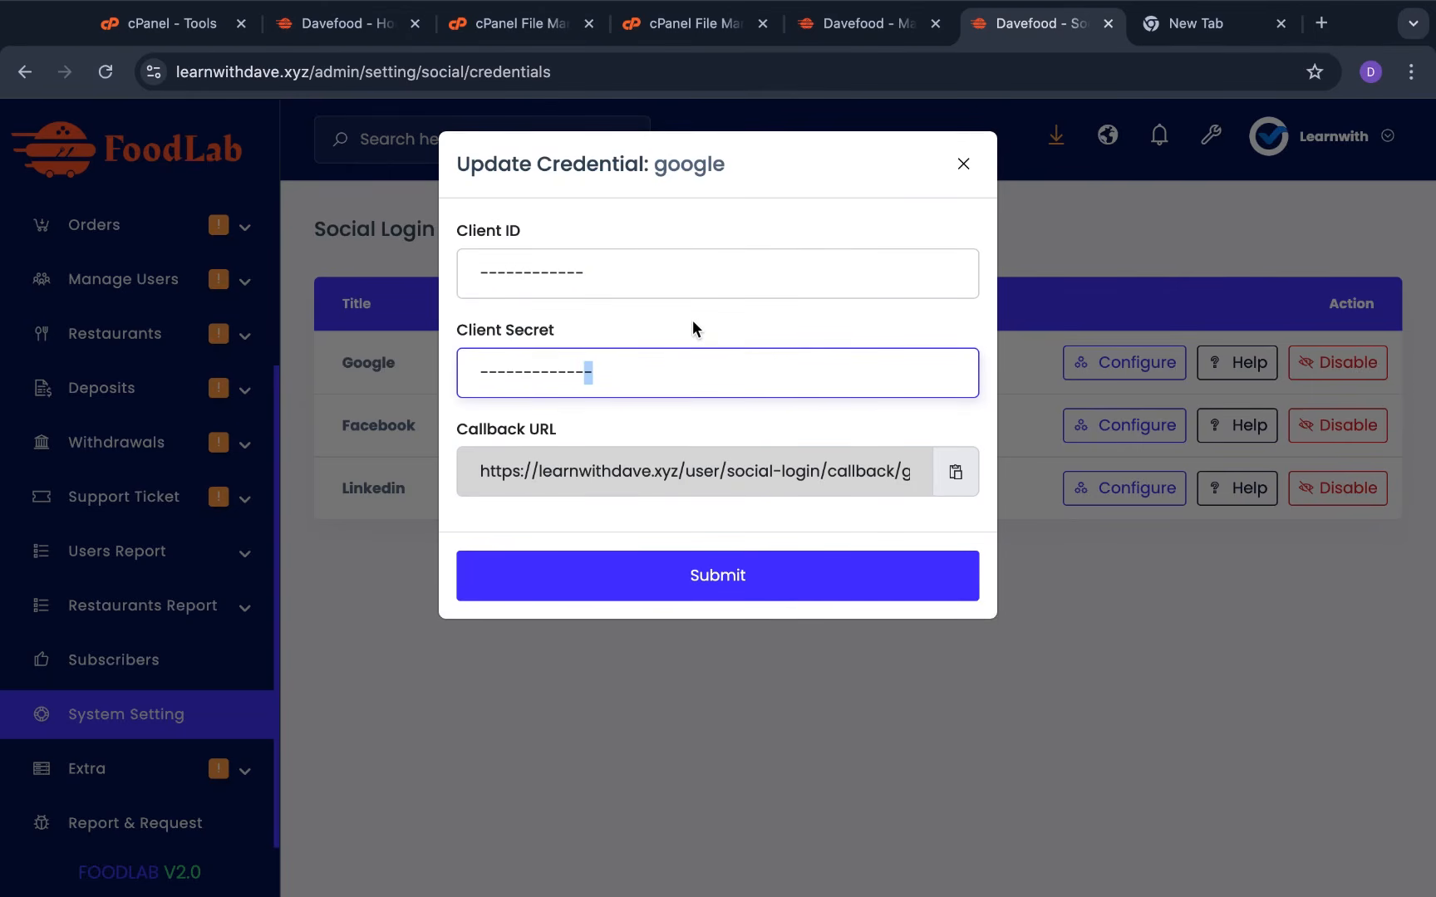
click(975, 169)
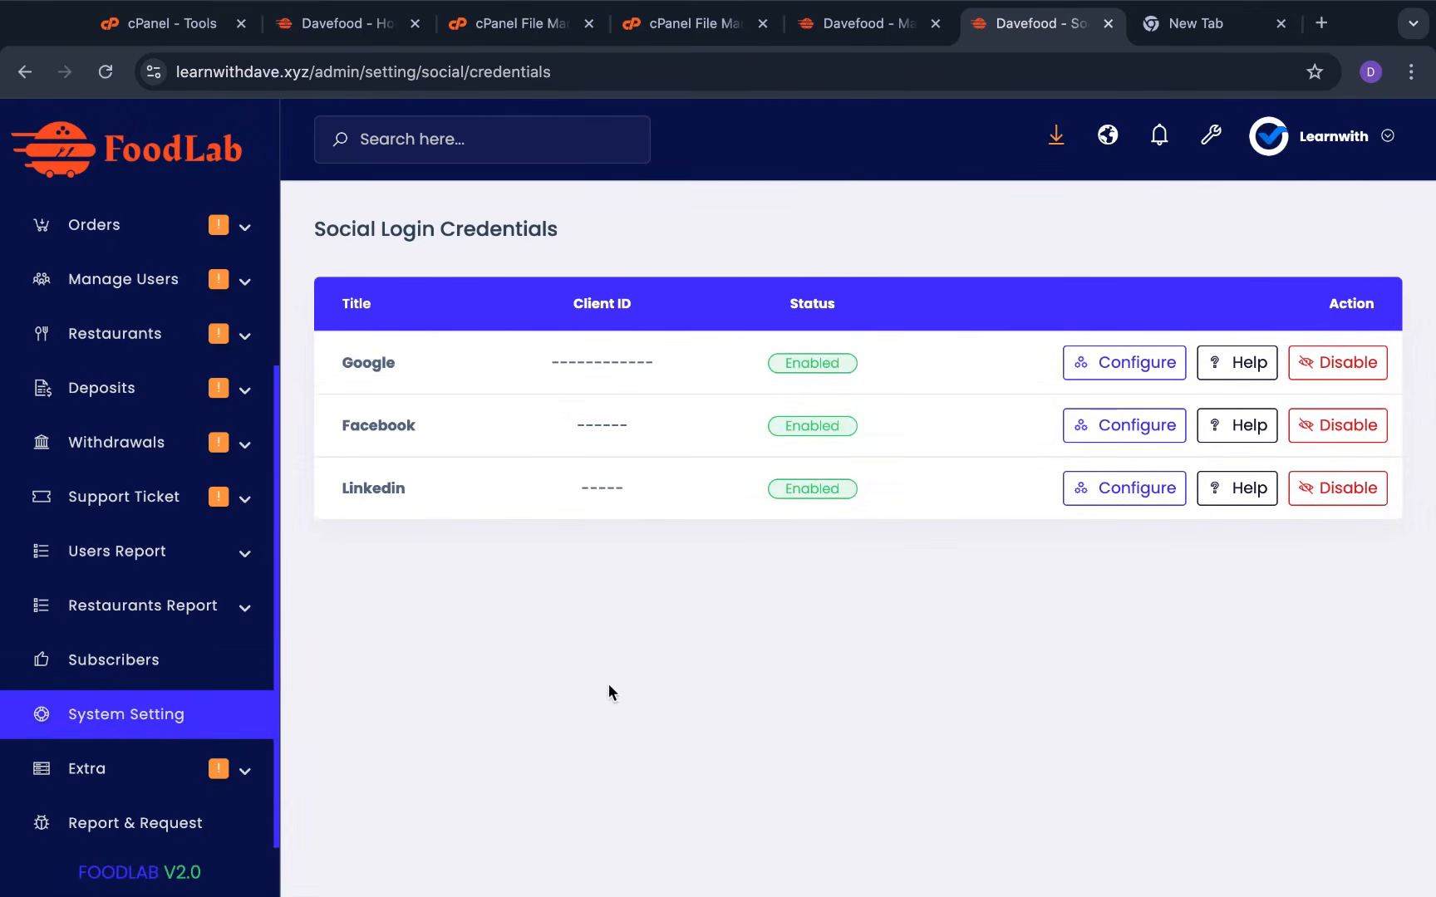
click(231, 719)
Set Maintenance Mode status to Enable and submit it, then bring up the storefront tab
scroll(673, 663, down, 10)
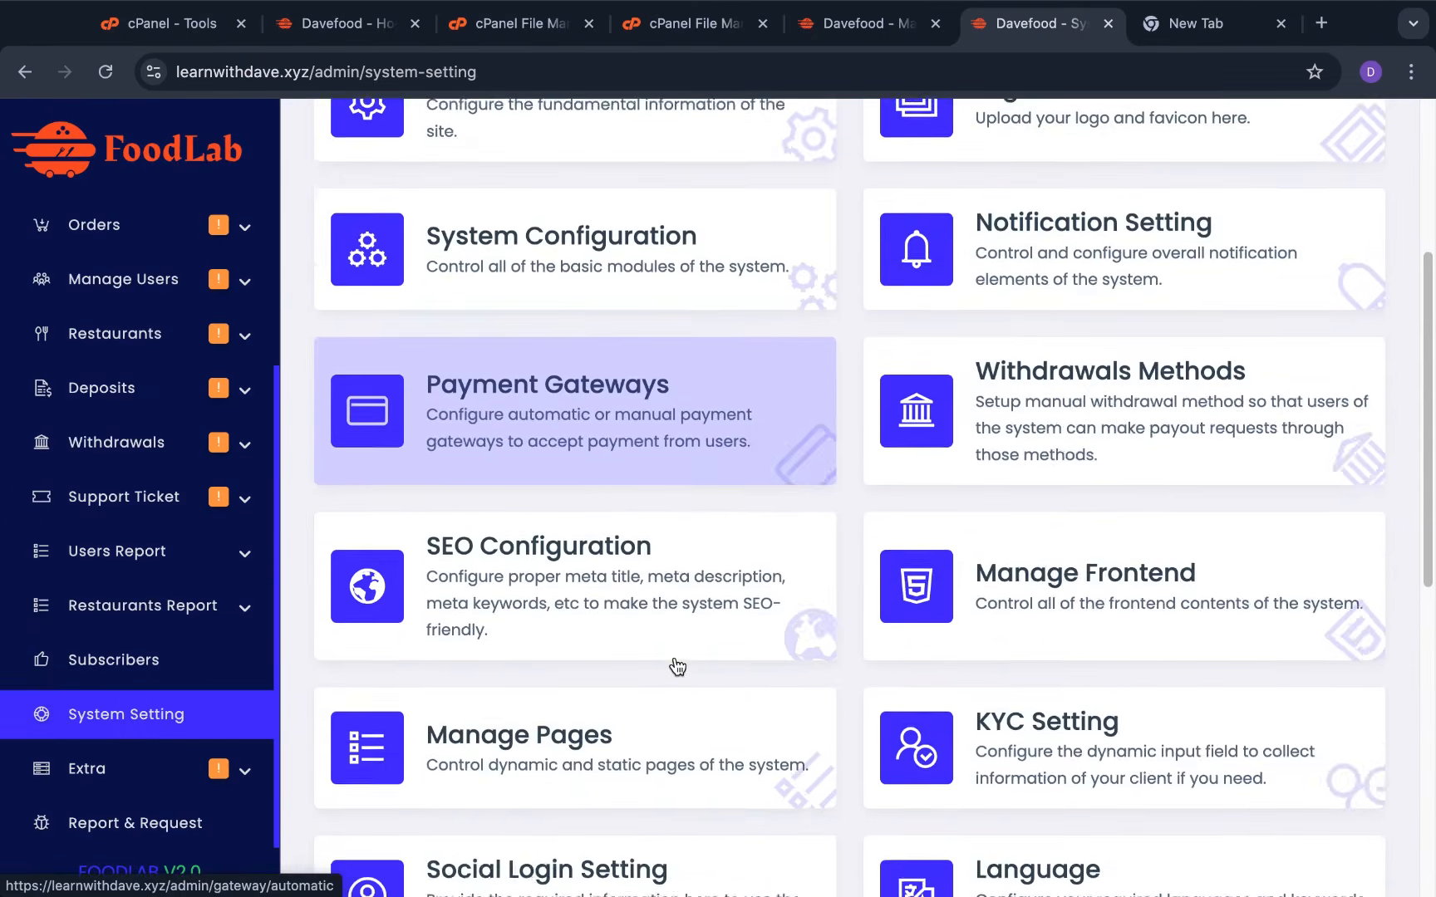
scroll(766, 683, down, 4)
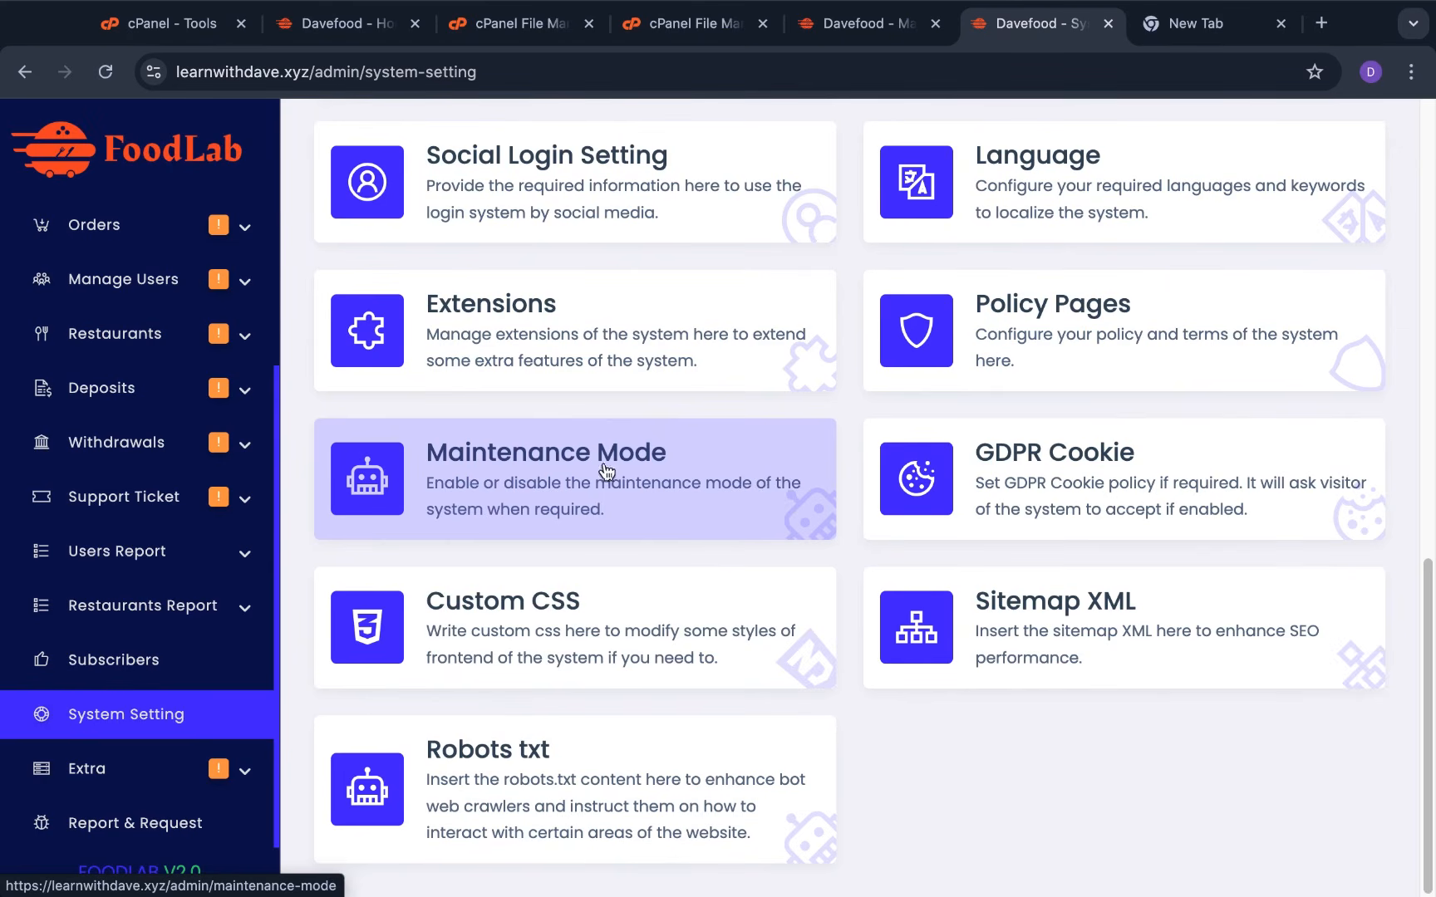
click(659, 504)
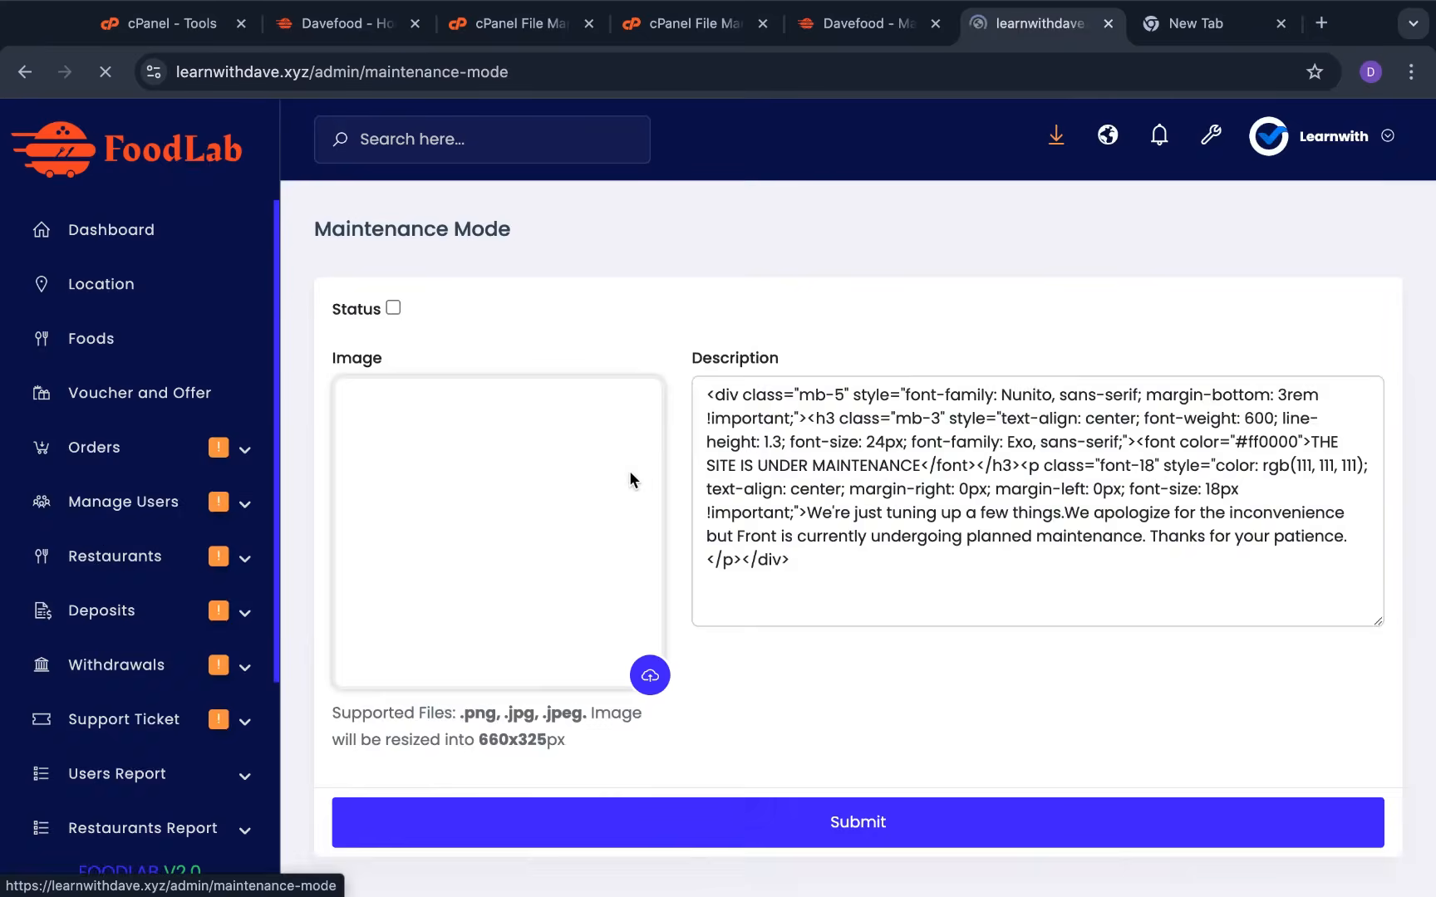
scroll(735, 553, down, 1)
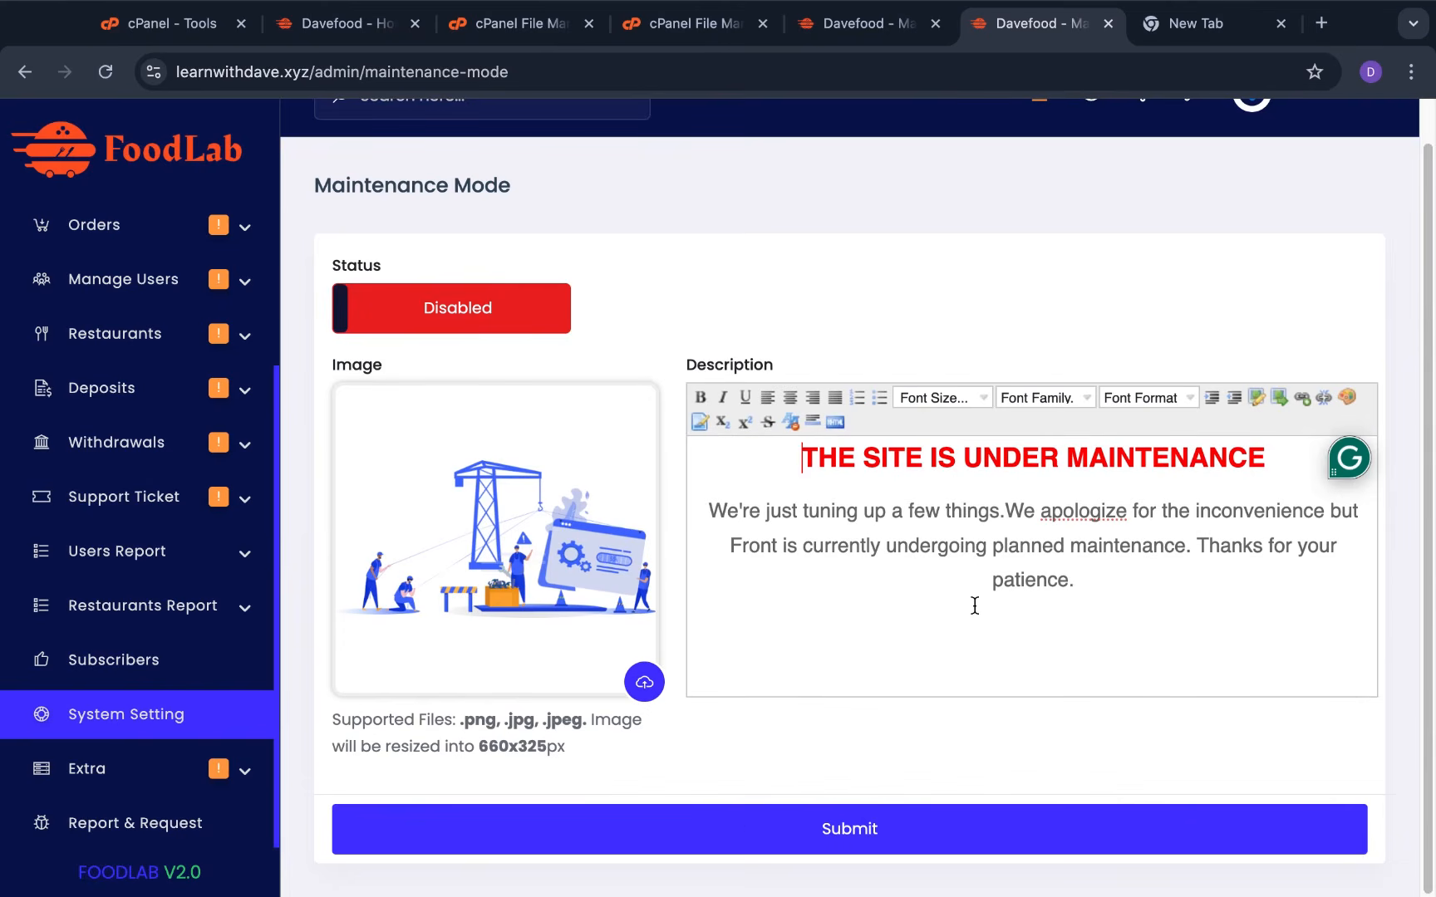
scroll(976, 604, up, 1)
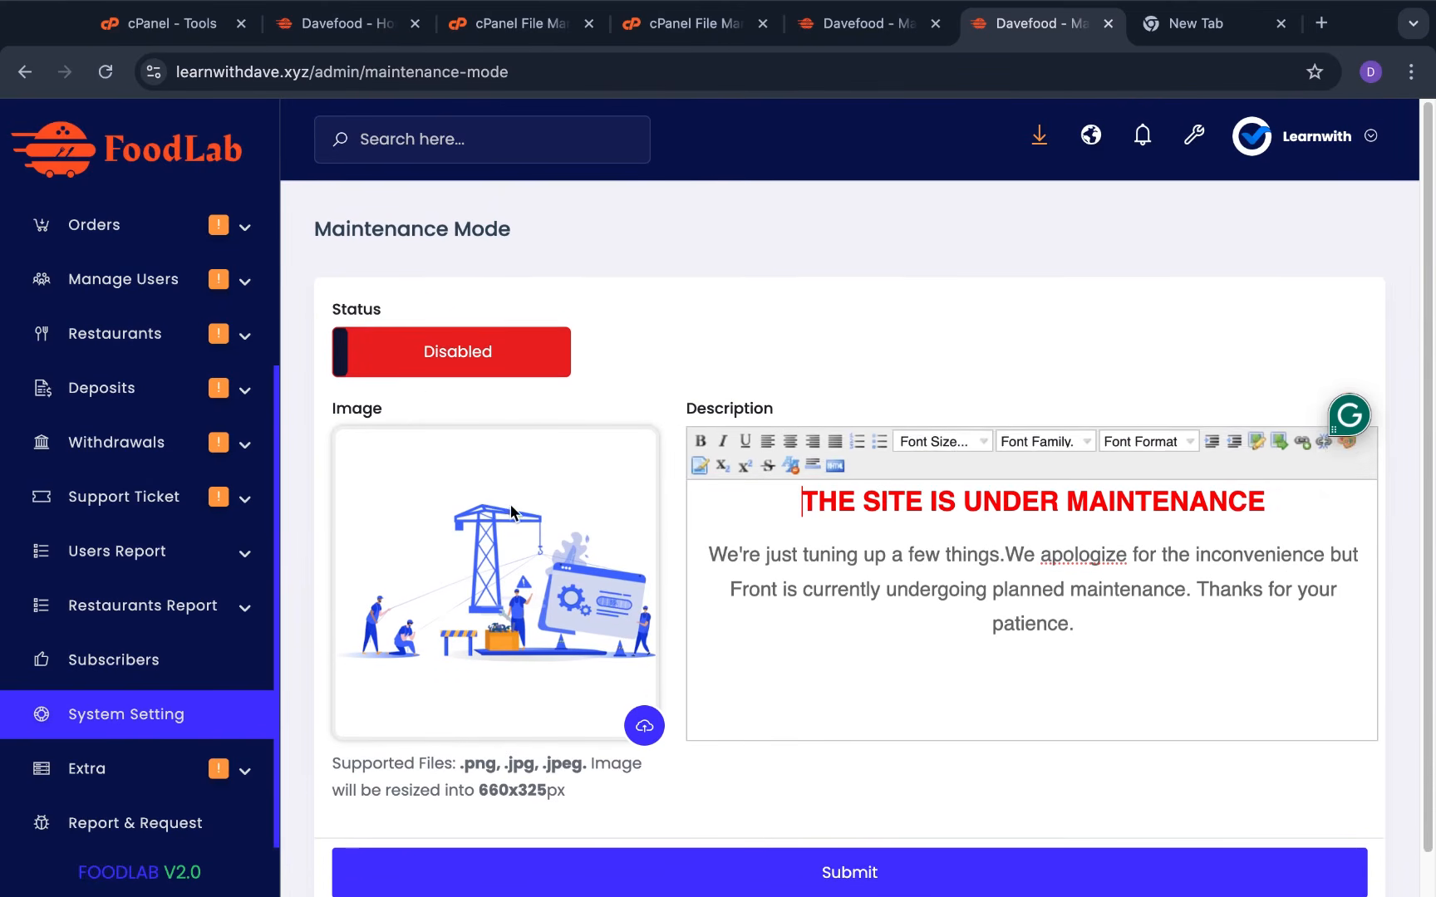
click(474, 343)
scroll(967, 756, down, 1)
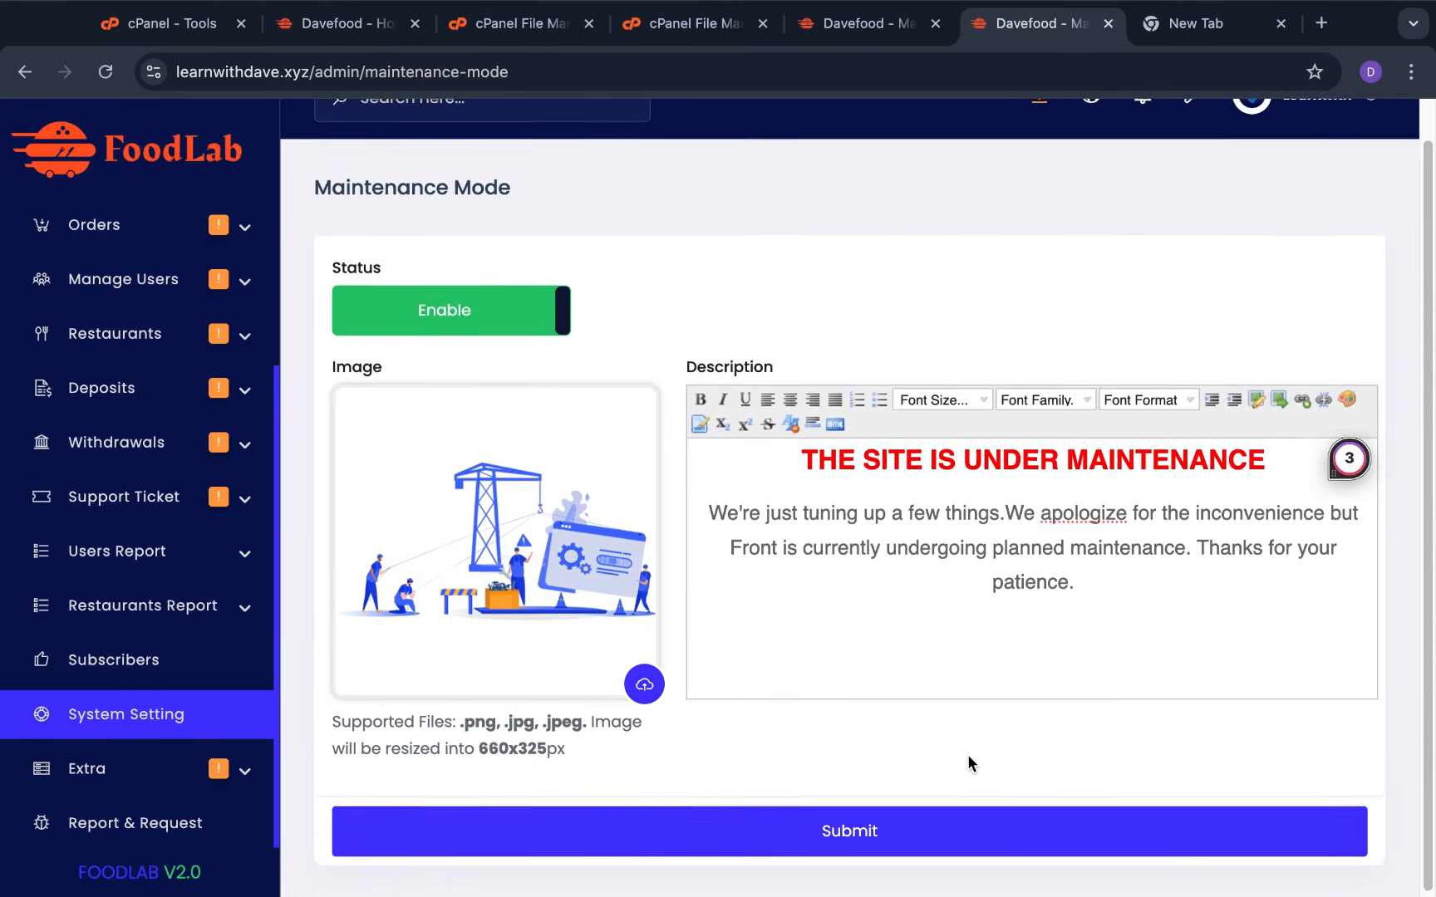
click(978, 830)
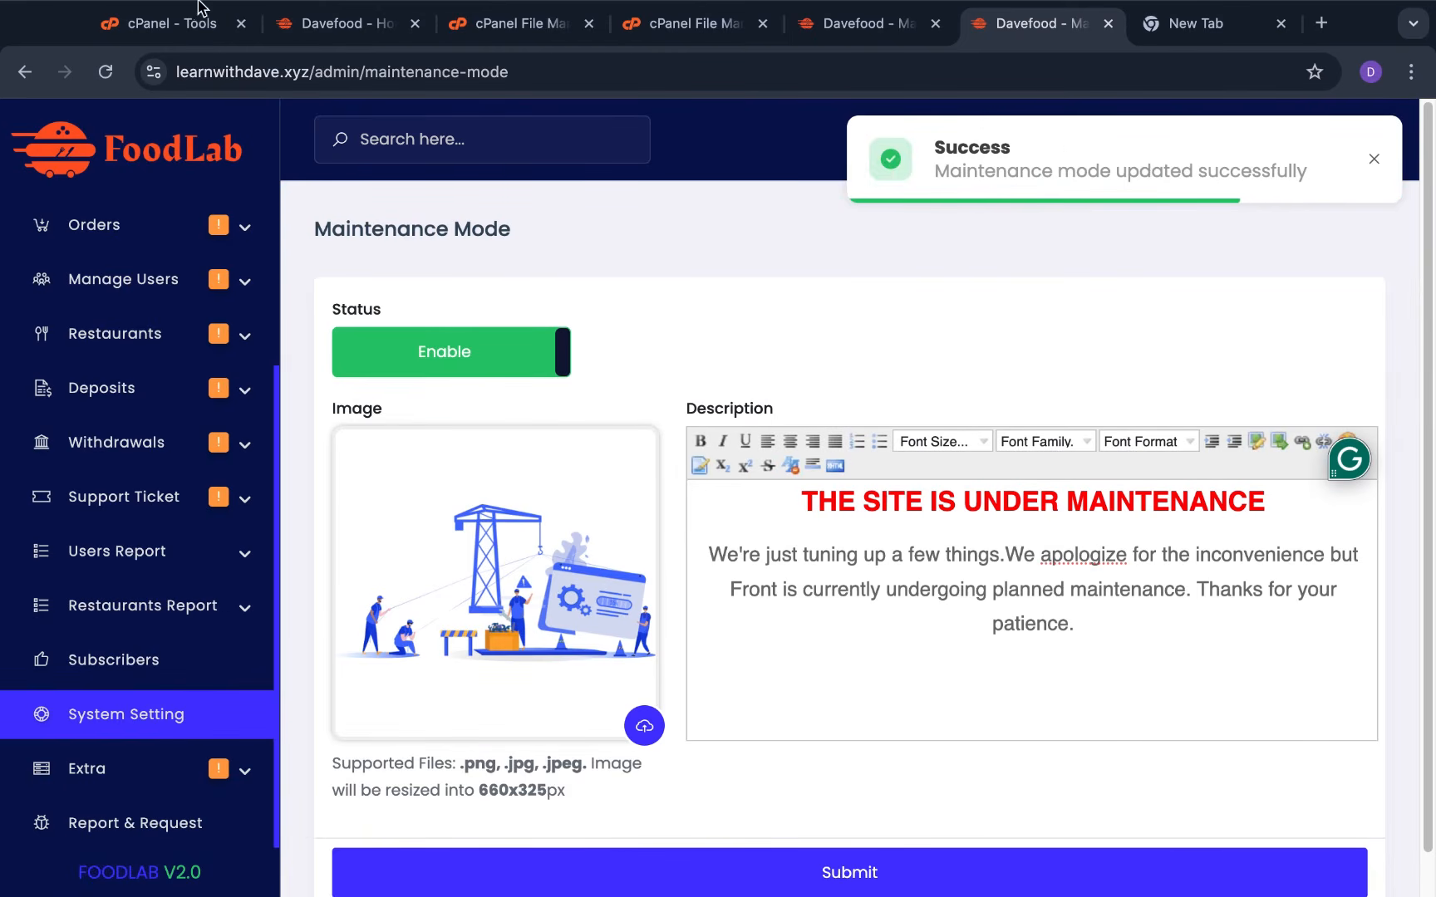
click(345, 48)
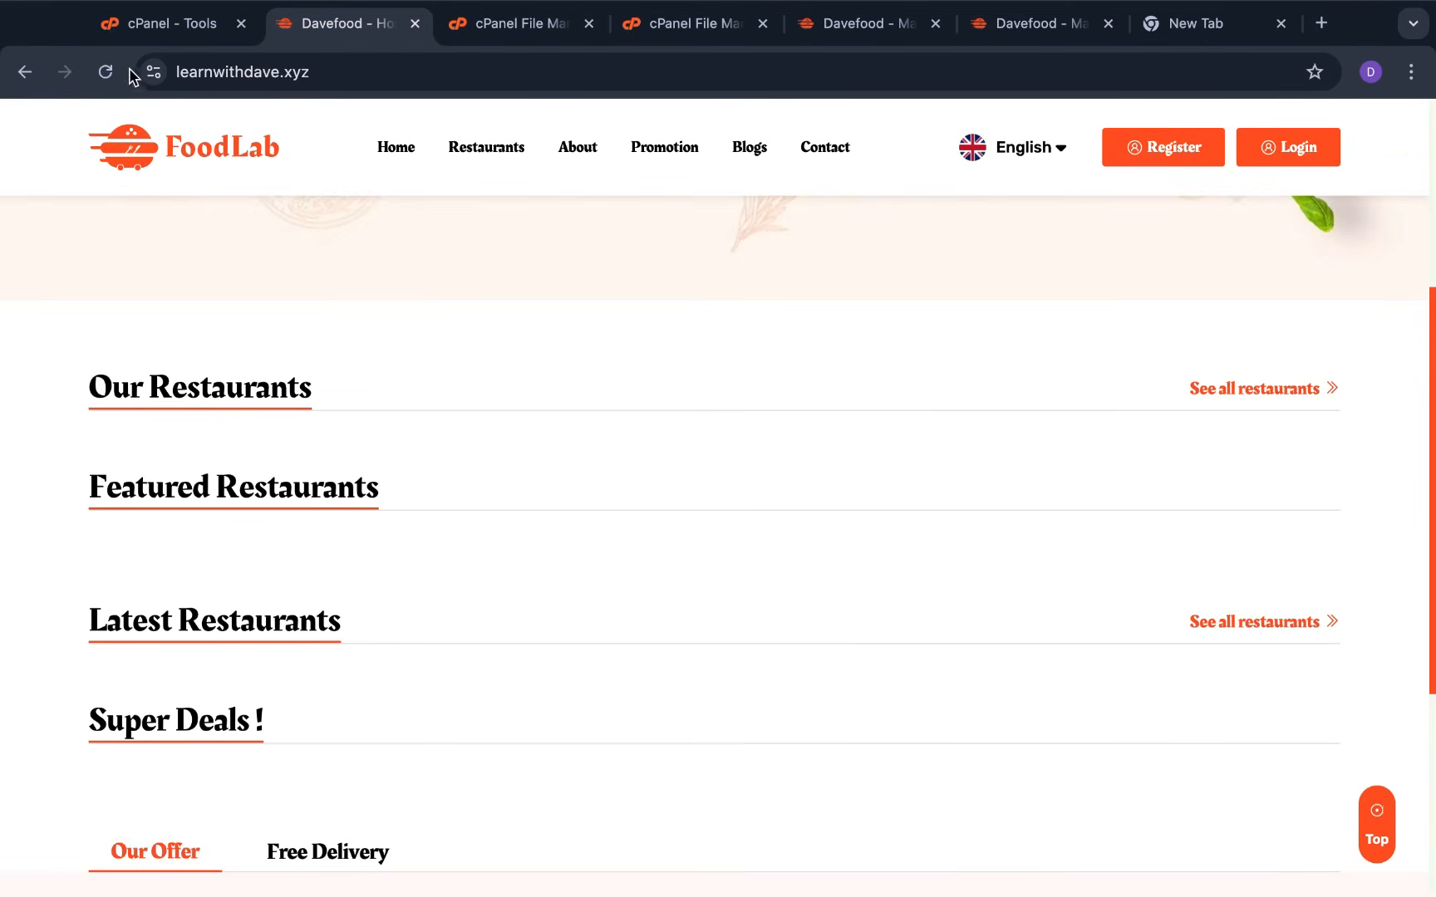
Reload the storefront so it shows the under-maintenance page
click(101, 75)
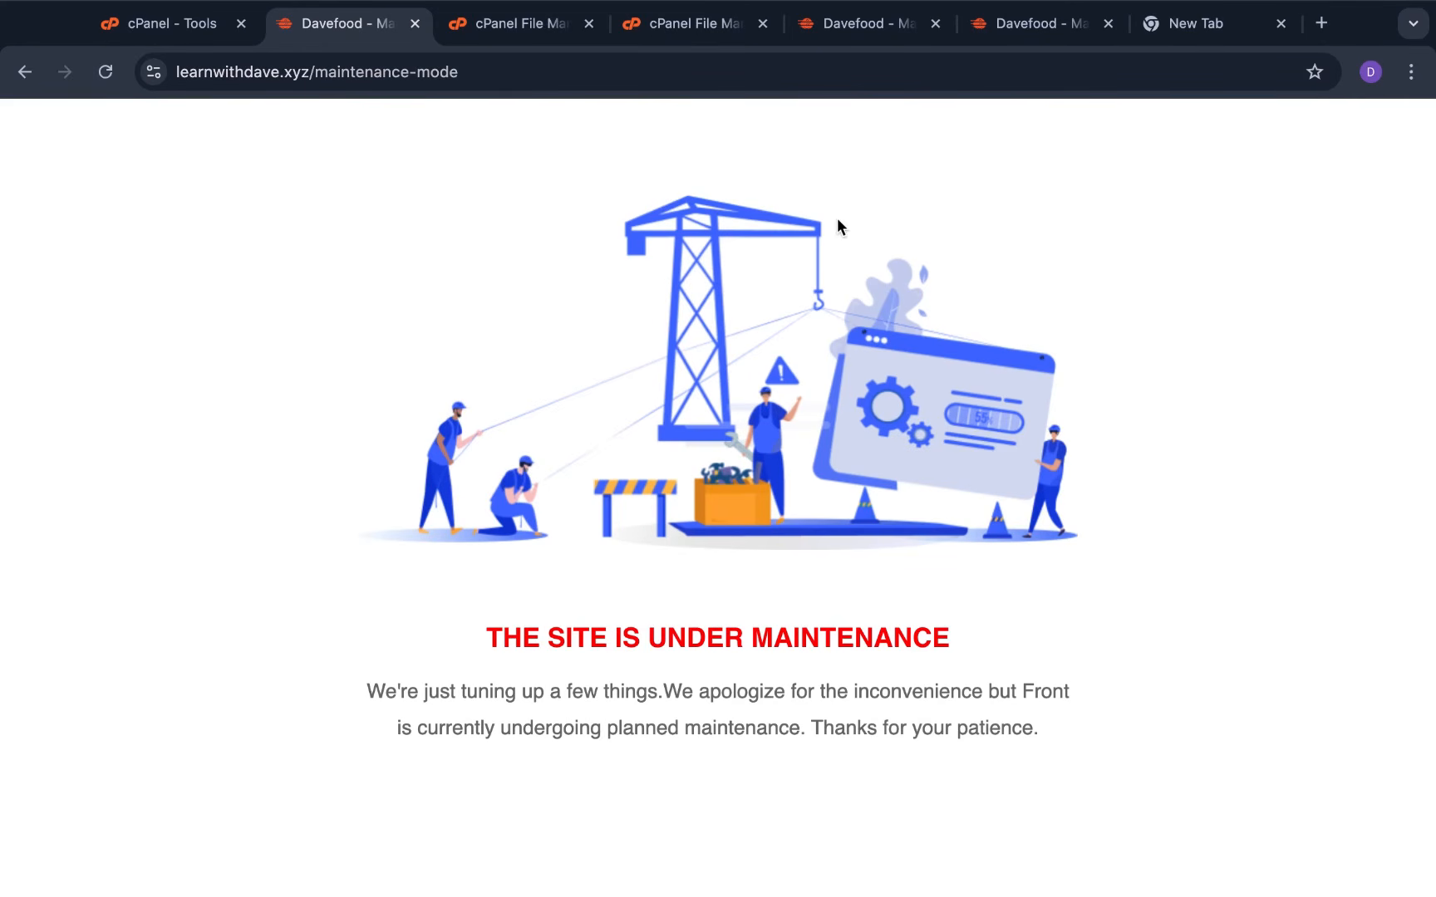
Switch maintenance mode back off on the Maintenance Mode page and submit it
click(876, 25)
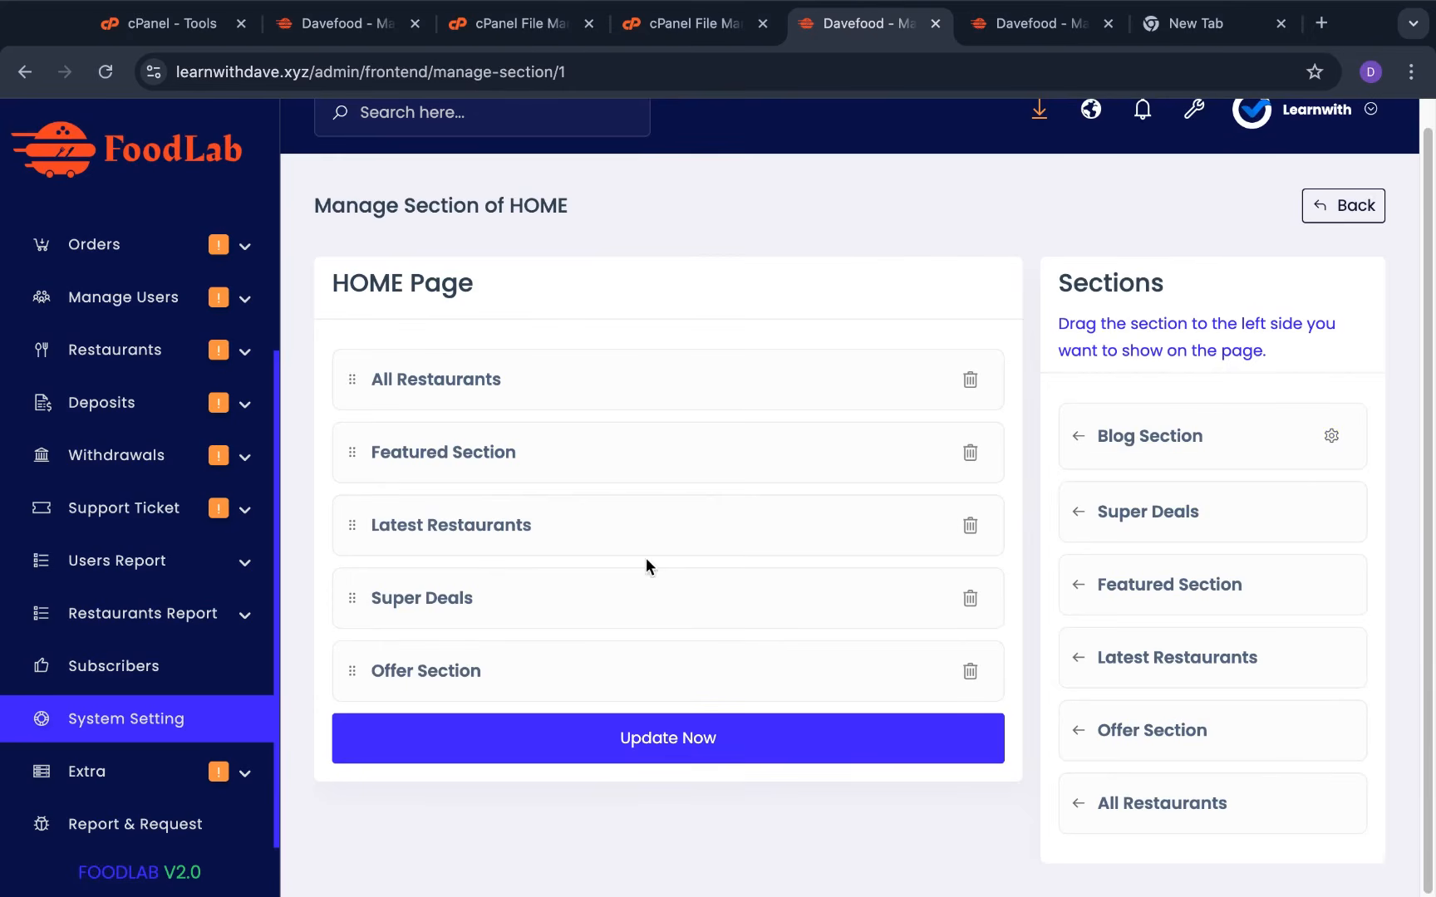
click(1028, 23)
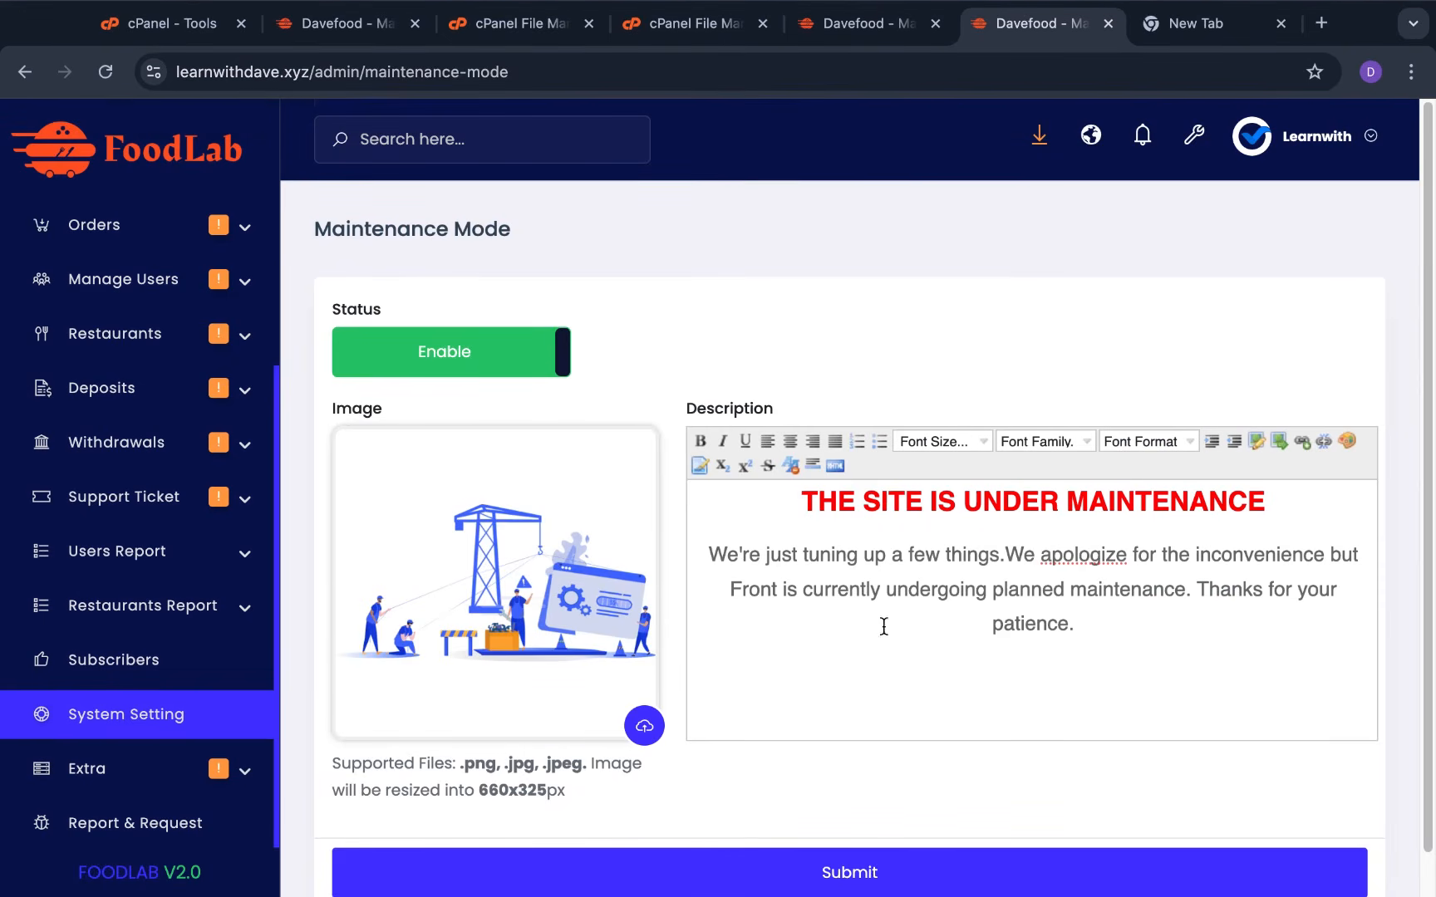
drag(799, 498, 1114, 686)
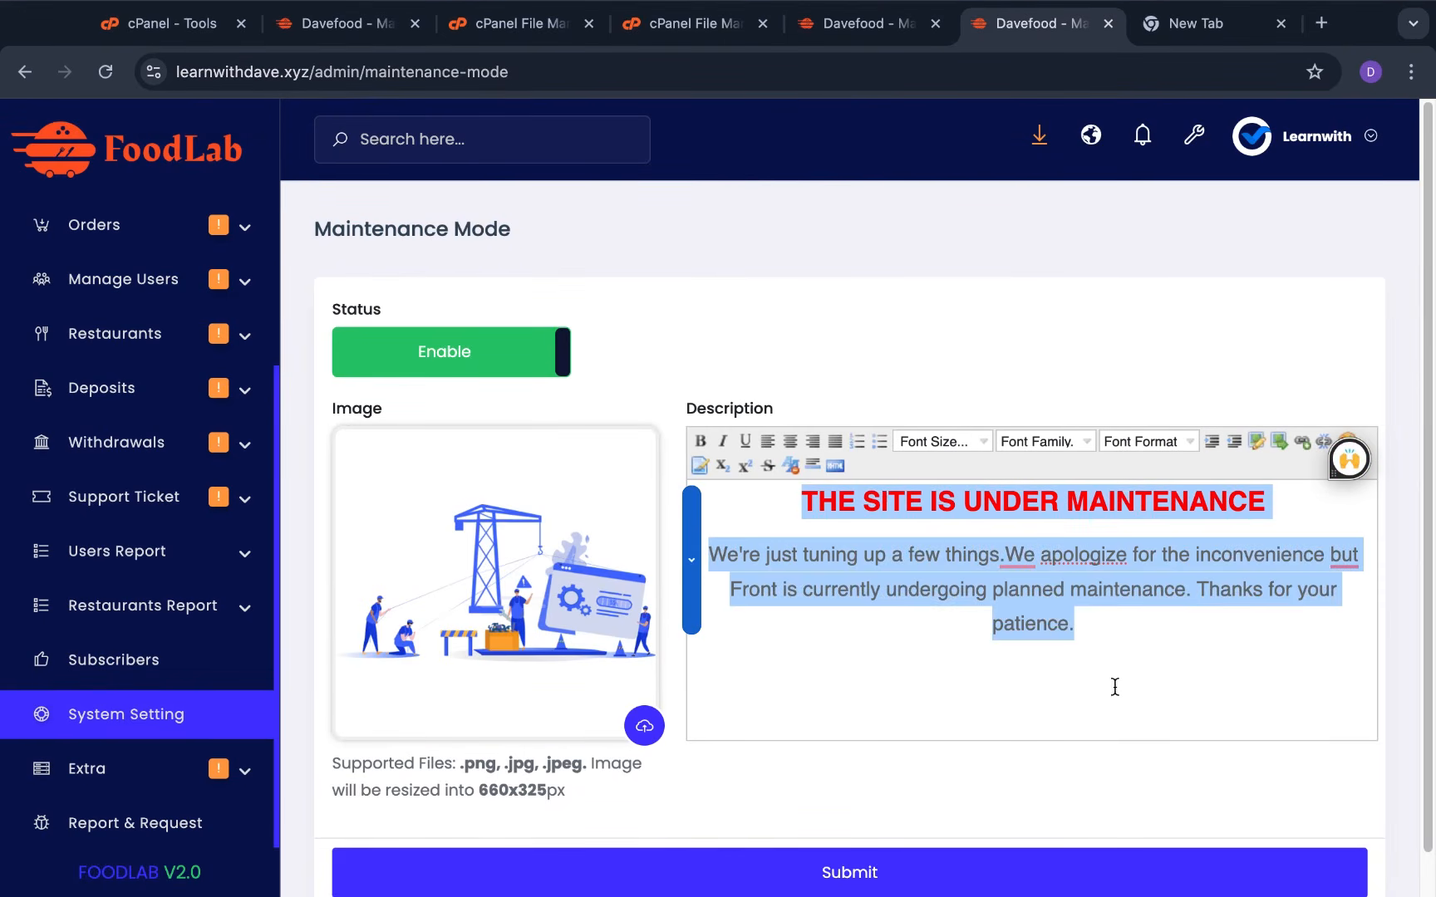
click(1086, 695)
scroll(911, 702, down, 1)
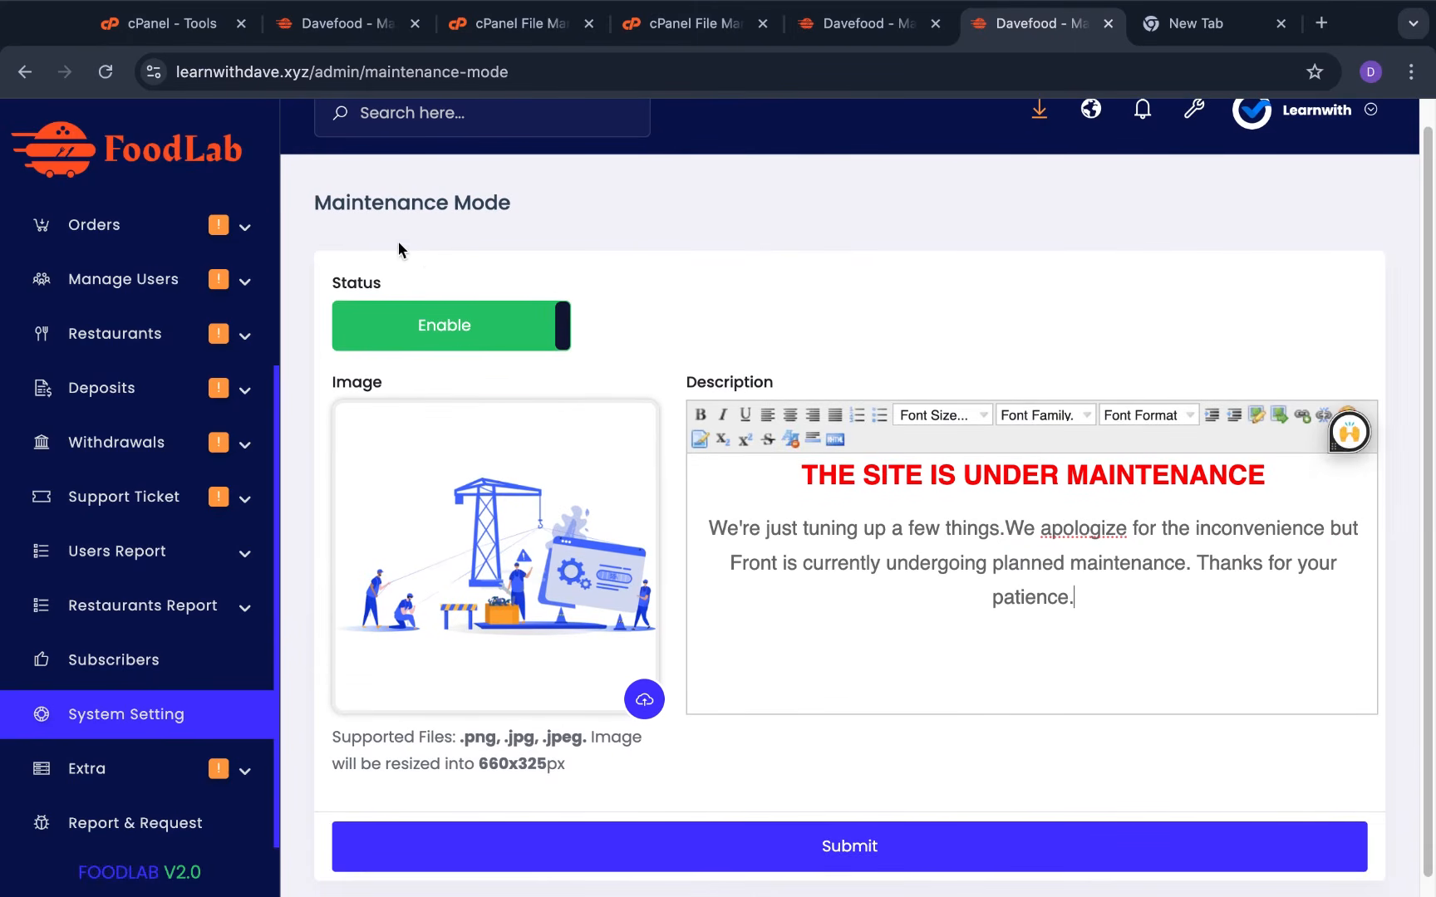
click(432, 341)
click(760, 856)
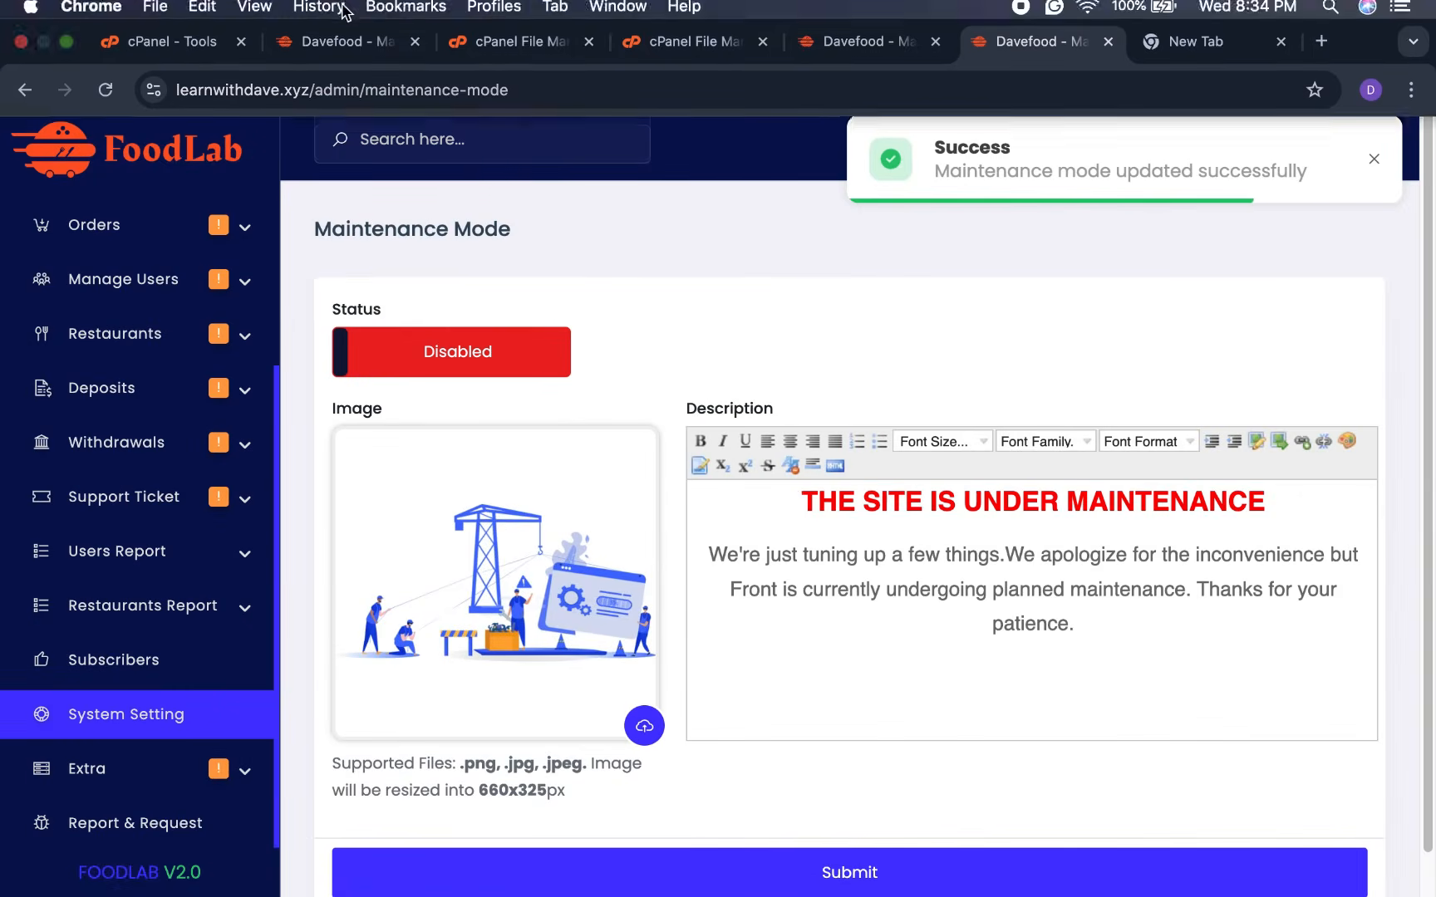
Reload the storefront to confirm it's normal again, then go to System Settings
click(342, 37)
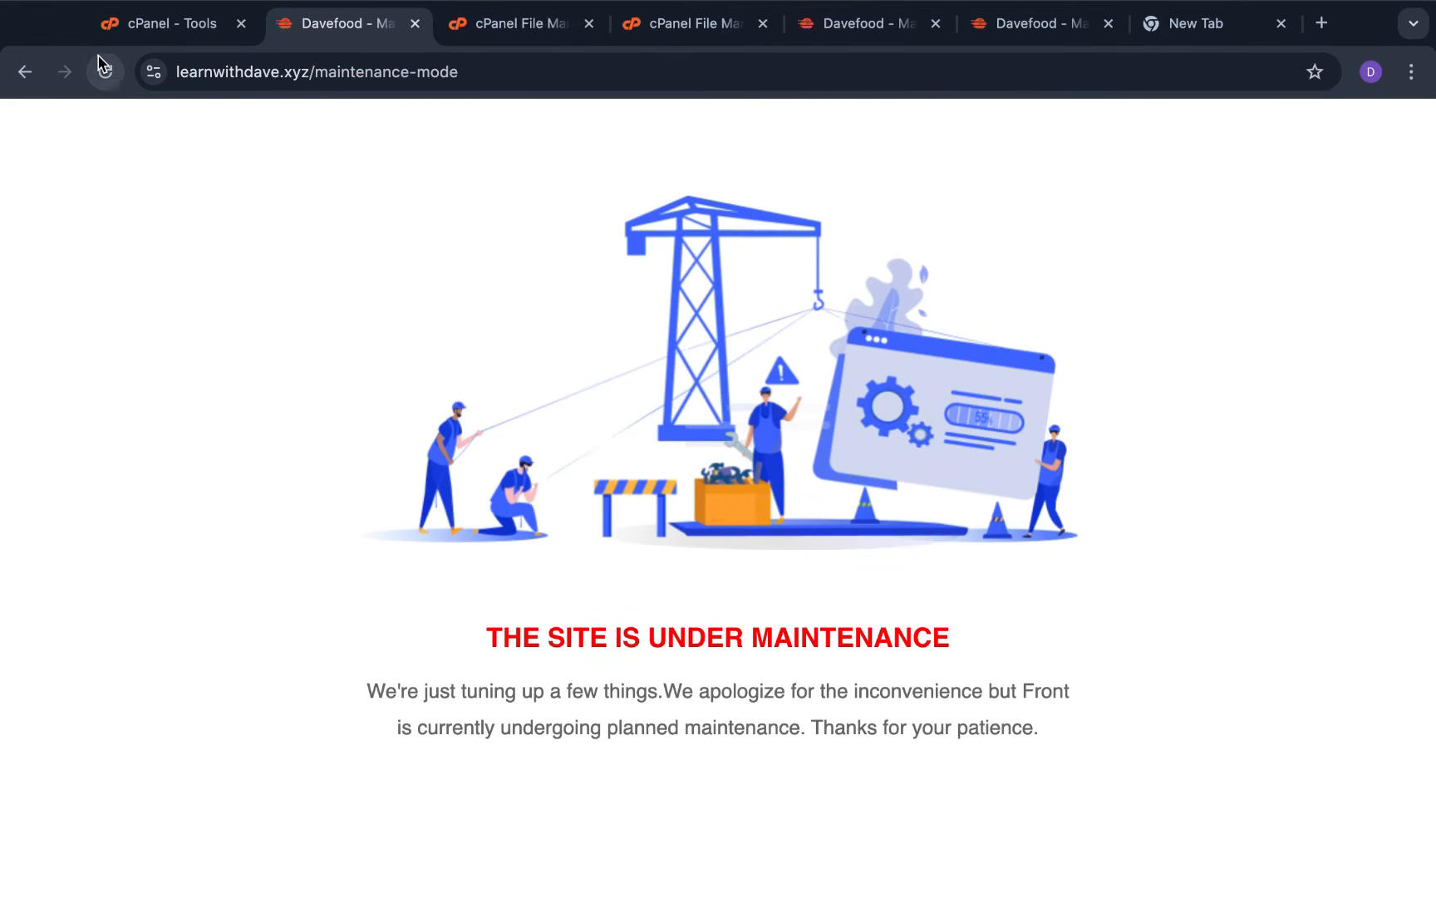
click(104, 71)
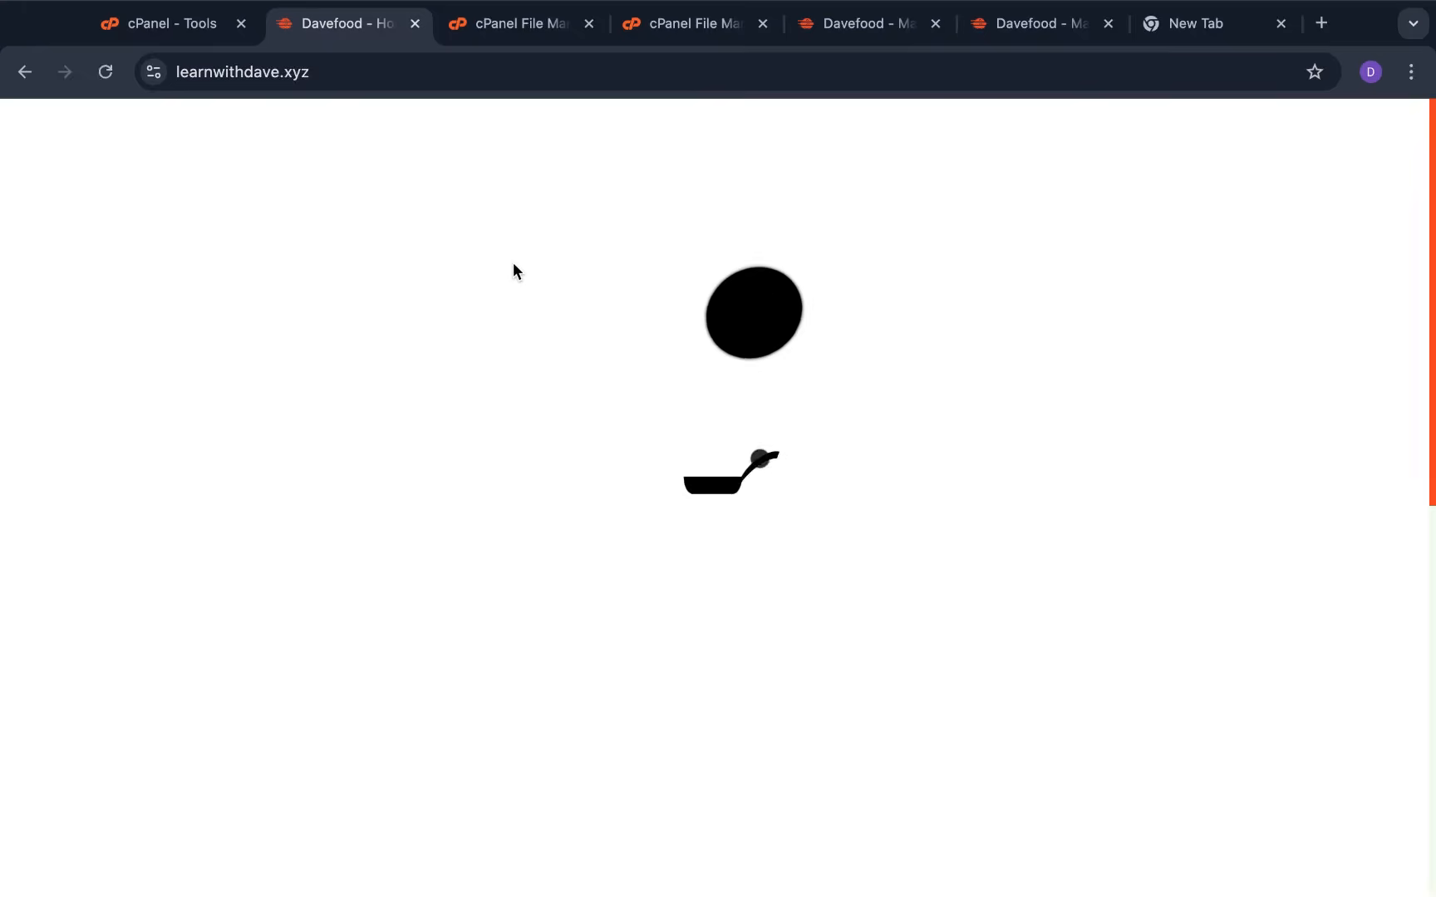
scroll(809, 381, down, 10)
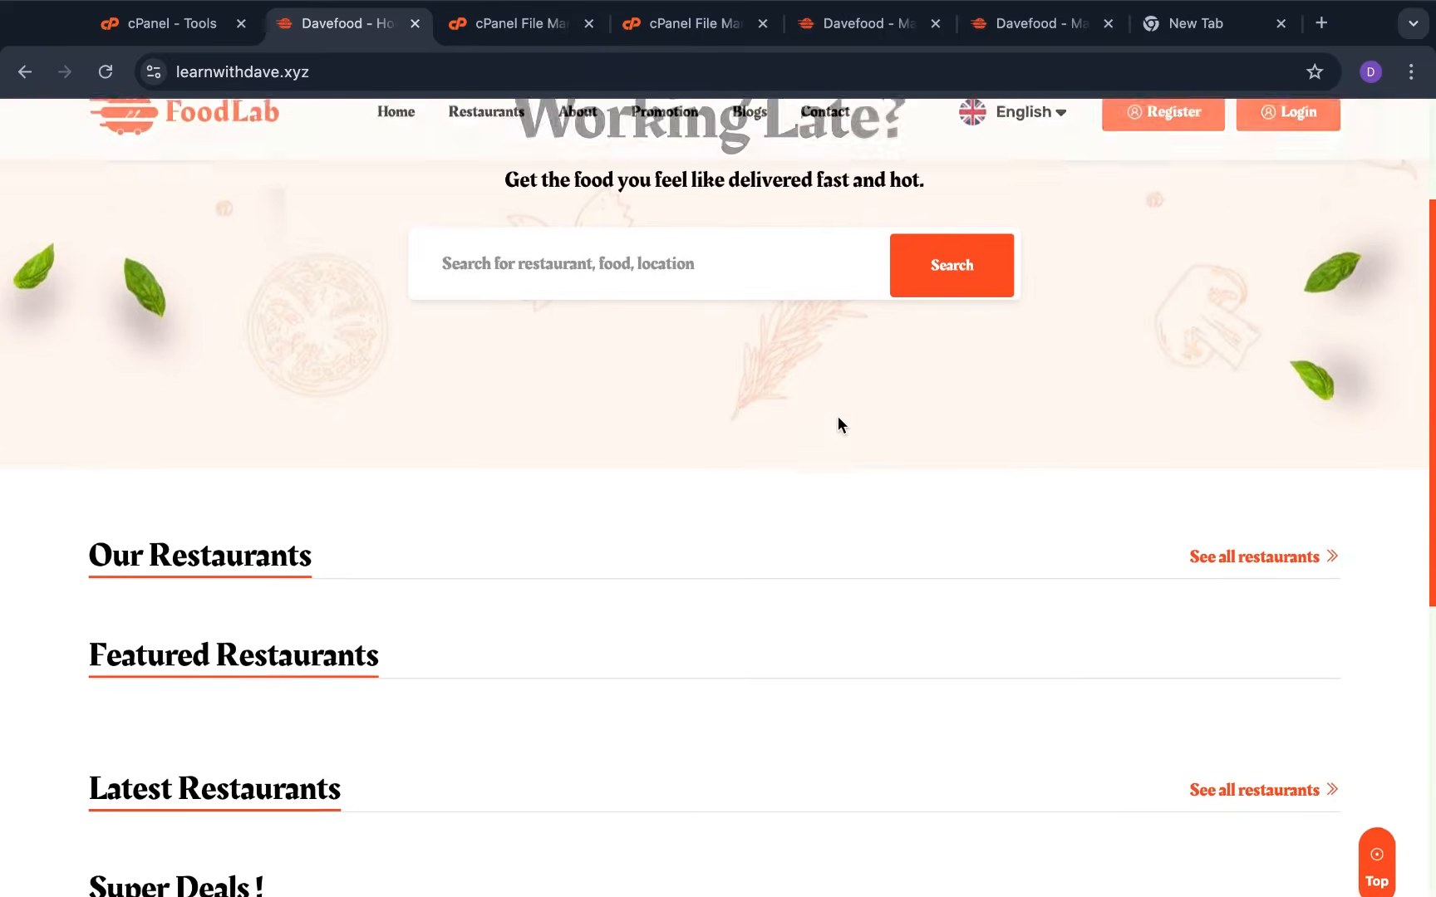
scroll(837, 416, up, 10)
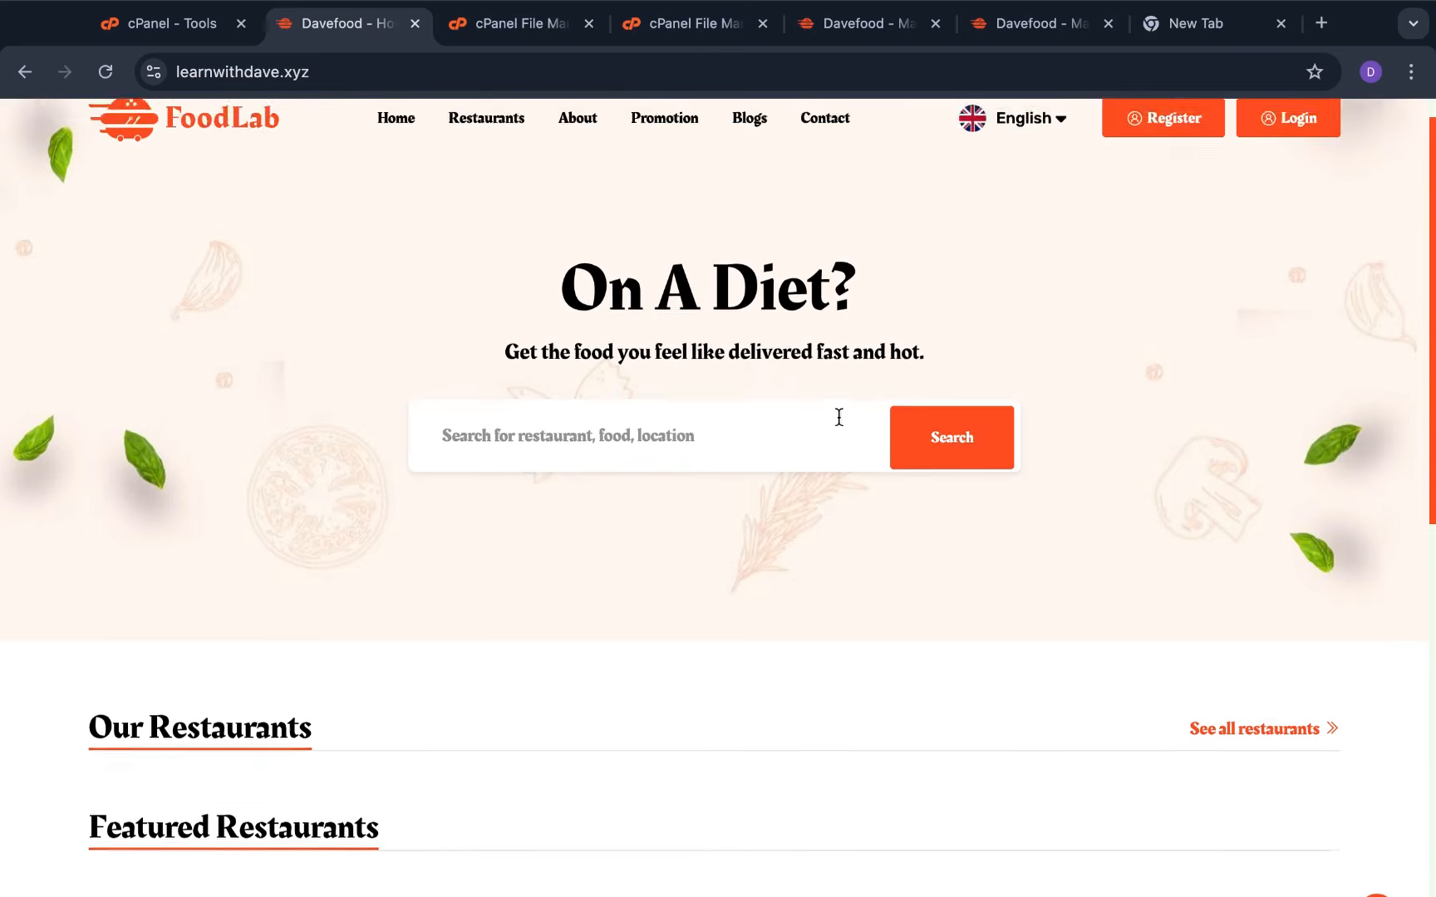
click(999, 17)
scroll(676, 472, down, 1)
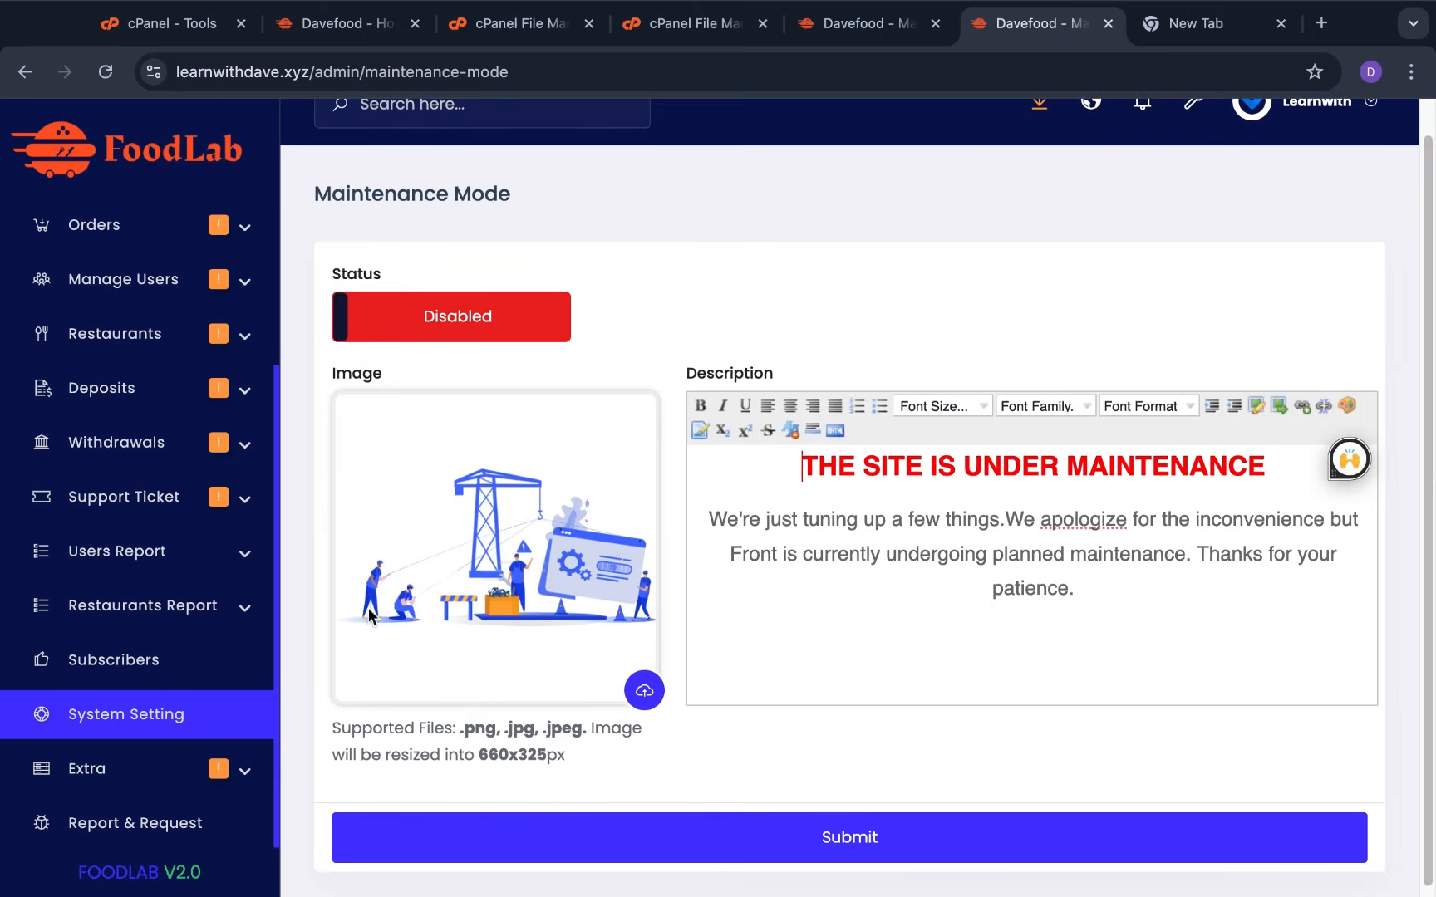
click(220, 712)
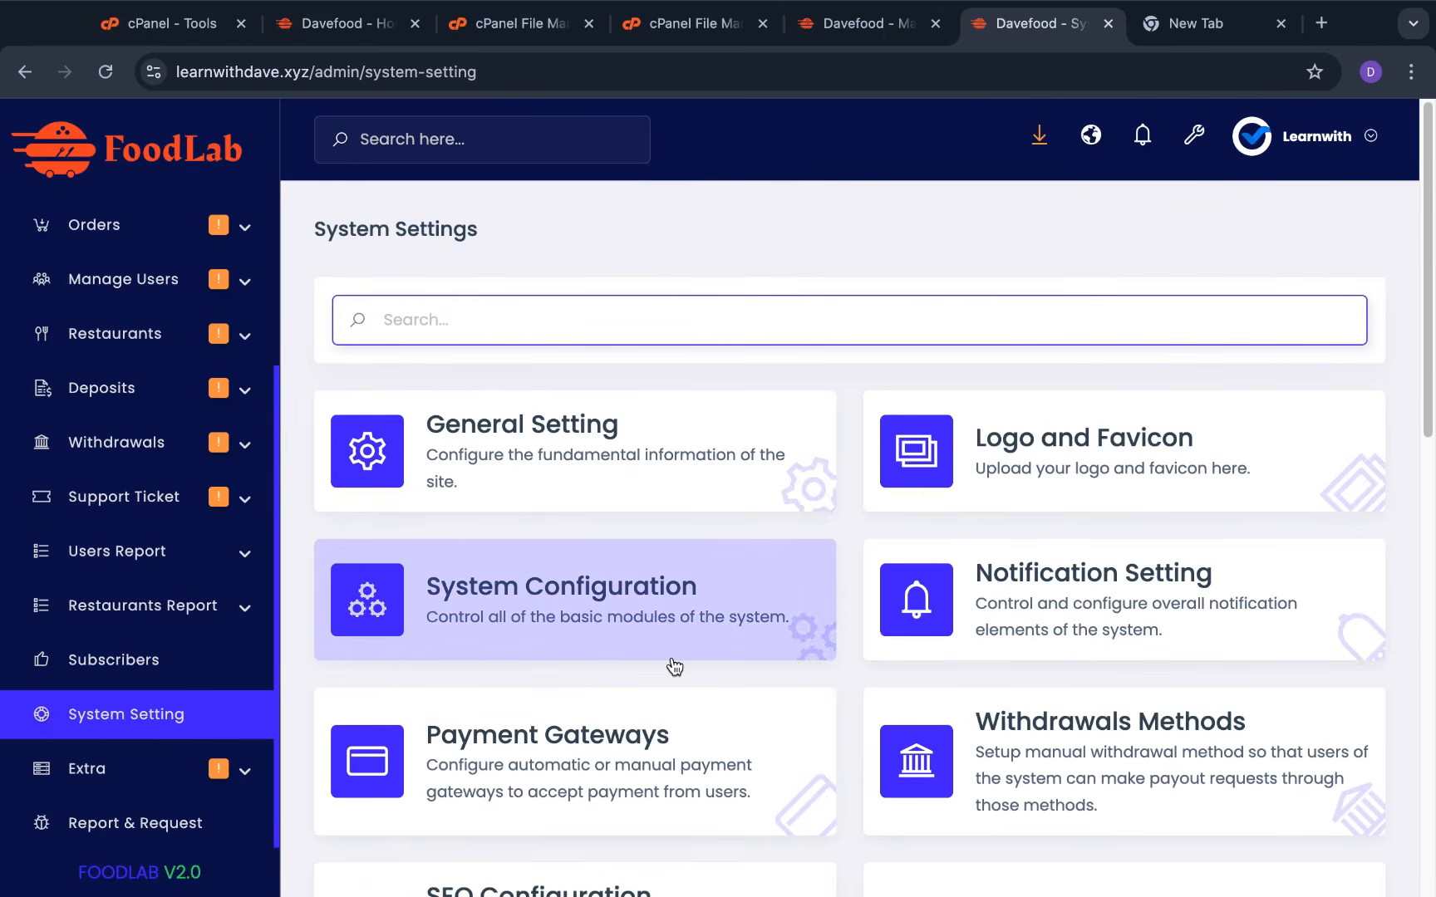
Submit the Tawk.to extension's App Key form unchanged, leaving all five extensions disabled
scroll(673, 666, down, 8)
scroll(673, 666, down, 5)
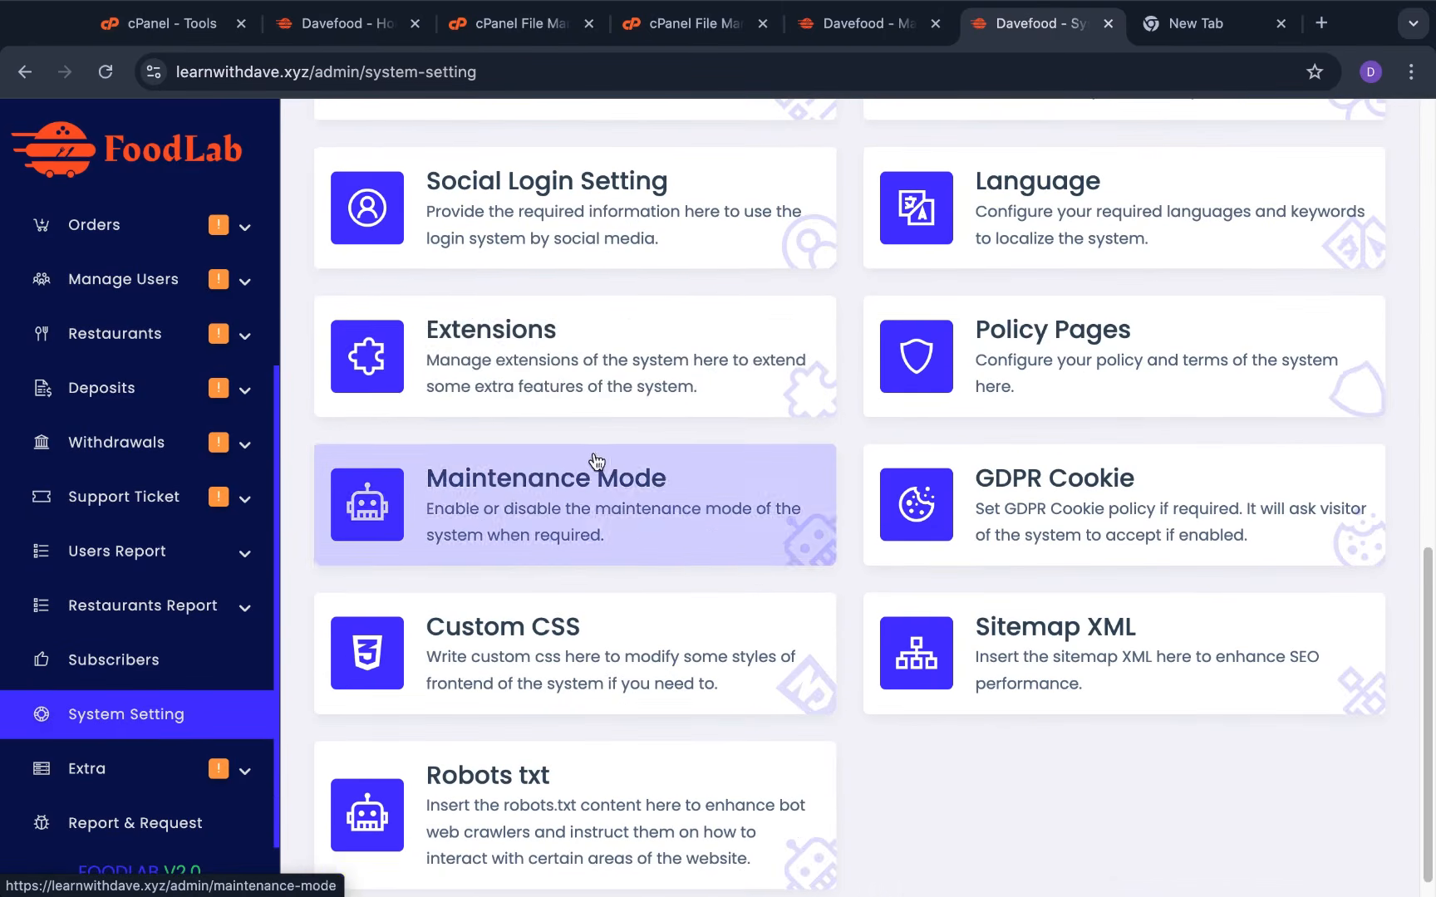
click(595, 342)
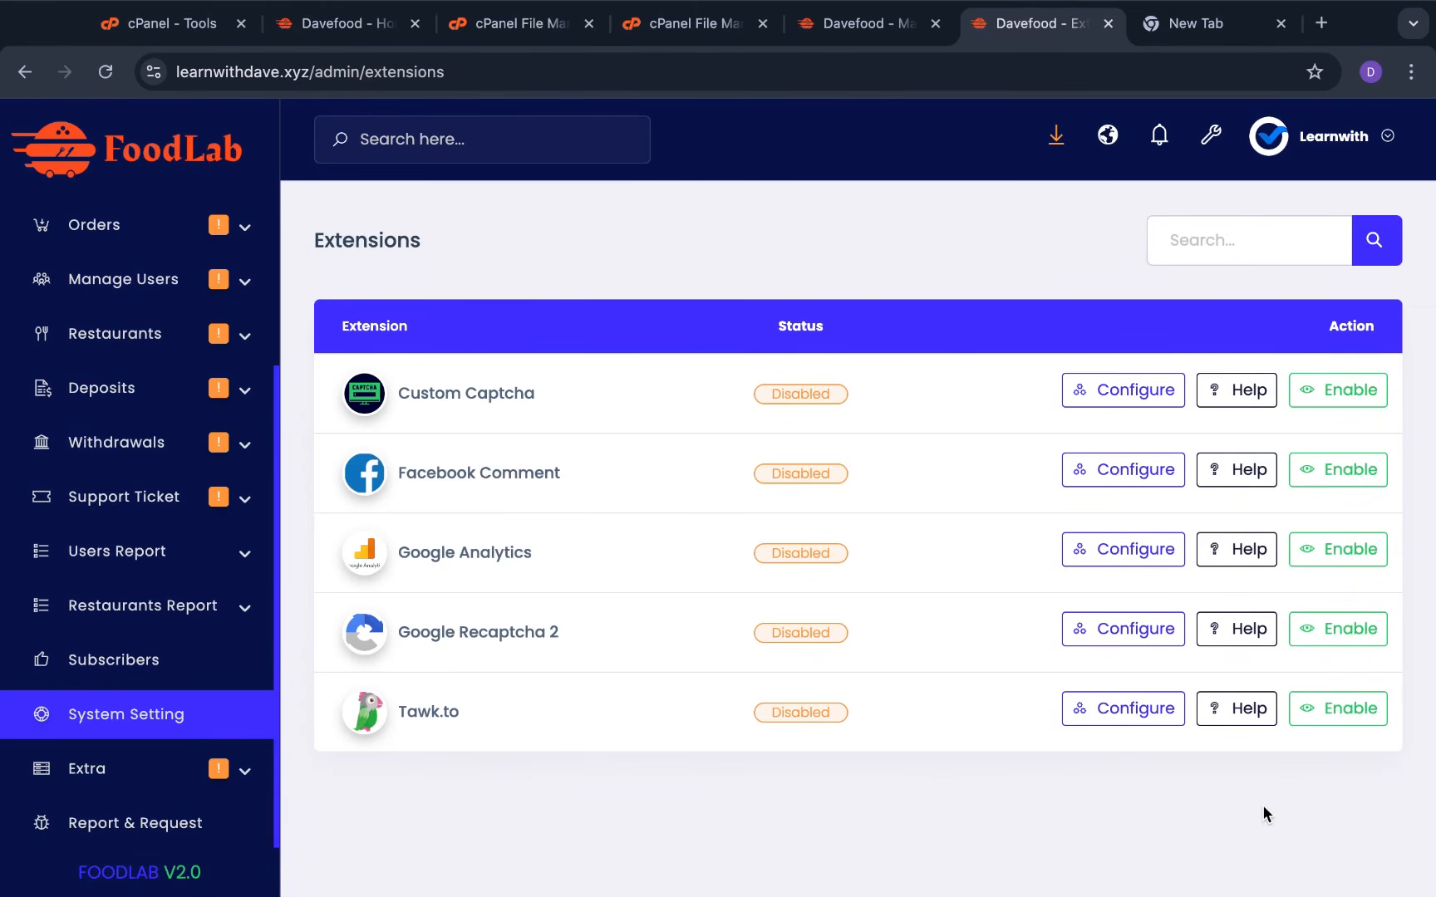
click(1120, 716)
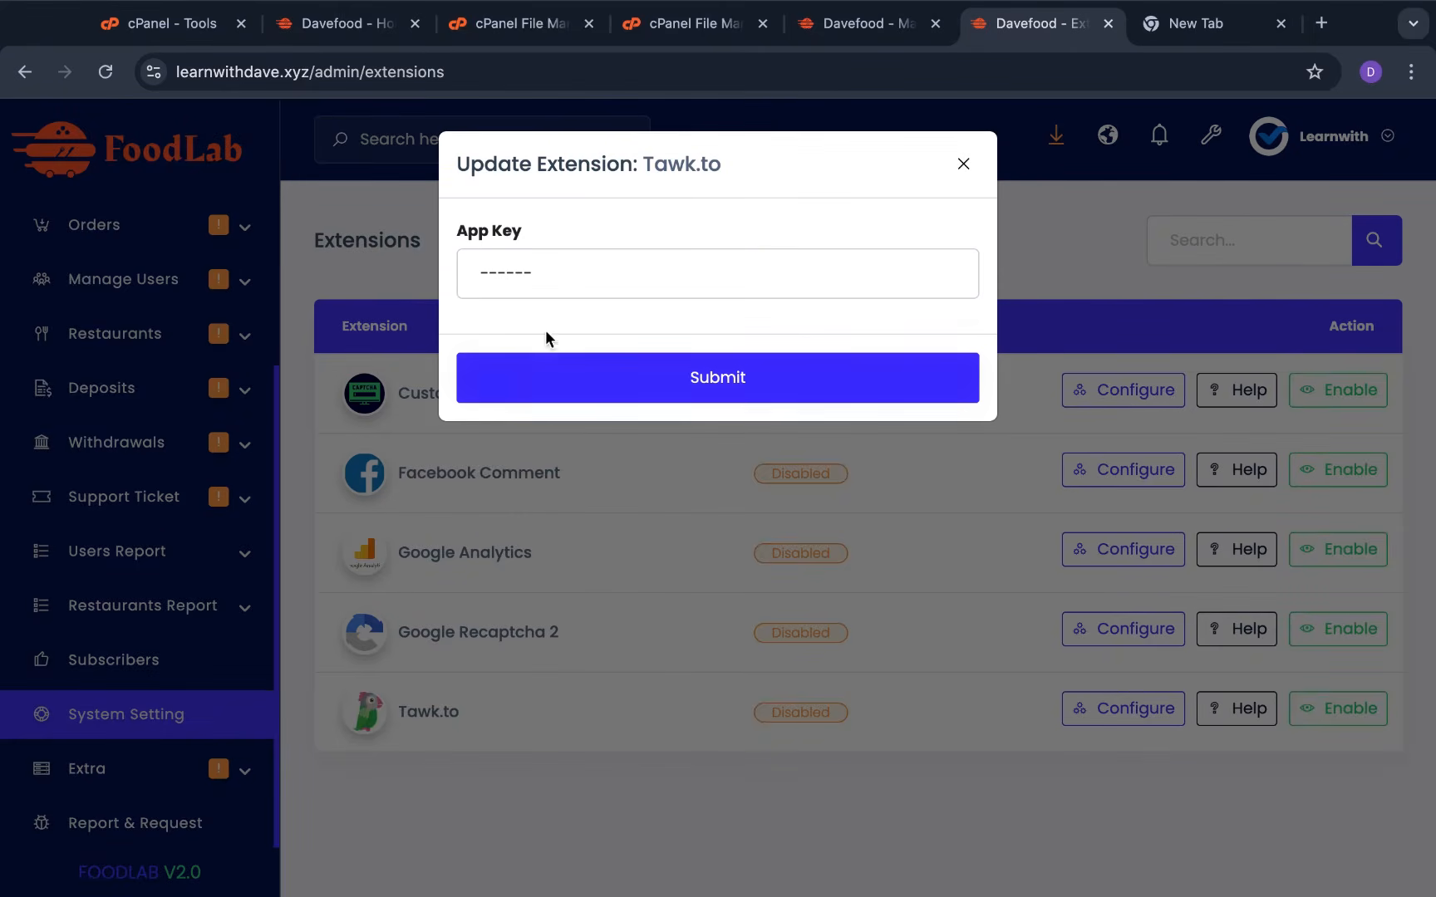
click(681, 376)
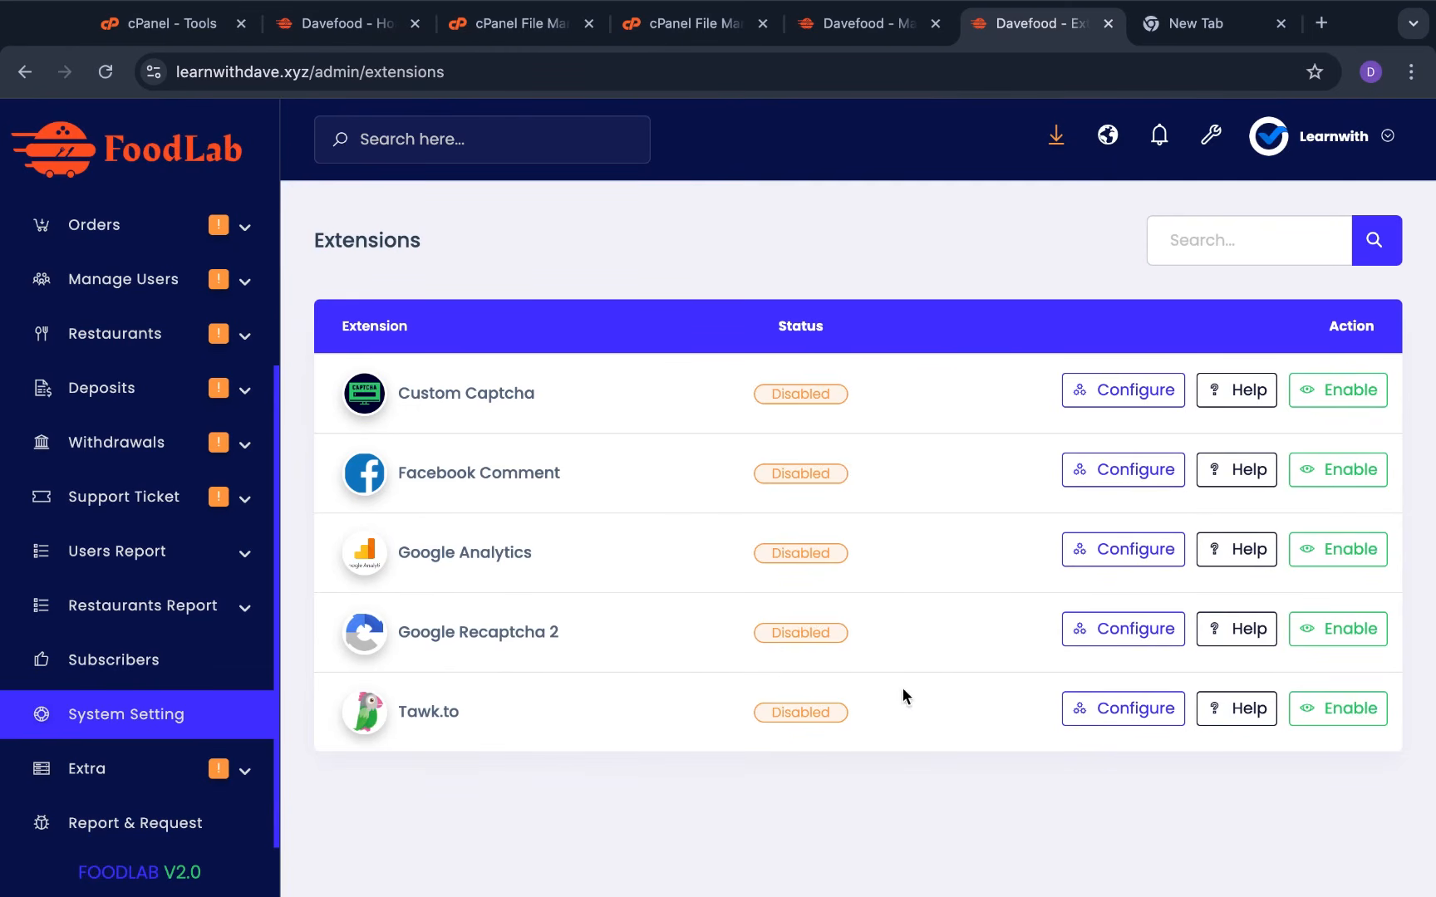
click(212, 713)
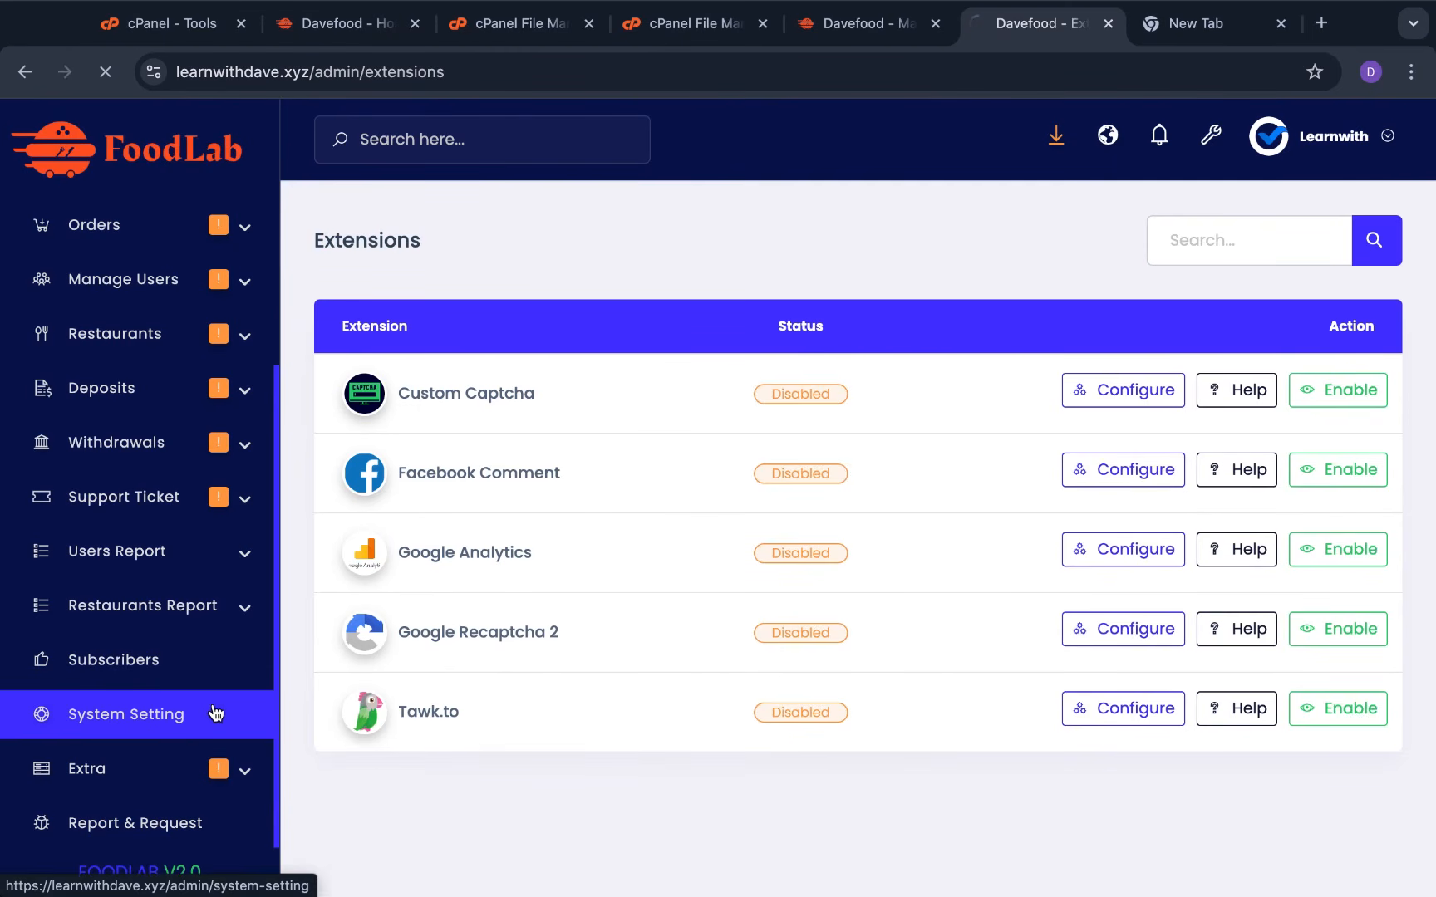
Scroll down System Settings and open the Custom CSS page
scroll(656, 581, down, 10)
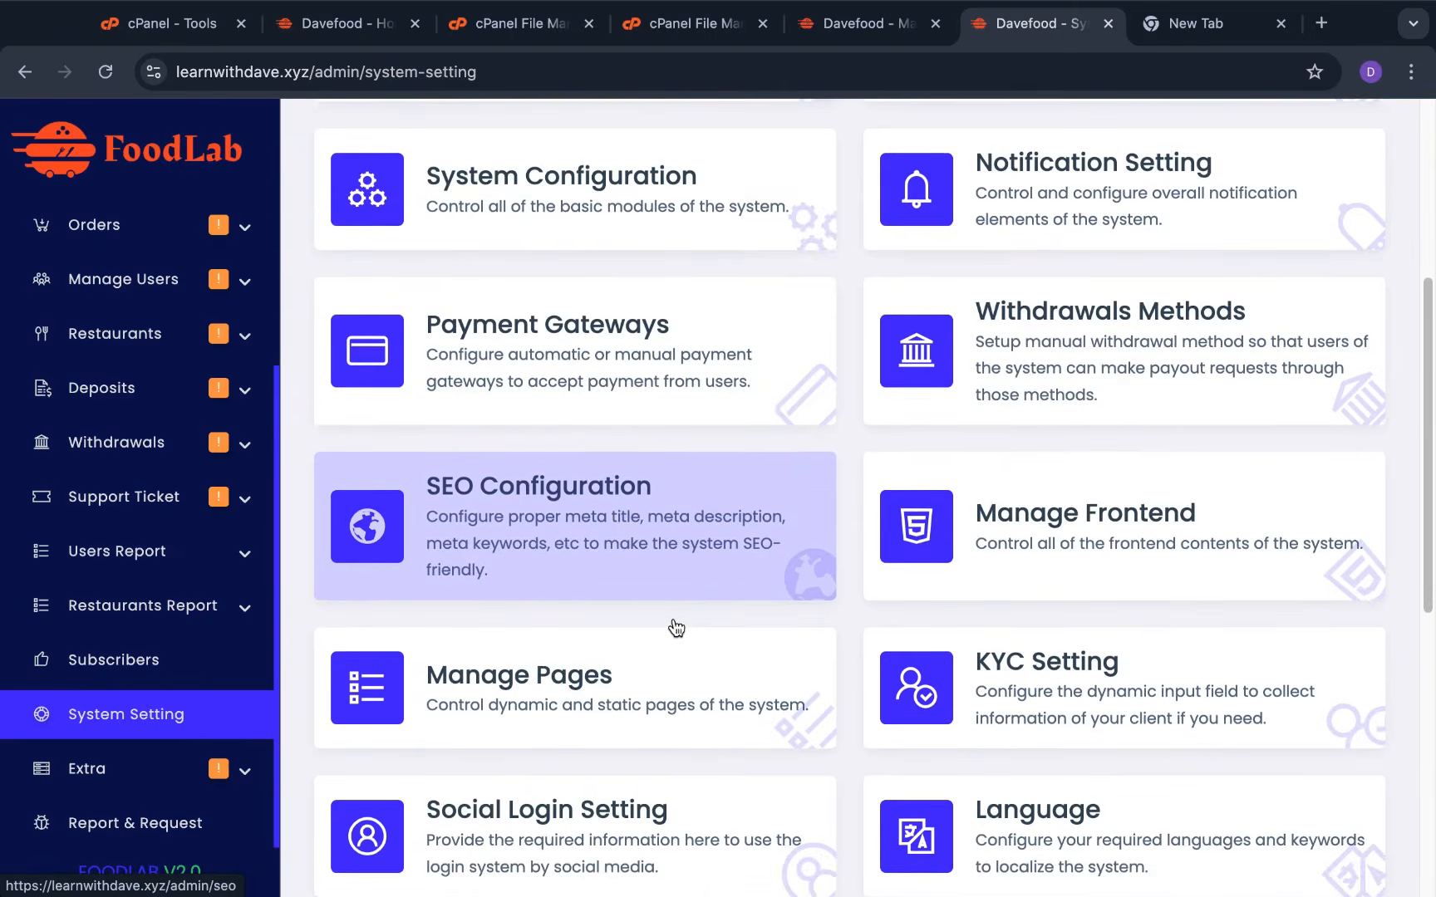
scroll(677, 627, down, 1)
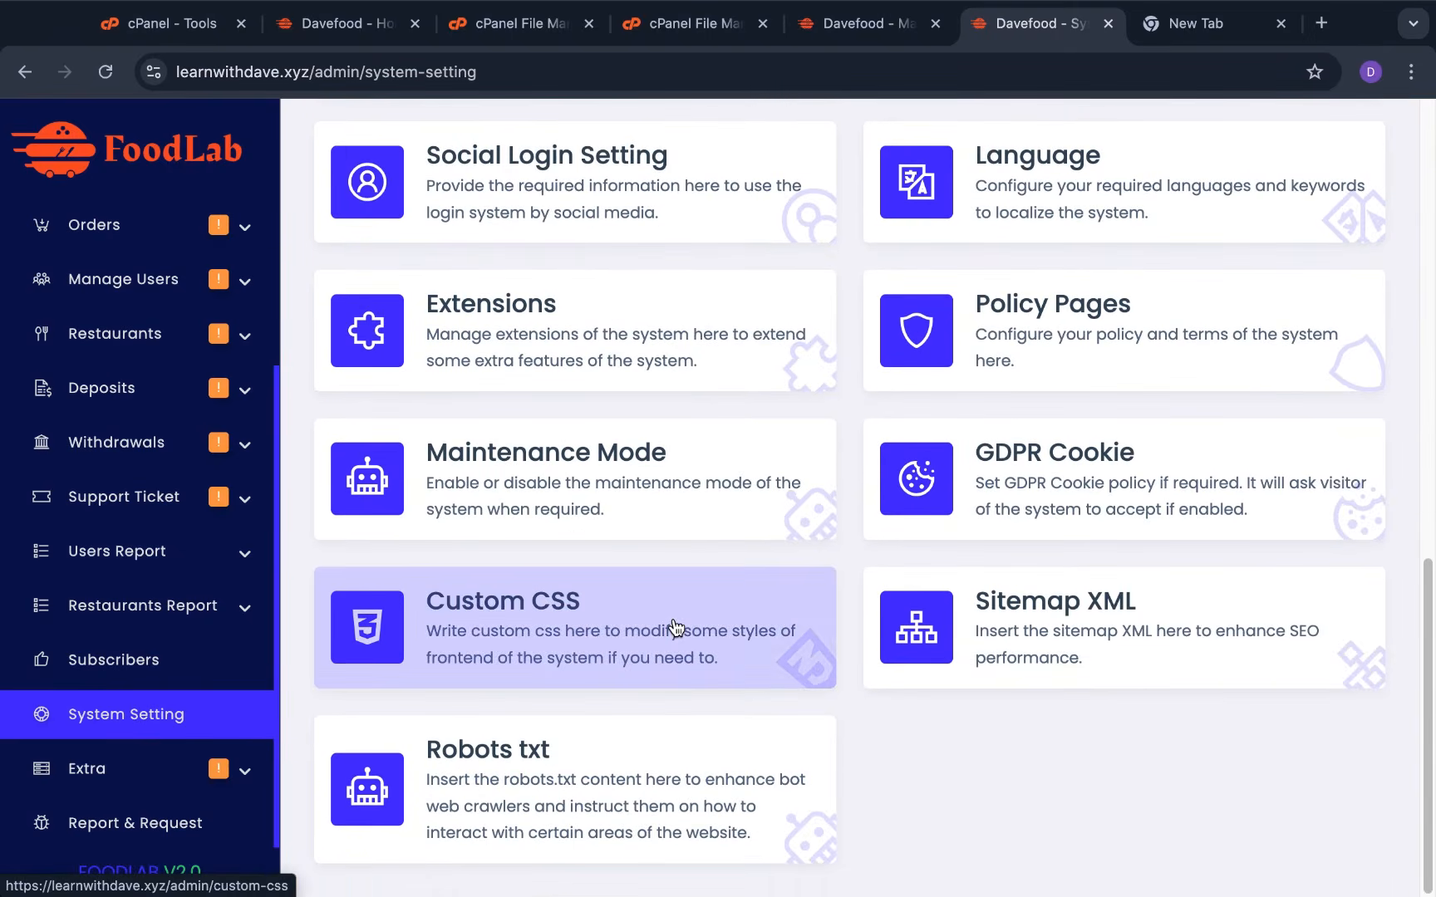
scroll(677, 627, up, 8)
scroll(676, 627, down, 4)
scroll(677, 627, down, 5)
click(675, 628)
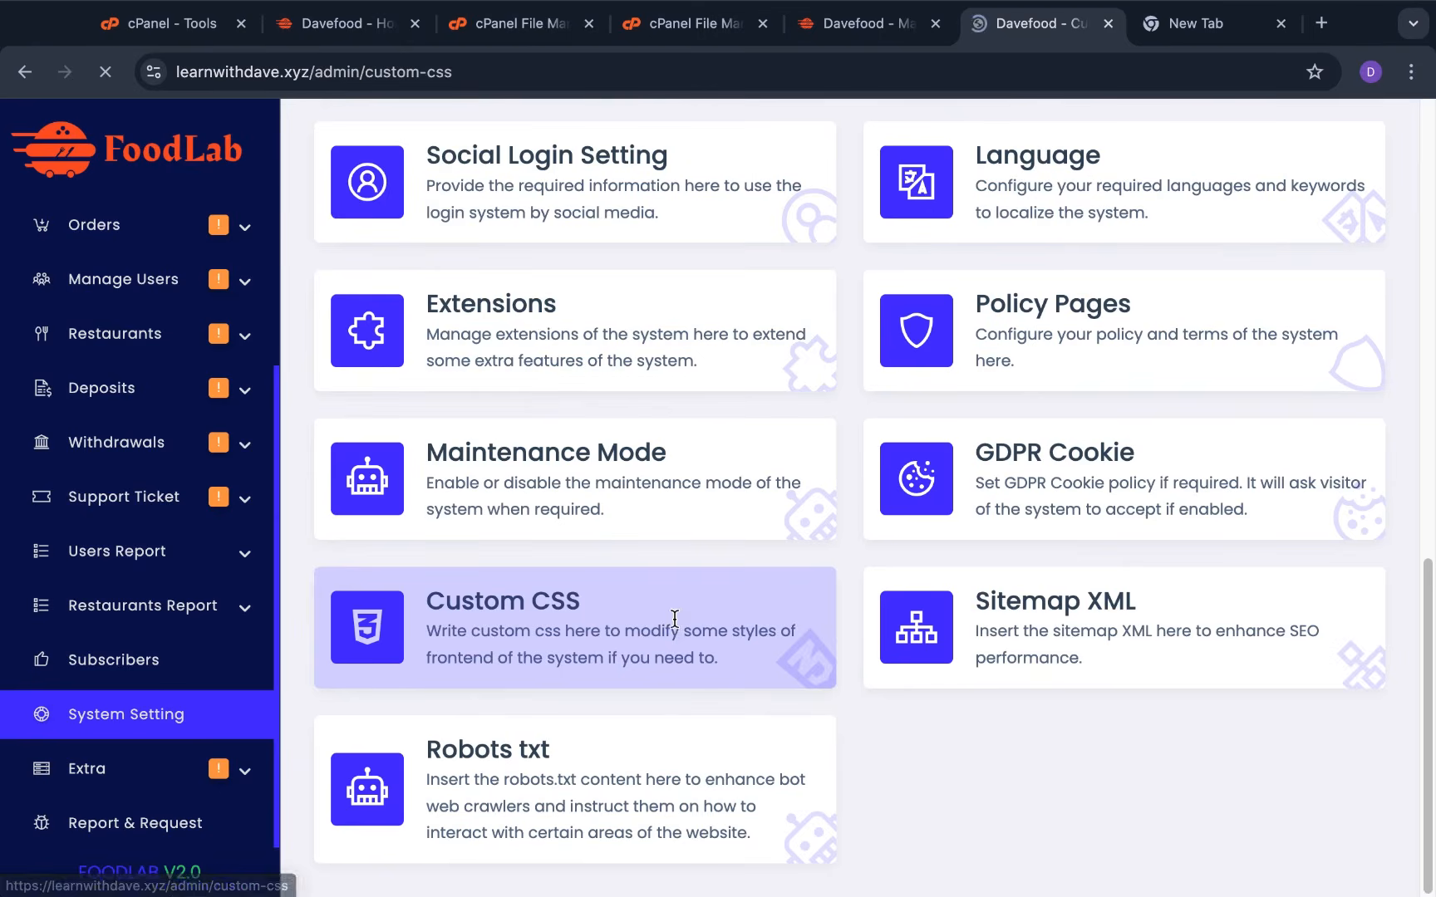
Scroll through the custom stylesheet and submit it unchanged
scroll(675, 619, down, 15)
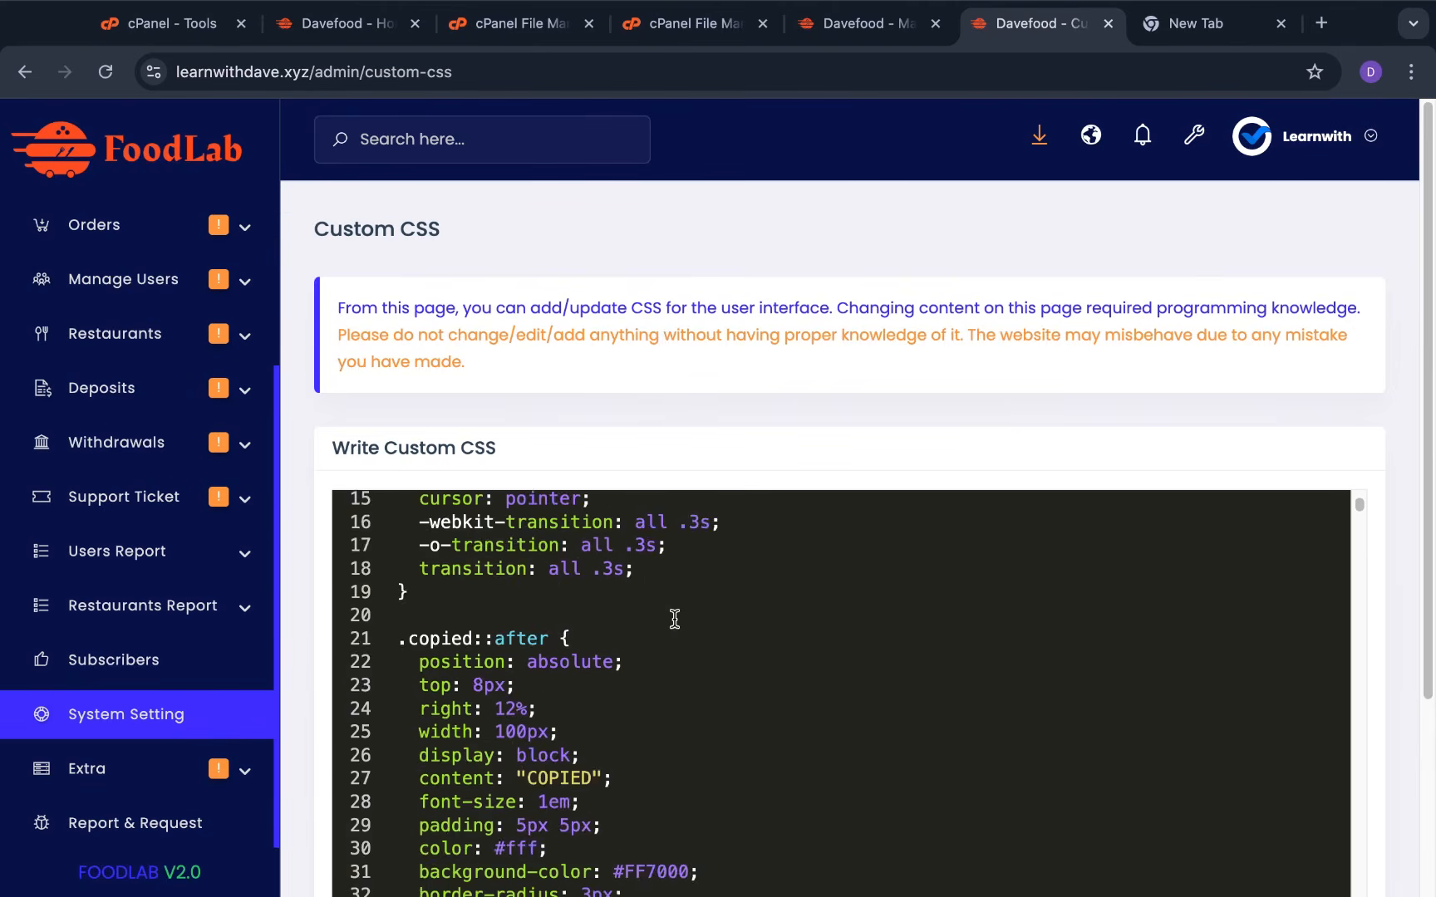
scroll(730, 629, down, 18)
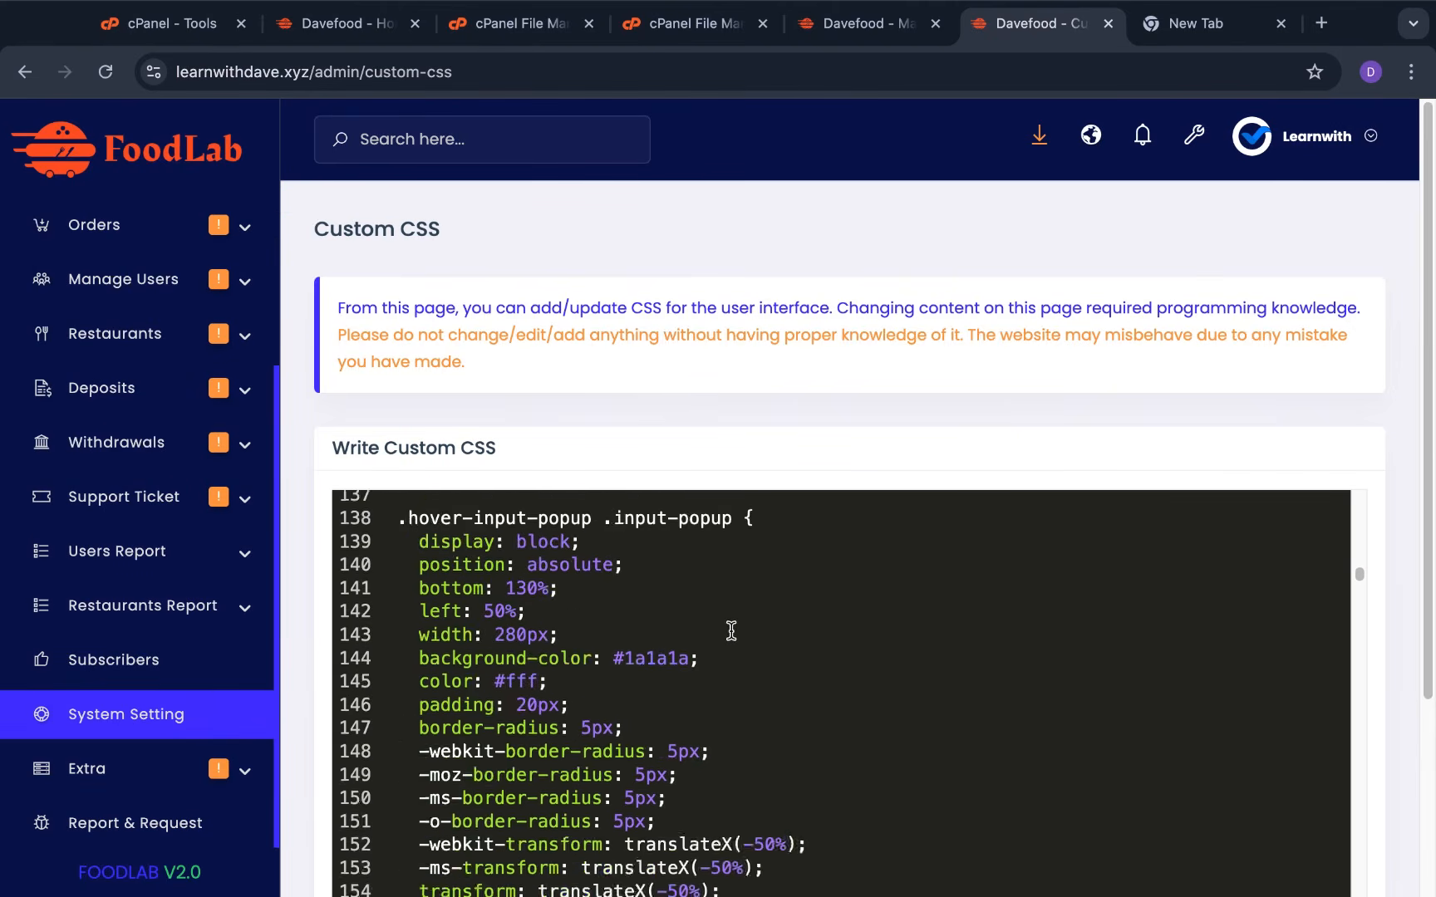
scroll(677, 337, down, 3)
scroll(692, 350, down, 15)
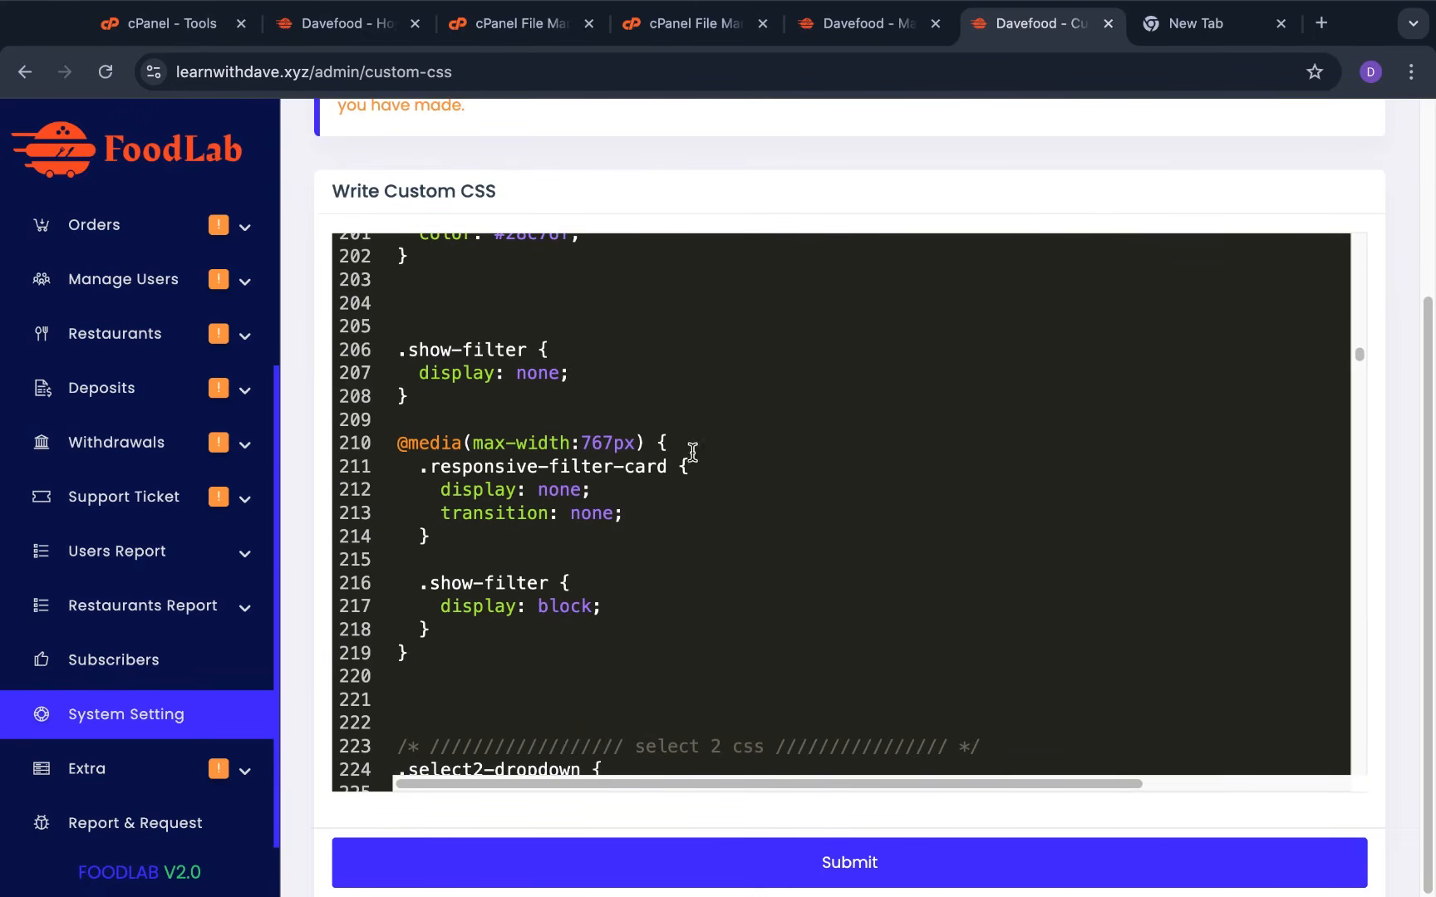
scroll(696, 496, up, 20)
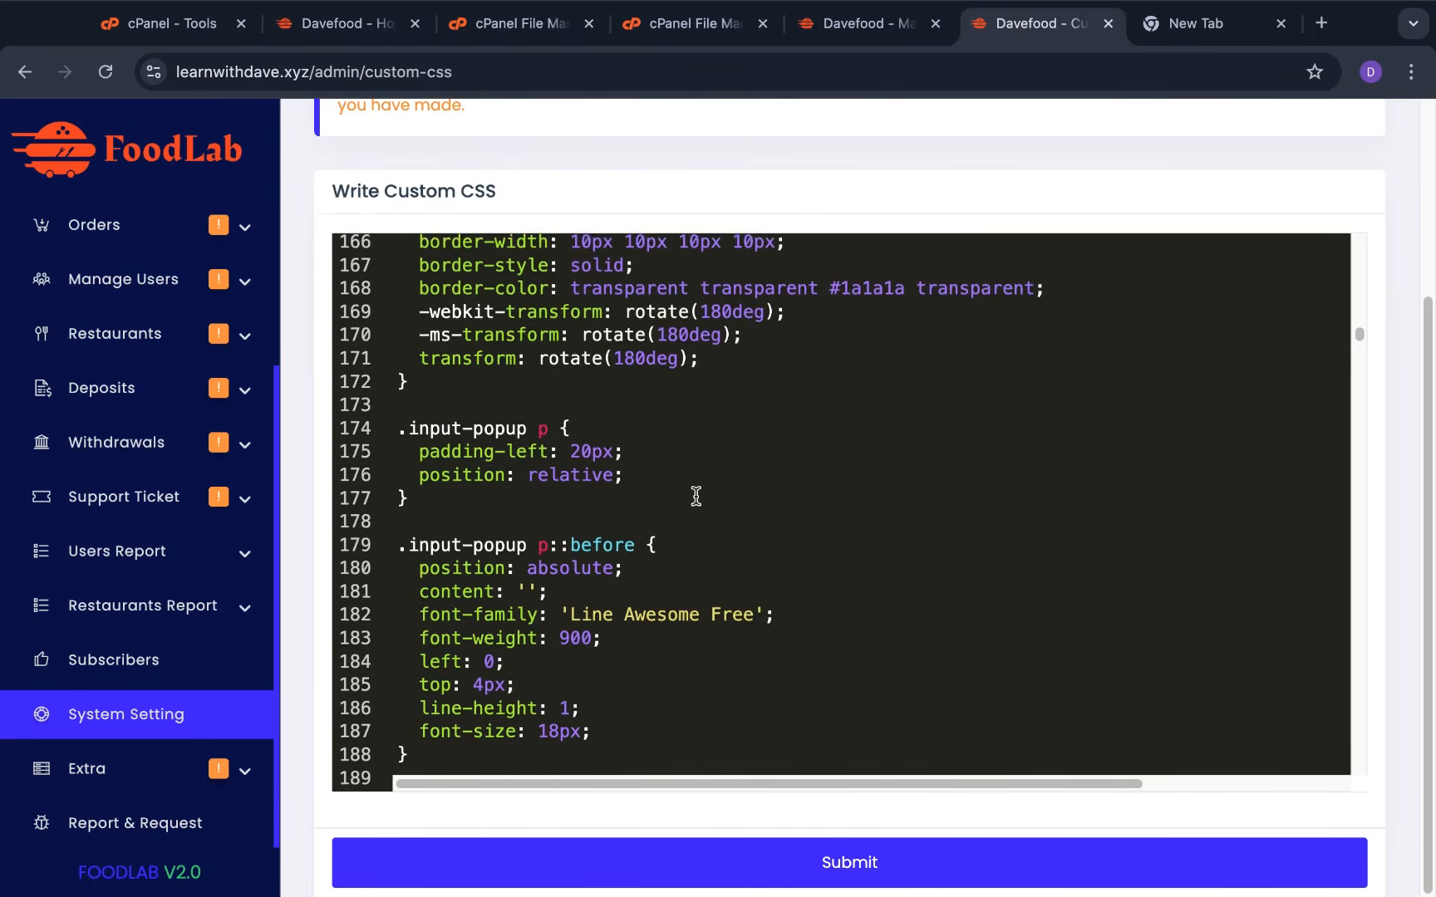
scroll(697, 496, up, 20)
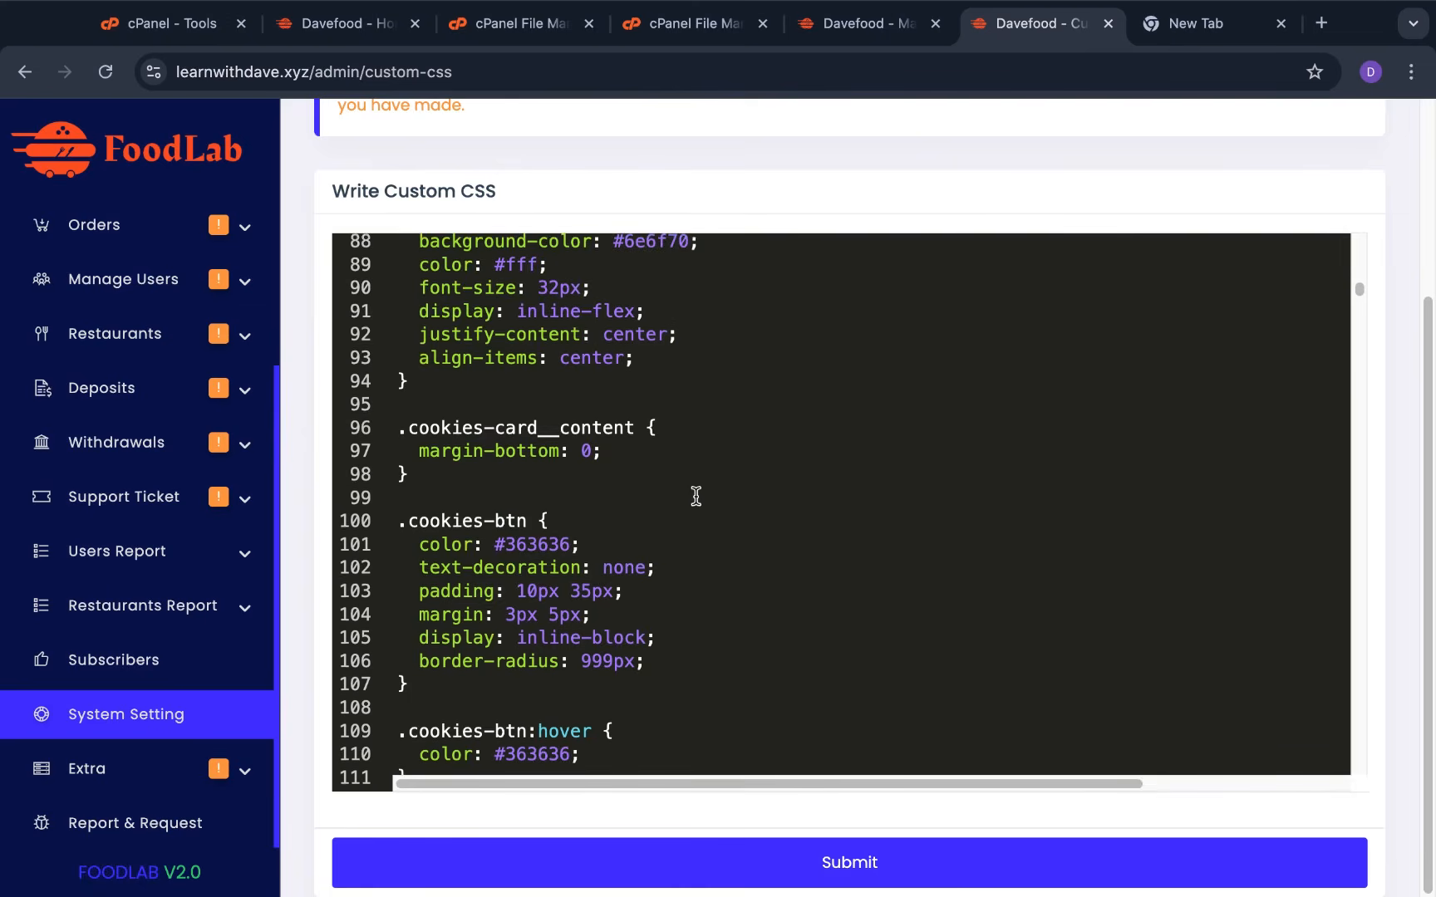
scroll(696, 496, up, 10)
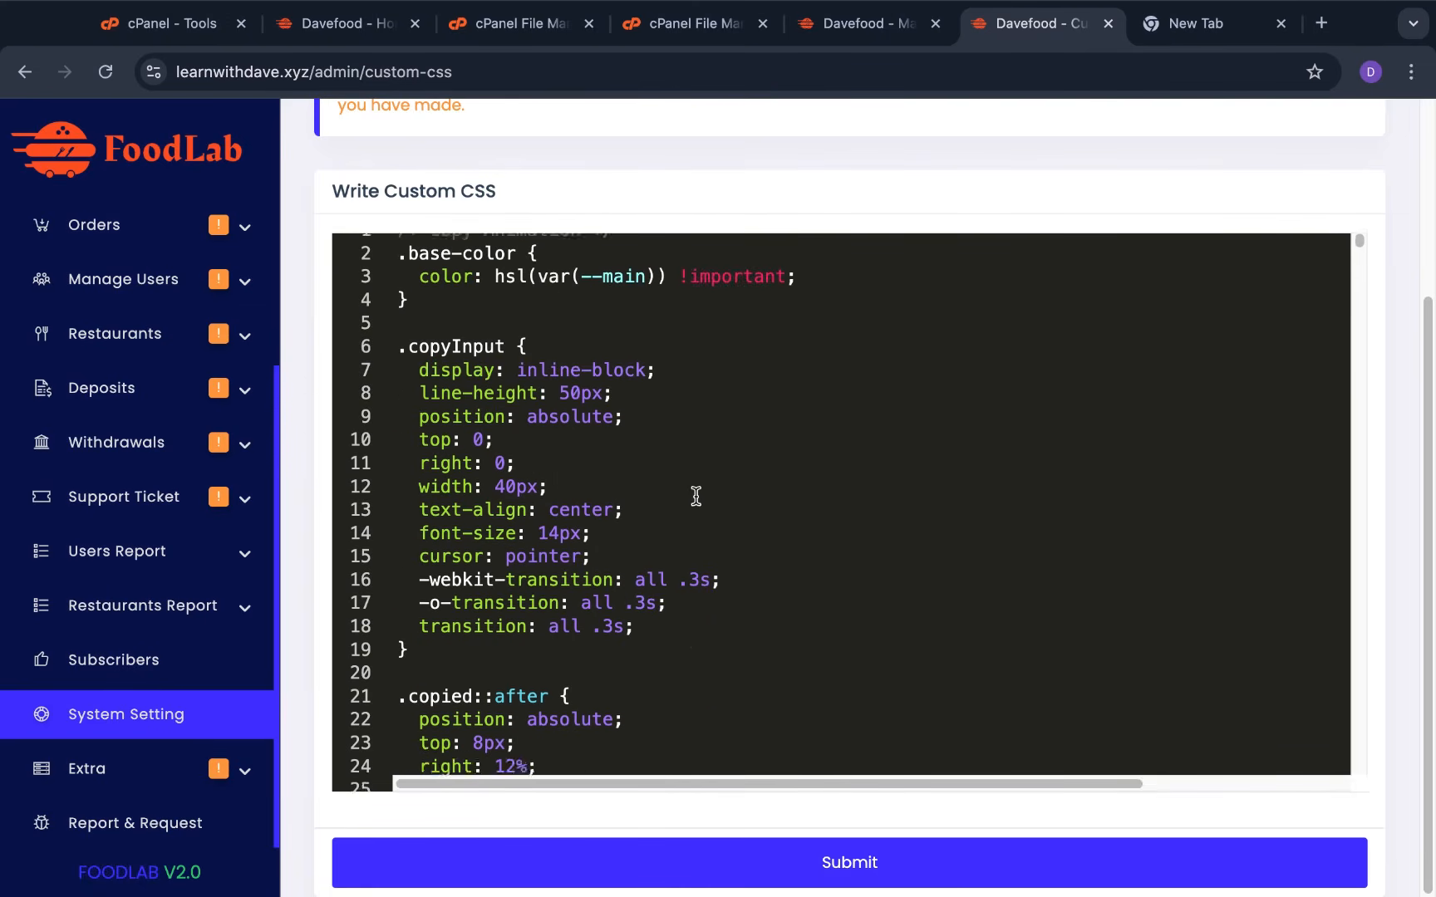
scroll(696, 496, down, 20)
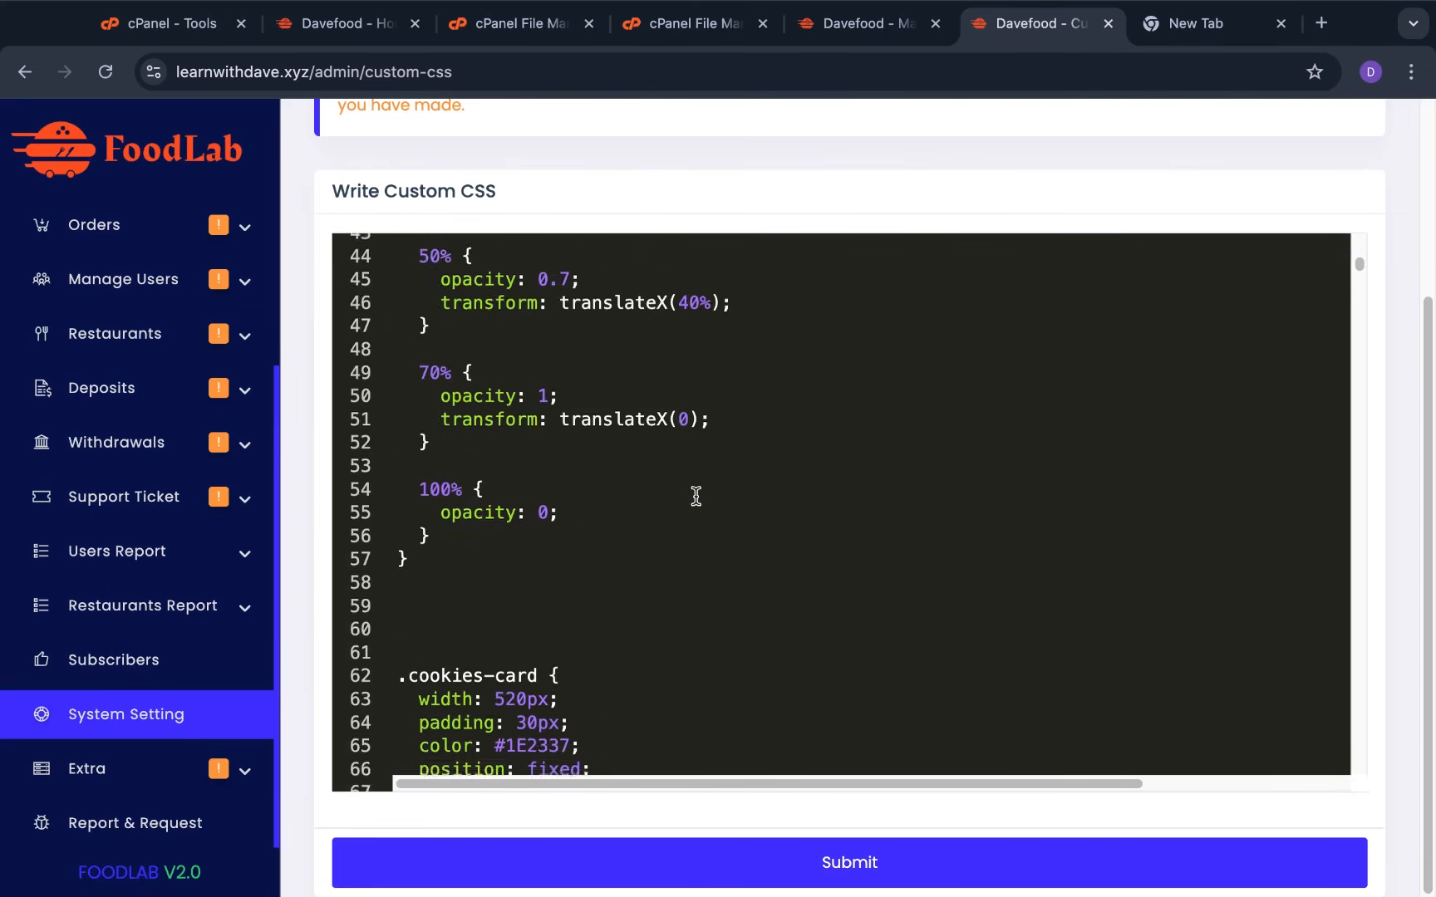
scroll(696, 496, down, 20)
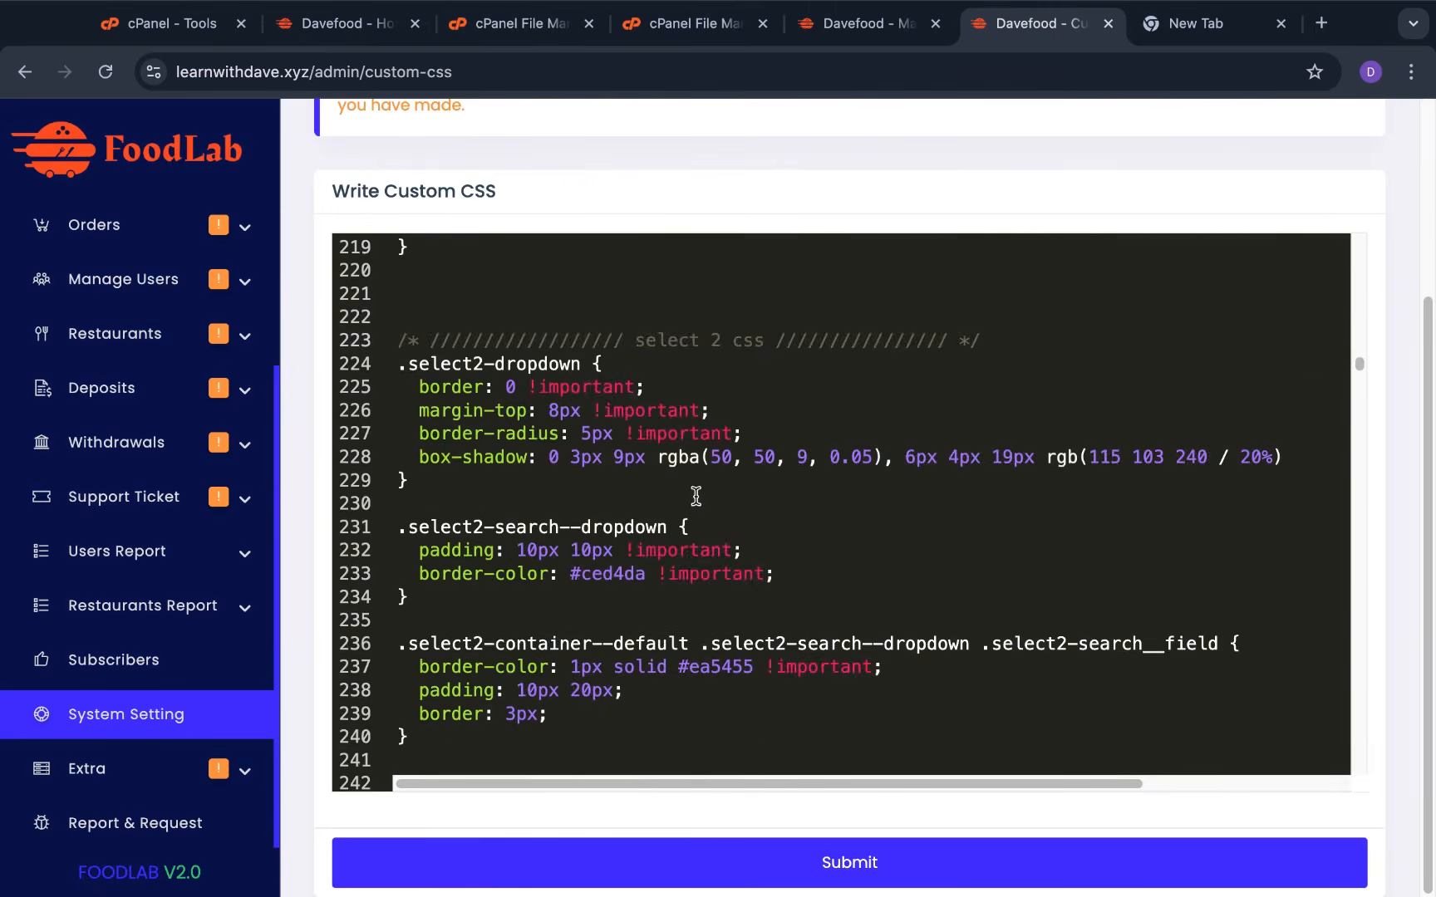
scroll(697, 496, down, 20)
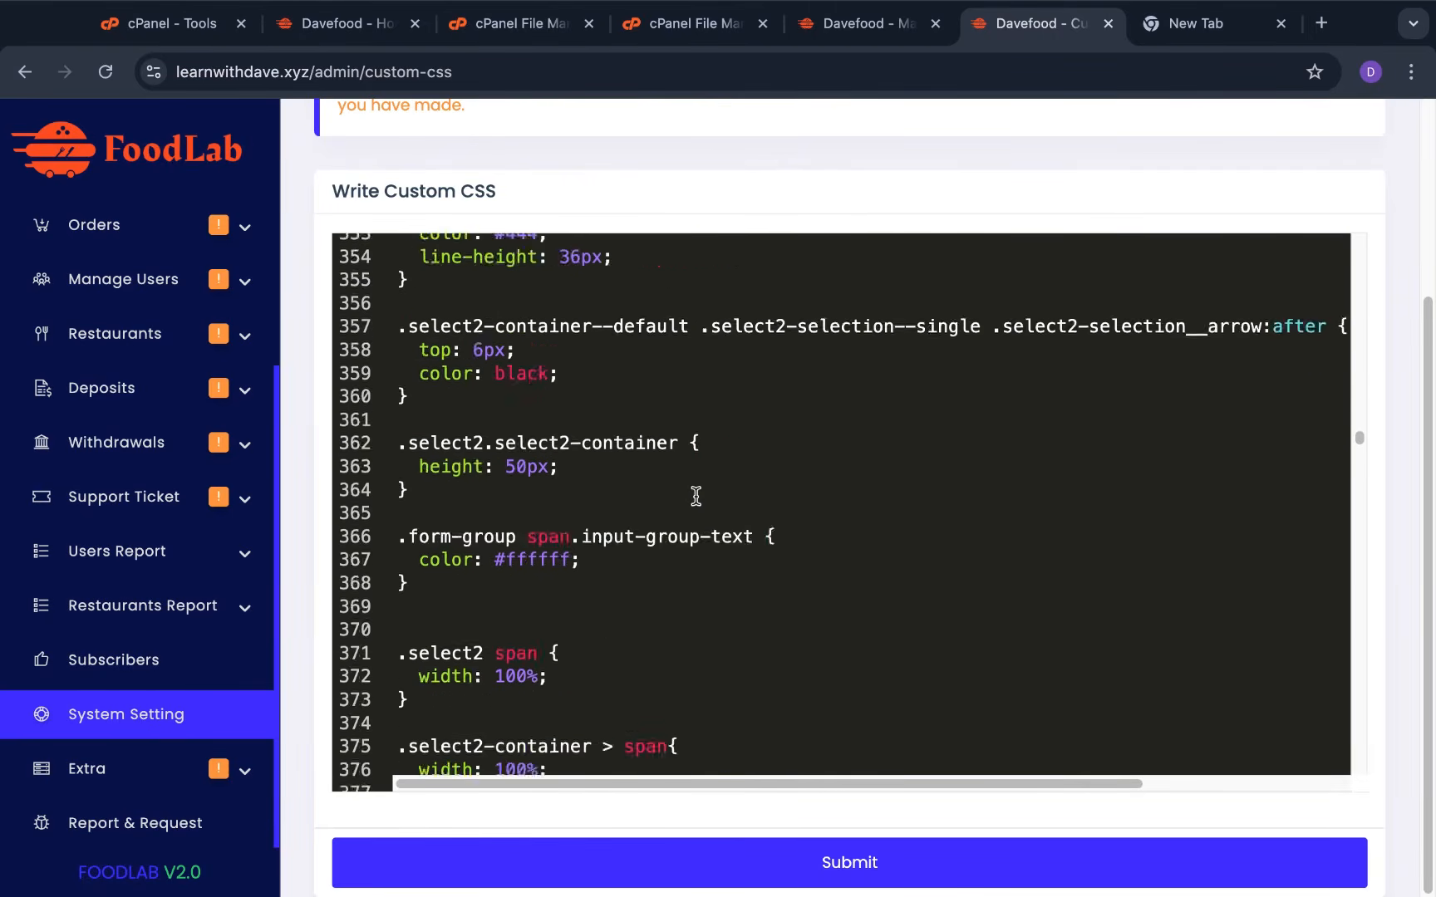
scroll(696, 496, down, 1)
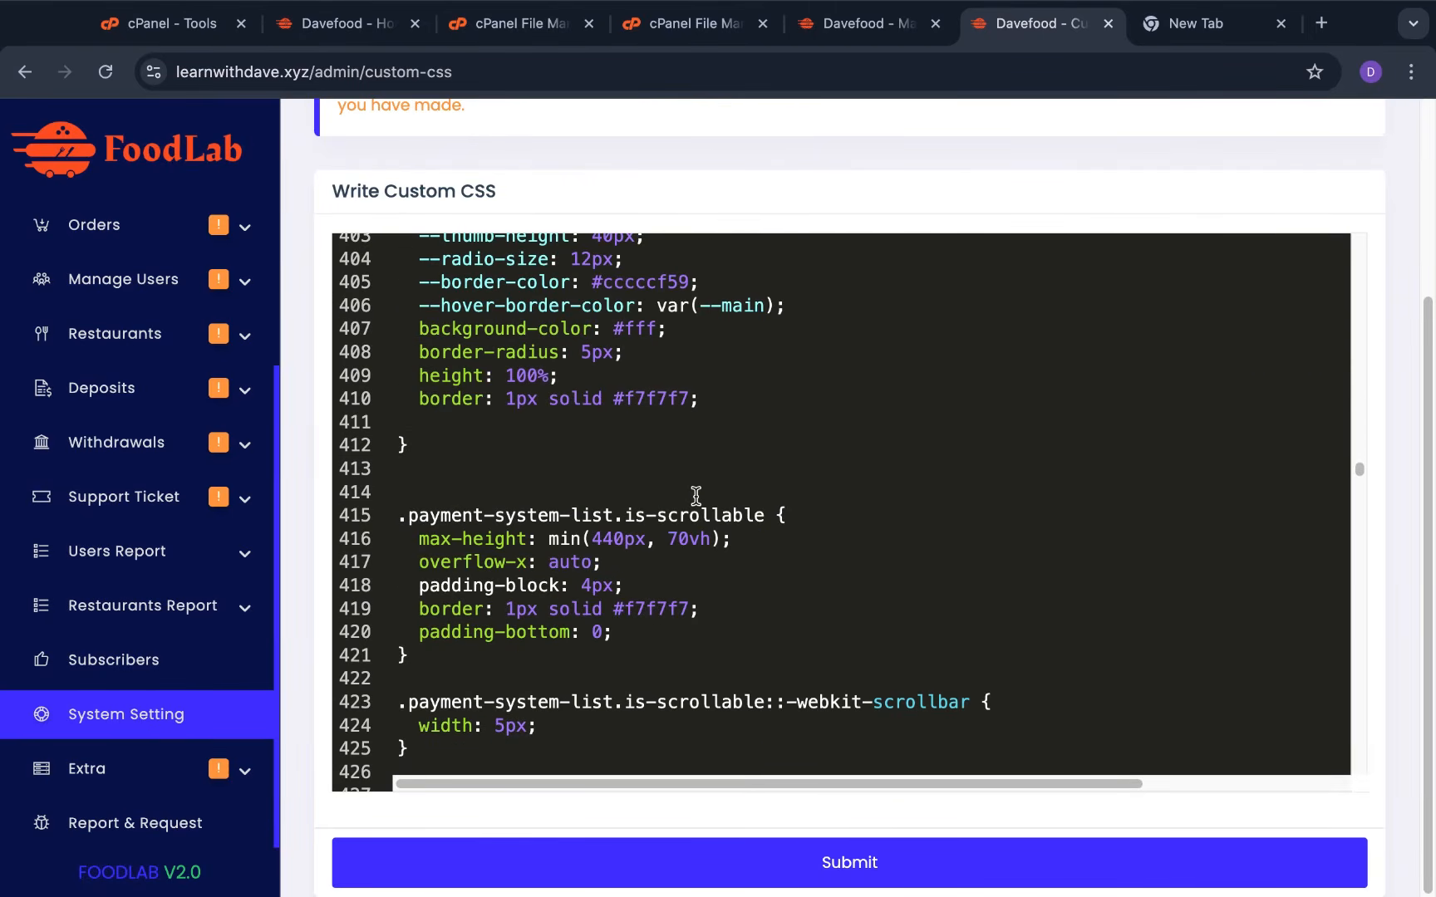
scroll(697, 496, down, 20)
scroll(696, 496, up, 2)
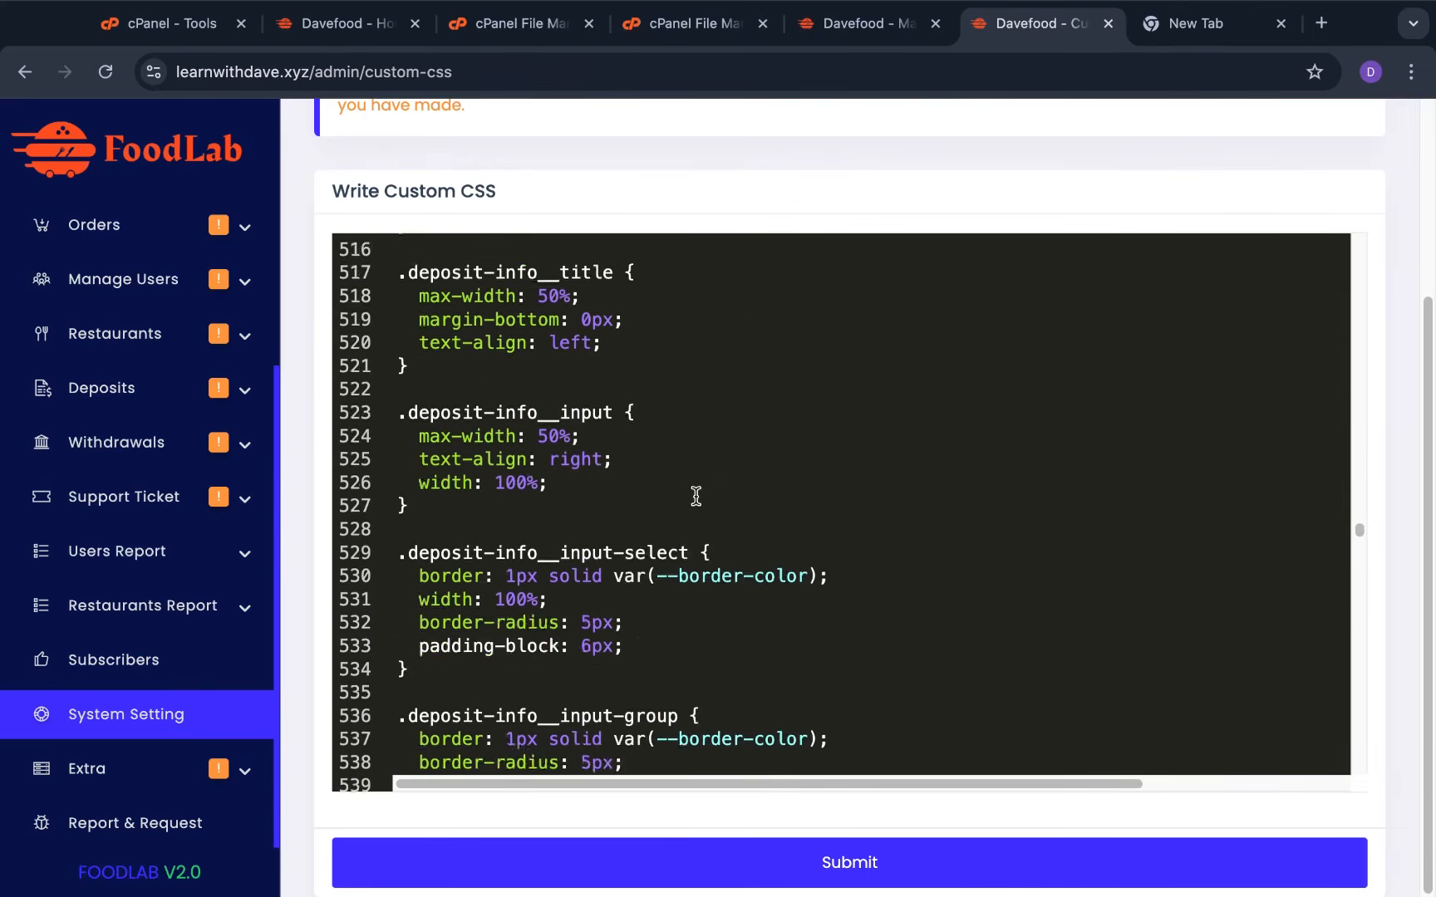
scroll(696, 496, down, 20)
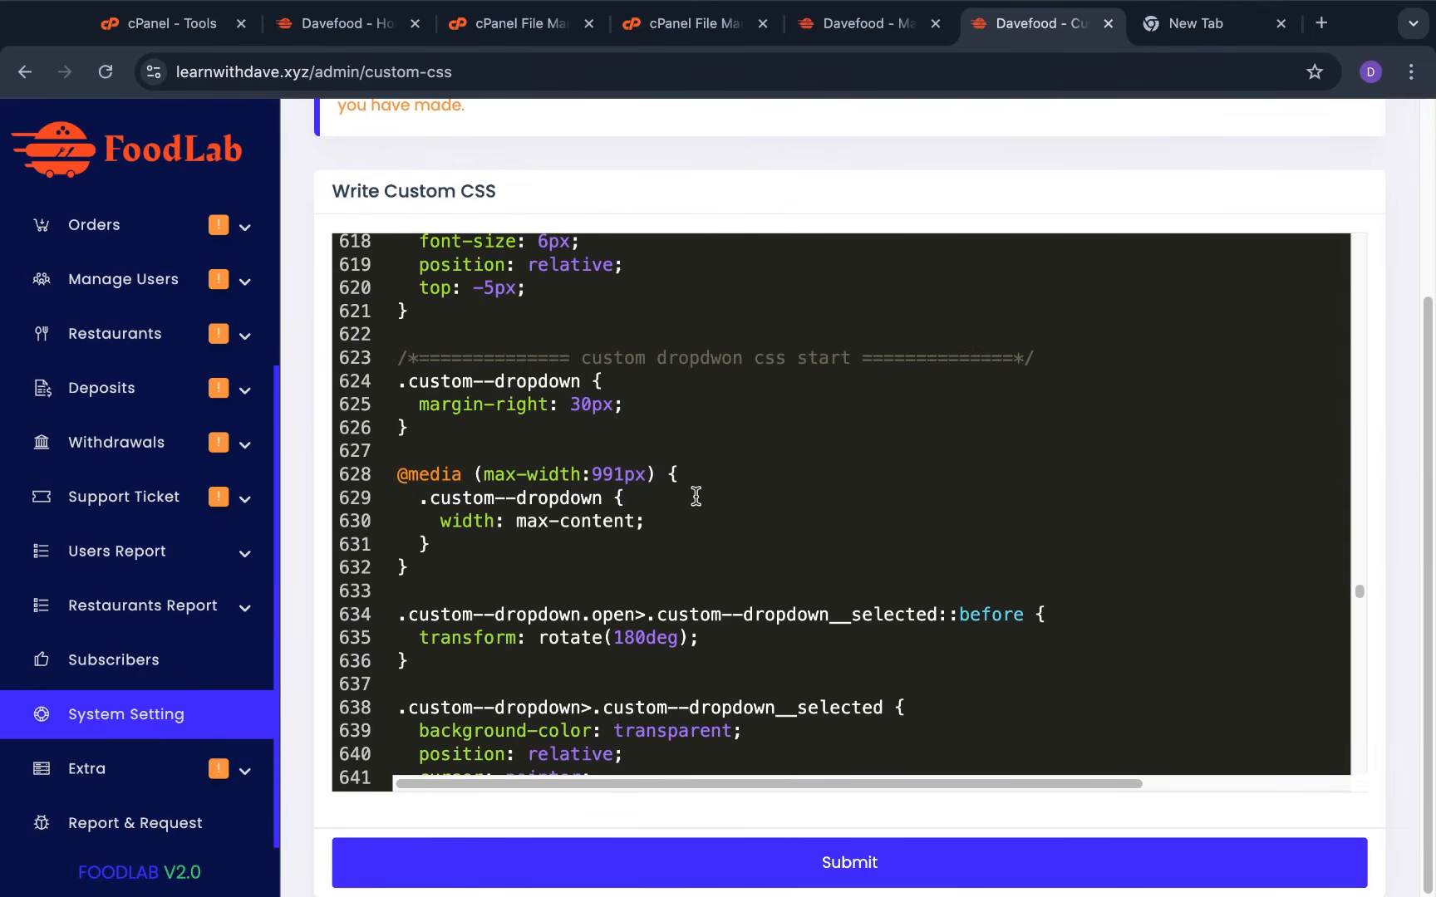
scroll(471, 267, up, 16)
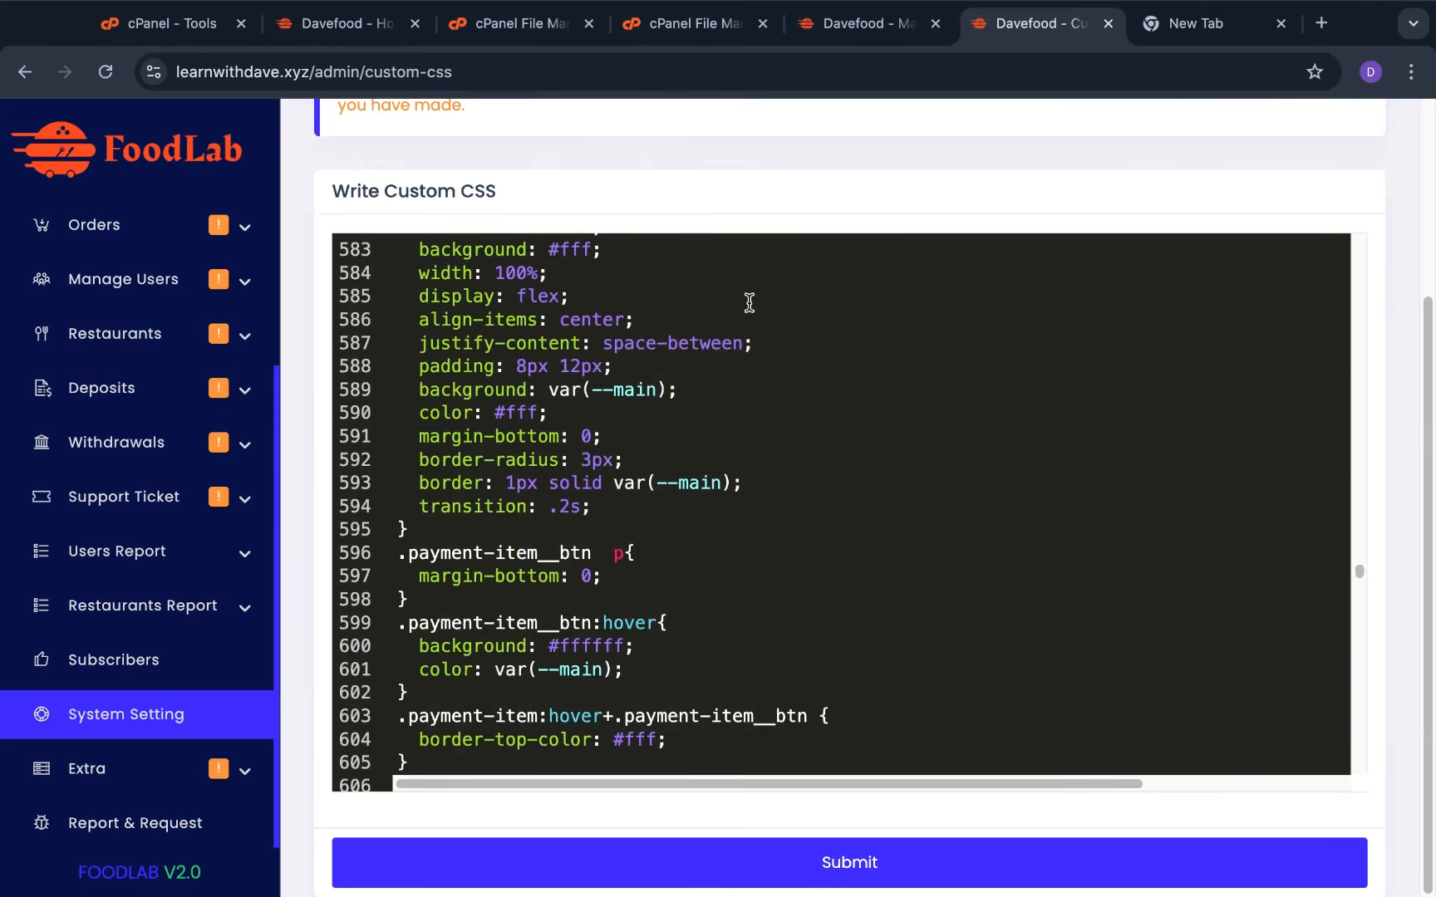
click(841, 865)
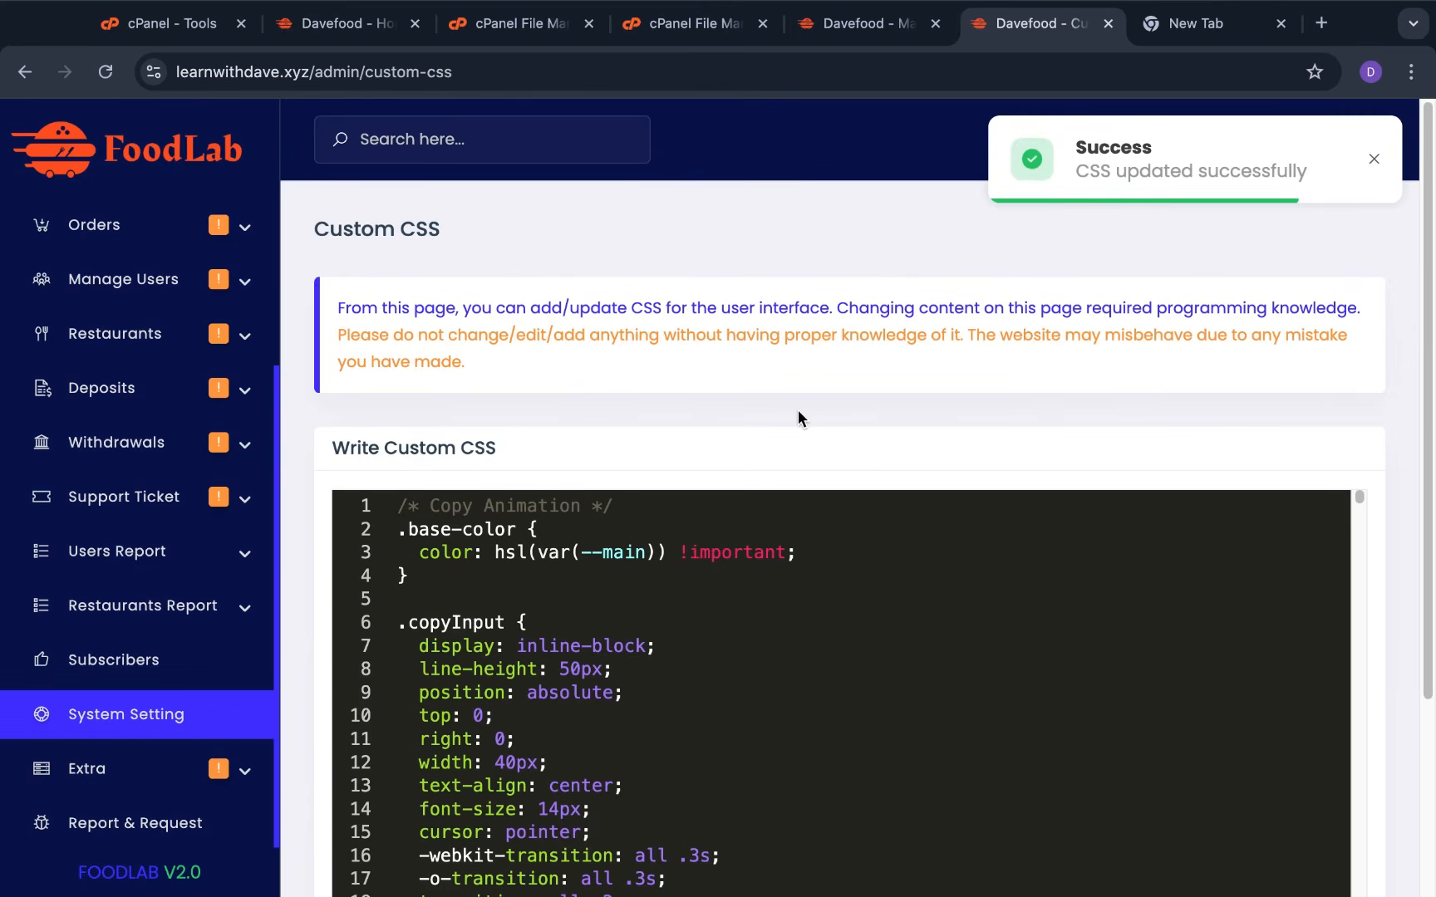
Return to System Settings and scroll back up to the System Configuration and Payment Gateways cards
click(243, 713)
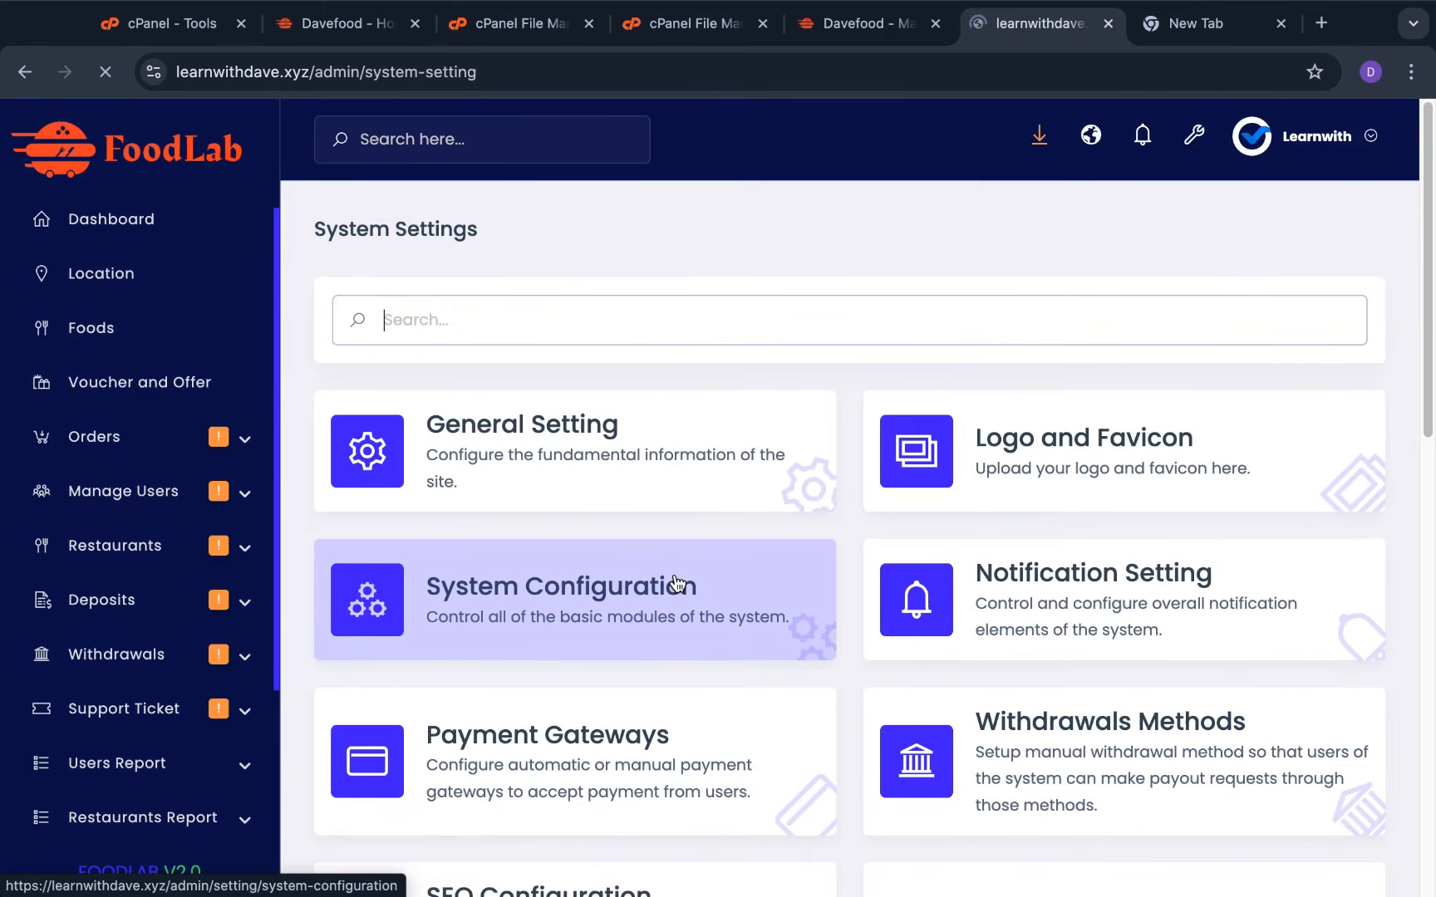
scroll(677, 583, down, 8)
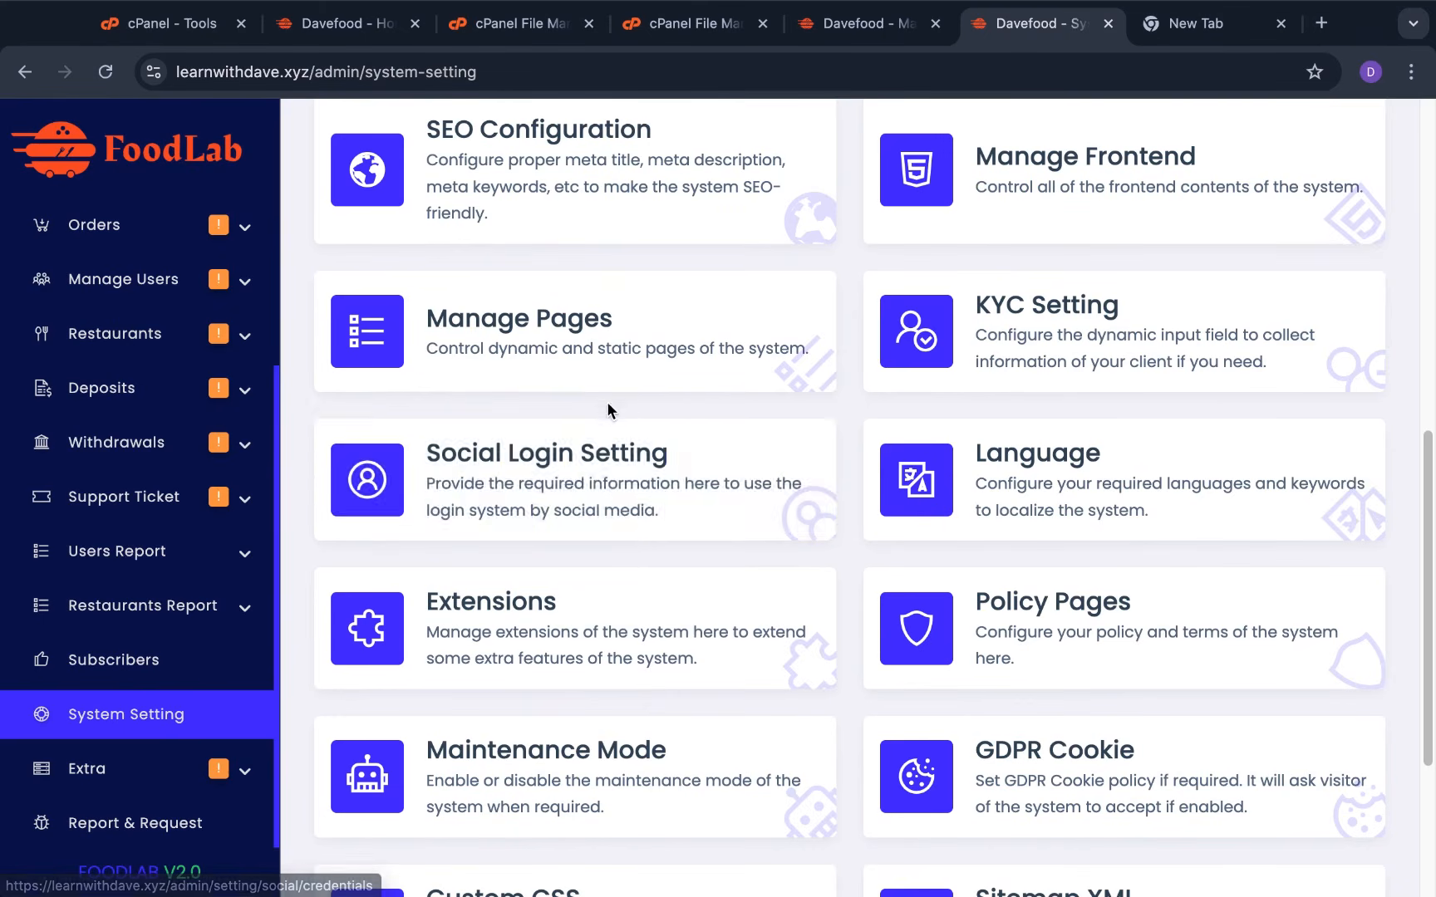
scroll(607, 461, up, 1)
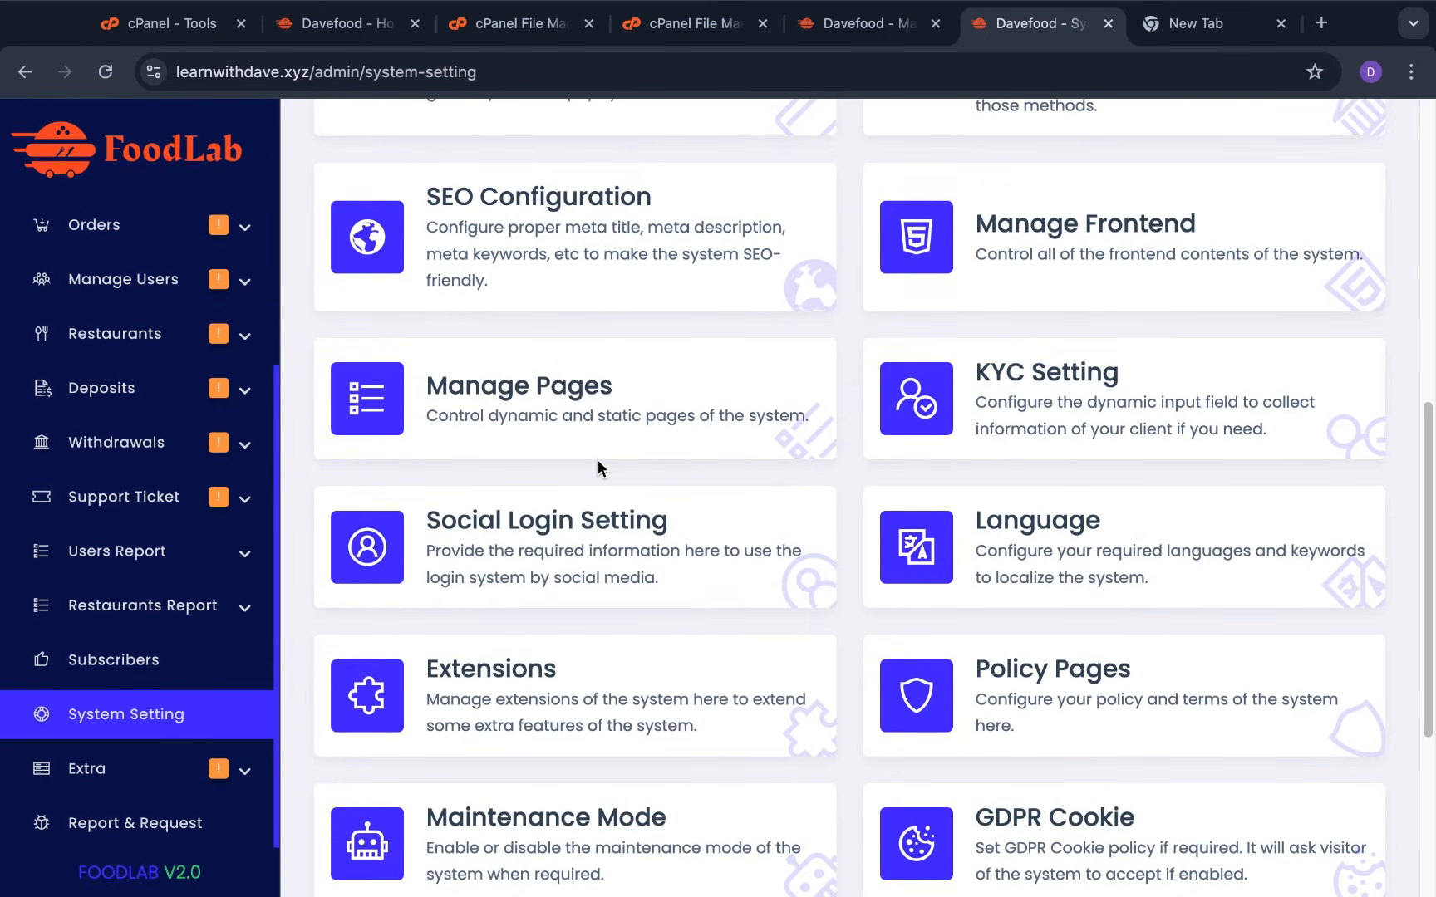
scroll(598, 462, up, 4)
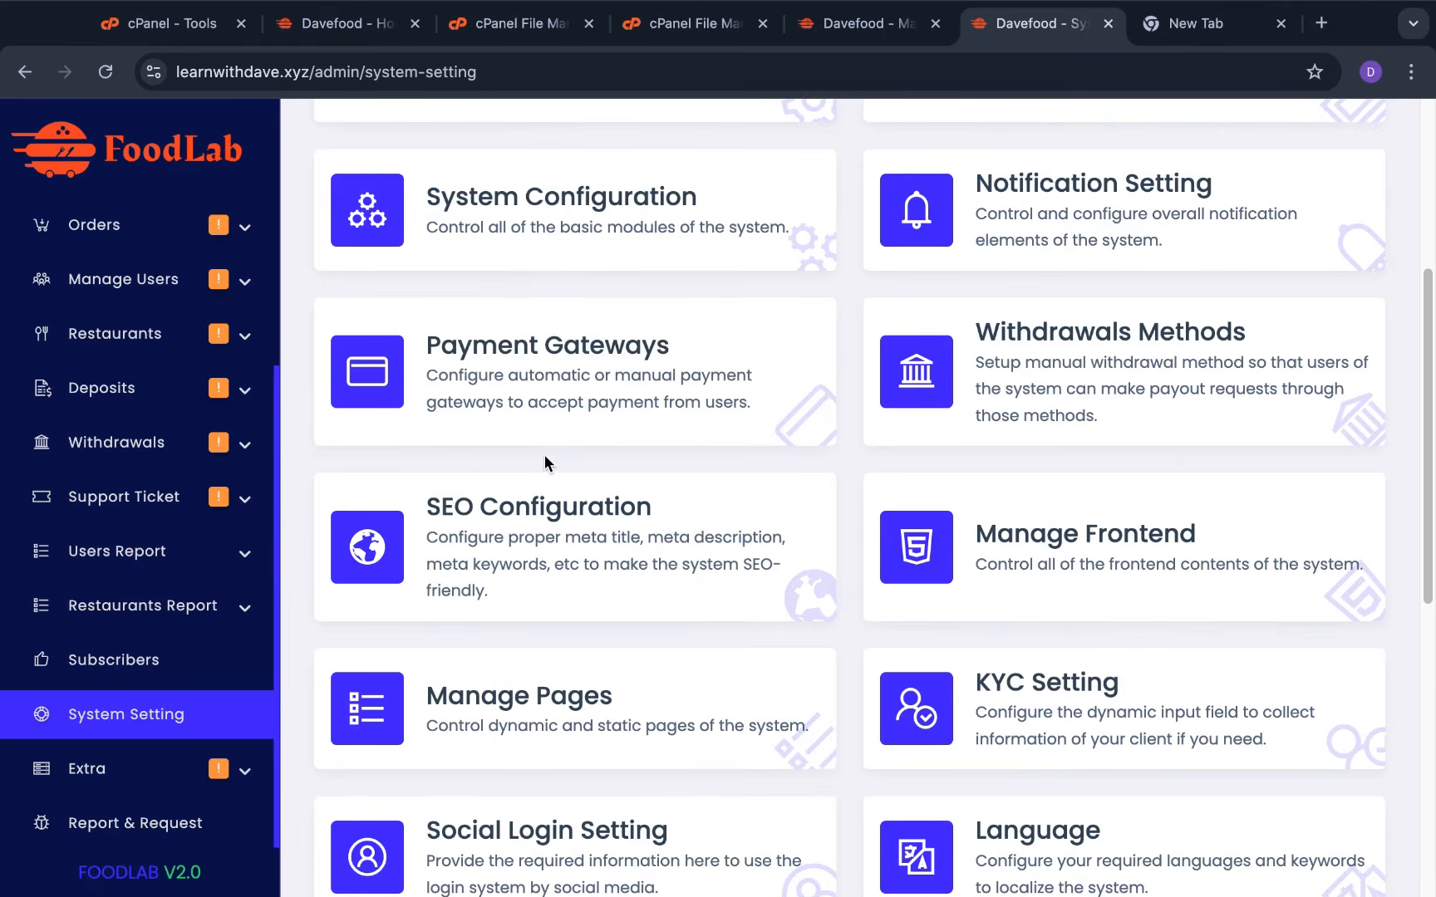
scroll(599, 457, up, 5)
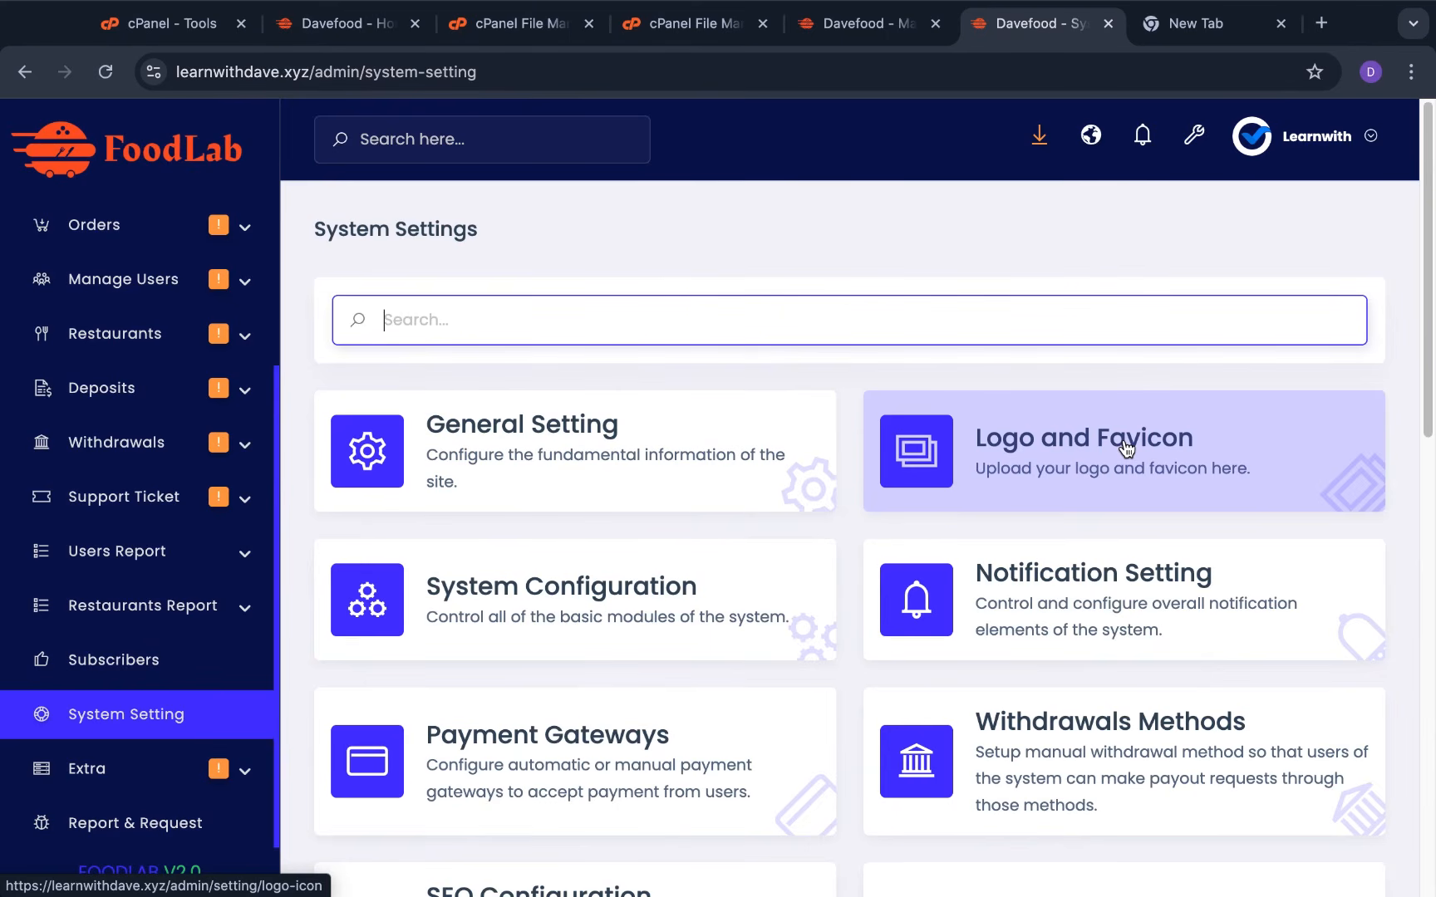
click(1122, 440)
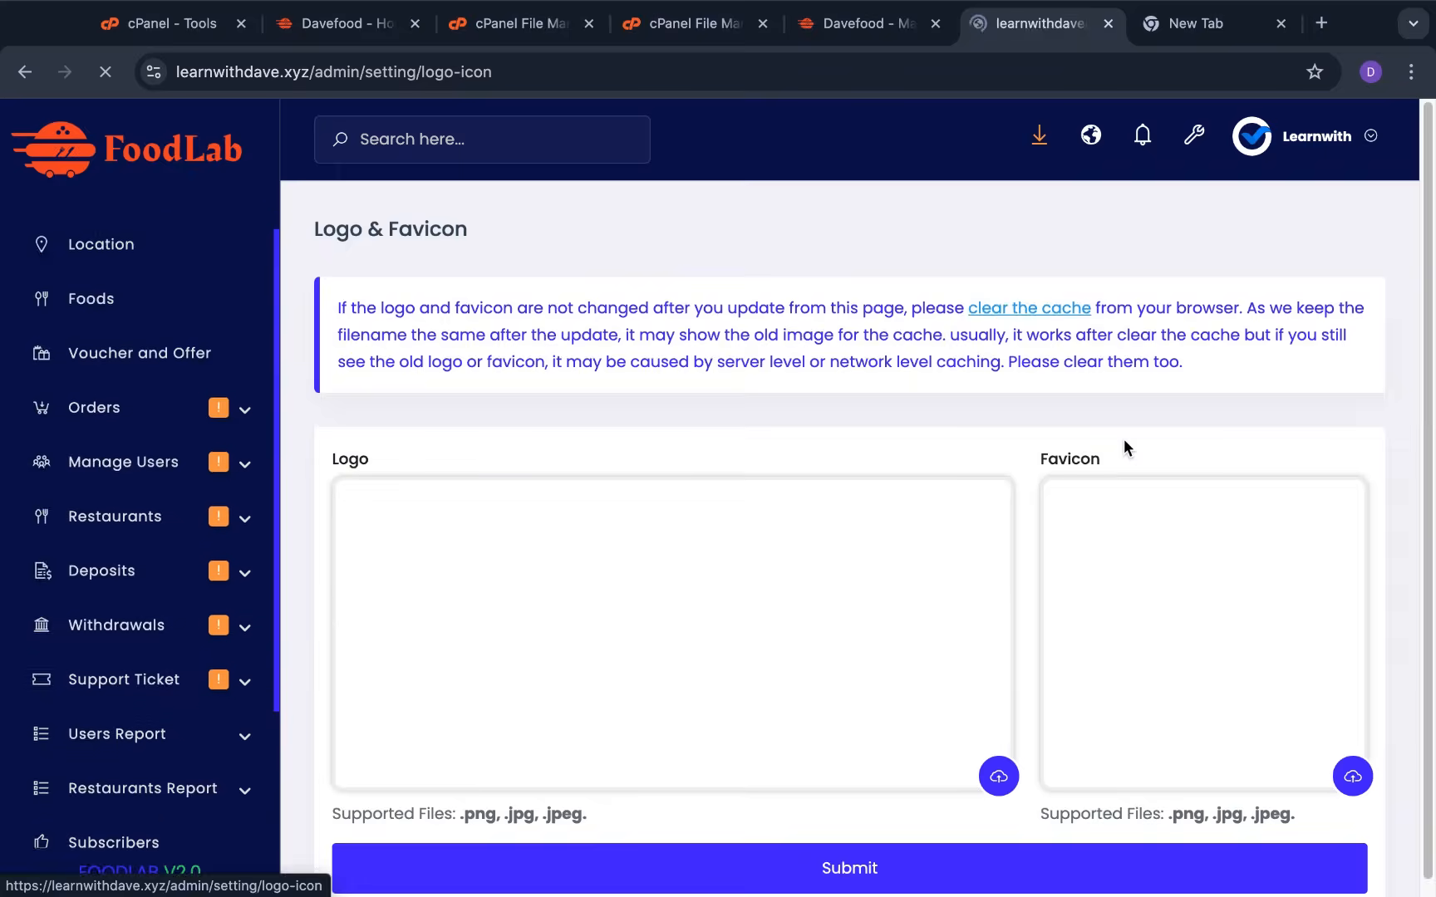
scroll(898, 603, down, 1)
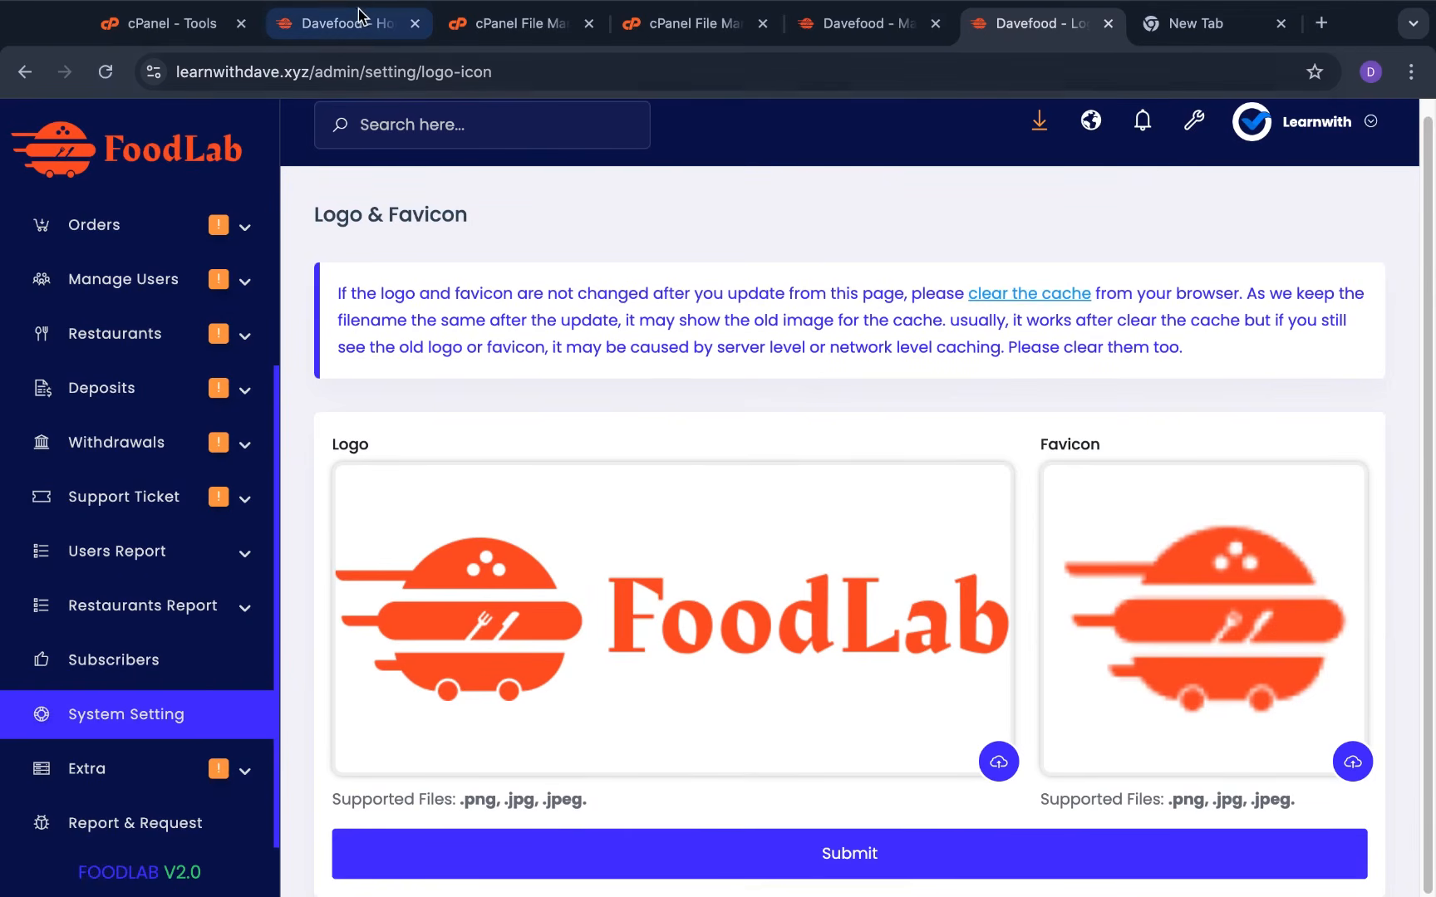
click(314, 23)
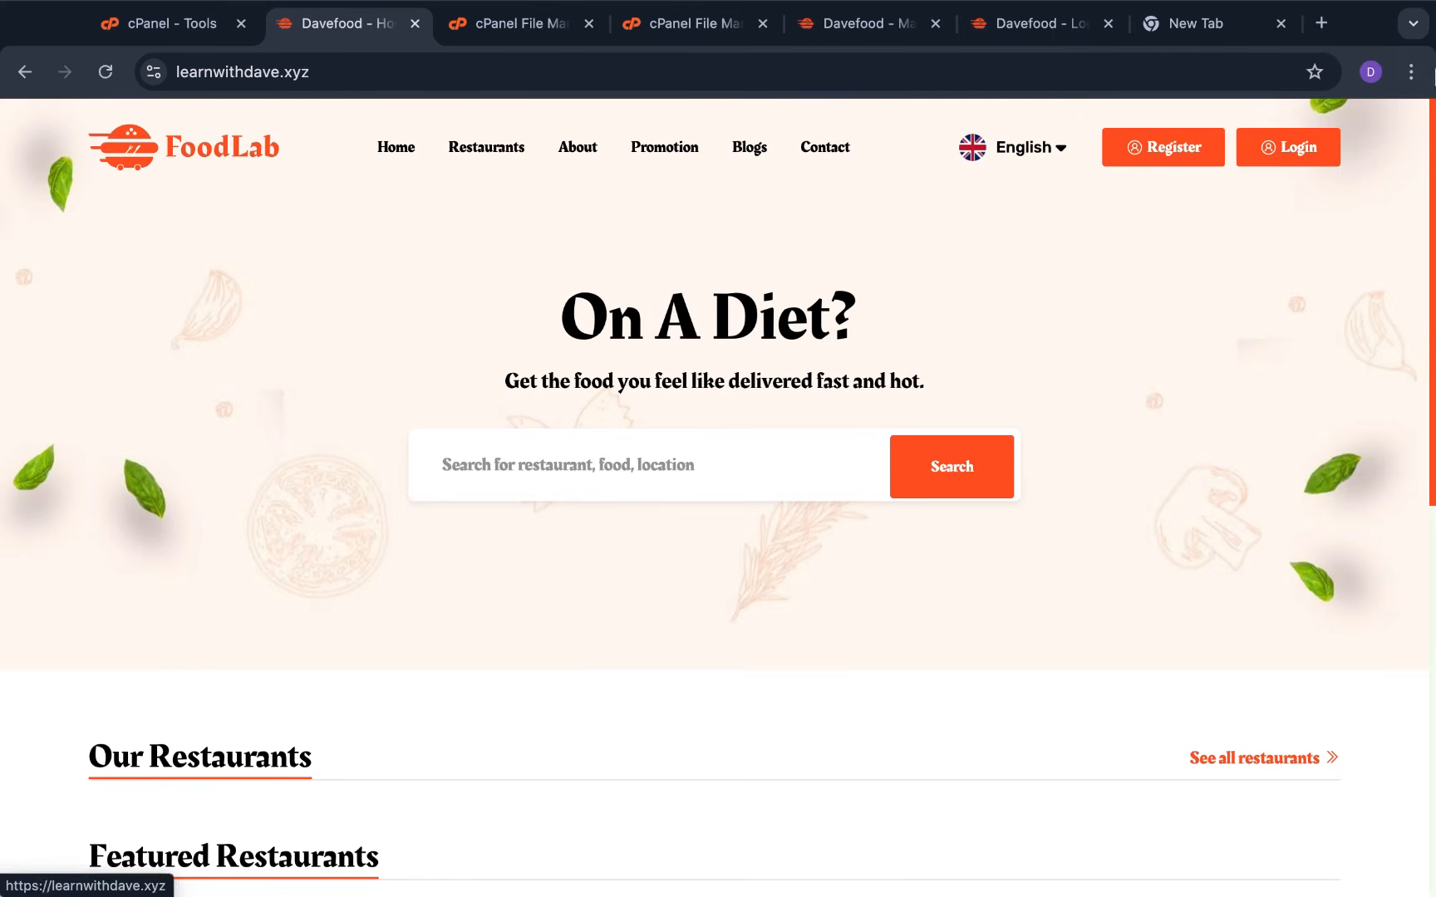
click(1026, 23)
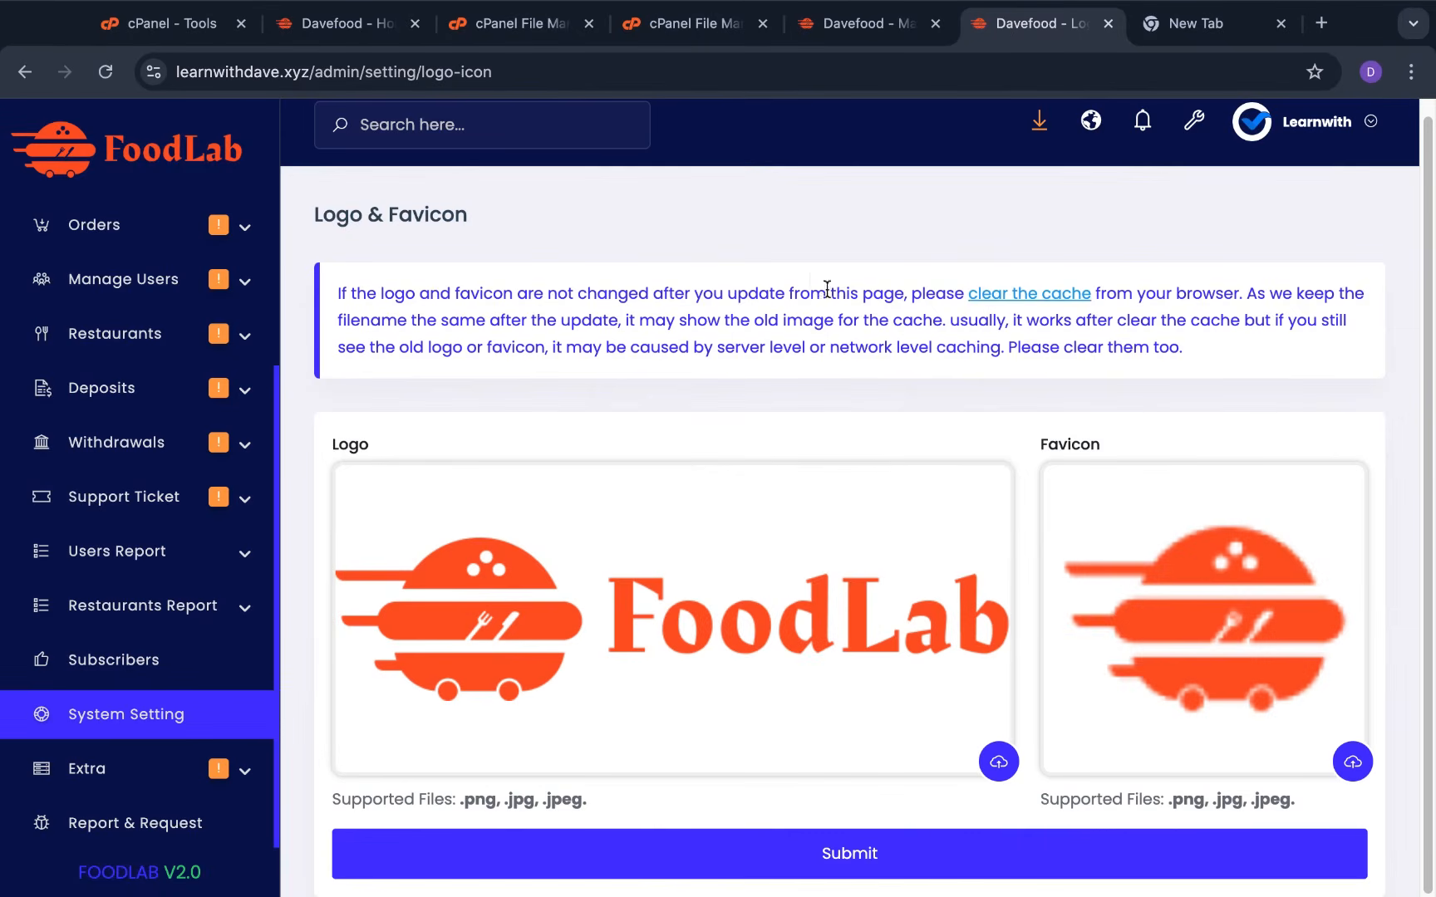
scroll(757, 363, up, 1)
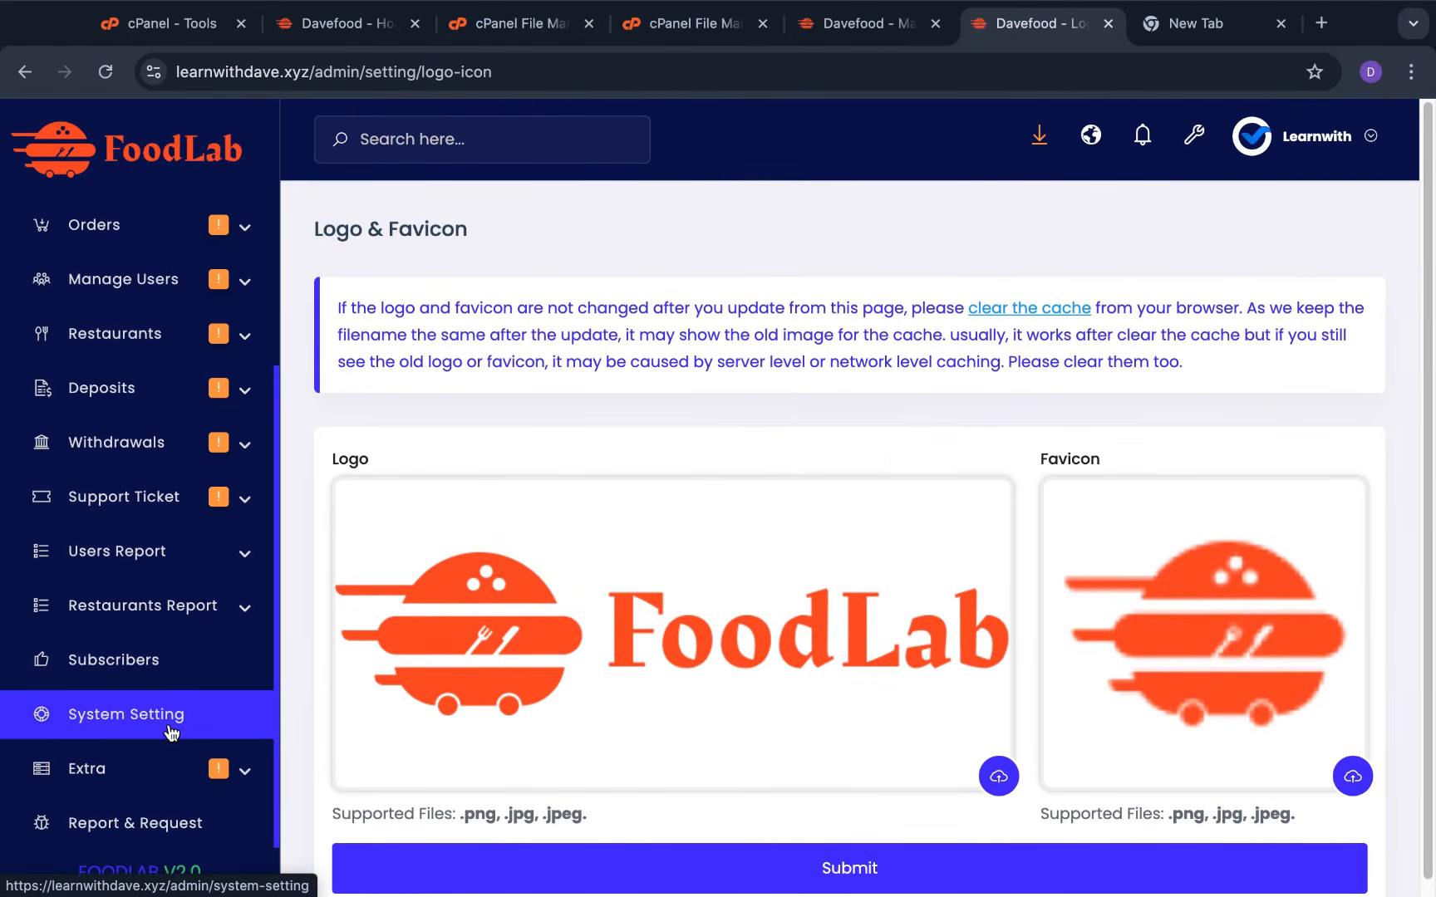
Open Notification Setting and review the templates, including the global push notification template
click(171, 732)
scroll(1098, 576, down, 1)
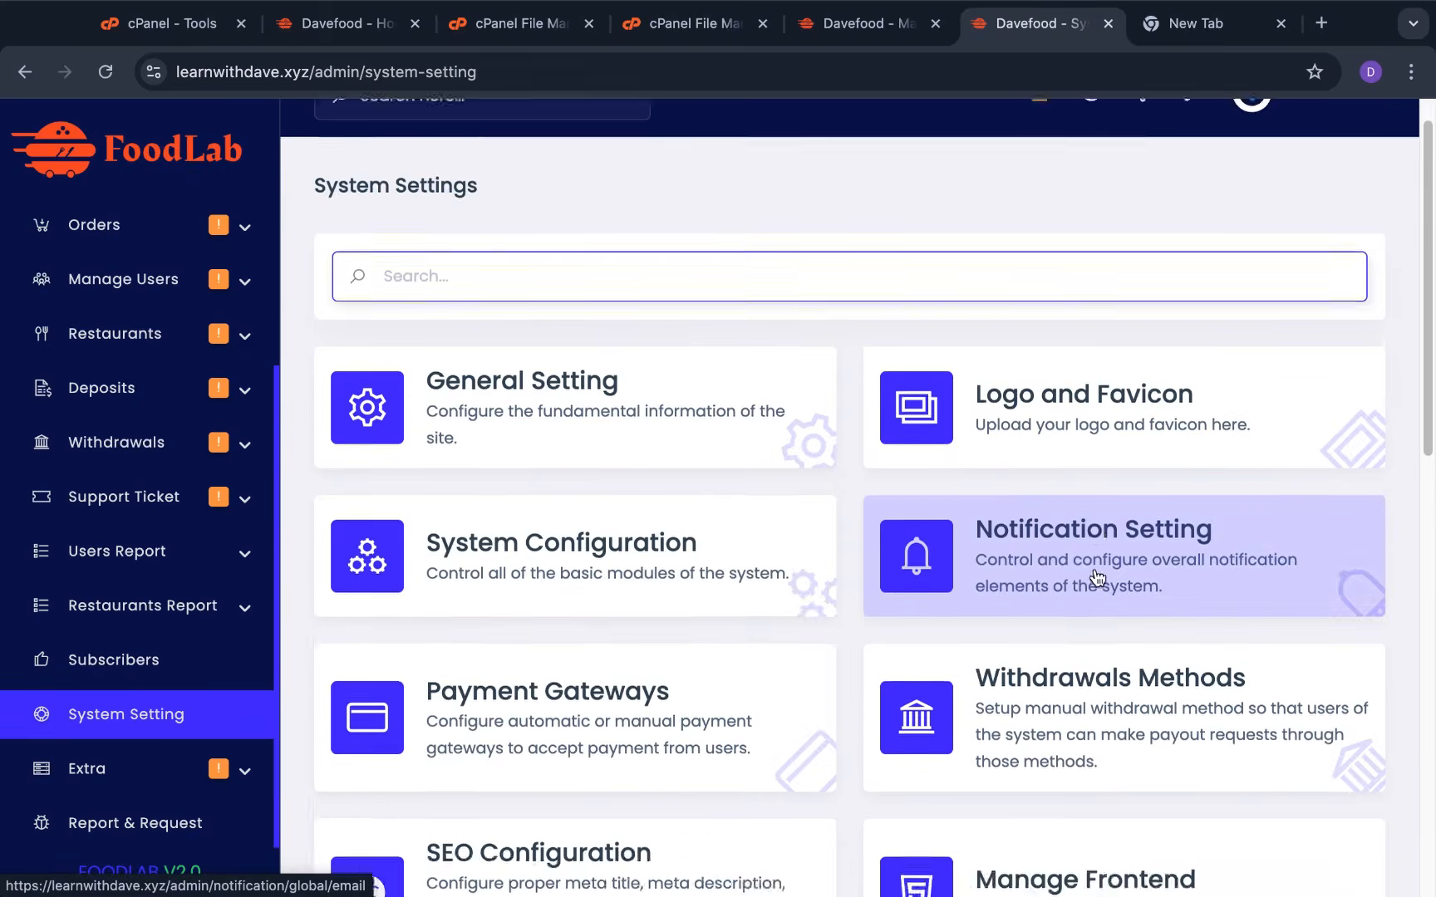
scroll(1097, 577, down, 1)
click(1109, 501)
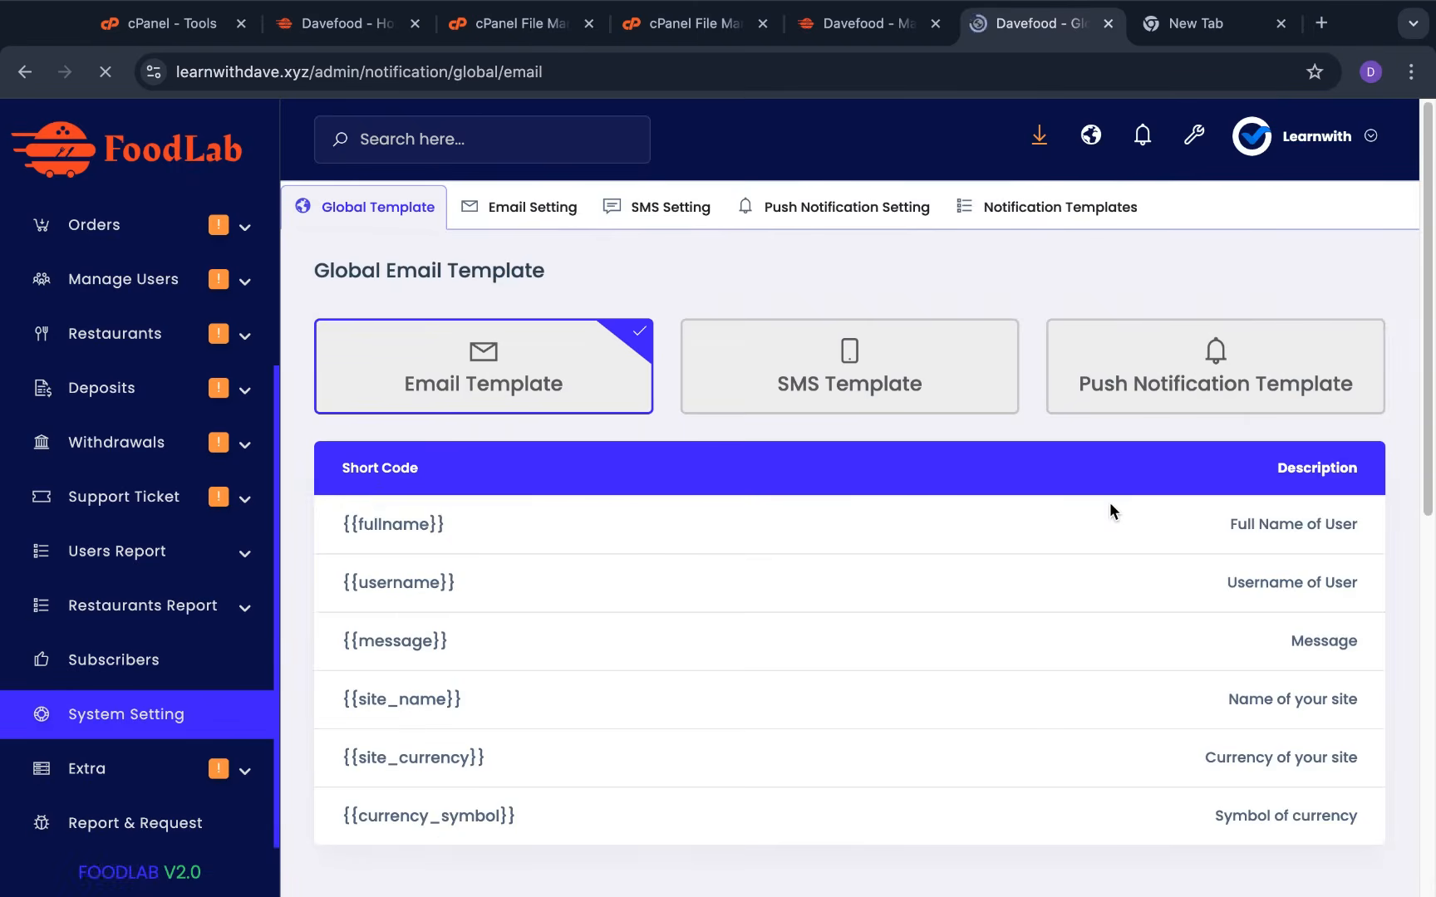
scroll(786, 665, down, 2)
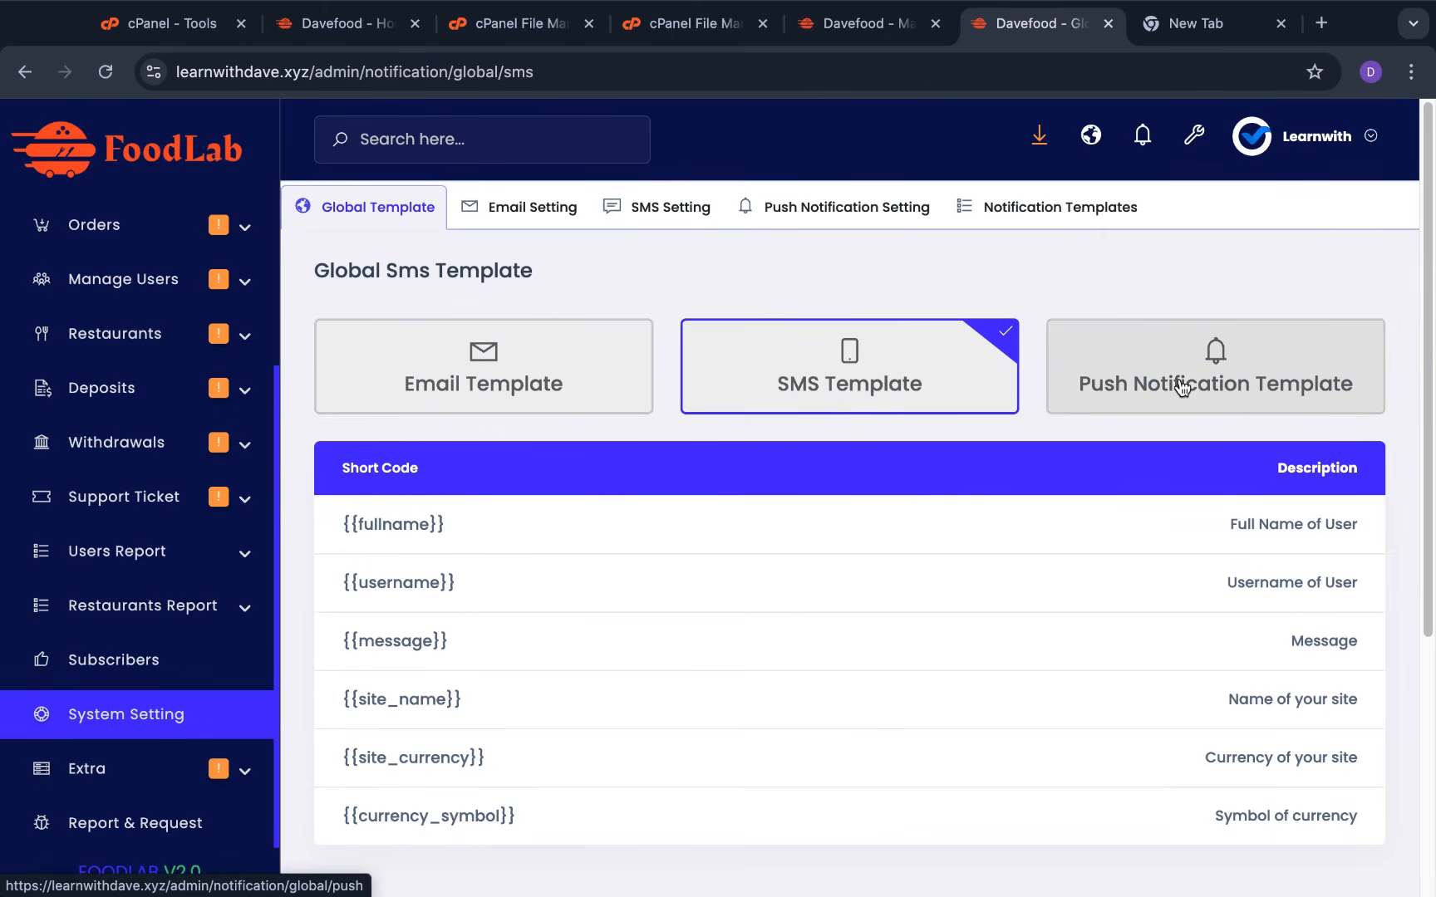
click(1179, 385)
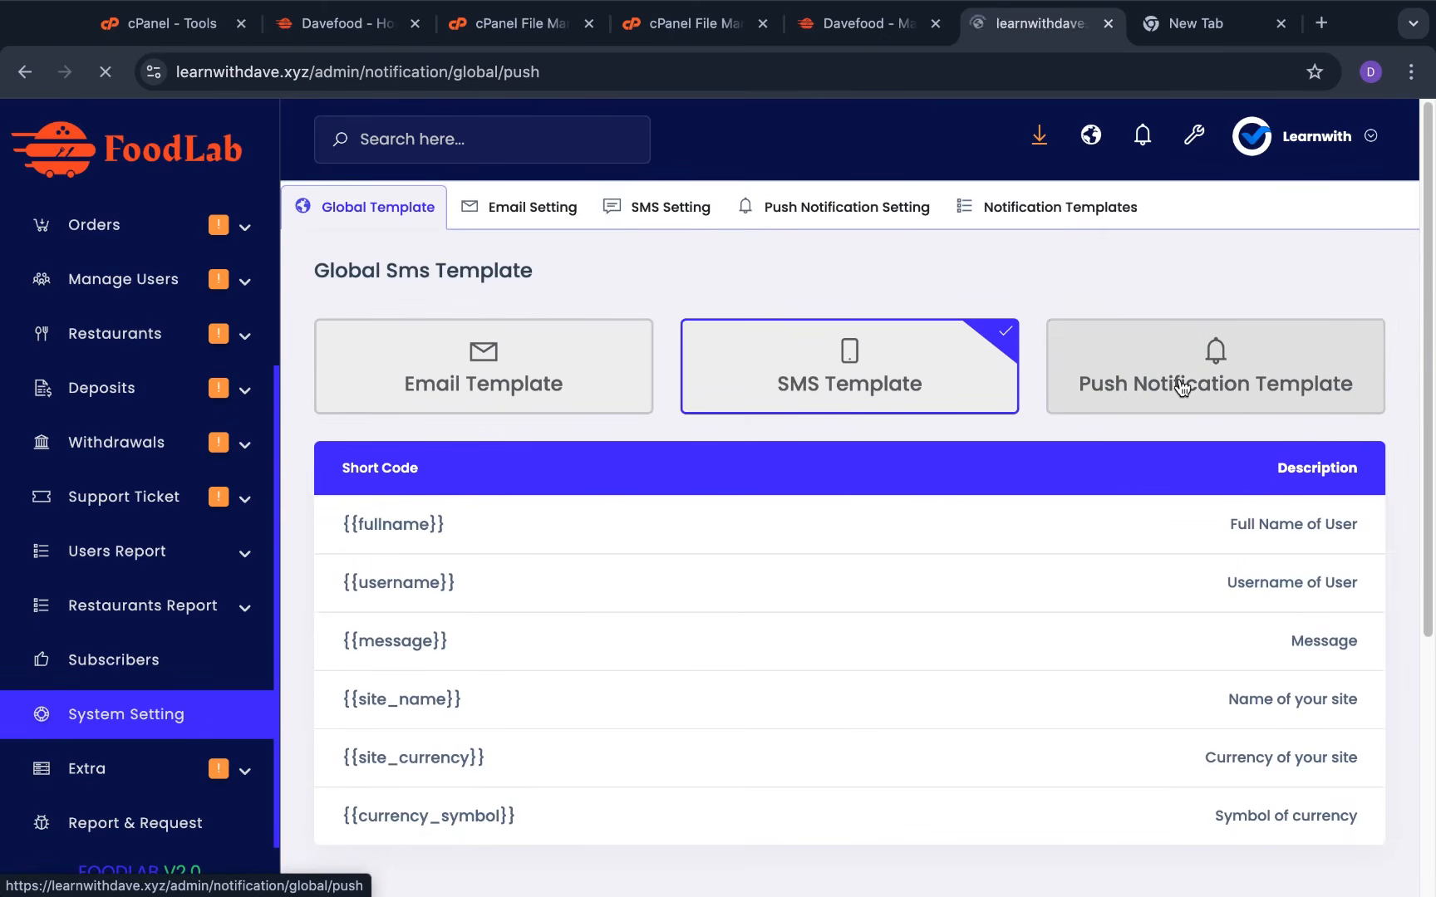
scroll(661, 335, down, 1)
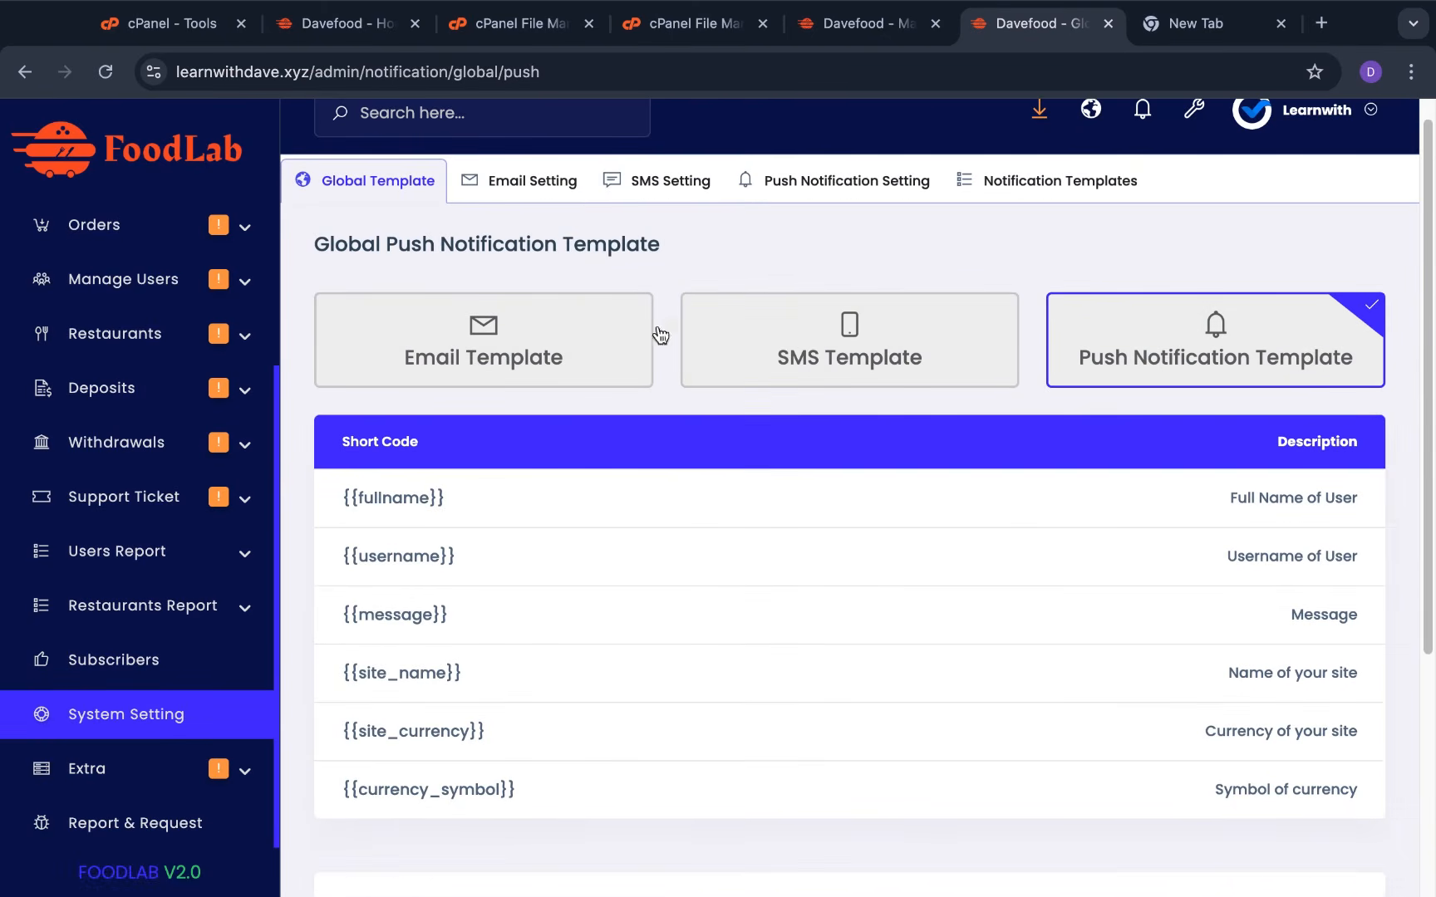
Set the email send method to SendGrid API, then view the SMS sending settings
click(550, 182)
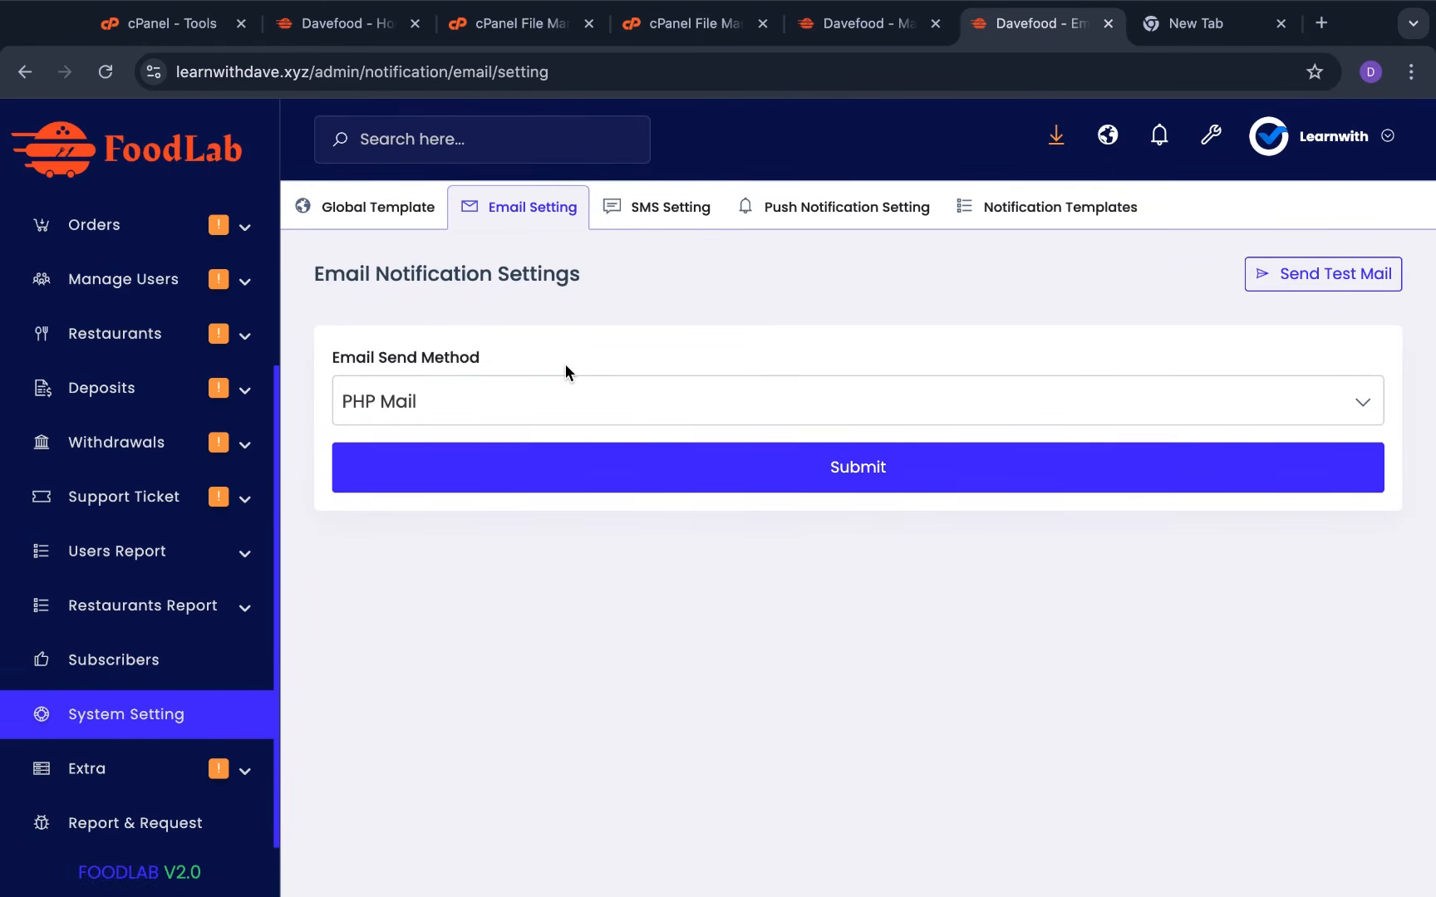
click(470, 408)
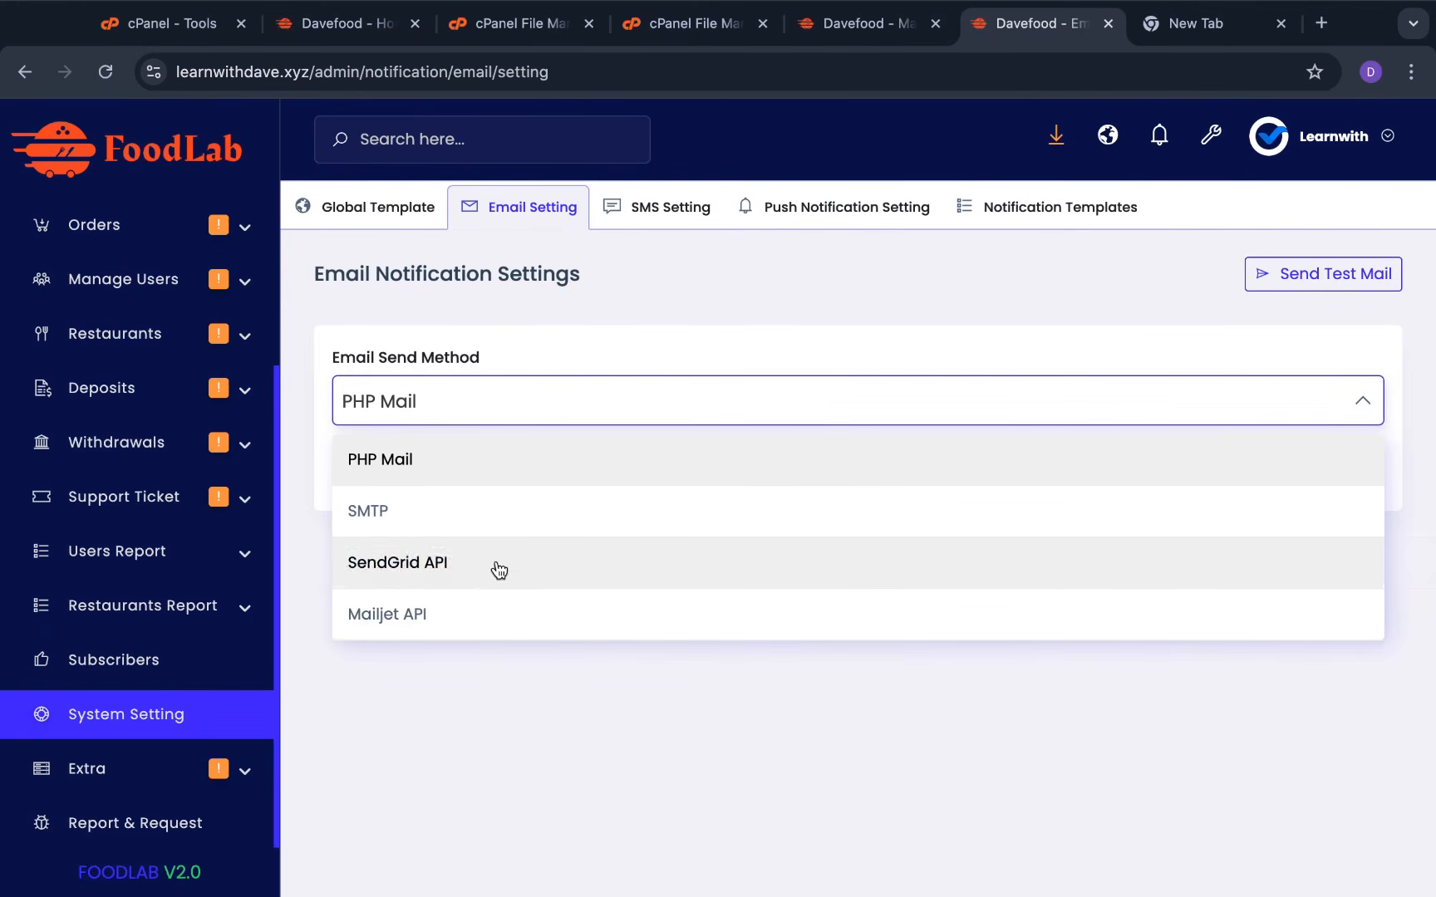
click(497, 563)
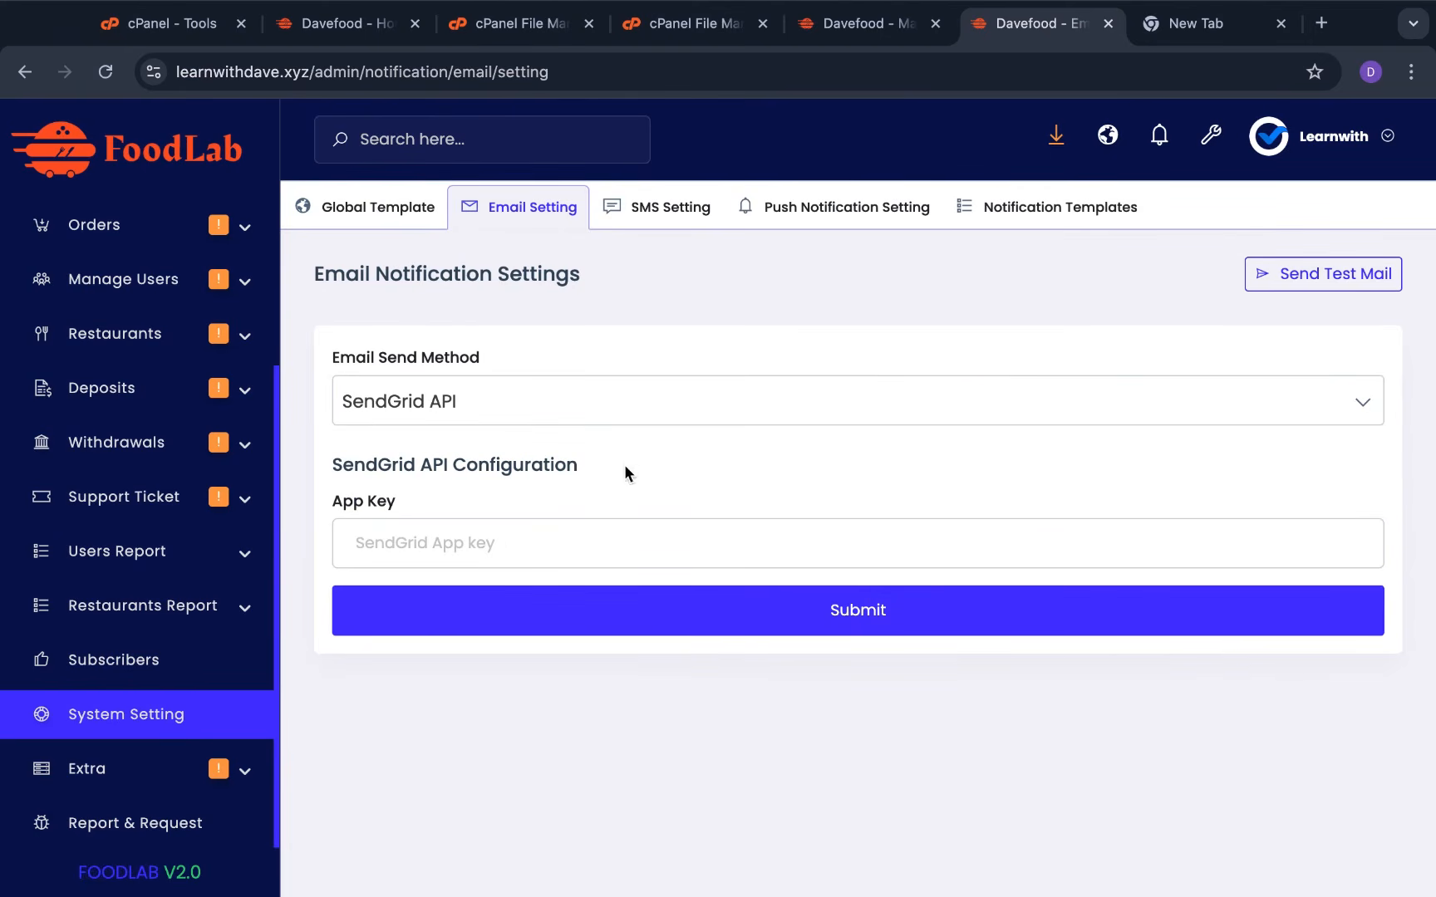
click(664, 211)
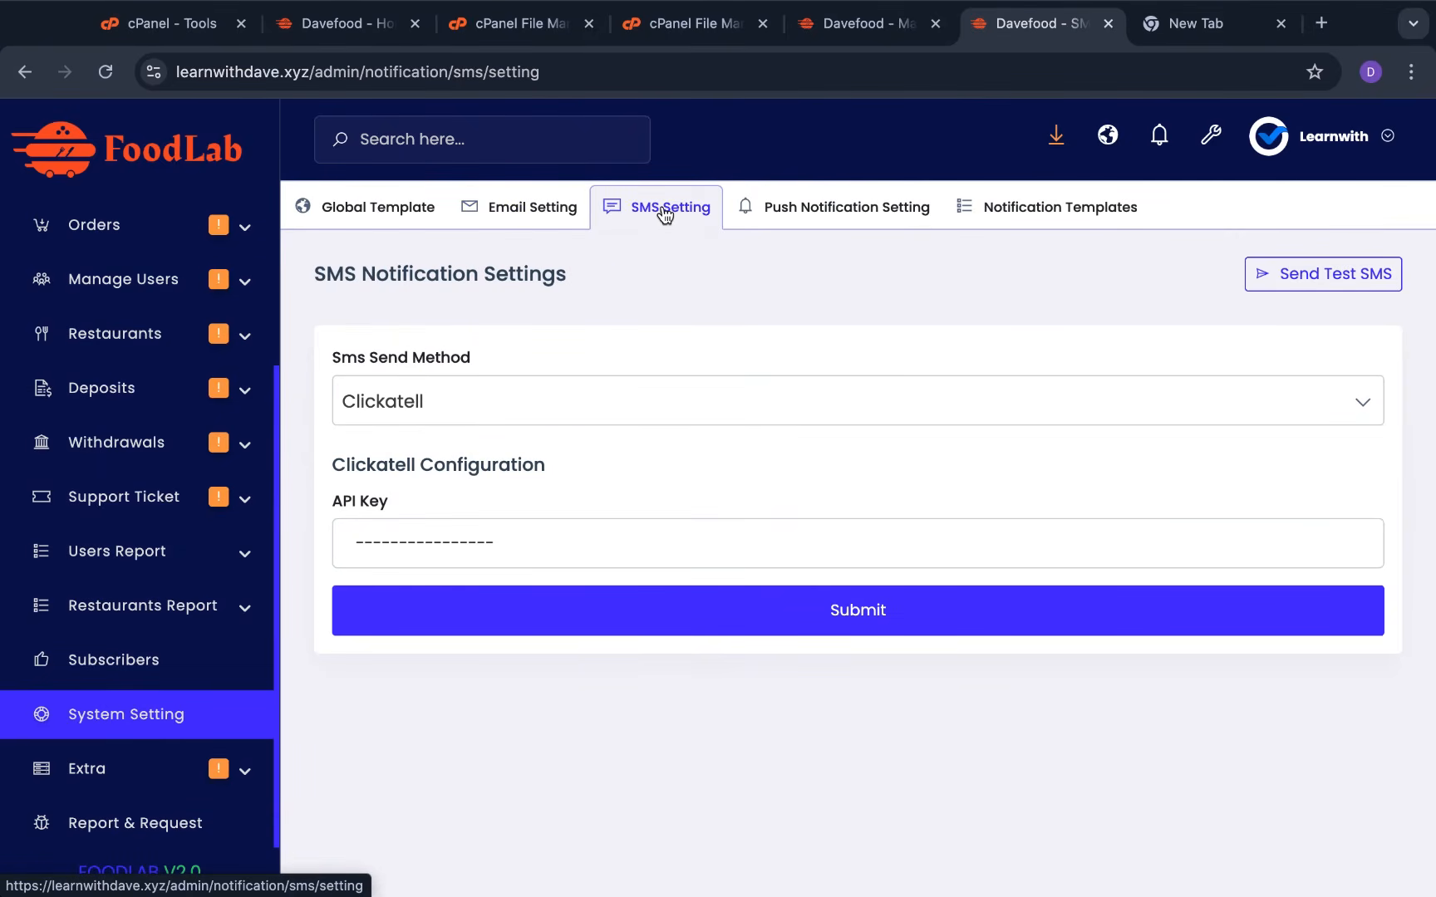
scroll(943, 619, down, 5)
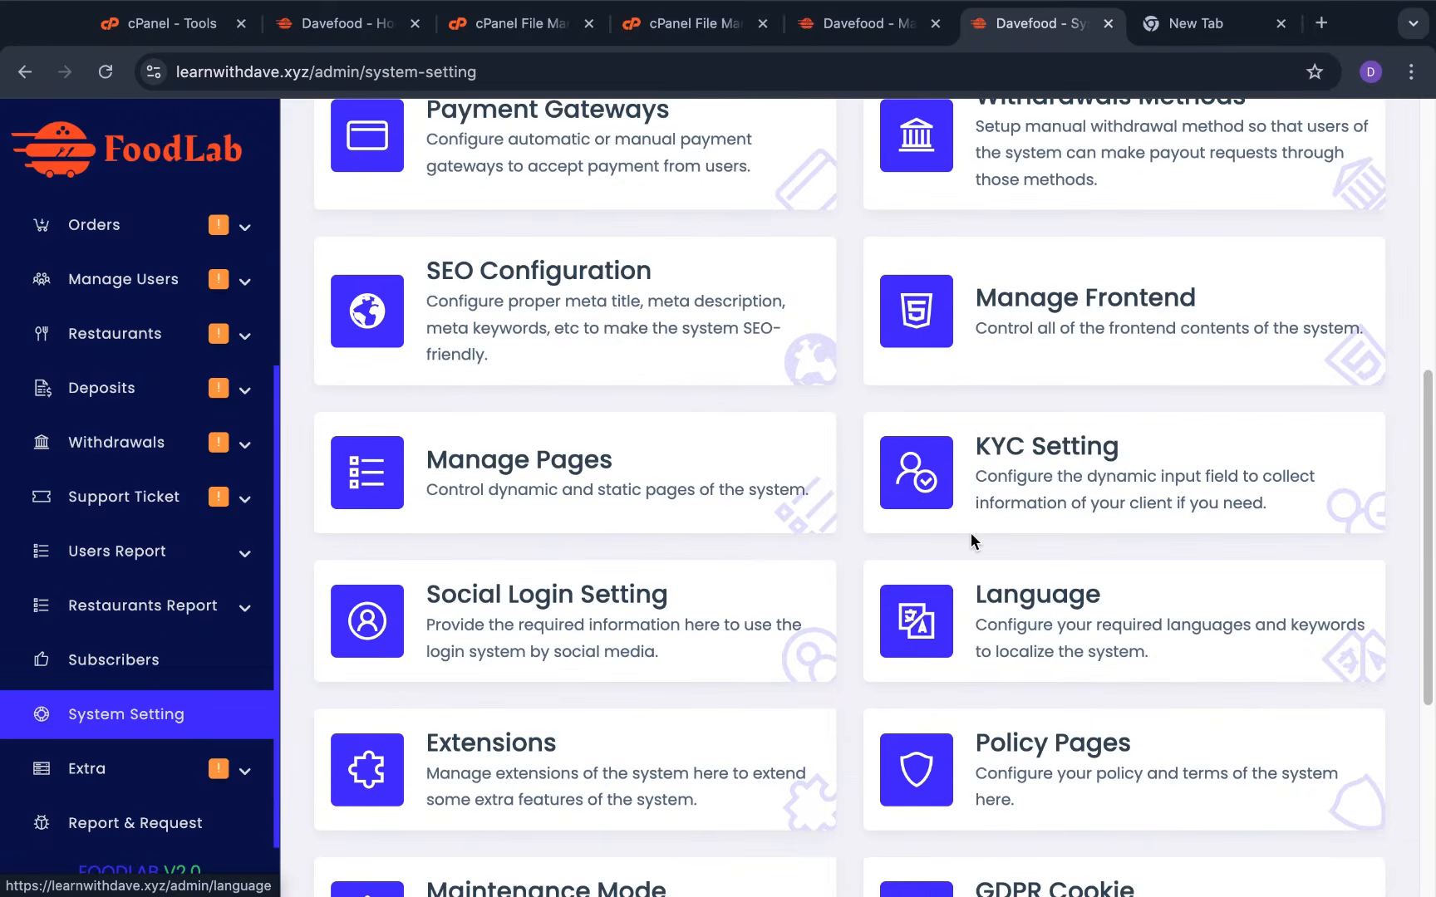
Open the new withdrawal method form and click into its withdraw instruction editor
scroll(971, 532, up, 3)
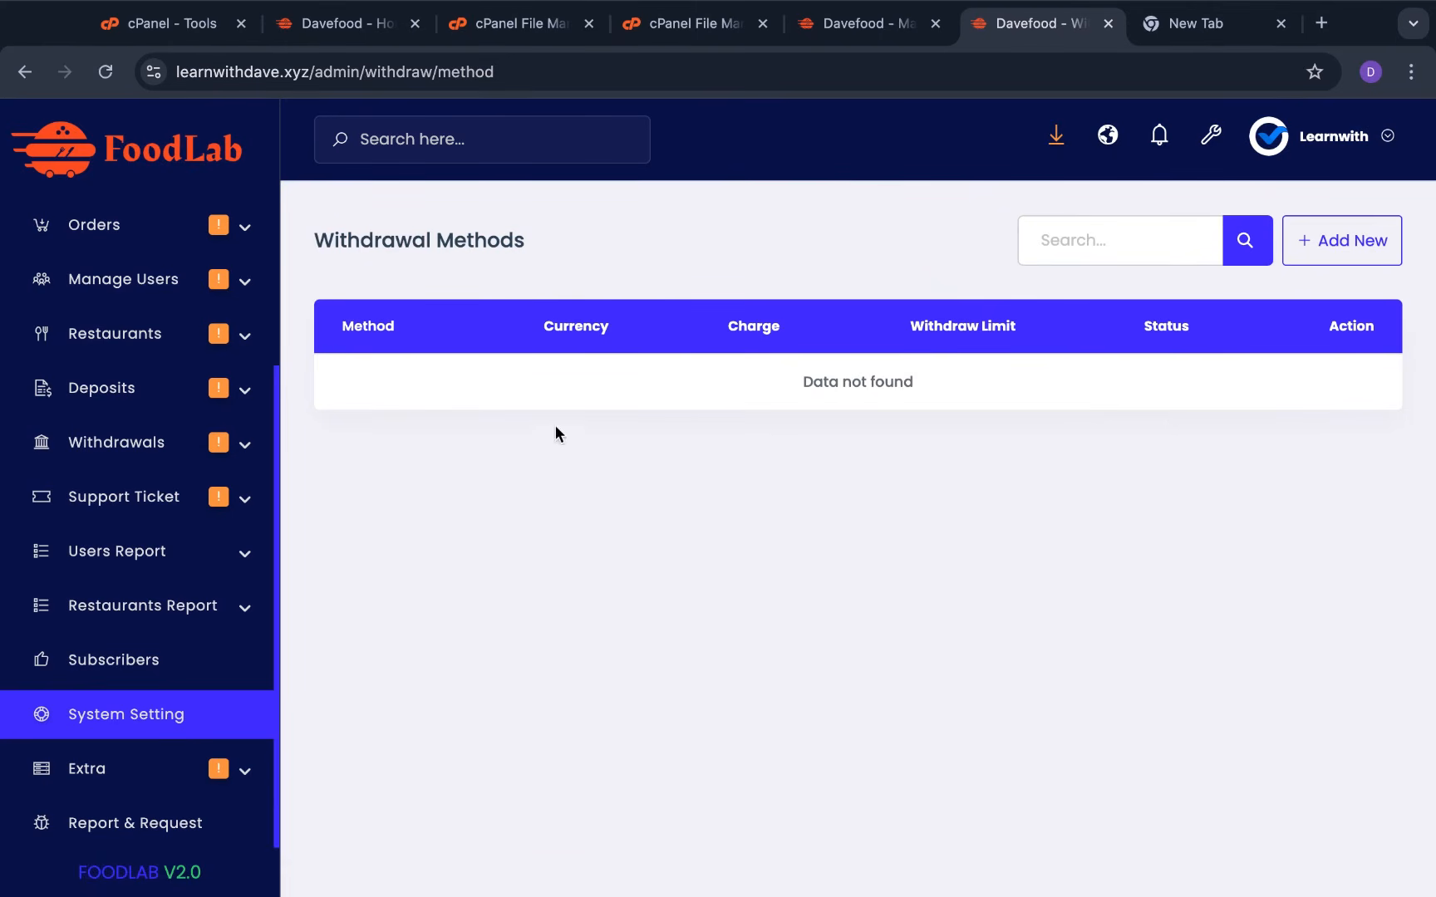
click(1354, 242)
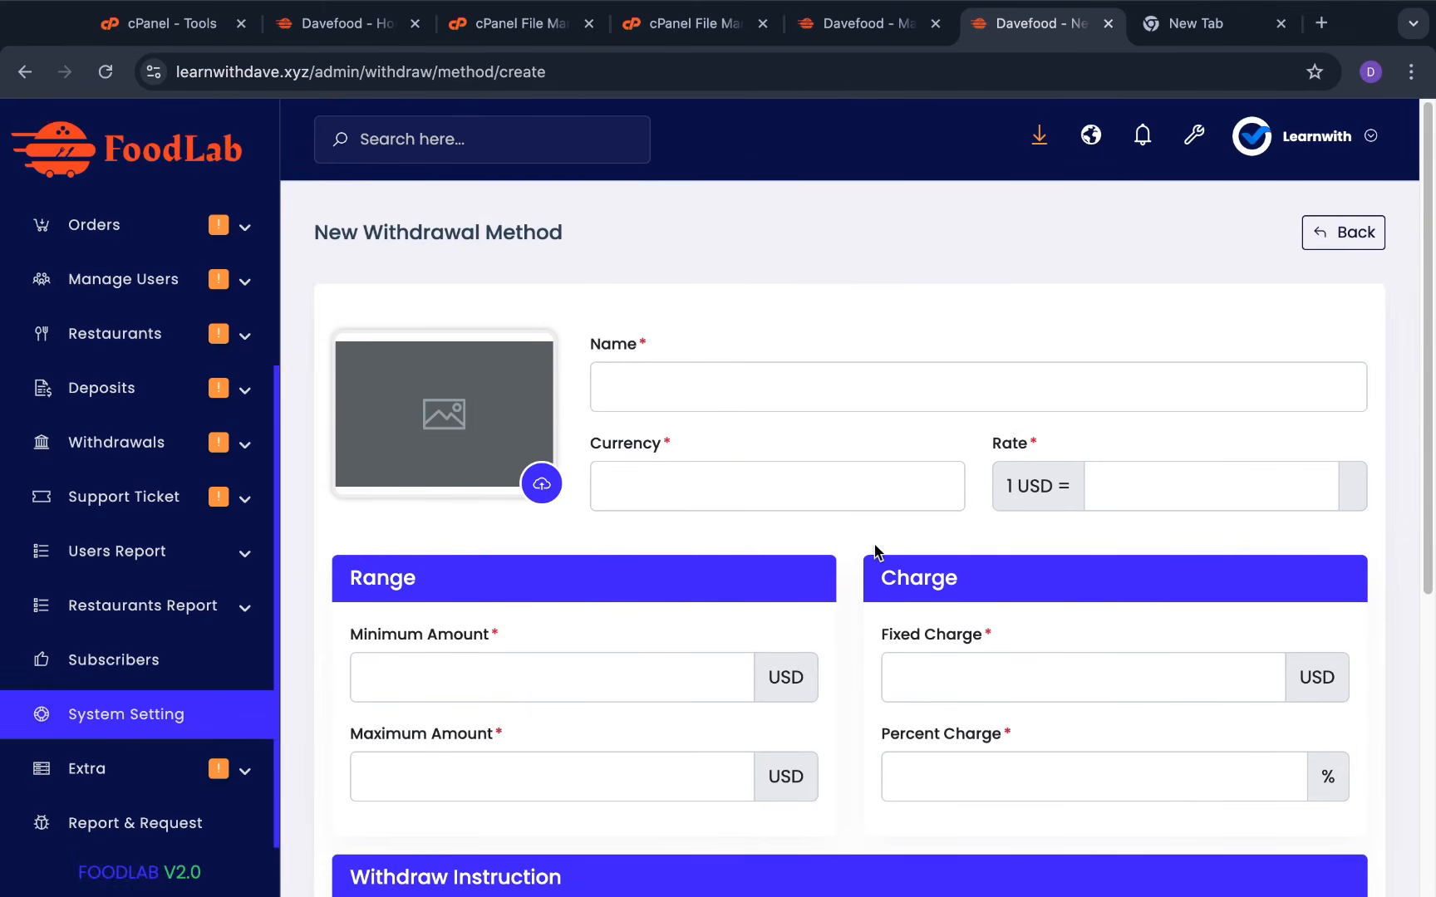
scroll(874, 552, down, 5)
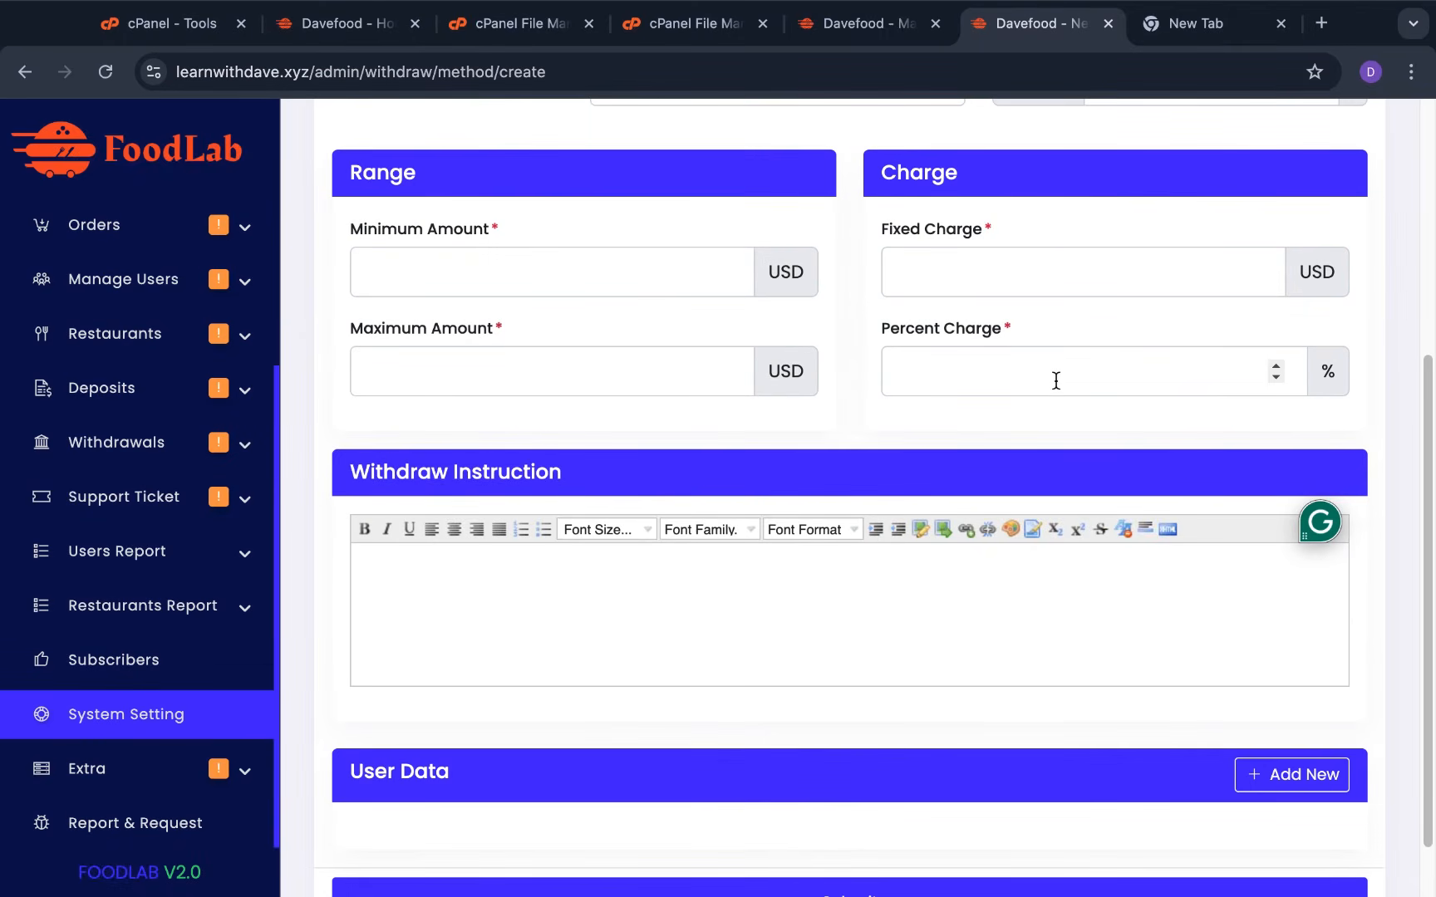
scroll(656, 520, down, 1)
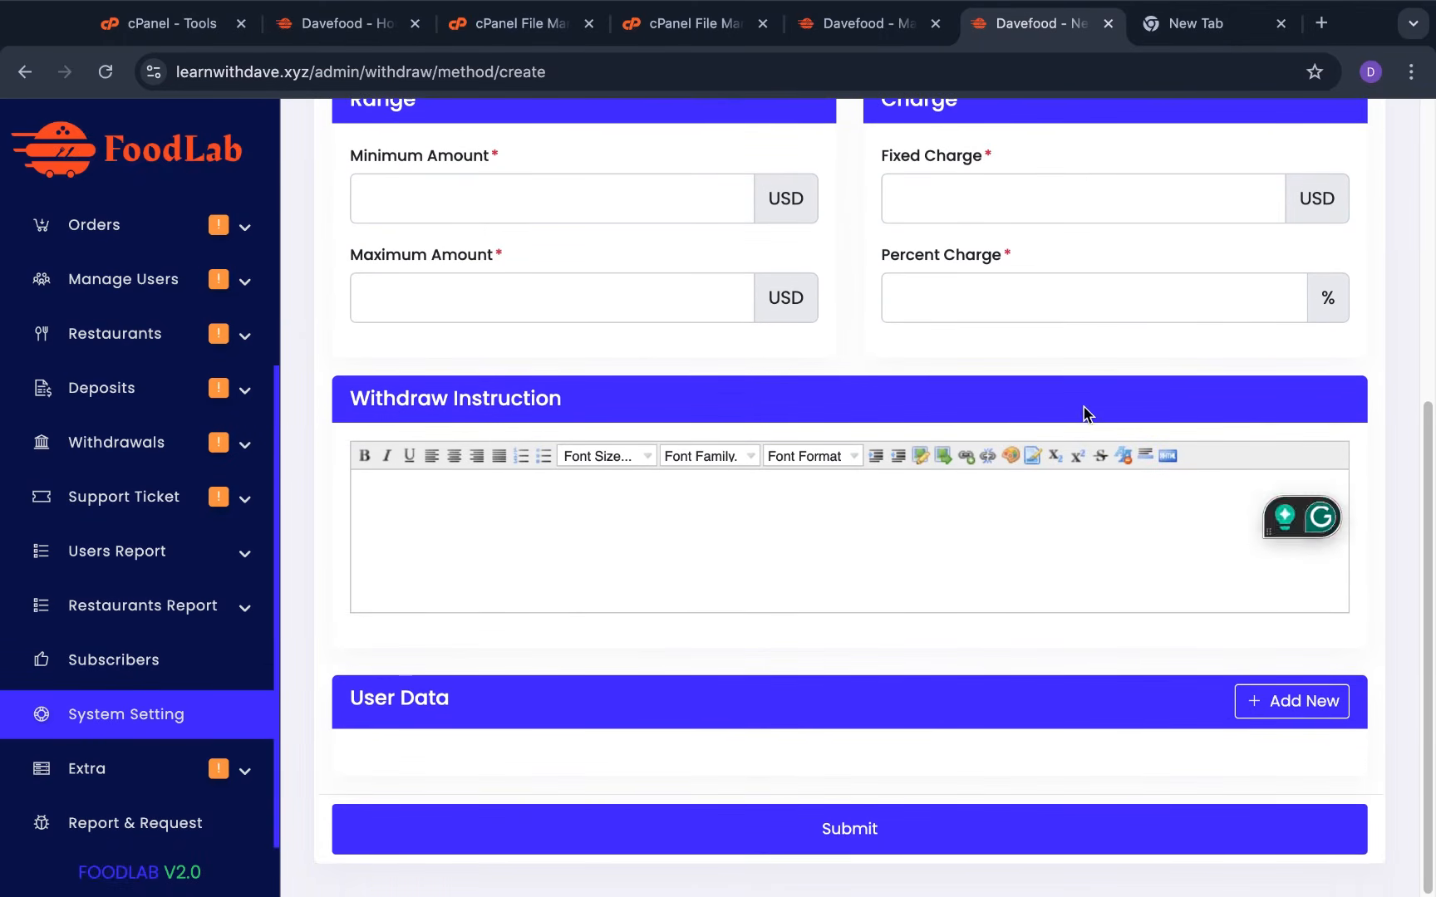
click(768, 575)
Leave the withdrawal form for the System Settings overview and scroll down its cards
scroll(928, 407, up, 6)
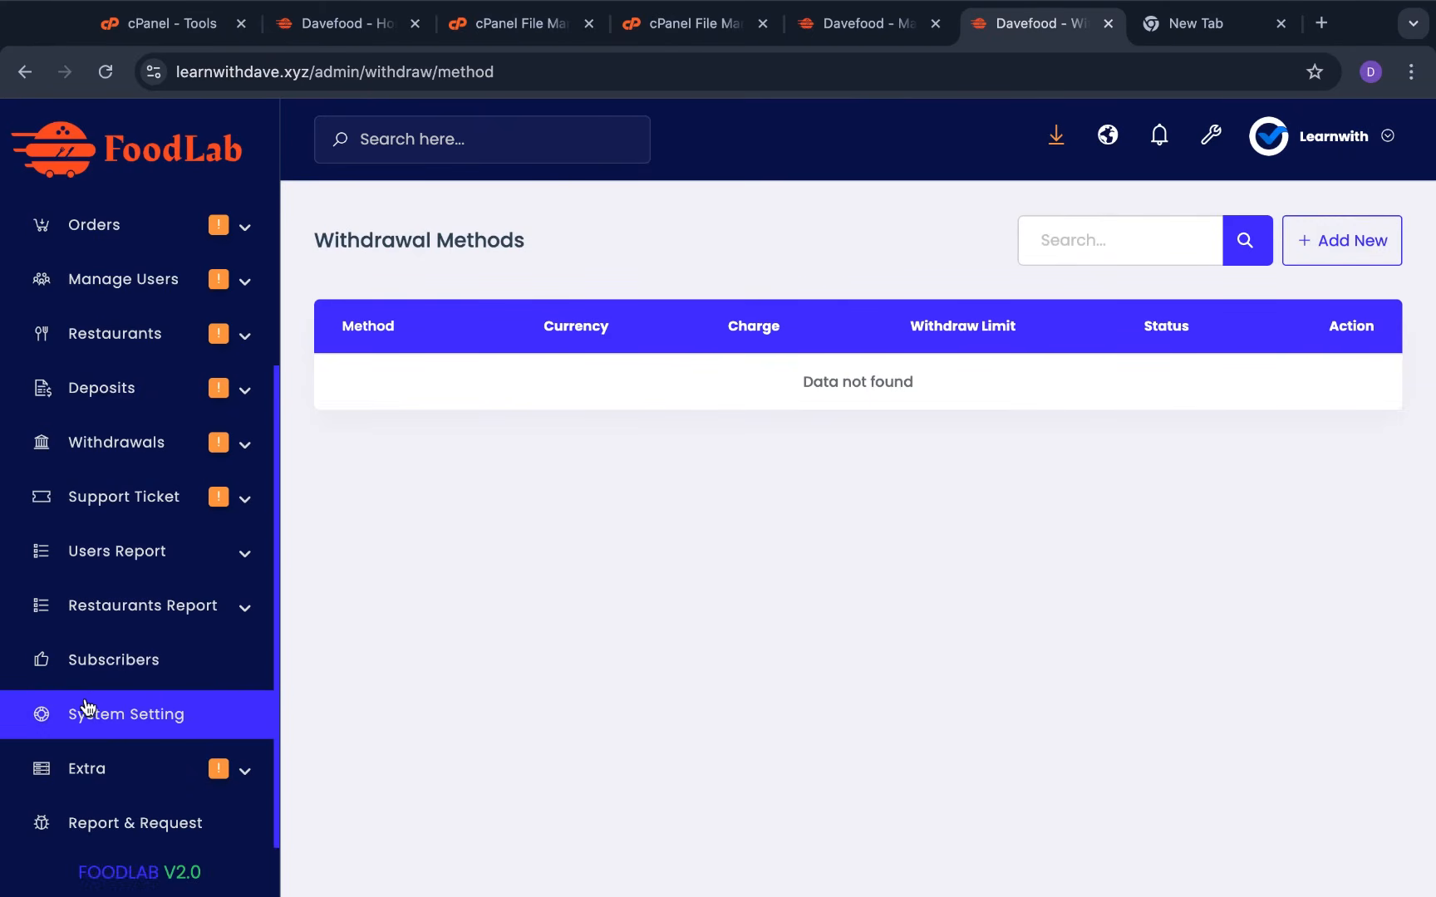
click(132, 736)
scroll(1105, 320, down, 5)
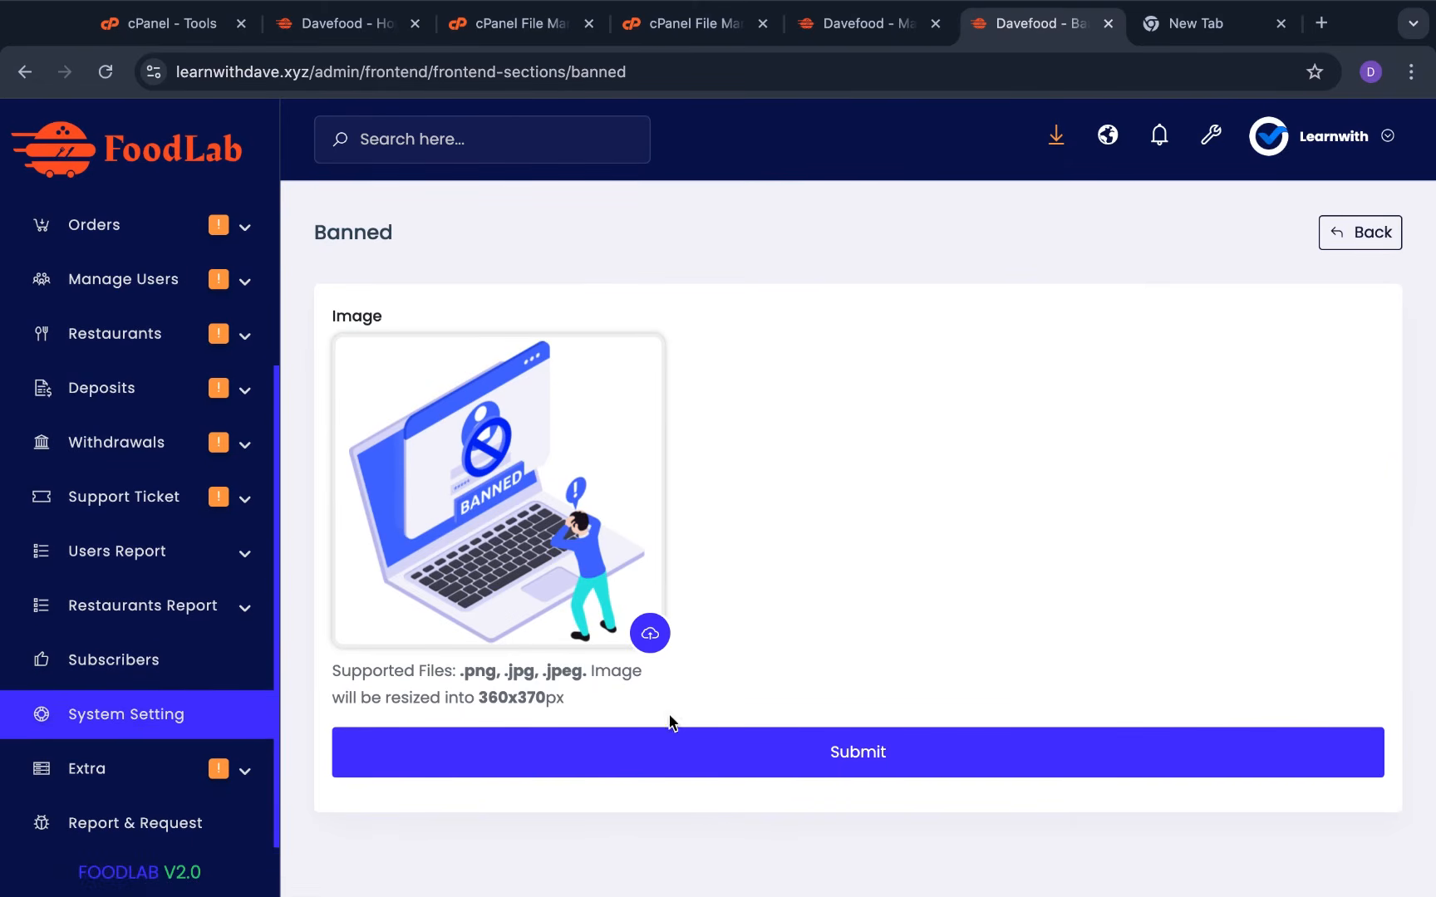
Submit the Banned section image, then go back through frontend options to System Settings
click(905, 761)
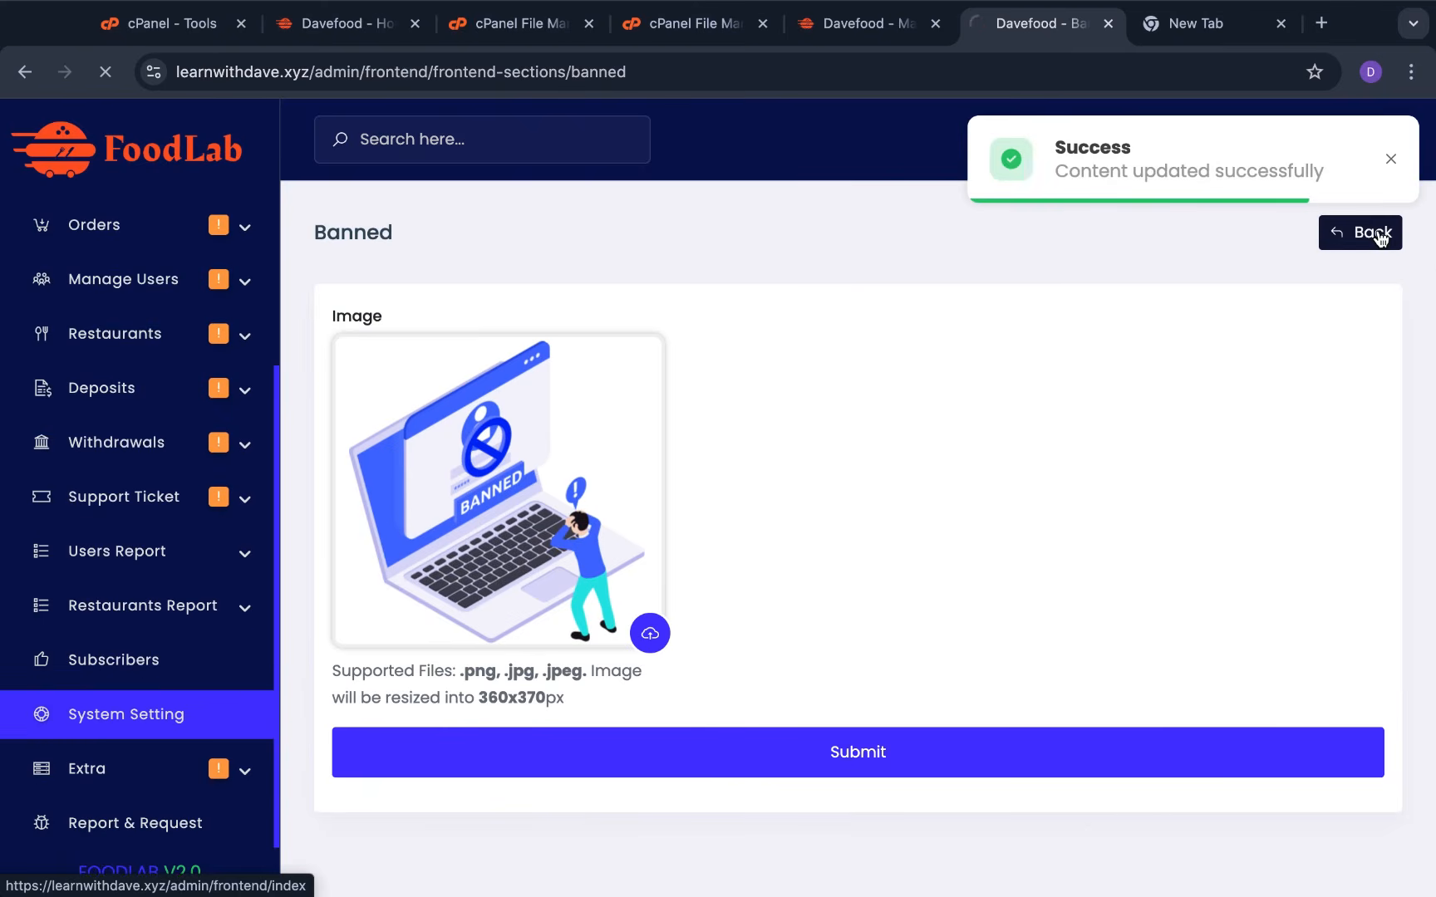
click(1375, 233)
click(125, 712)
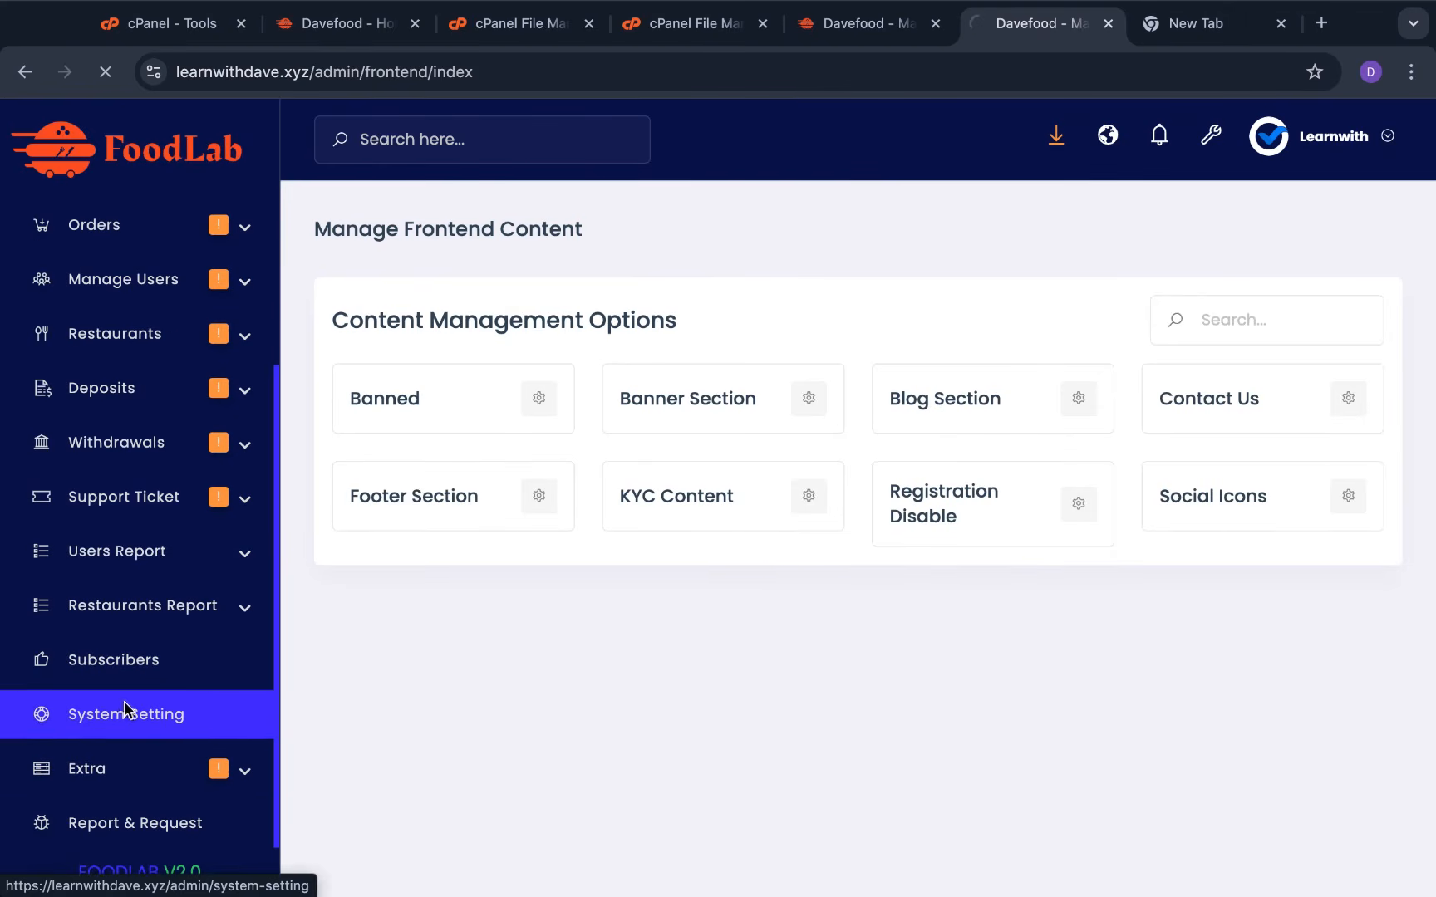
scroll(961, 503, down, 9)
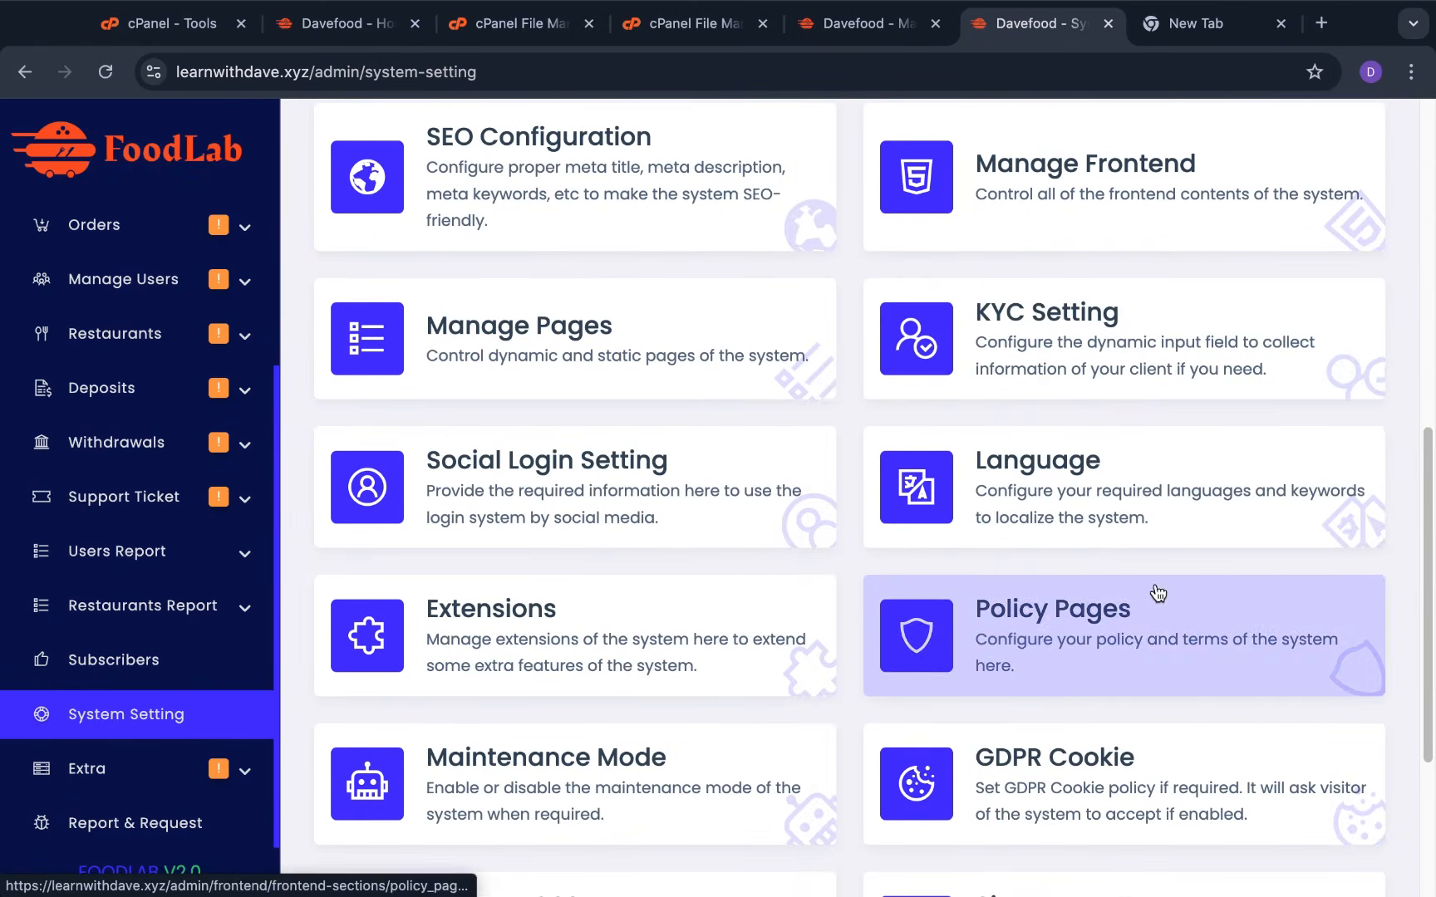
Open the Add New language form beside the English default, then close it unsaved
scroll(1159, 489, down, 2)
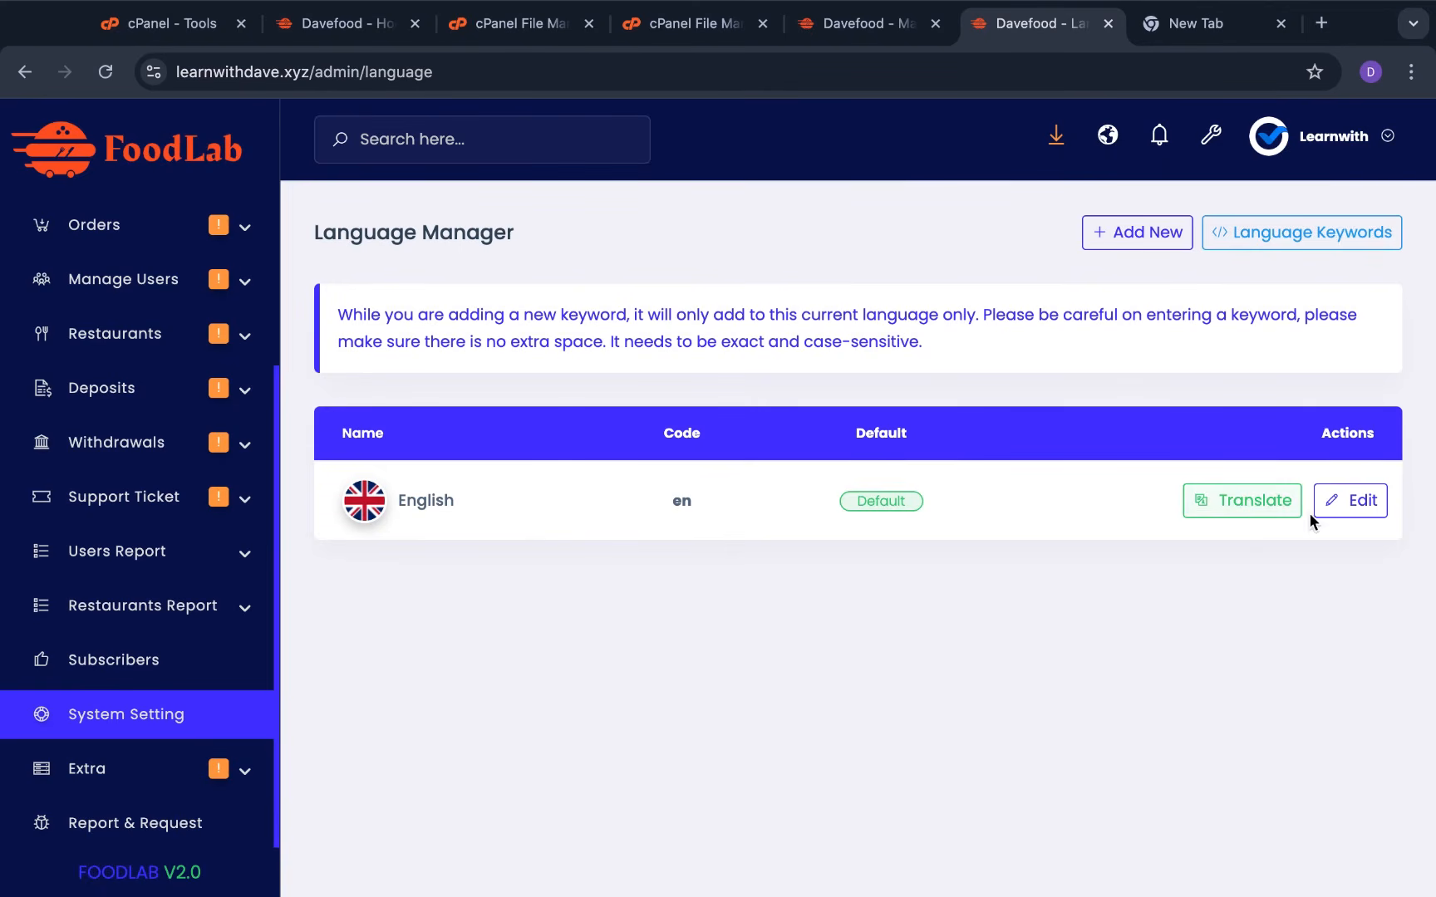
click(1159, 240)
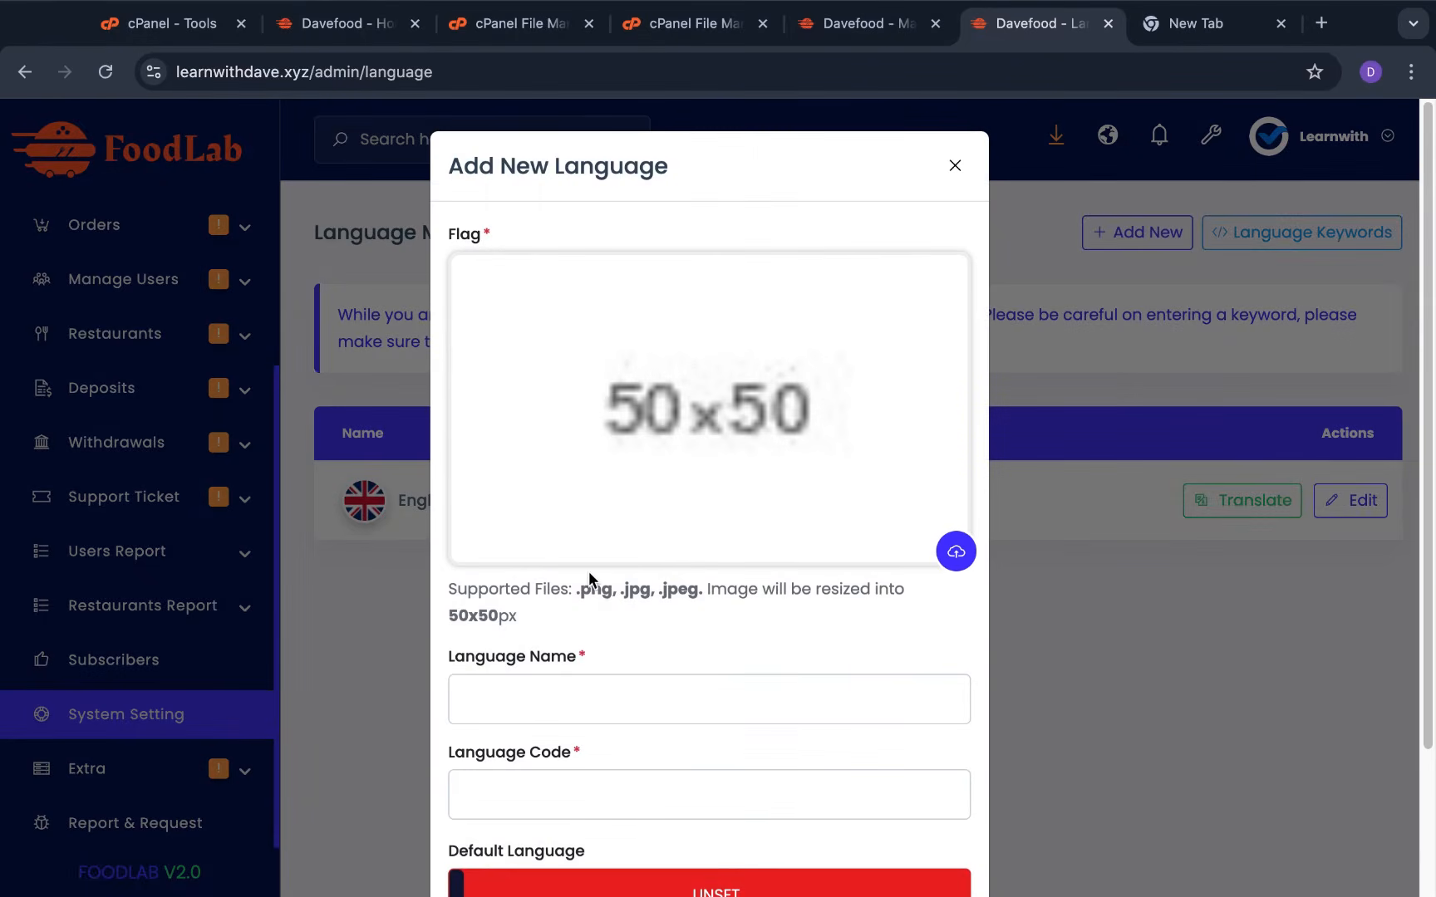
scroll(608, 534, down, 2)
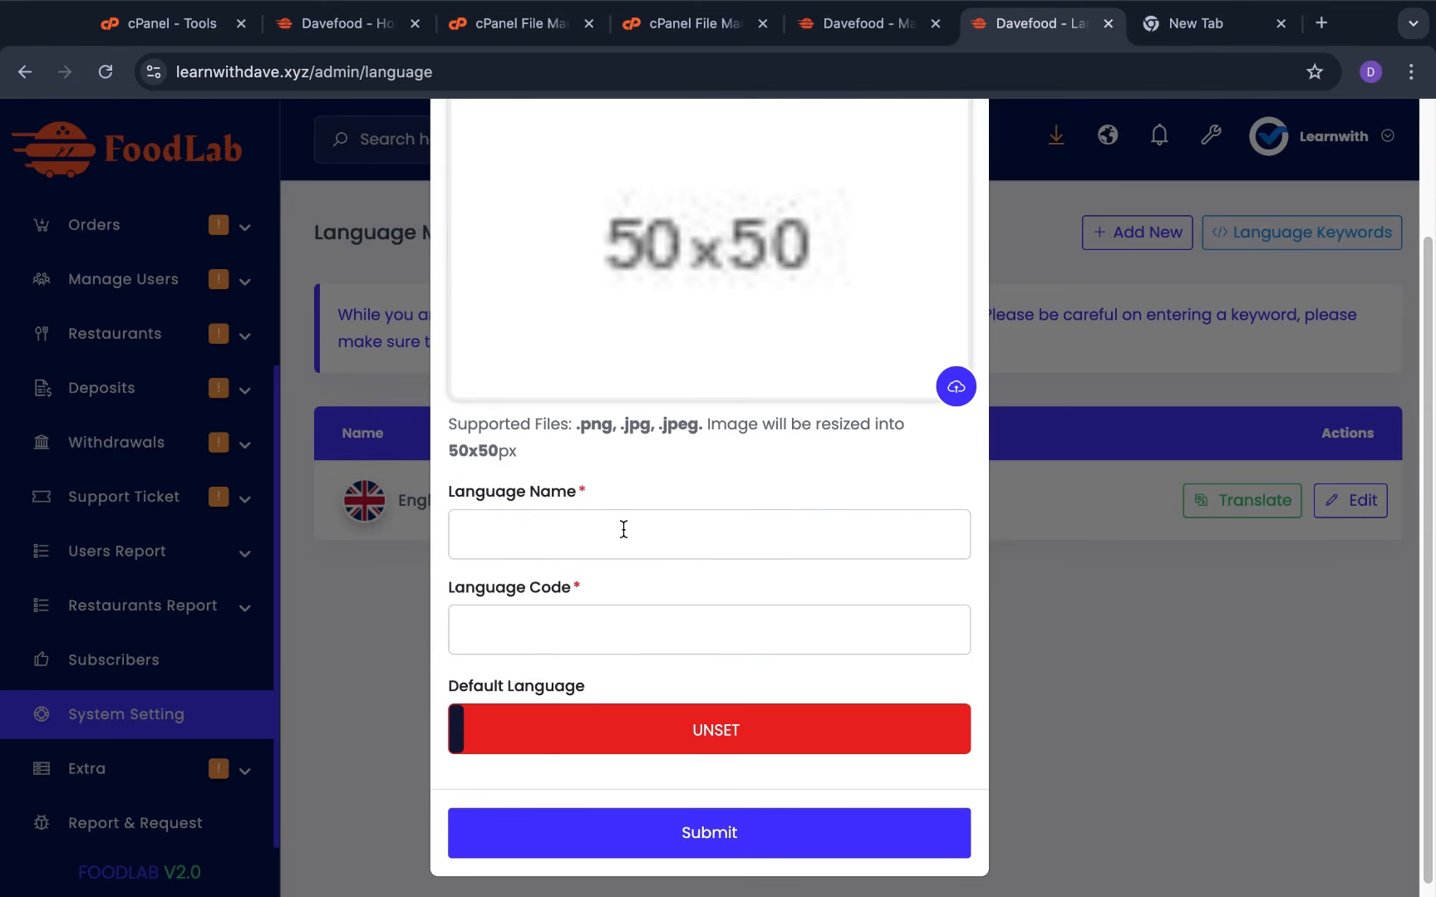
scroll(596, 660, down, 1)
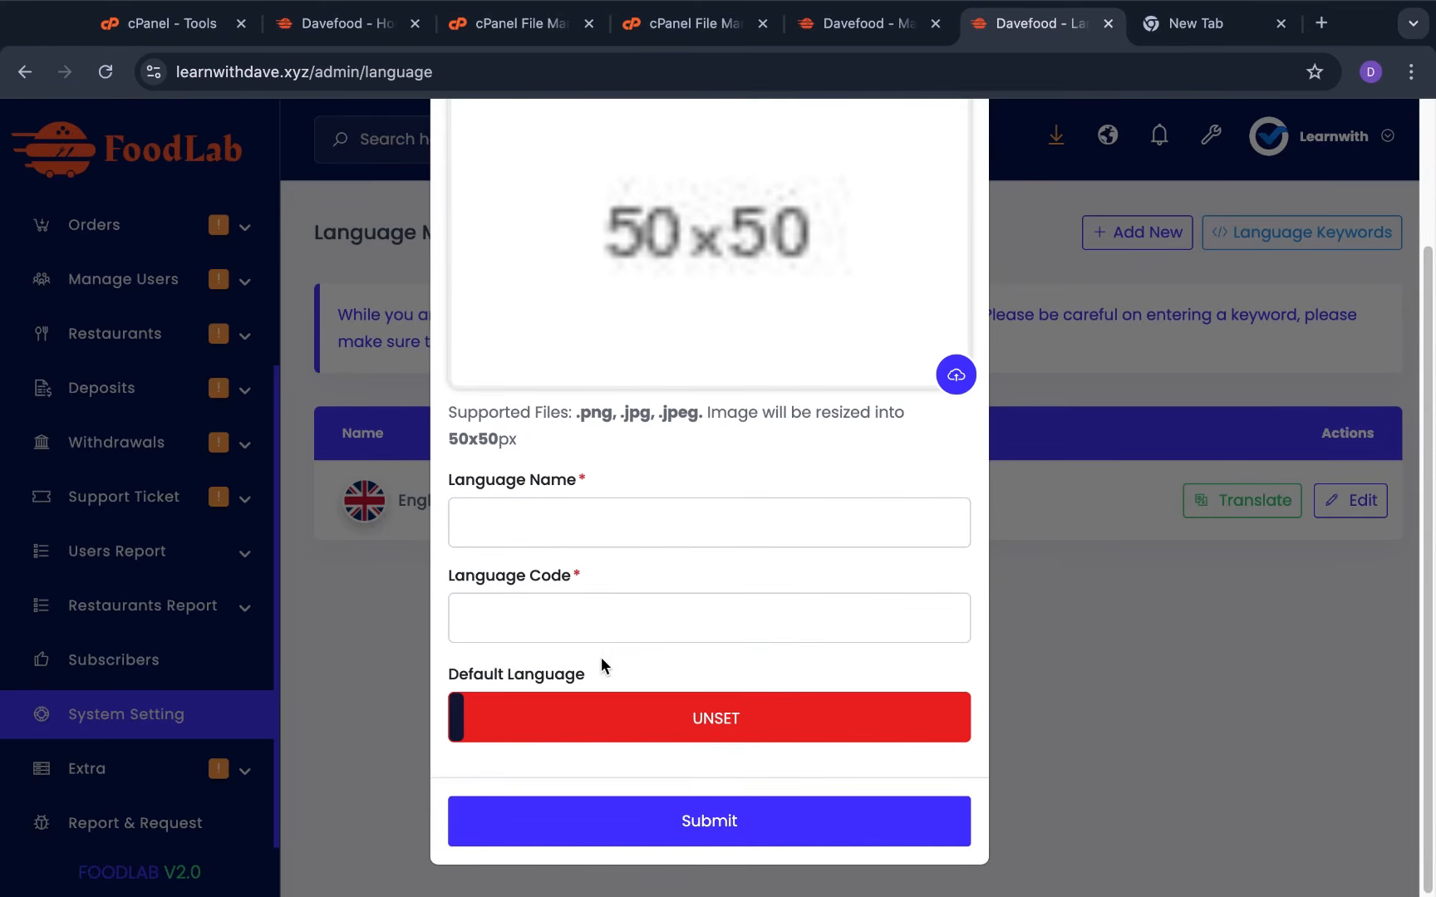
click(1235, 682)
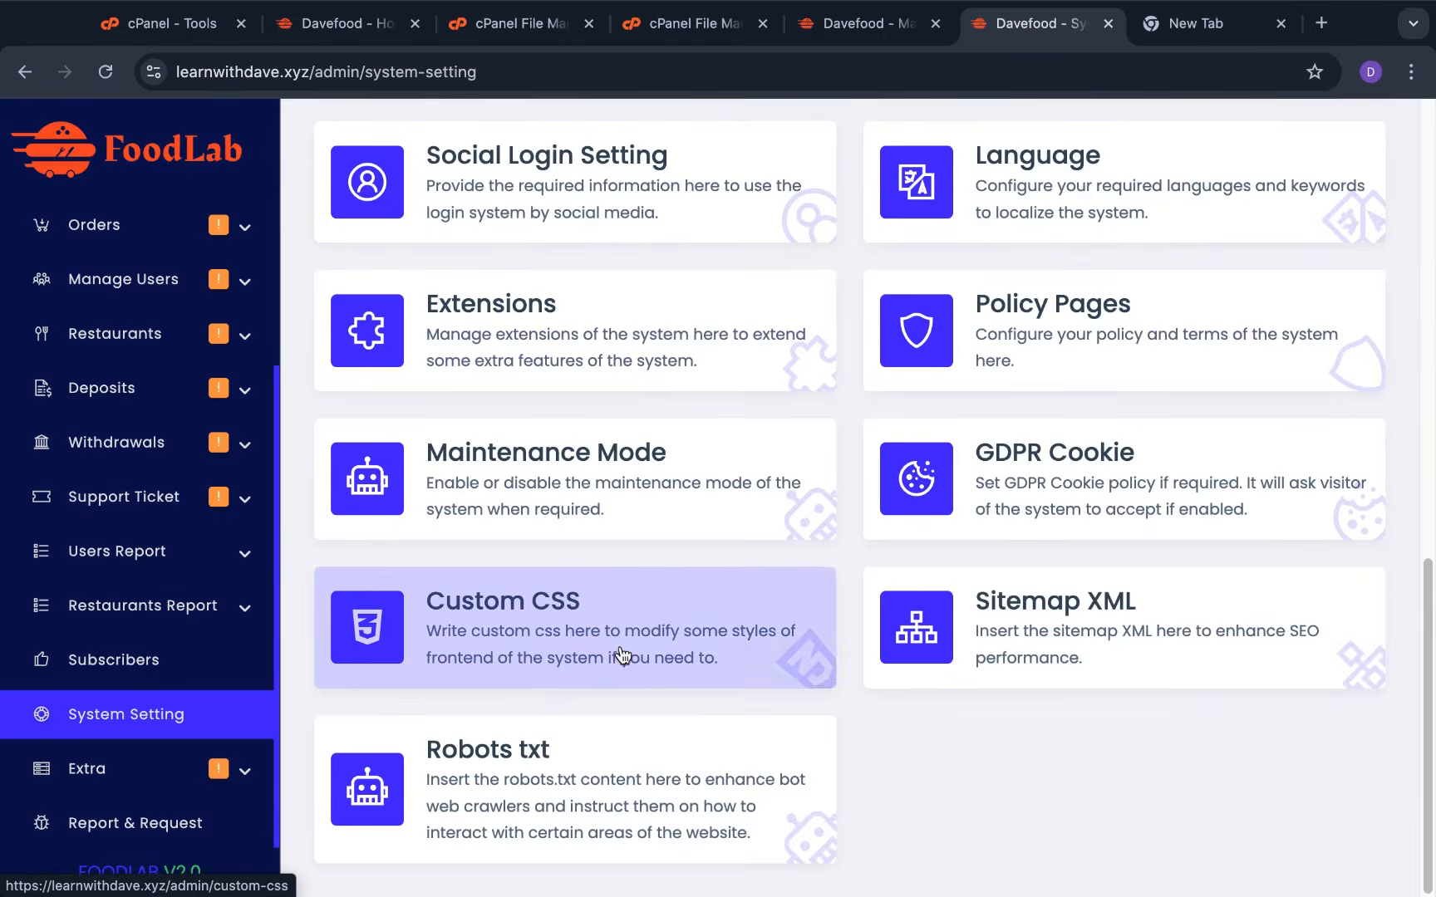
scroll(669, 632, up, 3)
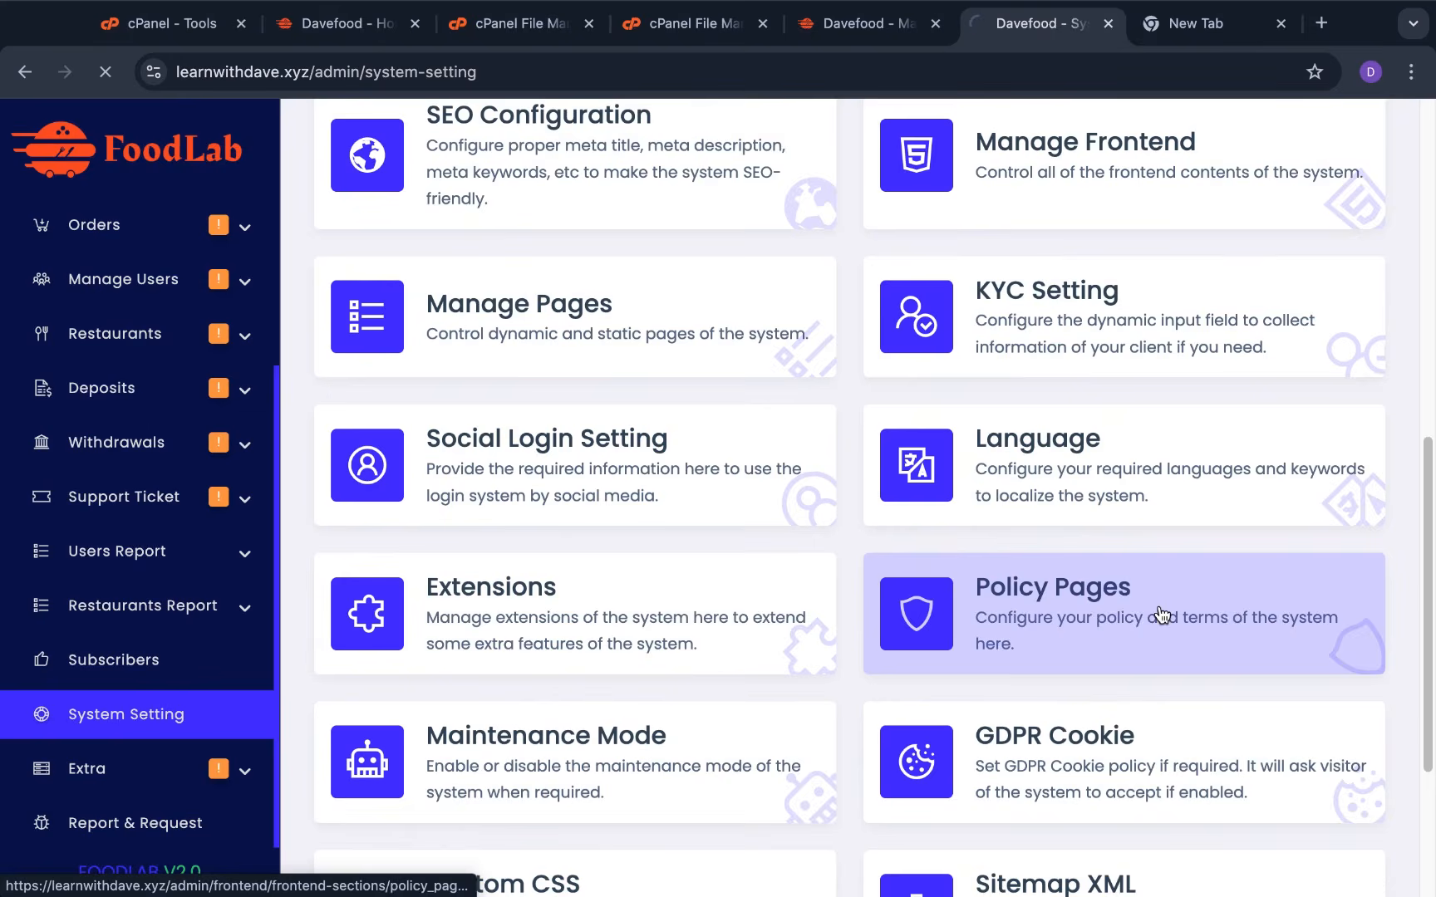
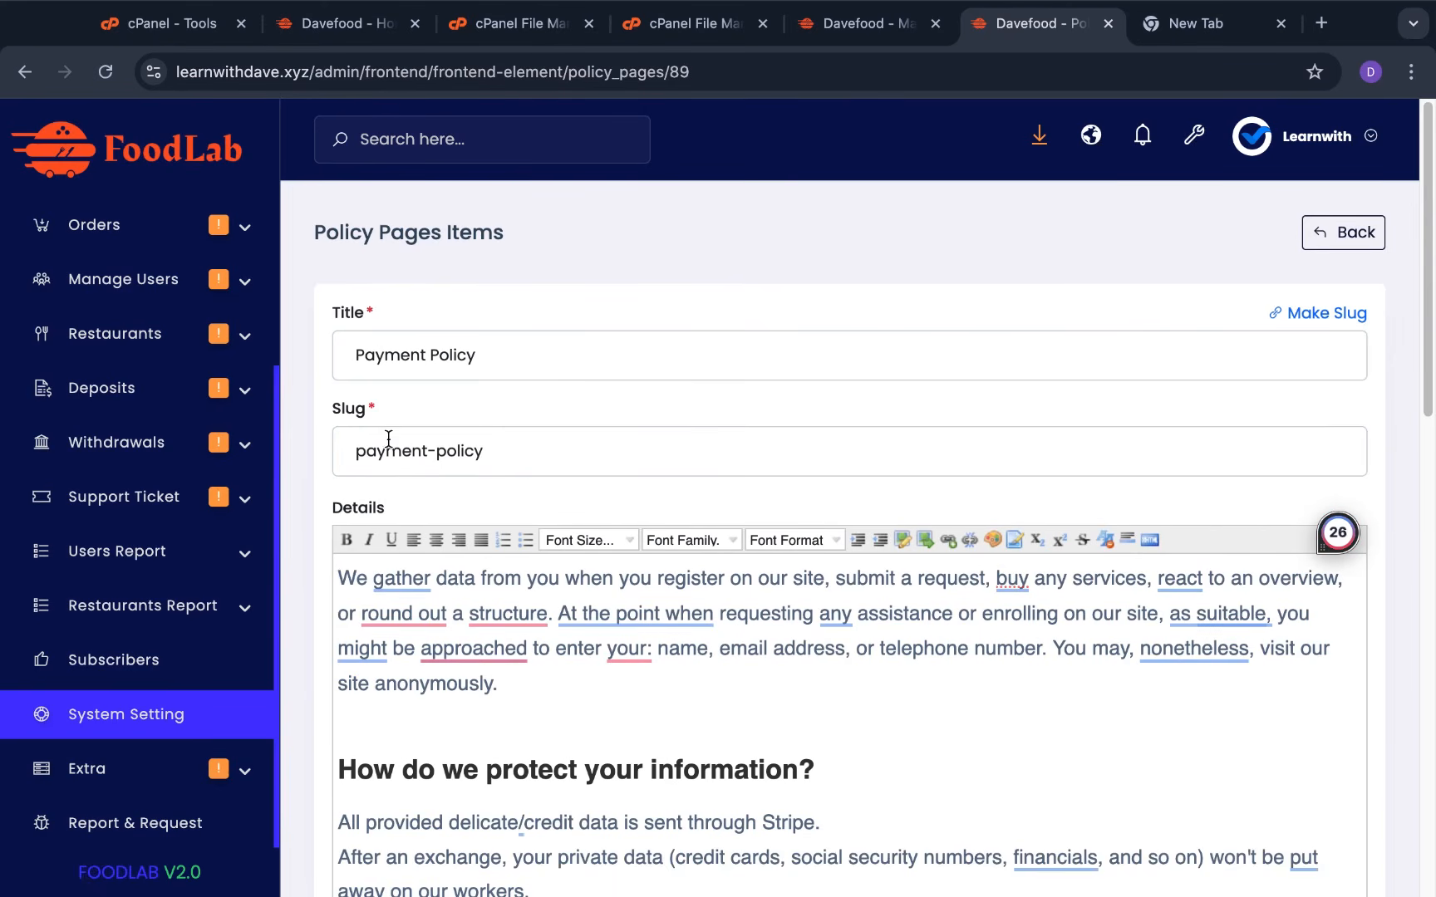
Scroll through the Payment Policy form, then go back to the Policy Pages list
scroll(734, 497, down, 4)
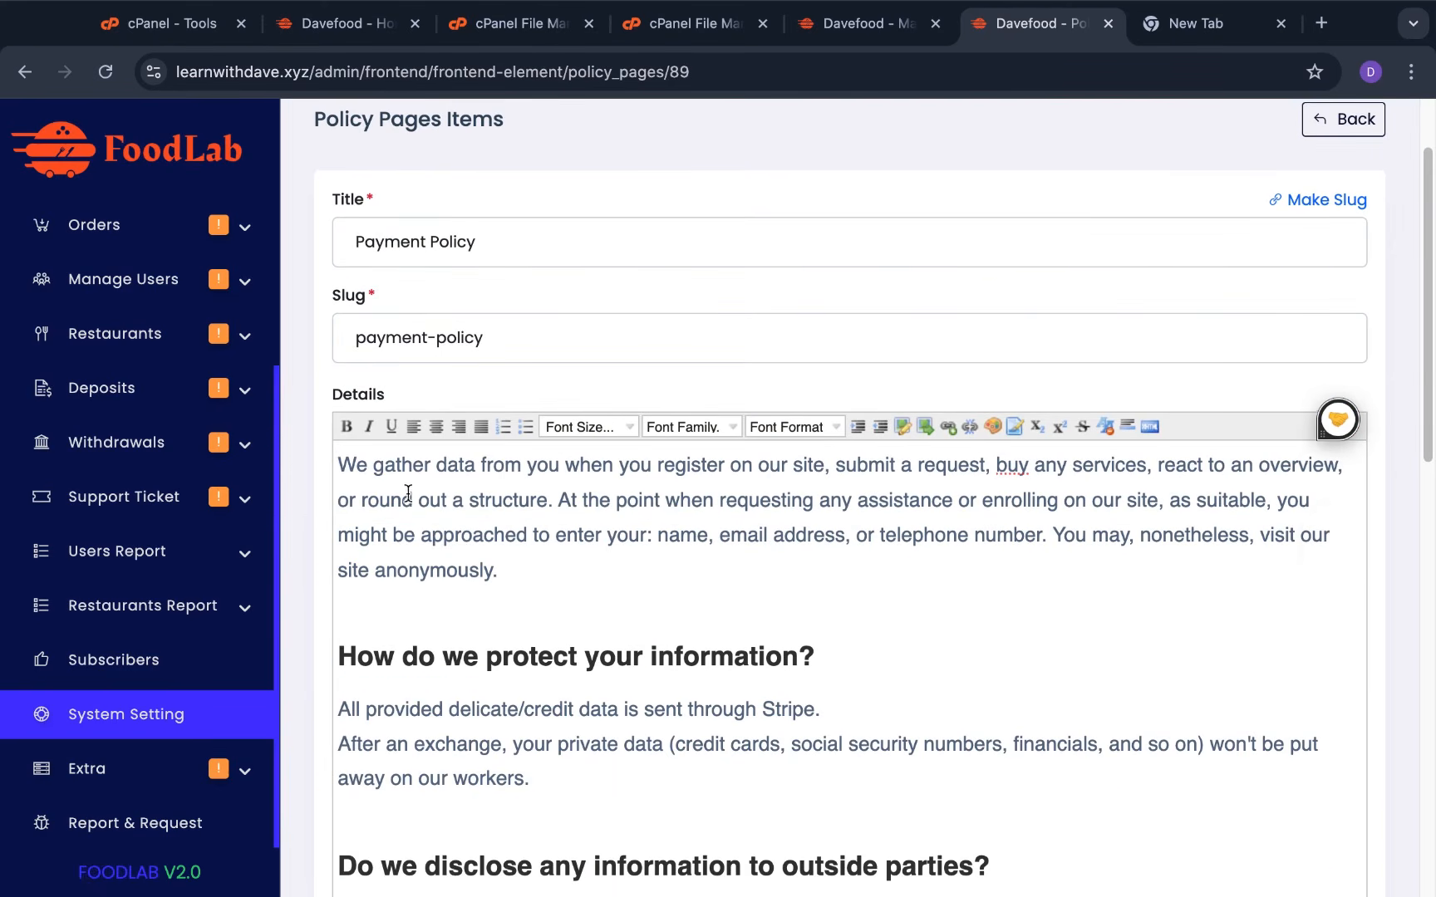
scroll(746, 730, down, 12)
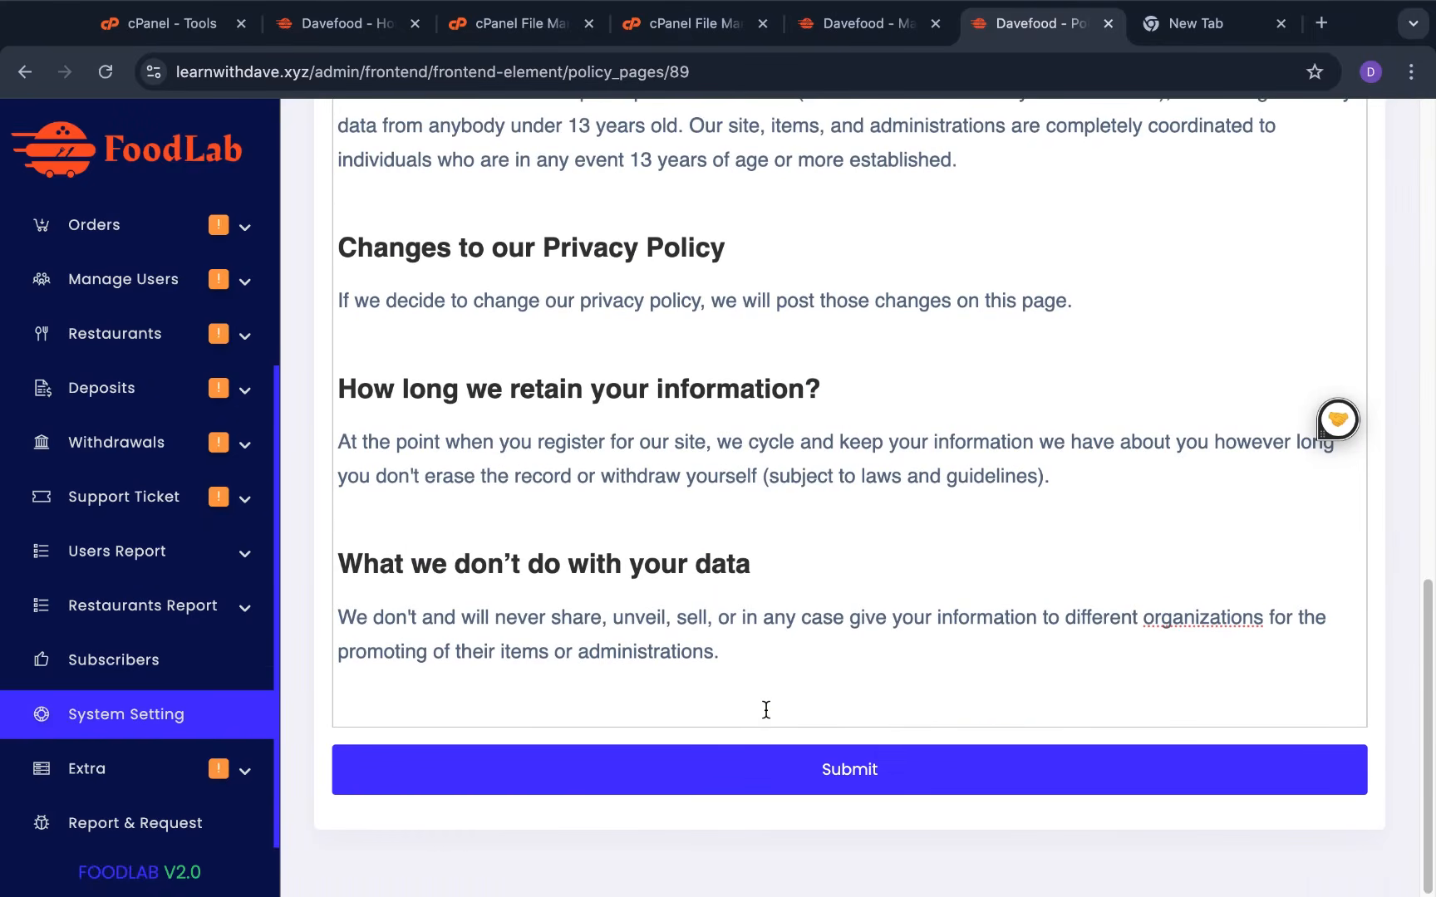
scroll(1031, 586, up, 10)
scroll(737, 662, up, 4)
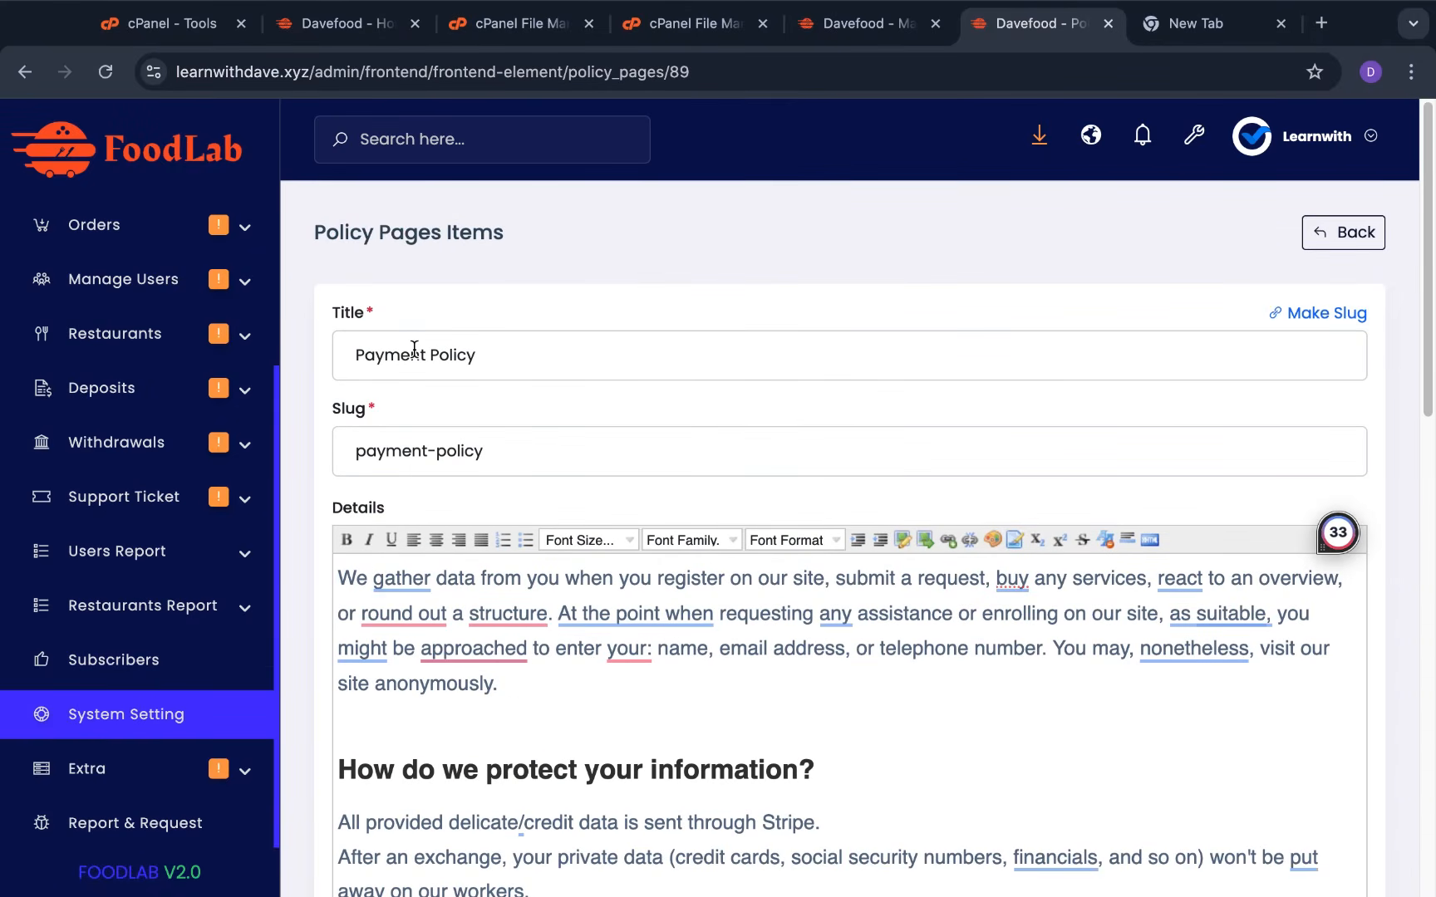
click(1354, 233)
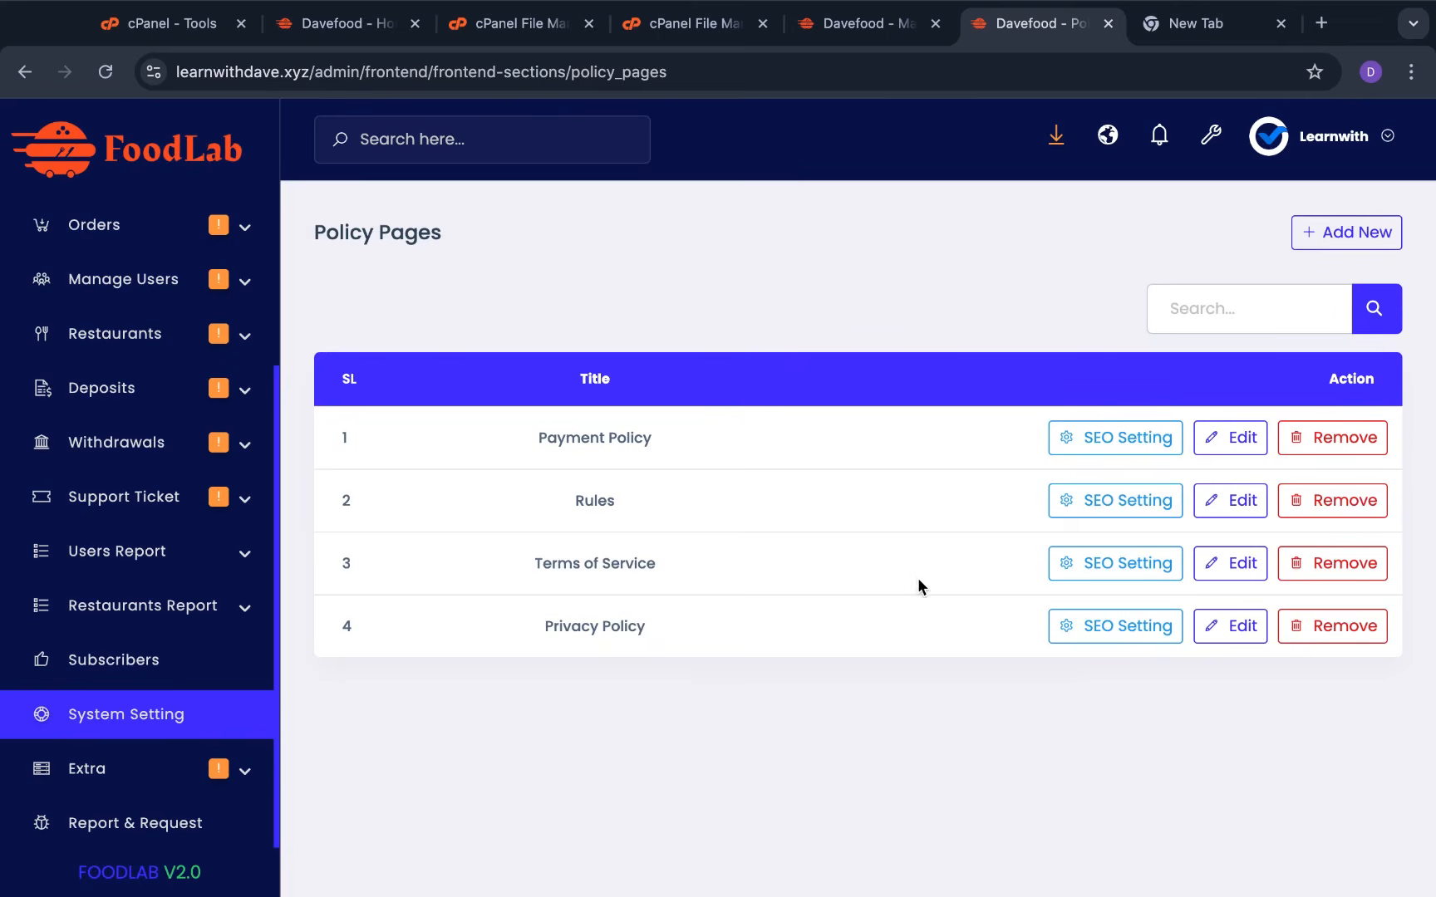
click(1362, 233)
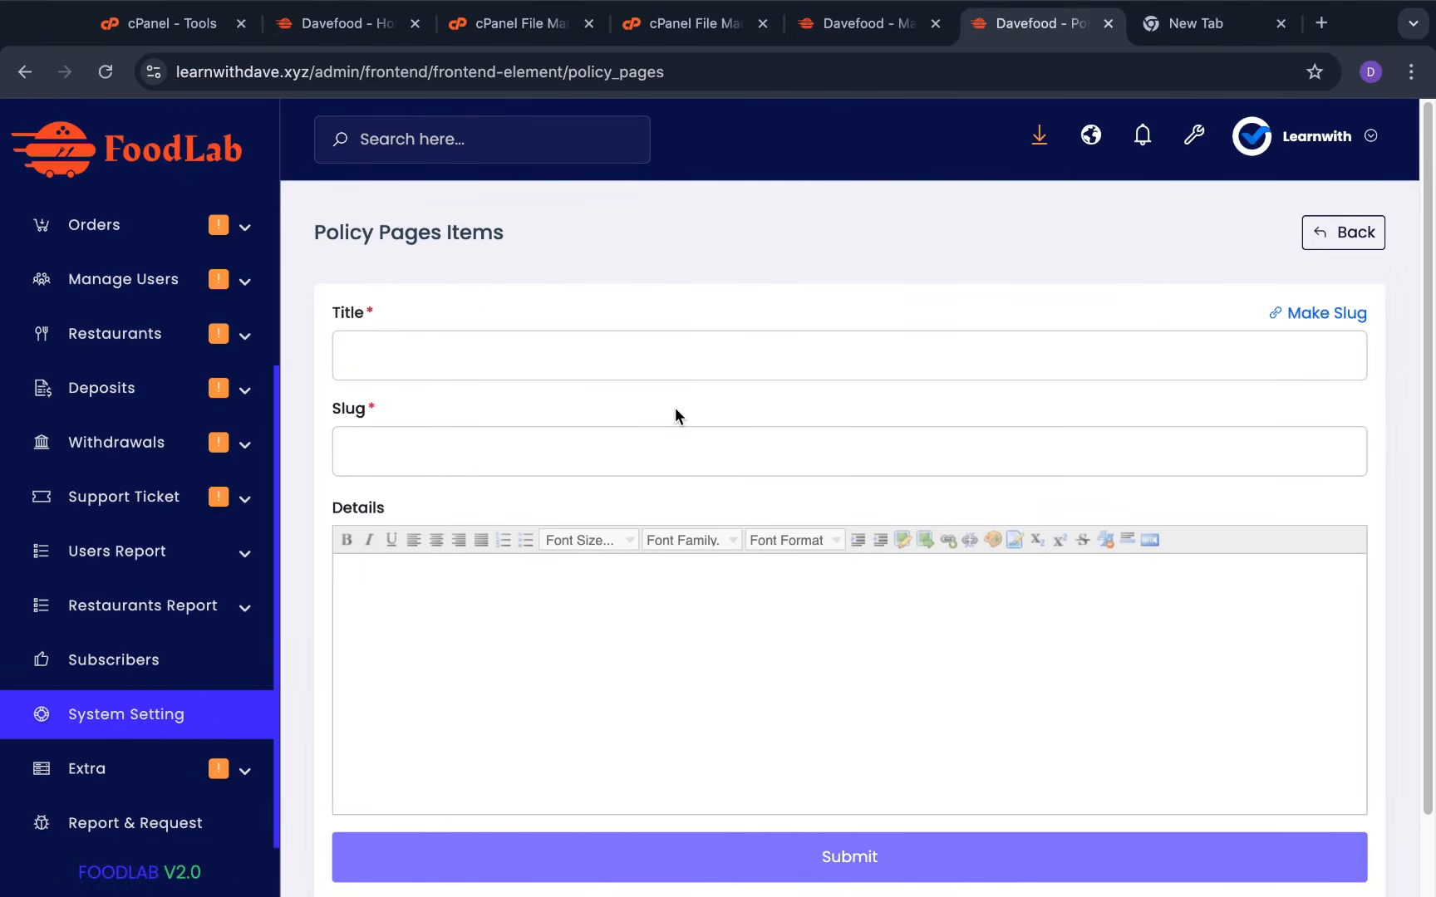
scroll(747, 515, down, 2)
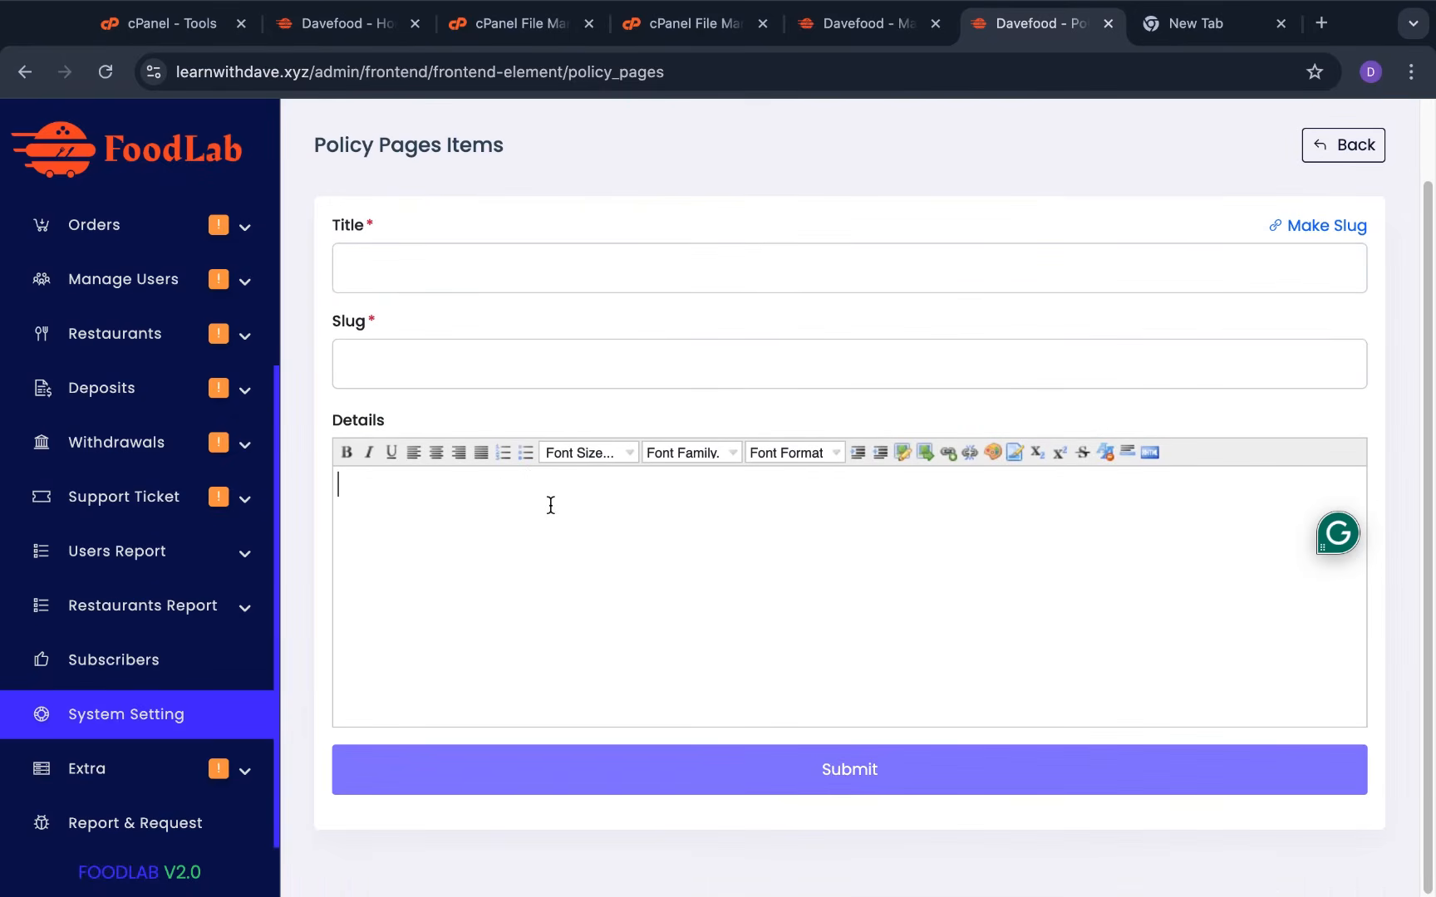
scroll(961, 580, up, 2)
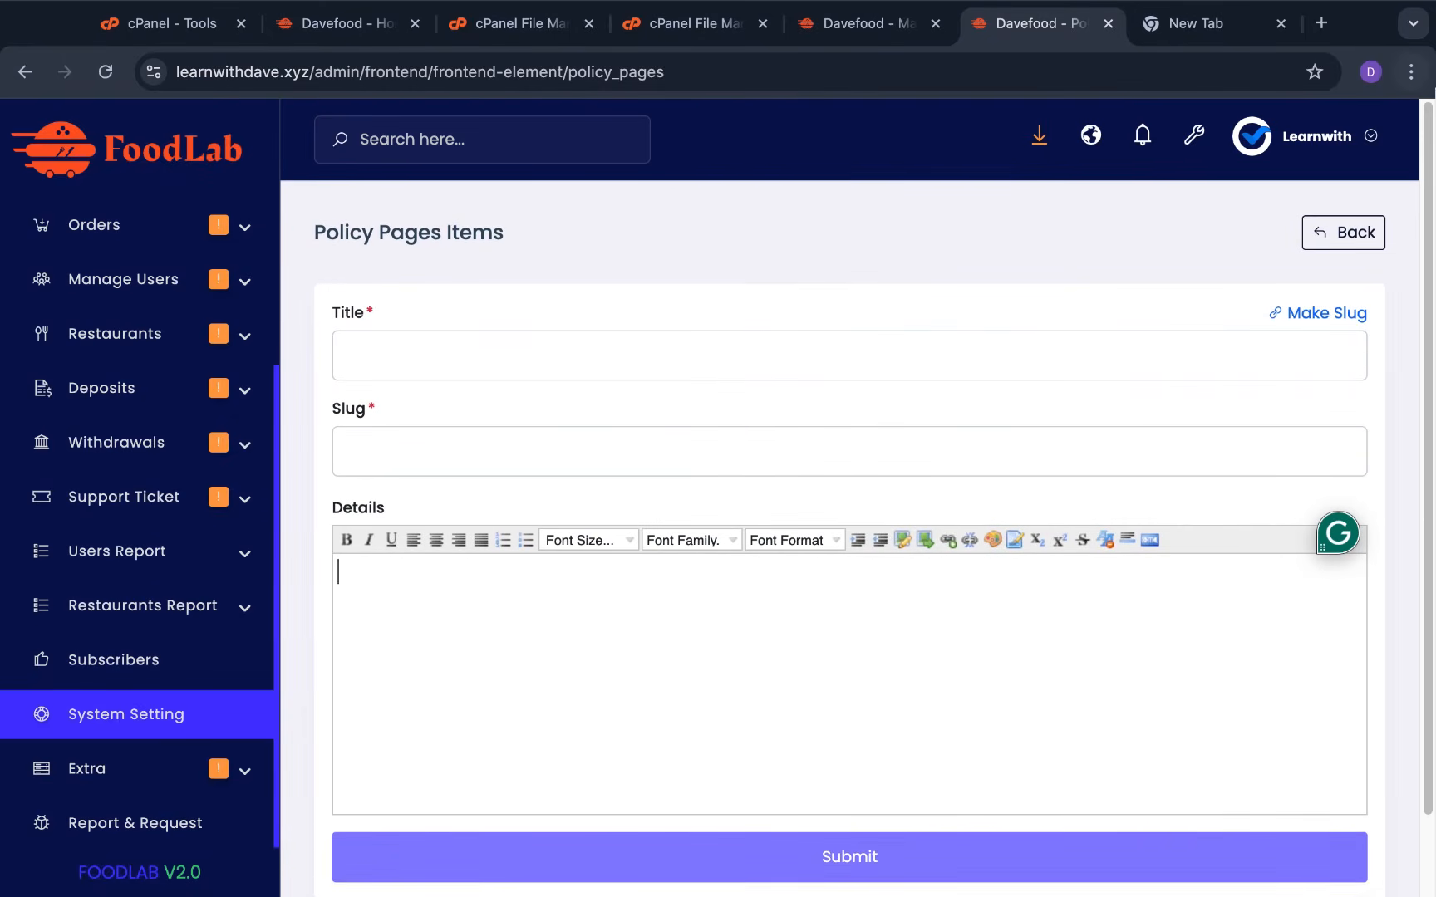
click(1358, 243)
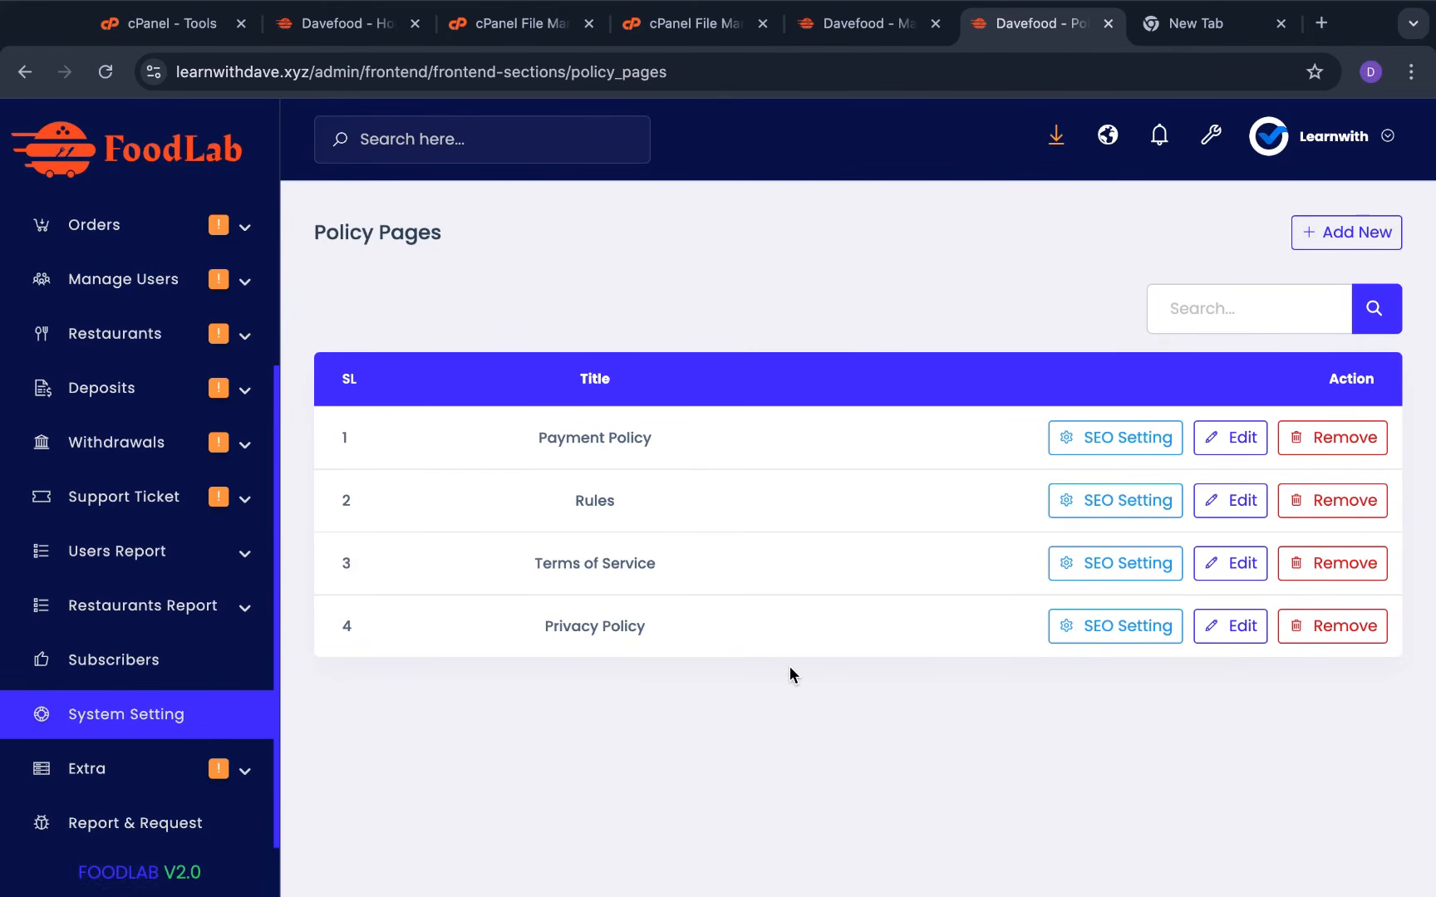
Browse the System Settings cards, open the Dashboard, then switch to the public FoodLab storefront
click(206, 727)
scroll(913, 789, down, 8)
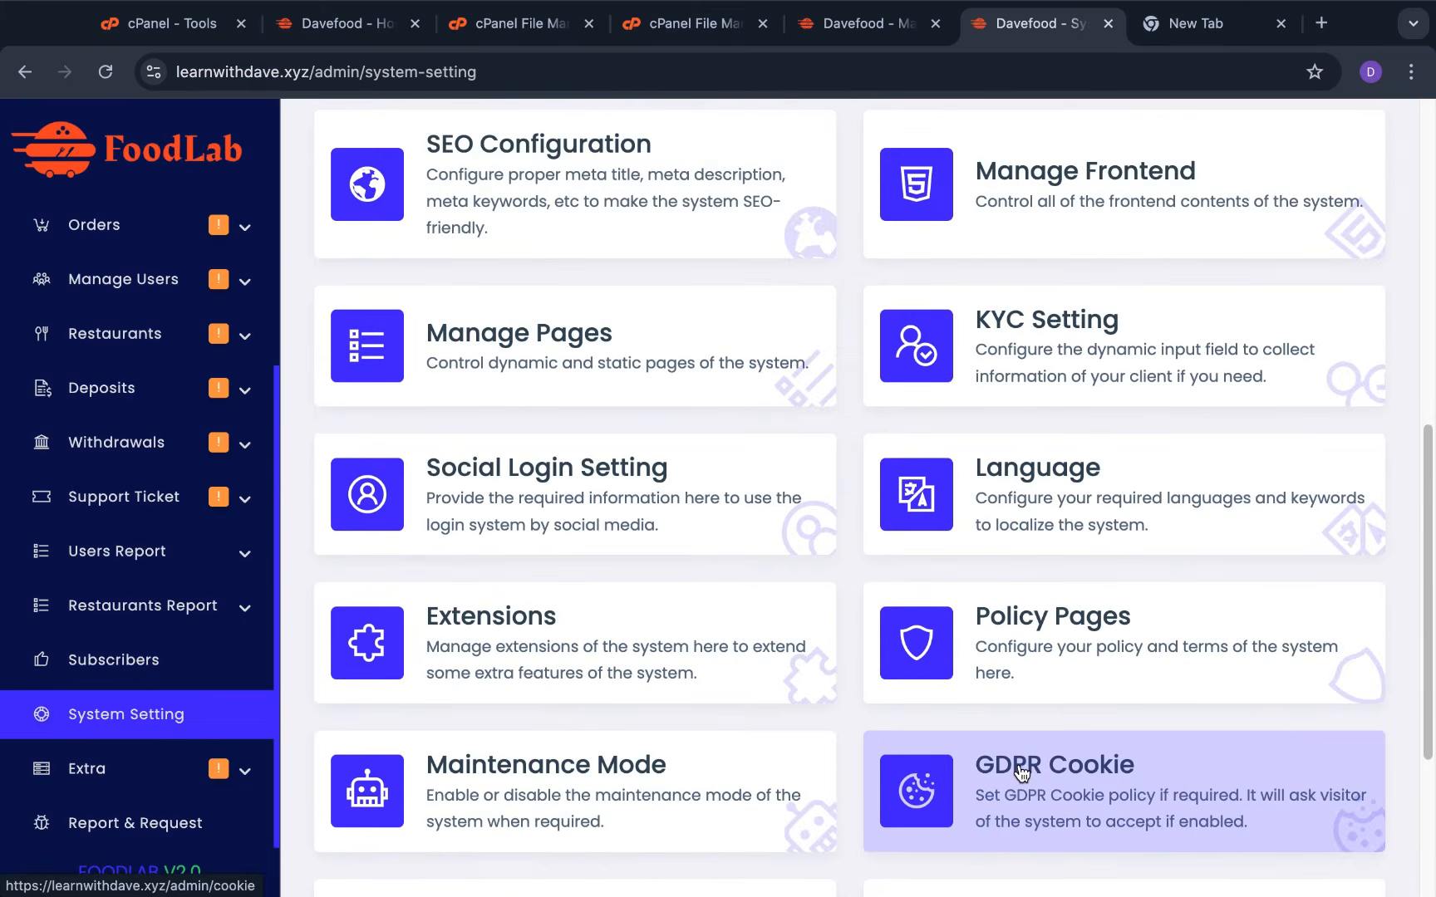
scroll(1020, 771, down, 4)
scroll(1020, 771, up, 2)
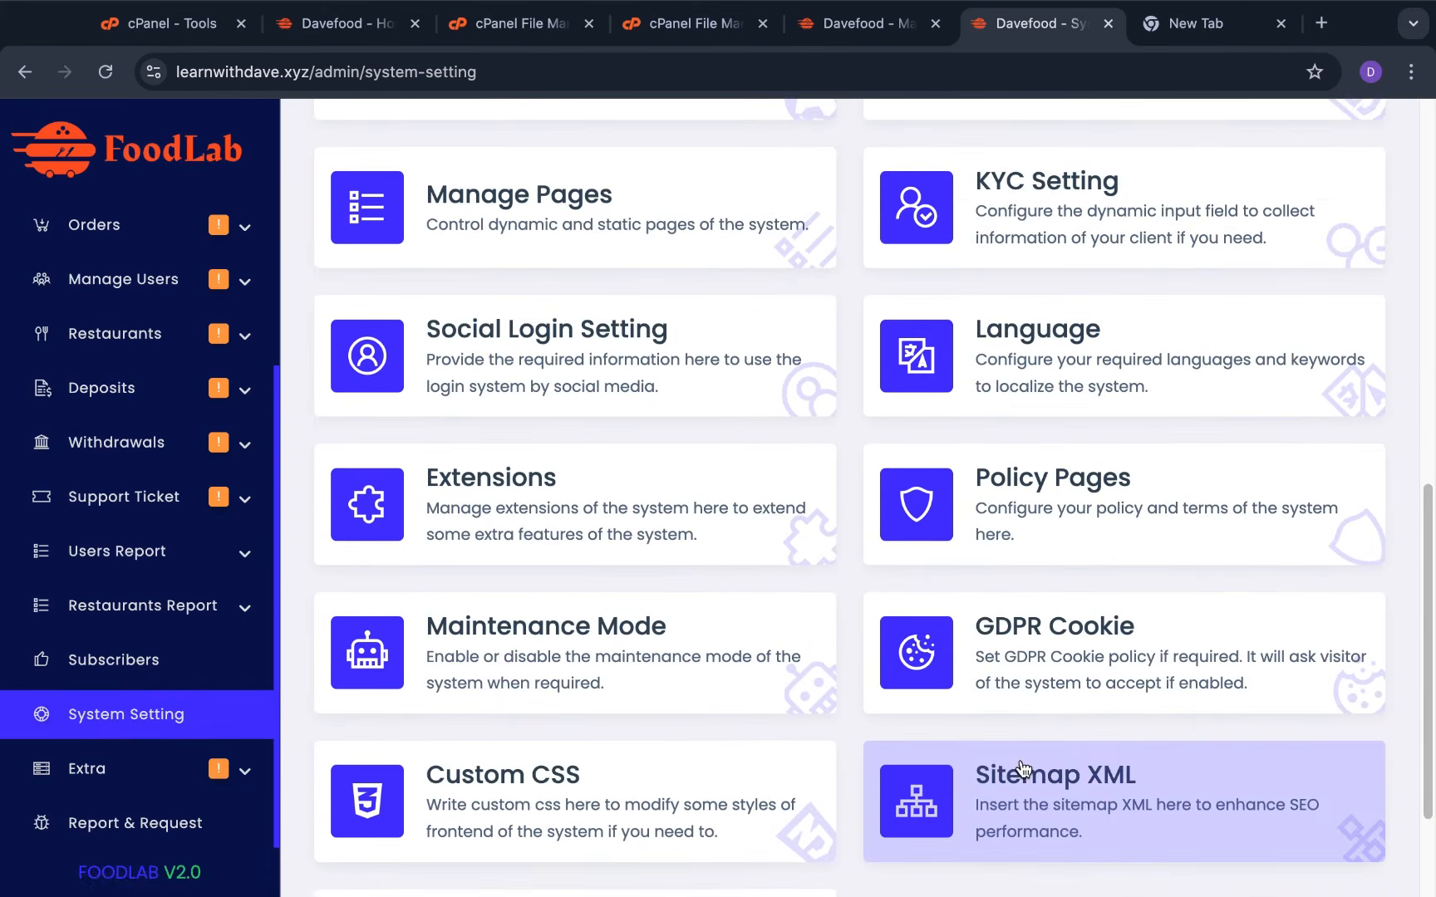
scroll(1021, 765, up, 8)
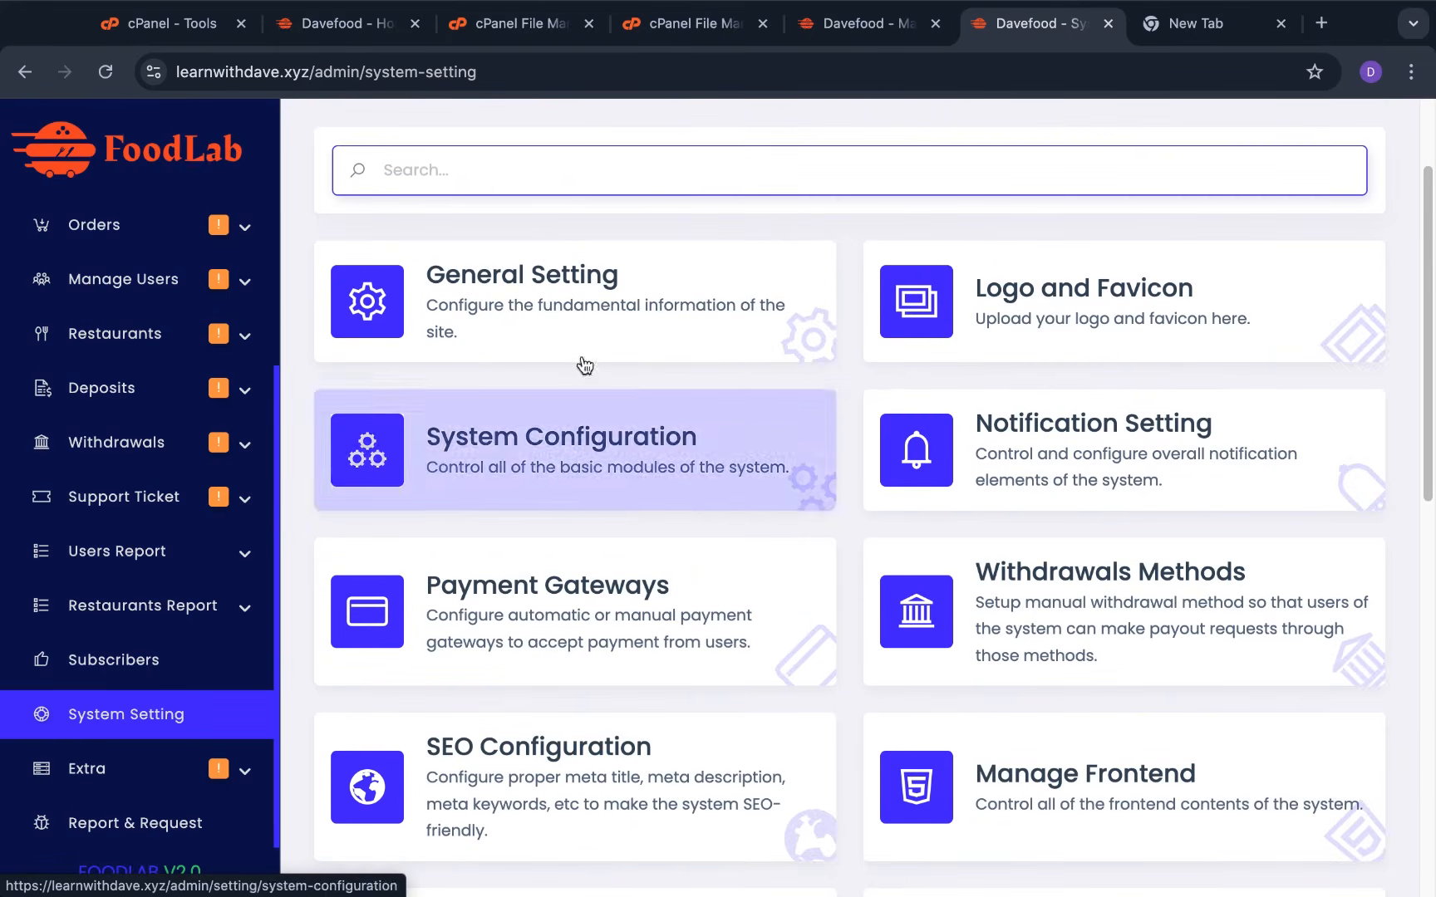
scroll(97, 311, up, 3)
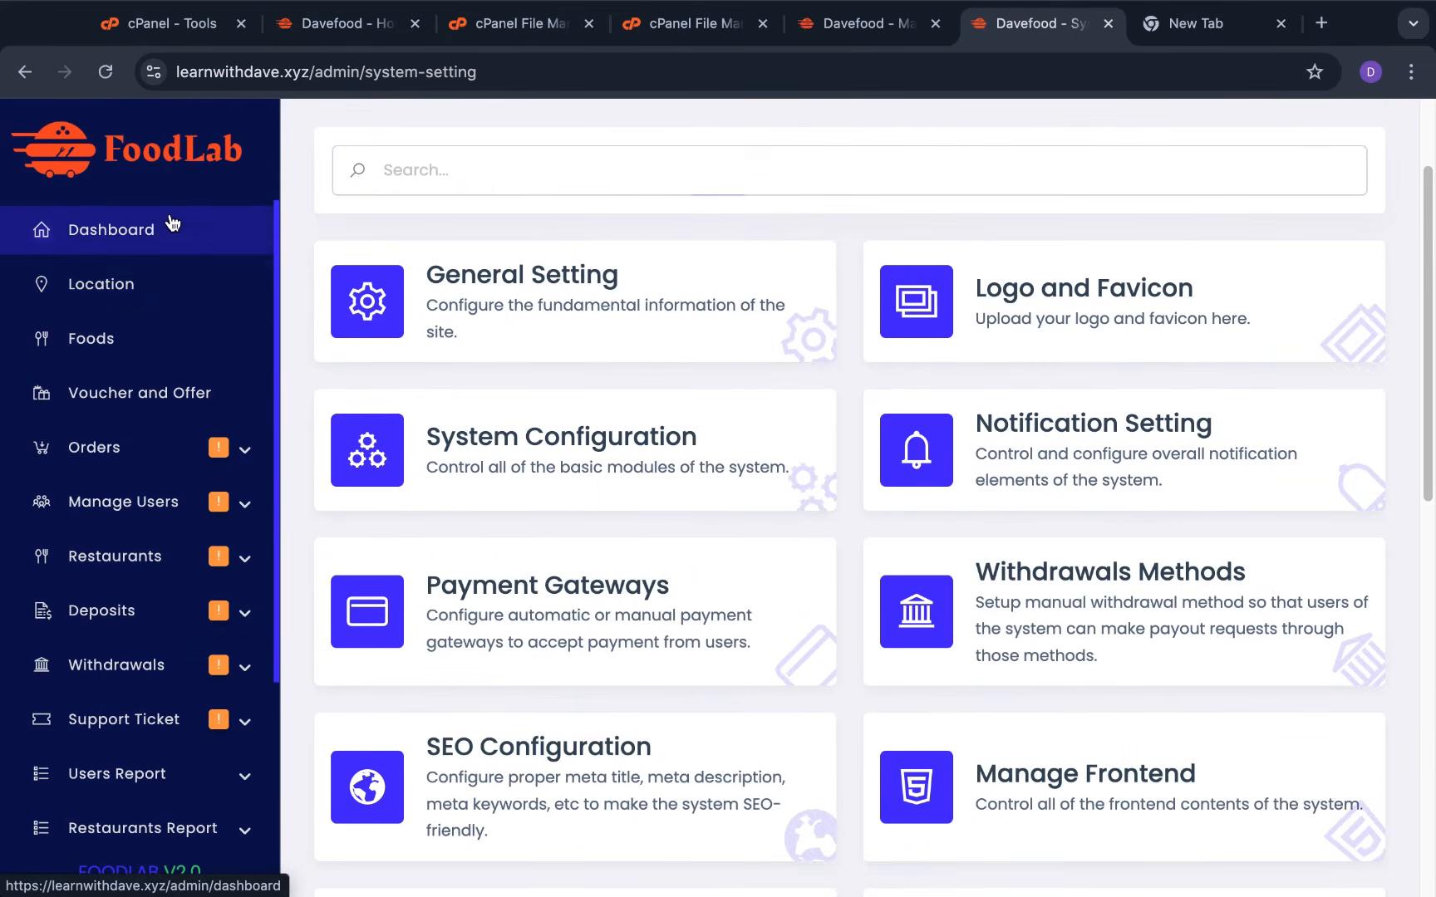
click(170, 224)
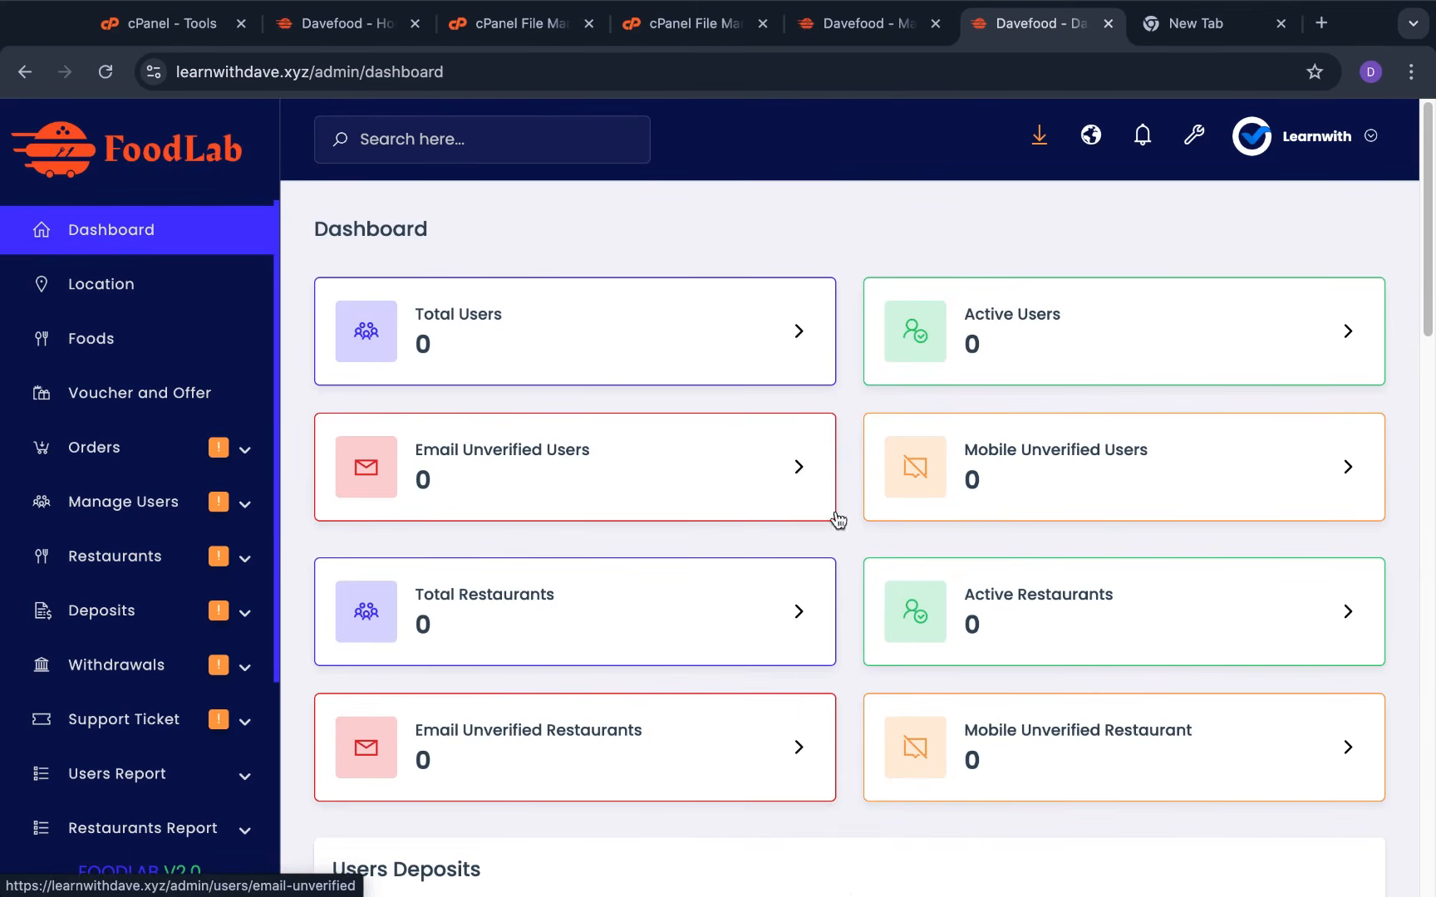
click(343, 32)
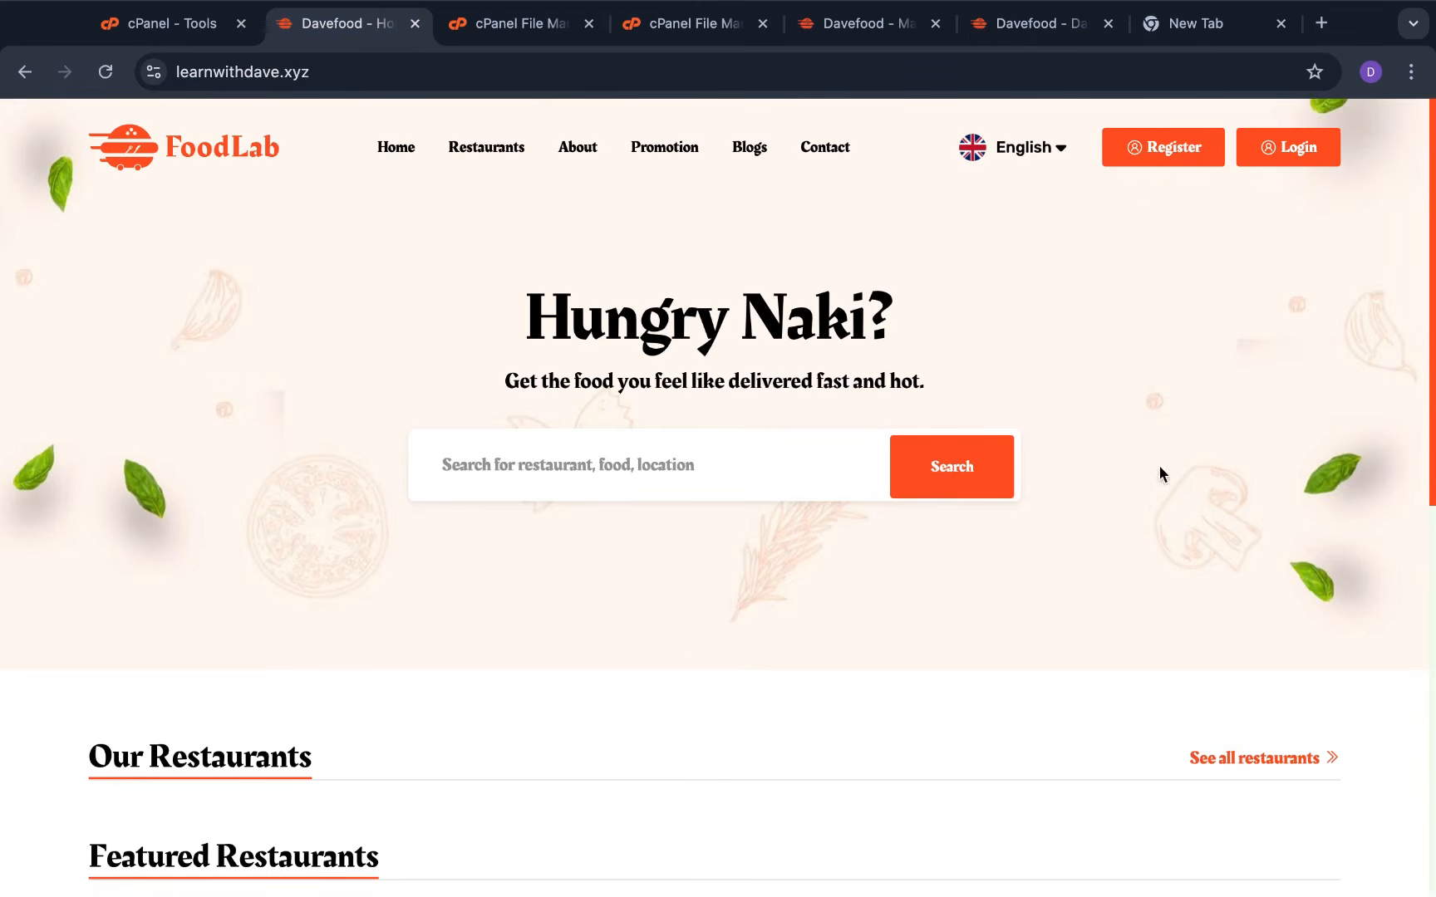
Scroll the FoodLab homepage down to the footer policy links and back up
scroll(695, 641, down, 10)
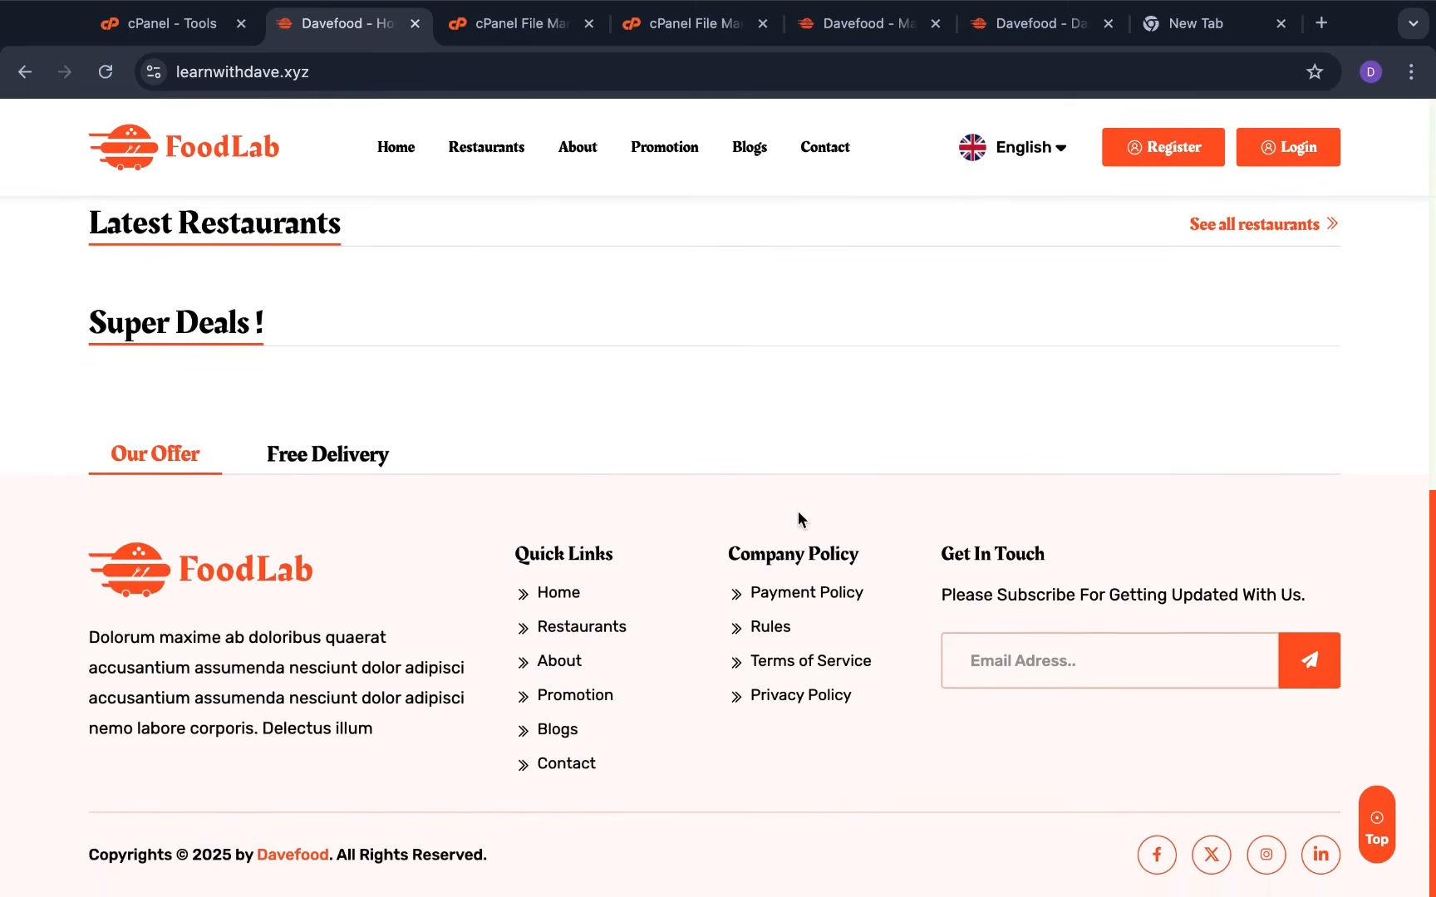
scroll(799, 512, up, 10)
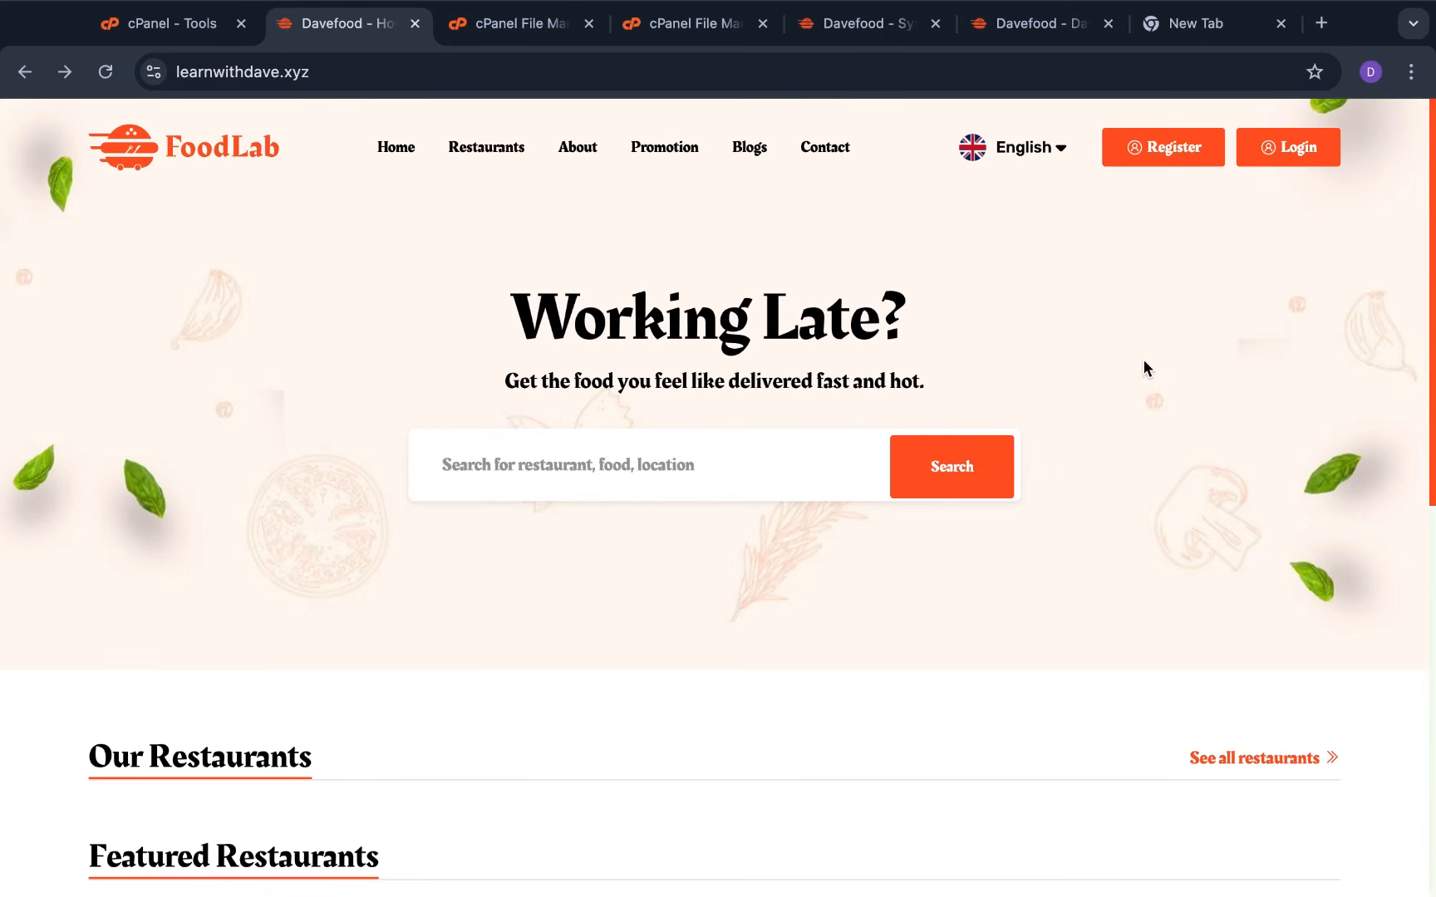
Browse the Register page and its policy links, peek at Login, and return to Register
click(1188, 148)
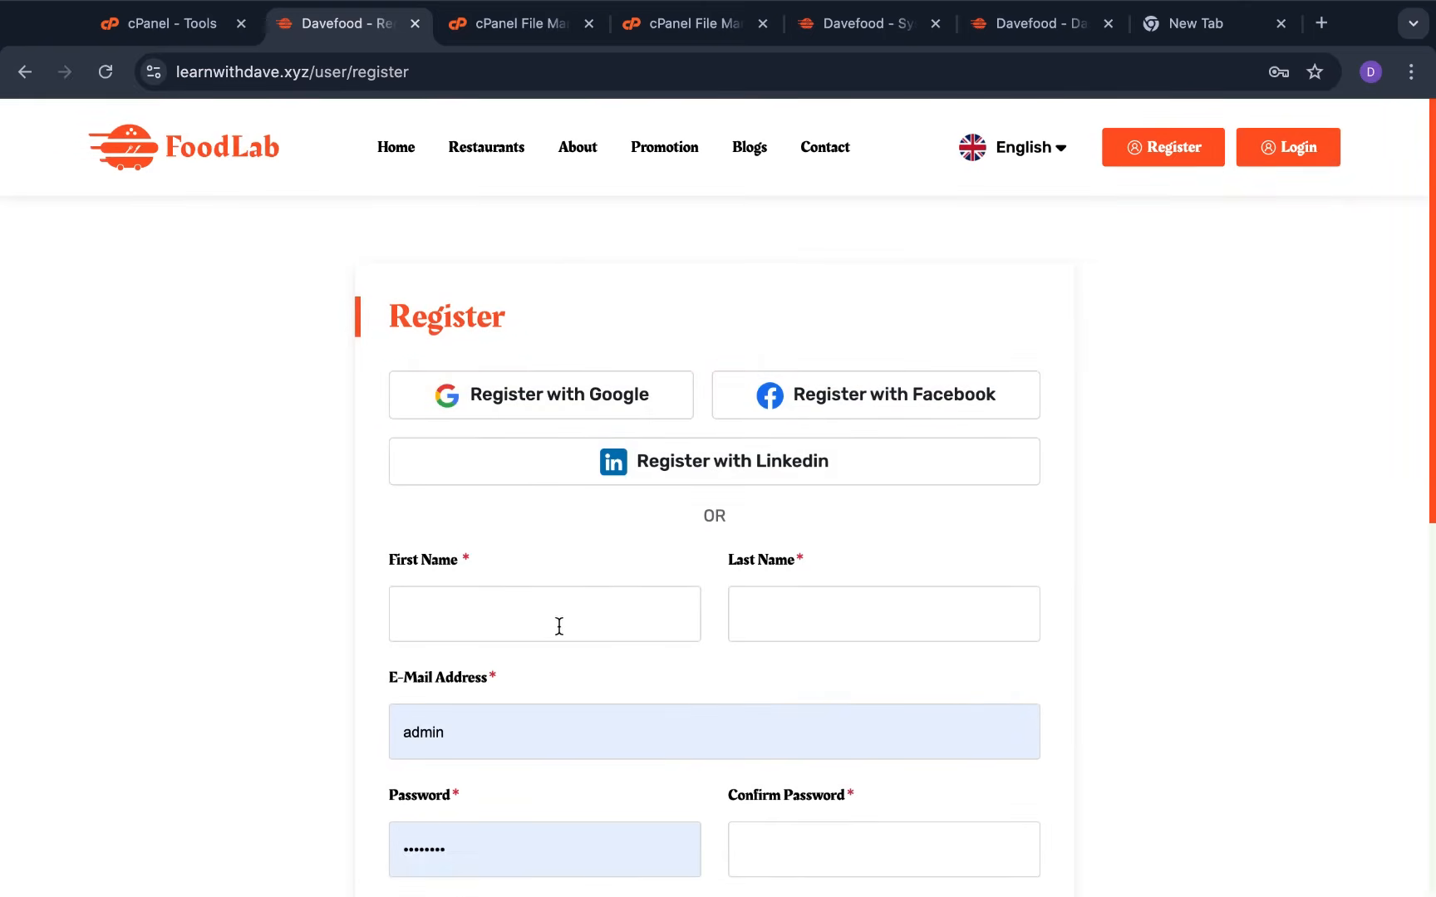
scroll(562, 667, down, 1)
scroll(565, 656, down, 3)
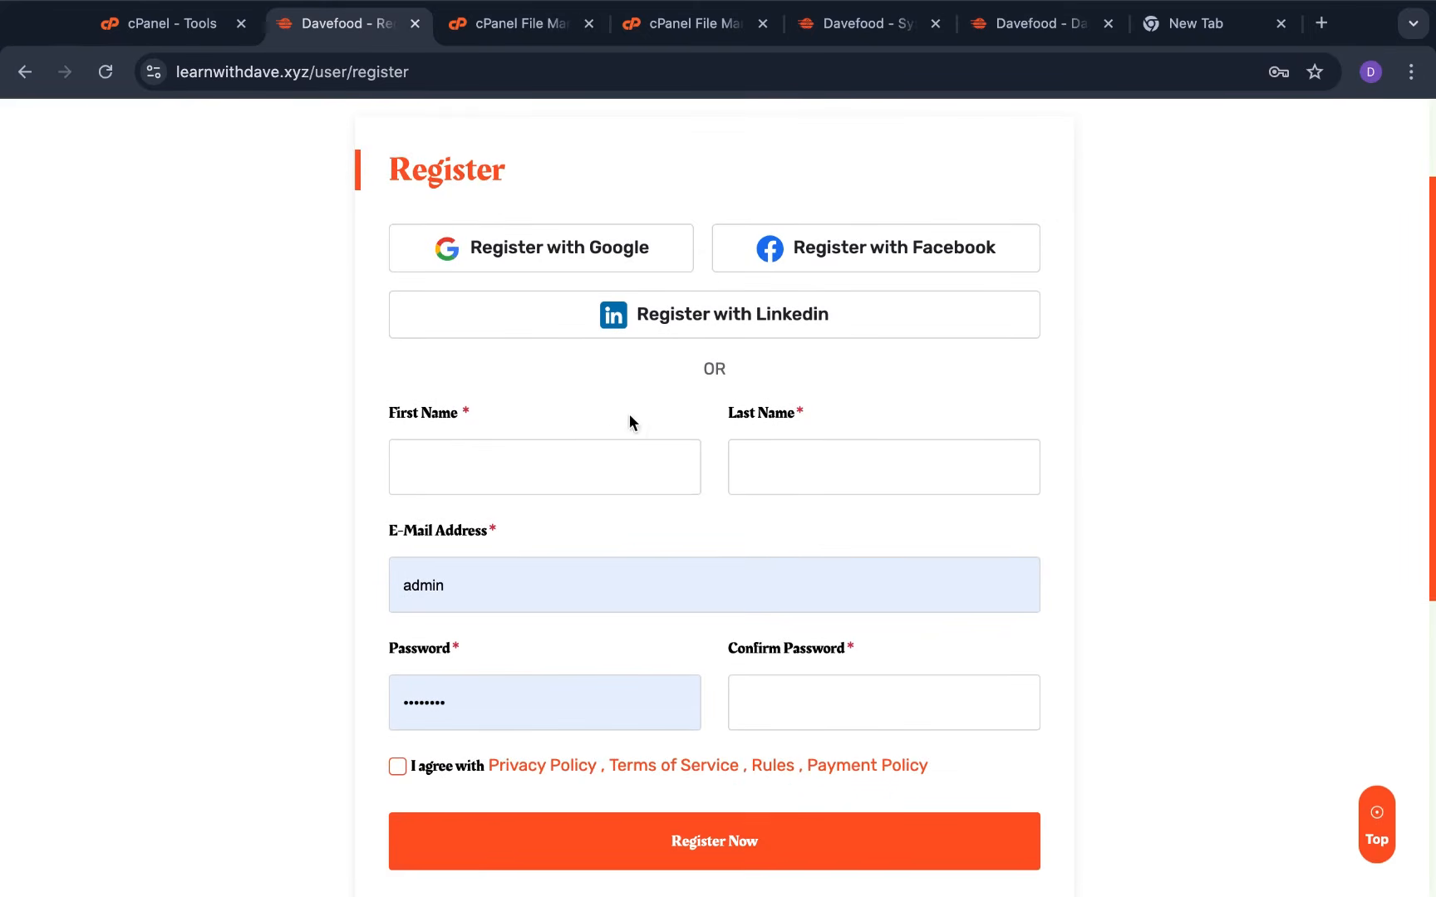
scroll(610, 410, up, 3)
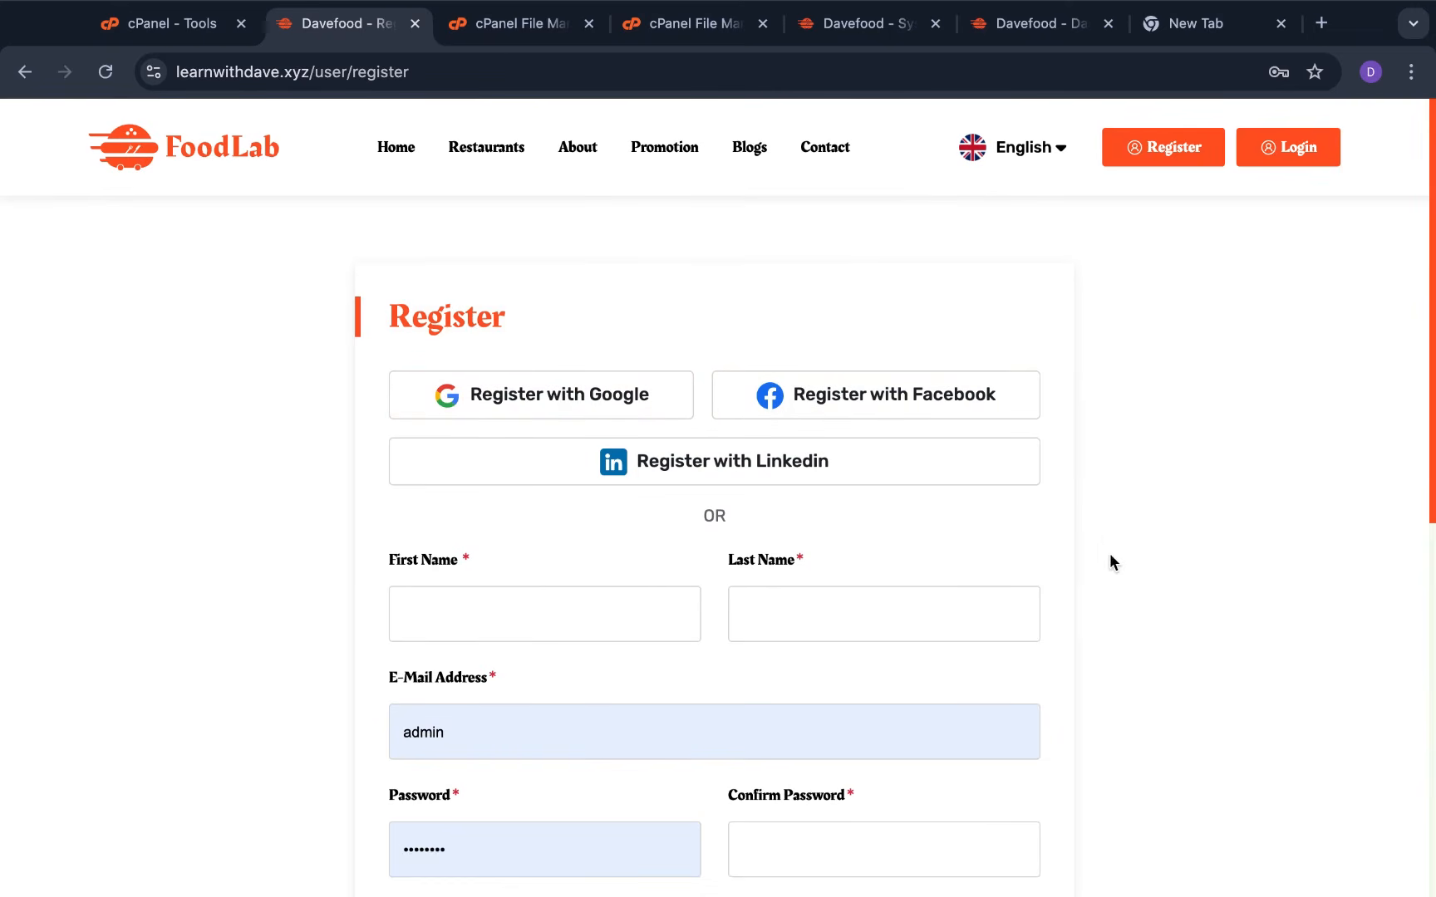
scroll(491, 540, down, 3)
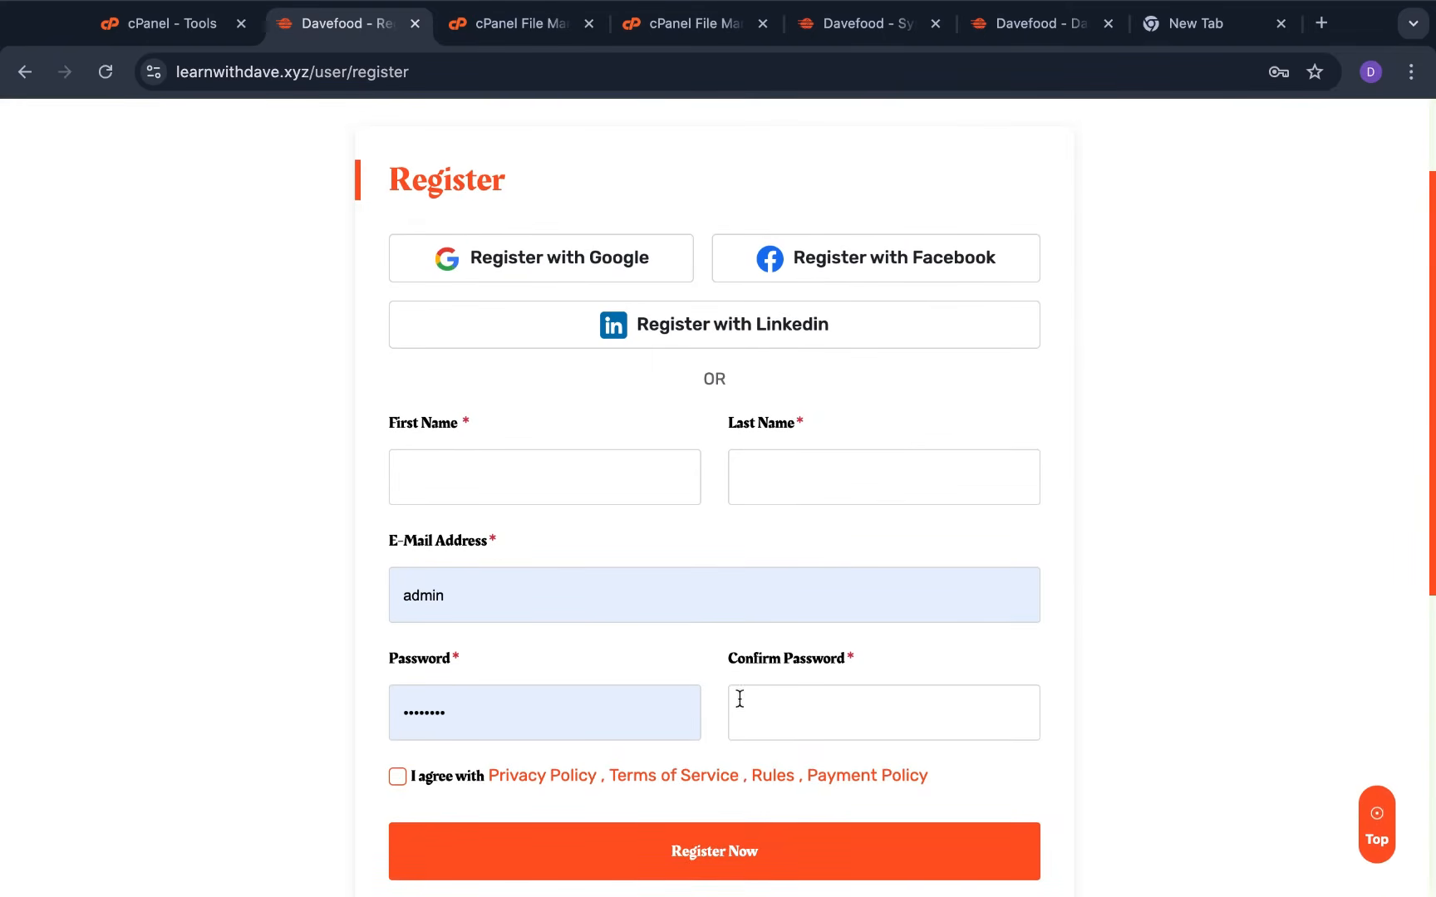
scroll(736, 698, down, 3)
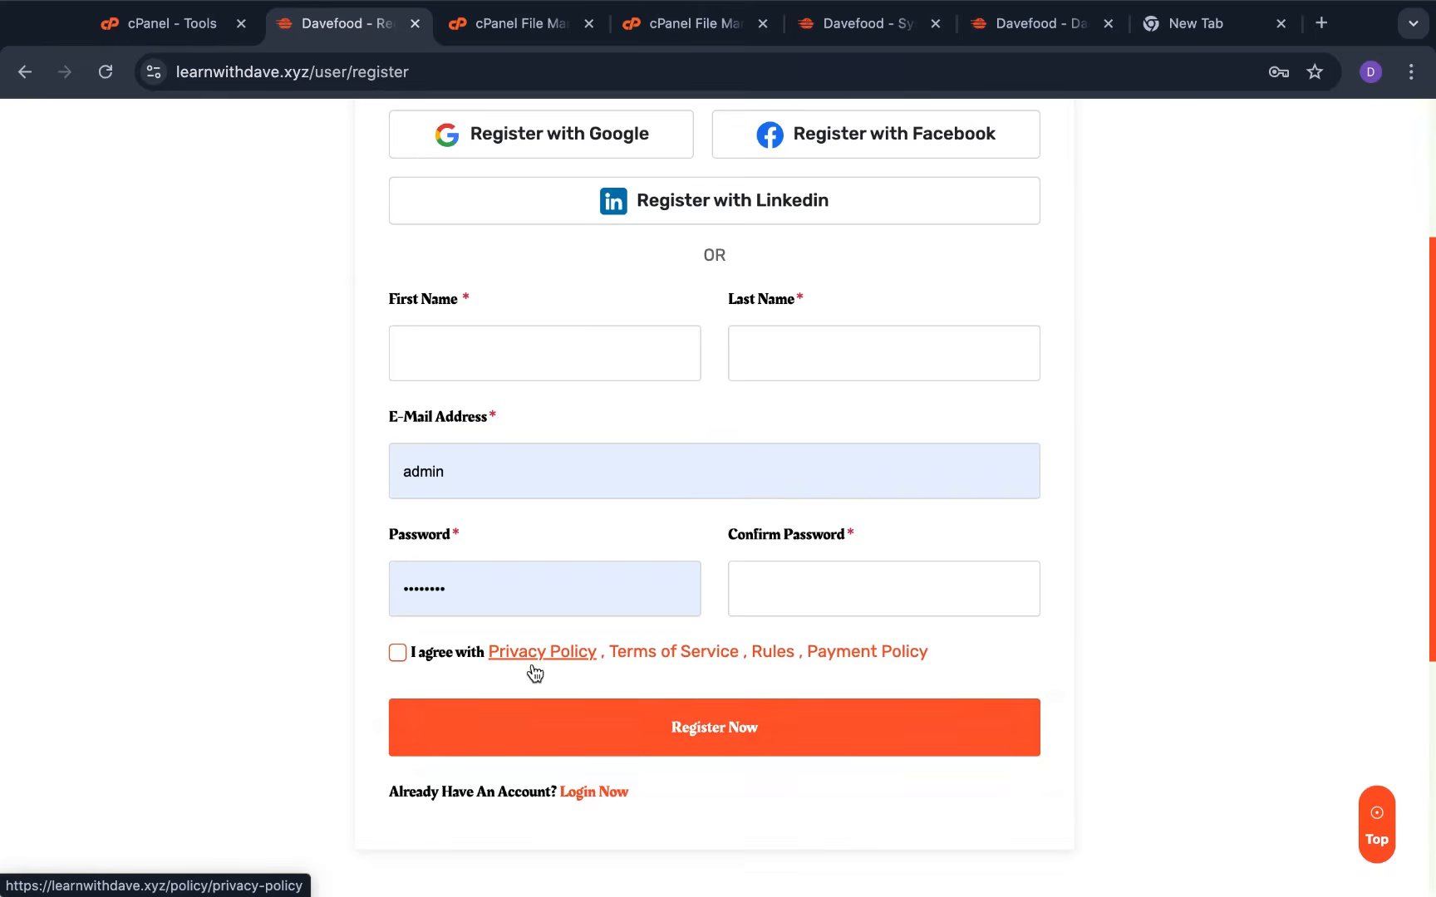
scroll(864, 507, up, 6)
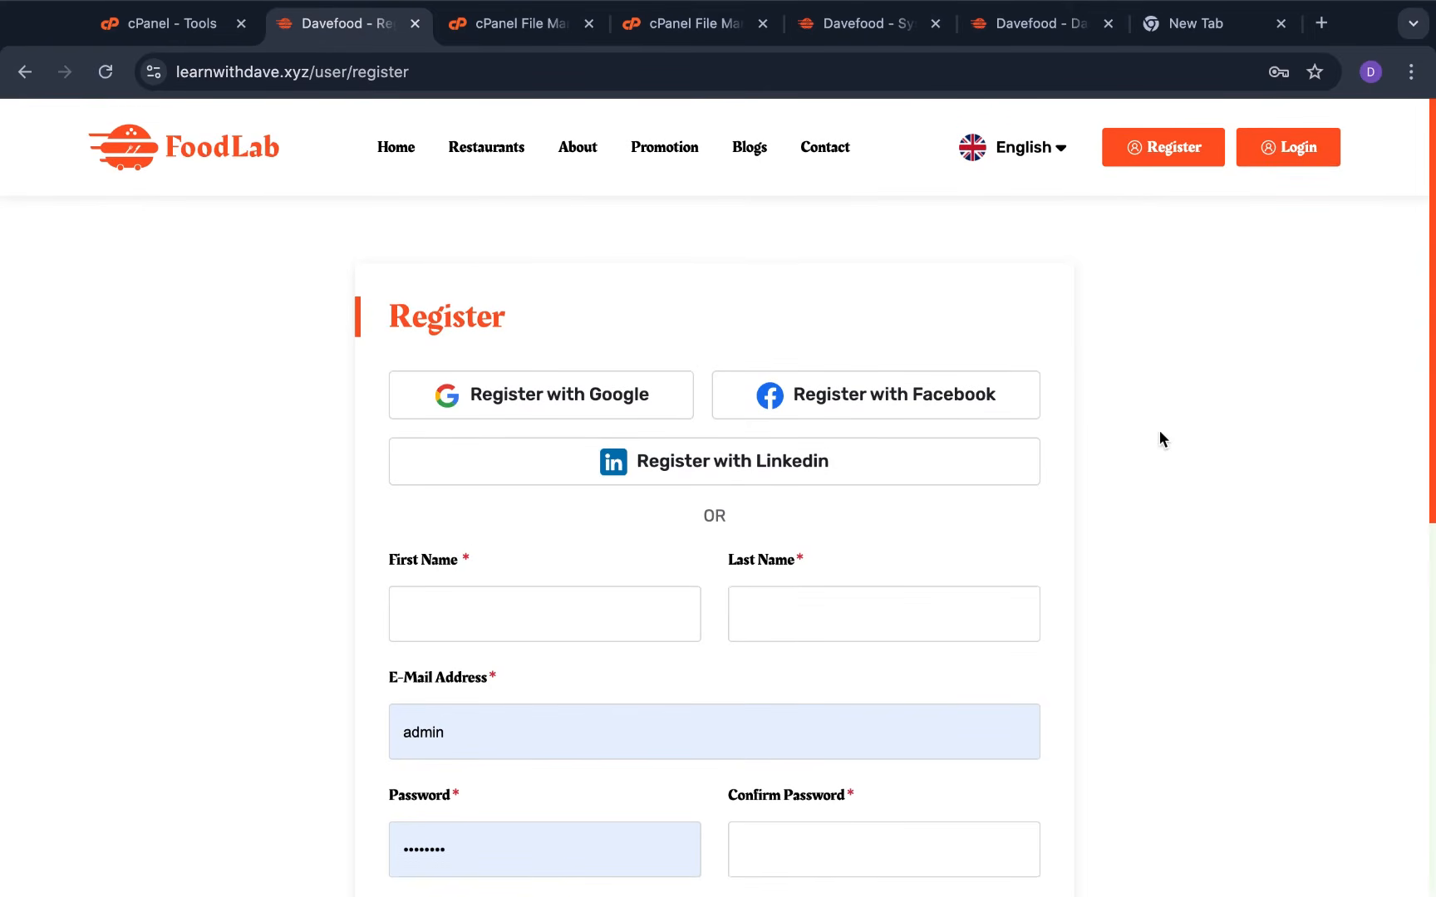
click(1300, 154)
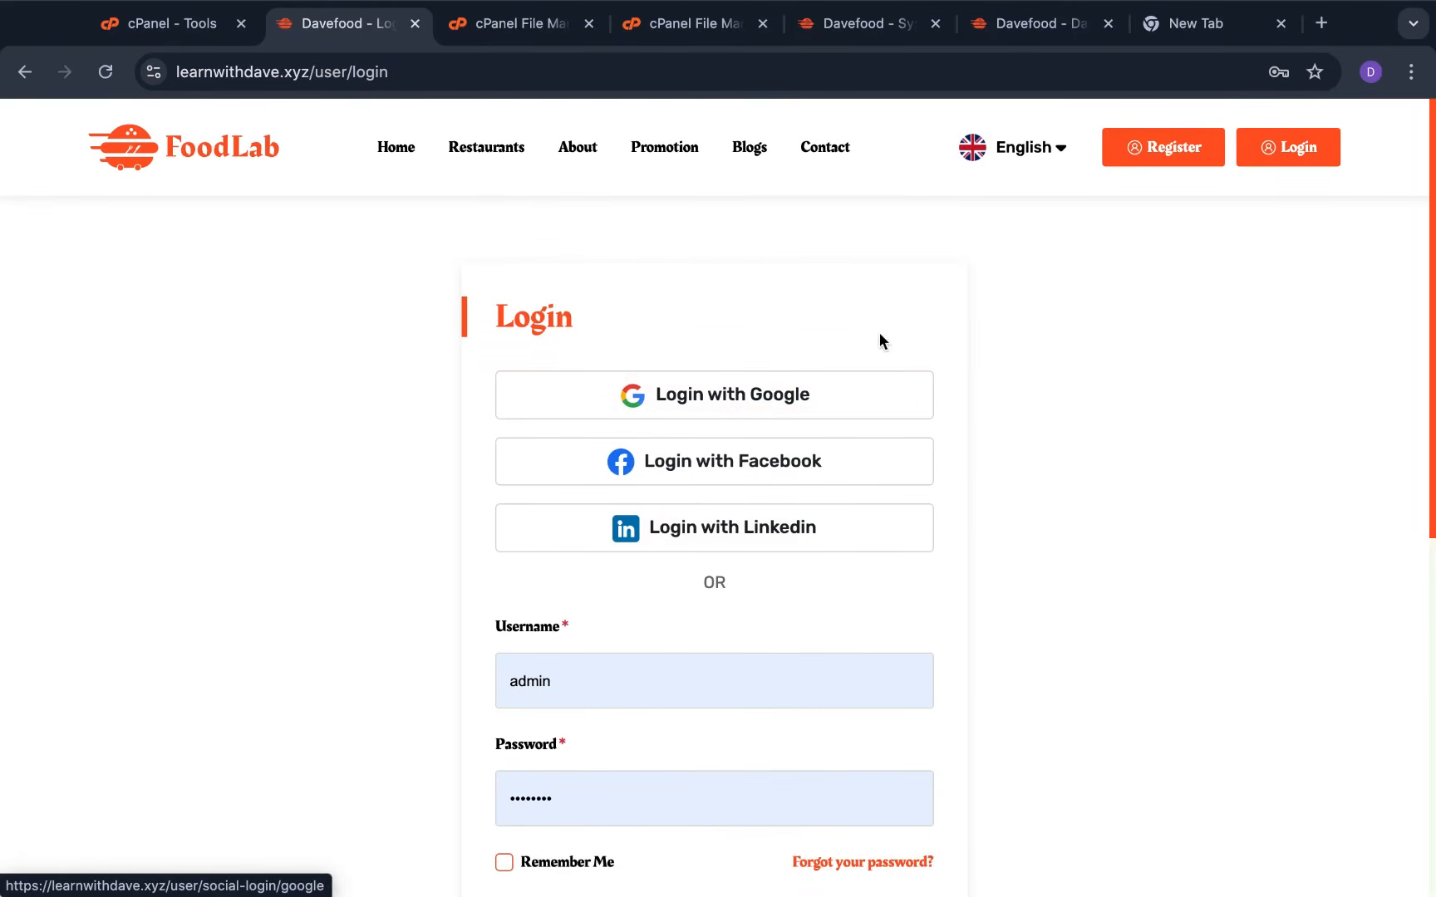
click(1176, 147)
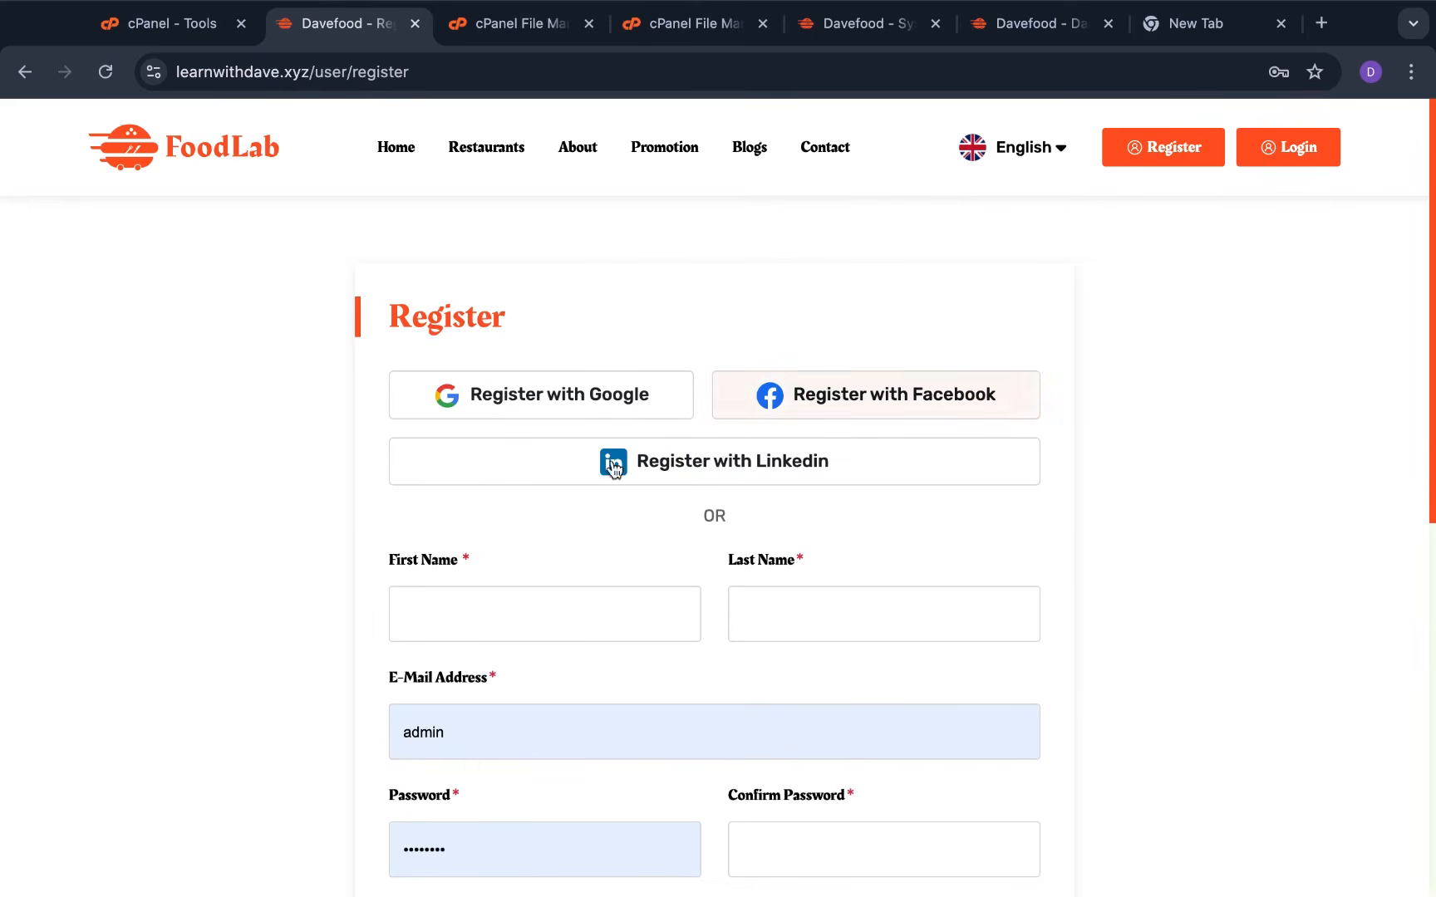
Return to the admin System Settings and scroll down to the Social Login Setting card
click(1009, 37)
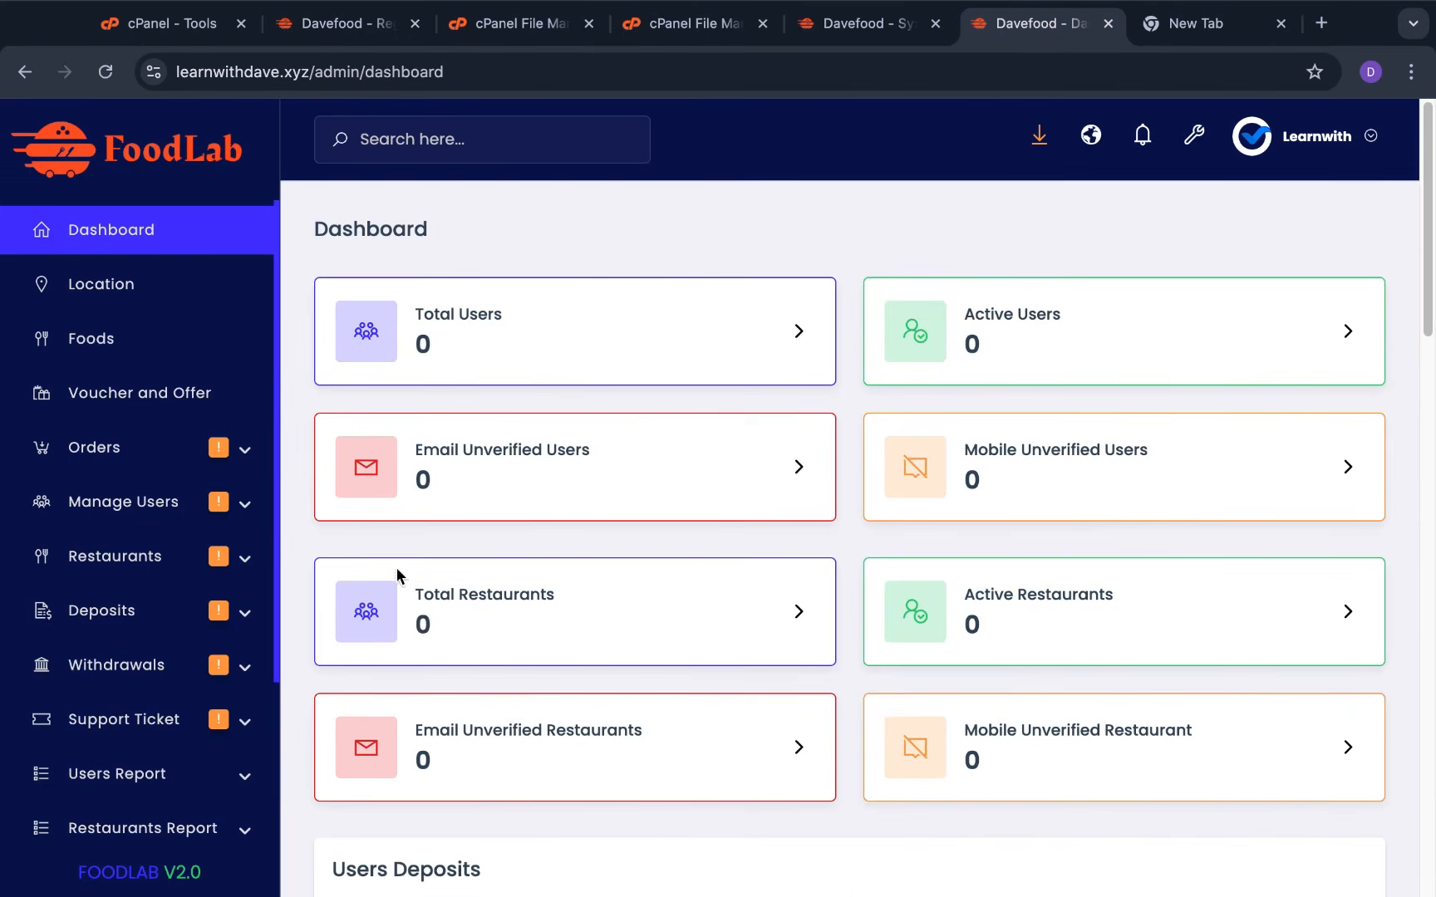
scroll(196, 768, down, 3)
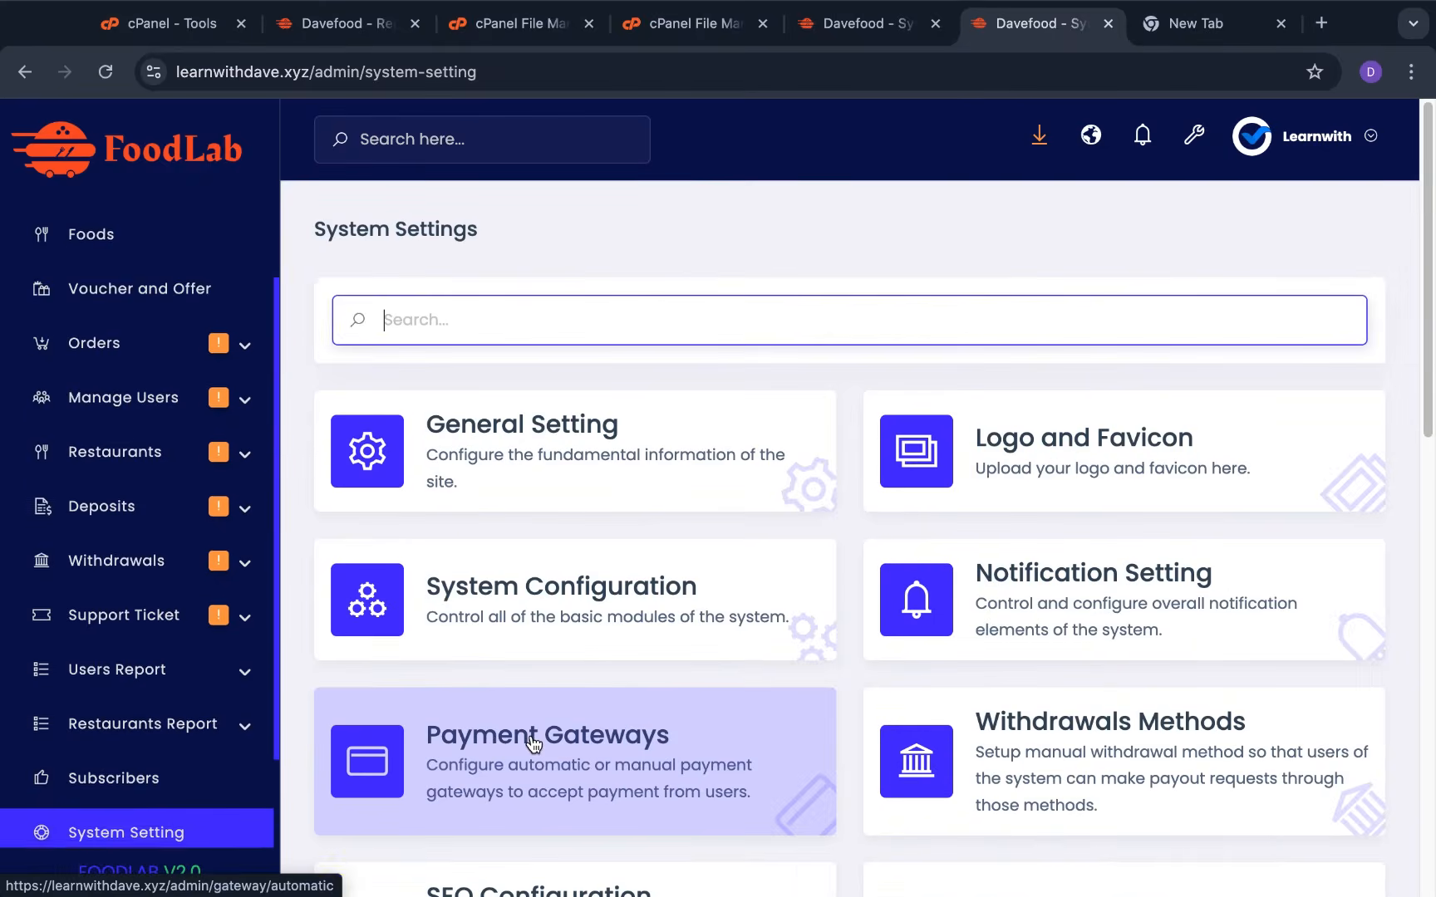
scroll(565, 715, down, 3)
scroll(592, 706, down, 2)
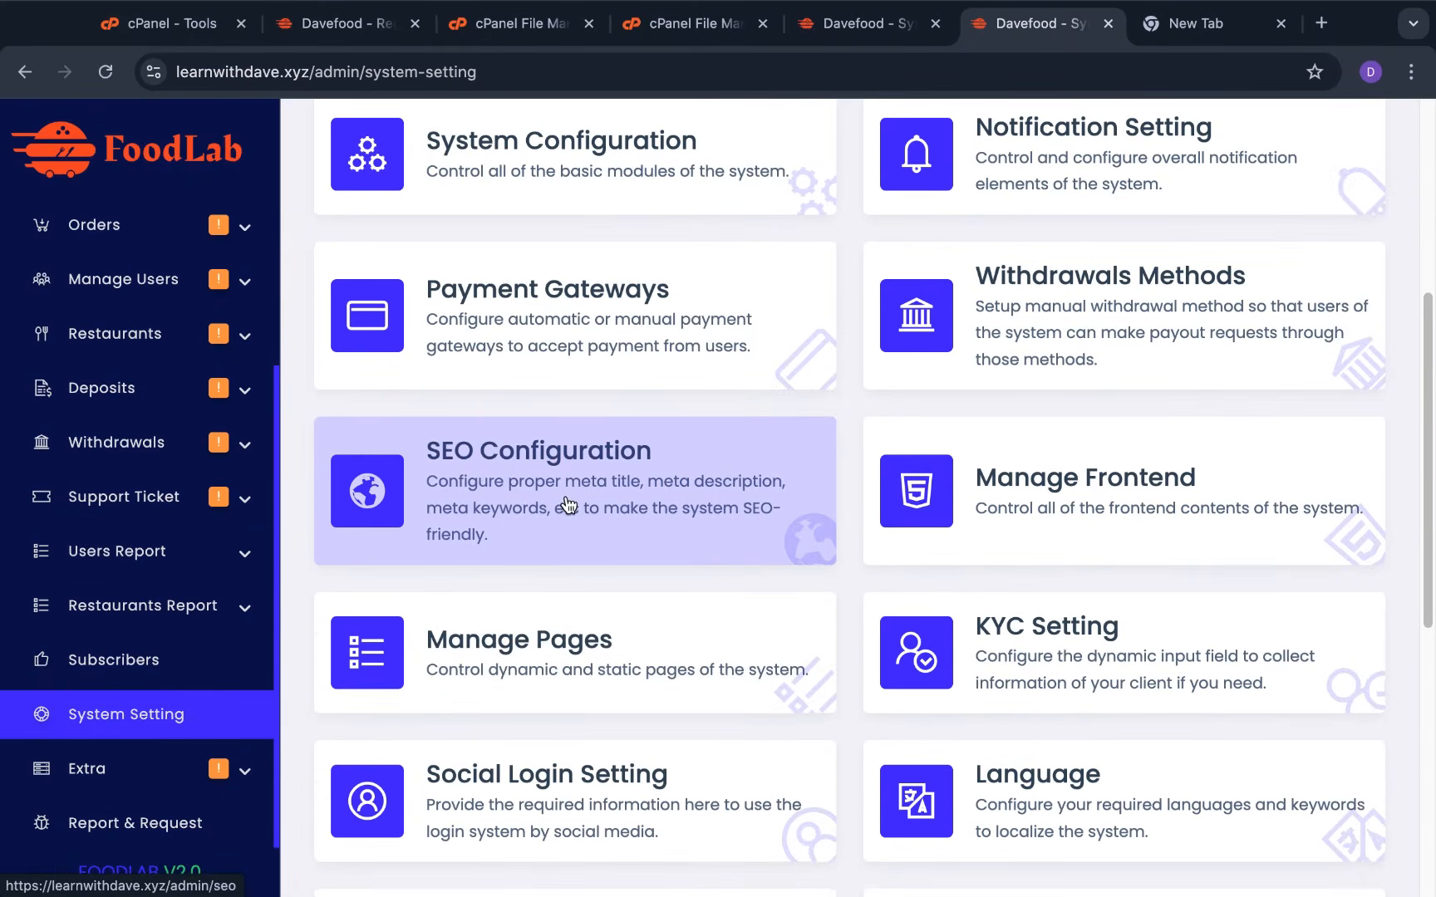
scroll(635, 706, down, 1)
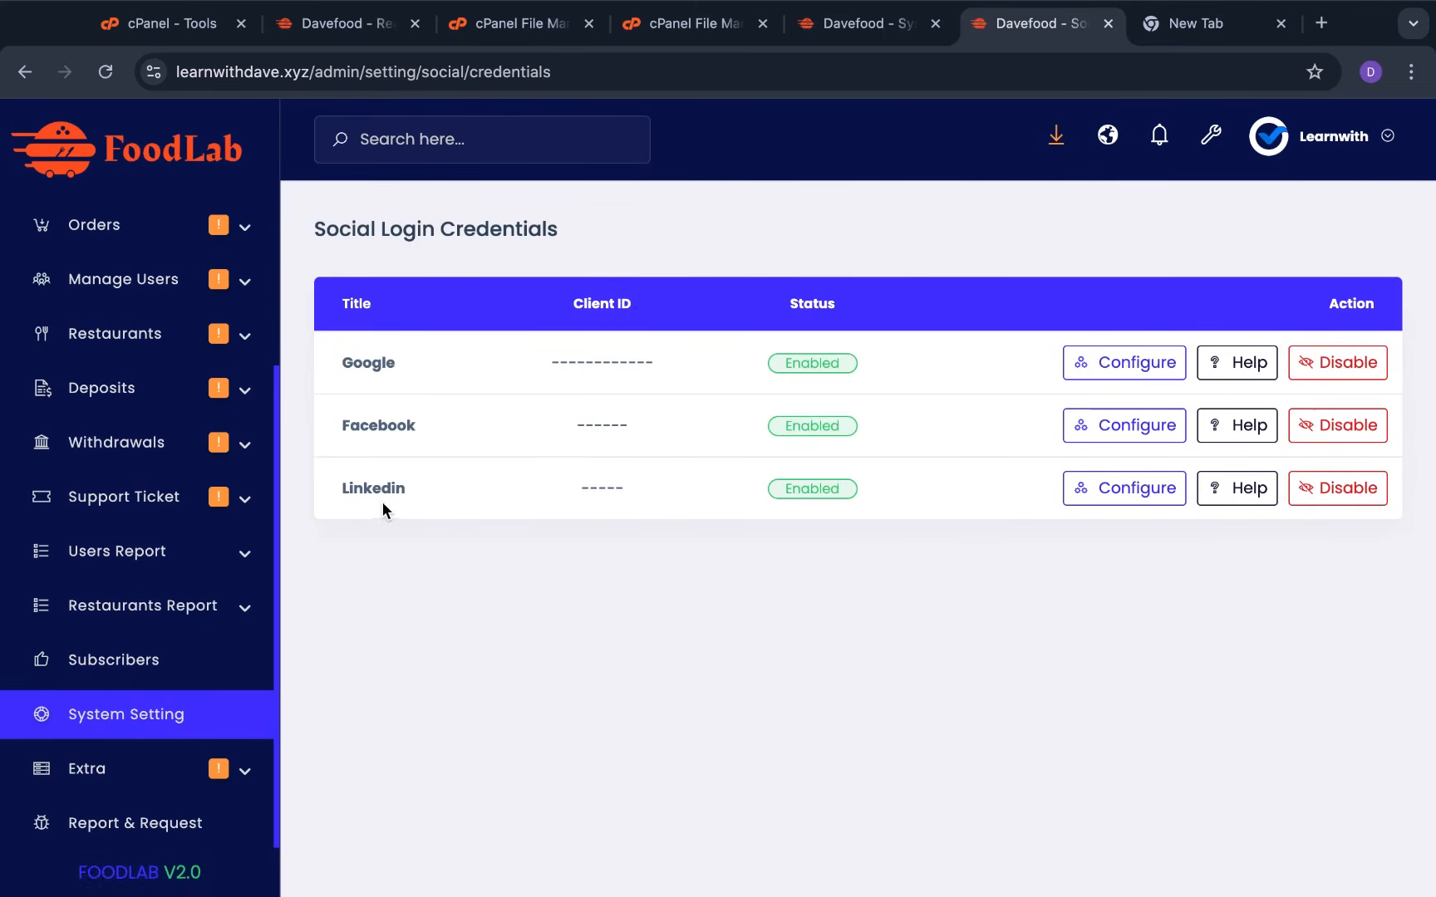
Disable the Google, Facebook and Linkedin social logins, confirming each with Yes
click(1336, 358)
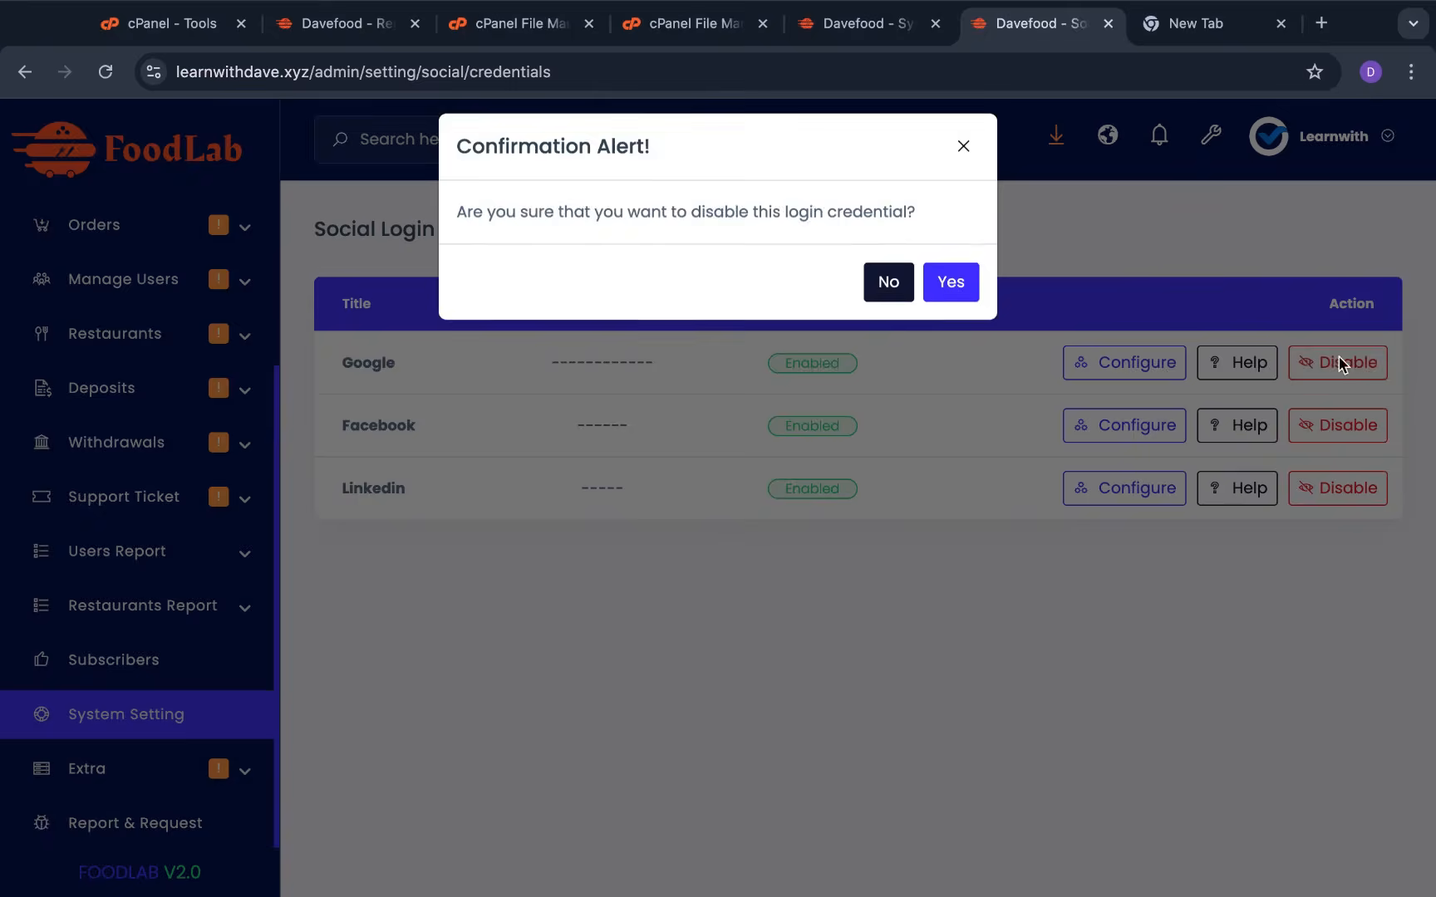
click(962, 309)
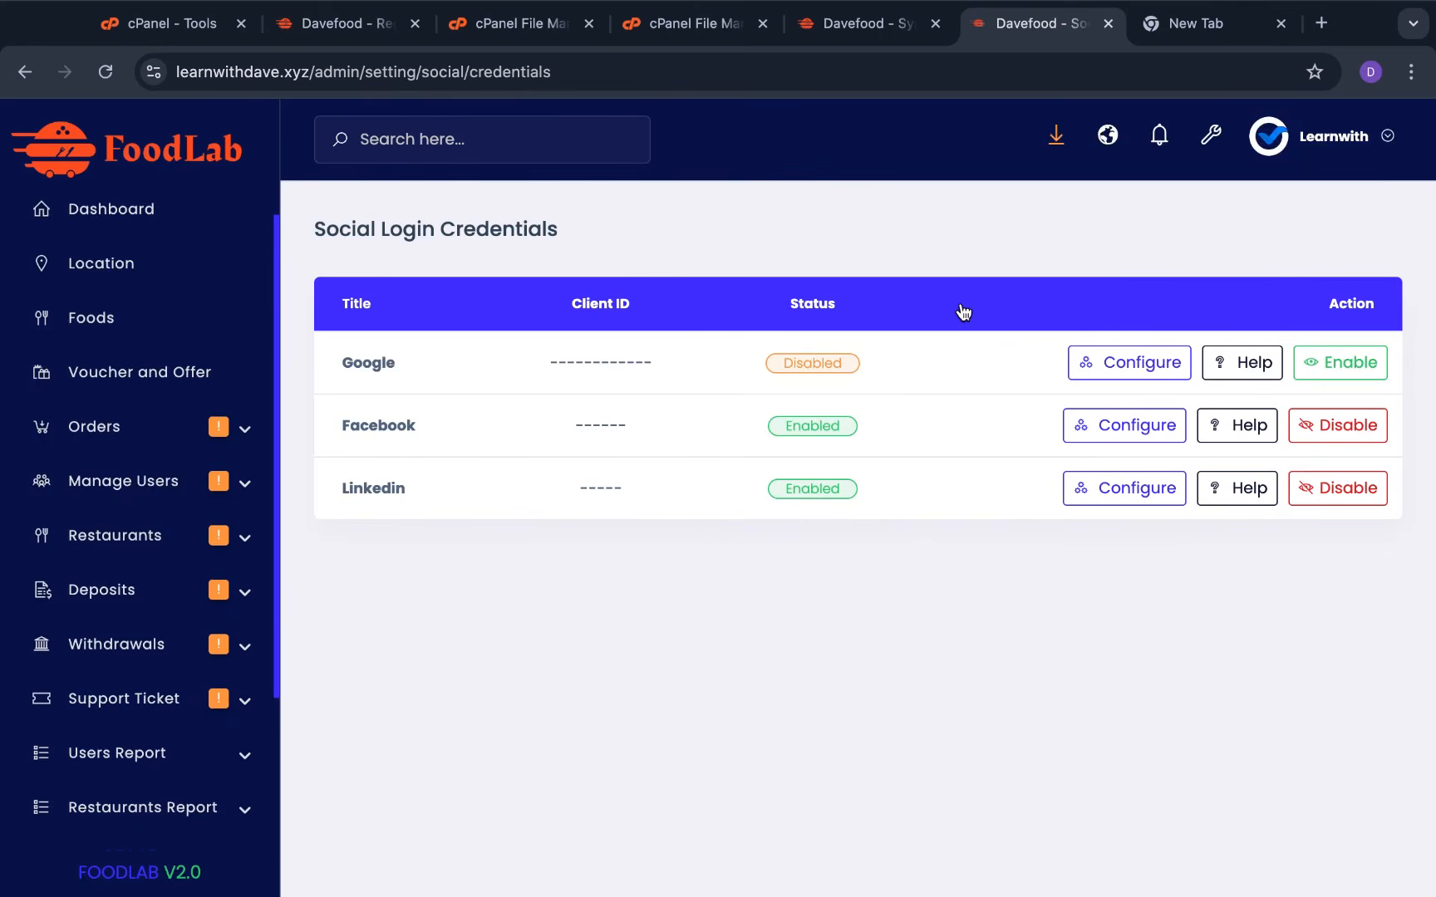
click(1332, 425)
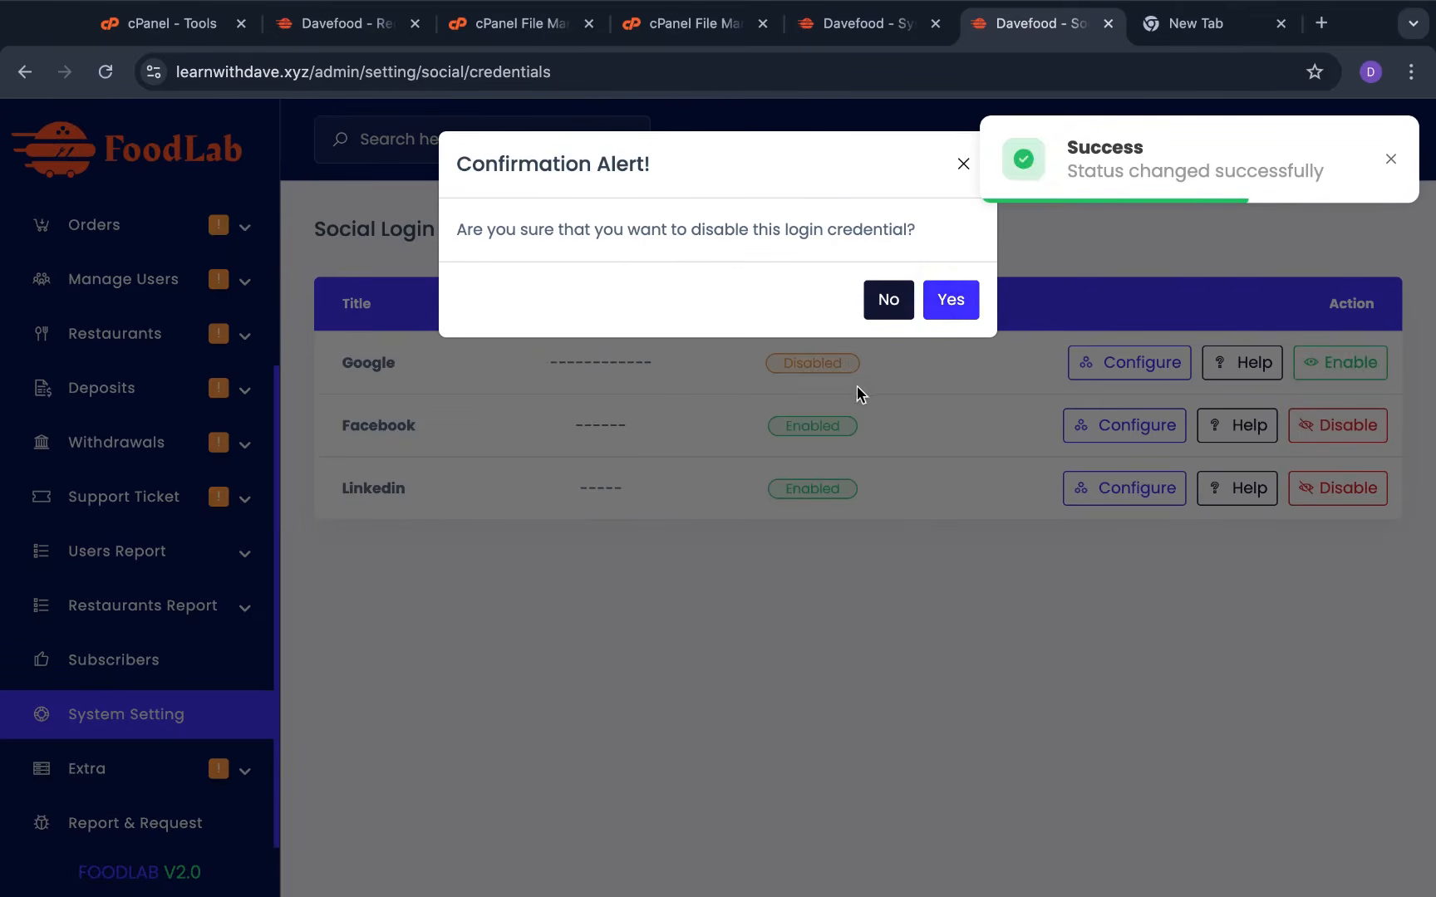
click(954, 308)
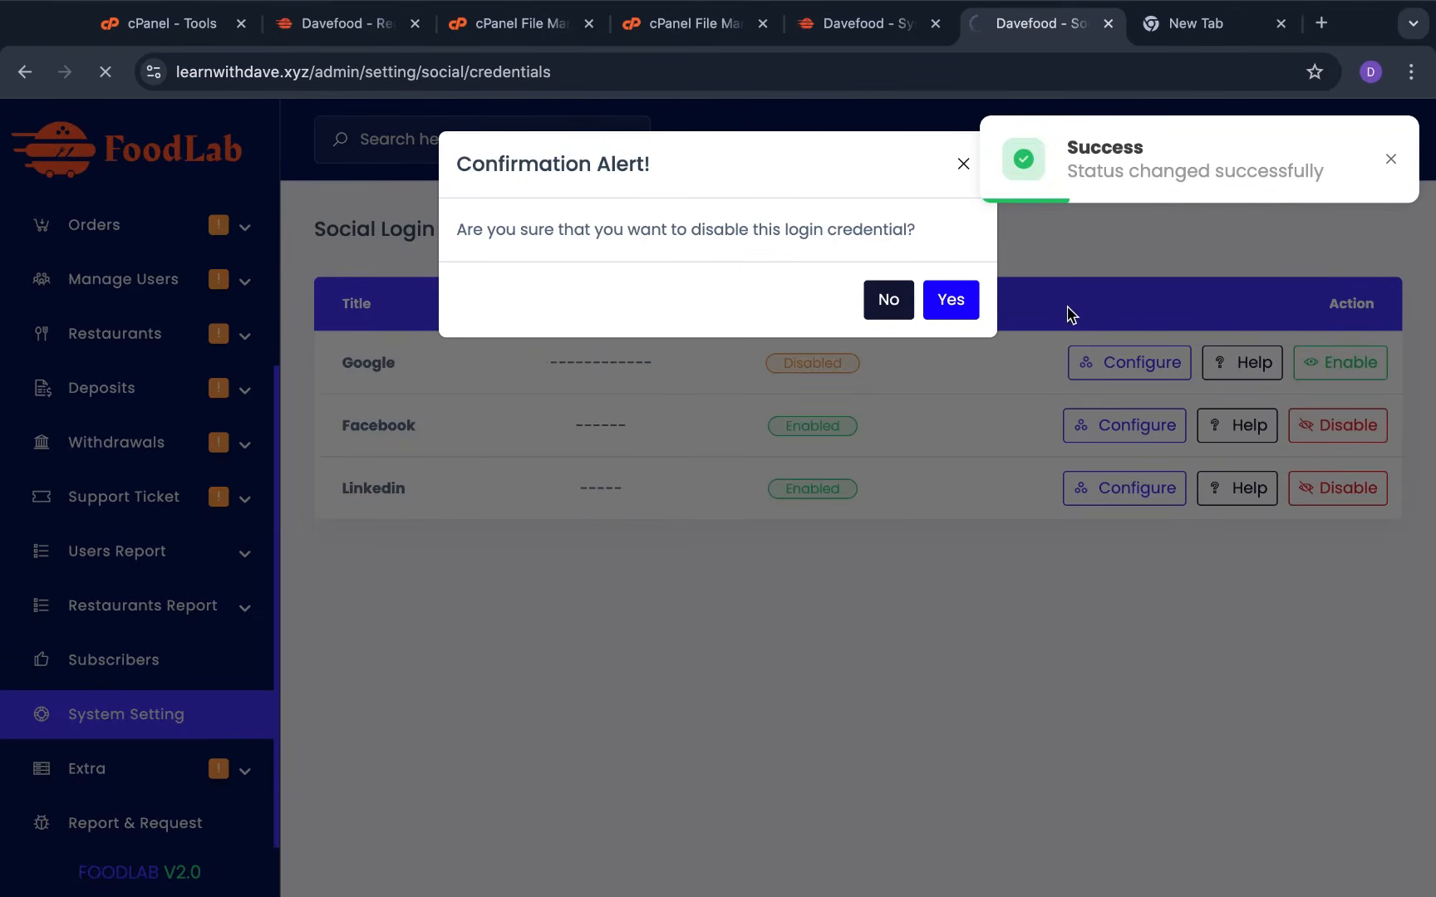
click(1336, 493)
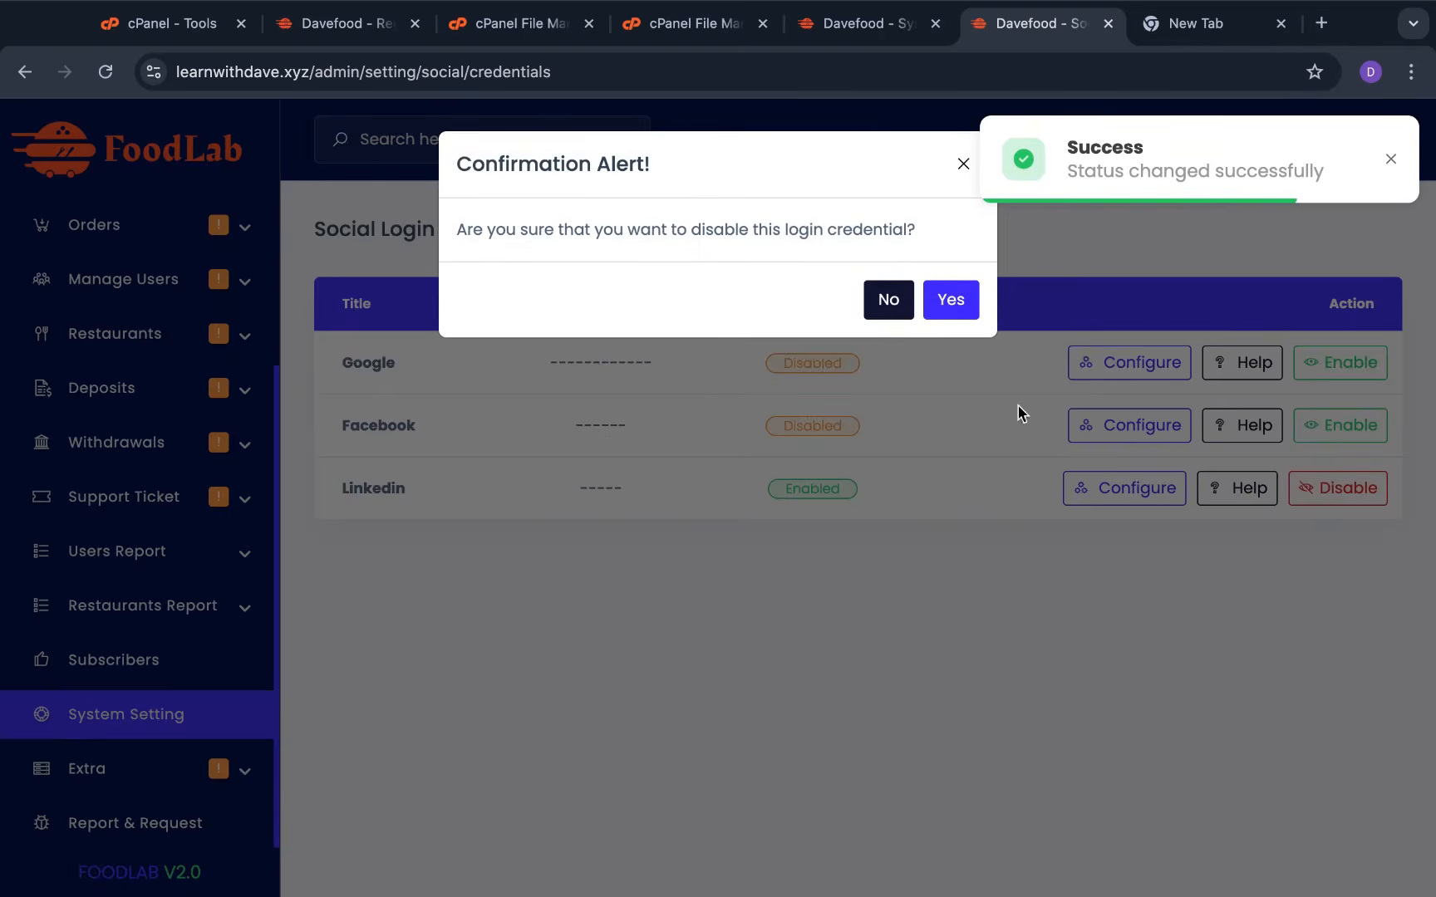
click(961, 304)
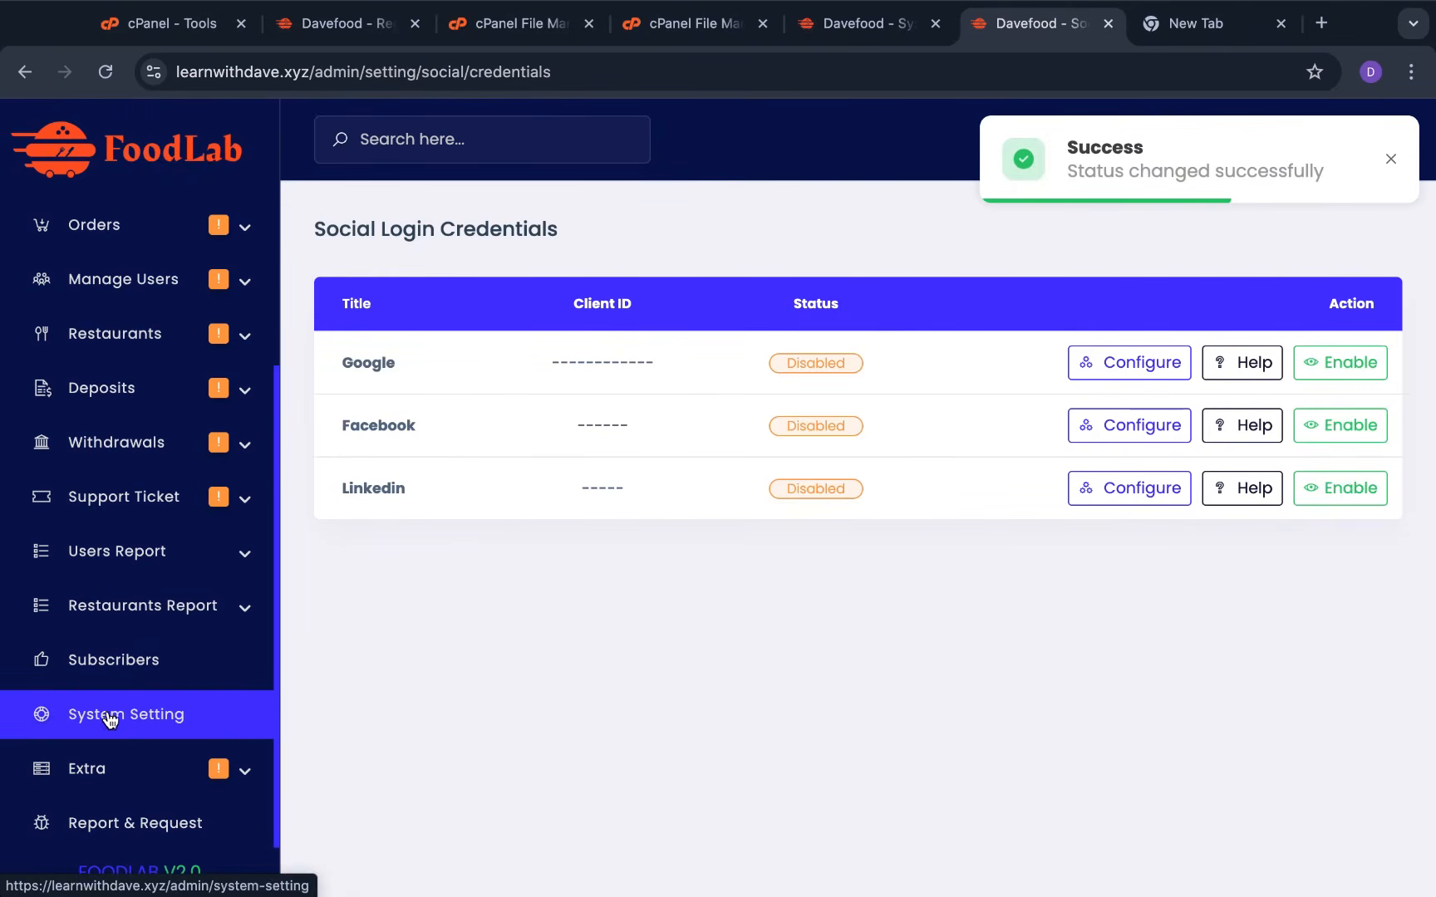
click(105, 718)
Reload the Register page to confirm the social sign-up buttons are gone, then go Home
click(338, 25)
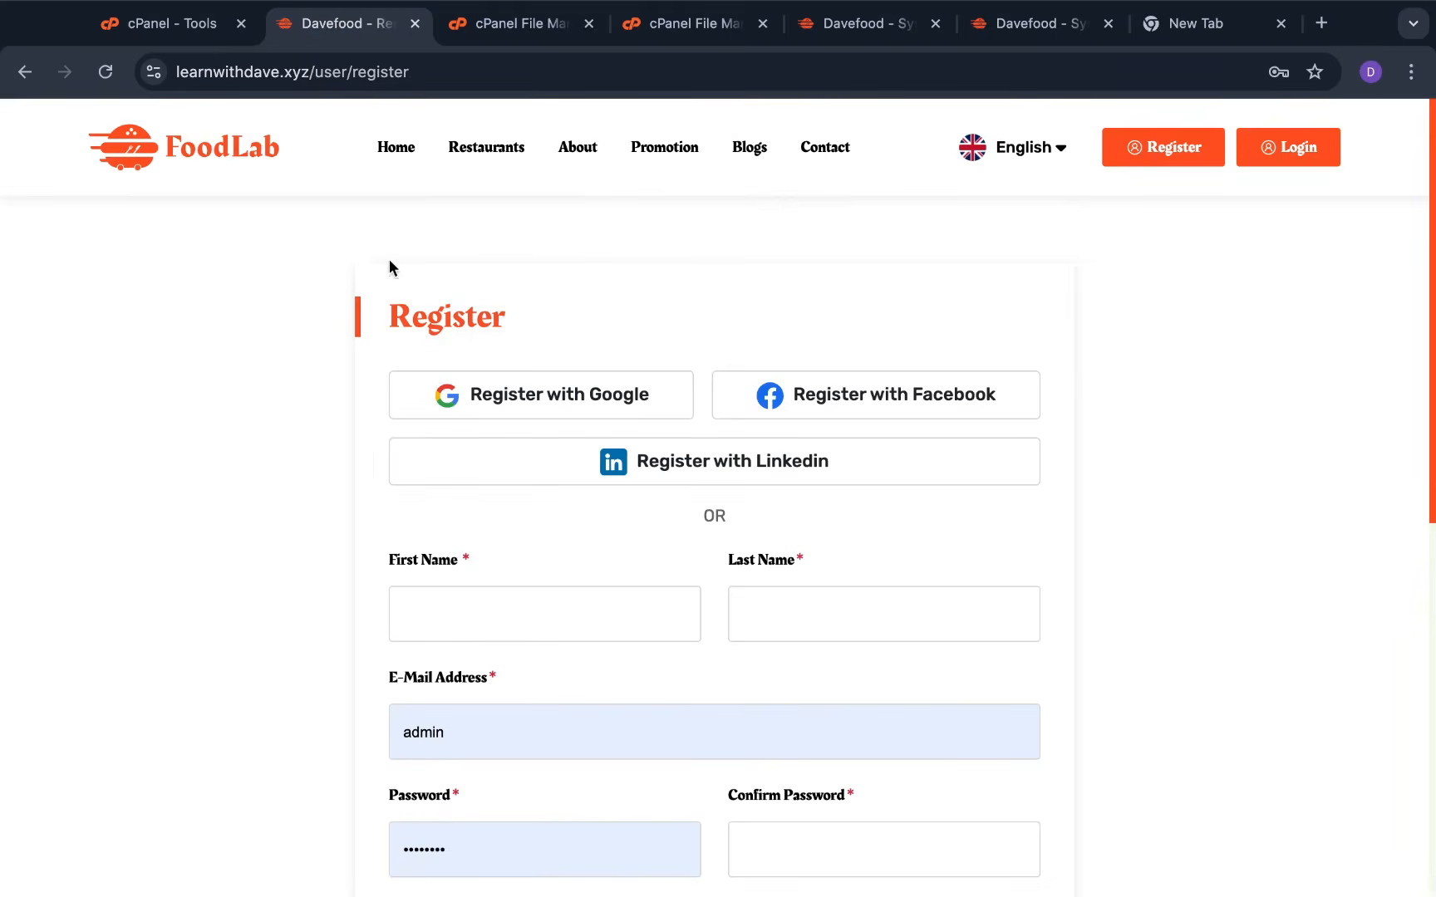
click(106, 72)
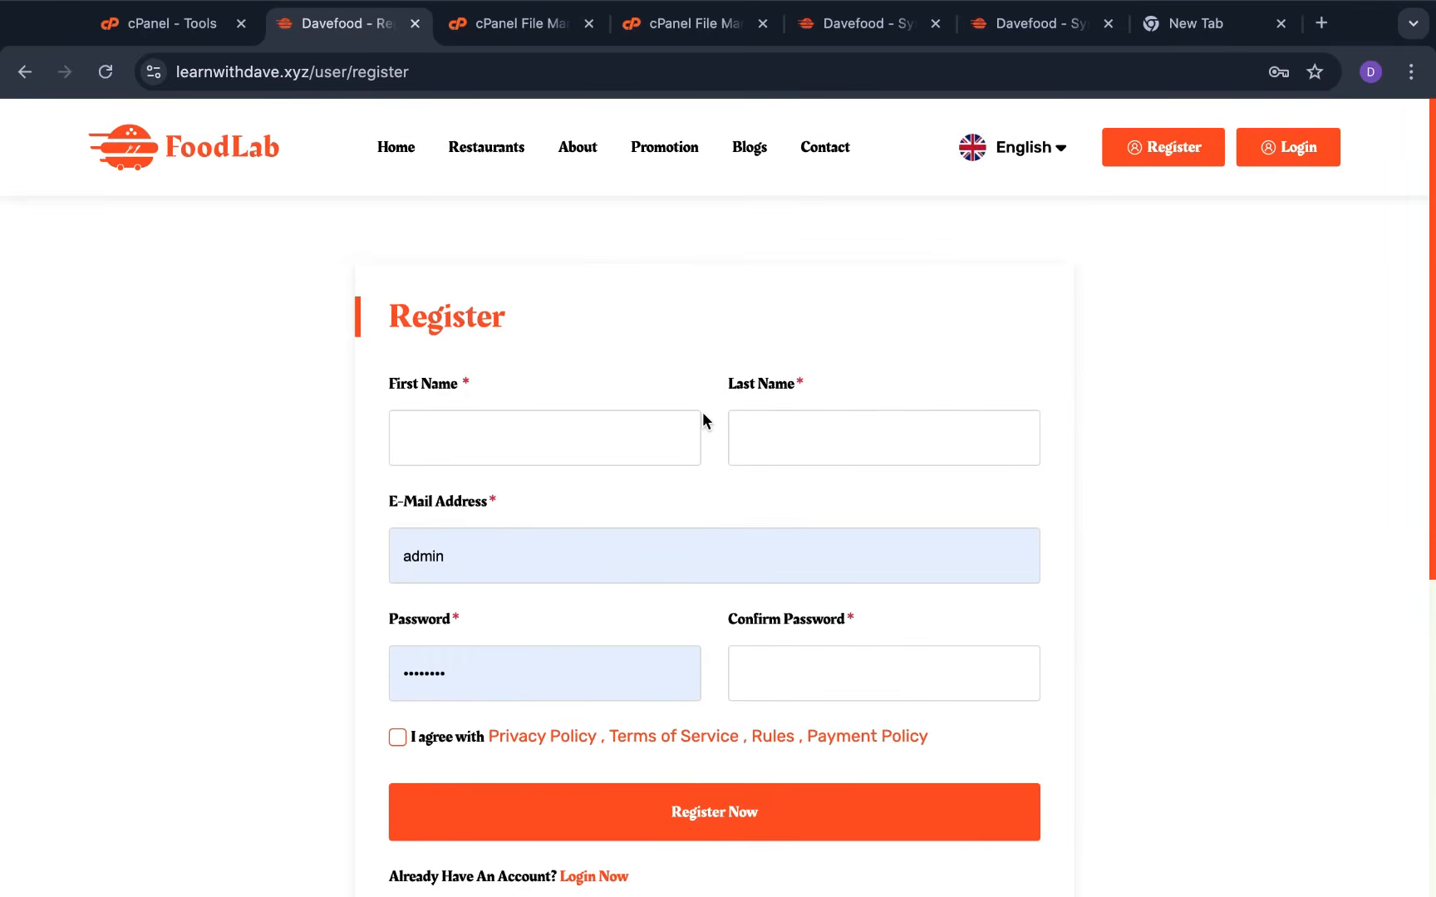
scroll(703, 413, down, 1)
scroll(758, 403, up, 1)
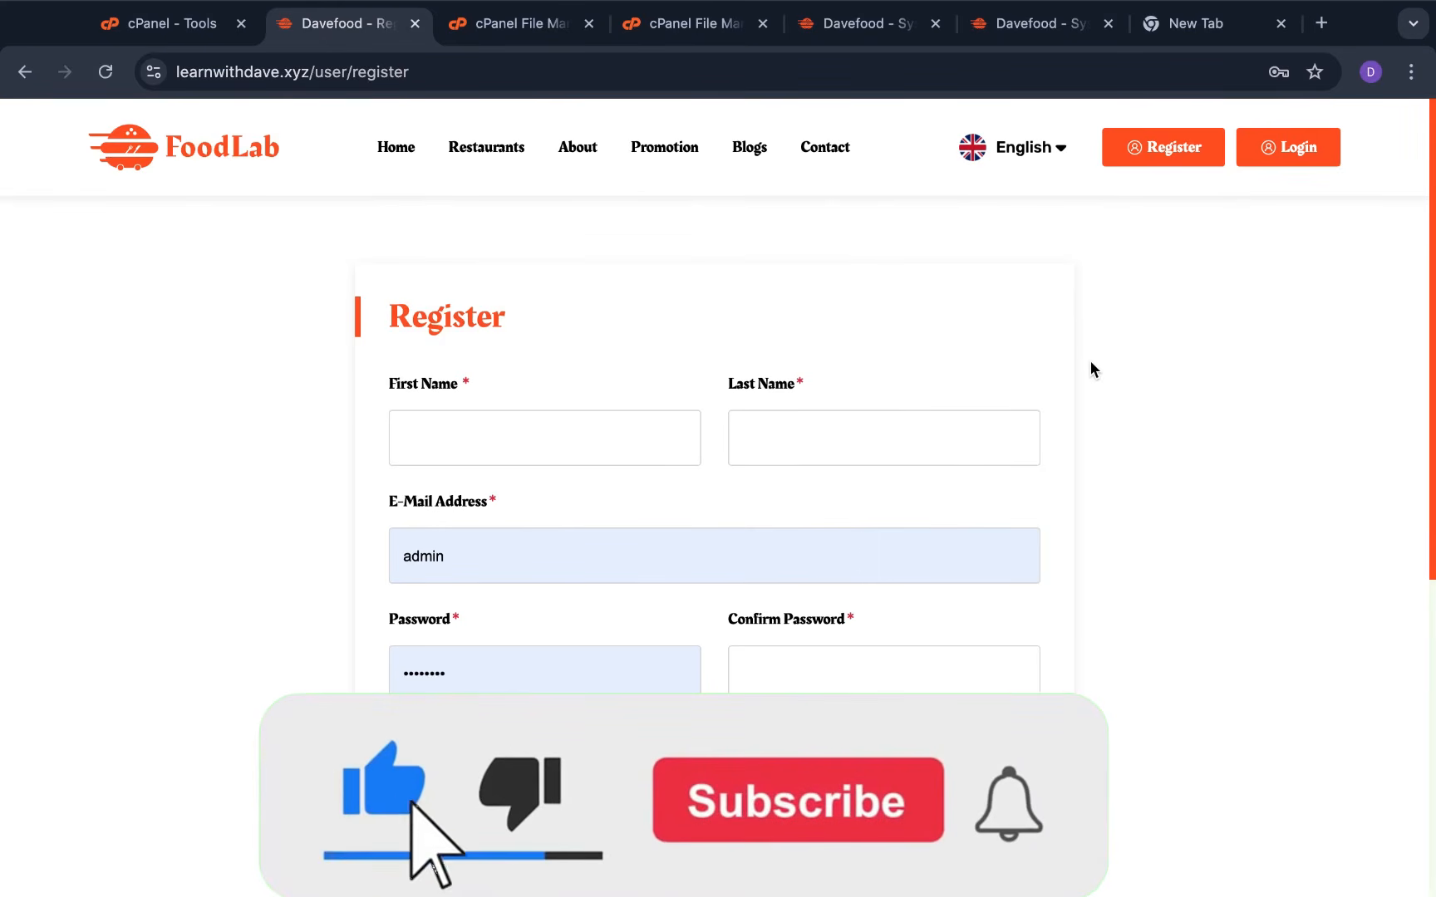
scroll(1090, 365, down, 1)
scroll(1089, 365, down, 2)
scroll(253, 538, up, 2)
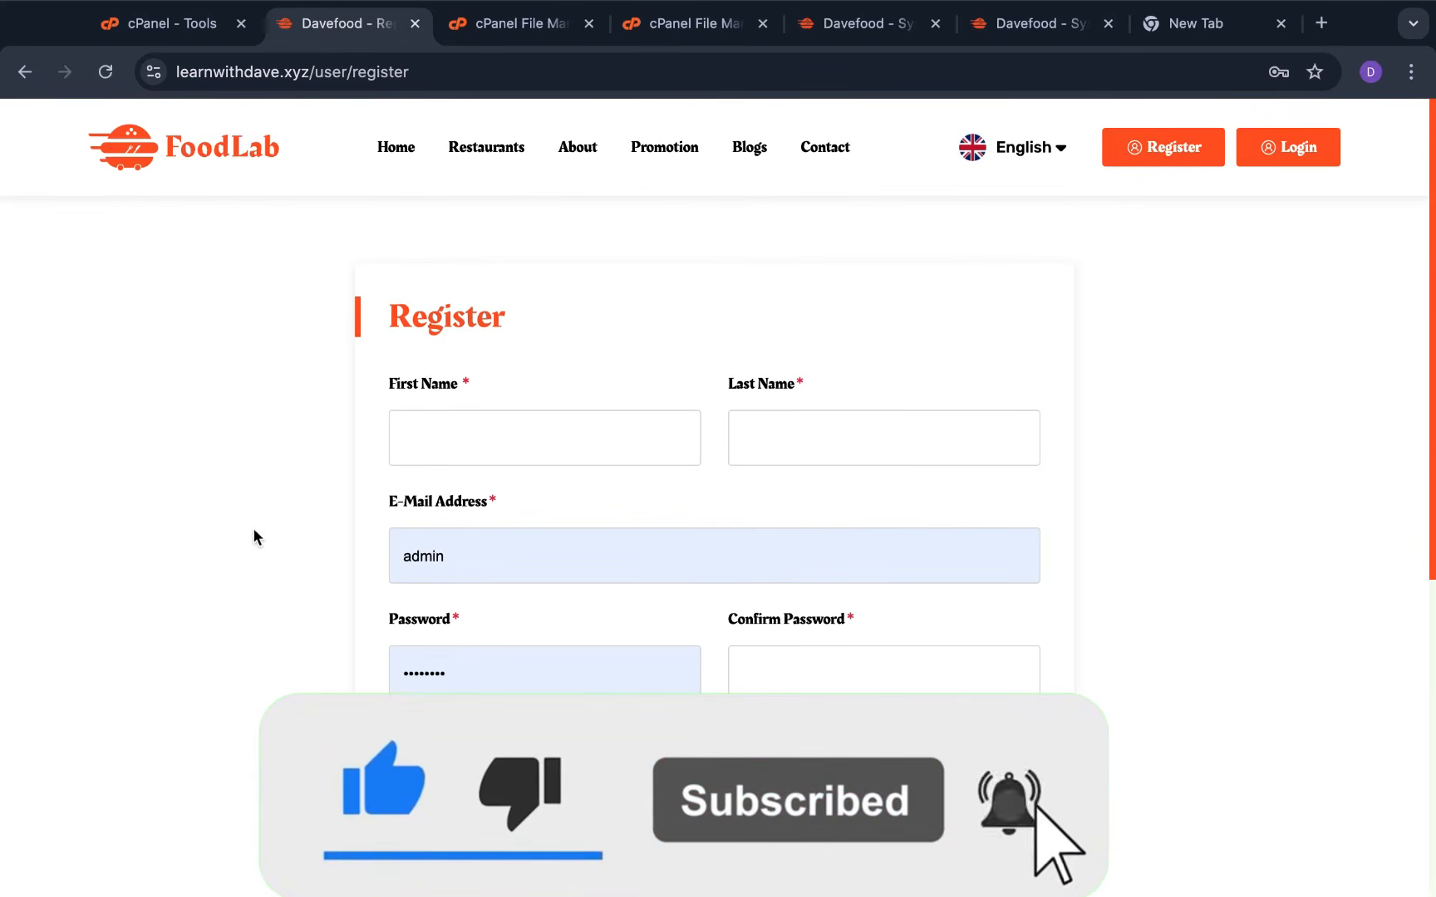
click(396, 149)
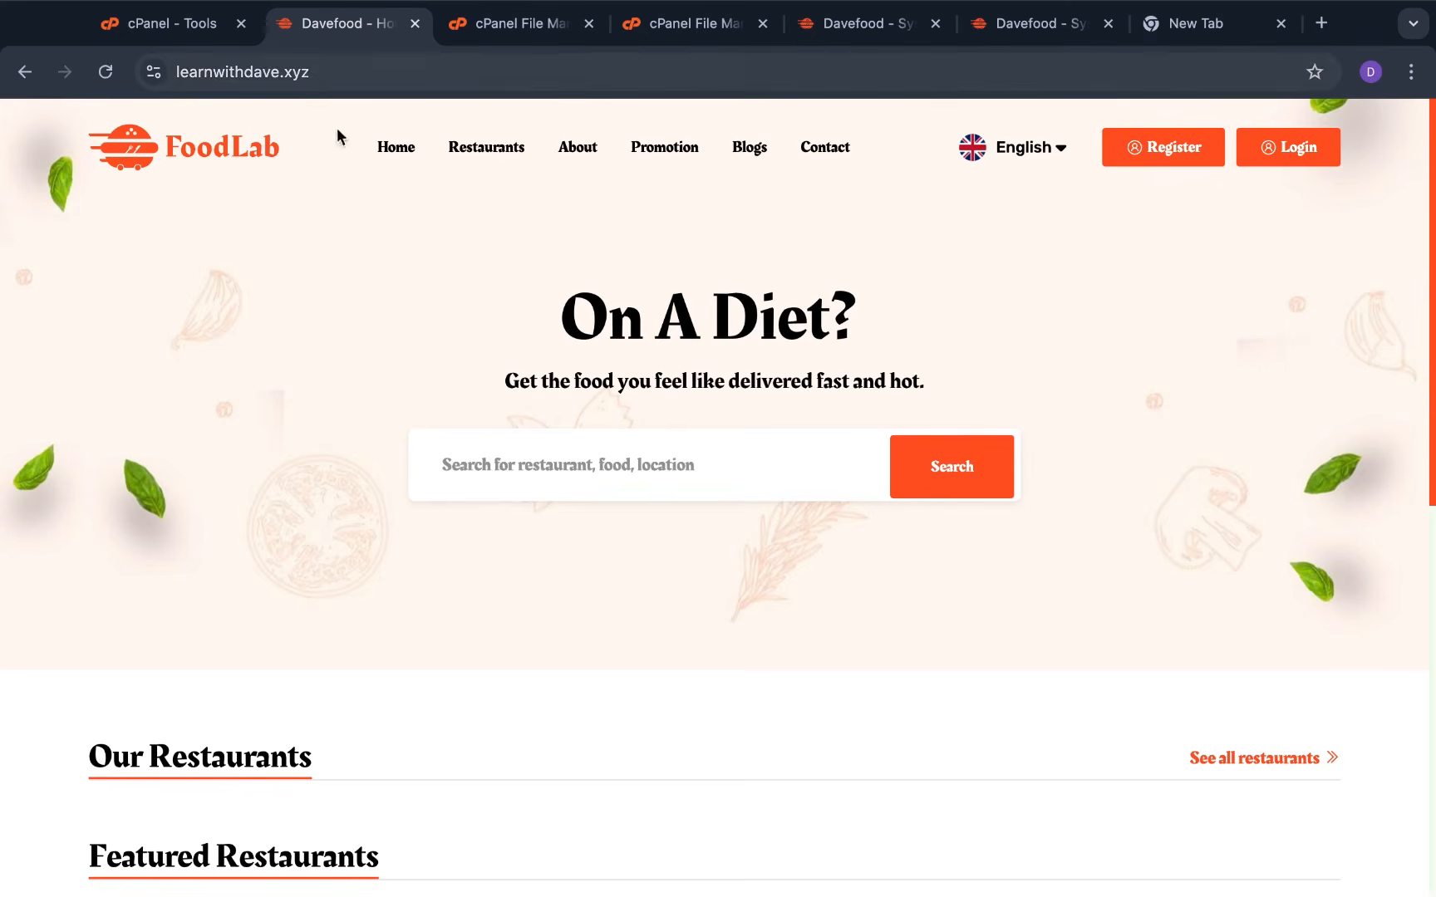
Load the site's /restaurant address to reach the restaurant login page
click(336, 77)
click(396, 75)
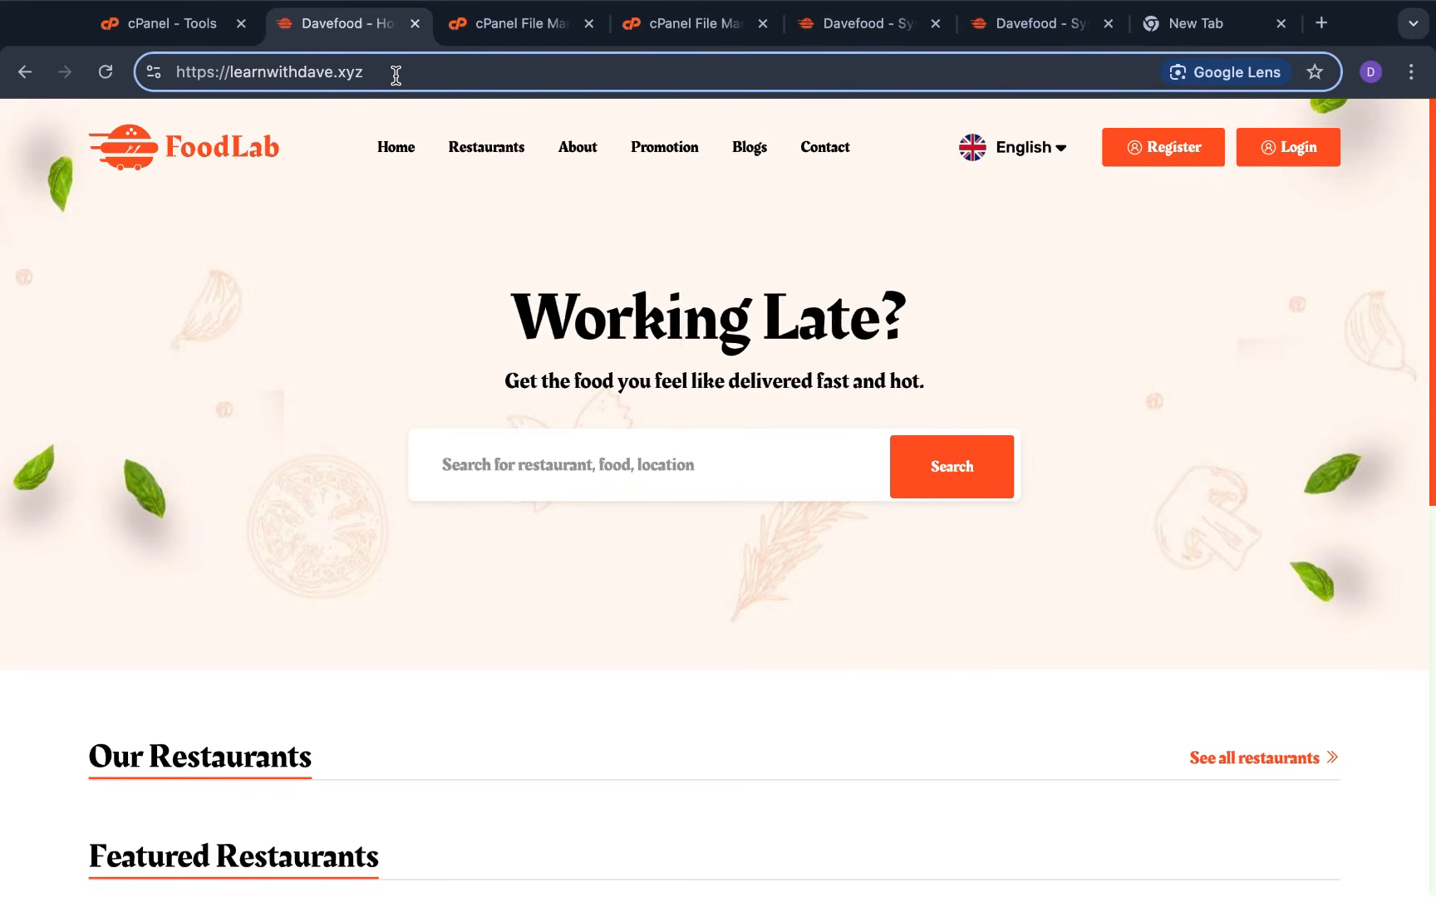
text(/rest)
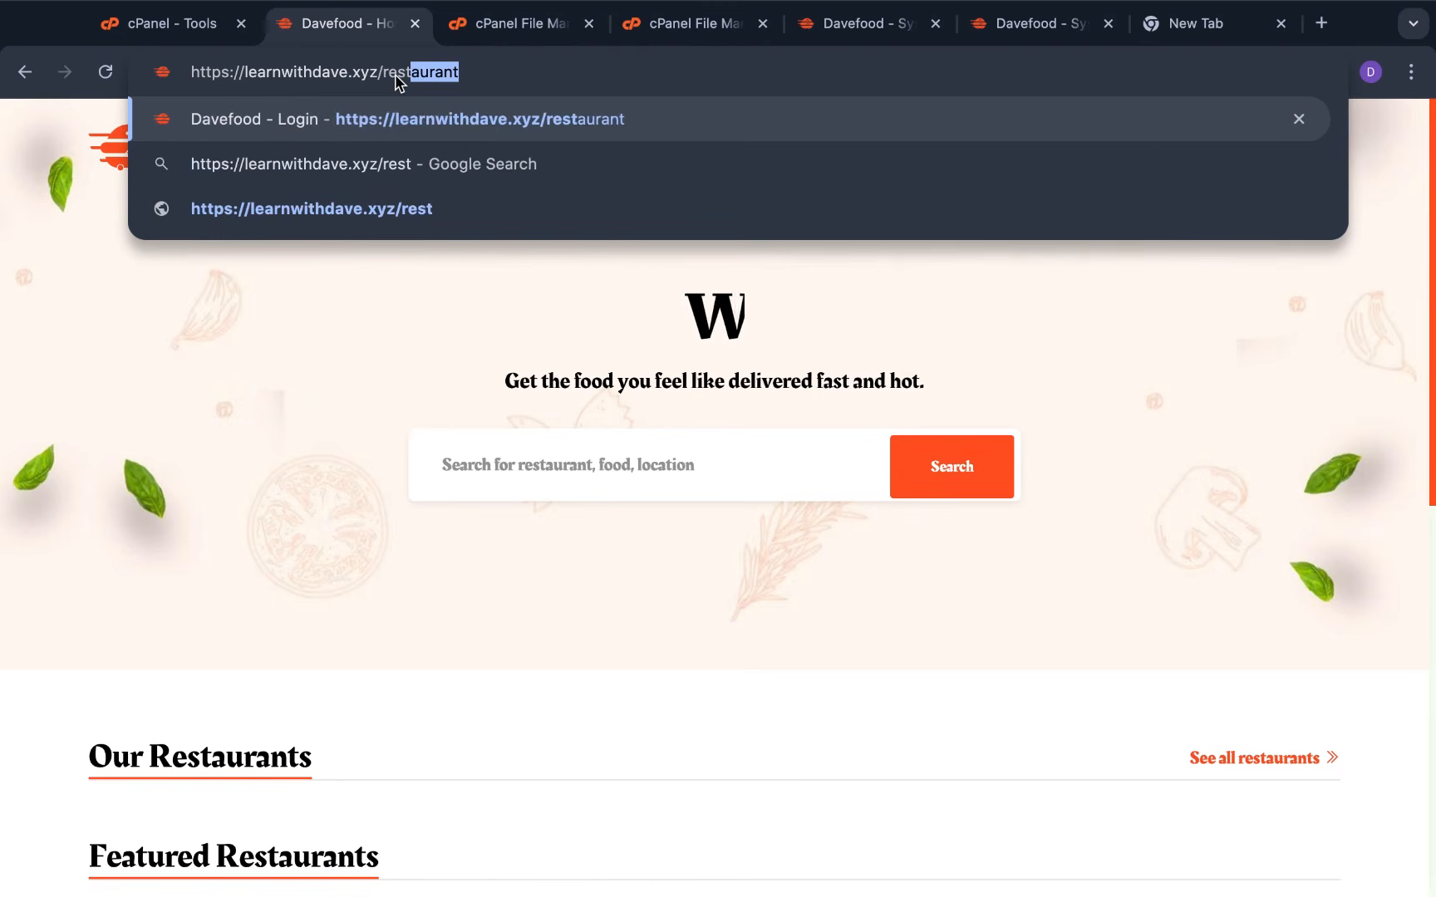
text(aurant)
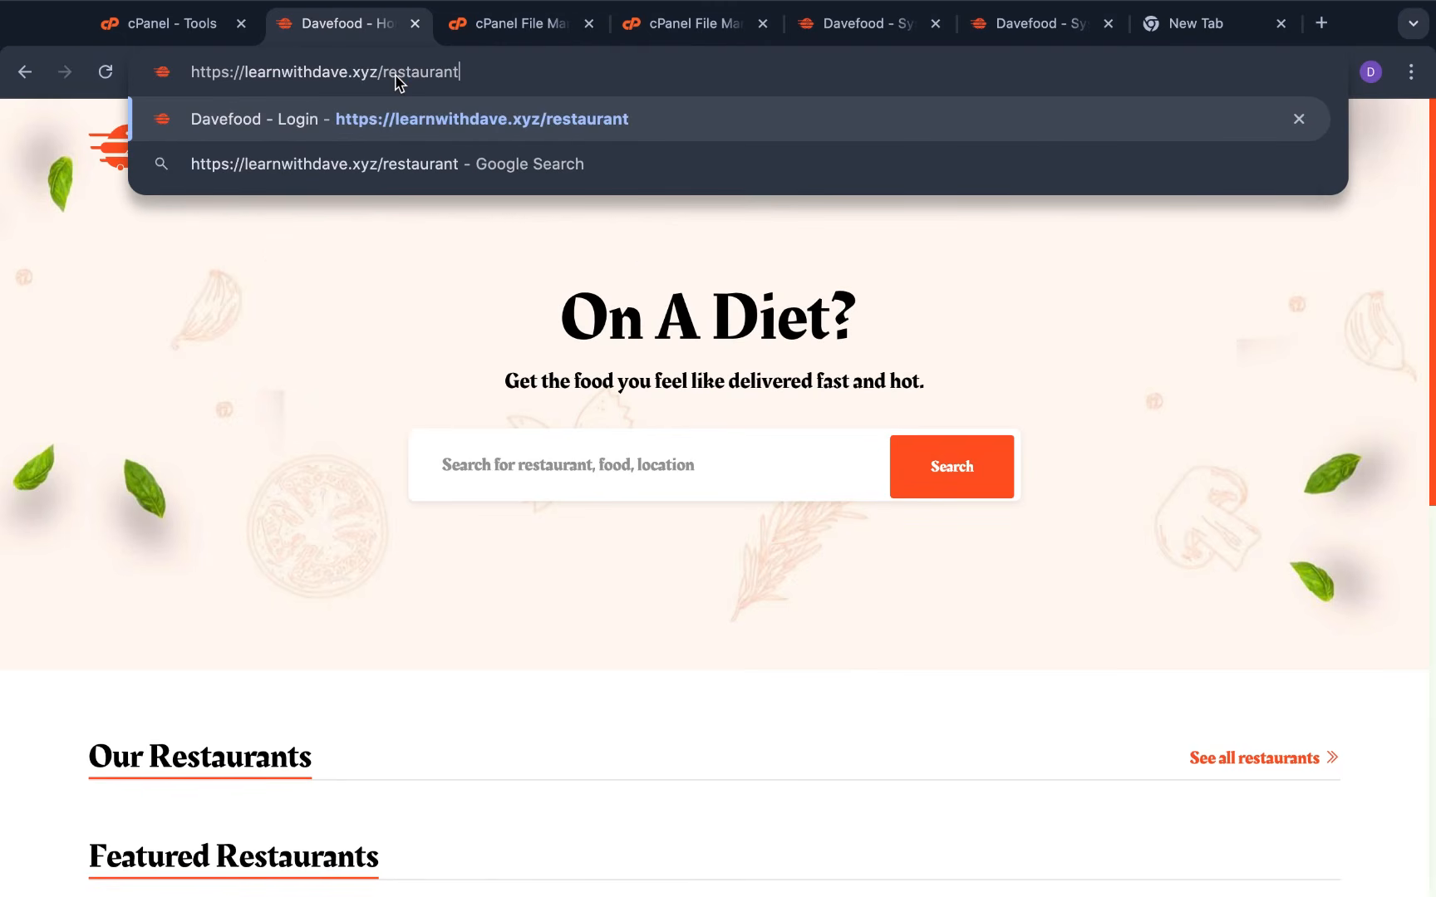
key(Return)
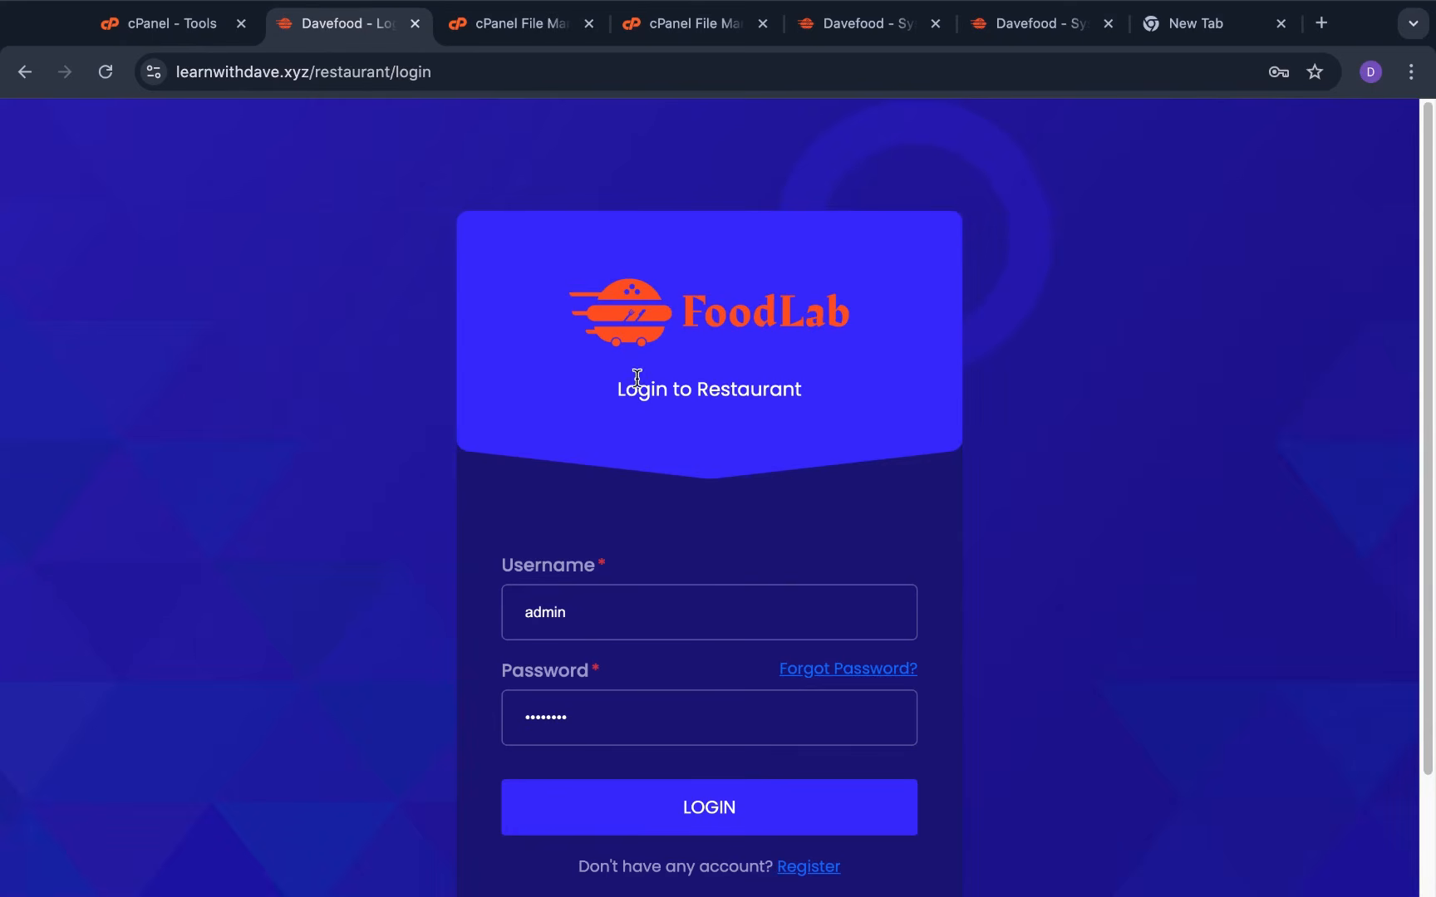
scroll(618, 618, down, 2)
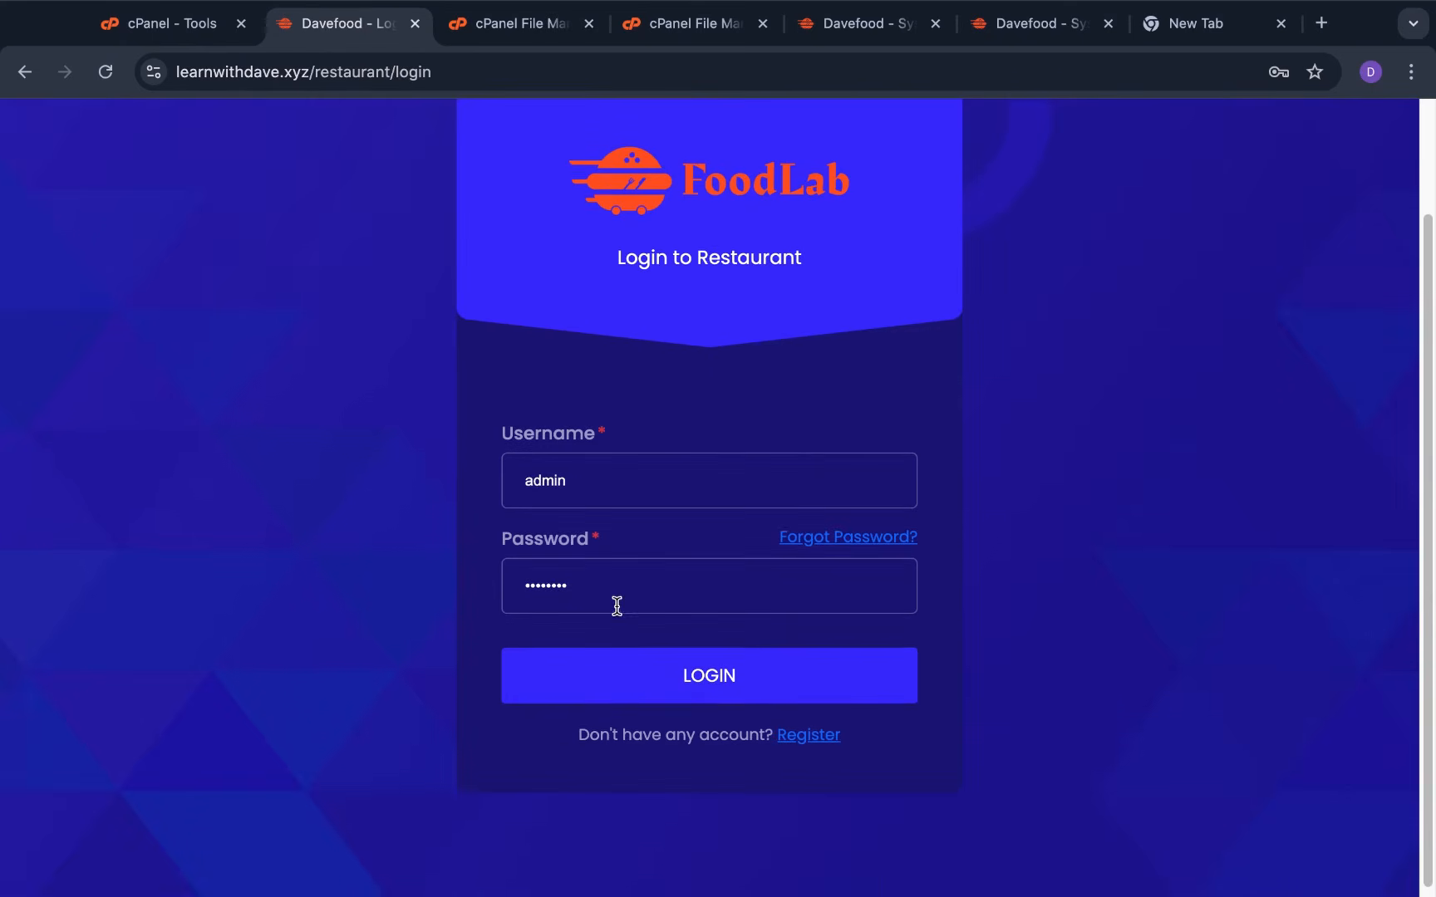
Scroll through the restaurant registration form, then return to the restaurant login
click(807, 746)
scroll(613, 578, down, 2)
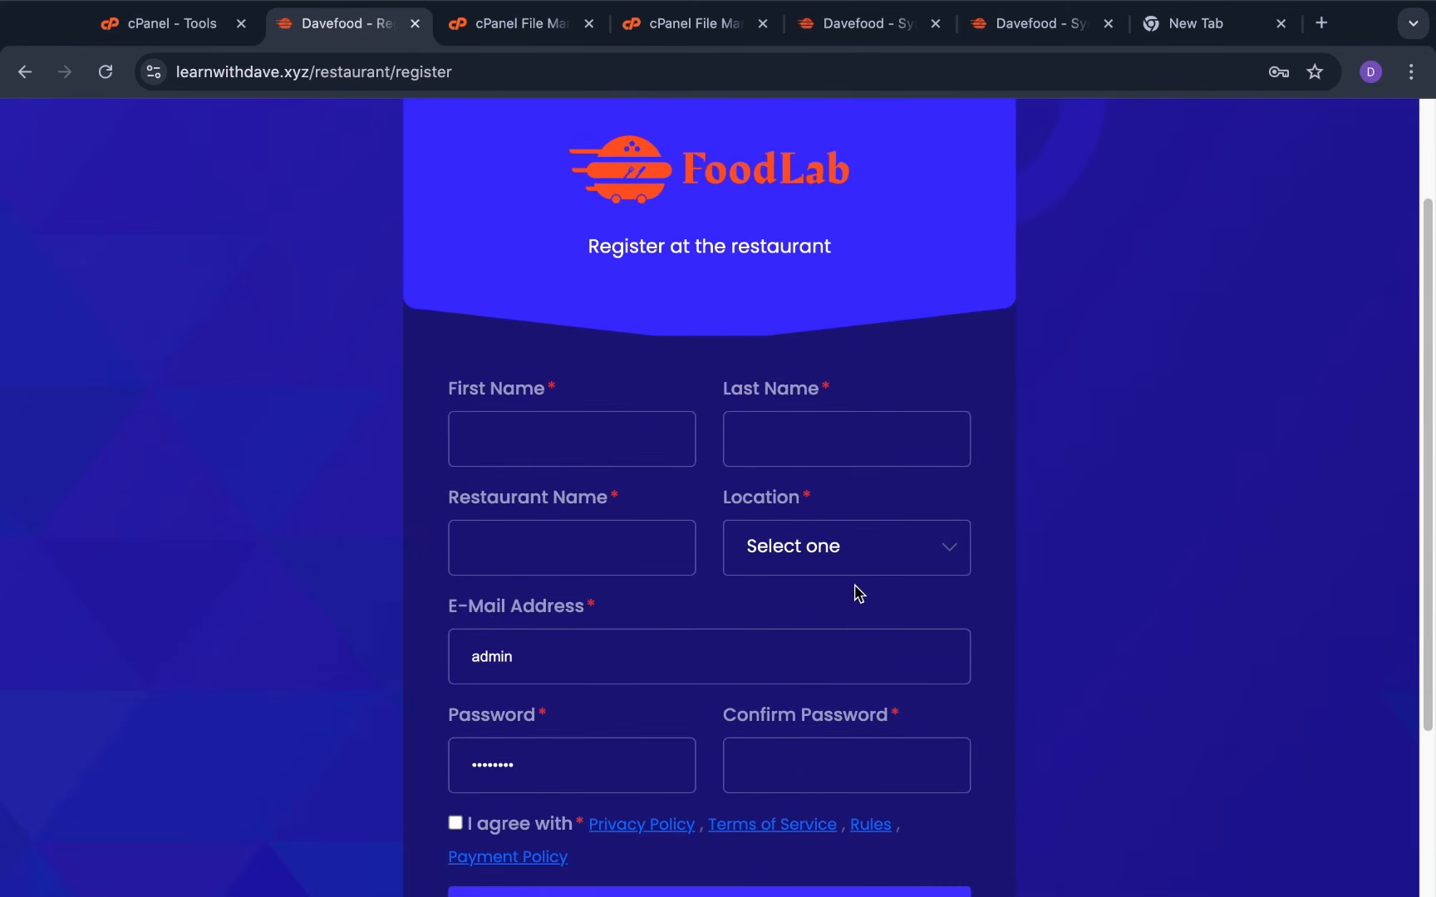
scroll(861, 590, down, 3)
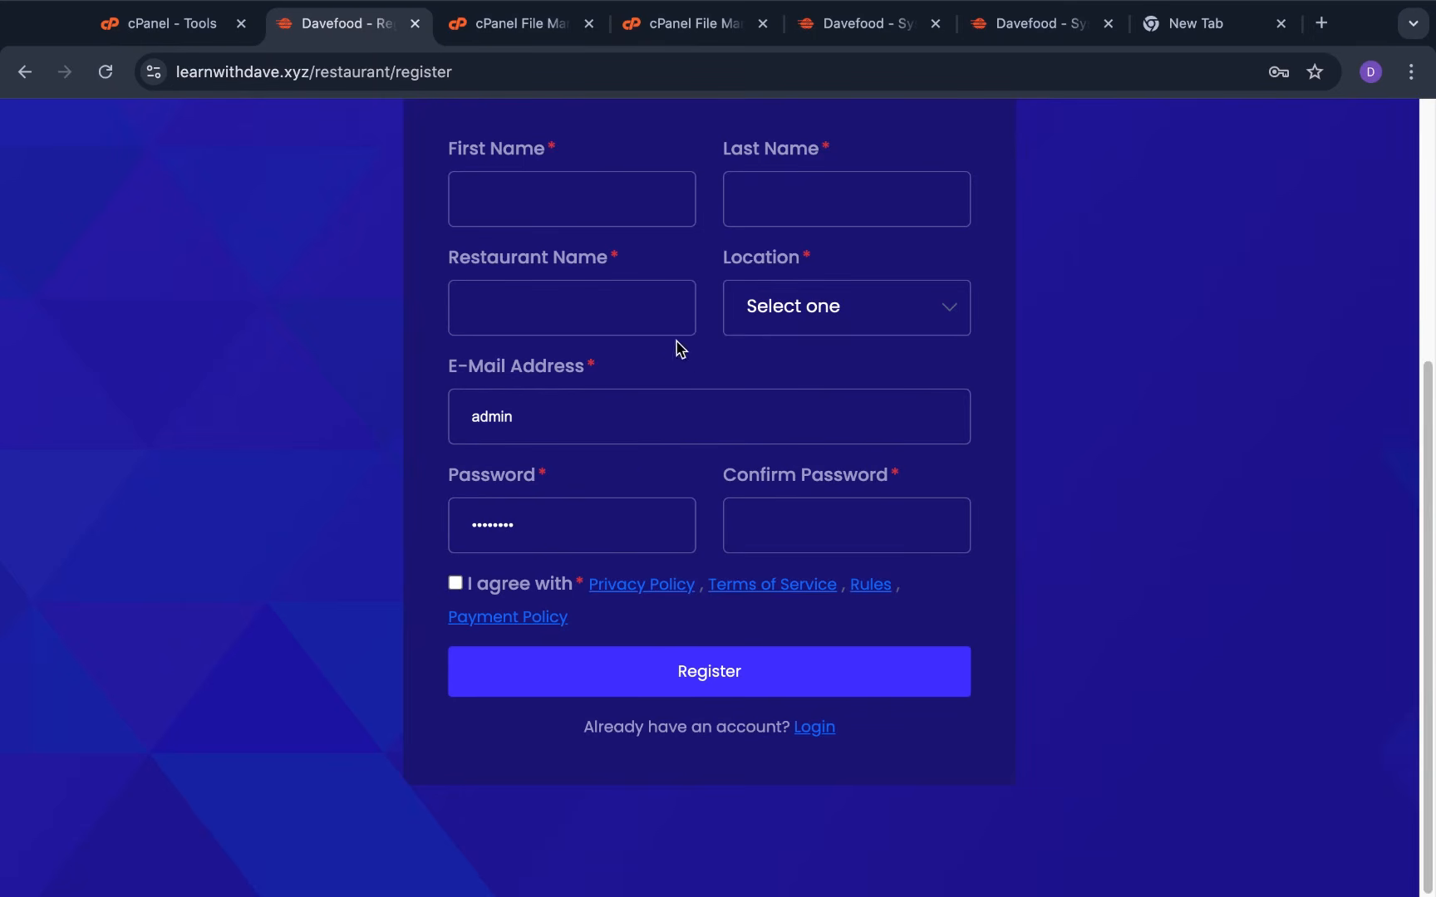
scroll(706, 440, up, 3)
scroll(677, 502, down, 3)
scroll(659, 467, up, 4)
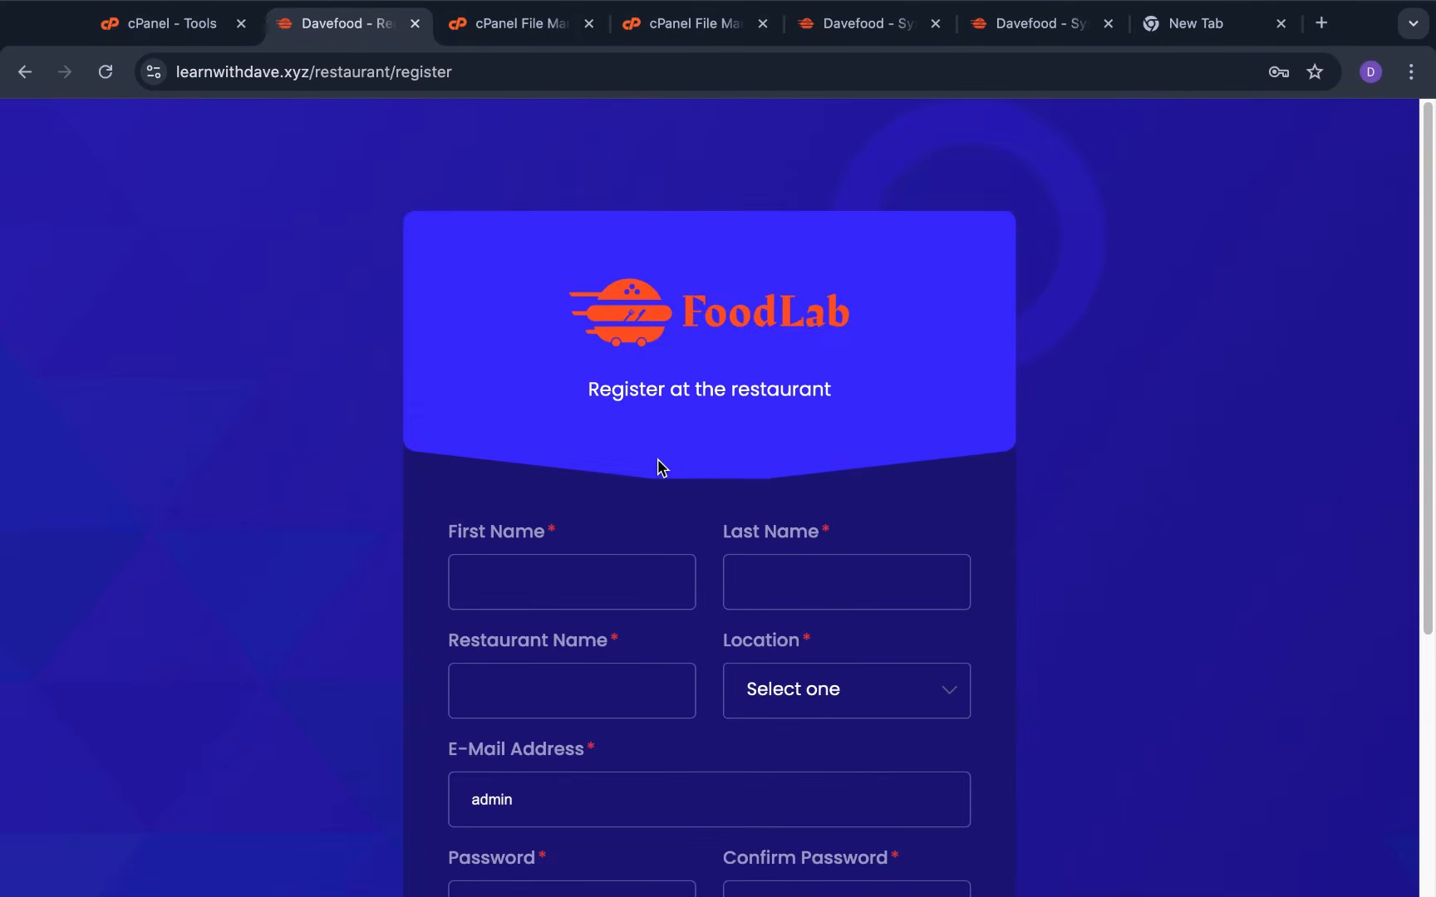
click(23, 73)
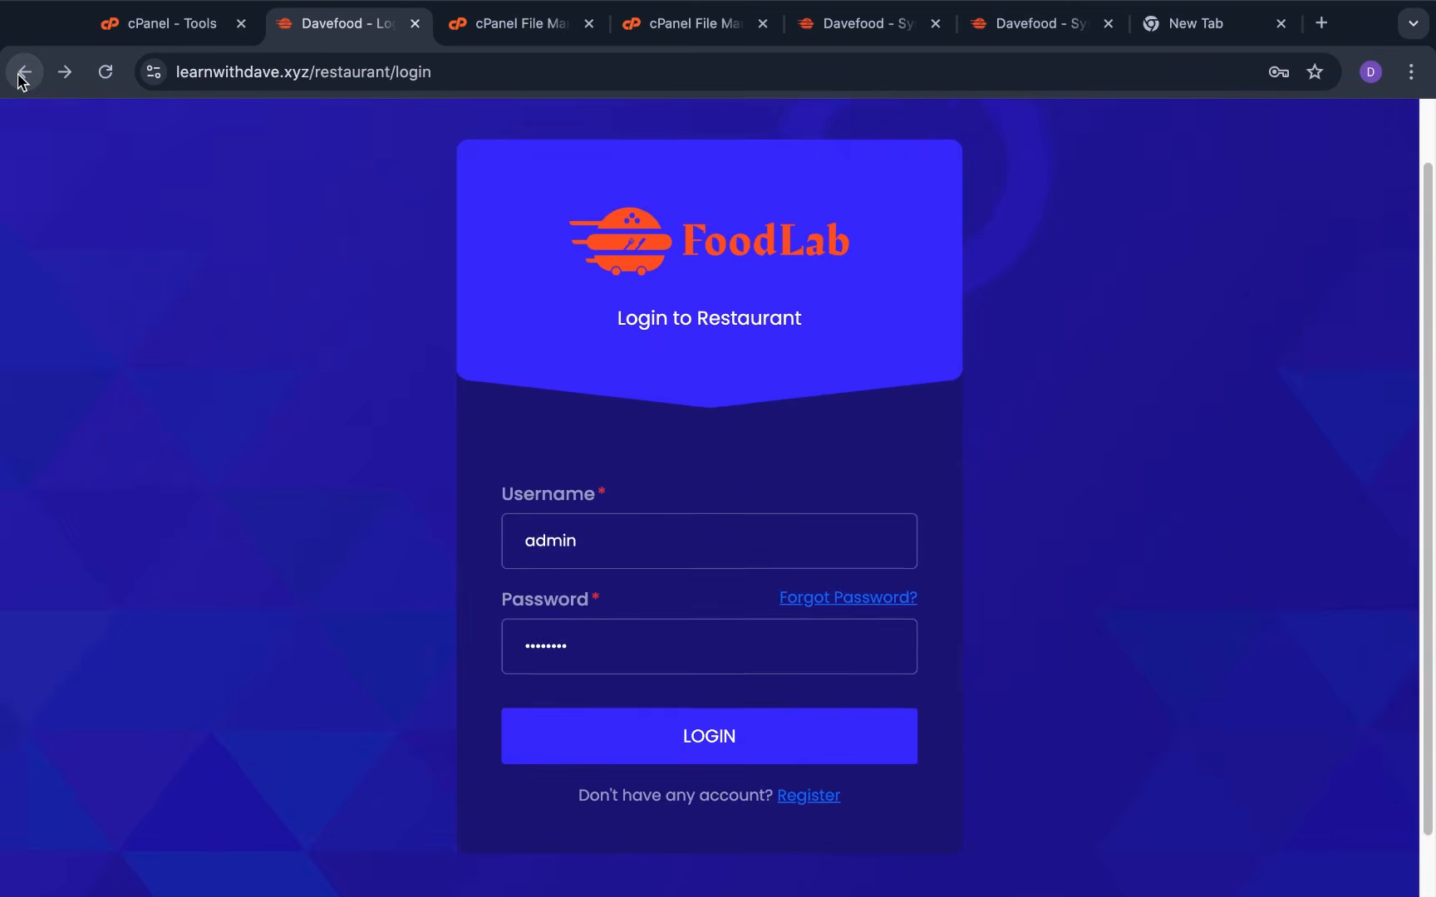
Go back on the site, then scroll the admin System Settings cards down to Manage Pages
click(23, 73)
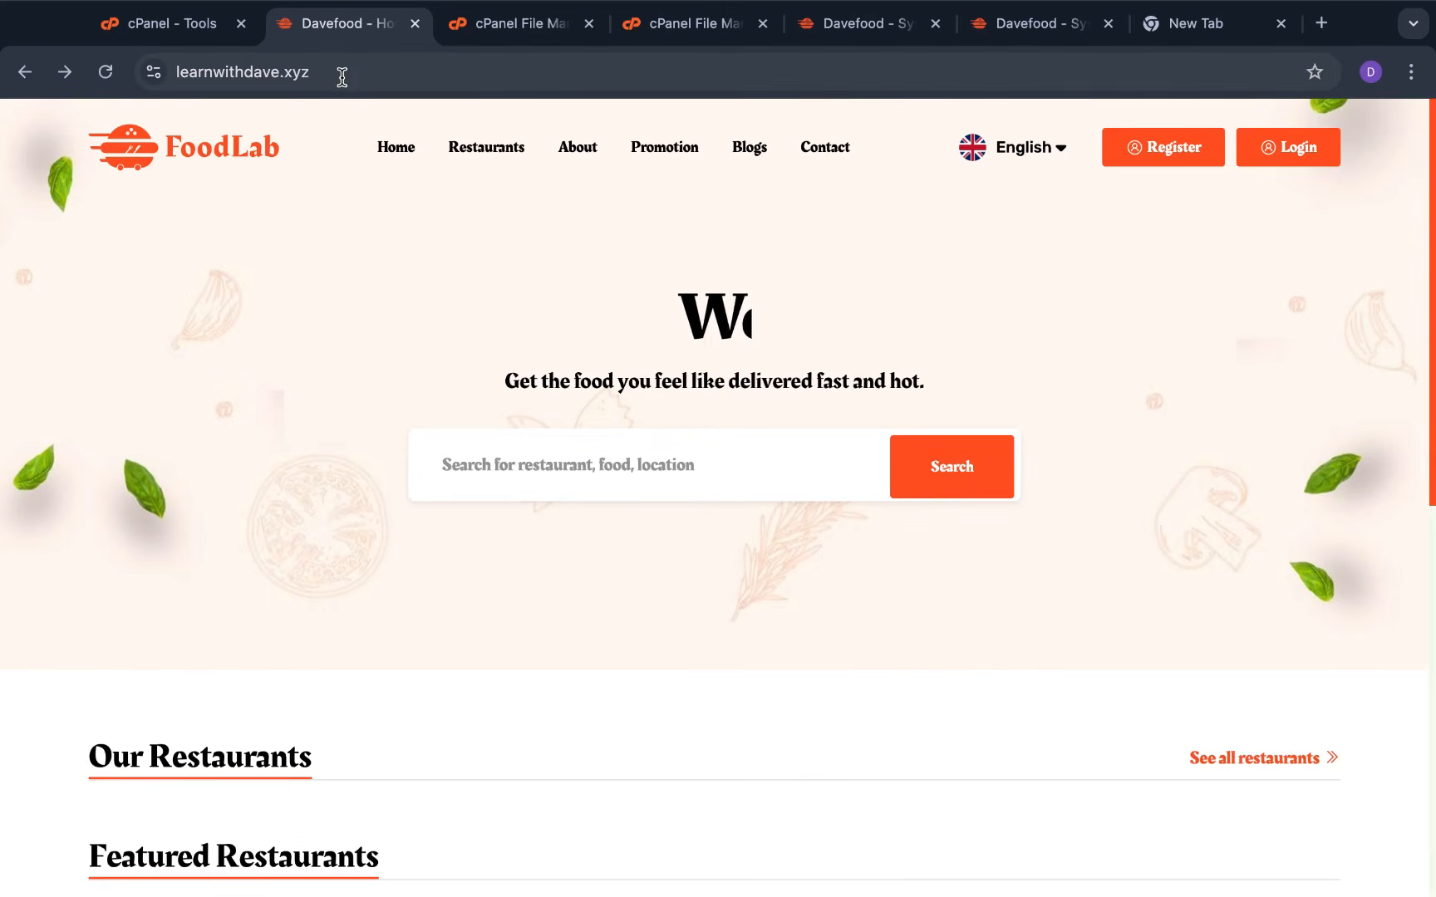
click(855, 15)
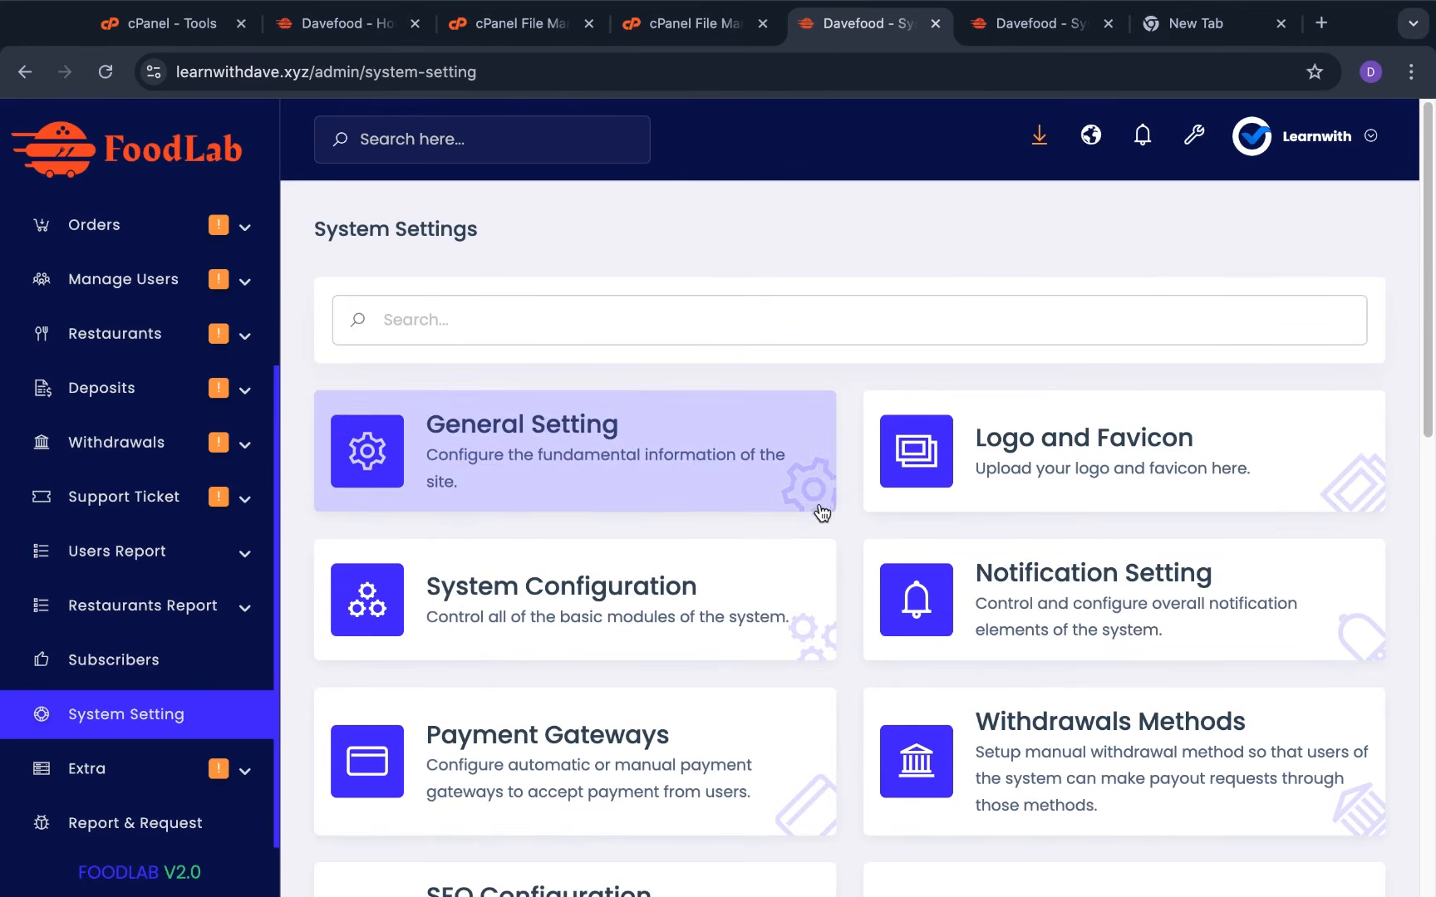
scroll(843, 517, down, 5)
scroll(843, 513, down, 4)
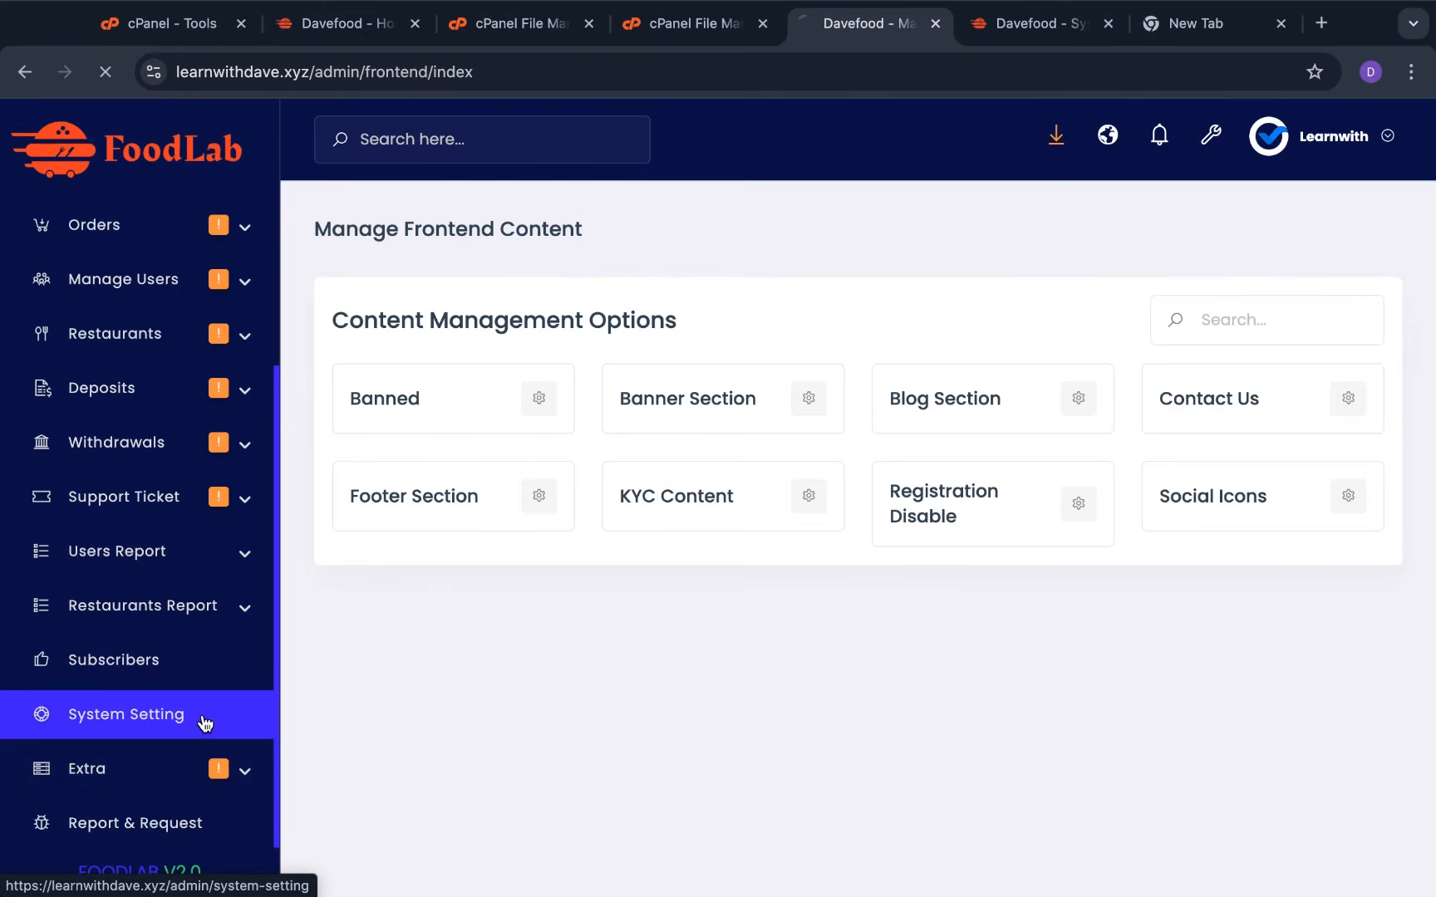
scroll(762, 593, down, 5)
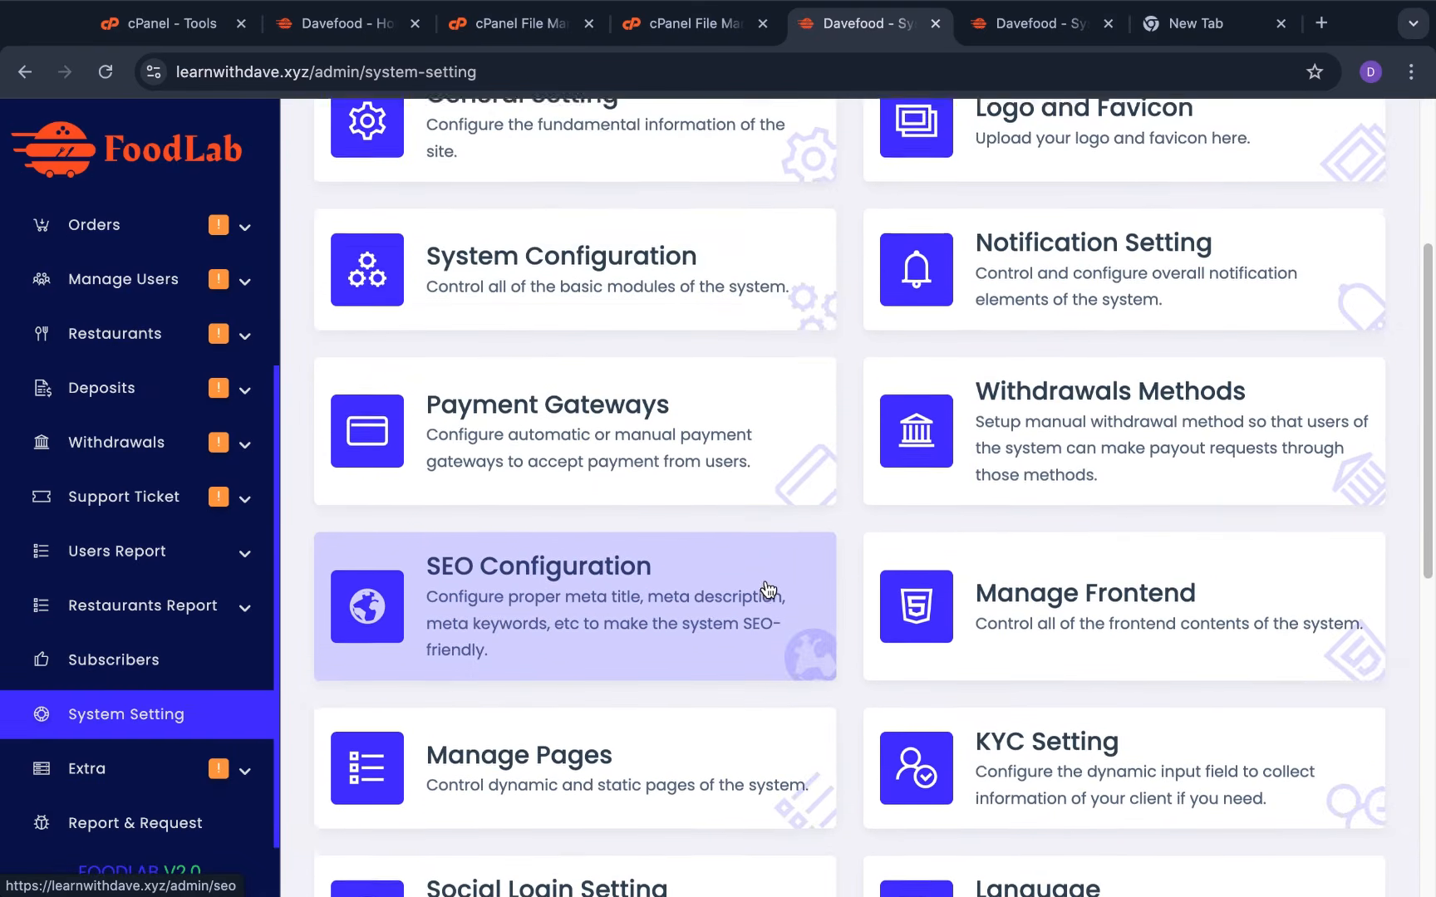
scroll(762, 587, down, 3)
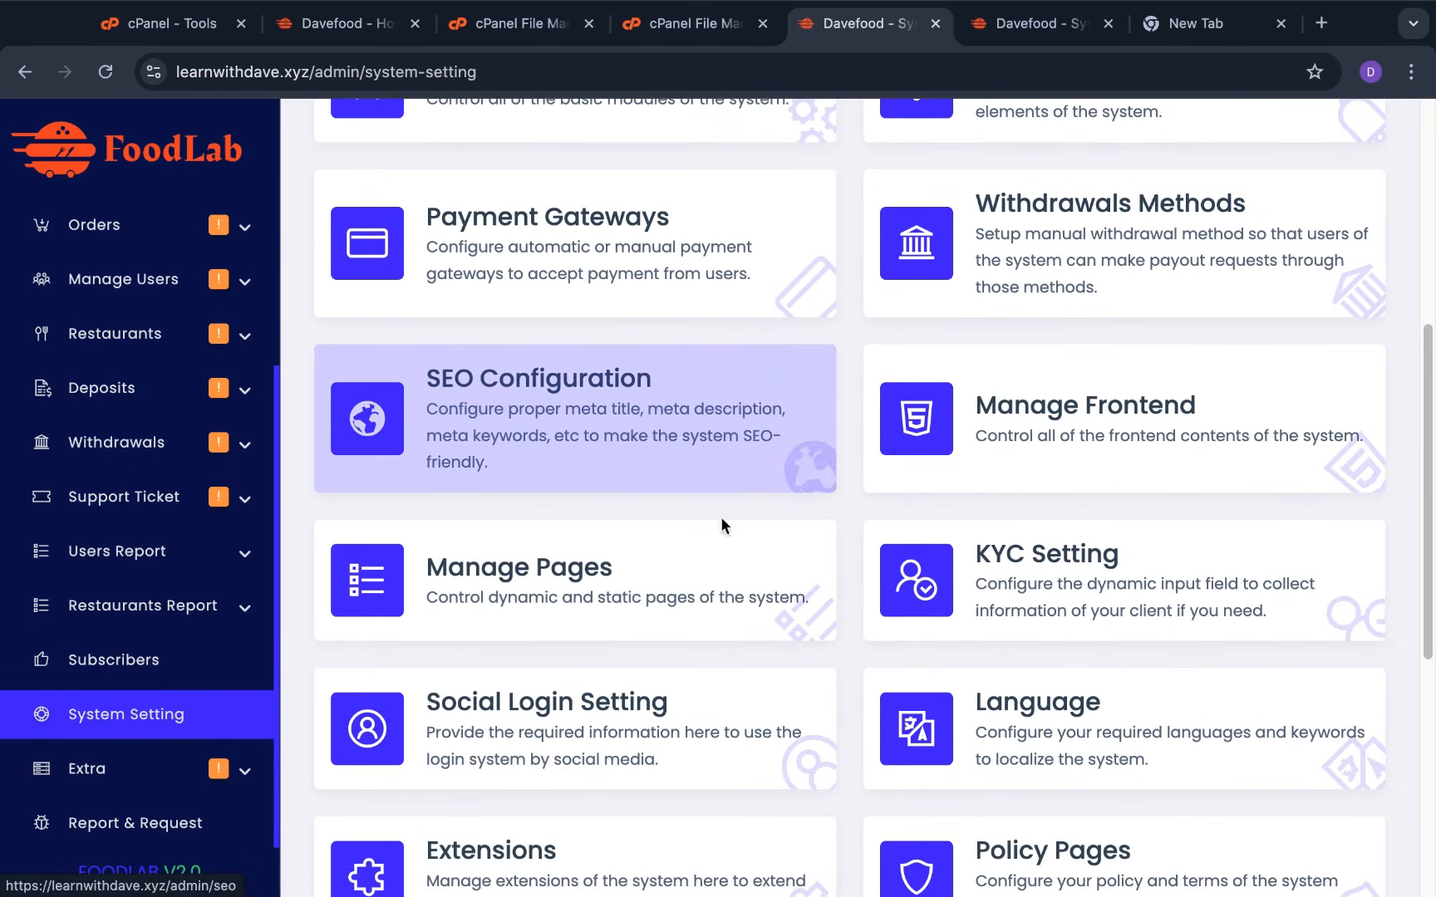
Open Manage Pages, glance at the live homepage, and return to the pages list
click(541, 576)
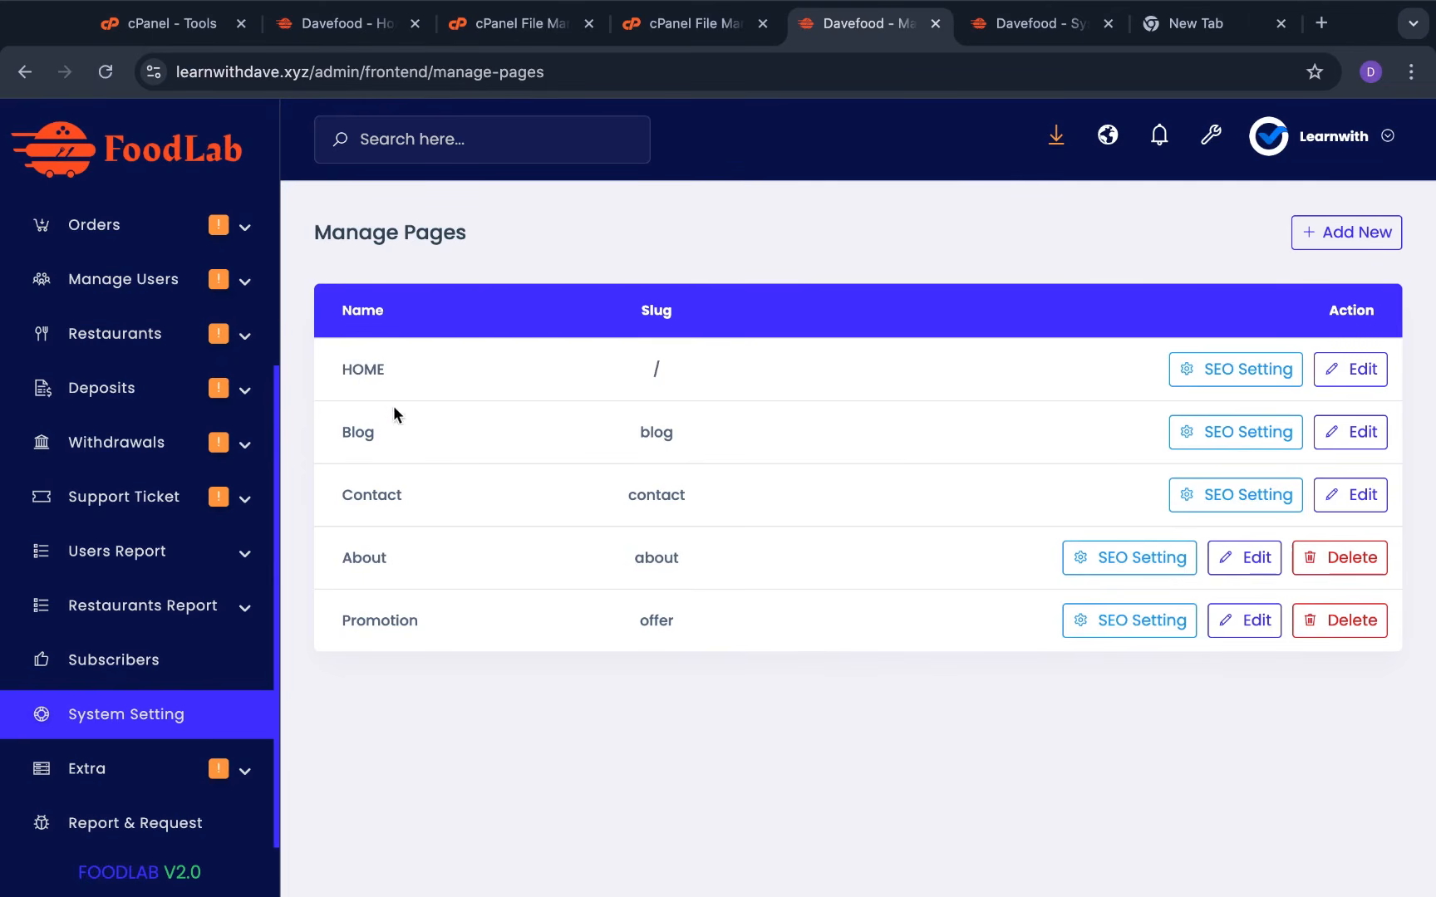
click(335, 25)
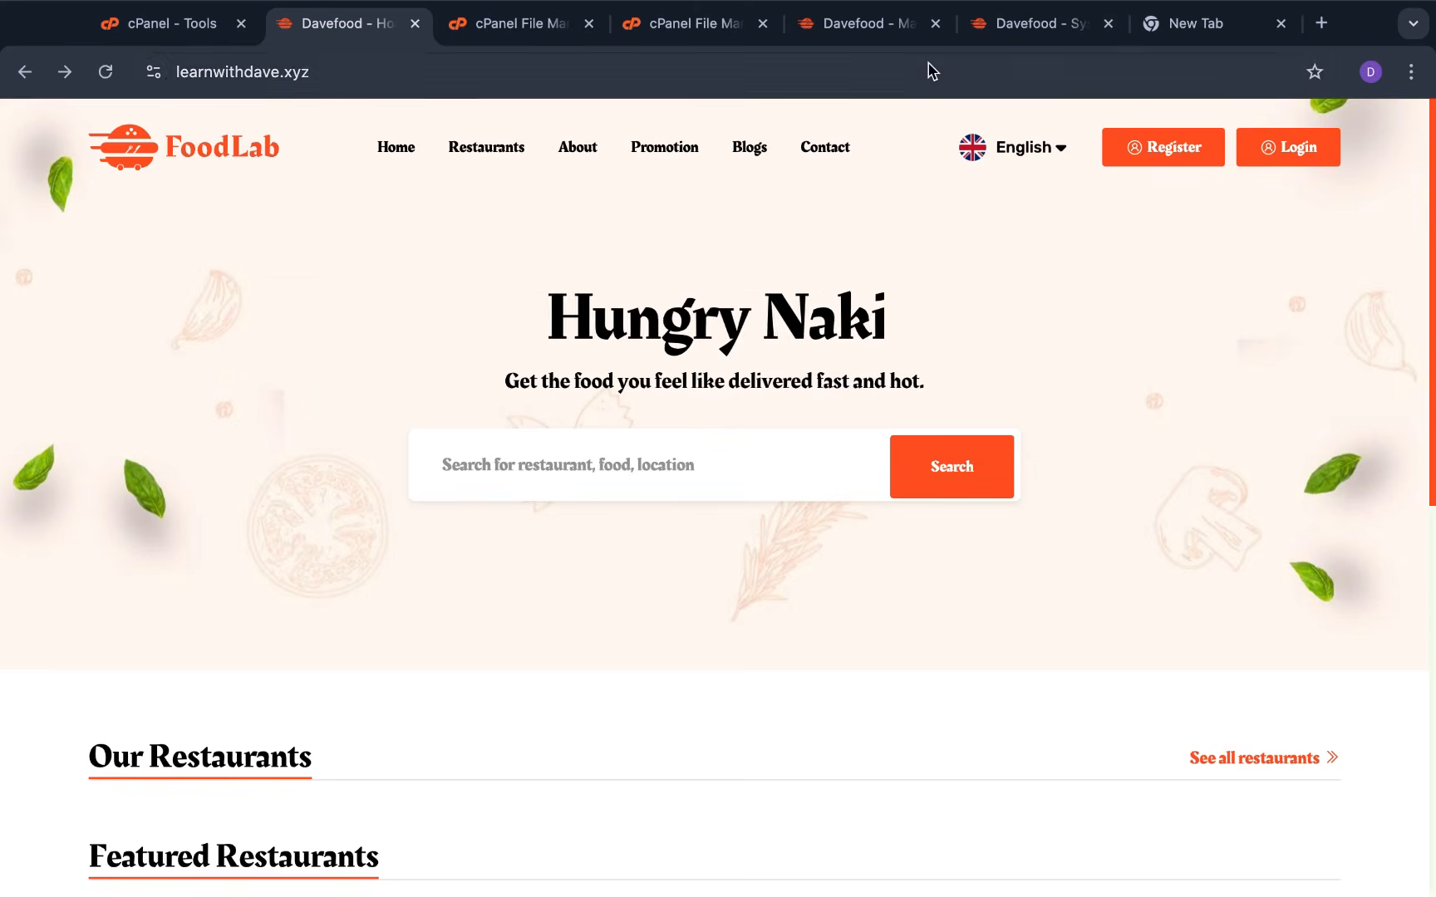
click(998, 37)
click(899, 25)
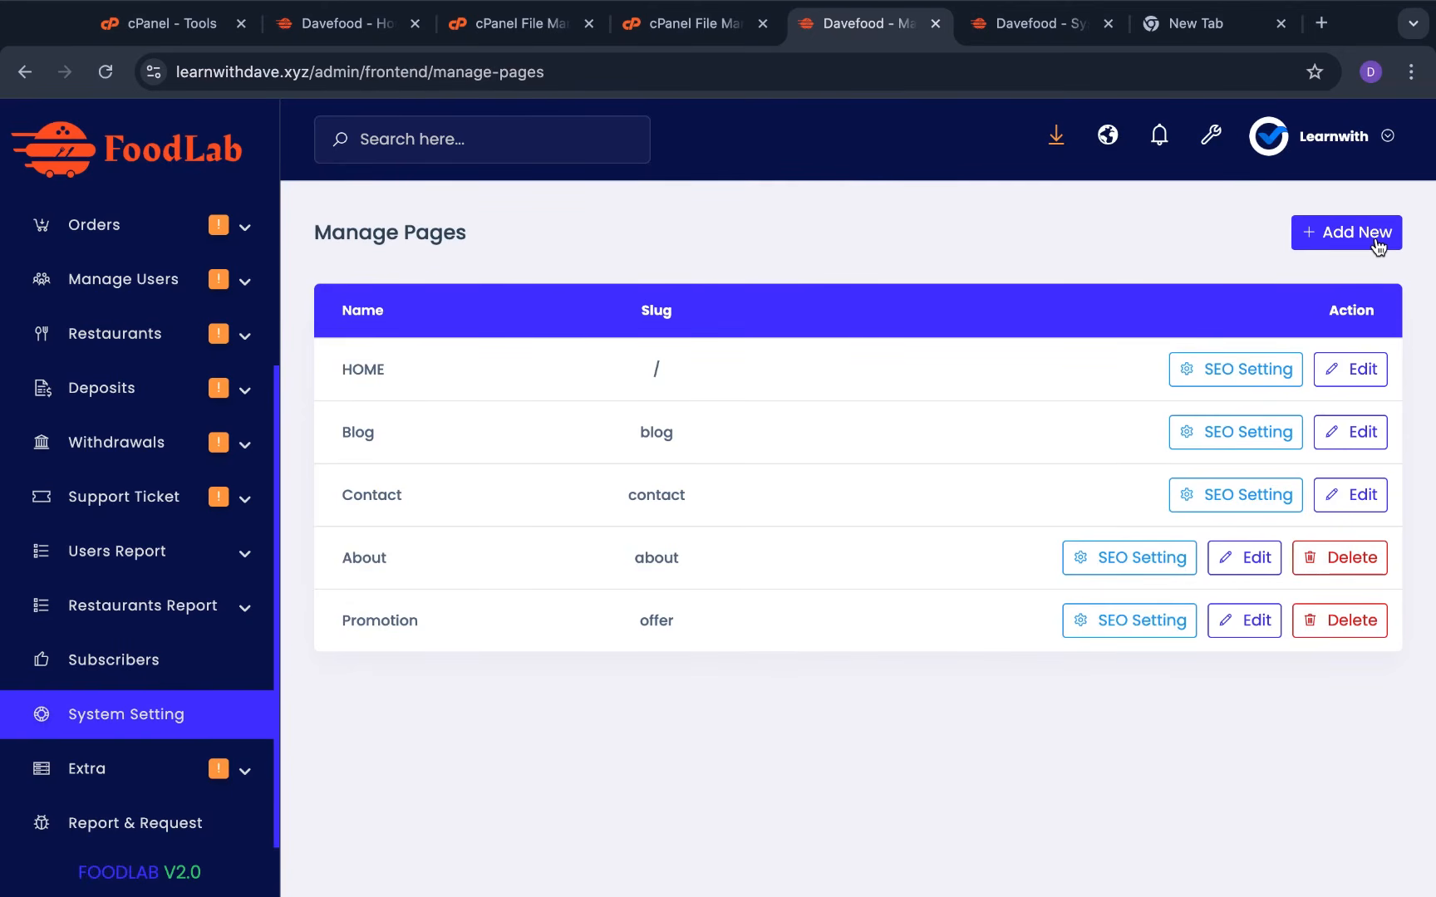
Add a new page named 'Restaurant Signup' with slug 'restaurant' and submit it
click(1375, 236)
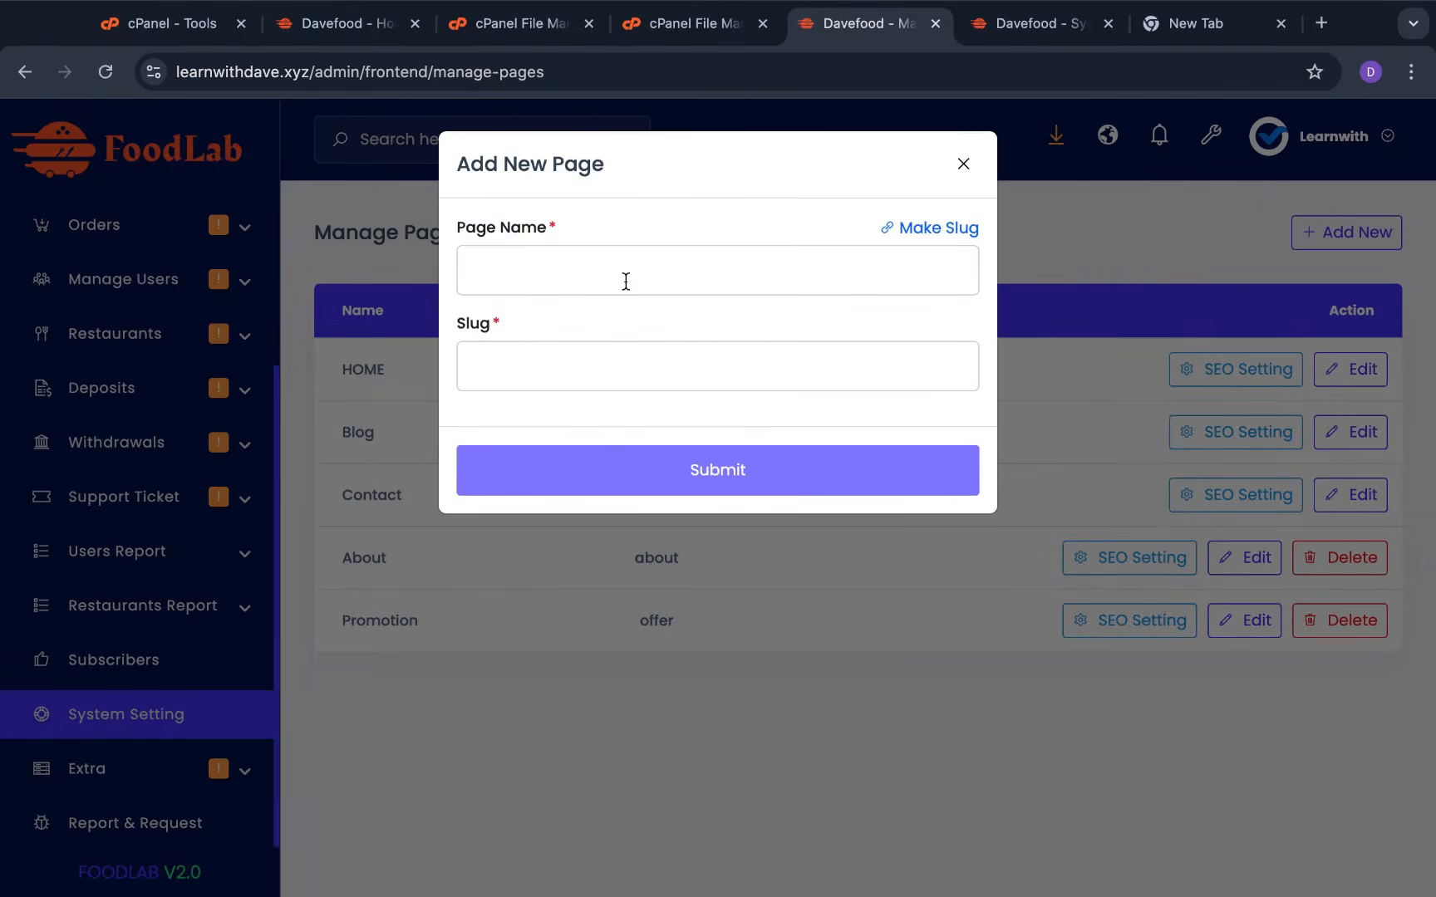
click(739, 266)
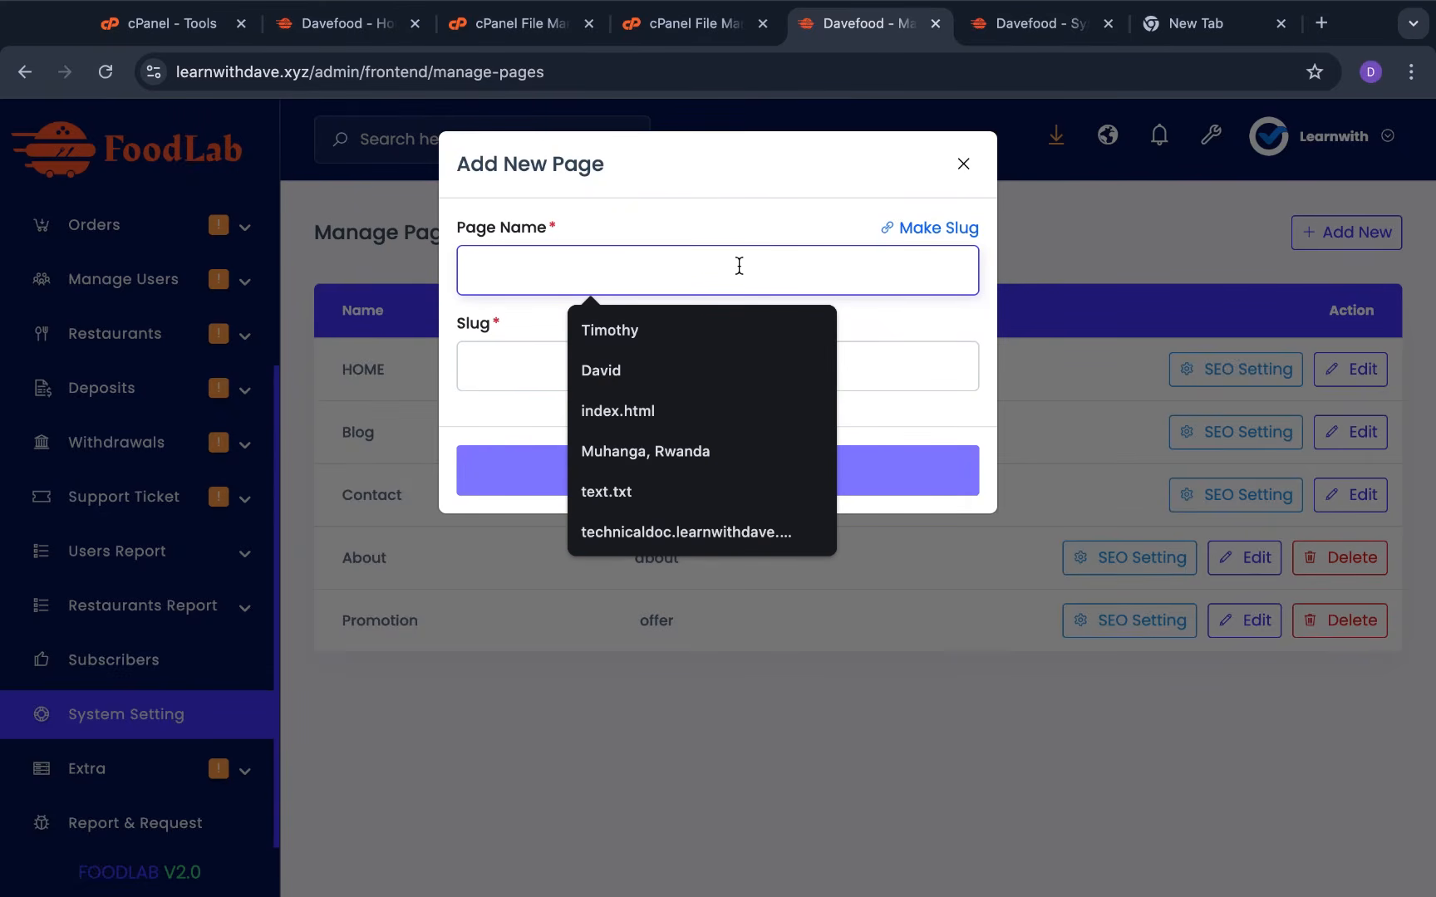
text(Signup as Restaurant)
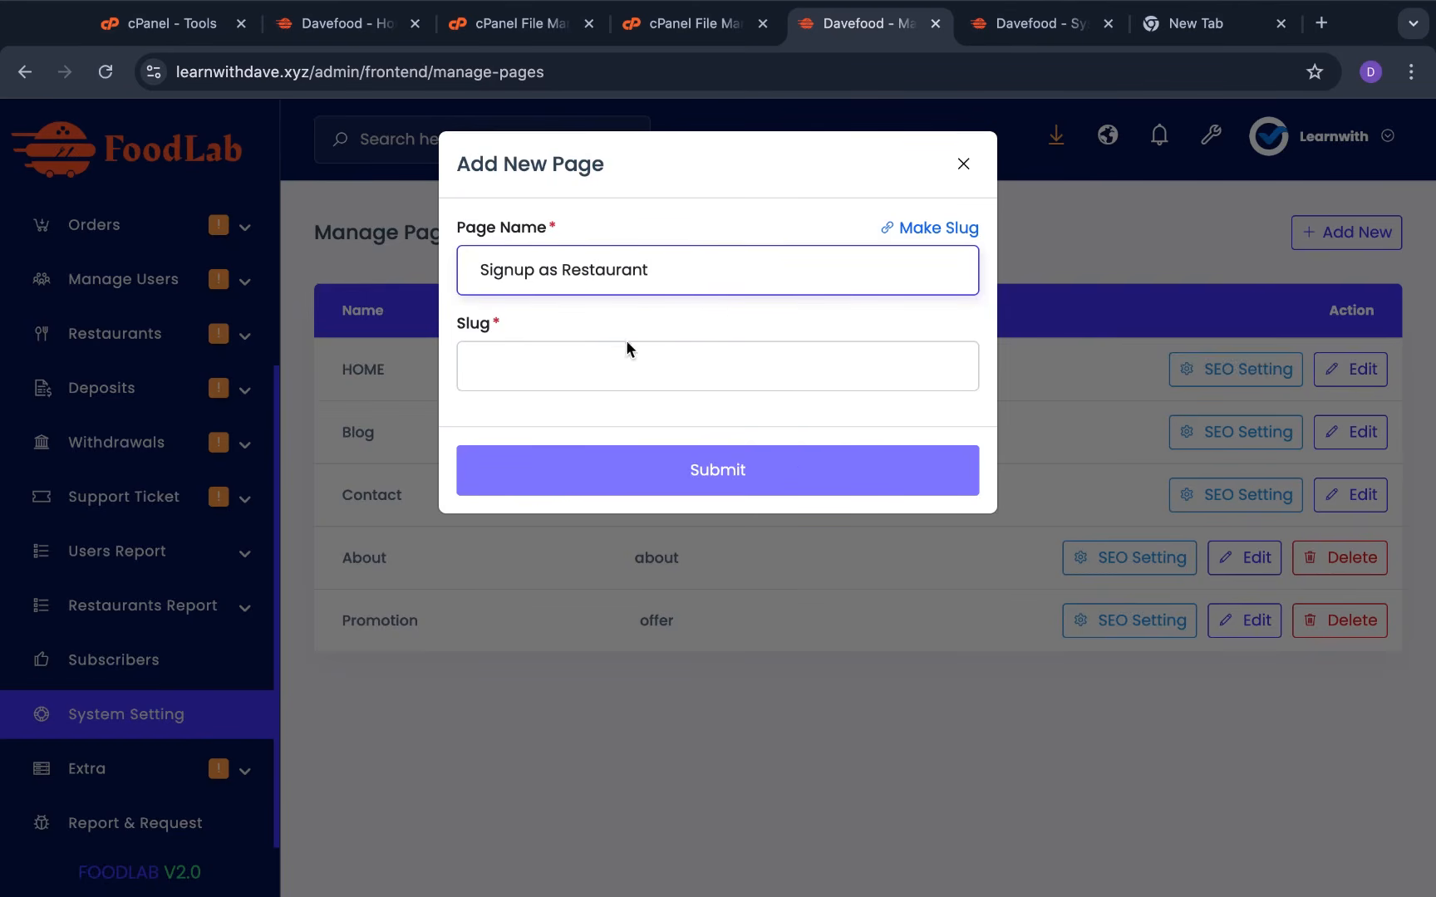
click(598, 366)
text(re)
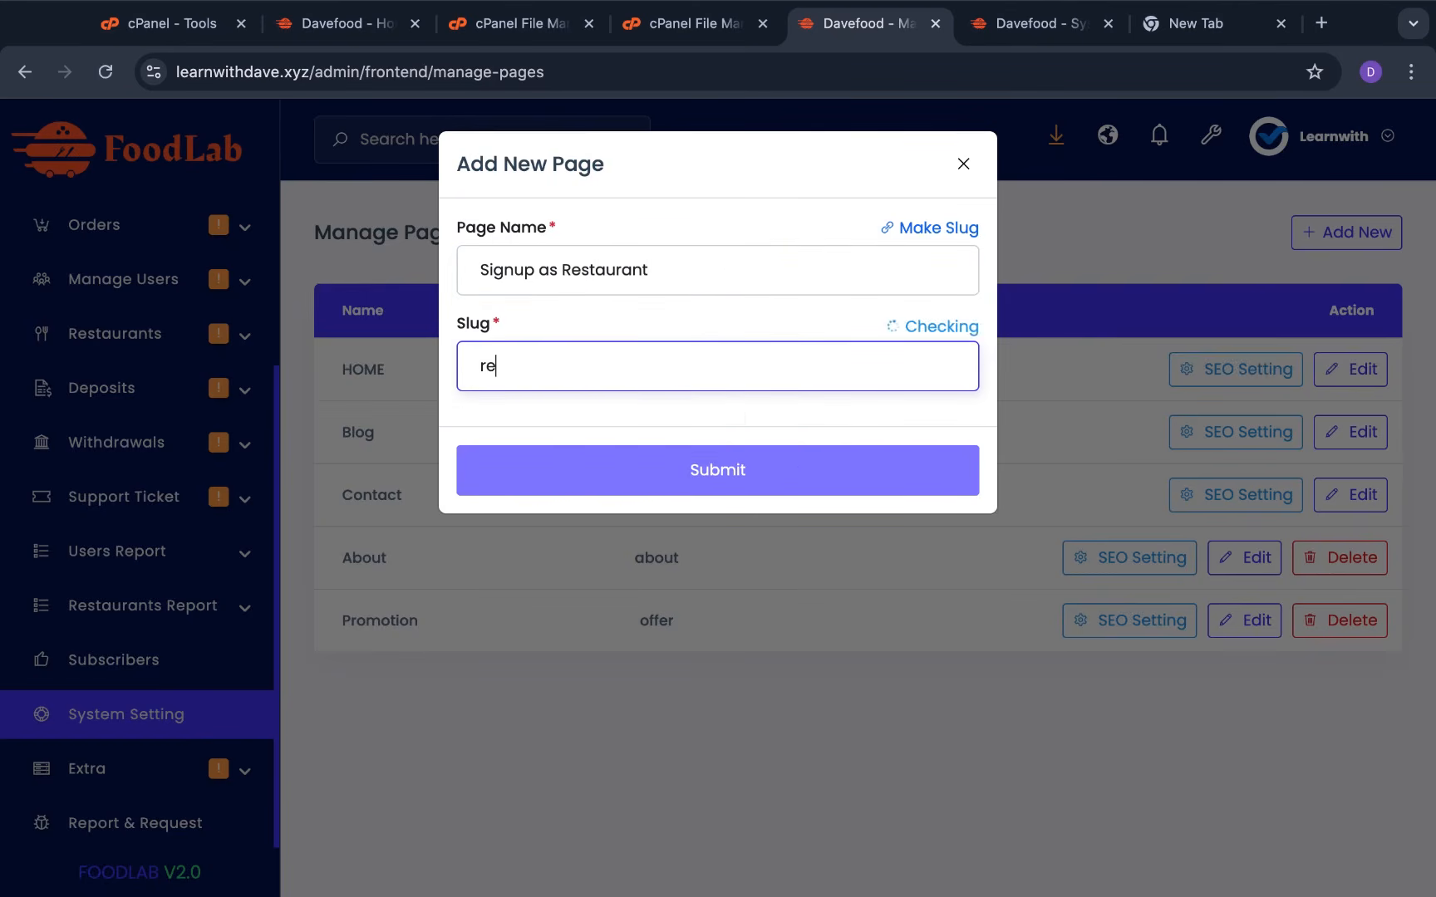
text(staurant)
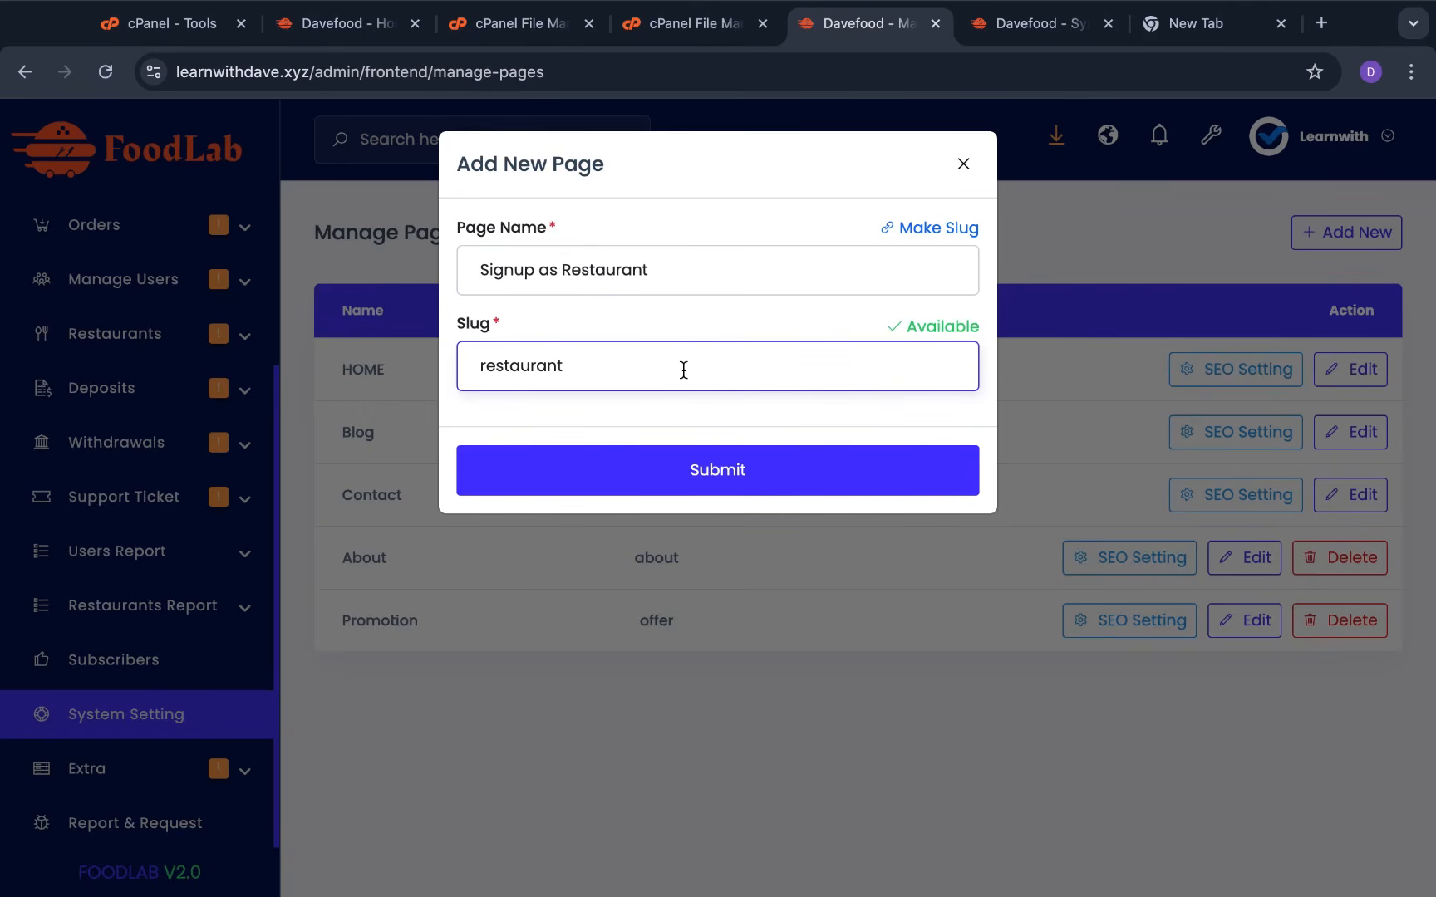
click(558, 270)
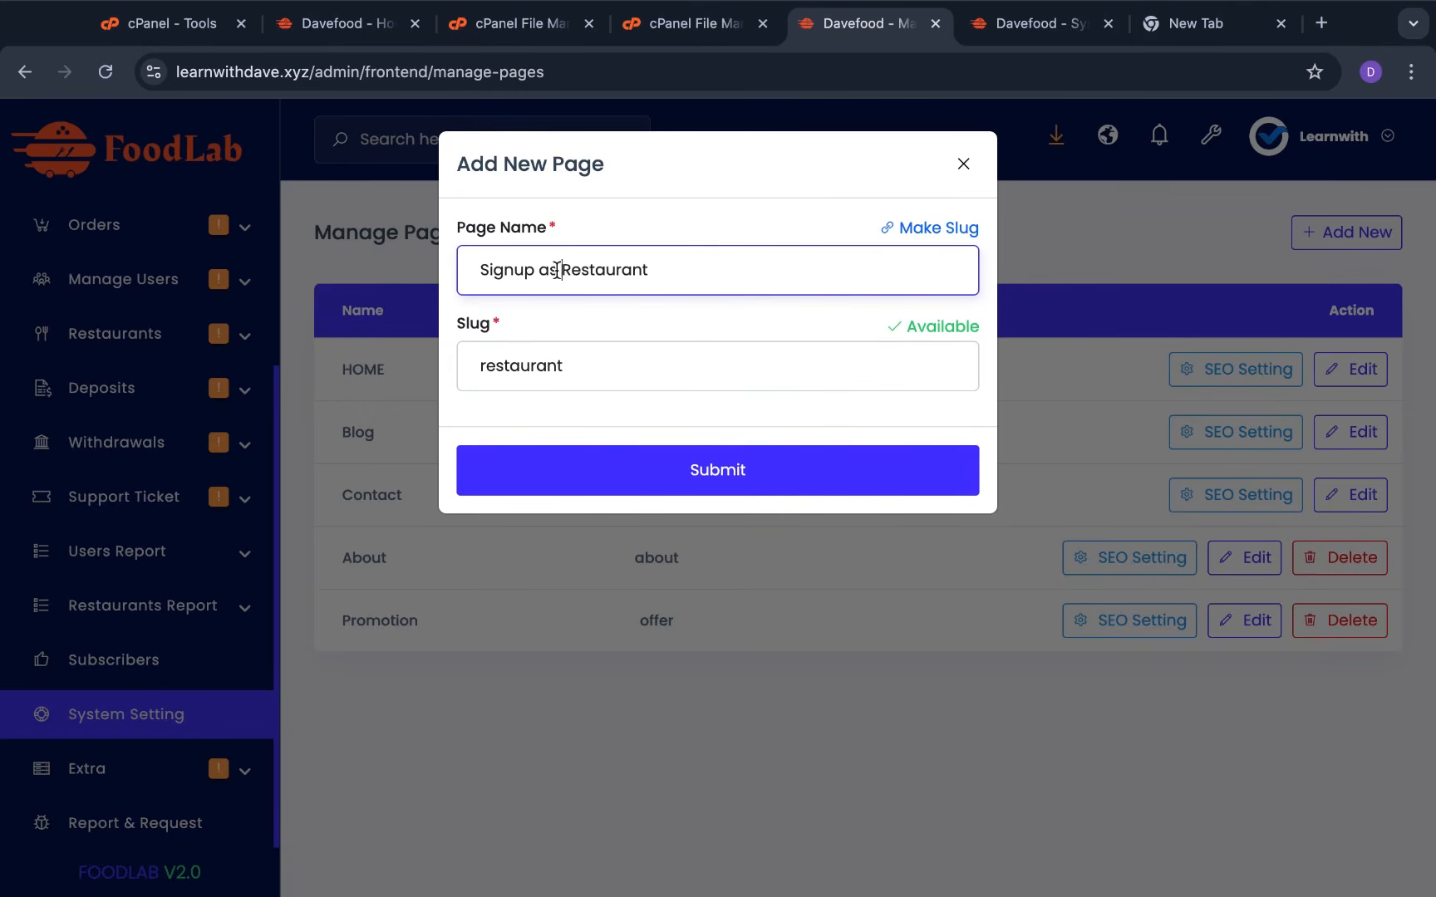
key(BackSpace)
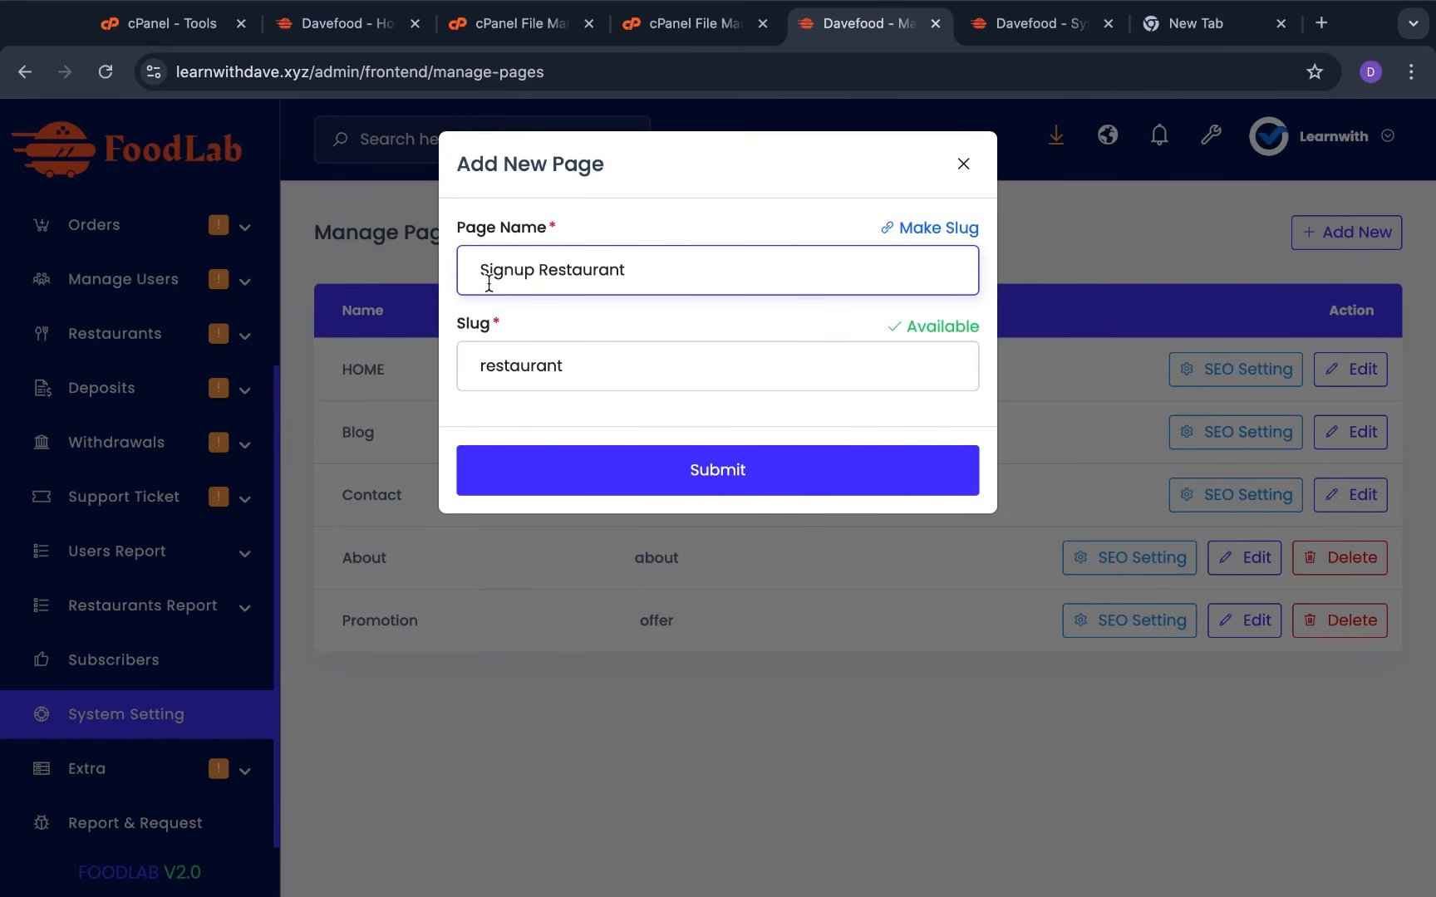
drag(532, 270, 461, 271)
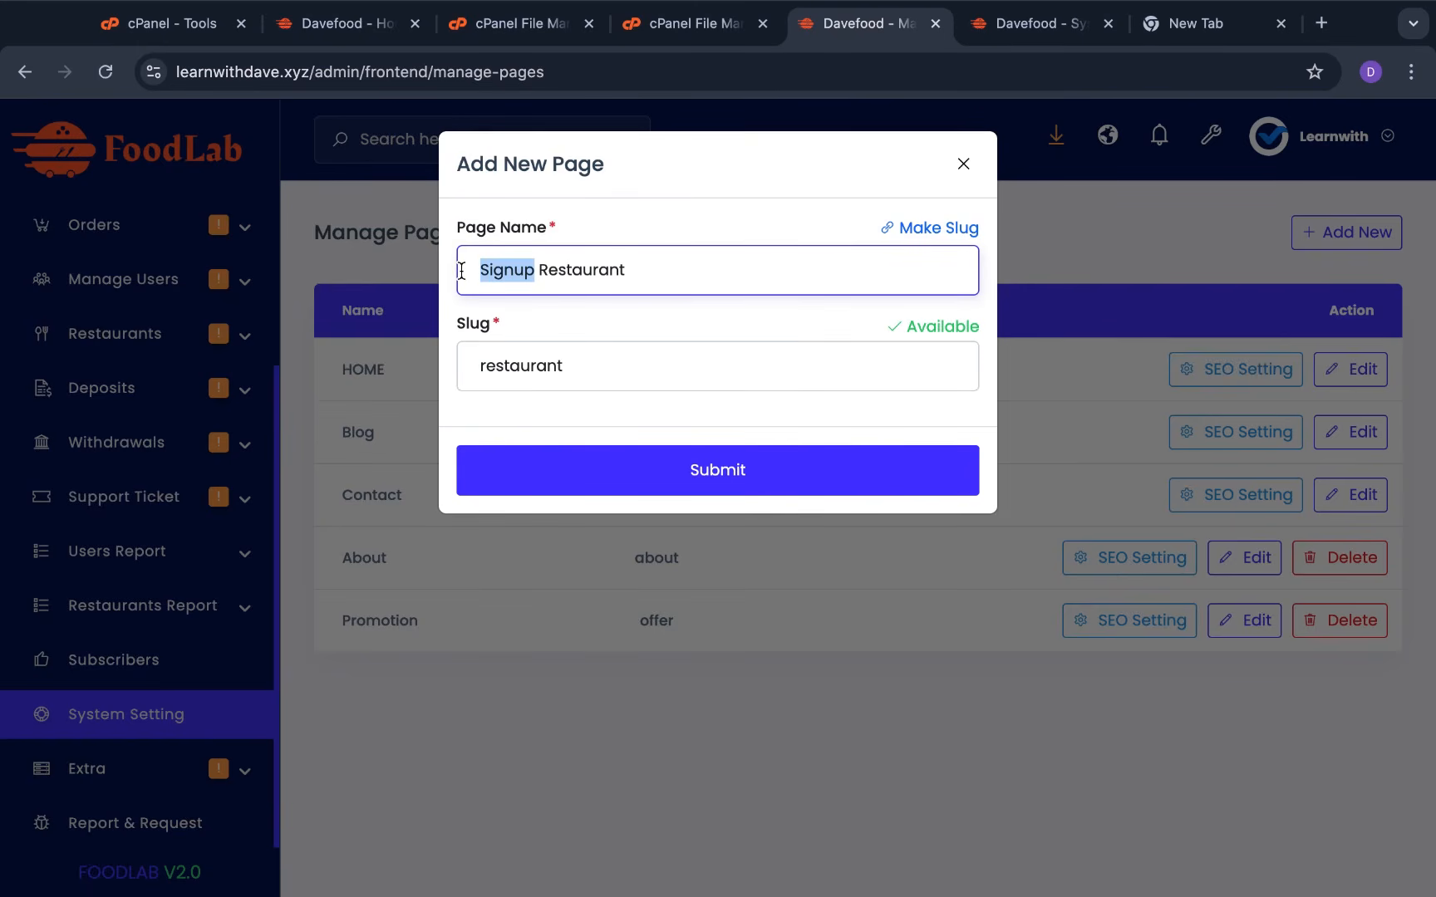
key(BackSpace)
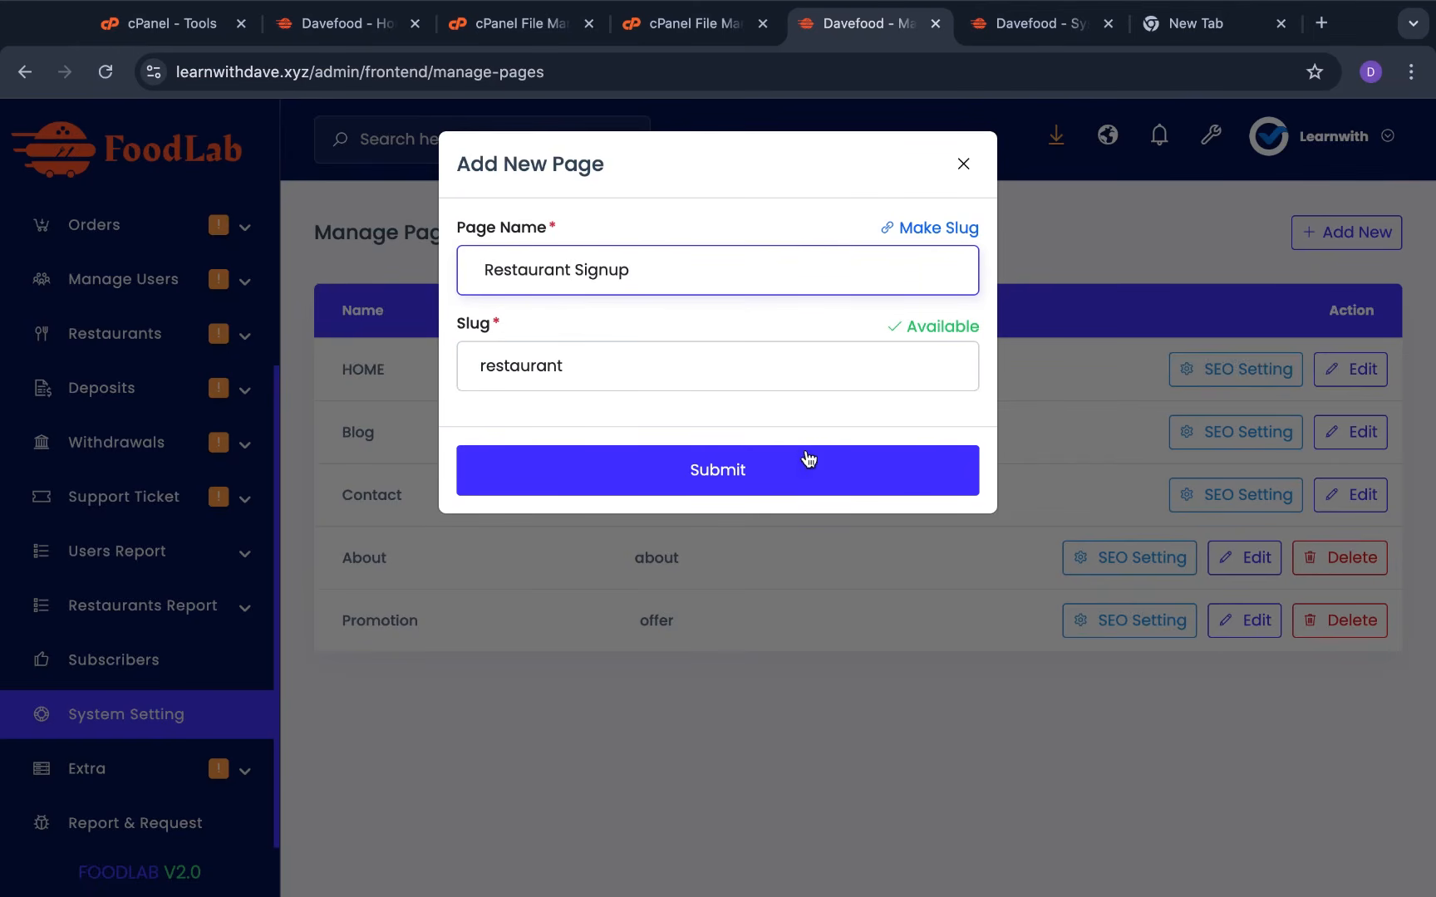
click(807, 478)
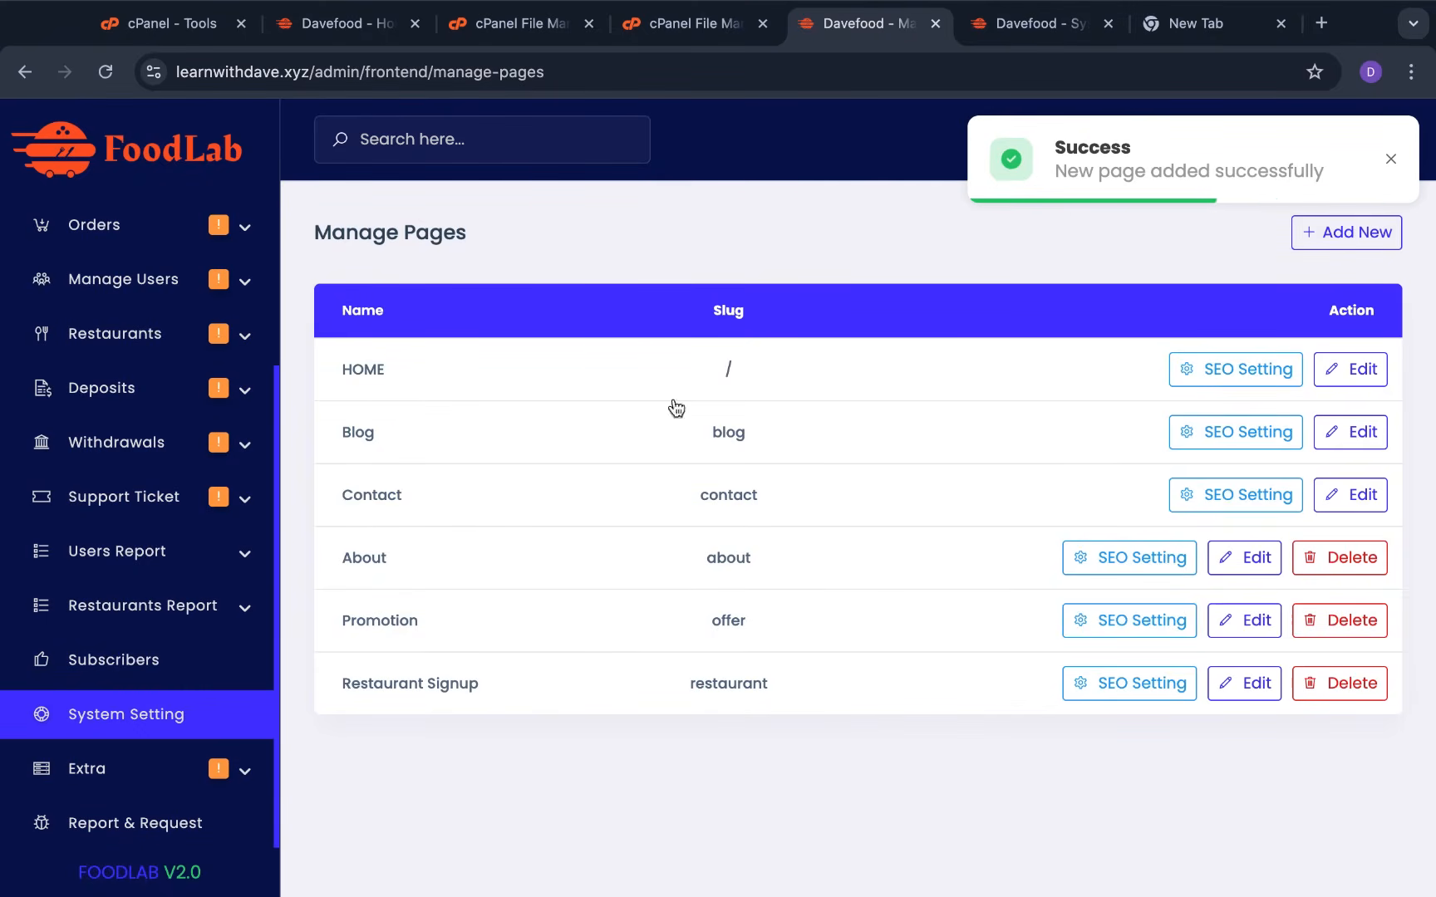
click(289, 27)
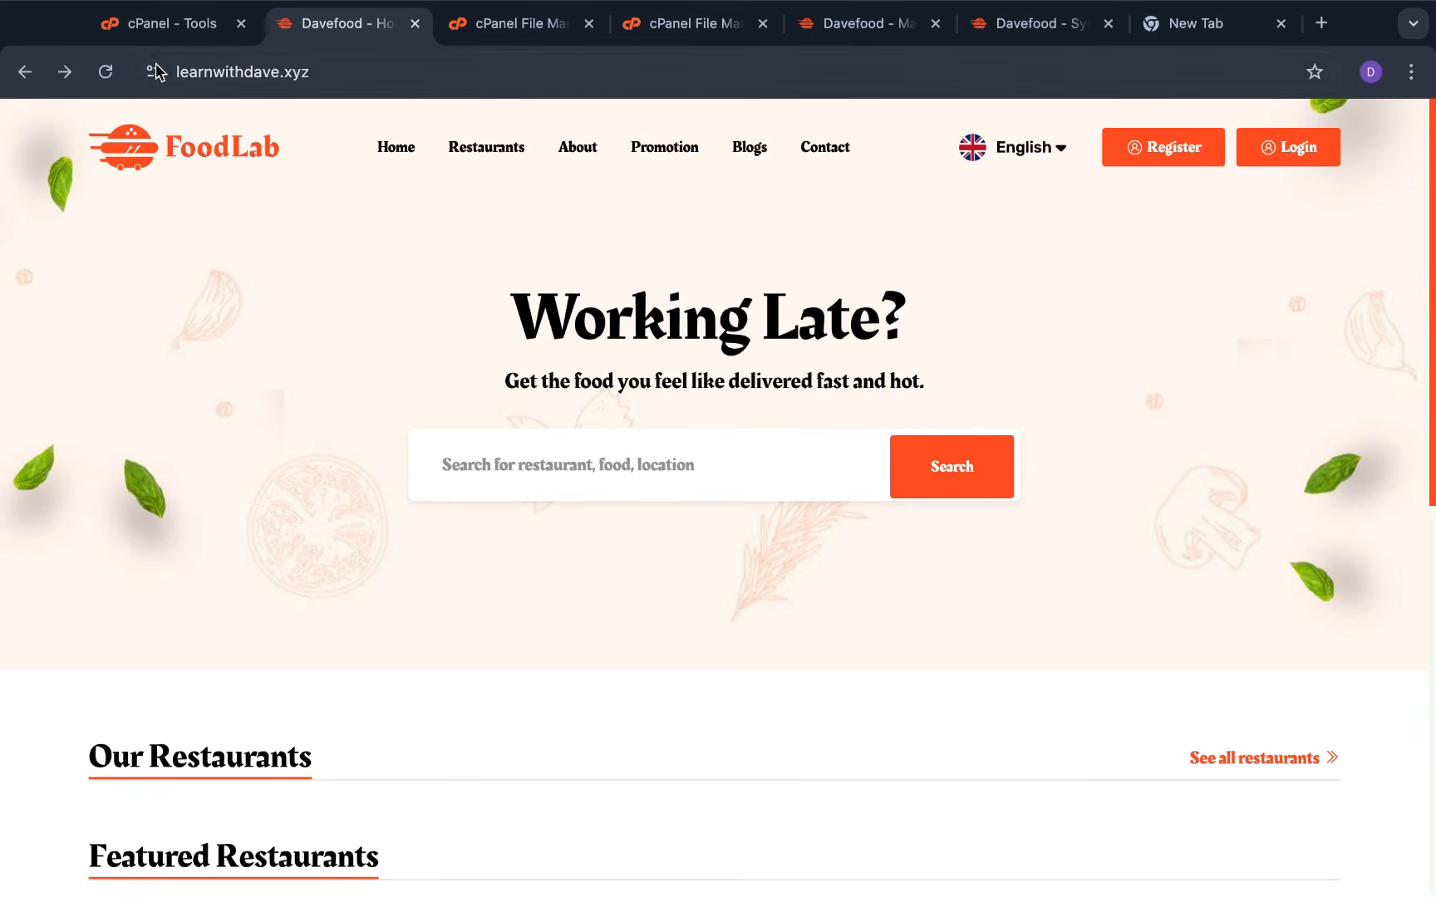
Reload the FoodLab homepage and open the new Restaurant Signup page from the menu
click(103, 76)
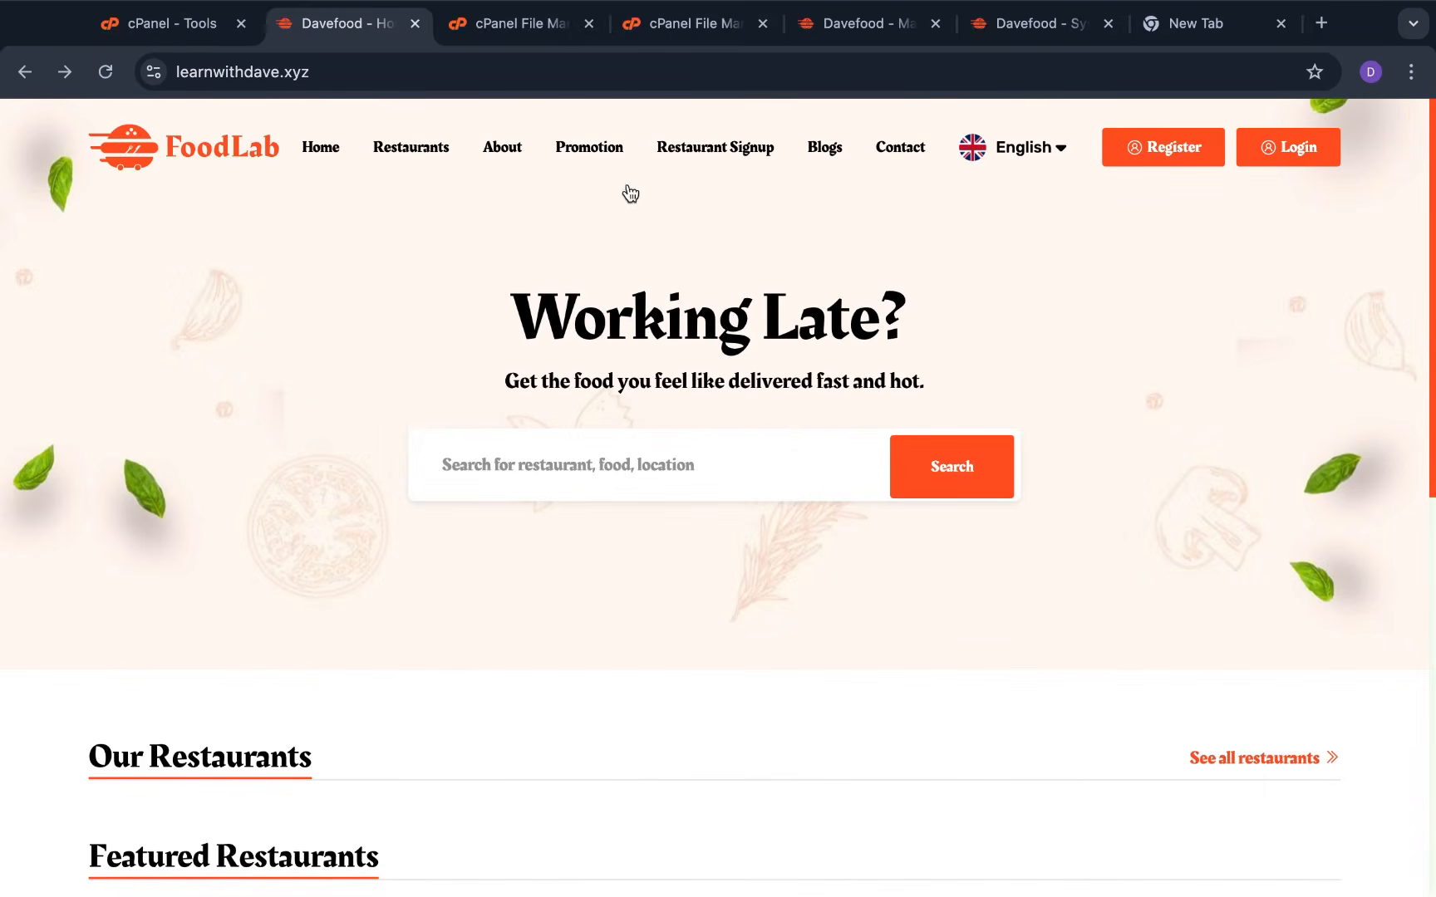
click(723, 149)
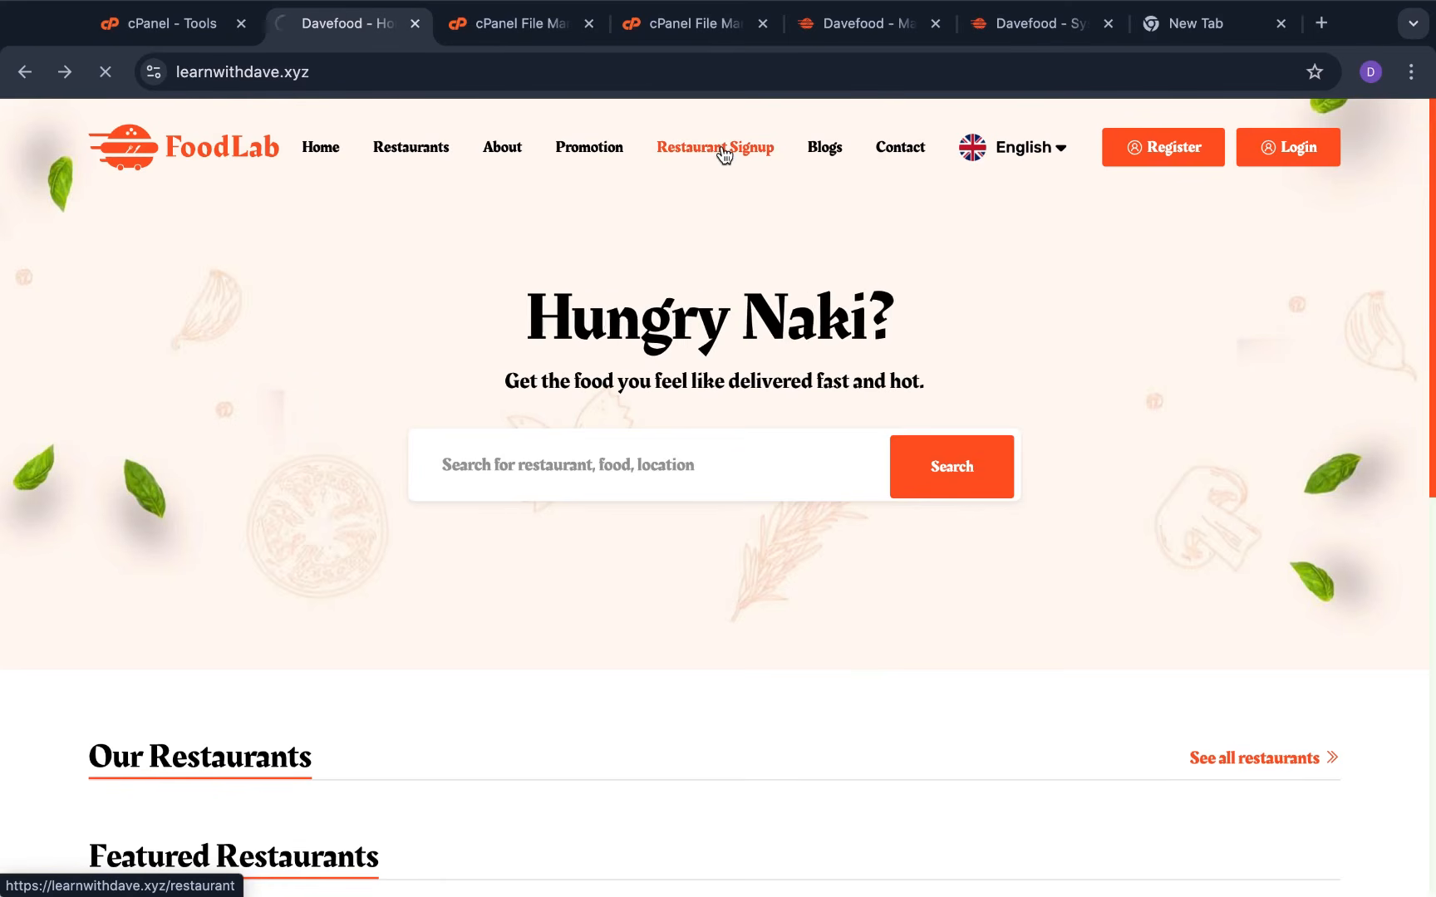
scroll(763, 382, down, 3)
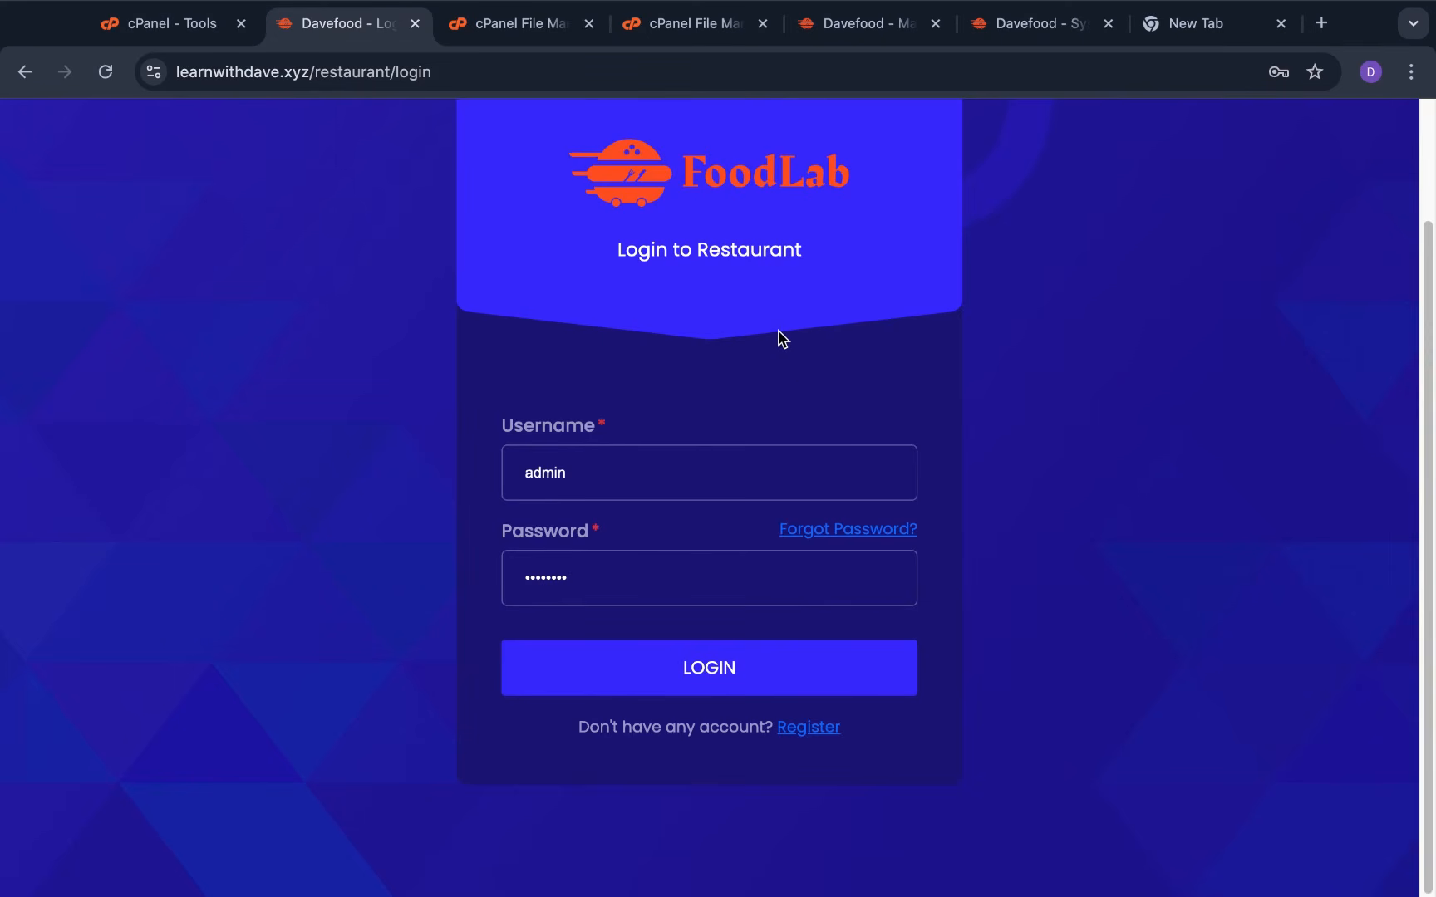
Follow the Register link to the restaurant registration form and try submitting it empty
click(811, 731)
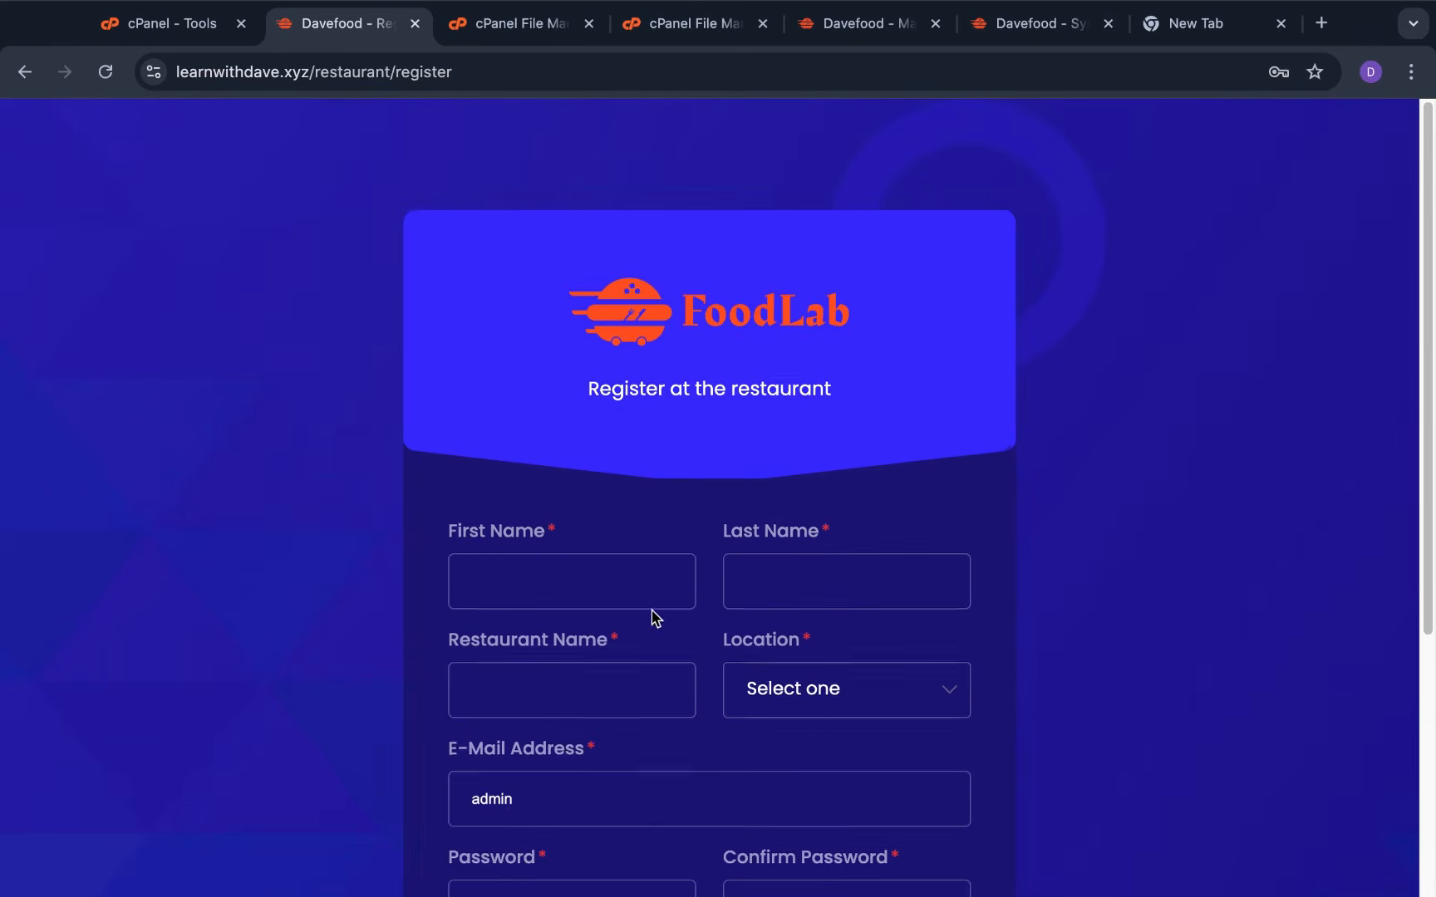
scroll(651, 618, down, 5)
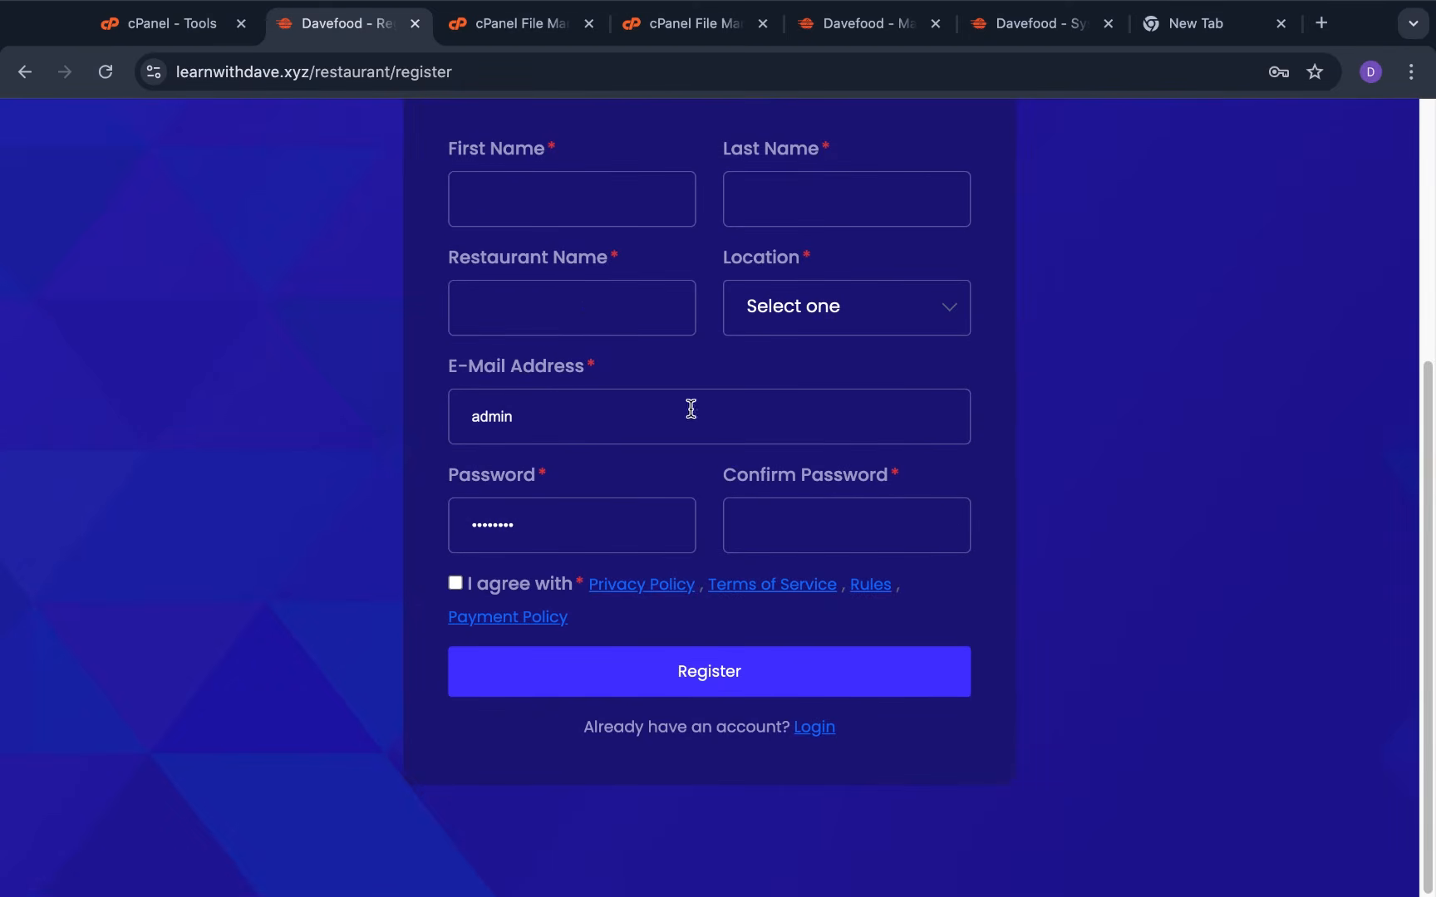
click(736, 685)
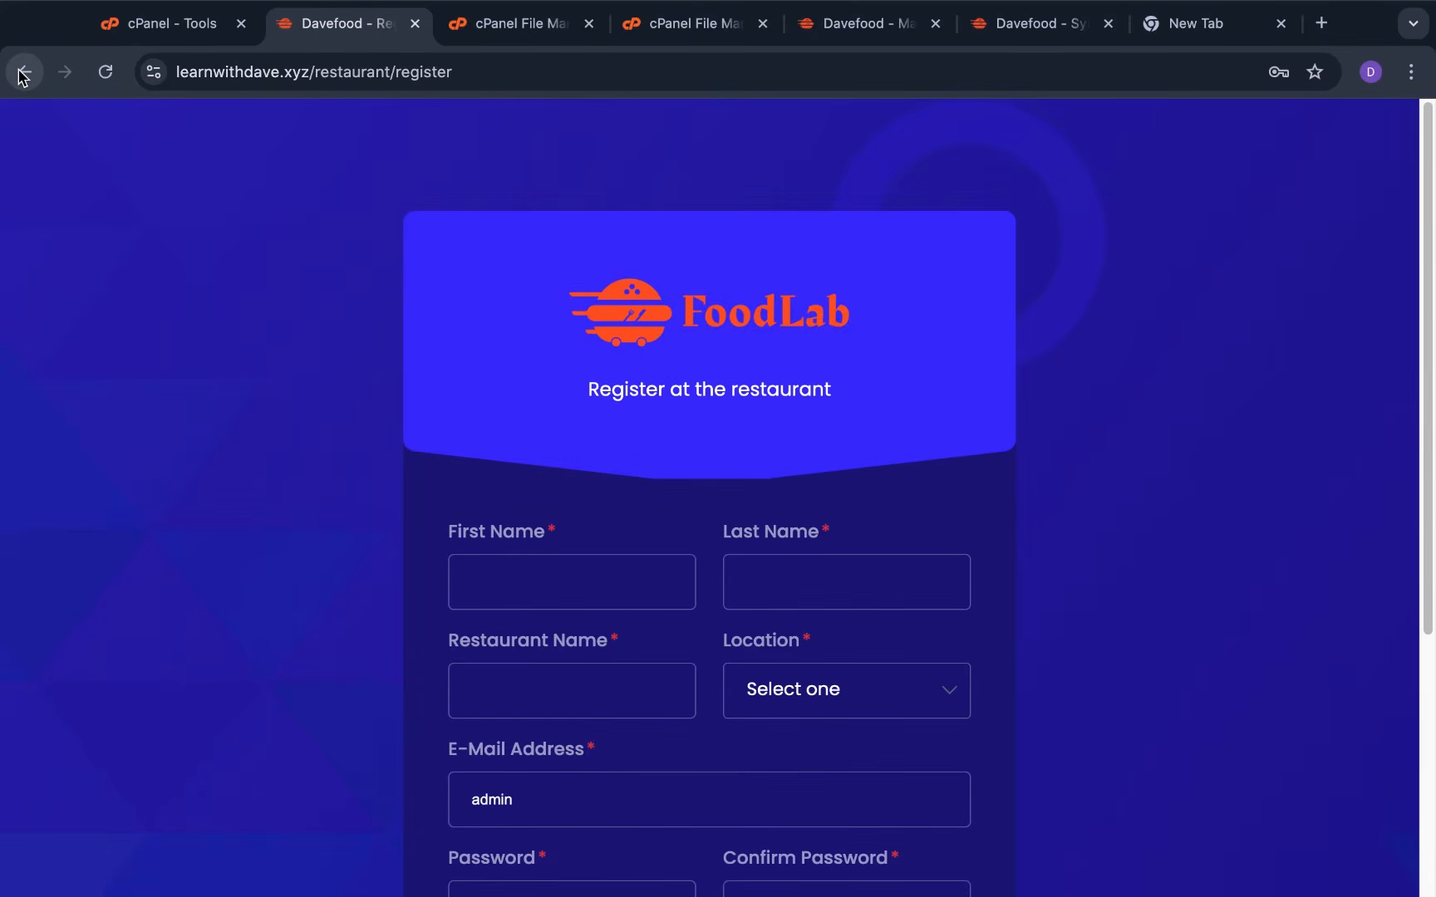
Go back to the FoodLab homepage and scroll down to the footer's Quick Links
click(22, 72)
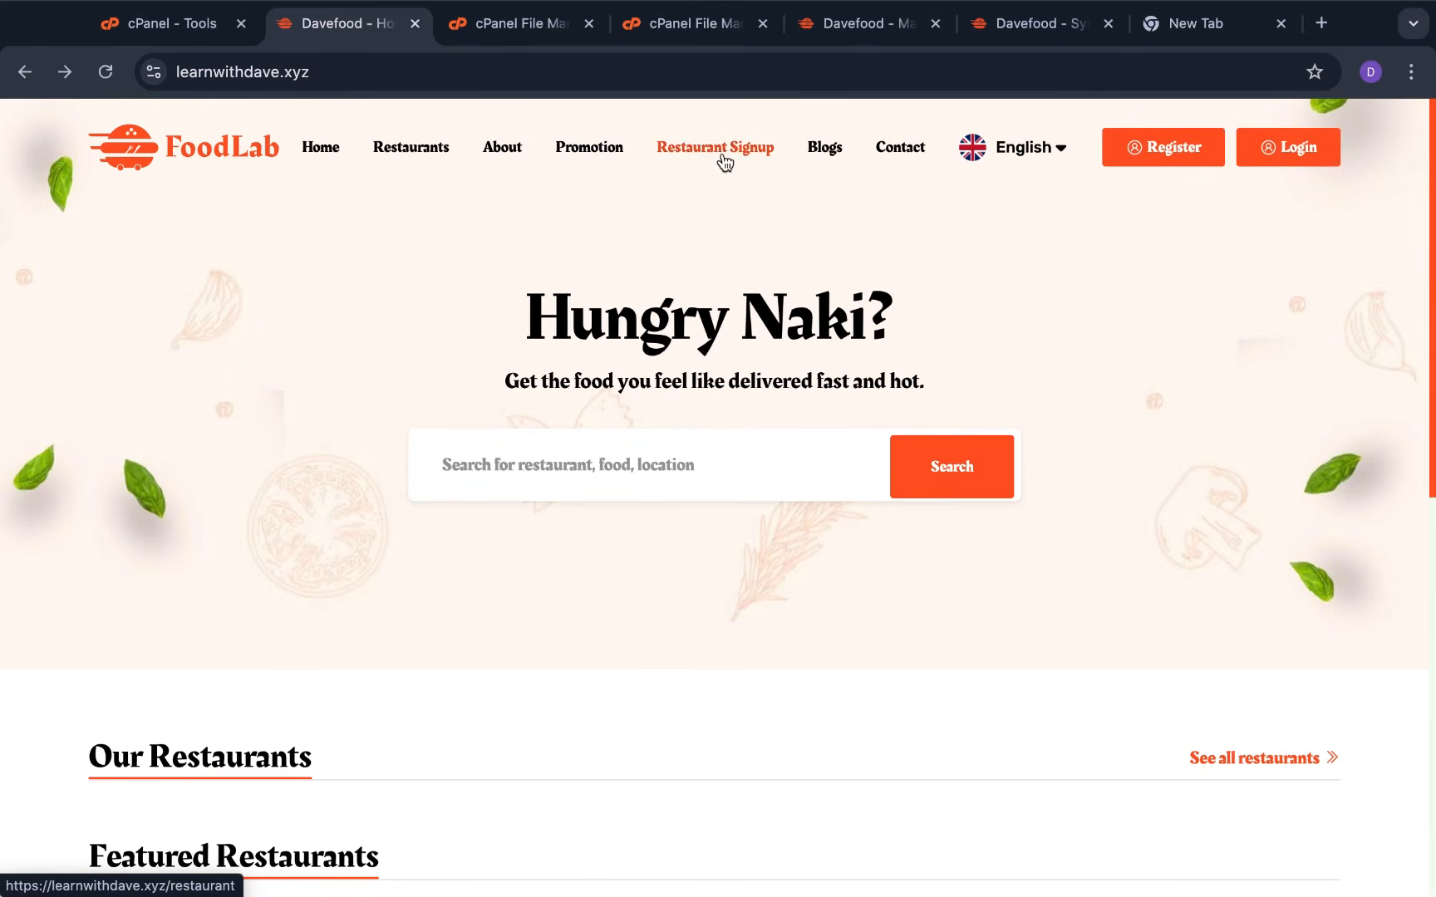
scroll(744, 262, down, 15)
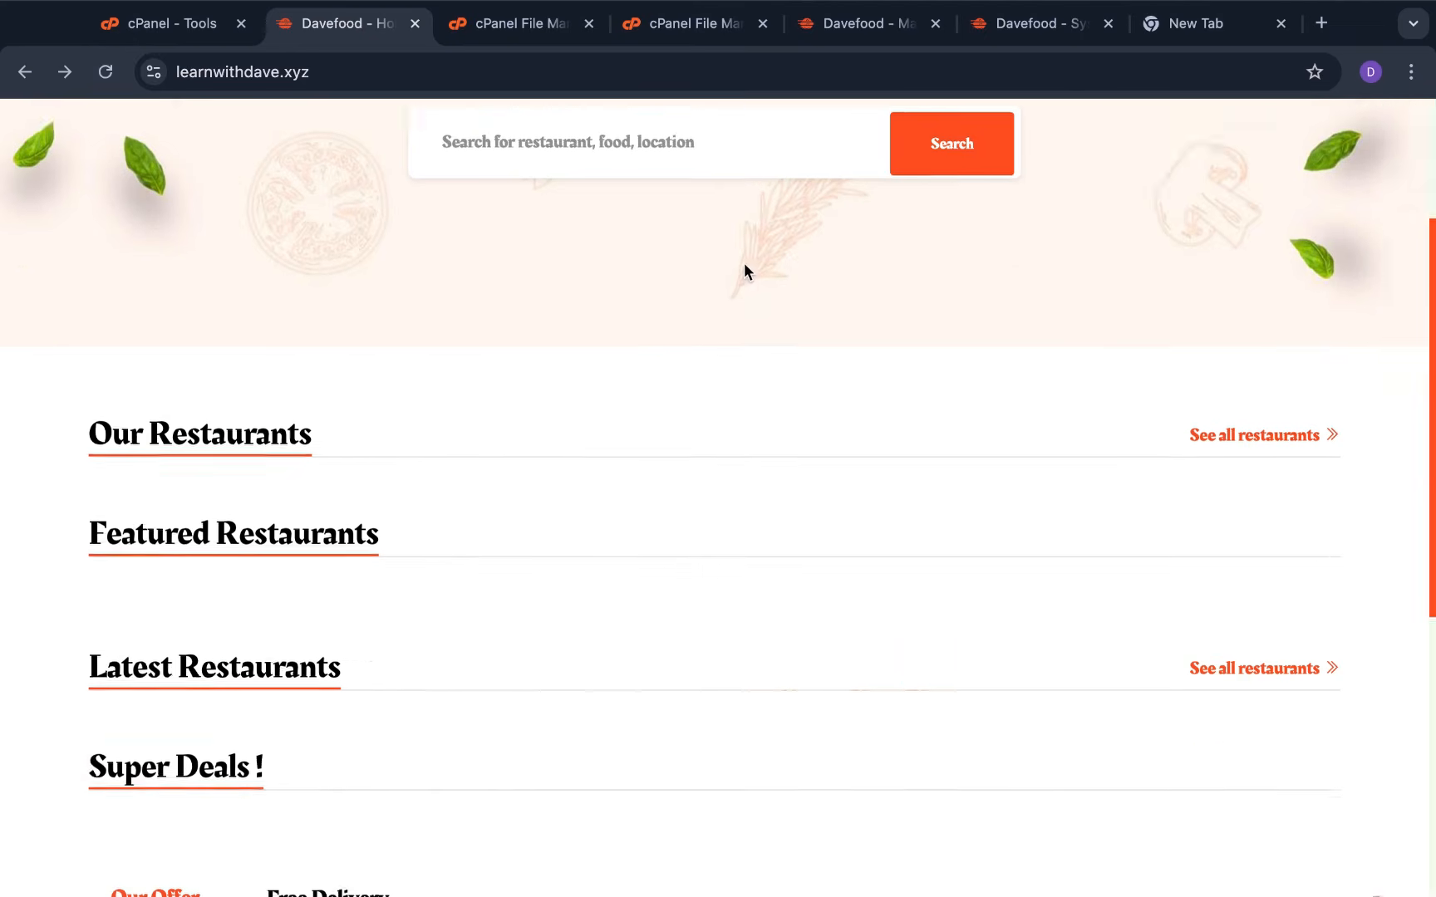
scroll(728, 468, up, 15)
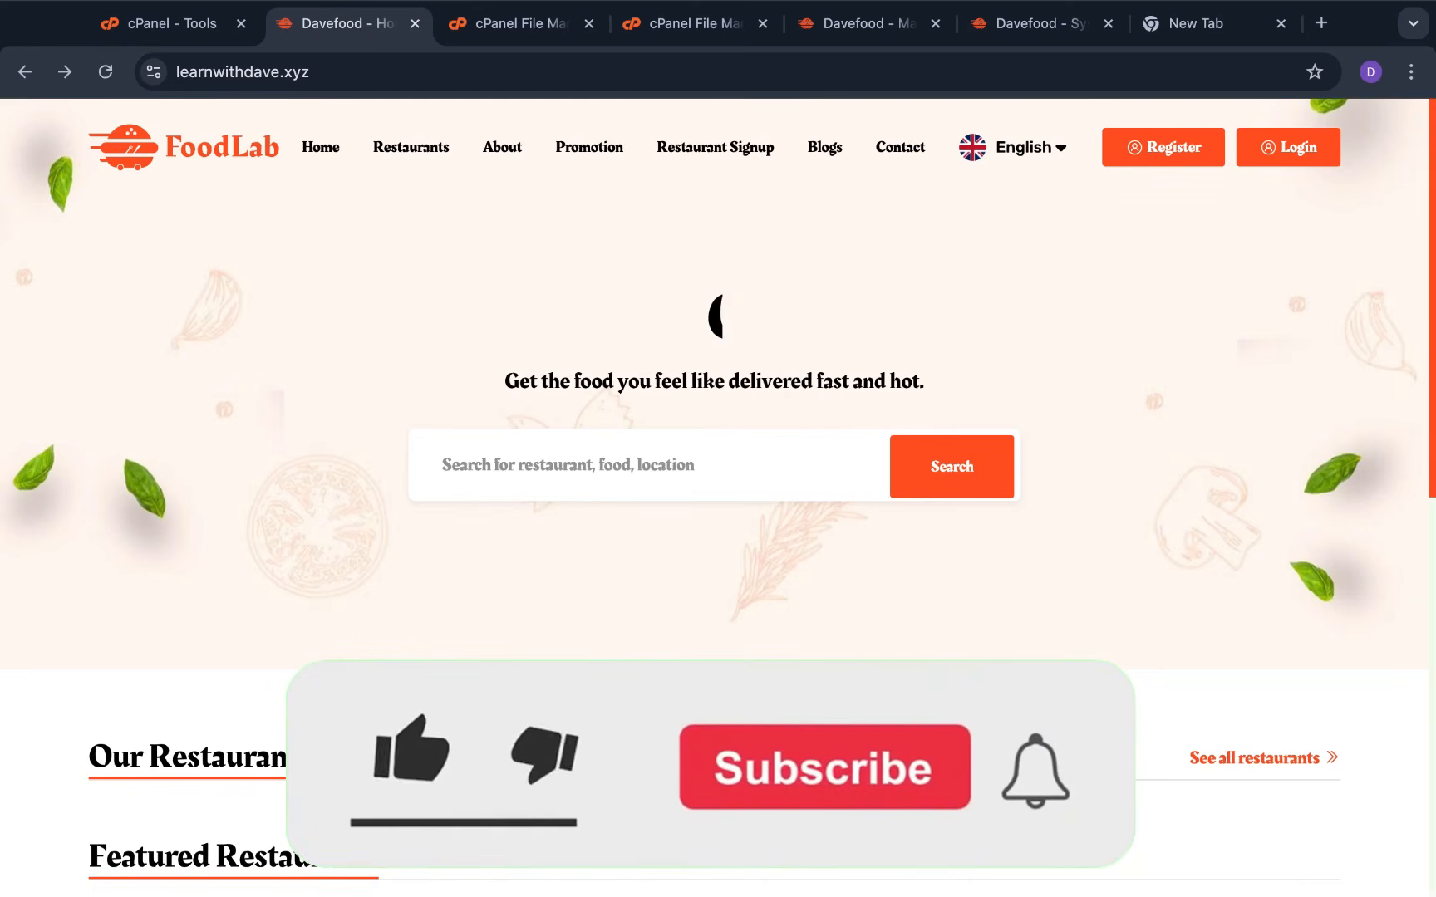
scroll(252, 330, down, 10)
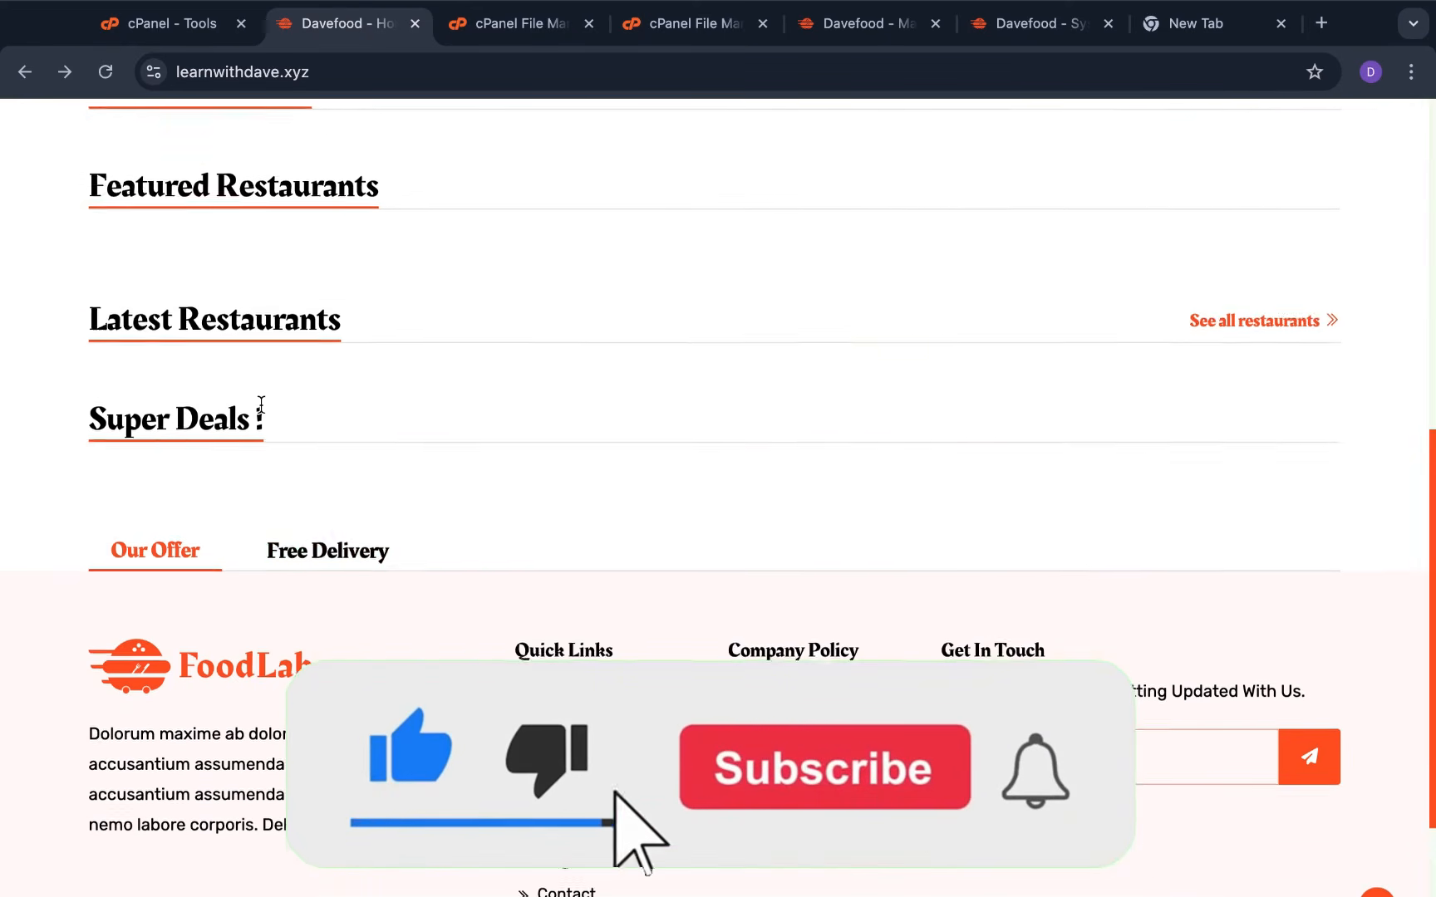